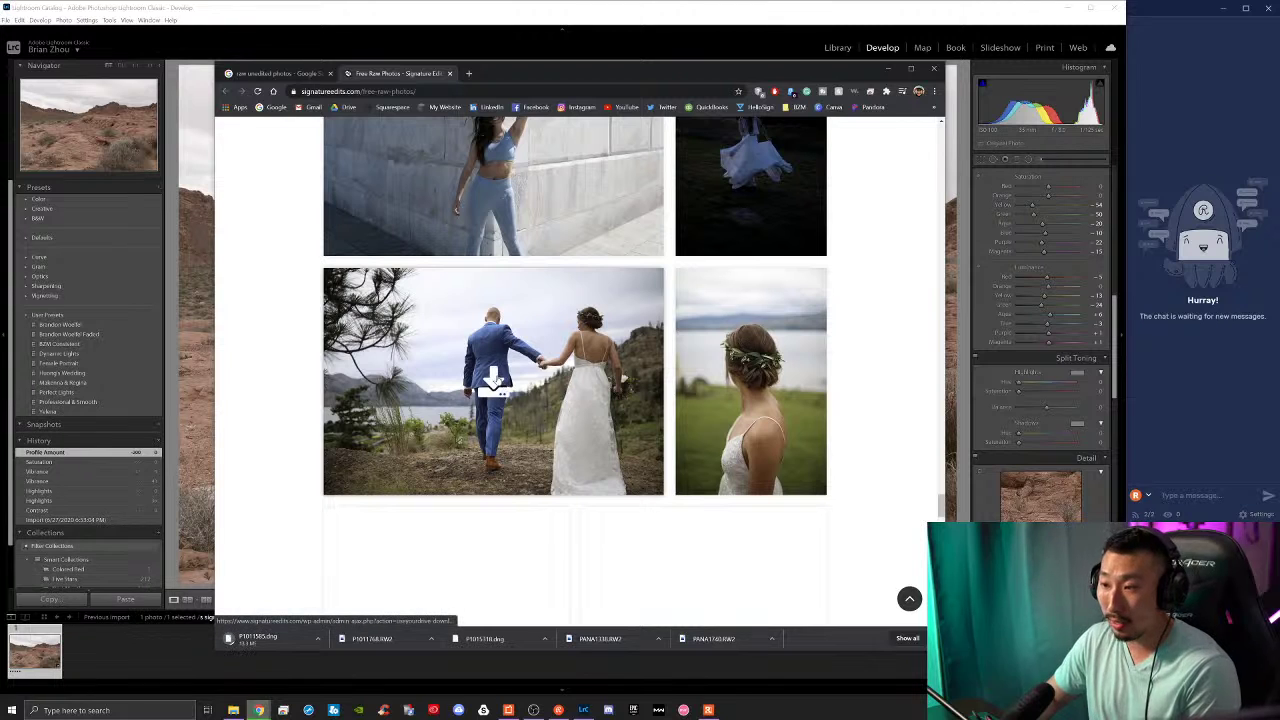
Step: Download the wedding couple photo's raw file, M4_24117.CR2, and scroll down the gallery
click(505, 378)
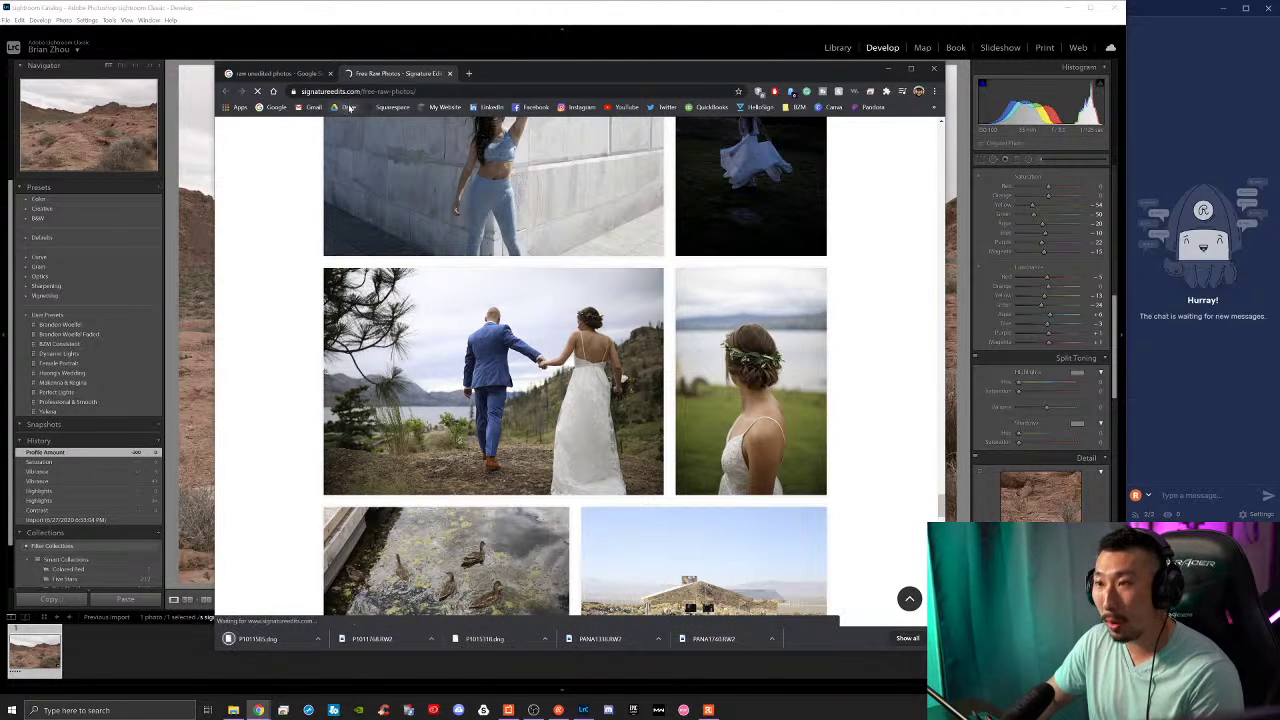
scroll(848, 373, down, 3)
scroll(848, 373, down, 3)
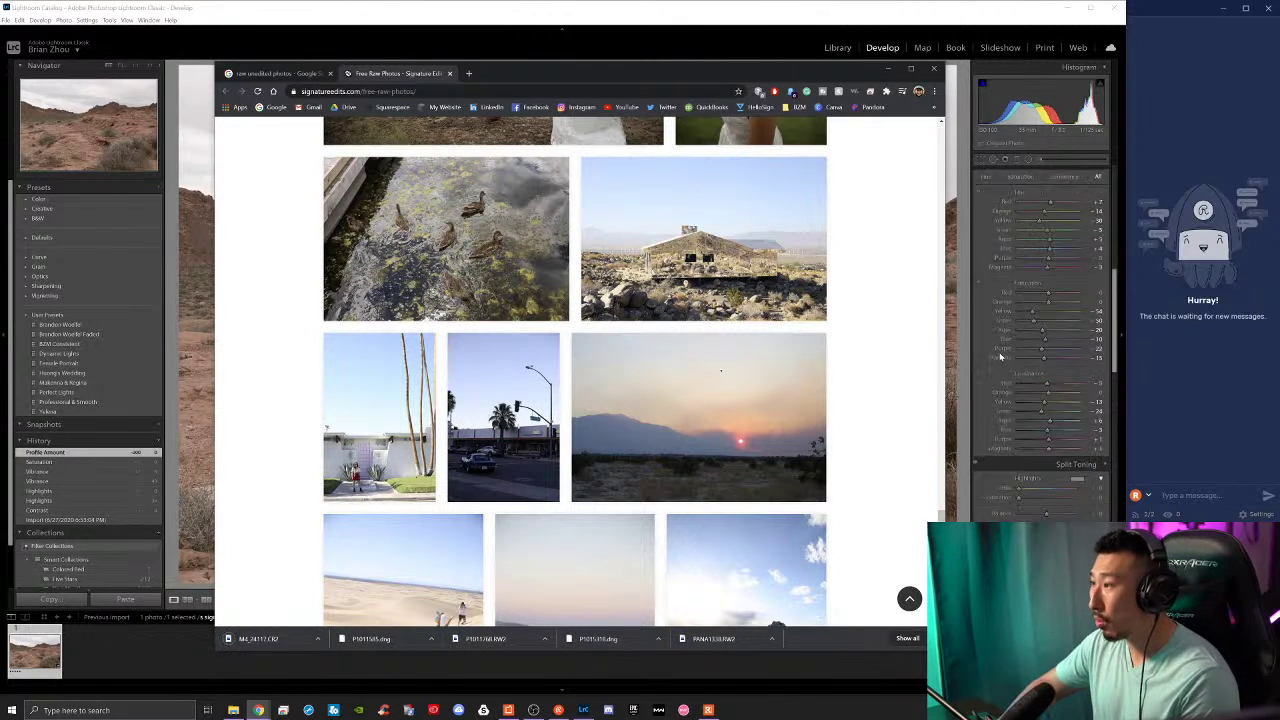
scroll(1116, 280, up, 10)
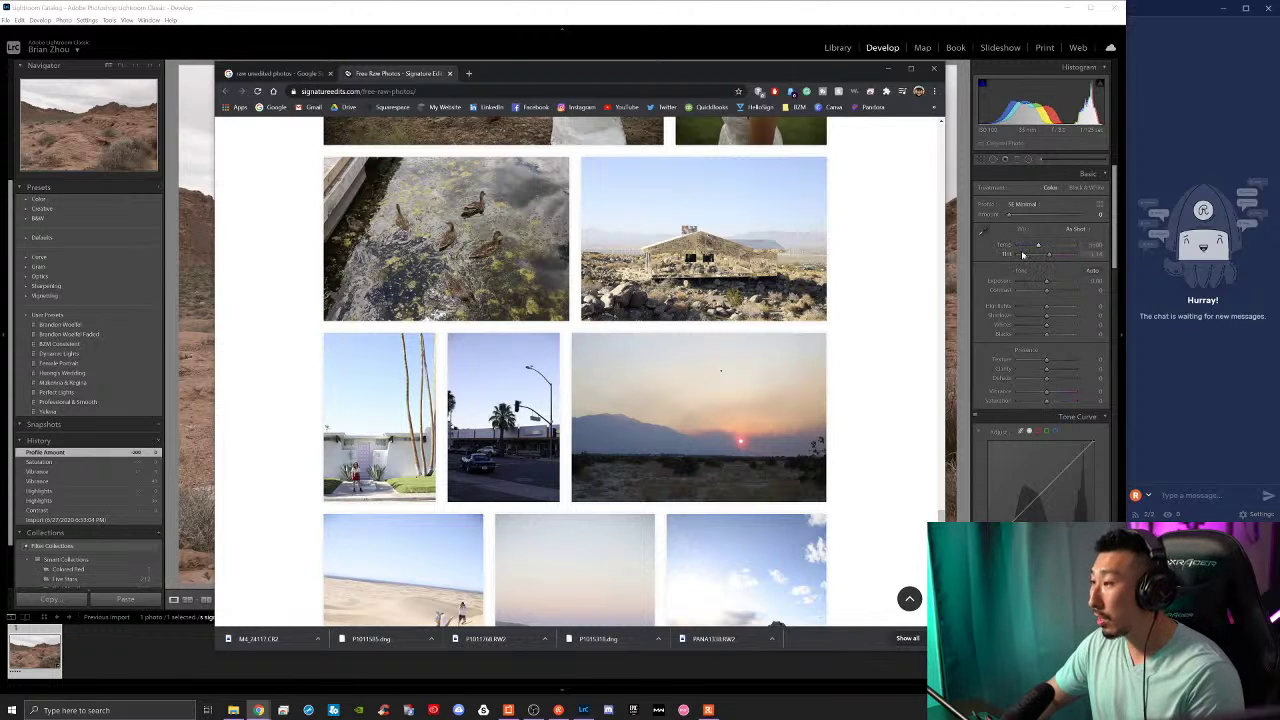
scroll(1022, 240, down, 2)
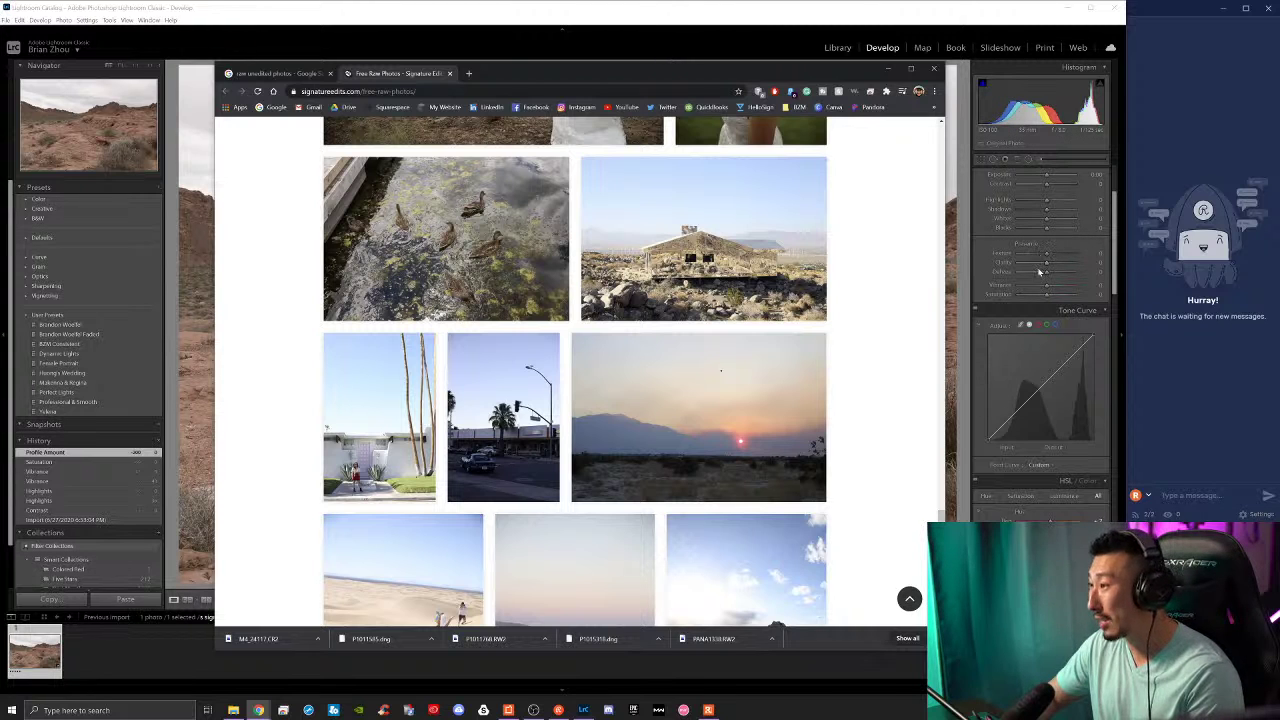
scroll(1040, 280, down, 2)
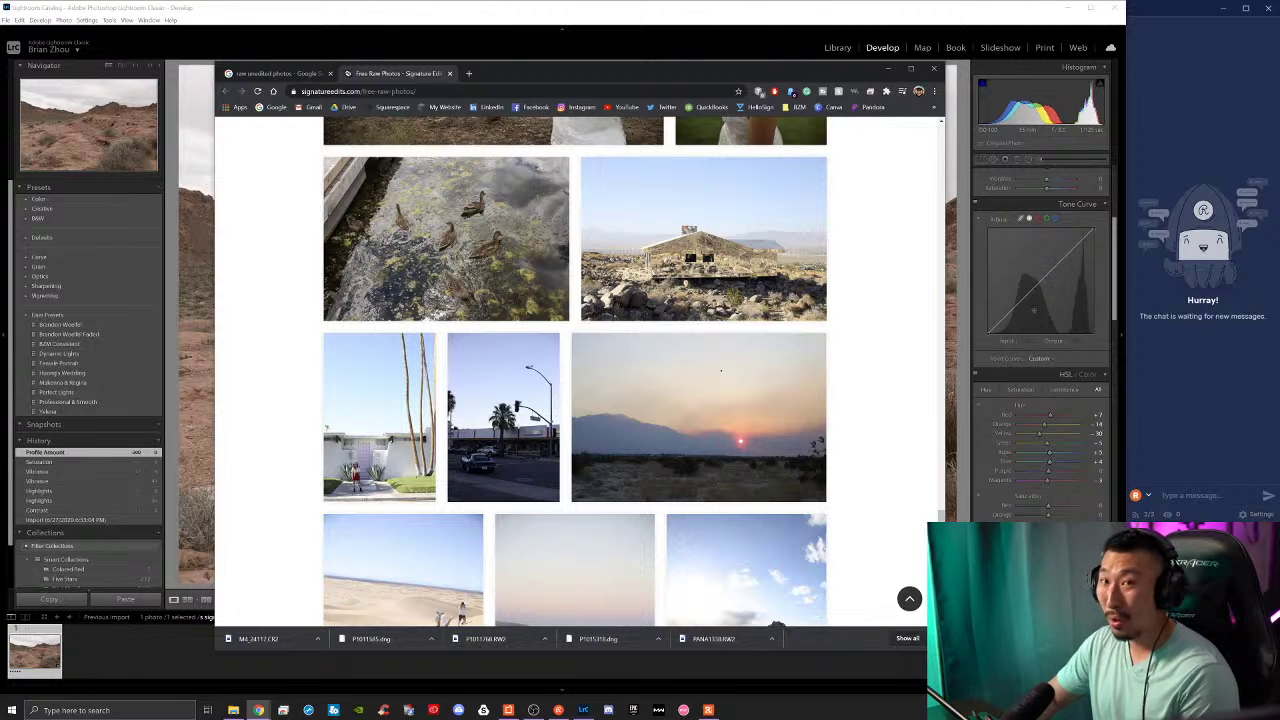
scroll(1040, 300, down, 2)
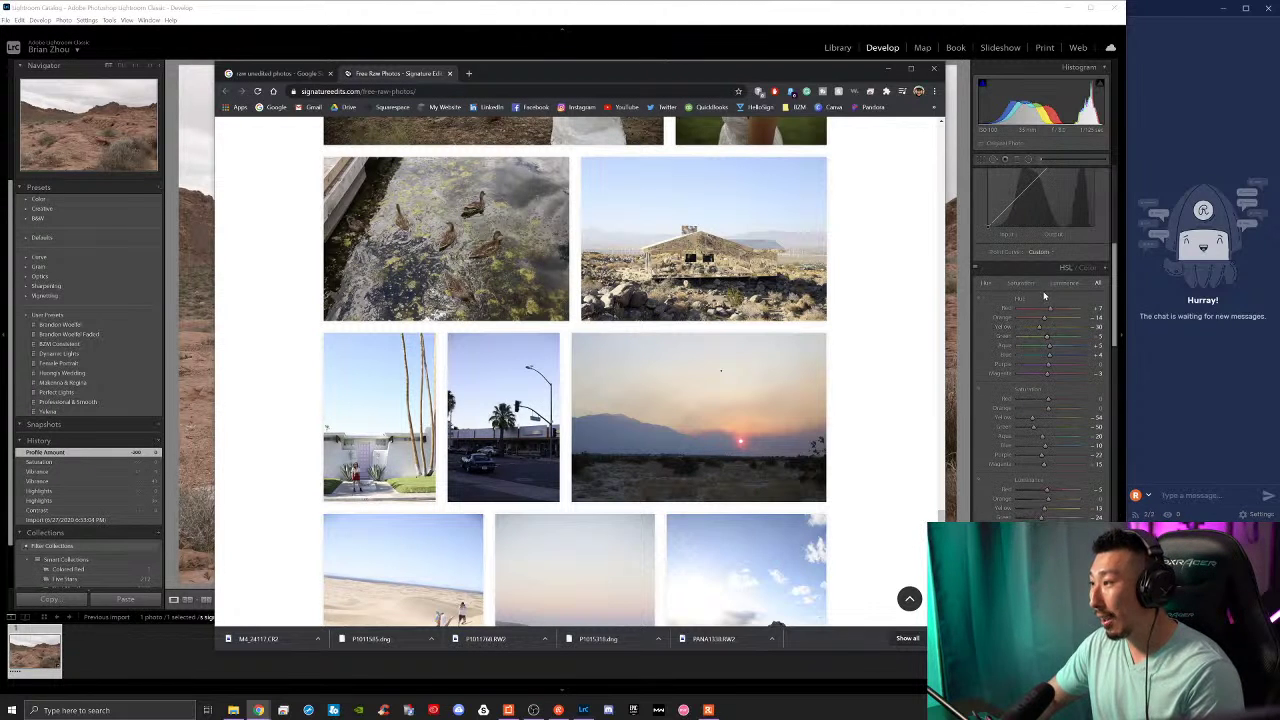
scroll(1060, 350, down, 4)
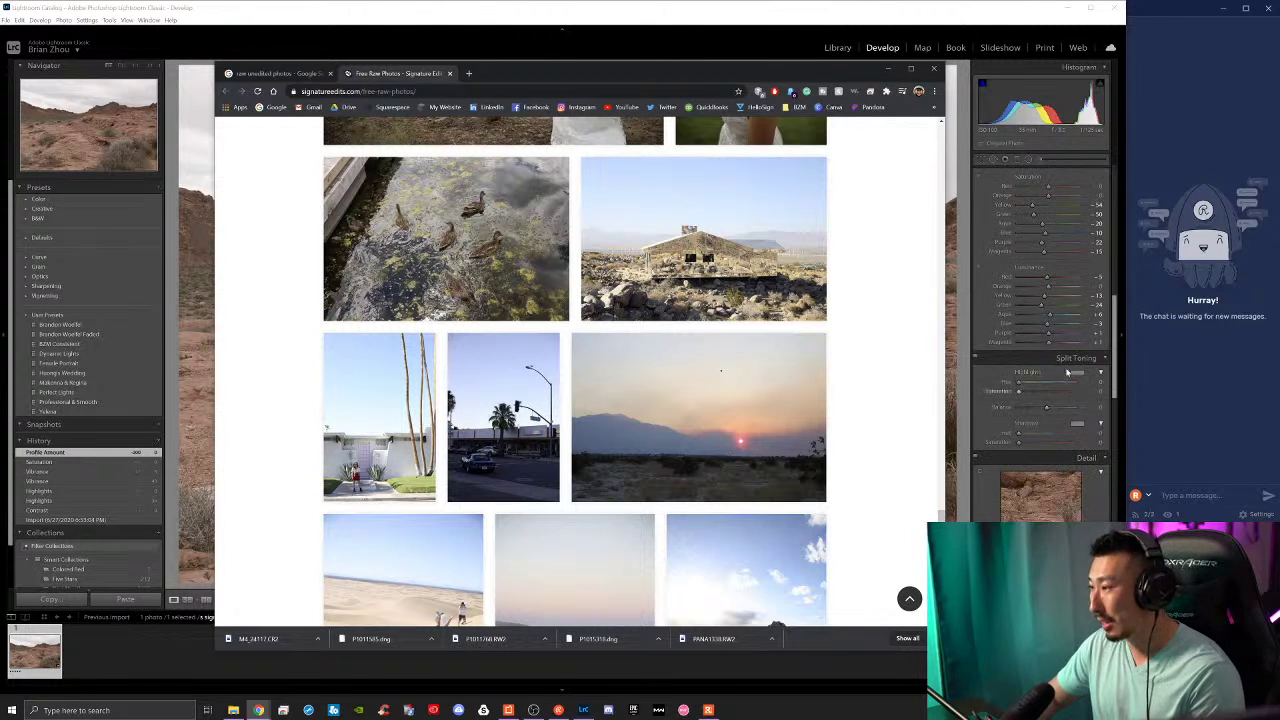
scroll(1066, 371, down, 2)
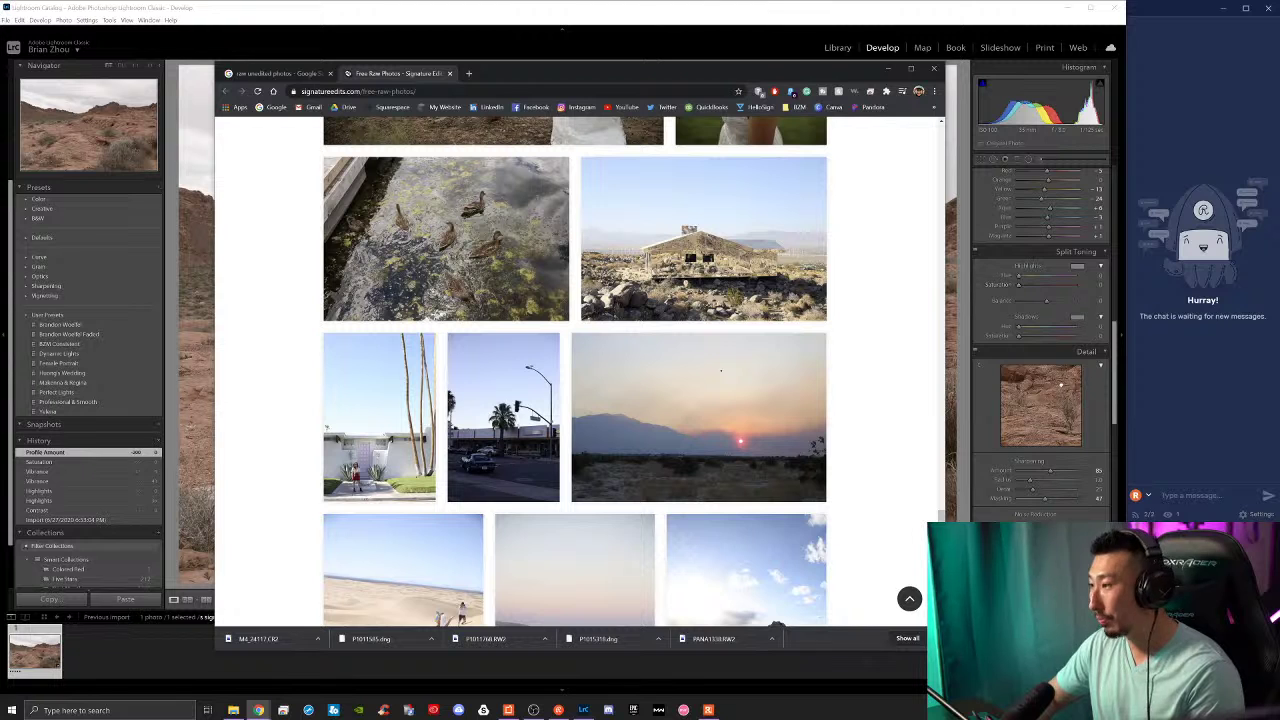
scroll(1064, 382, up, 10)
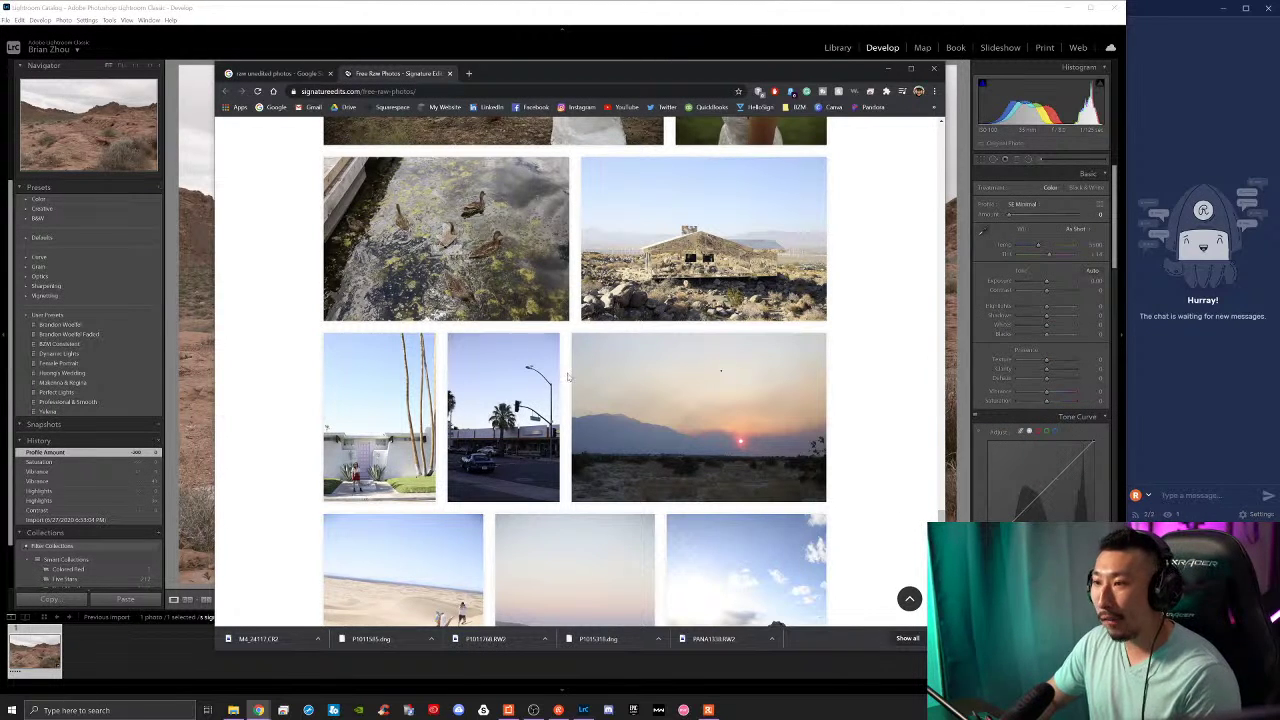
scroll(571, 400, up, 3)
Step: Download the raw files of the ducks photo and the laundromat woman photo
scroll(571, 400, up, 2)
scroll(446, 438, down, 1)
click(446, 440)
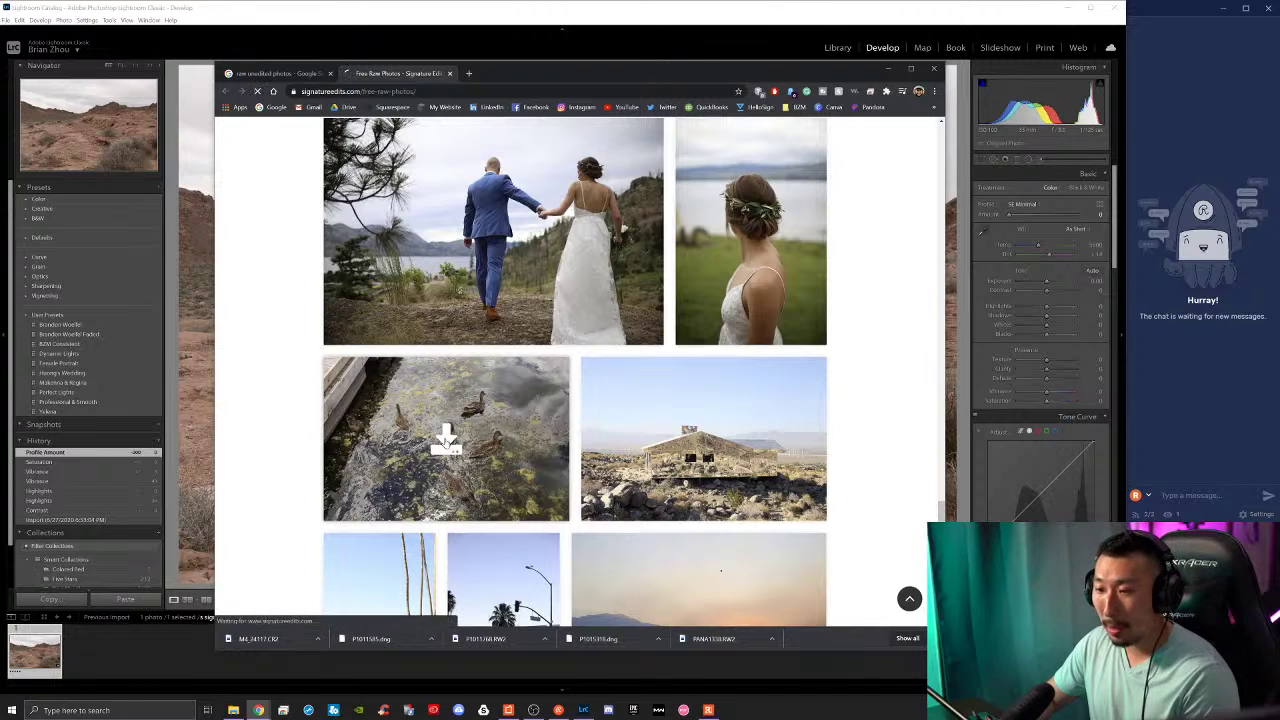
scroll(894, 449, down, 6)
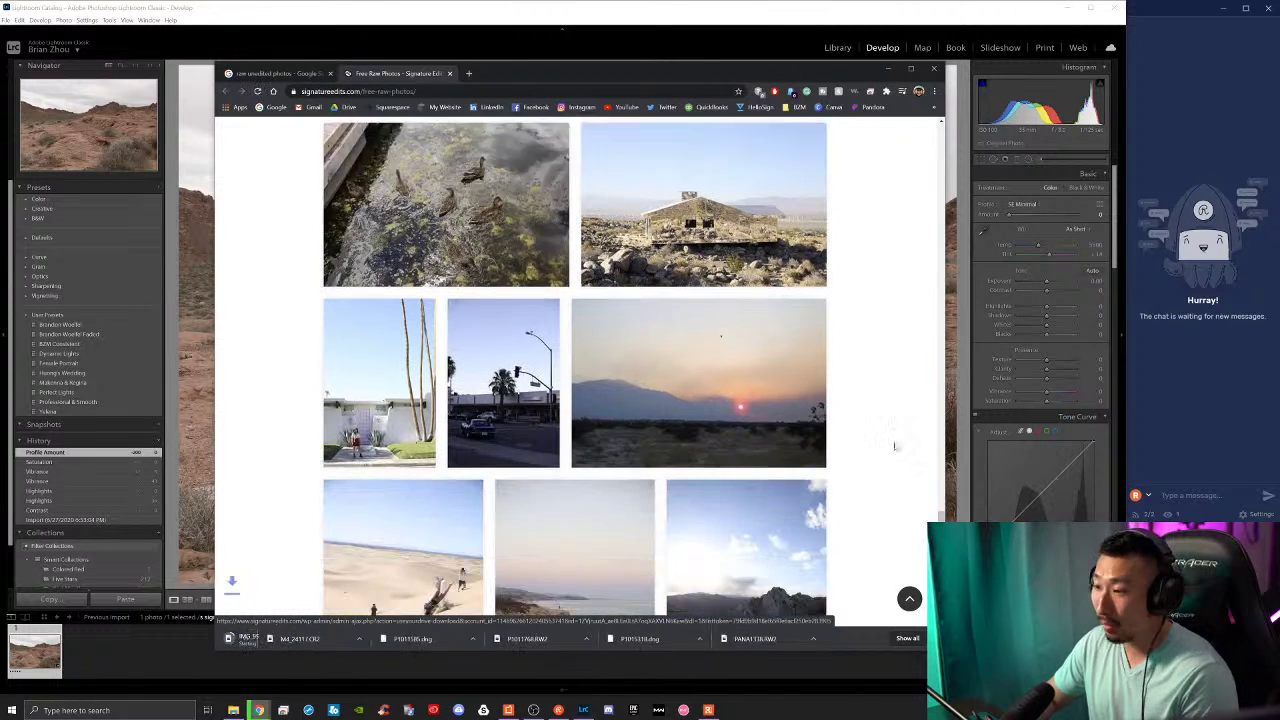
scroll(894, 449, down, 3)
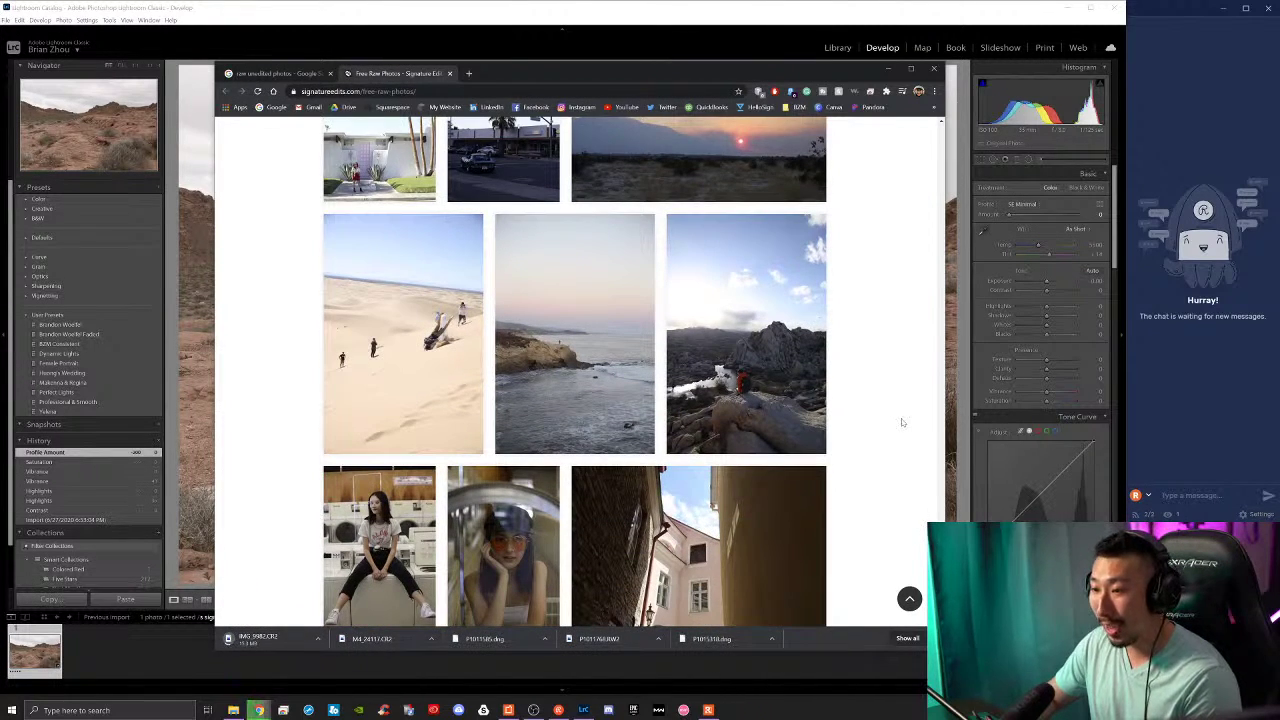
scroll(897, 440, down, 3)
click(380, 396)
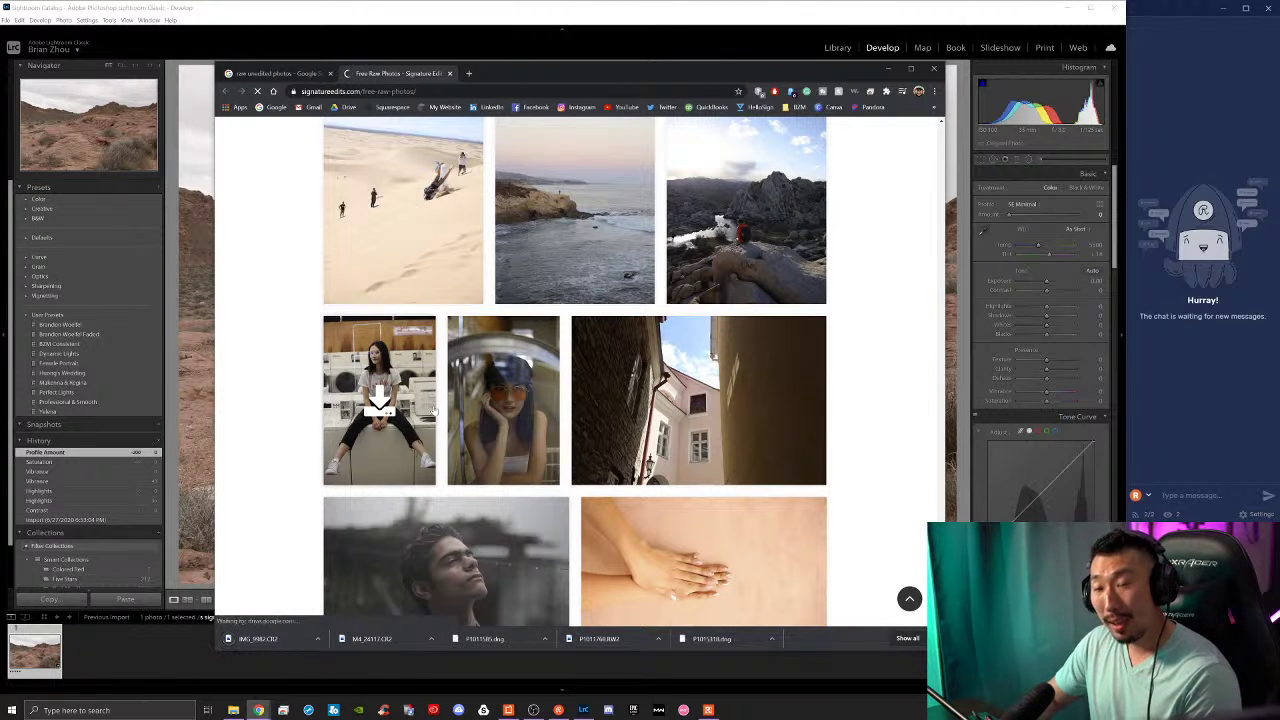
Step: Download the raw files of the motorcycle street photo and the desert walker photo
mouse_move(503, 400)
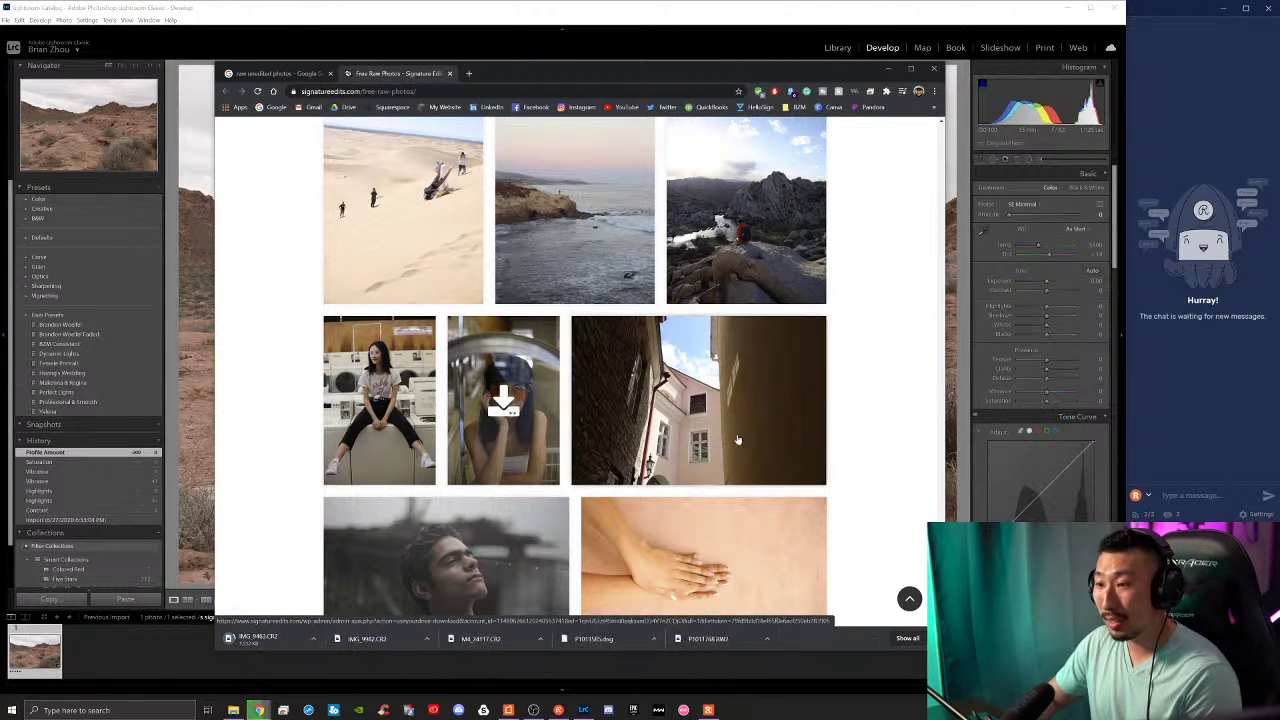
scroll(800, 436, down, 3)
scroll(843, 439, down, 5)
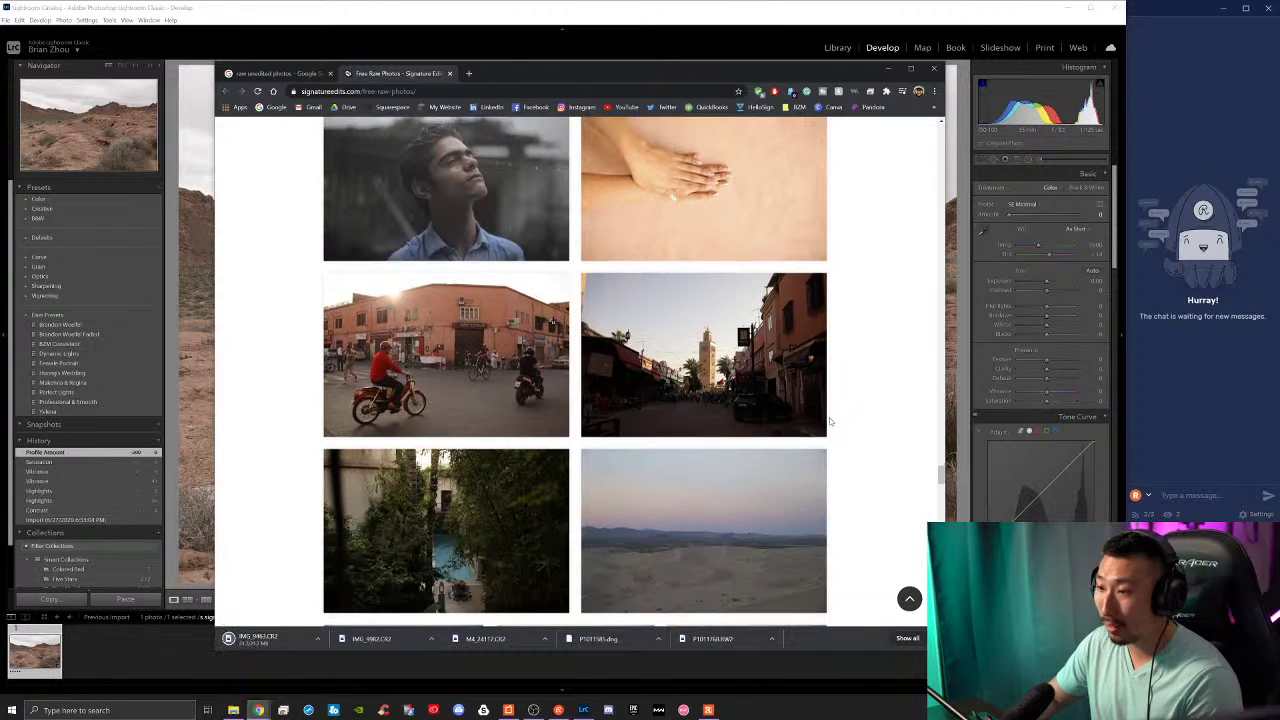
click(445, 358)
scroll(871, 423, down, 2)
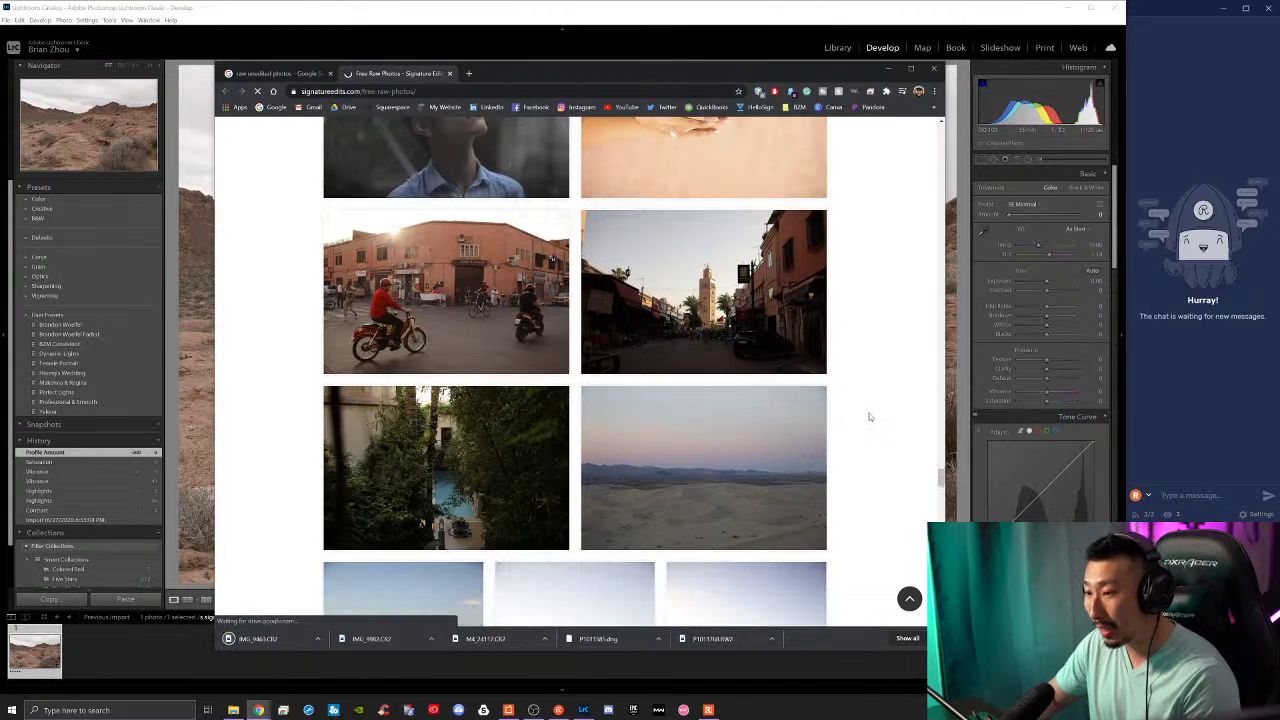
scroll(765, 443, down, 3)
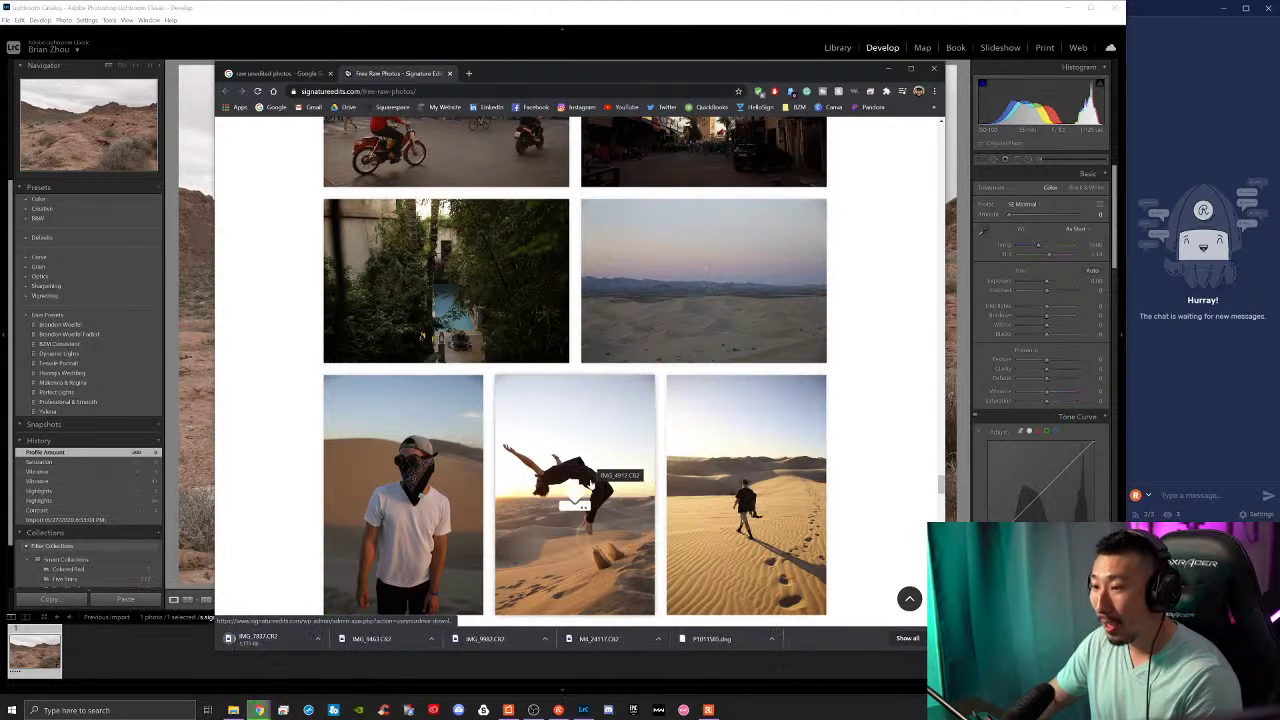
scroll(565, 490, down, 2)
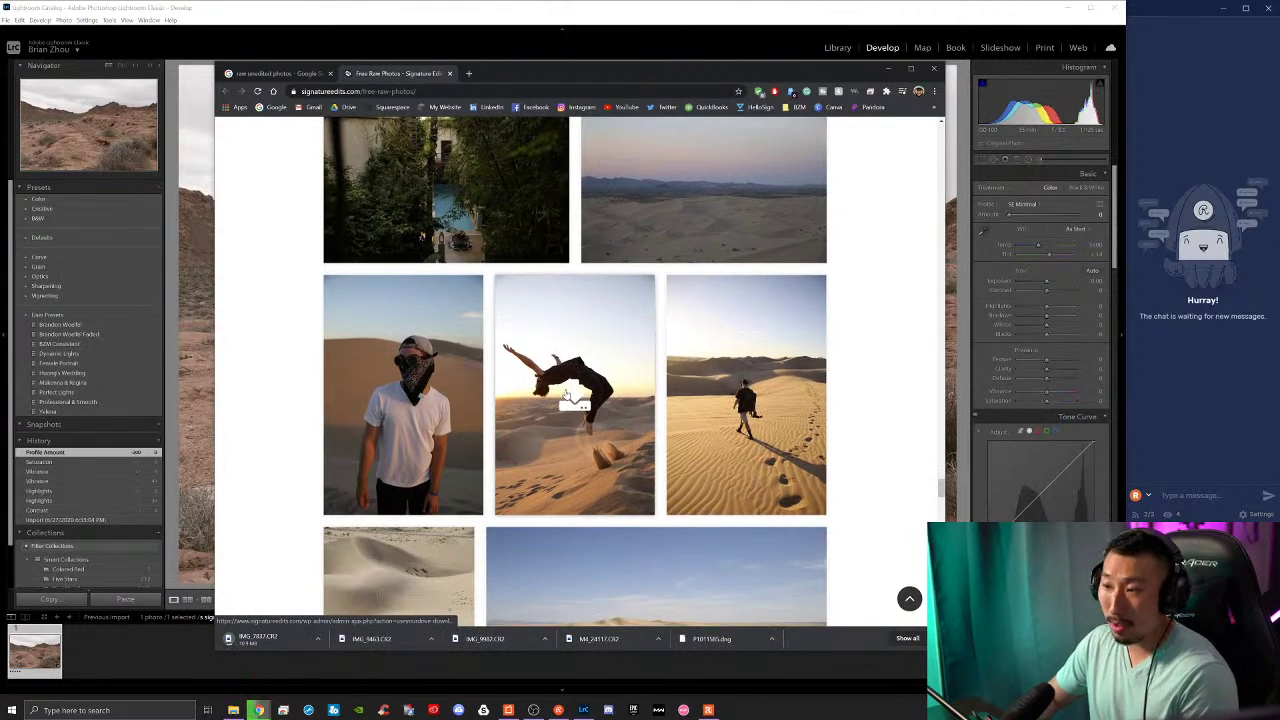
click(746, 398)
scroll(851, 408, down, 6)
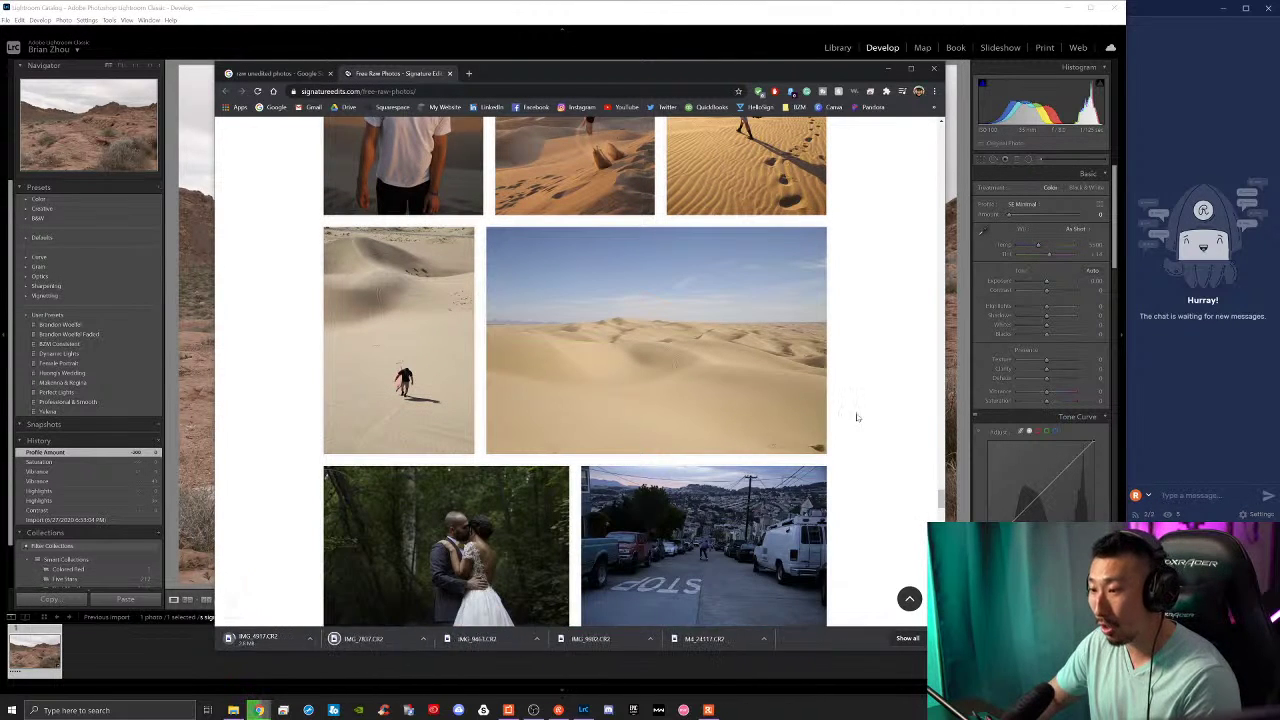
scroll(843, 399, up, 4)
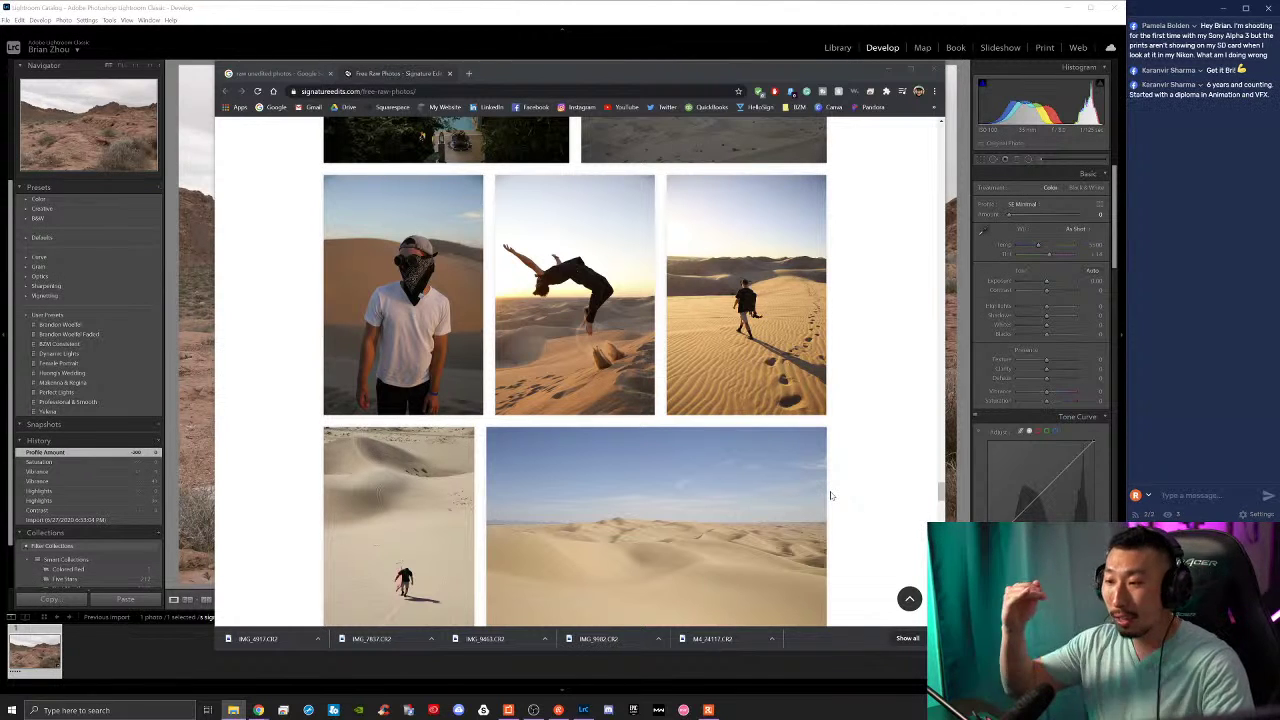
mouse_move(735, 340)
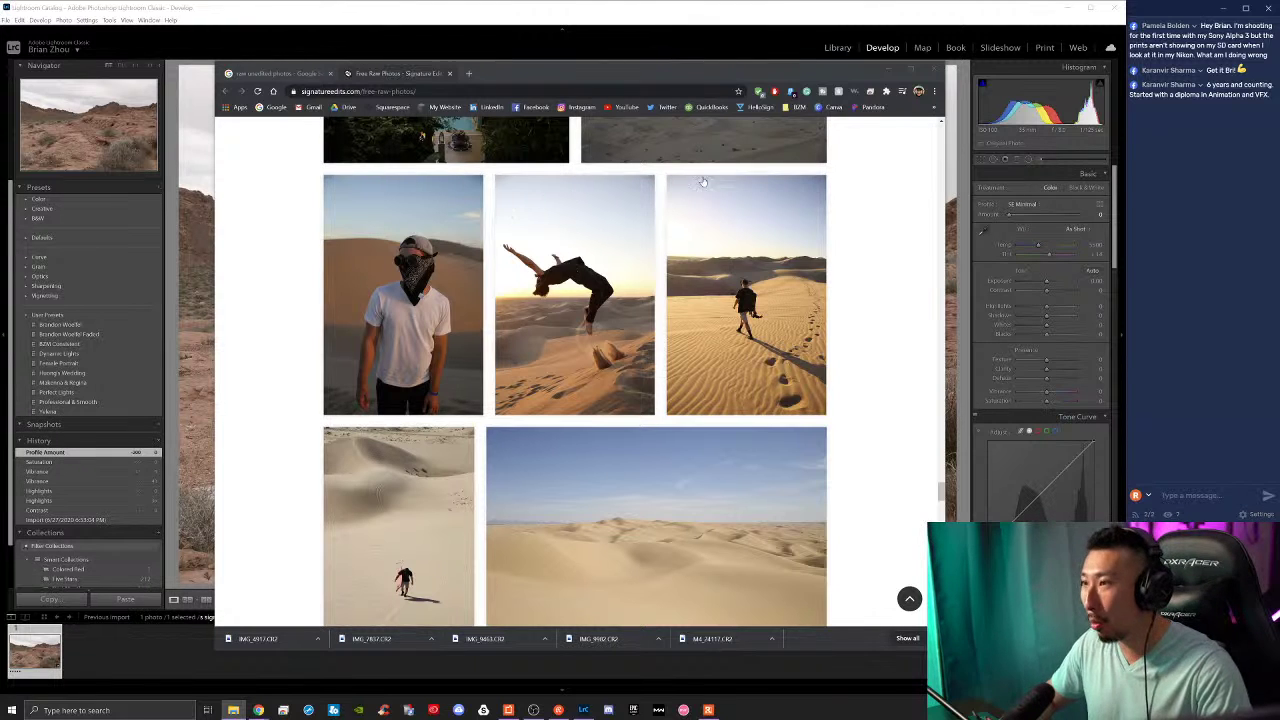
Step: Download raw files of the skateboarder, yellow-shirt portrait and night wedding dance photos
scroll(671, 425, down, 5)
scroll(490, 440, down, 1)
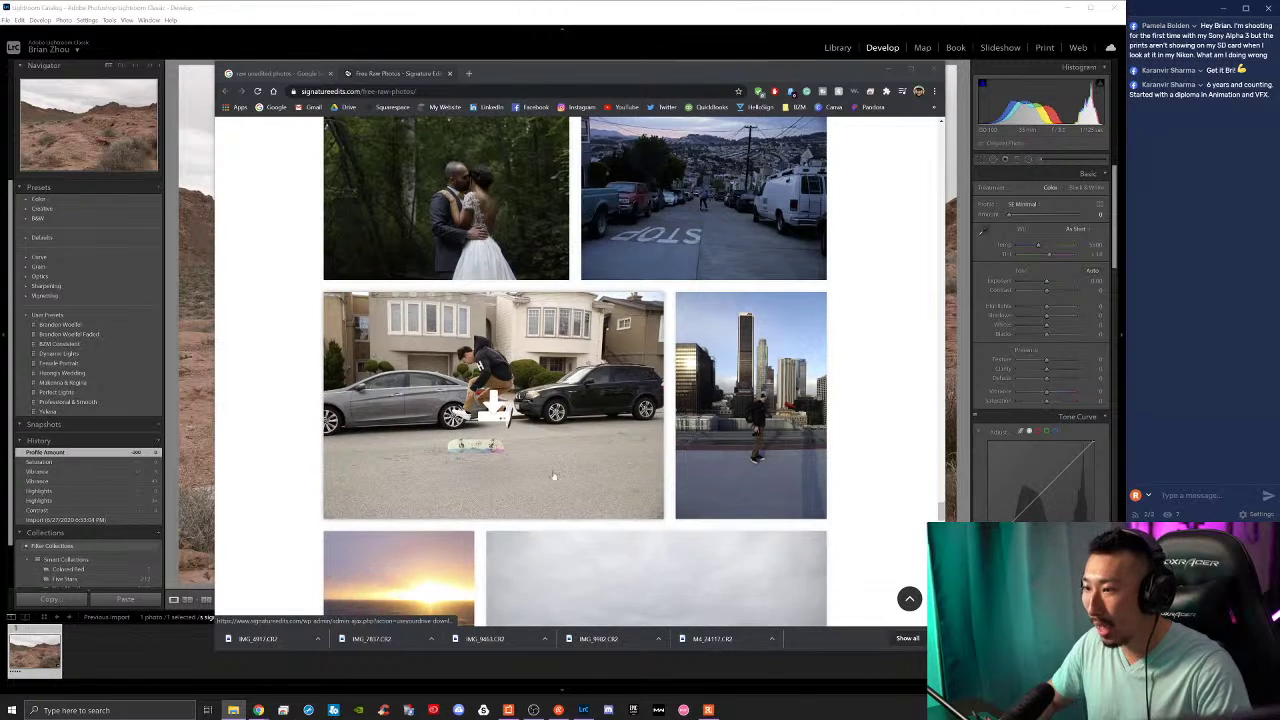
click(491, 408)
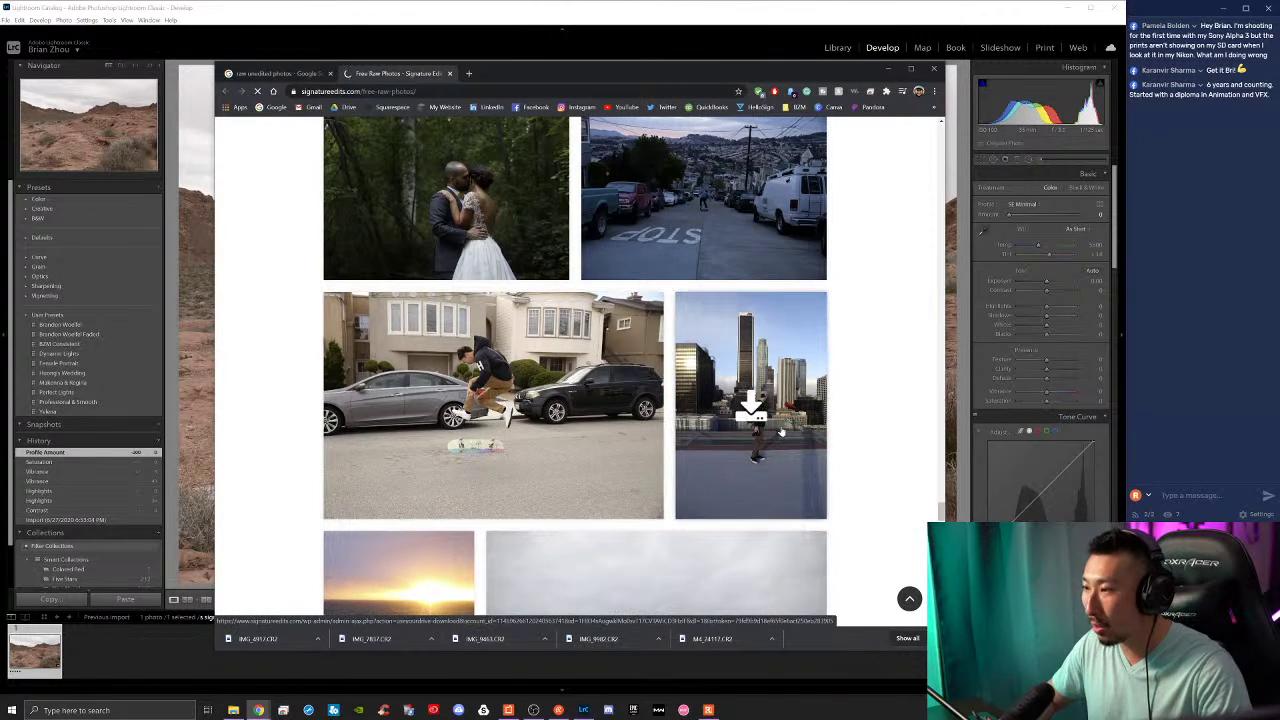
scroll(720, 424, down, 3)
scroll(720, 424, down, 5)
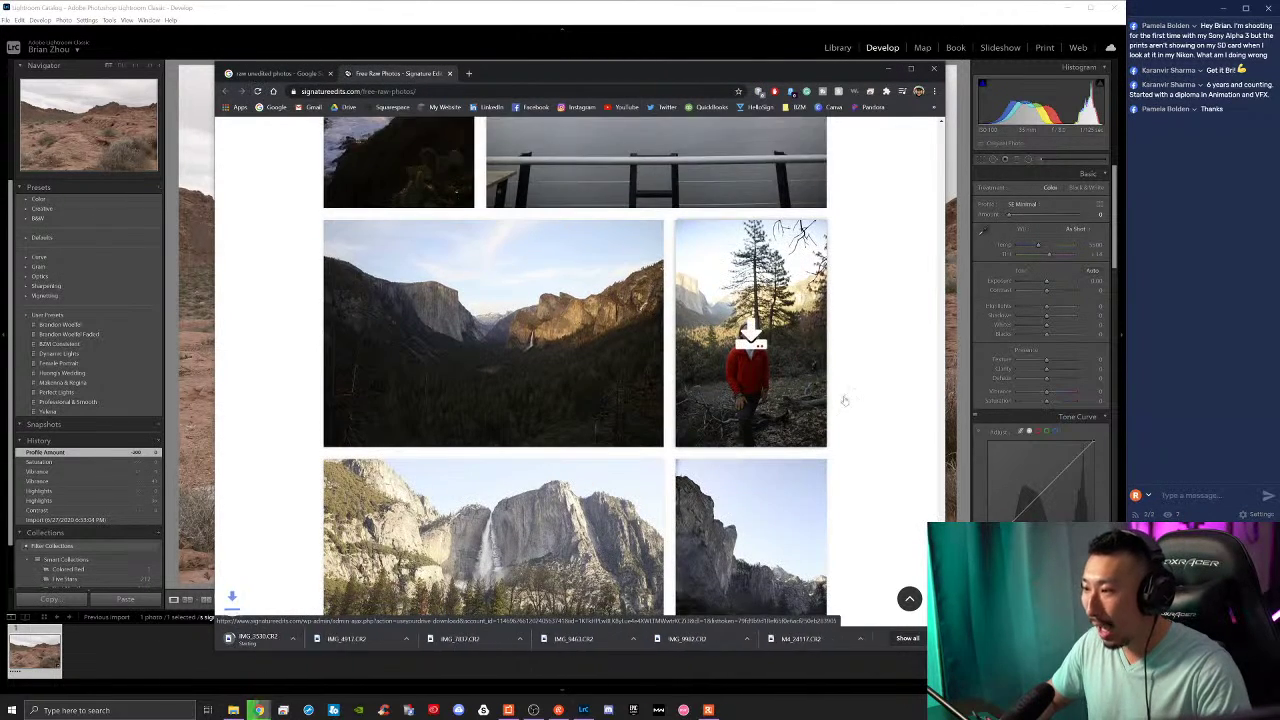
scroll(879, 404, down, 5)
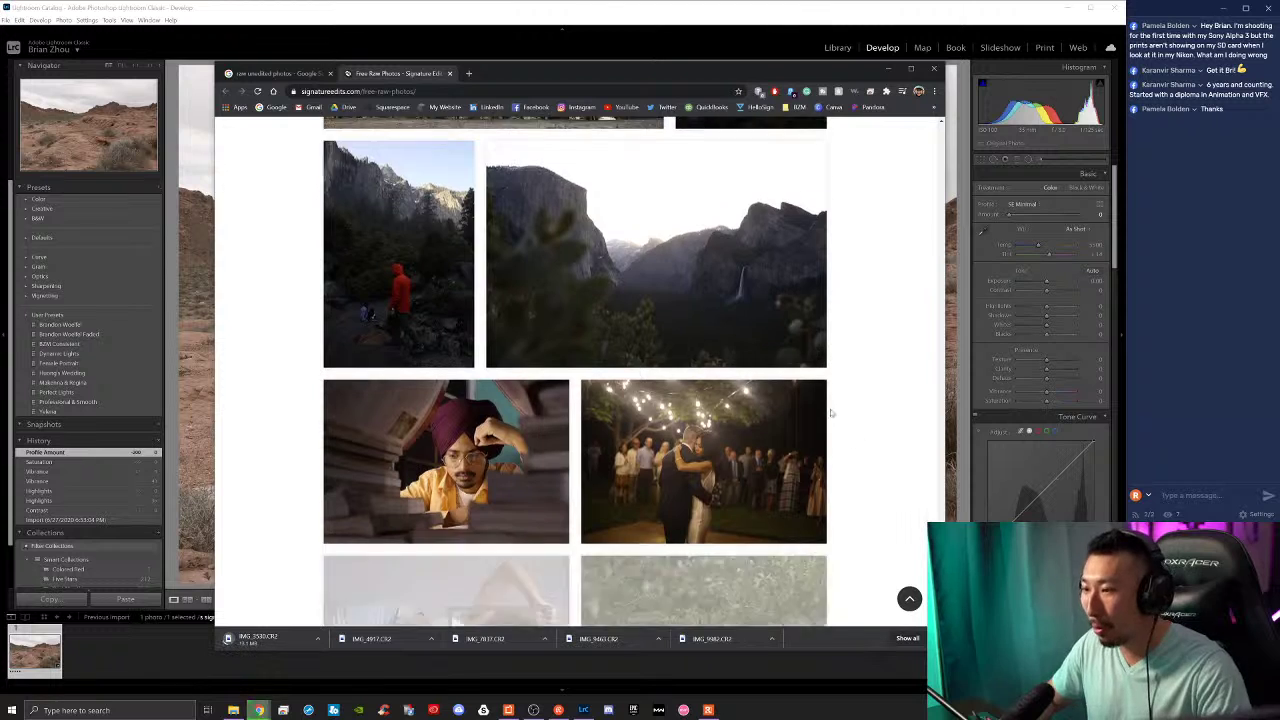
click(447, 268)
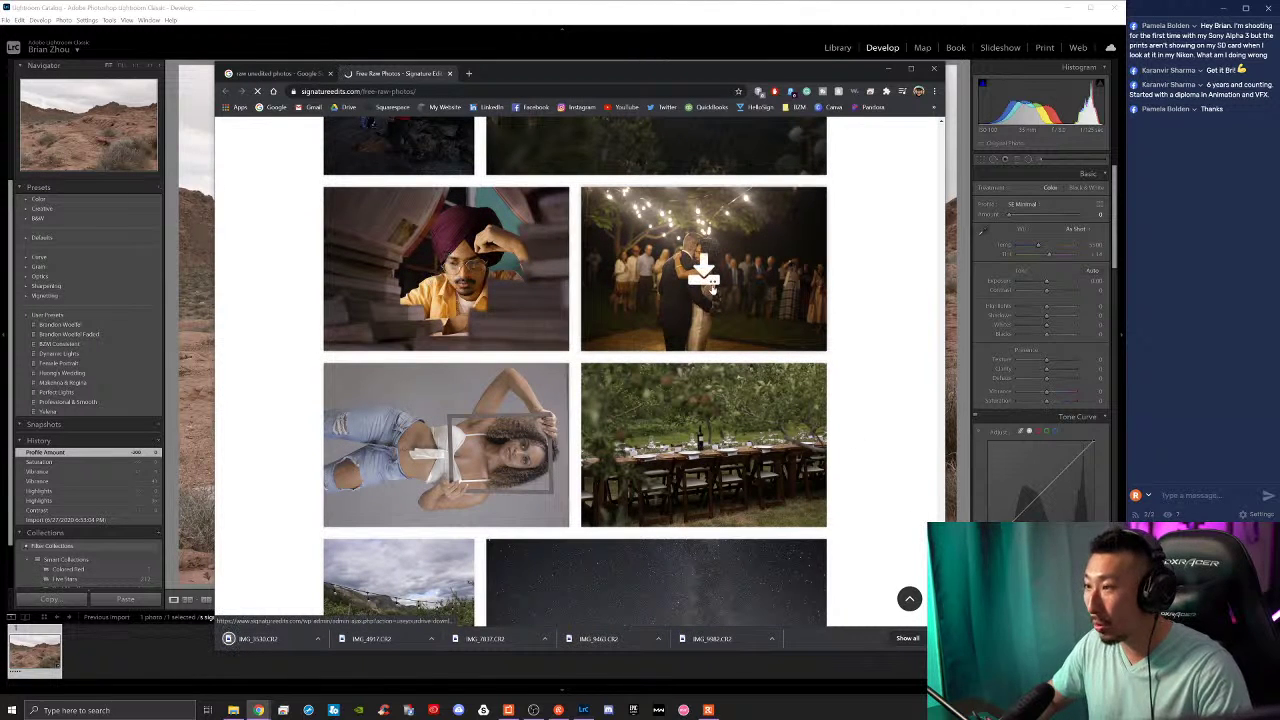
click(705, 278)
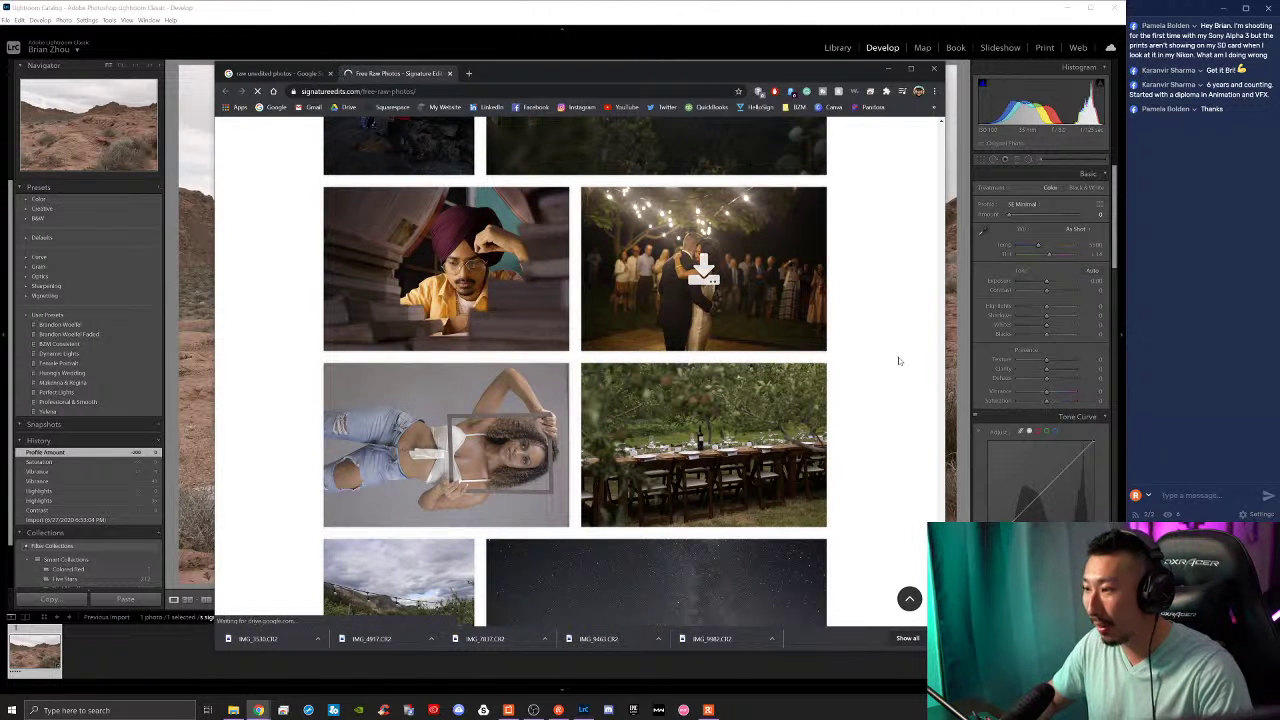
Step: Download the raw files of the orchard table photo and the window photo
scroll(866, 376, down, 2)
click(703, 292)
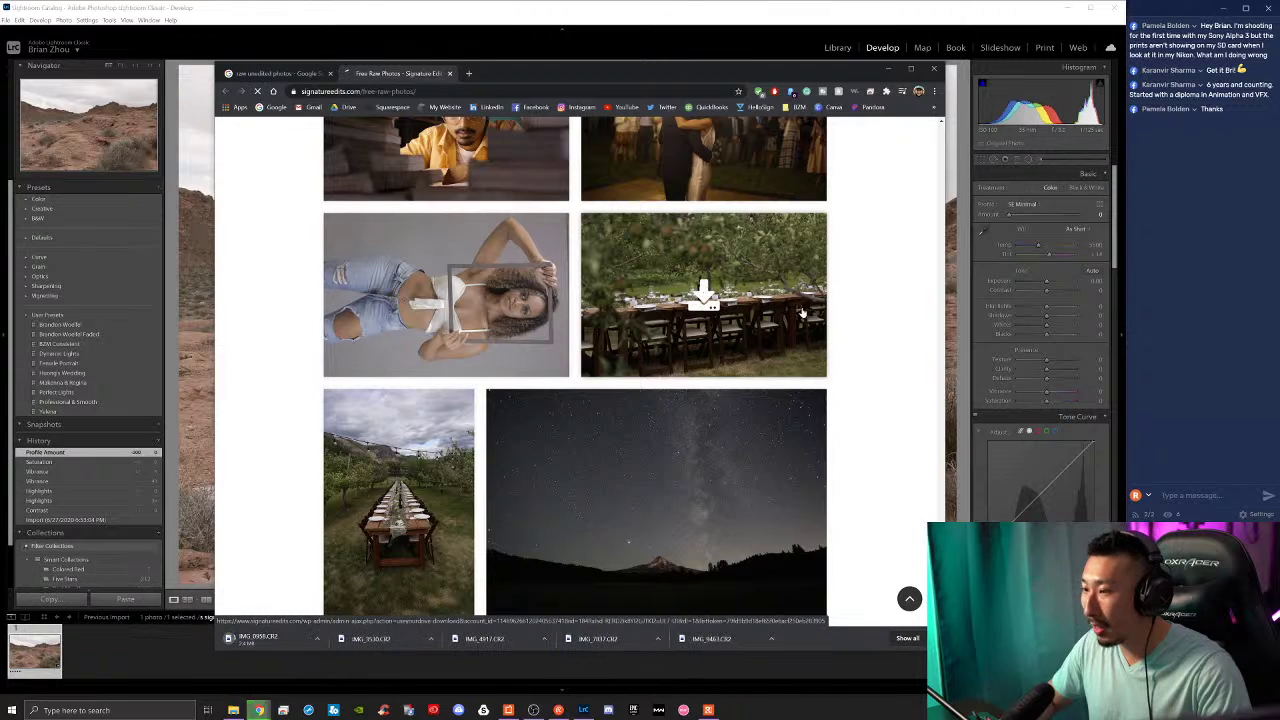
scroll(871, 349, down, 2)
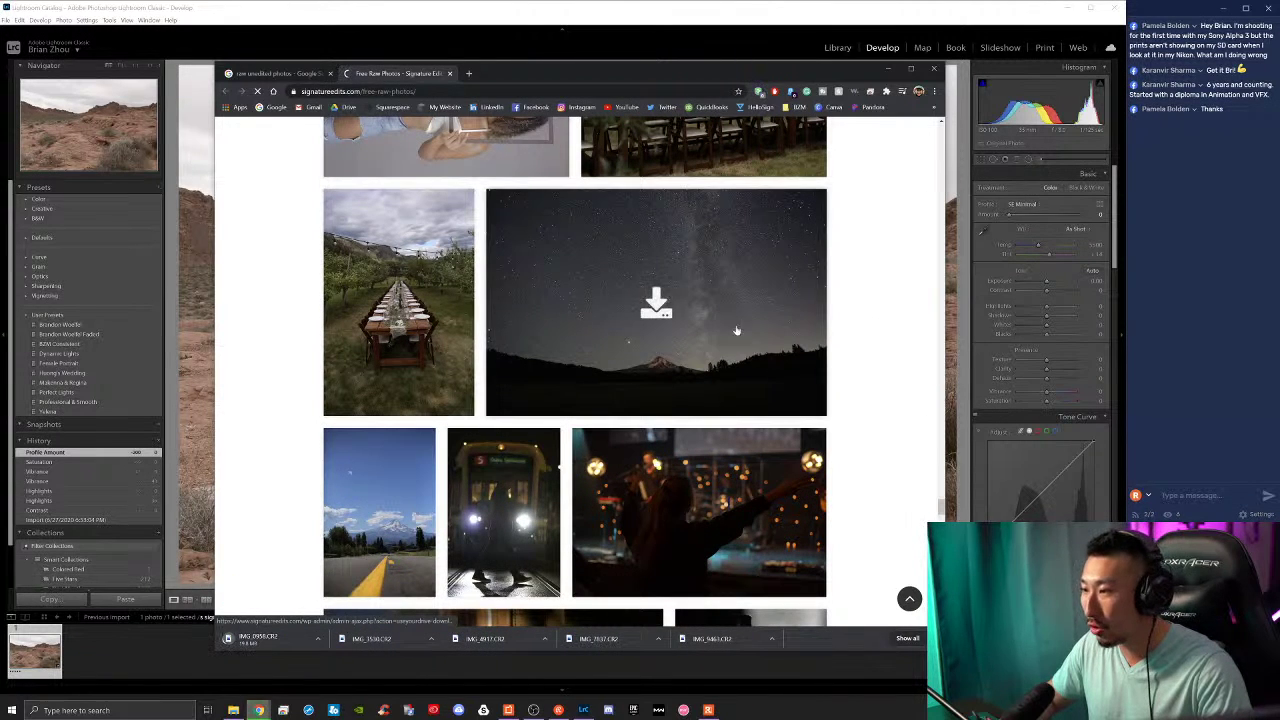
scroll(872, 375, down, 1)
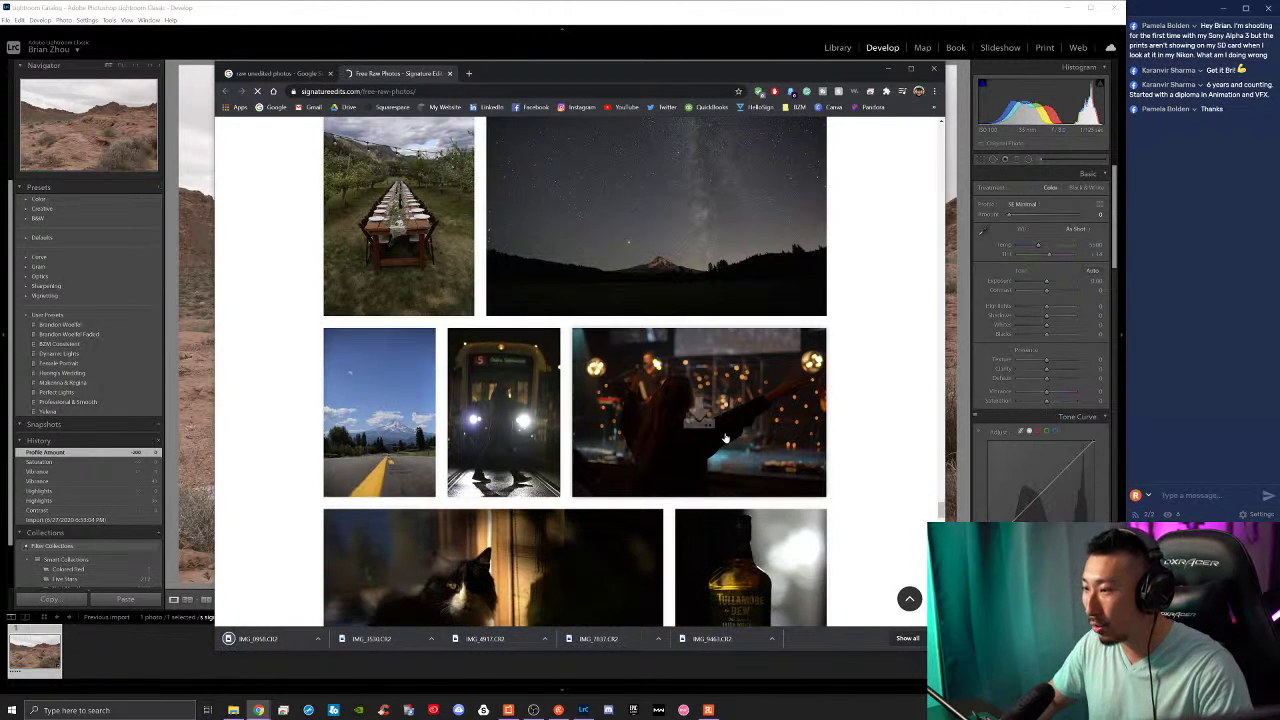
scroll(850, 428, down, 2)
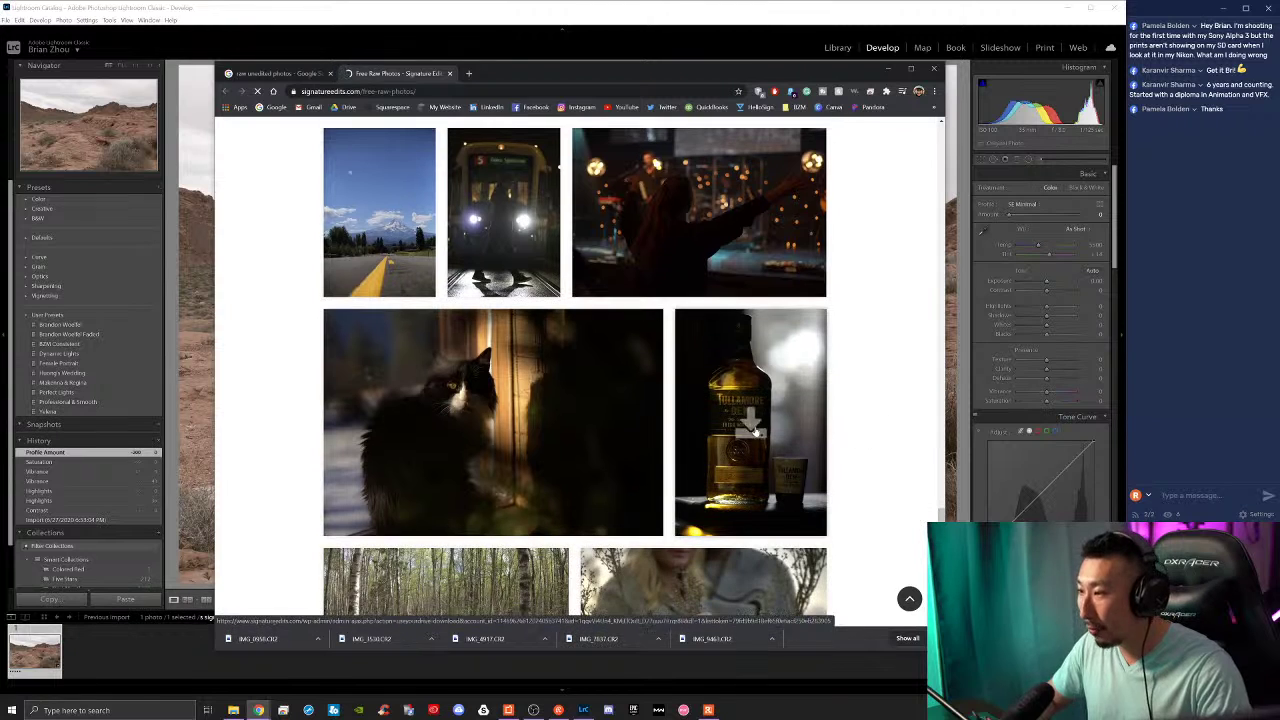
scroll(893, 400, down, 3)
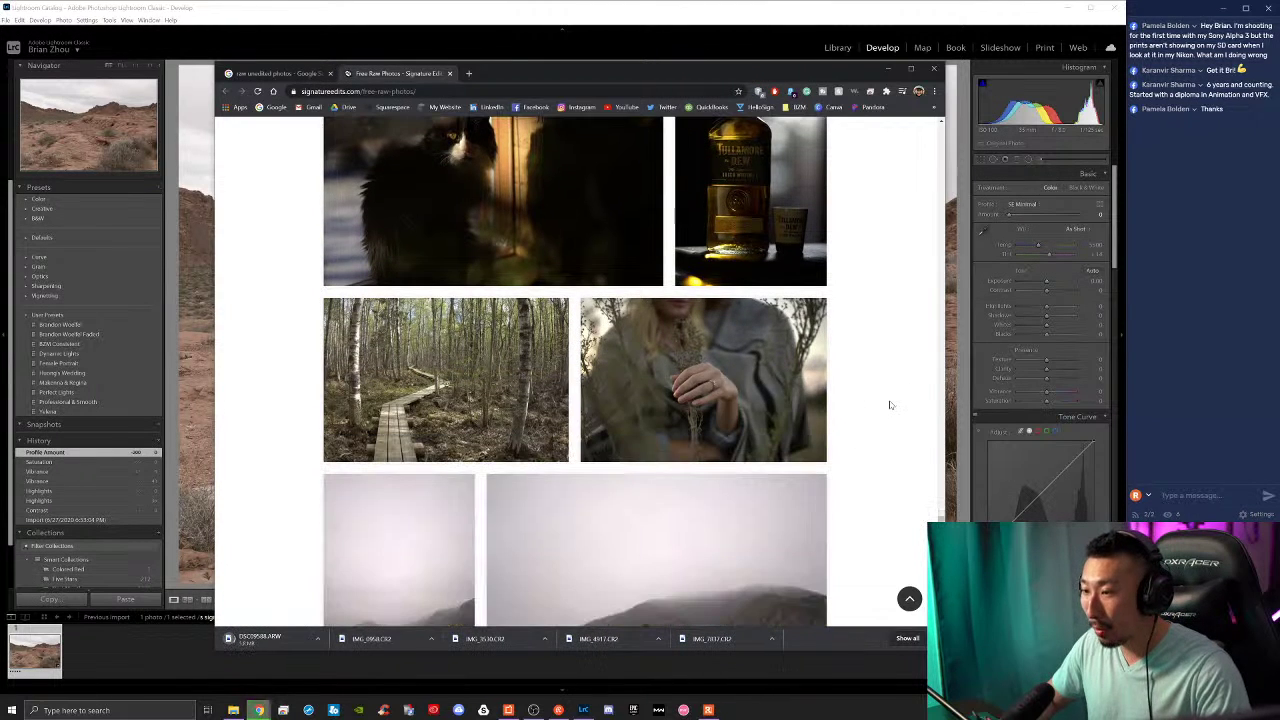
scroll(888, 404, down, 6)
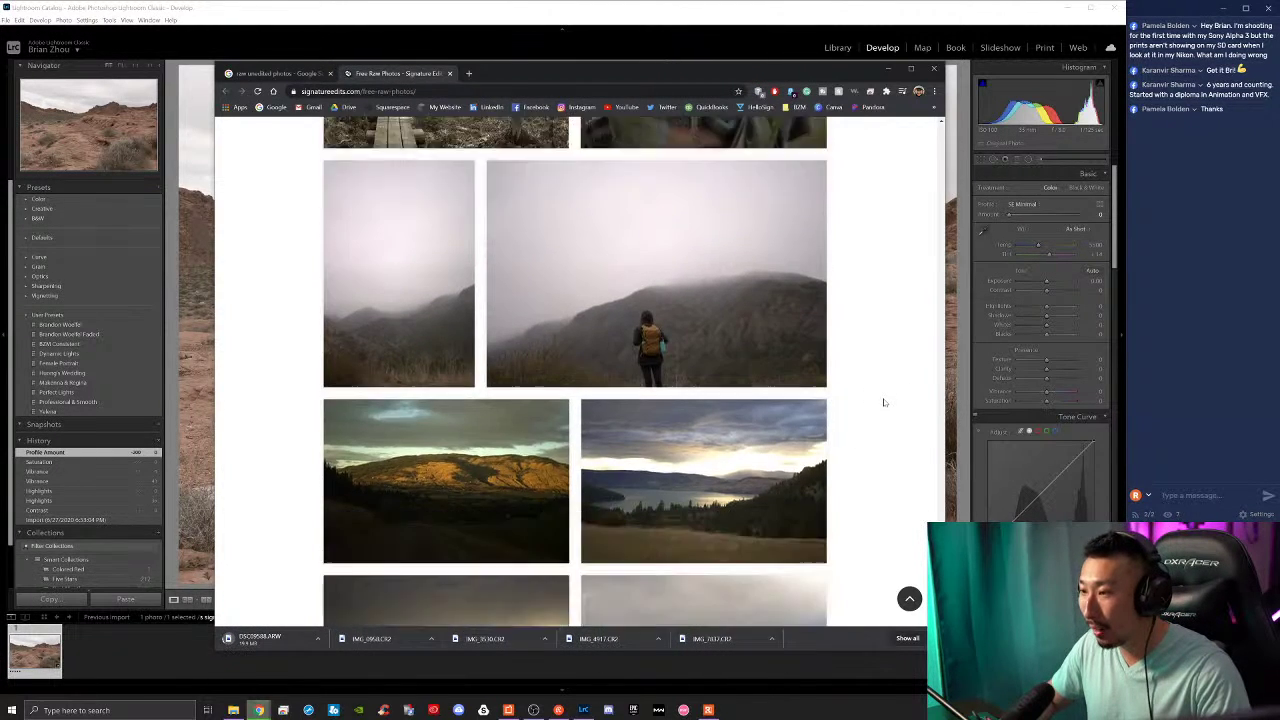
scroll(883, 402, down, 3)
scroll(883, 402, up, 1)
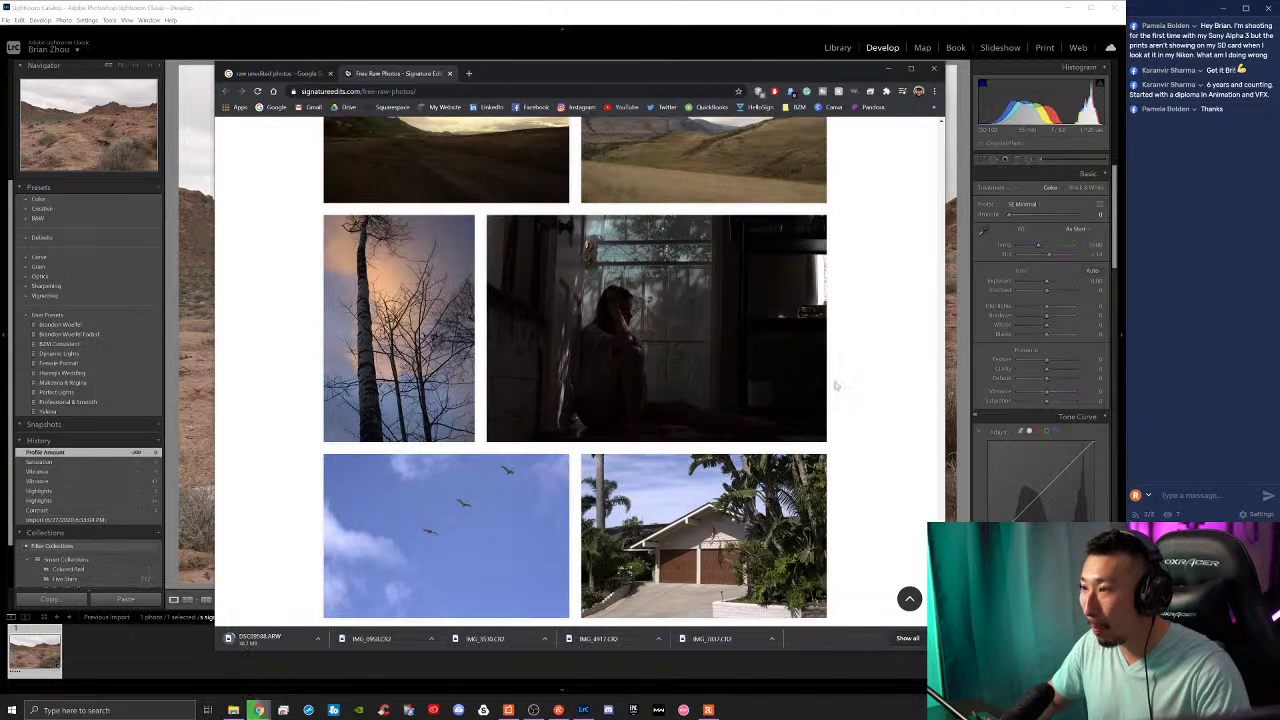
click(658, 340)
Step: Download the raw files of the snow scene and the milky-way lake photo
scroll(900, 410, down, 4)
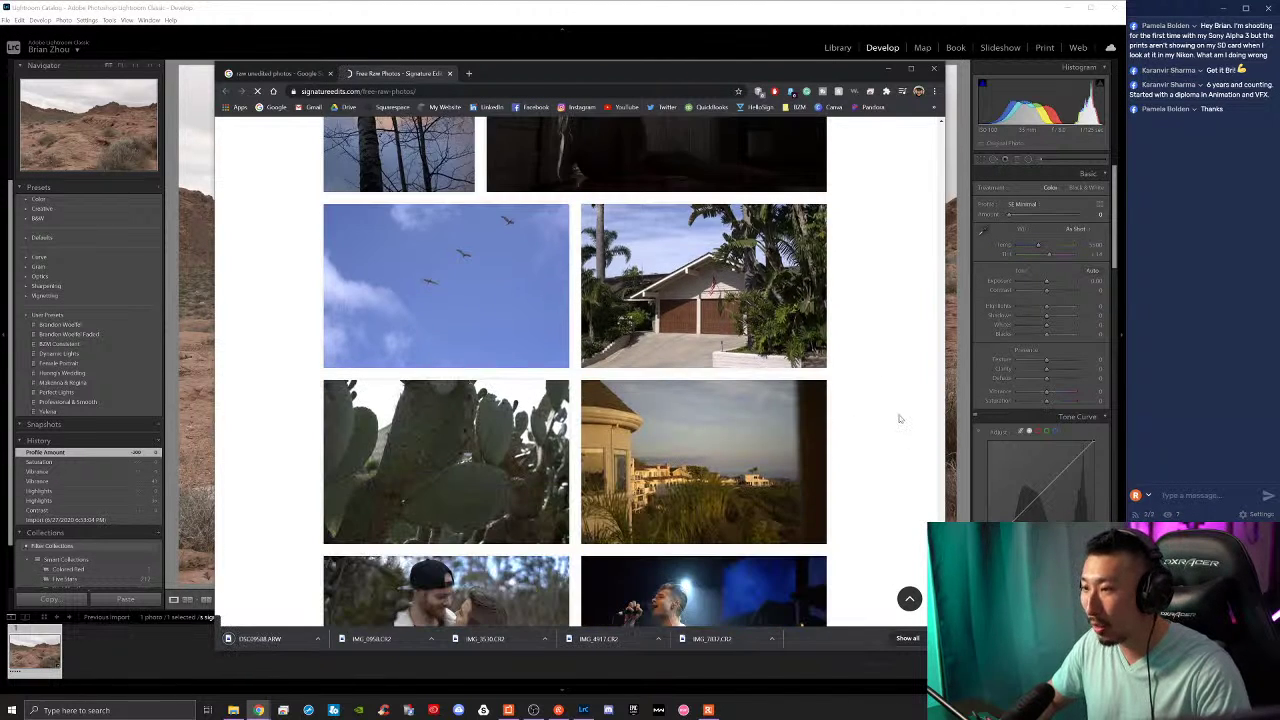
scroll(880, 407, down, 1)
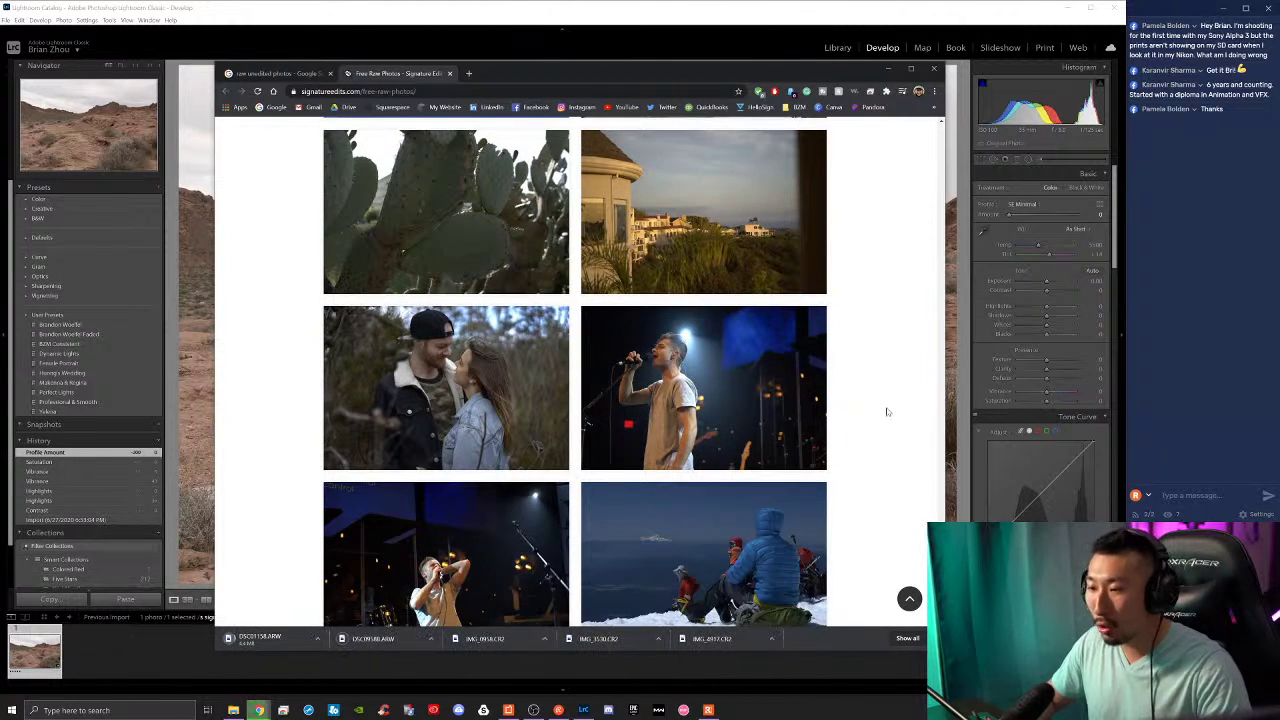
scroll(882, 409, down, 2)
scroll(882, 412, down, 1)
click(700, 414)
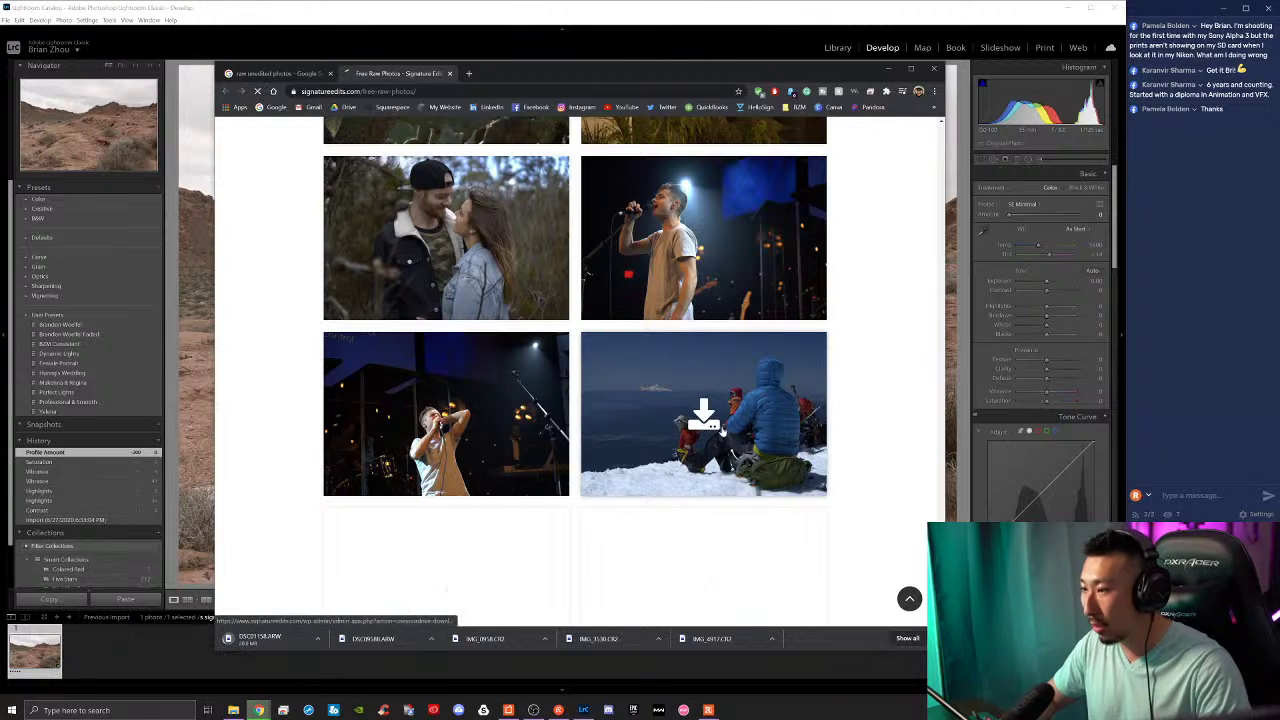
scroll(900, 418, down, 5)
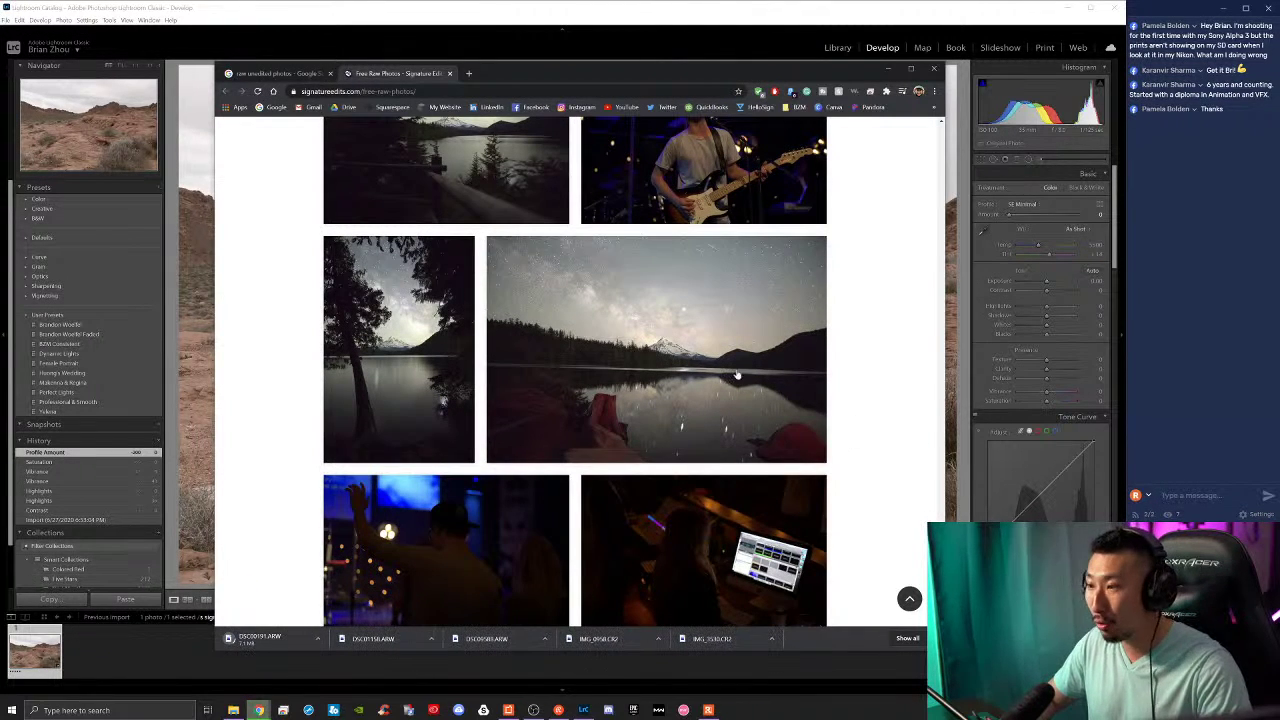
click(652, 350)
Step: Download the raw file of the dark storefront photo
scroll(861, 385, down, 4)
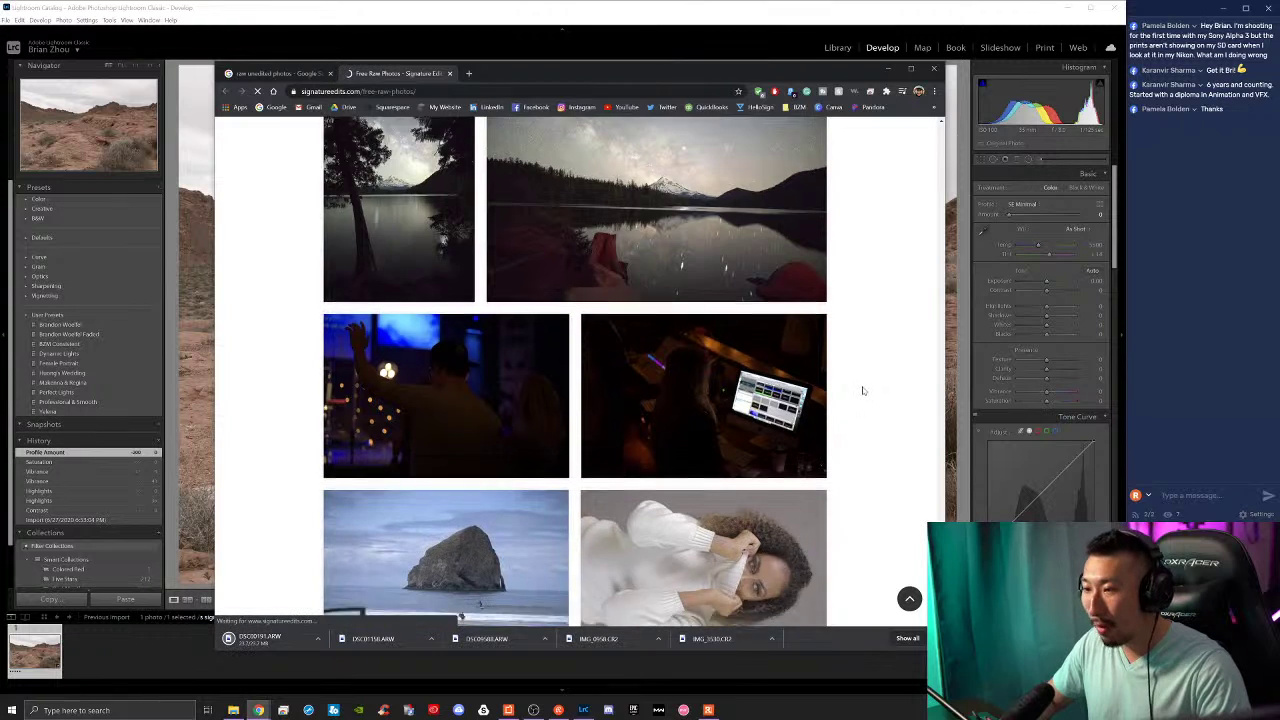
scroll(860, 392, down, 5)
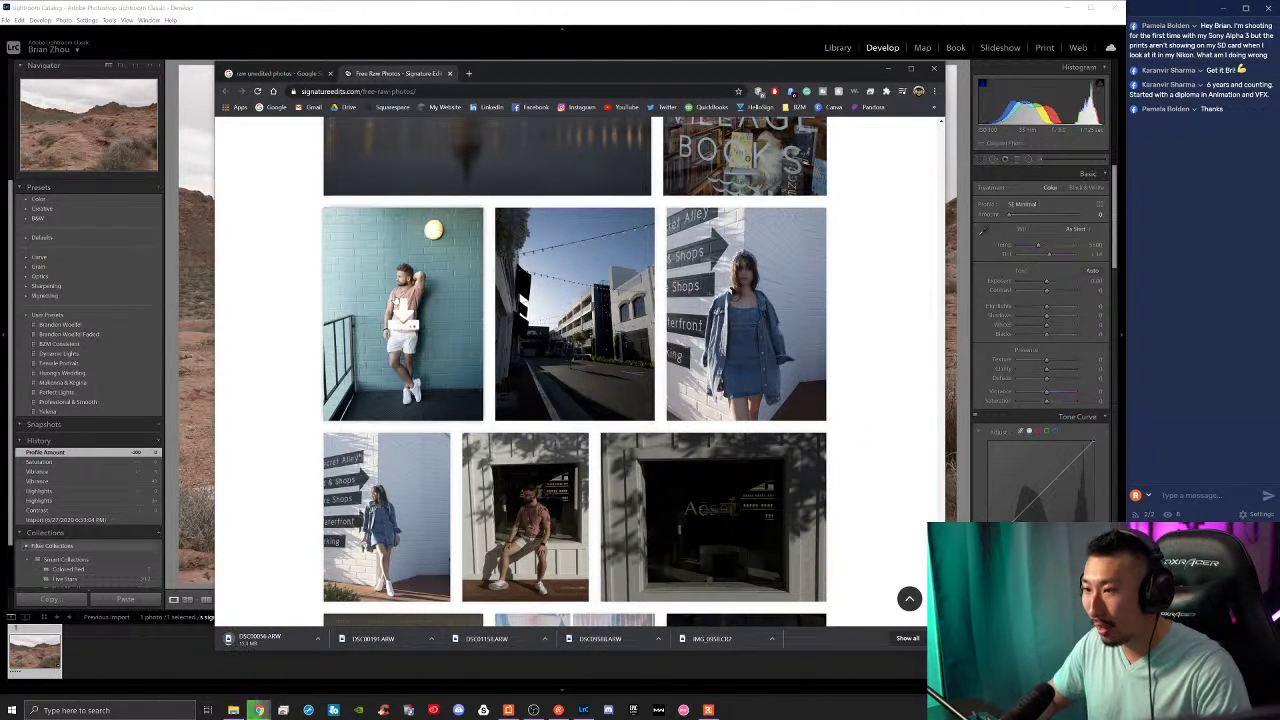
scroll(746, 442, down, 1)
scroll(820, 420, down, 1)
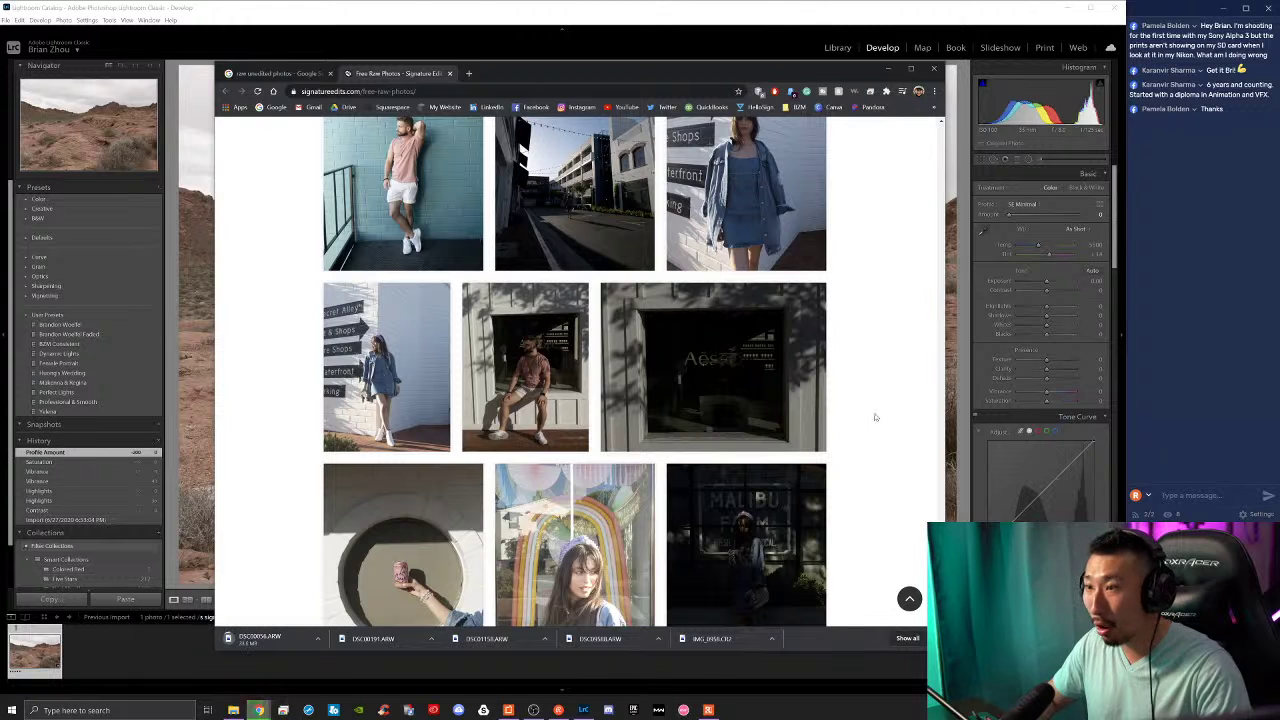
scroll(868, 414, up, 1)
scroll(868, 414, down, 2)
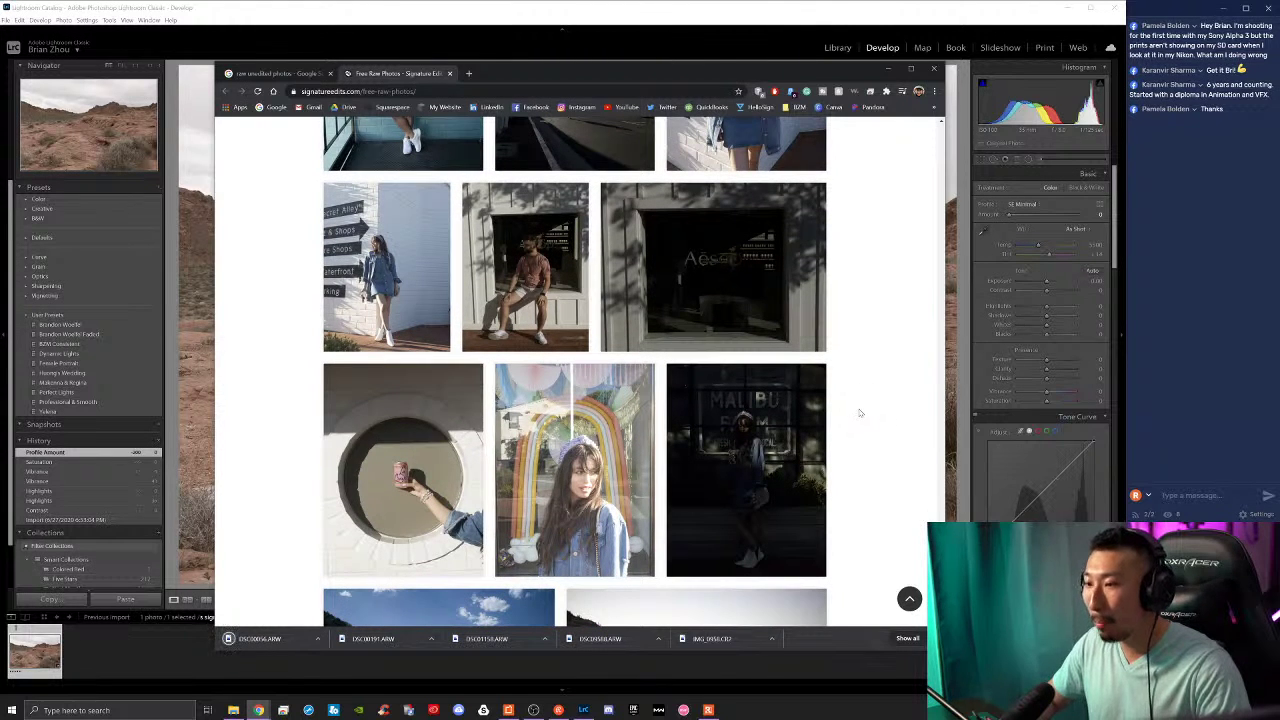
mouse_move(841, 441)
scroll(845, 435, down, 2)
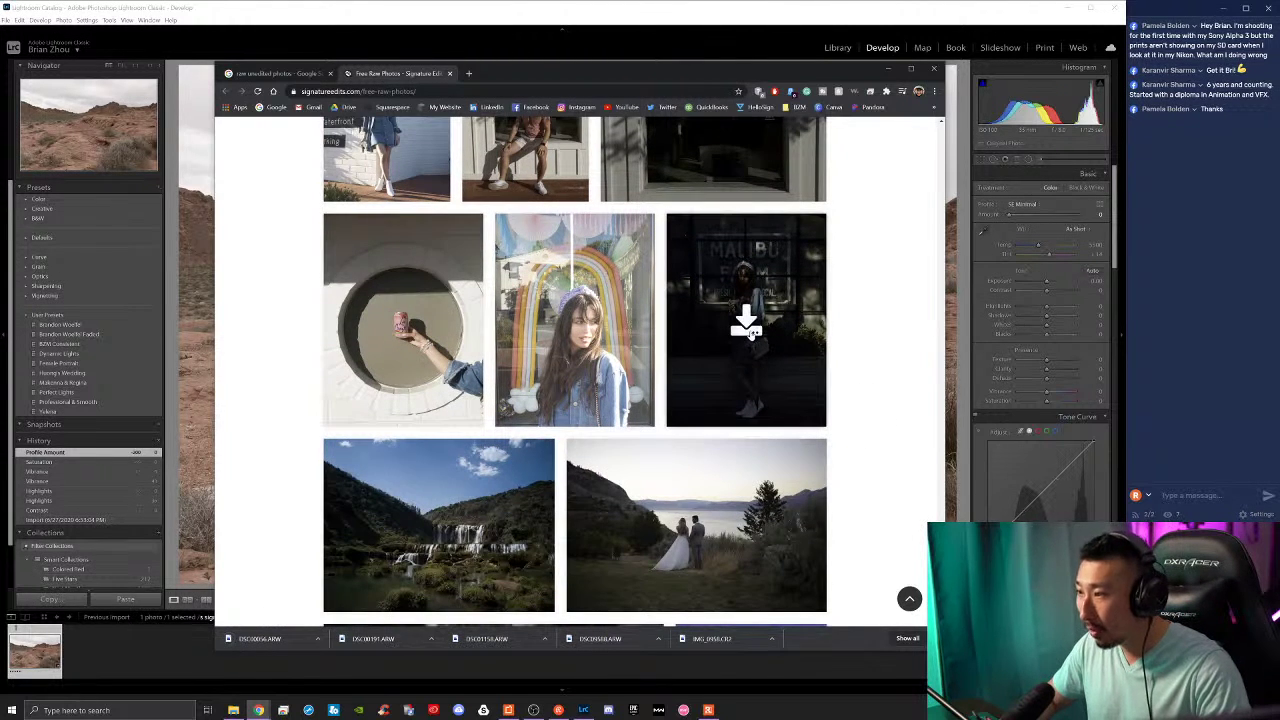
click(730, 296)
Step: Download raw files of the wedding dress photo, another sample and the sunlit forest photo
scroll(860, 437, down, 2)
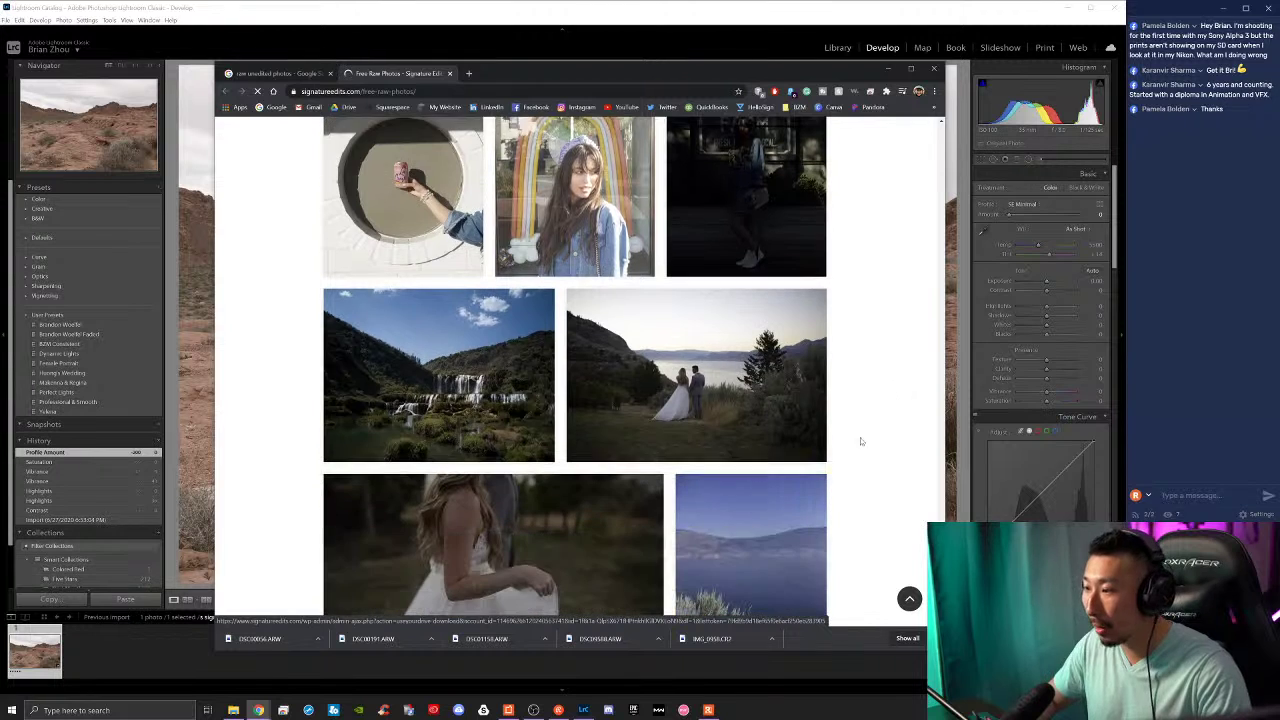
scroll(600, 410, down, 2)
click(491, 383)
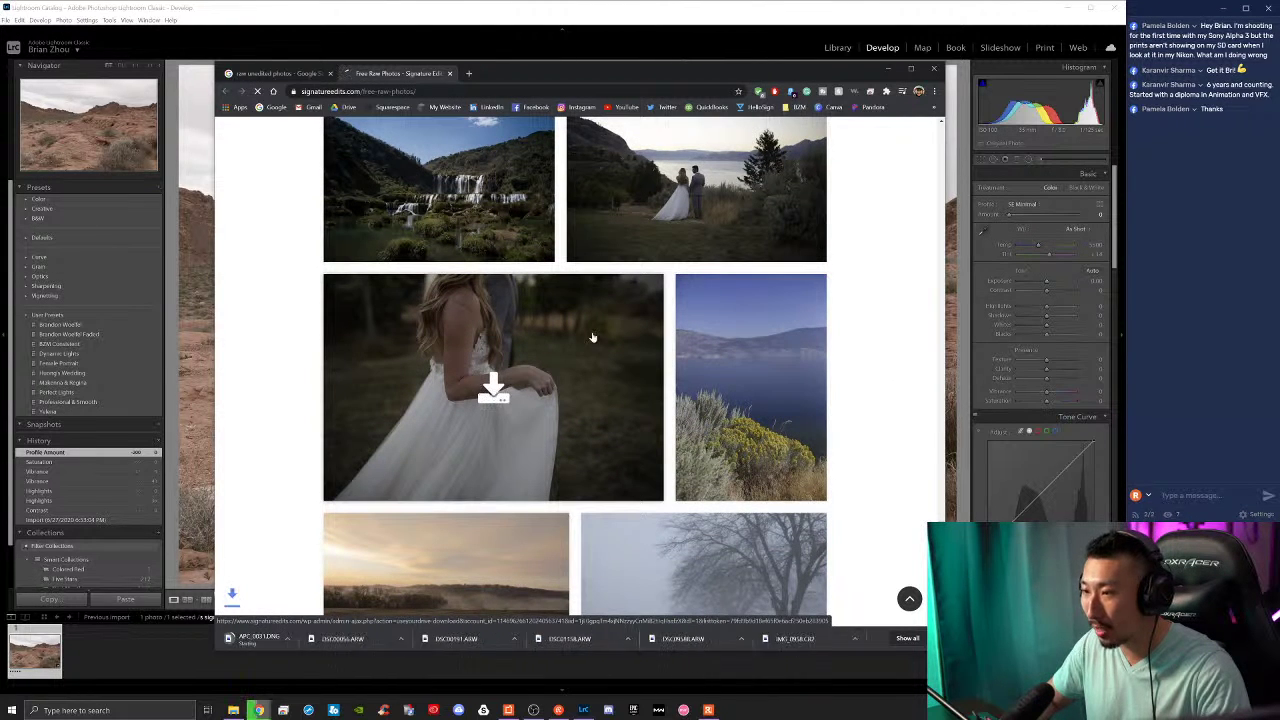
click(697, 183)
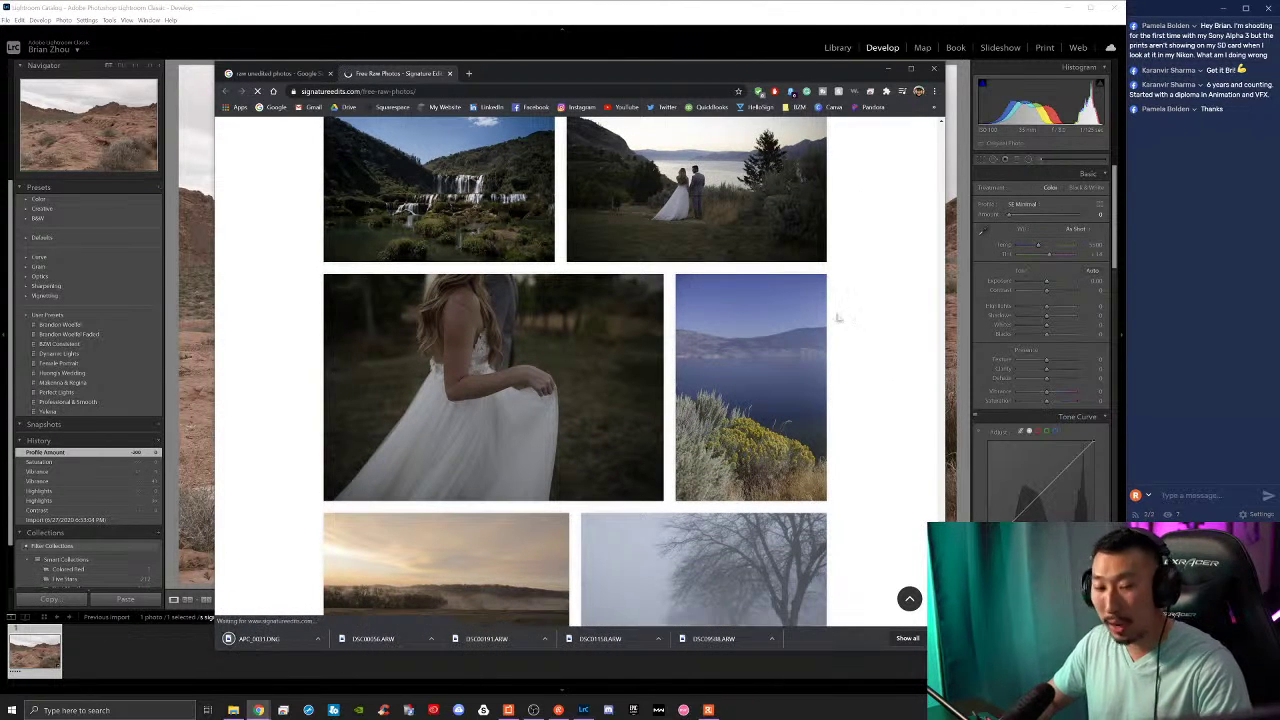
scroll(850, 395, down, 2)
scroll(850, 400, down, 3)
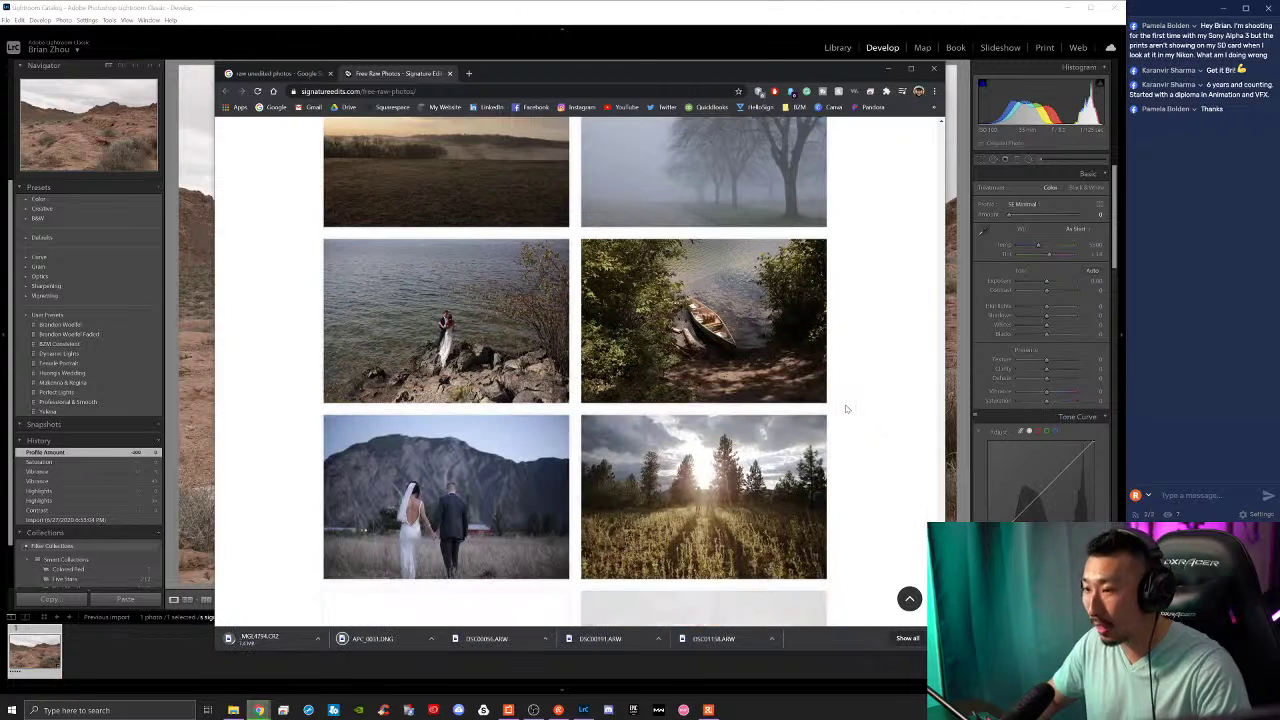
scroll(833, 416, down, 2)
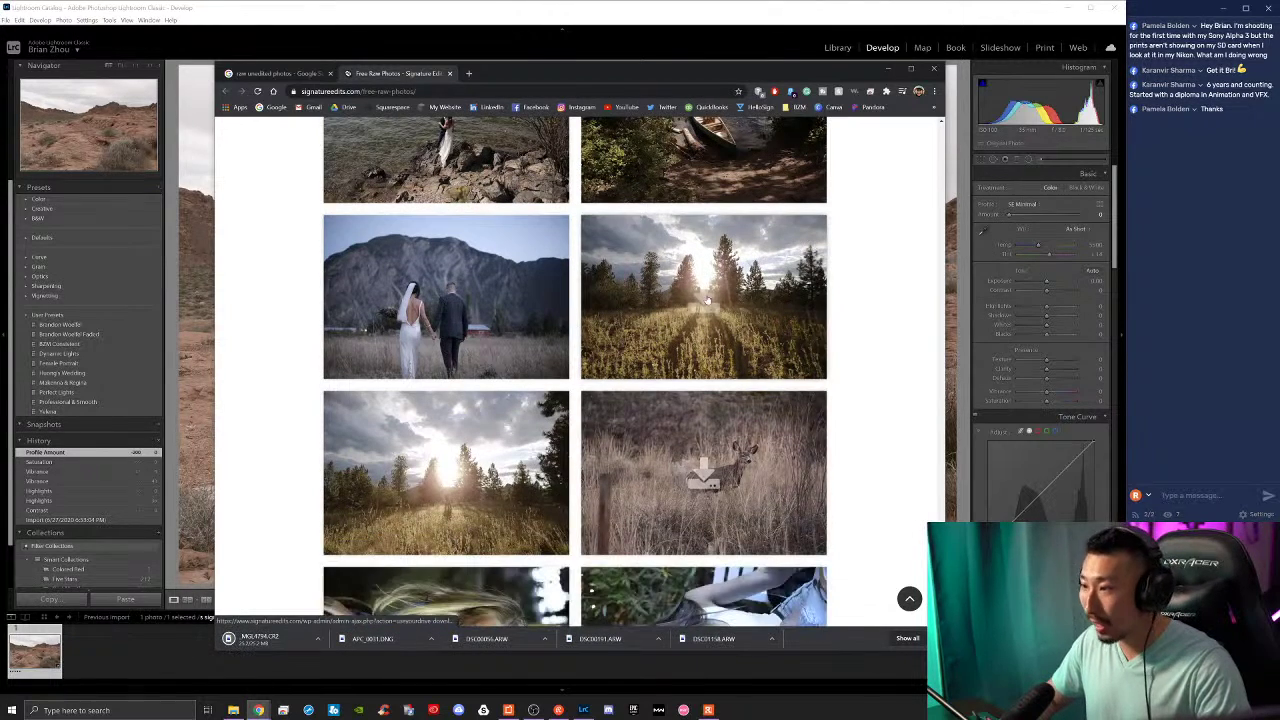
click(703, 300)
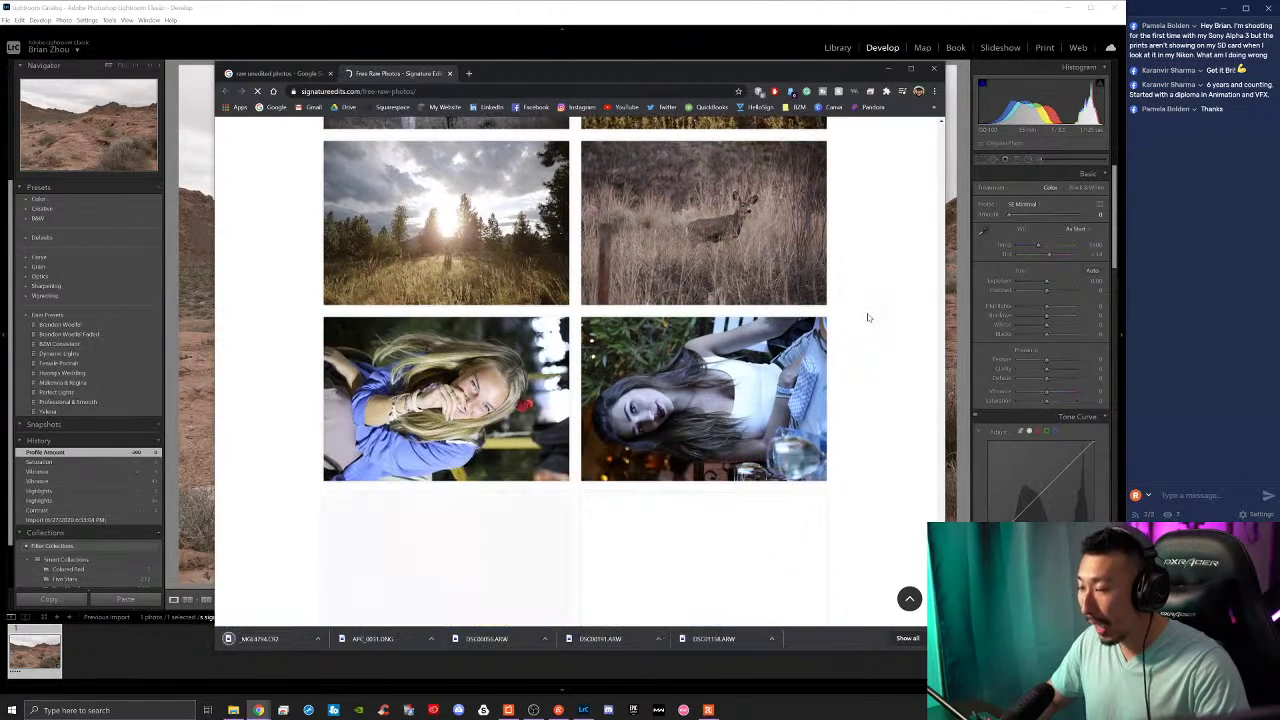
Step: Download the raw file of the guitarist photo
scroll(866, 312, down, 2)
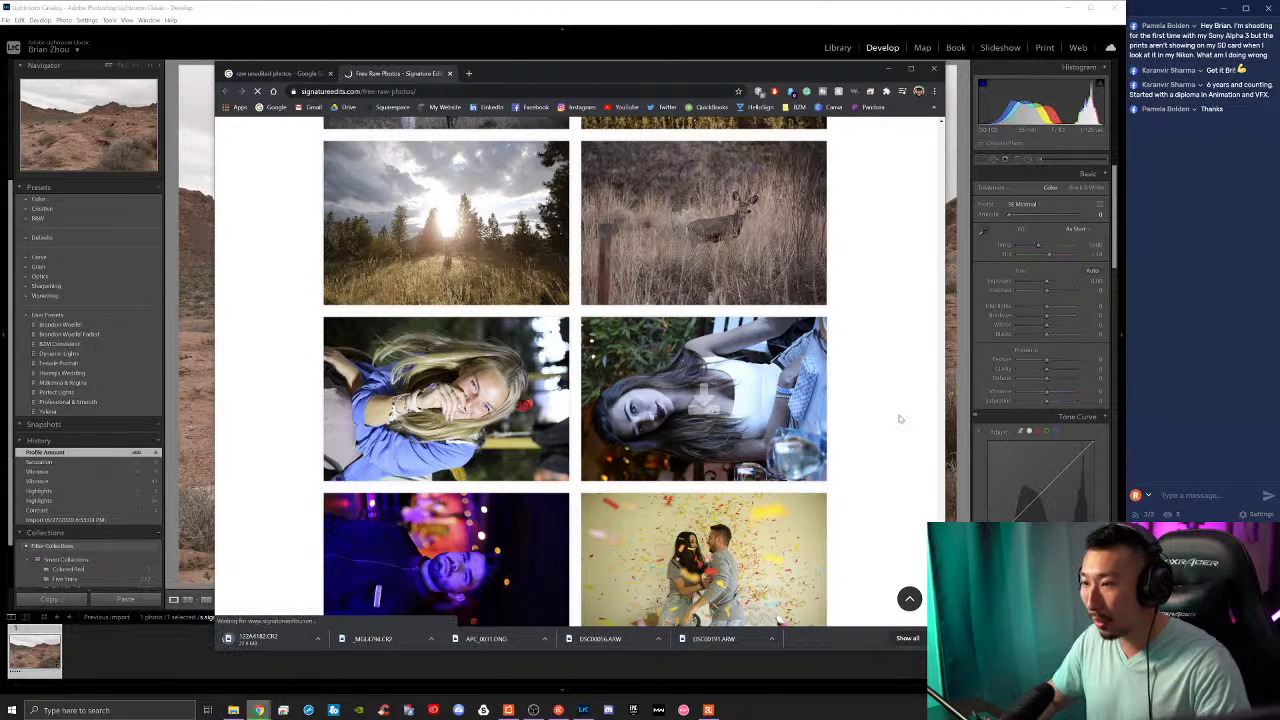
scroll(903, 420, down, 2)
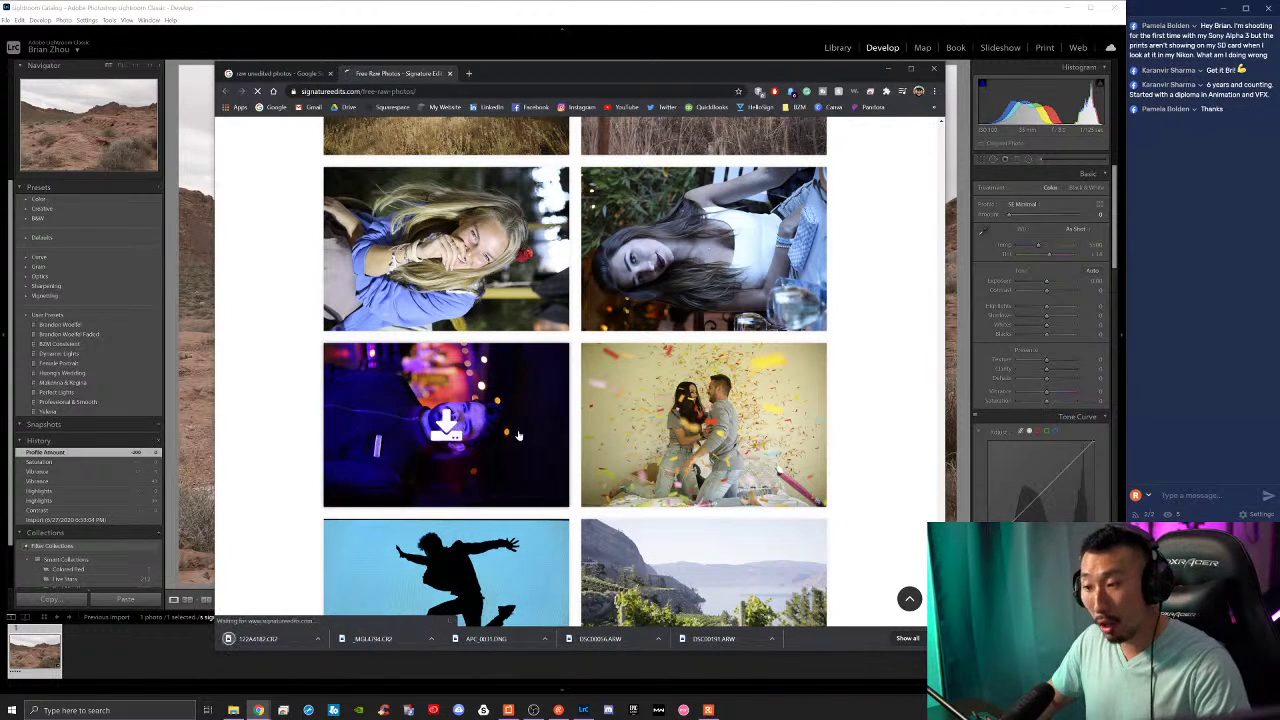
scroll(848, 423, down, 3)
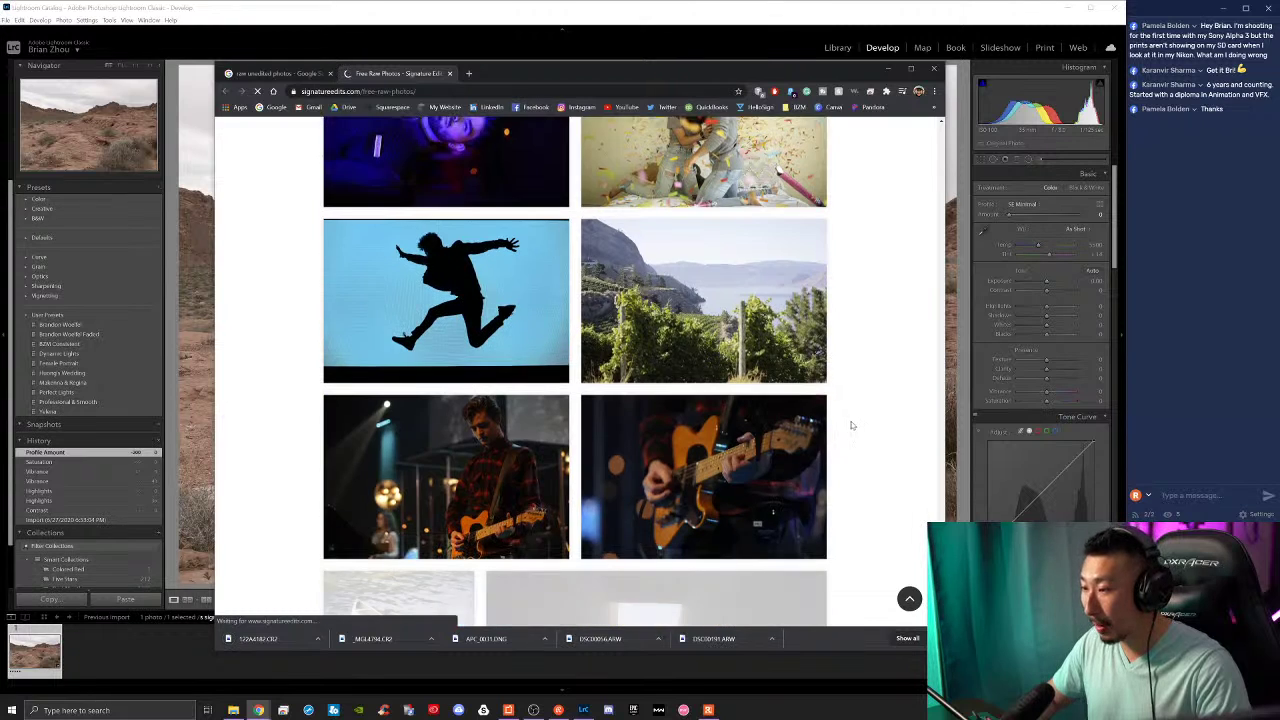
scroll(752, 417, down, 2)
click(443, 277)
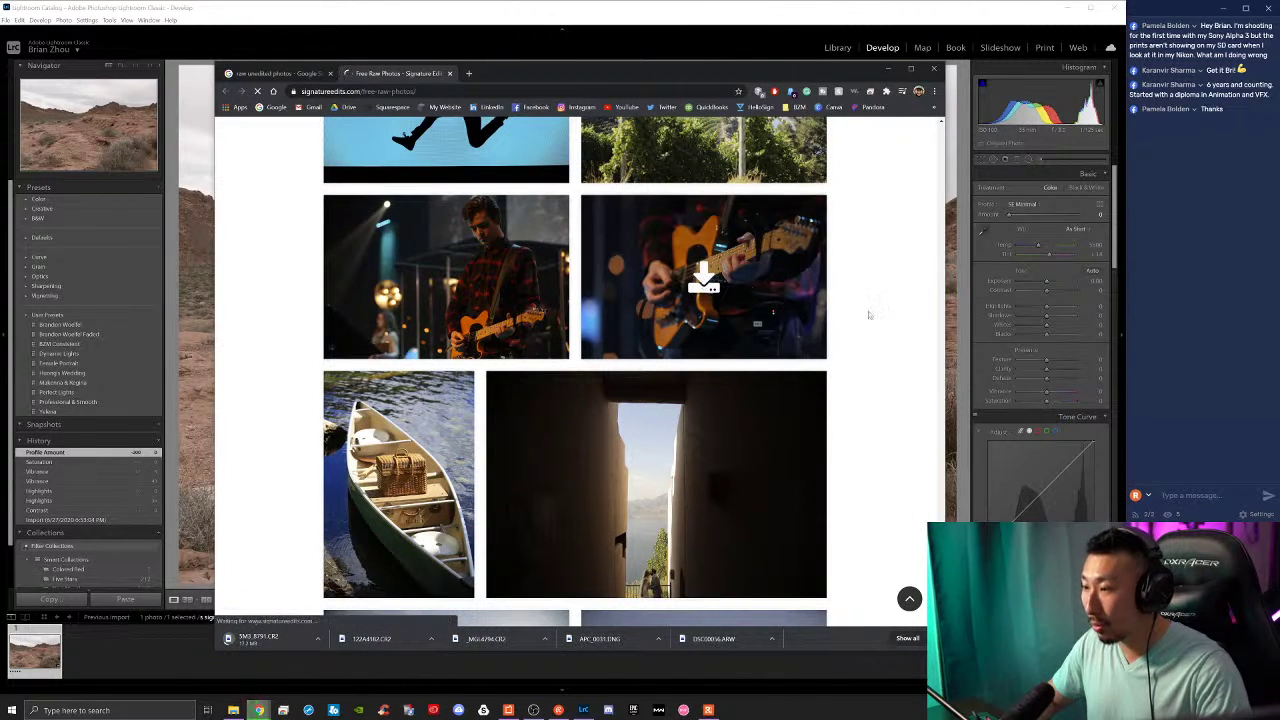
Step: Finish scrolling the gallery and switch back to Lightroom Classic
scroll(903, 331, down, 3)
scroll(904, 335, down, 3)
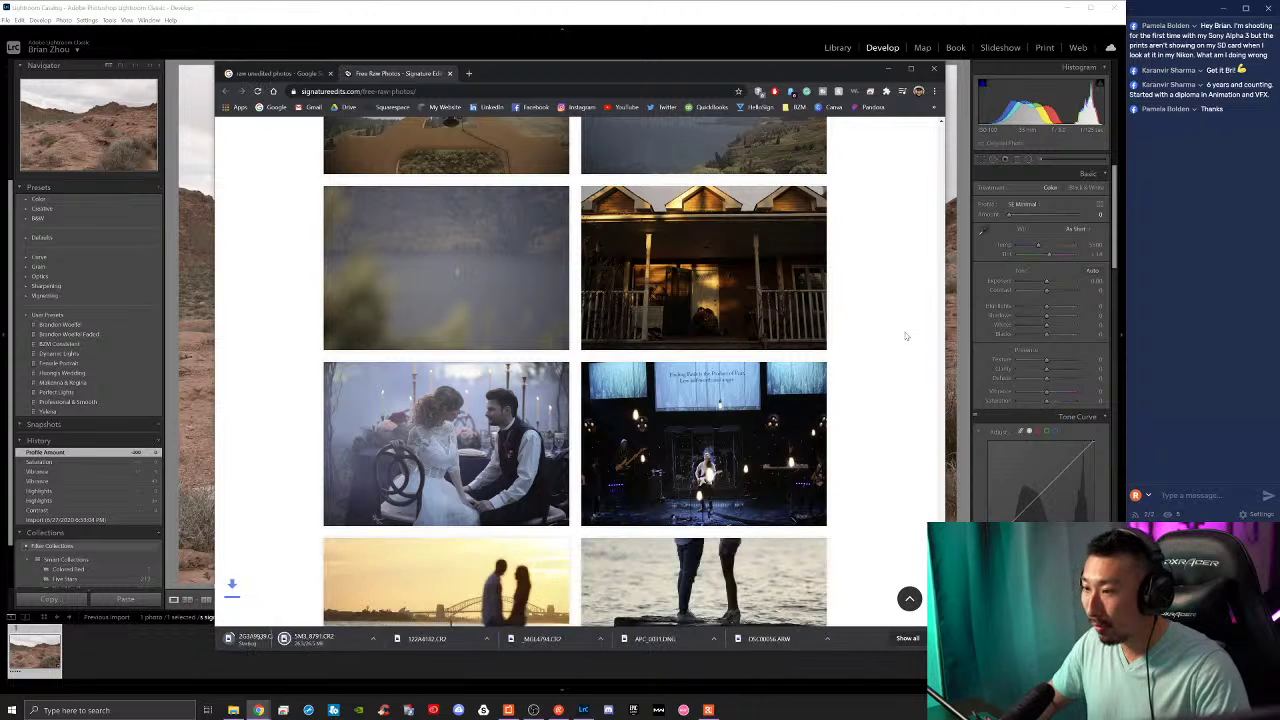
scroll(903, 334, down, 2)
scroll(894, 363, down, 3)
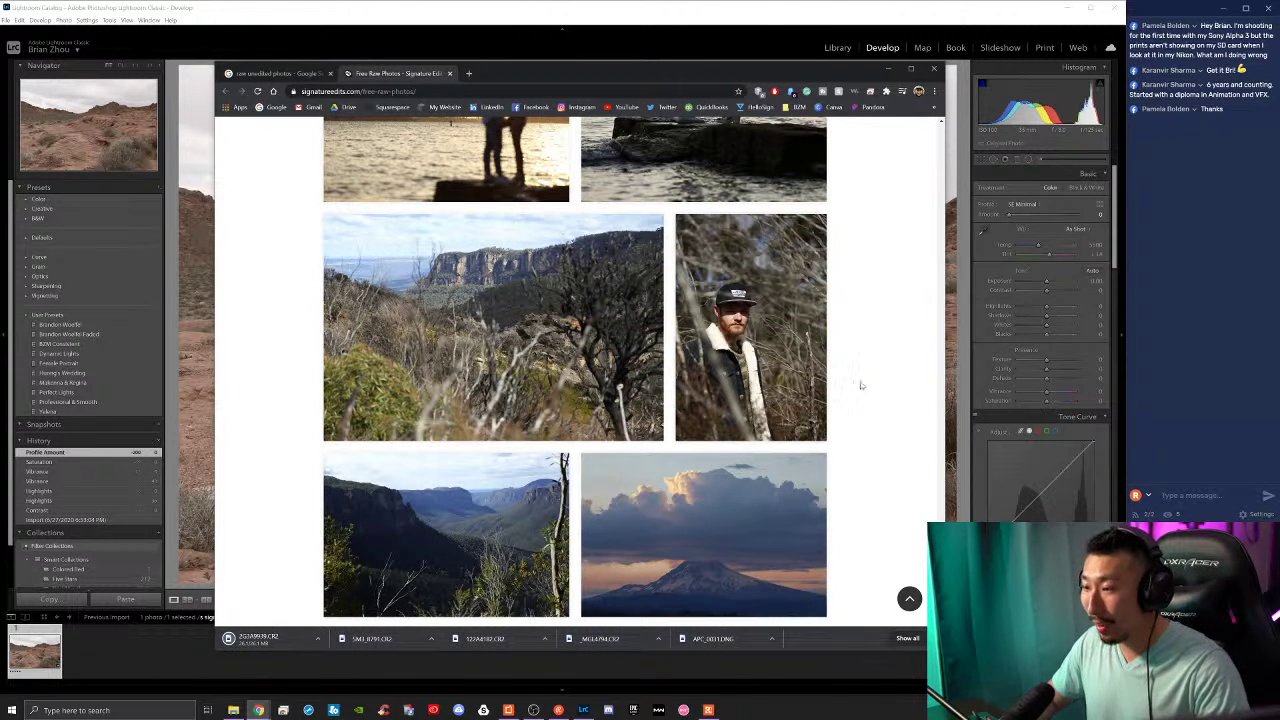
key(super+e)
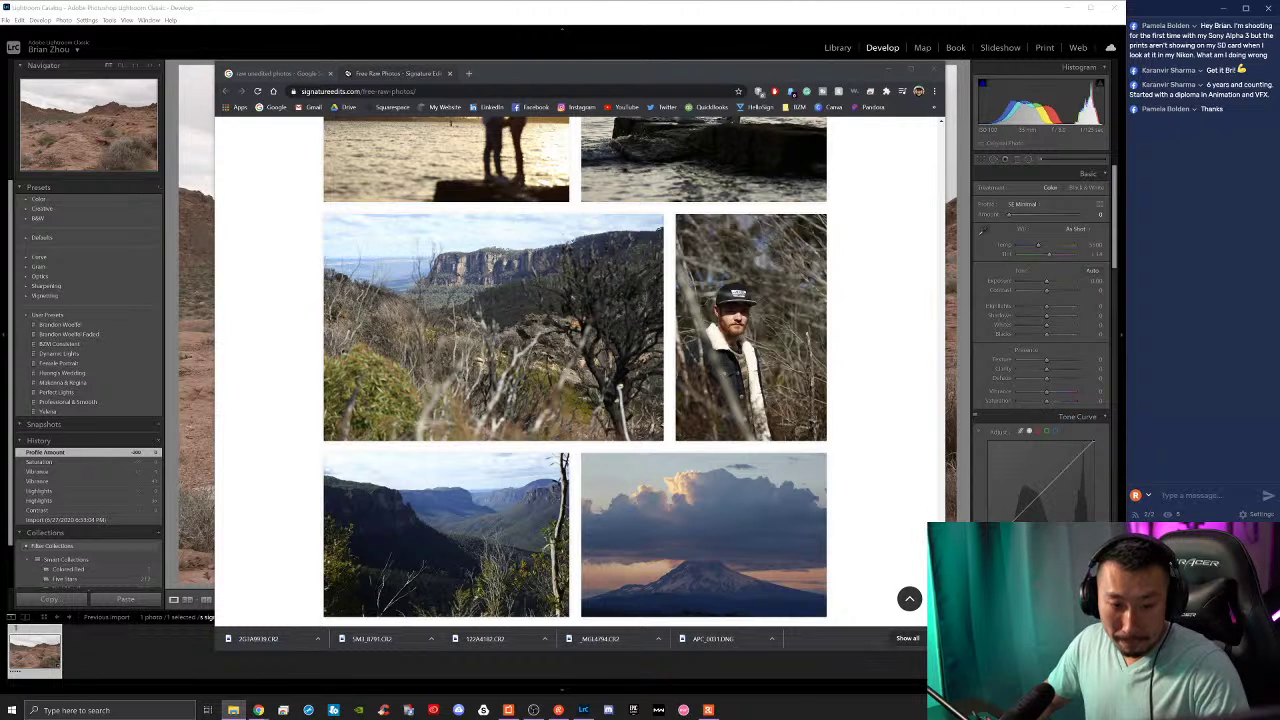
click(106, 333)
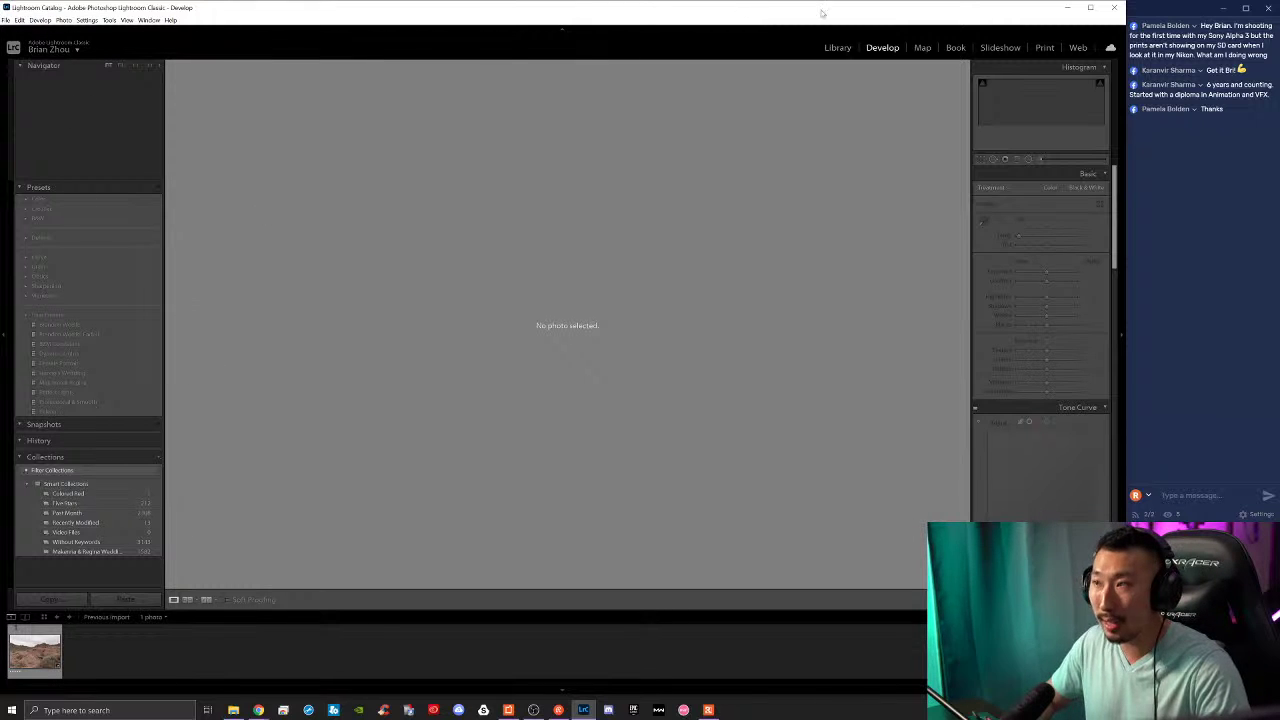
Step: Switch to the Library module and open File > Import Photos and Video
click(836, 48)
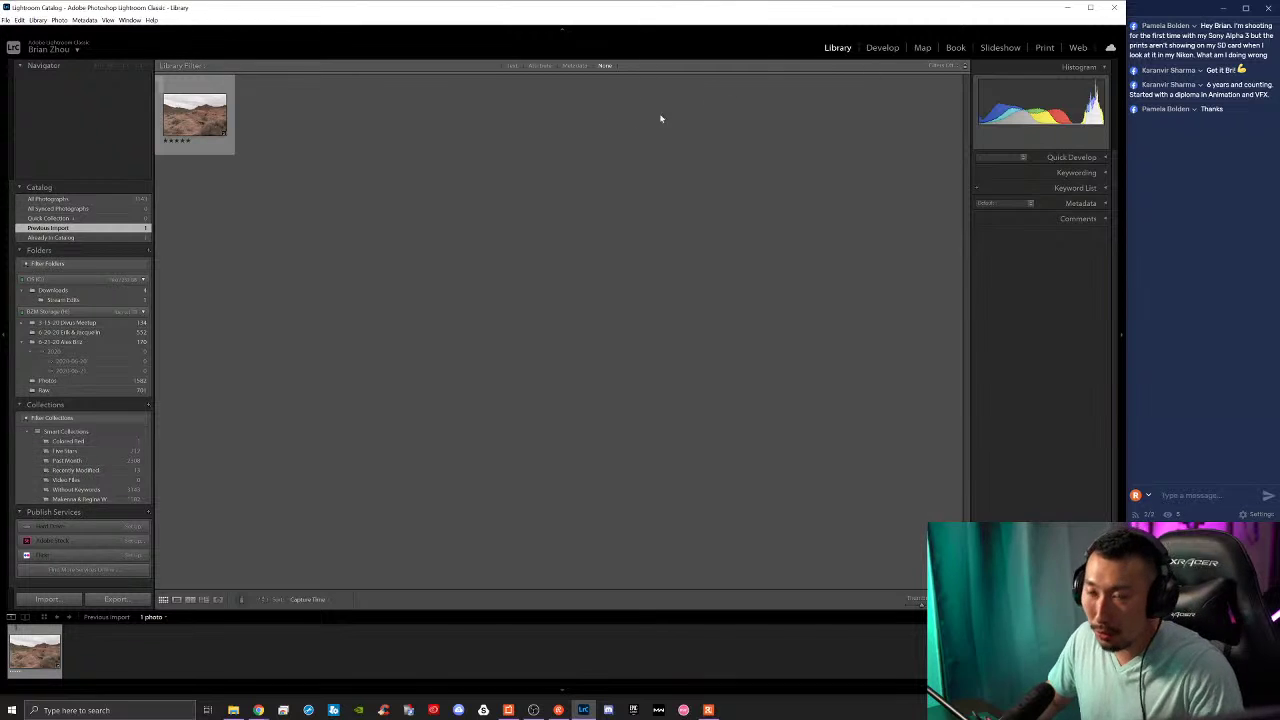
click(8, 20)
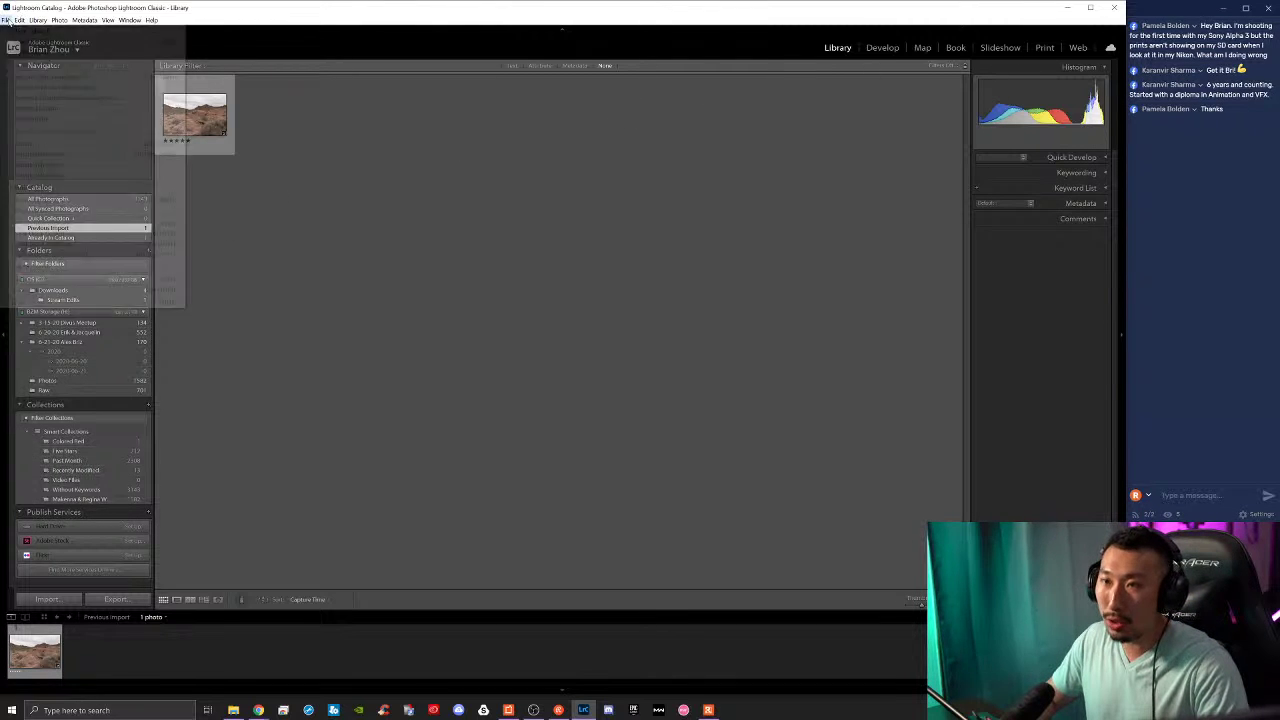
click(45, 78)
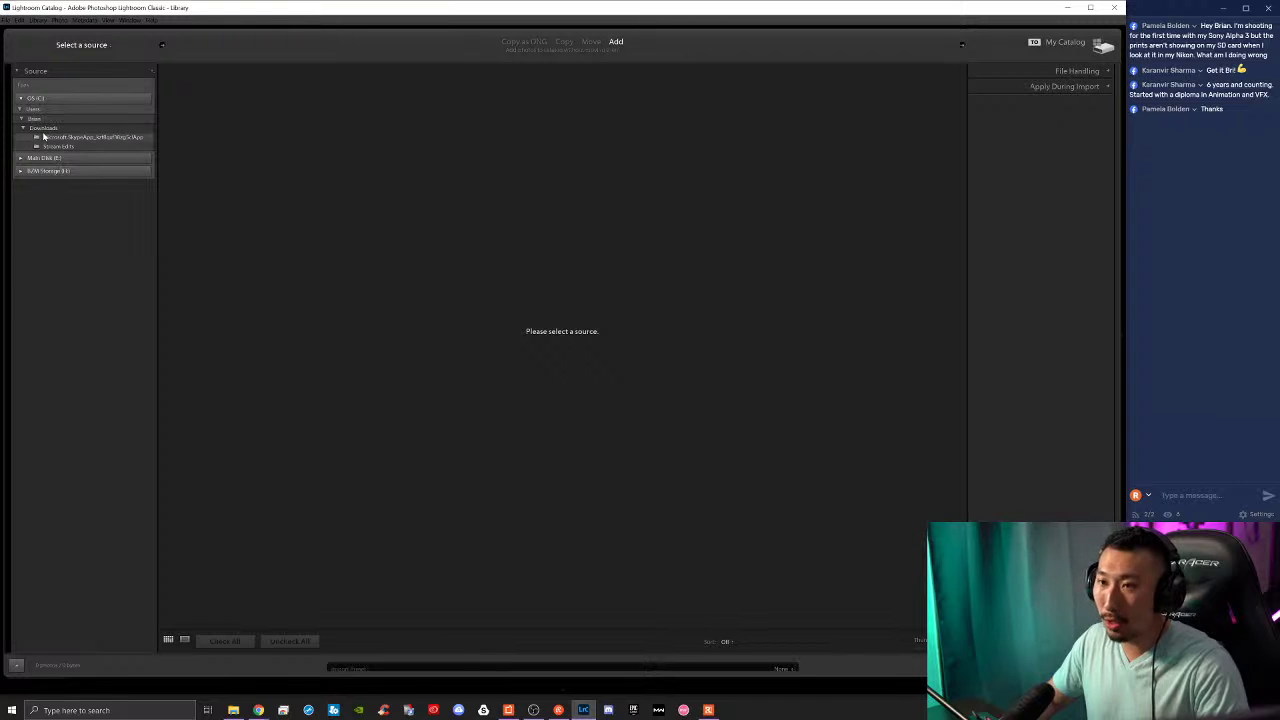
Step: Import all checked photos from the Downloads folder into the catalog
click(62, 129)
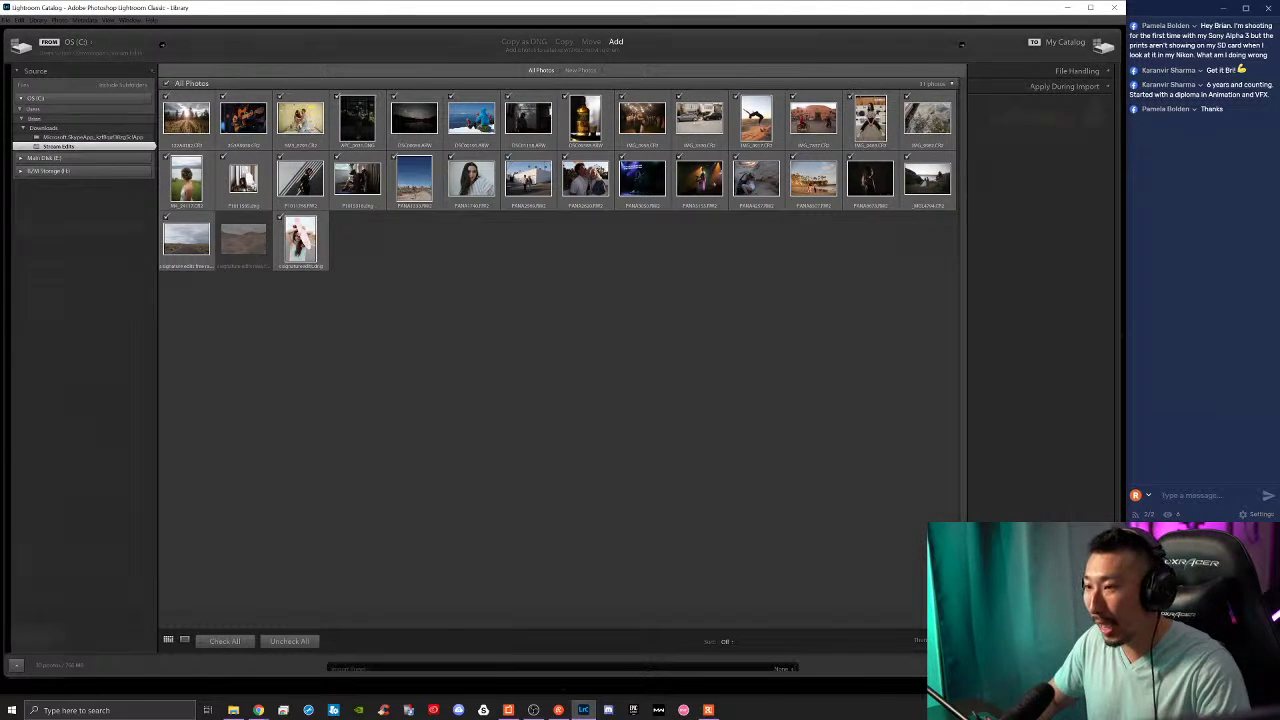
key(Return)
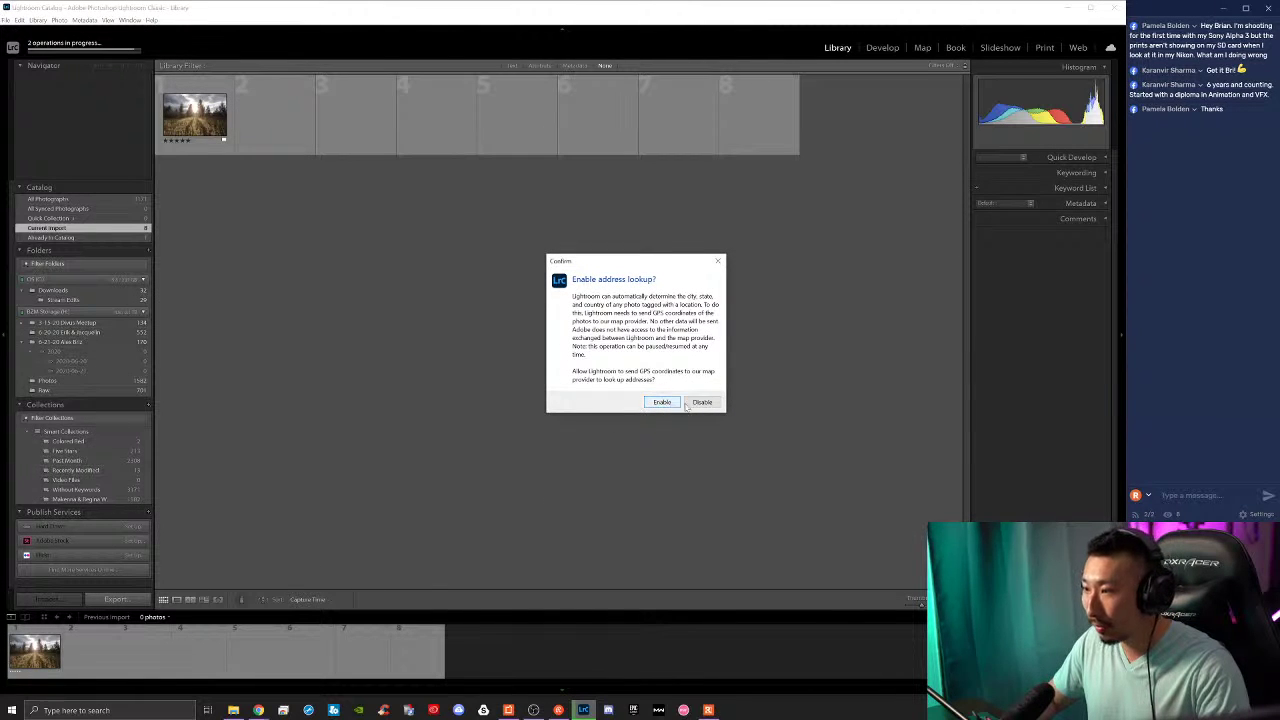
Step: Decline the address lookup and open the sunlit forest couple photo in Develop
click(701, 403)
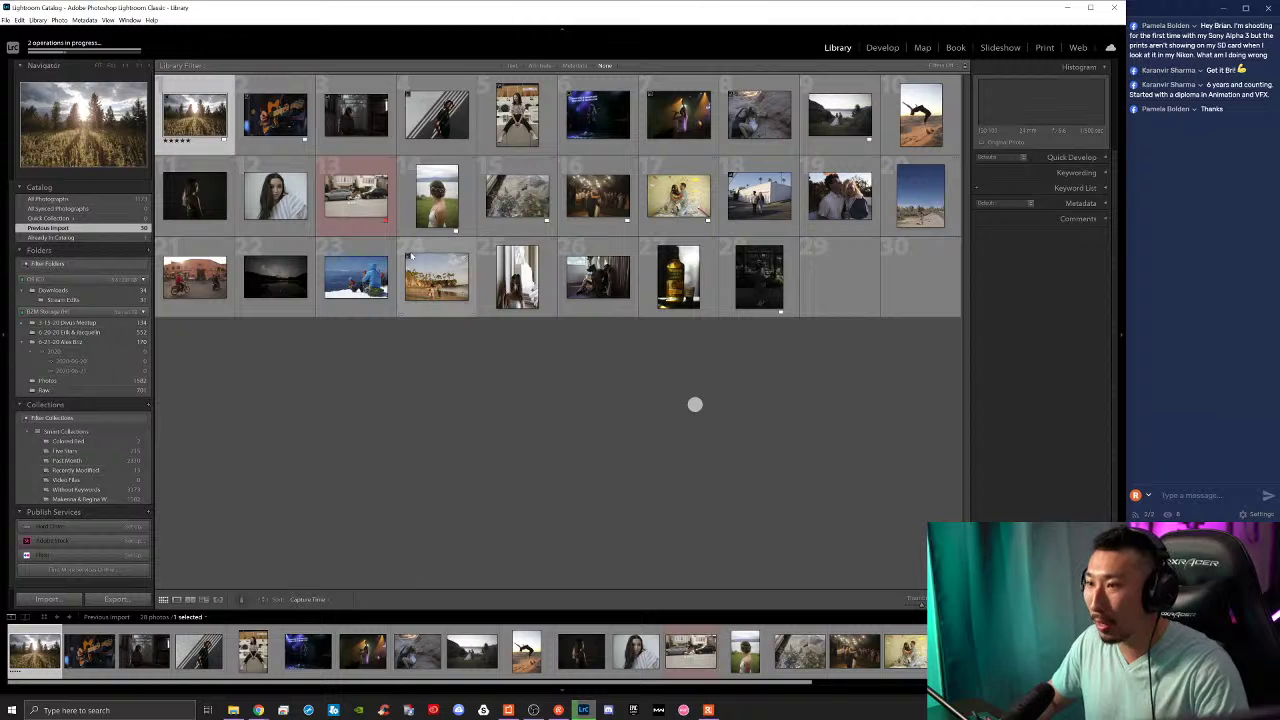
click(37, 50)
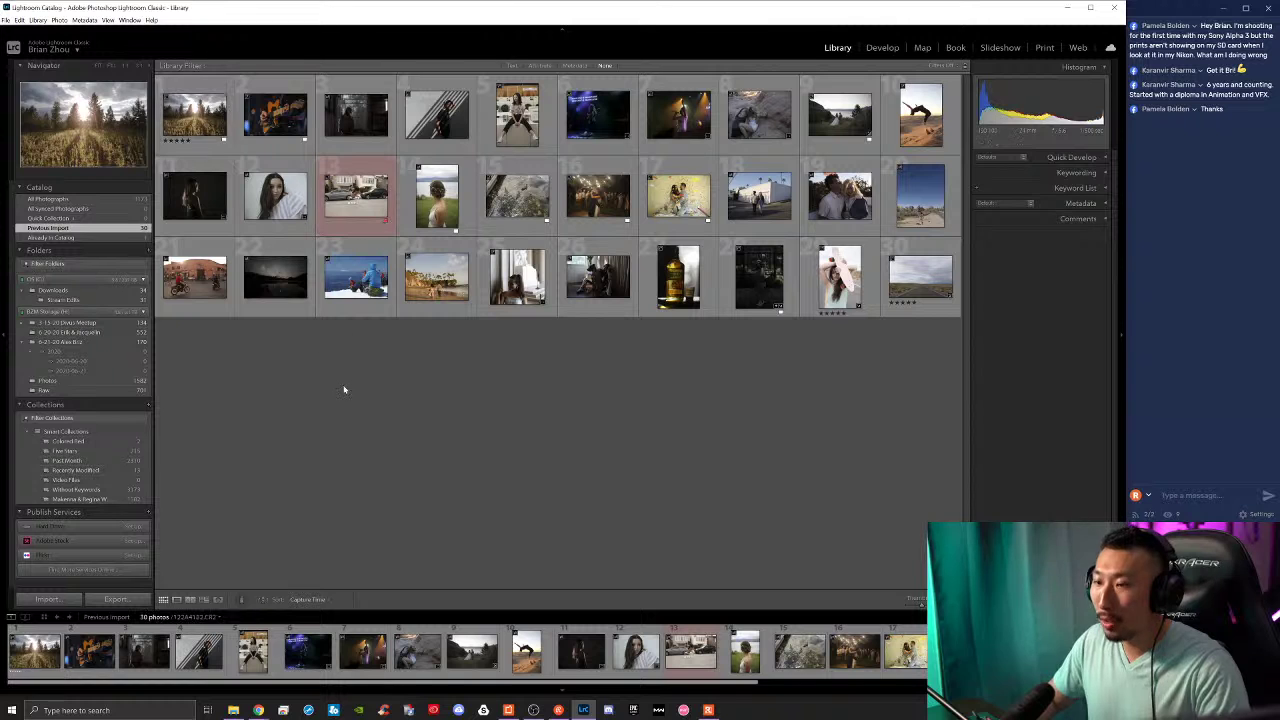
click(881, 49)
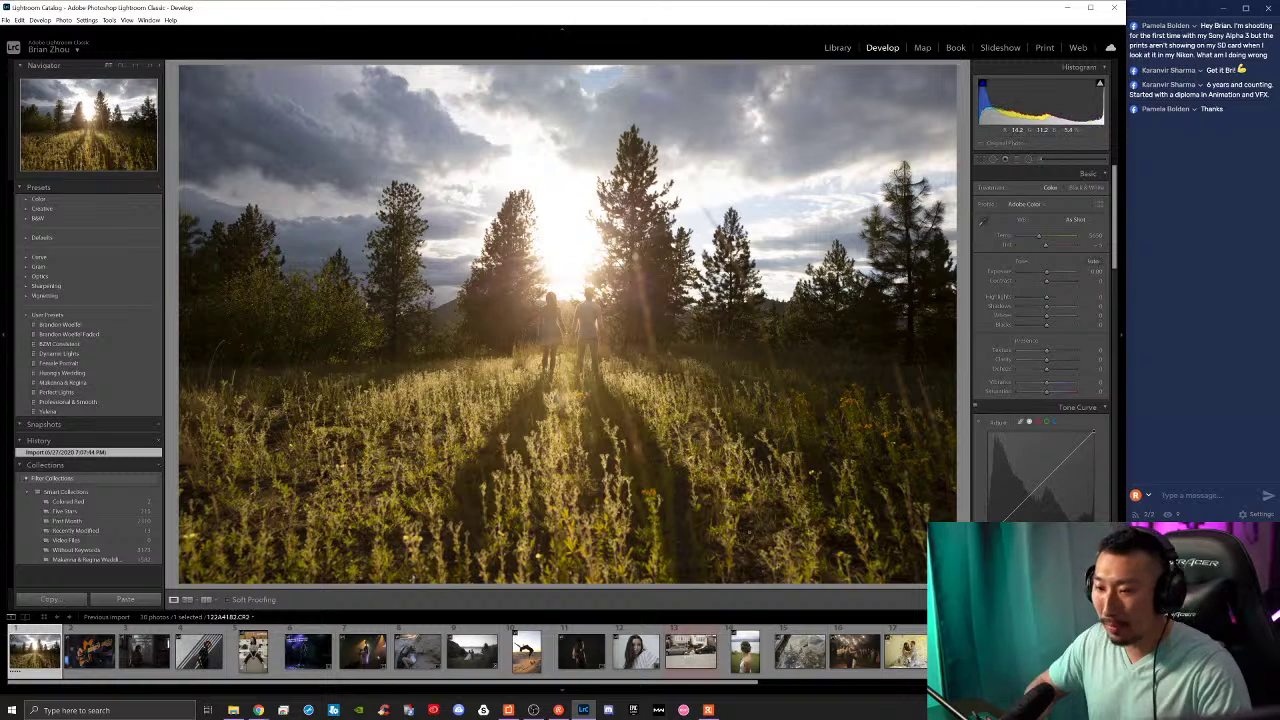
Step: Browse the filmstrip through the guitar, woman-by-door, striped wall, laundromat, concert and singer photos
scroll(1071, 375, down, 15)
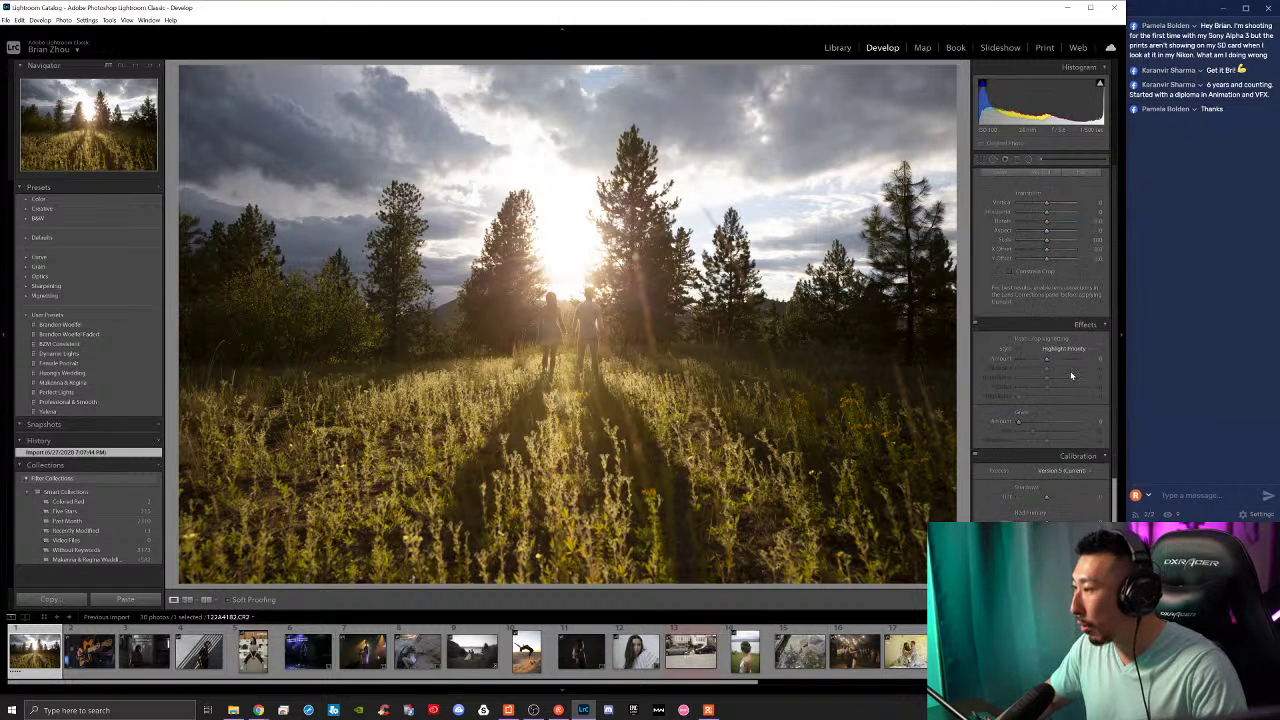
scroll(1071, 375, down, 1)
click(89, 651)
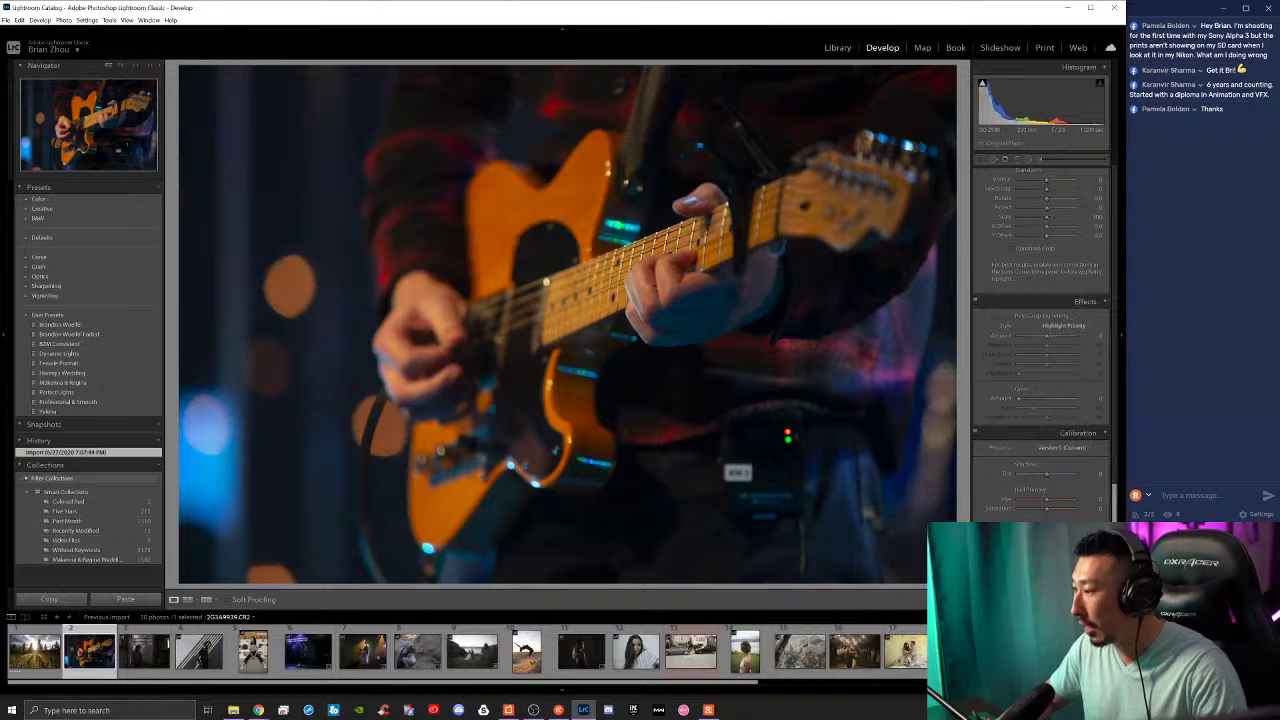
click(144, 651)
scroll(1078, 430, up, 5)
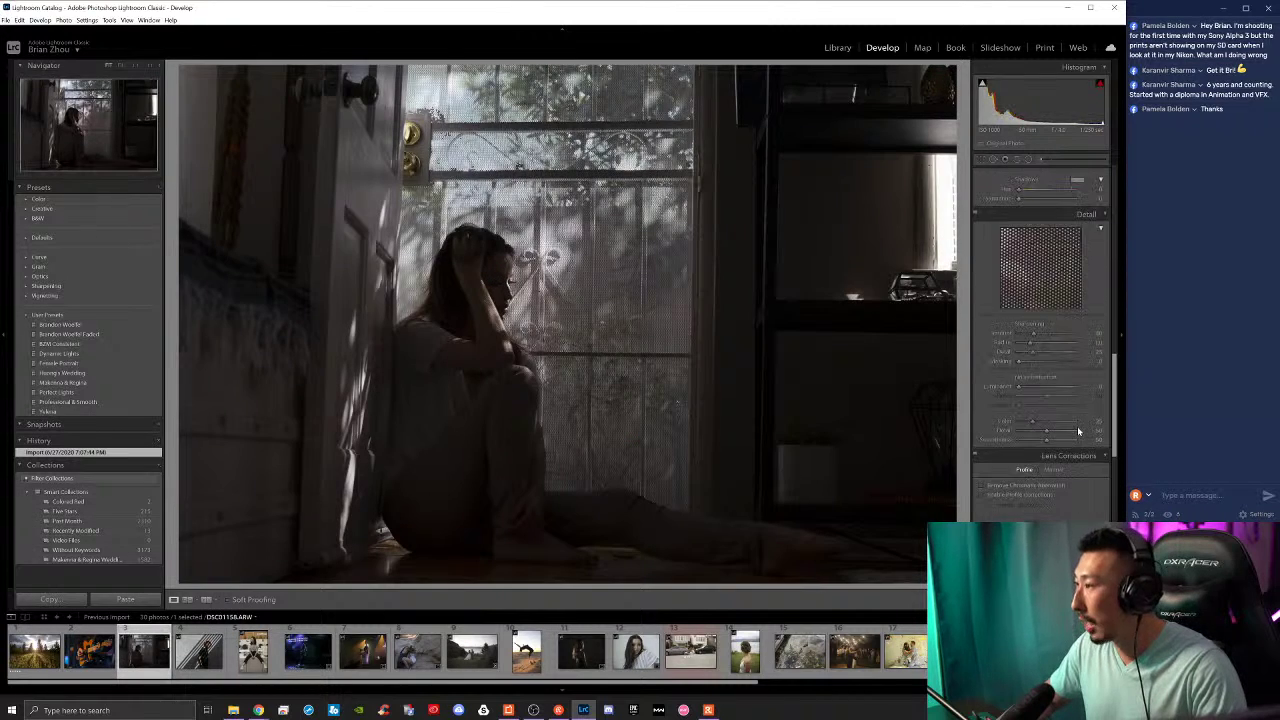
scroll(1078, 430, up, 3)
click(198, 651)
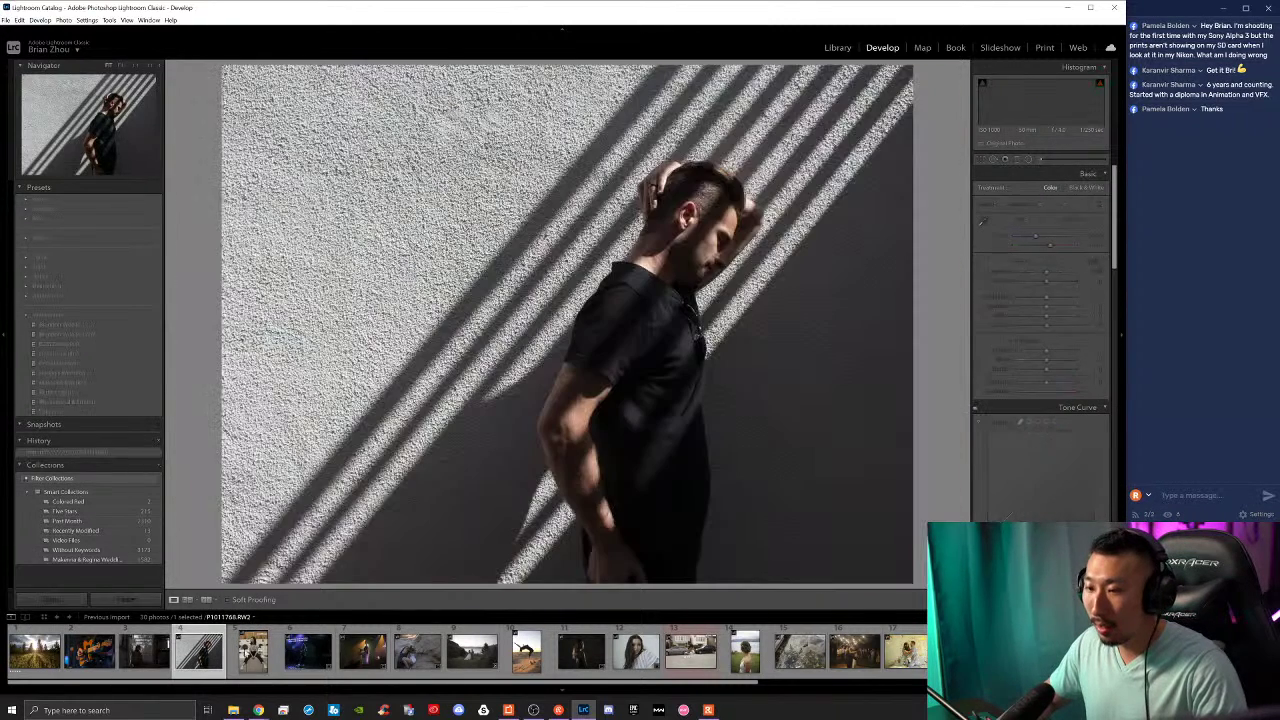
click(253, 651)
click(302, 655)
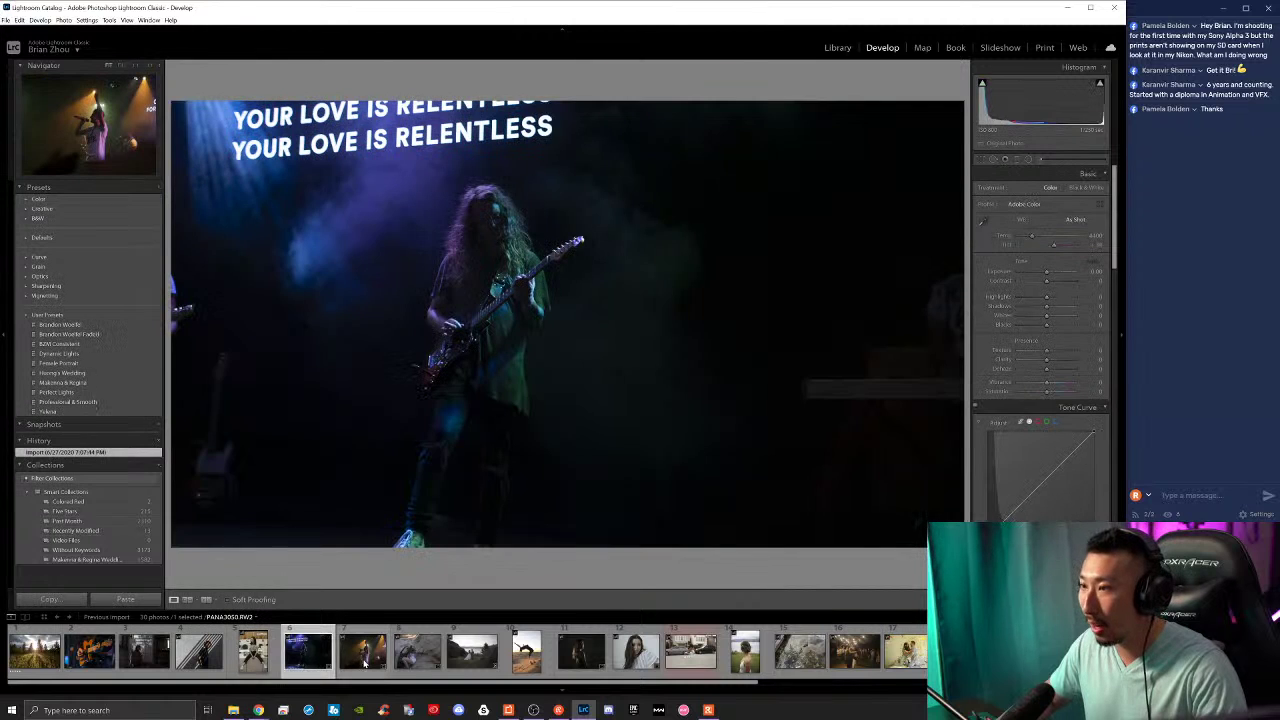
click(362, 658)
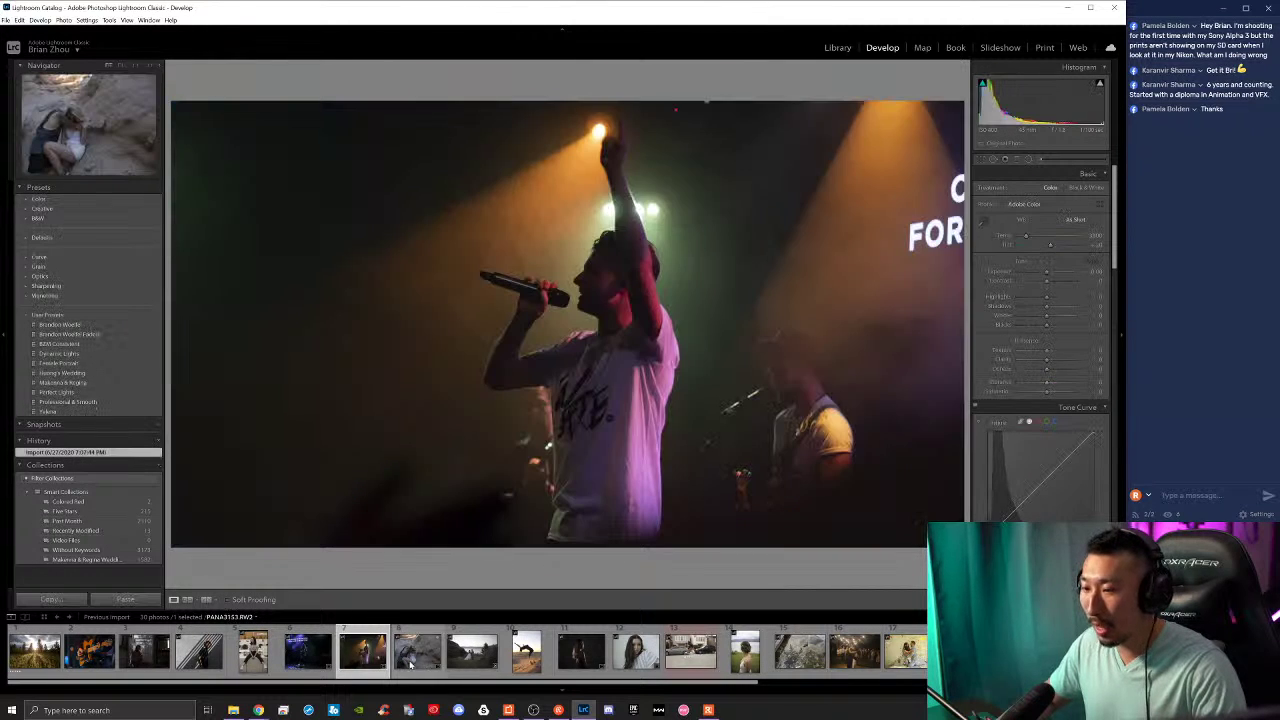
Step: Continue through the rocks couple, _MG_4794.CR2, dancer, portraits, skateboard and bride photos
click(410, 660)
click(472, 655)
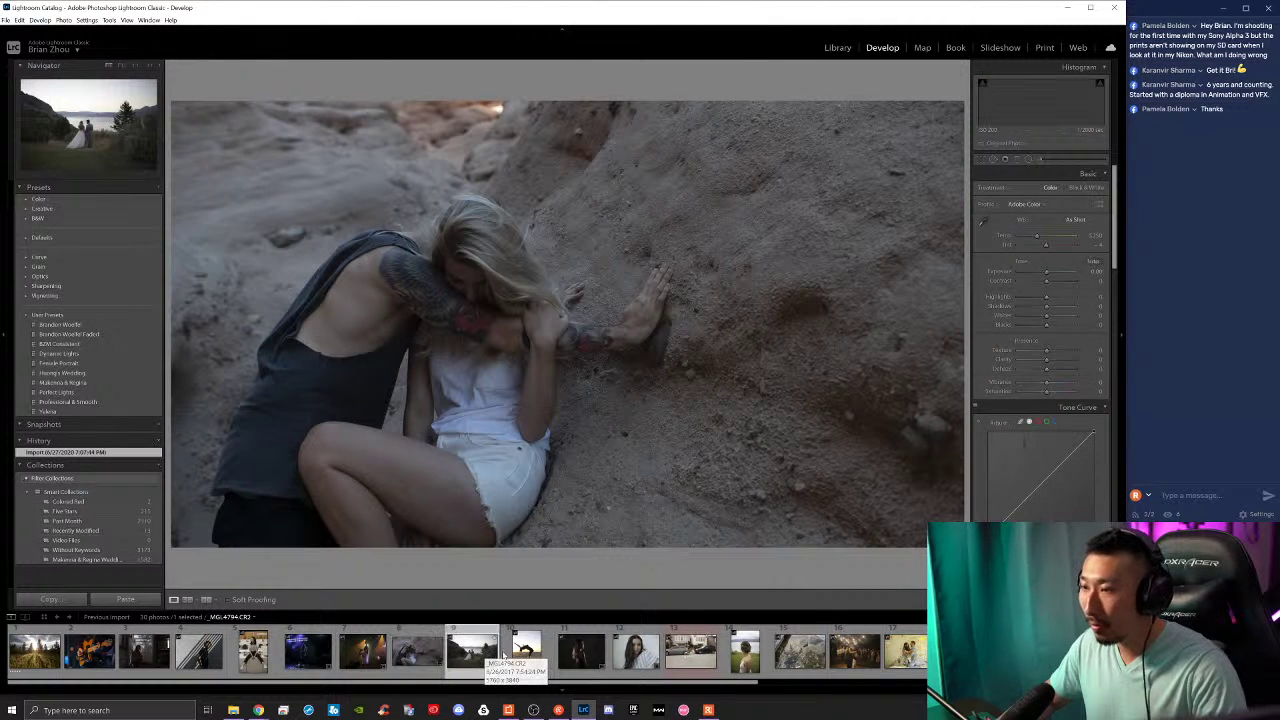
click(525, 658)
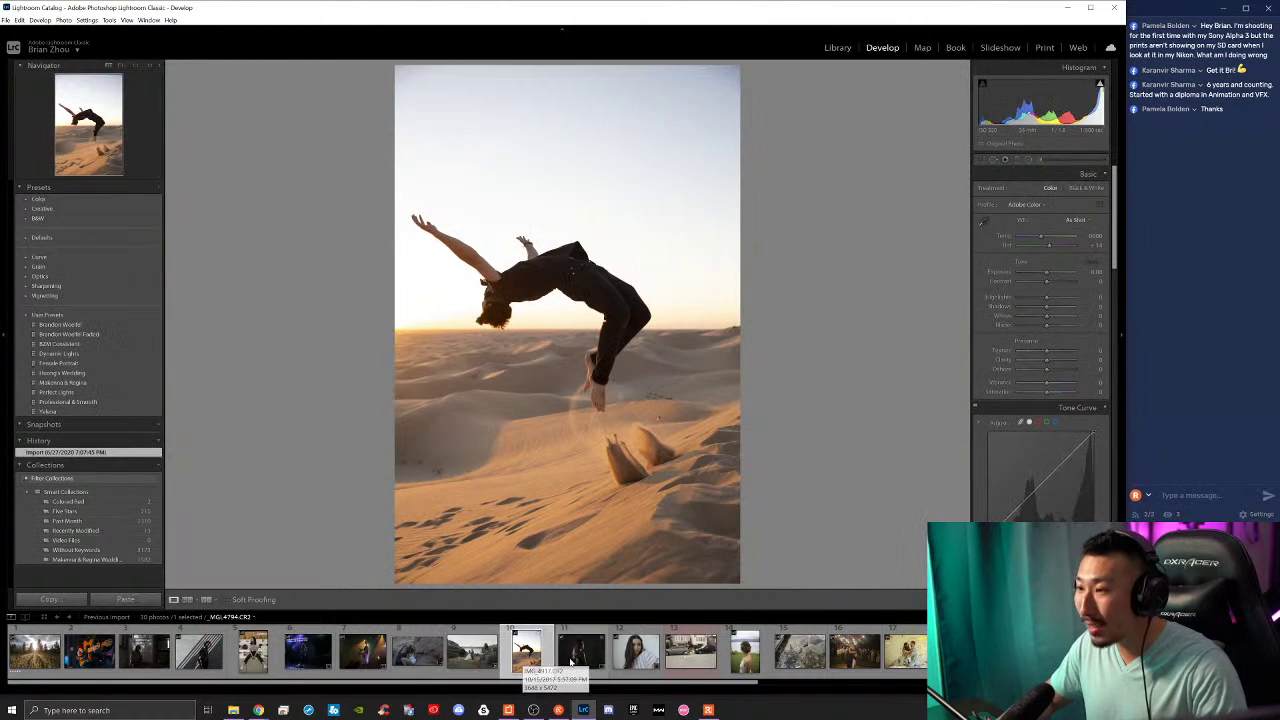
click(580, 655)
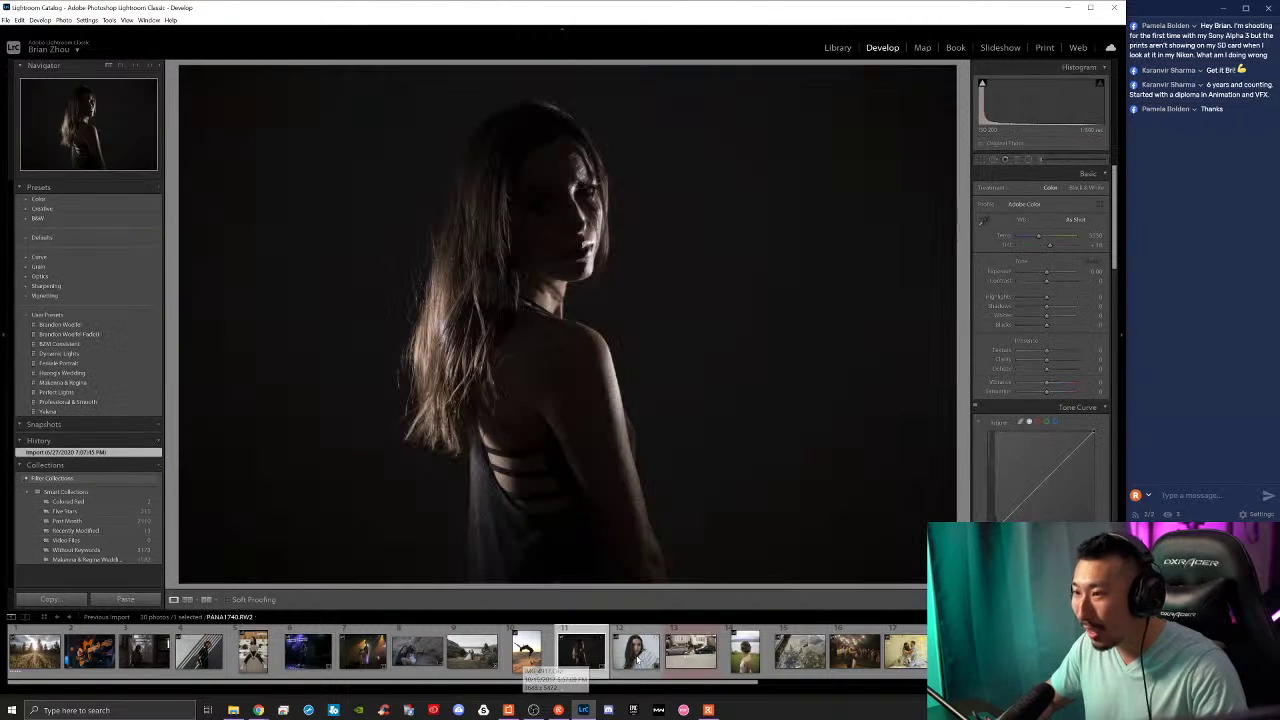
click(638, 658)
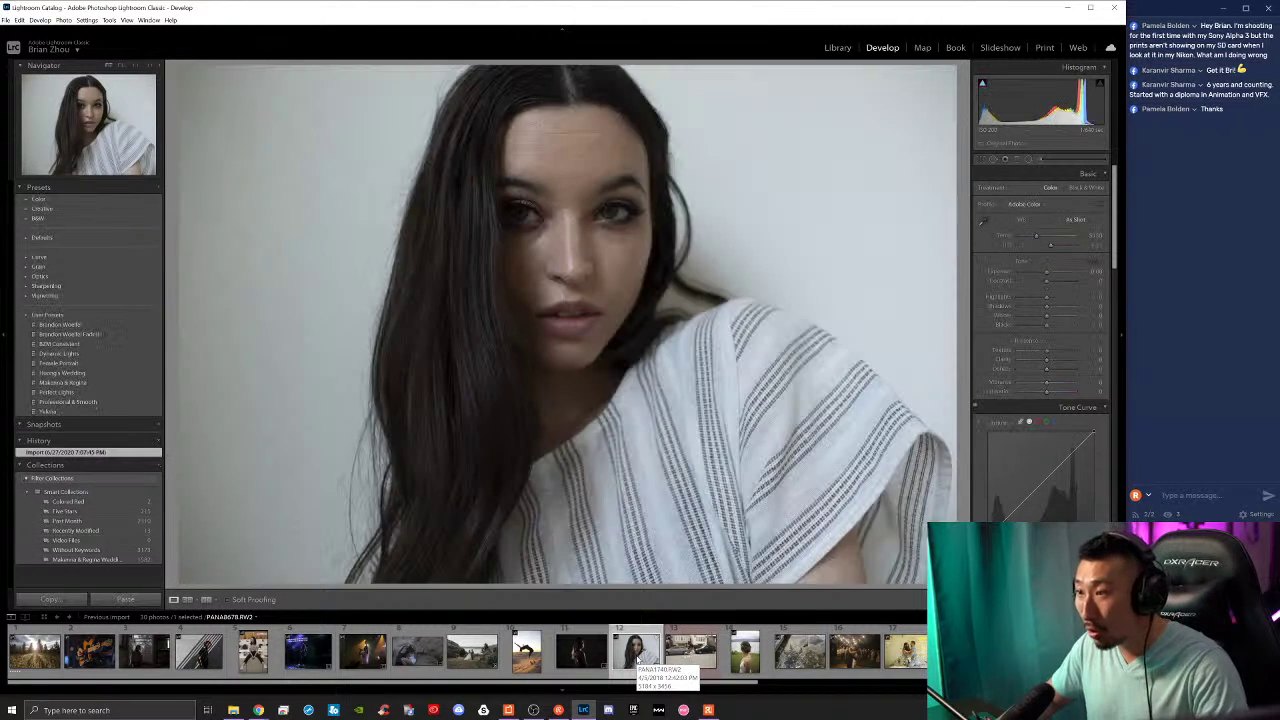
click(689, 655)
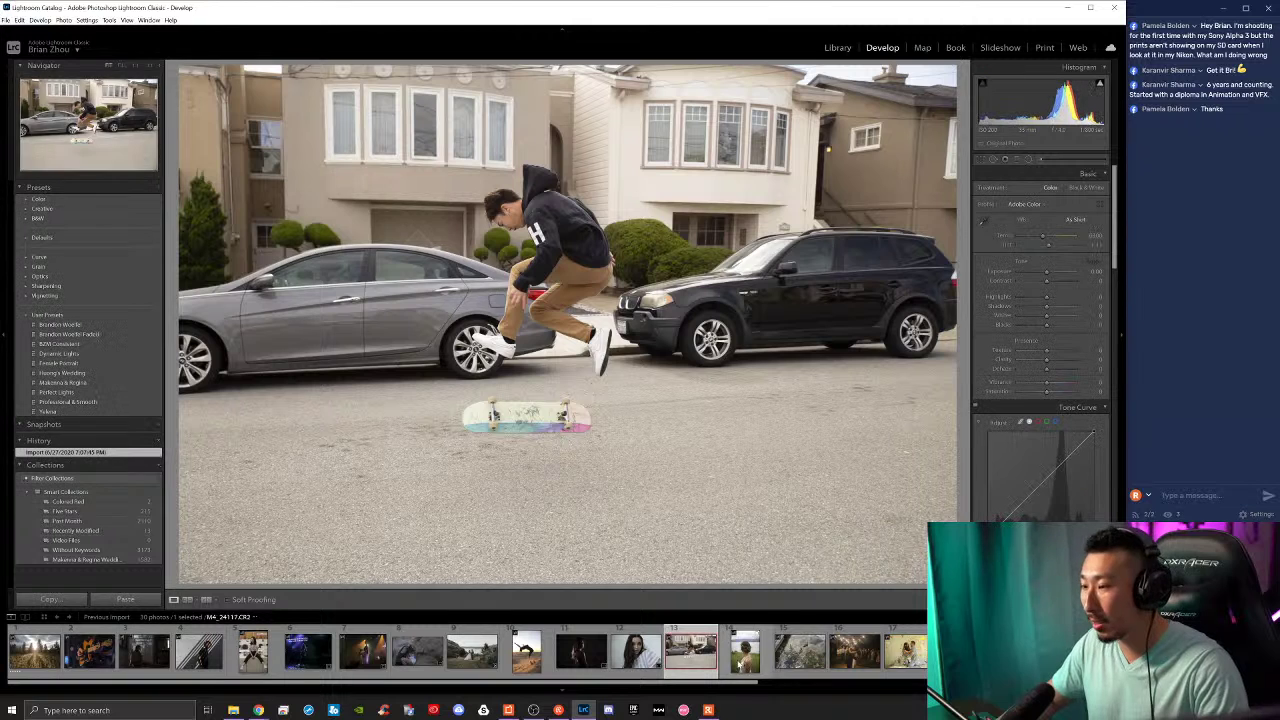
click(623, 674)
click(624, 674)
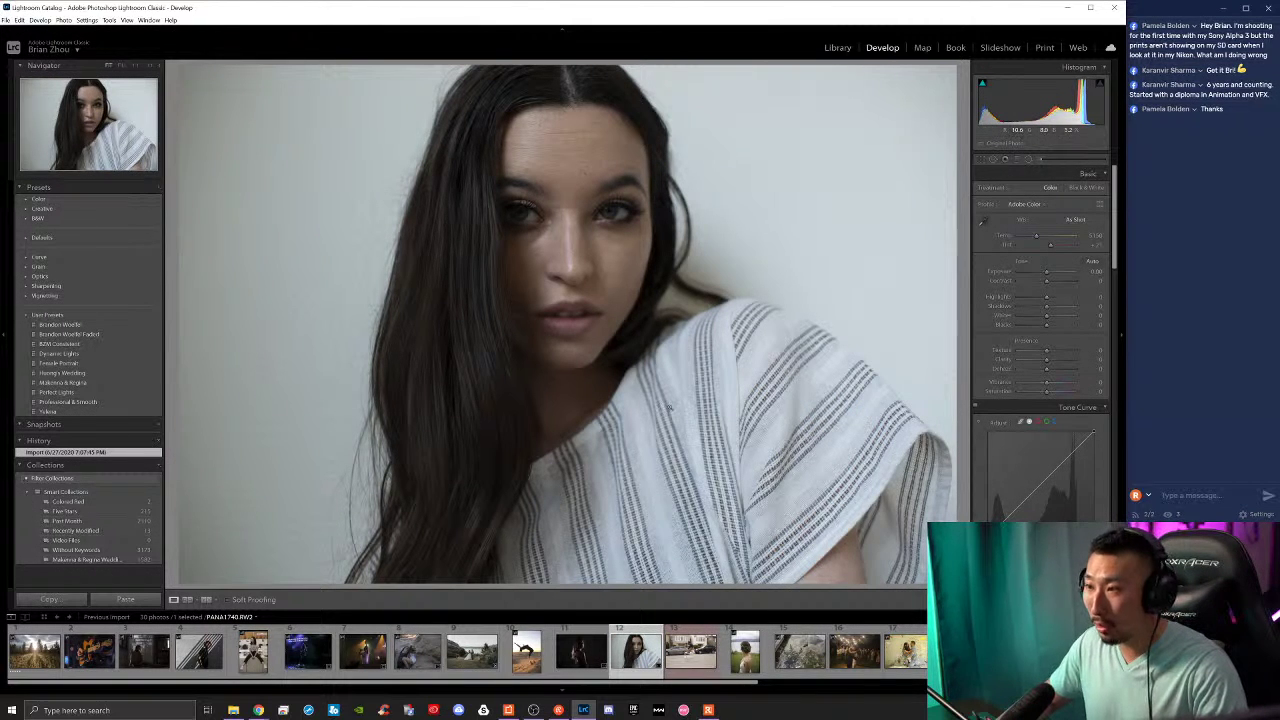
click(690, 652)
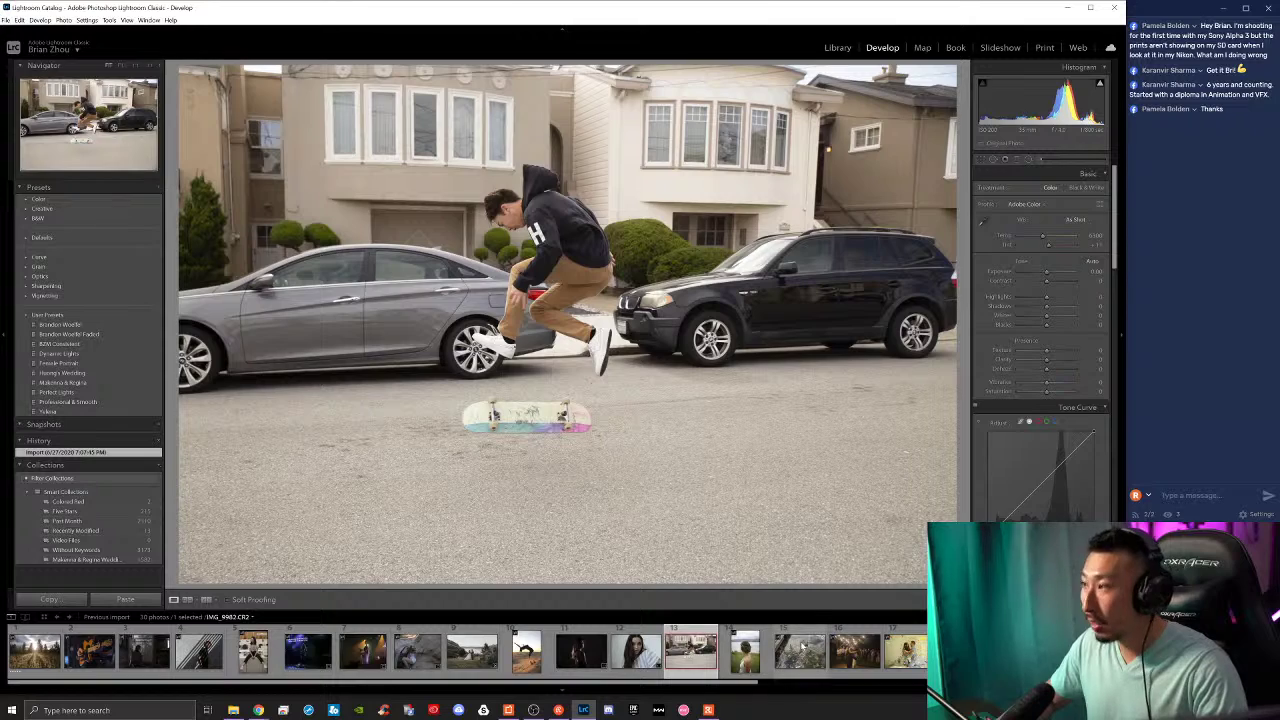
click(745, 652)
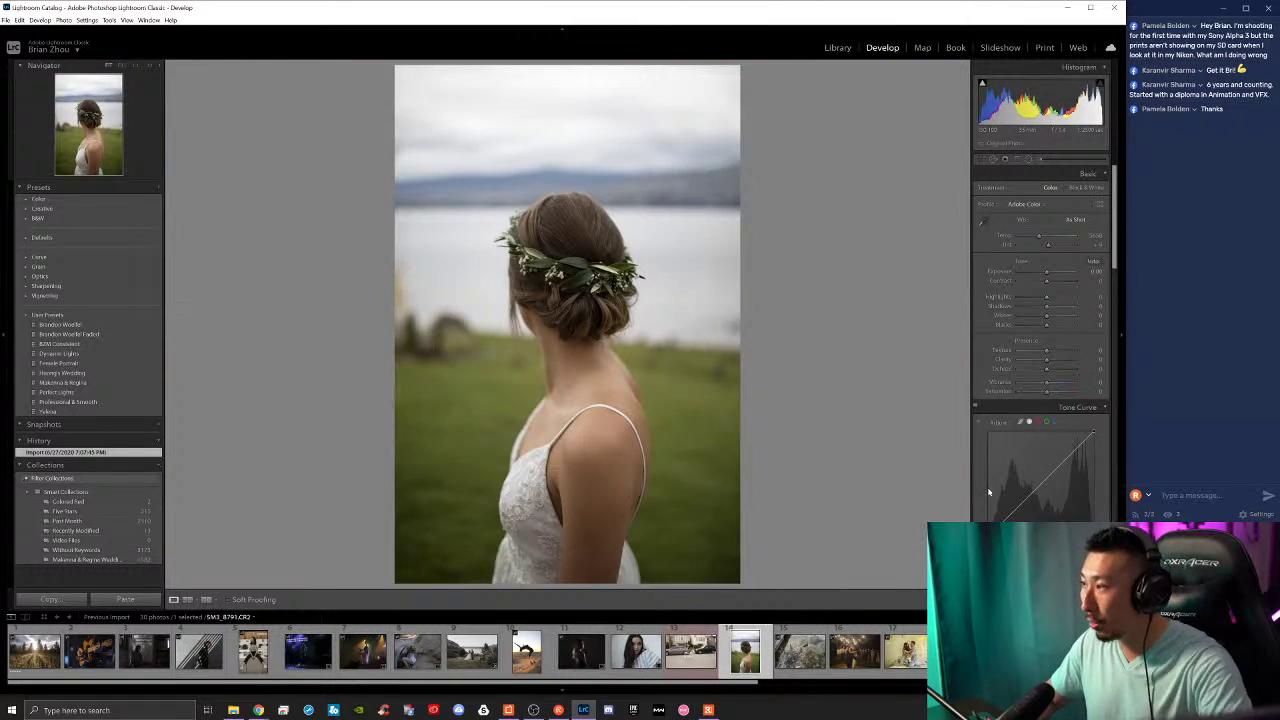
Step: Step forward through the ducks, wedding dance, couple and street photos to the beach couple
key(Right)
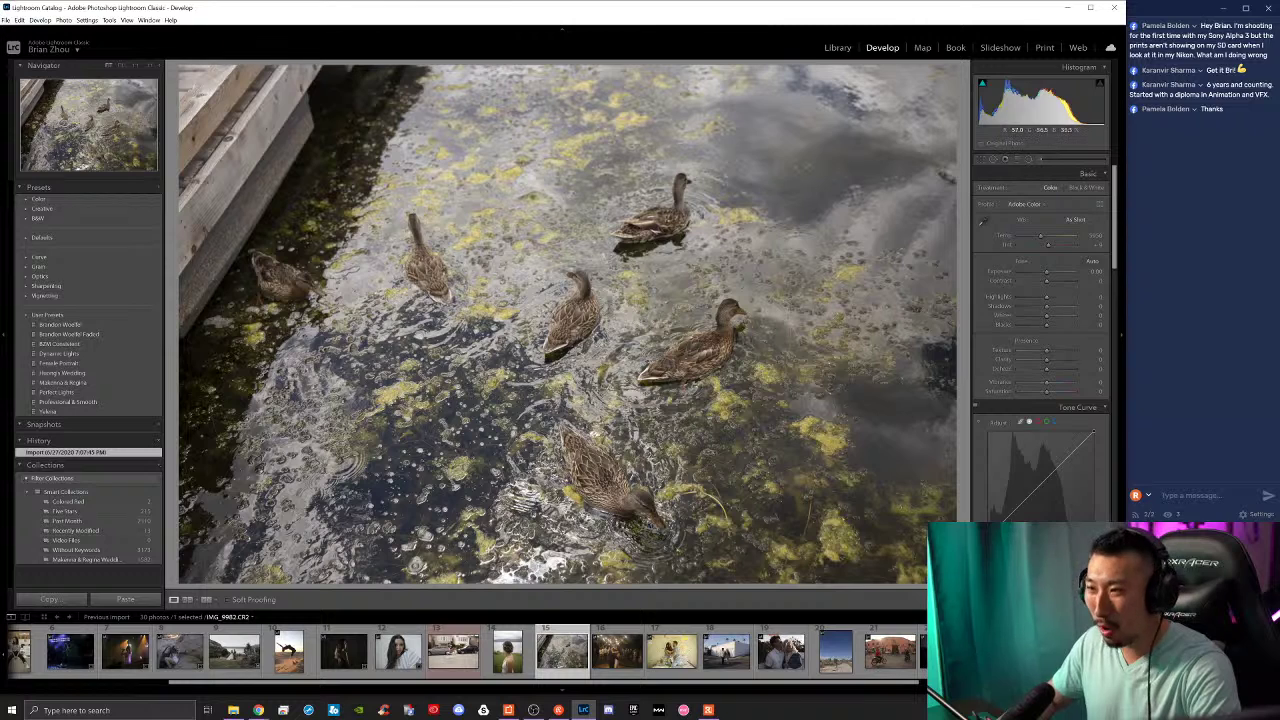
key(Right)
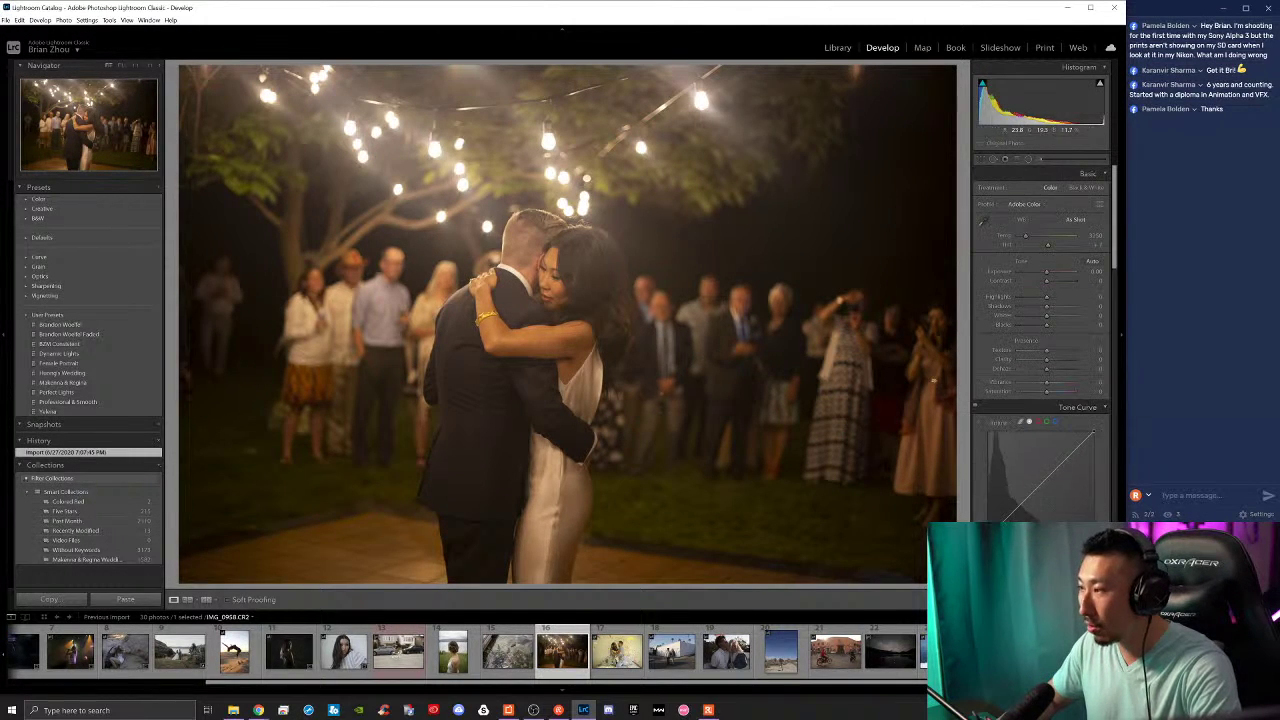
key(Right)
key(Right)
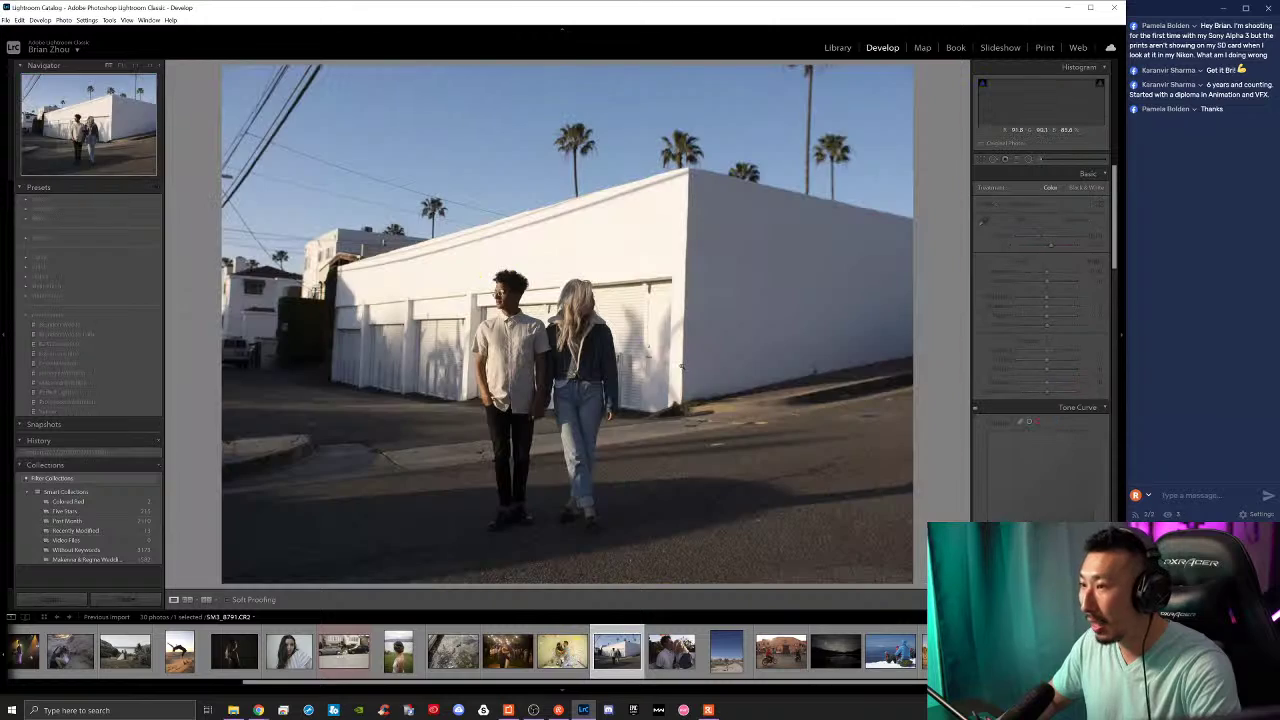
key(Right)
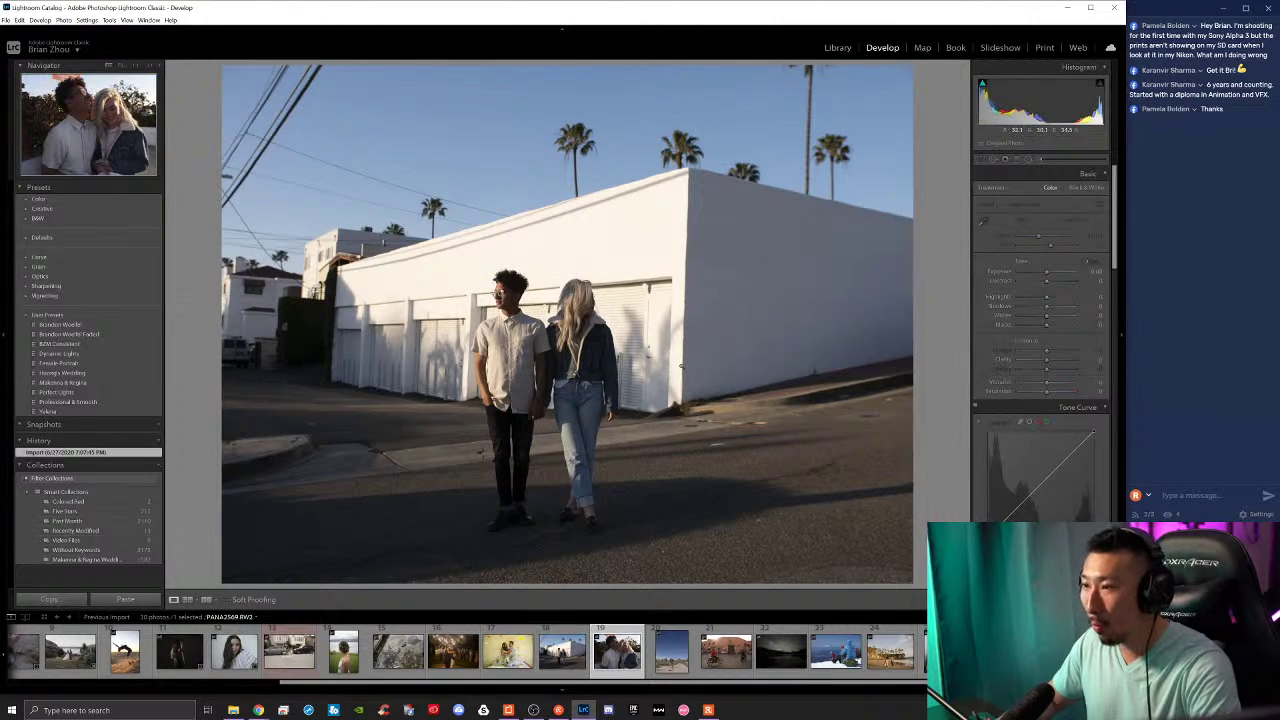
key(Right)
key(Right)
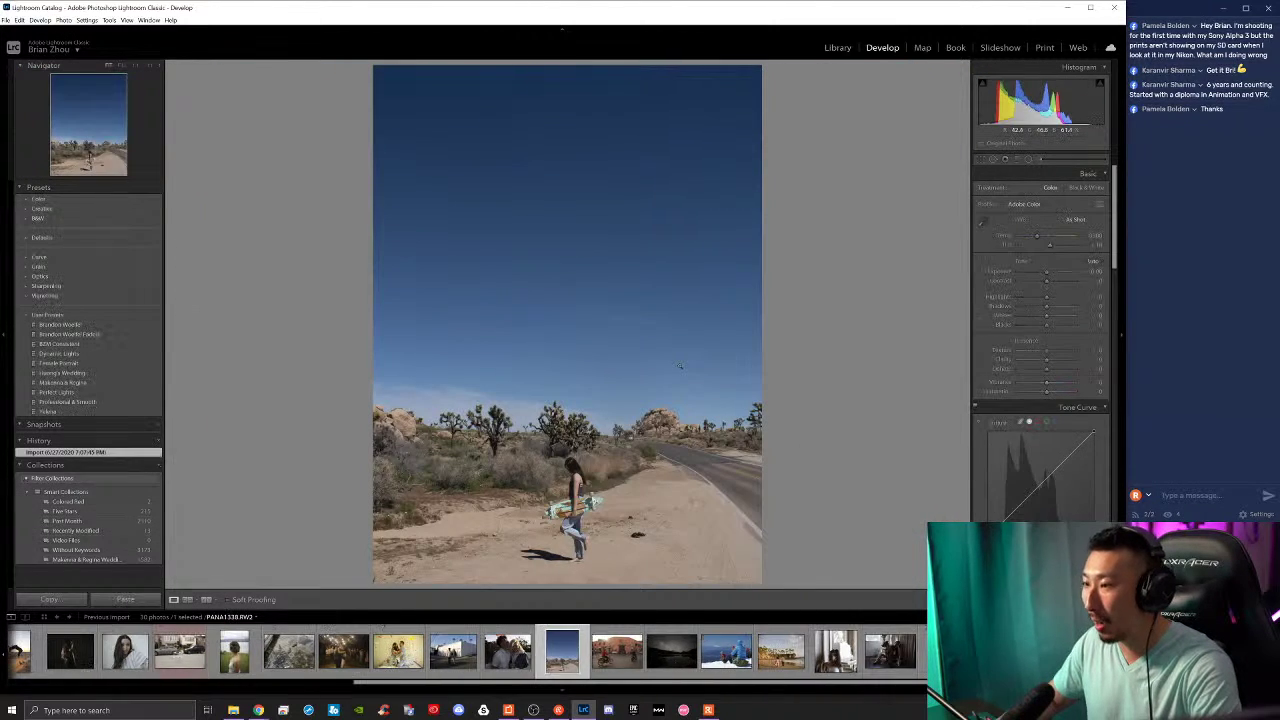
key(Right)
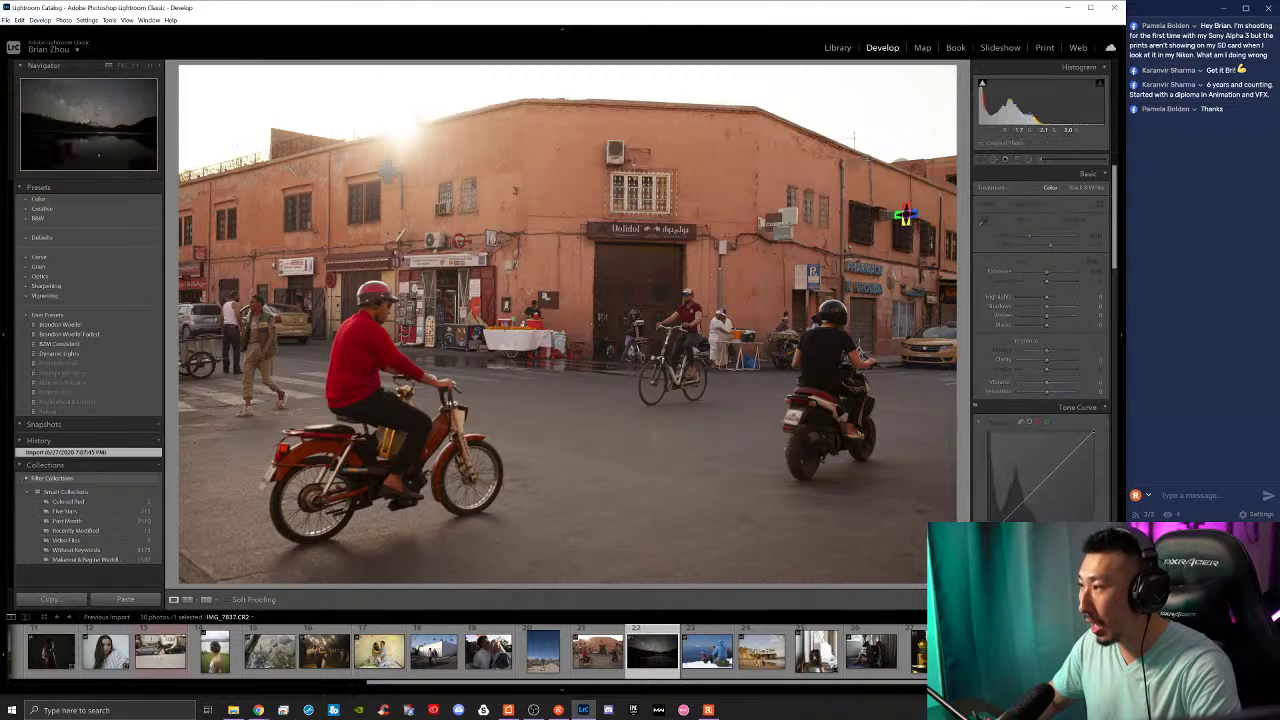
key(Right)
key(Right)
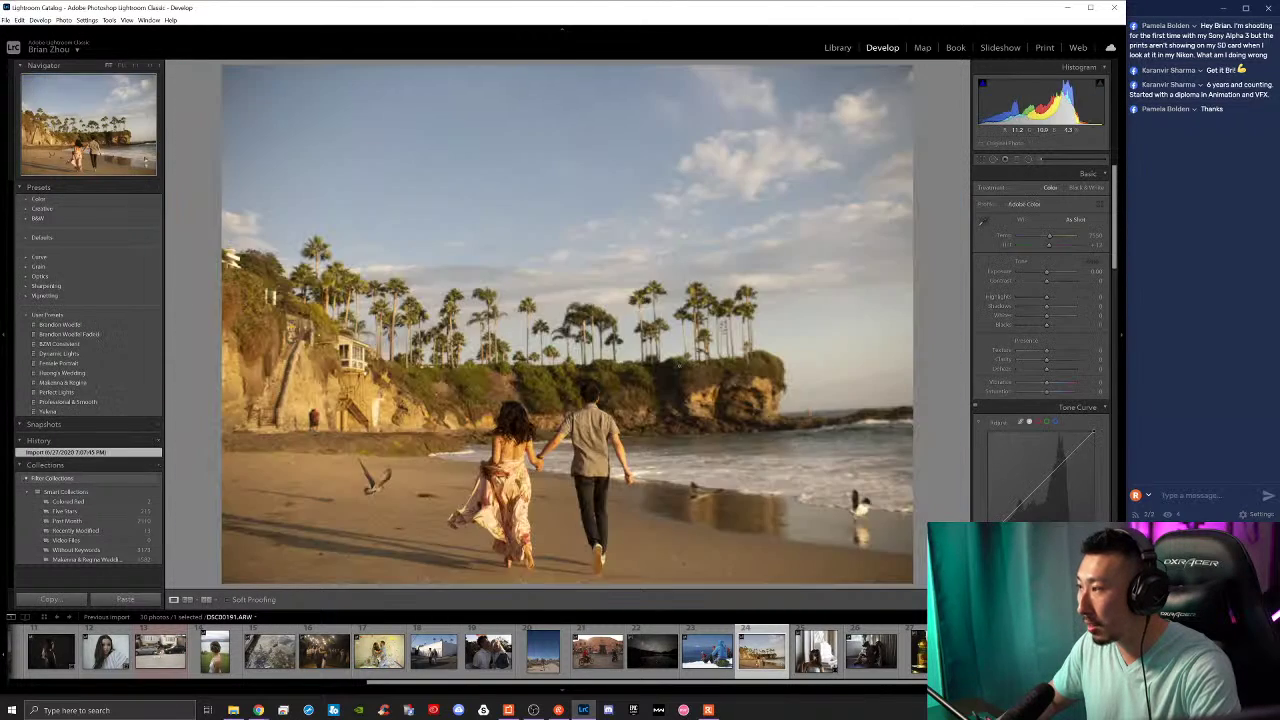
key(Right)
key(Right)
key(Right)
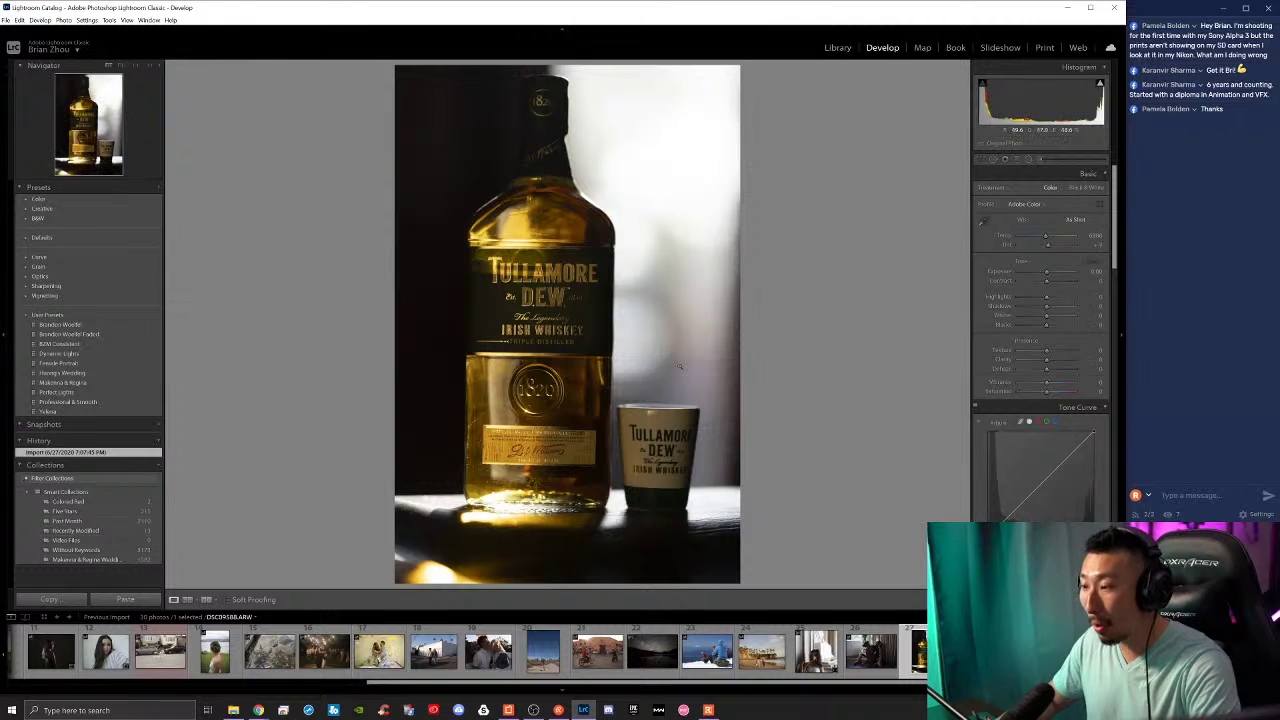
Step: Give the whiskey and Malibu Farm photos five stars, glancing ahead to the desert road
key(5)
key(Right)
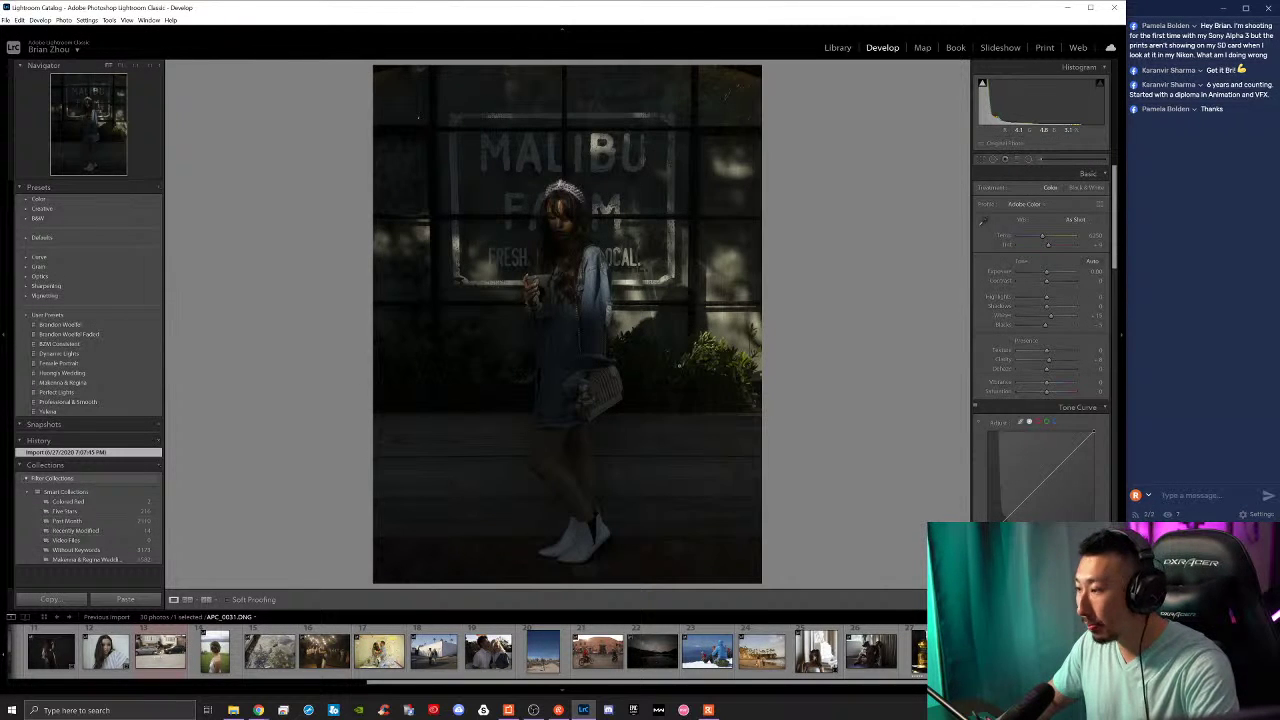
key(5)
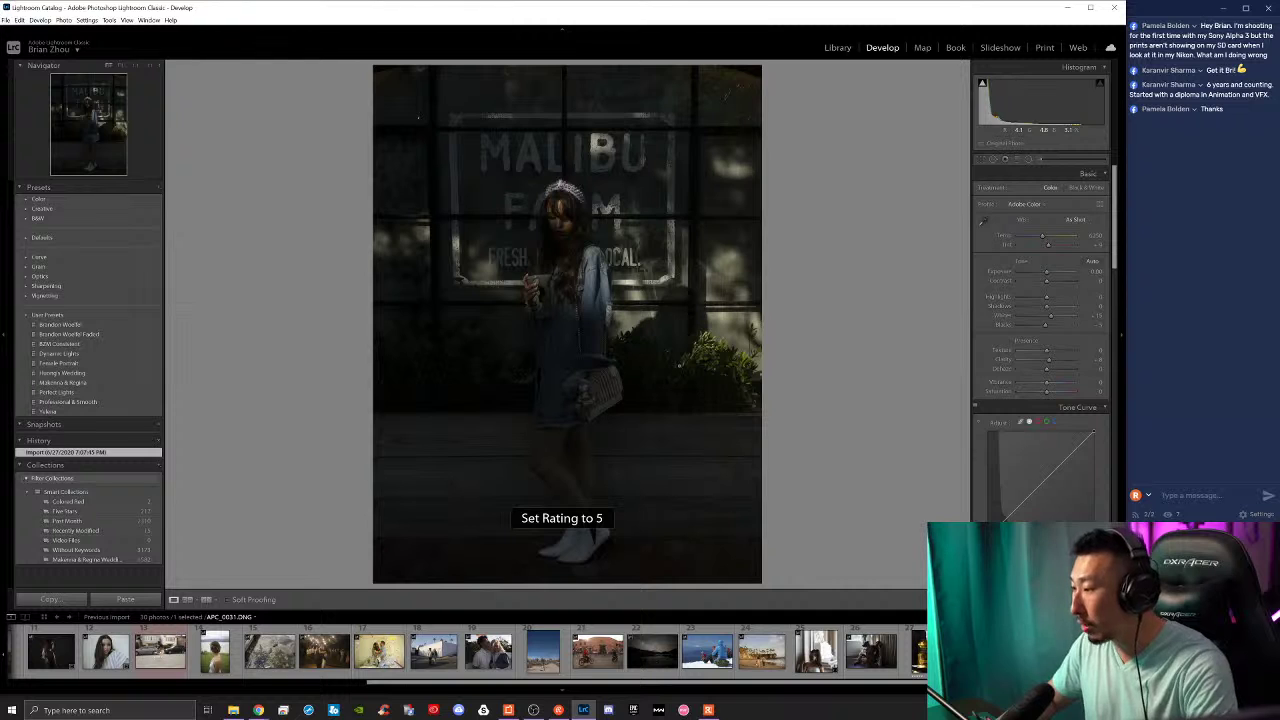
key(Right)
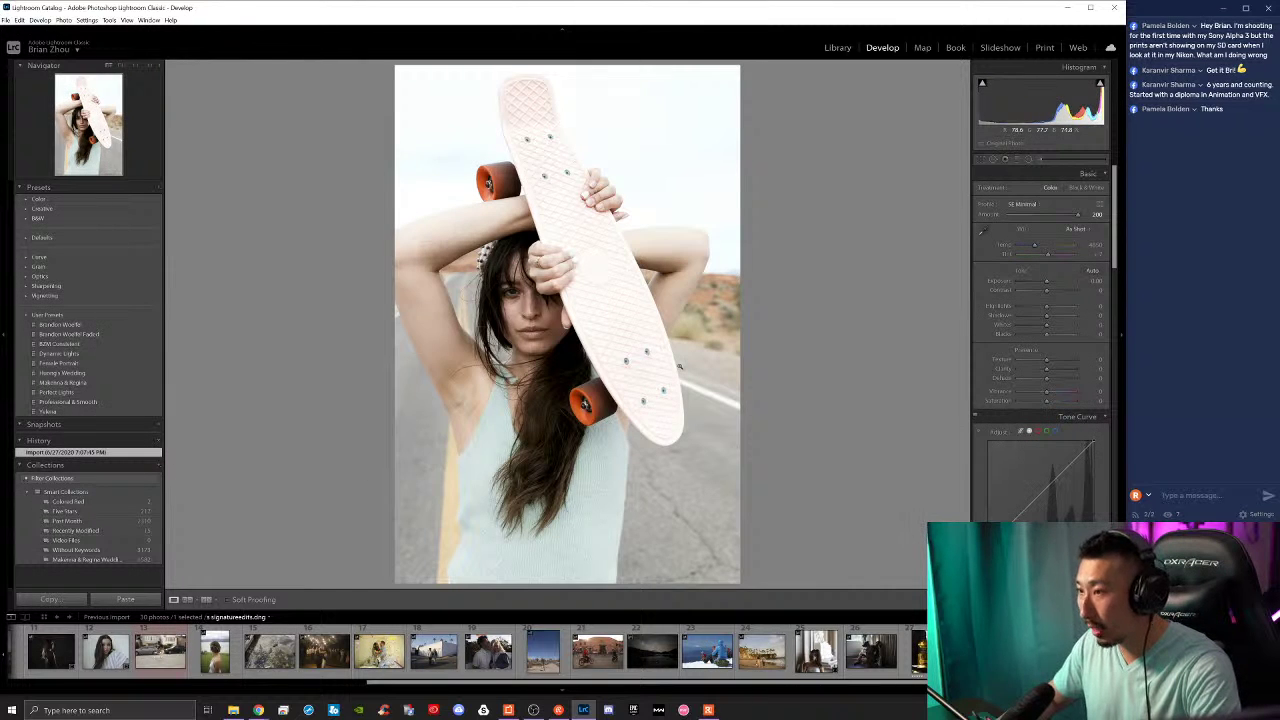
key(Right)
key(Left)
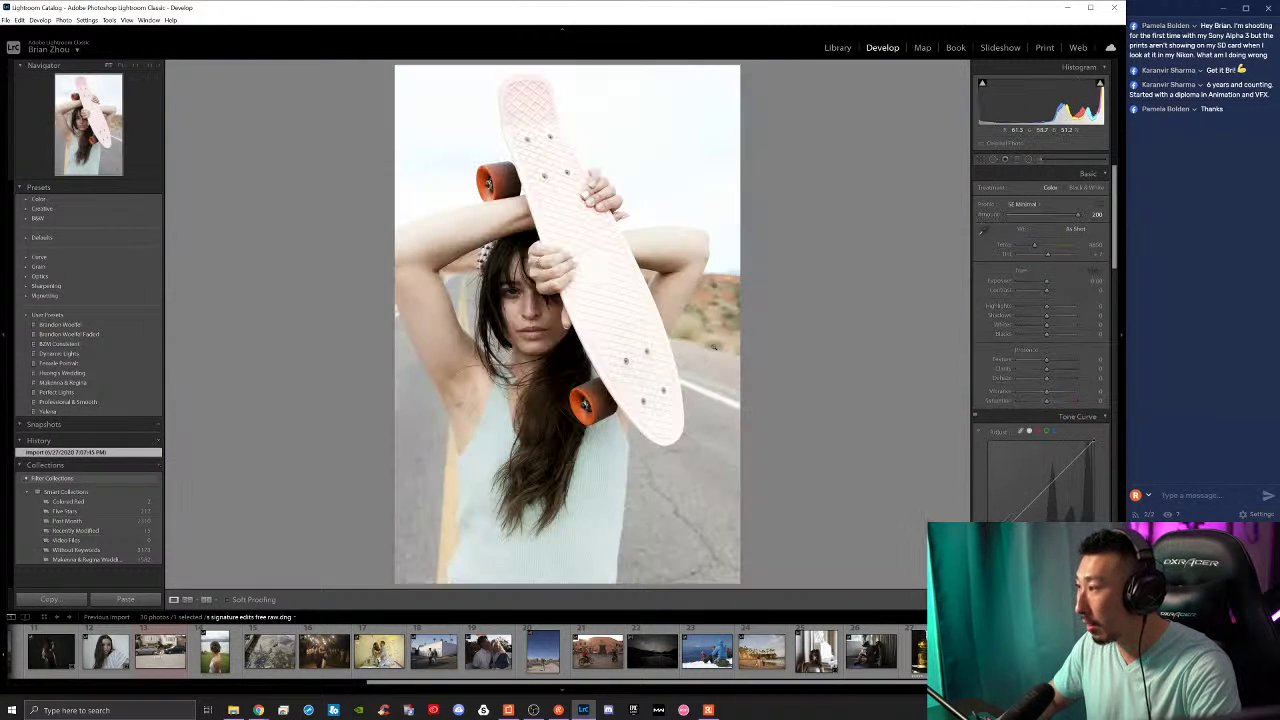
key(Left)
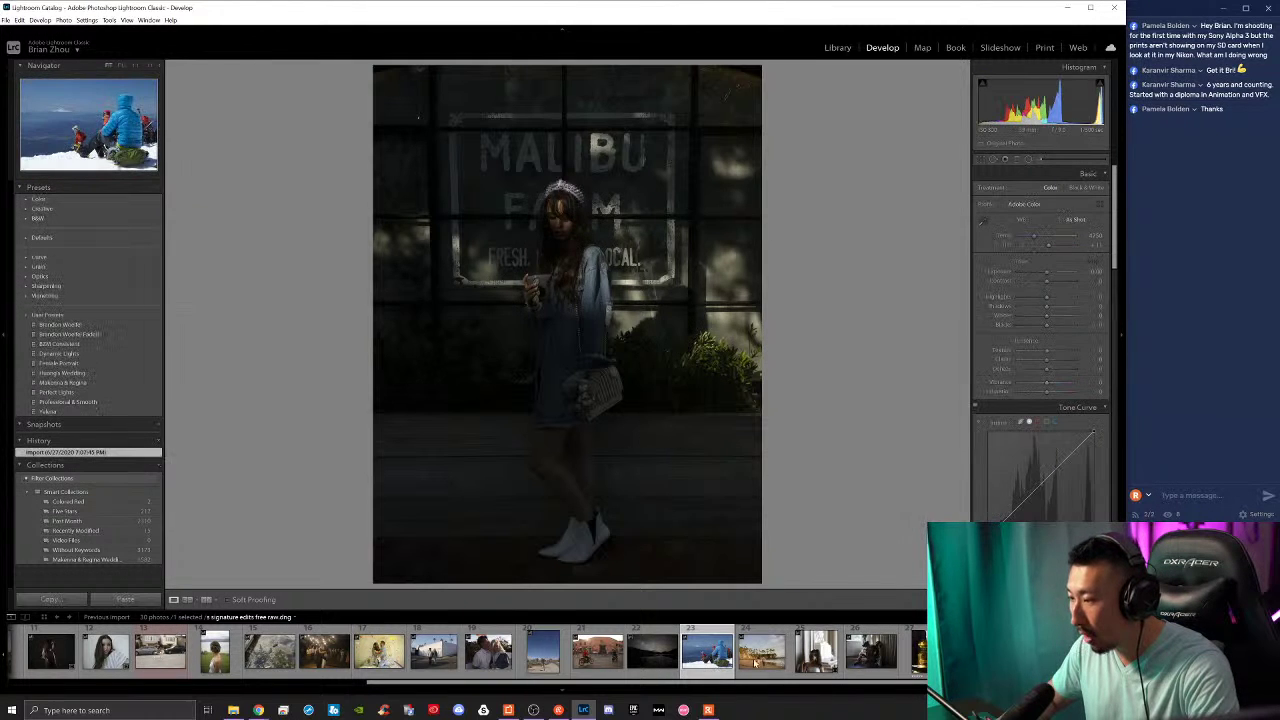
Step: Rate the beach couple one star, snowy-mountain and night lake five stars, ending at the white-wall couple
click(712, 665)
click(762, 660)
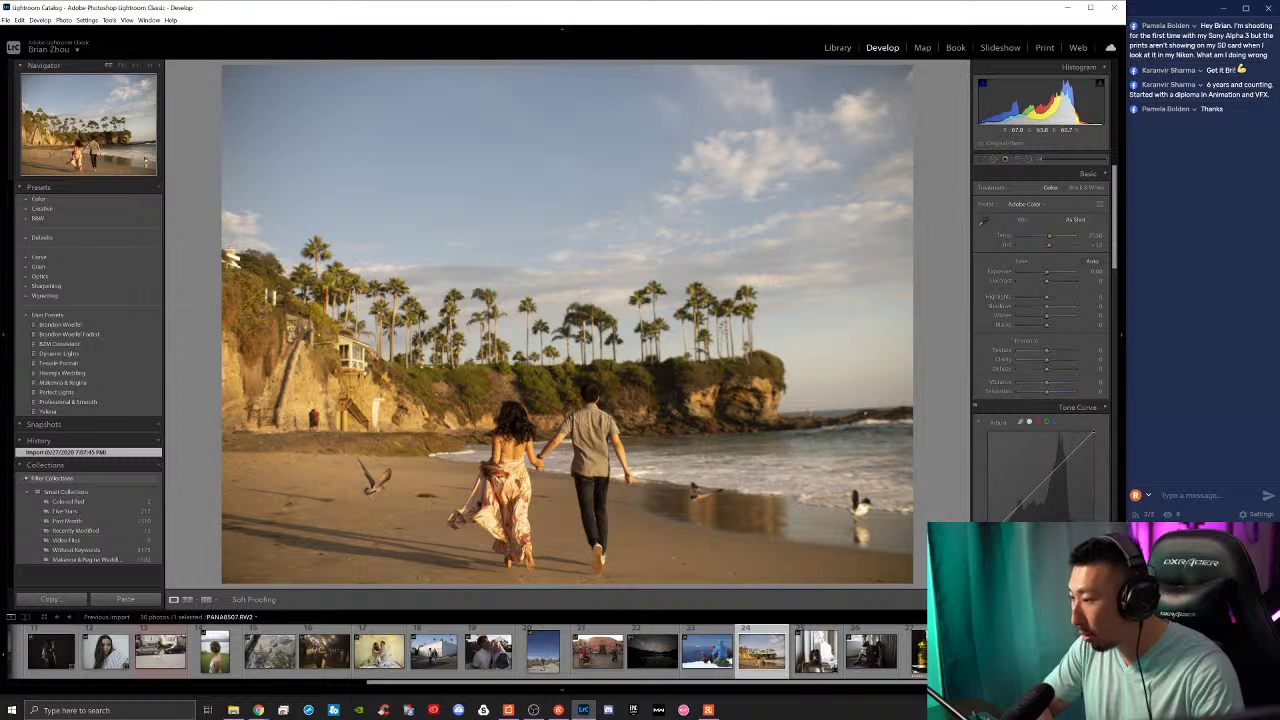
key(1)
key(Left)
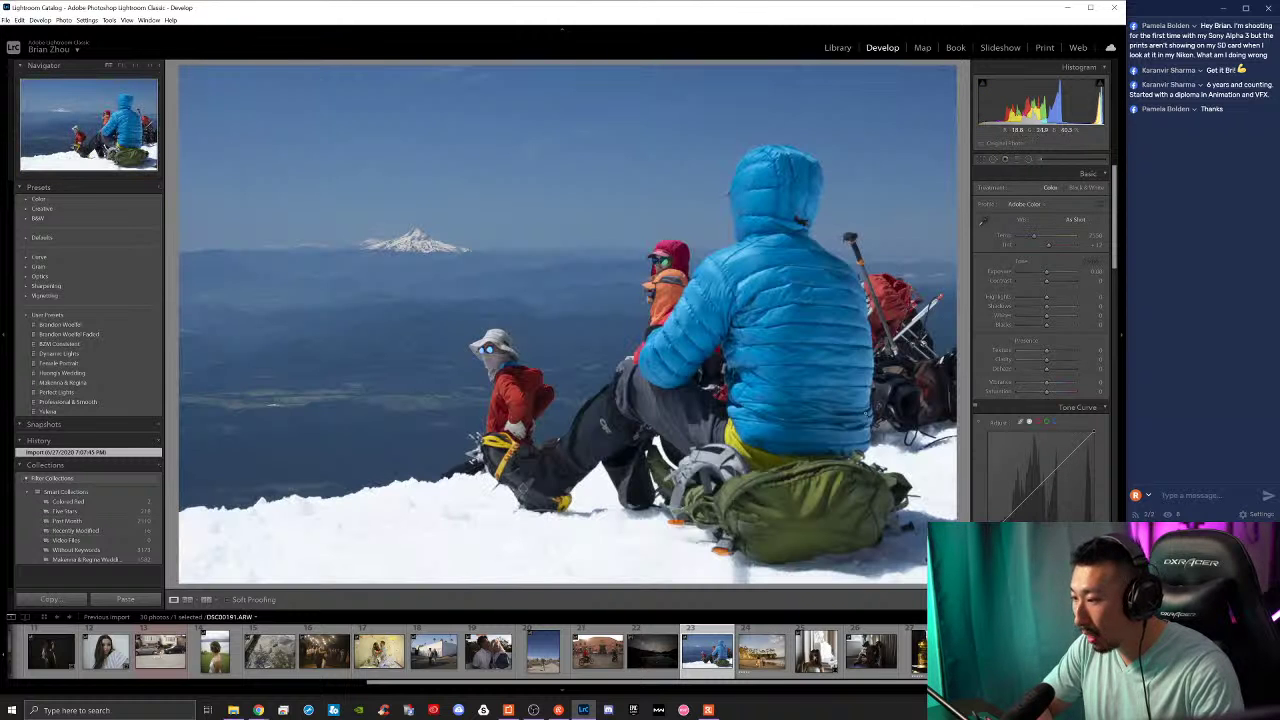
key(5)
key(Left)
key(5)
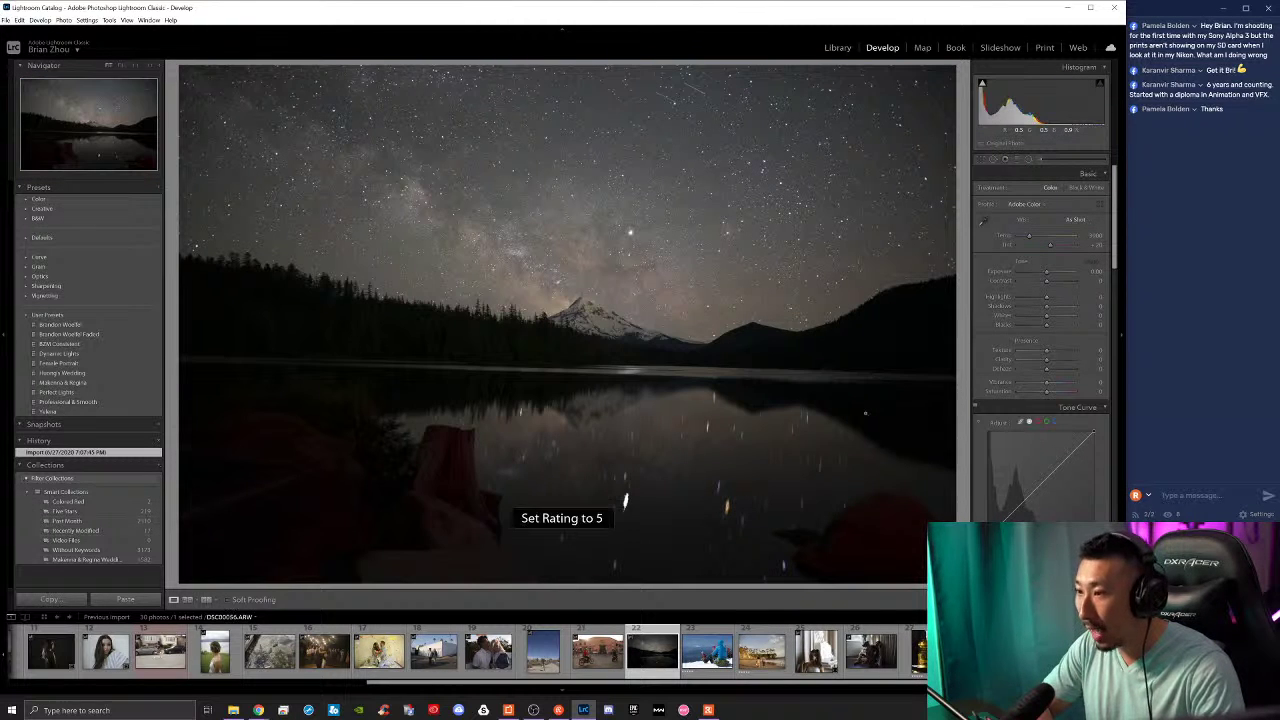
key(Left)
key(Left)
key(Left)
key(Left)
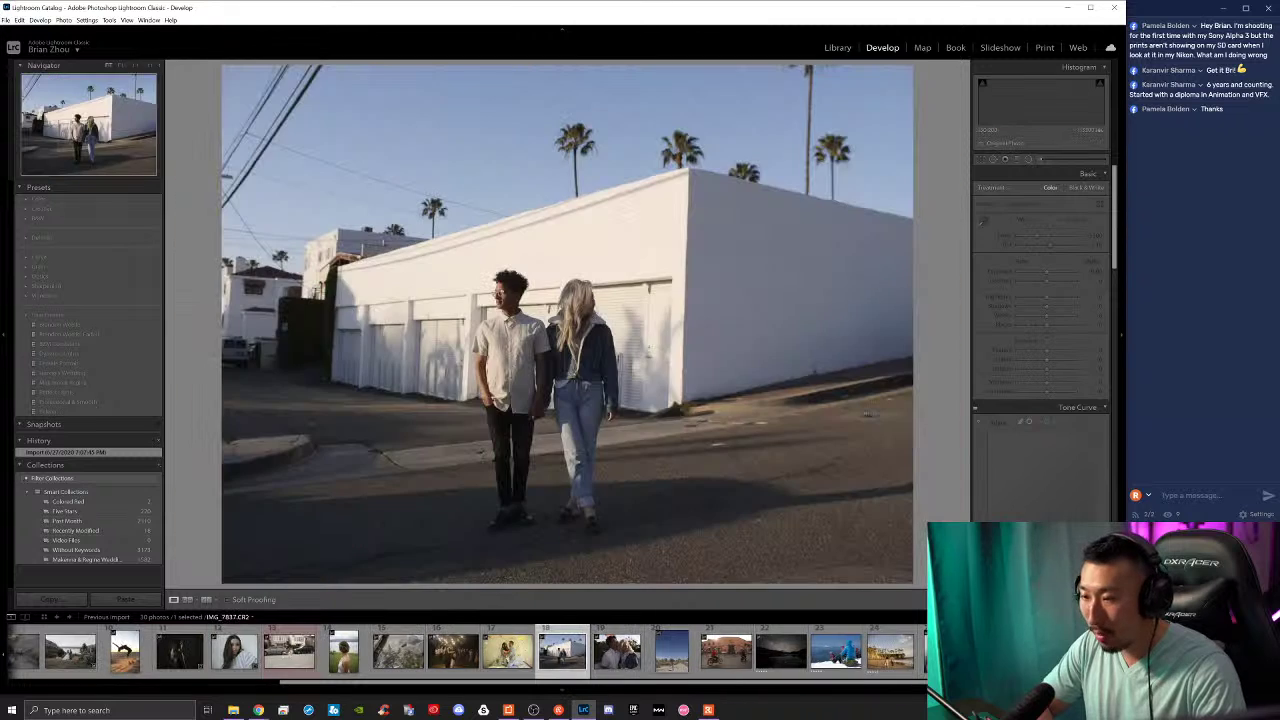
key(Left)
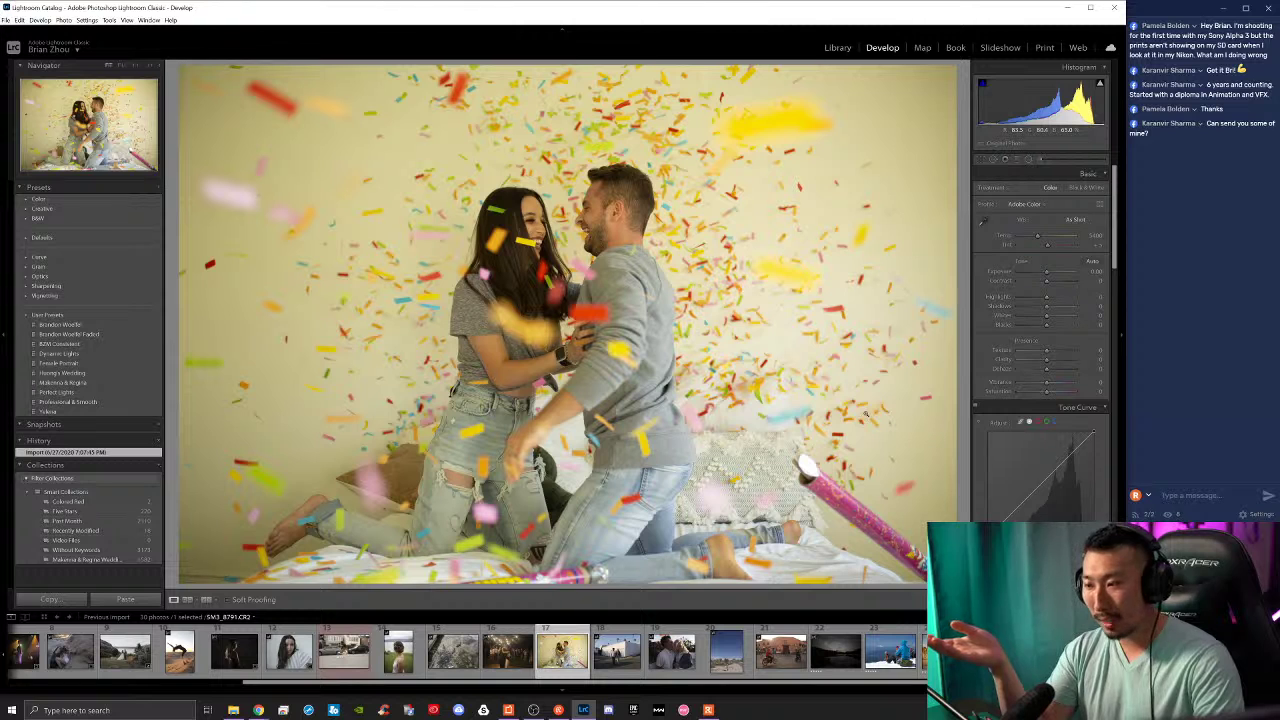
Step: Rate the confetti, ducks and bride photos 5 stars
key(5)
key(Right)
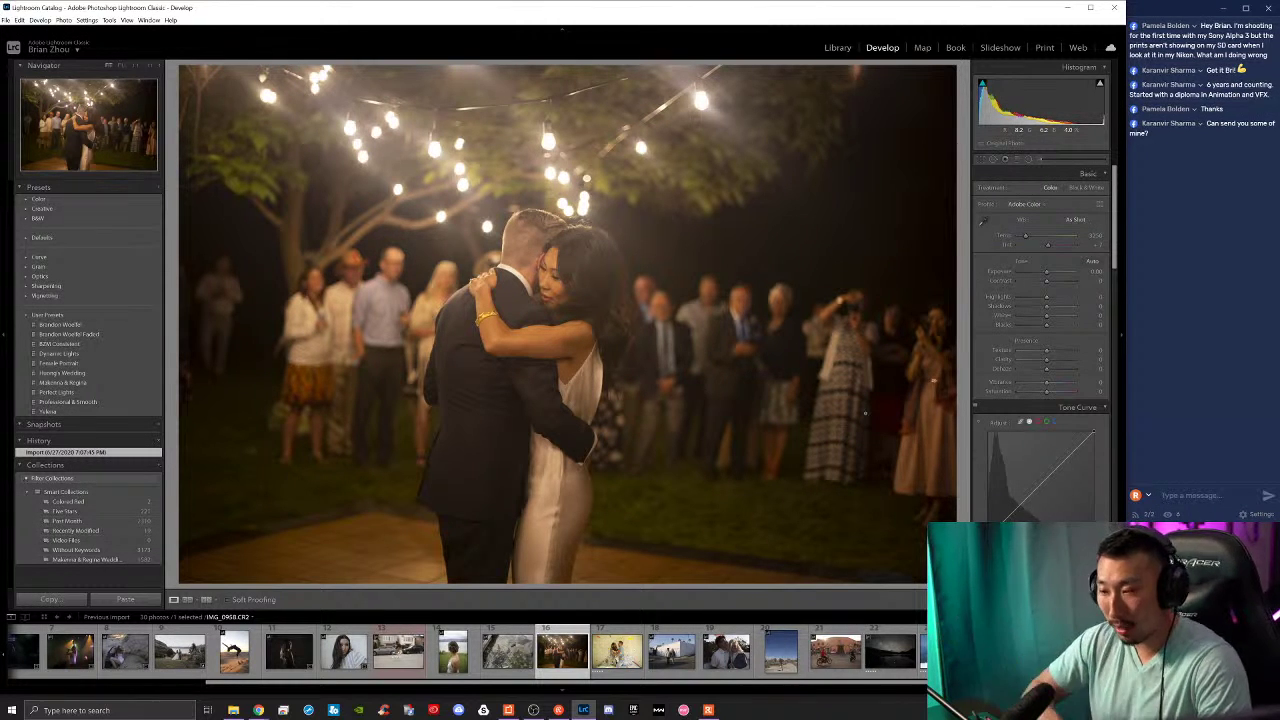
key(Right)
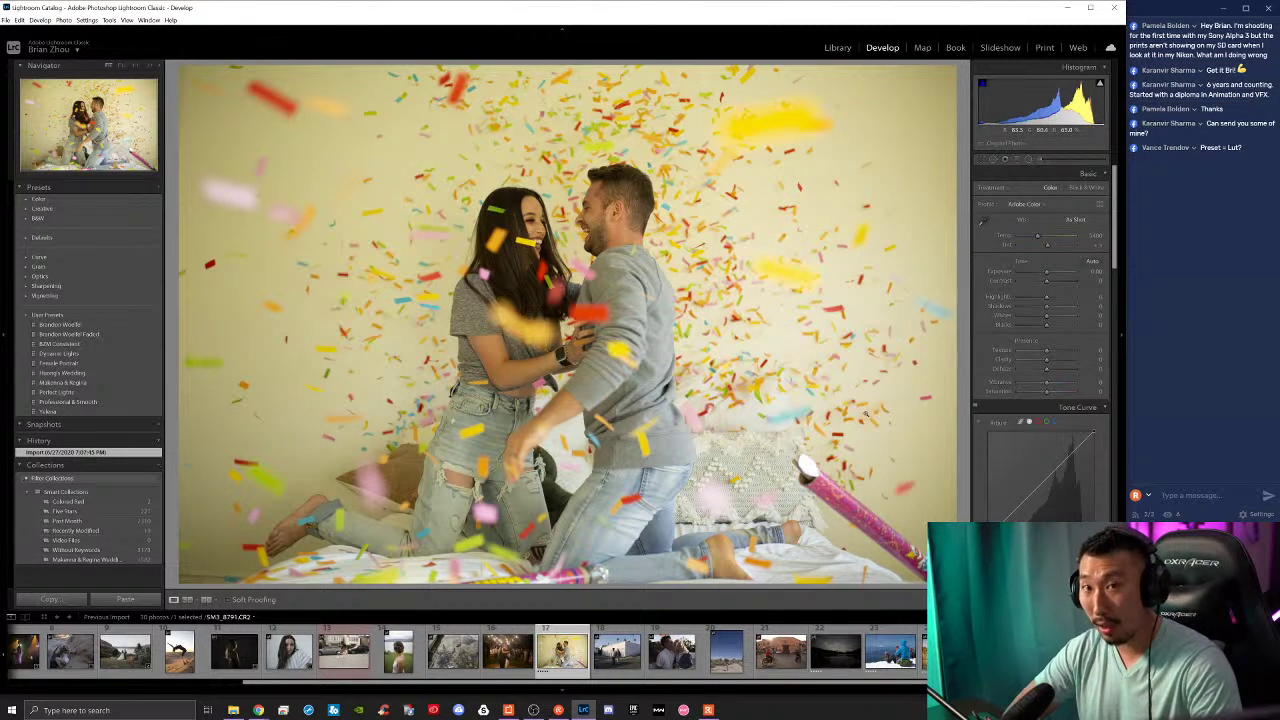
key(Left)
key(Left)
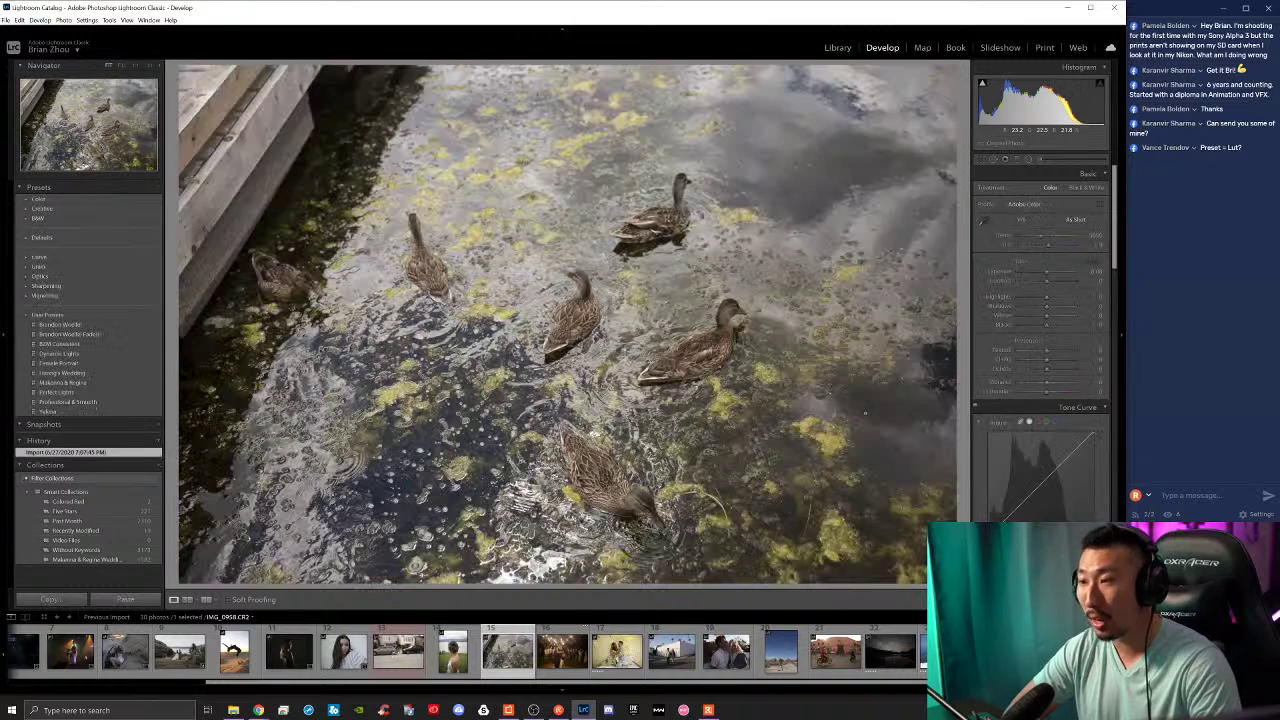
key(5)
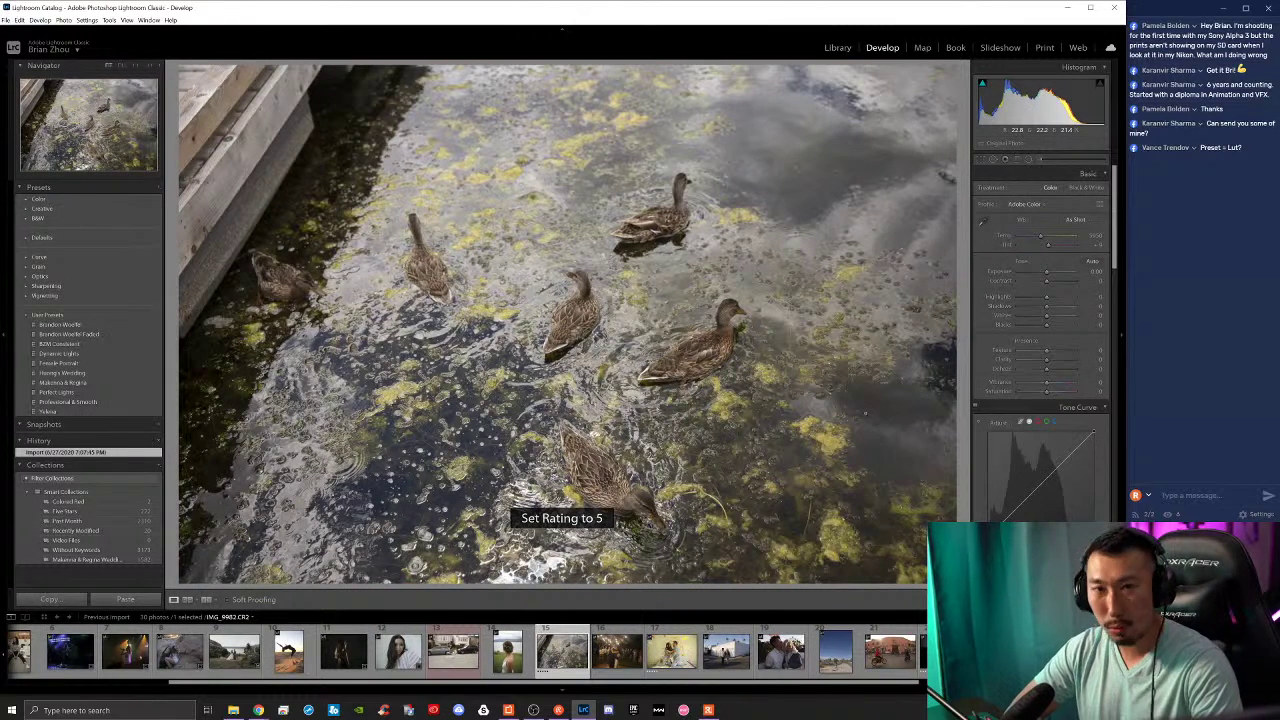
key(Left)
key(5)
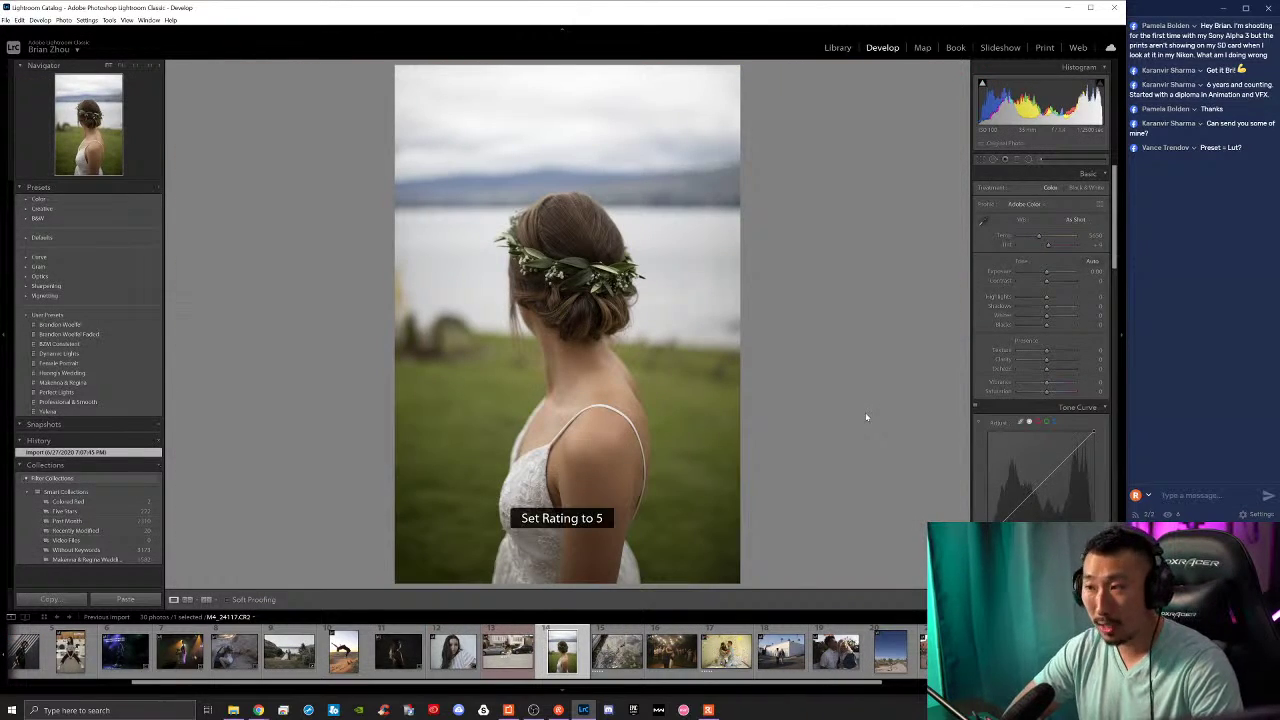
Step: Rate the skateboard, dark portrait and backflip photos 5 stars
key(Left)
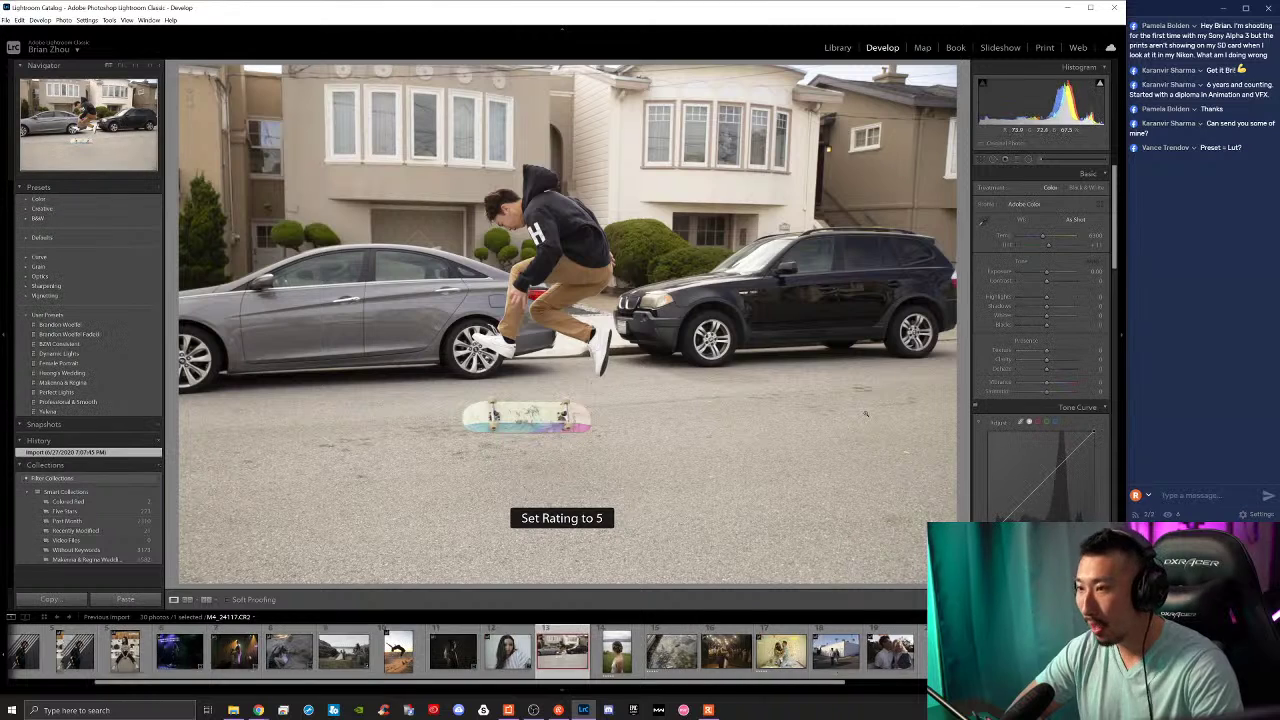
key(5)
key(Left)
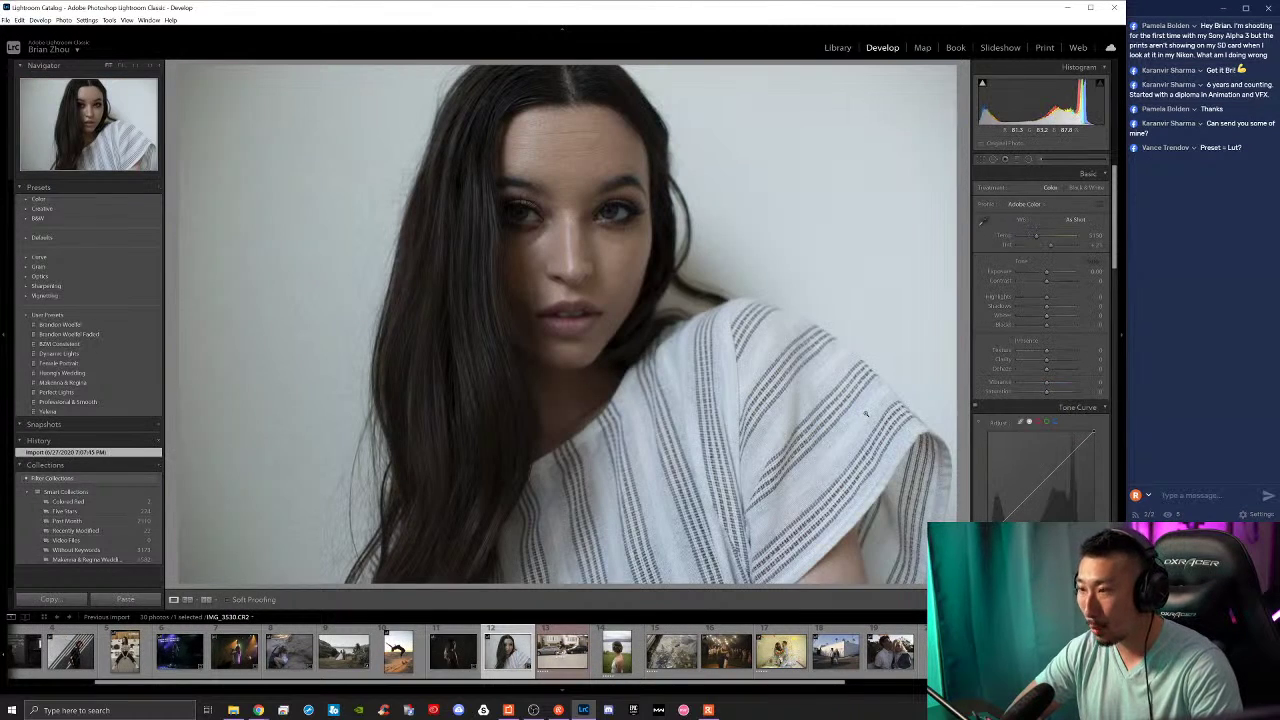
key(Left)
key(5)
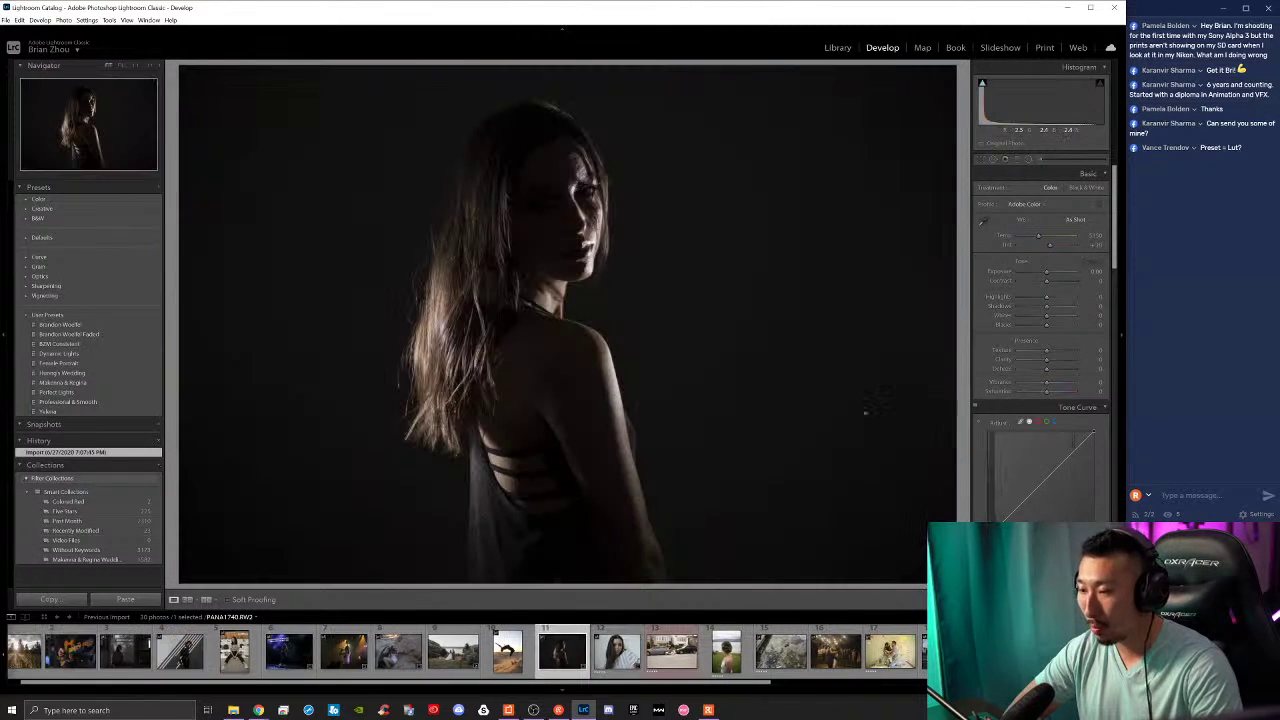
key(5)
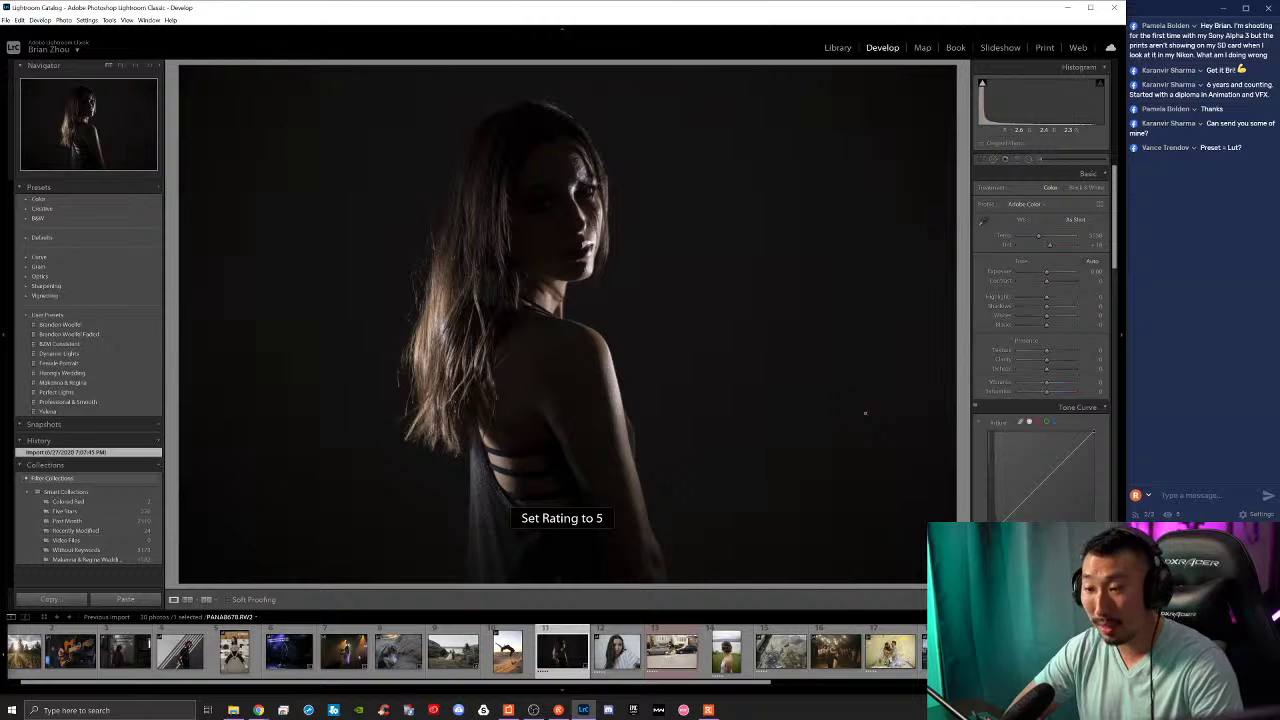
key(Left)
key(Left)
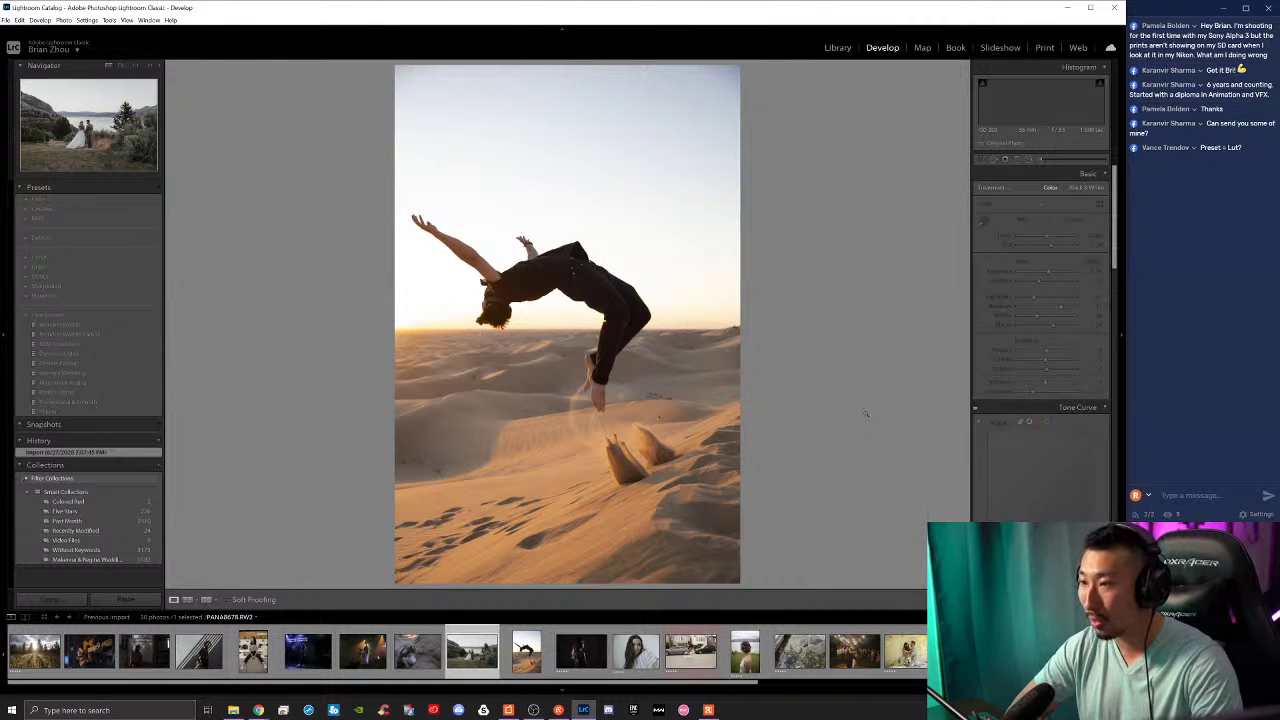
key(Right)
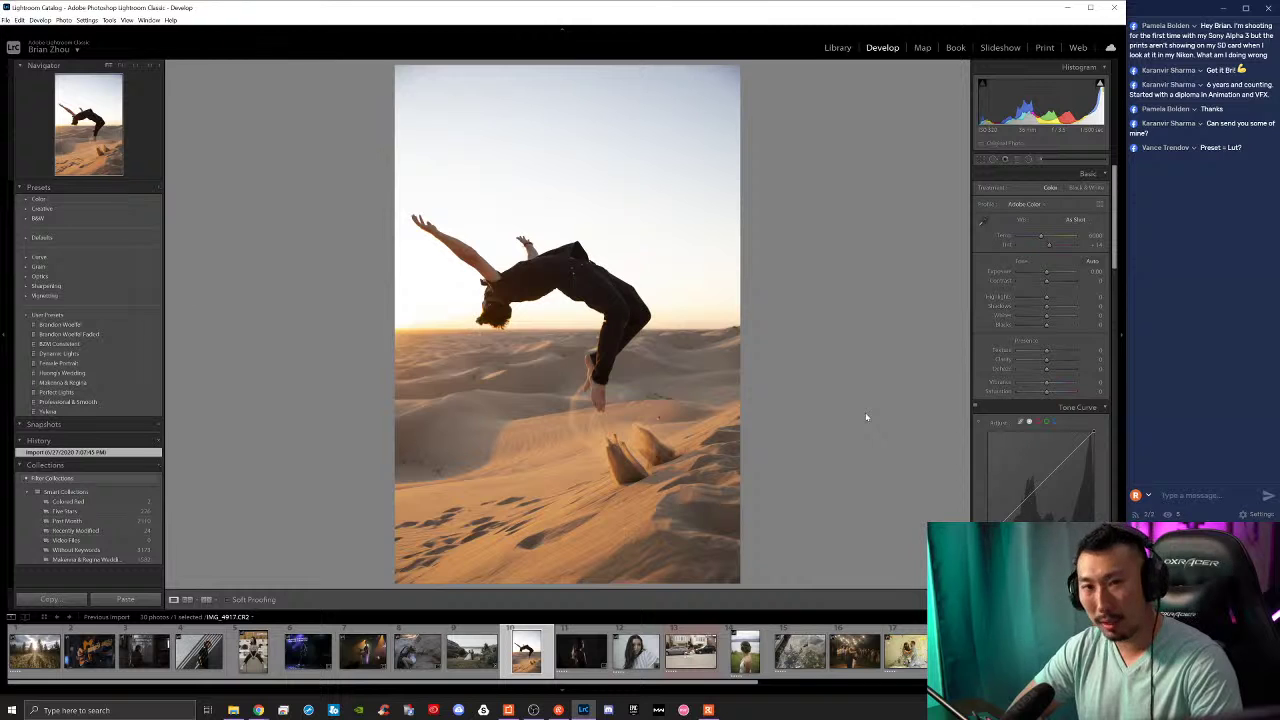
key(5)
key(Left)
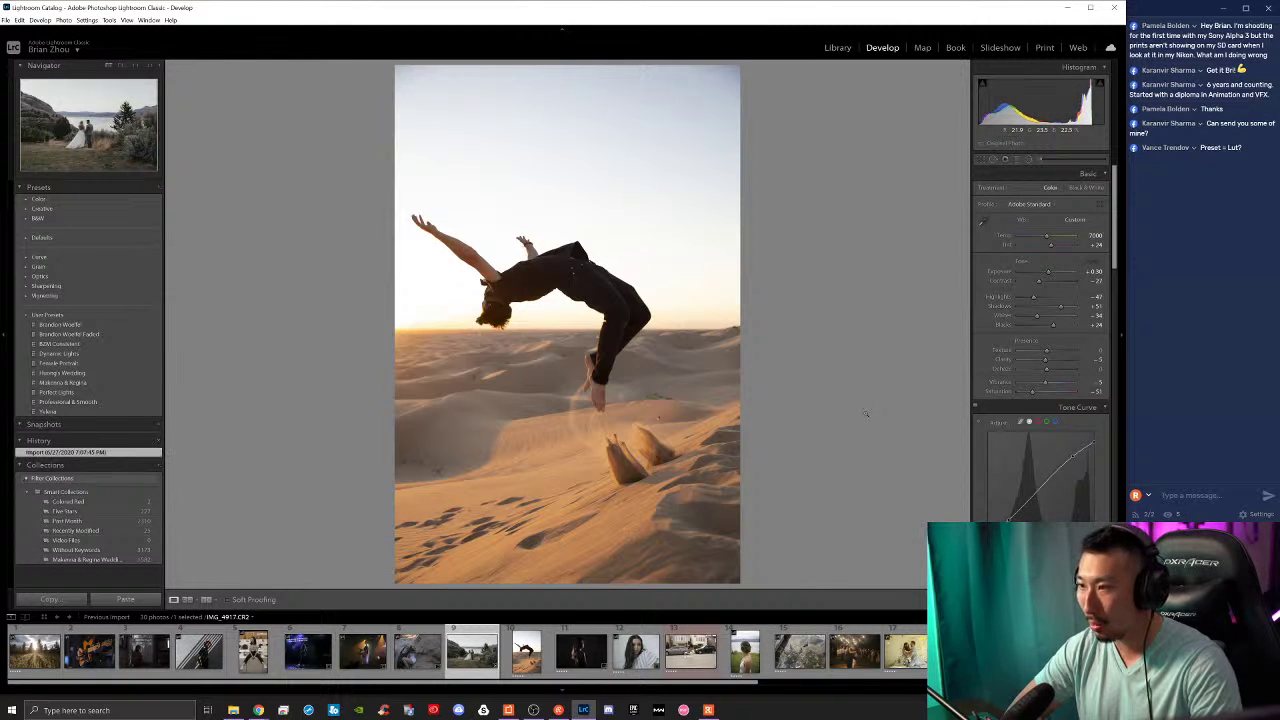
Step: Rate the wedding landscape photo 5 stars and check its colour profile list without changing it
key(5)
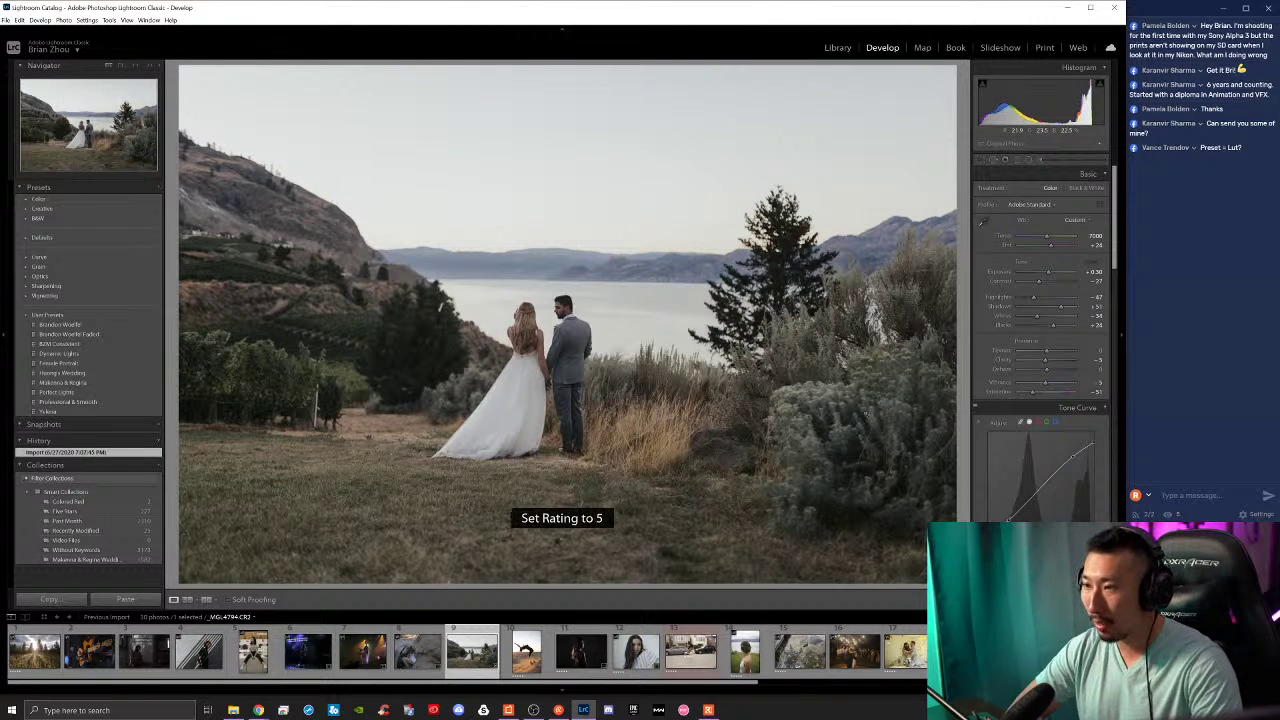
right_click(804, 387)
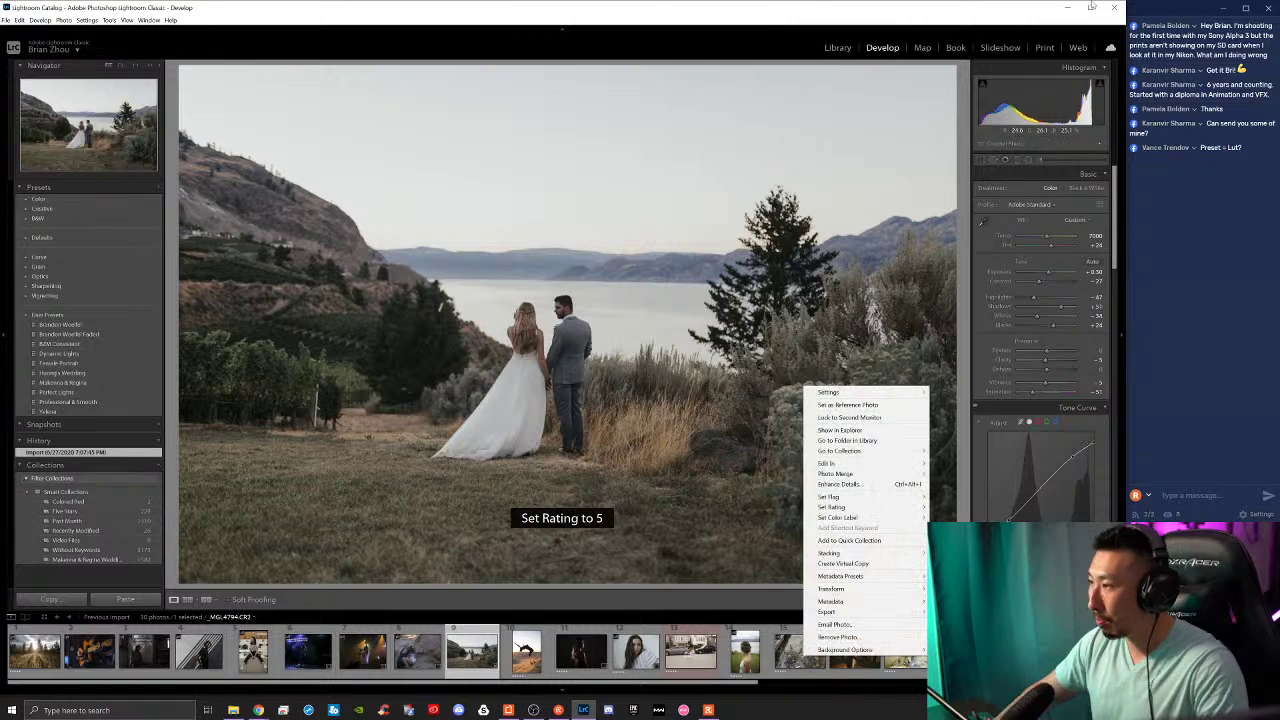
click(1072, 213)
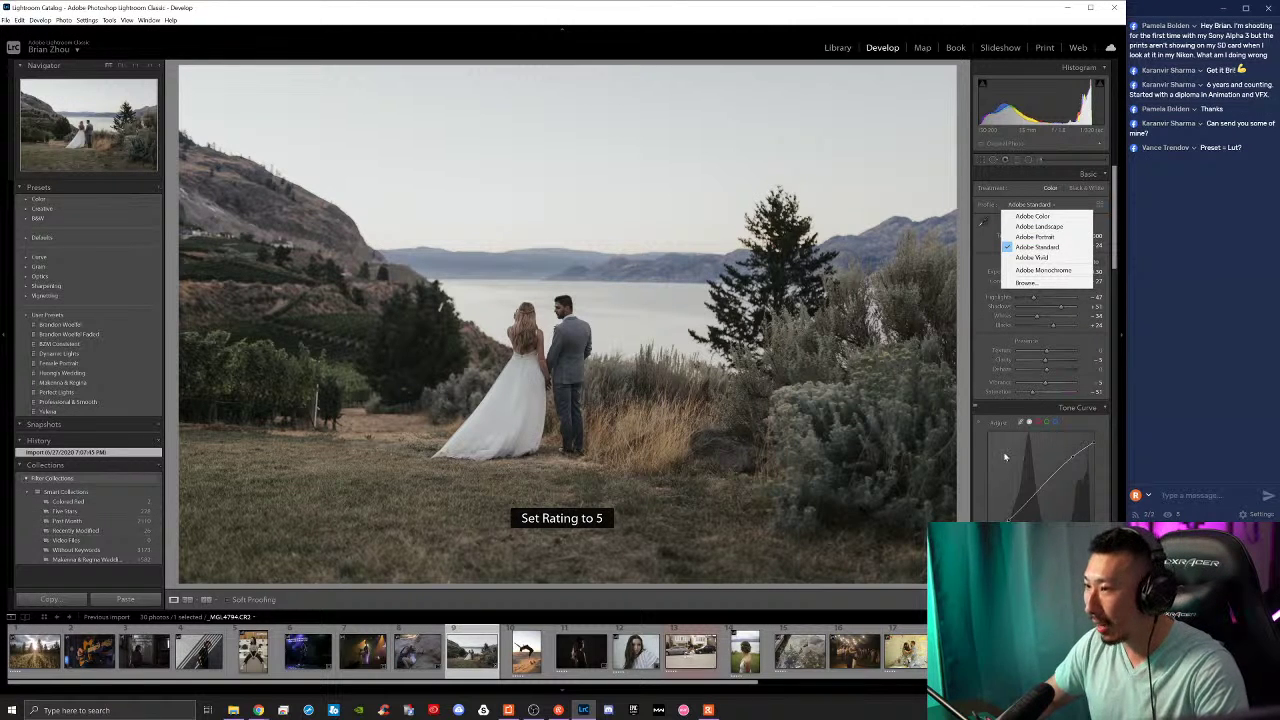
click(979, 378)
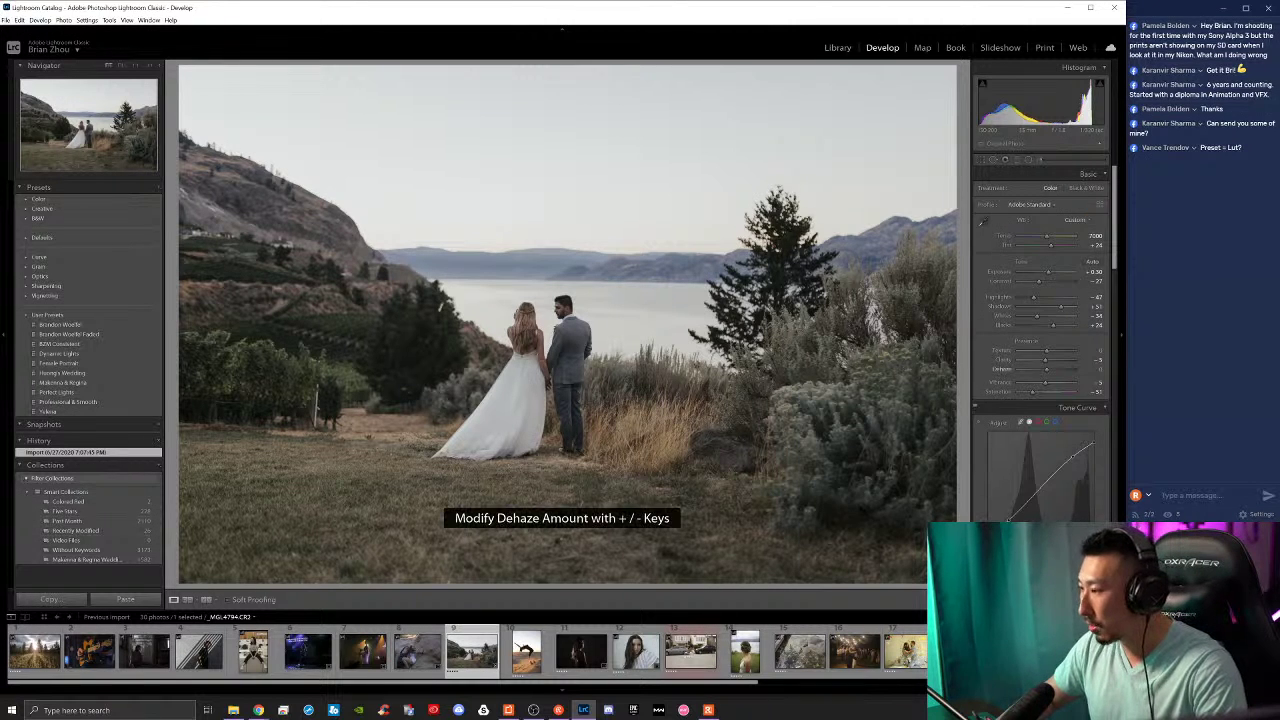
Step: Reset the wedding landscape photo's develop settings, then open the sand-canyon couple photo
scroll(1004, 370, down, 5)
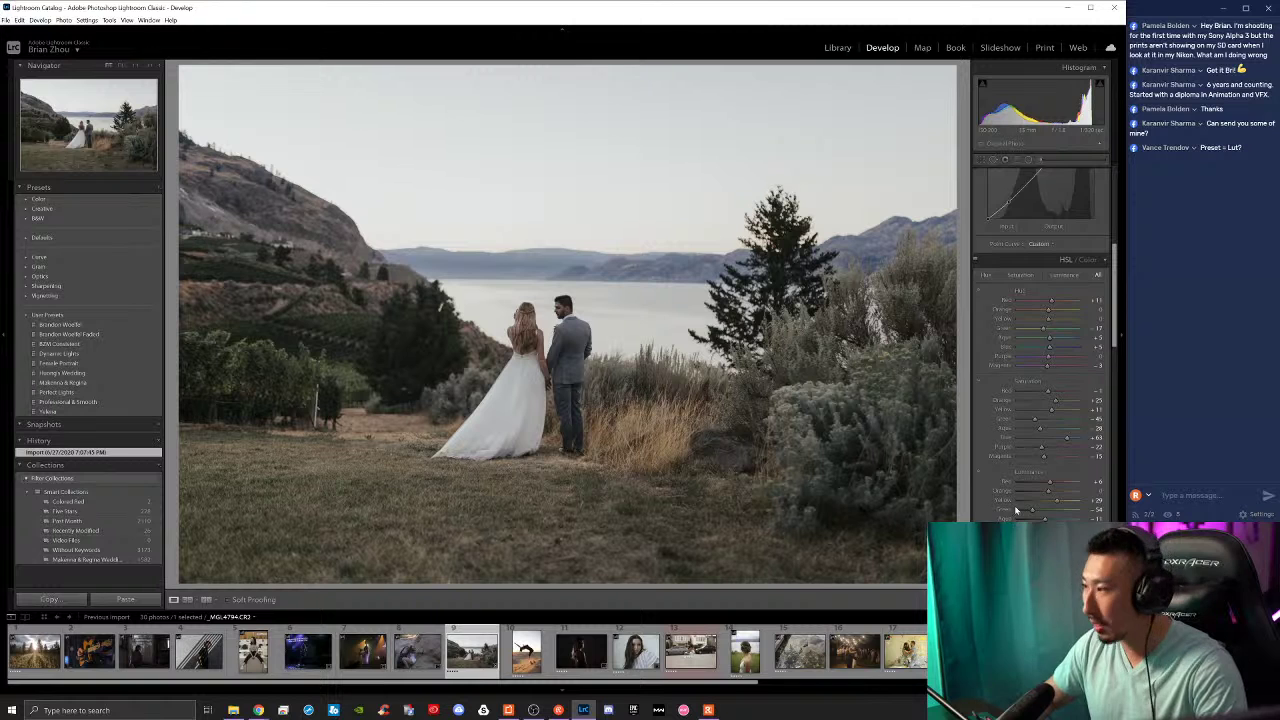
scroll(1004, 518, down, 10)
key(ctrl+shift+r)
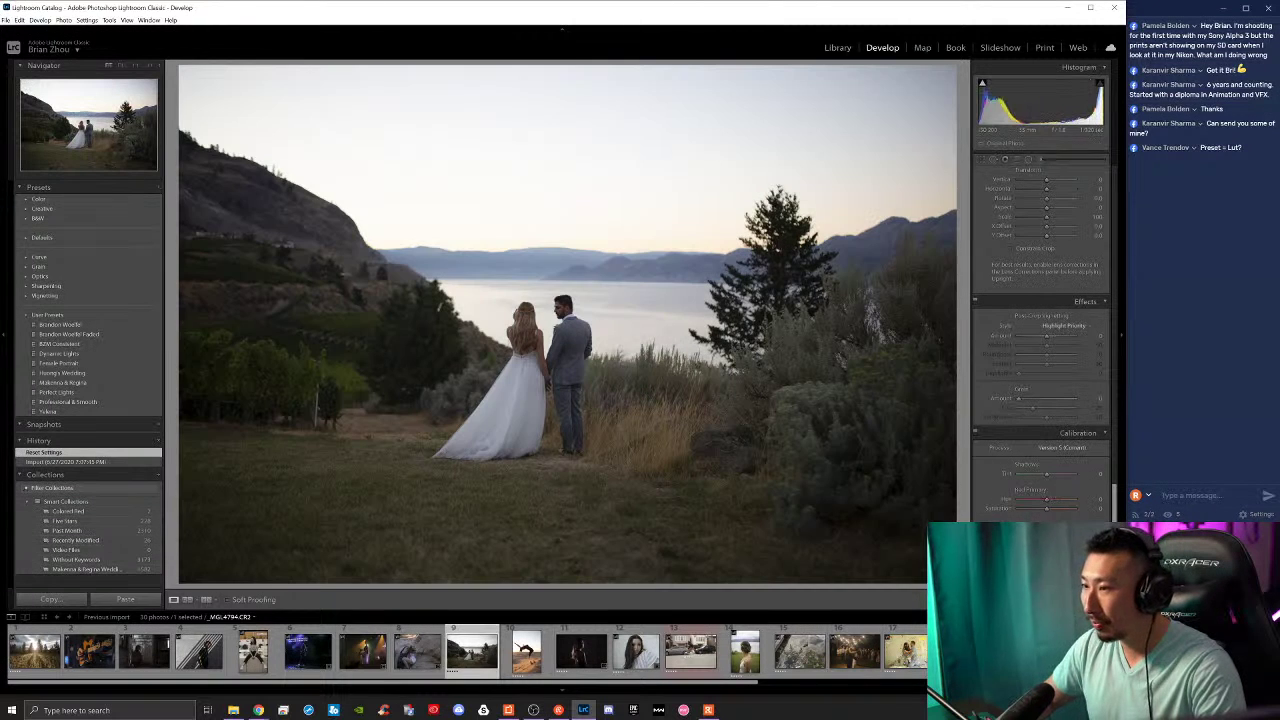
scroll(1000, 459, up, 5)
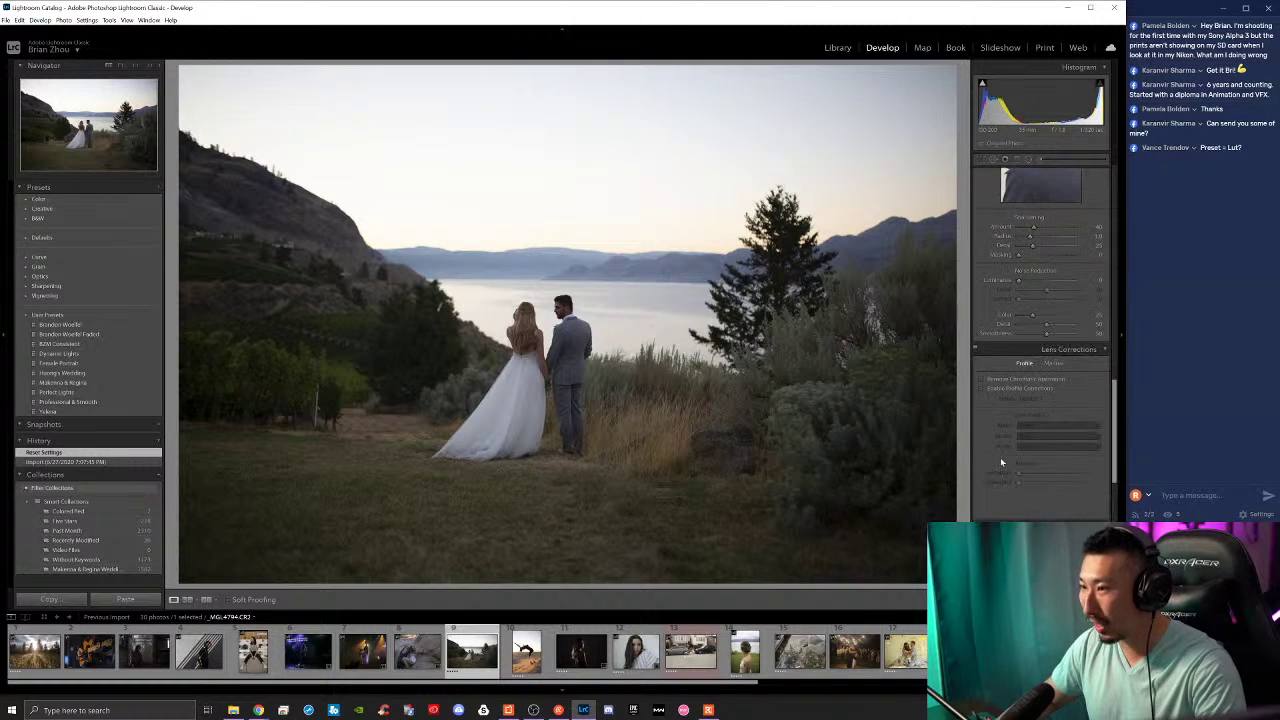
key(ctrl+z)
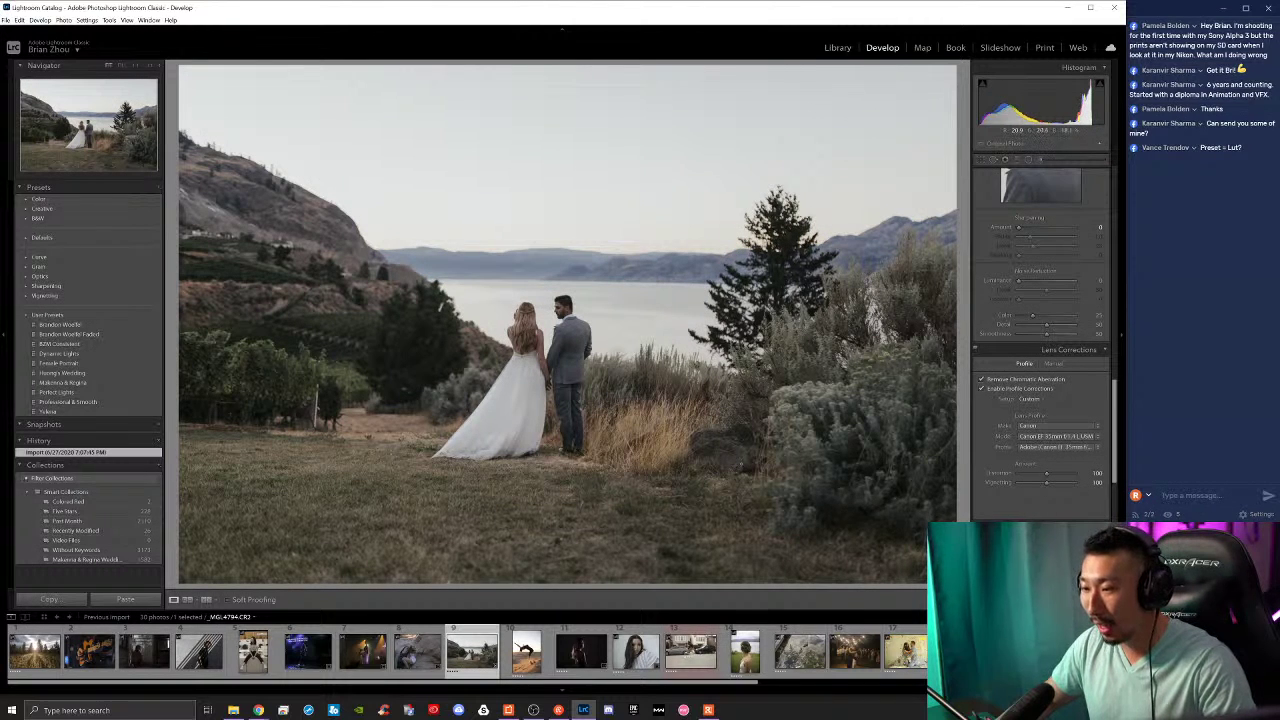
key(ctrl+shift+z)
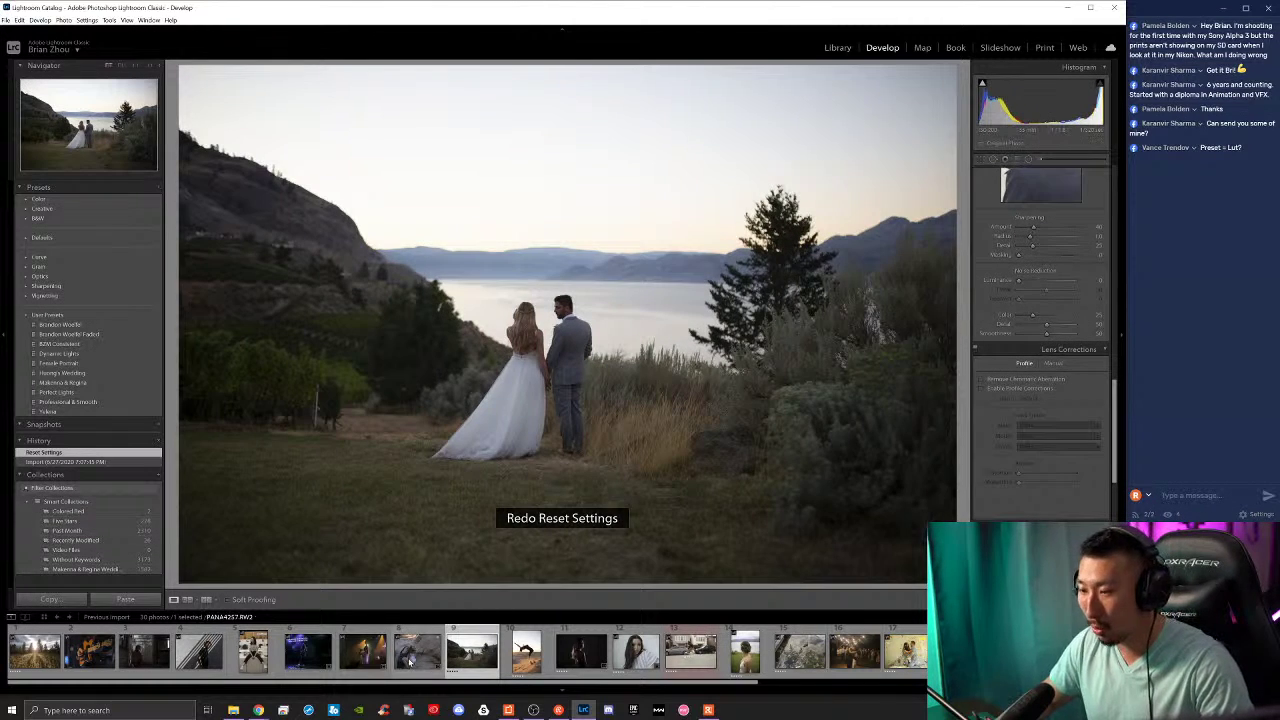
click(410, 658)
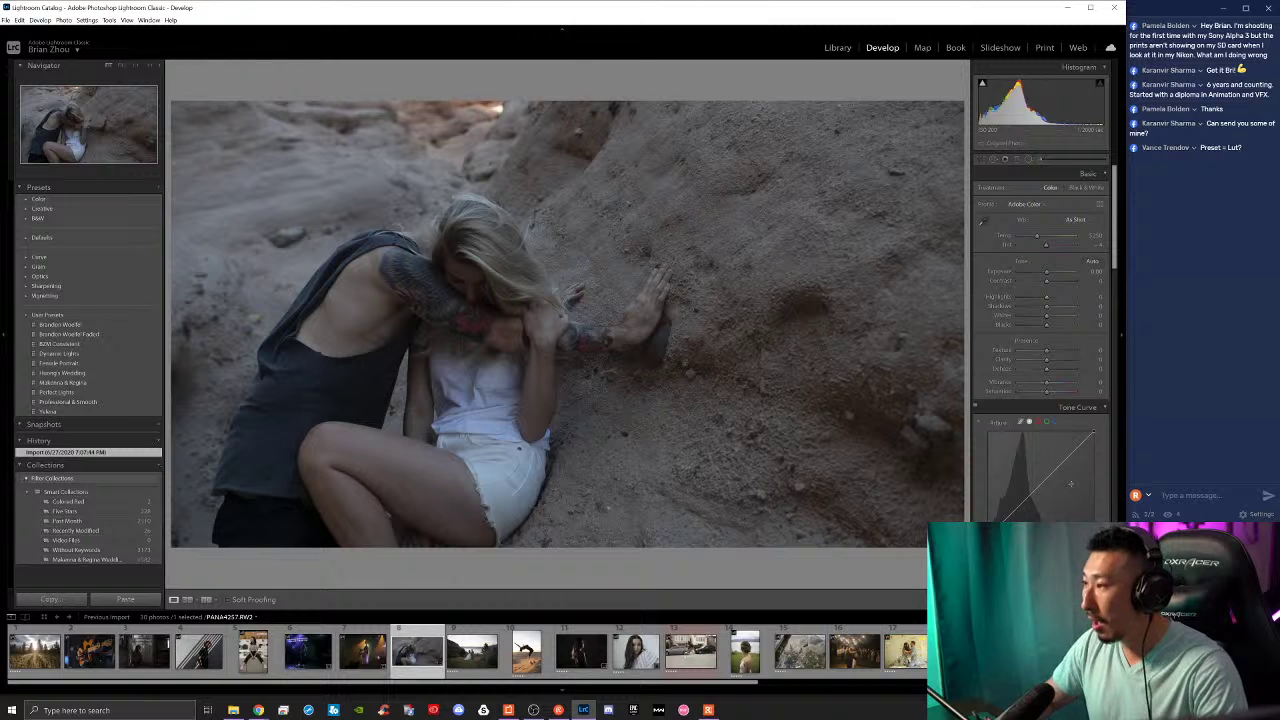
Step: Open the concert photo of the singer under stage lights and scroll down the right panel
click(352, 652)
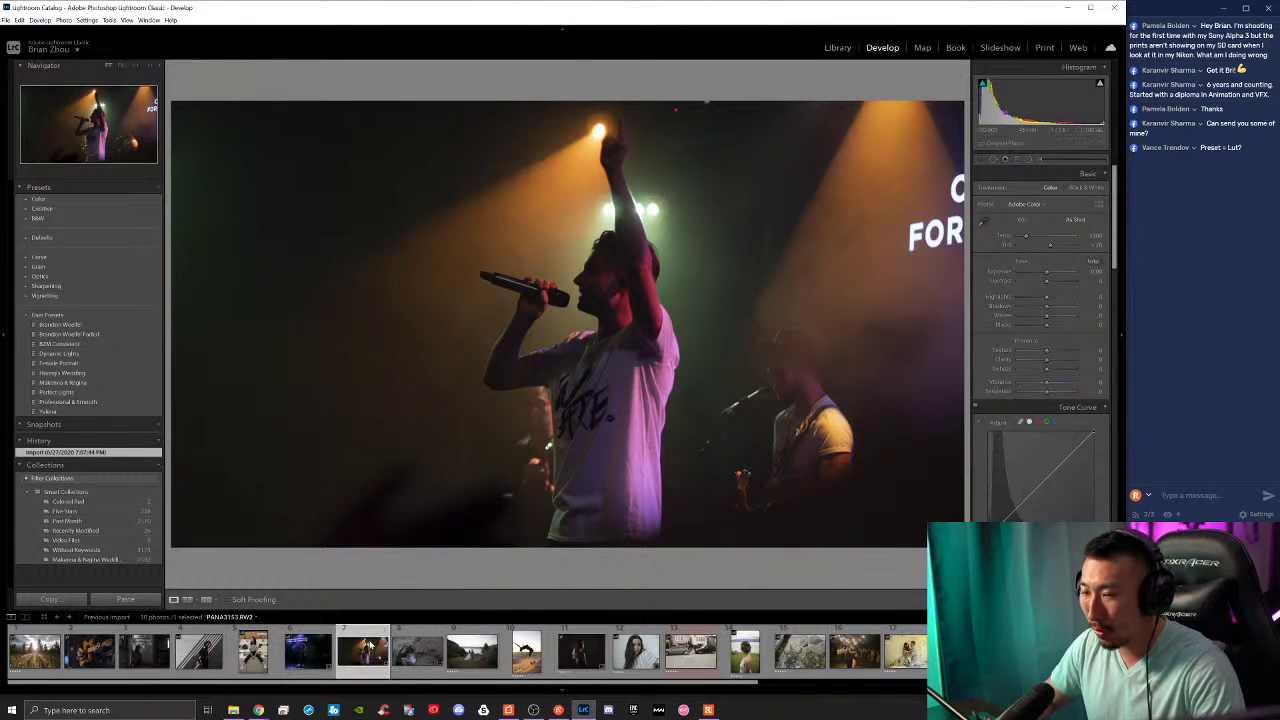
click(401, 658)
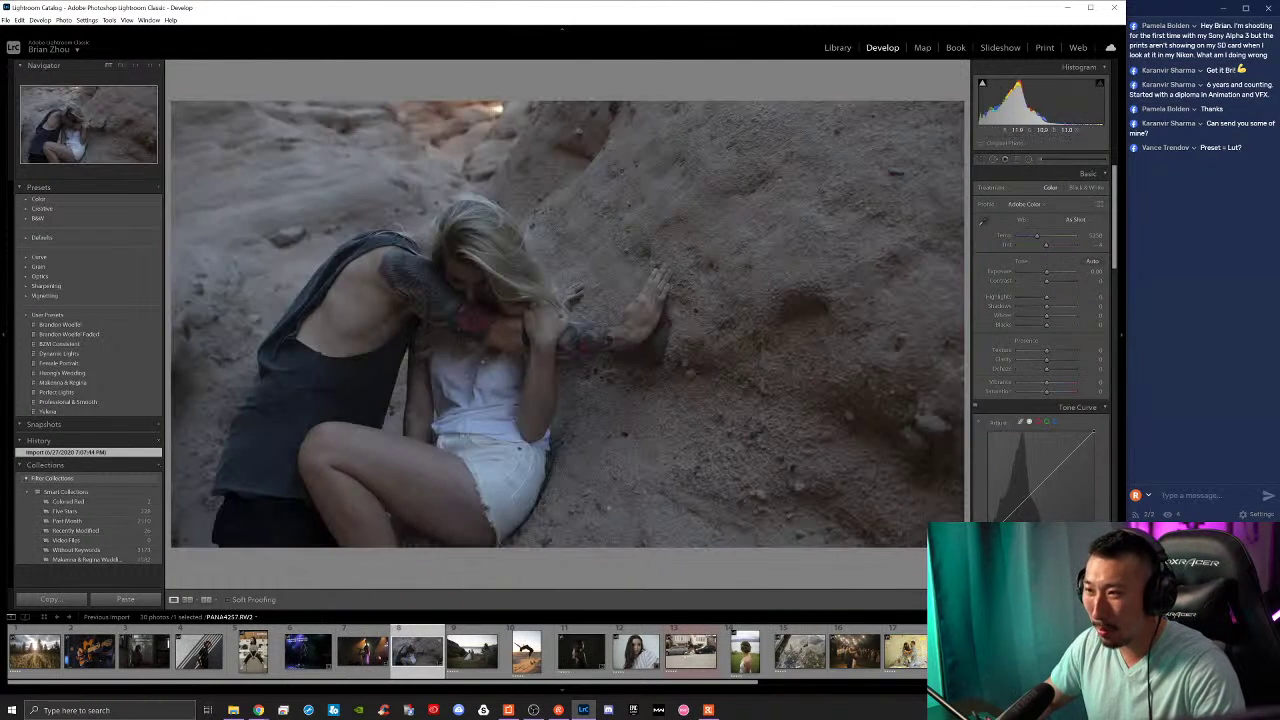
click(350, 665)
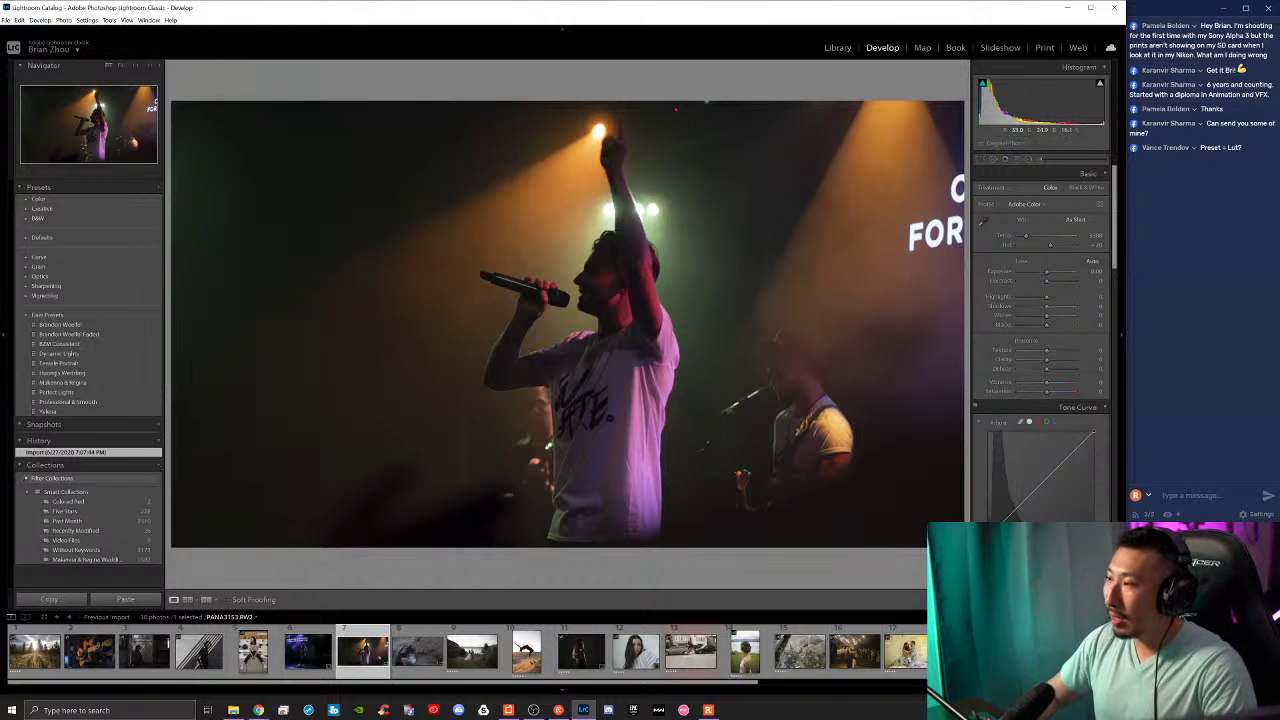
scroll(1040, 300, down, 10)
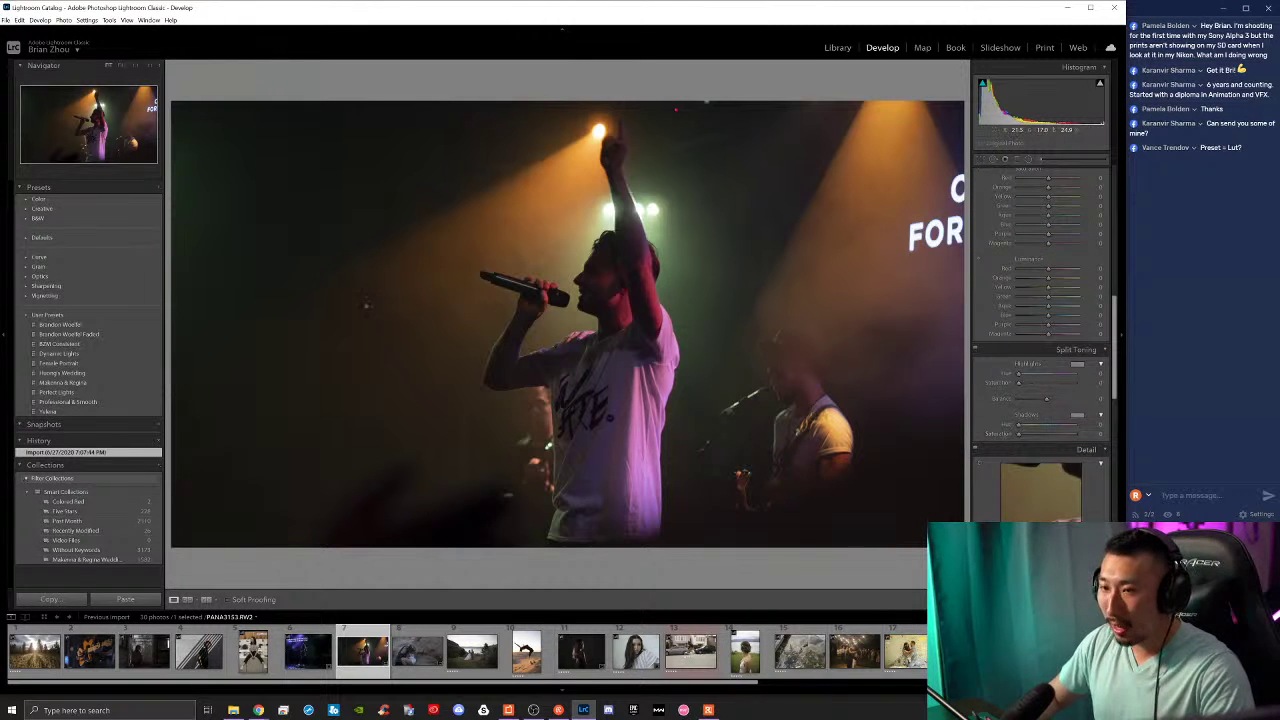
Step: Try several user presets on the concert photo: bright warm, magenta-lit and red-tinted looks
click(84, 333)
click(80, 344)
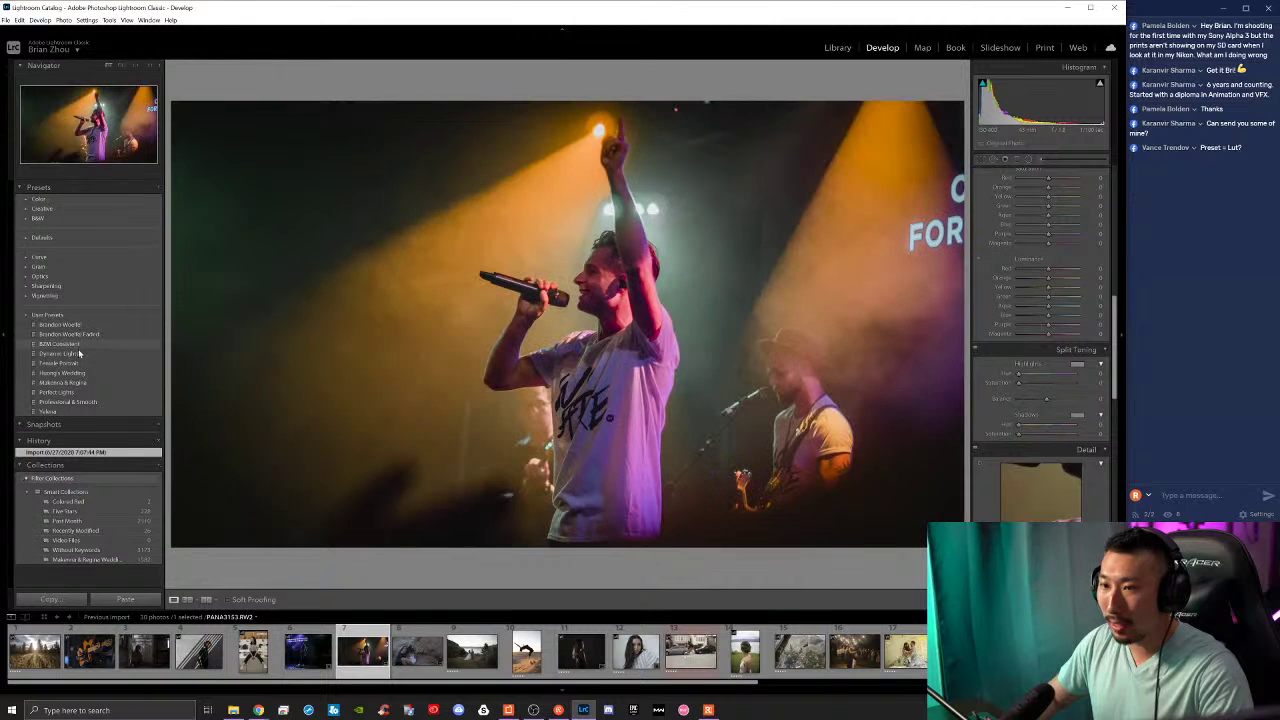
click(84, 374)
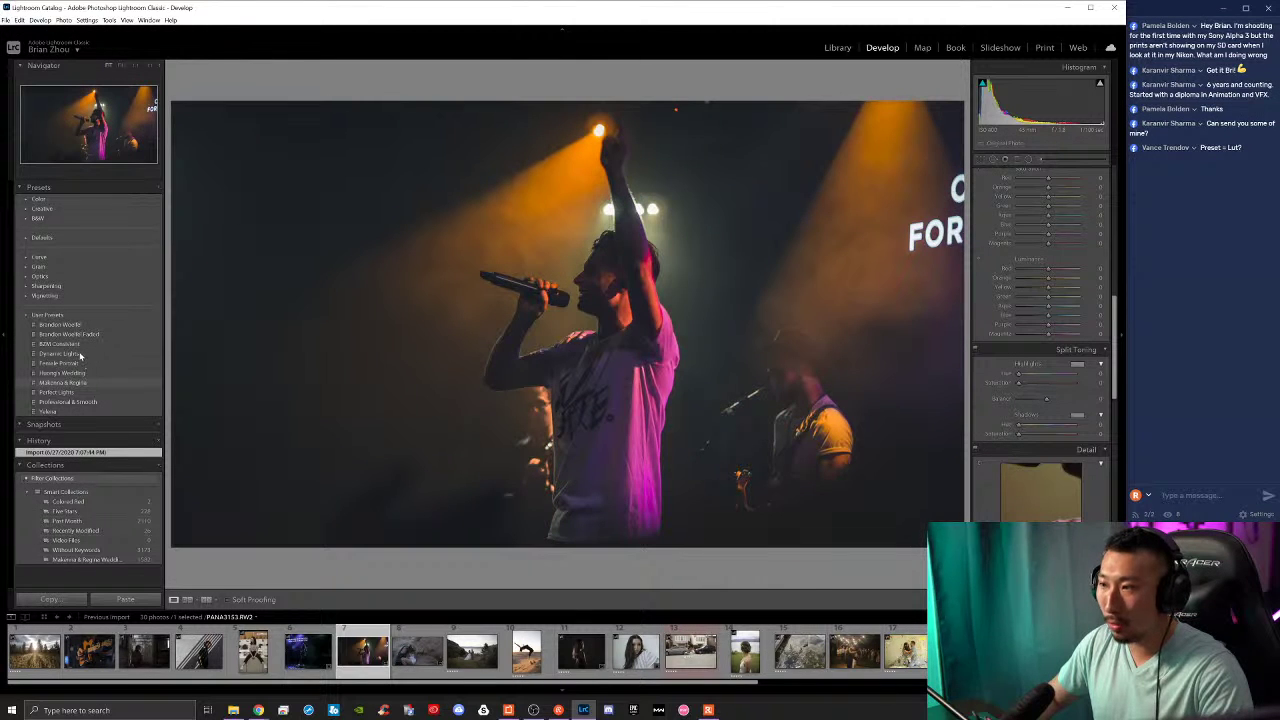
click(84, 401)
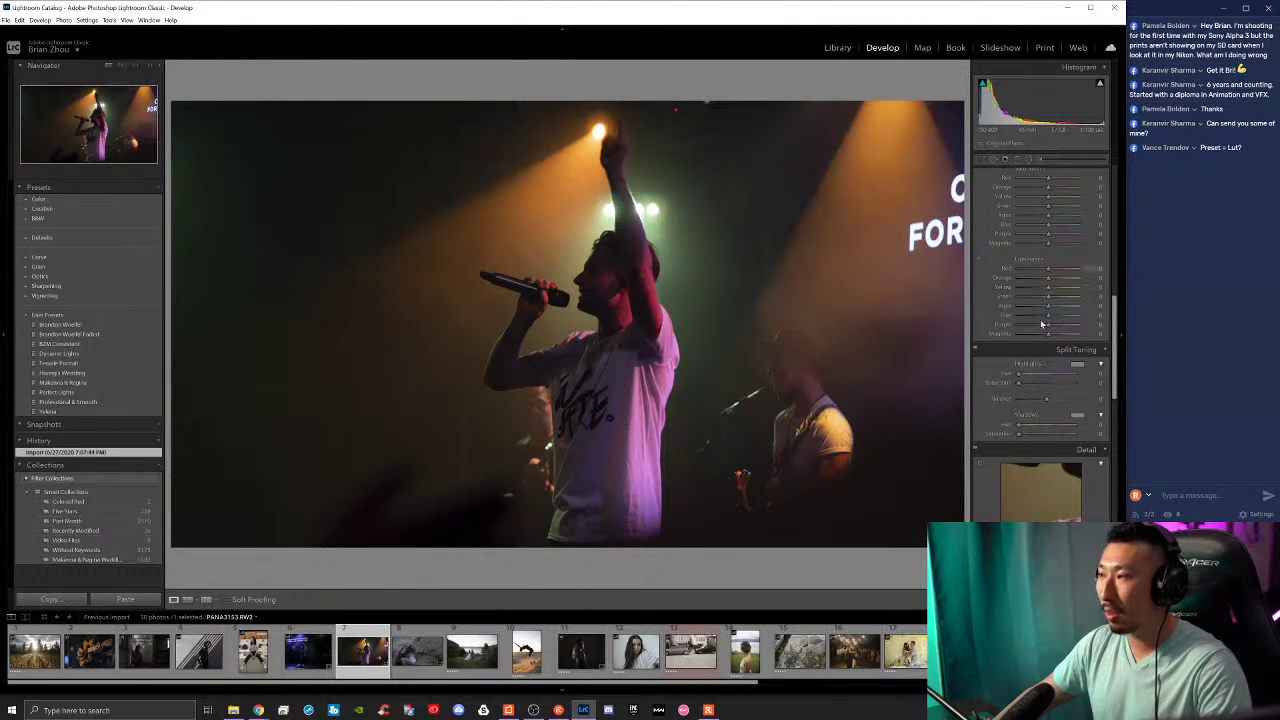
scroll(1042, 323, up, 5)
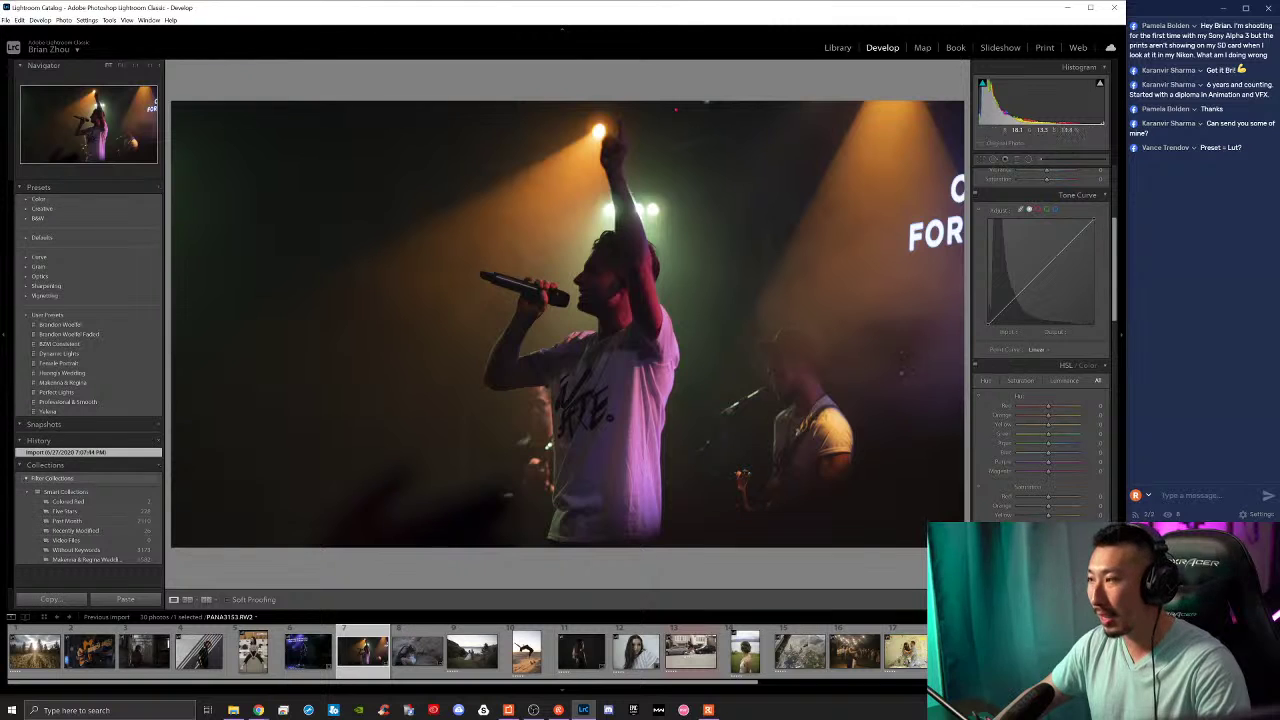
scroll(1016, 392, up, 5)
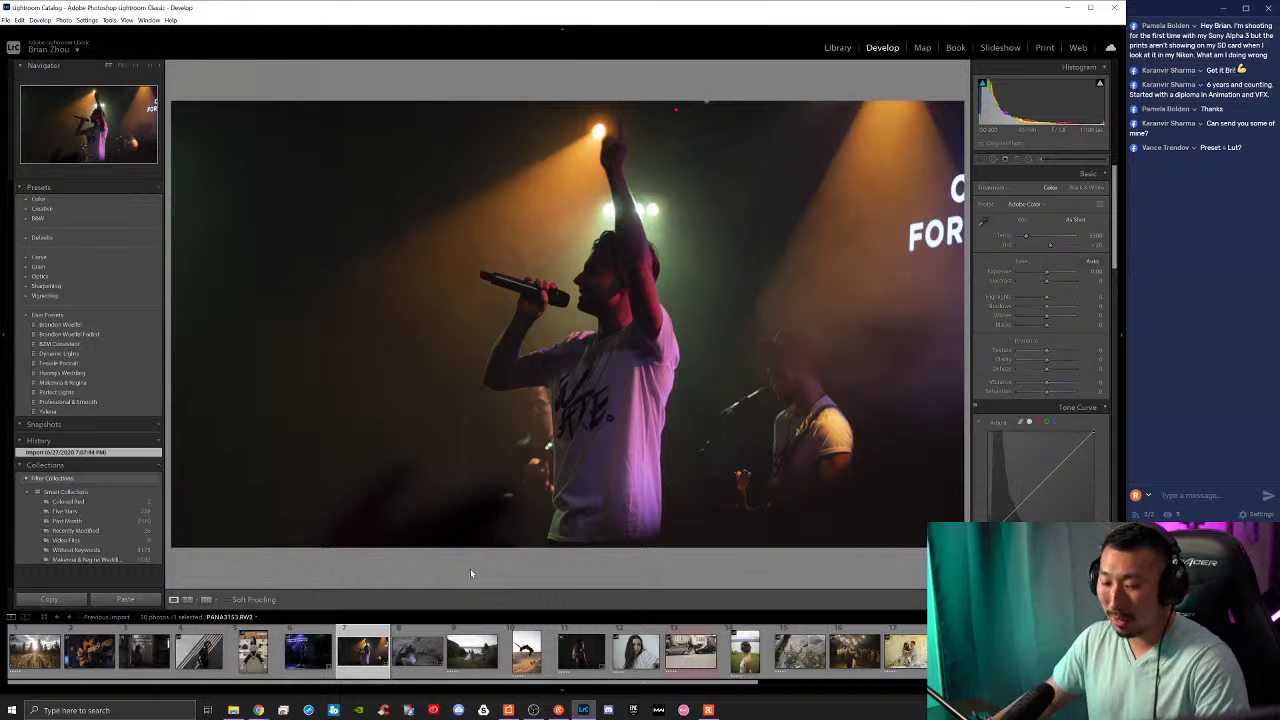
Step: Rate the singer photo 3 stars and the laundromat, striped-wall and door portraits 5 stars
key(3)
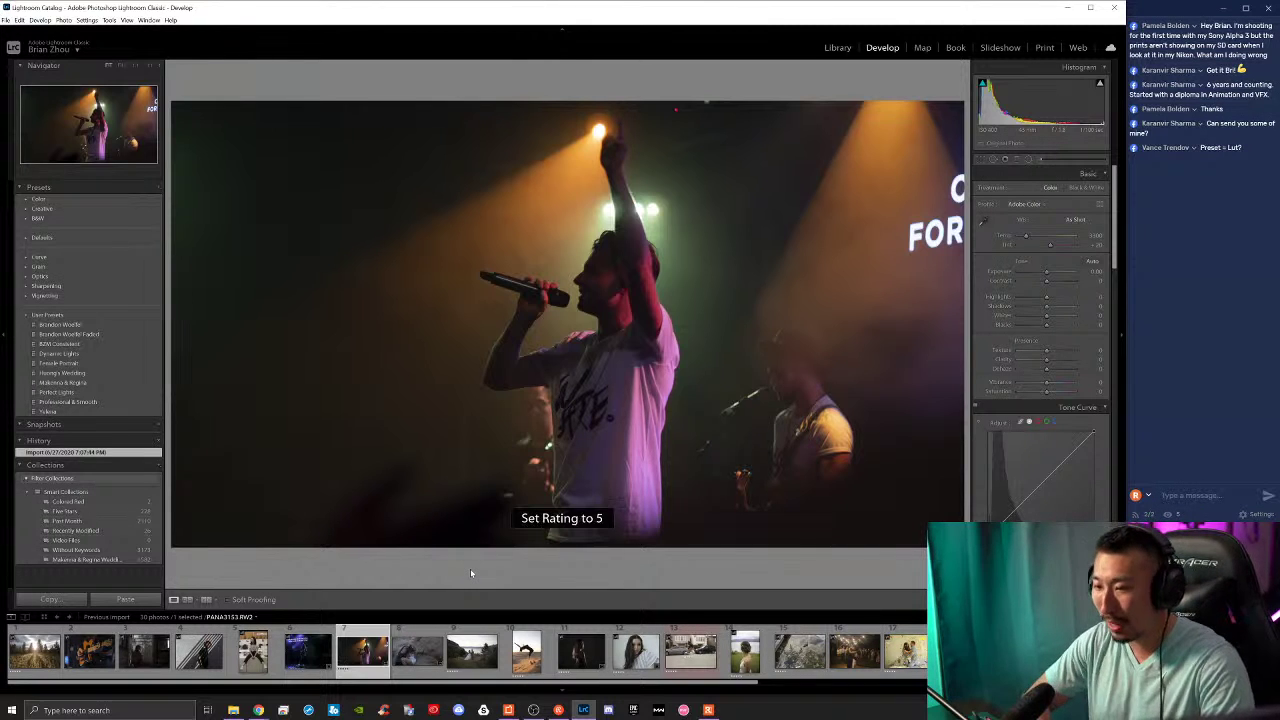
key(Left)
key(Left)
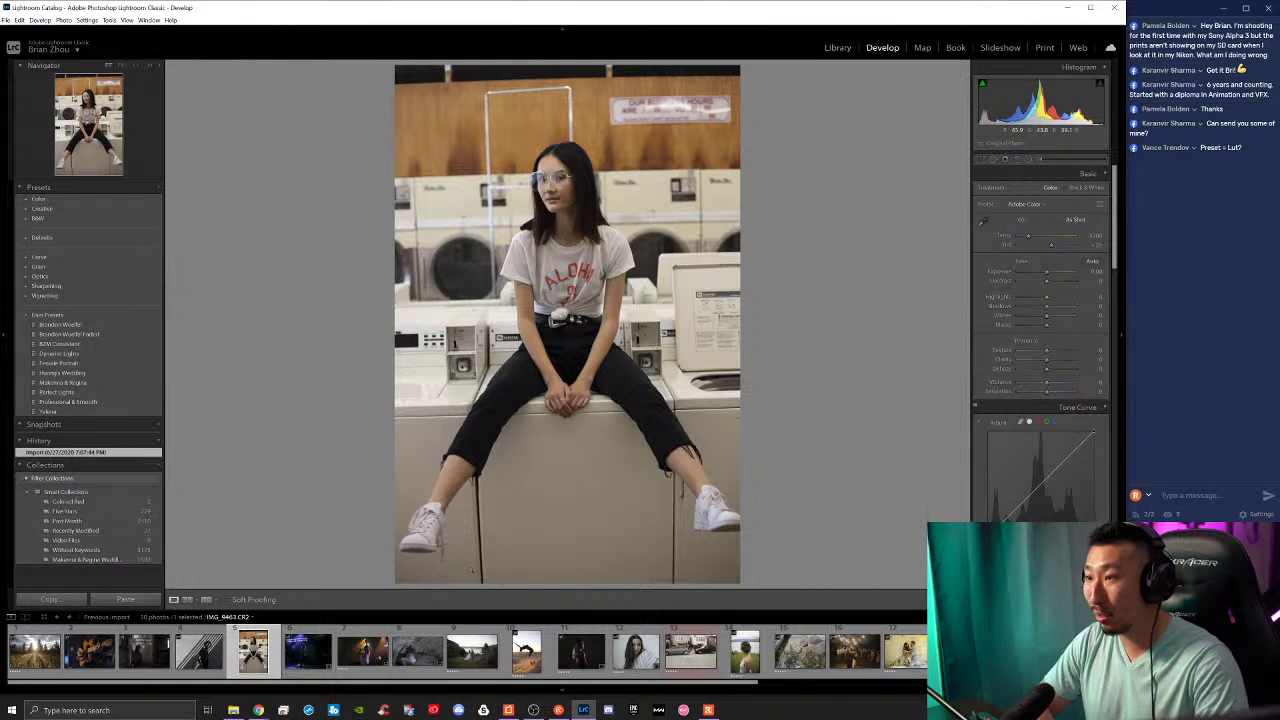
key(5)
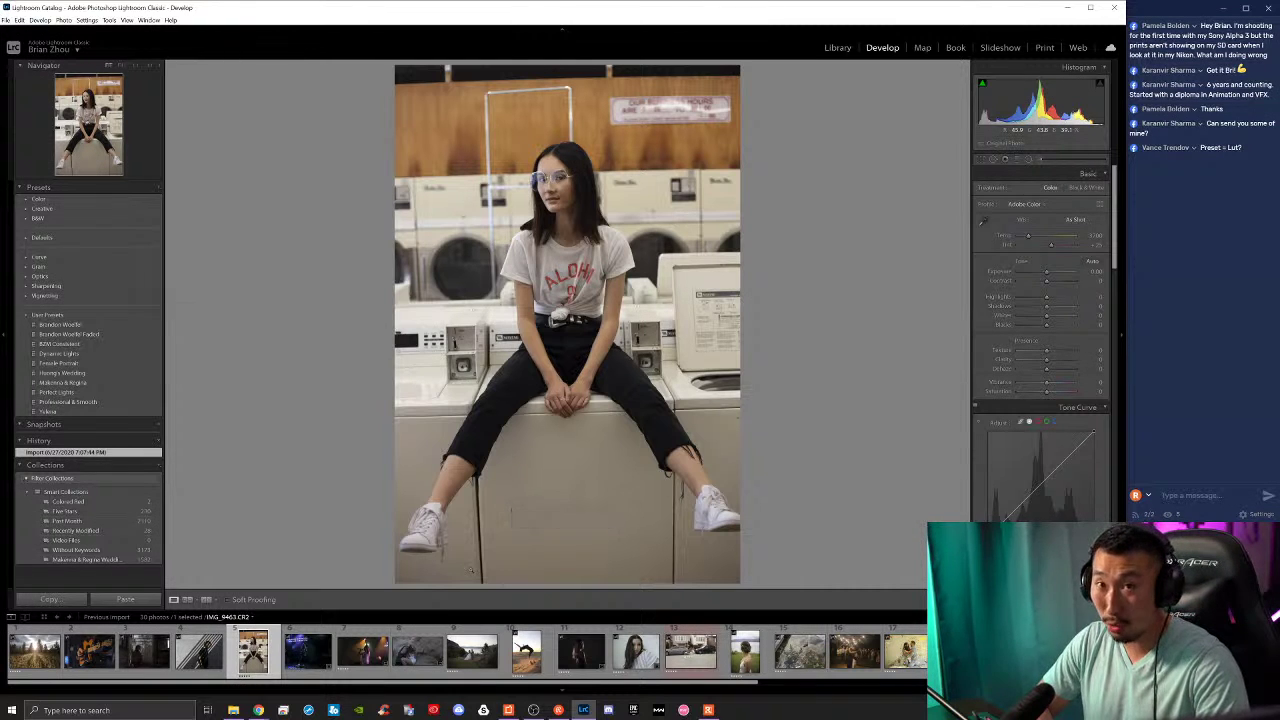
key(Left)
key(5)
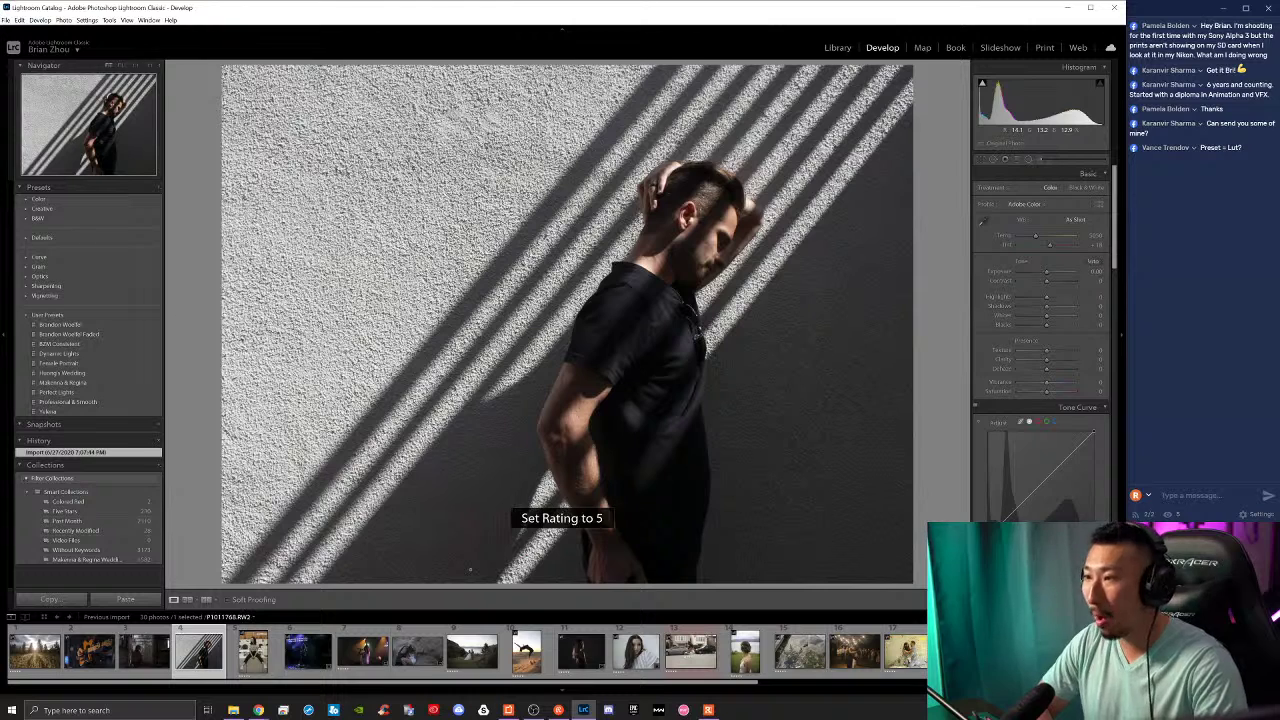
key(Left)
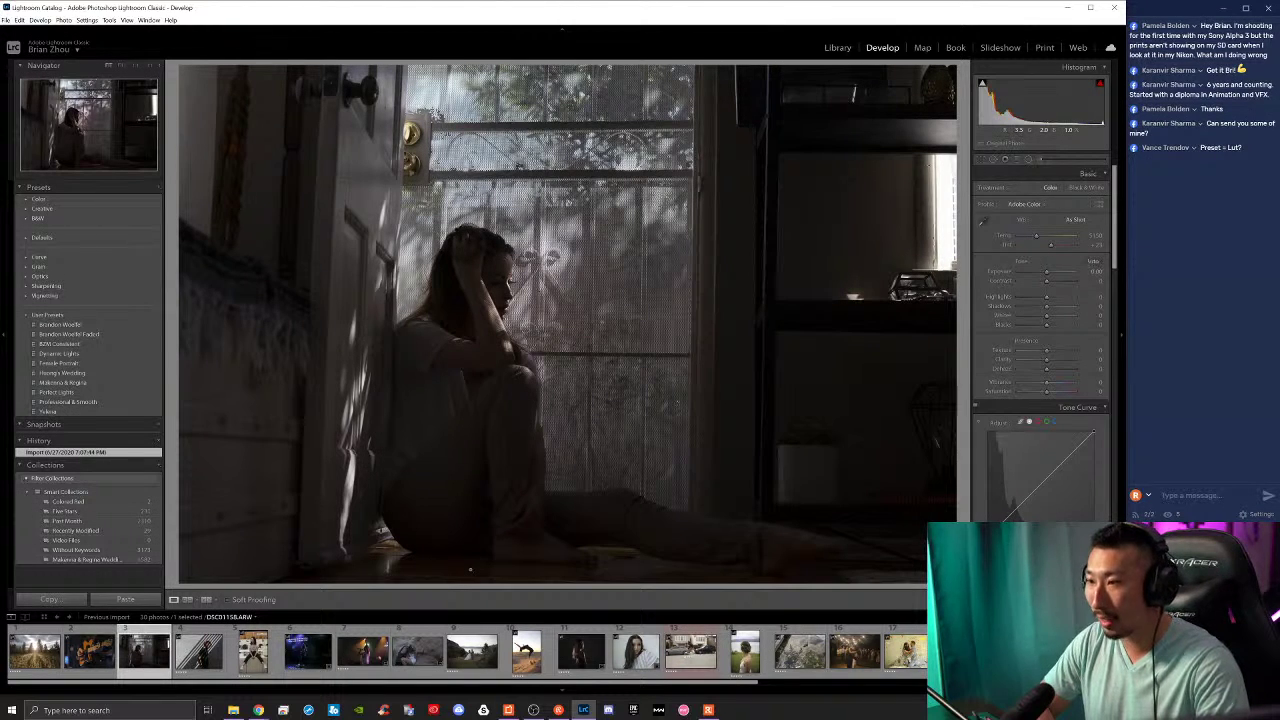
key(5)
Step: Reset the guitar photo's develop settings and rate it 5 stars
key(Left)
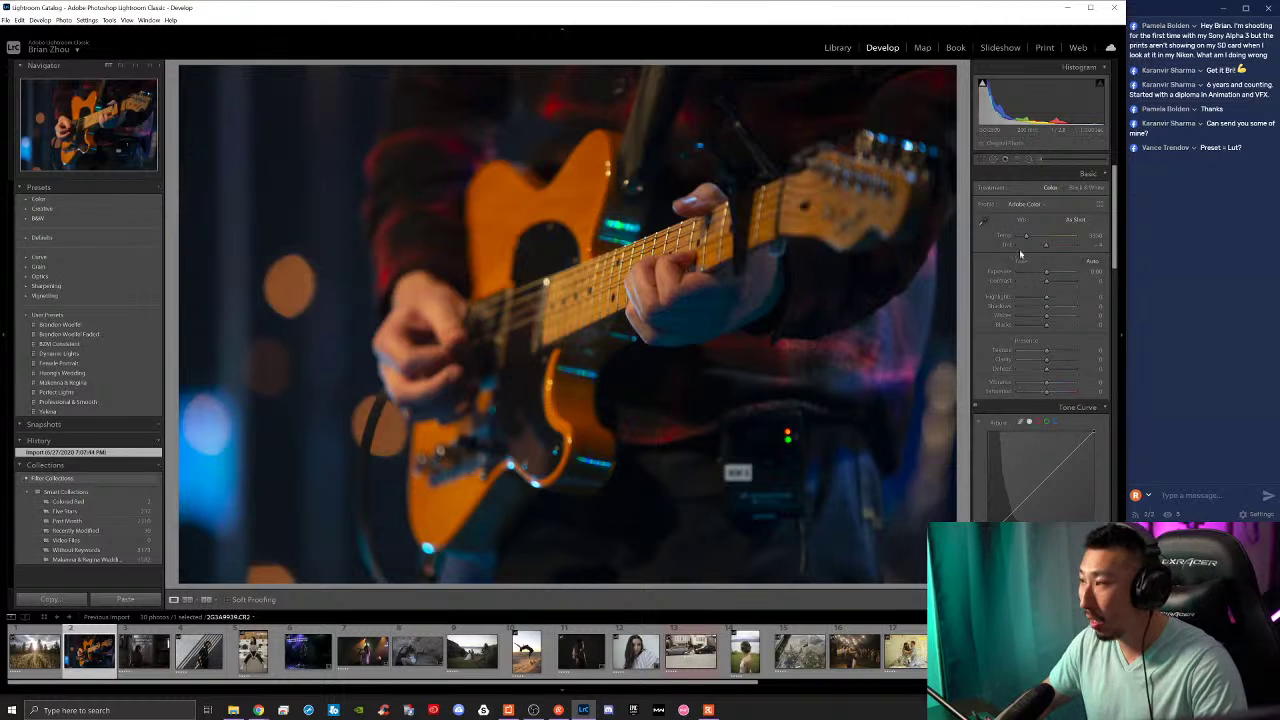
key(ctrl+shift+r)
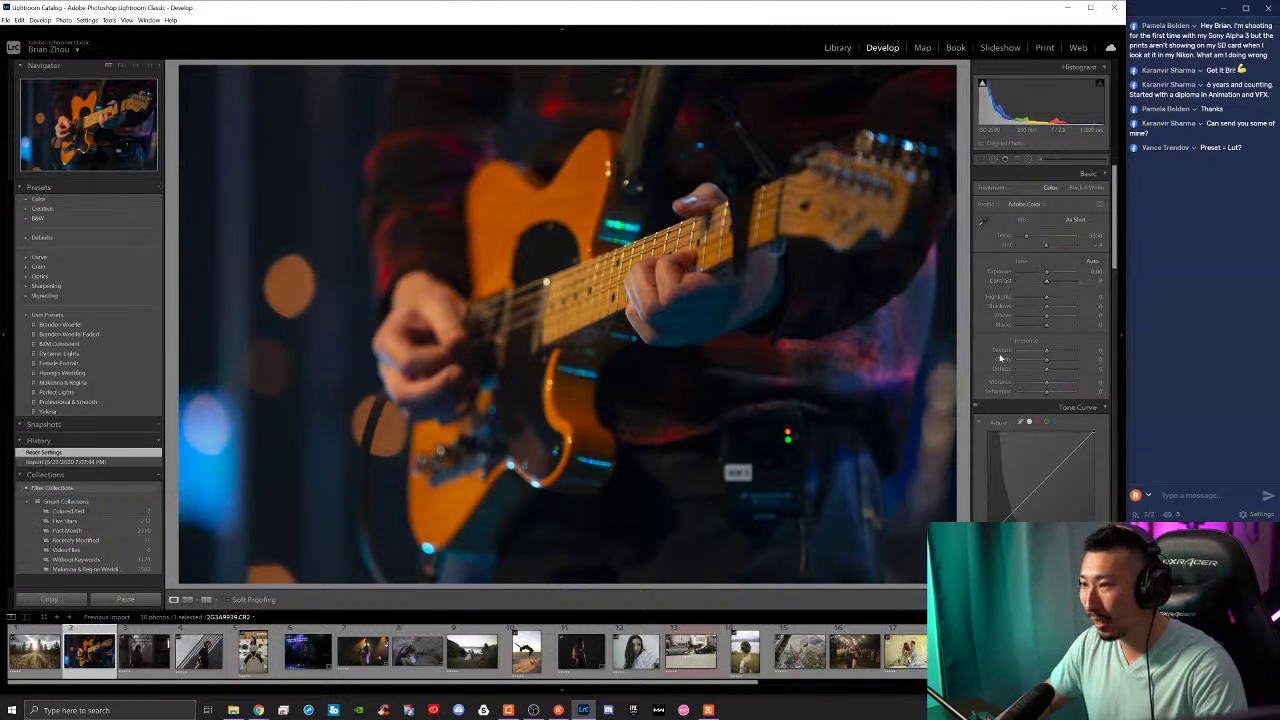
key(5)
key(Left)
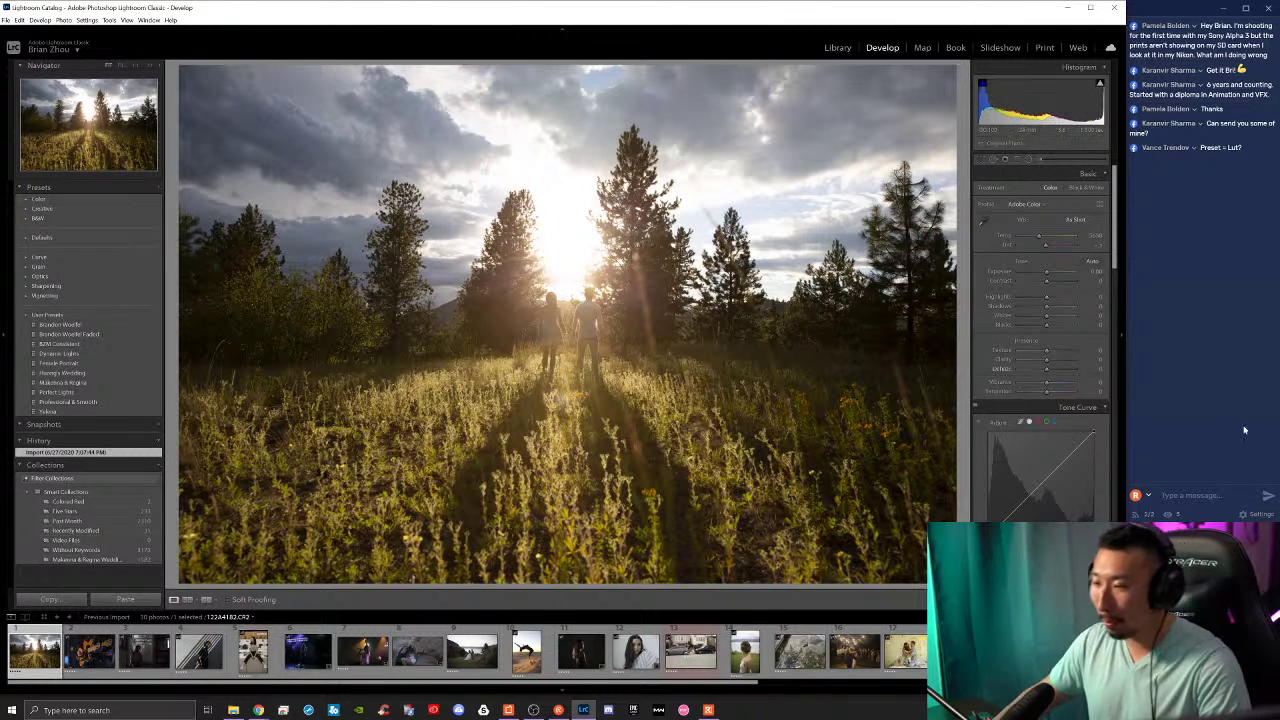
Step: Filter the filmstrip to one star and higher, then open the desert road photo
click(1040, 617)
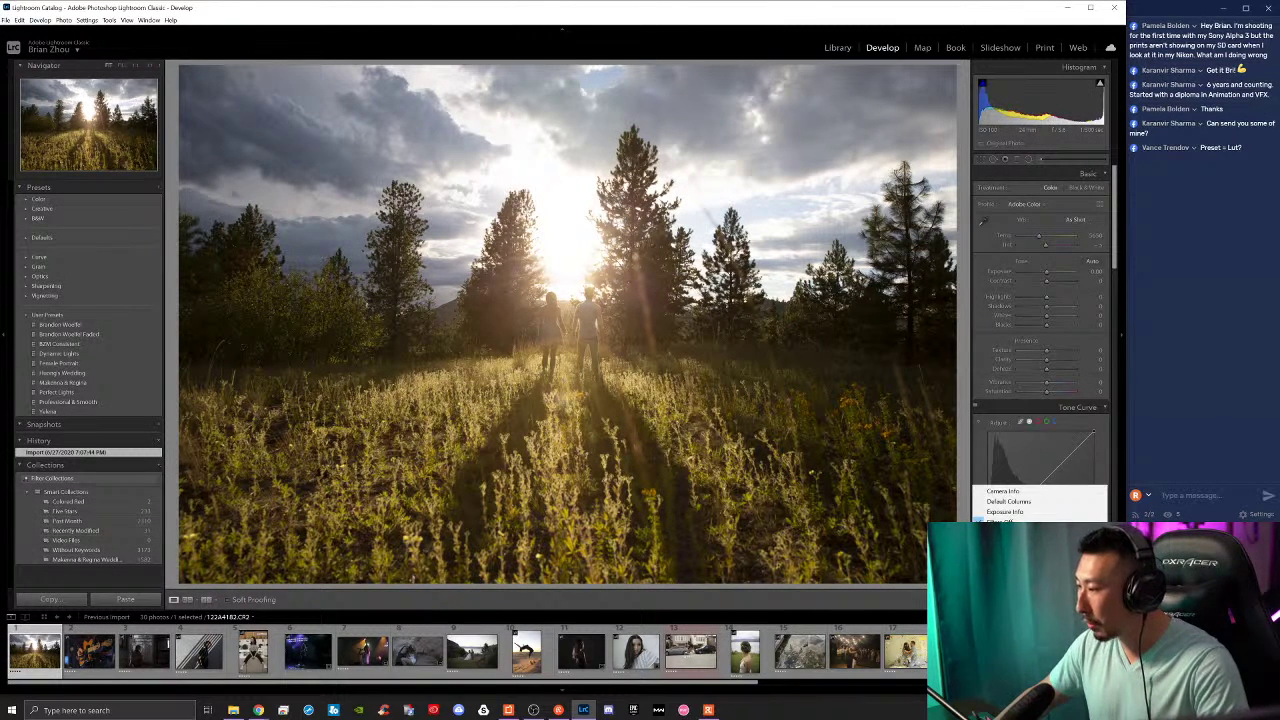
click(1004, 552)
scroll(527, 655, down, 1)
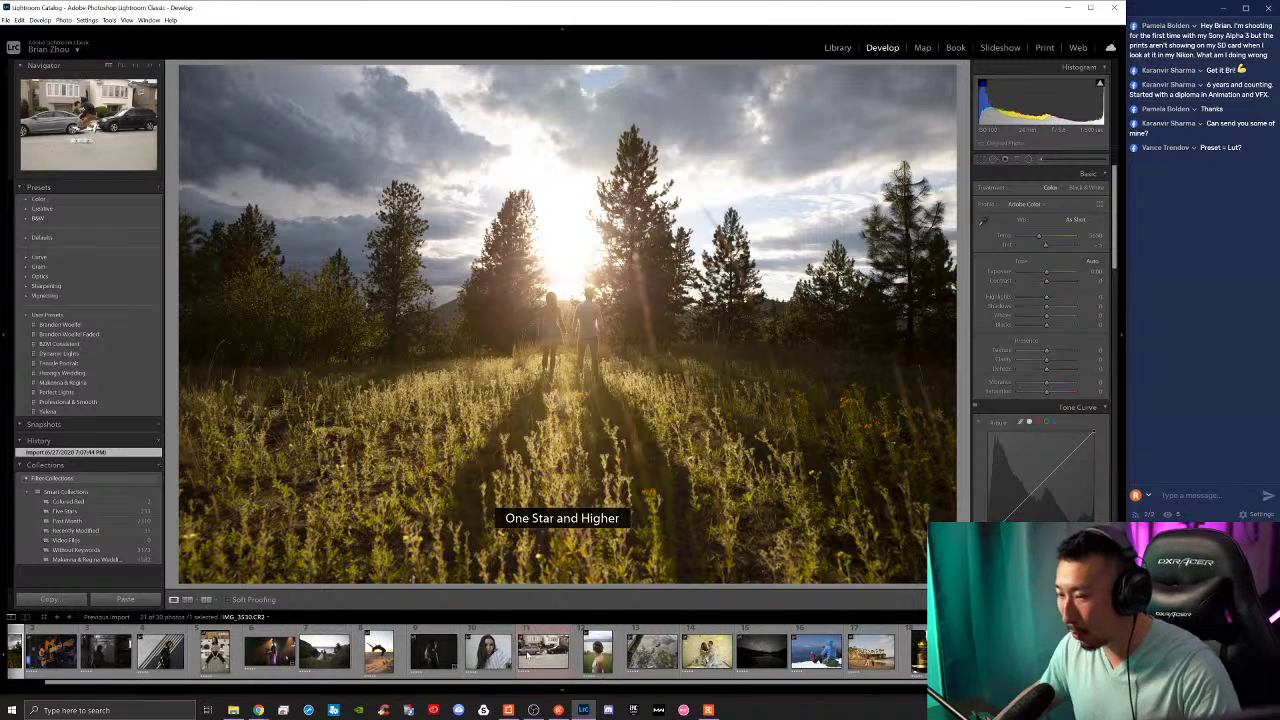
scroll(543, 650, up, 1)
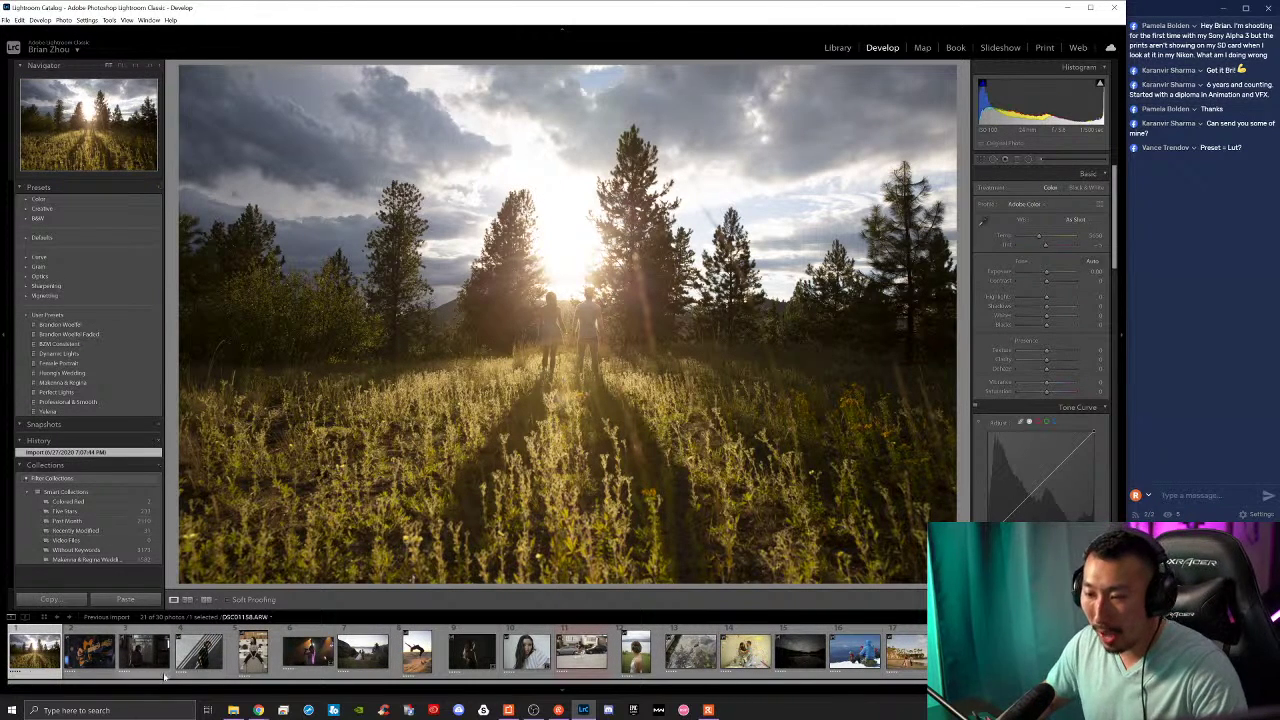
scroll(230, 660, down, 1)
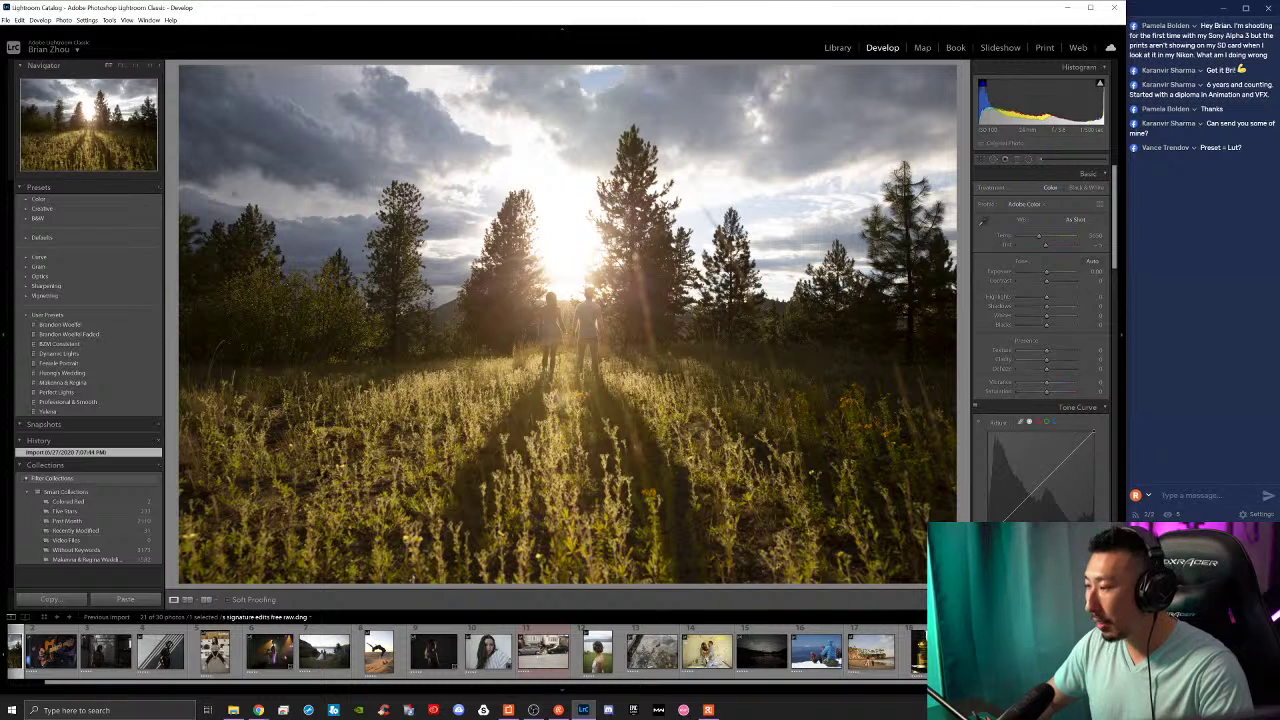
click(980, 652)
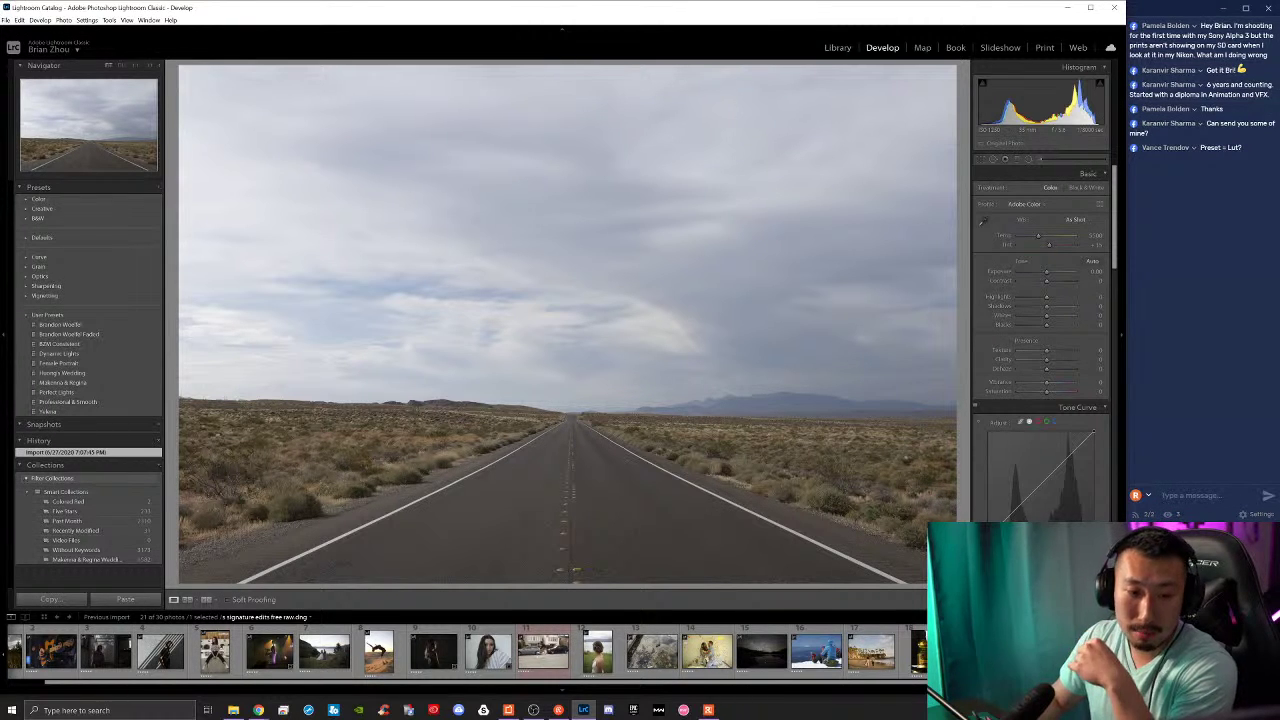
key(alt+Tab)
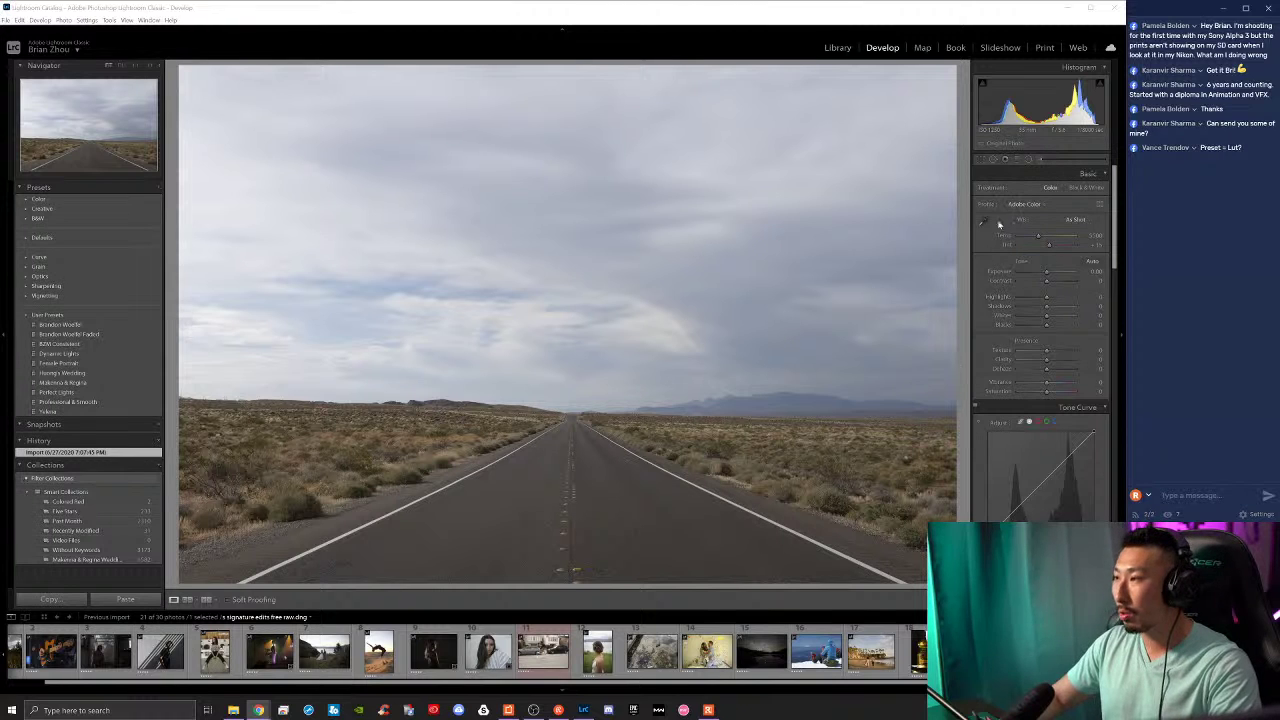
Step: Straighten the desert road photo by drawing a level line along the horizon (about -1.65)
click(982, 159)
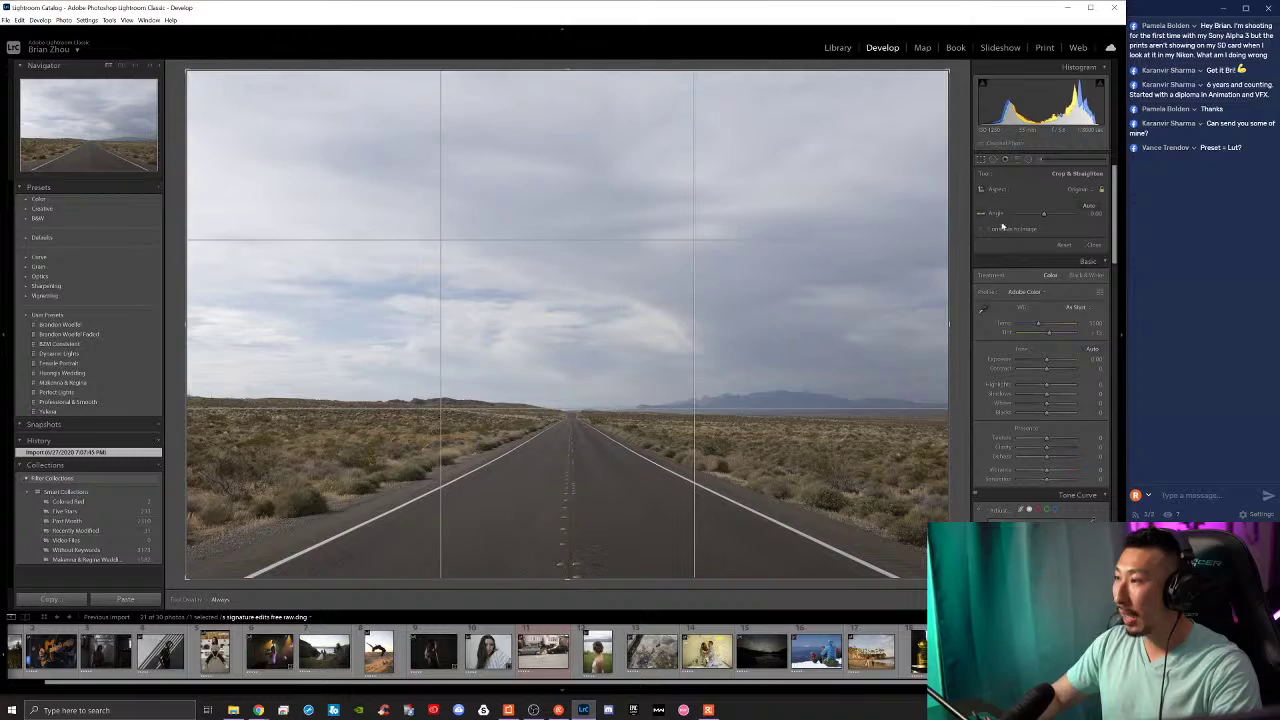
drag(952, 76, 921, 72)
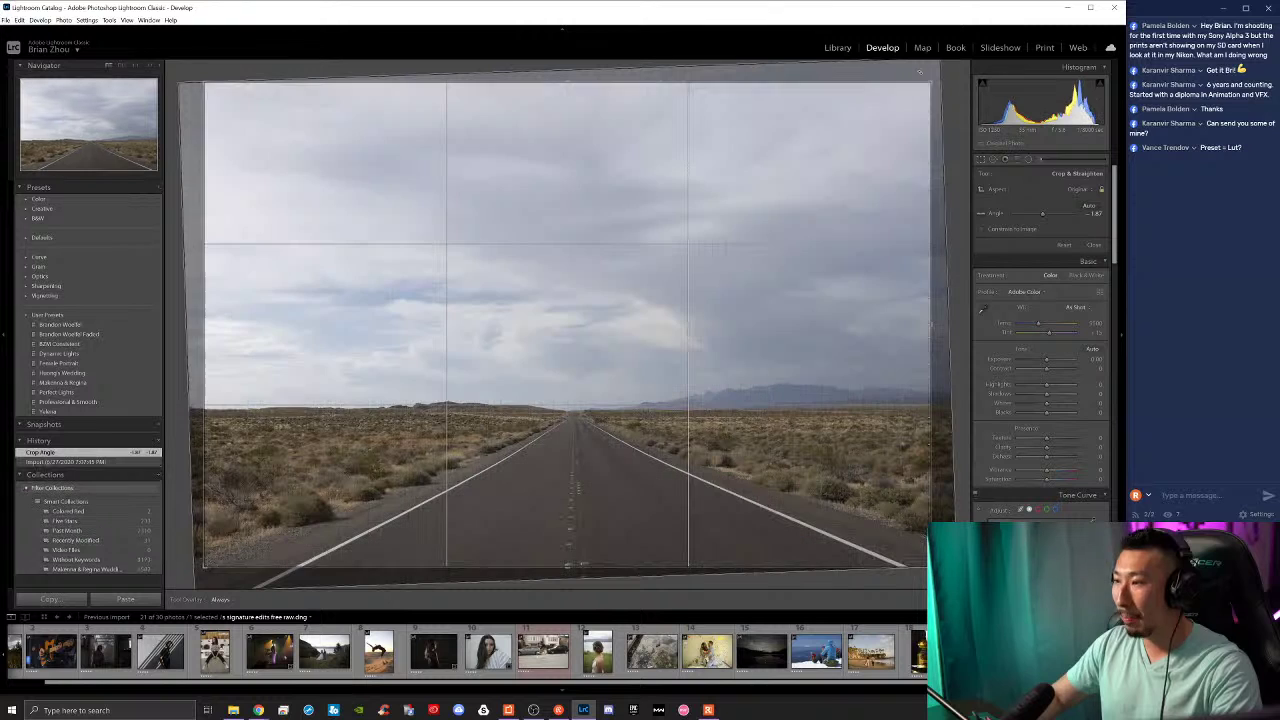
key(ctrl+z)
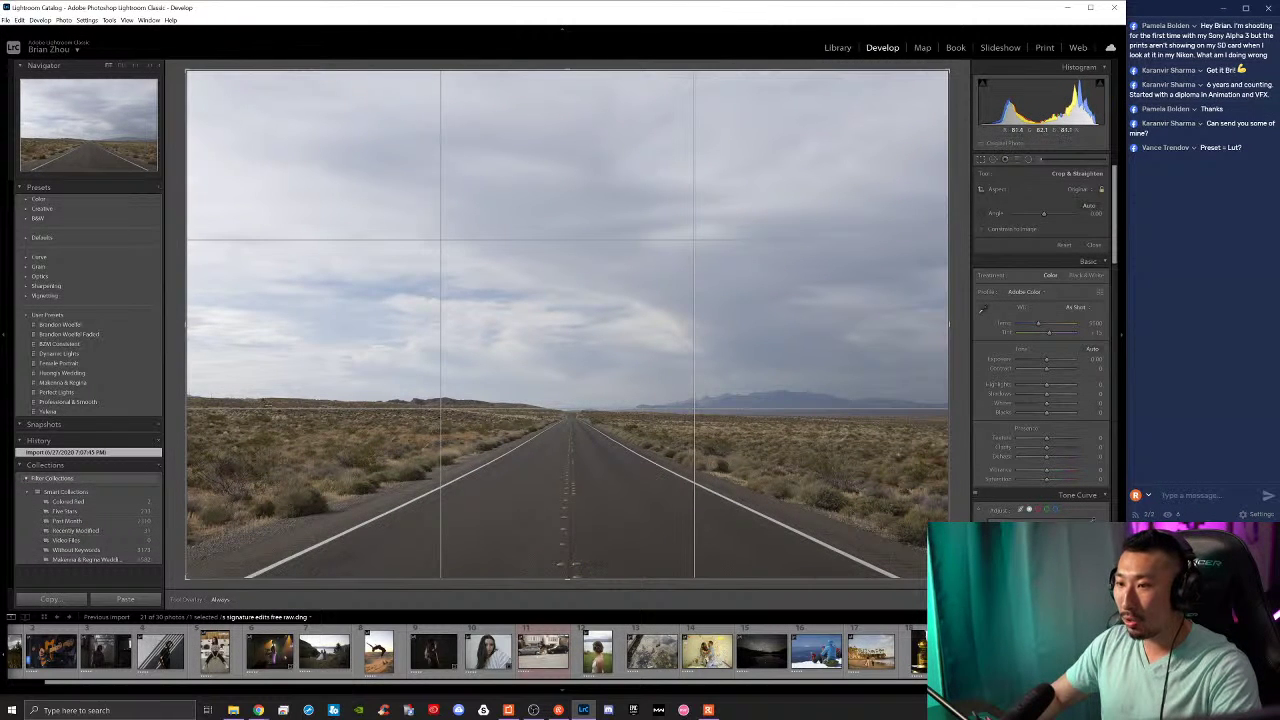
drag(264, 402, 930, 416)
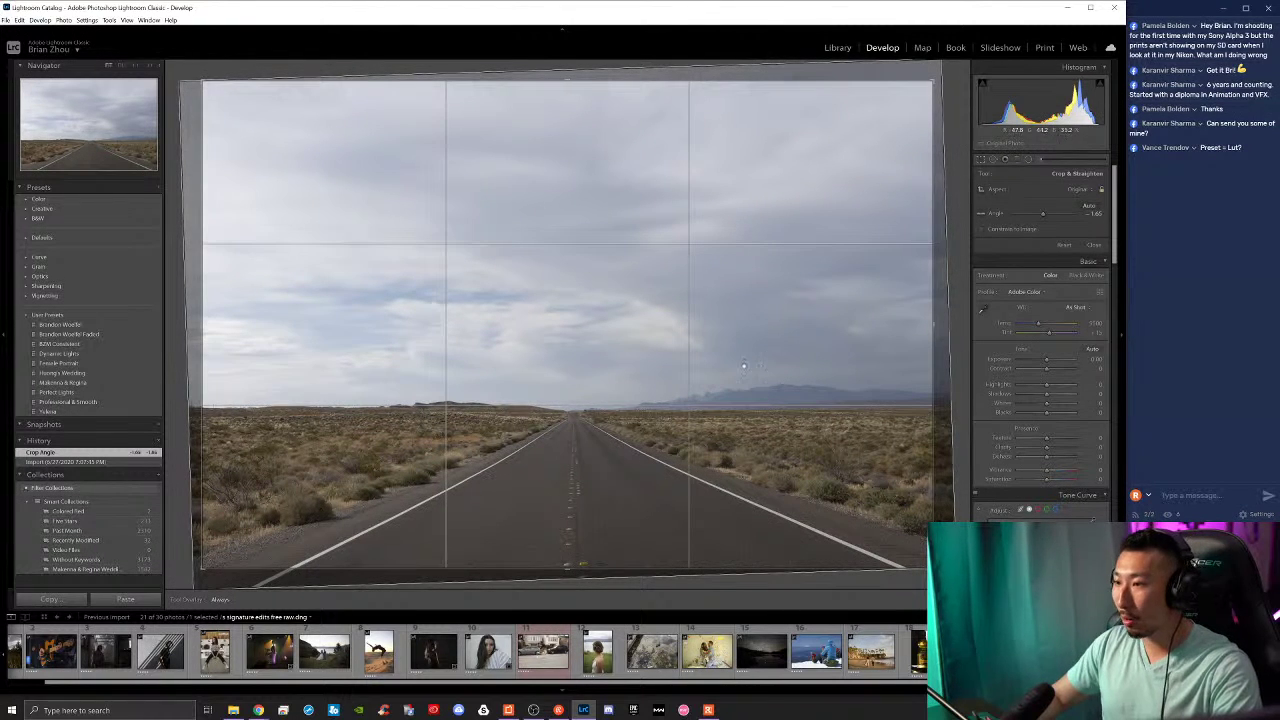
key(Return)
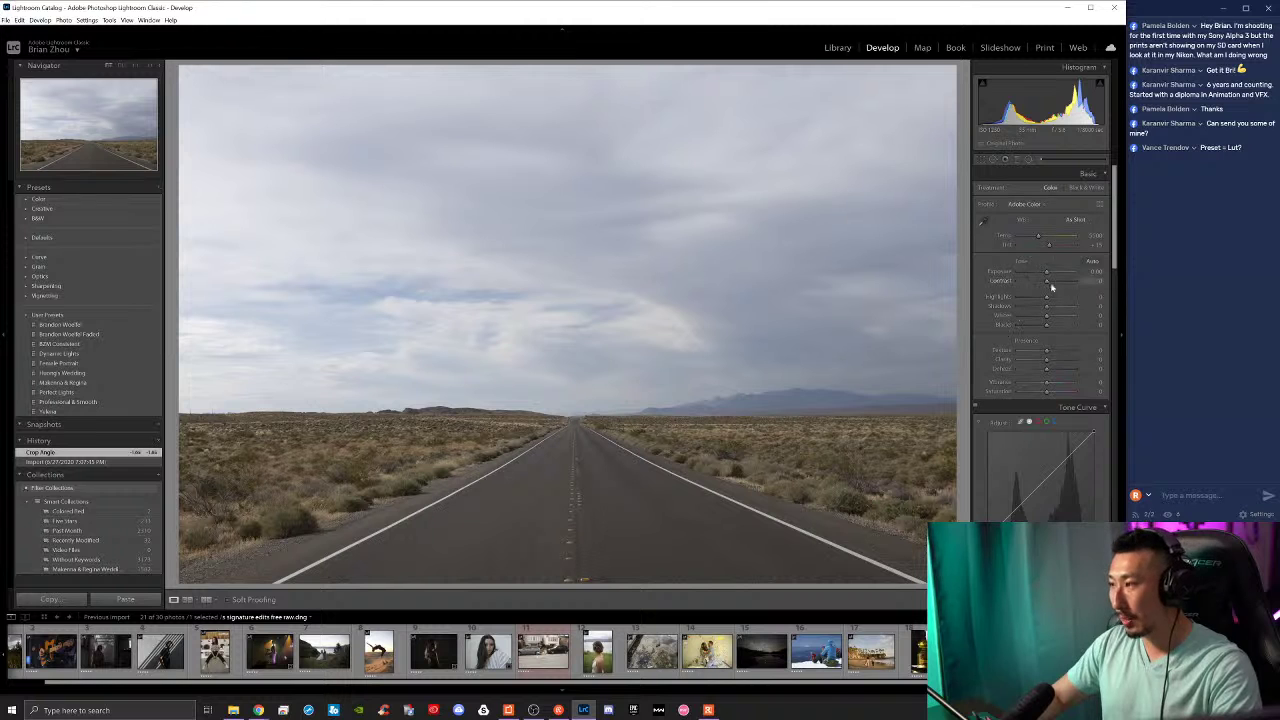
Step: Set Contrast to +46, Clarity to +37 and Texture to +38, comparing against the before view
drag(1048, 285, 1062, 287)
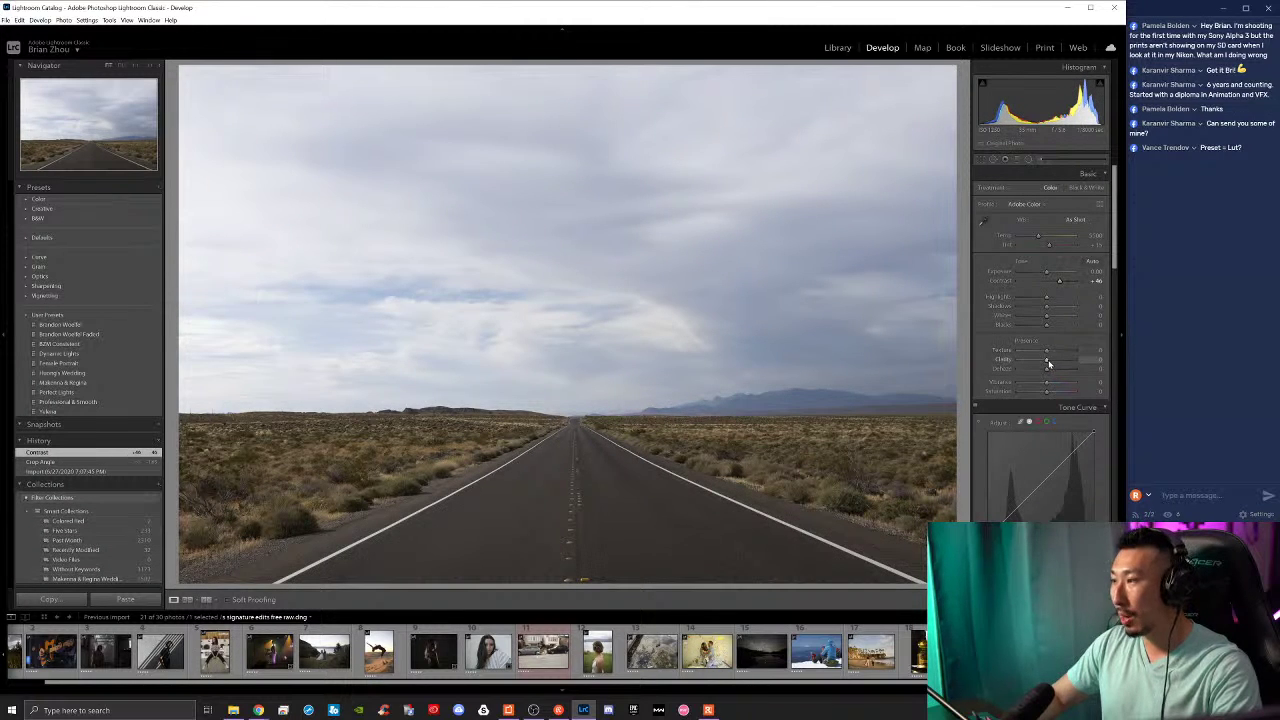
drag(1049, 361, 1054, 365)
key(backslash)
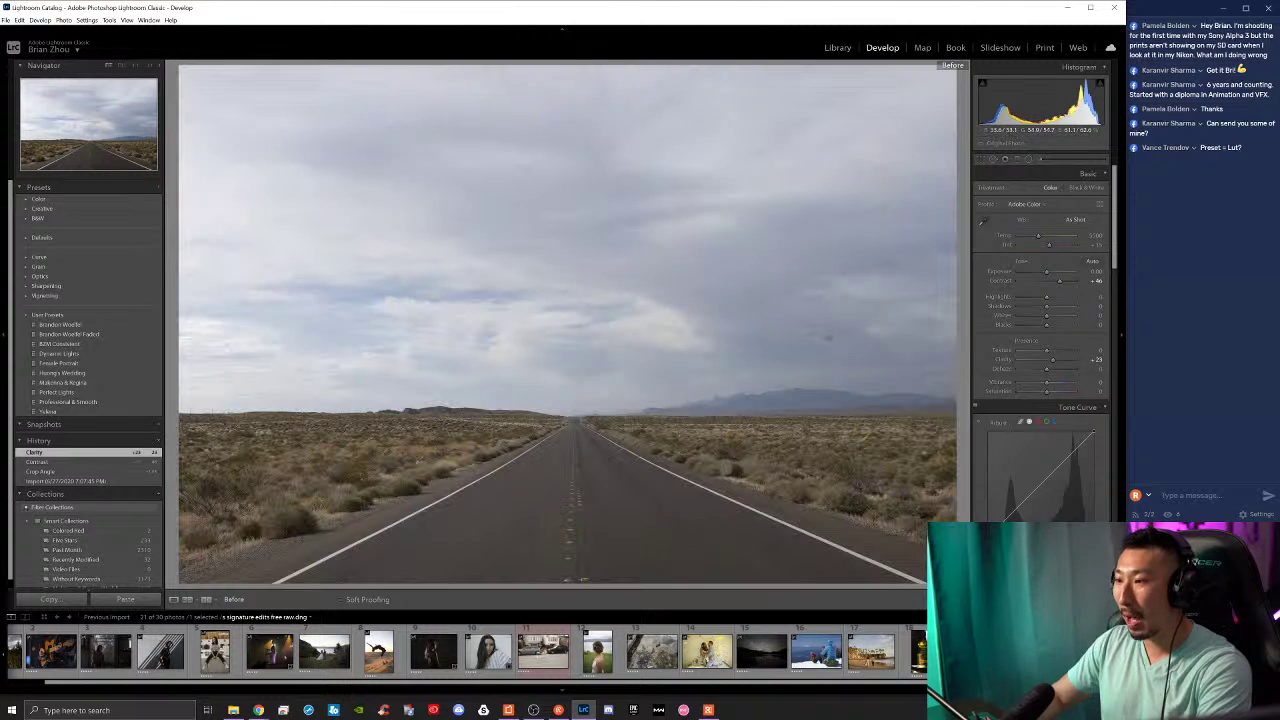
key(backslash)
key(backslash)
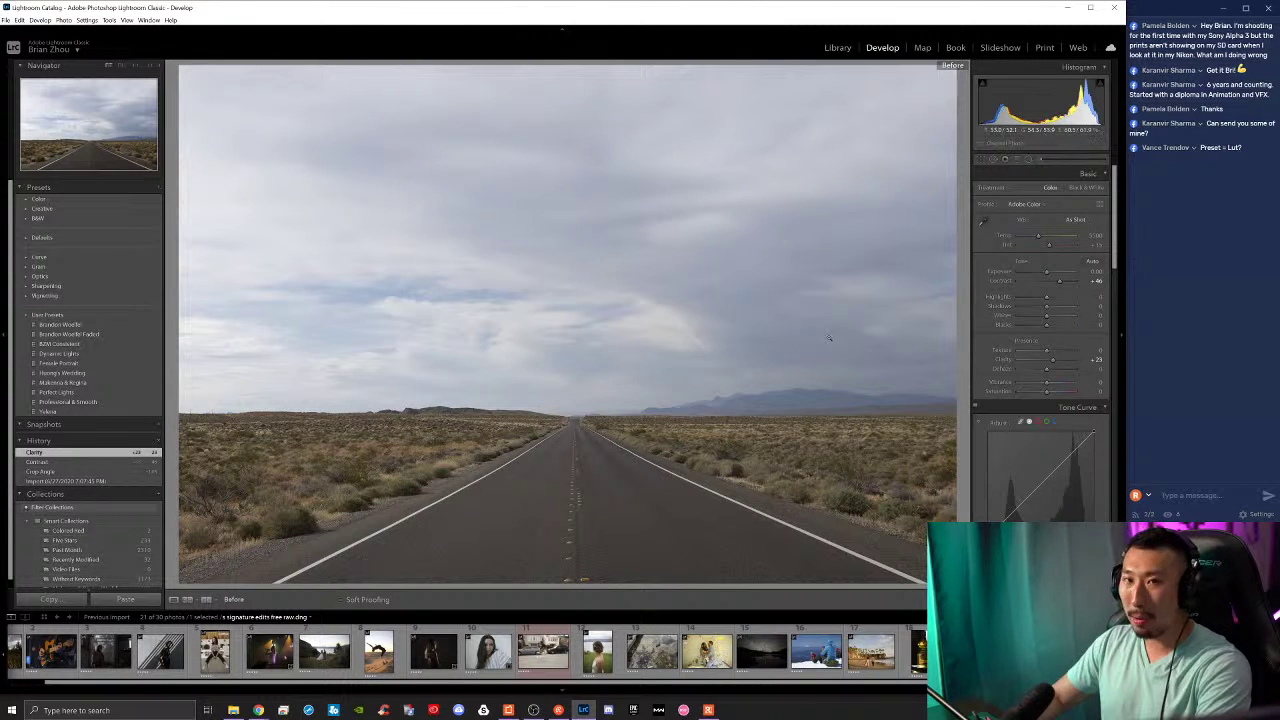
key(backslash)
key(backslash)
key(backslash)
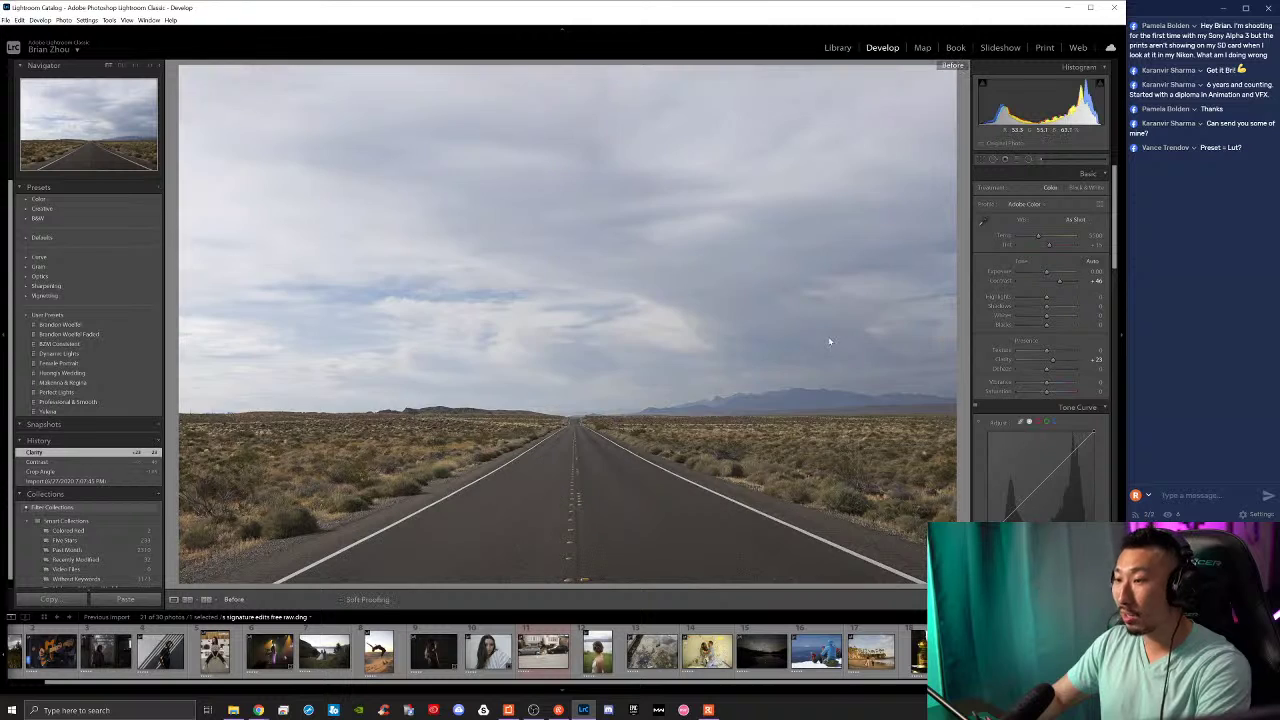
drag(1046, 351, 1086, 359)
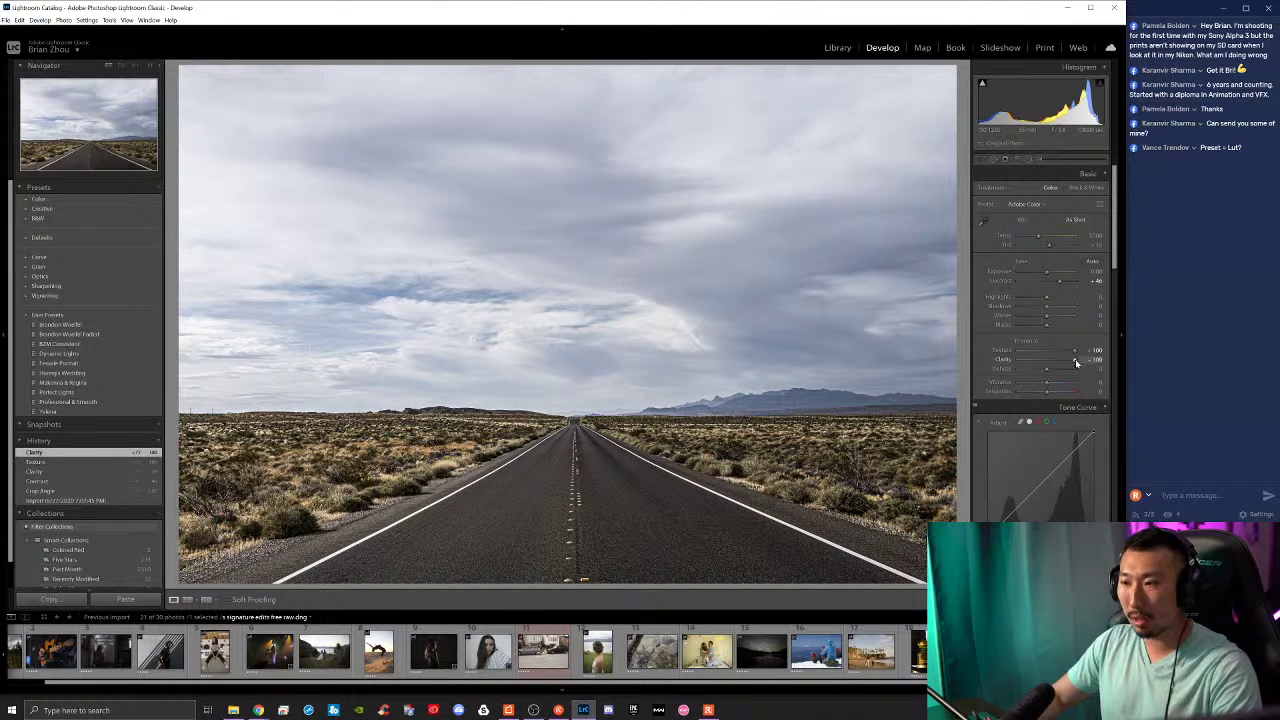
drag(1075, 361, 1058, 350)
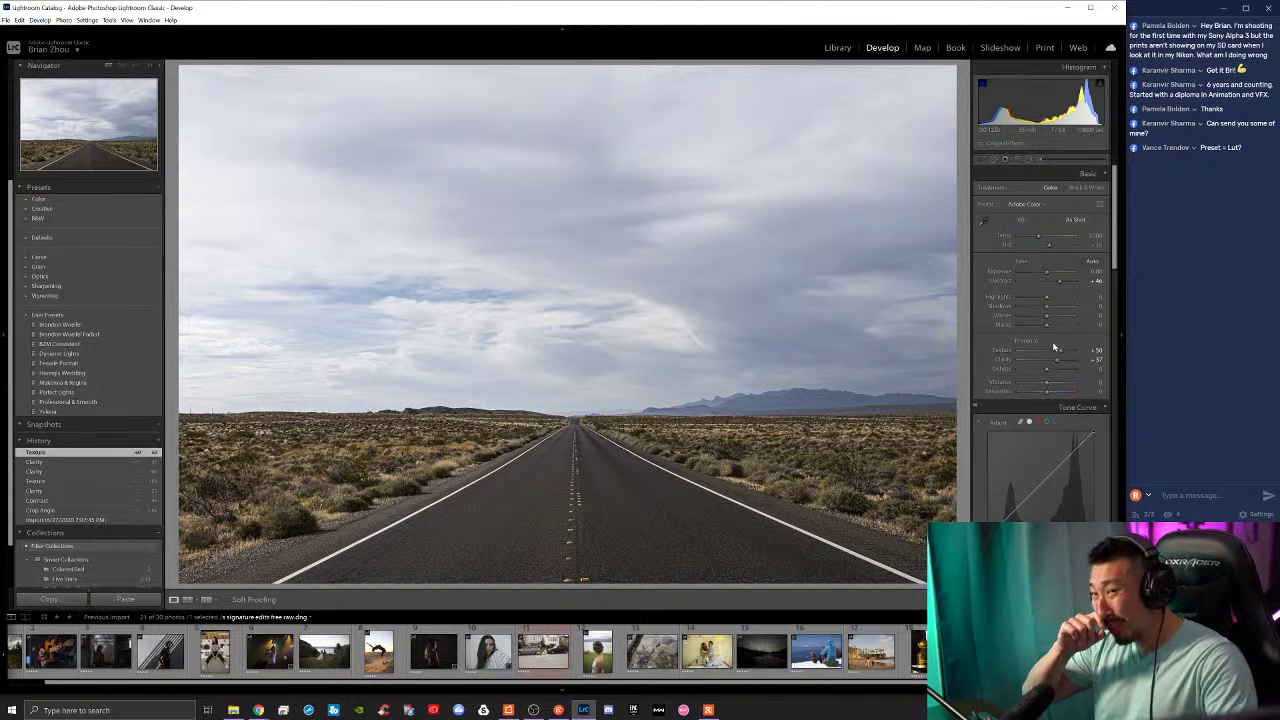
drag(1060, 351, 1062, 385)
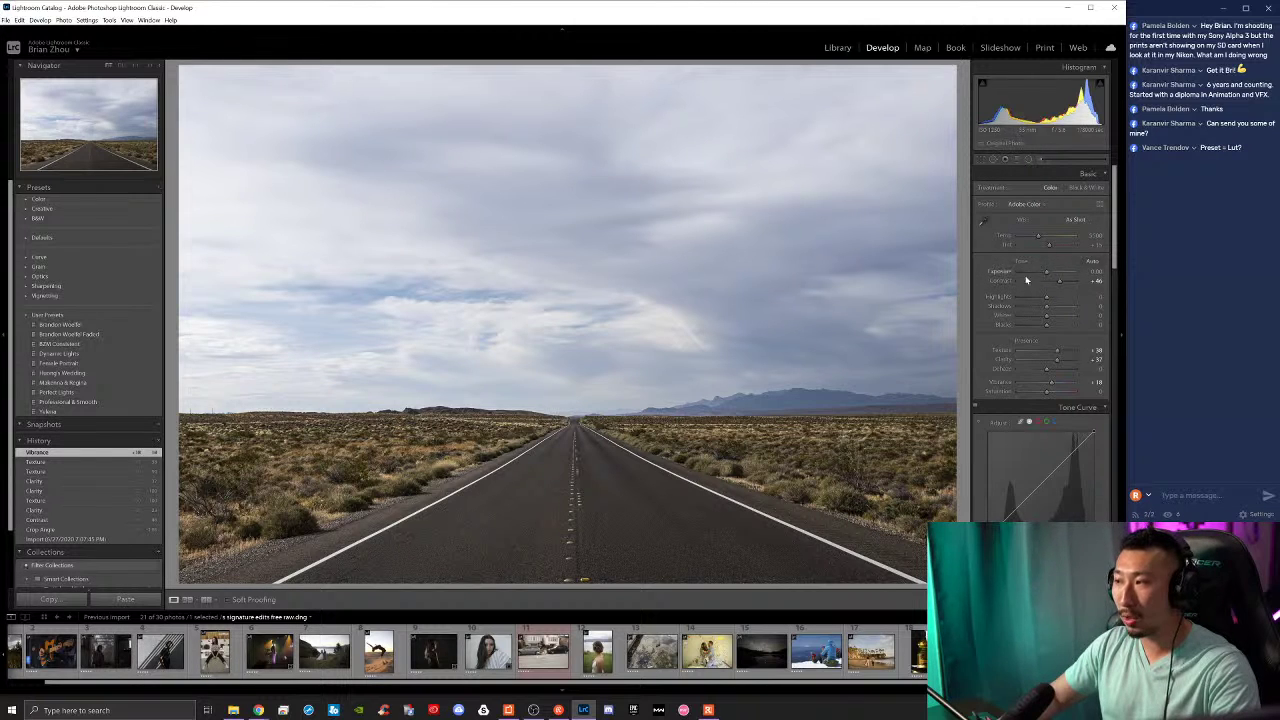
Step: Lower Exposure to -0.24 and settle Contrast at about +26
drag(1048, 274, 1003, 276)
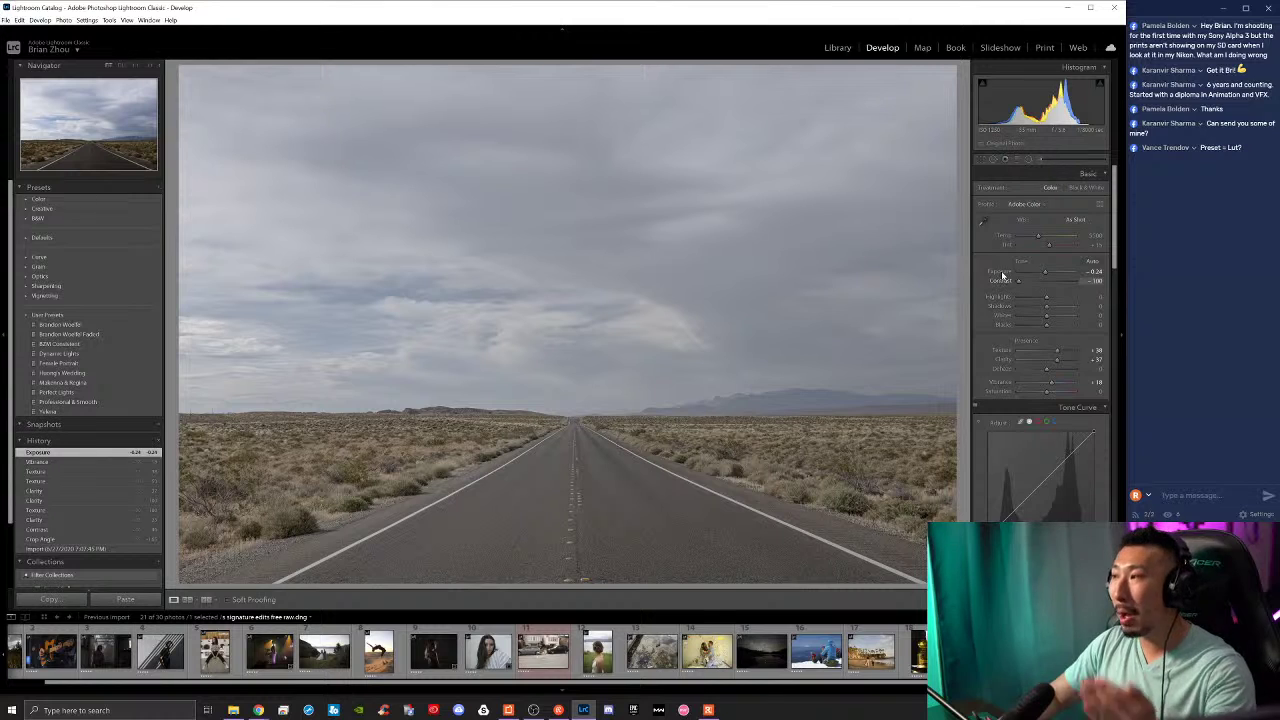
mouse_move(1004, 276)
mouse_down()
mouse_move(1078, 285)
mouse_move(1027, 287)
mouse_up()
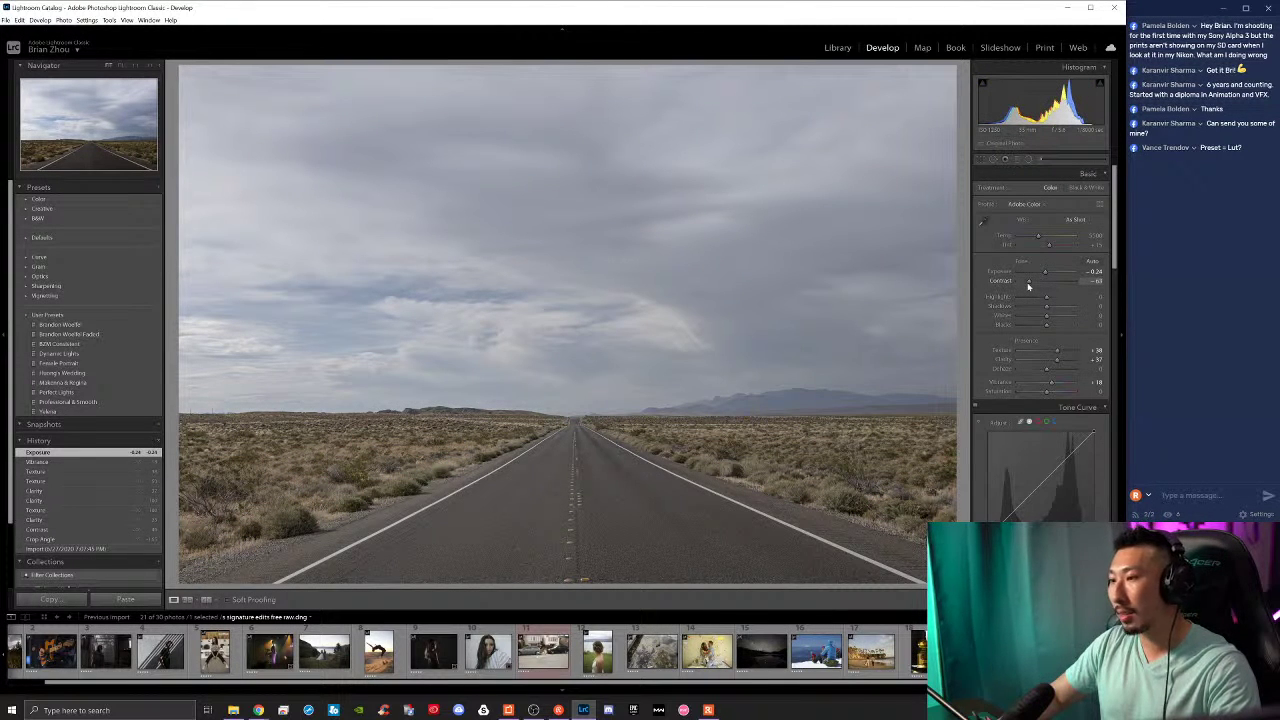
drag(1028, 287, 1034, 287)
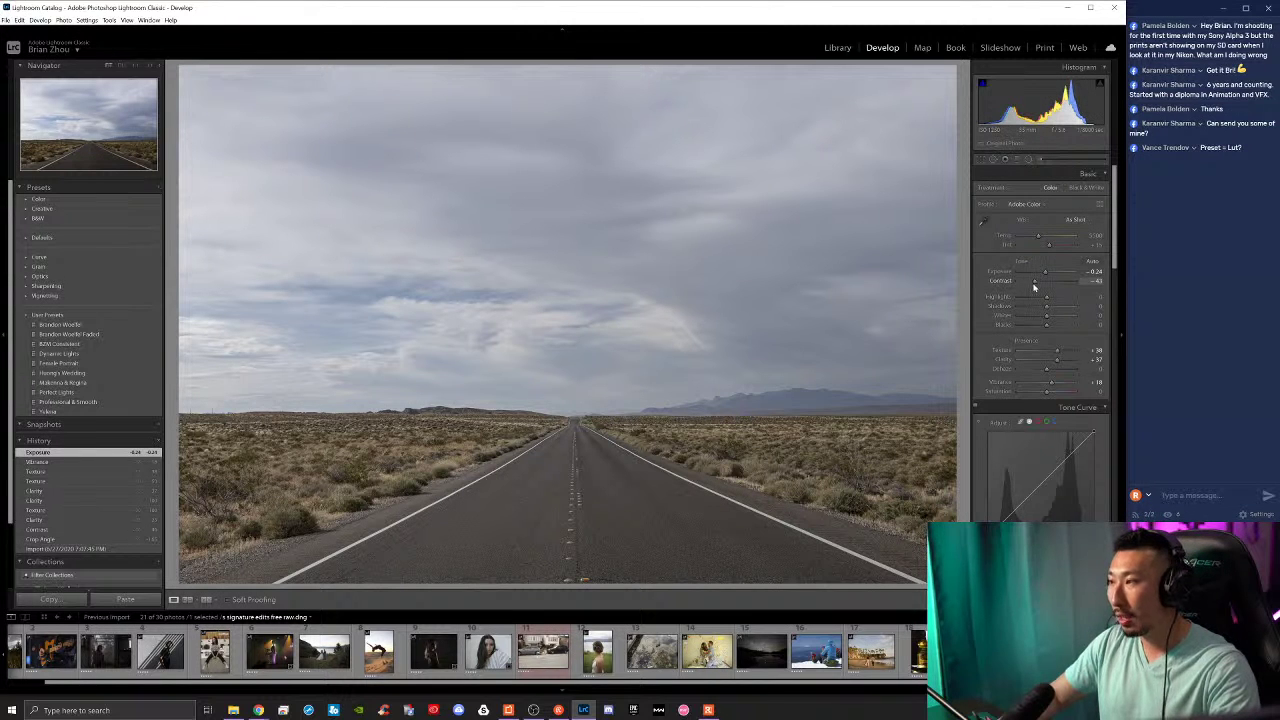
drag(1034, 288, 1051, 288)
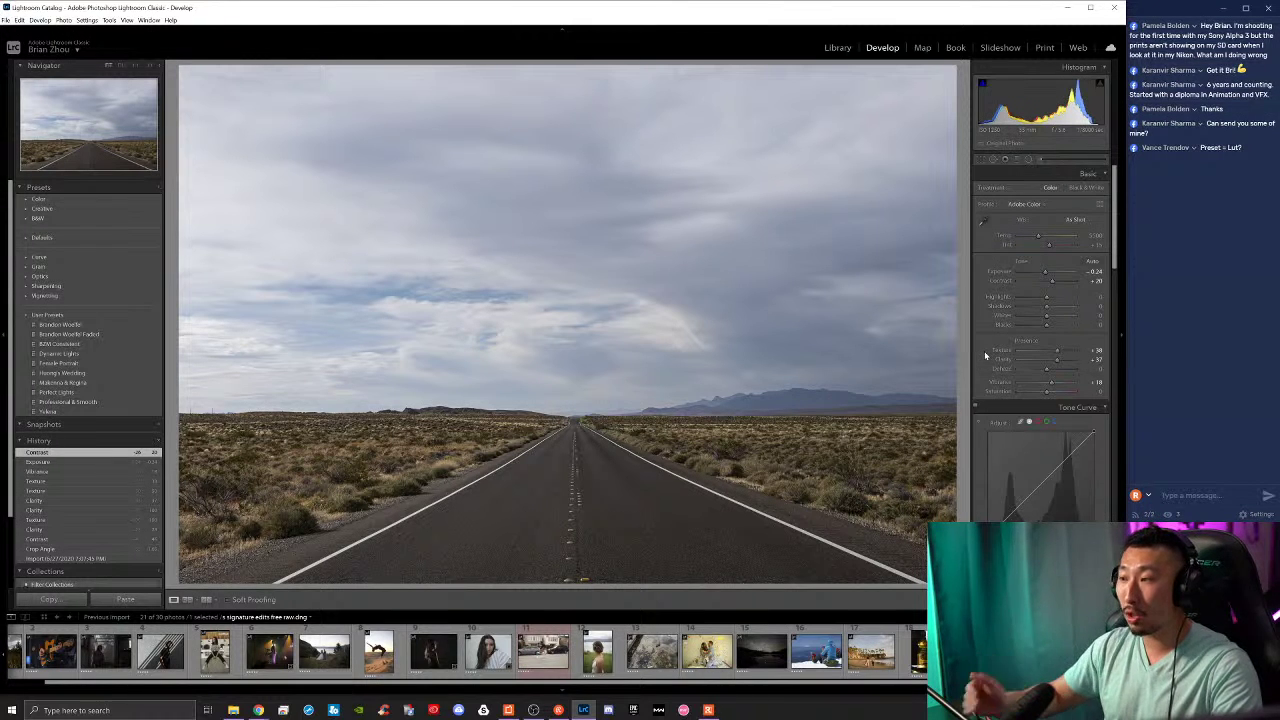
Step: Fine-tune and apply the crop rotation, then try lowering Highlights before resetting it to 0
click(981, 160)
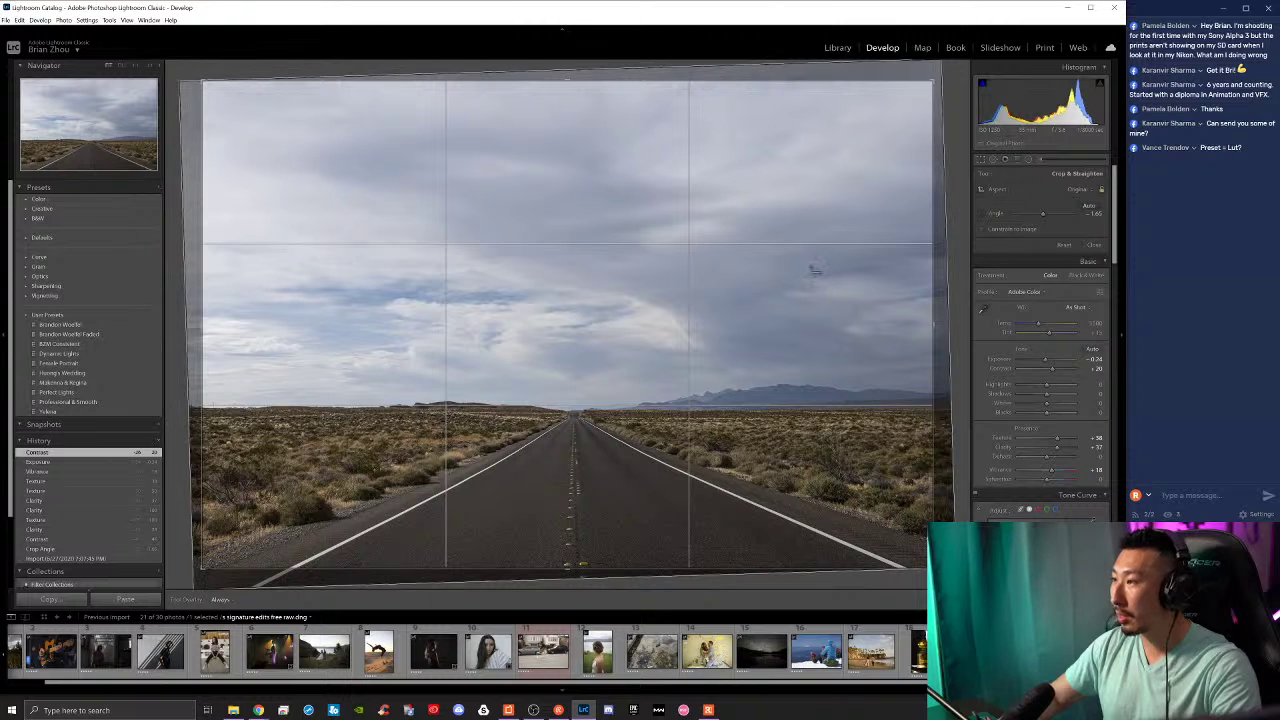
drag(955, 404, 957, 402)
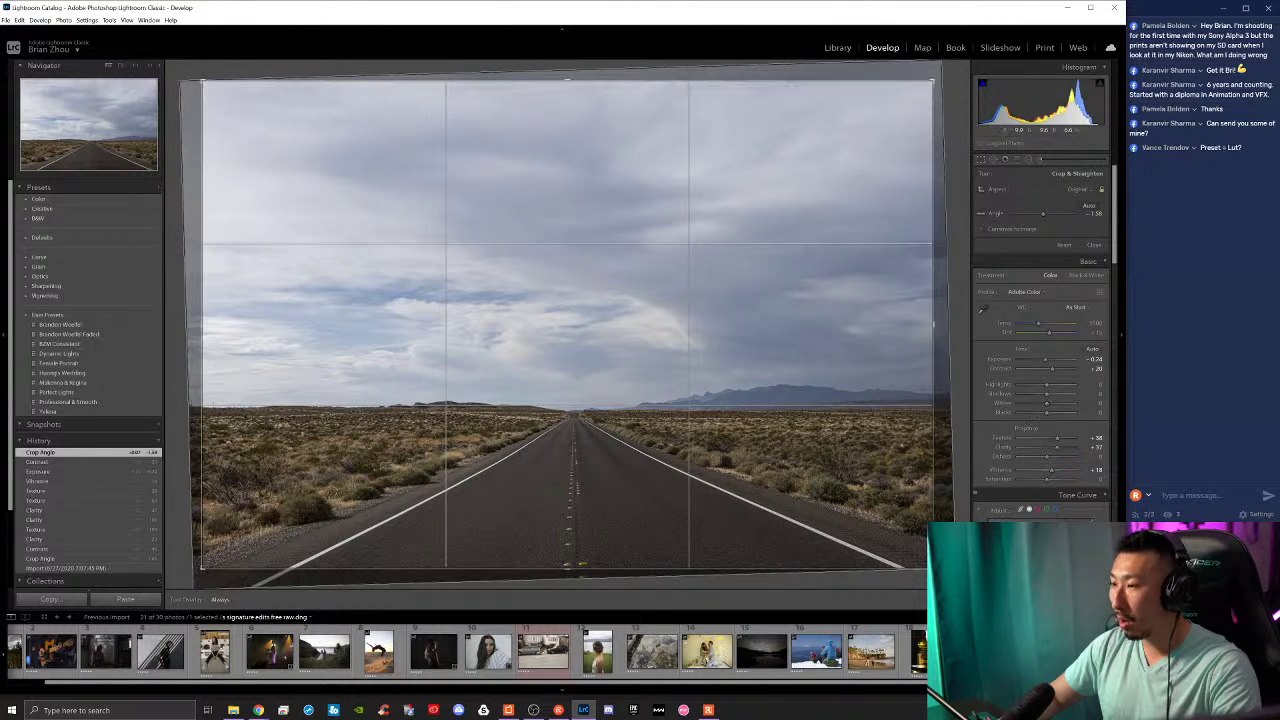
key(Return)
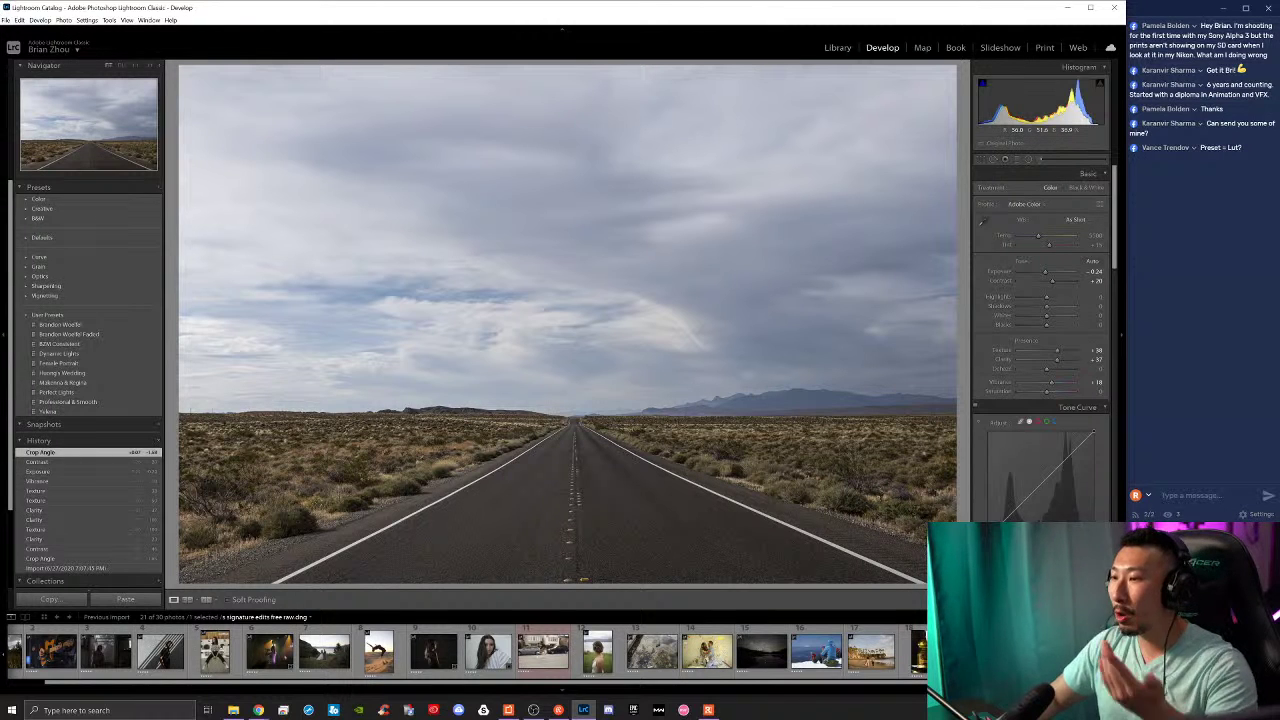
mouse_move(1040, 298)
mouse_down()
mouse_move(1020, 292)
mouse_move(1058, 320)
mouse_move(1002, 322)
mouse_move(1082, 326)
mouse_move(1007, 306)
mouse_move(1093, 315)
mouse_move(978, 314)
mouse_move(1047, 326)
mouse_move(1047, 278)
mouse_up()
double_click(1020, 292)
Step: Reset Exposure to 0, then test lower Texture and Clarity and return both to 0
double_click(1047, 273)
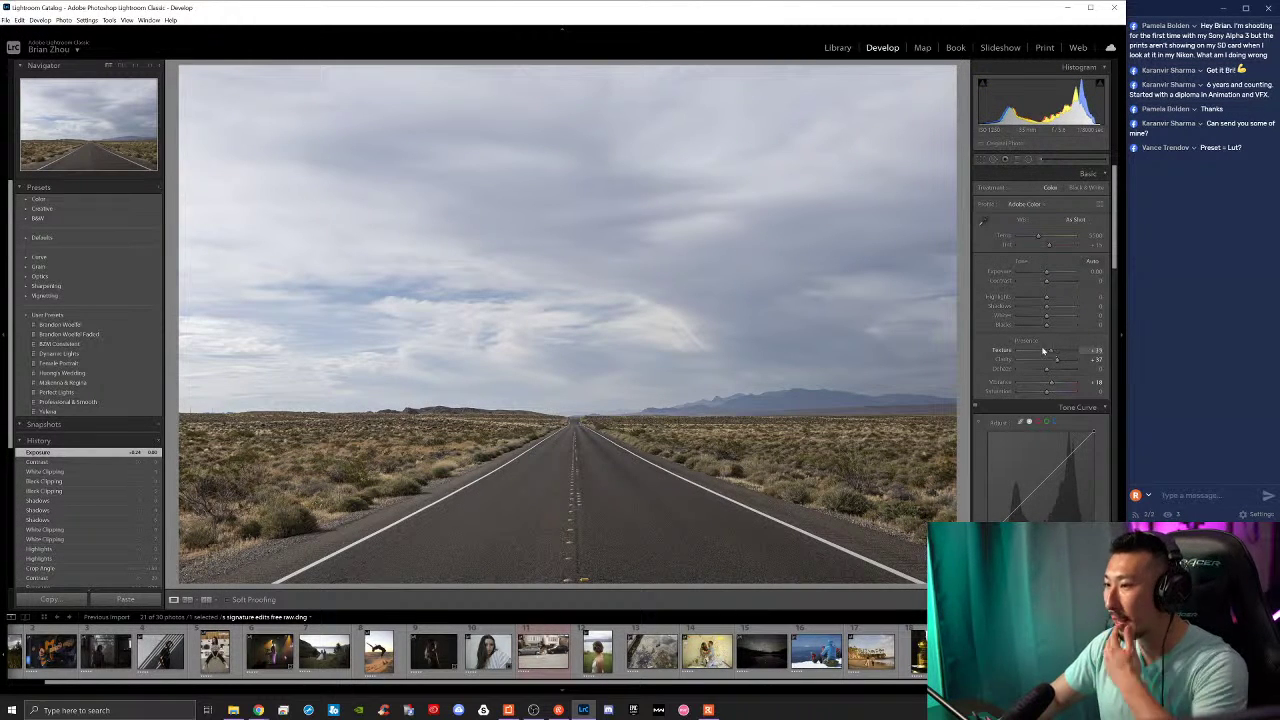
drag(1040, 353, 1003, 350)
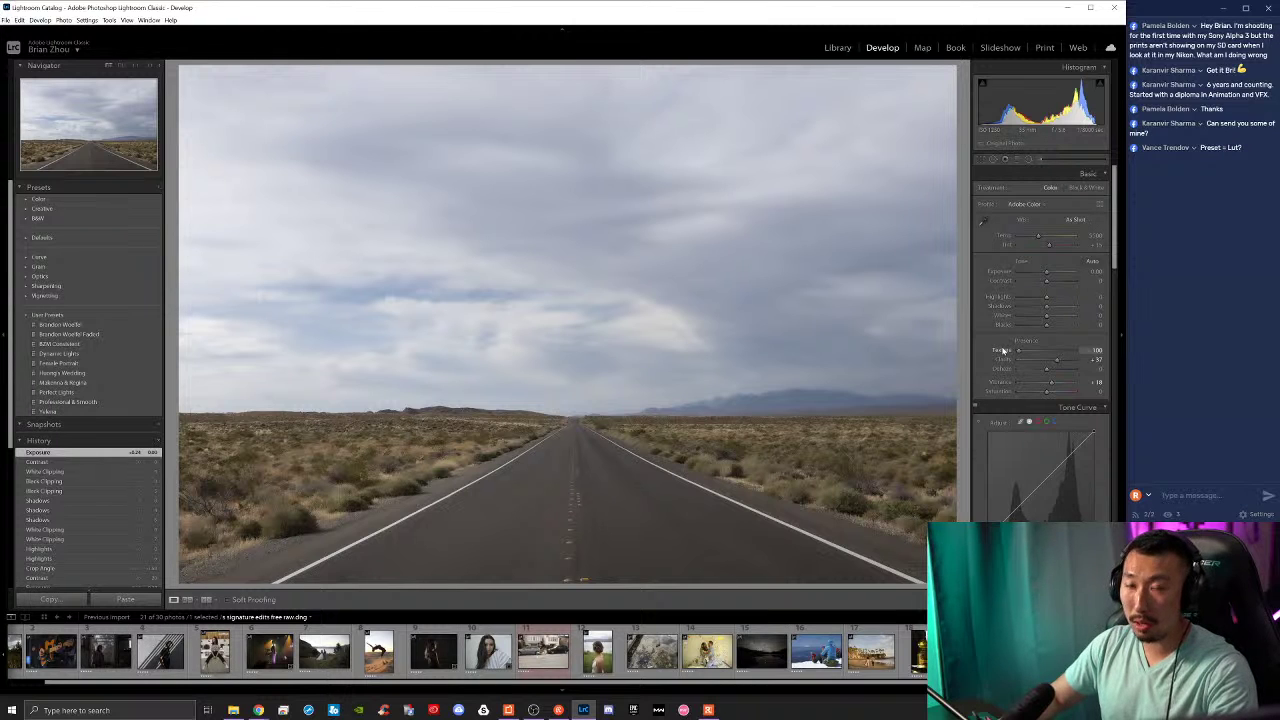
double_click(1060, 354)
mouse_move(1062, 360)
mouse_down()
mouse_move(993, 361)
mouse_move(1085, 362)
mouse_move(1021, 367)
mouse_move(1077, 373)
mouse_move(1051, 371)
mouse_move(1066, 355)
mouse_move(1048, 353)
mouse_up()
double_click(1047, 361)
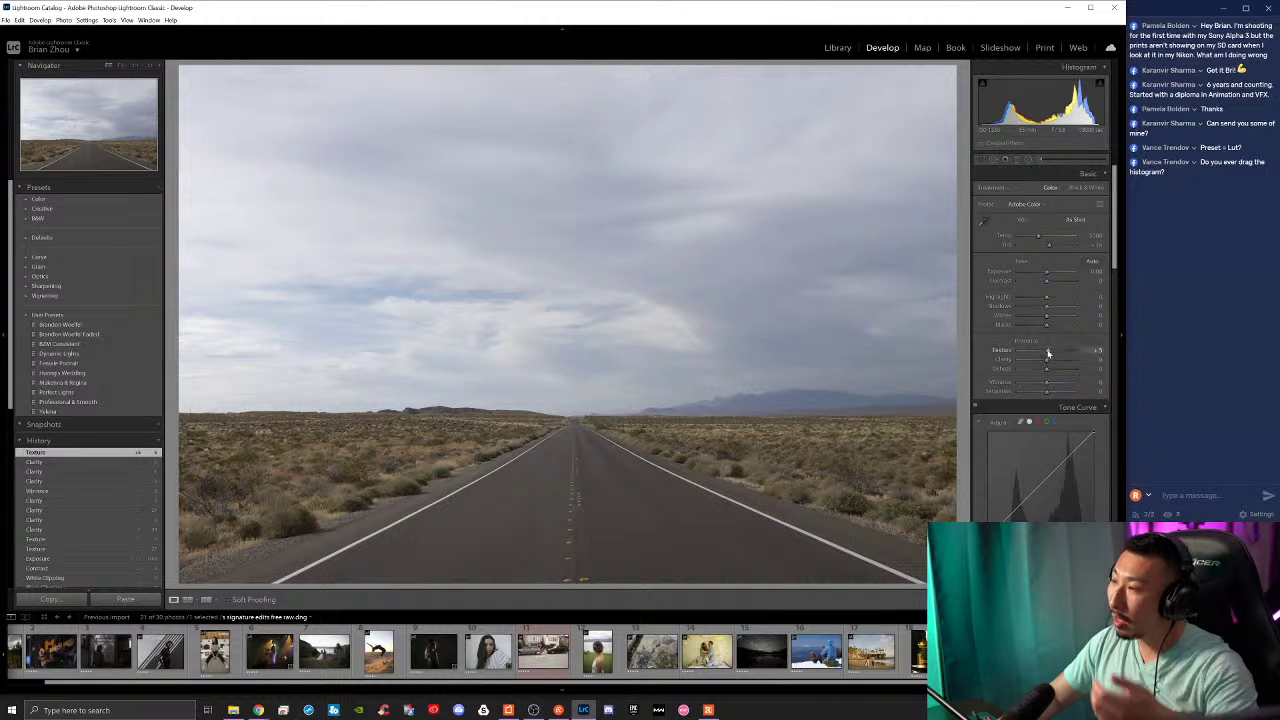
double_click(1048, 353)
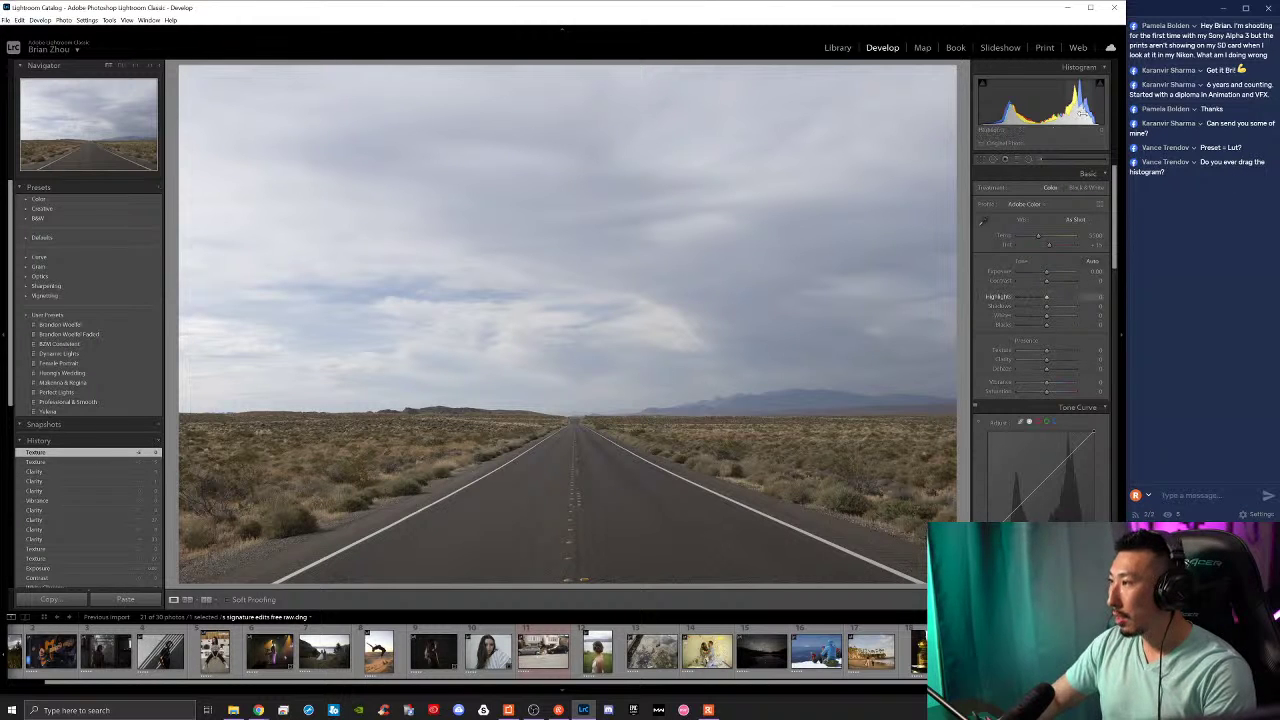
Step: Try darker and brighter Highlights and a full Dehaze boost, resetting each back to 0
drag(1024, 112, 1046, 112)
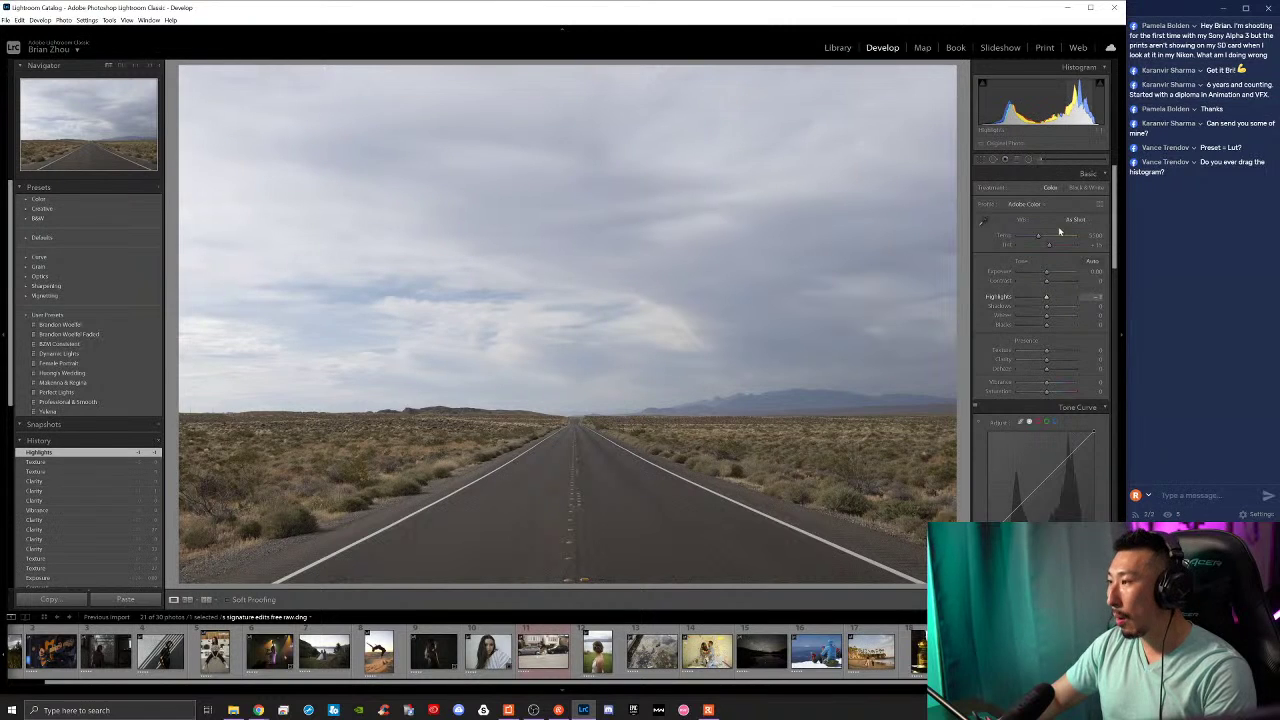
click(1047, 300)
click(1048, 300)
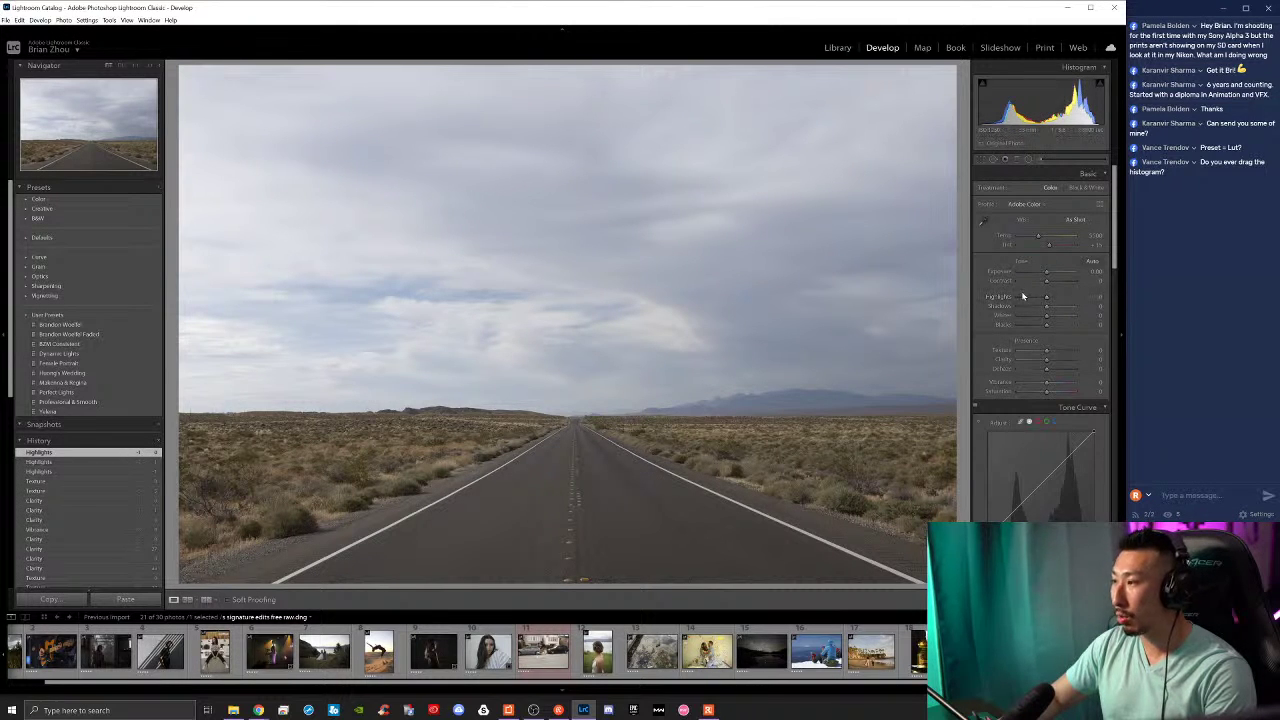
drag(1046, 298, 1048, 299)
double_click(1047, 299)
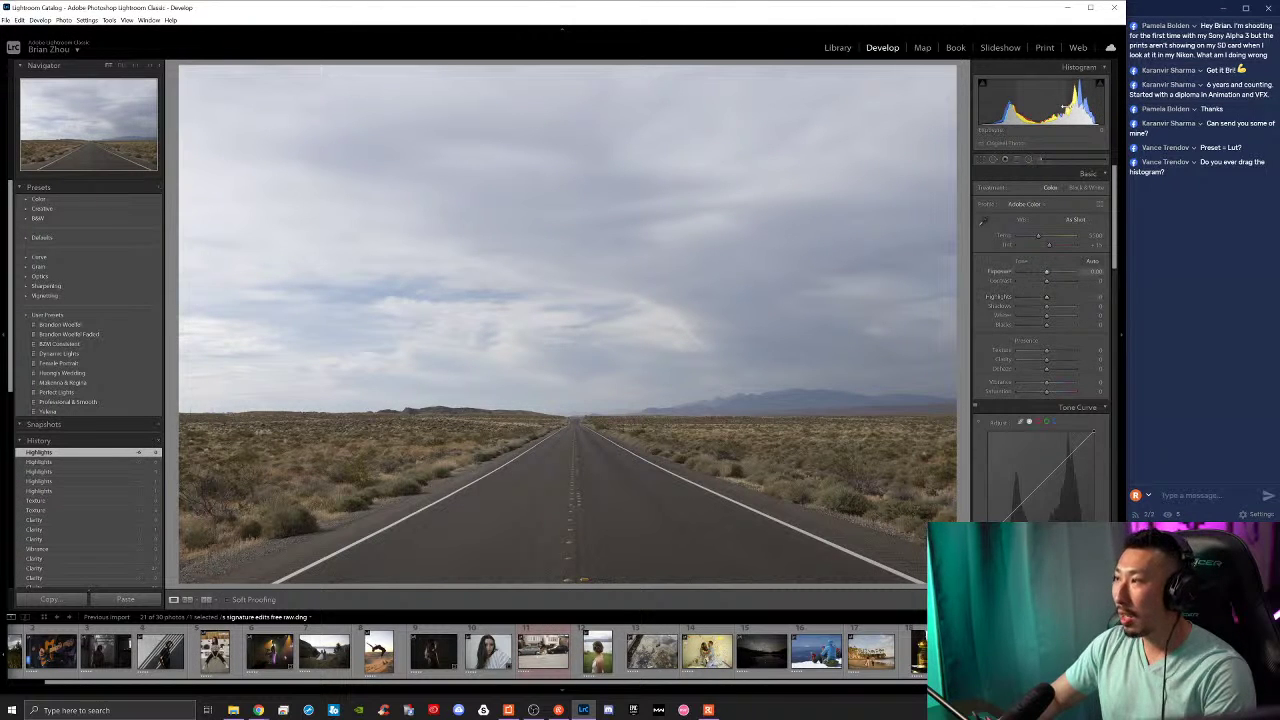
drag(1070, 101, 1062, 102)
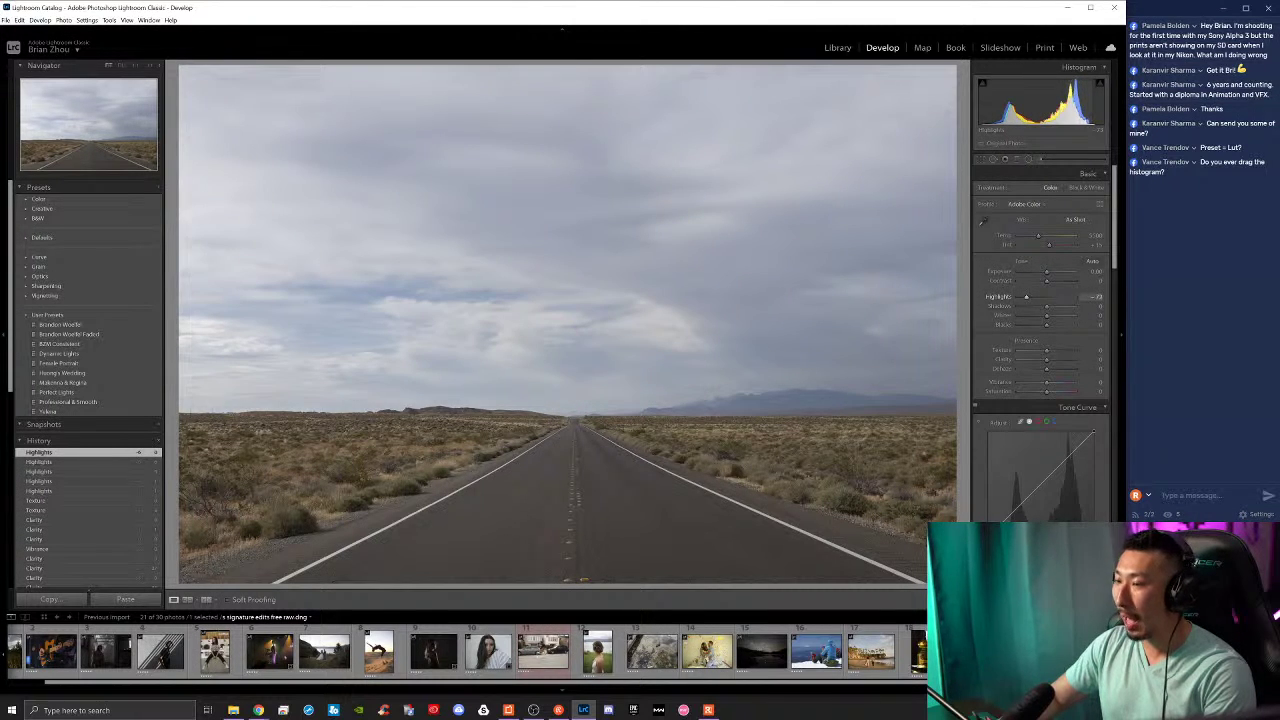
double_click(1056, 97)
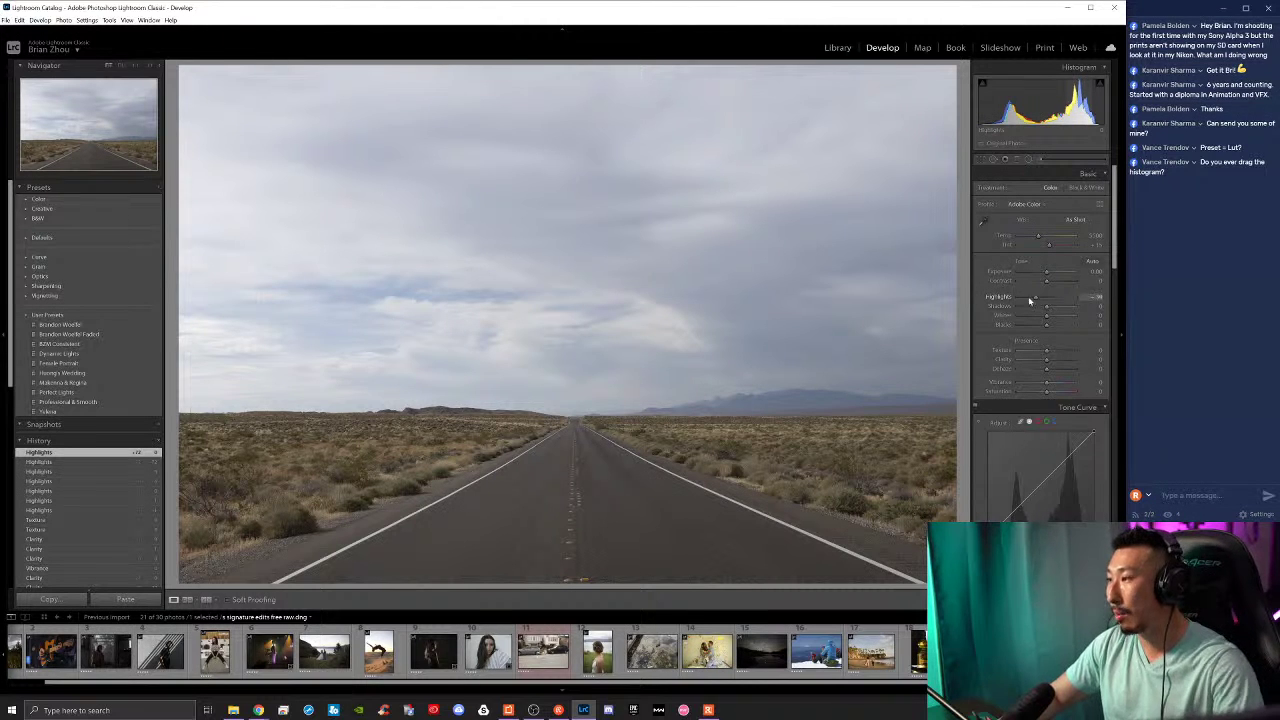
drag(1030, 300, 1035, 297)
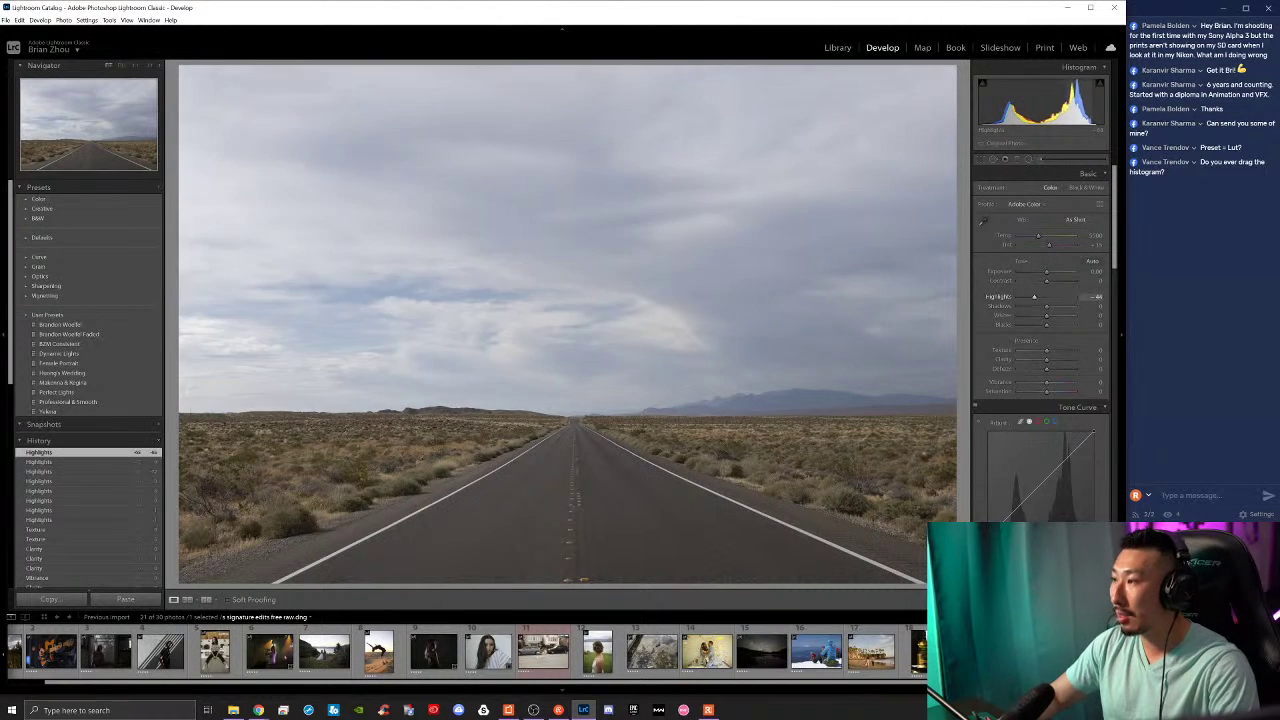
double_click(1036, 300)
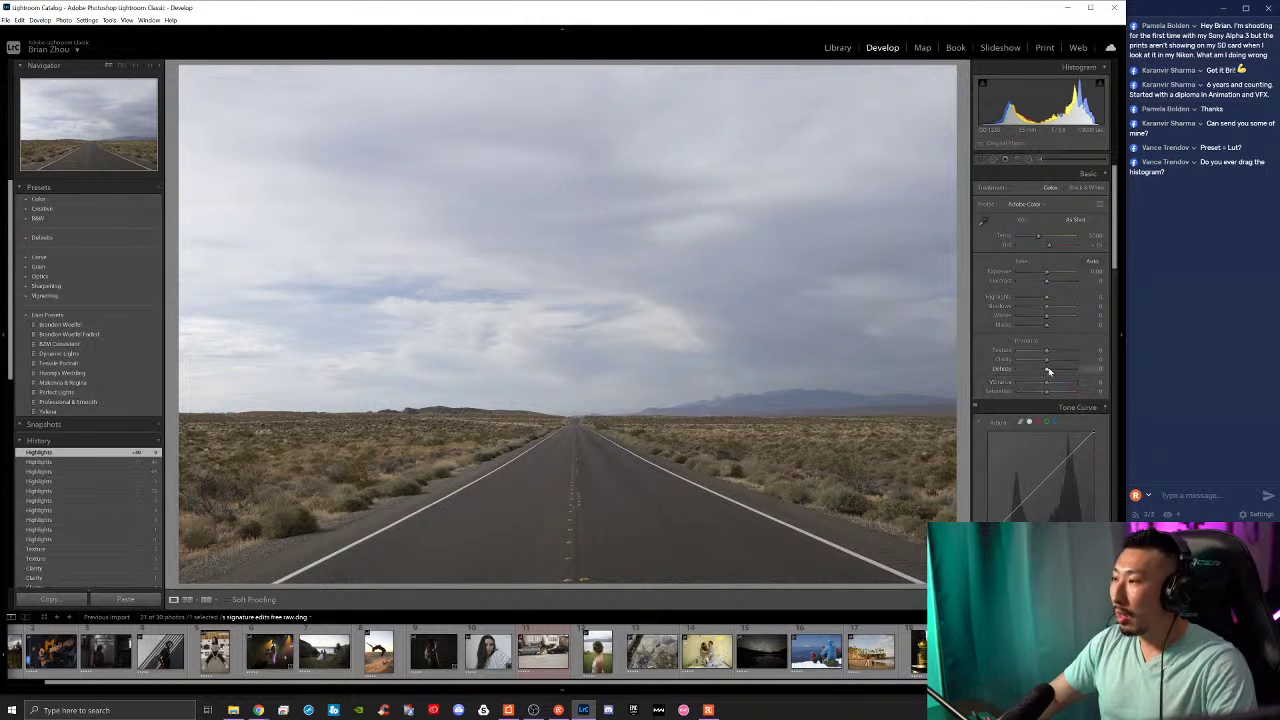
mouse_move(1048, 371)
mouse_down()
mouse_move(1077, 371)
mouse_move(1020, 372)
mouse_move(1044, 372)
mouse_up()
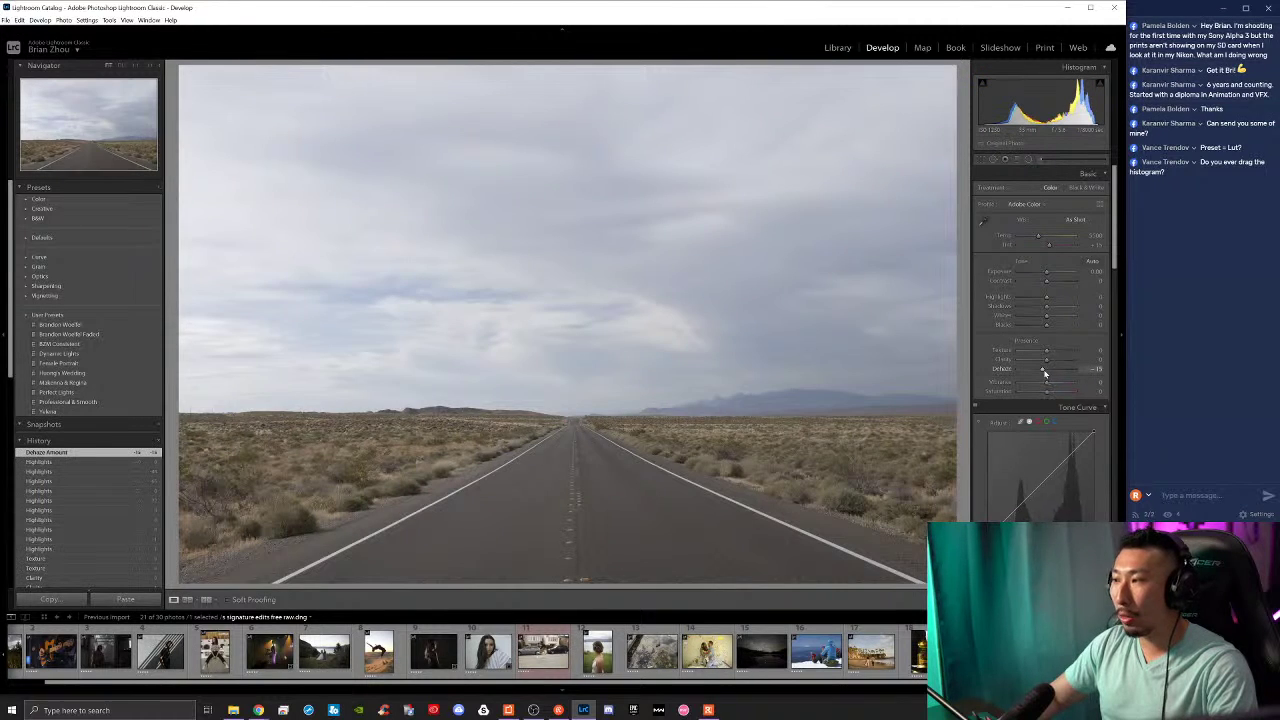
double_click(1044, 373)
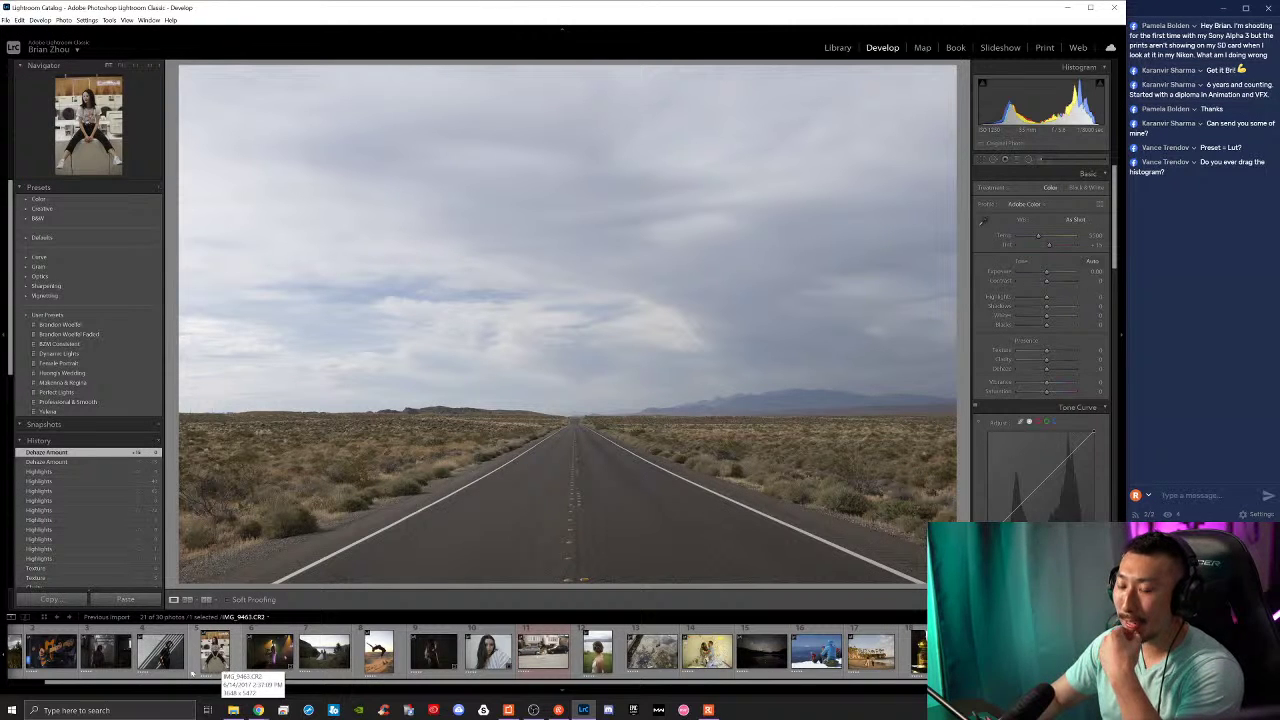
scroll(193, 660, left, 2)
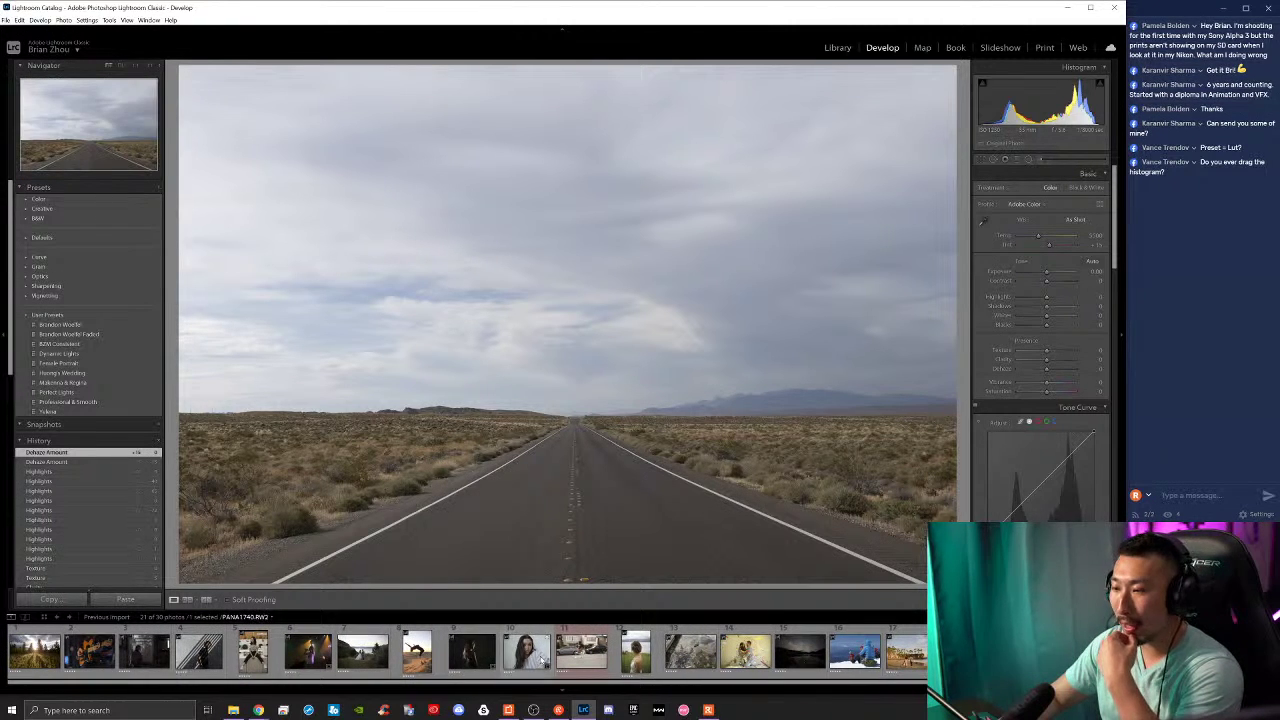
scroll(718, 652, right, 1)
click(922, 652)
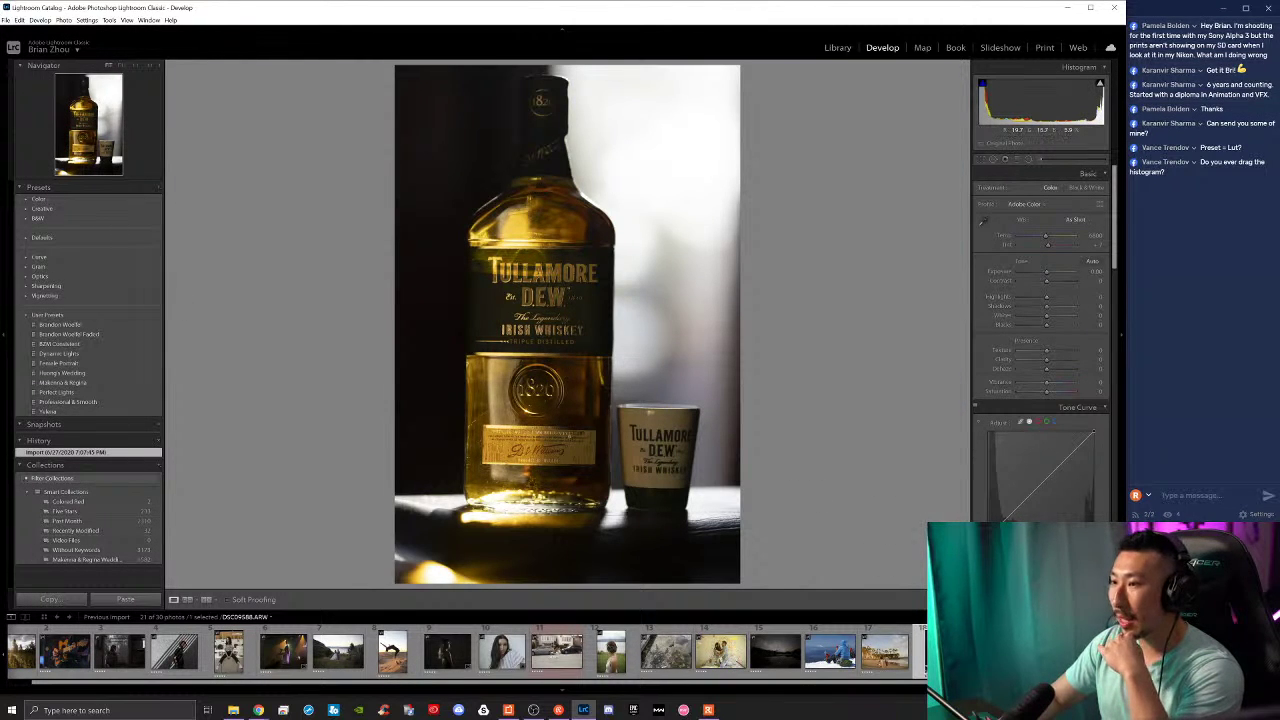
scroll(880, 652, right, 1)
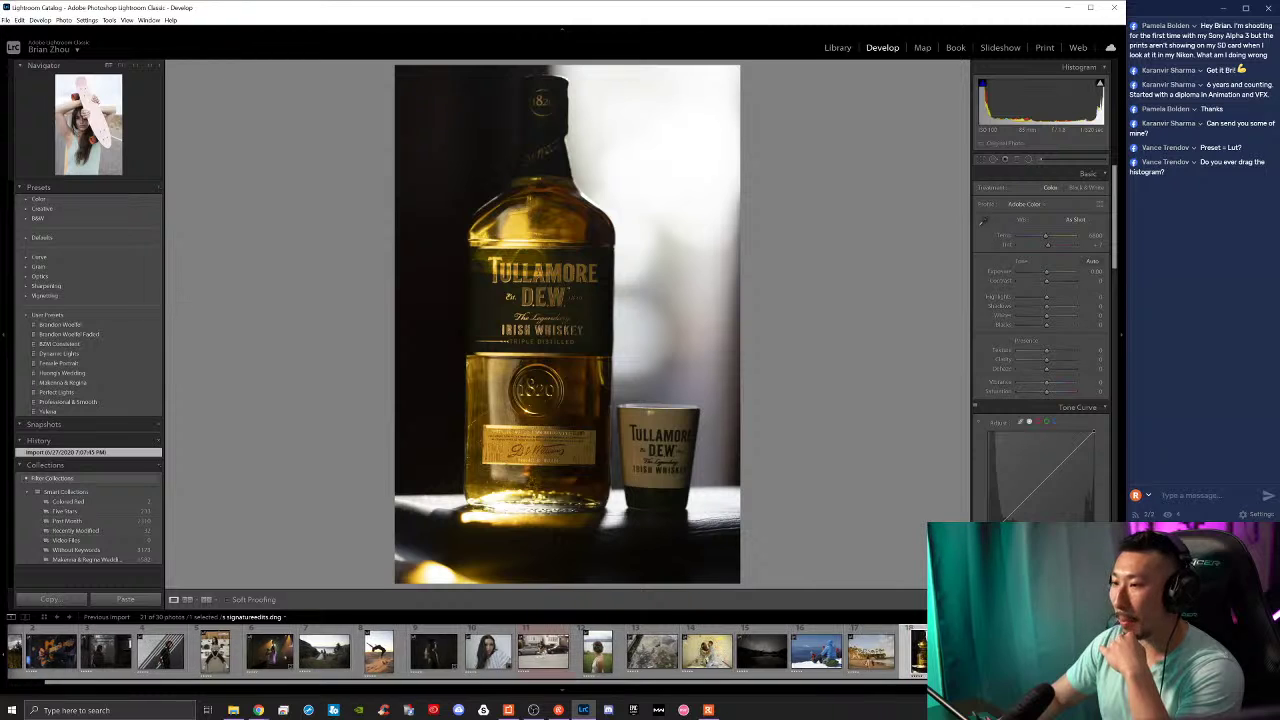
drag(1047, 272, 1058, 273)
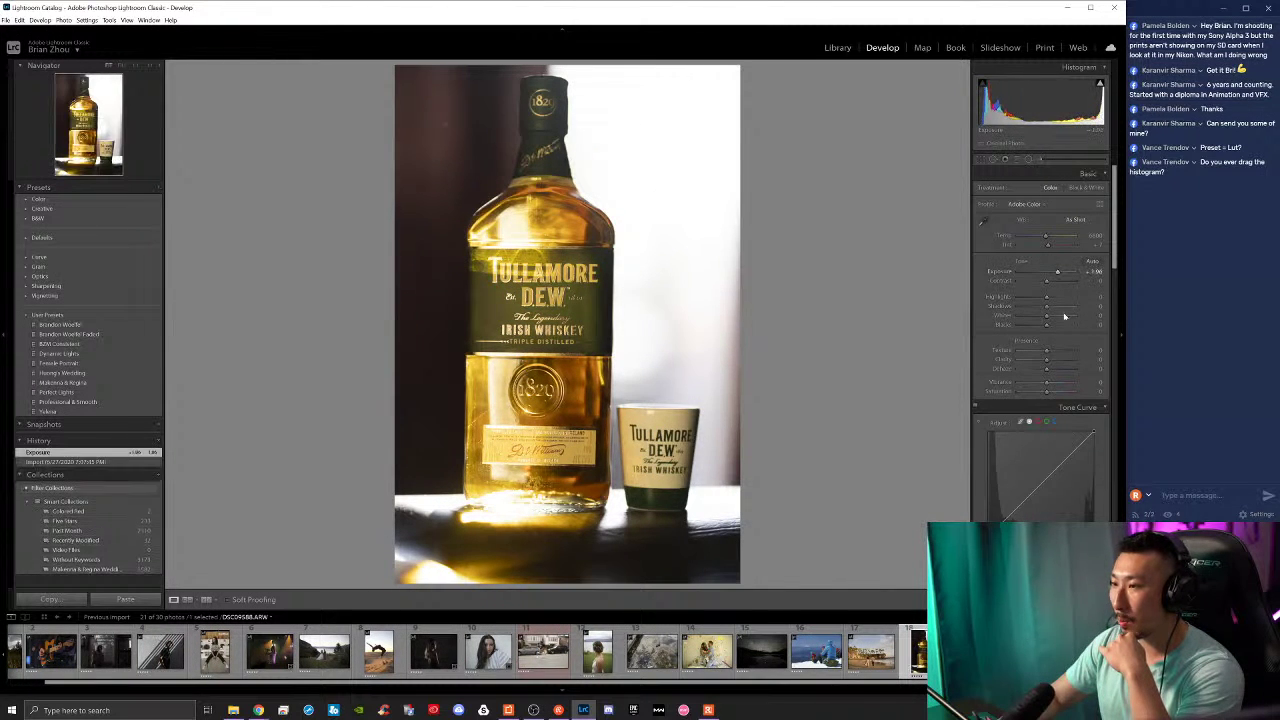
mouse_move(1049, 370)
mouse_down()
mouse_move(1066, 371)
mouse_move(1046, 370)
mouse_up()
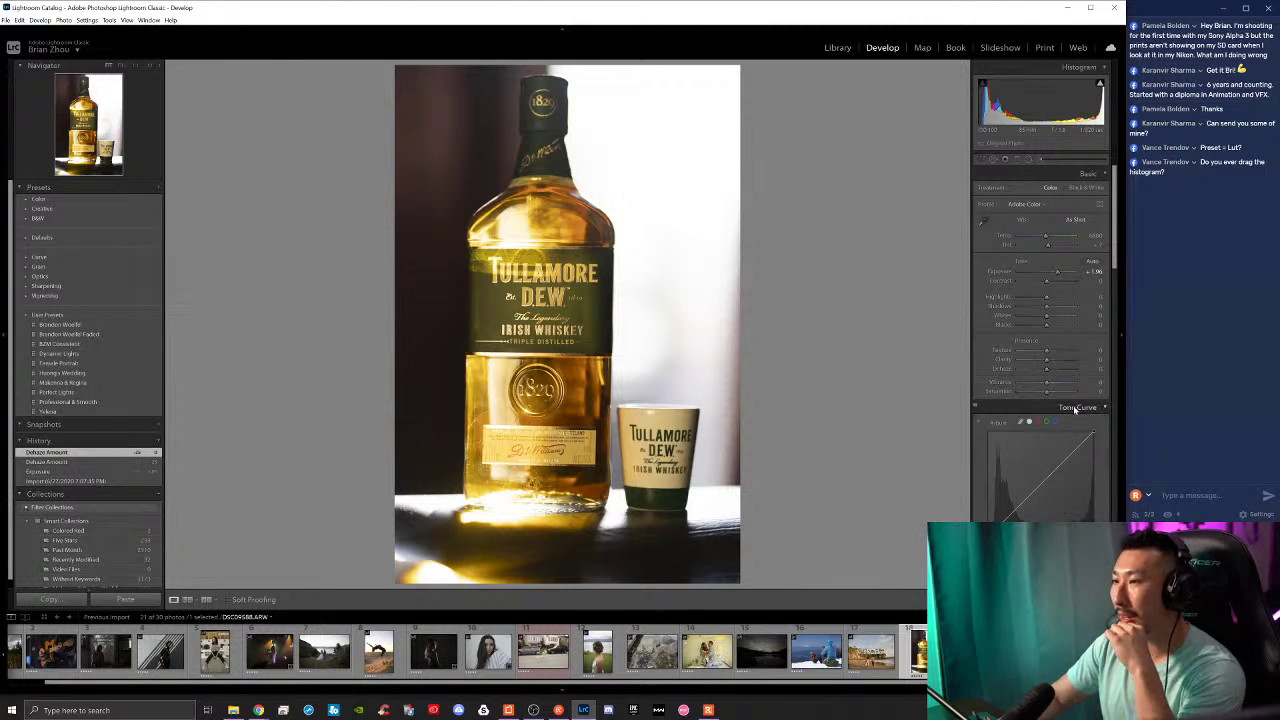
double_click(1044, 272)
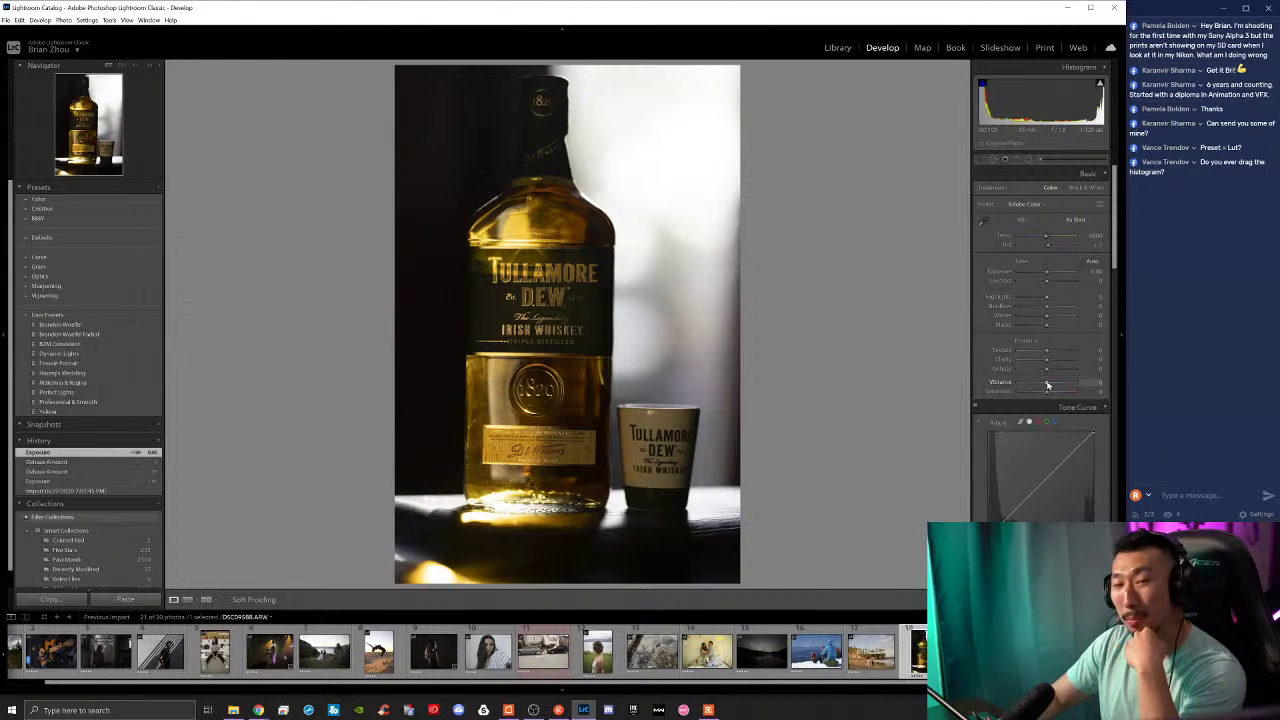
key(Right)
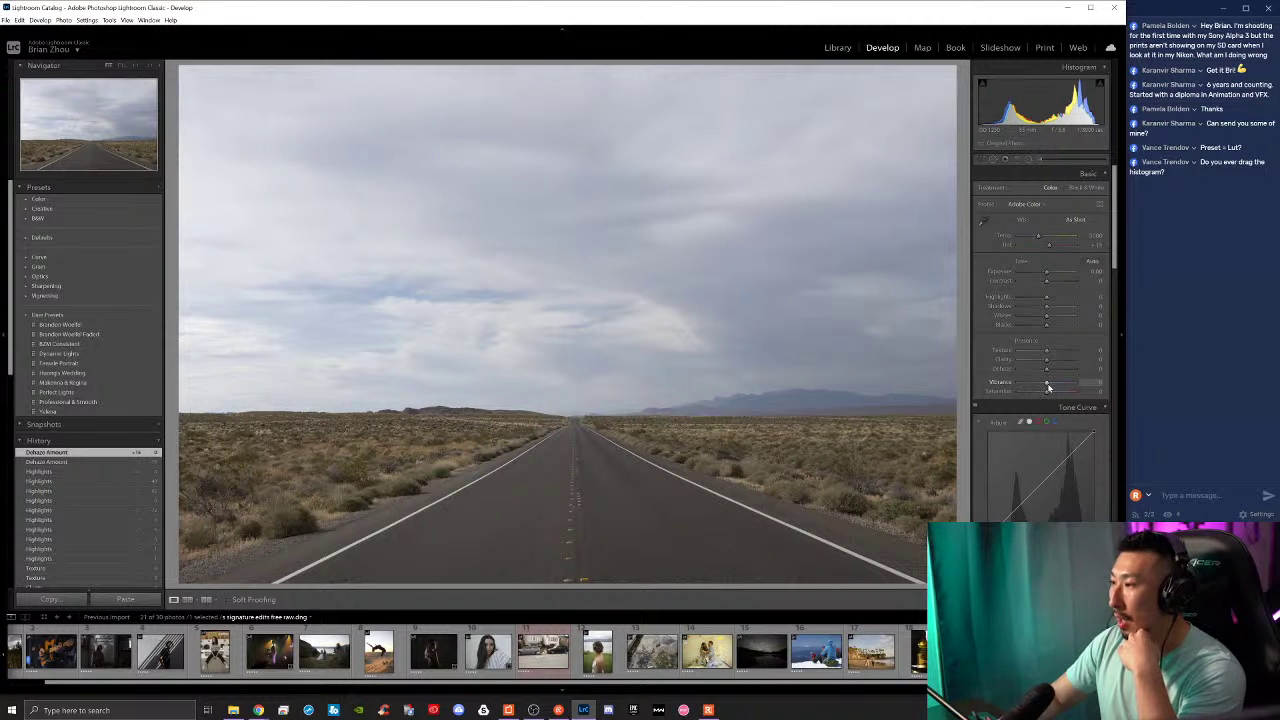
Step: Trial lower Vibrance and Saturation near +10, keeping the road photo's colours near natural
drag(1050, 386, 1006, 399)
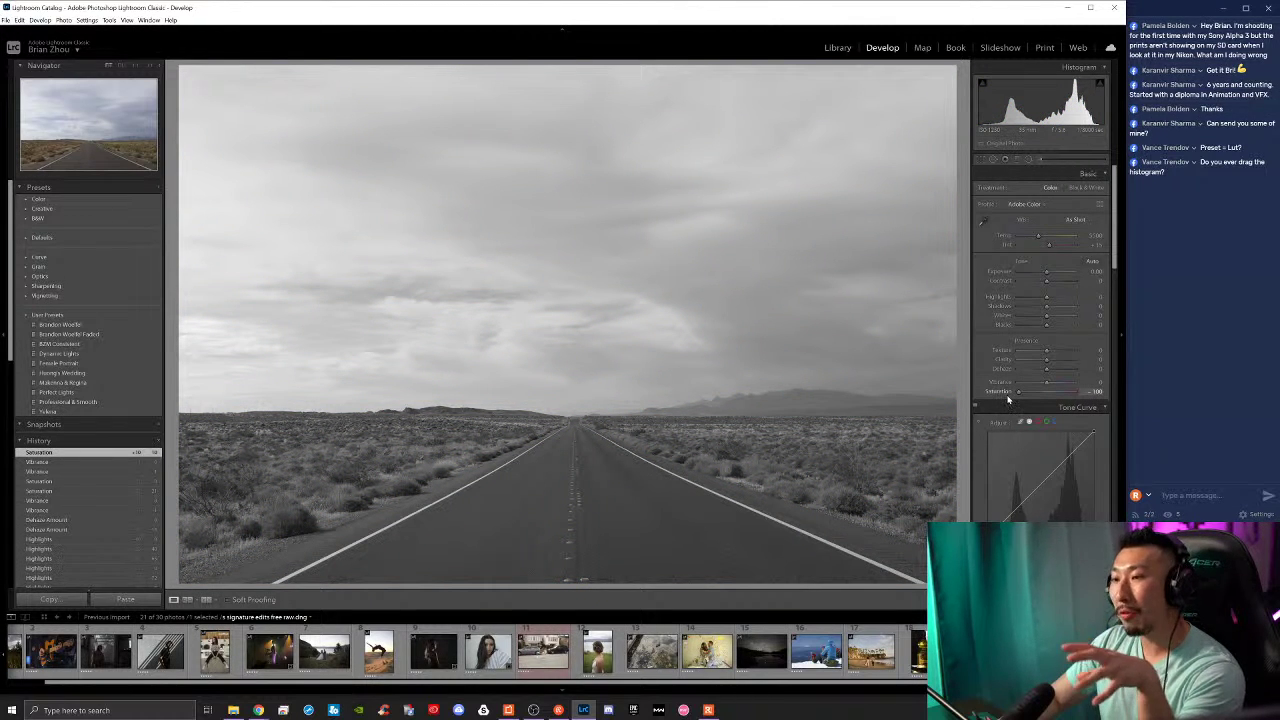
drag(1001, 399, 1046, 393)
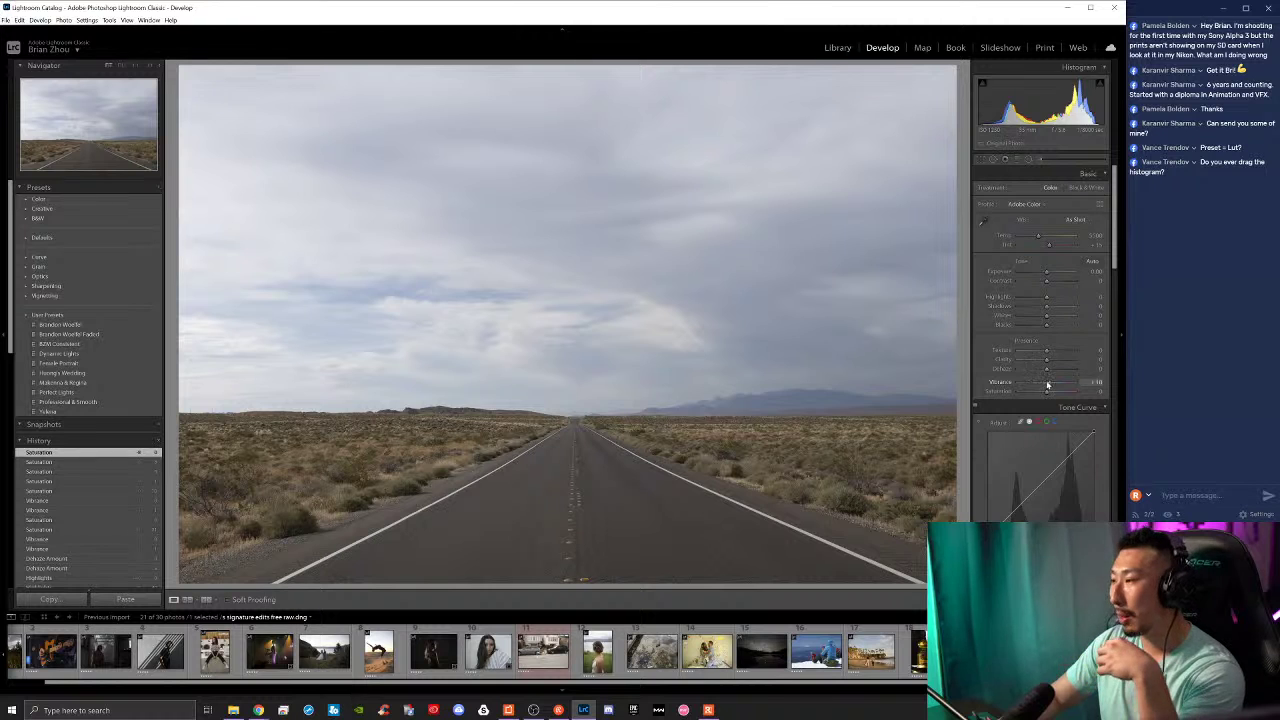
mouse_move(1047, 385)
mouse_down()
mouse_move(1075, 385)
mouse_move(1047, 386)
mouse_up()
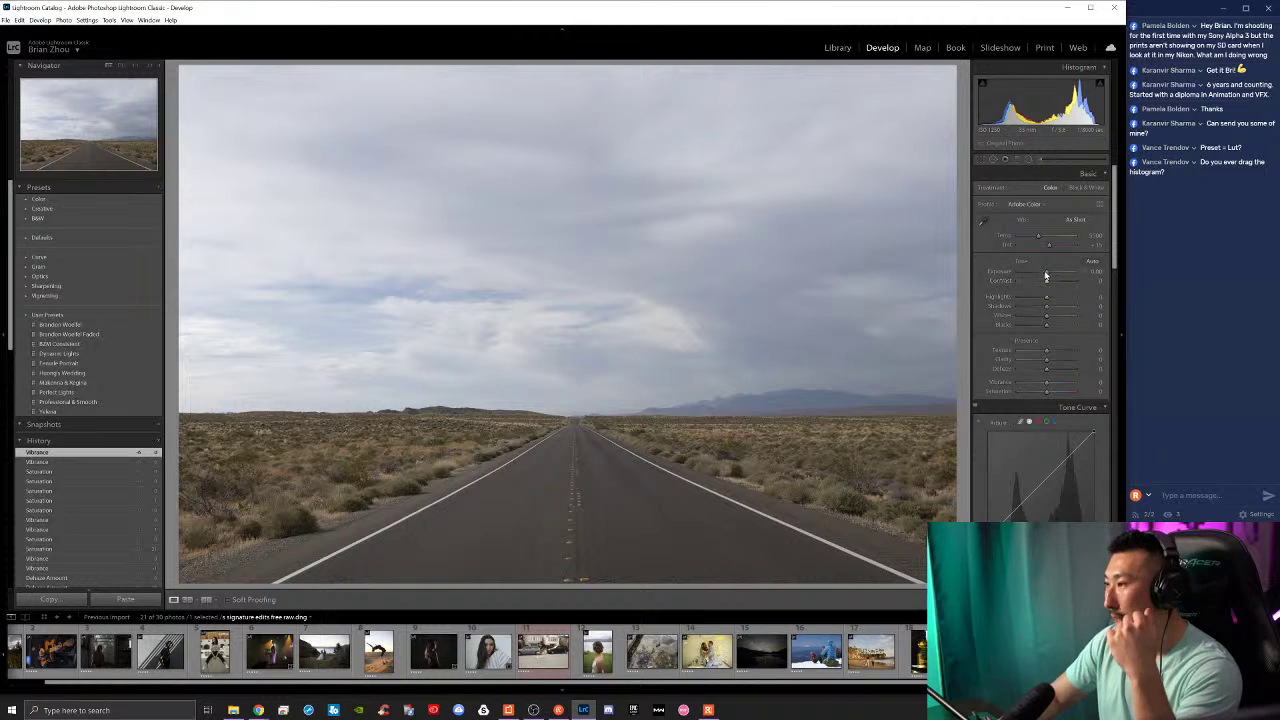
Step: Set Exposure to -0.12 and Contrast to about +46, and darken Highlights, comparing against Before
drag(1047, 272, 1047, 270)
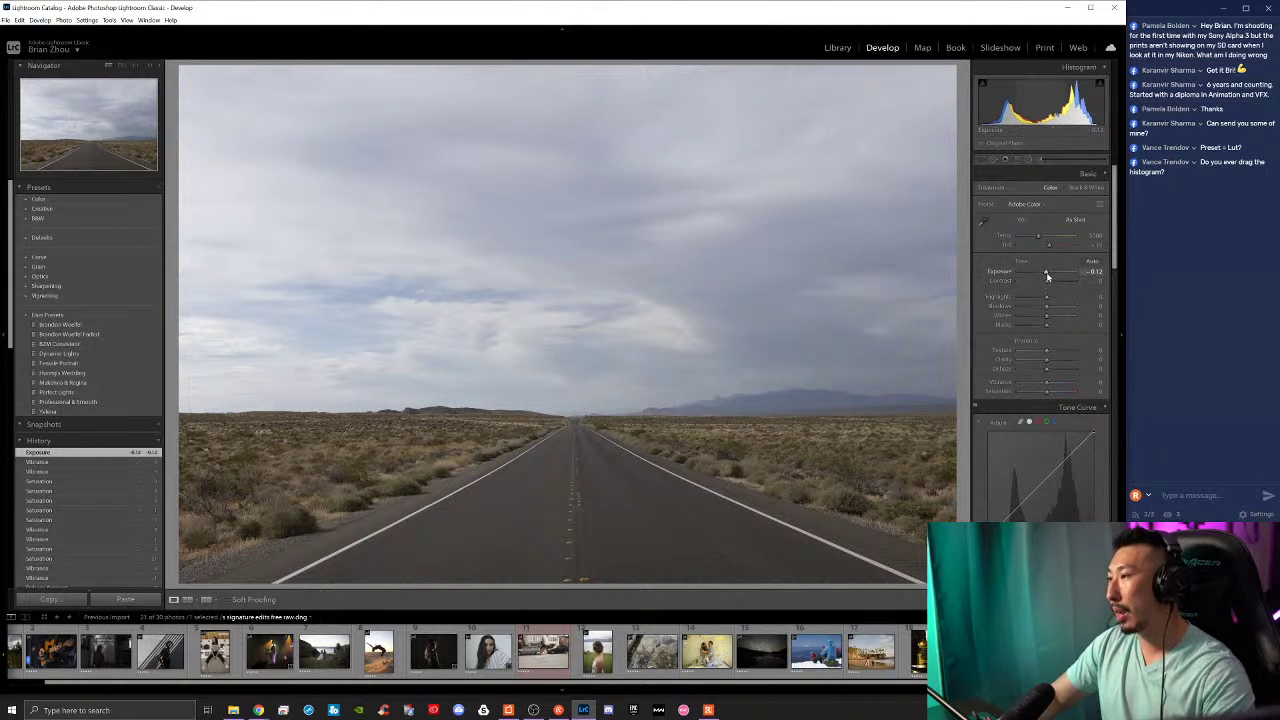
drag(1048, 285, 1061, 285)
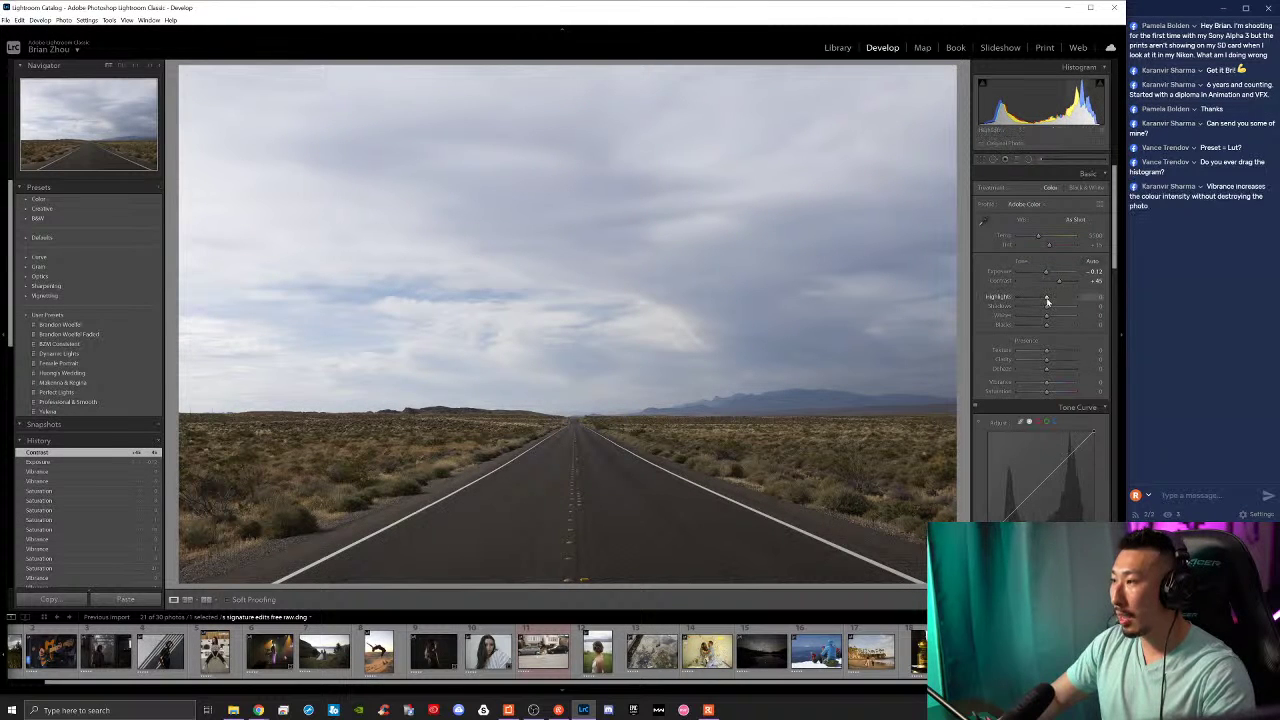
drag(1044, 300, 1034, 296)
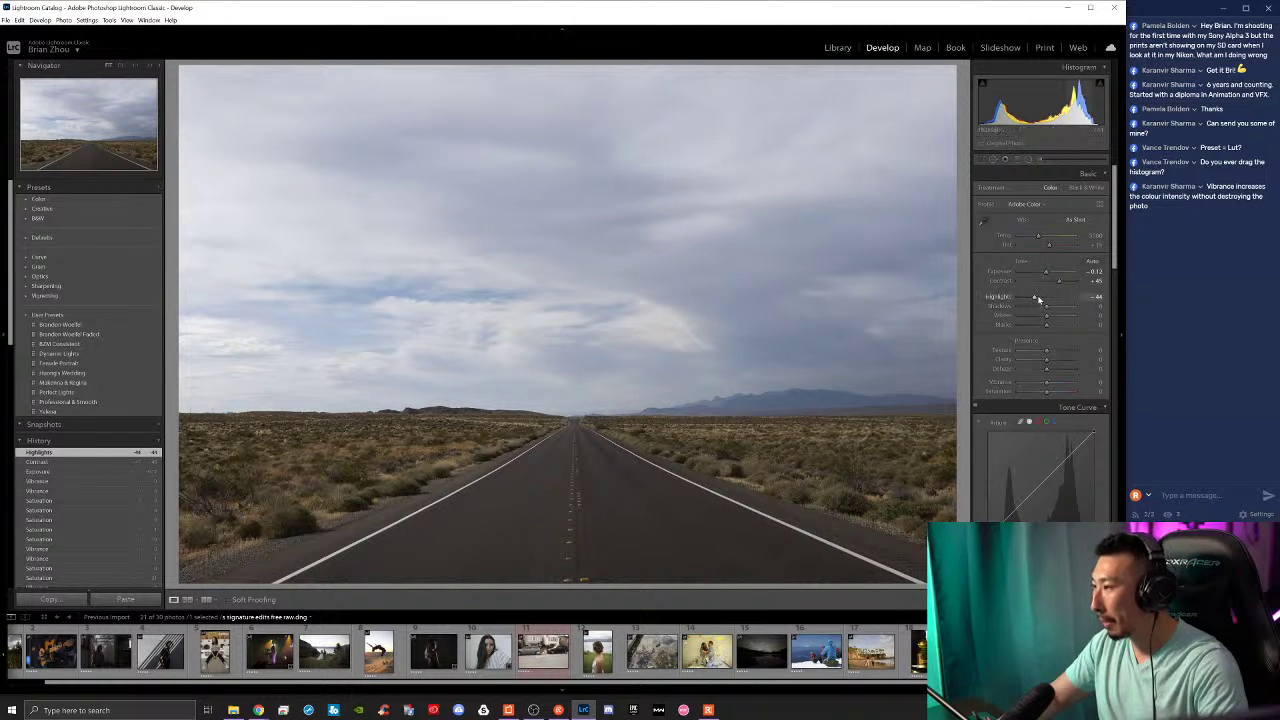
double_click(1036, 299)
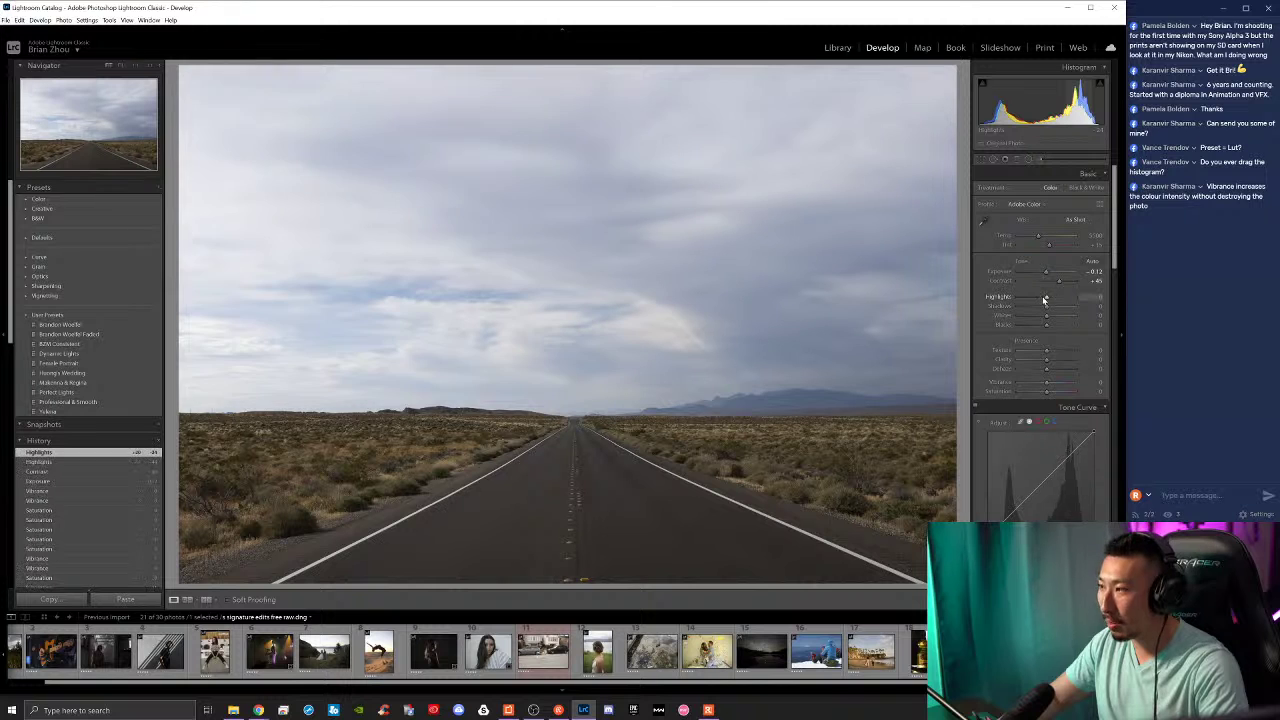
mouse_move(1048, 299)
mouse_down()
mouse_move(1026, 301)
mouse_move(1069, 309)
mouse_up()
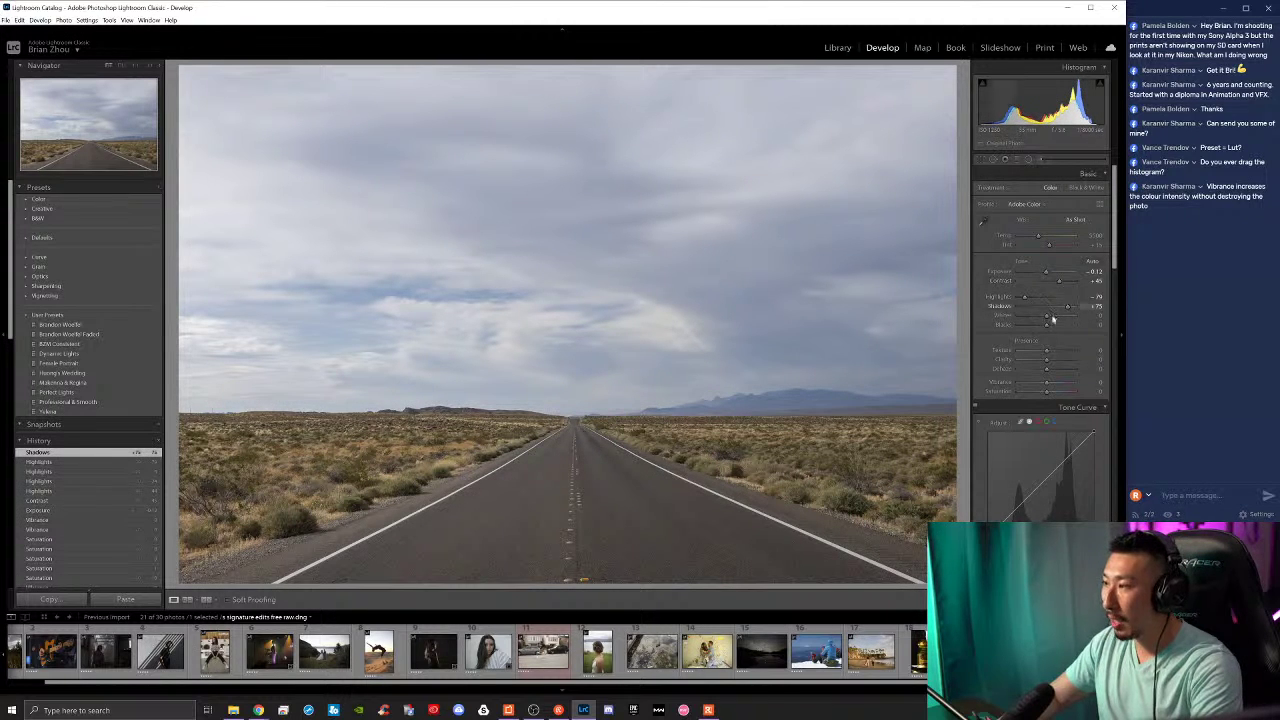
key(backslash)
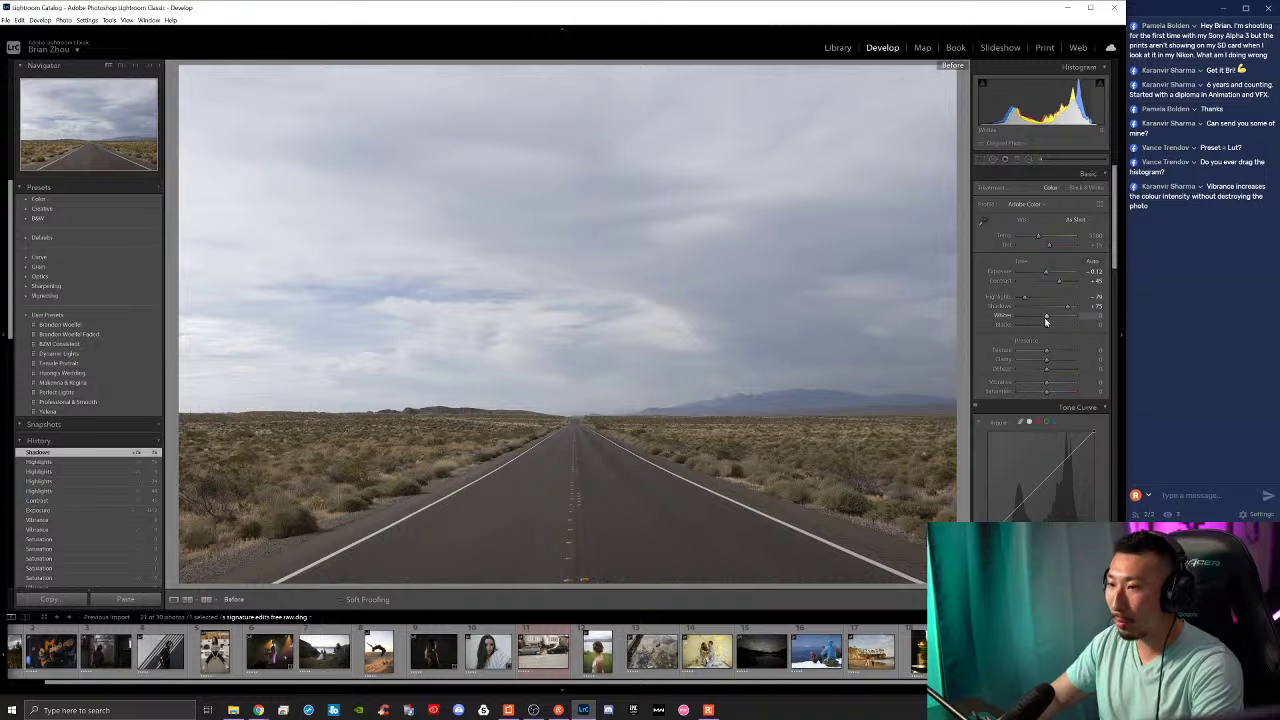
key(backslash)
key(backslash)
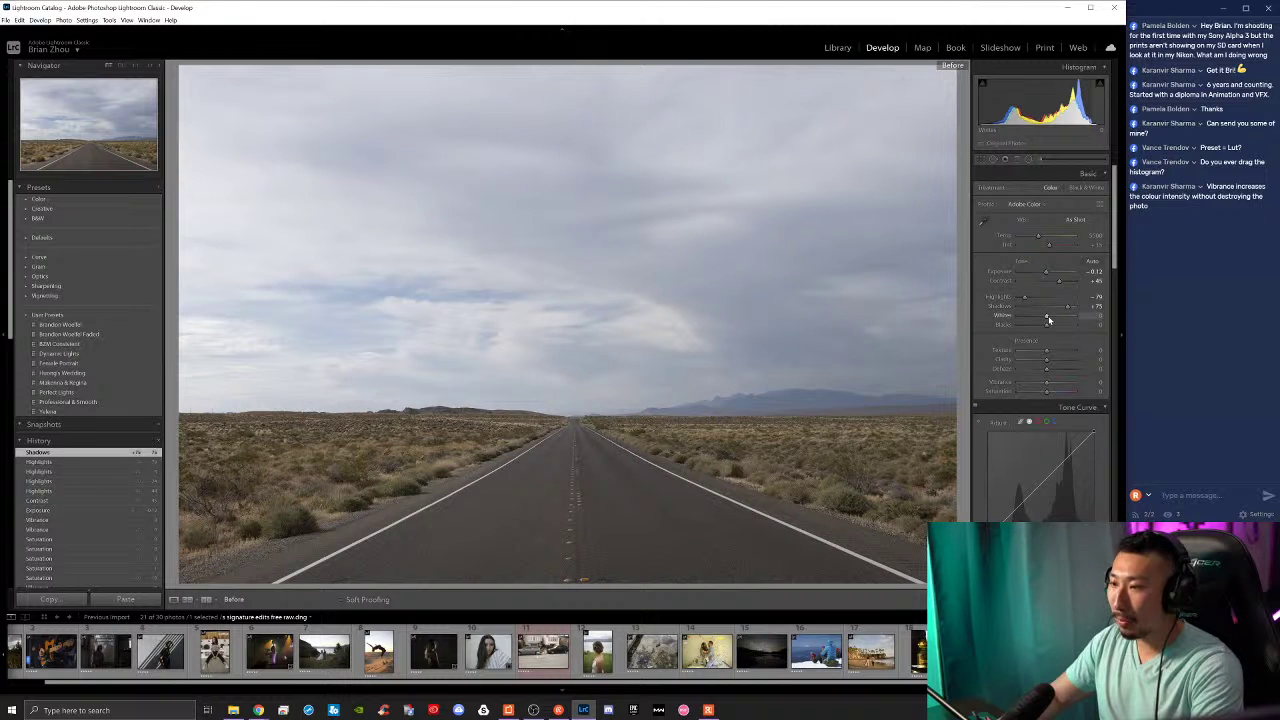
key(backslash)
key(backslash)
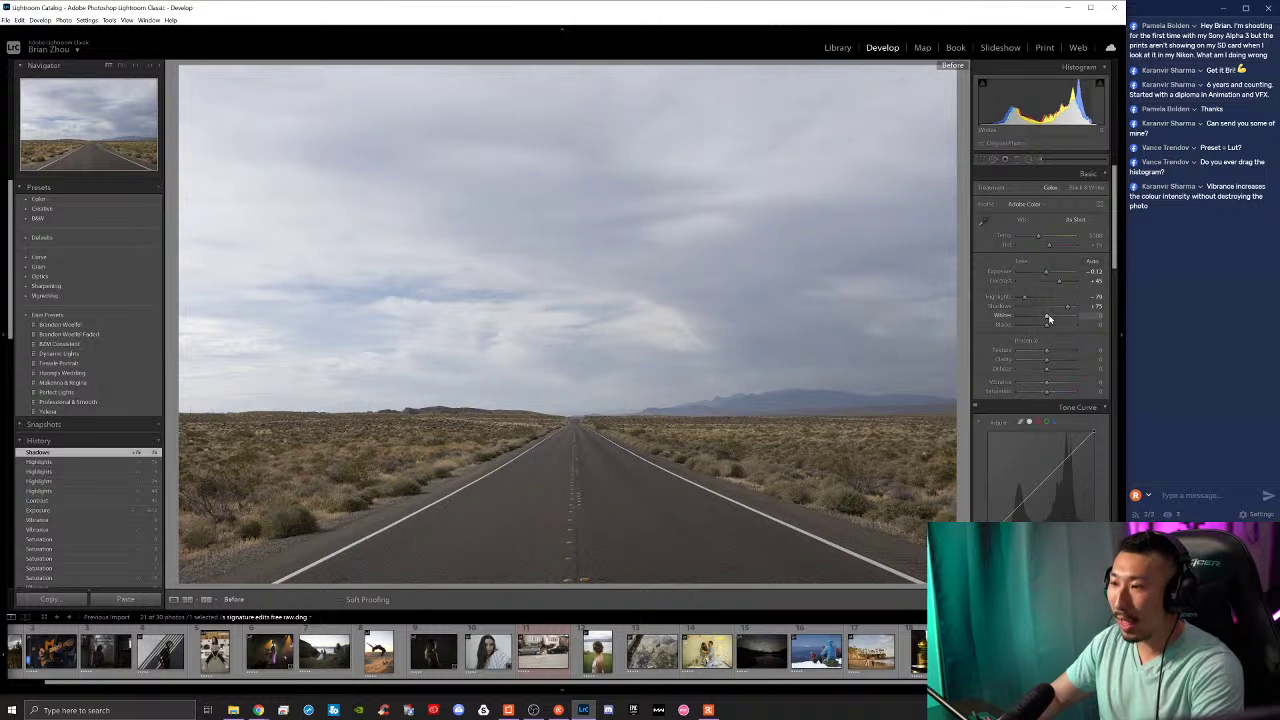
key(backslash)
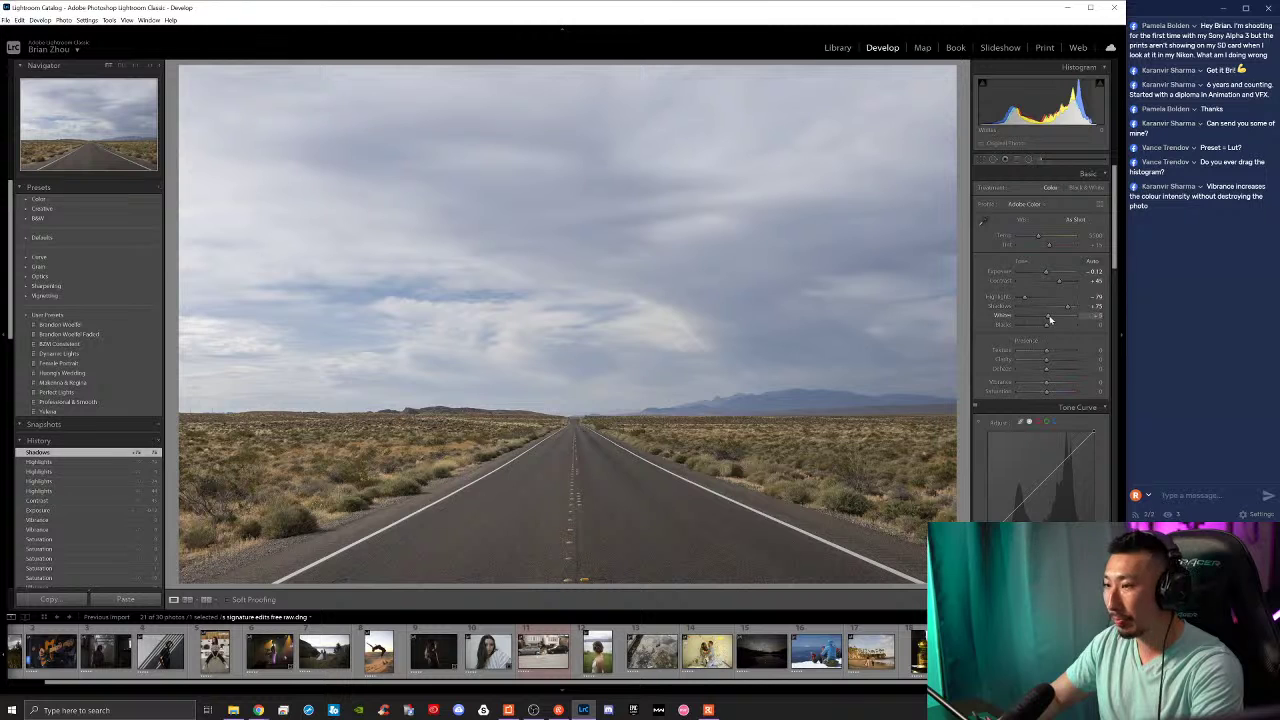
Step: Auto-set Whites and Blacks clipping points, then add Texture about +7 and Clarity about +12
drag(1049, 318, 1057, 318)
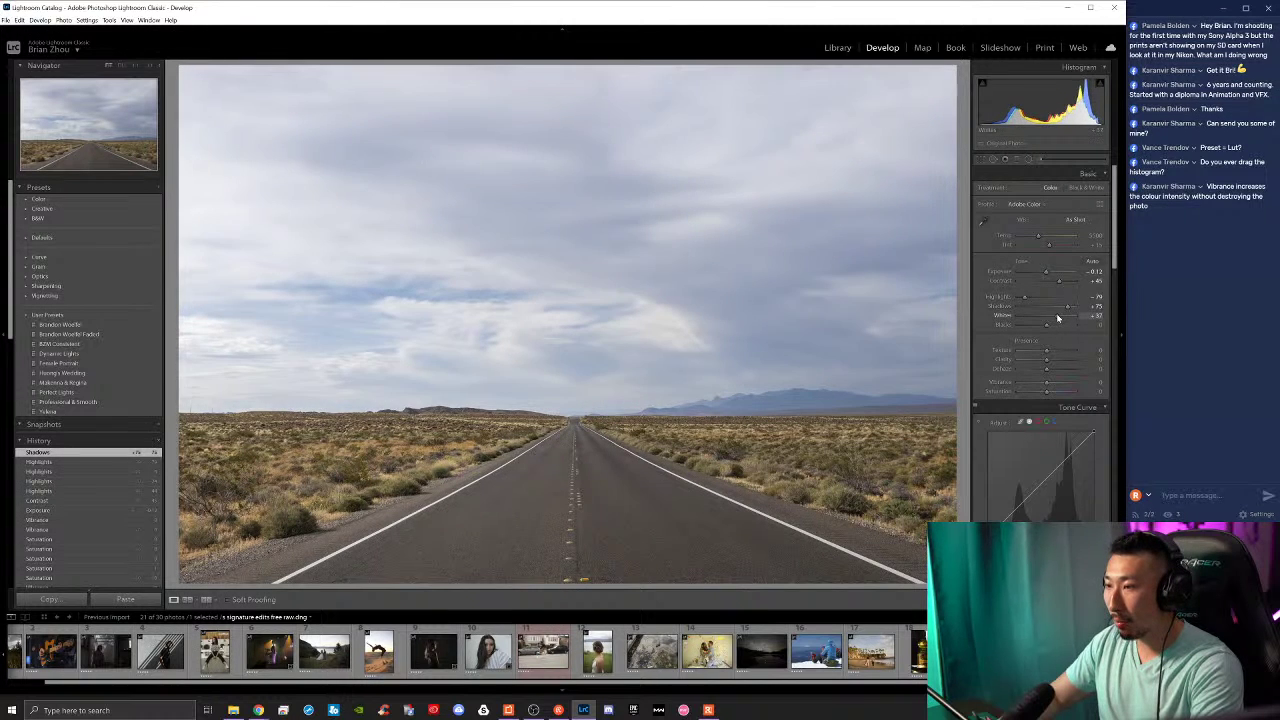
shift+double_click(1057, 318)
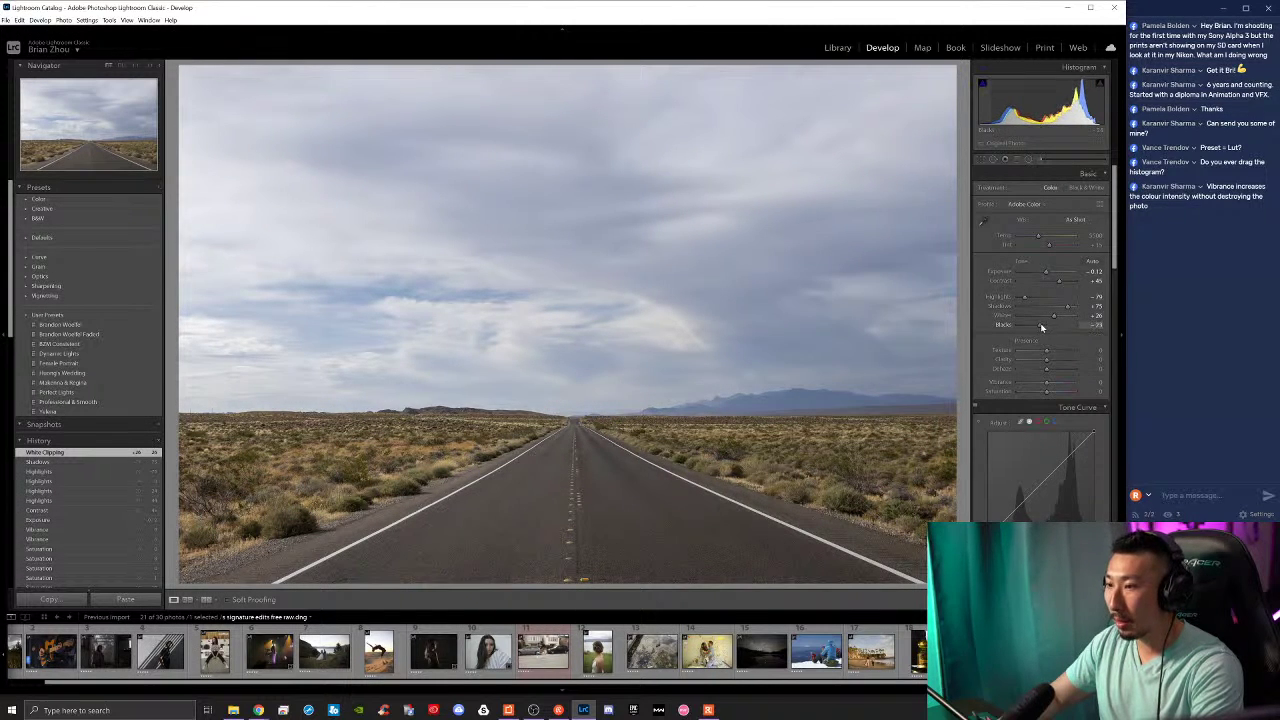
mouse_move(1043, 327)
mouse_down()
mouse_move(1055, 327)
mouse_move(1042, 325)
mouse_up()
shift+double_click(1042, 327)
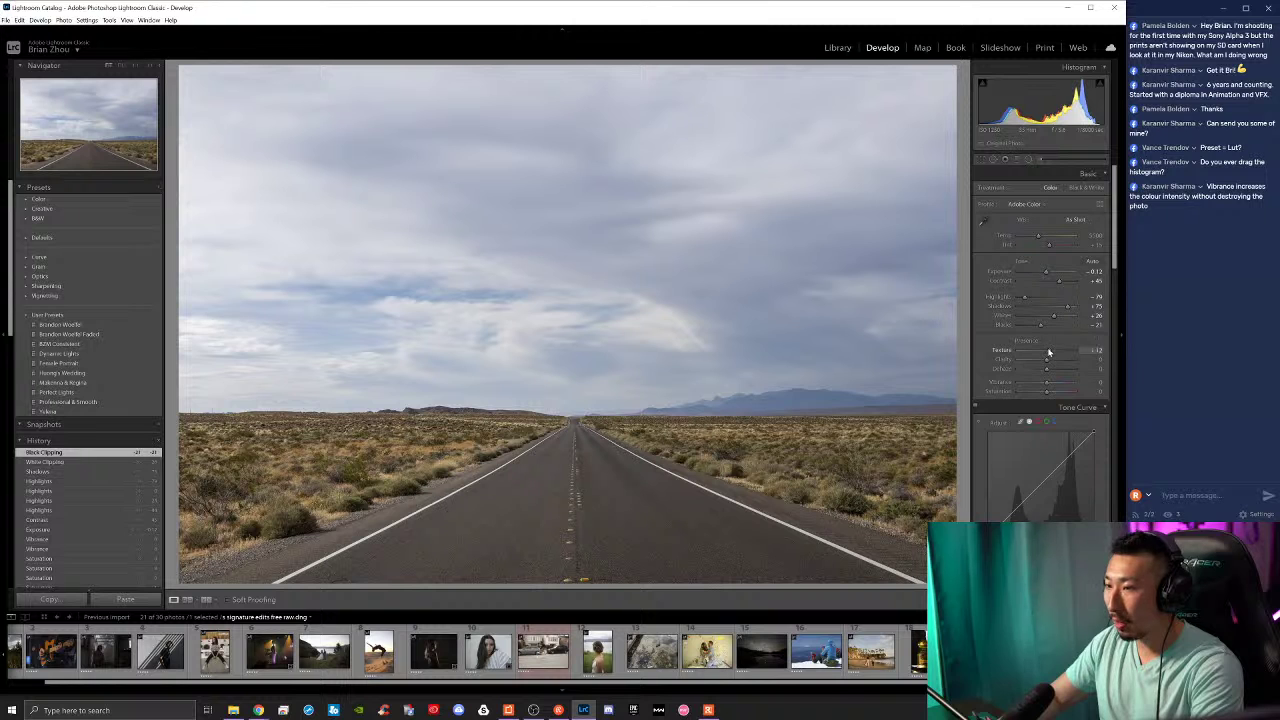
click(1049, 351)
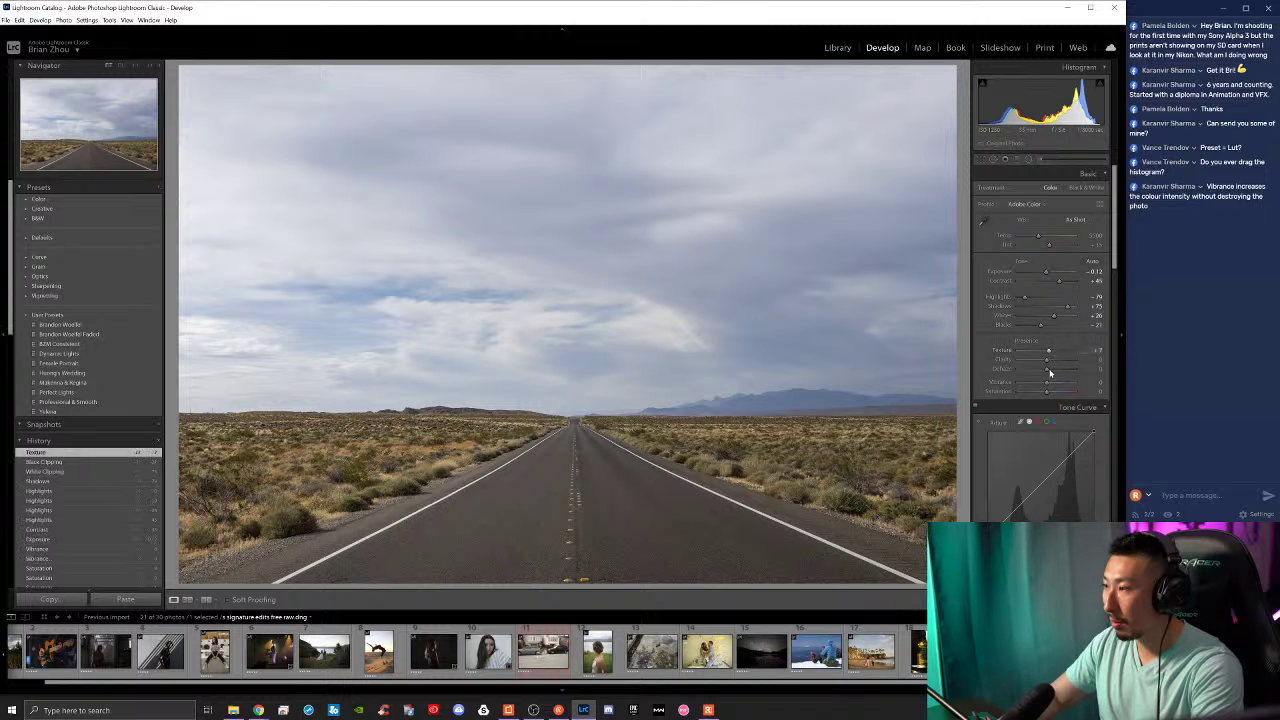
drag(1050, 364, 1051, 365)
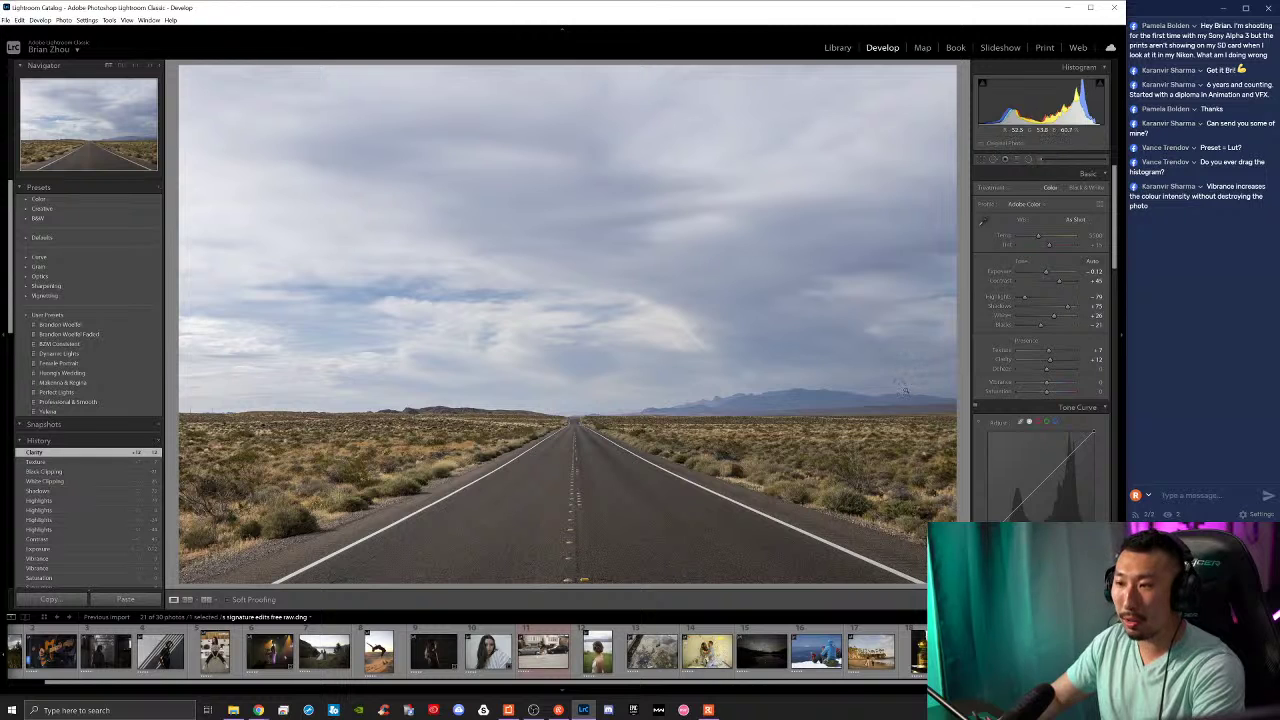
key(backslash)
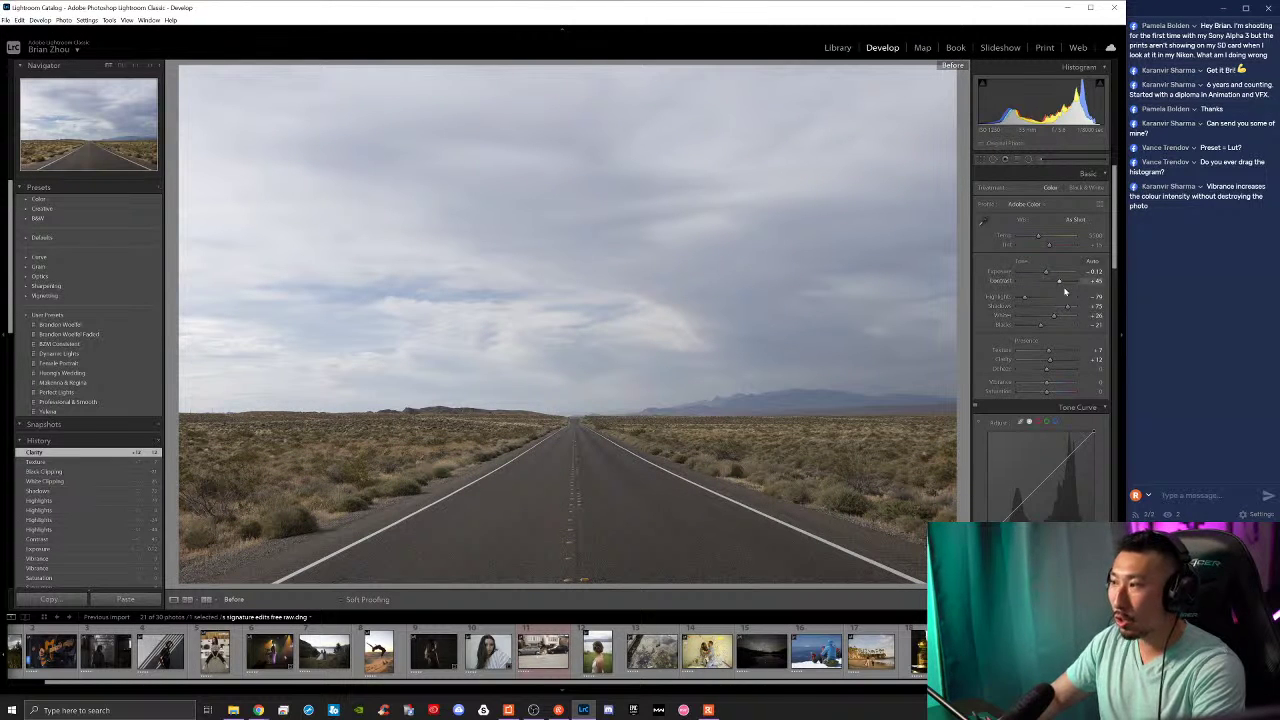
key(backslash)
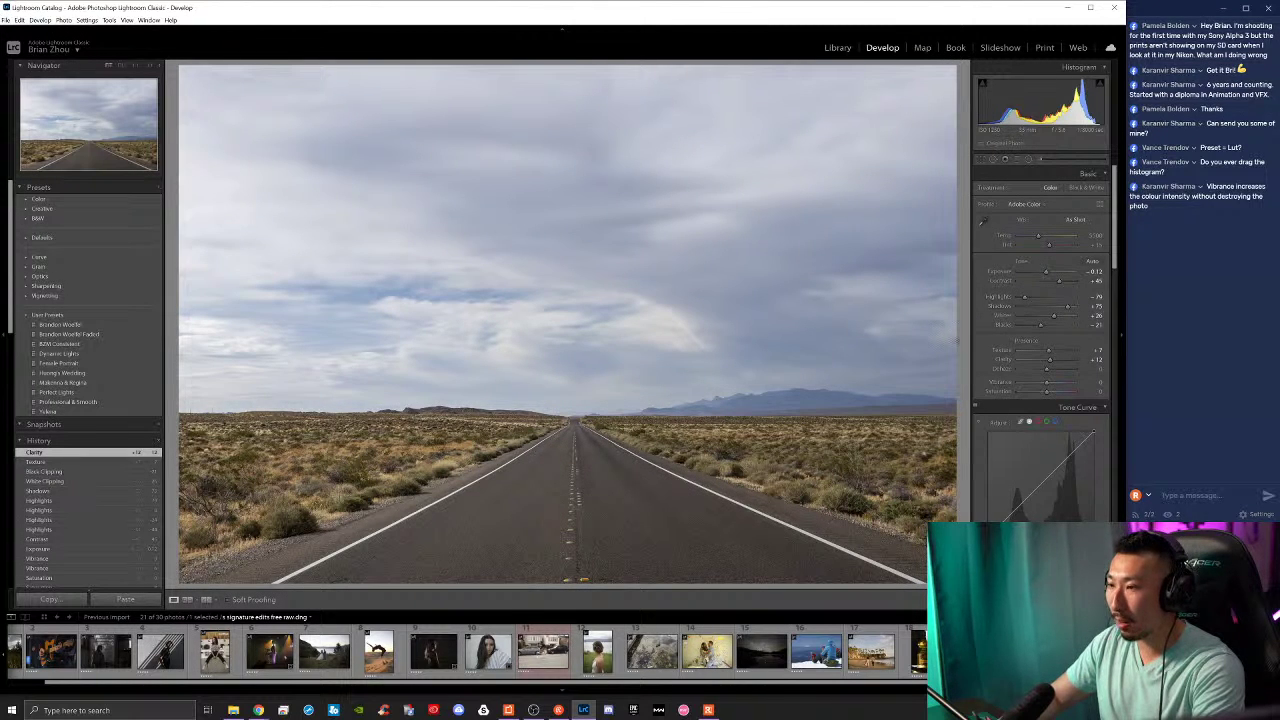
Step: Set a custom white balance by sampling the grey road with the WB eyedropper
click(983, 220)
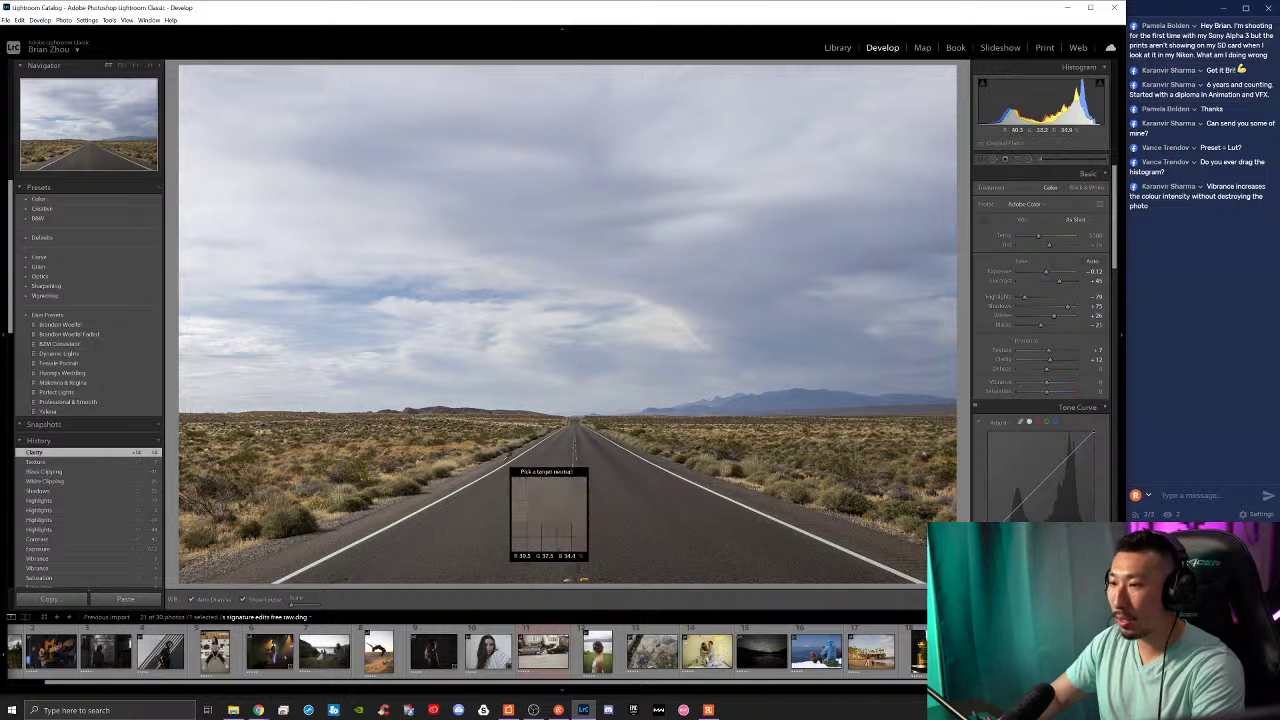
click(983, 221)
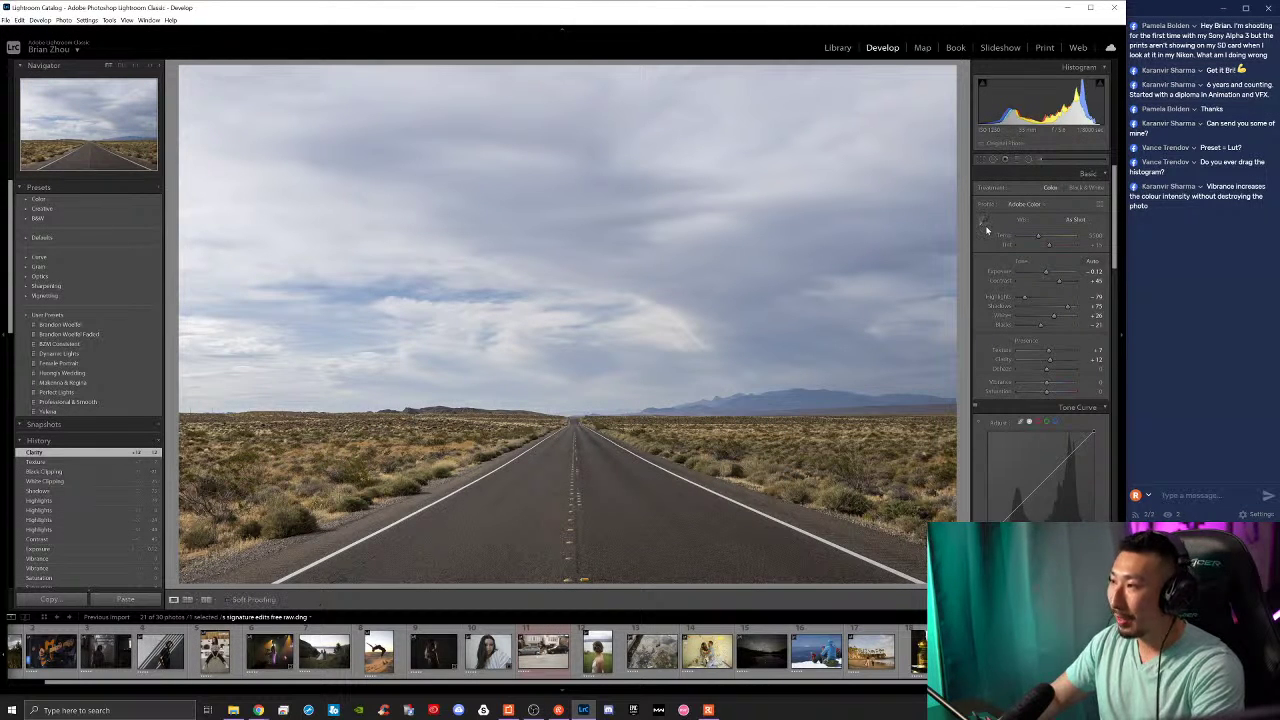
click(983, 221)
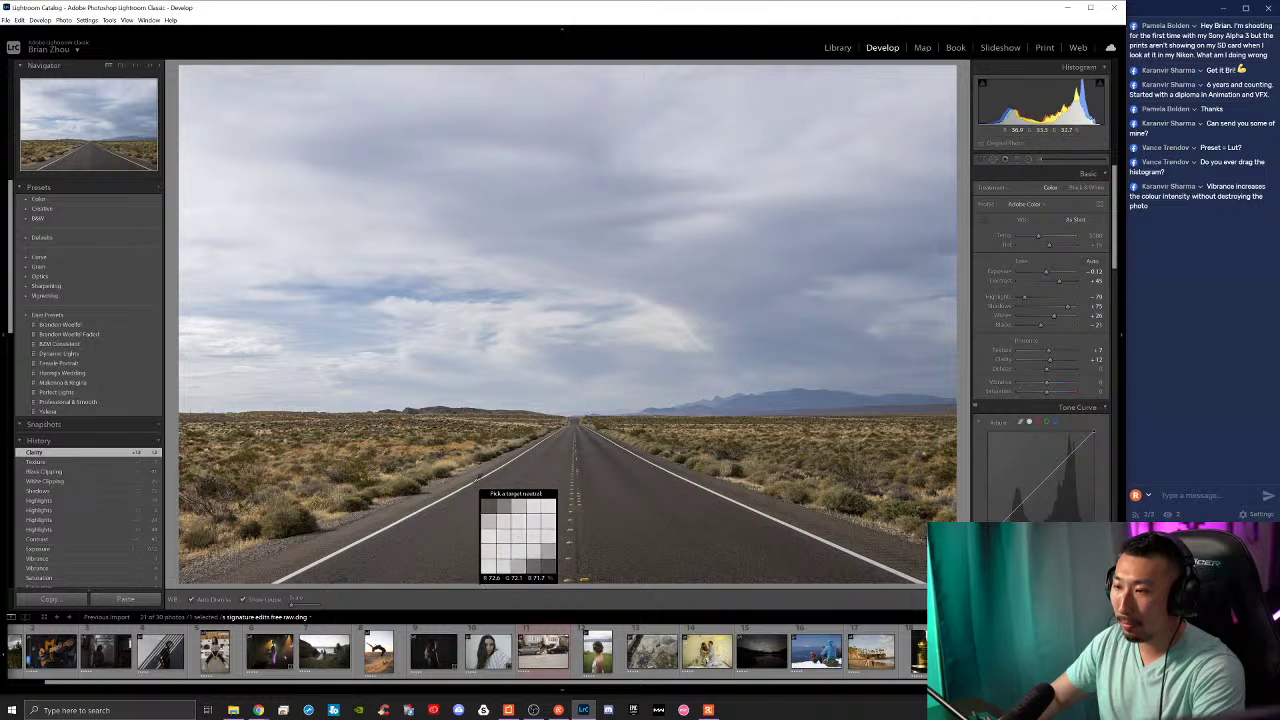
click(473, 479)
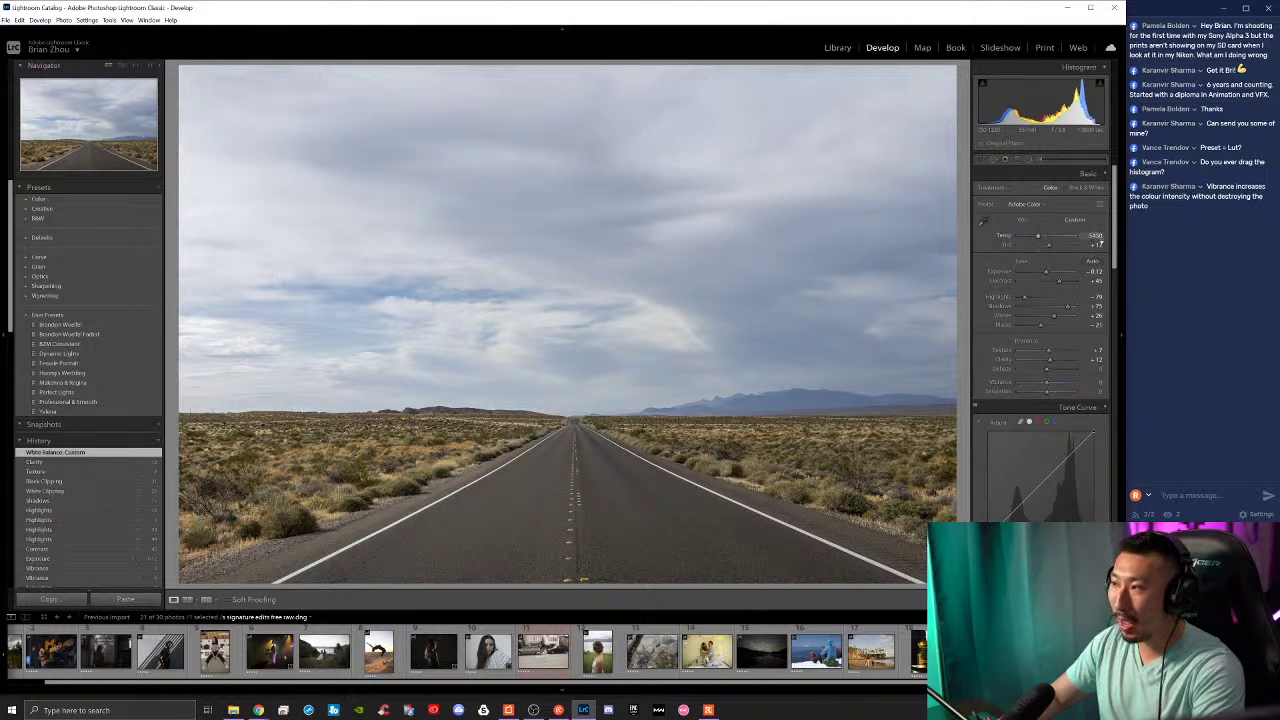
Step: Reset Temp and Tint, undo that reset, then push Temperature strongly cool
double_click(1040, 238)
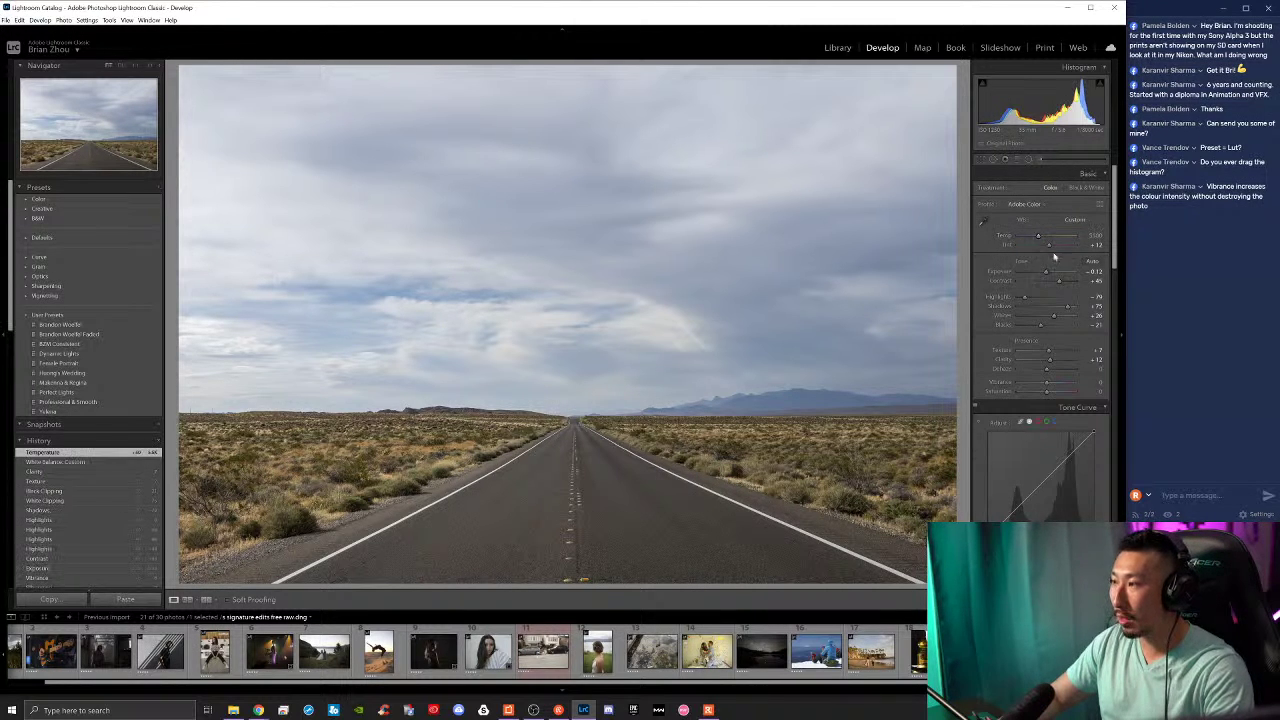
double_click(1050, 247)
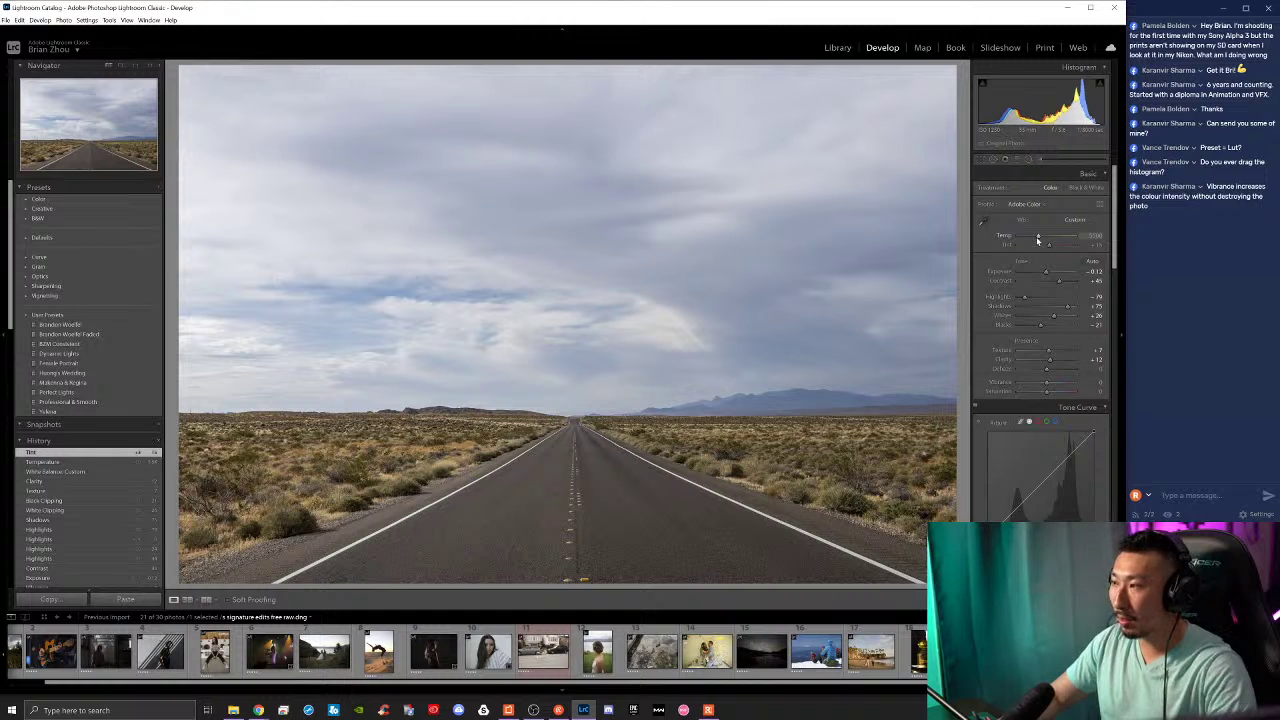
key(ctrl+z)
key(ctrl+z)
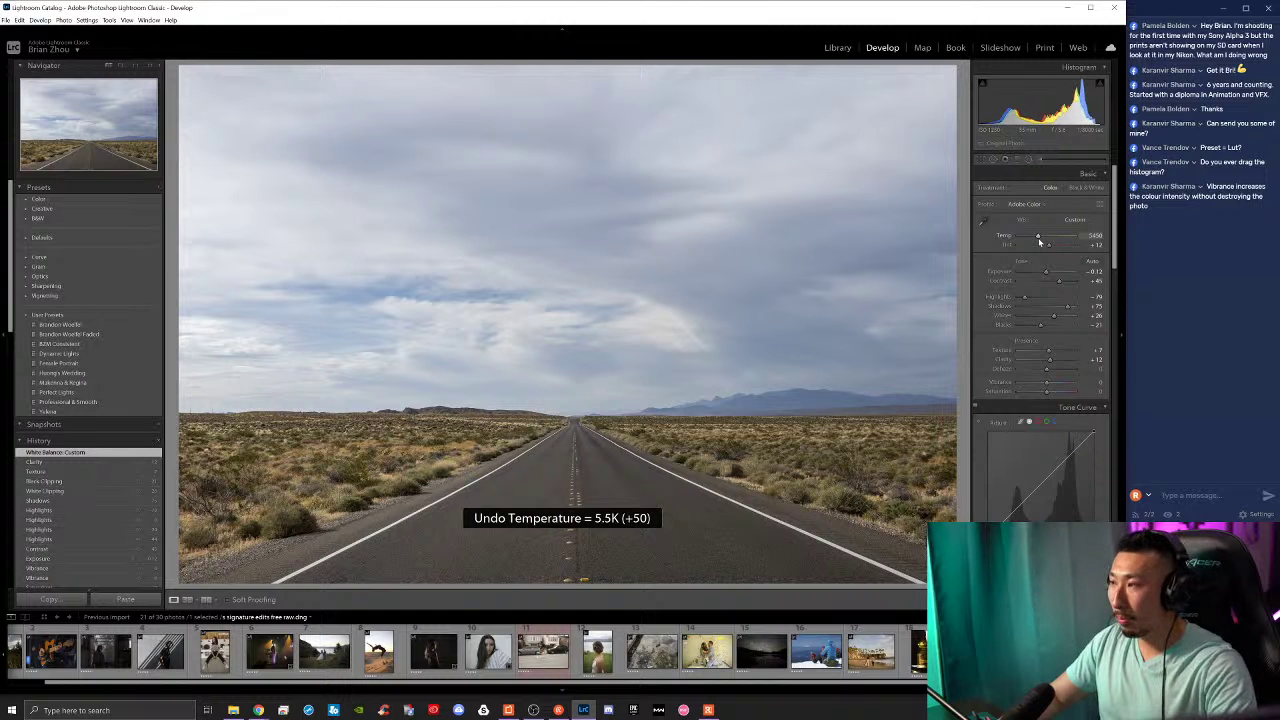
mouse_move(1038, 236)
mouse_down()
mouse_move(1008, 238)
mouse_move(1057, 241)
mouse_move(1044, 245)
mouse_up()
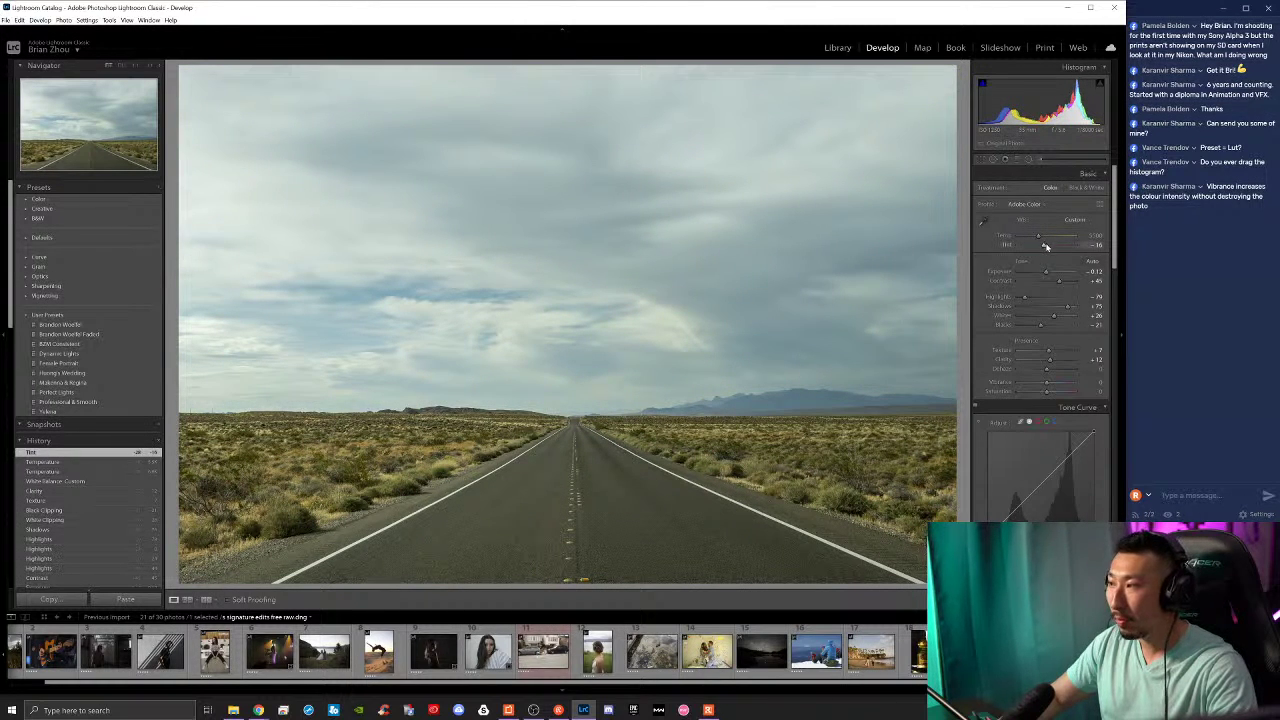
Step: Undo the temperature, tint and custom white balance changes, then redo the Clarity and Tint edits
key(ctrl+z)
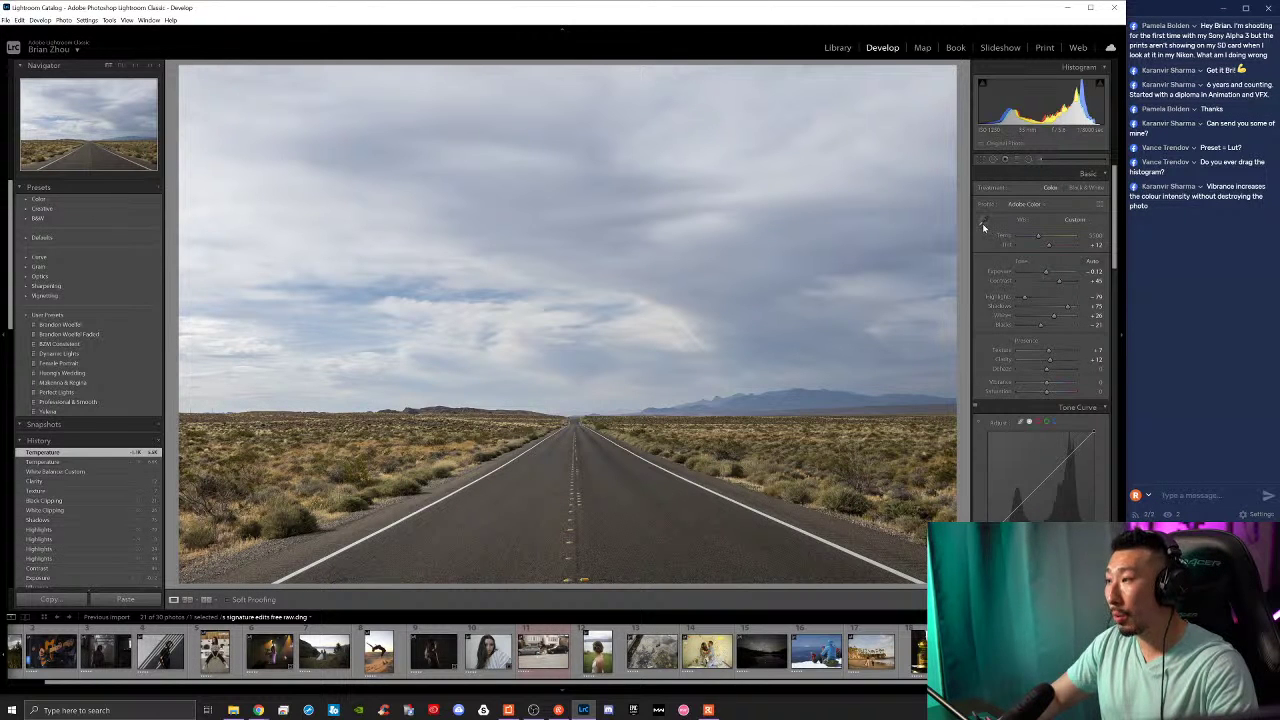
key(ctrl+z)
key(ctrl+z)
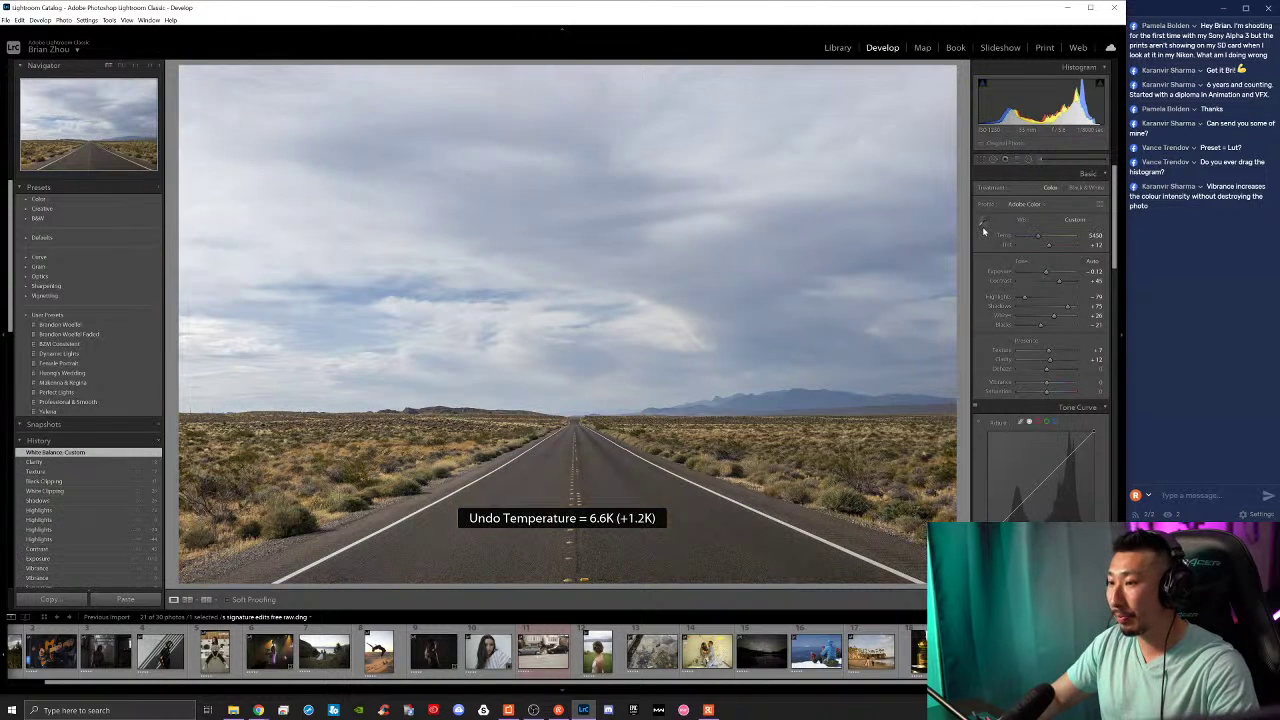
key(ctrl+z)
drag(1048, 247, 1050, 250)
key(ctrl+z)
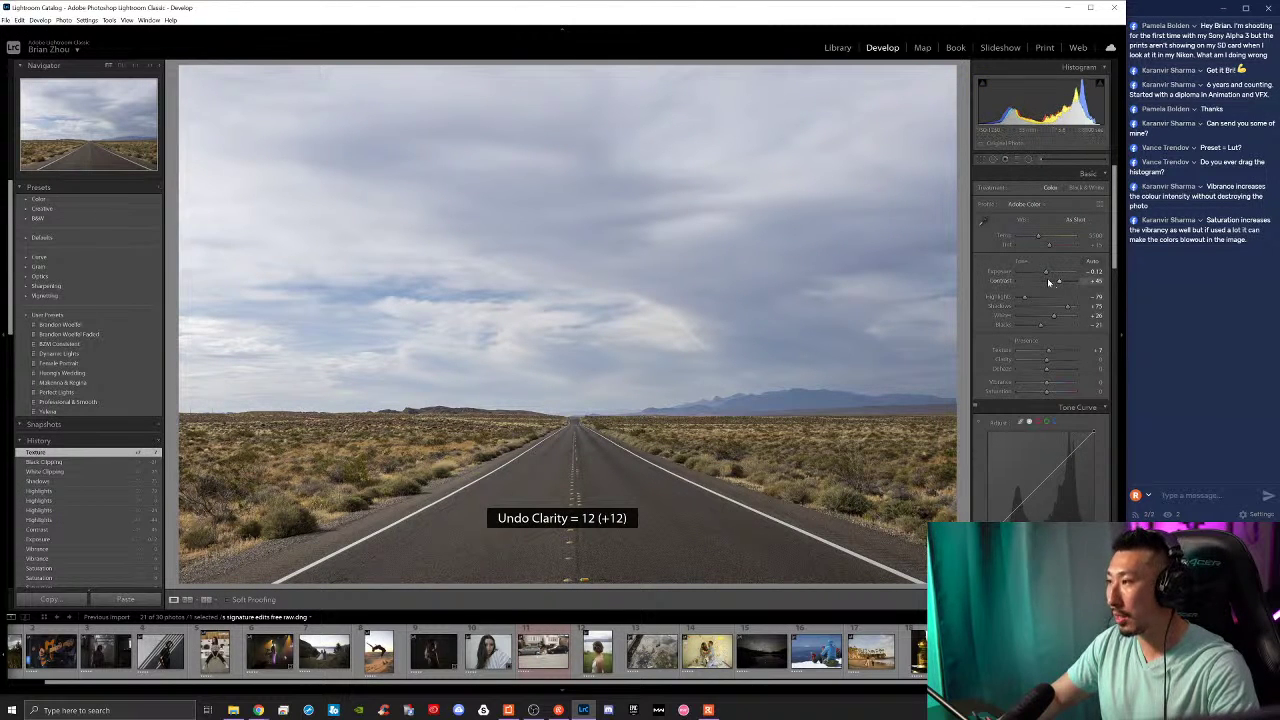
key(ctrl+shift+z)
key(ctrl+shift+z)
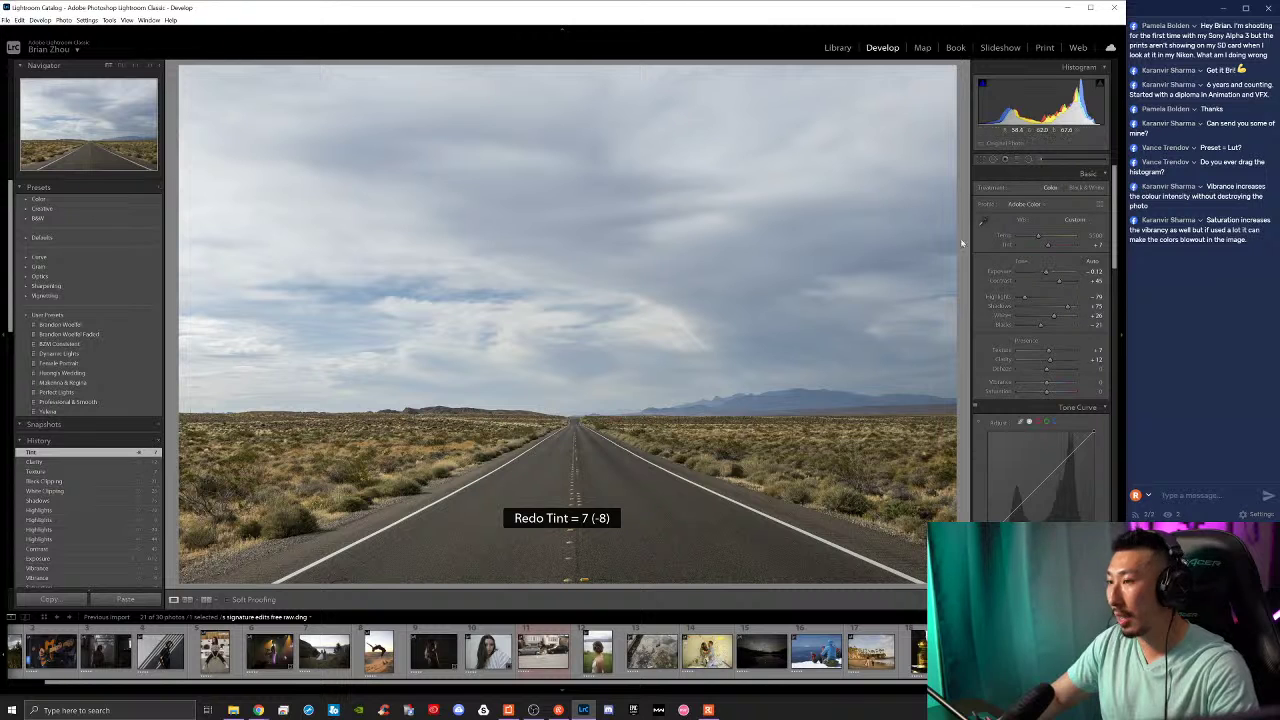
Step: Resample a neutral white balance from the grey road surface
click(983, 220)
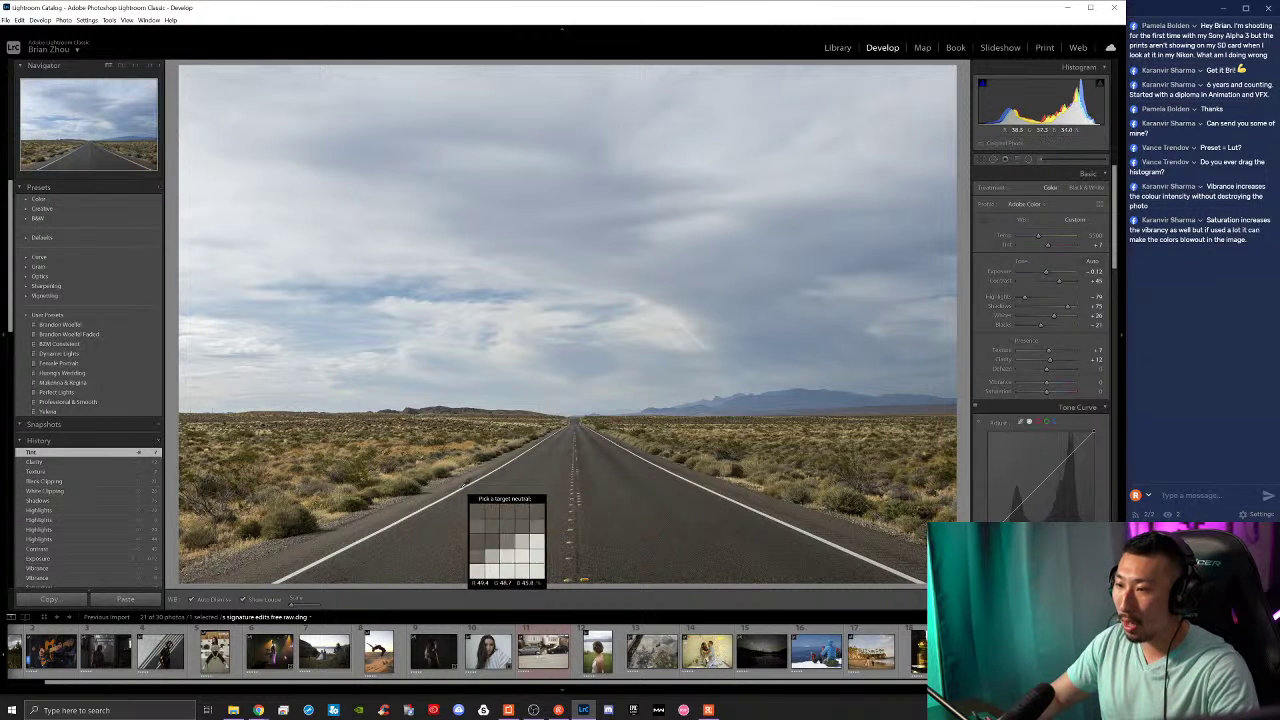
click(460, 490)
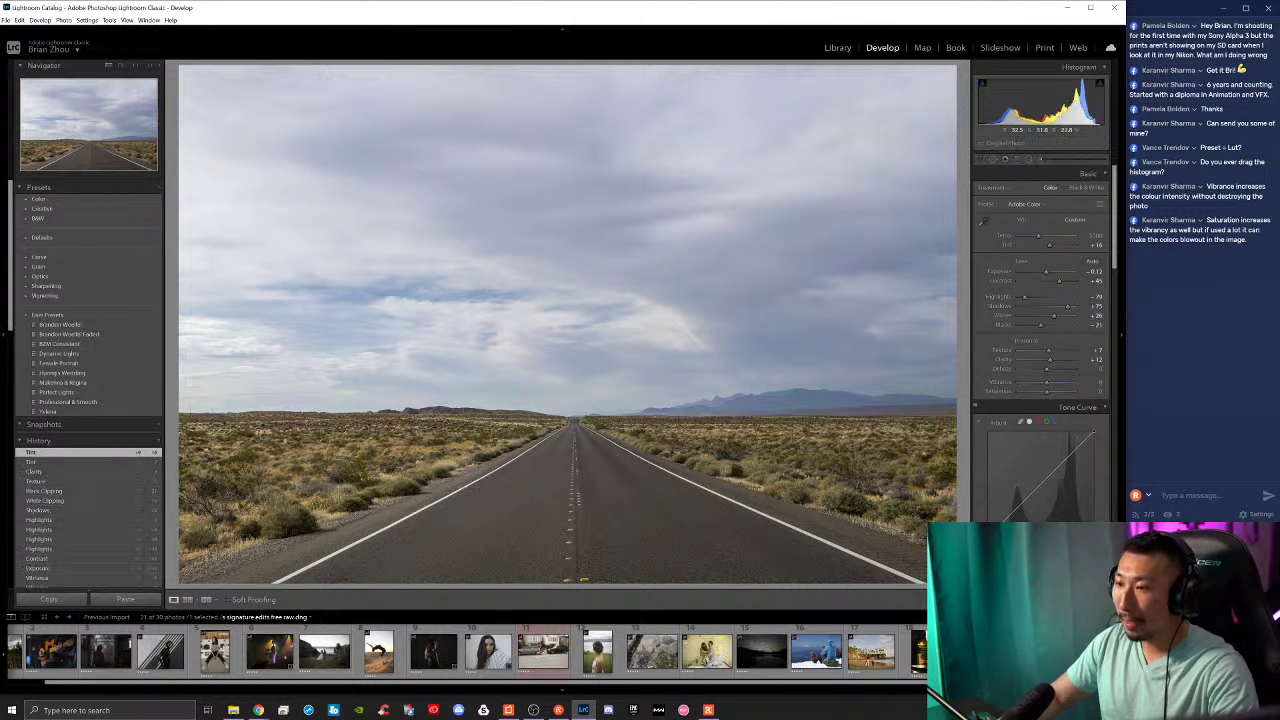
scroll(1034, 443, down, 2)
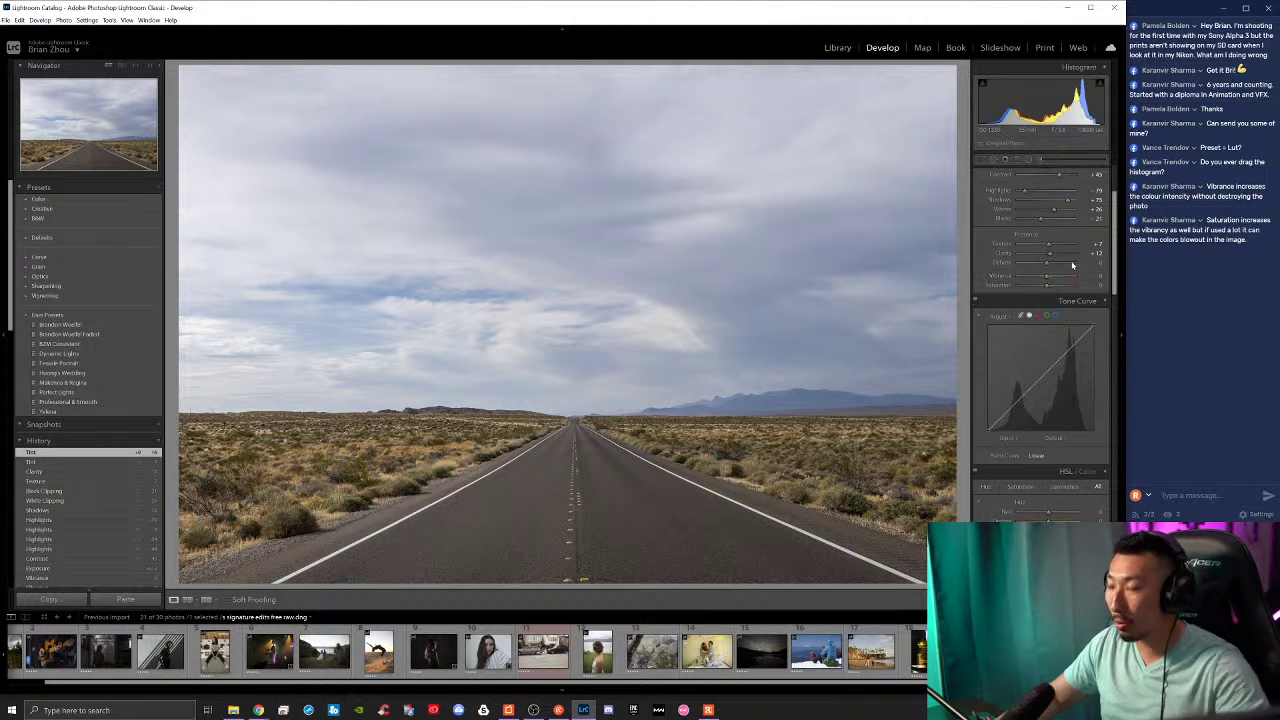
Step: Raise Vibrance to +42 and settle Saturation at +14
mouse_move(1047, 279)
mouse_down()
mouse_move(1060, 276)
mouse_move(1048, 277)
mouse_move(1055, 288)
mouse_up()
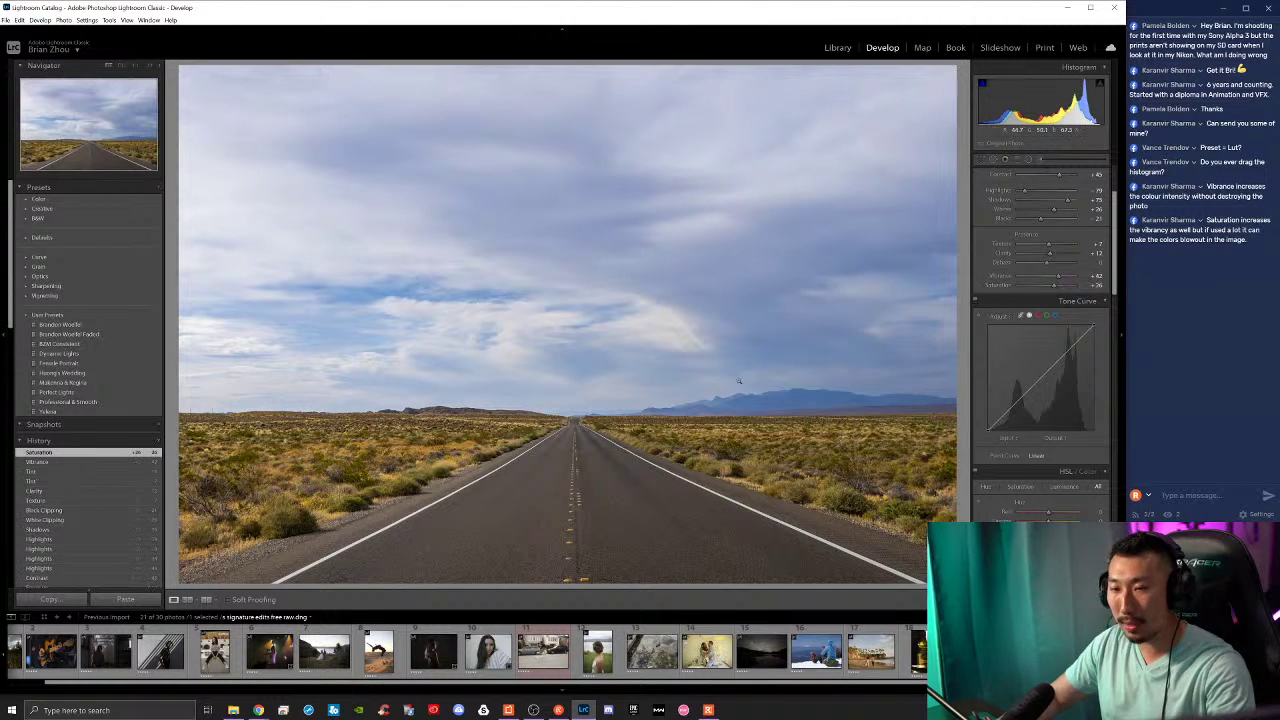
click(1051, 289)
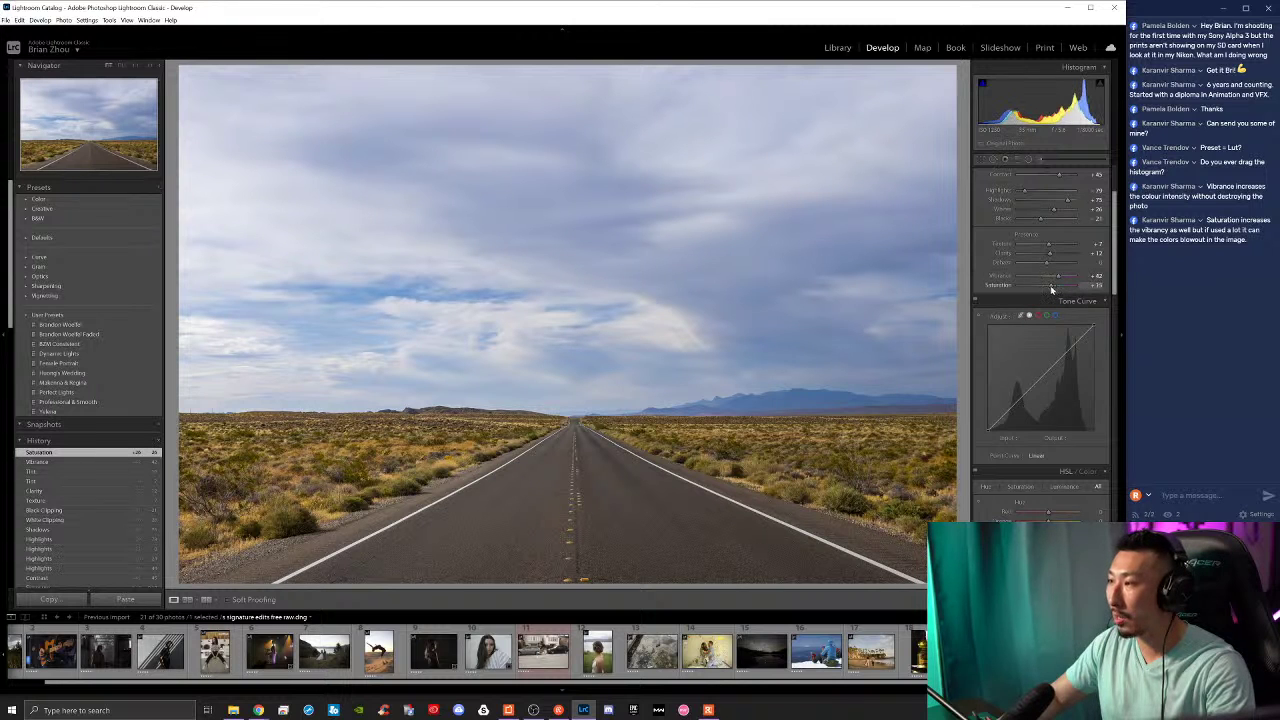
drag(1051, 289, 1051, 289)
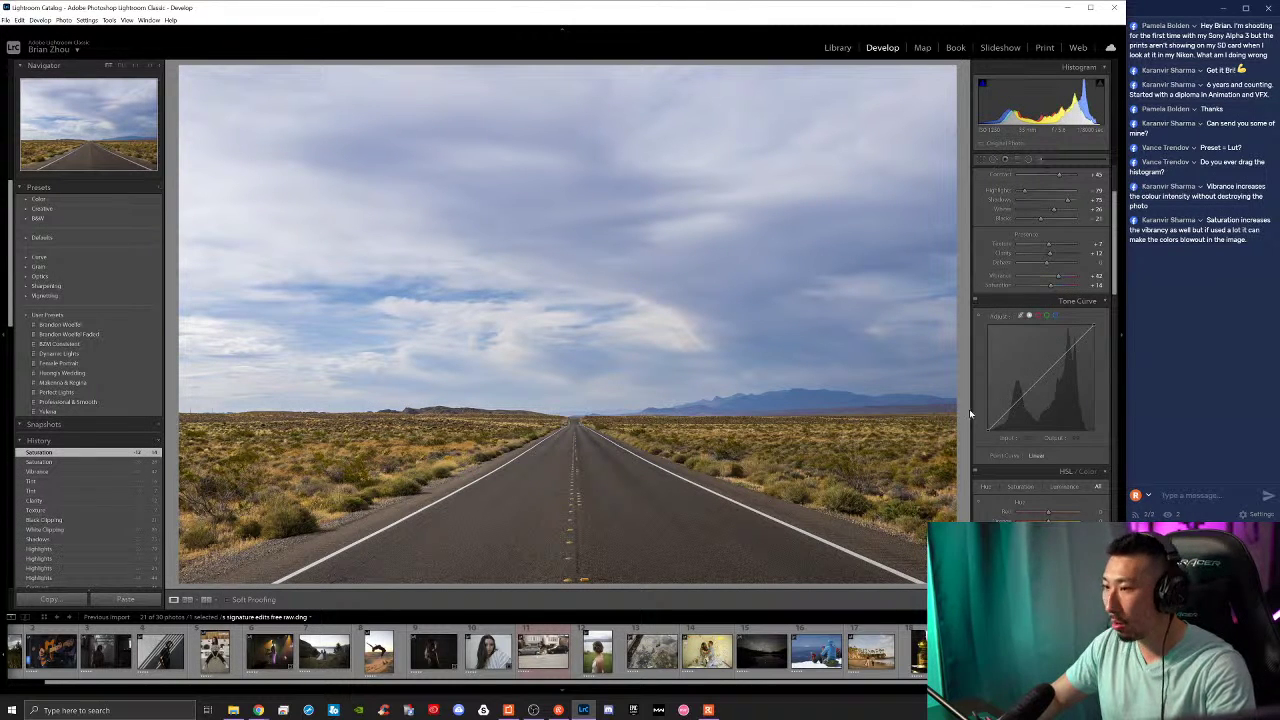
Step: Compare the edited desert road photo against the Before view several times with backslash
key(backslash)
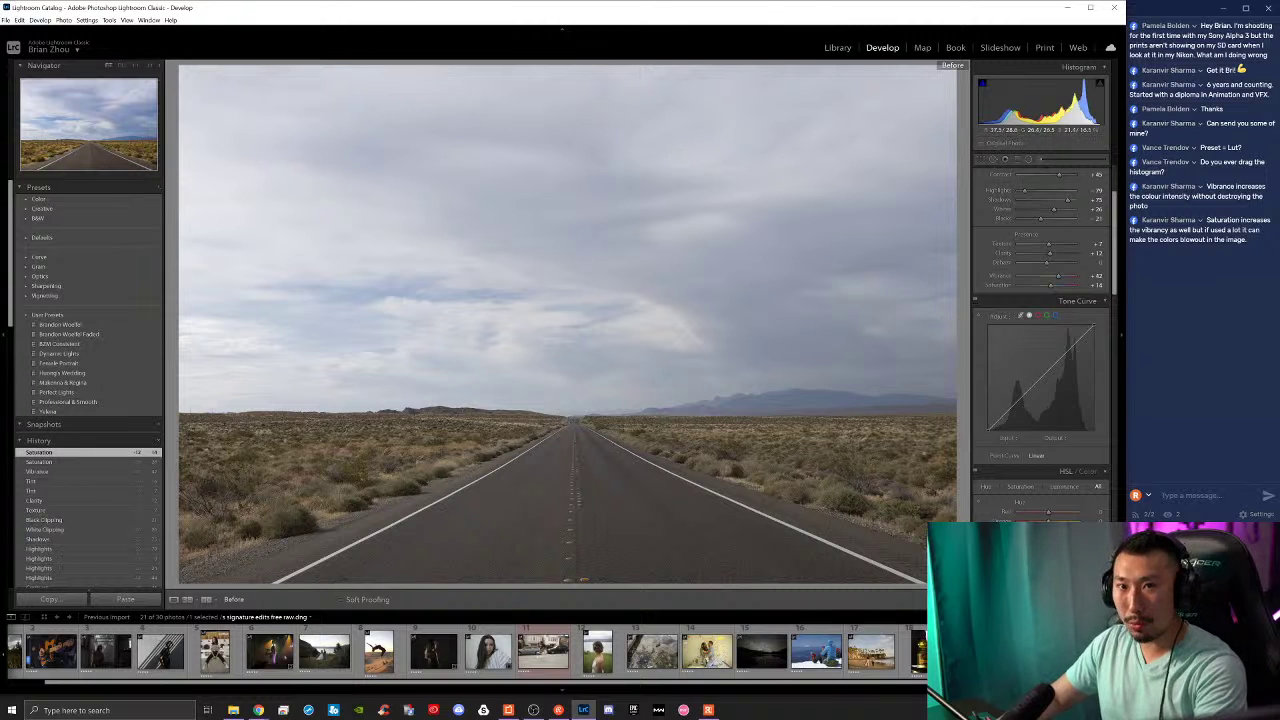
key(backslash)
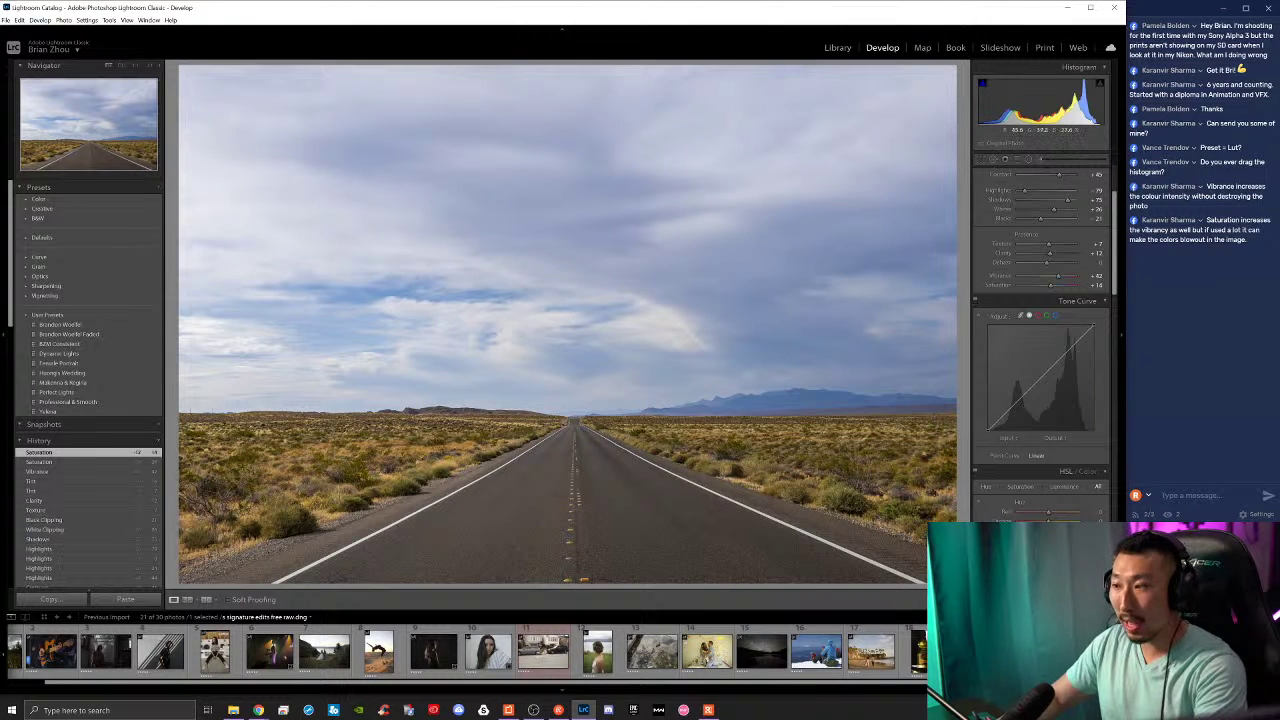
key(backslash)
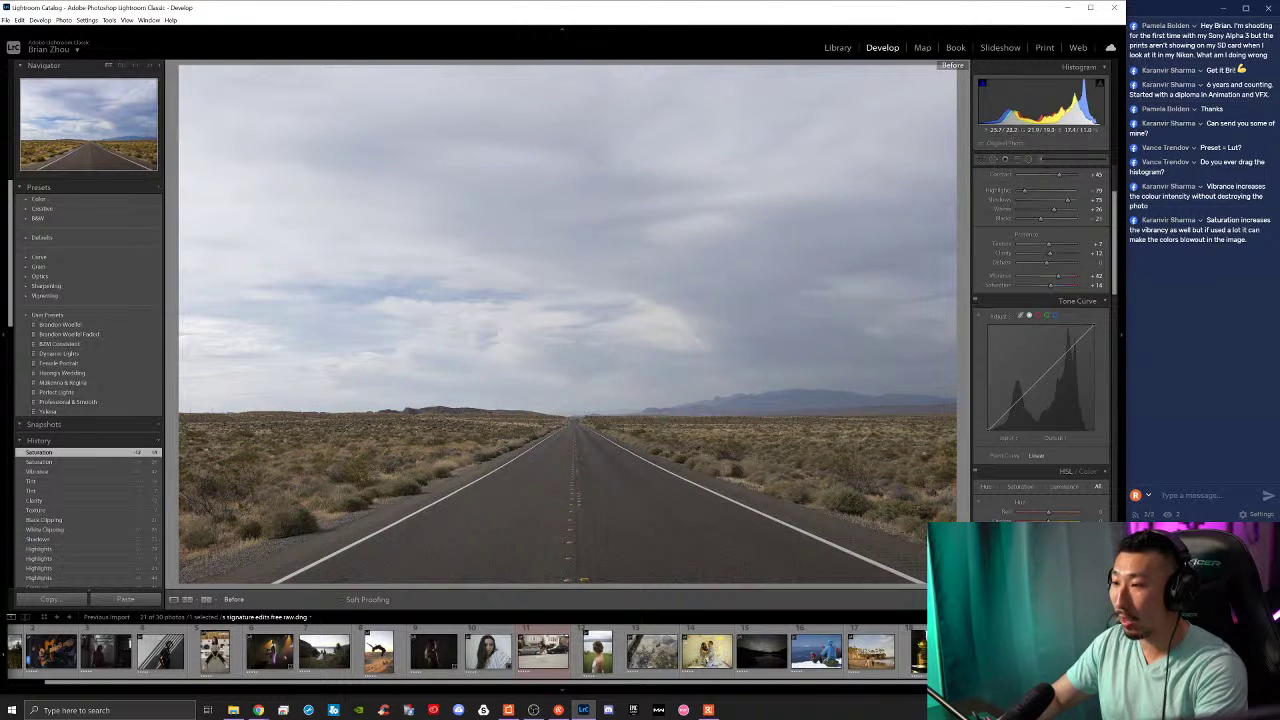
key(backslash)
key(backslash)
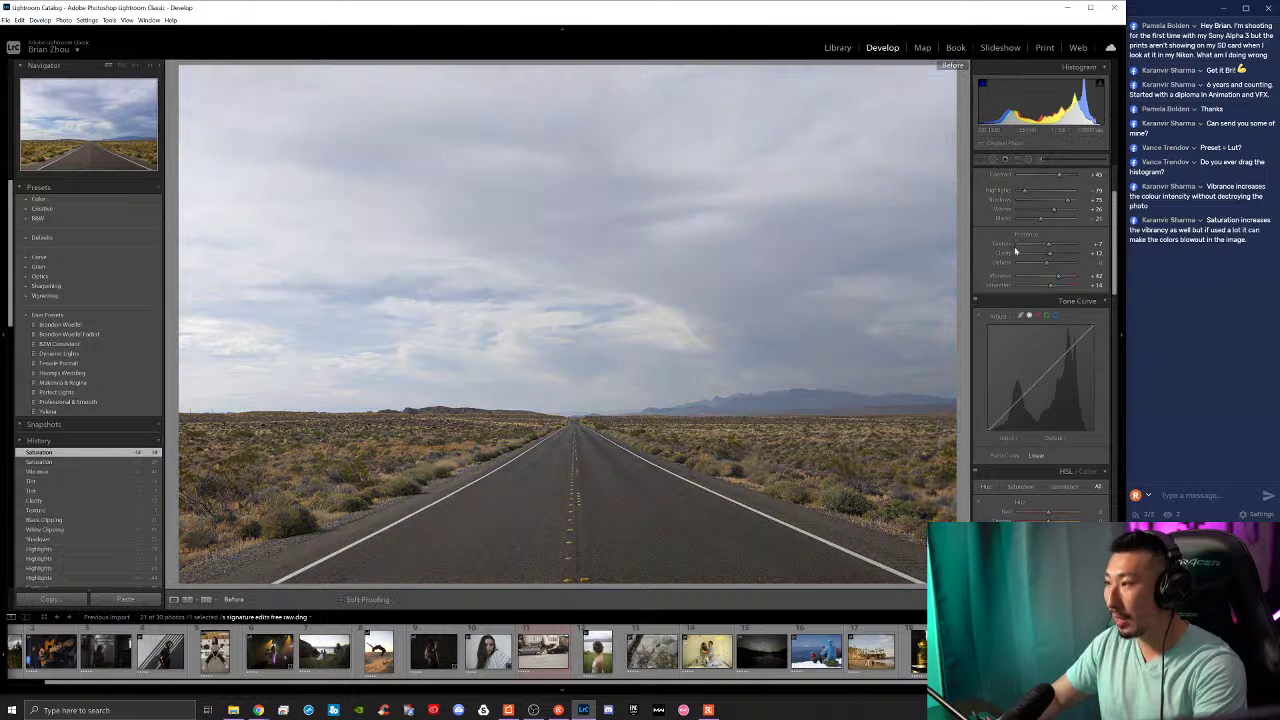
scroll(1008, 275, up, 2)
key(backslash)
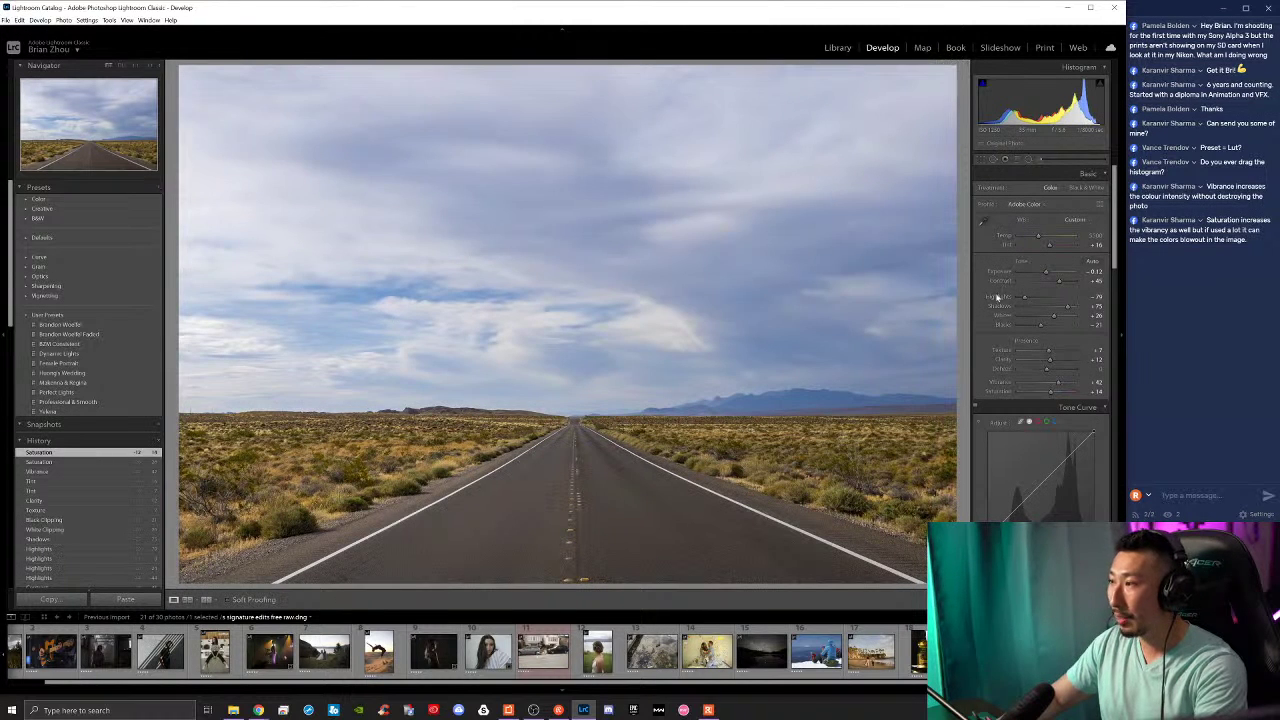
Step: Scroll the Develop panel down to the Tone Curve and HSL / Color panels
scroll(976, 403, down, 2)
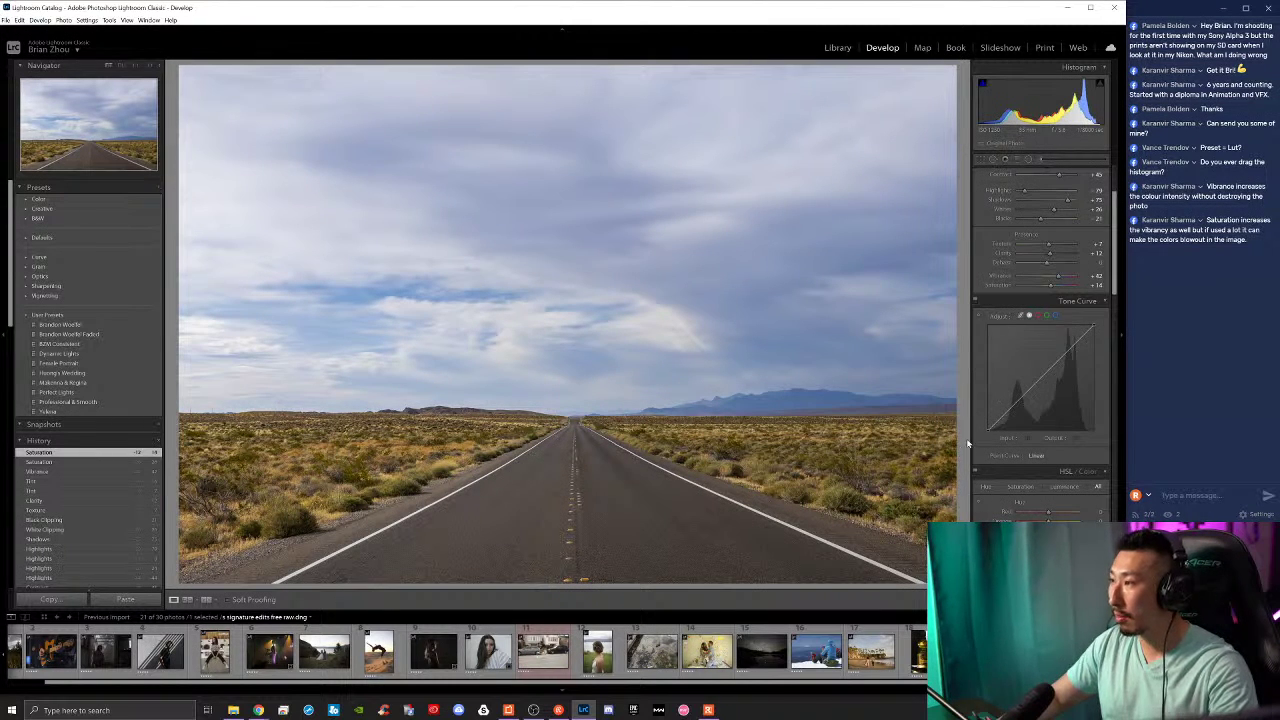
scroll(975, 440, down, 1)
scroll(1002, 445, down, 2)
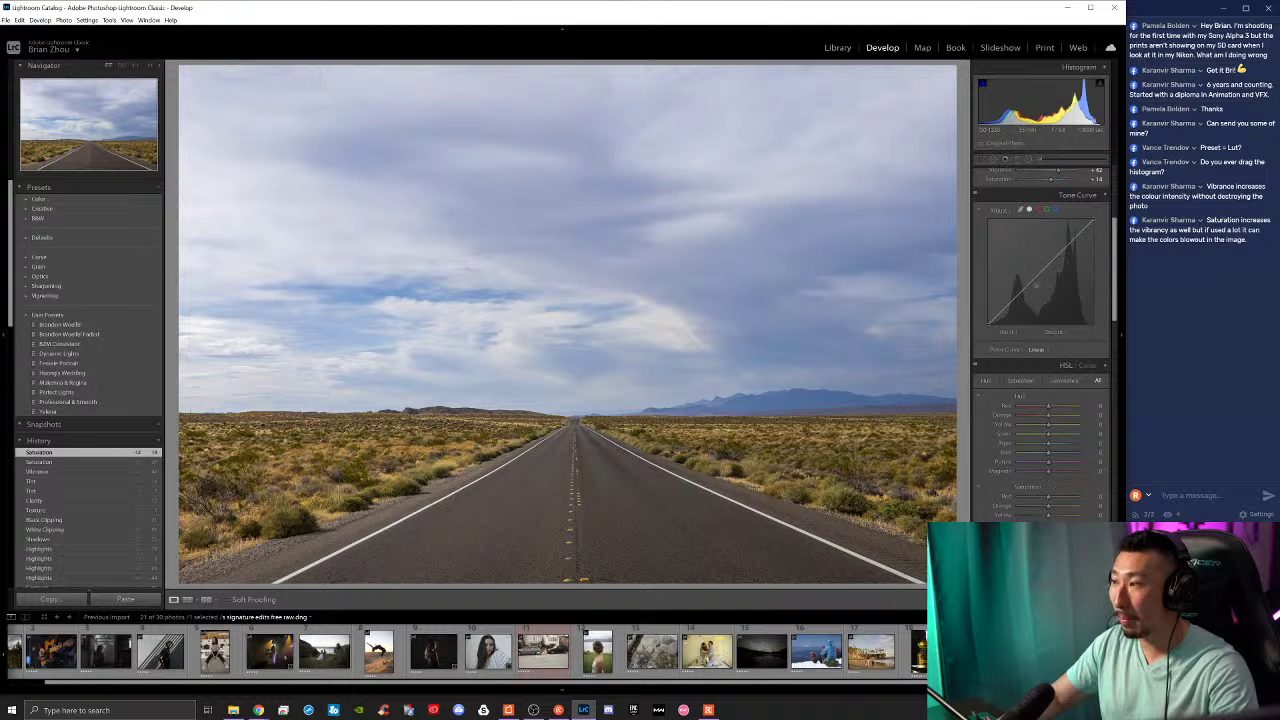
Step: Pull a Tone Curve point down to darken, add a second point, and open the Point Curve presets
drag(1042, 272, 1012, 305)
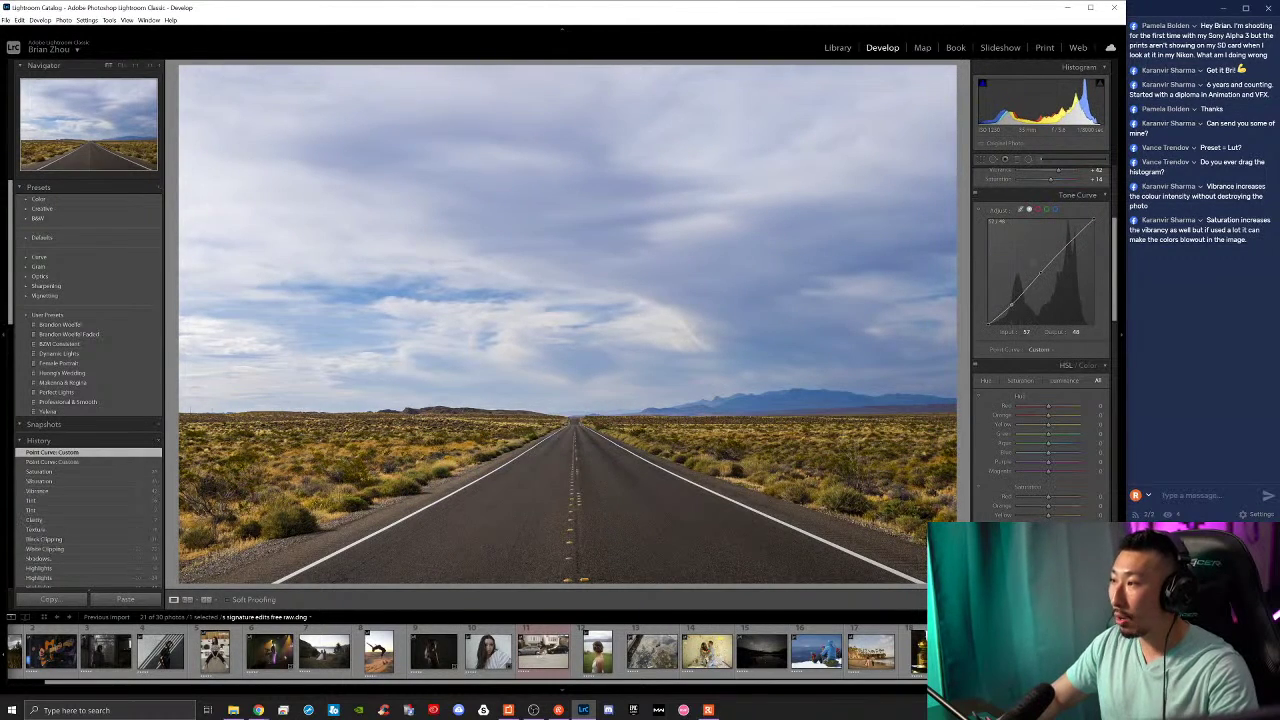
click(1064, 246)
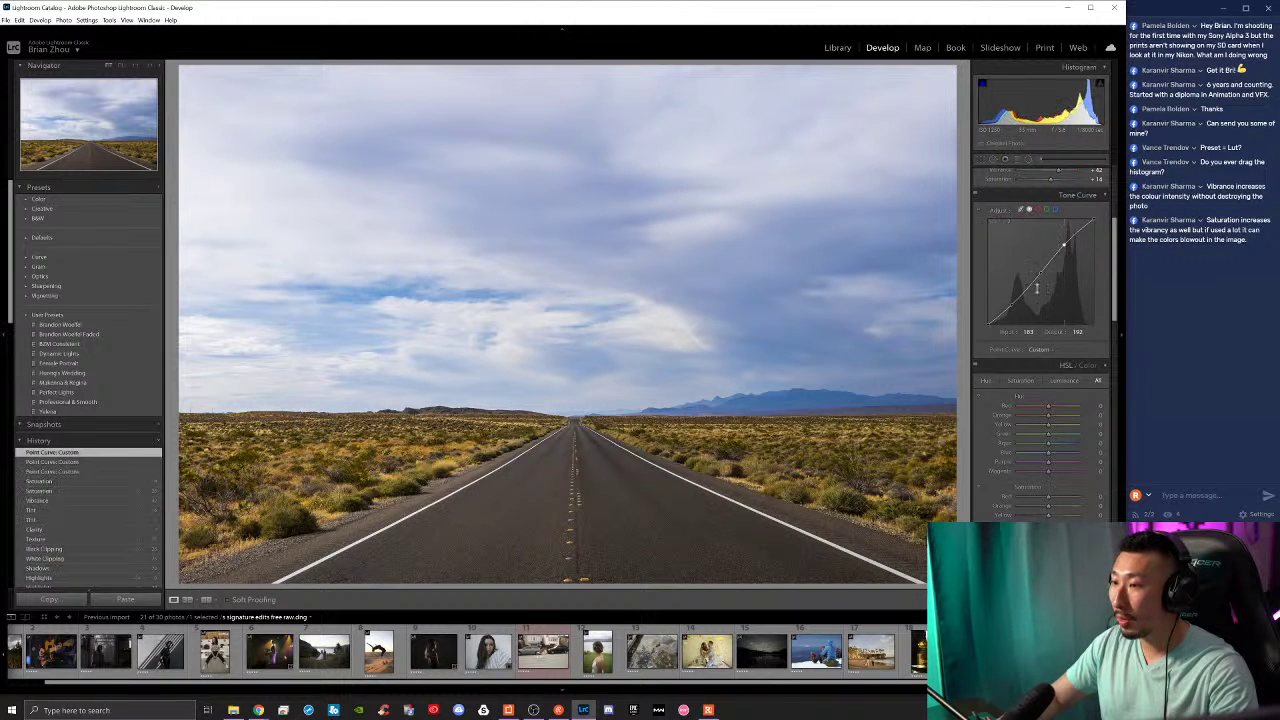
click(1039, 349)
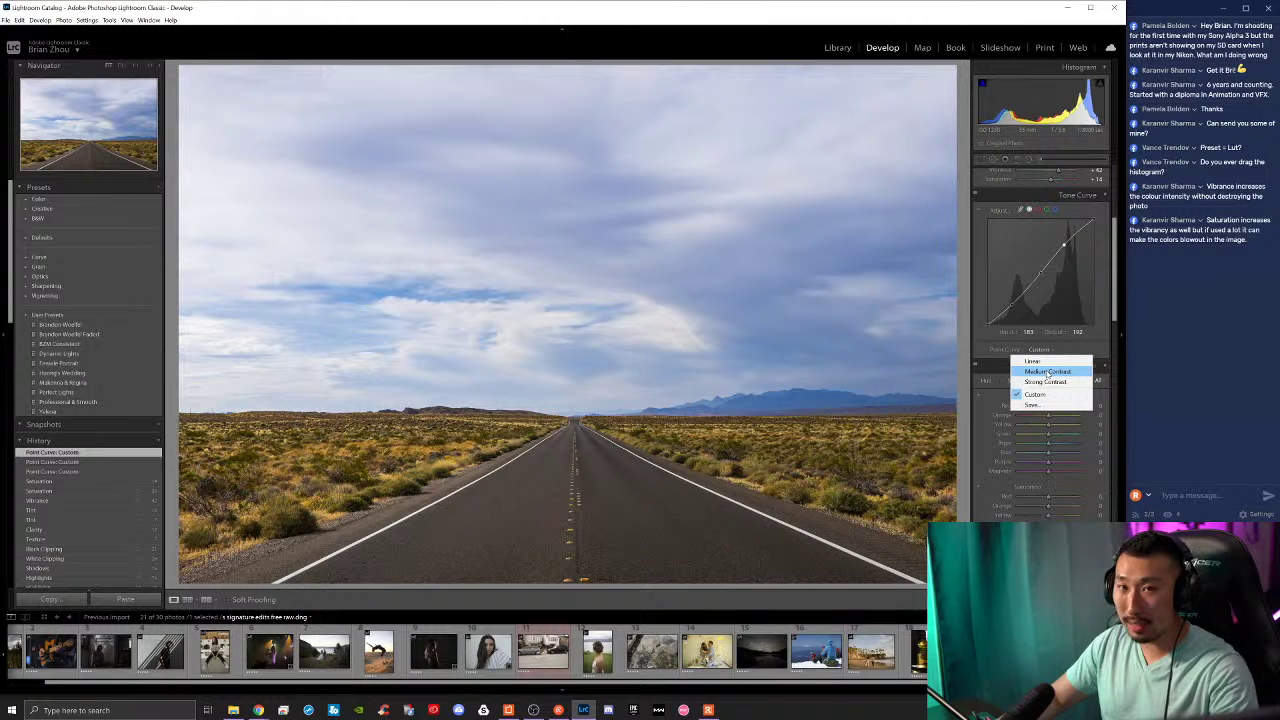
Step: Try Medium Contrast then Strong Contrast curve presets, undoing back to the custom curve
click(1047, 372)
click(1047, 350)
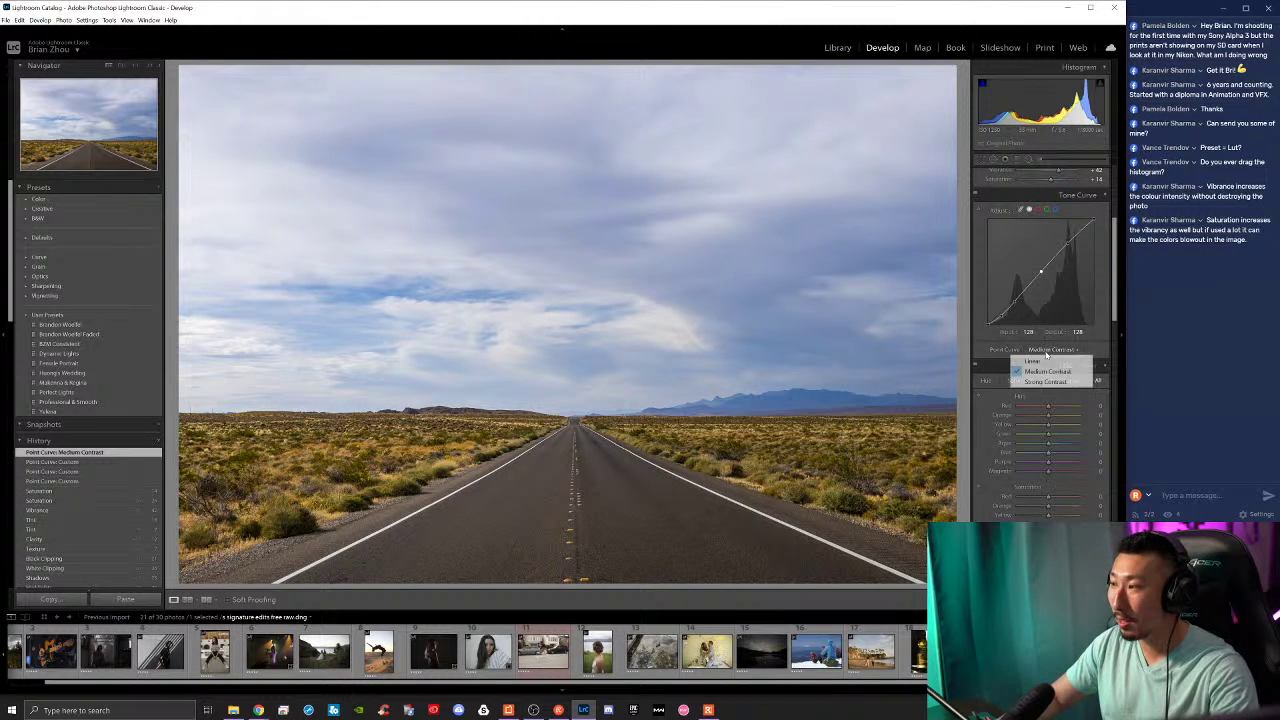
click(1050, 381)
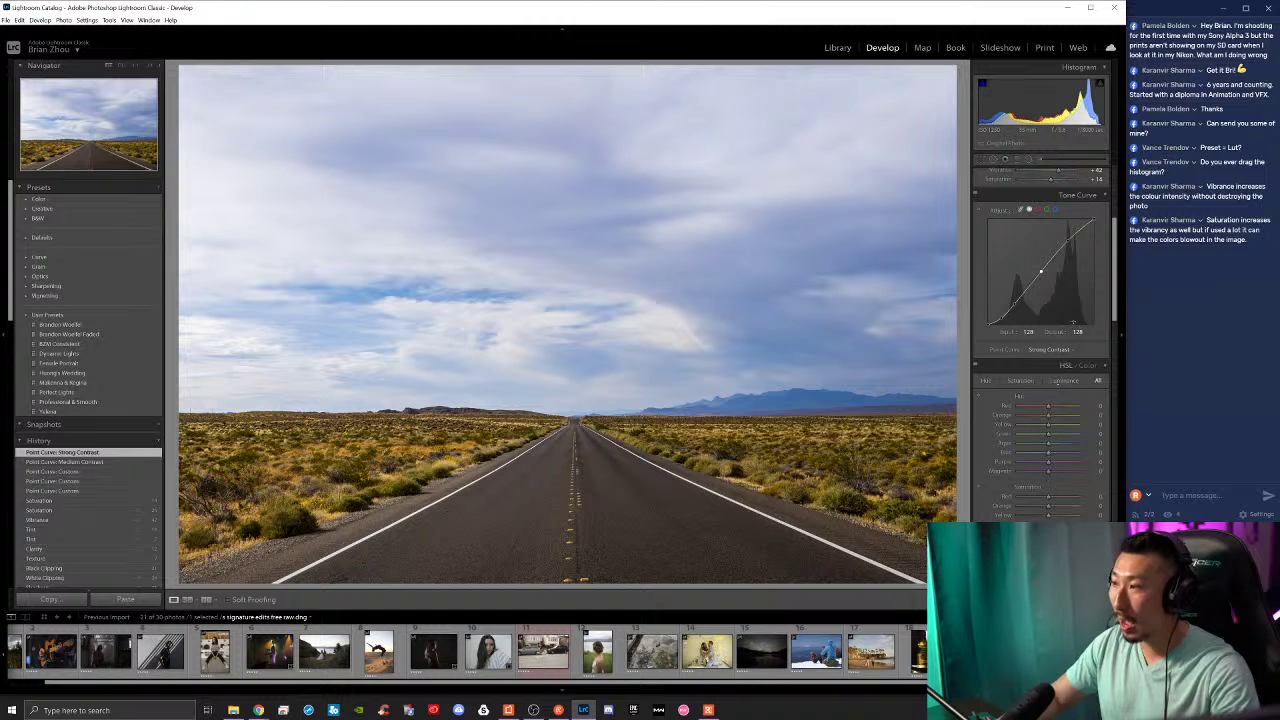
key(ctrl+z)
key(ctrl+z)
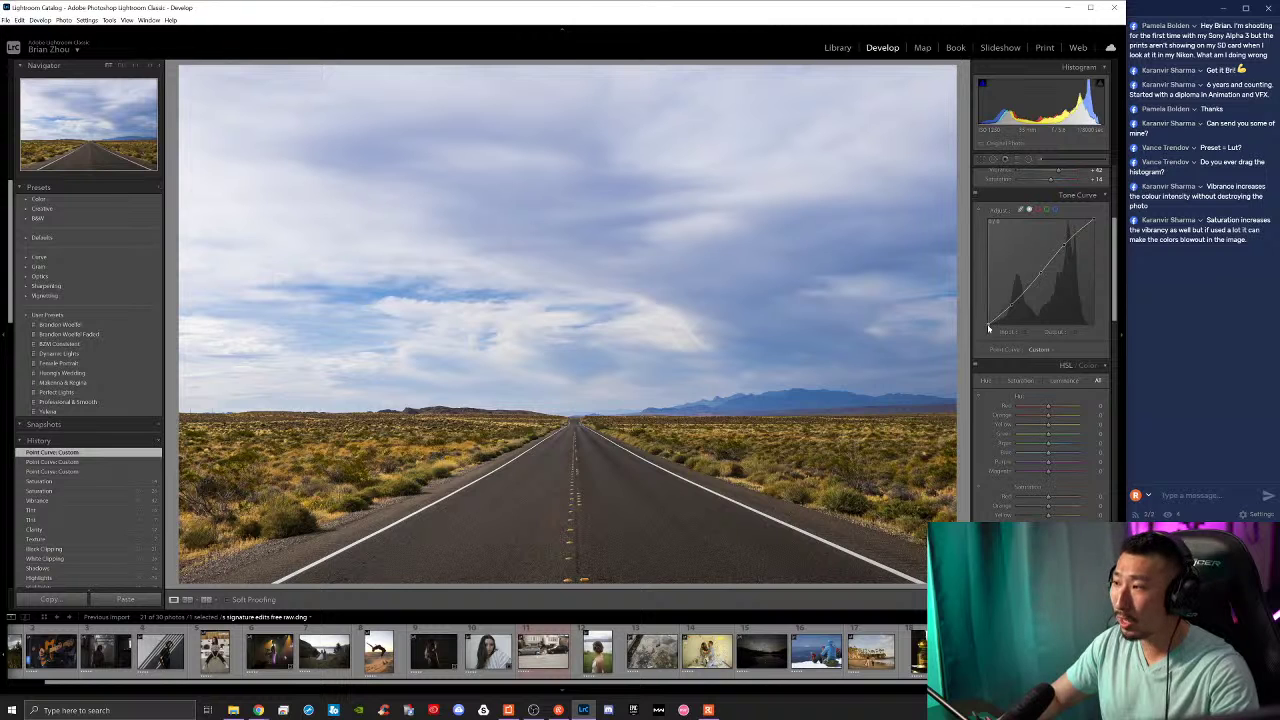
Step: Raise the curve's black point, add a shadow point, lower the white point to 211 and lift a midtone
mouse_move(988, 328)
mouse_down()
mouse_move(975, 301)
mouse_move(977, 312)
mouse_up()
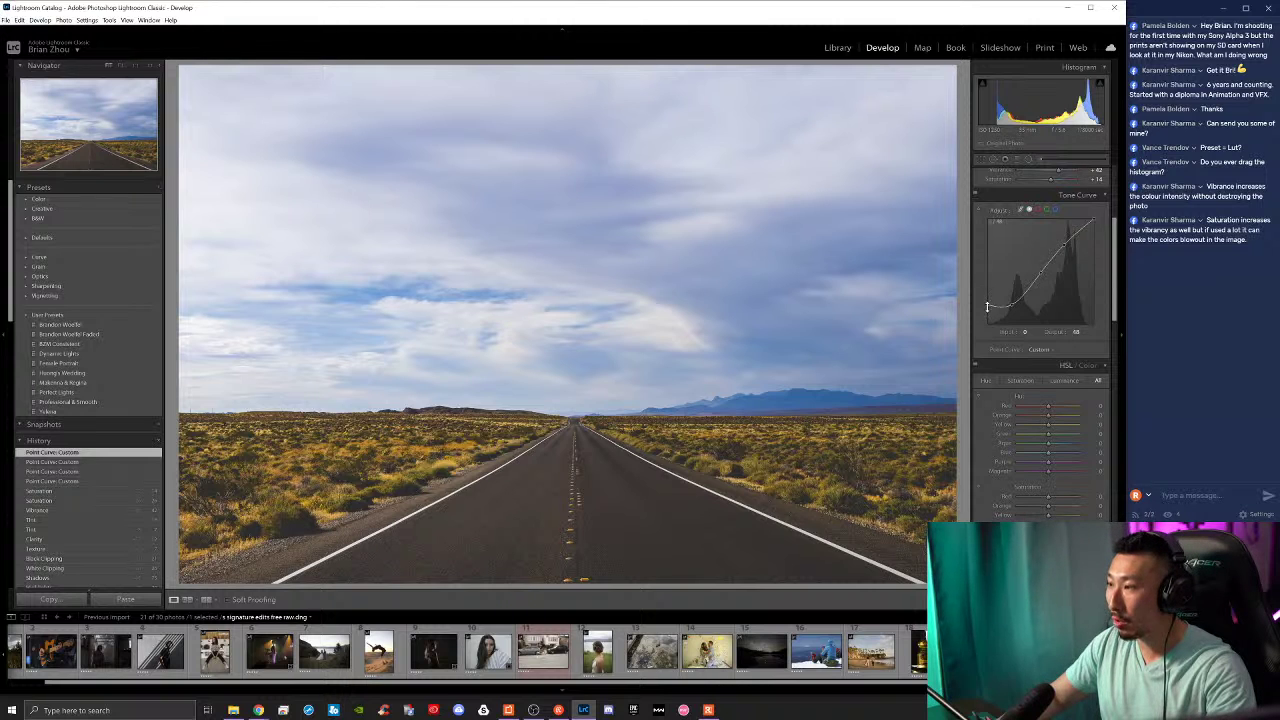
drag(987, 307, 988, 313)
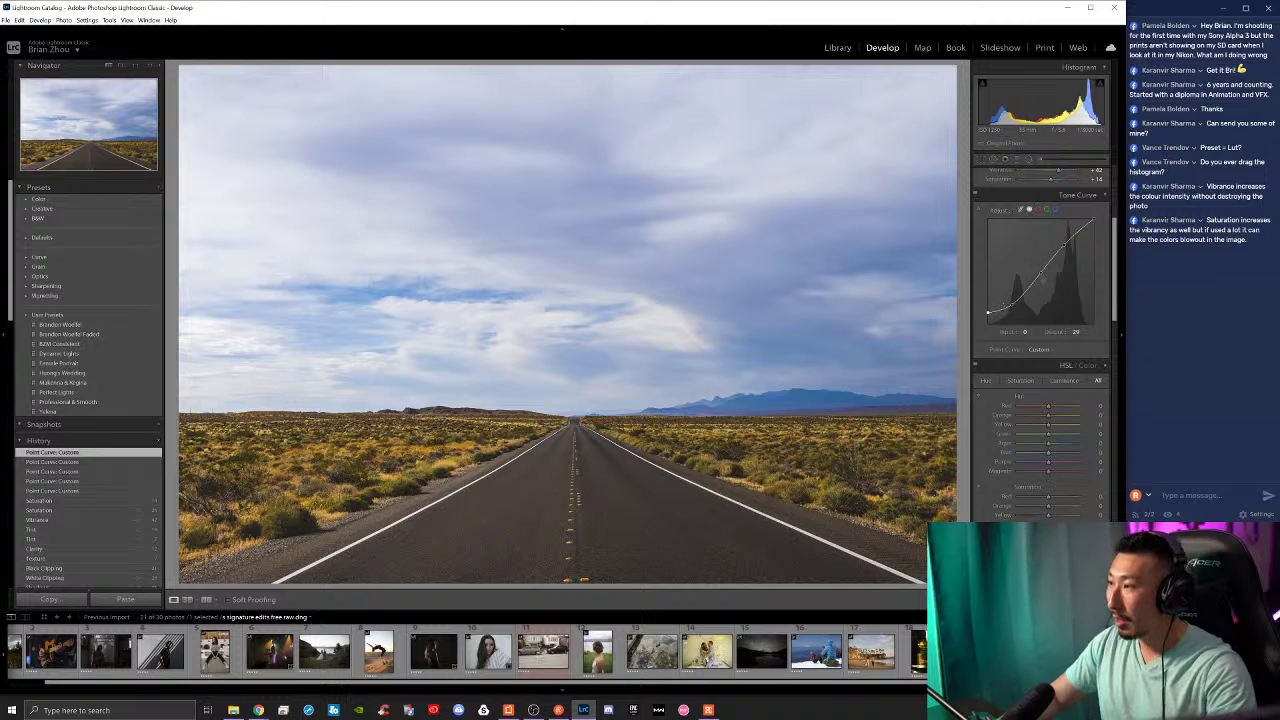
click(1012, 304)
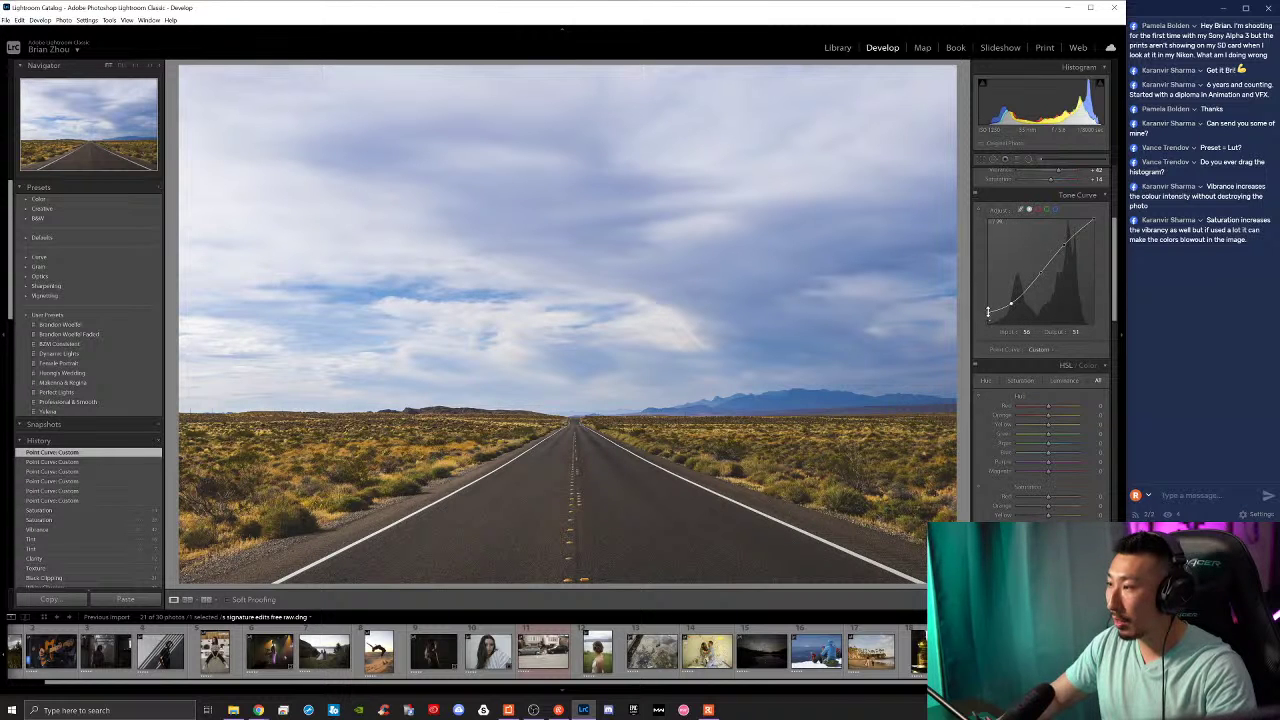
mouse_move(988, 312)
mouse_down()
mouse_move(1004, 316)
mouse_move(988, 313)
mouse_up()
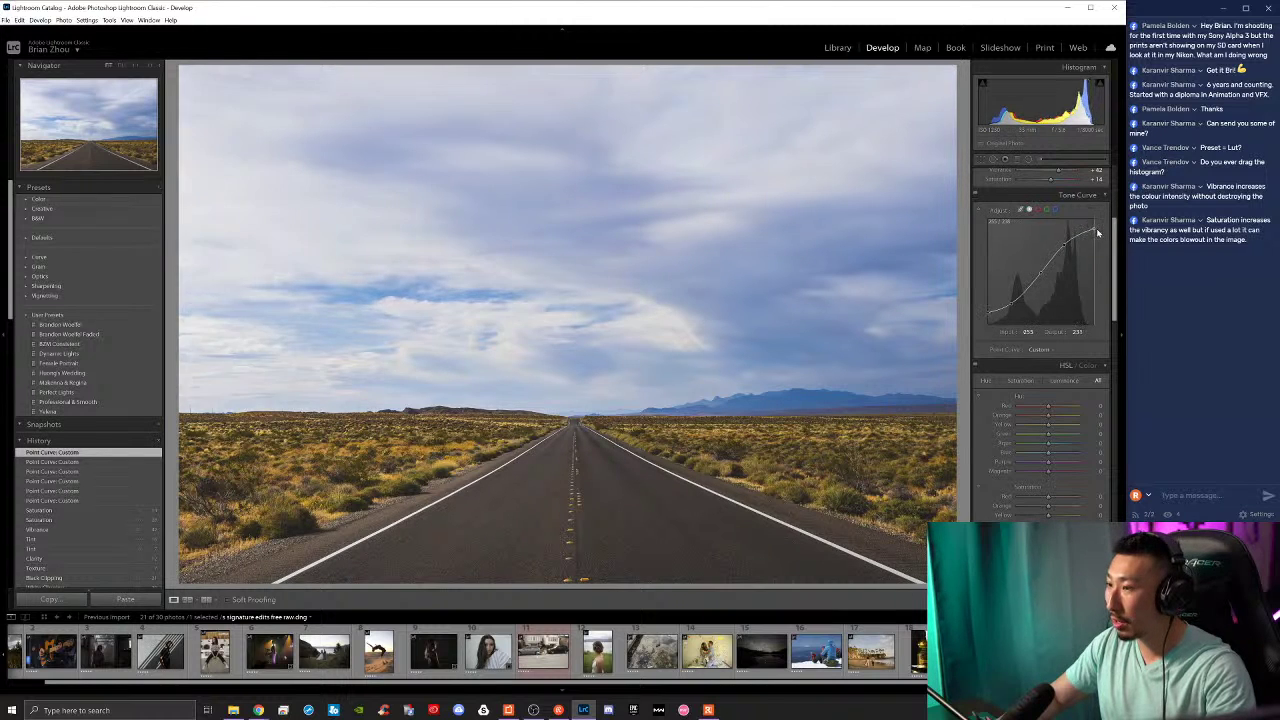
drag(1096, 220, 1100, 240)
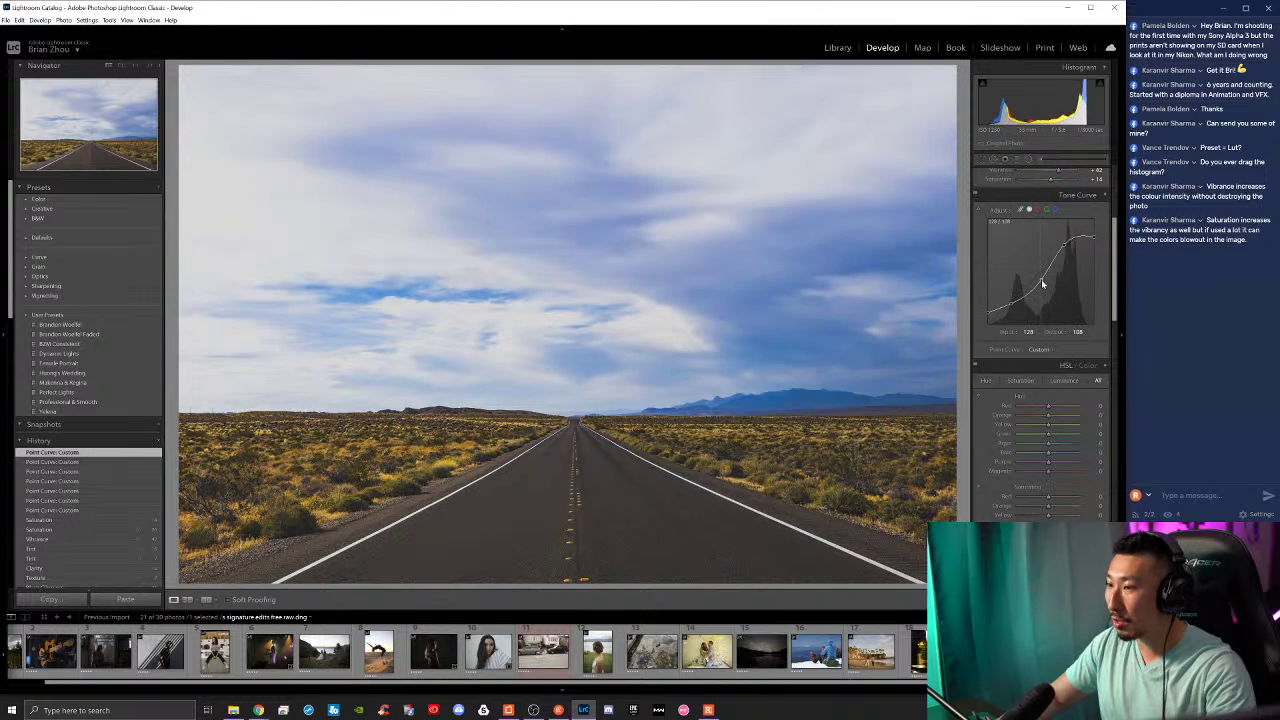
drag(1041, 280, 1041, 273)
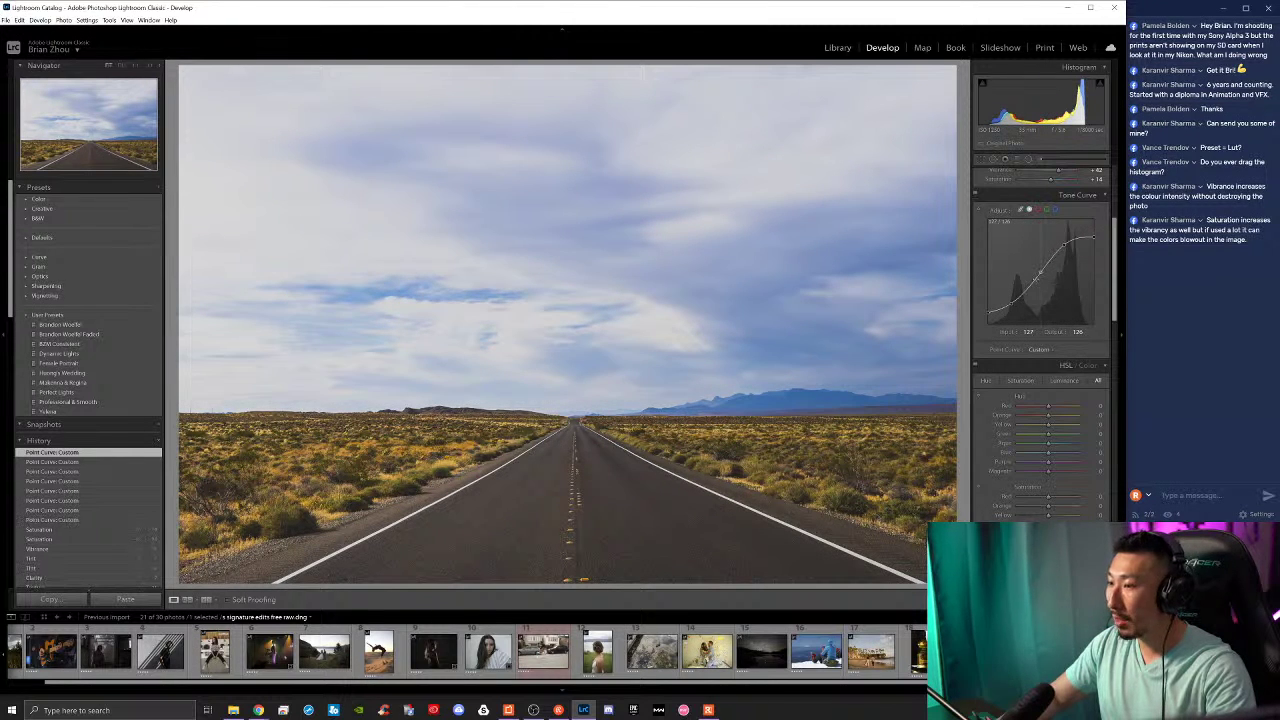
scroll(1003, 369, up, 5)
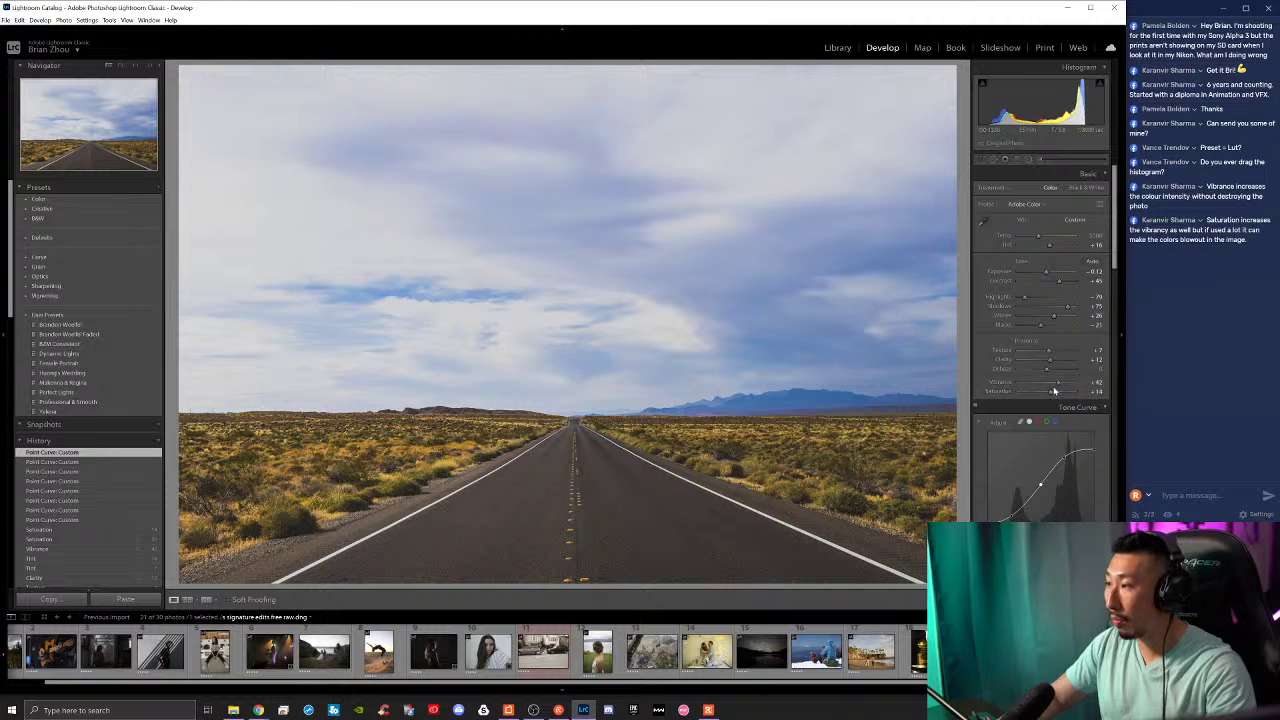
Step: Ease Vibrance to about +23 and lower Saturation from +14 to +8
drag(1053, 396, 1055, 385)
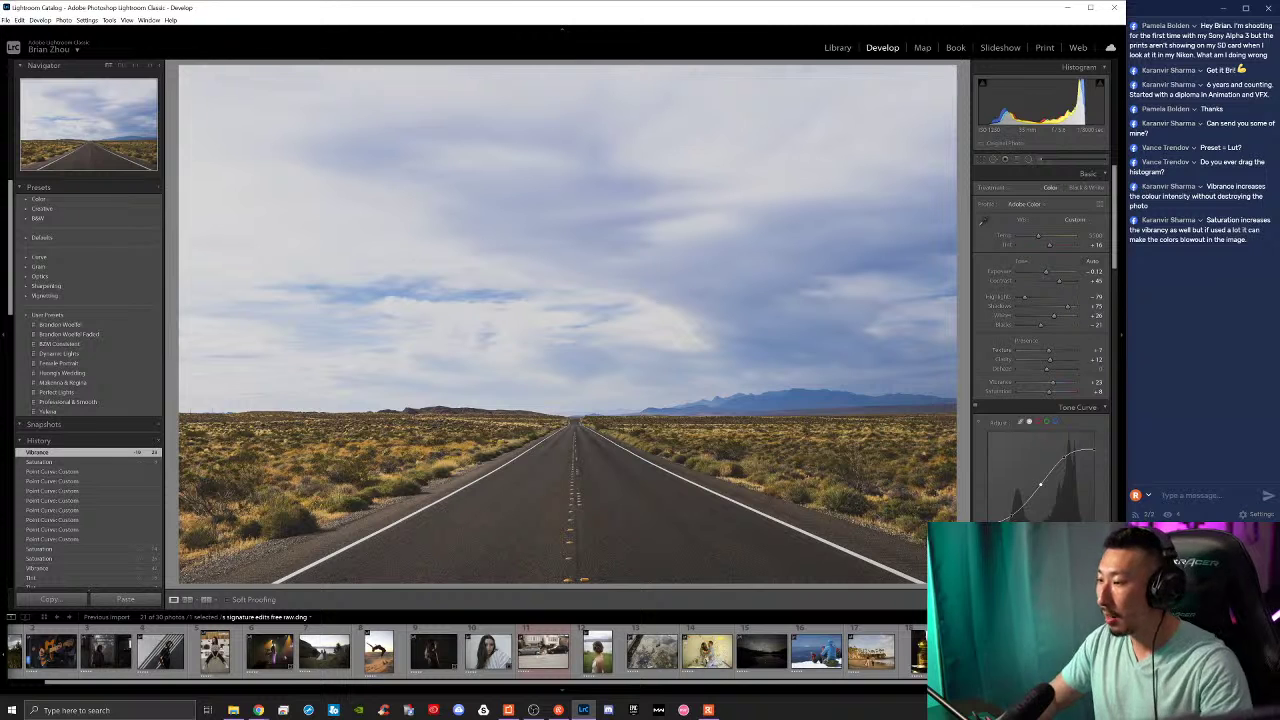
scroll(1040, 300, down, 4)
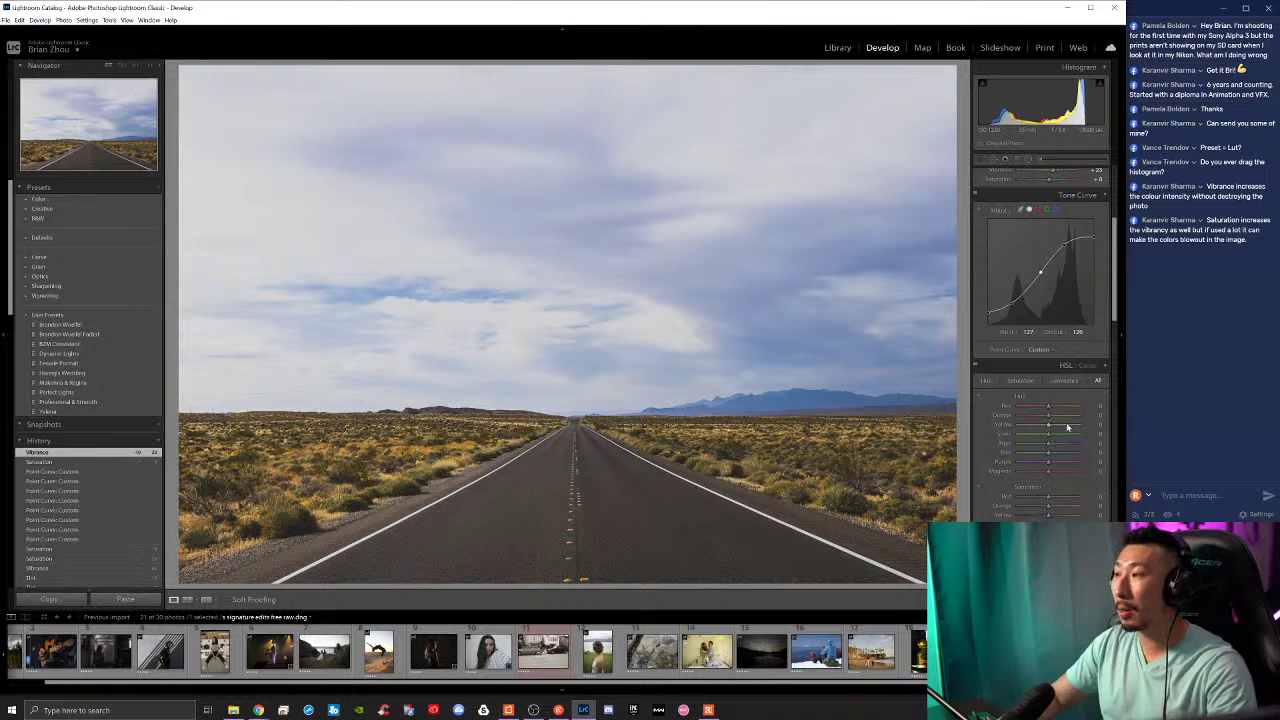
scroll(1055, 428, up, 4)
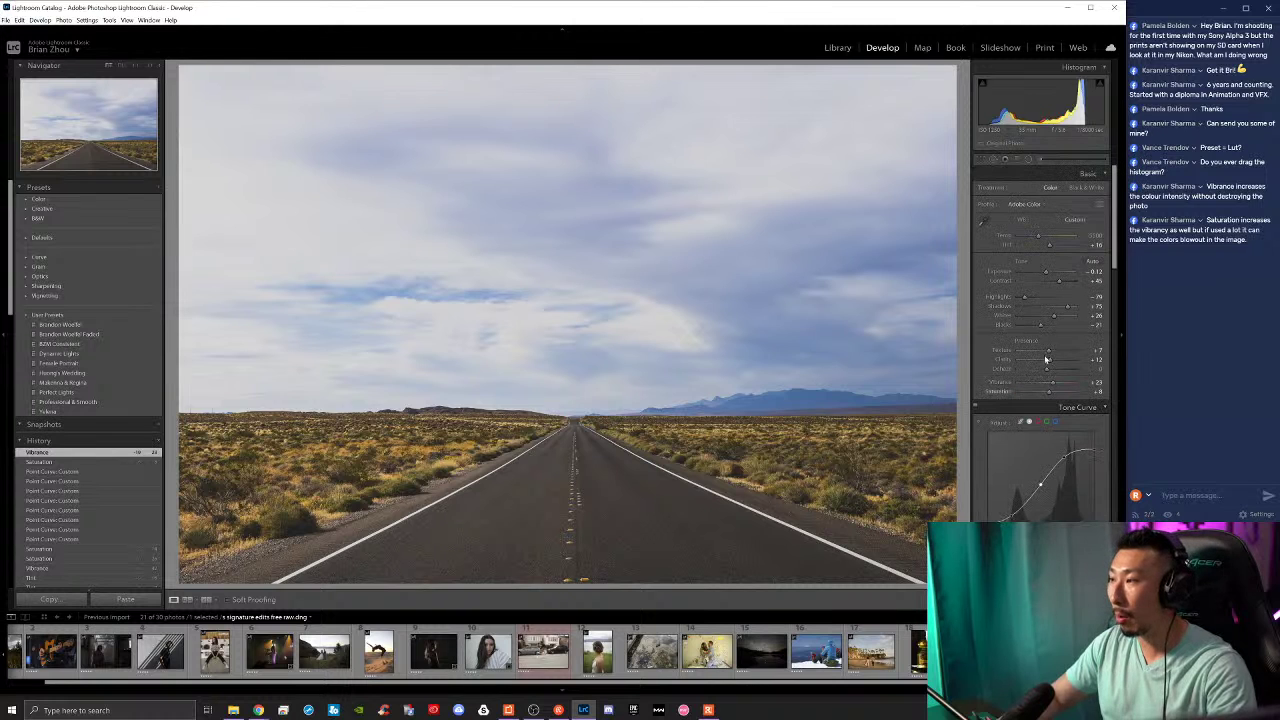
Step: Preview the Red, Green and Blue tone curves, go back to RGB, and bring HSL into view
click(1038, 423)
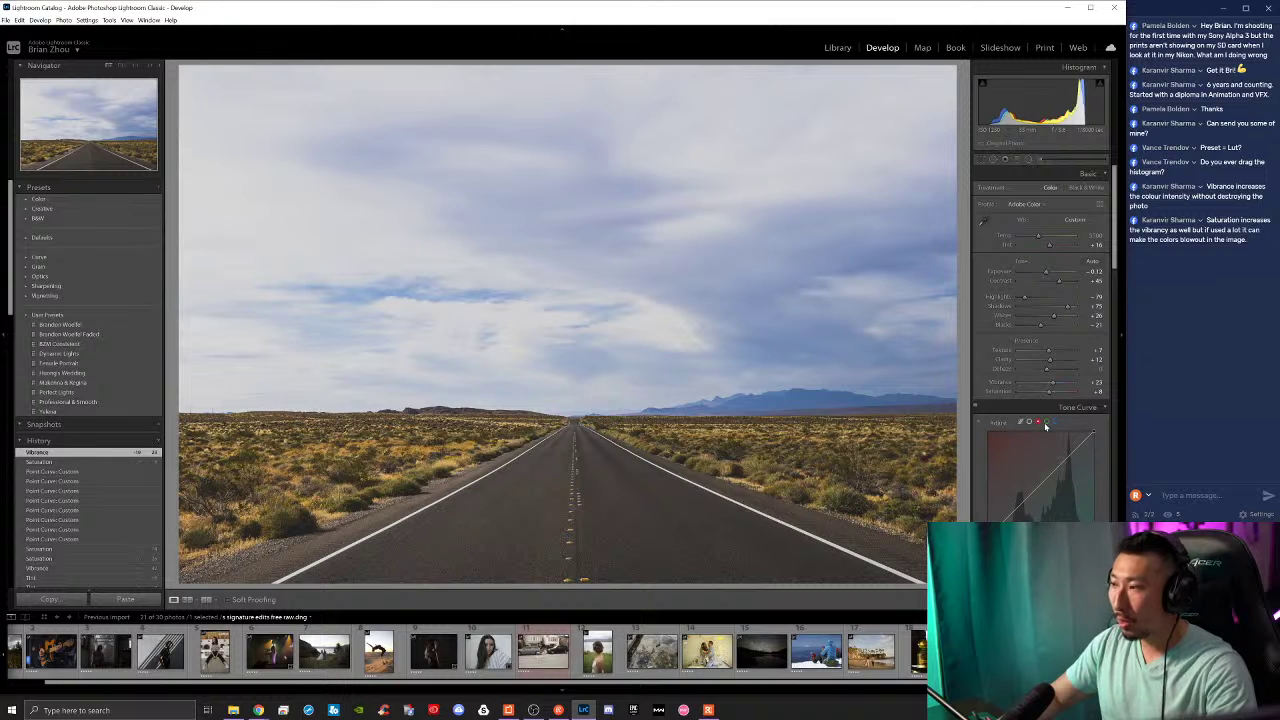
click(1047, 423)
click(1057, 423)
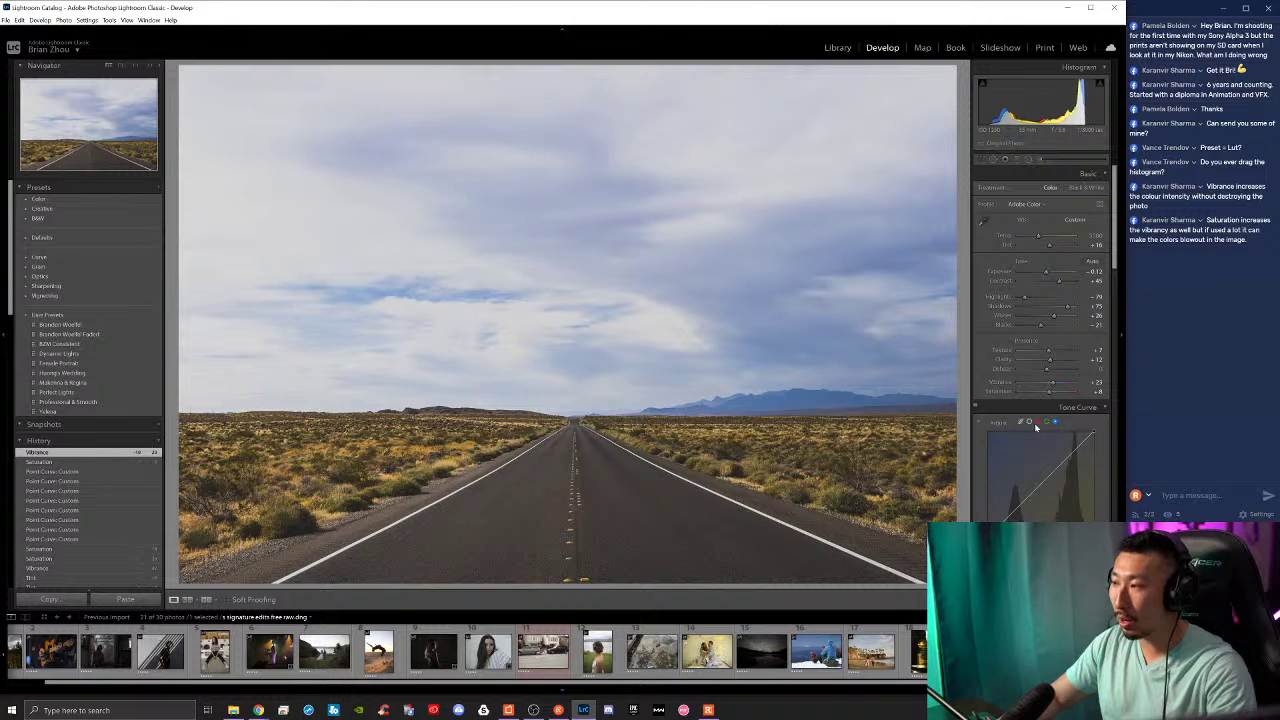
click(1029, 422)
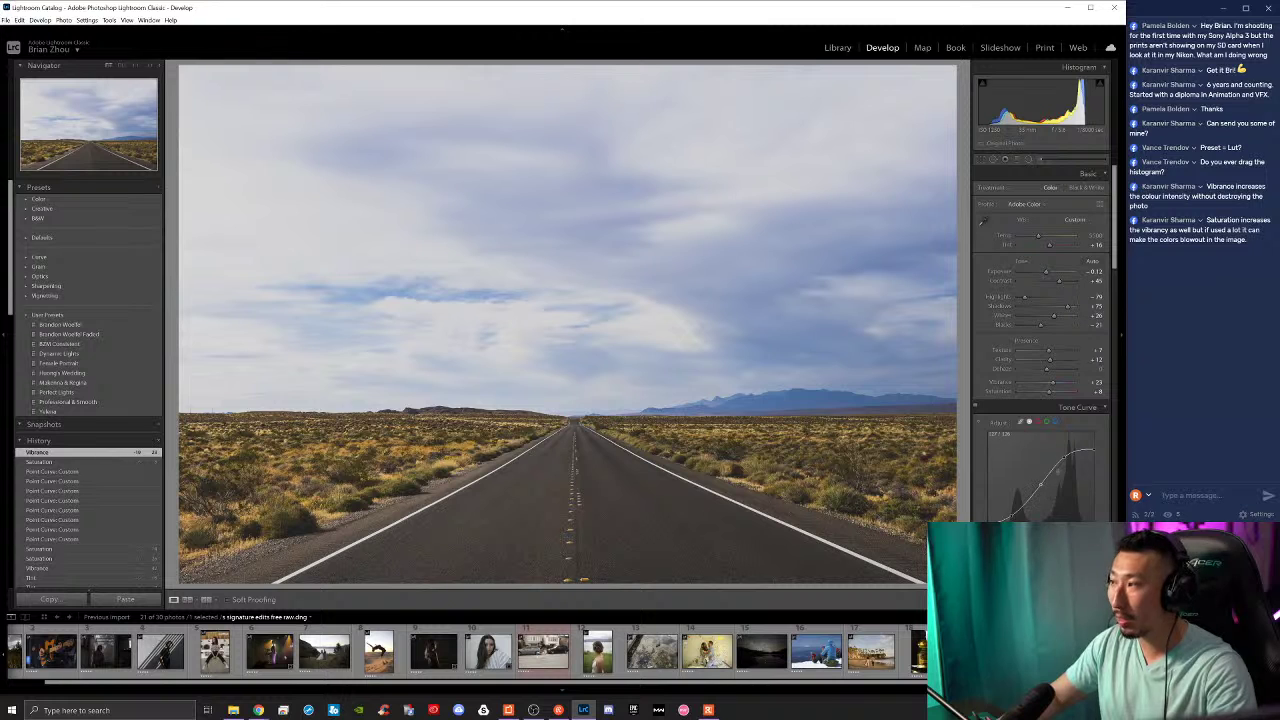
scroll(1069, 489, down, 4)
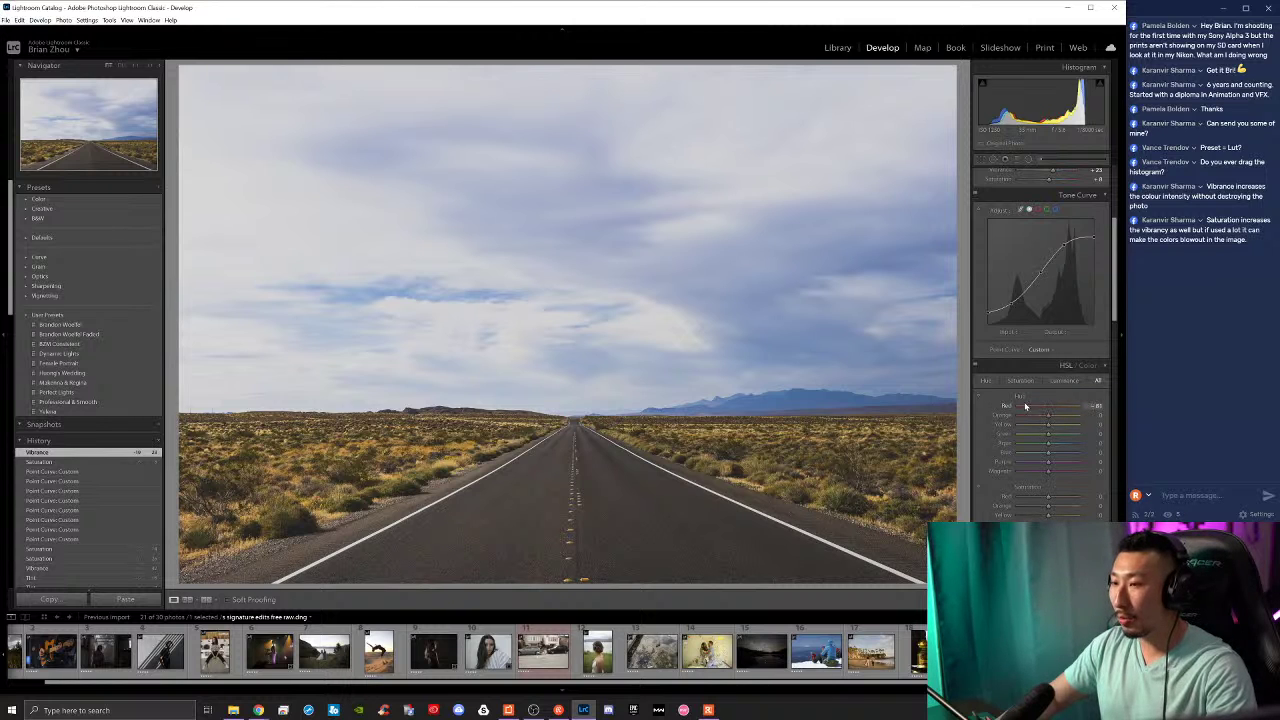
Step: Try Red, Green, Aqua, Orange and Blue hue shifts (including a teal sky), resetting each to 0
mouse_move(1040, 406)
mouse_down()
mouse_move(1065, 406)
mouse_move(1001, 416)
mouse_move(1078, 418)
mouse_move(1004, 428)
mouse_move(1090, 432)
mouse_move(988, 439)
mouse_move(1089, 448)
mouse_move(1010, 456)
mouse_move(1074, 456)
mouse_move(1032, 456)
mouse_move(1040, 421)
mouse_up()
double_click(1049, 436)
double_click(1043, 446)
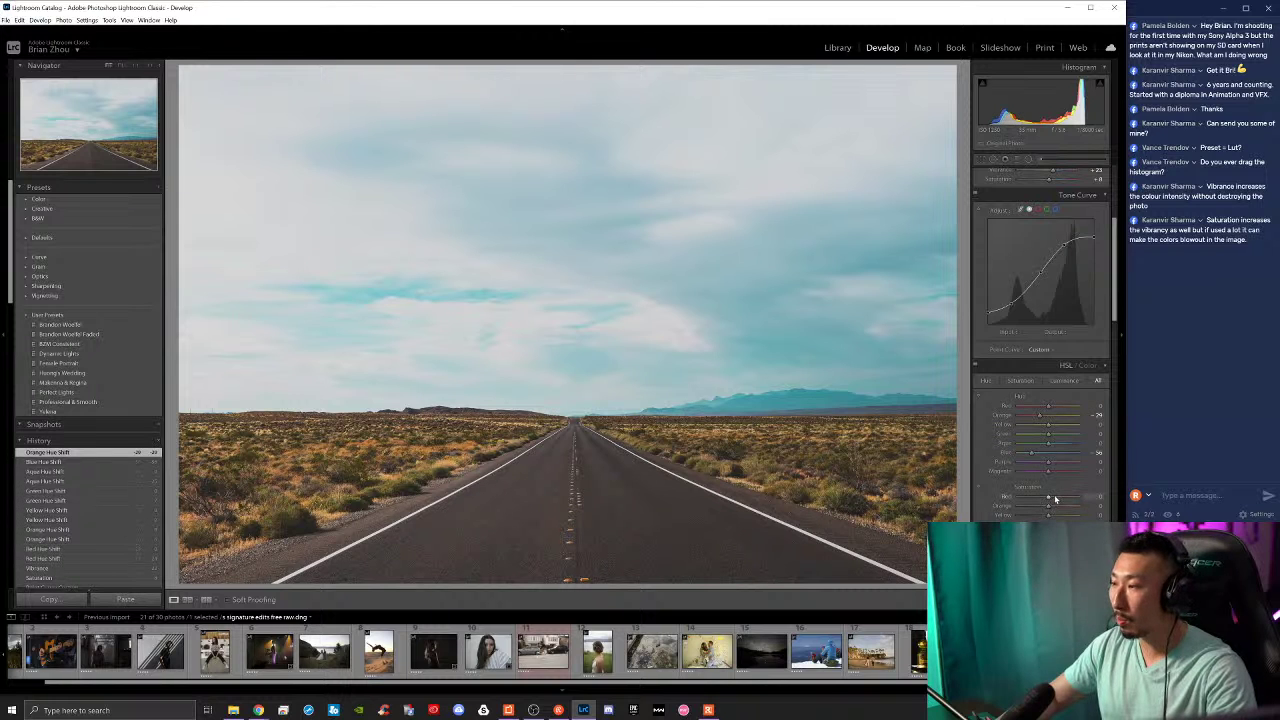
double_click(1031, 452)
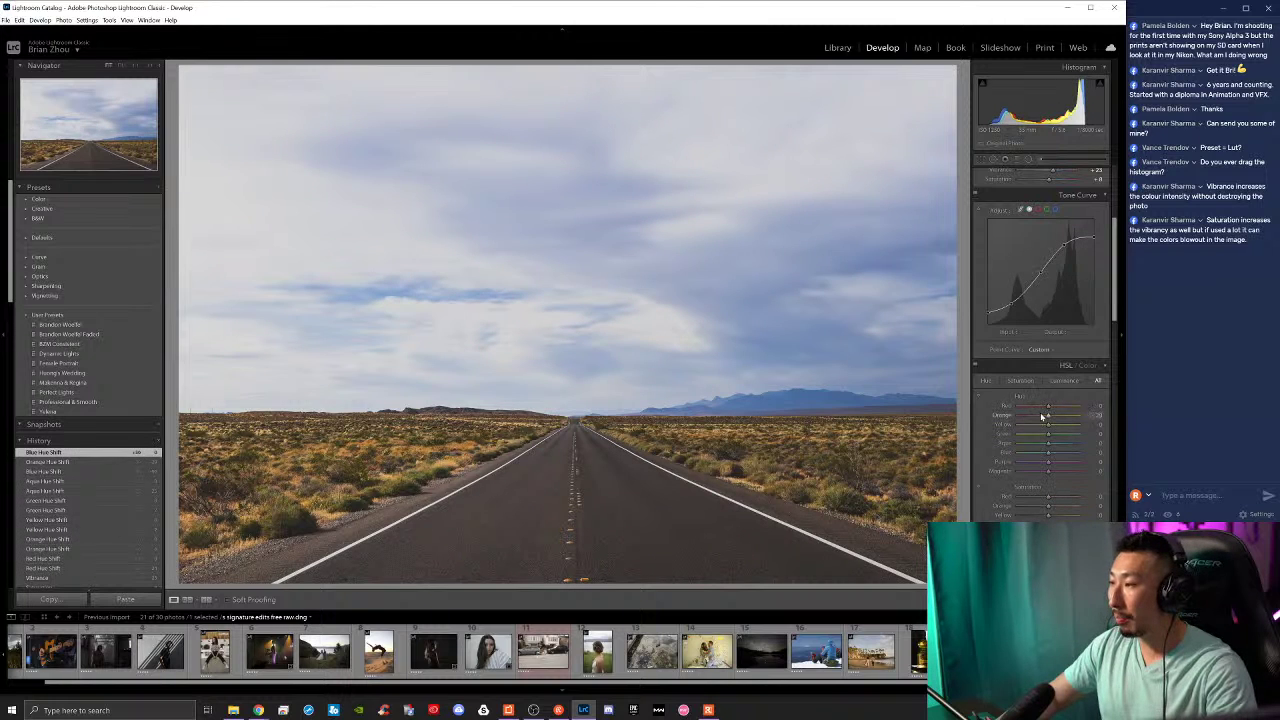
double_click(1043, 416)
mouse_move(1048, 452)
mouse_down()
mouse_move(1032, 458)
mouse_move(1094, 472)
mouse_move(1048, 472)
mouse_up()
double_click(1050, 464)
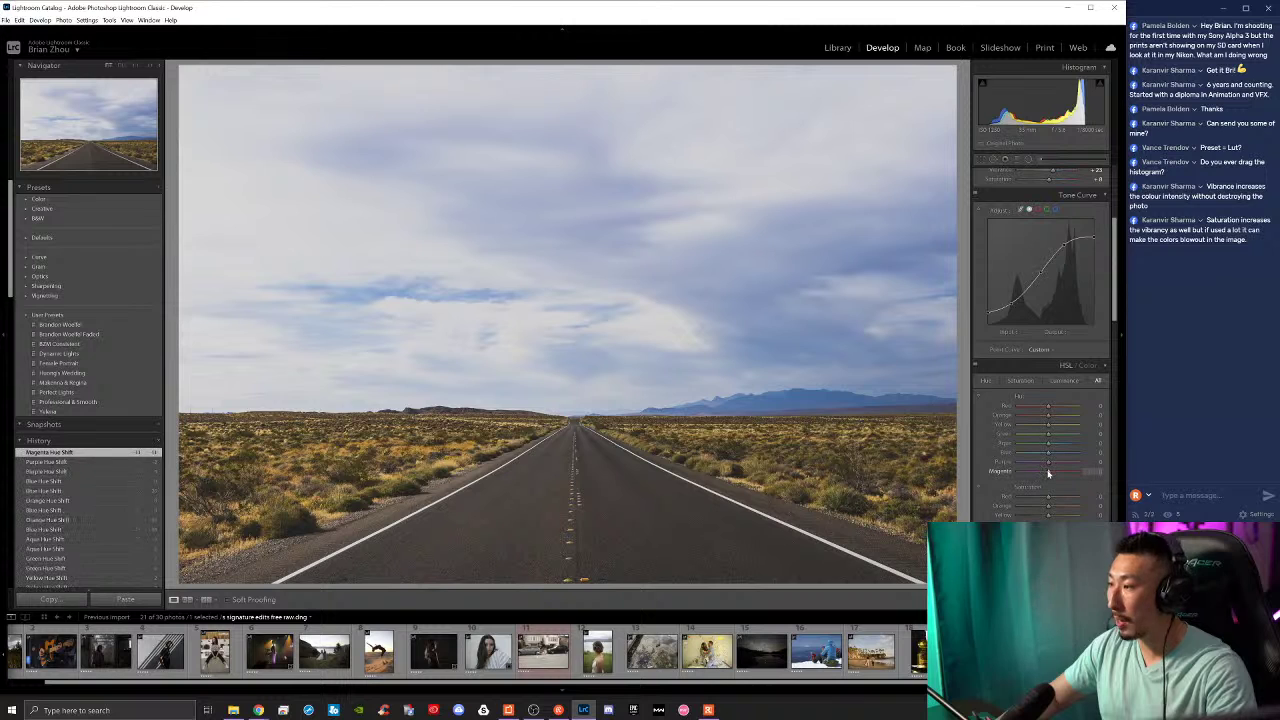
Step: Reset trial Red, Orange and Yellow saturation; set Blue saturation about -87 and Blue hue -60
scroll(1052, 460, down, 2)
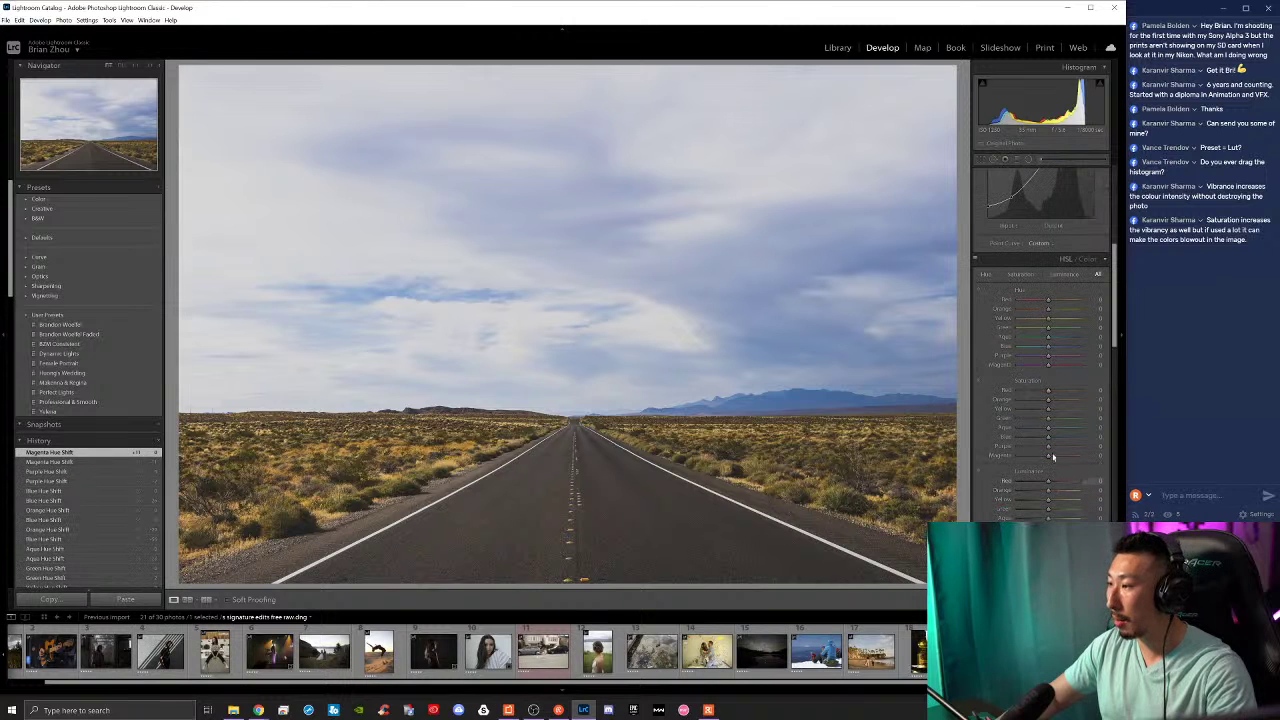
drag(1060, 393, 1018, 400)
double_click(1031, 391)
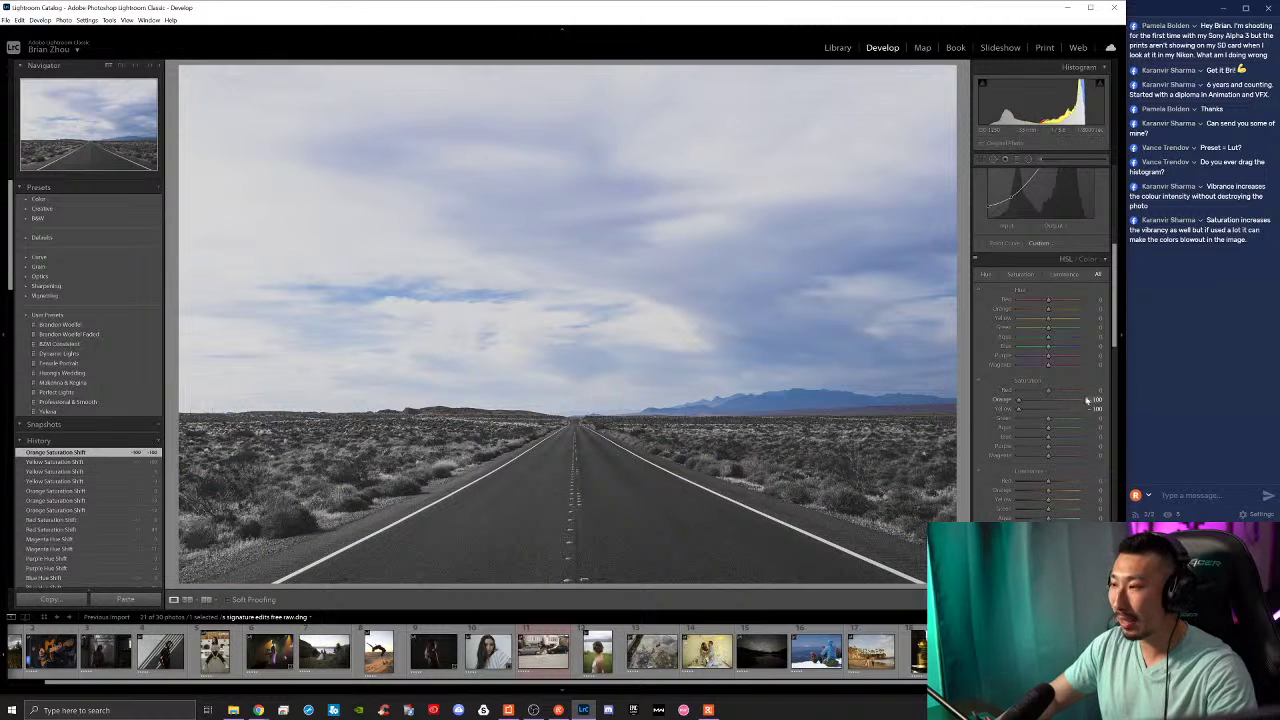
double_click(1018, 400)
double_click(1019, 411)
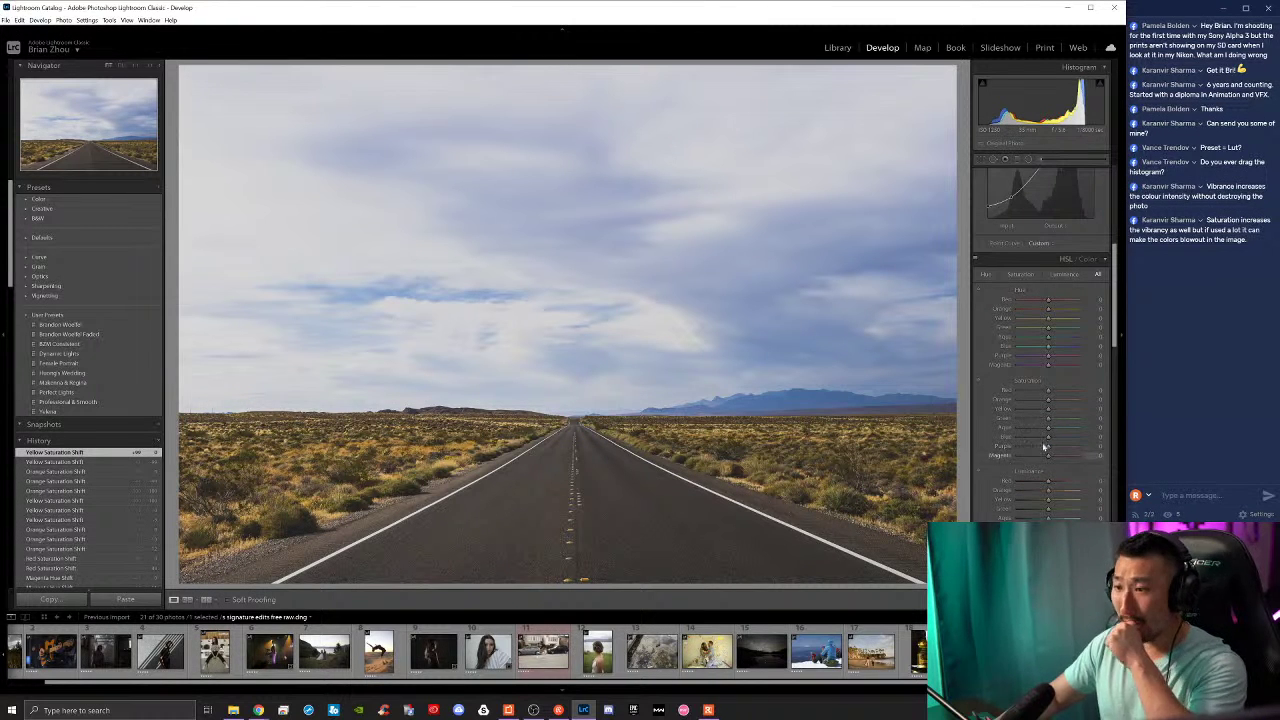
drag(1052, 440, 1030, 441)
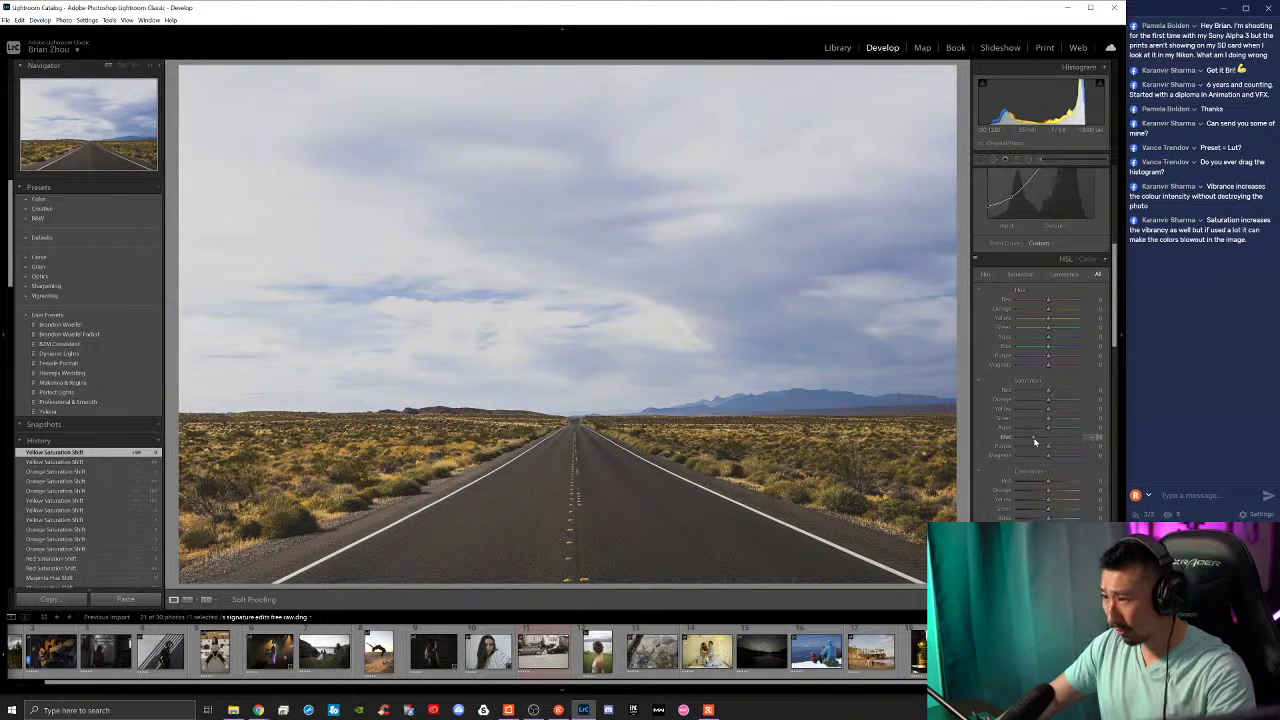
drag(1049, 345, 1031, 346)
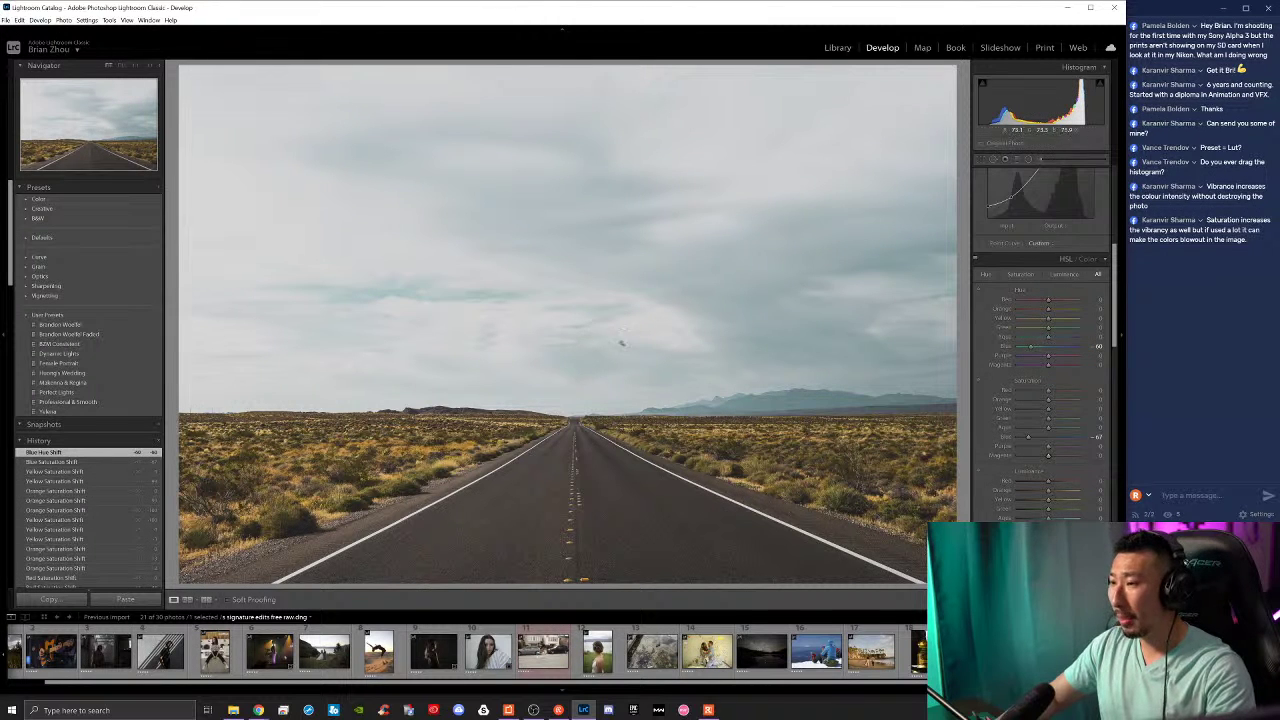
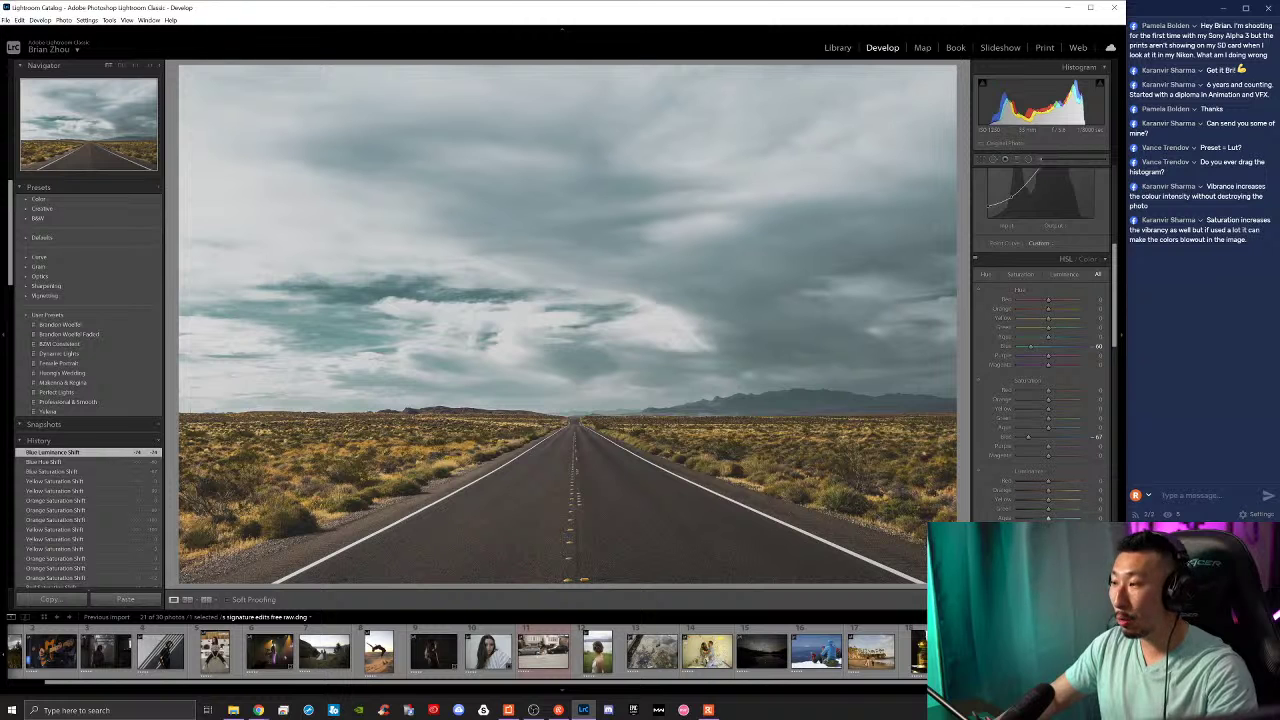
Step: Drop Blue luminance to -100 and lower Aqua luminance, comparing against the original
key(backslash)
key(backslash)
key(backslash)
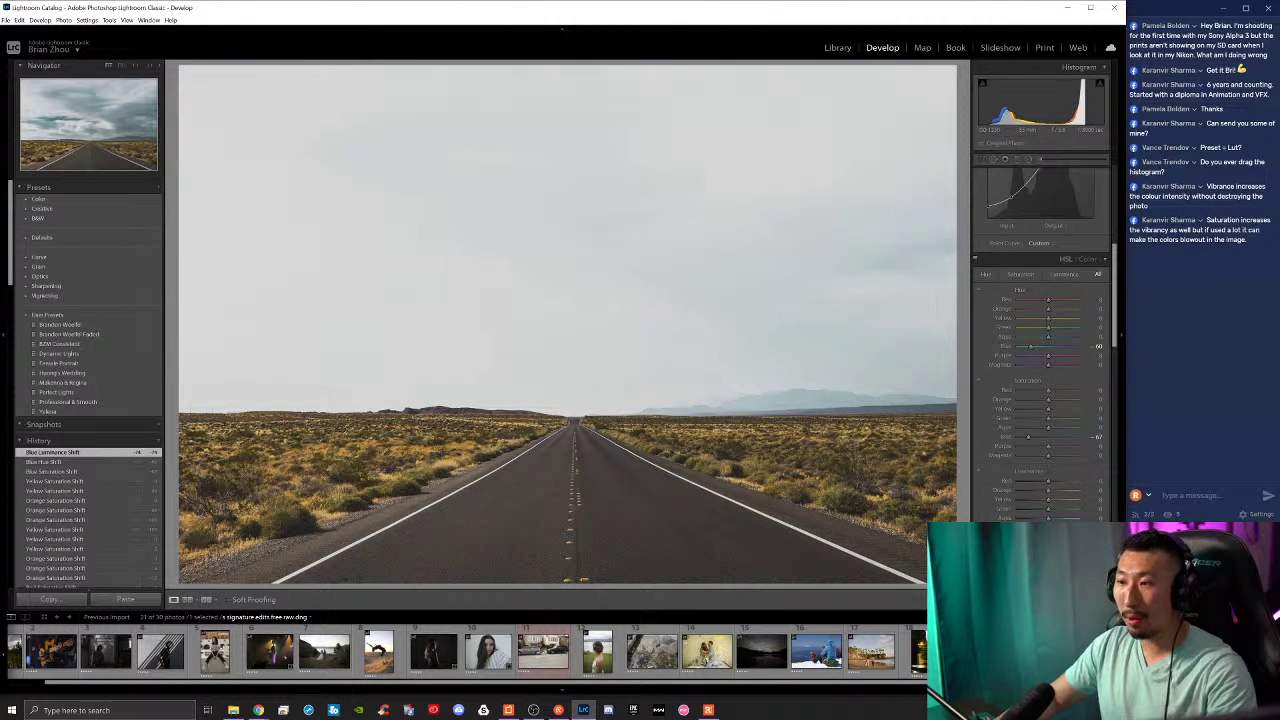
key(backslash)
drag(1026, 528, 984, 524)
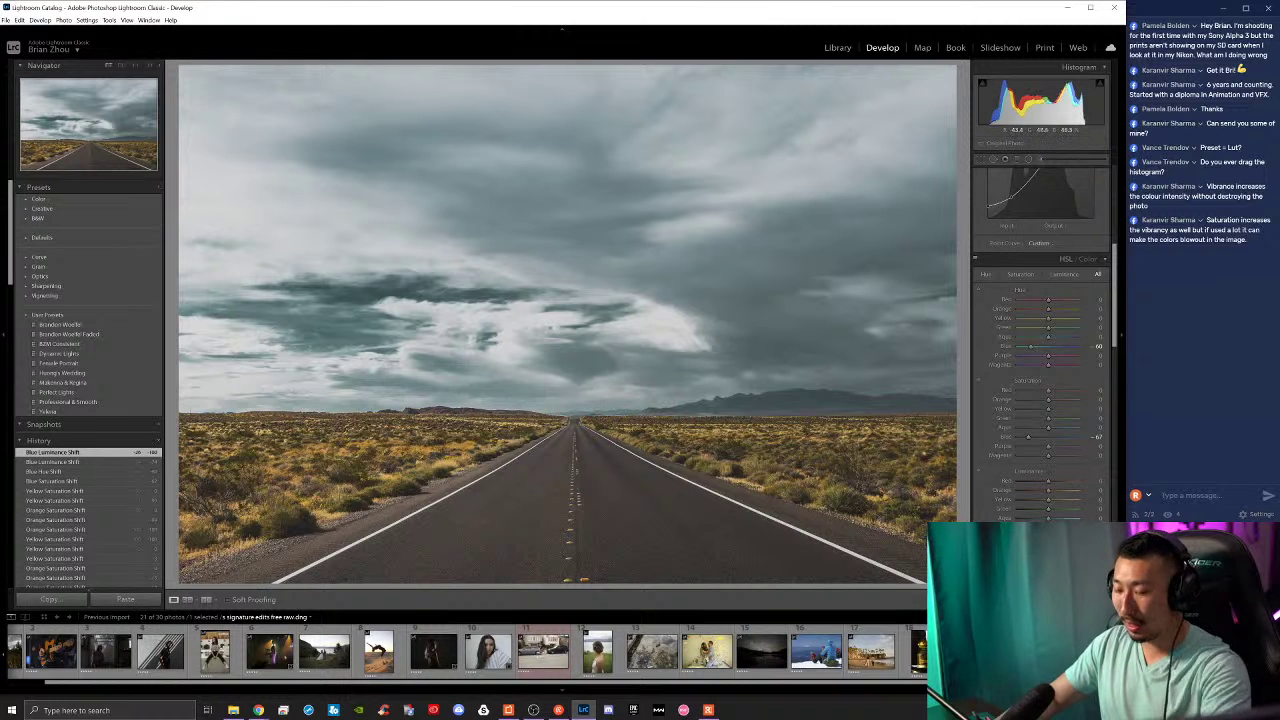
key(backslash)
key(backslash)
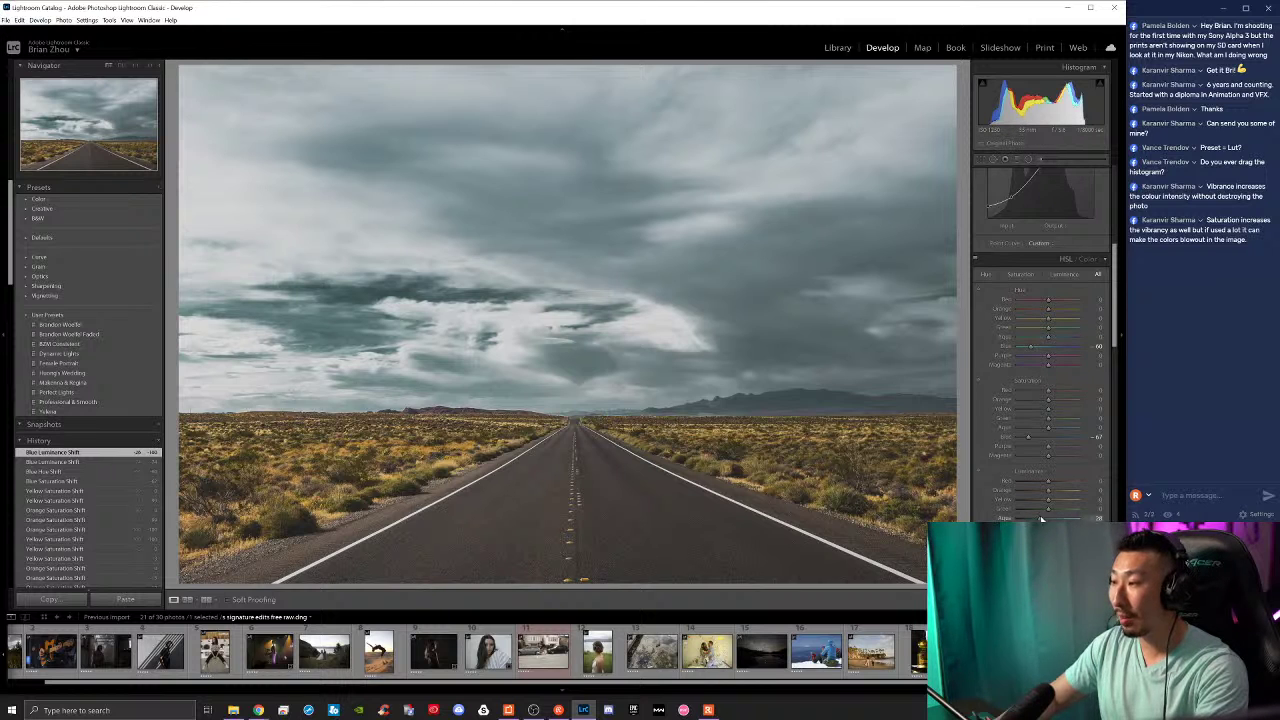
drag(1041, 519, 1035, 546)
scroll(1001, 472, down, 3)
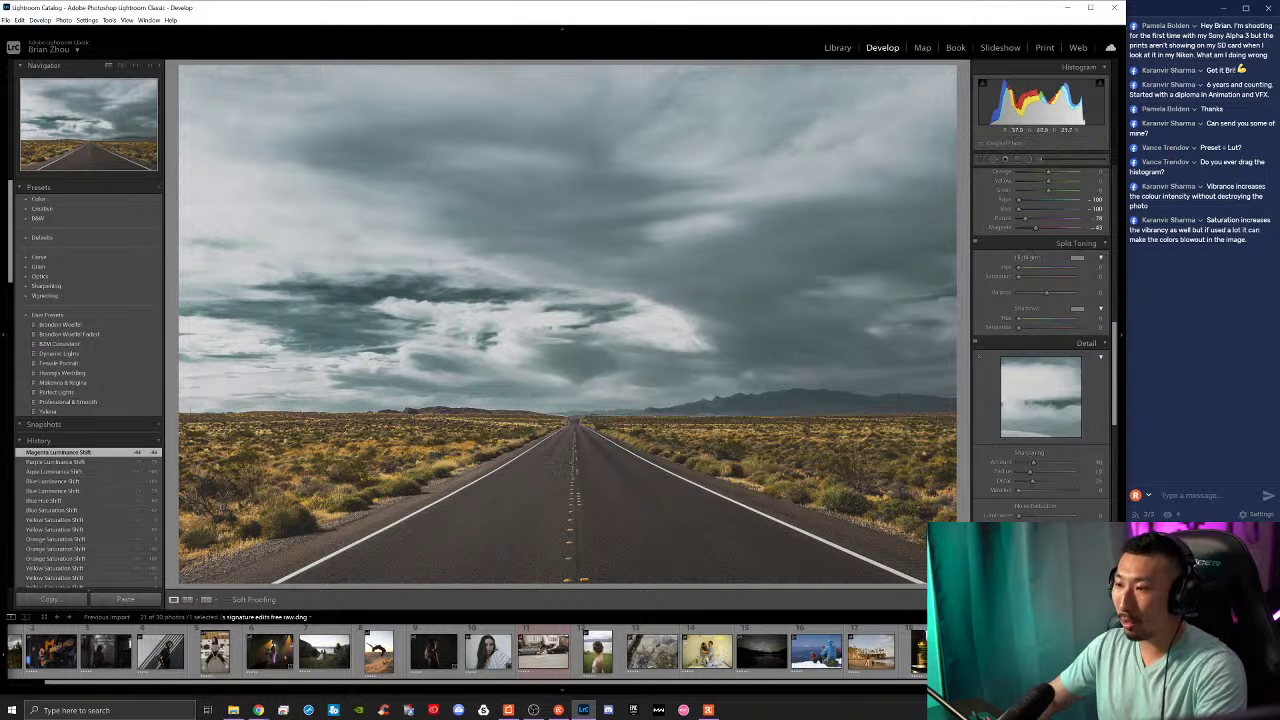
mouse_move(256, 710)
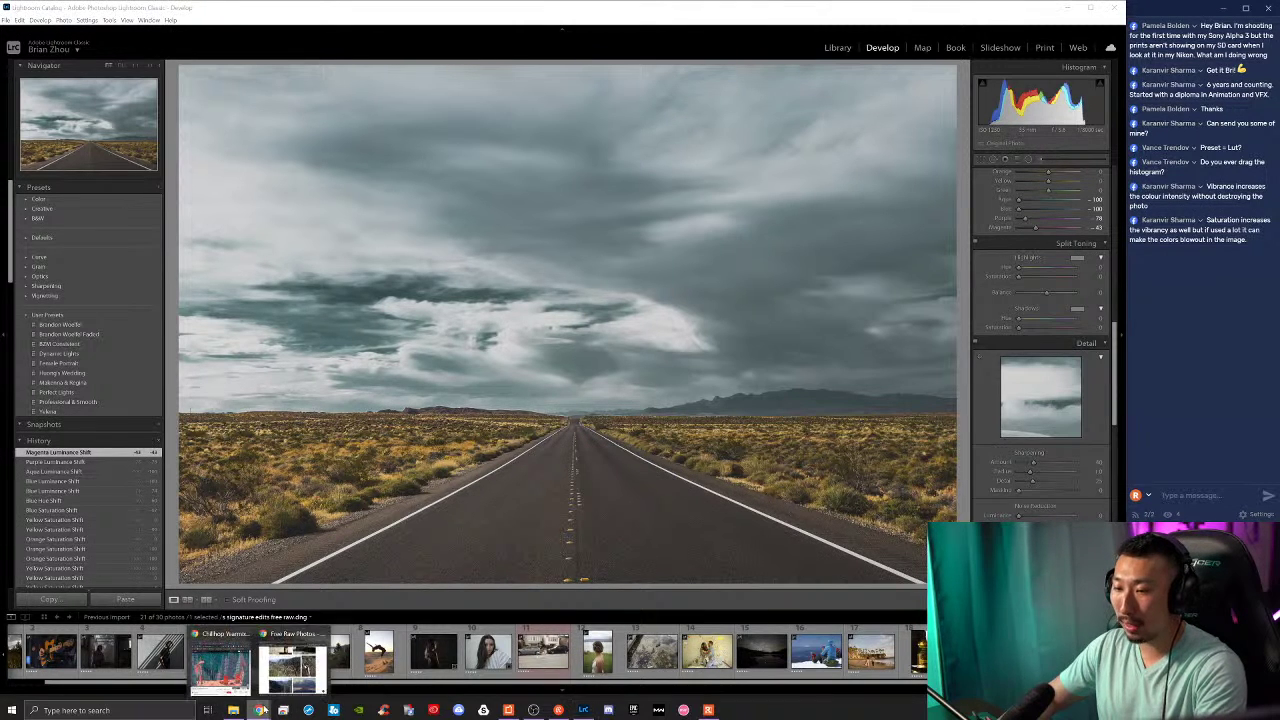
click(290, 665)
click(470, 74)
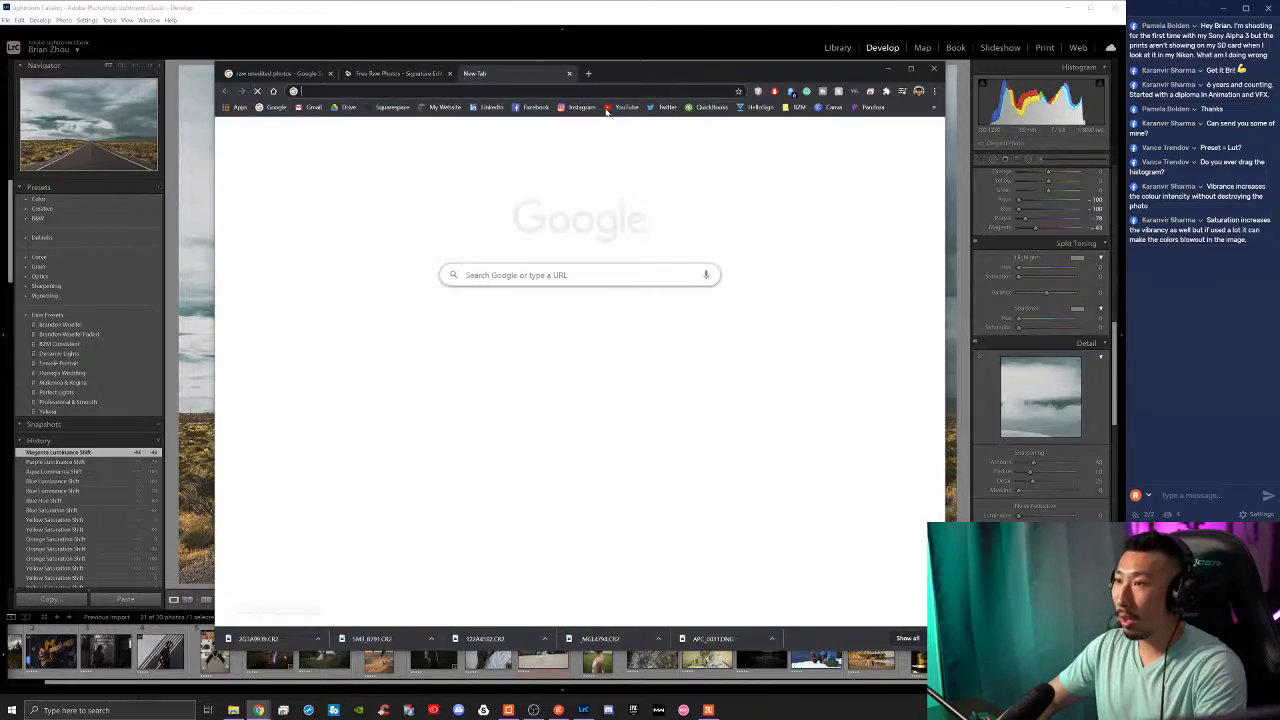
click(581, 107)
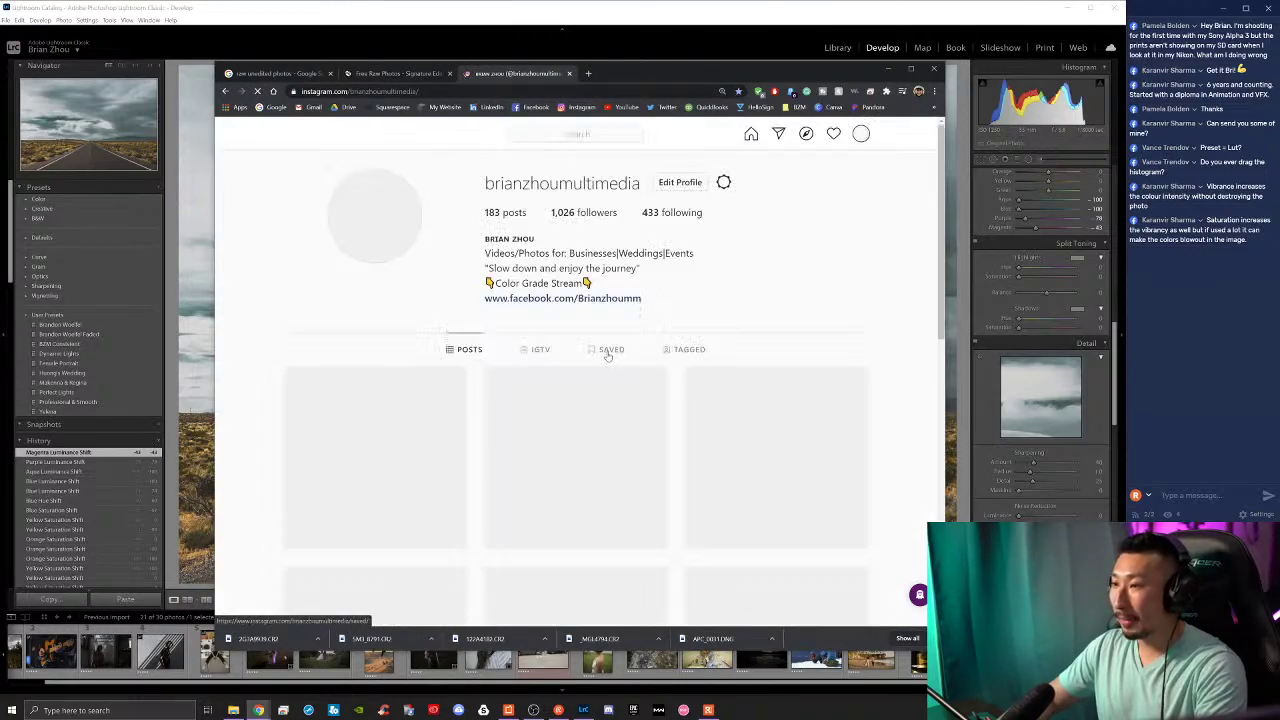
scroll(703, 413, down, 15)
scroll(703, 413, down, 6)
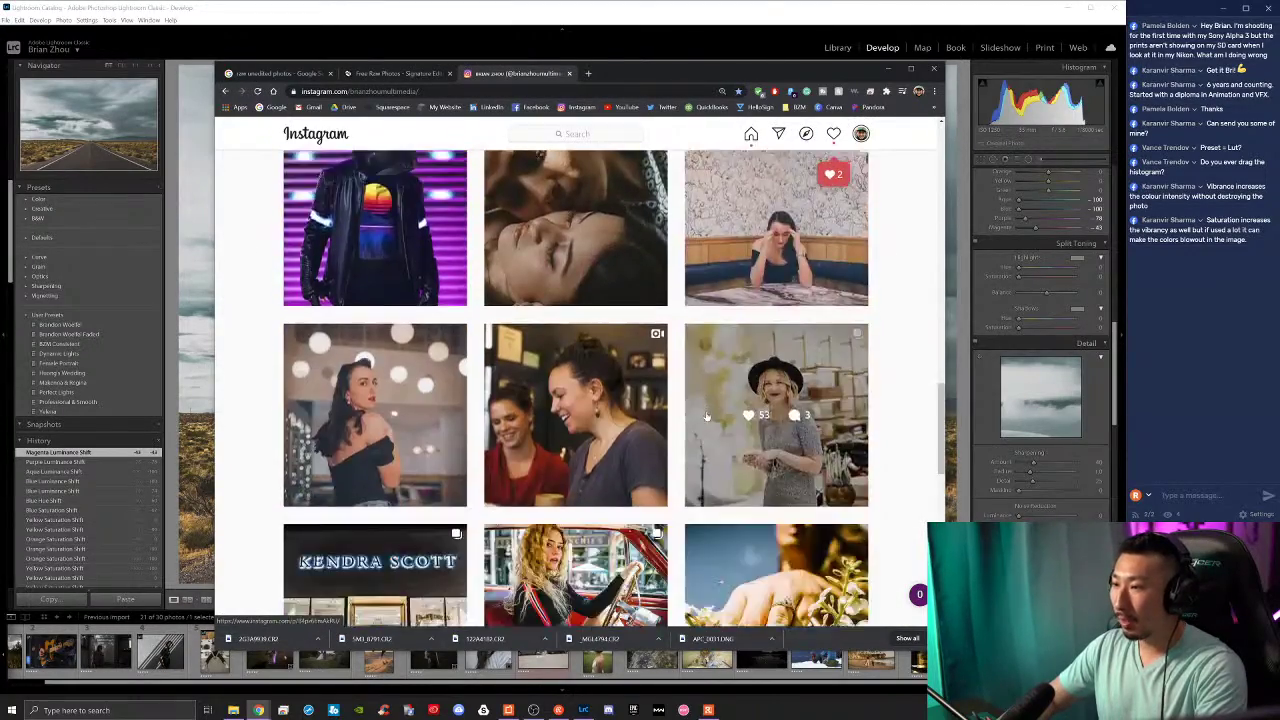
key(ctrl+minus)
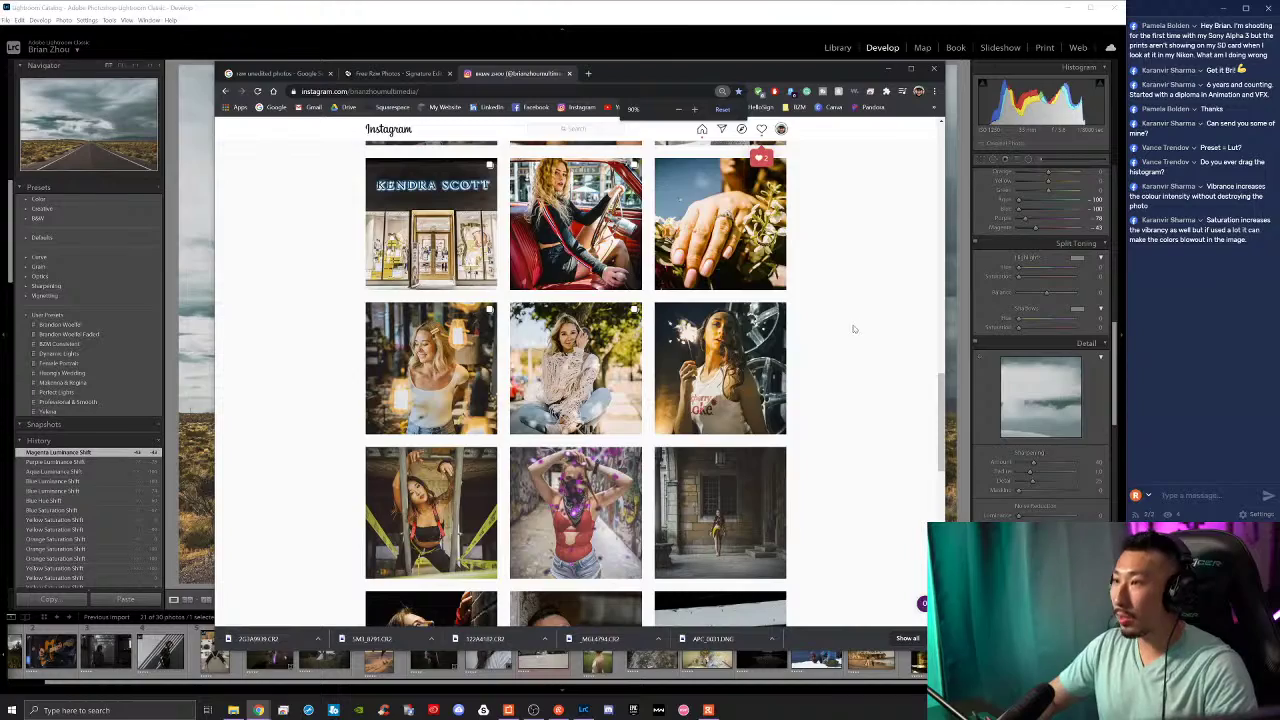
scroll(853, 329, down, 15)
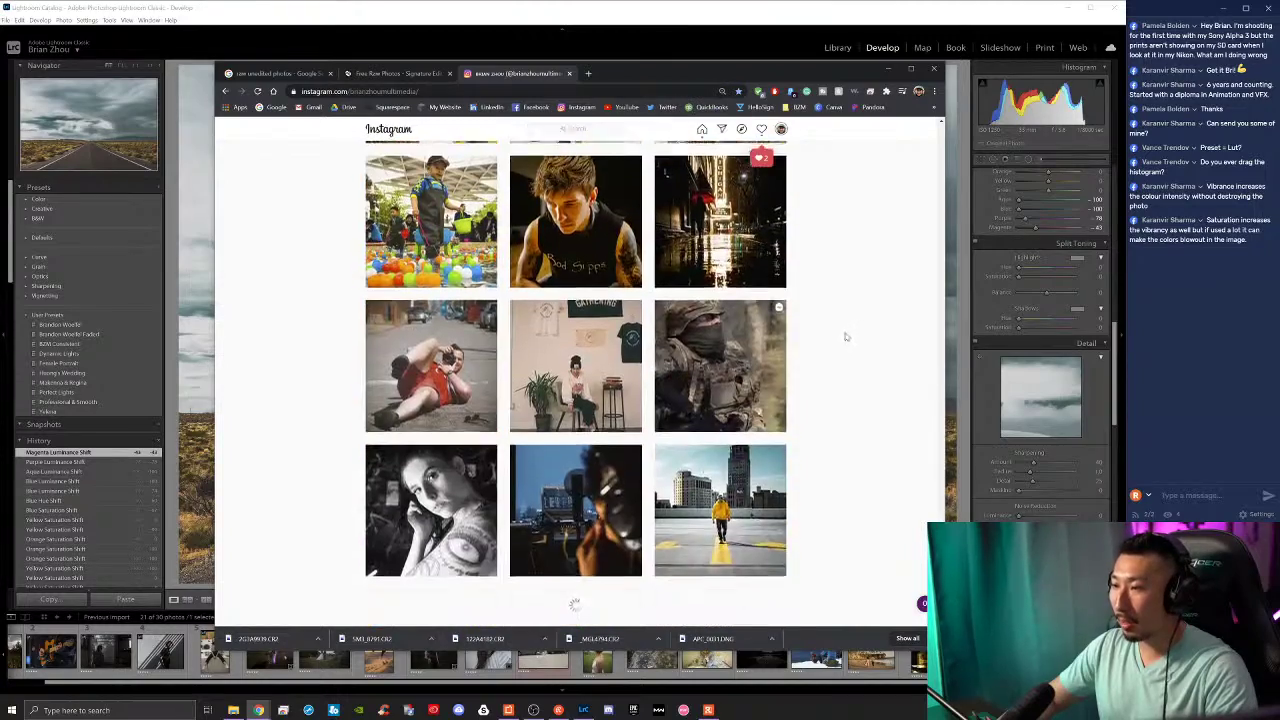
scroll(824, 396, down, 10)
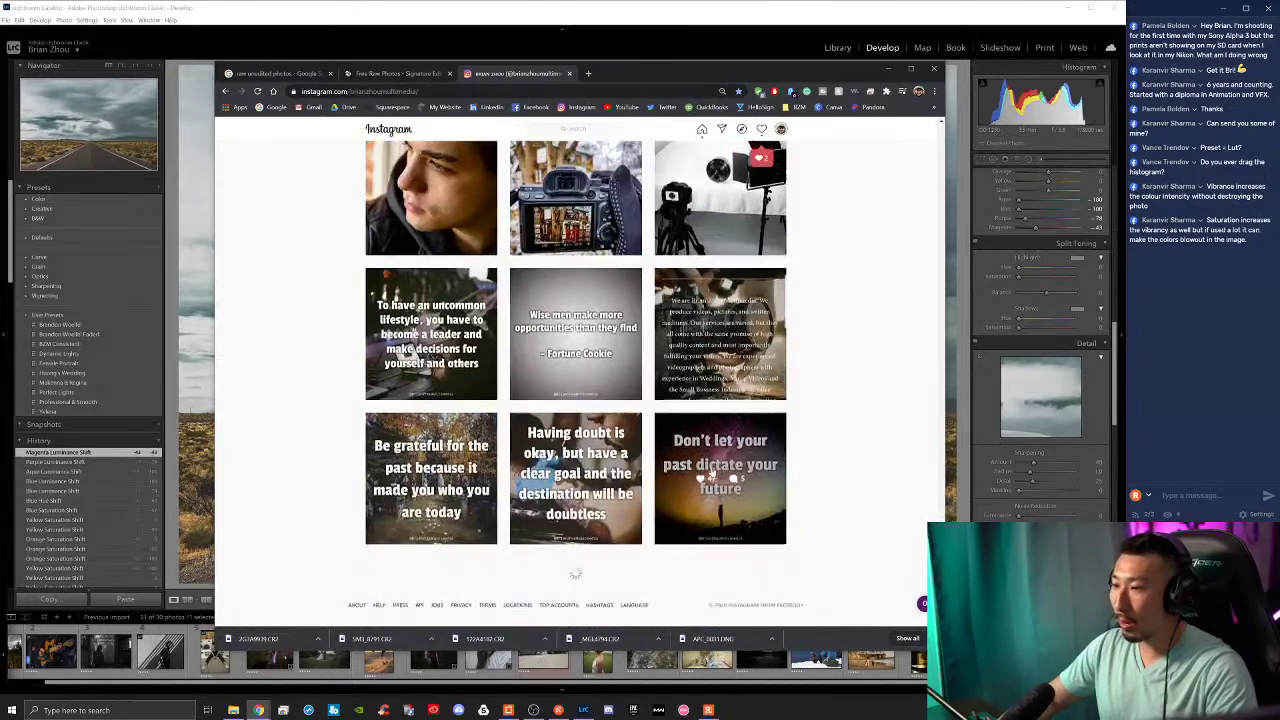
scroll(714, 470, down, 12)
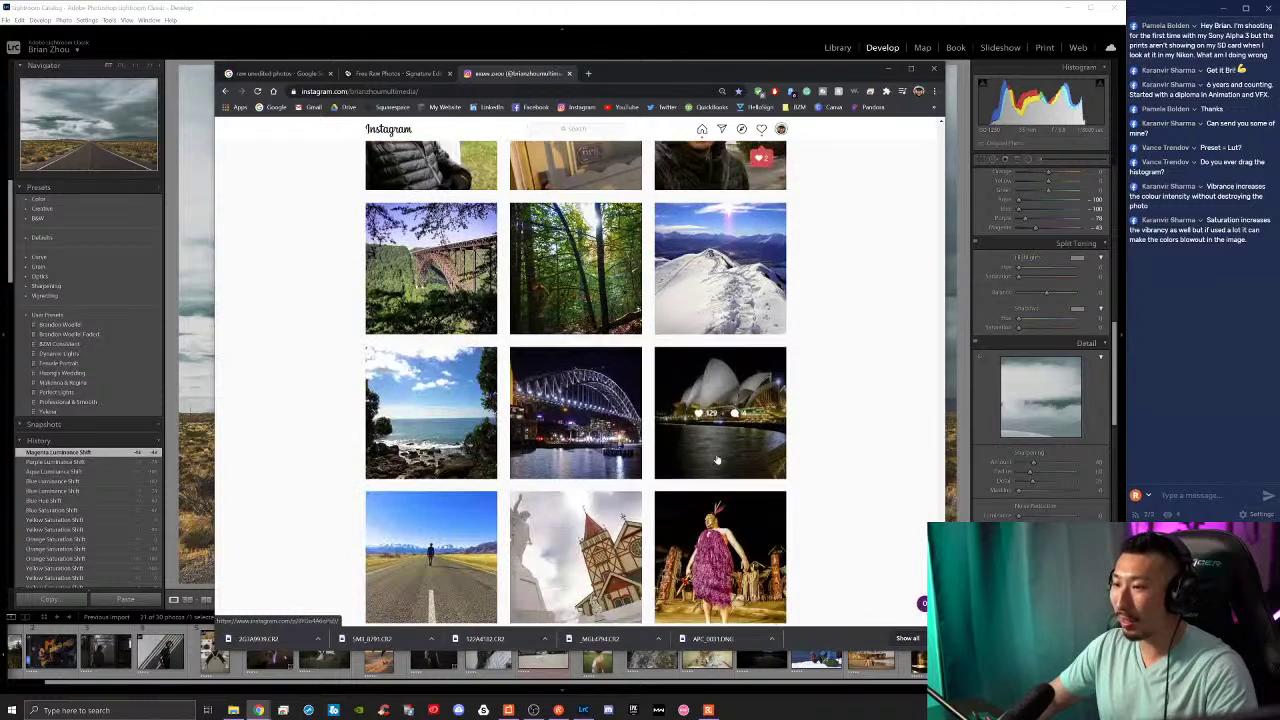
scroll(560, 470, down, 1)
click(416, 475)
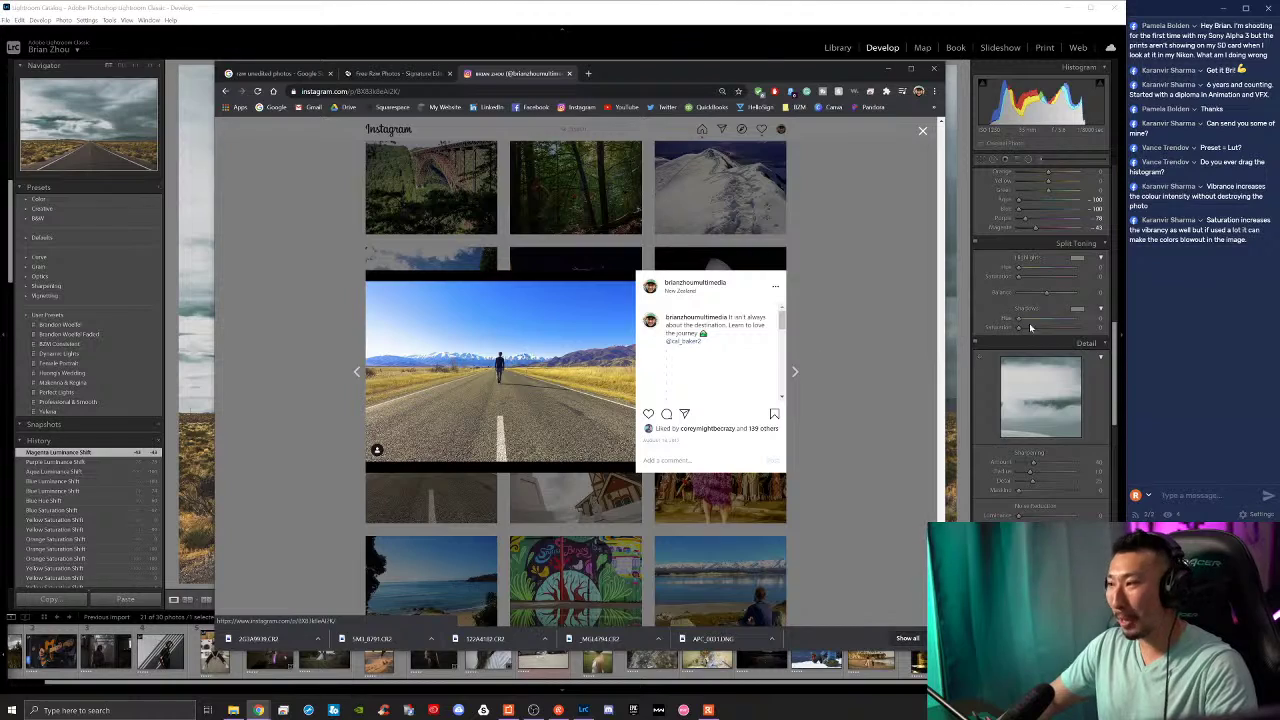
drag(740, 68, 905, 46)
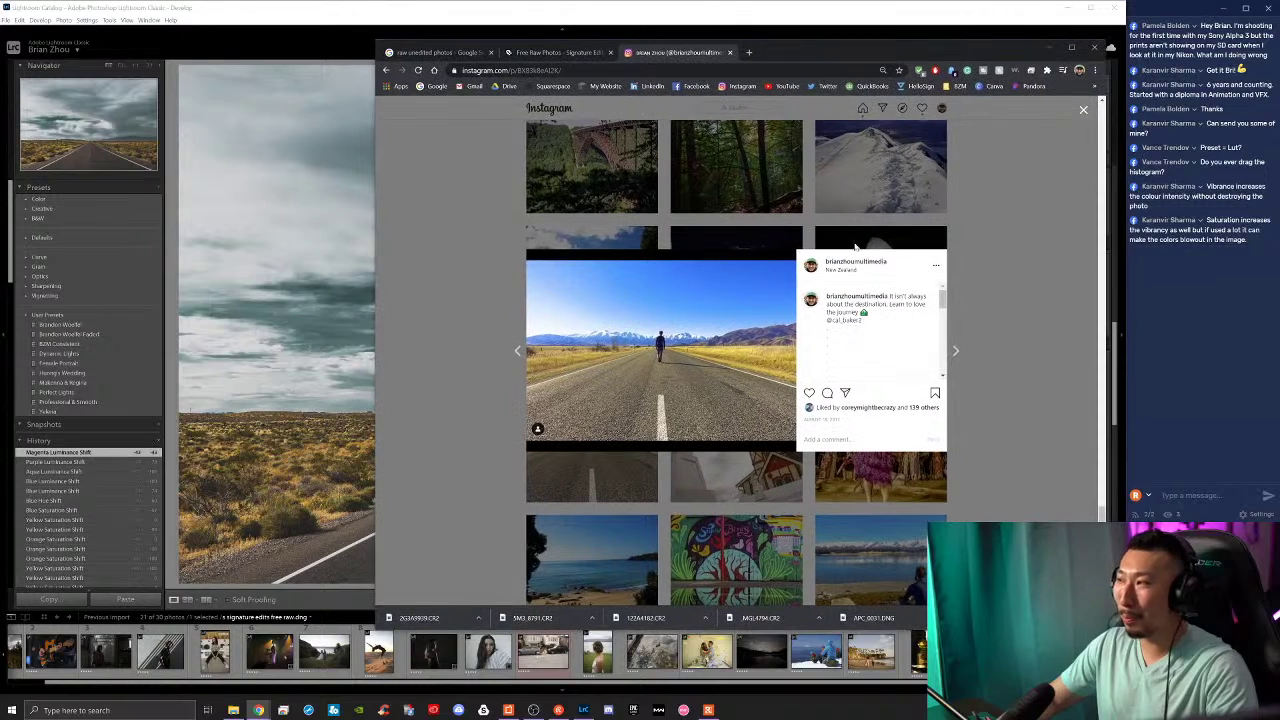
click(1022, 330)
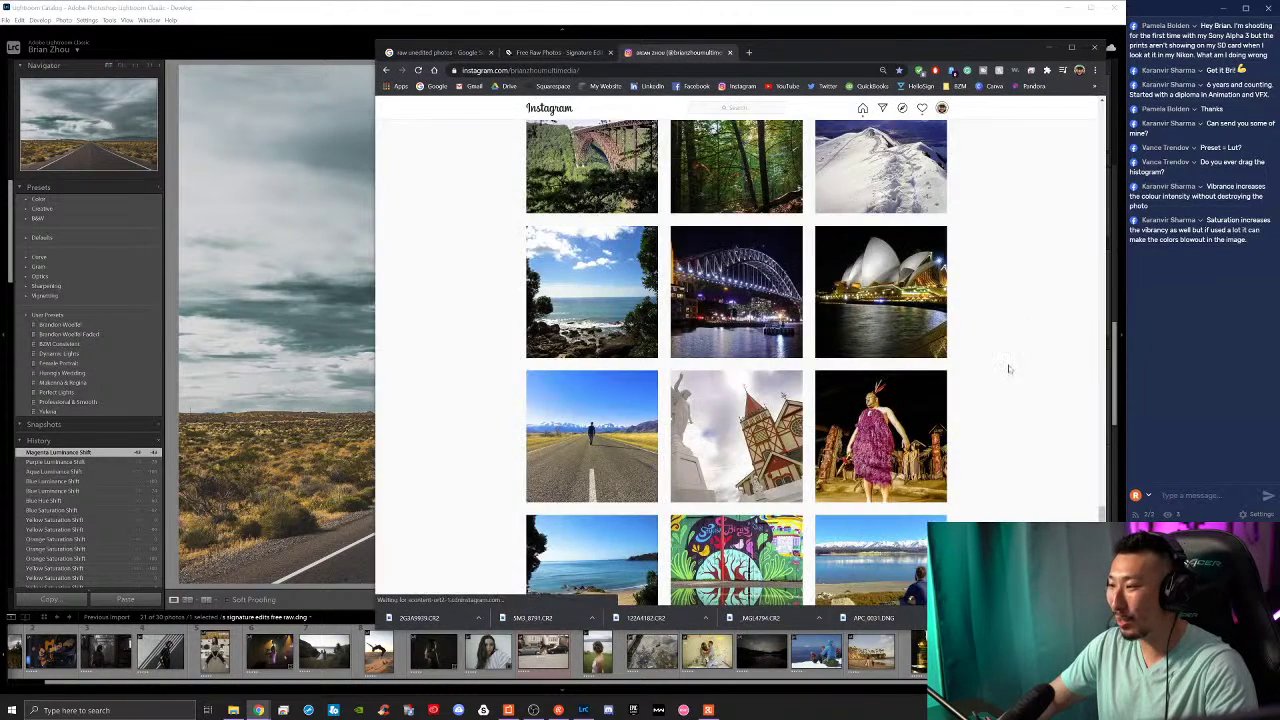
scroll(950, 380, down, 2)
click(892, 425)
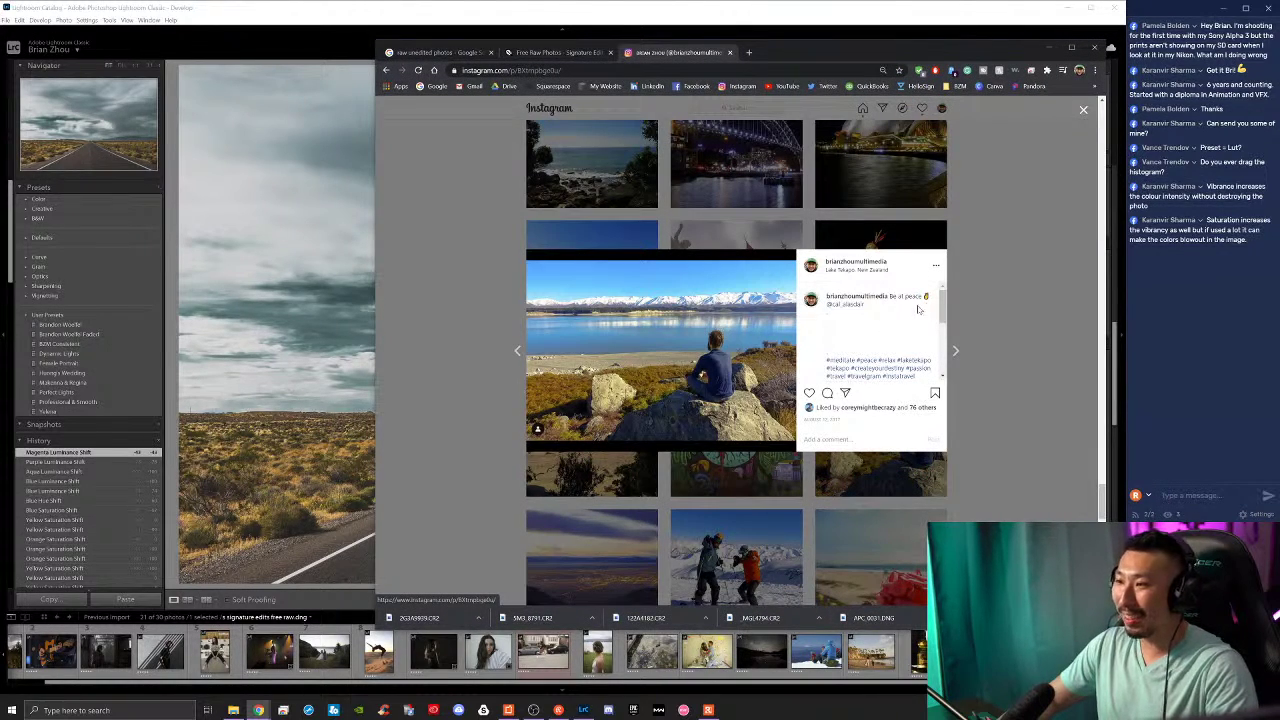
click(1015, 294)
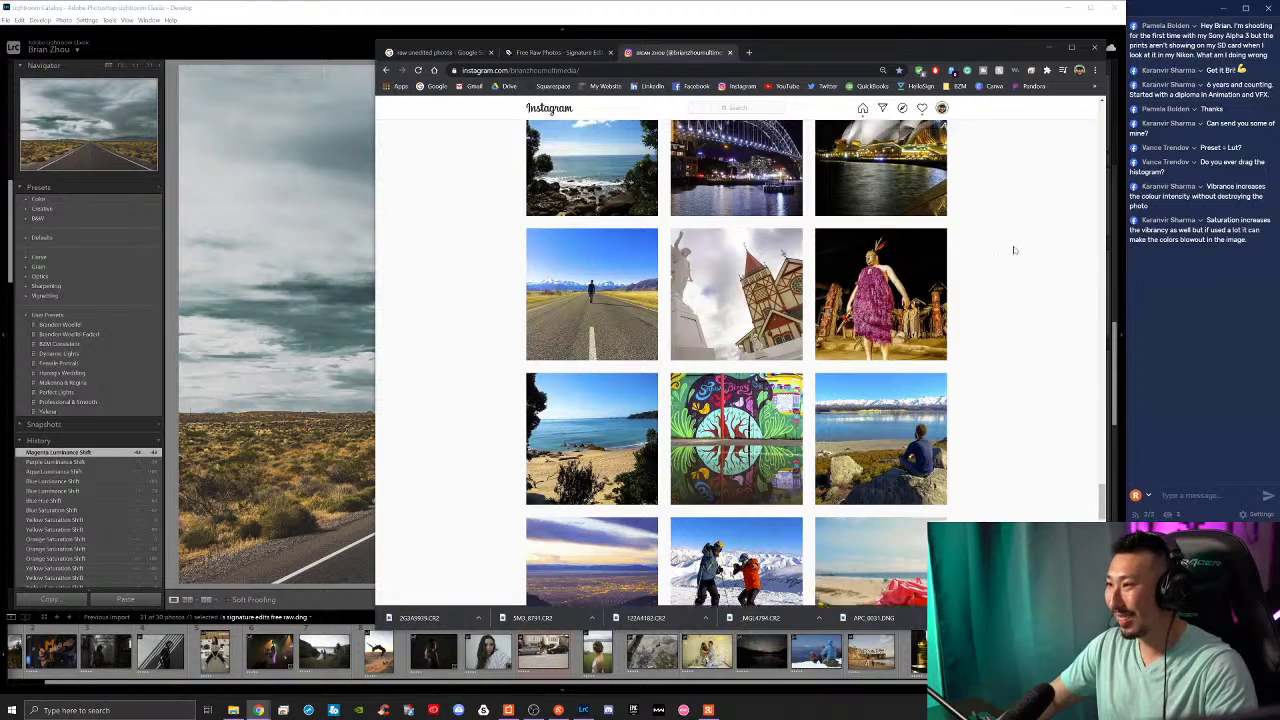
scroll(1011, 249, up, 3)
scroll(983, 320, up, 5)
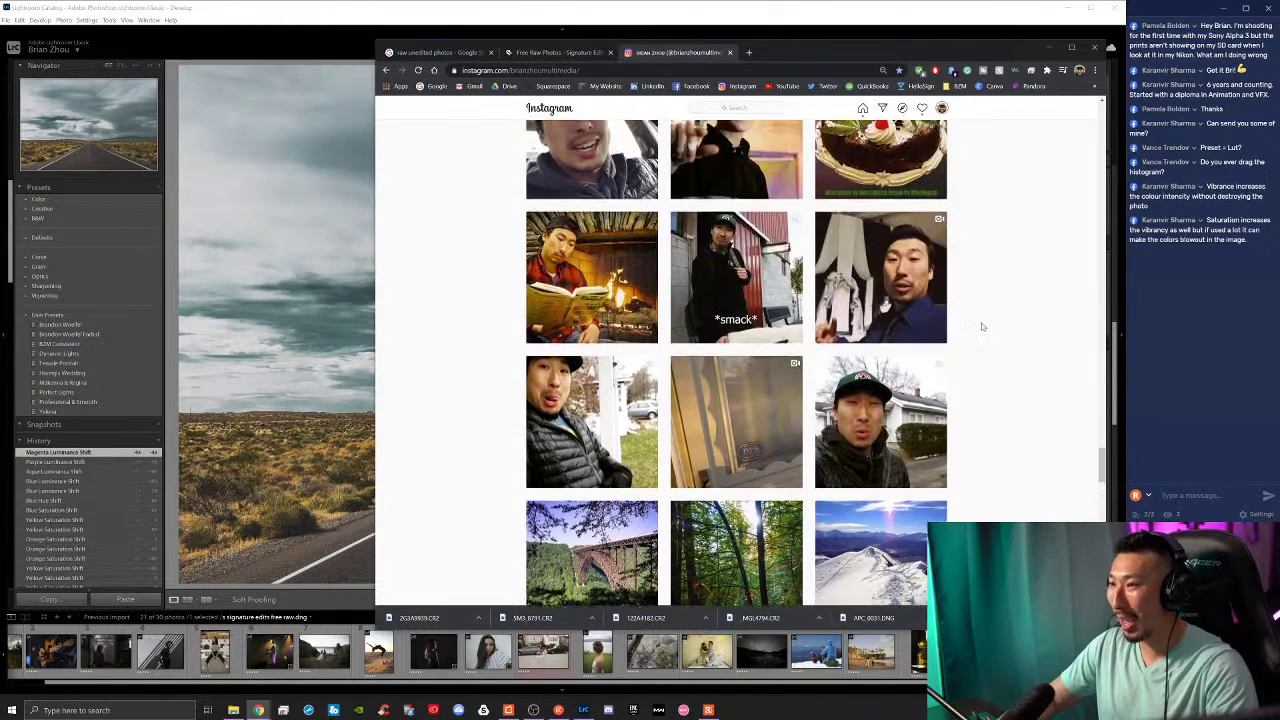
click(1048, 47)
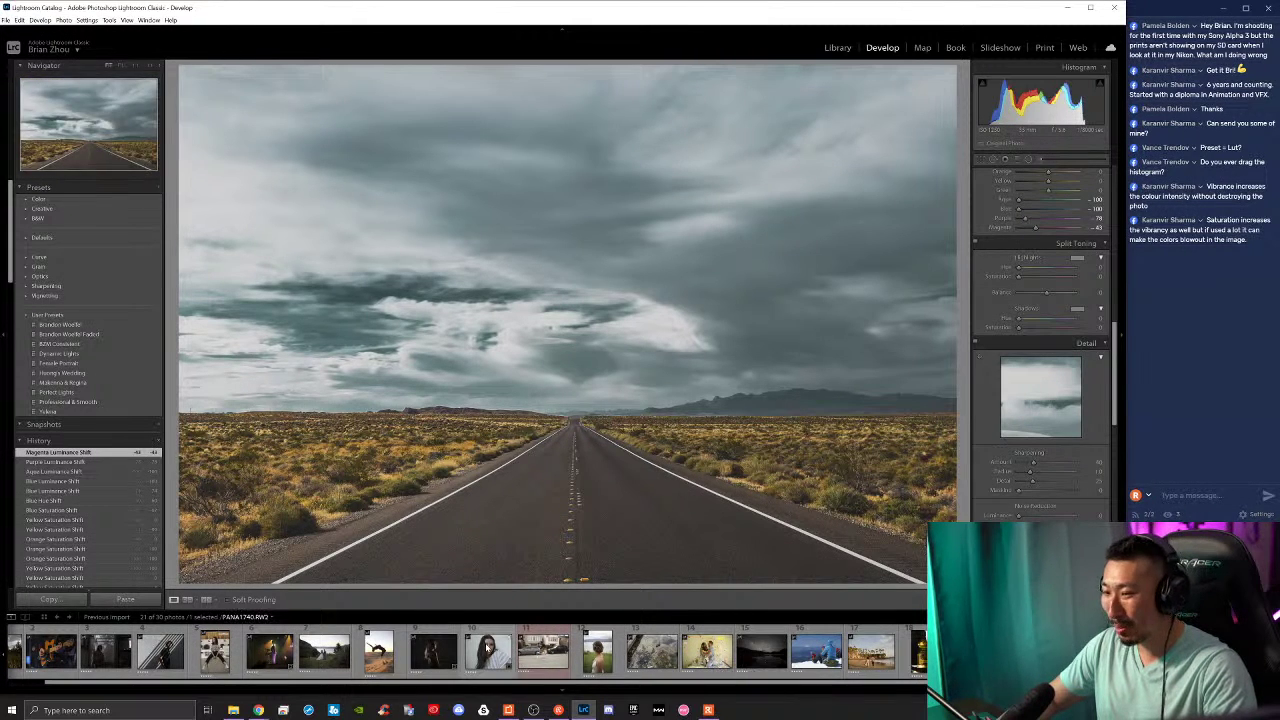
Step: Move to the skateboard portrait and reset all its previous edits
scroll(385, 652, up, 1)
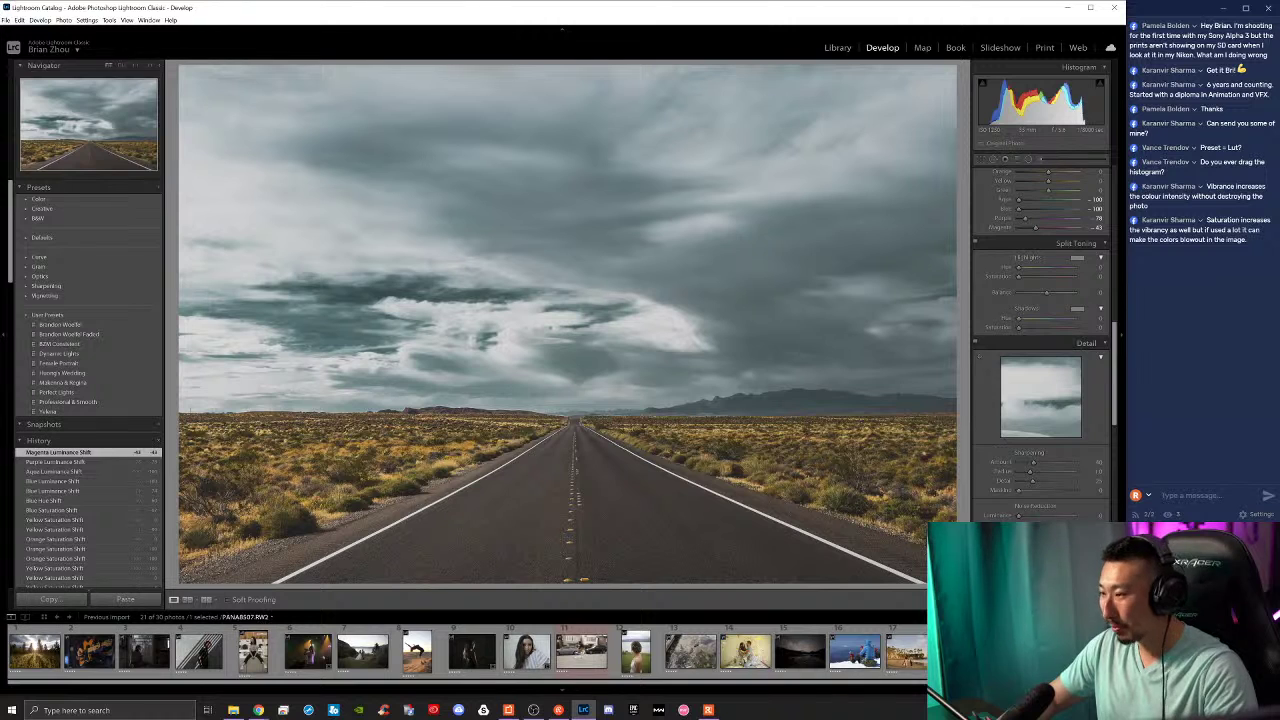
key(Right)
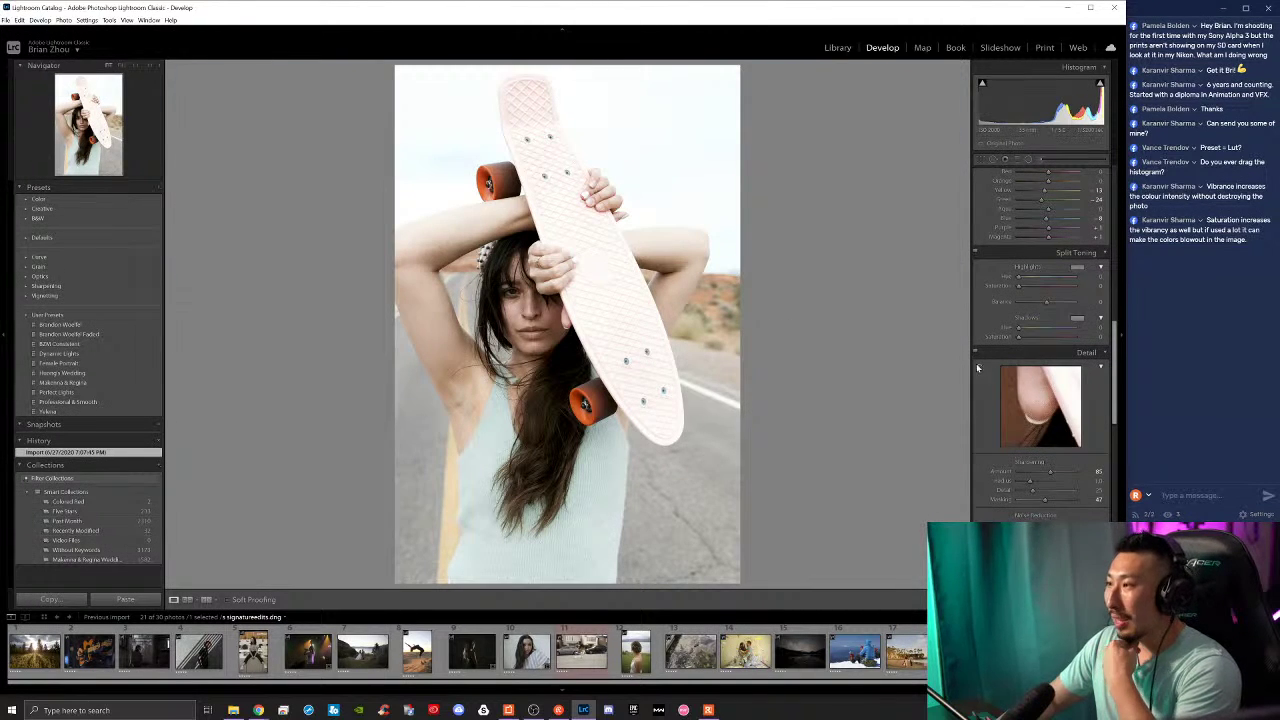
scroll(1008, 422, up, 5)
scroll(1008, 422, down, 3)
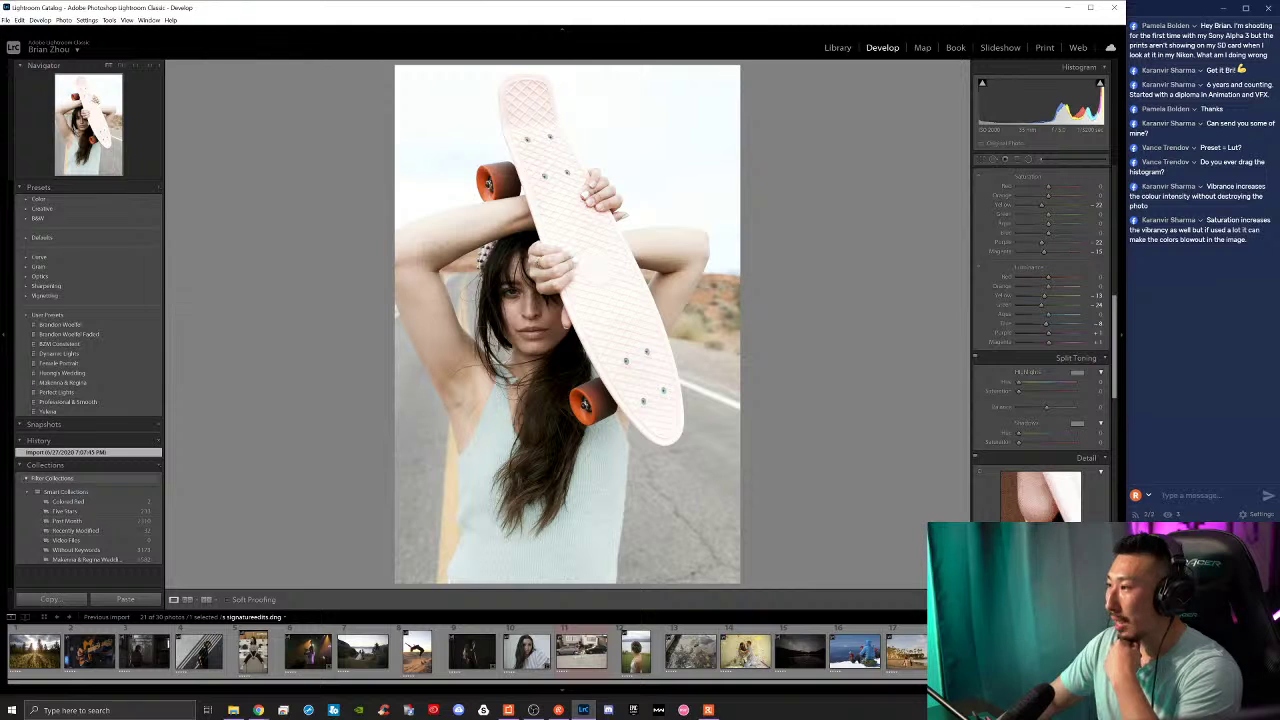
key(ctrl+shift+r)
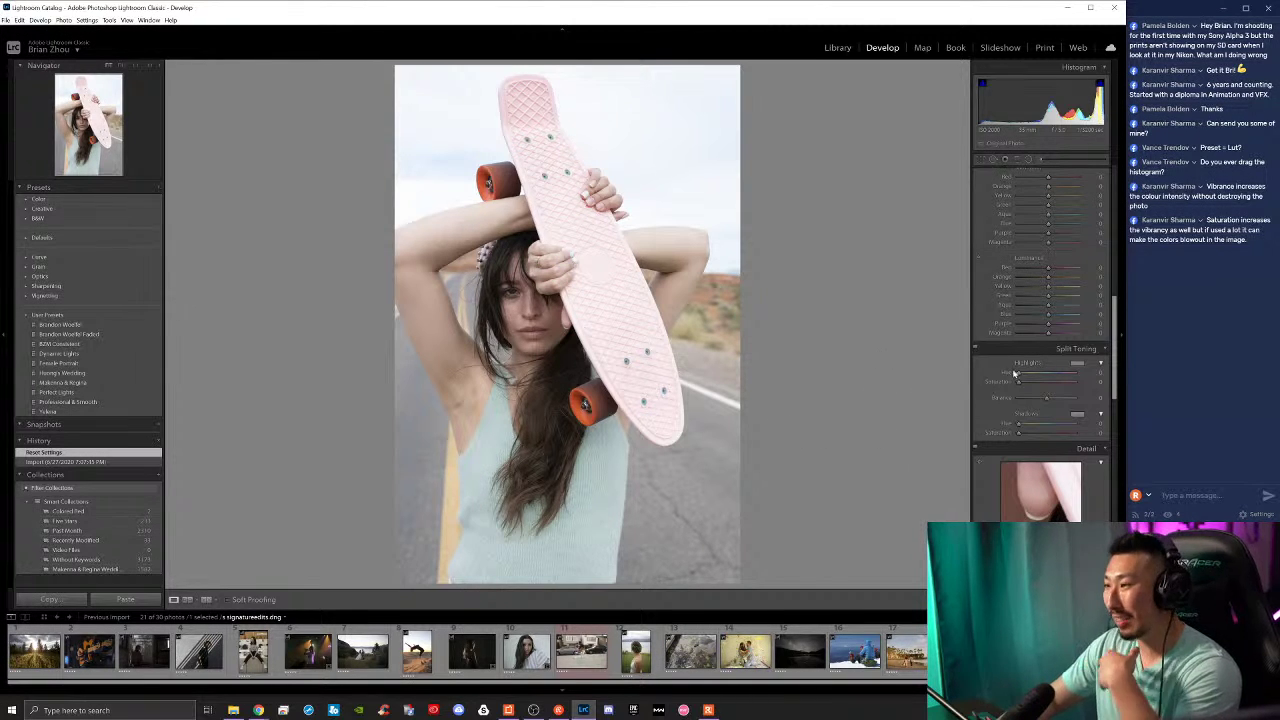
Step: Lower the skateboard portrait's exposure slightly and select the dark Malibu Farm photo
scroll(988, 392, up, 10)
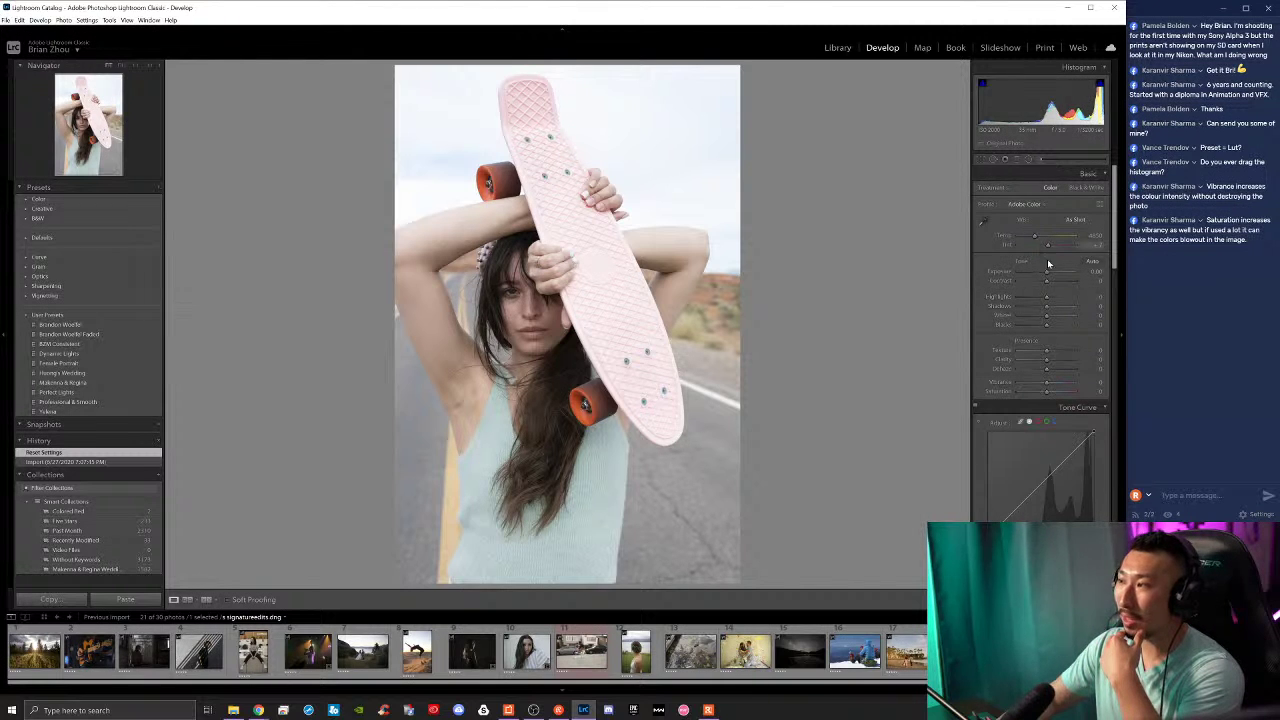
drag(1048, 277, 1041, 275)
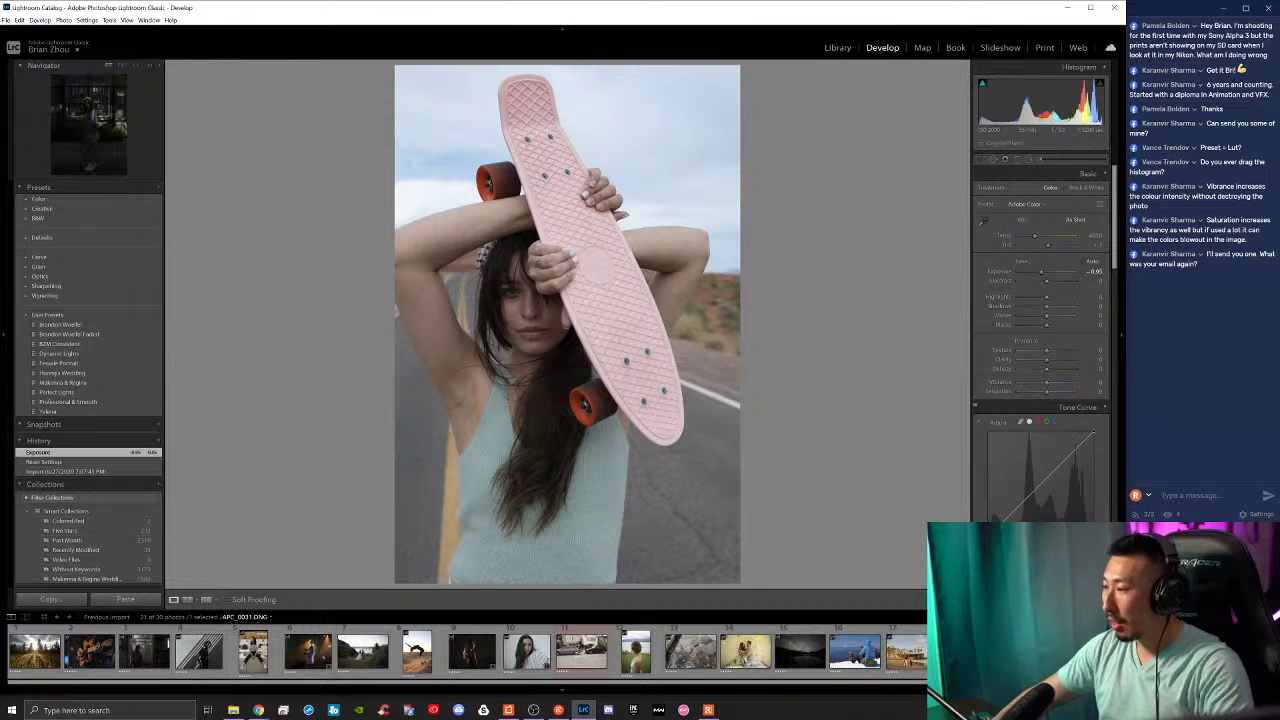
click(470, 651)
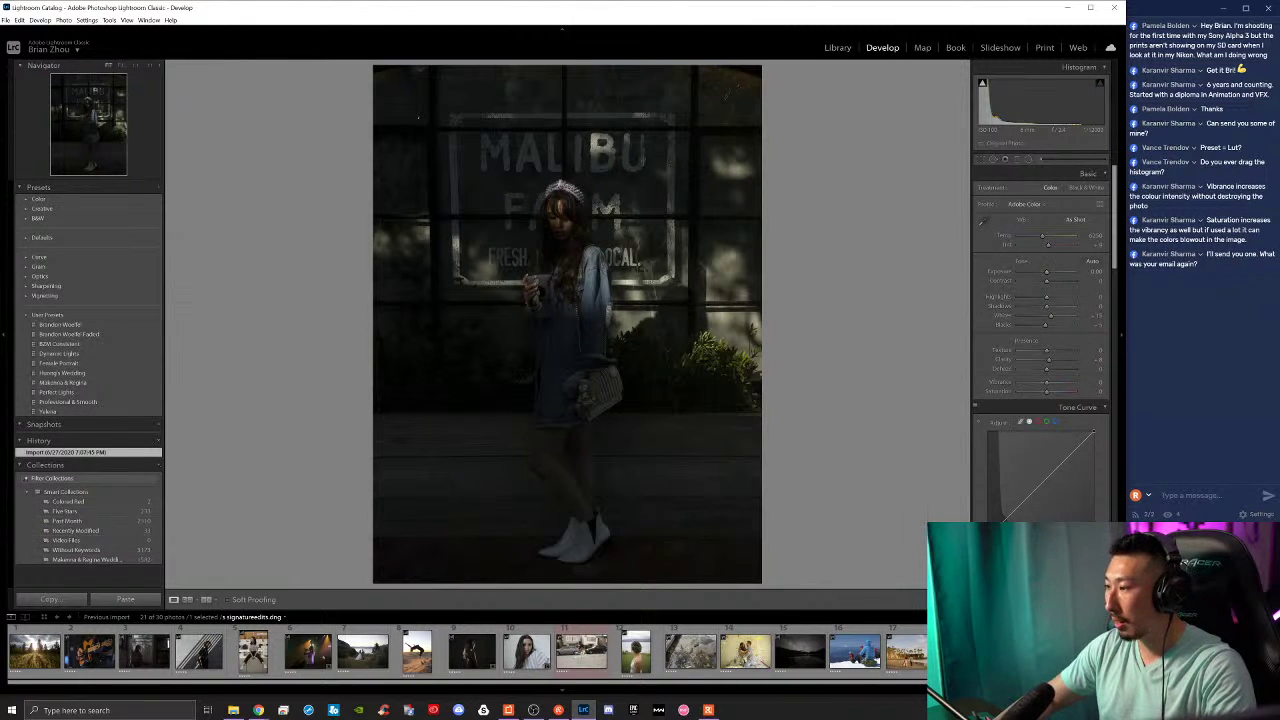
Step: Reset the Malibu Farm photo and brighten its exposure to about +2.8
key(ctrl+shift+r)
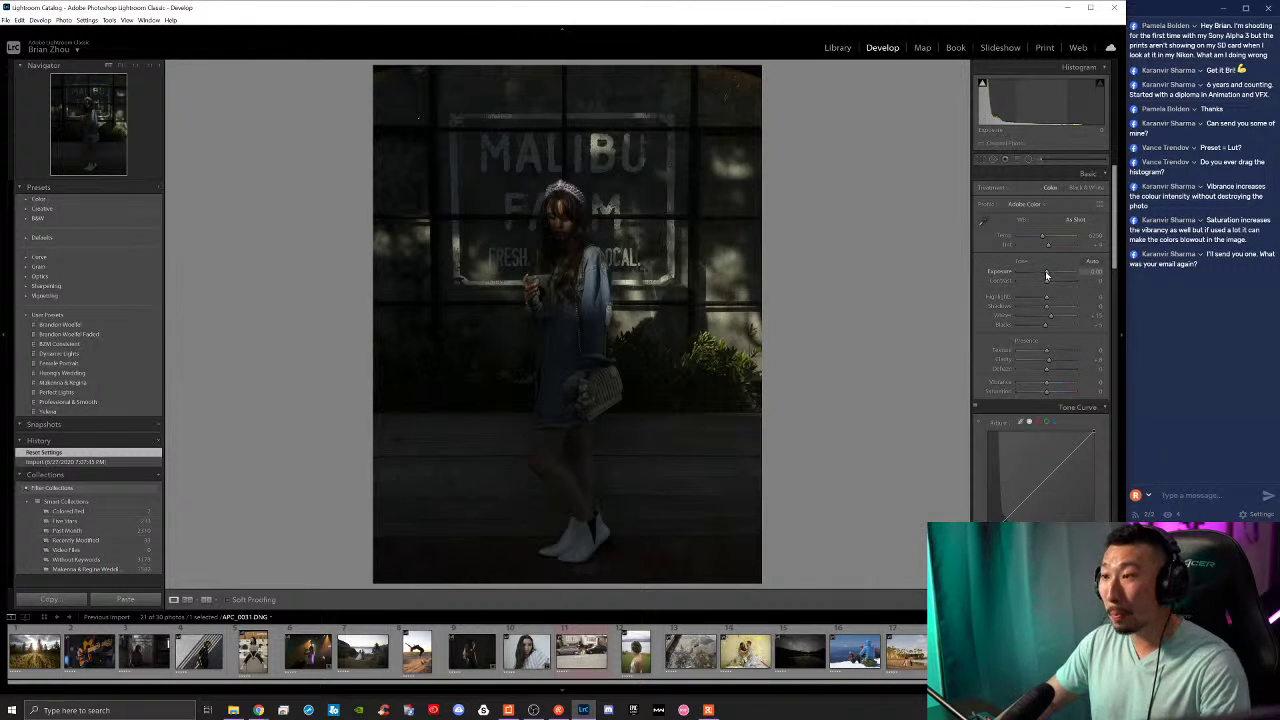
drag(1046, 275, 1060, 278)
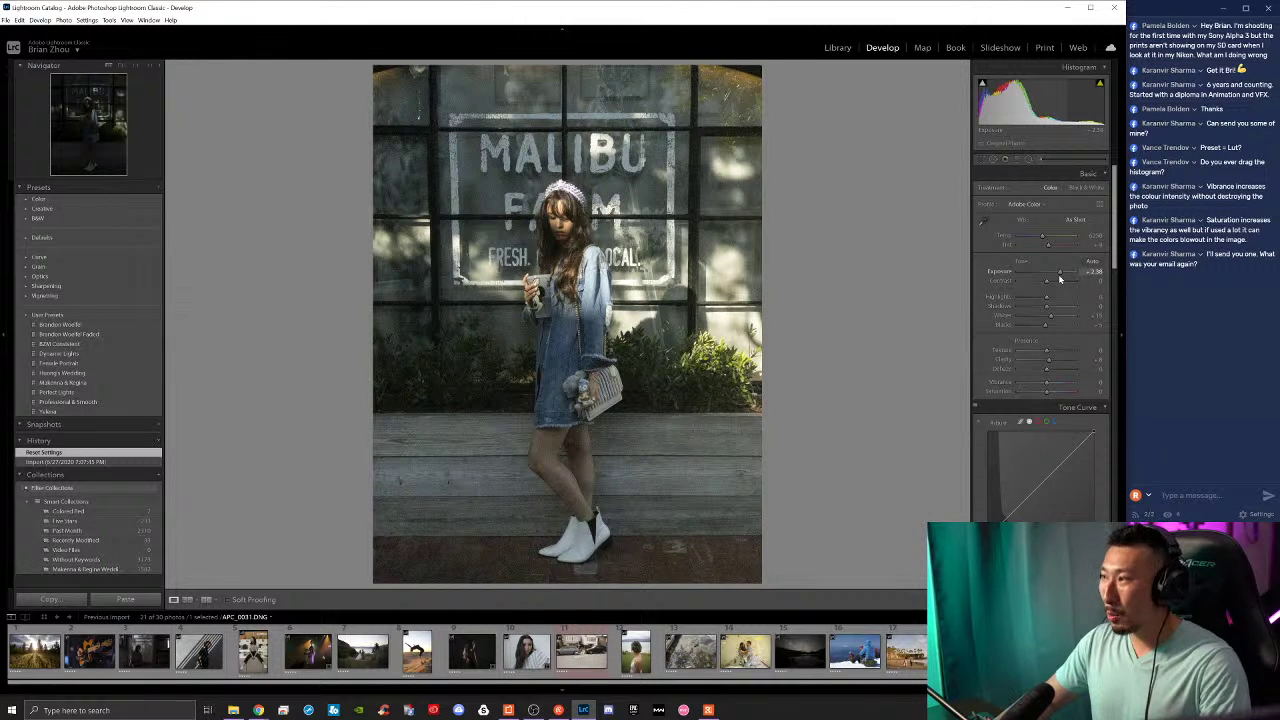
drag(1060, 278, 1060, 278)
Step: Zoom in on the woman's face and sign, then back out to the full portrait
click(596, 247)
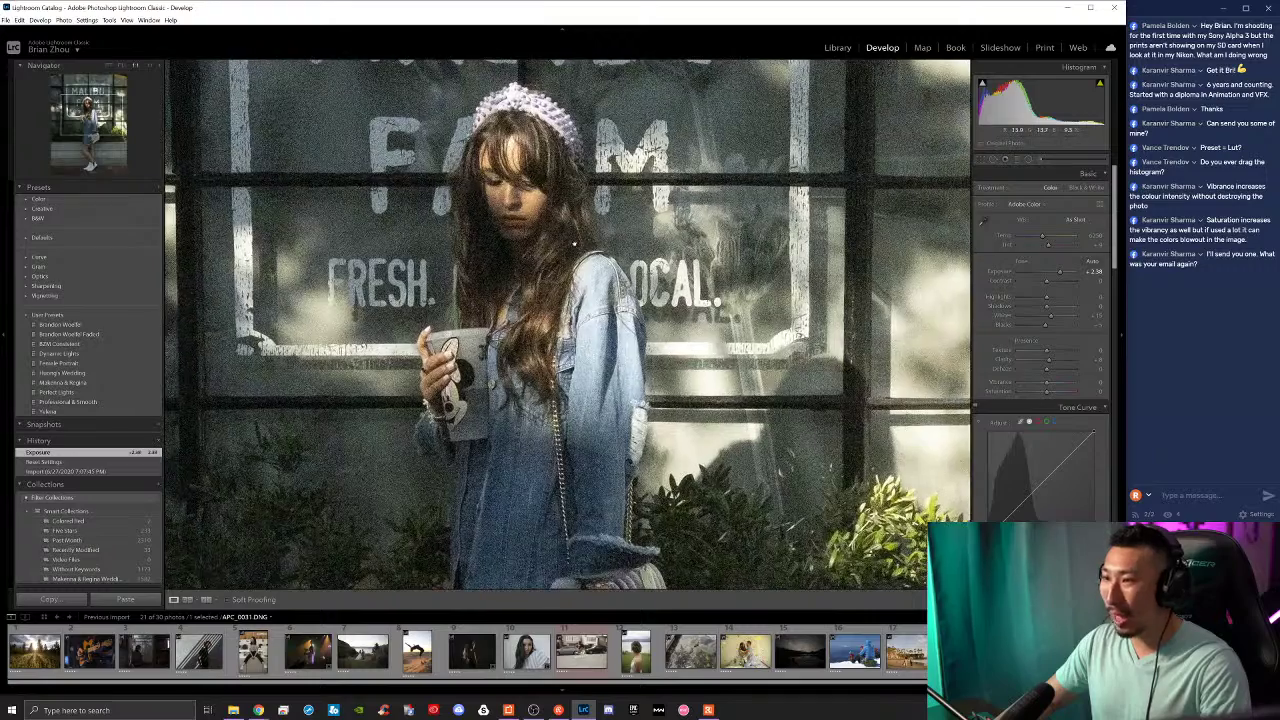
click(596, 247)
click(572, 213)
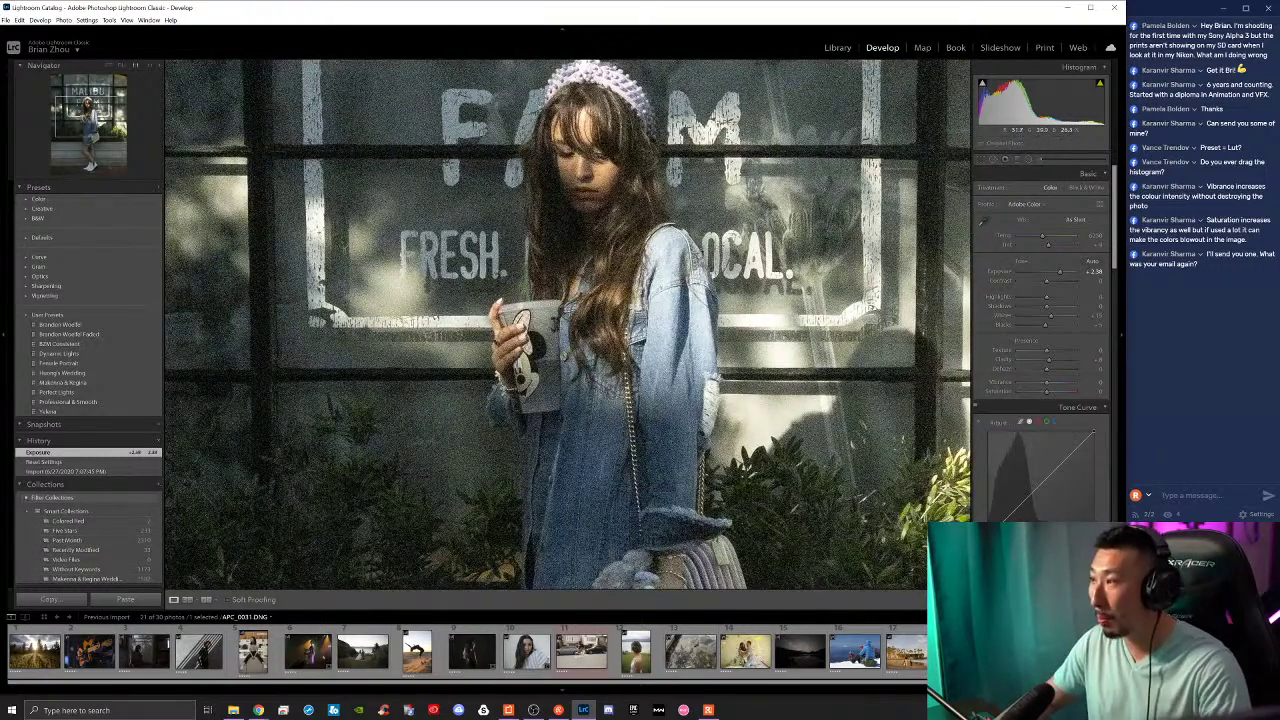
click(572, 213)
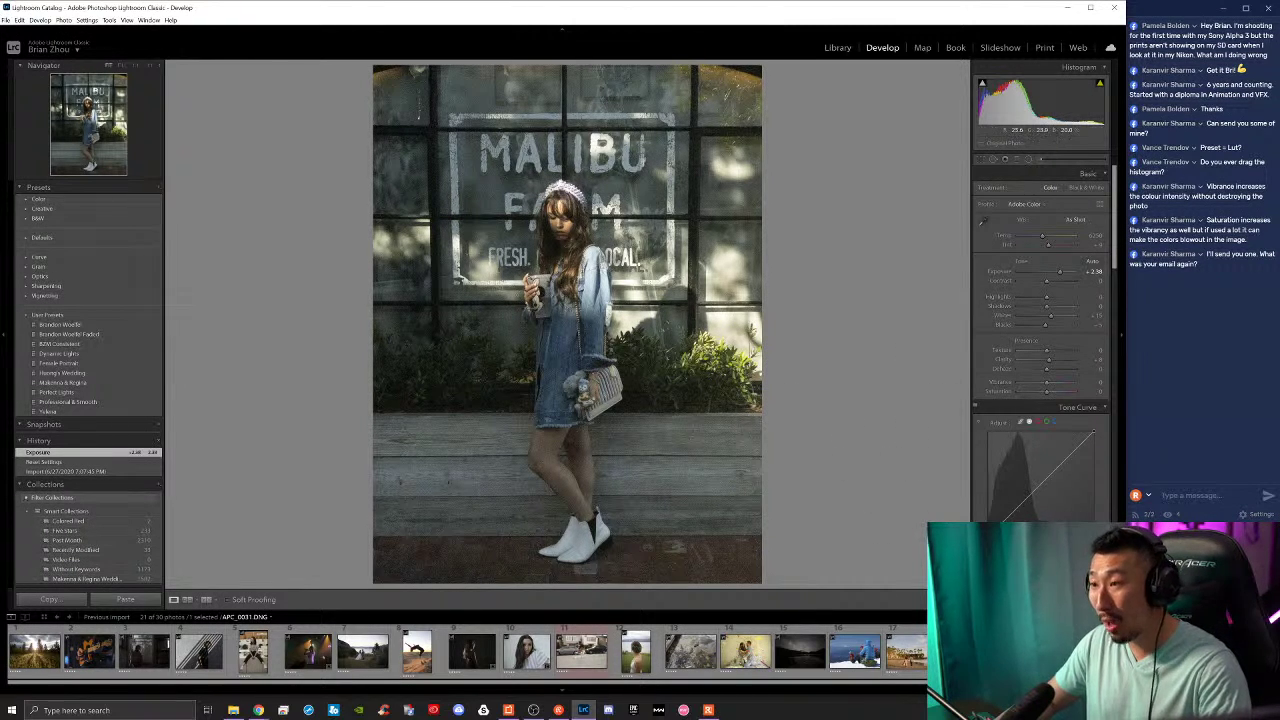
Step: Reset the whiskey bottle photo and pull down its highlights before moving to the starry lake photo
click(962, 652)
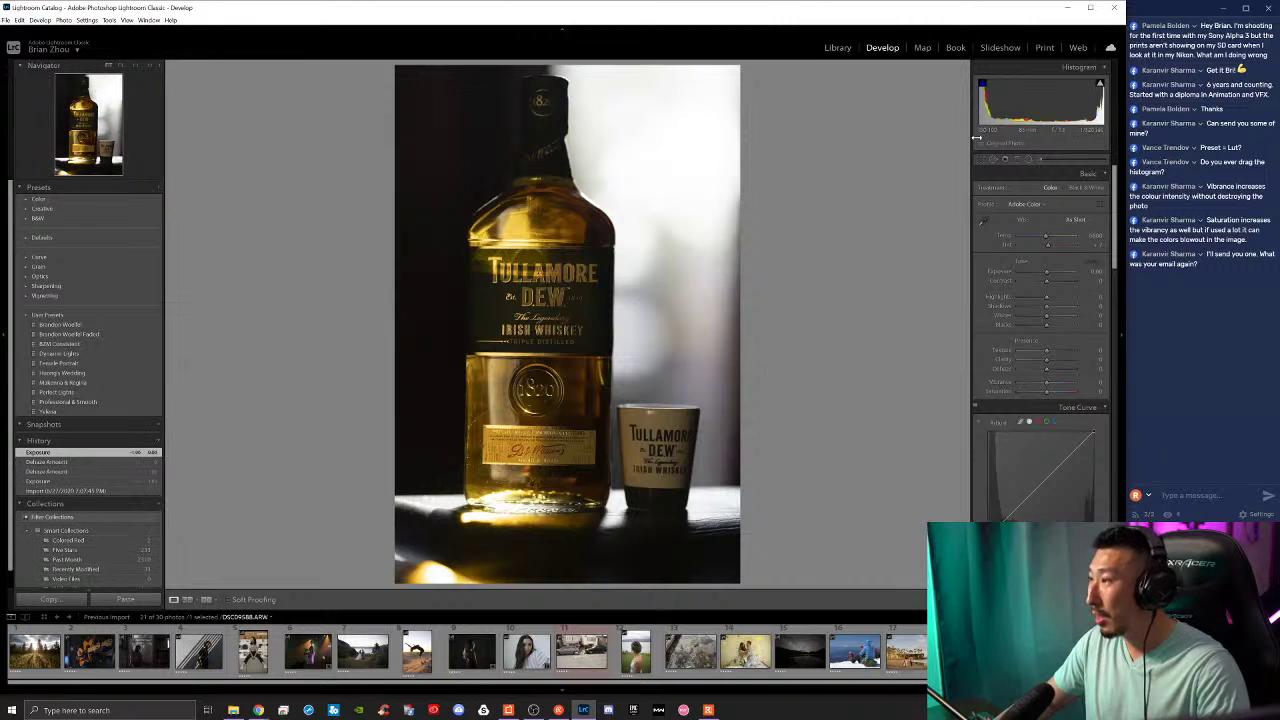
drag(1047, 273, 1045, 278)
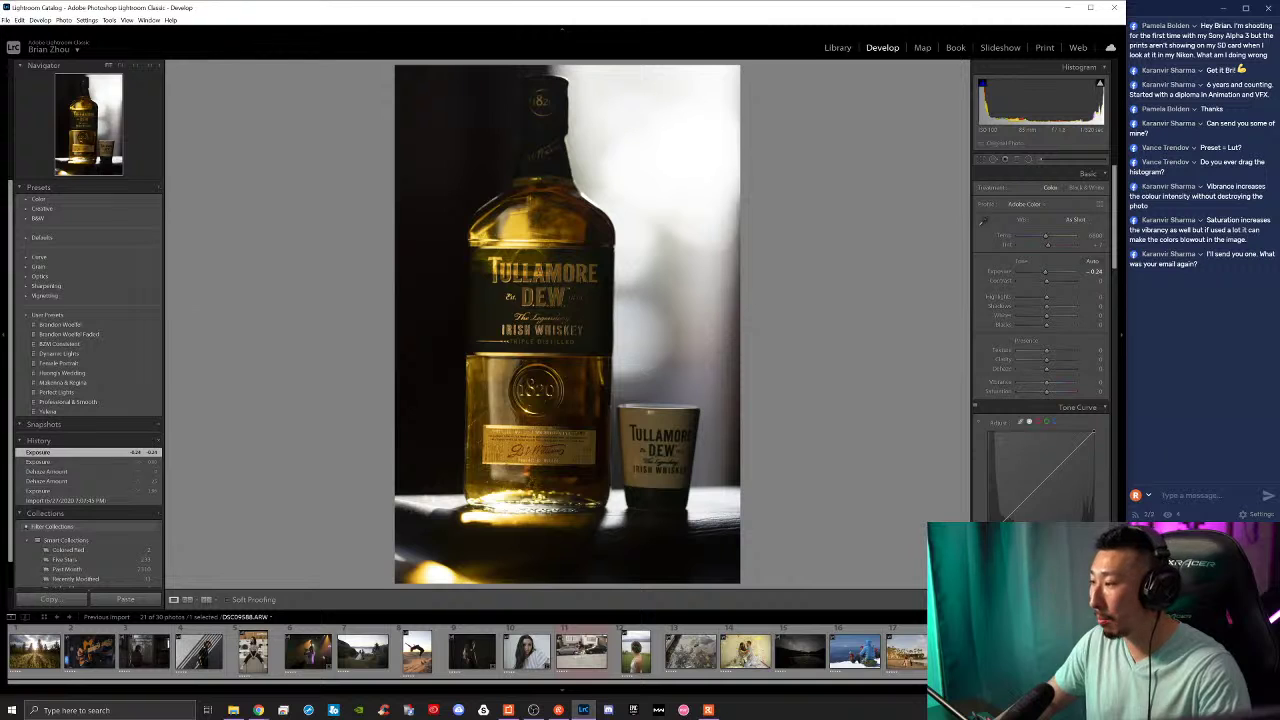
key(ctrl+shift+r)
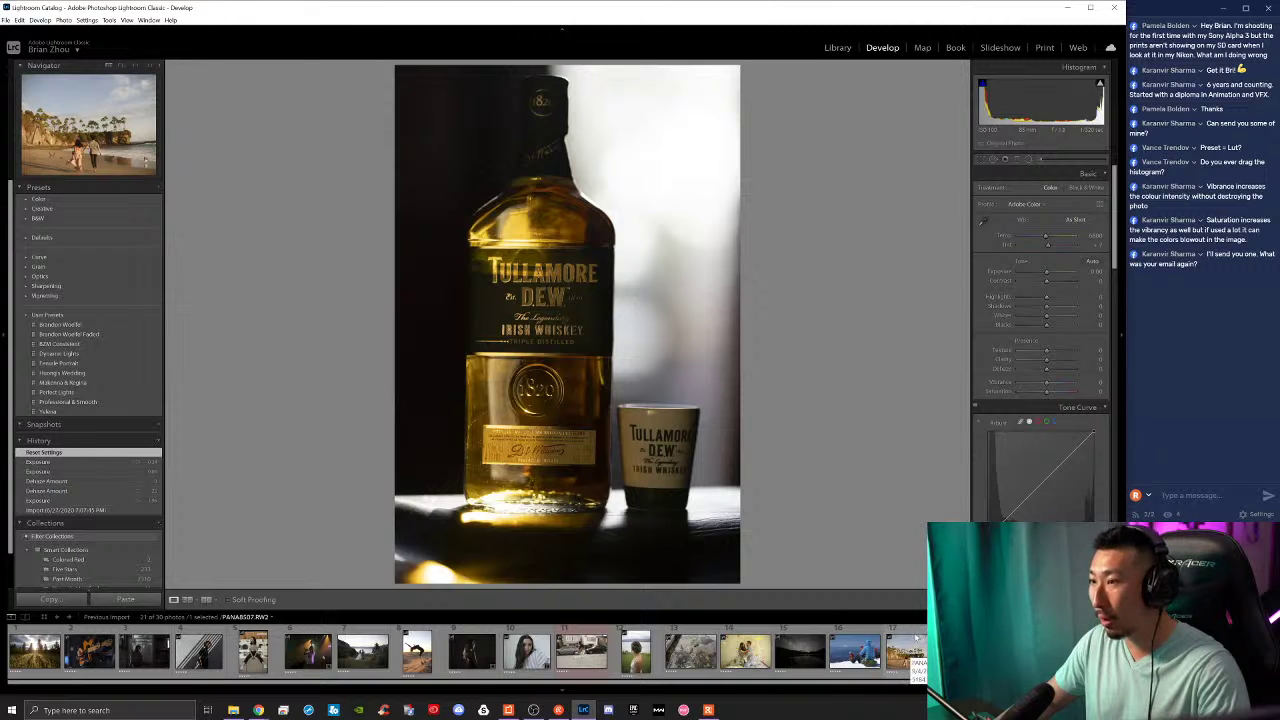
drag(1046, 297, 1071, 314)
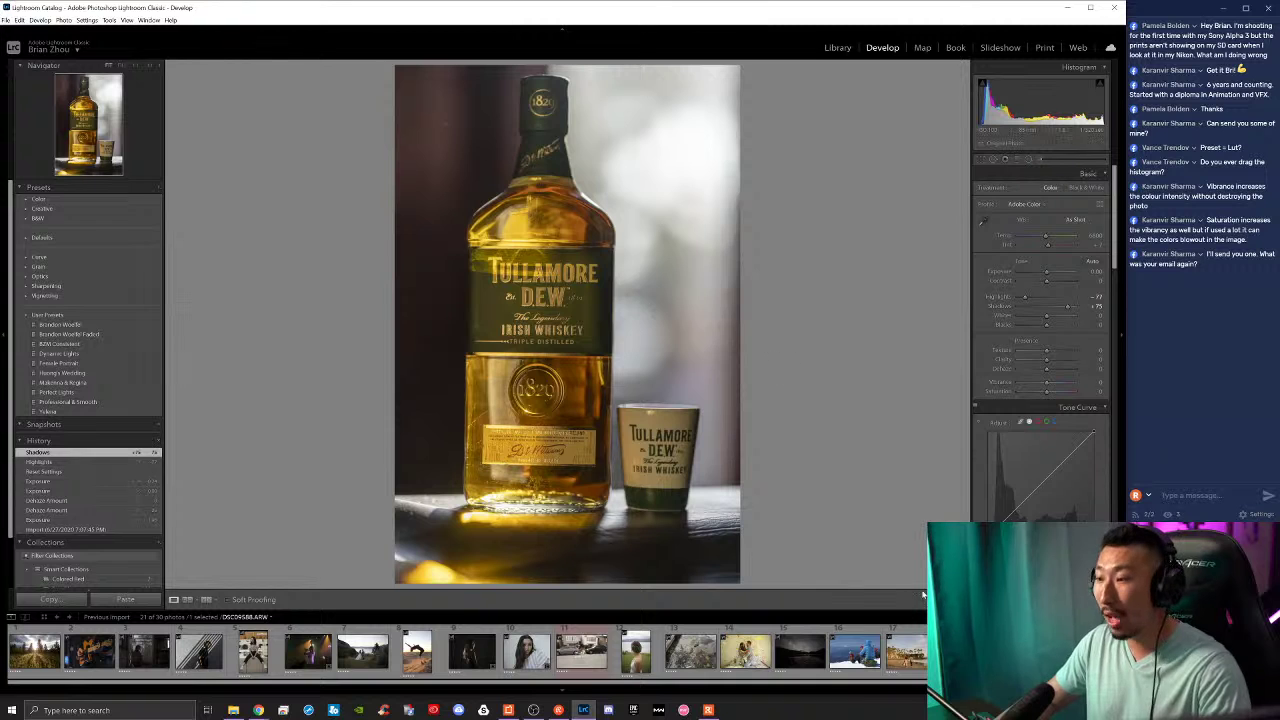
click(800, 651)
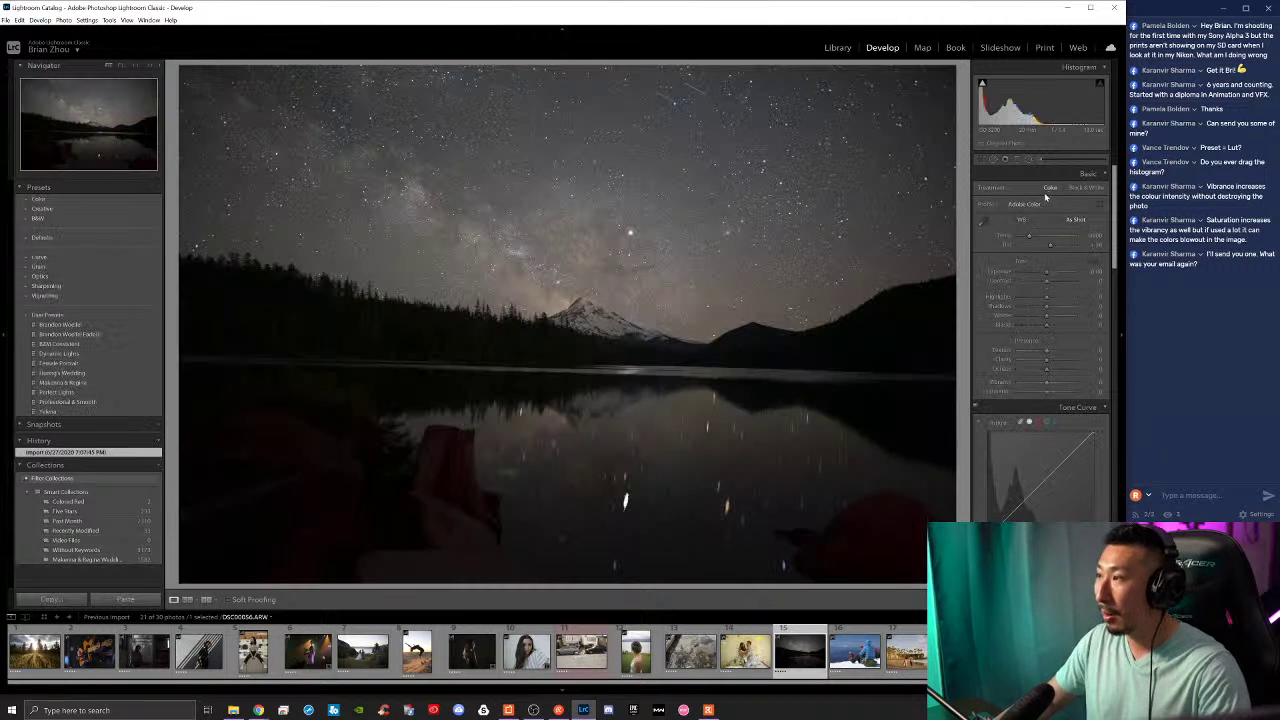
Step: Straighten the lake photo along its horizon with Crop & Straighten, then zoom in on the stars
click(983, 159)
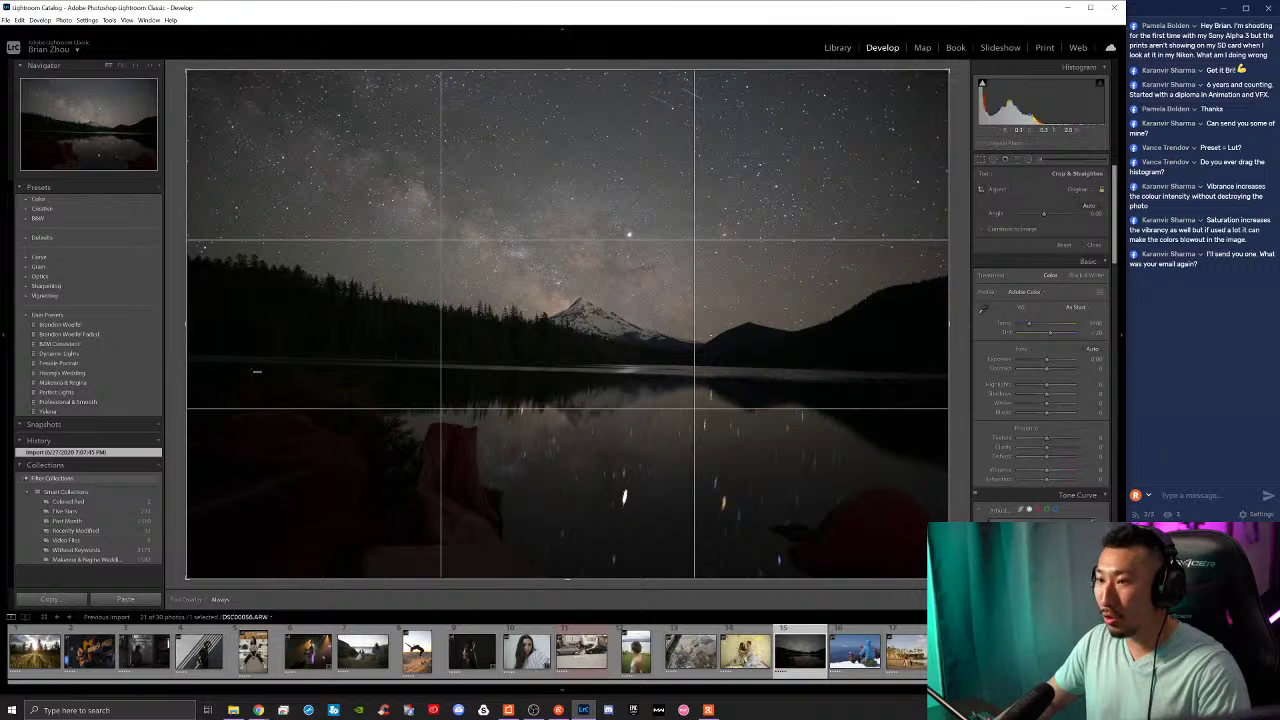
drag(260, 361, 963, 374)
click(936, 598)
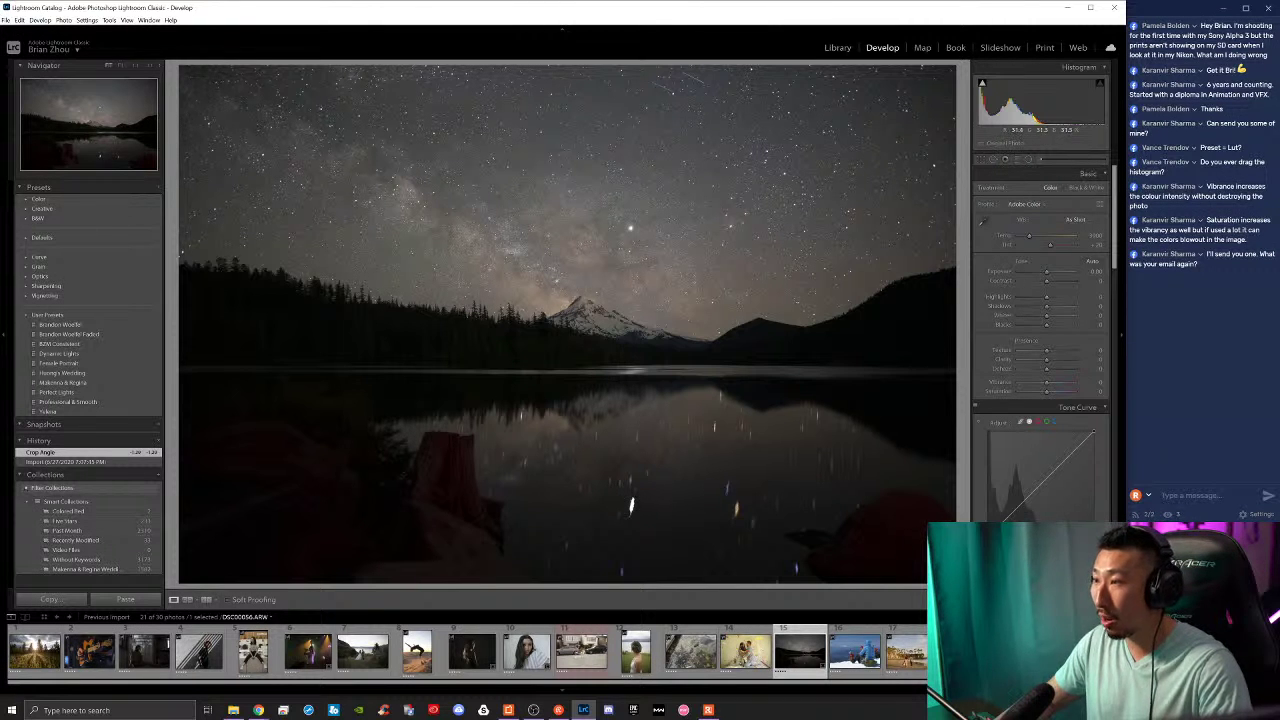
drag(667, 245, 682, 366)
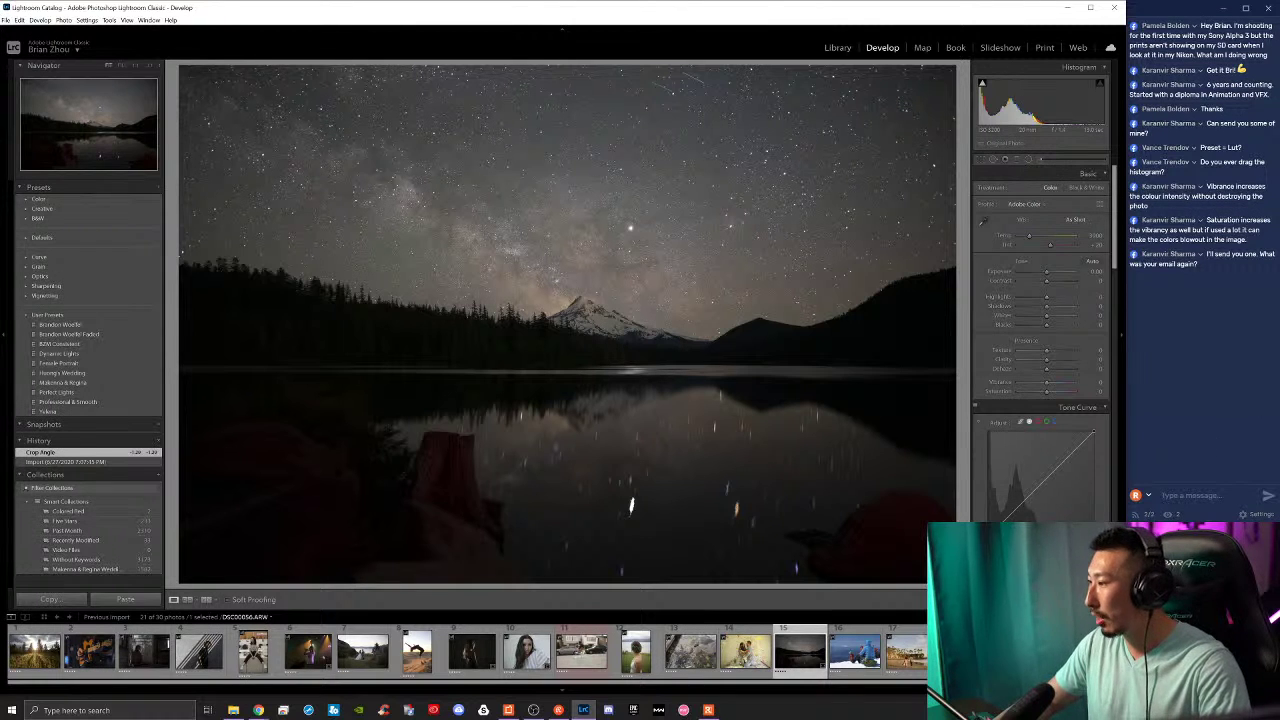
Step: Post the host's contact e-mail address as a Restream chat message
click(1150, 493)
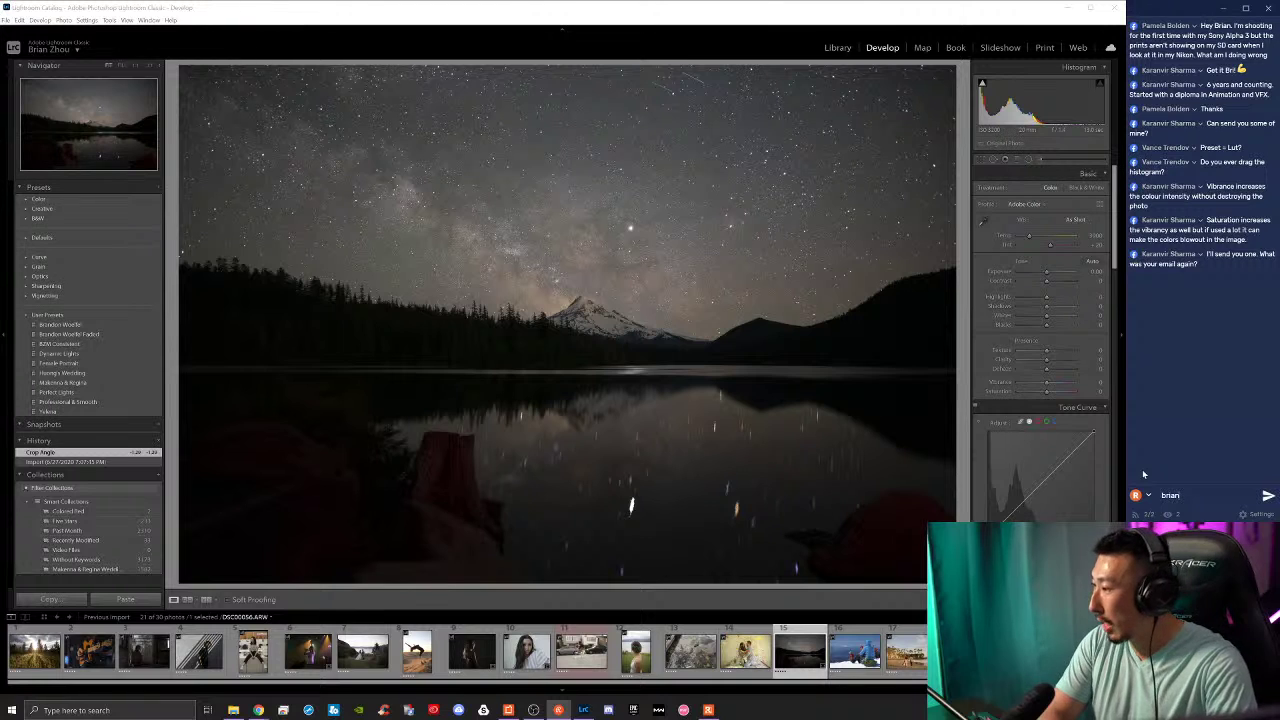
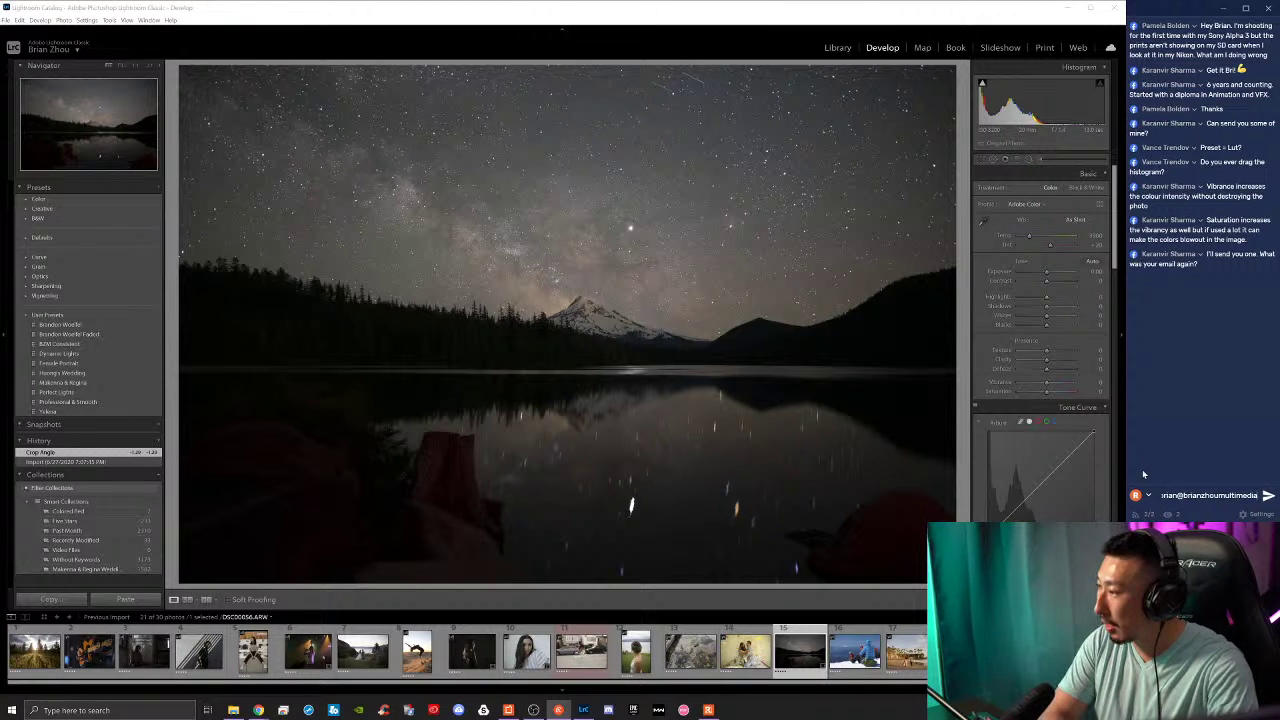
key(Return)
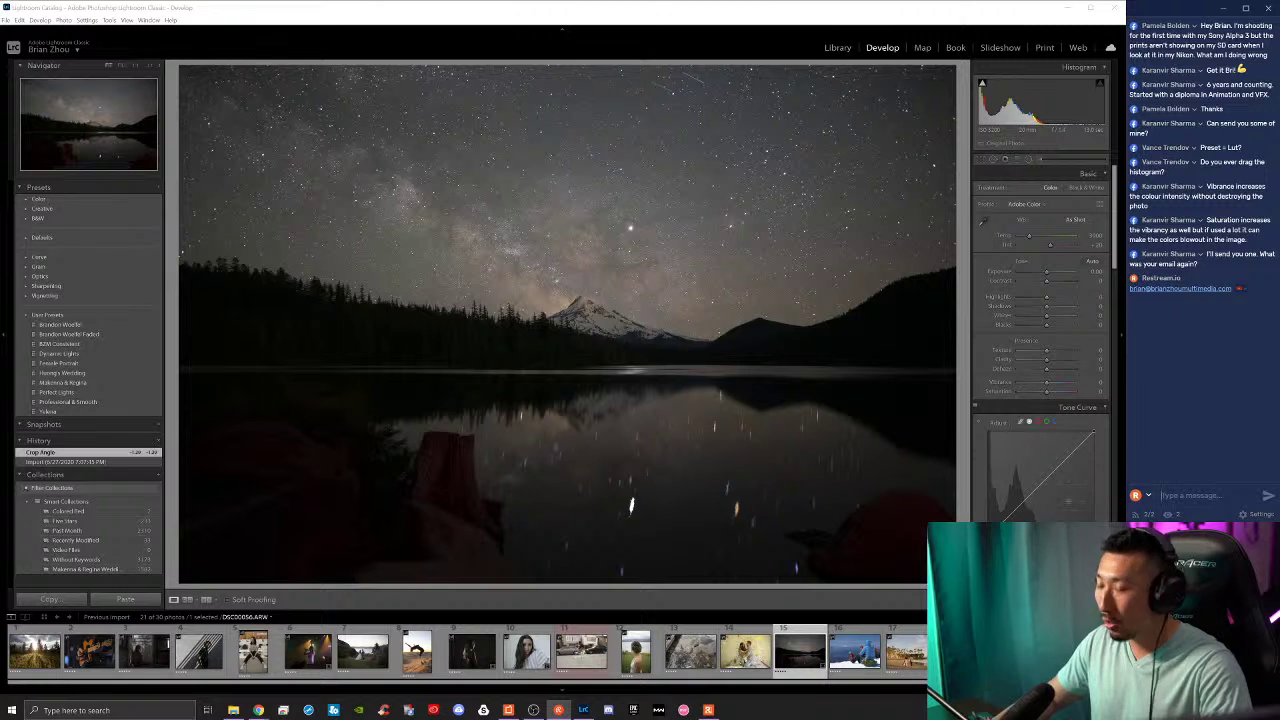
Step: Paste and send the host's Twitter profile link as a second chat message
click(1248, 494)
text(https://twitter.com/BZMultiMedia)
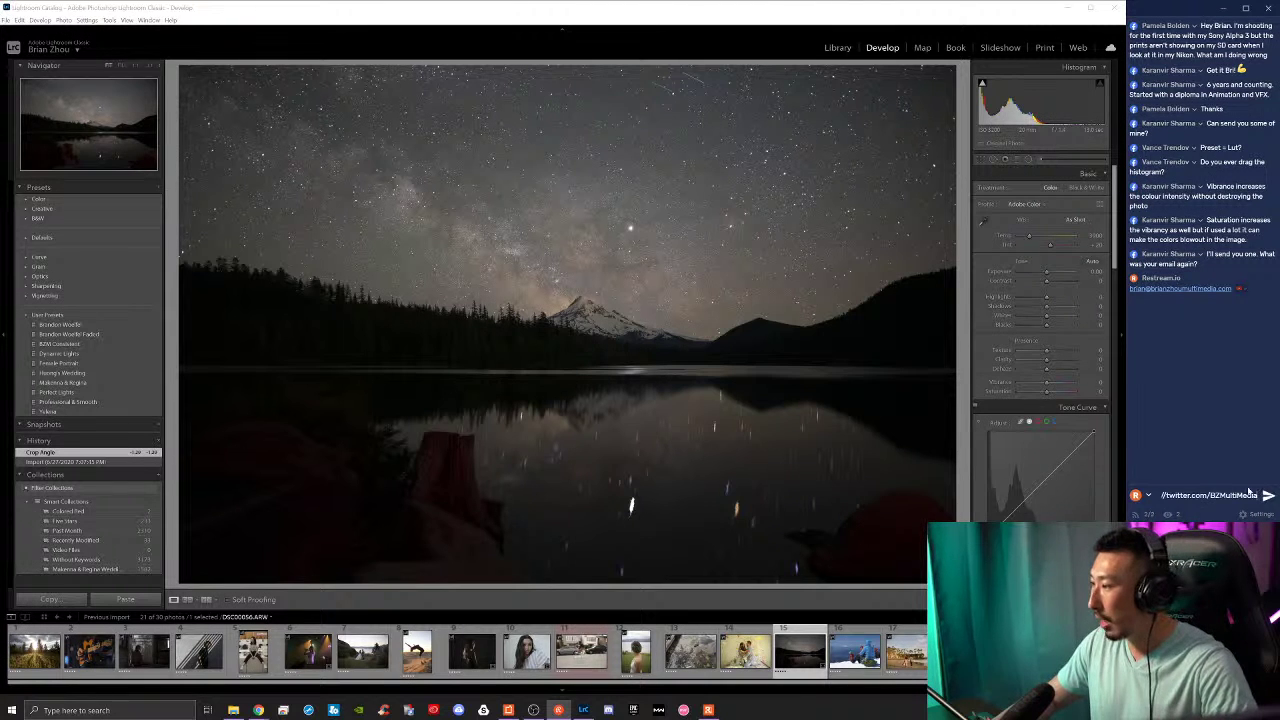
key(Return)
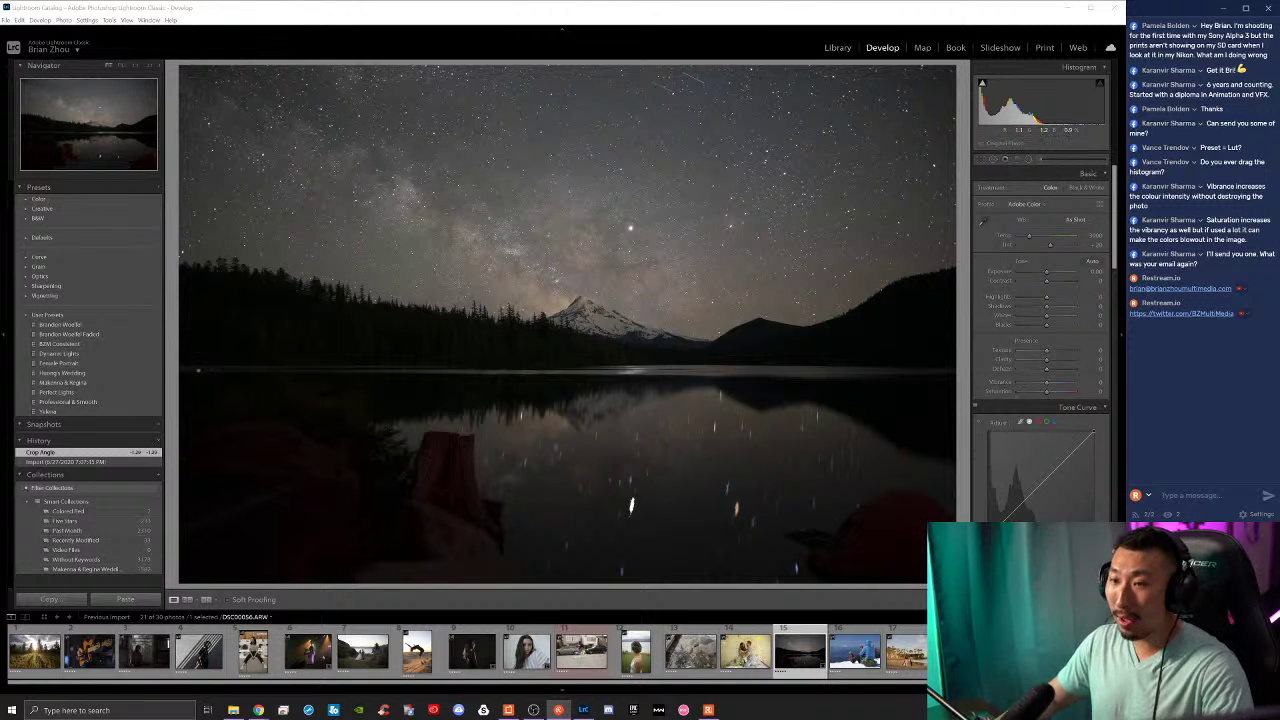
Step: Return to the skateboard portrait from the filmstrip and raise its contrast
click(69, 344)
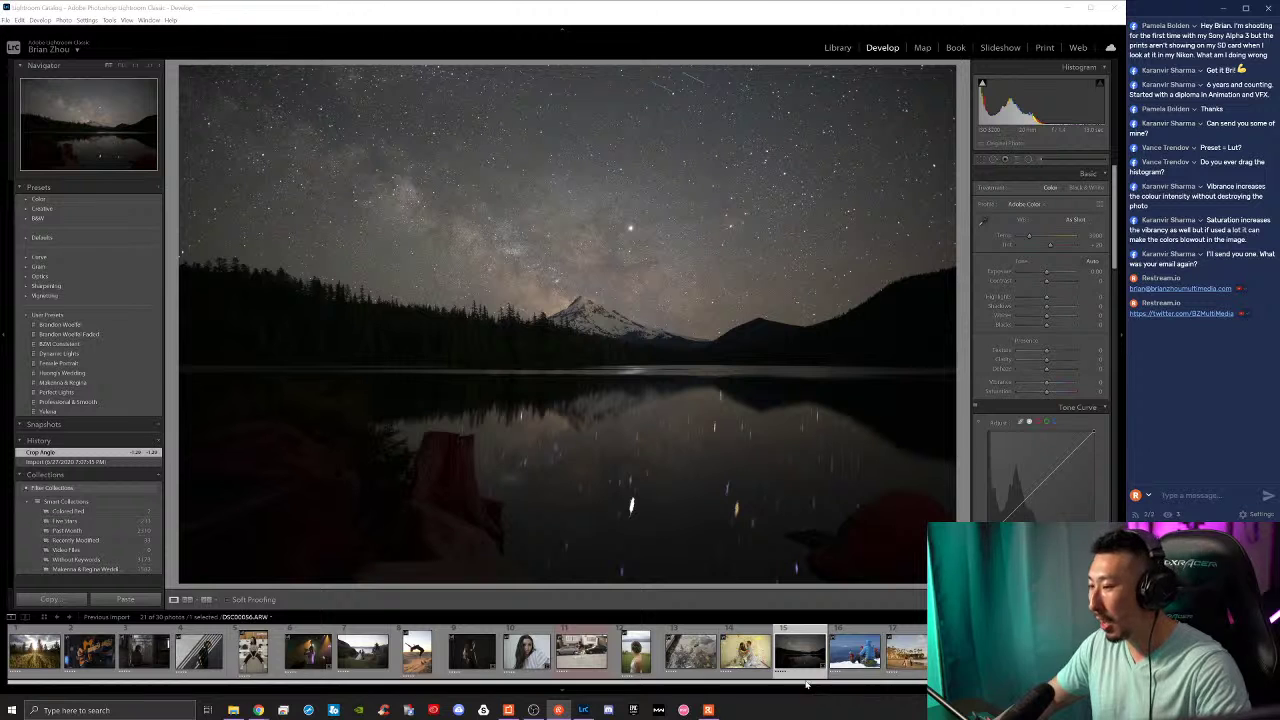
click(745, 658)
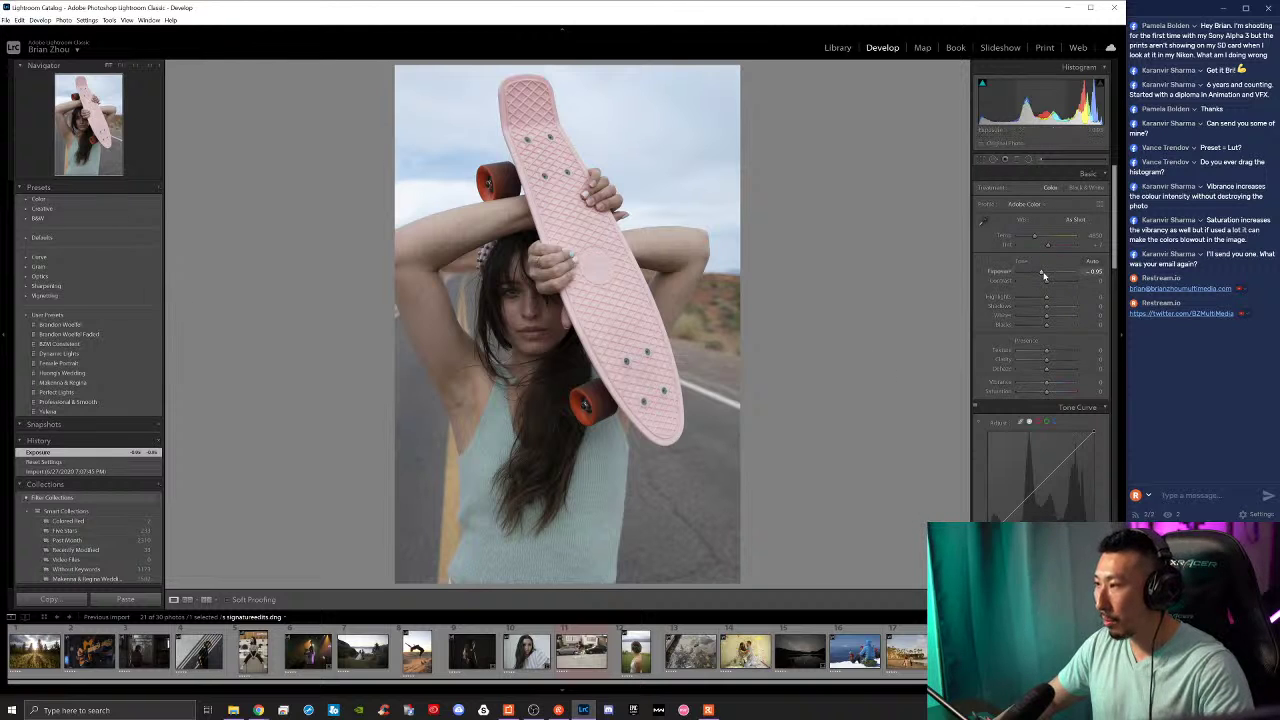
drag(1046, 281, 1055, 281)
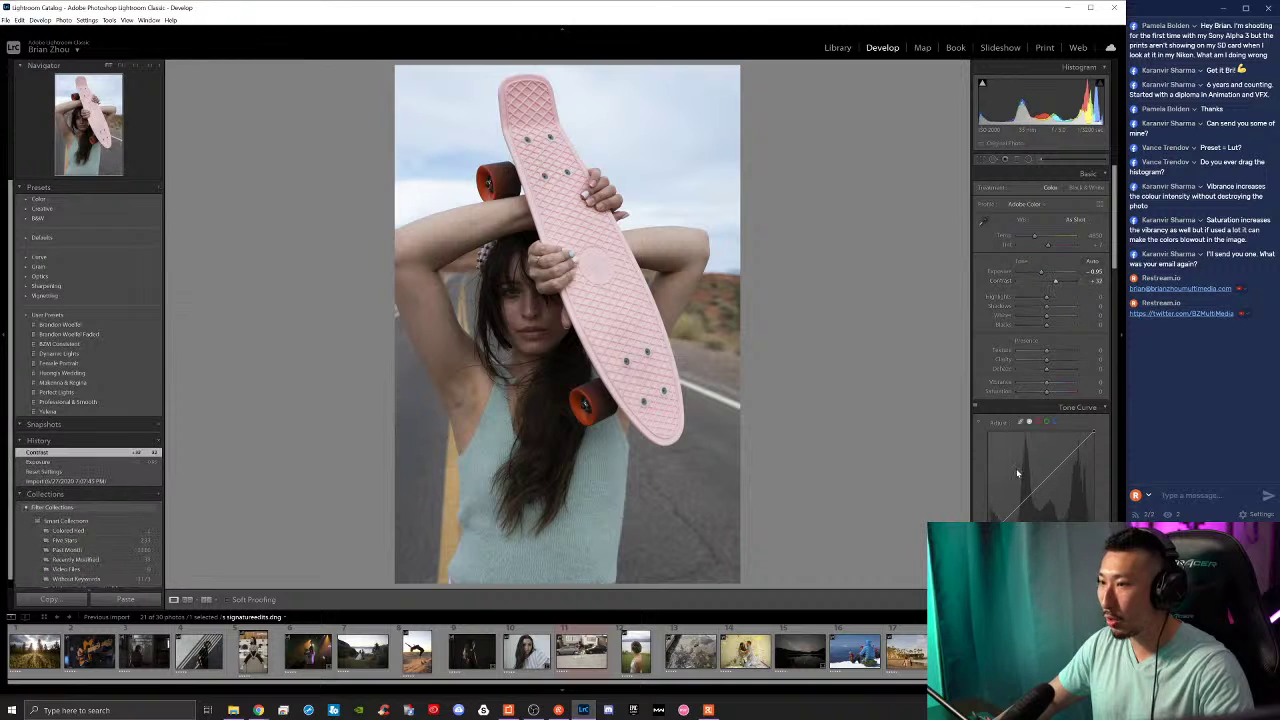
Step: Reshape the shadow end of the point tone curve and compare against the original
drag(1016, 515, 1094, 437)
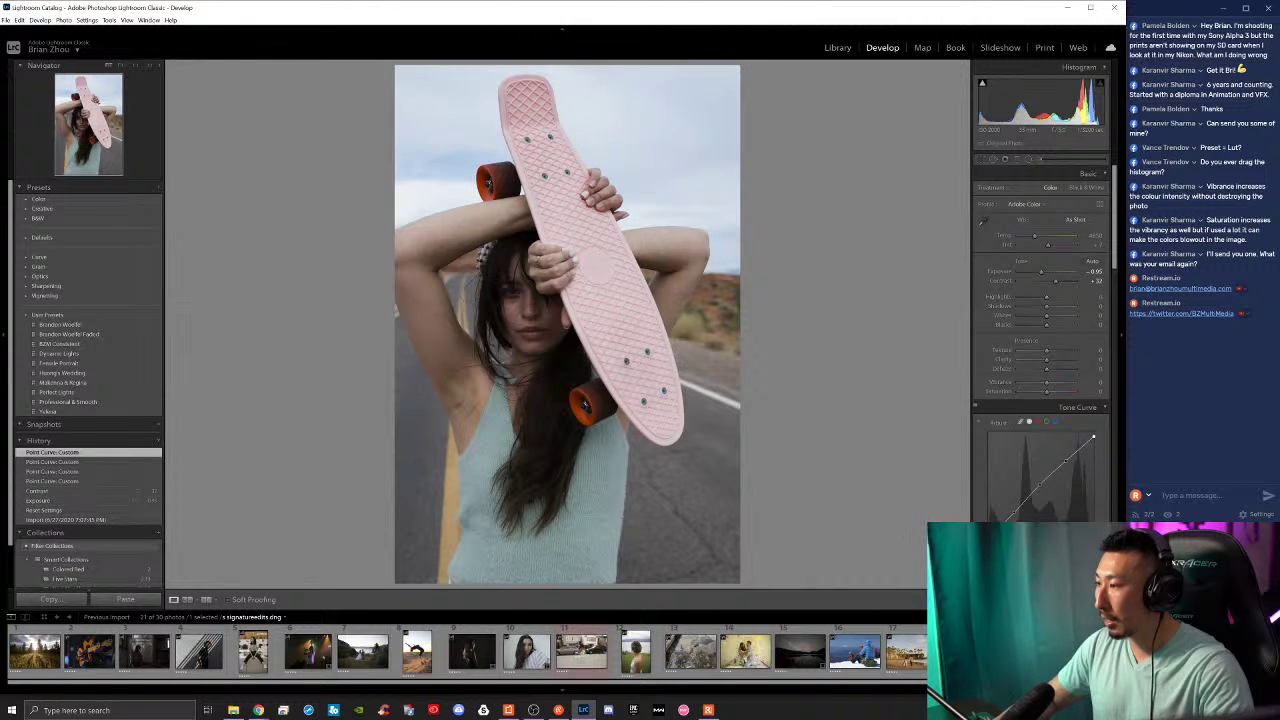
drag(988, 540, 988, 533)
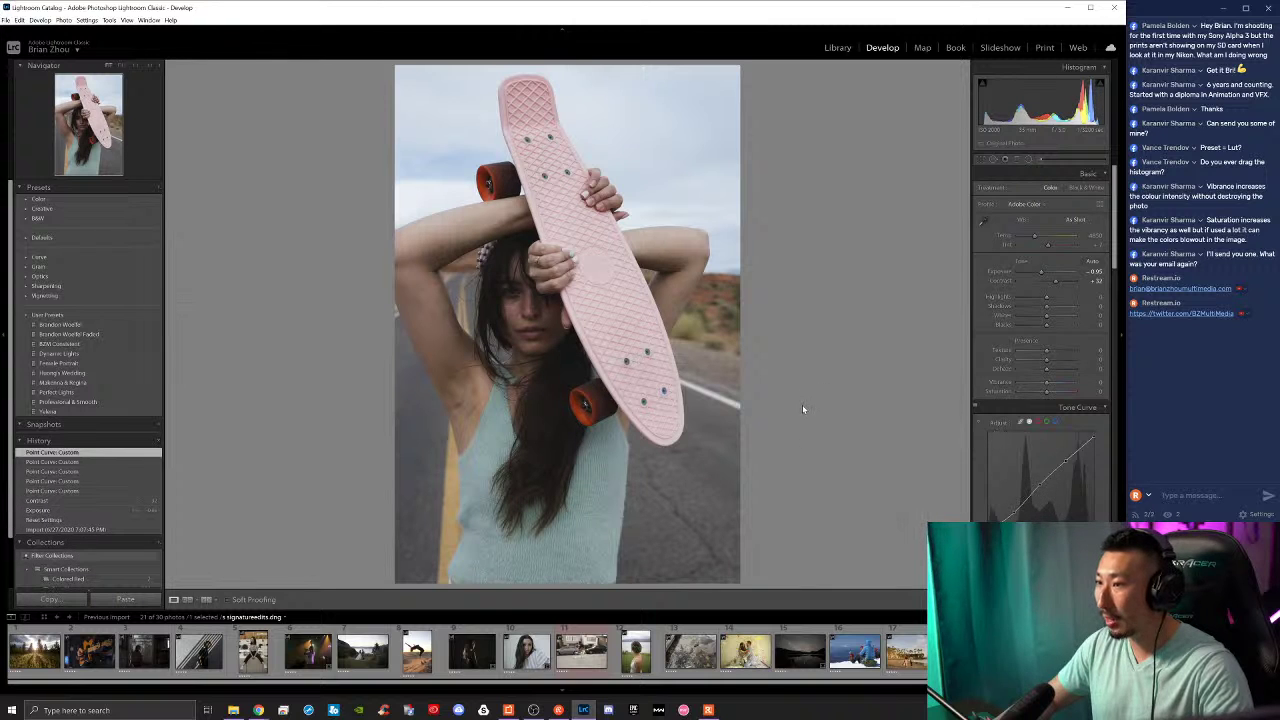
key(backslash)
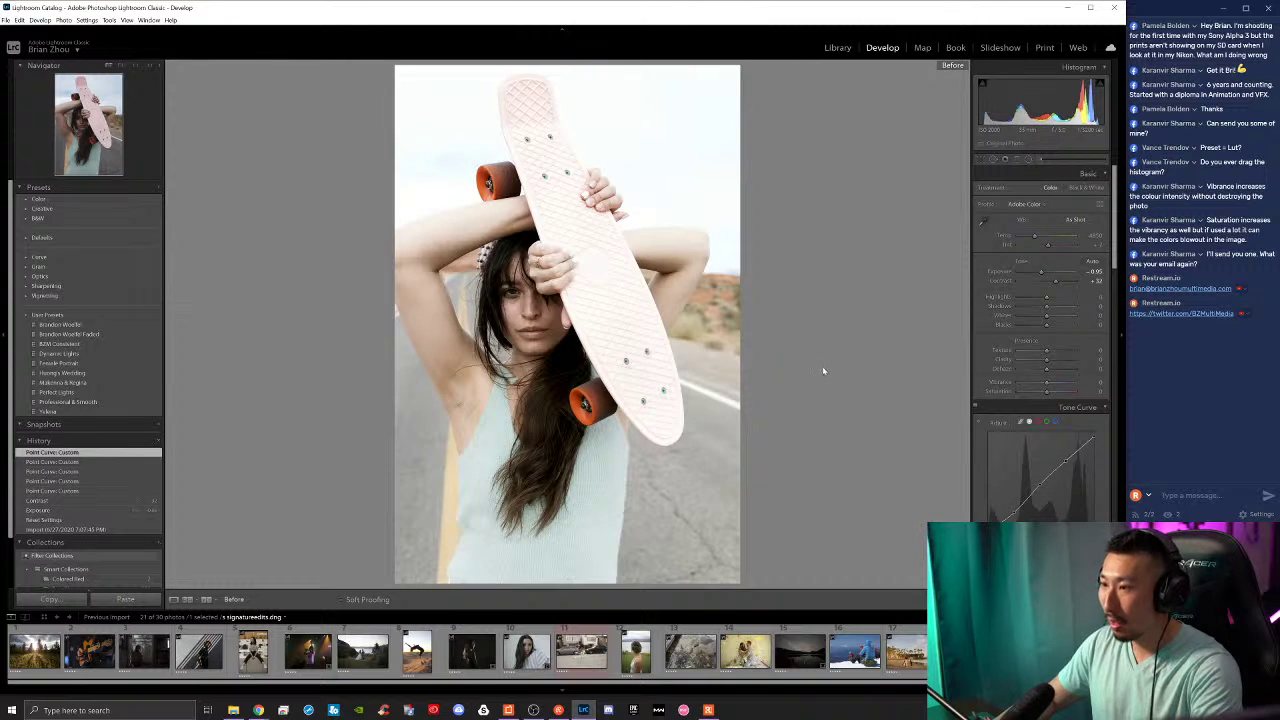
key(backslash)
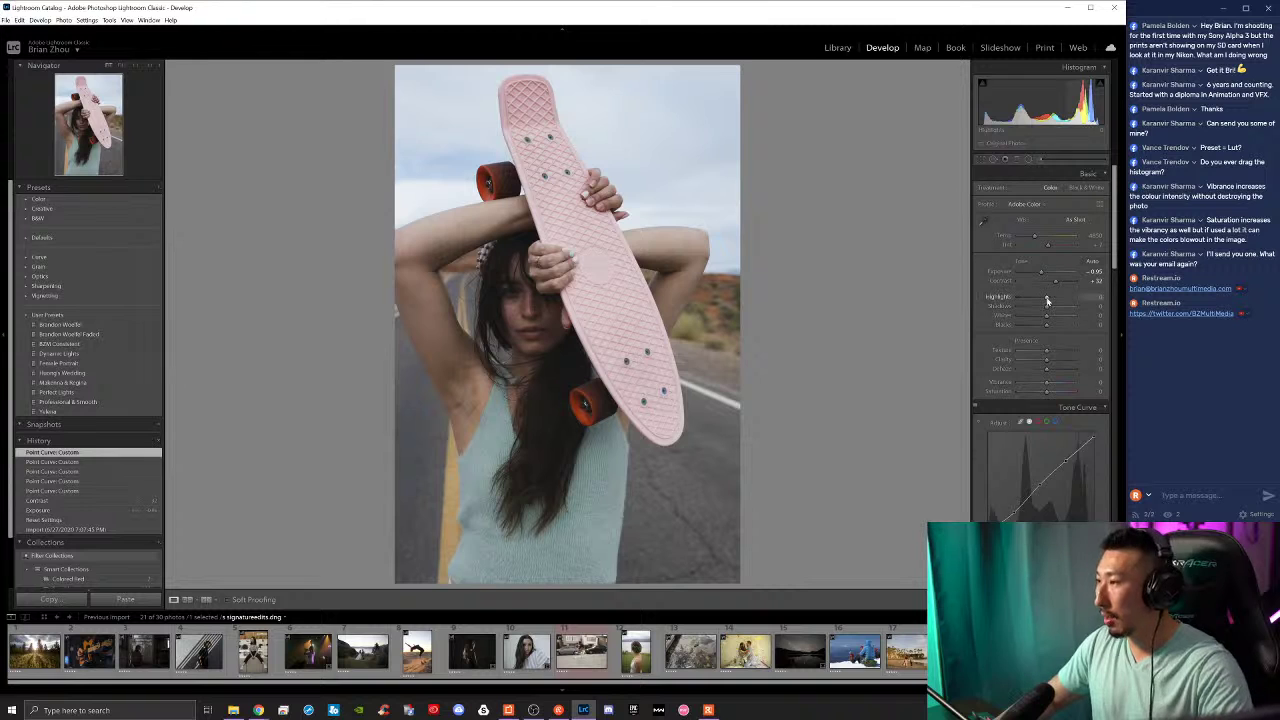
Step: Lower highlights and whites, then set Texture +15 and Clarity +10, comparing before/after
mouse_move(1047, 300)
mouse_down()
mouse_move(1030, 298)
mouse_move(1066, 311)
mouse_up()
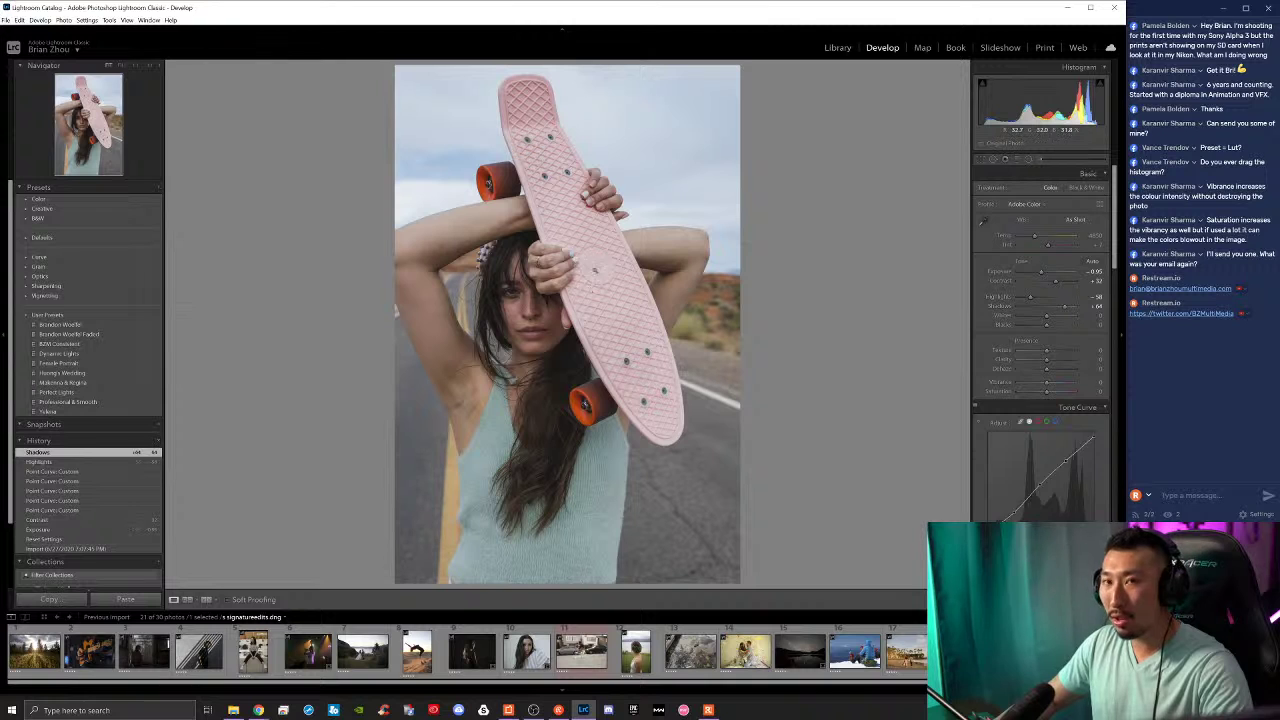
drag(1032, 299, 1030, 299)
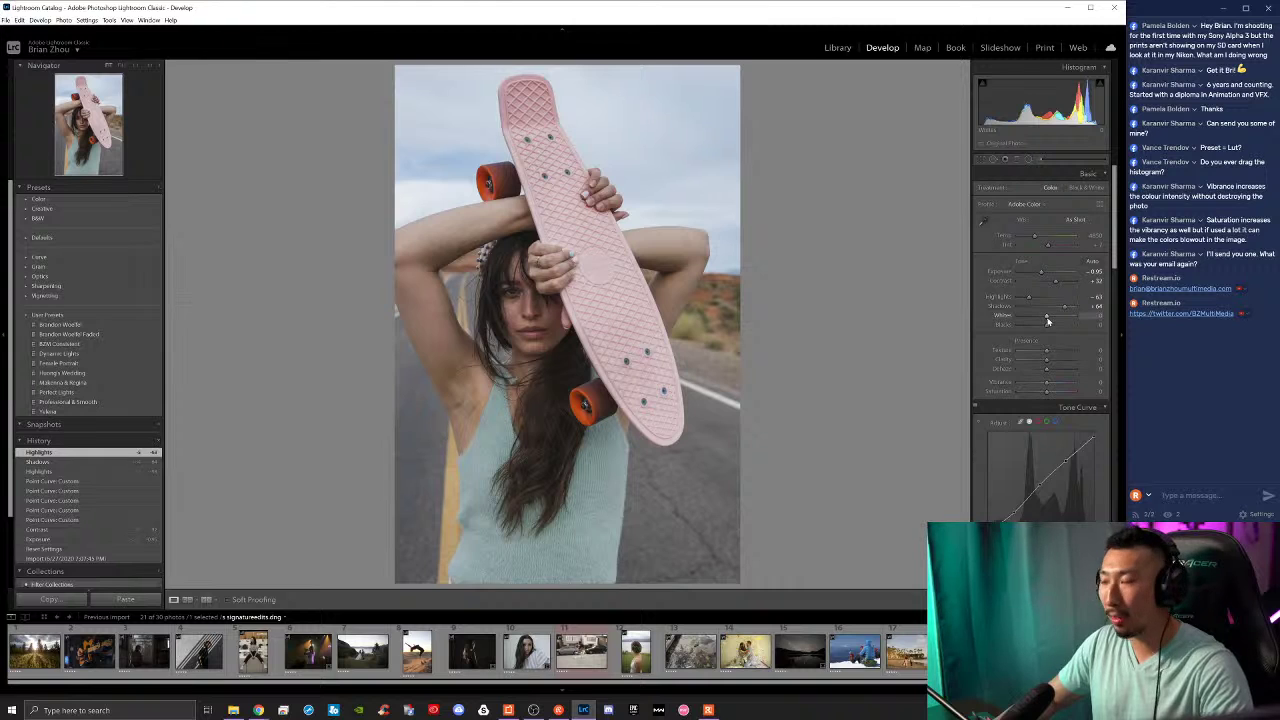
drag(1047, 320, 1039, 326)
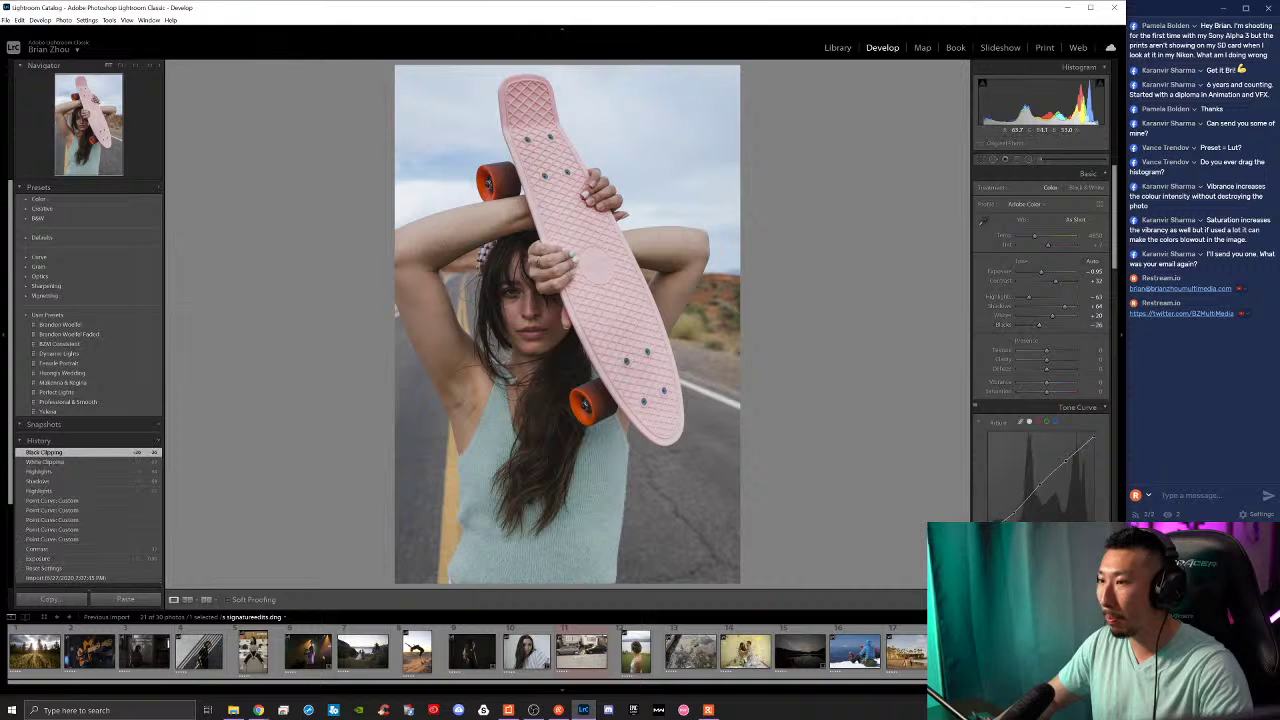
key(backslash)
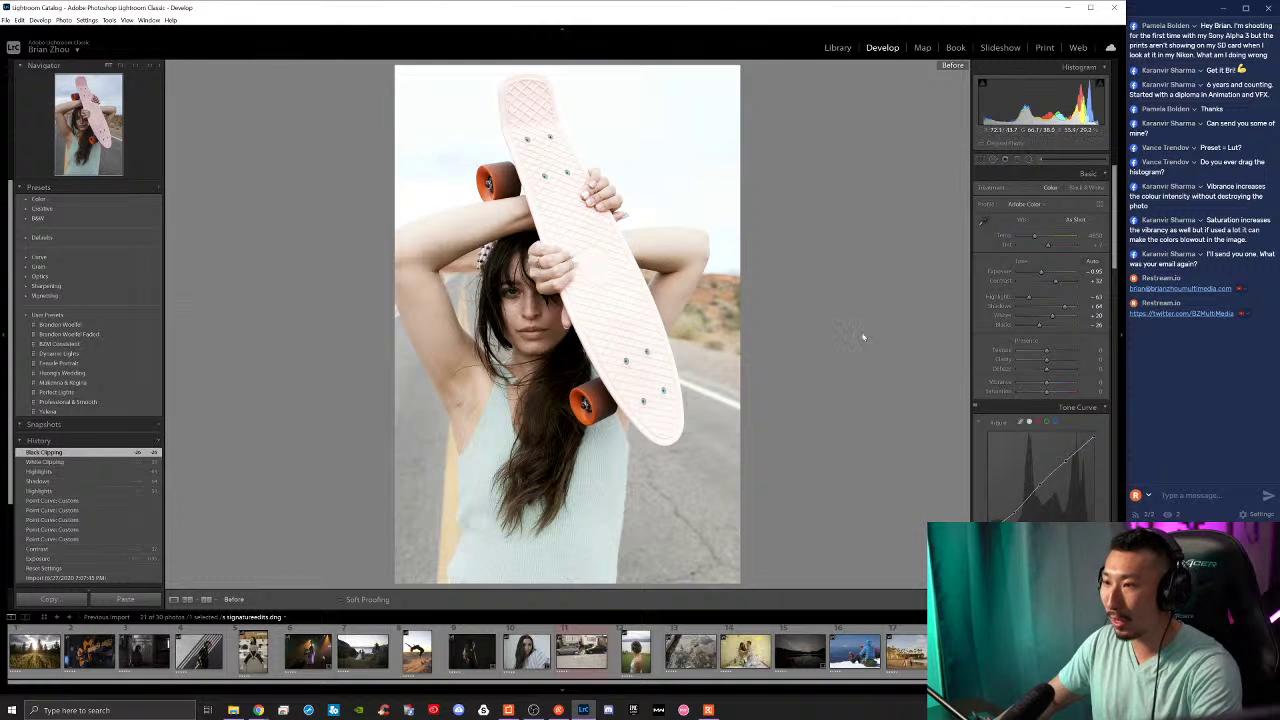
key(backslash)
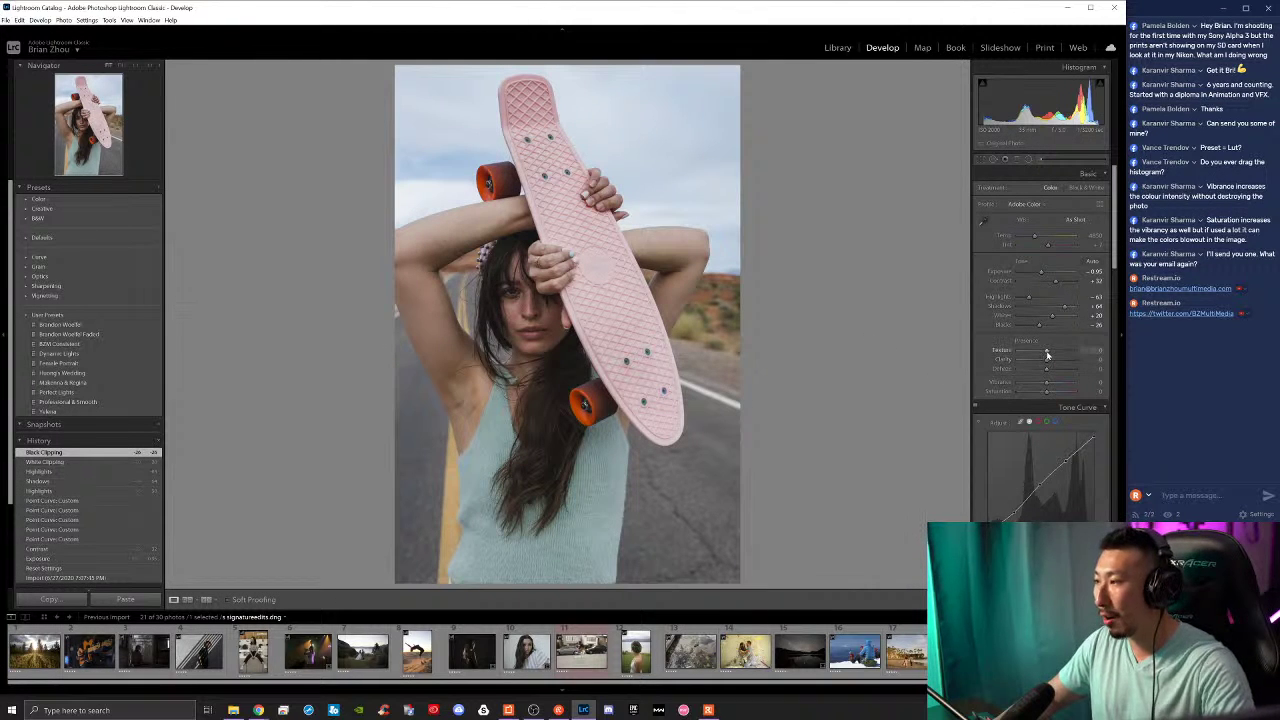
drag(1048, 355, 1047, 364)
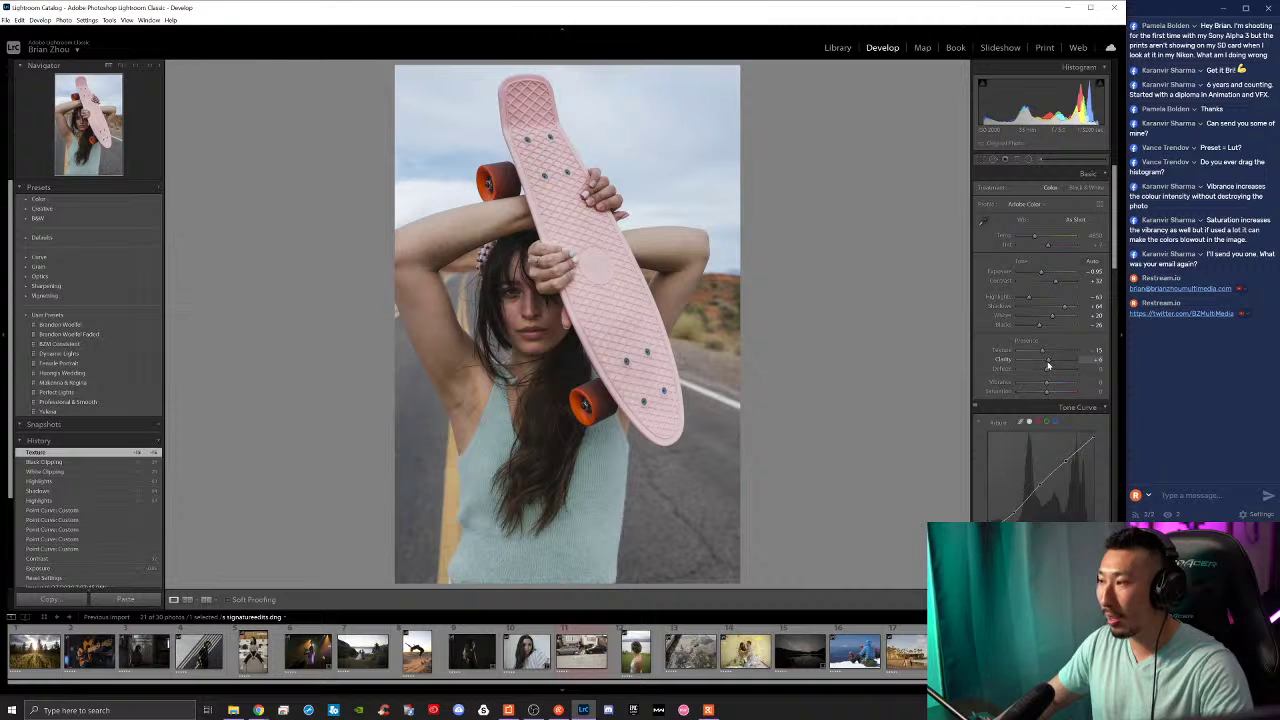
drag(1048, 366, 1050, 366)
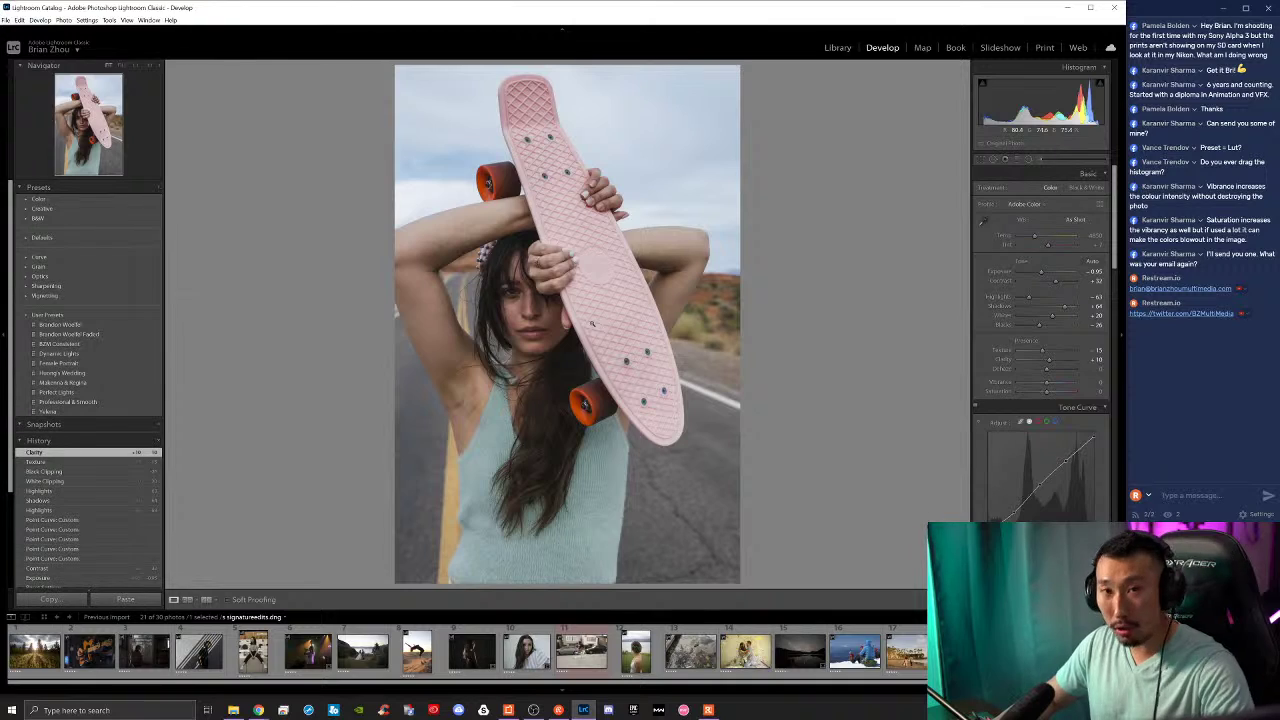
Step: Undo the Texture change, set Clarity to +2 and Vibrance to +36, checking the face at 1:1
click(585, 332)
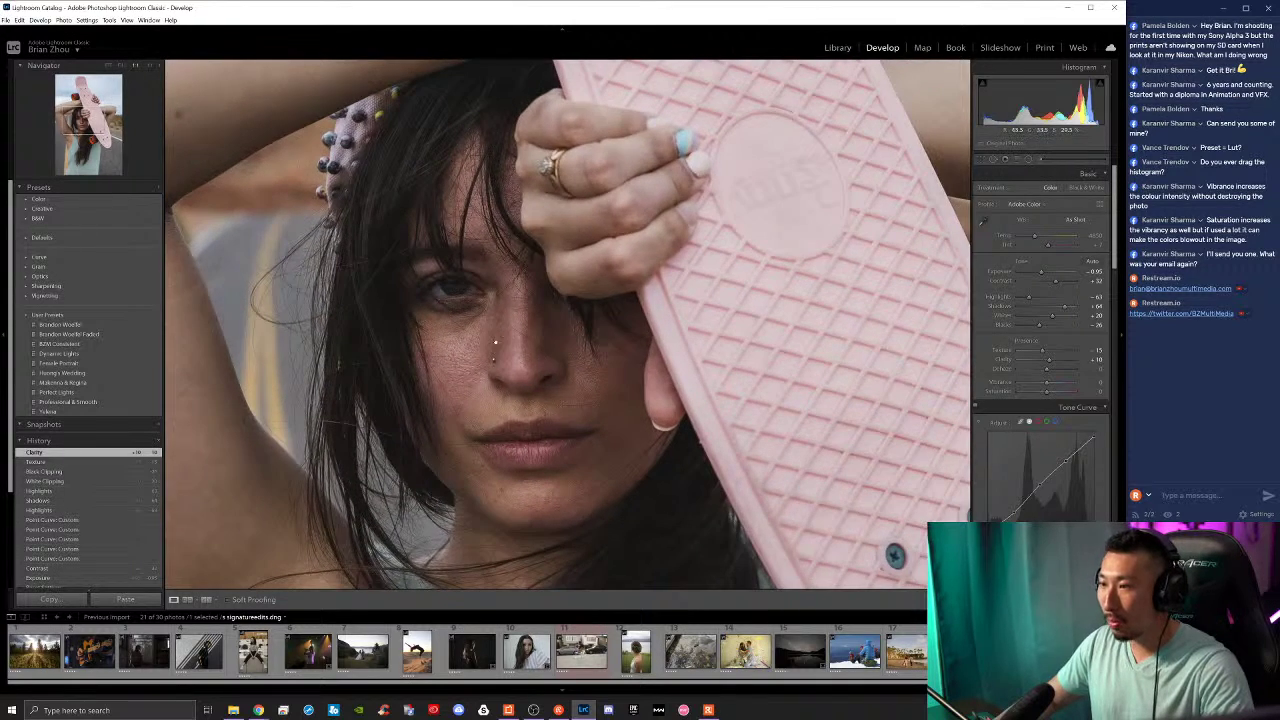
click(494, 343)
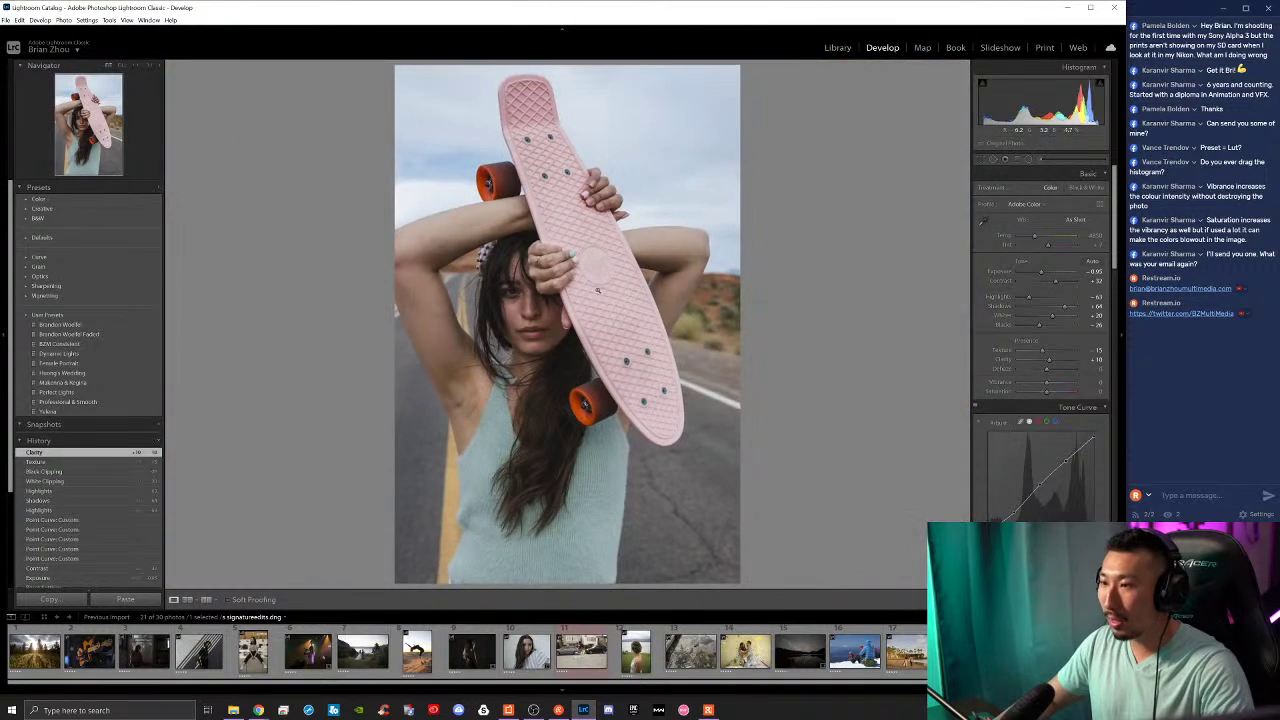
click(494, 297)
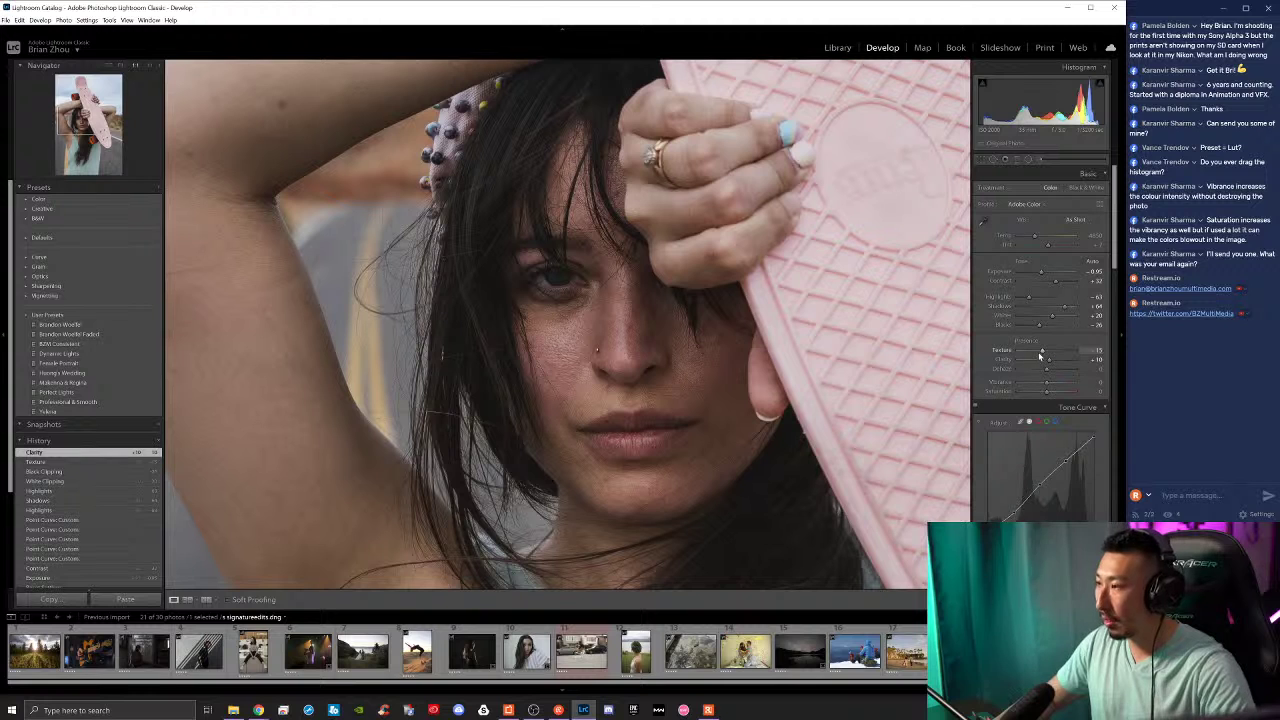
key(ctrl+z)
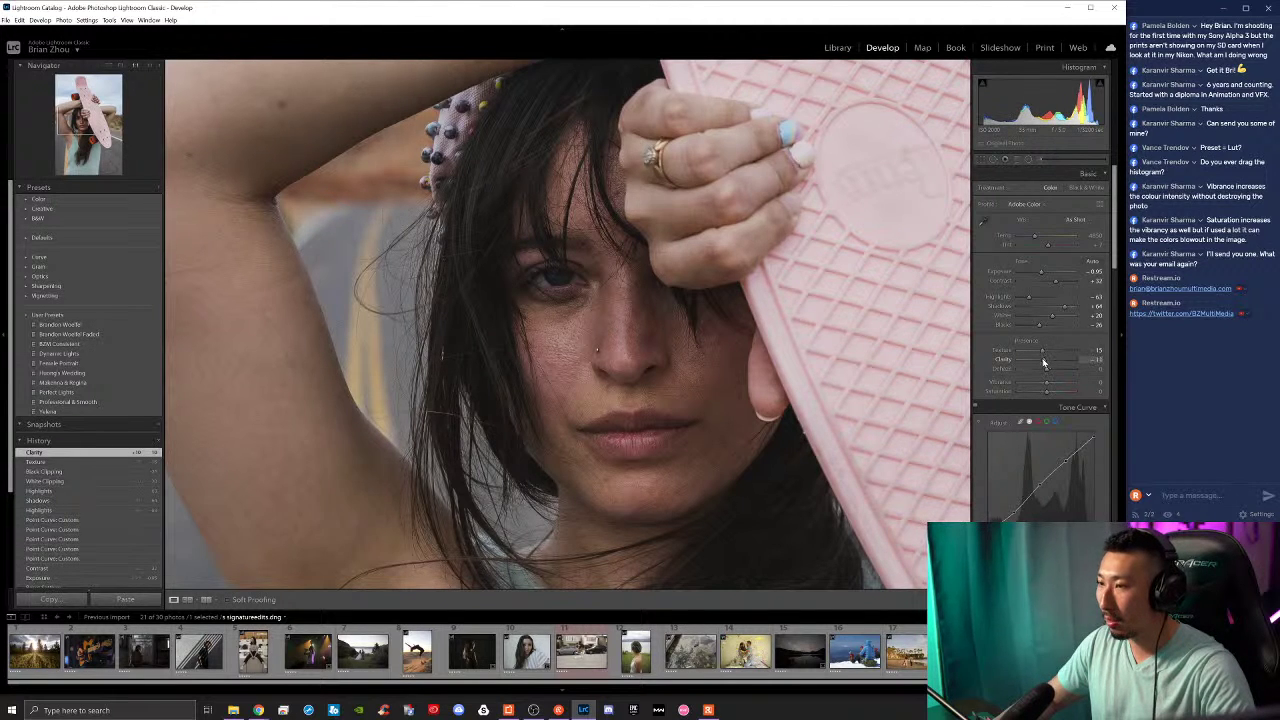
drag(1047, 364, 1038, 352)
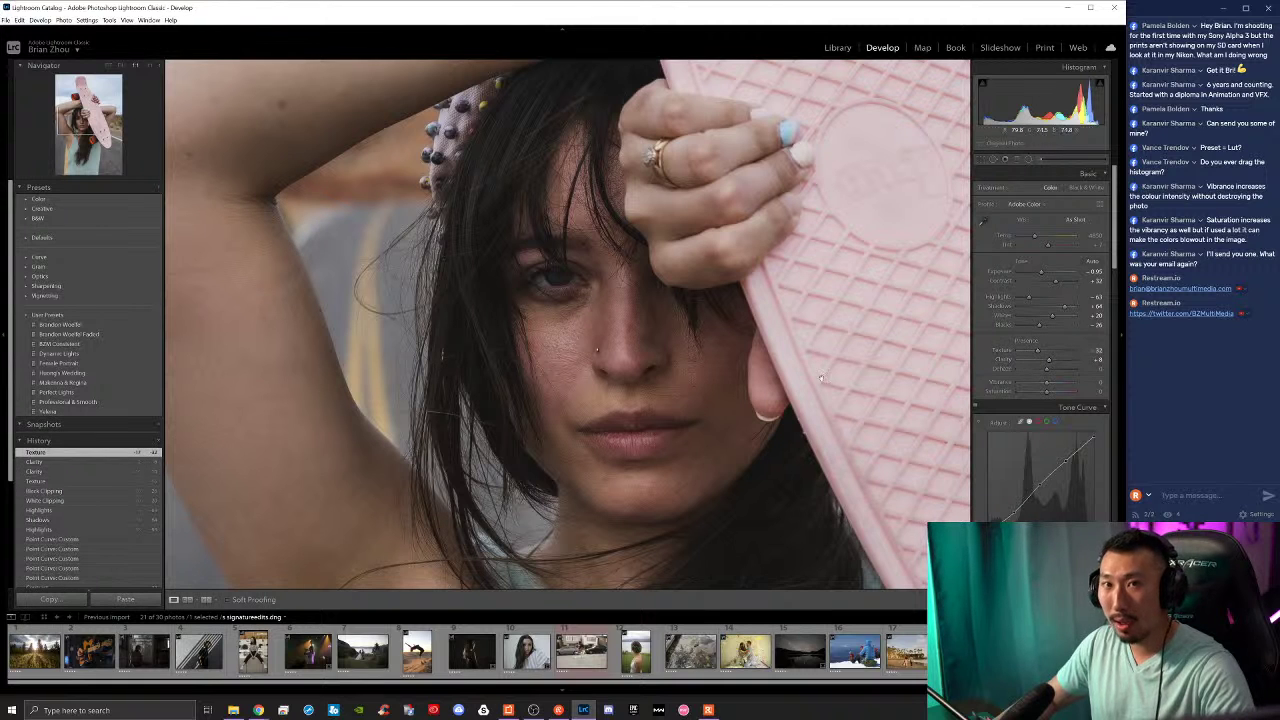
click(646, 368)
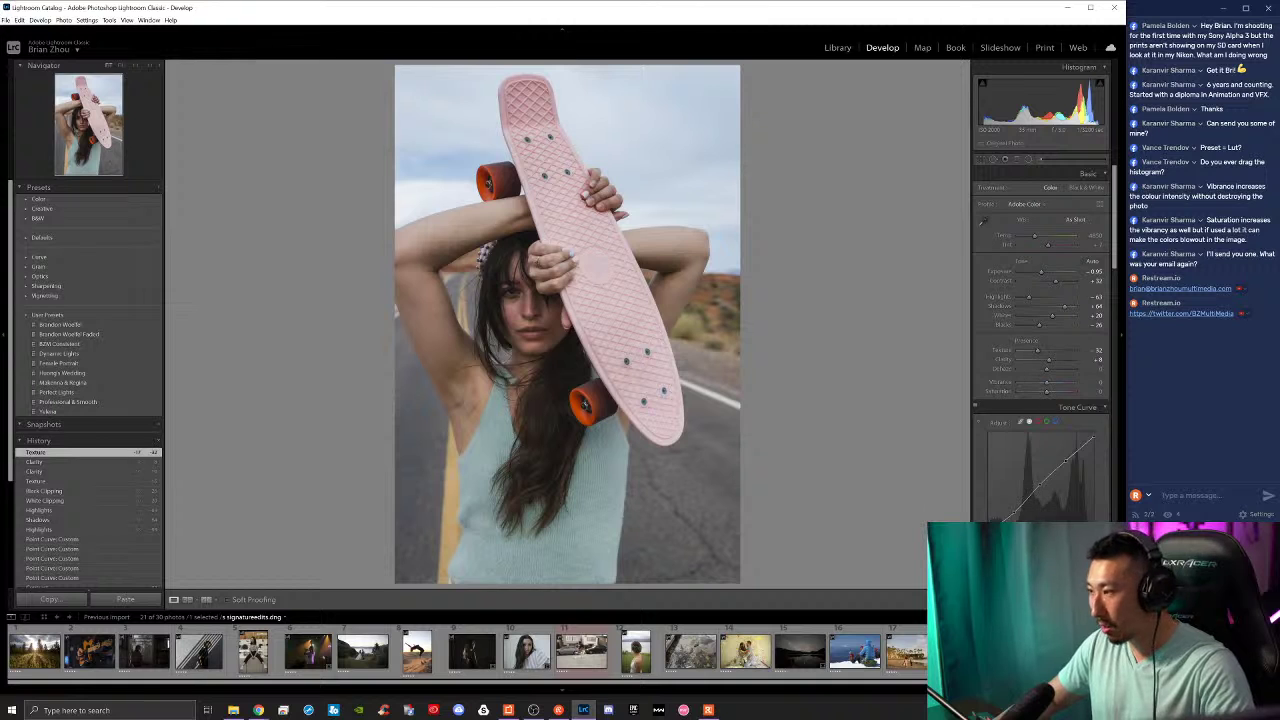
mouse_move(1047, 383)
mouse_down()
mouse_move(1064, 389)
mouse_move(1044, 394)
mouse_up()
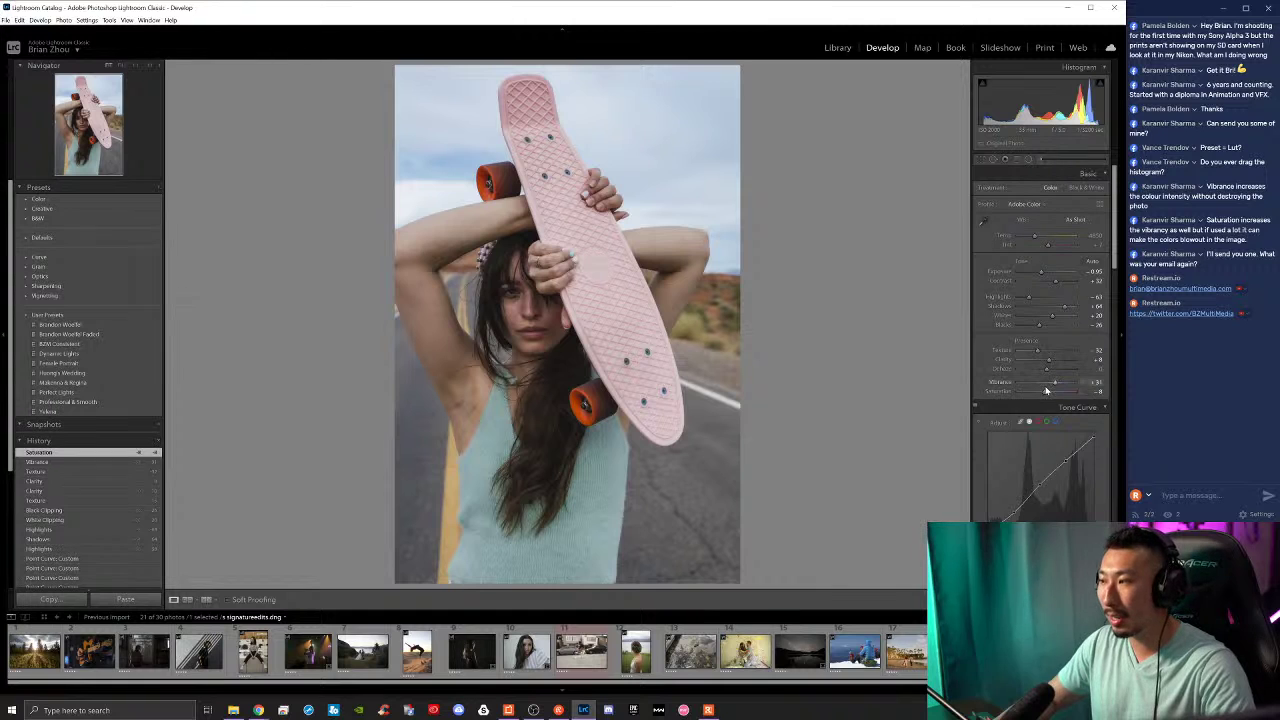
Step: Set the HSL hues to about Red +11, Orange -3 and Yellow +18, checking reds at 1:1
scroll(981, 344, down, 2)
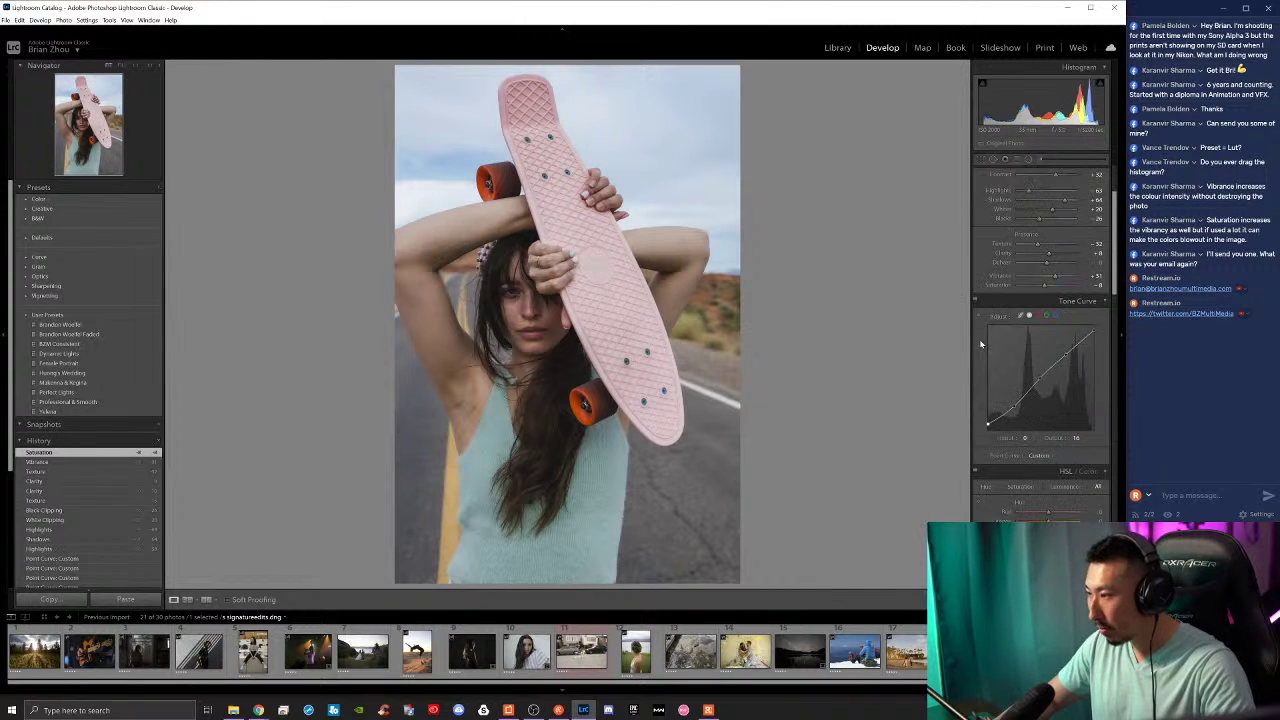
scroll(981, 344, down, 4)
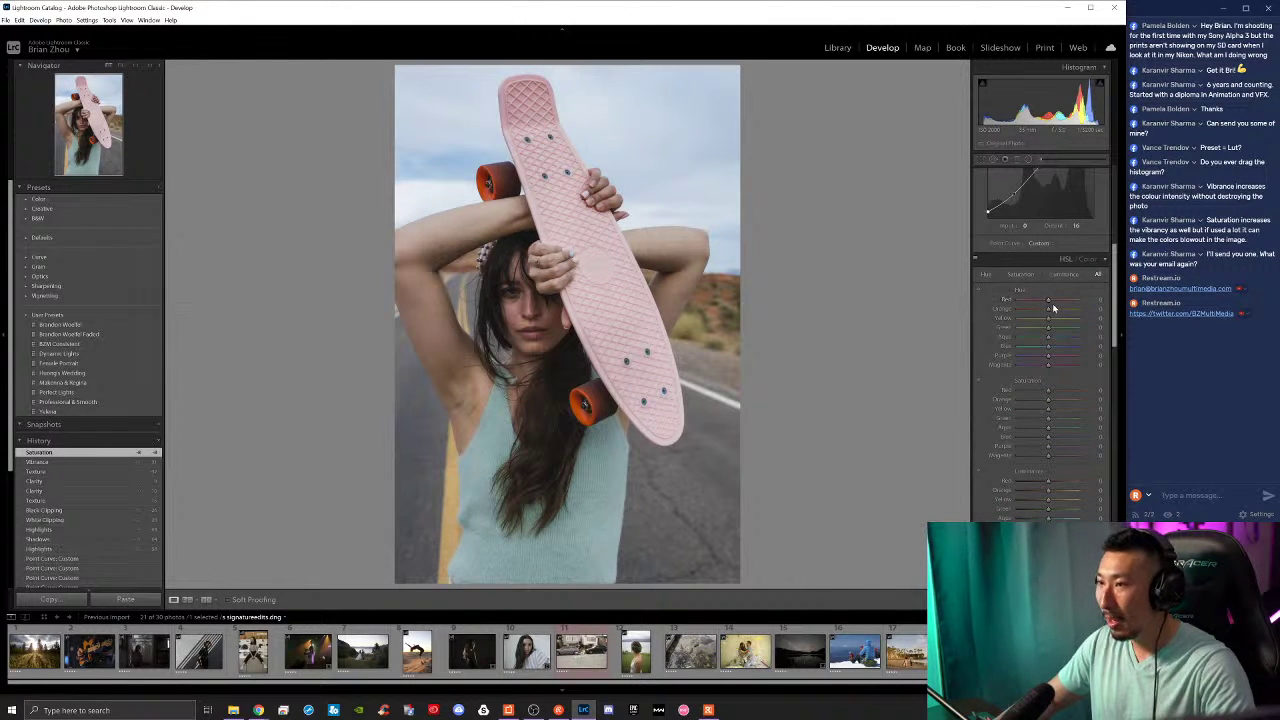
drag(1048, 302, 1043, 302)
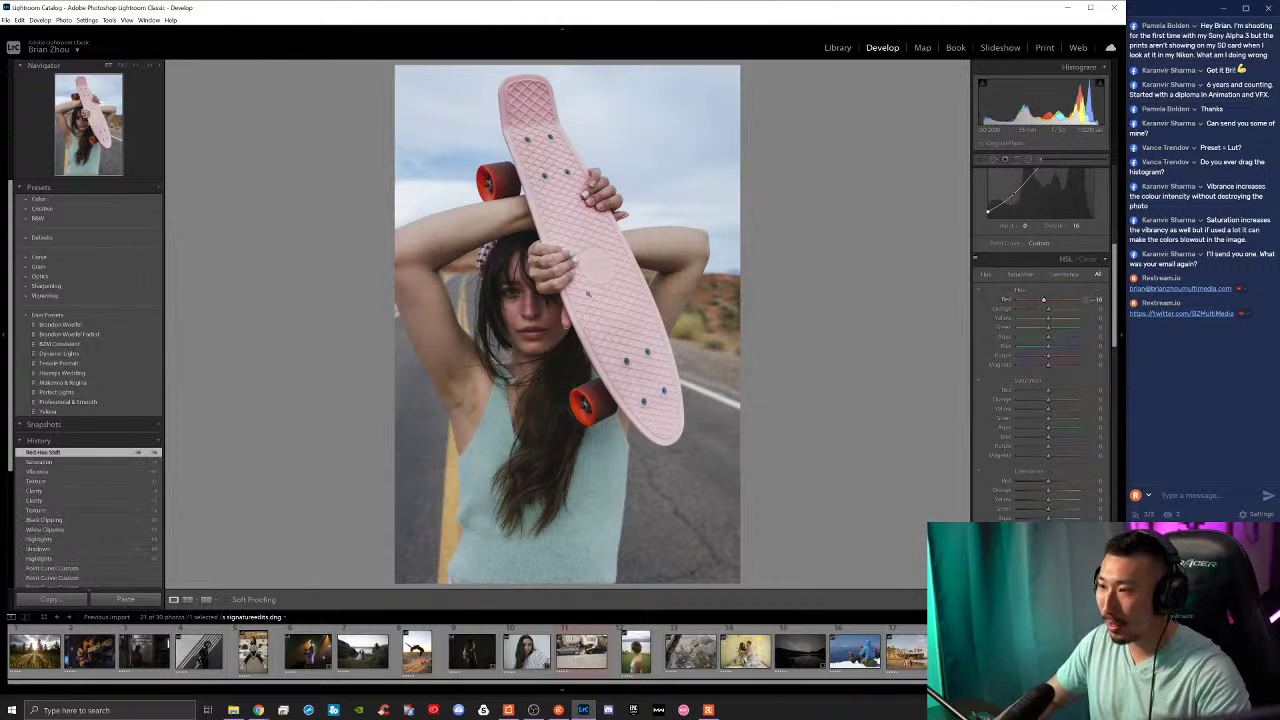
click(620, 332)
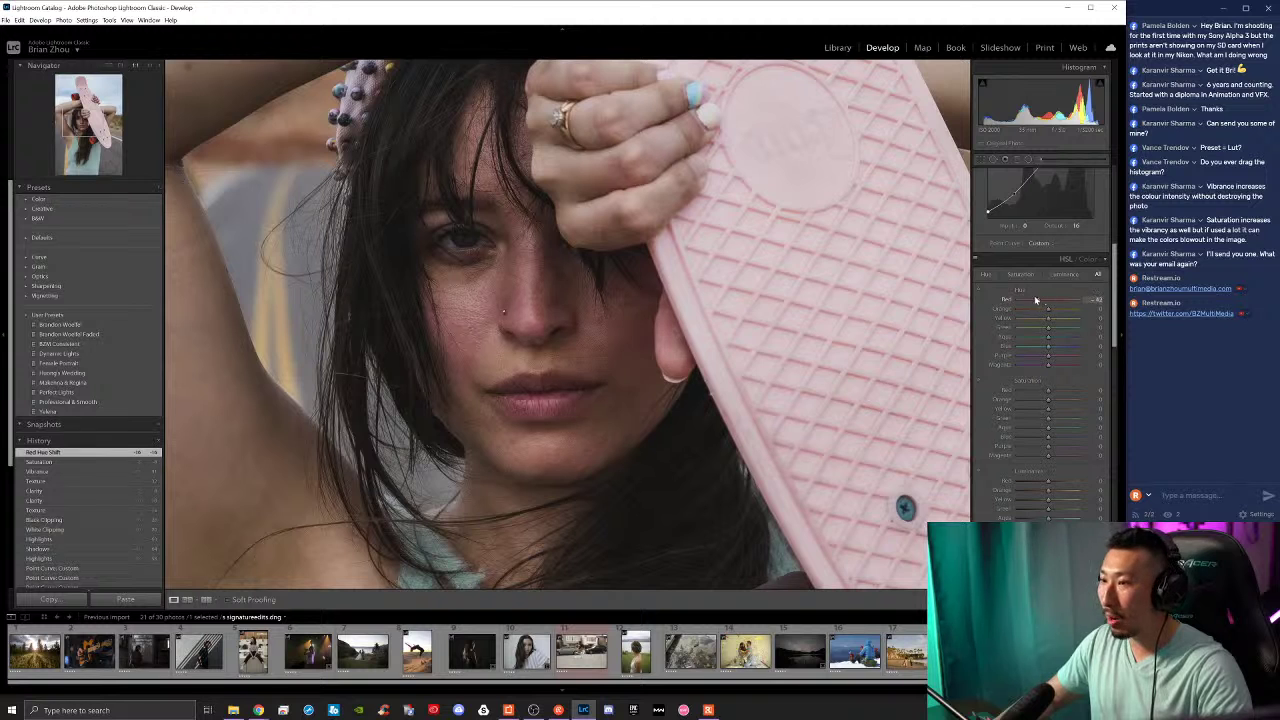
drag(1035, 300, 1052, 307)
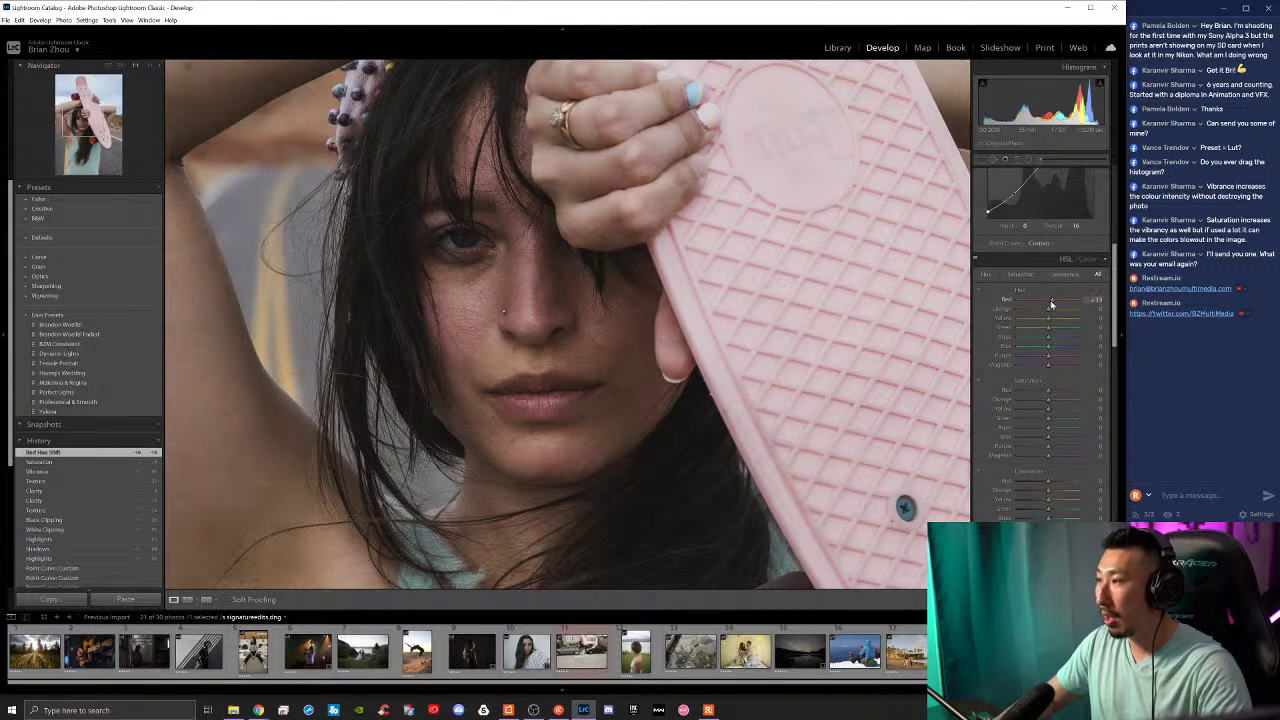
drag(1052, 303, 1053, 315)
key(z)
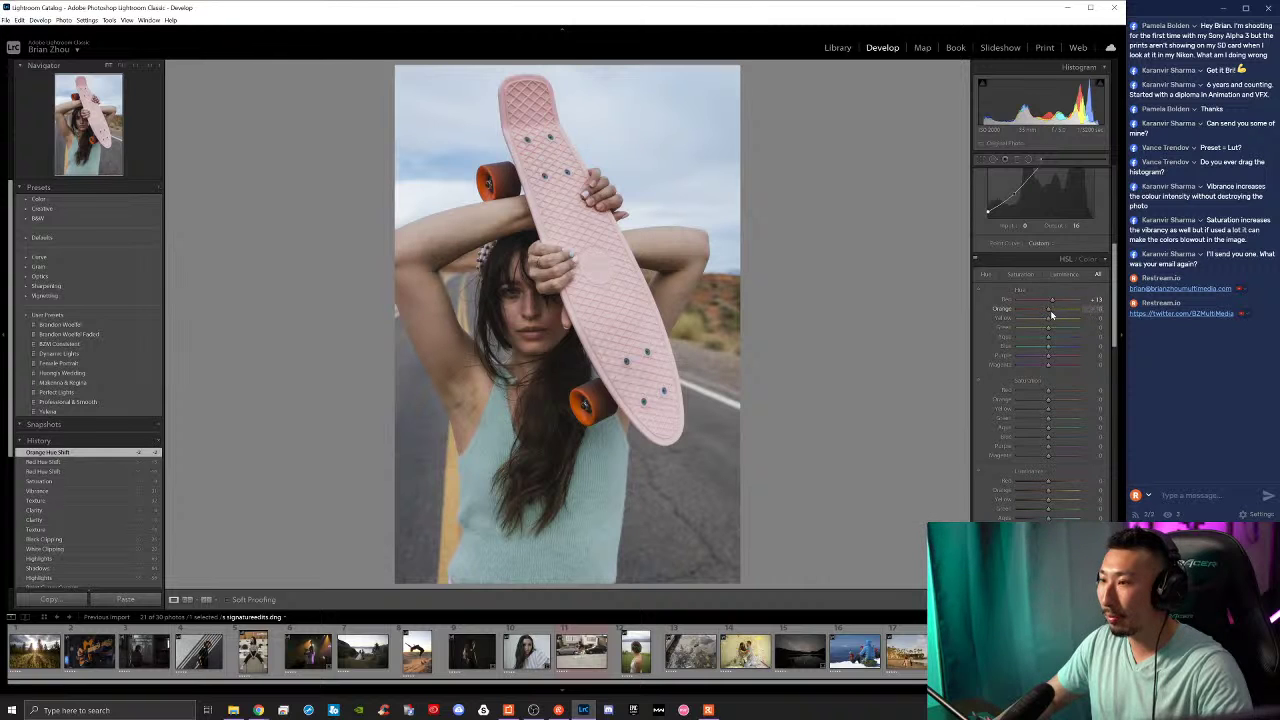
drag(1050, 315, 1048, 316)
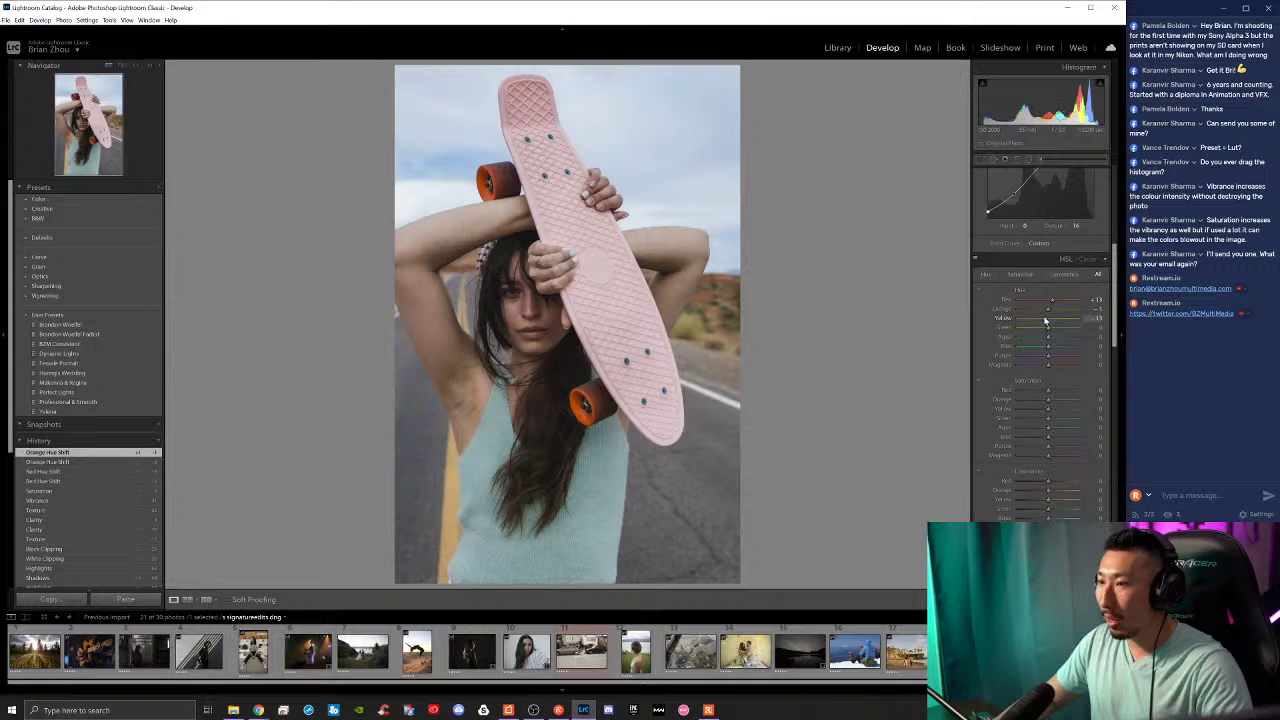
drag(1066, 321, 1041, 322)
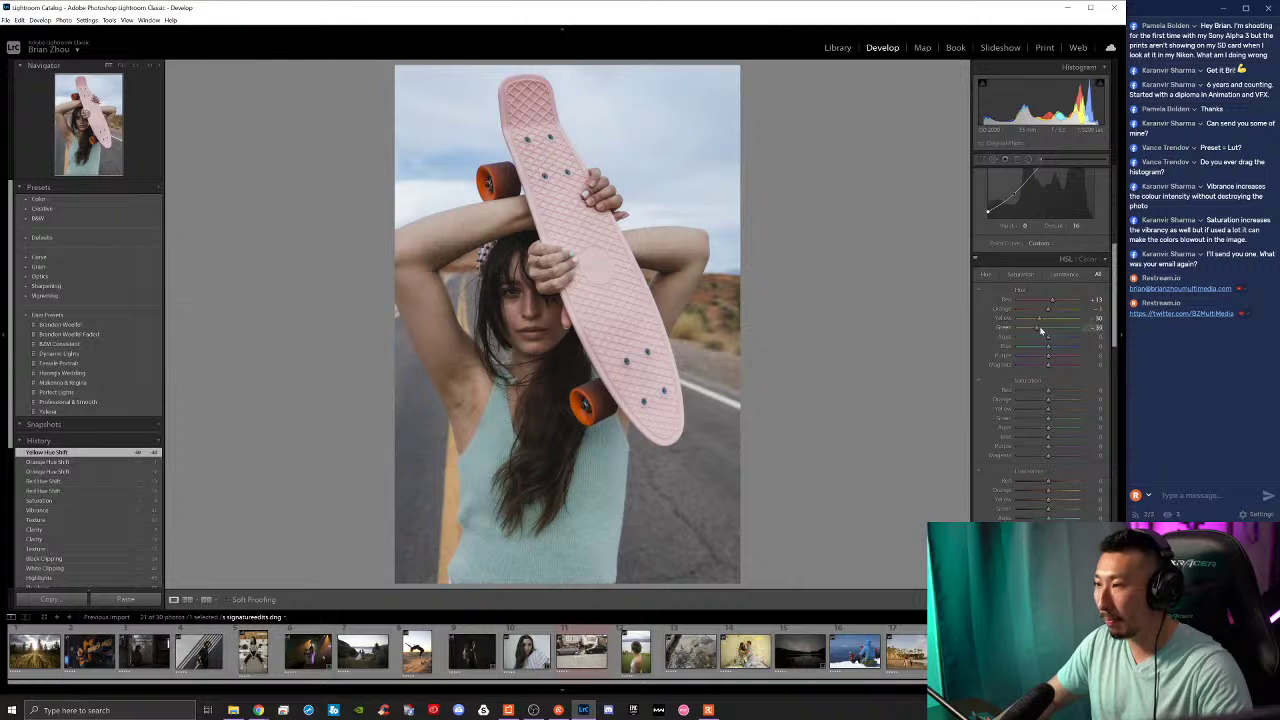
Step: Shift the Green hue to about -25 and raise the Blue hue to +39
mouse_move(1040, 330)
mouse_down()
mouse_move(1056, 341)
mouse_move(1033, 345)
mouse_move(1057, 346)
mouse_move(1022, 344)
mouse_move(1058, 342)
mouse_up()
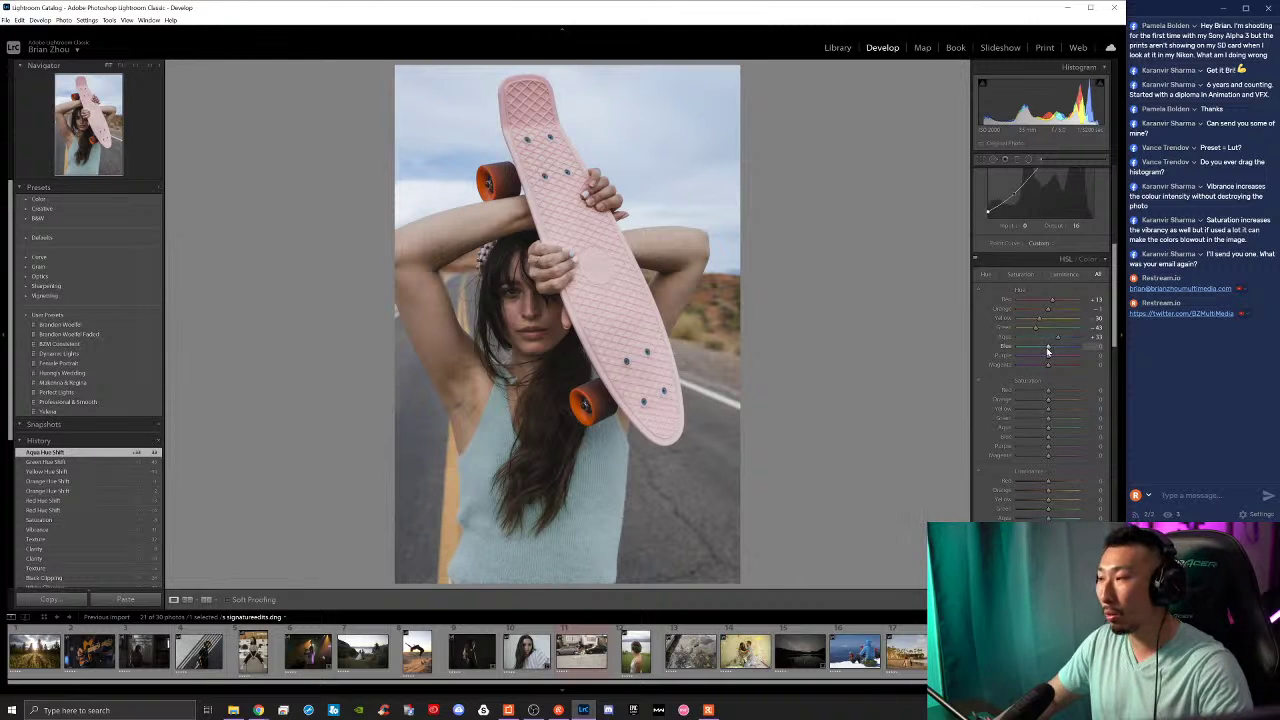
mouse_move(1048, 351)
mouse_down()
mouse_move(1065, 342)
mouse_move(1039, 346)
mouse_up()
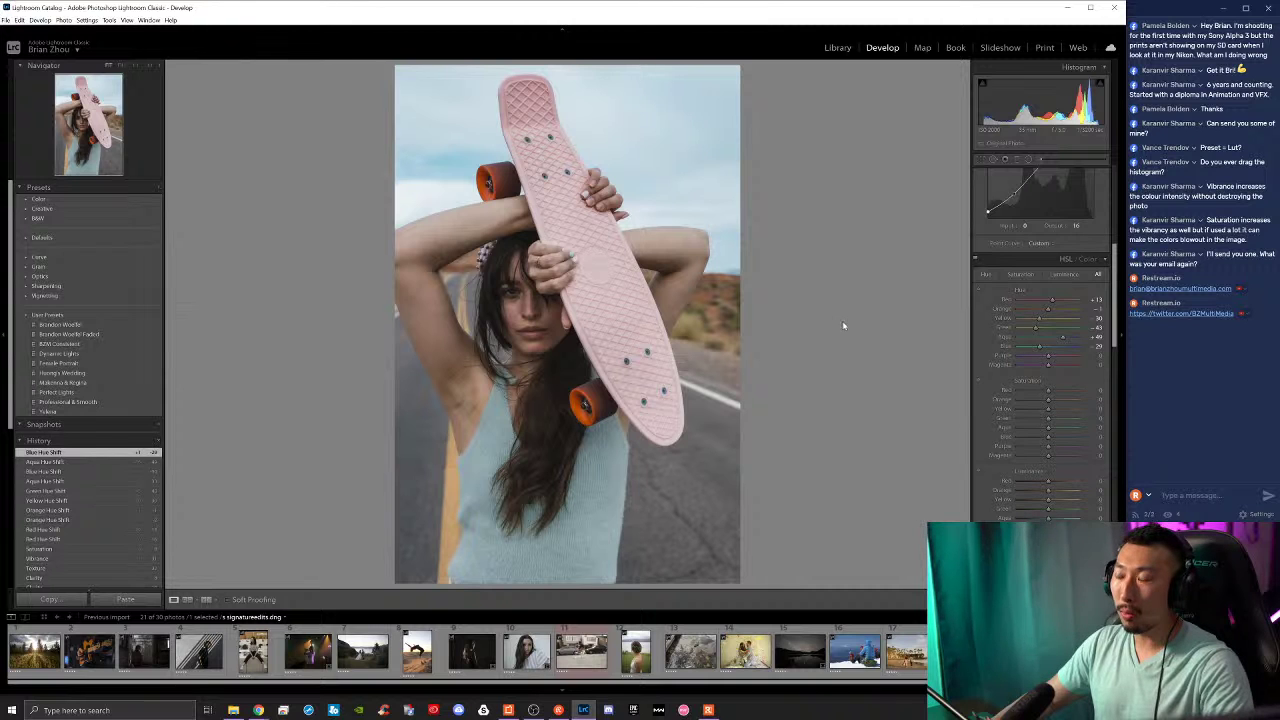
mouse_move(258, 708)
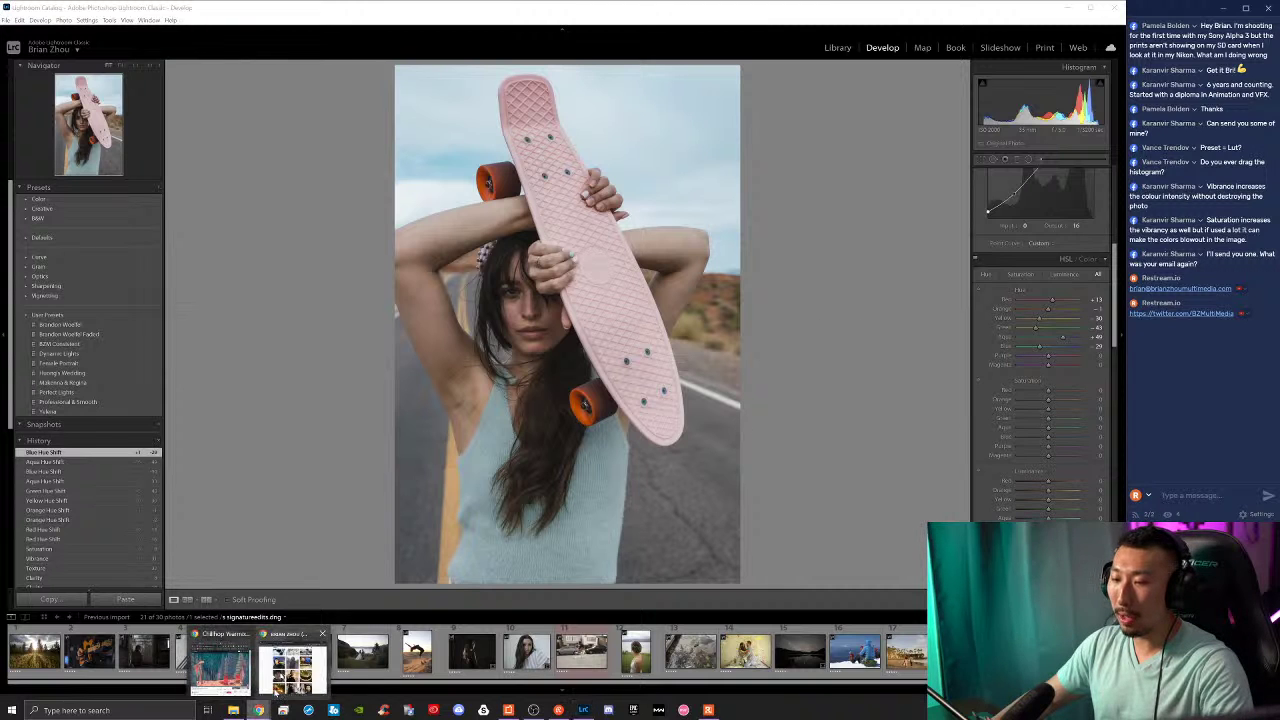
click(280, 672)
scroll(640, 300, up, 4)
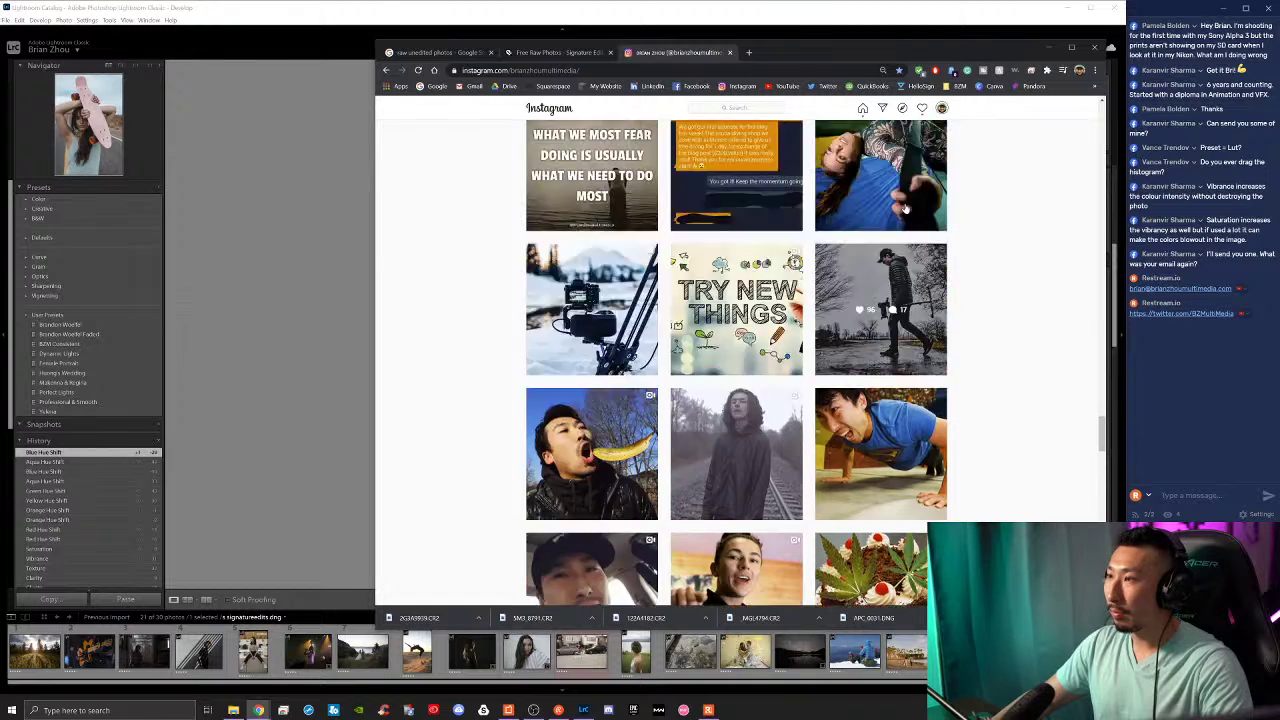
click(520, 70)
text(co)
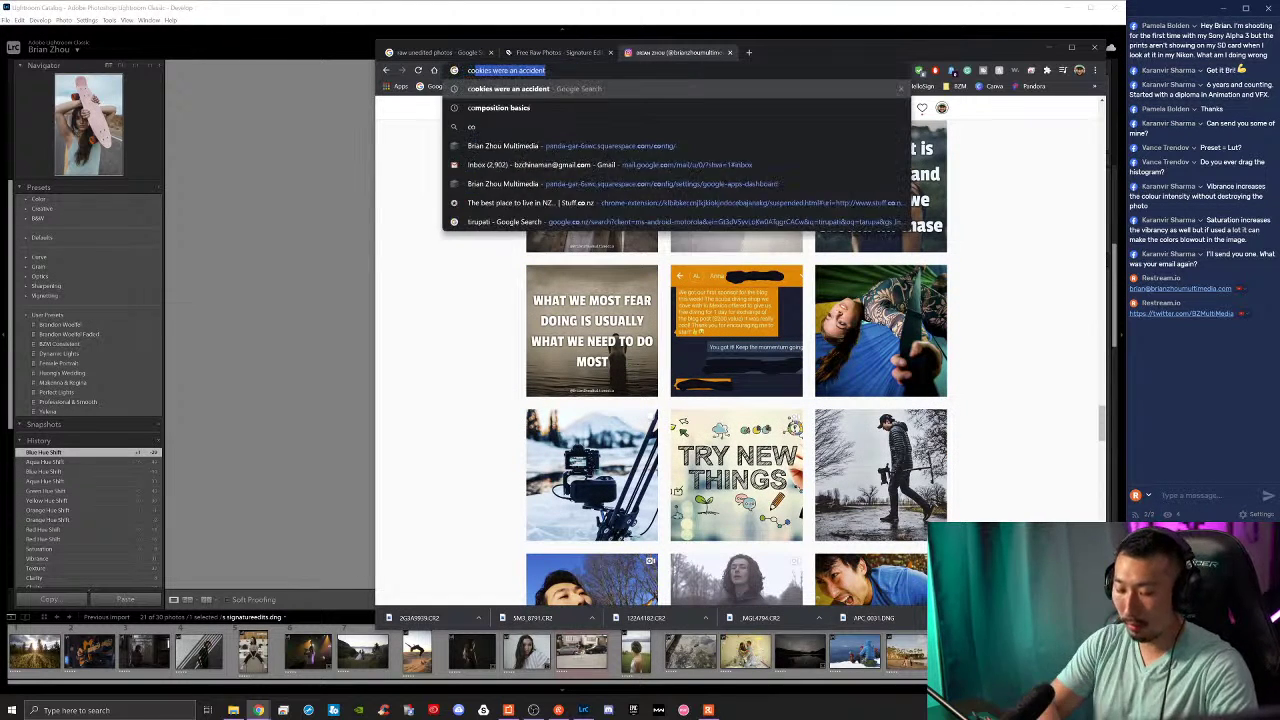
text(lor wheel)
key(Return)
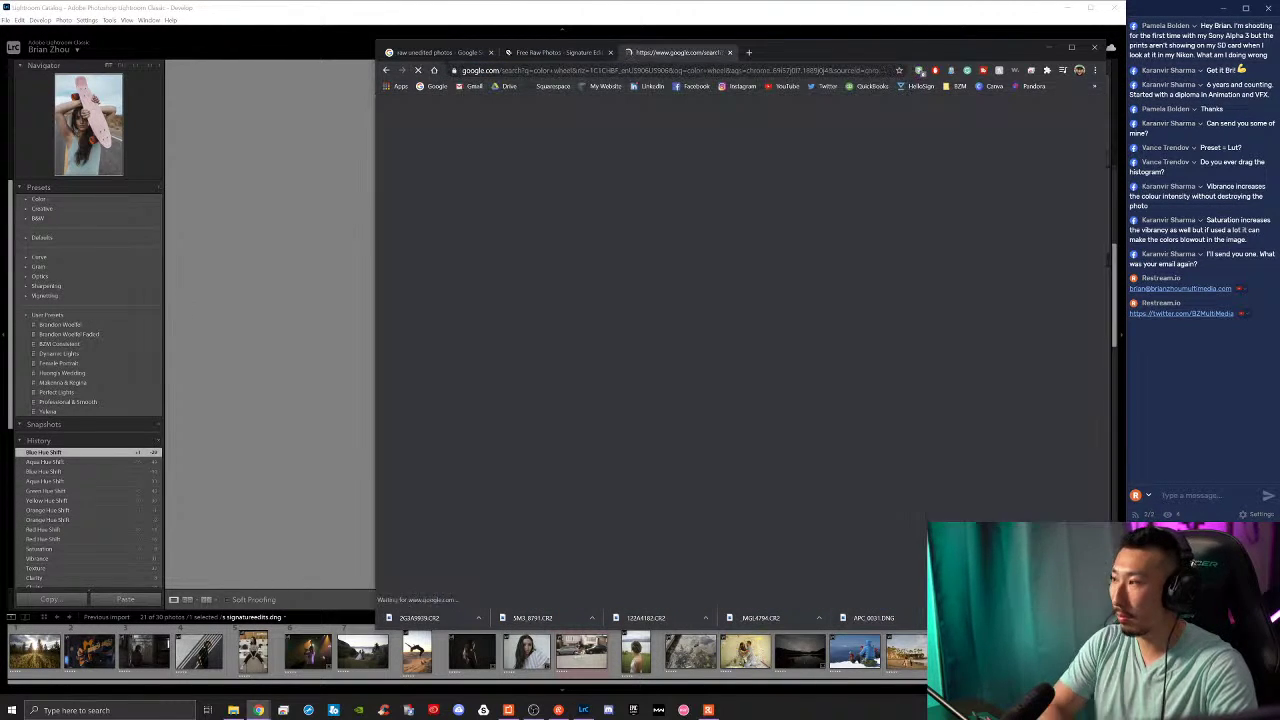
click(537, 288)
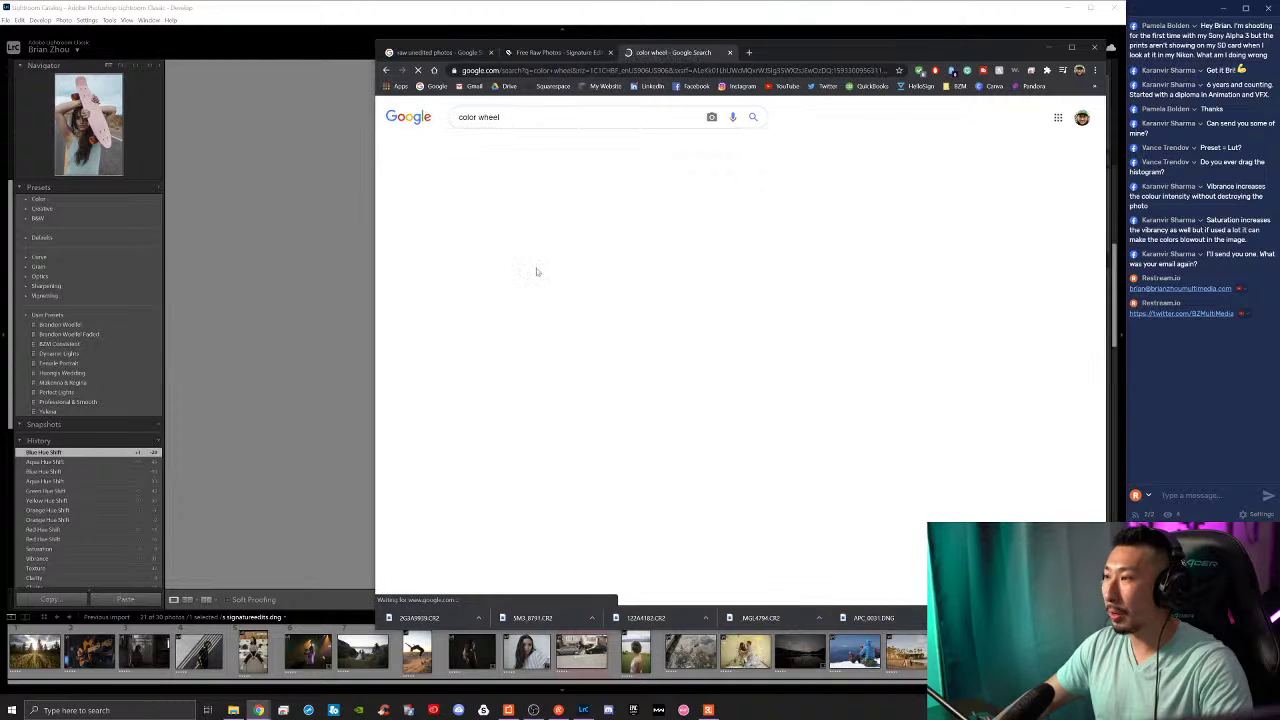
click(409, 256)
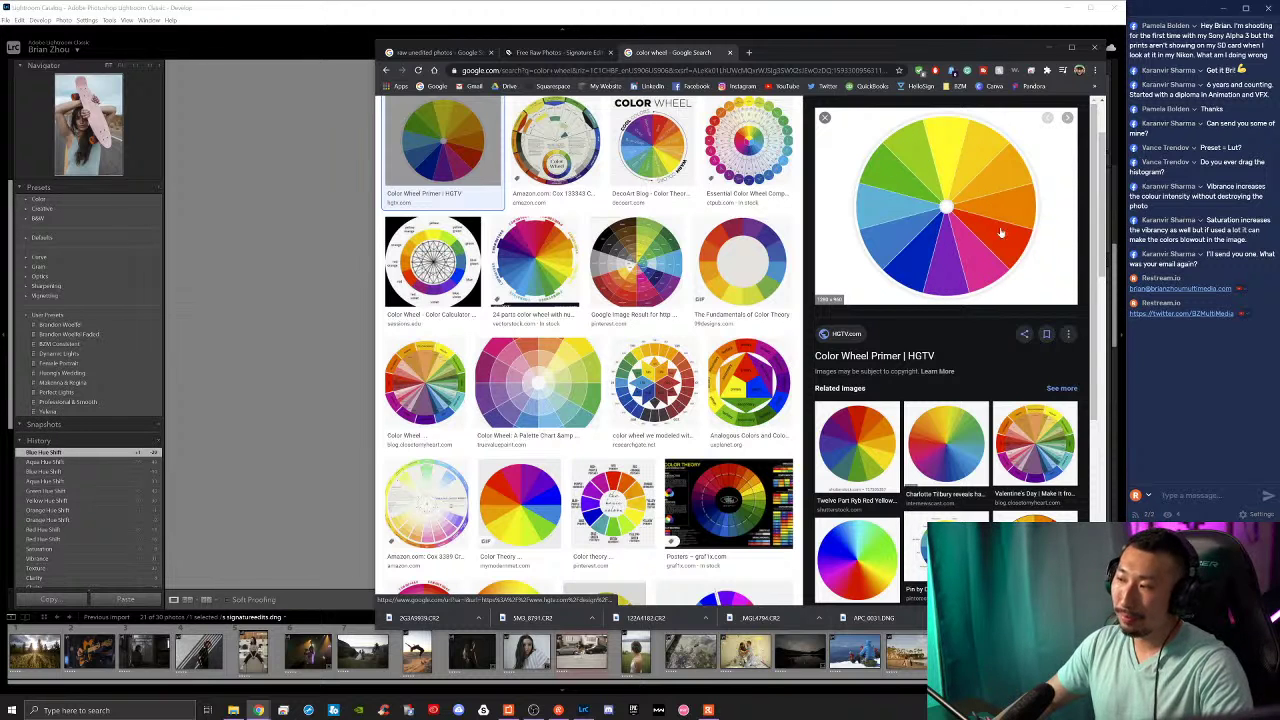
click(1004, 446)
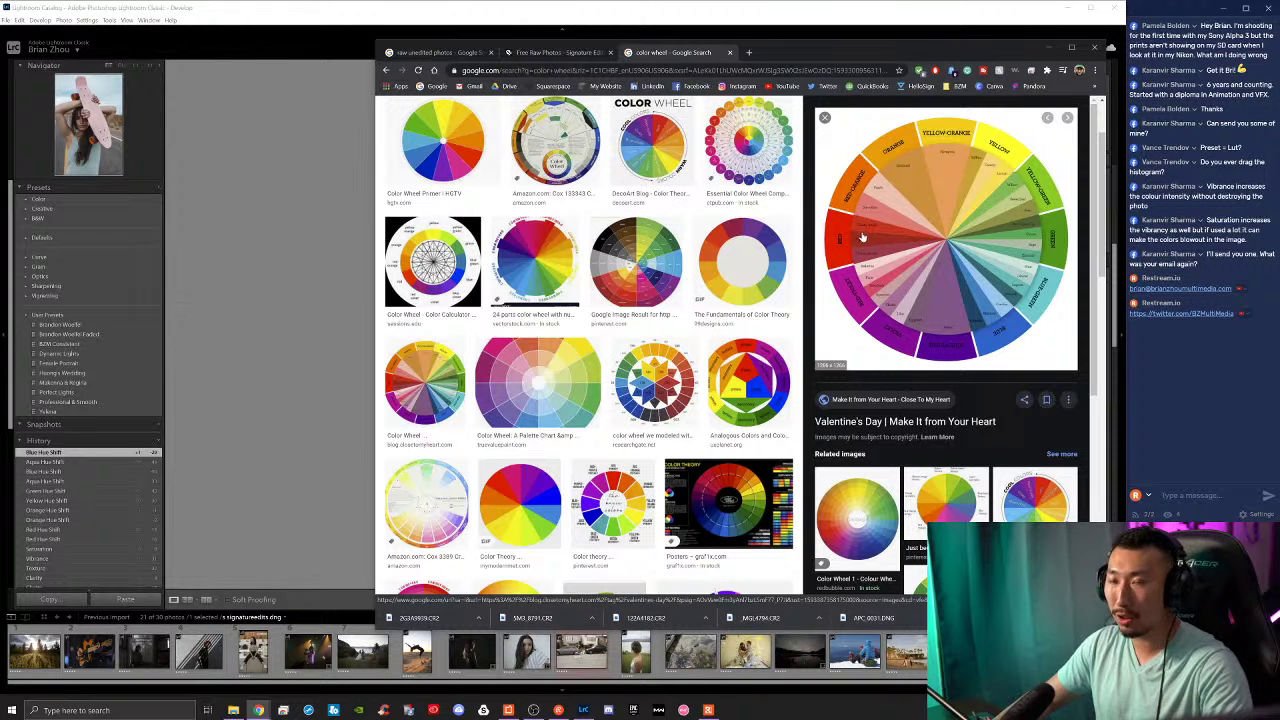
click(1052, 48)
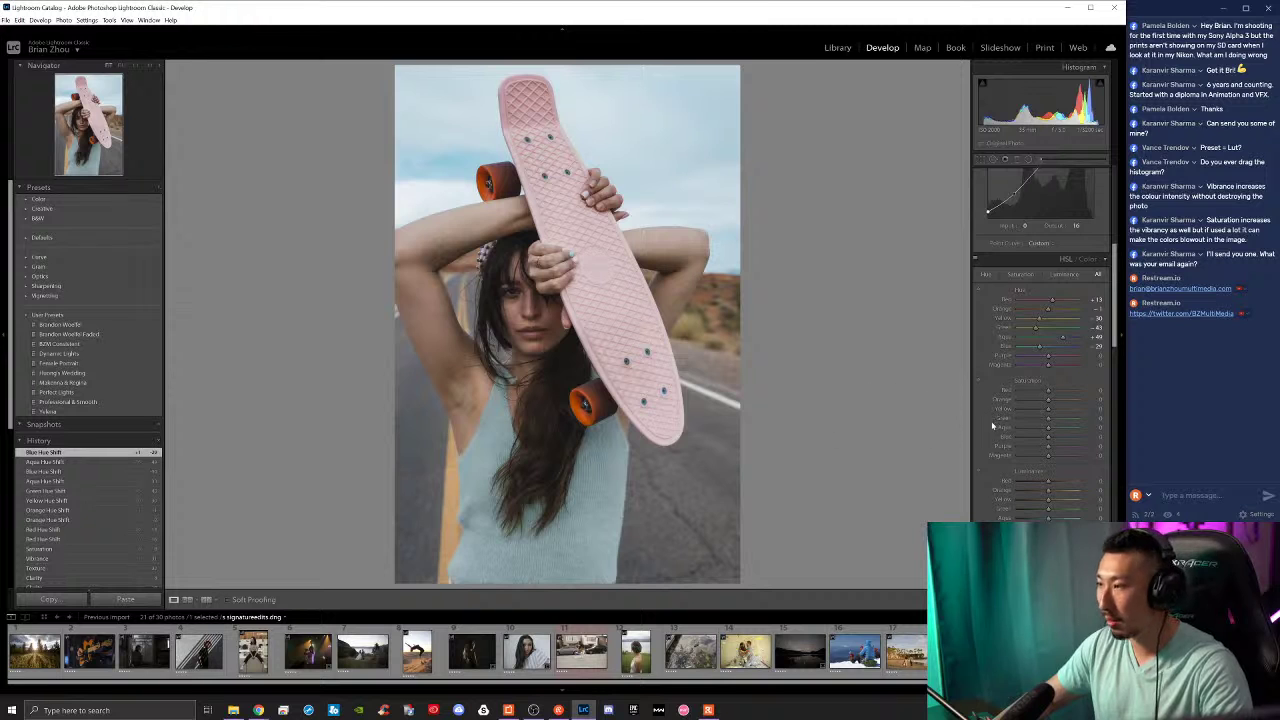
Step: Compare before/after, then raise Red saturation to +7
key(backslash)
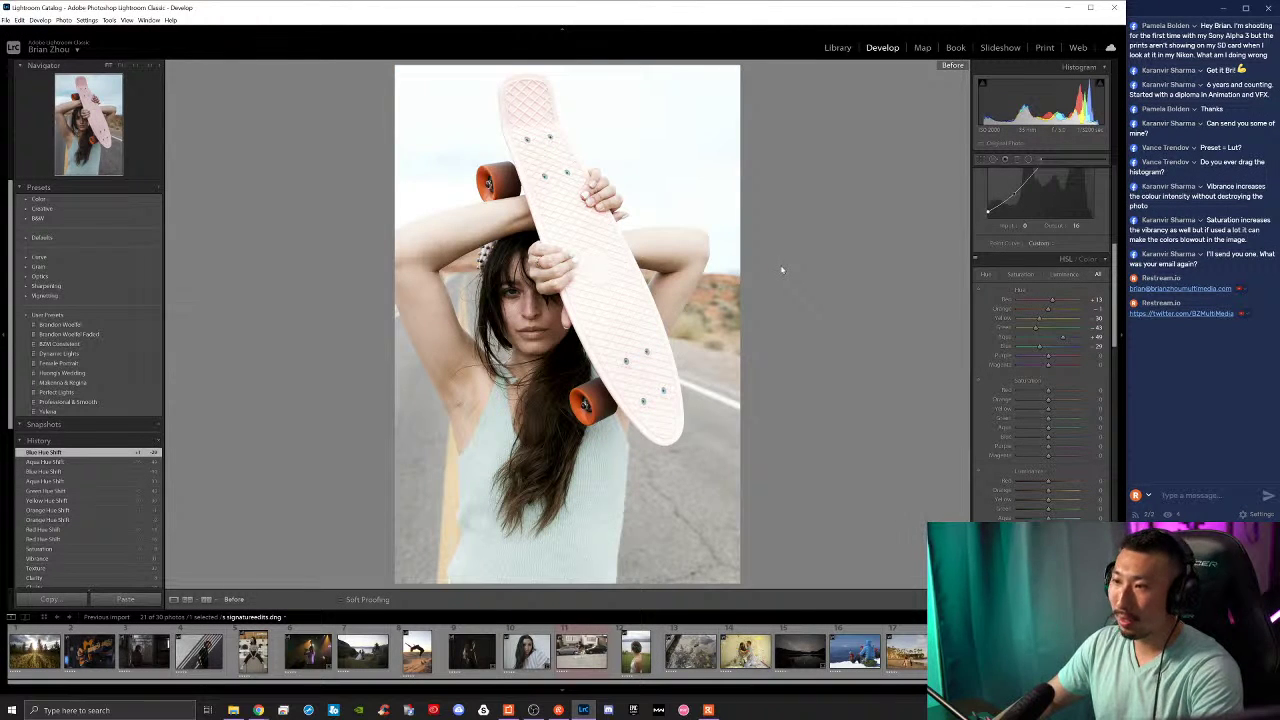
key(backslash)
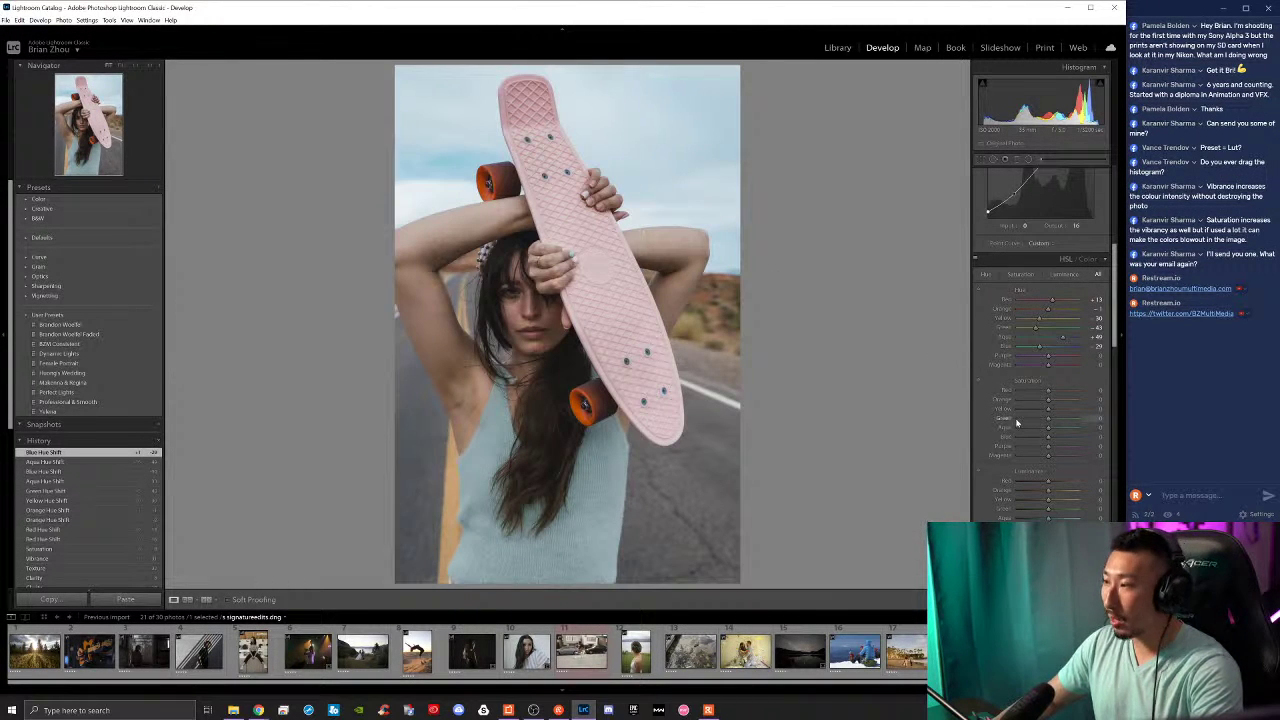
scroll(1012, 425, down, 2)
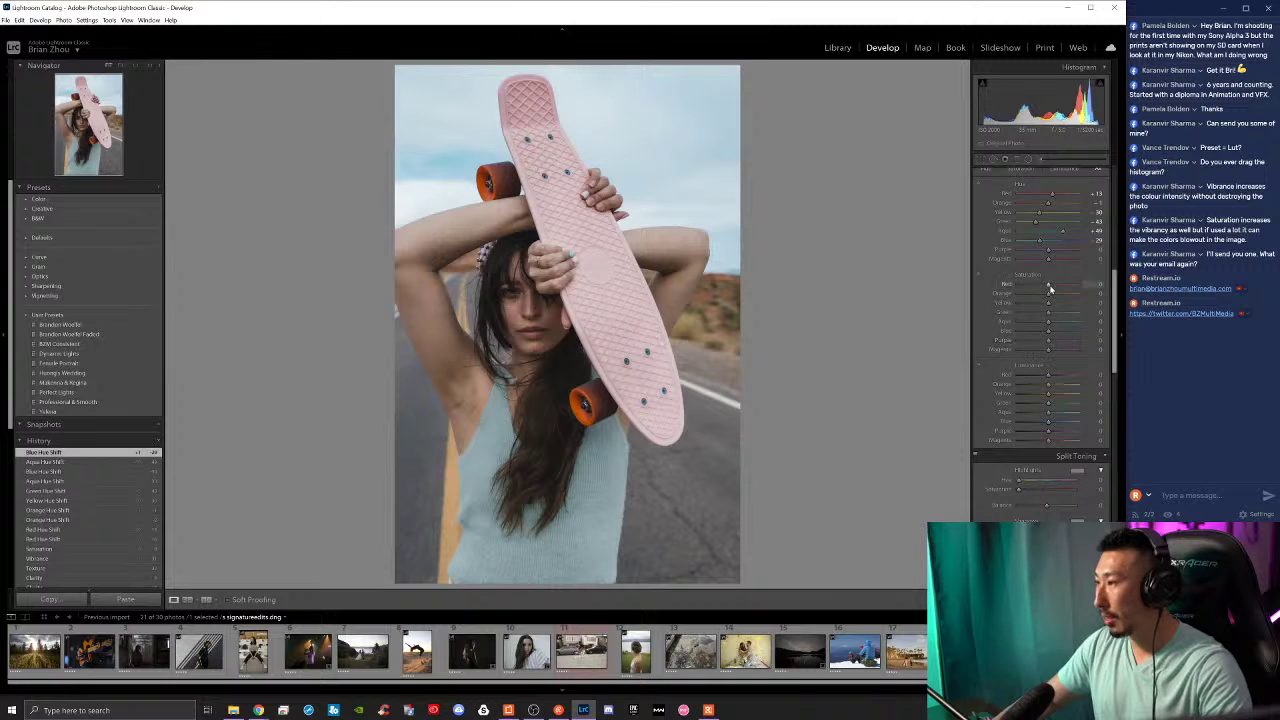
drag(1048, 285, 1056, 296)
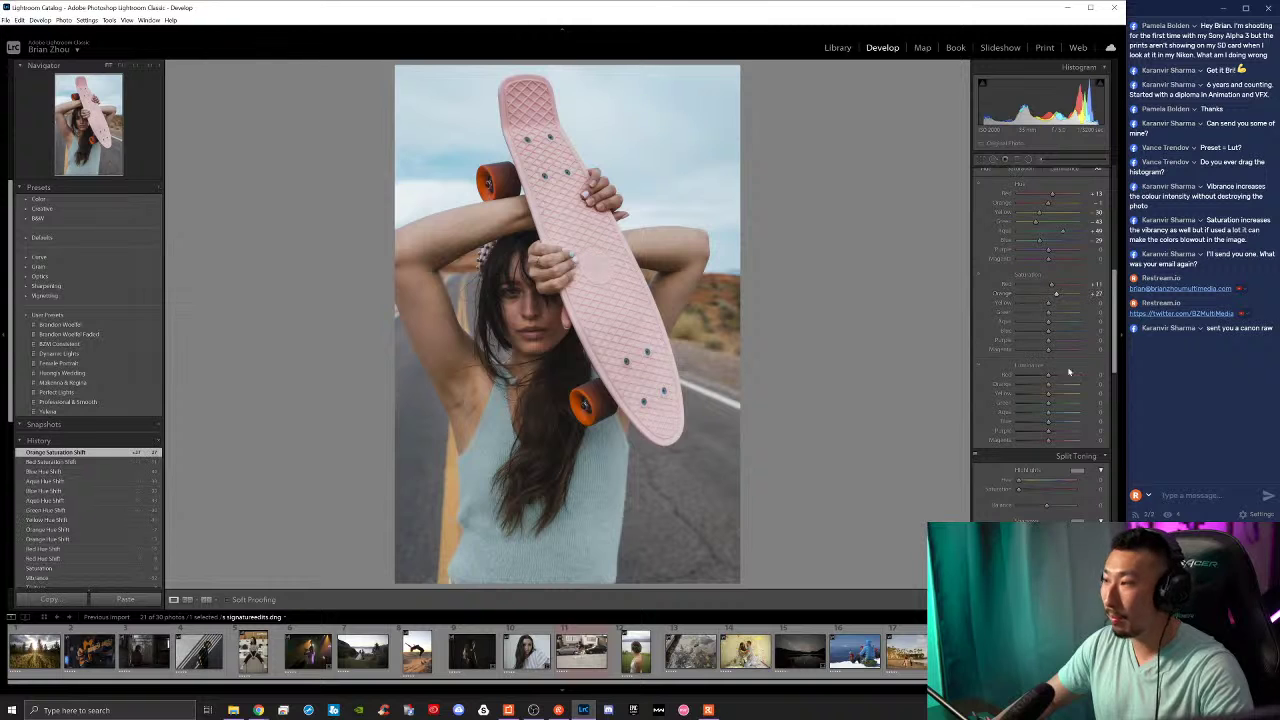
Step: Boost Orange saturation to about +44 and luminance to about +55, and ease Red saturation down
drag(1052, 387, 1064, 385)
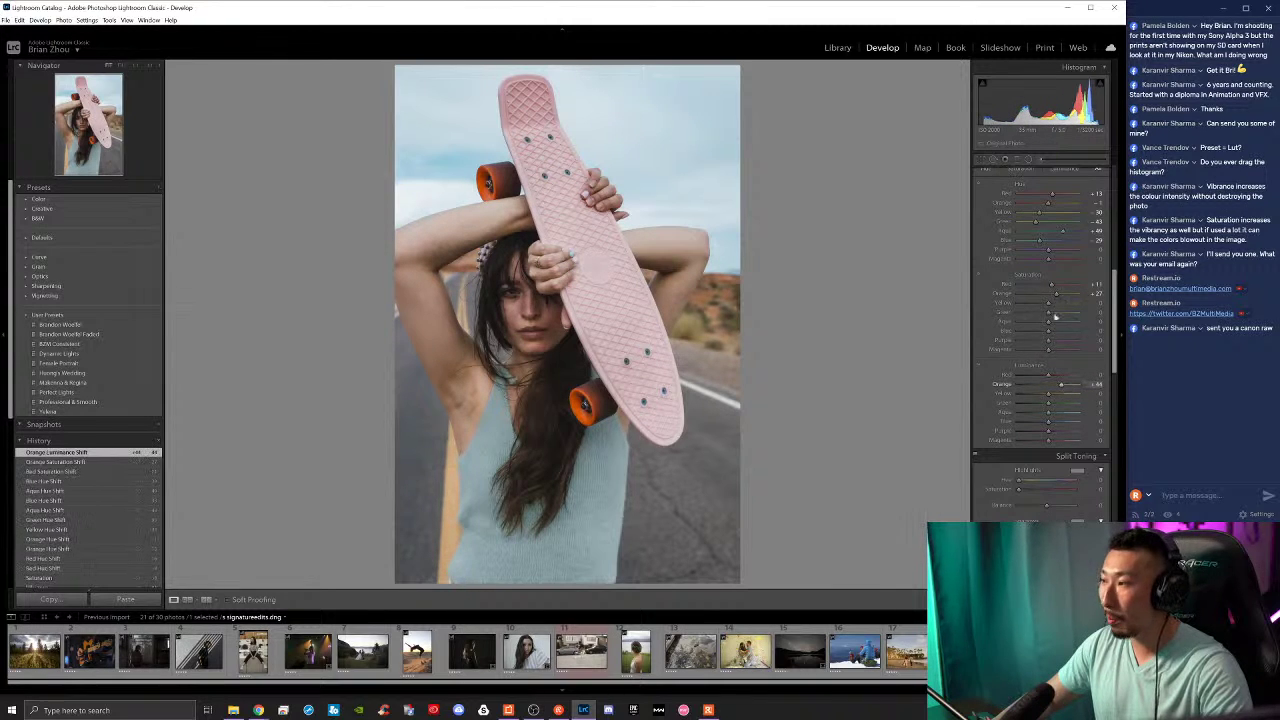
drag(1054, 299, 1061, 300)
drag(1062, 387, 1064, 389)
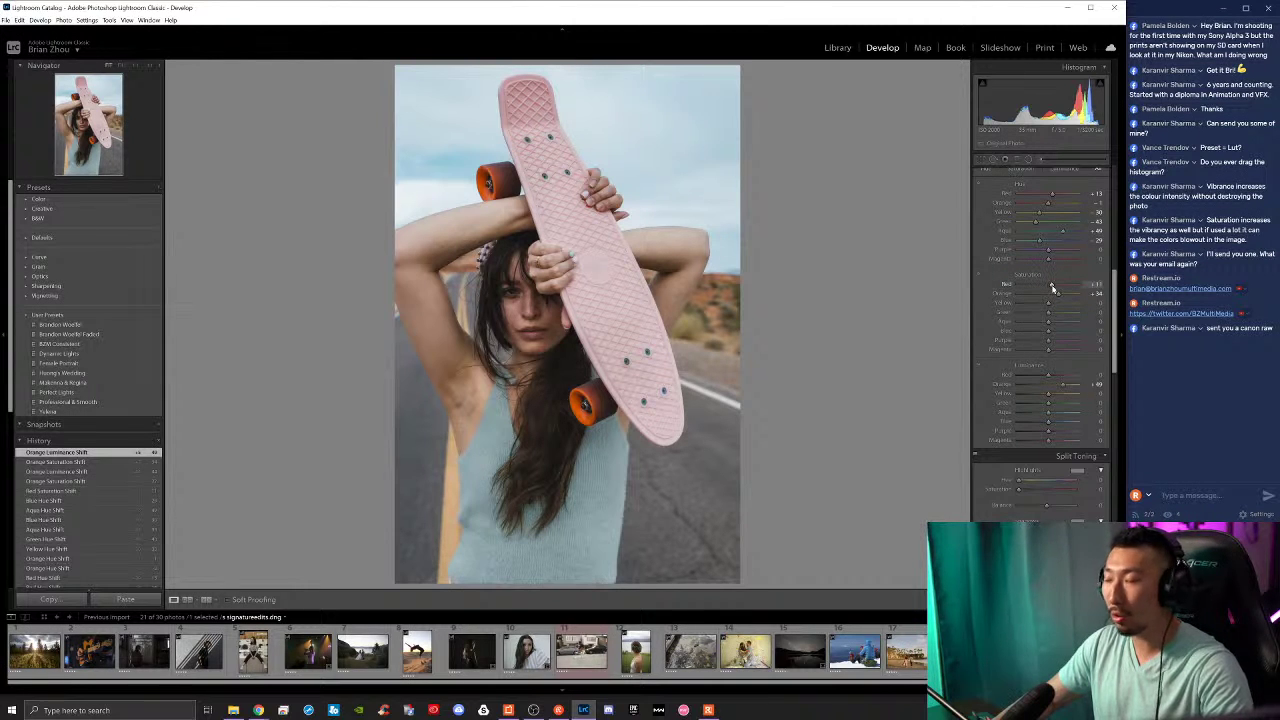
drag(1052, 288, 1055, 308)
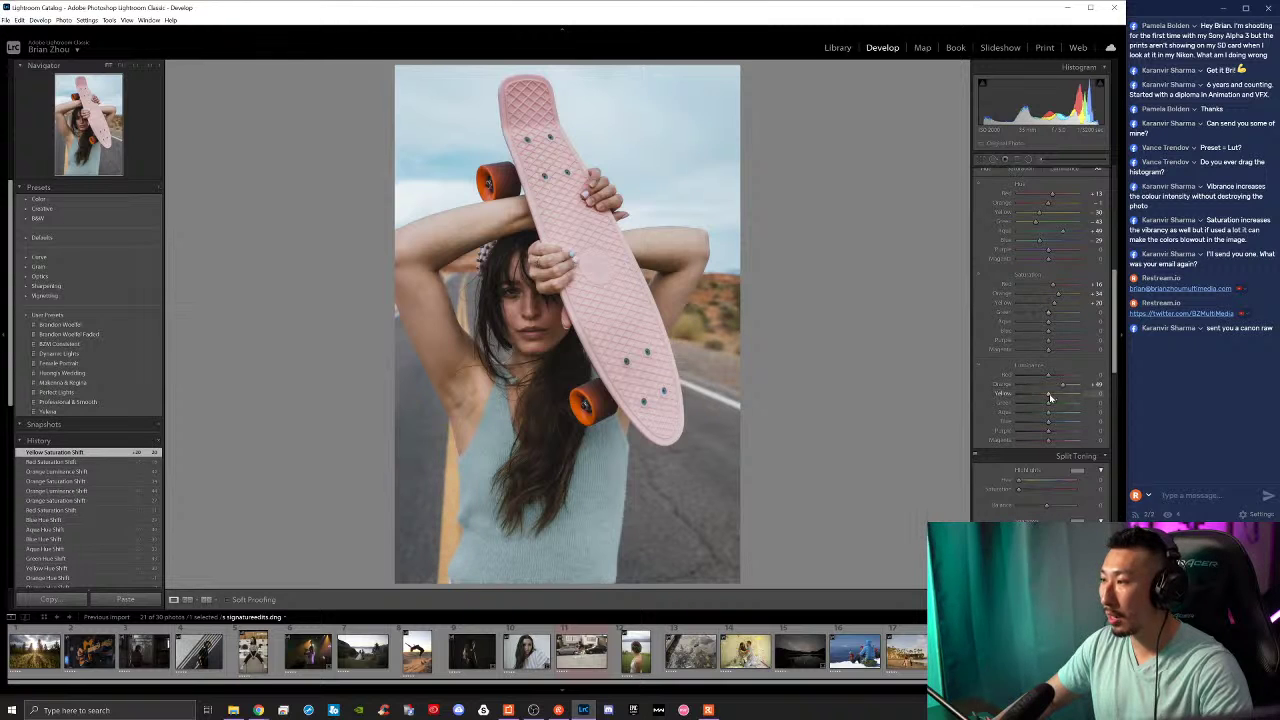
Step: Lower Yellow and Blue luminance, cut Blue saturation, and raise Aqua saturation
drag(1048, 394, 1040, 425)
drag(1048, 331, 1034, 337)
mouse_move(1048, 321)
mouse_down()
mouse_move(1066, 326)
mouse_move(1051, 324)
mouse_up()
drag(1037, 422, 1035, 425)
drag(1036, 331, 1028, 333)
drag(1036, 424, 1032, 424)
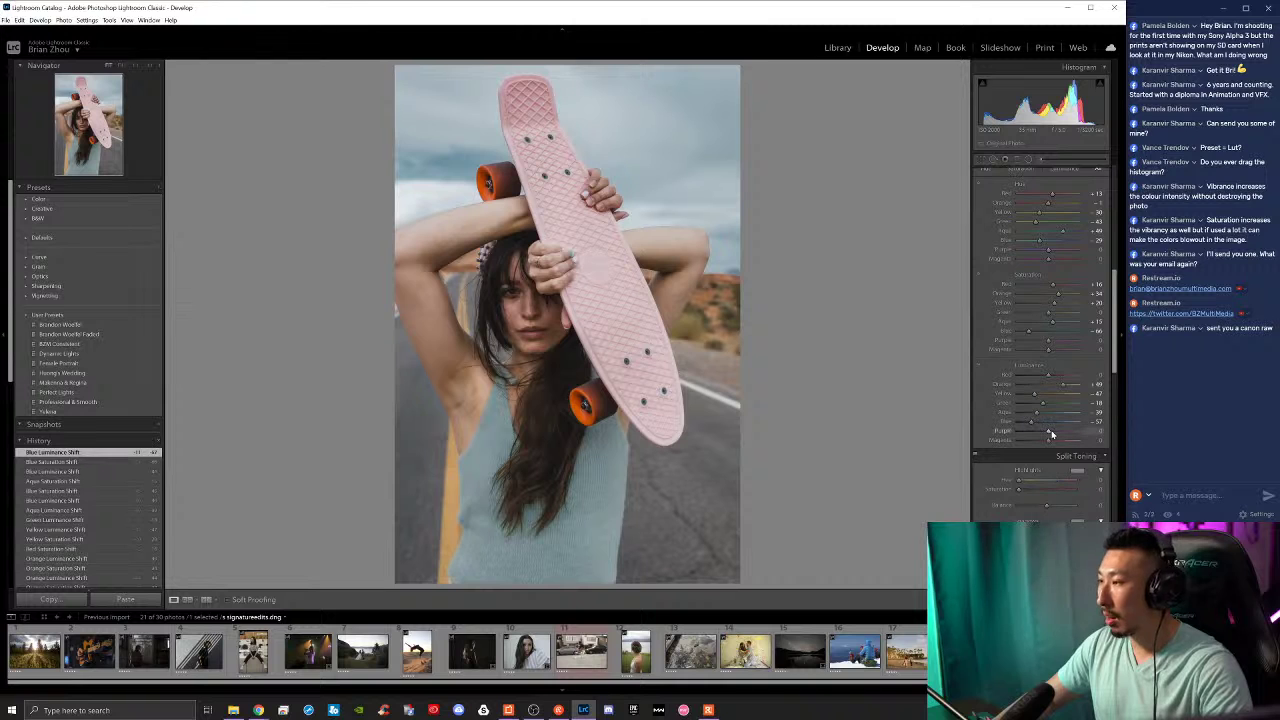
scroll(1040, 470, down, 3)
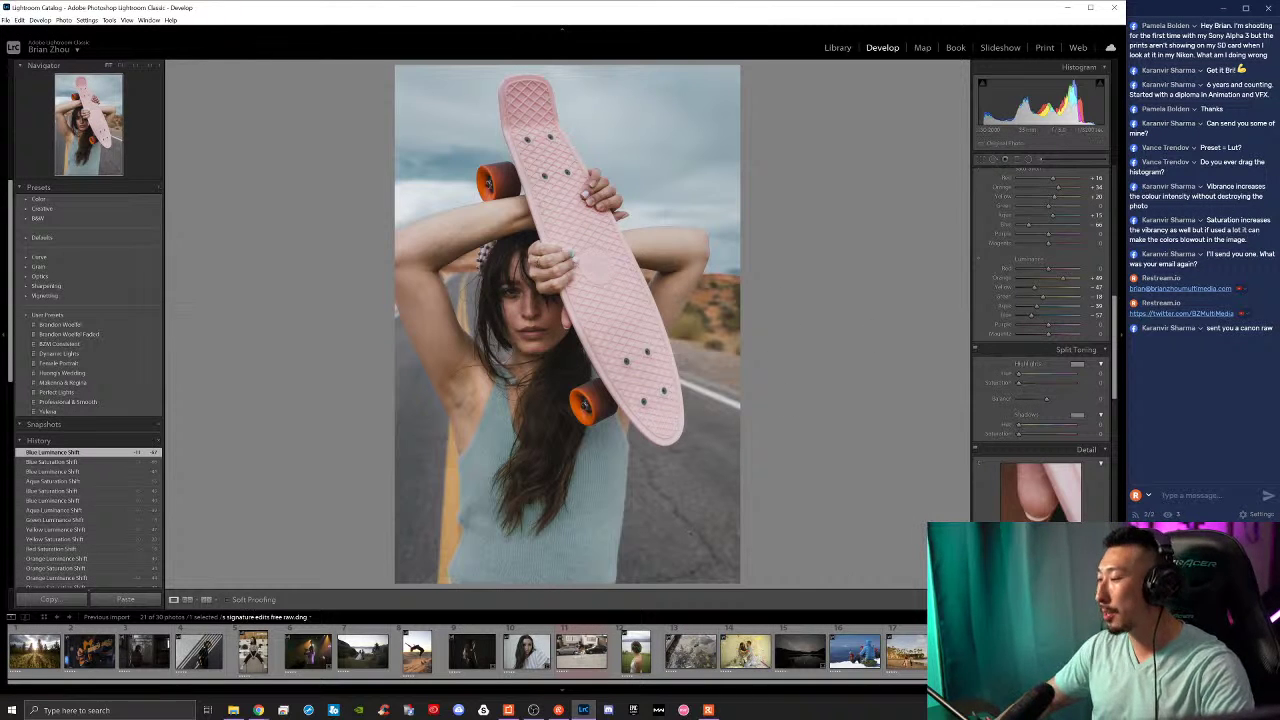
Step: Pick a teal hue for the split-toning highlights and raise their Saturation
key(backslash)
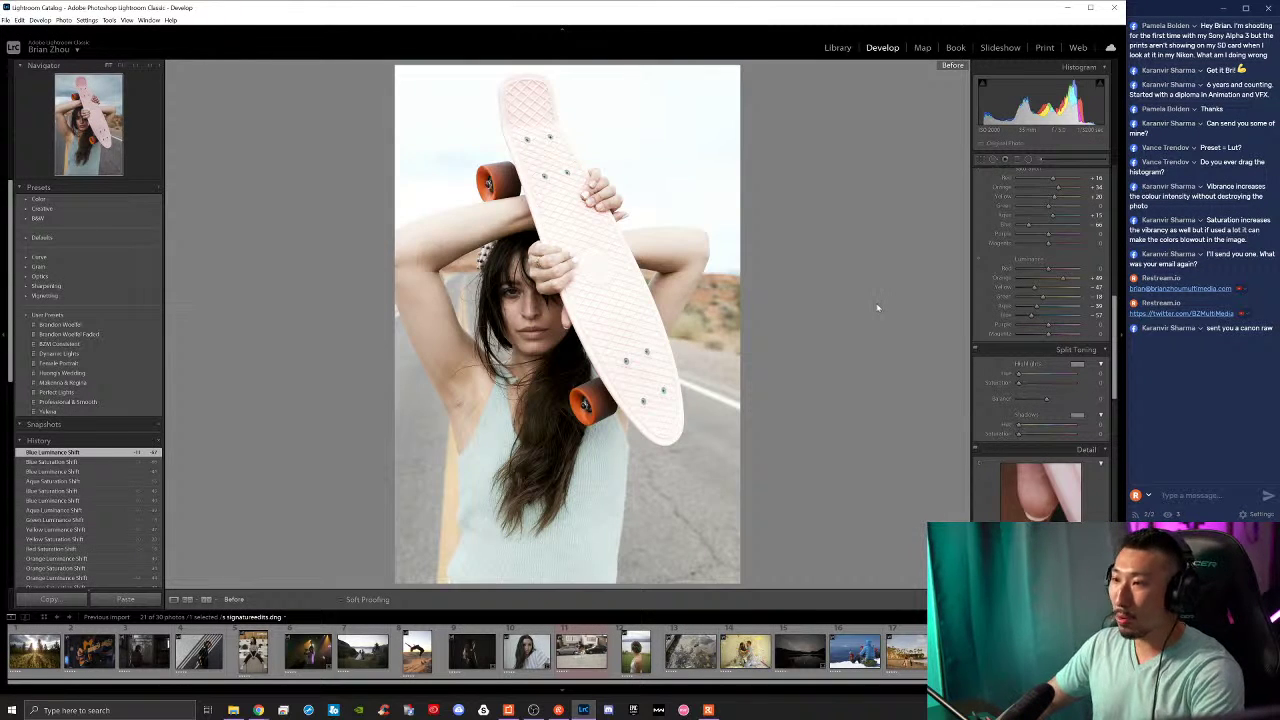
key(backslash)
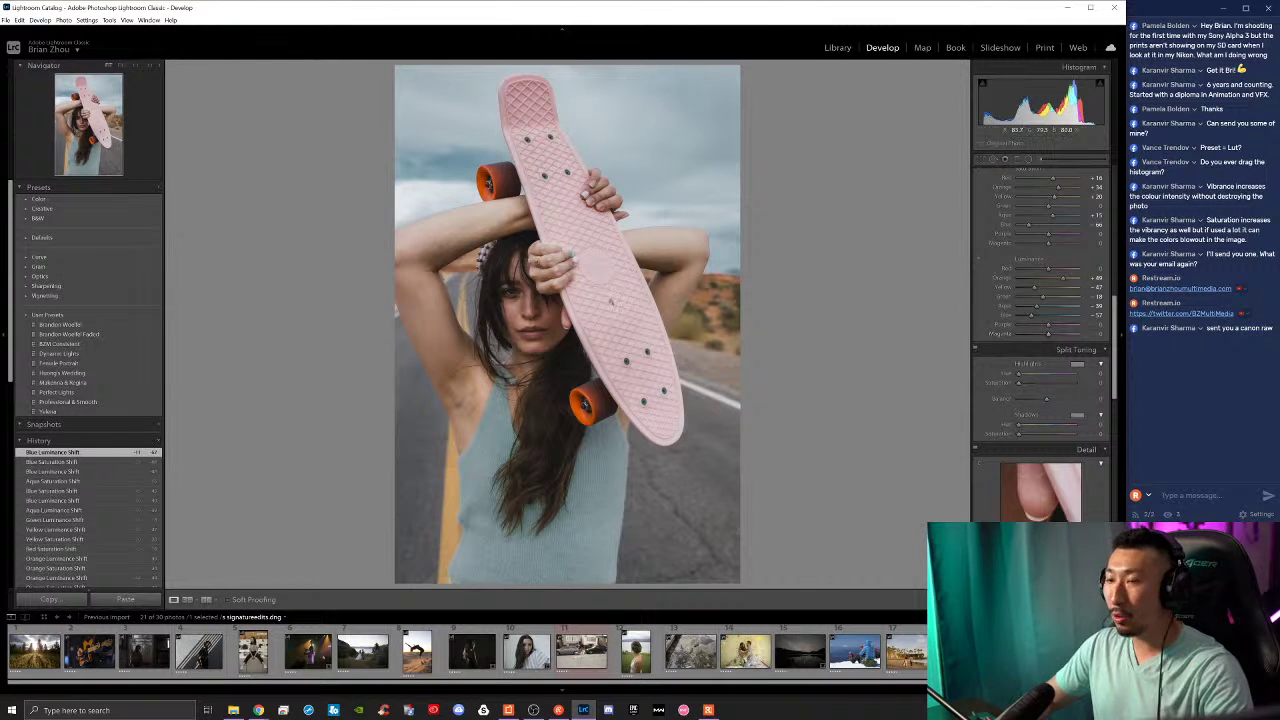
click(1077, 364)
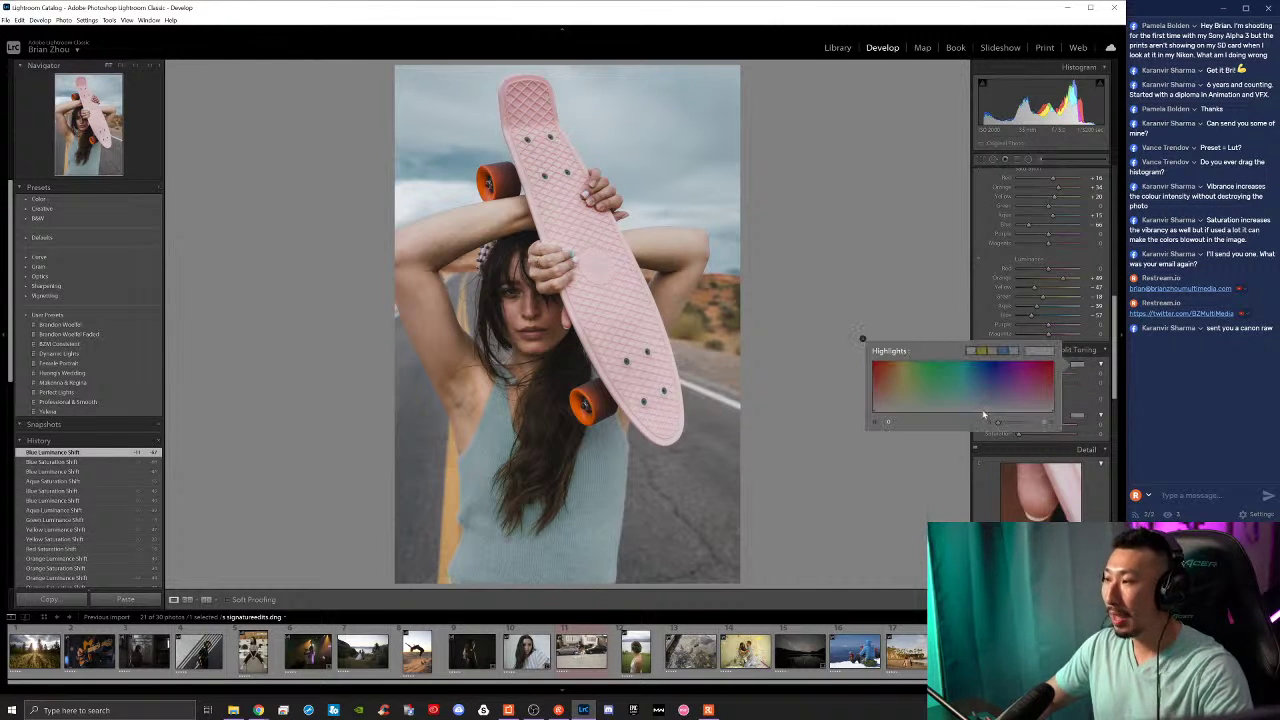
click(1083, 370)
click(1083, 370)
mouse_move(1049, 394)
mouse_down()
mouse_move(1017, 393)
mouse_move(1037, 394)
mouse_move(1030, 378)
mouse_move(957, 371)
mouse_move(999, 383)
mouse_move(940, 387)
mouse_move(956, 392)
mouse_up()
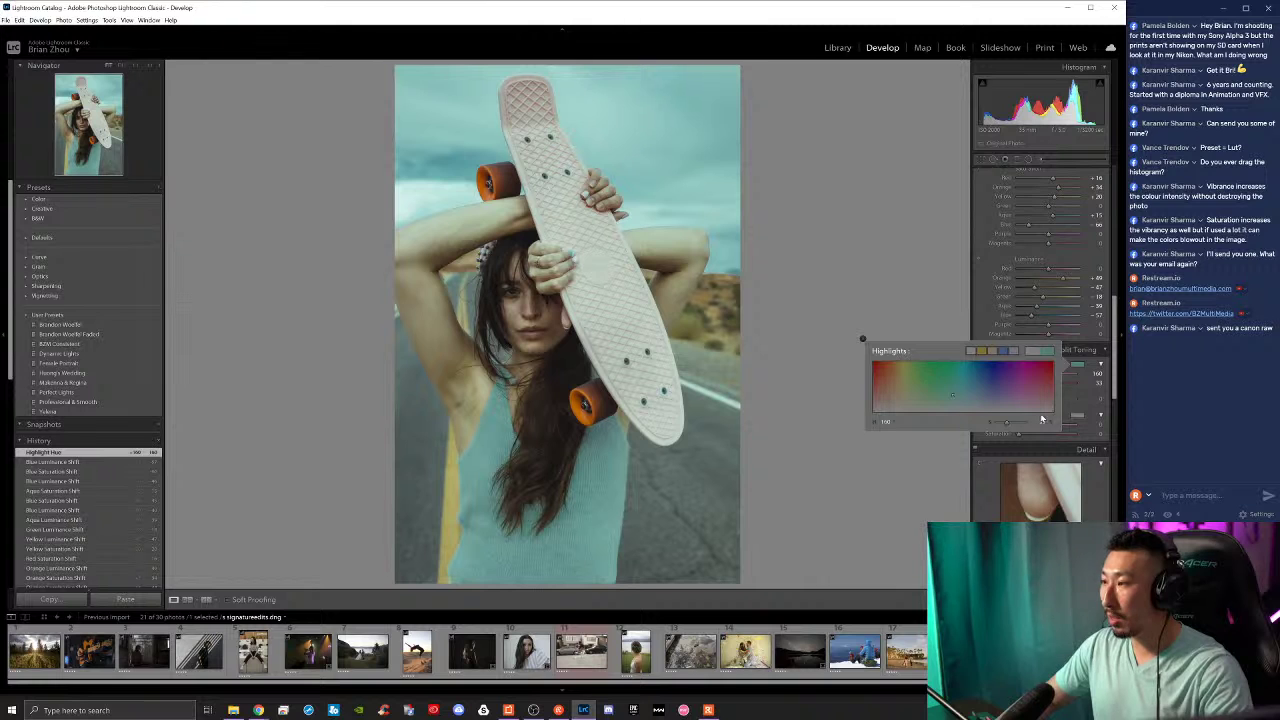
click(1077, 370)
mouse_move(1038, 384)
mouse_down()
mouse_move(1070, 384)
mouse_move(1025, 384)
mouse_move(1073, 386)
mouse_move(1037, 386)
mouse_up()
Step: Compare with the original and restore the latest highlight tint via History and Ctrl+Z
key(backslash)
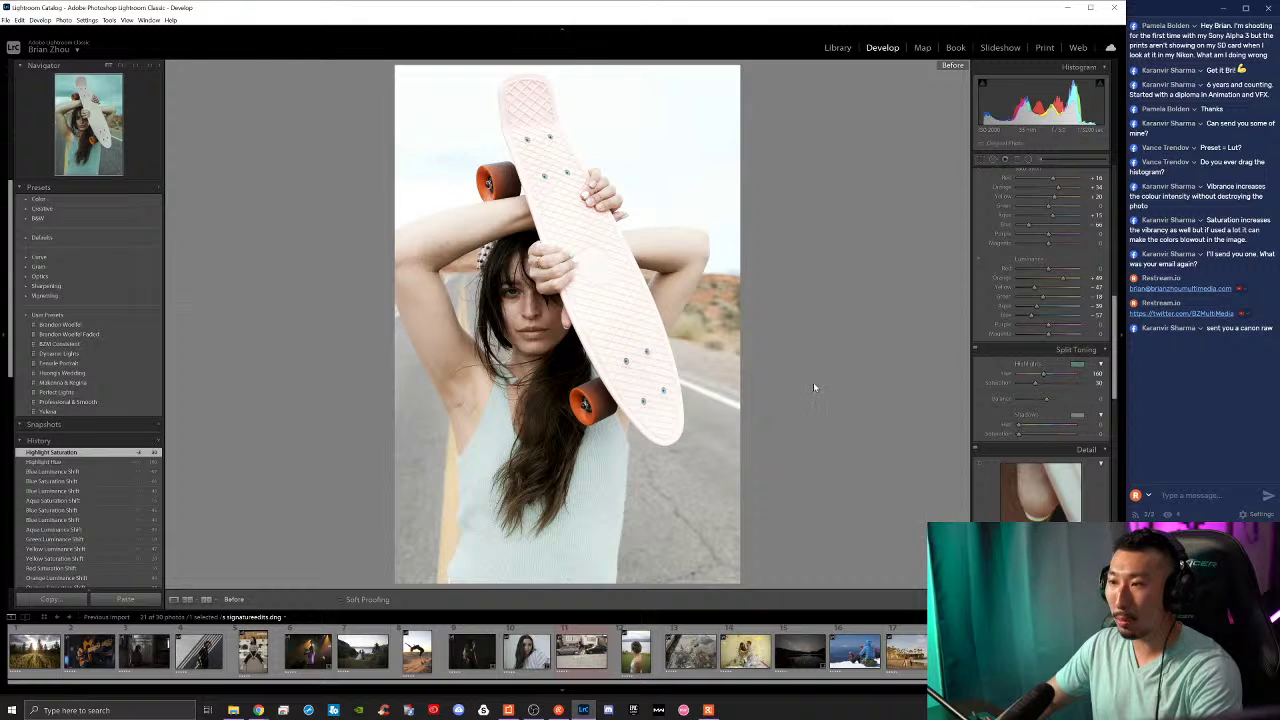
key(backslash)
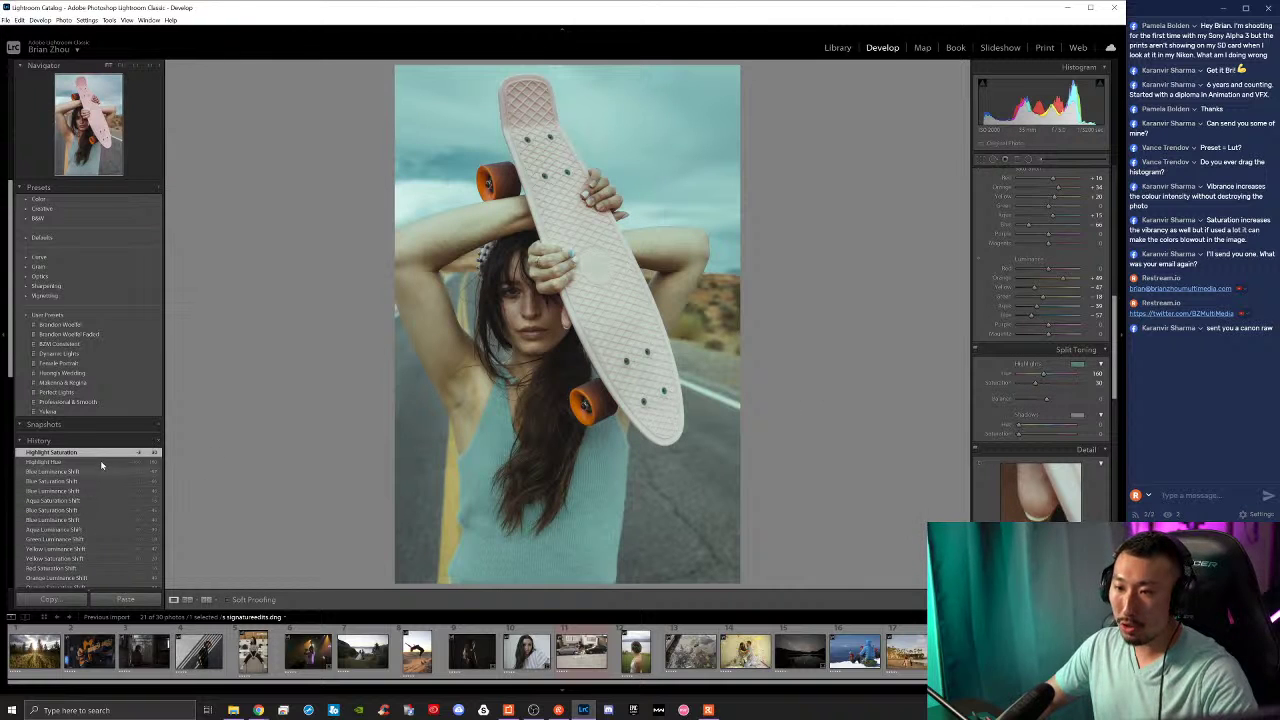
click(114, 471)
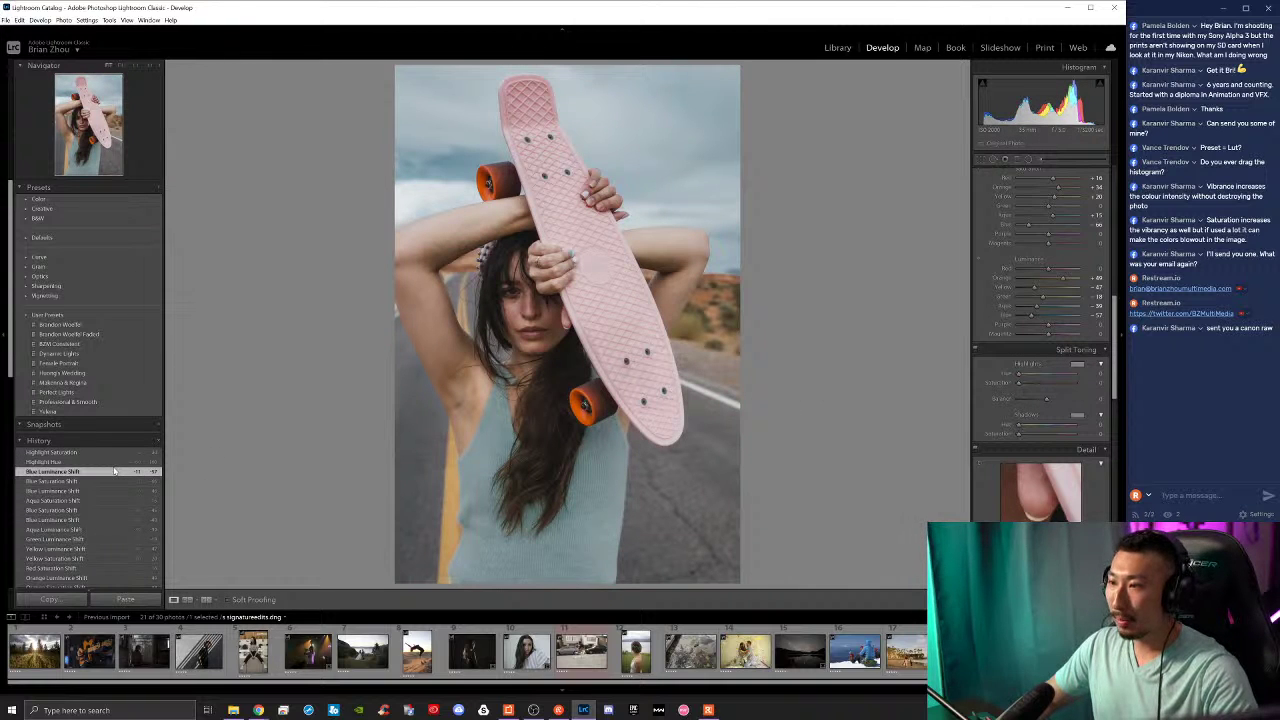
key(ctrl+z)
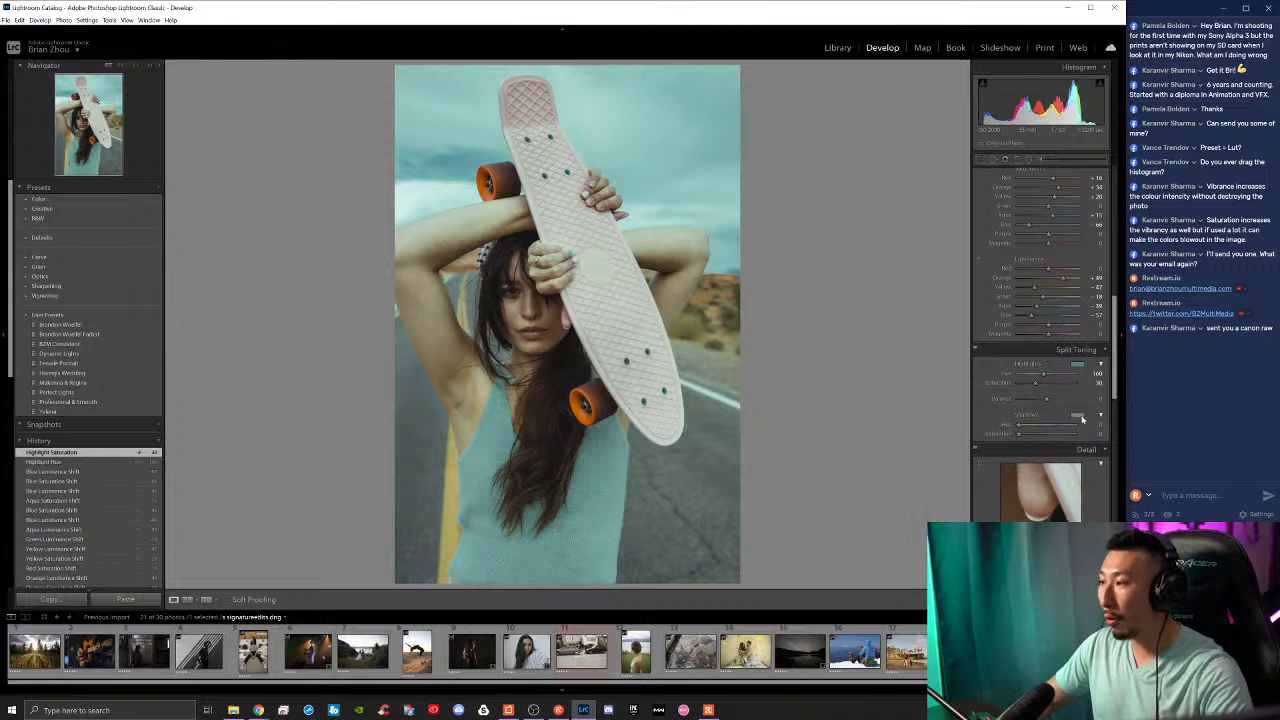
click(1079, 416)
Step: Tint the shadows warm orange, move the Balance toward the shadows, and compare before/after
drag(1047, 443, 888, 450)
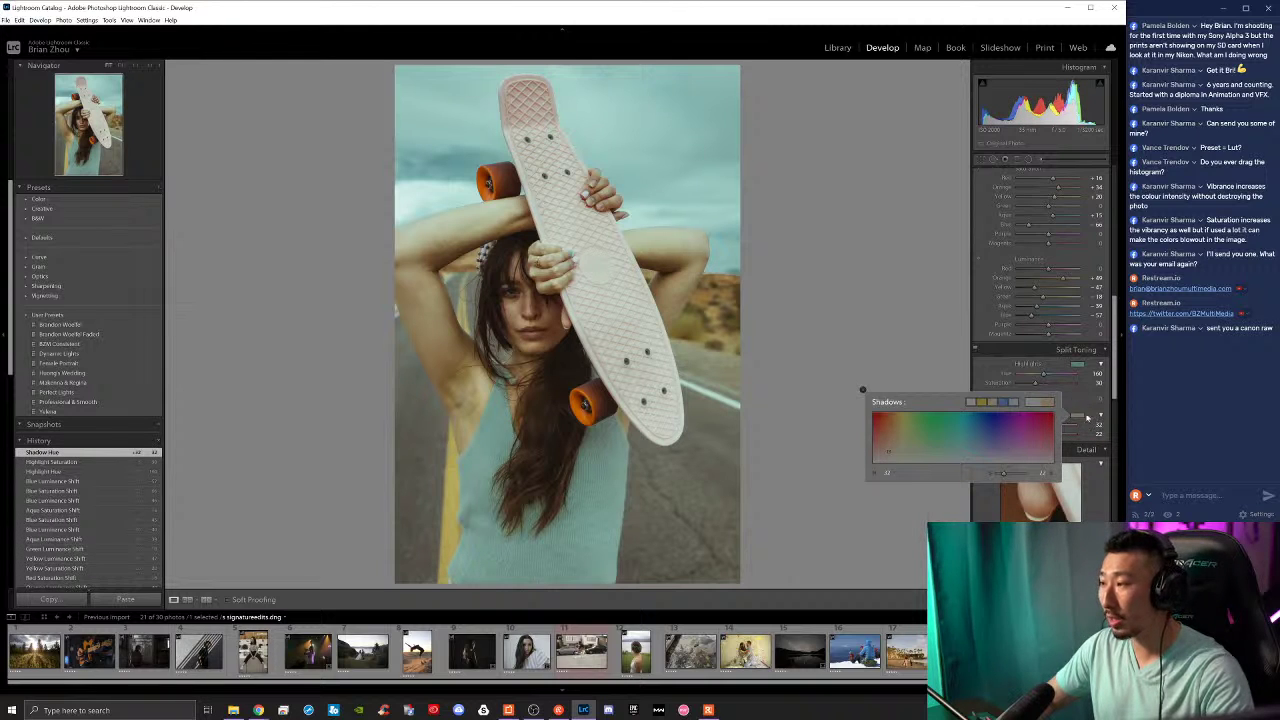
click(1078, 421)
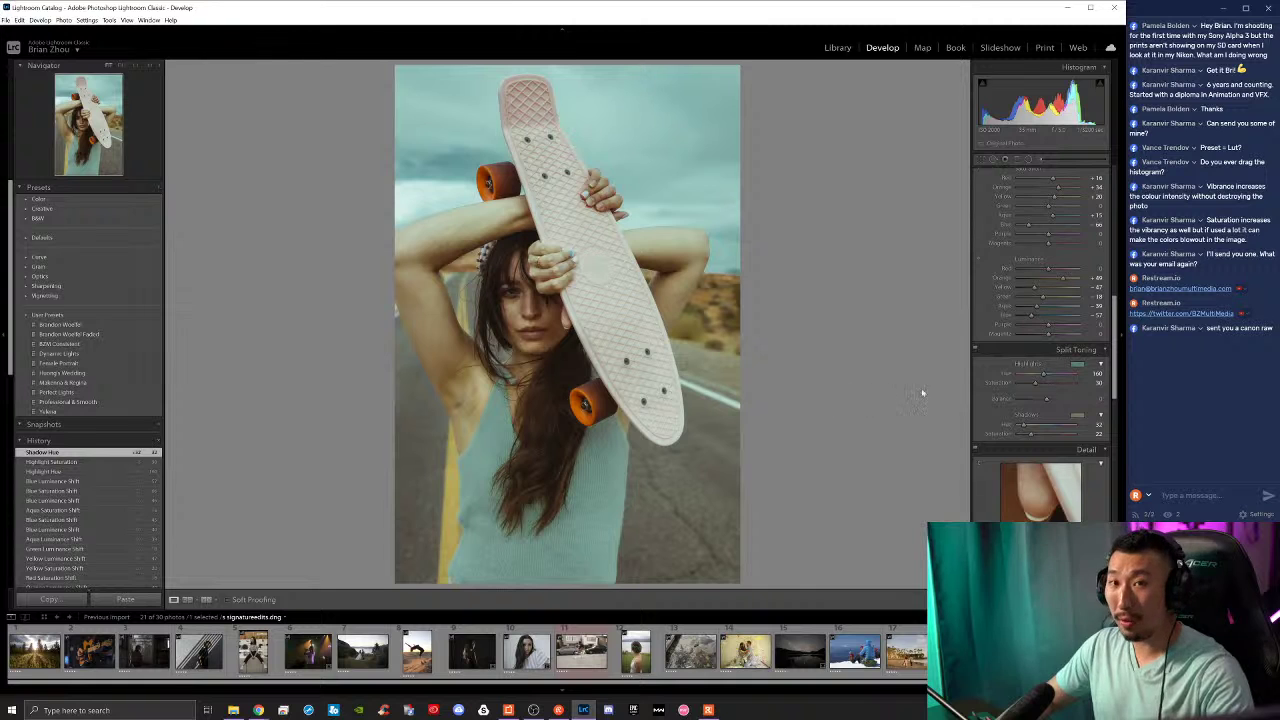
mouse_move(1048, 403)
mouse_down()
mouse_move(1004, 401)
mouse_move(1090, 403)
mouse_move(1038, 400)
mouse_up()
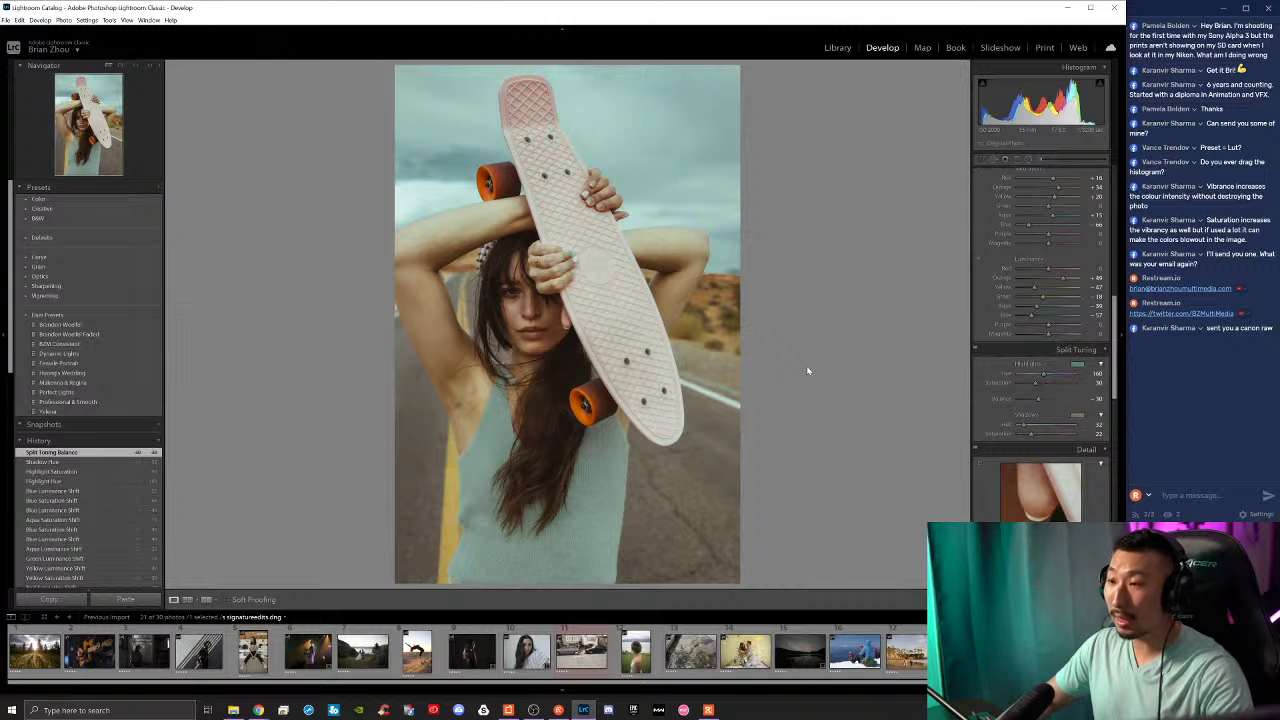
key(backslash)
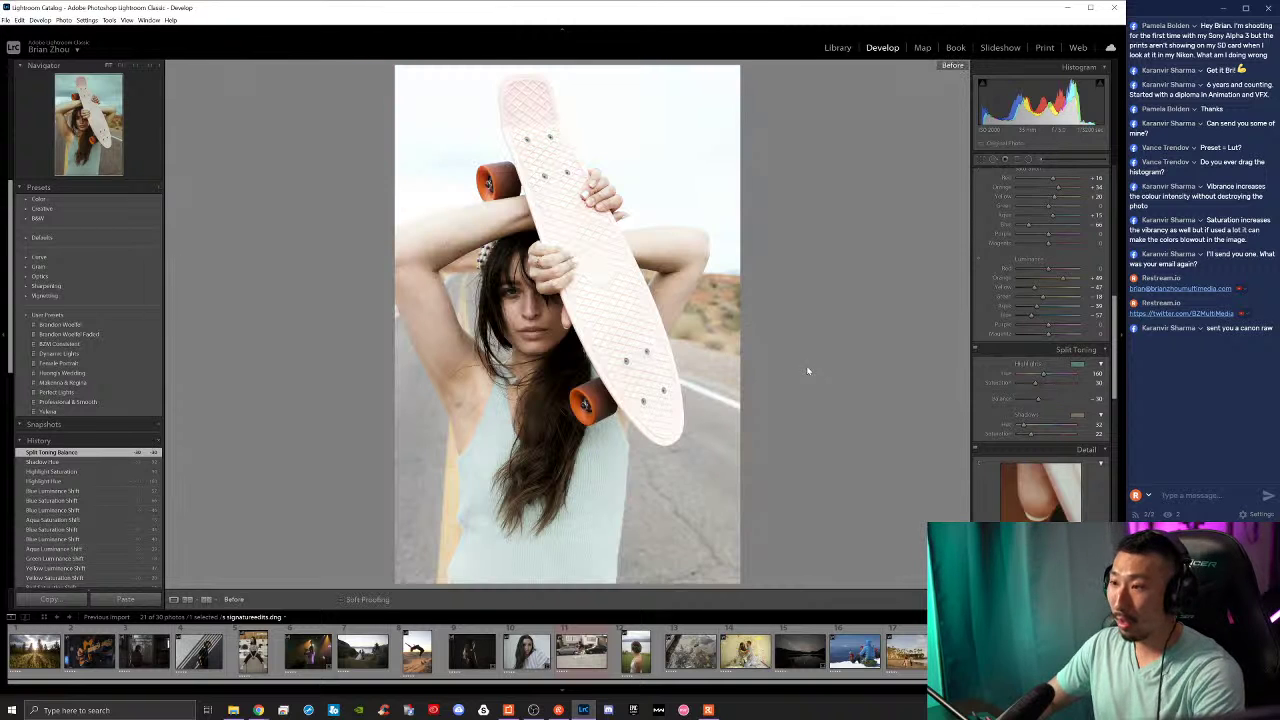
key(backslash)
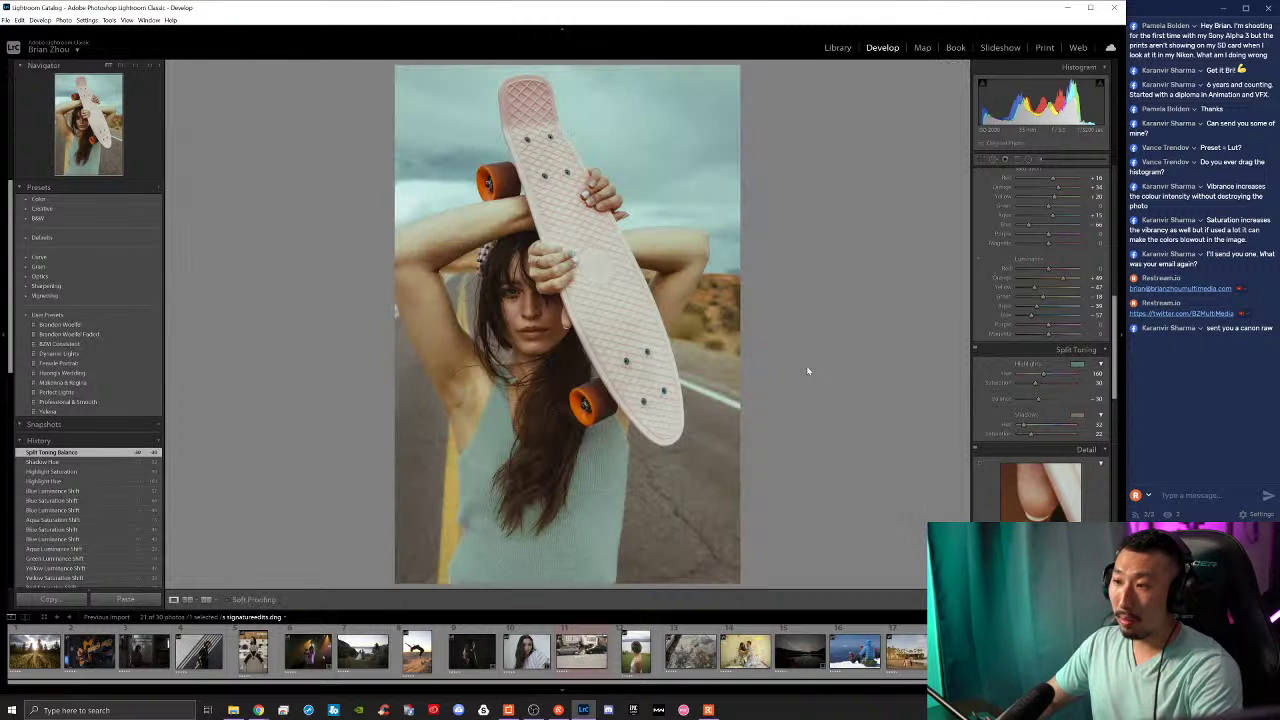
key(backslash)
key(backslash)
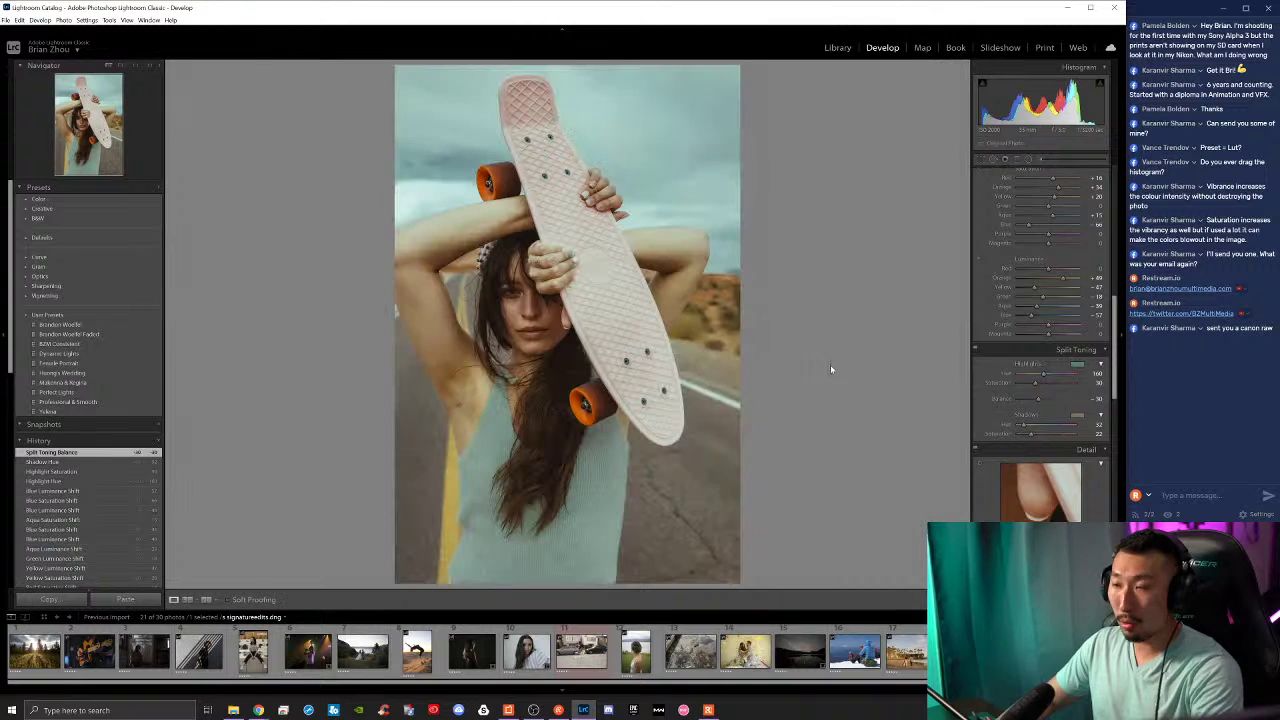
Step: Raise Exposure slightly after undoing a first attempt, then compare with the original
scroll(1041, 282, up, 5)
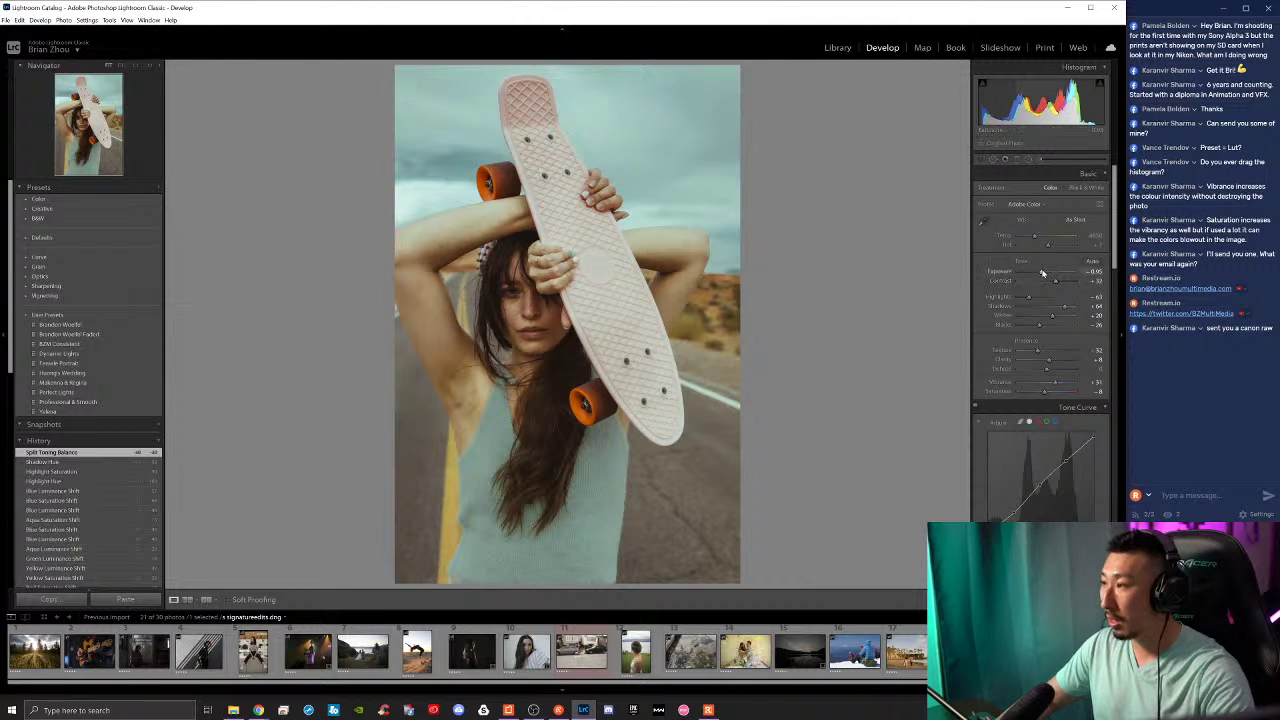
drag(1042, 272, 1045, 278)
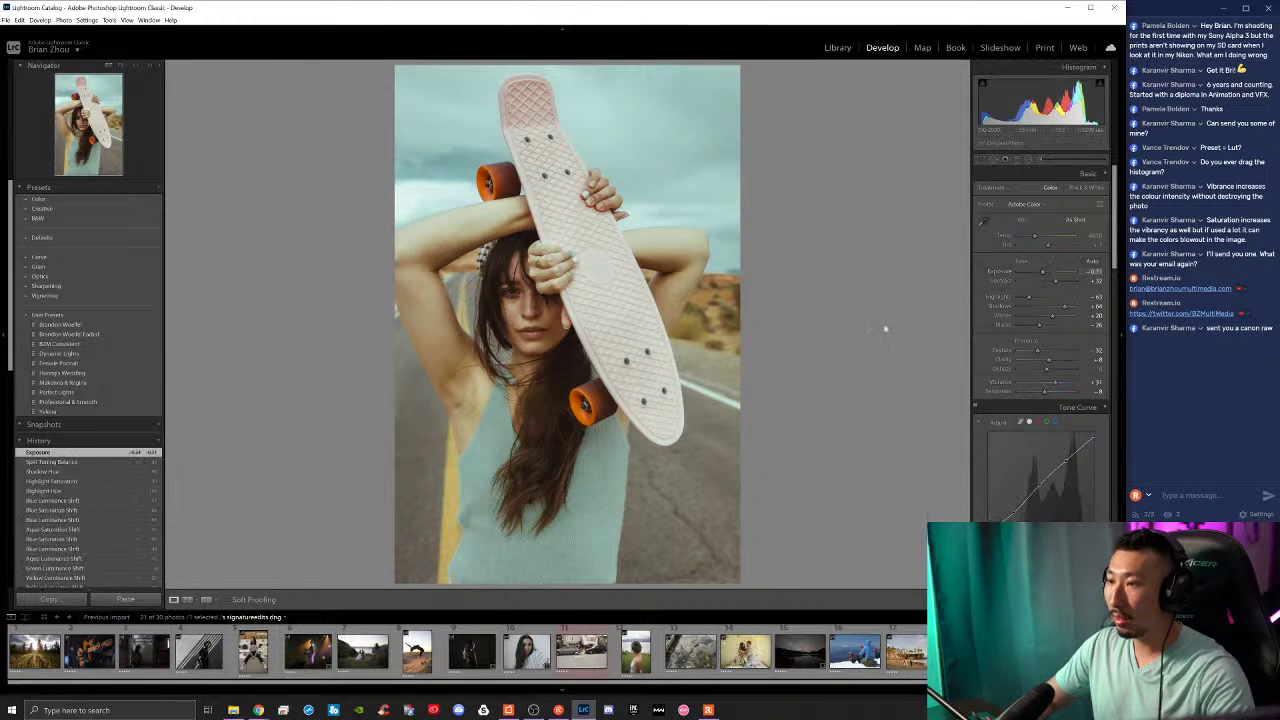
key(ctrl+z)
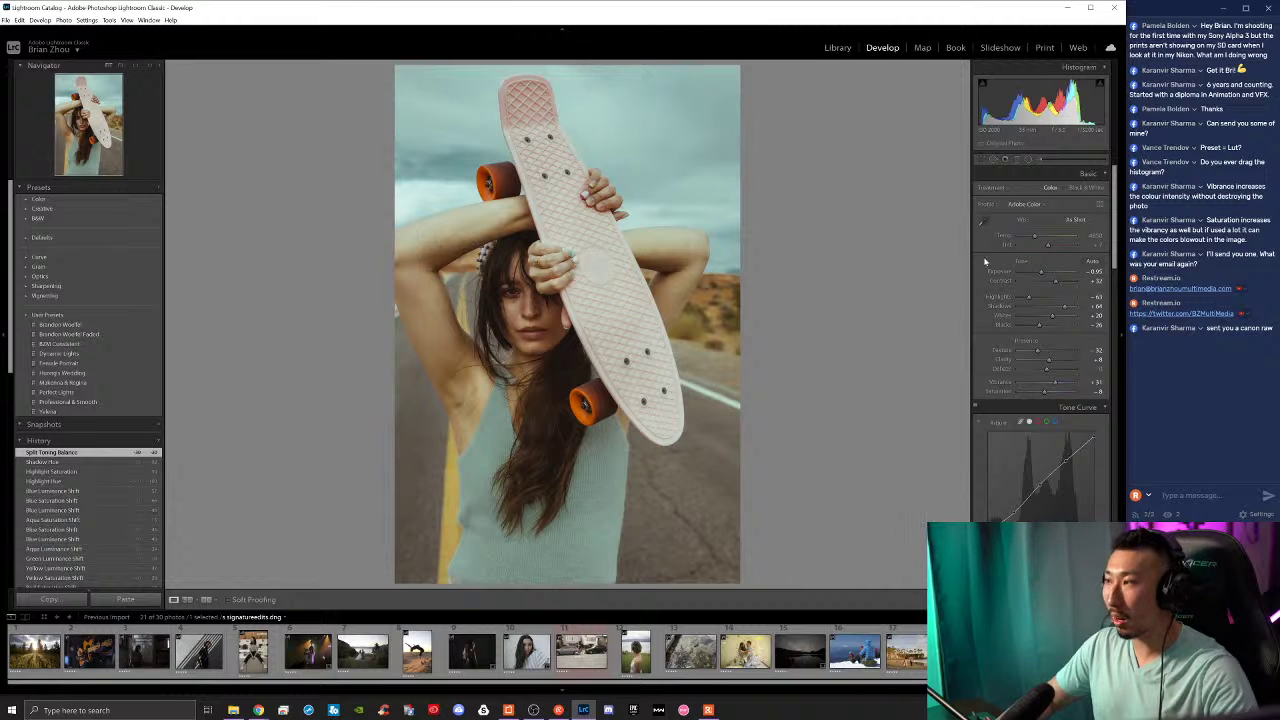
drag(1041, 273, 1035, 327)
key(backslash)
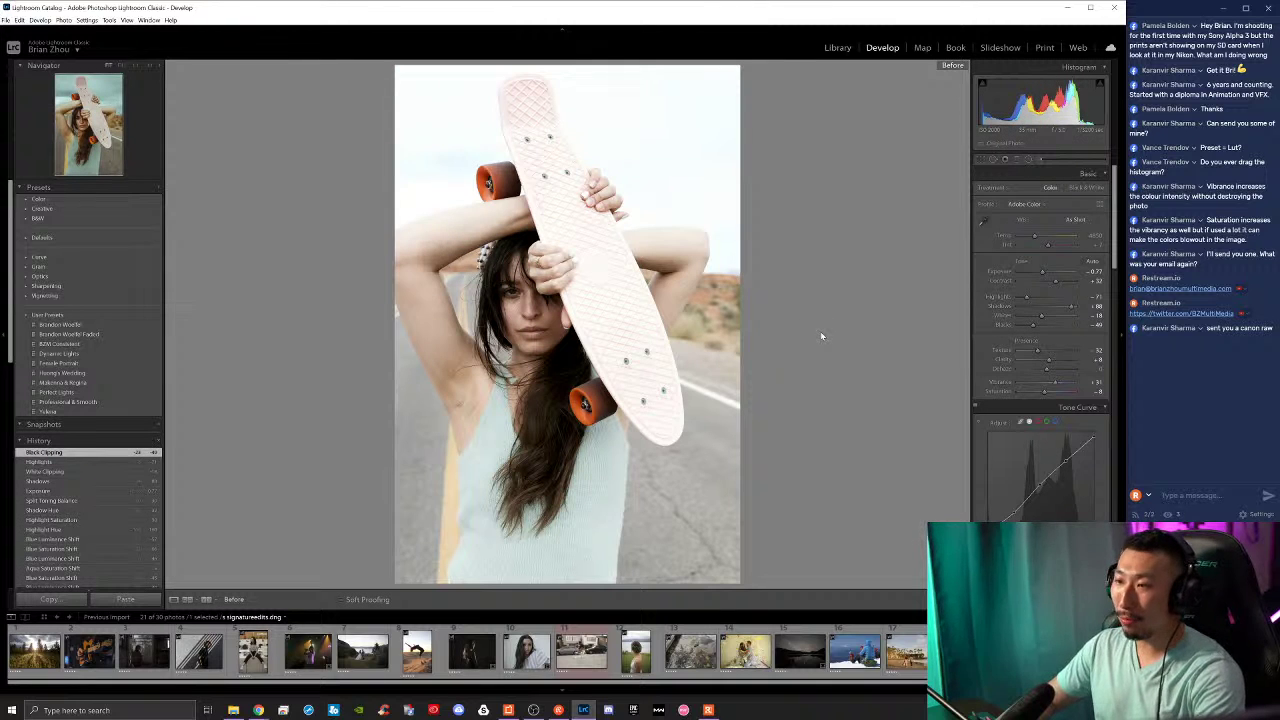
key(backslash)
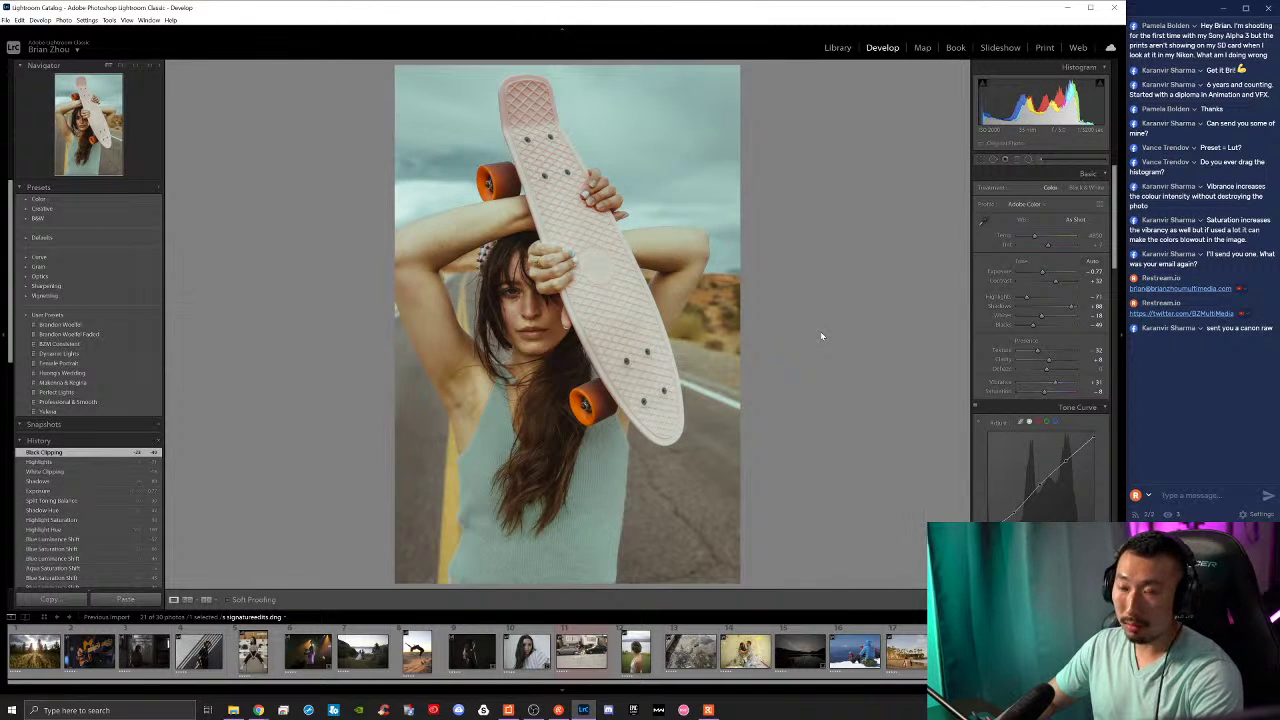
key(backslash)
key(backslash)
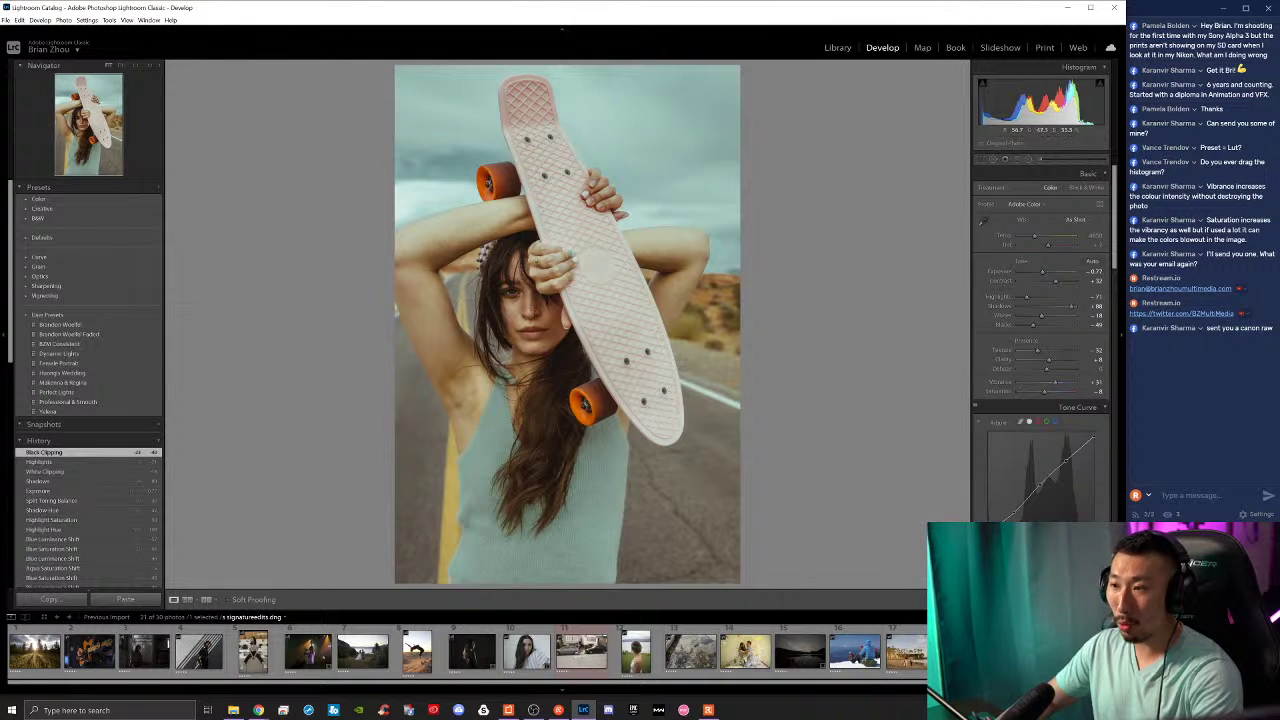
scroll(1035, 294, down, 10)
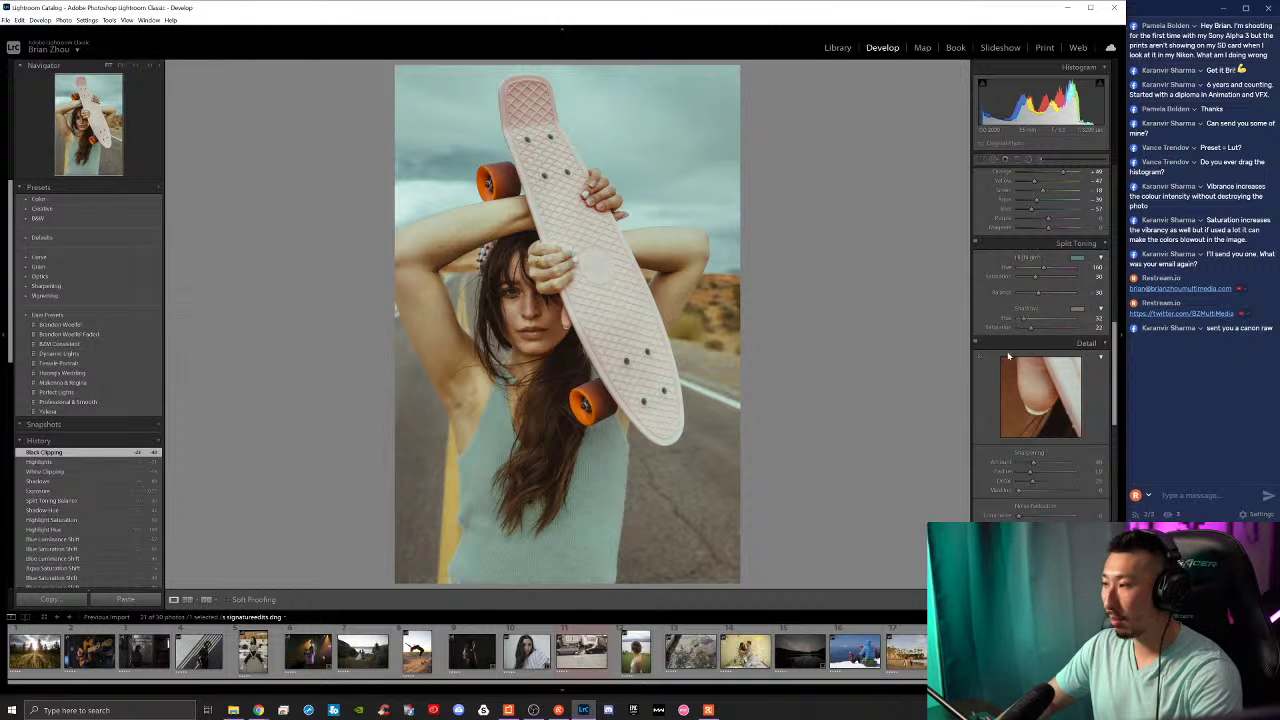
Step: Increase the Sharpening amount while checking detail on the zoomed-in face
scroll(1008, 360, down, 3)
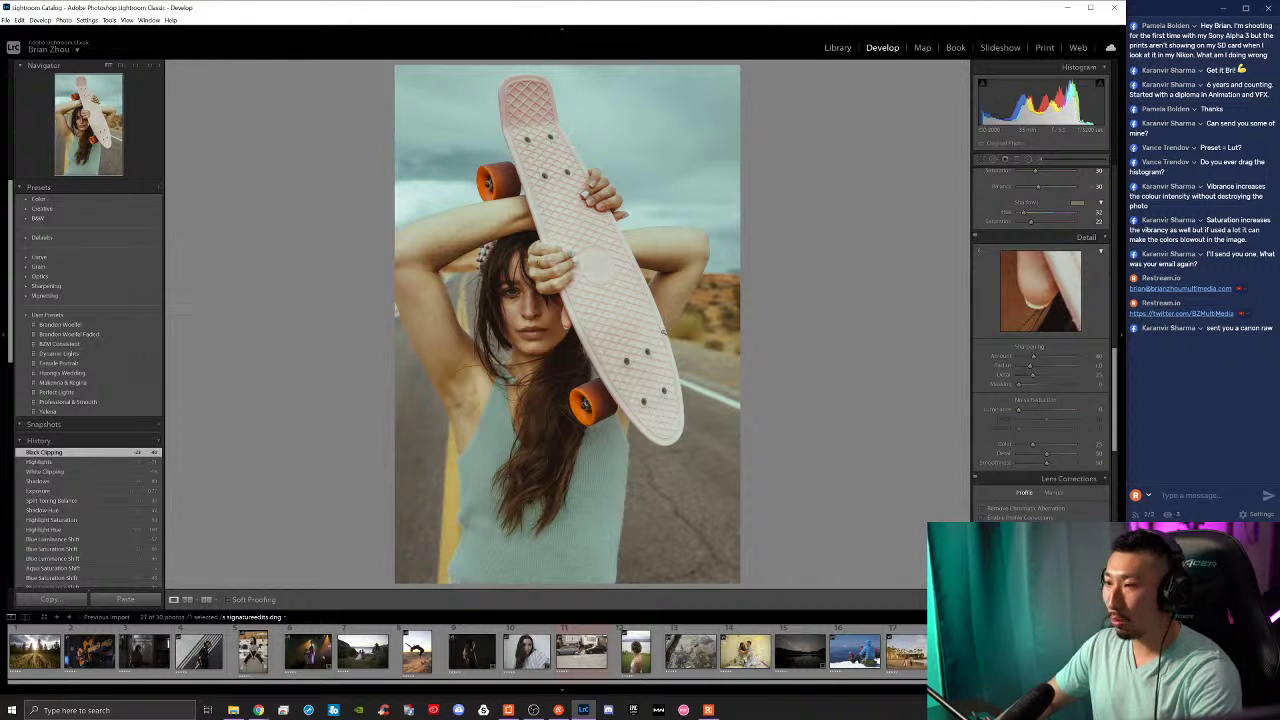
click(536, 296)
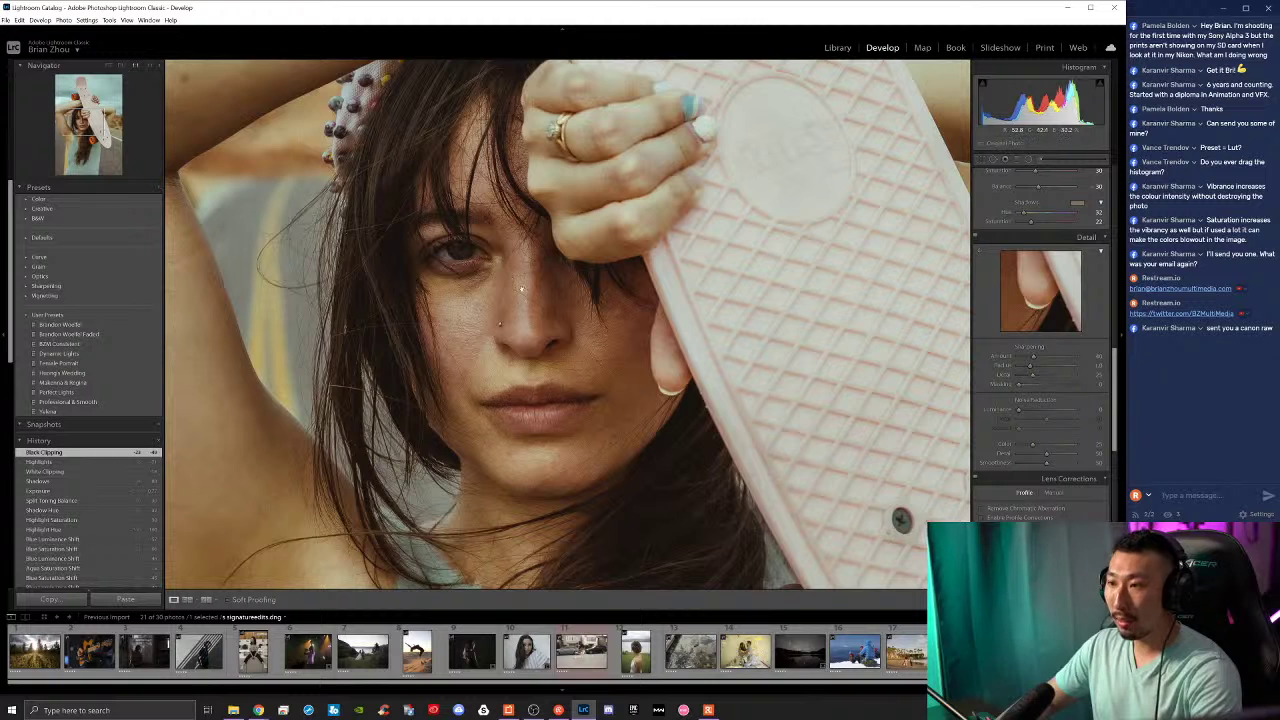
click(532, 296)
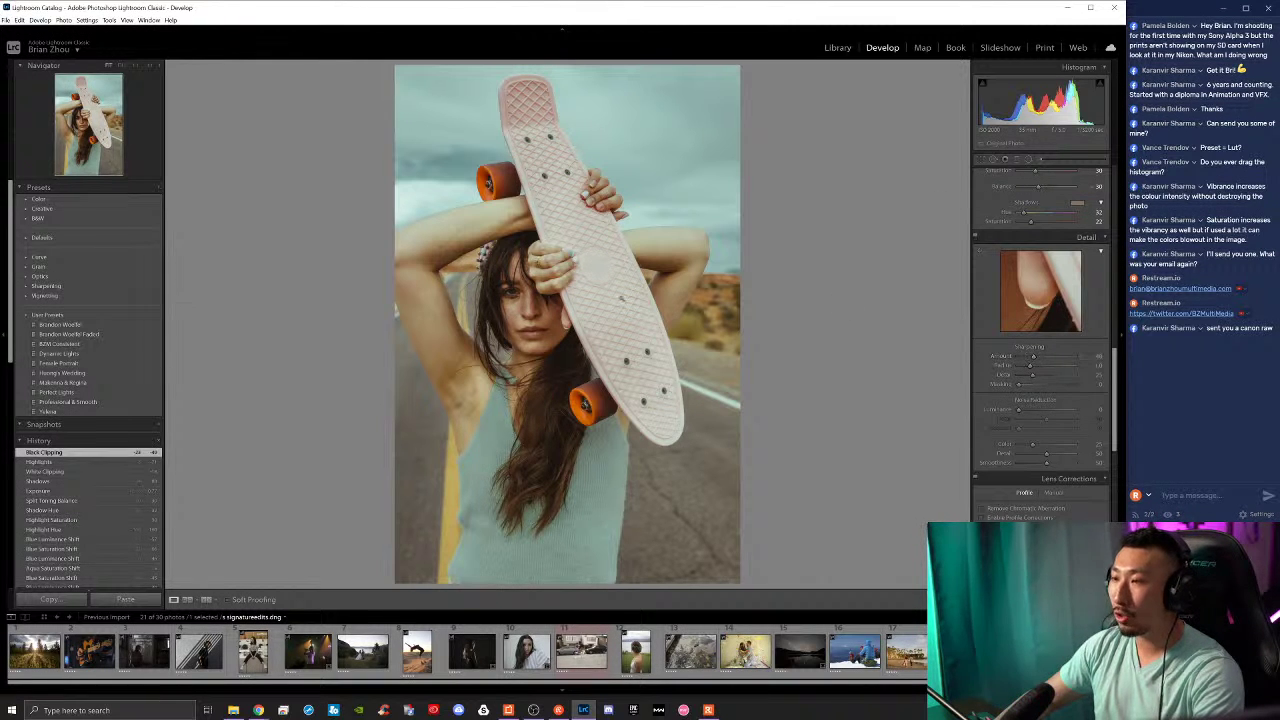
click(514, 308)
mouse_move(1033, 356)
mouse_down()
mouse_move(1013, 356)
mouse_move(1066, 363)
mouse_move(1046, 358)
mouse_up()
click(541, 310)
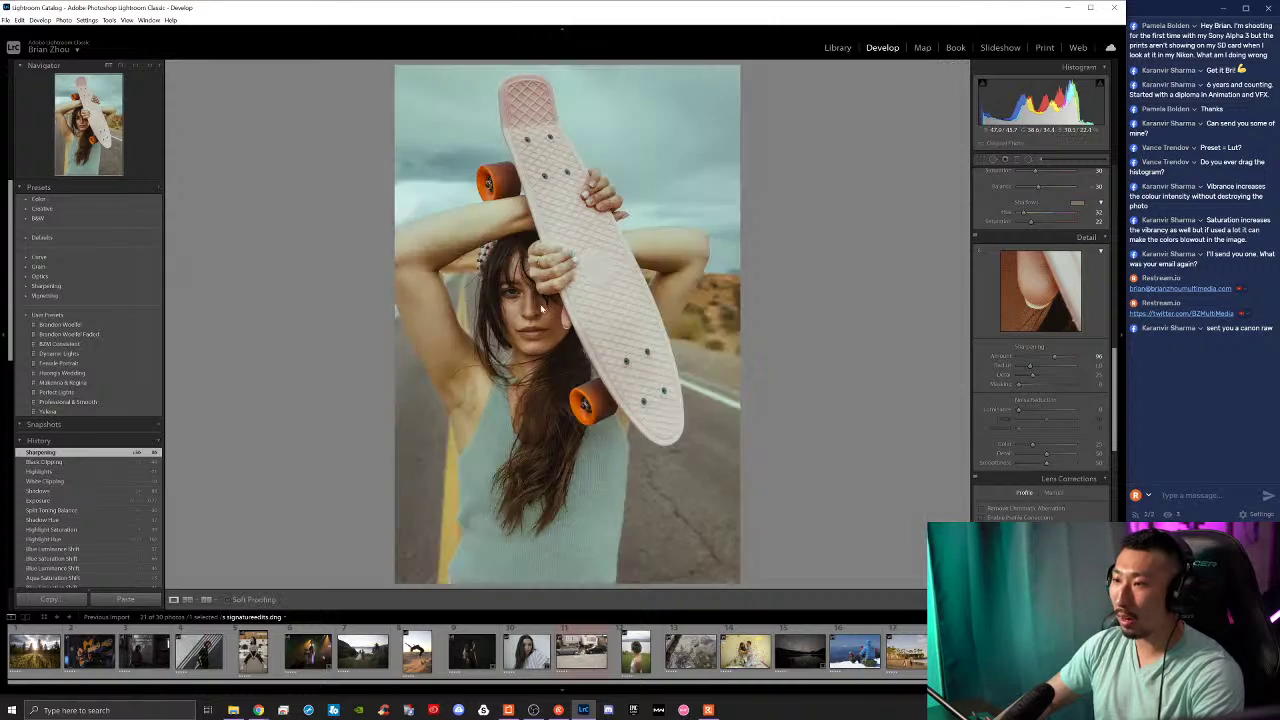
click(541, 310)
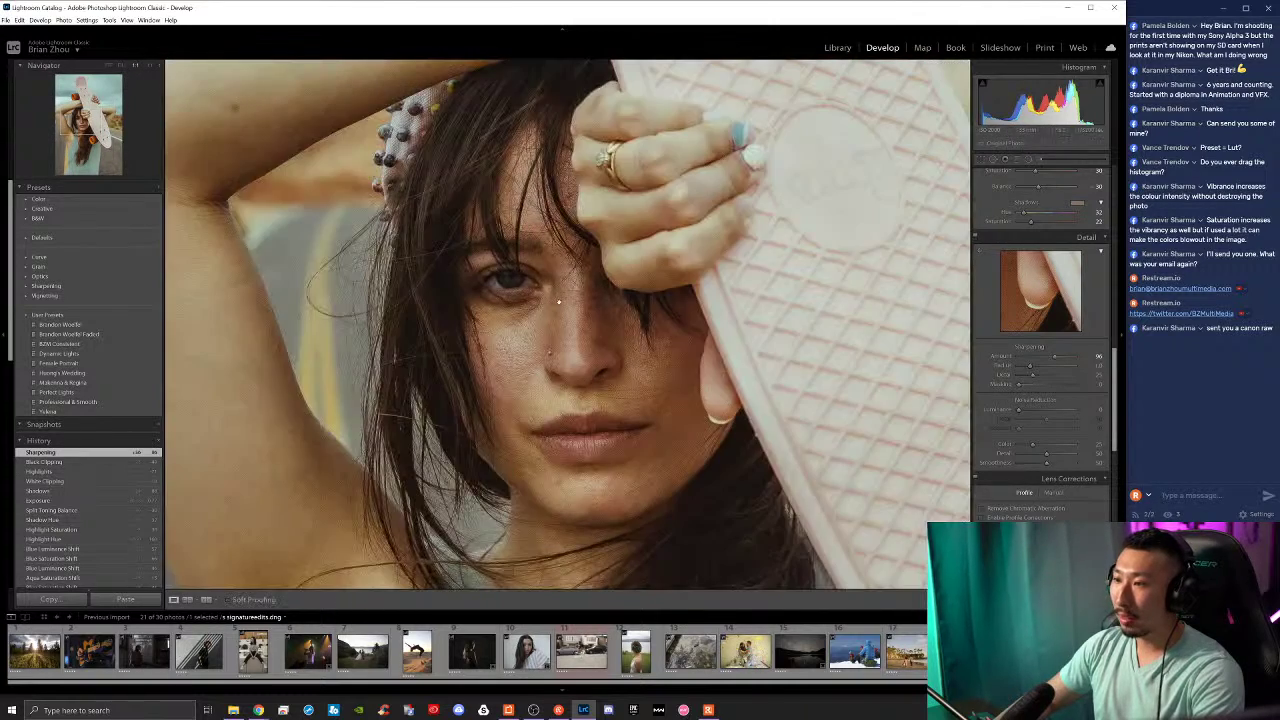
Step: Compare before/after, return to the Sharpening history state, and fit the photo in view
key(backslash)
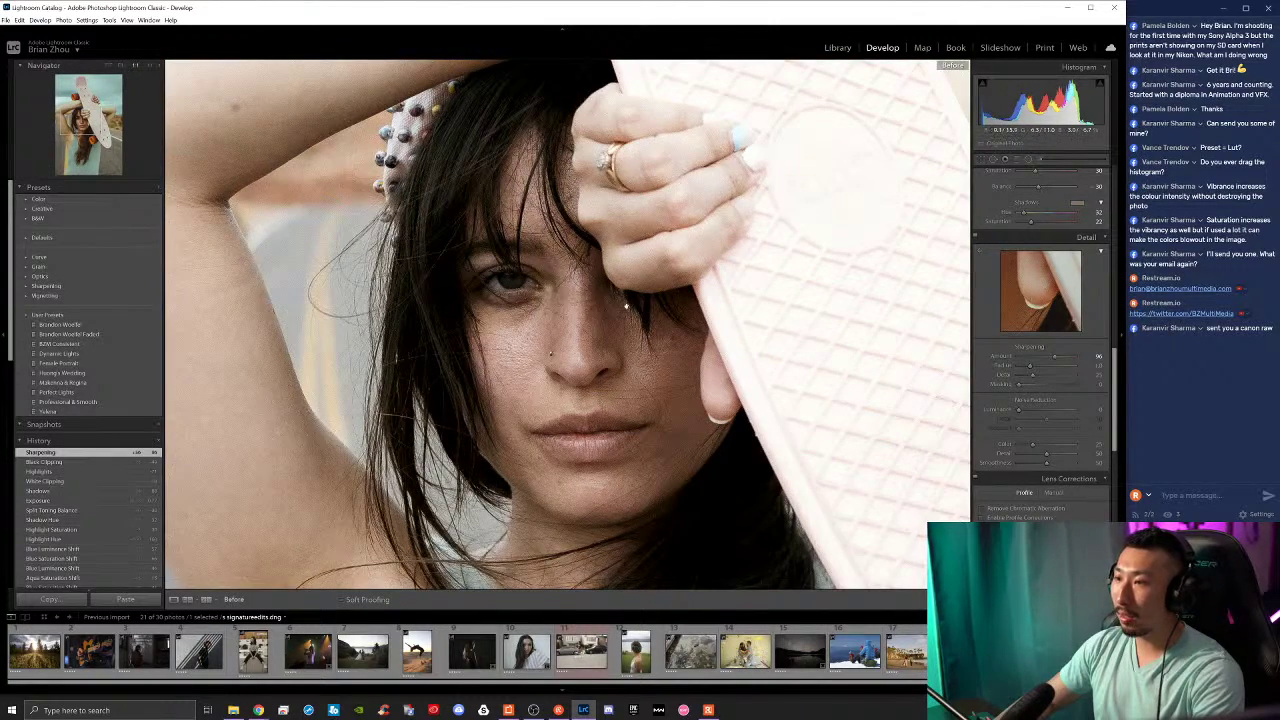
key(backslash)
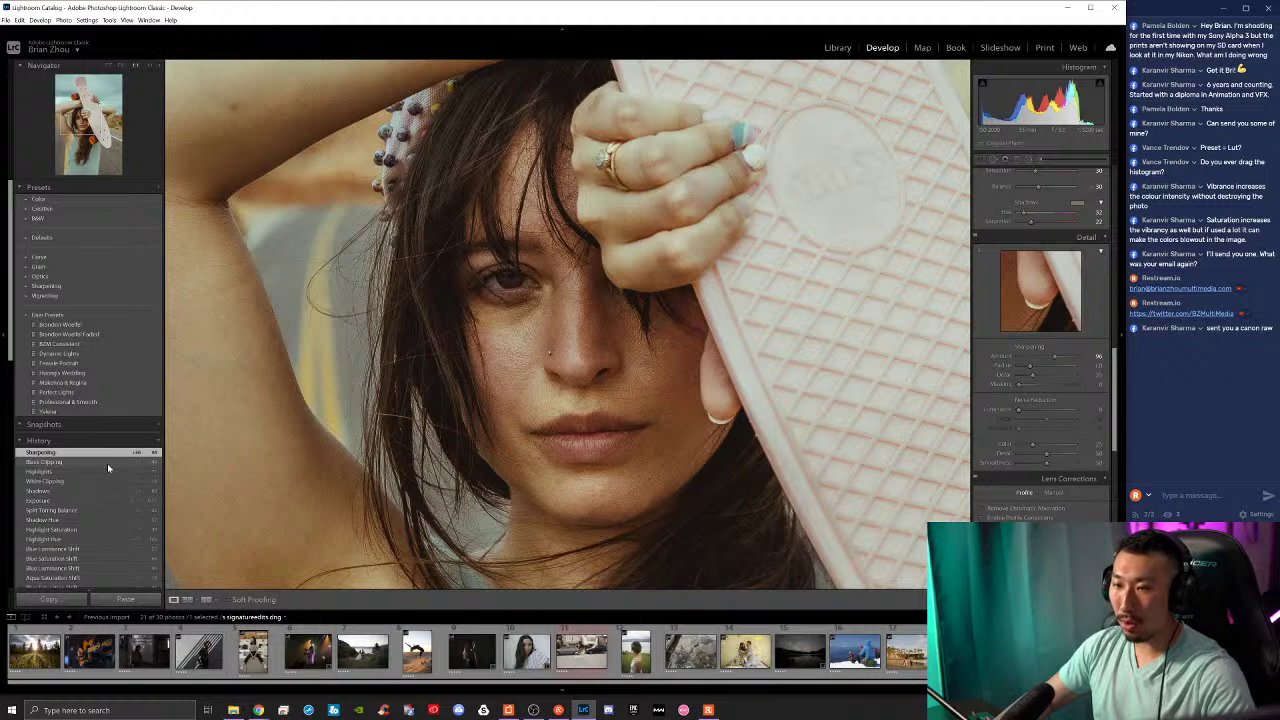
click(109, 463)
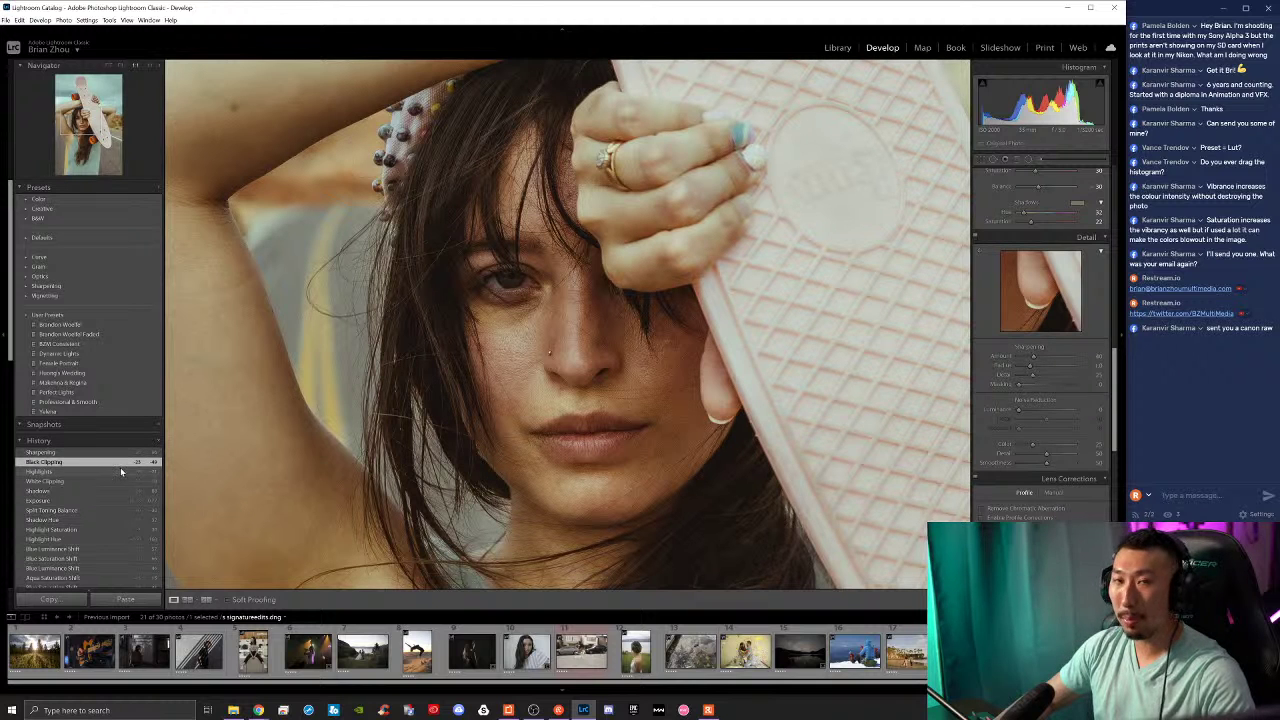
key(ctrl+z)
click(627, 390)
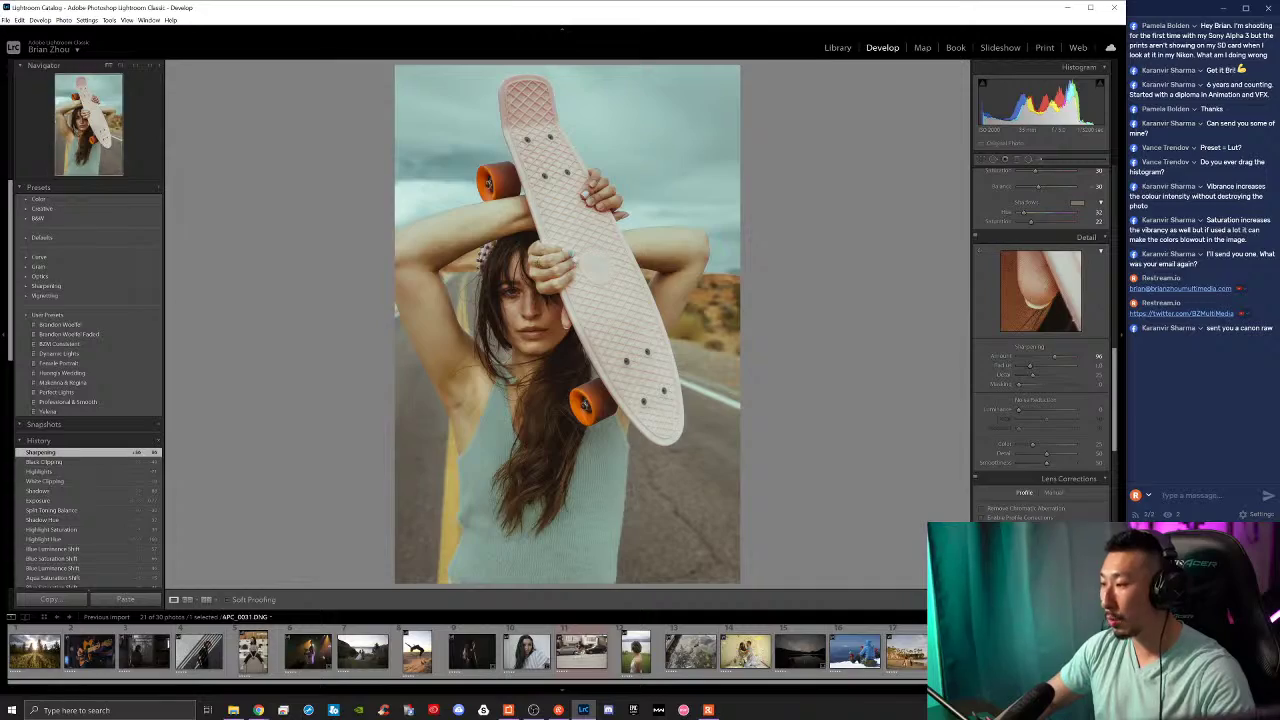
Step: Open the Malibu Farm photo, zoom in on the girl's face, then return to the skateboard portrait
click(1020, 651)
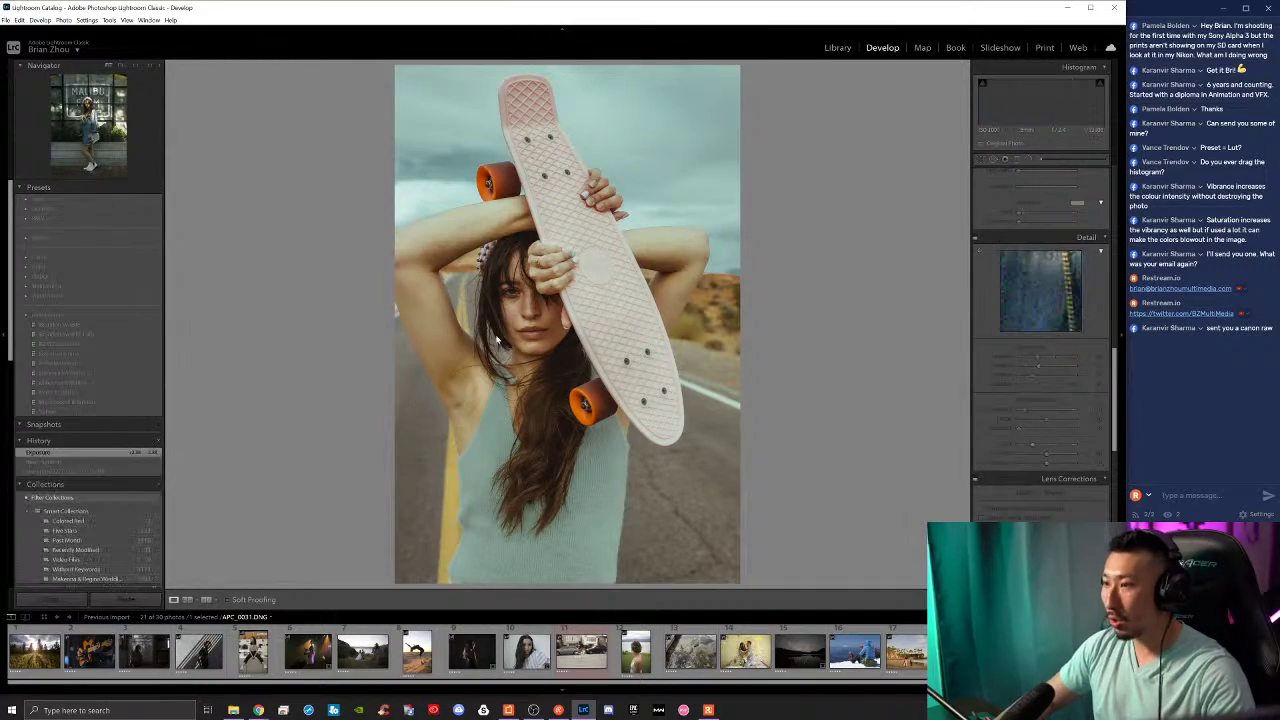
drag(577, 213, 659, 367)
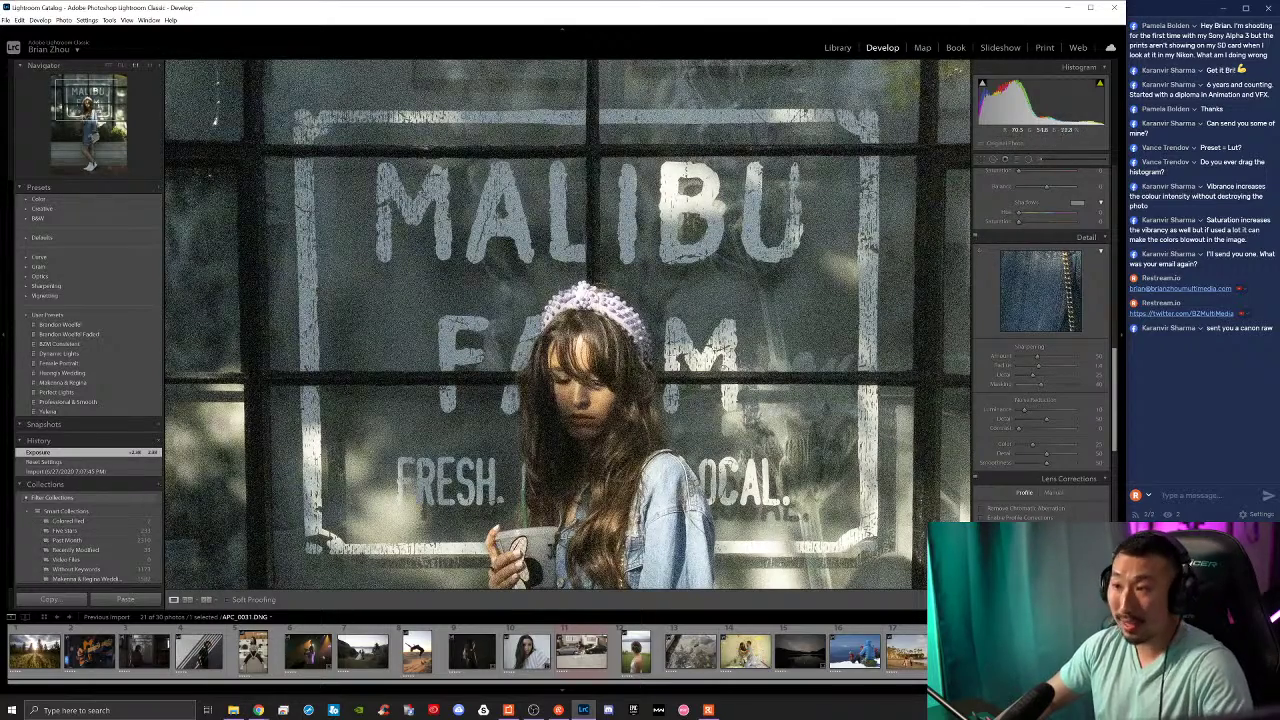
click(213, 118)
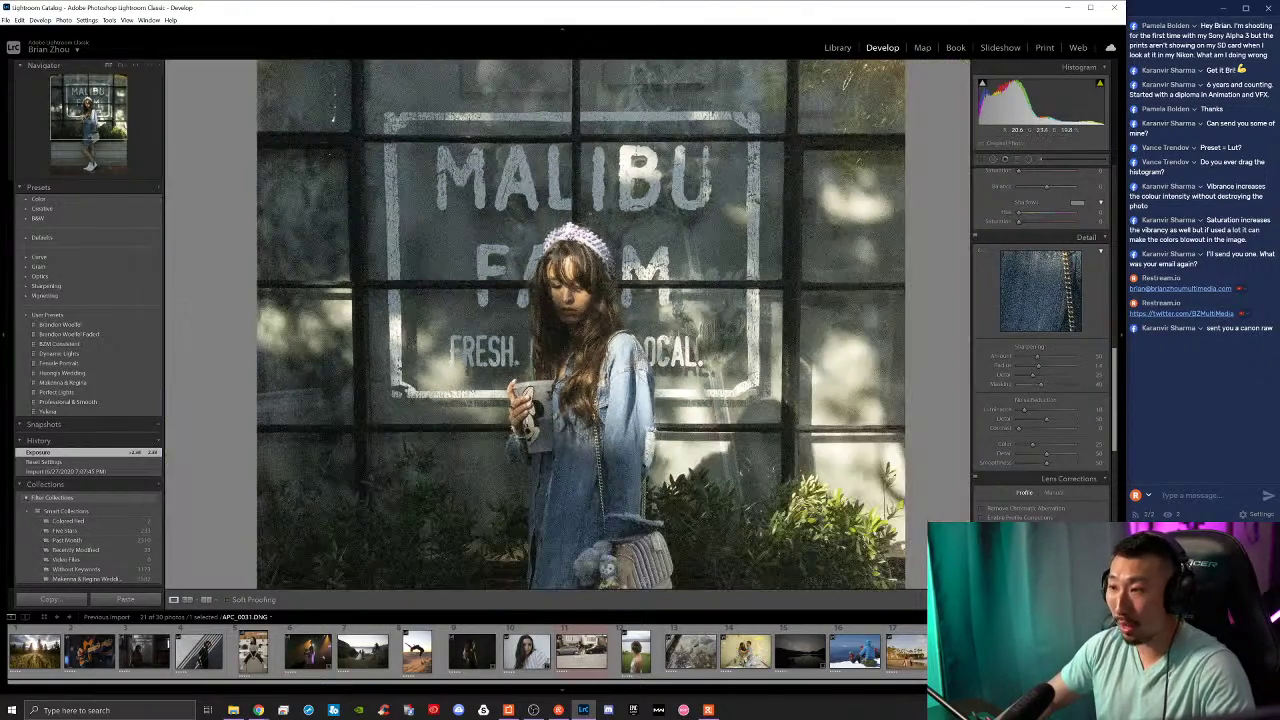
key(ctrl+minus)
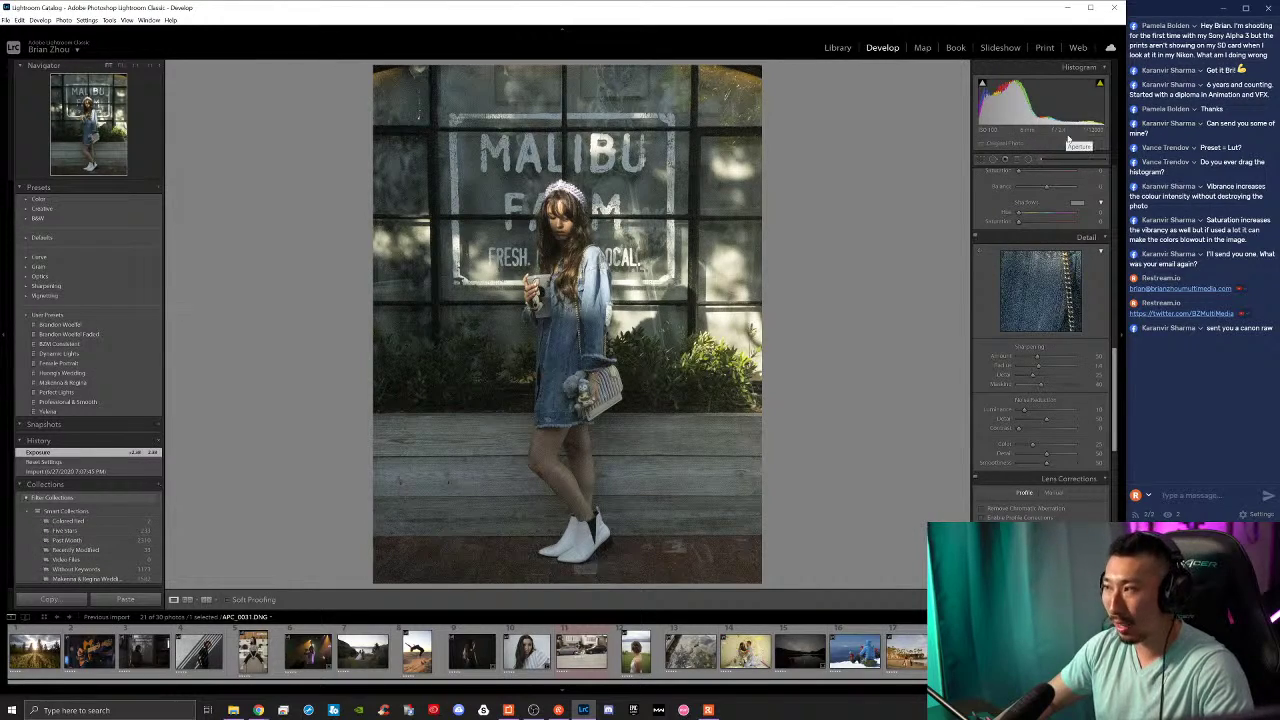
click(552, 262)
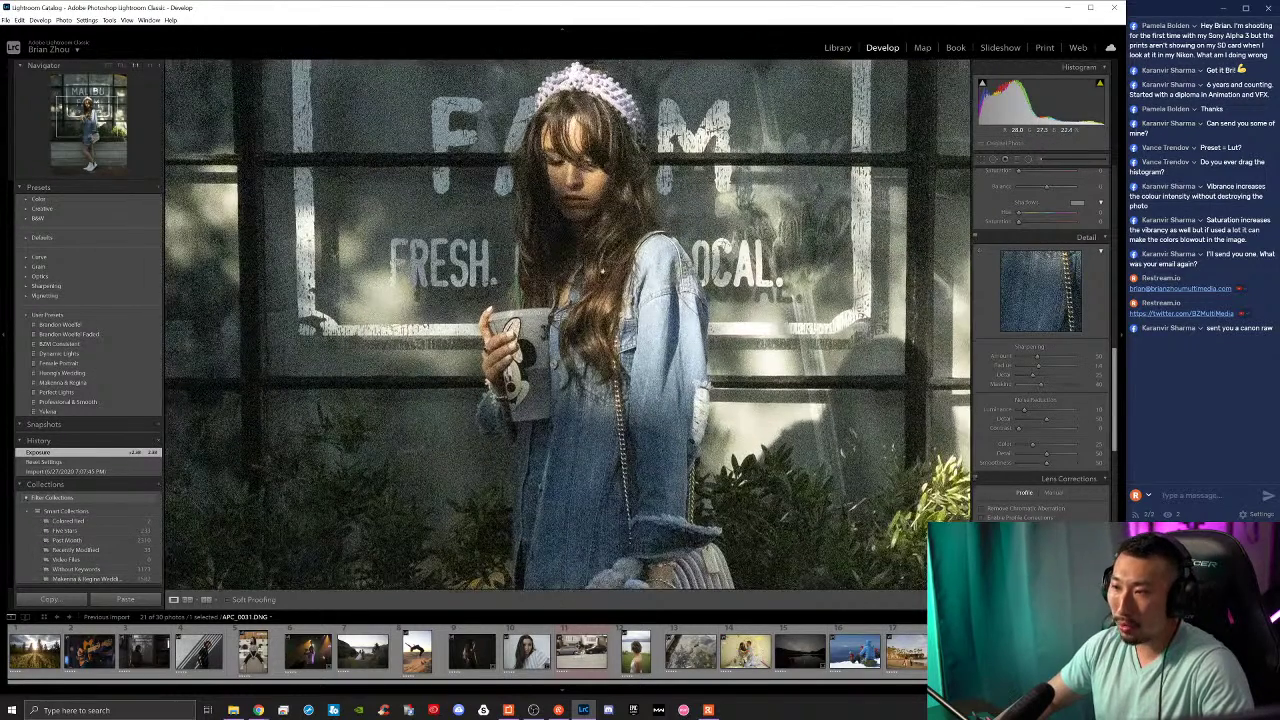
click(646, 246)
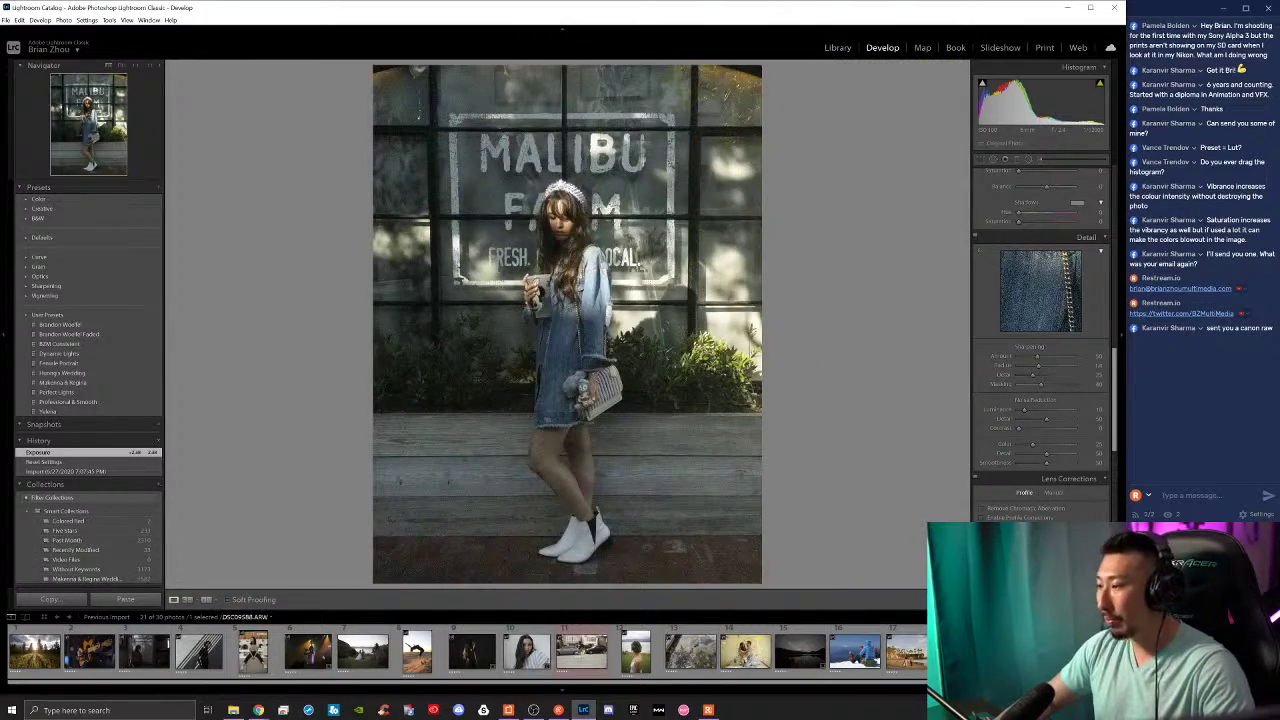
key(Right)
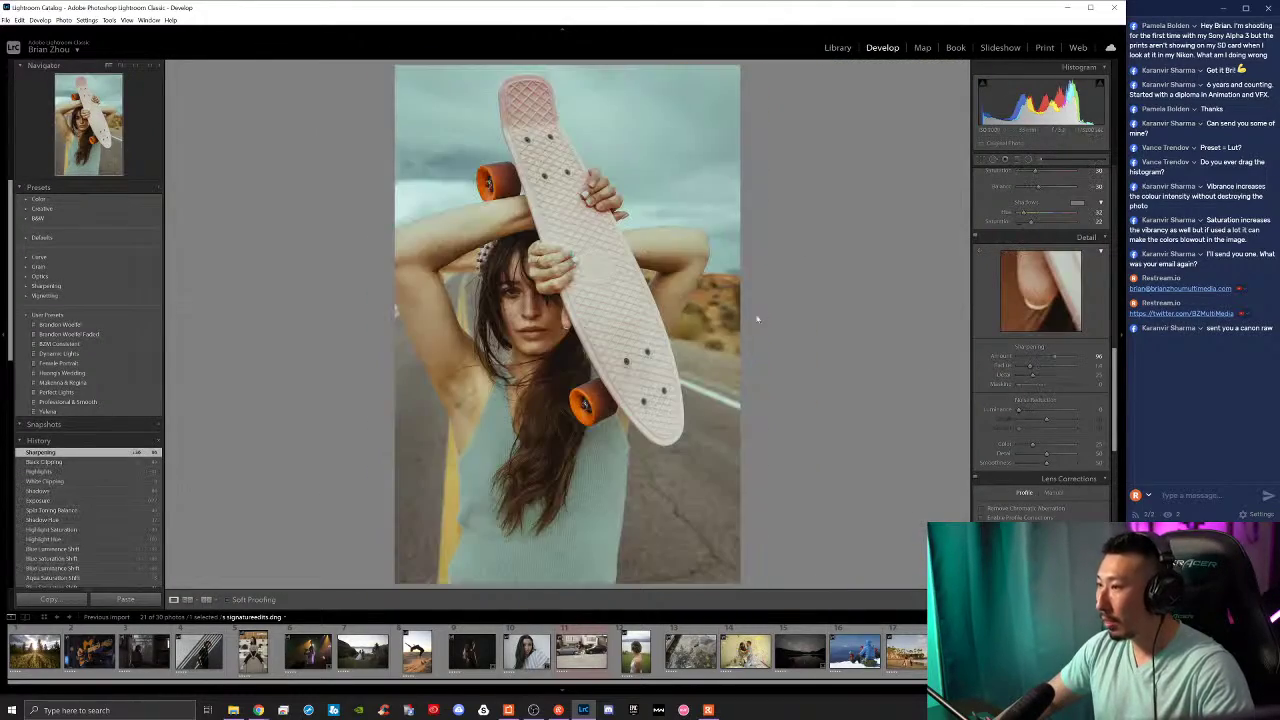
Step: Turn on Enable Profile Corrections and Remove Chromatic Aberration in Lens Corrections
key(backslash)
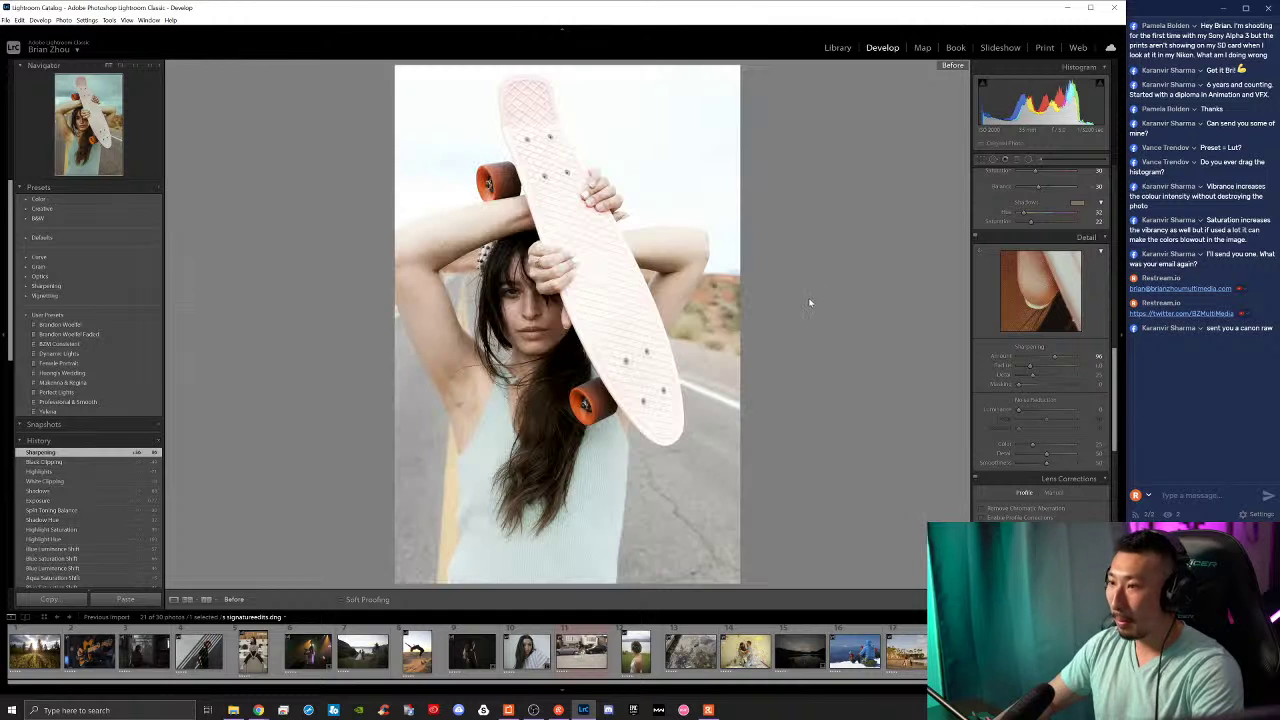
key(backslash)
scroll(1043, 403, down, 4)
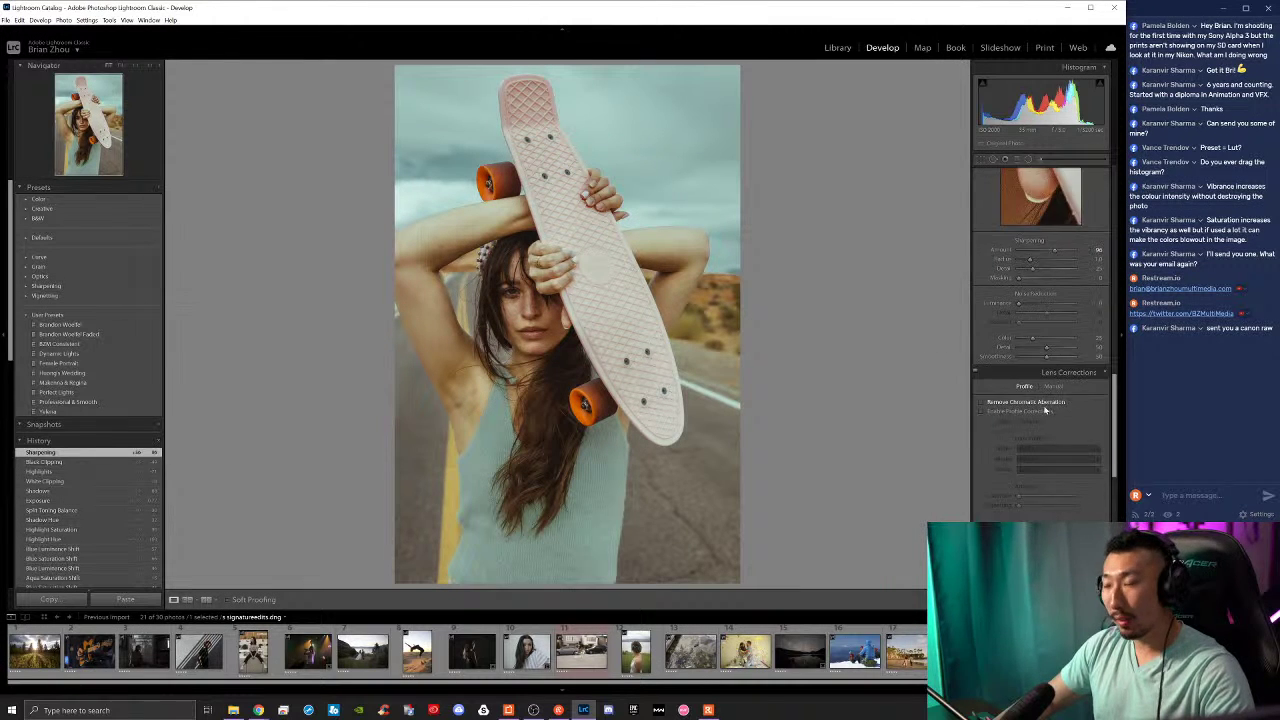
click(982, 305)
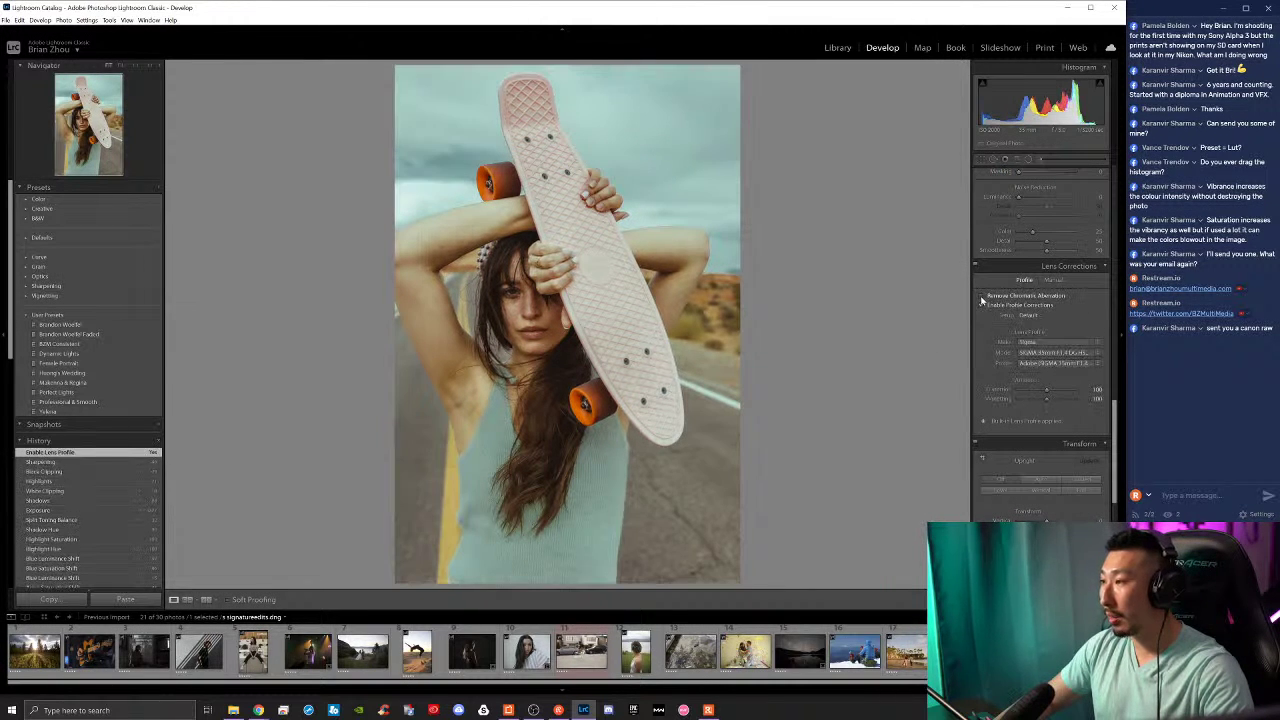
click(982, 296)
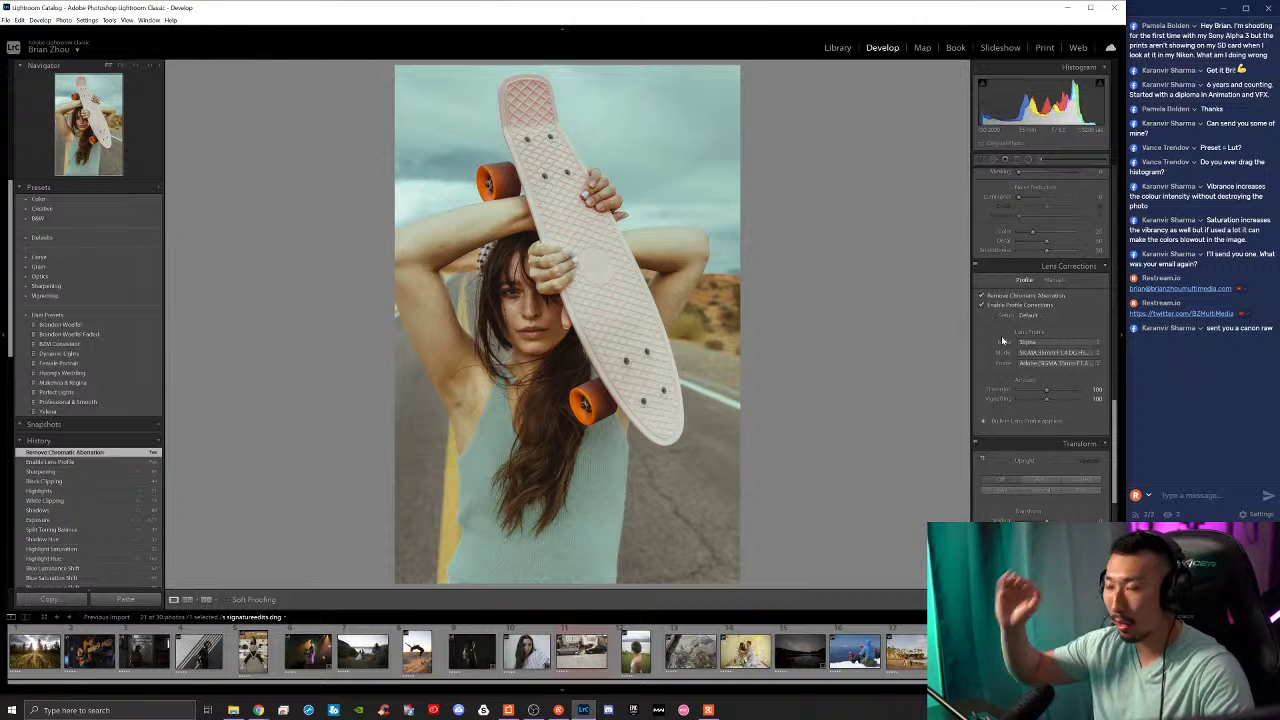
scroll(999, 357, down, 2)
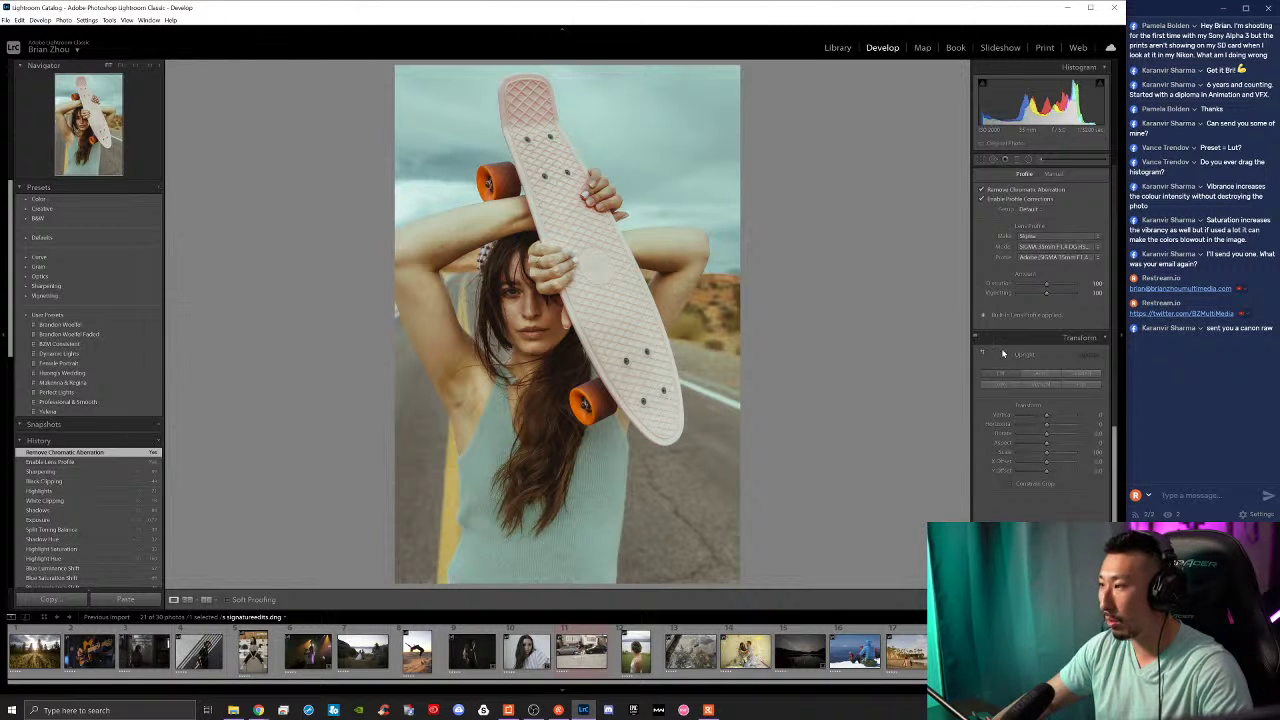
scroll(1003, 353, down, 4)
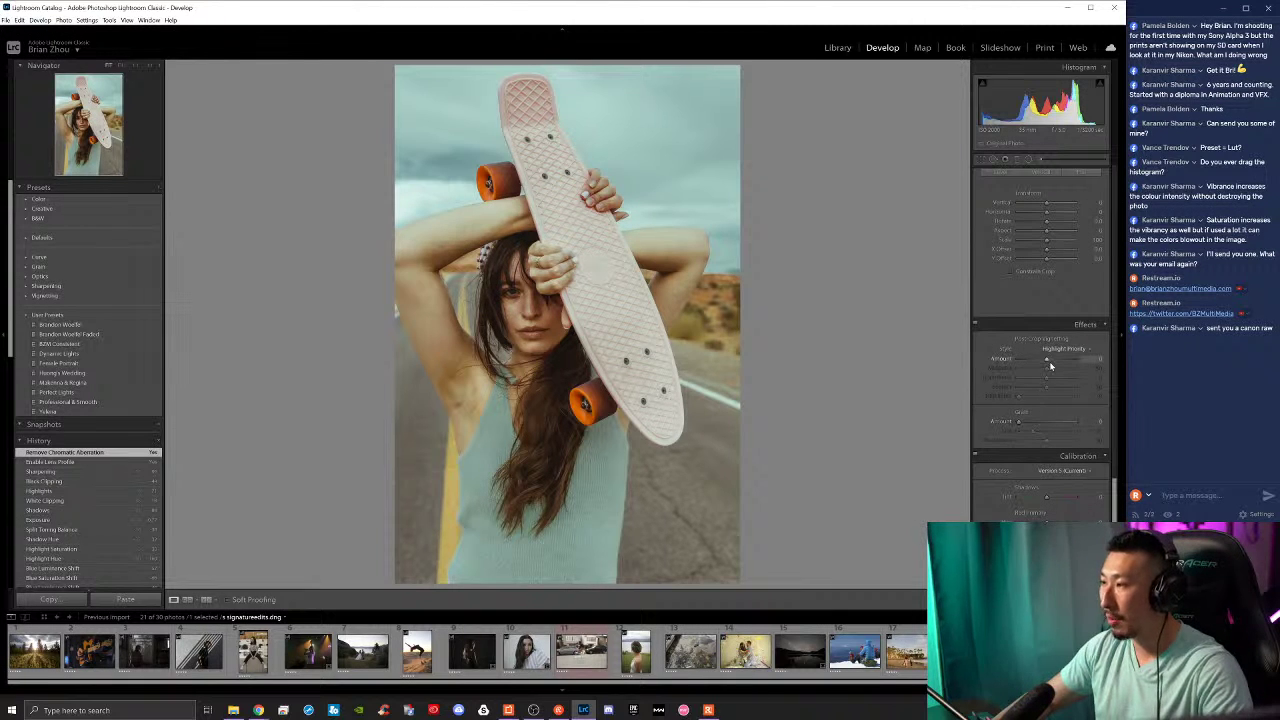
Step: Add a post-crop vignette of about -42 and check it against the pre-vignette state
mouse_move(1045, 363)
mouse_down()
mouse_move(1066, 367)
mouse_move(1037, 357)
mouse_up()
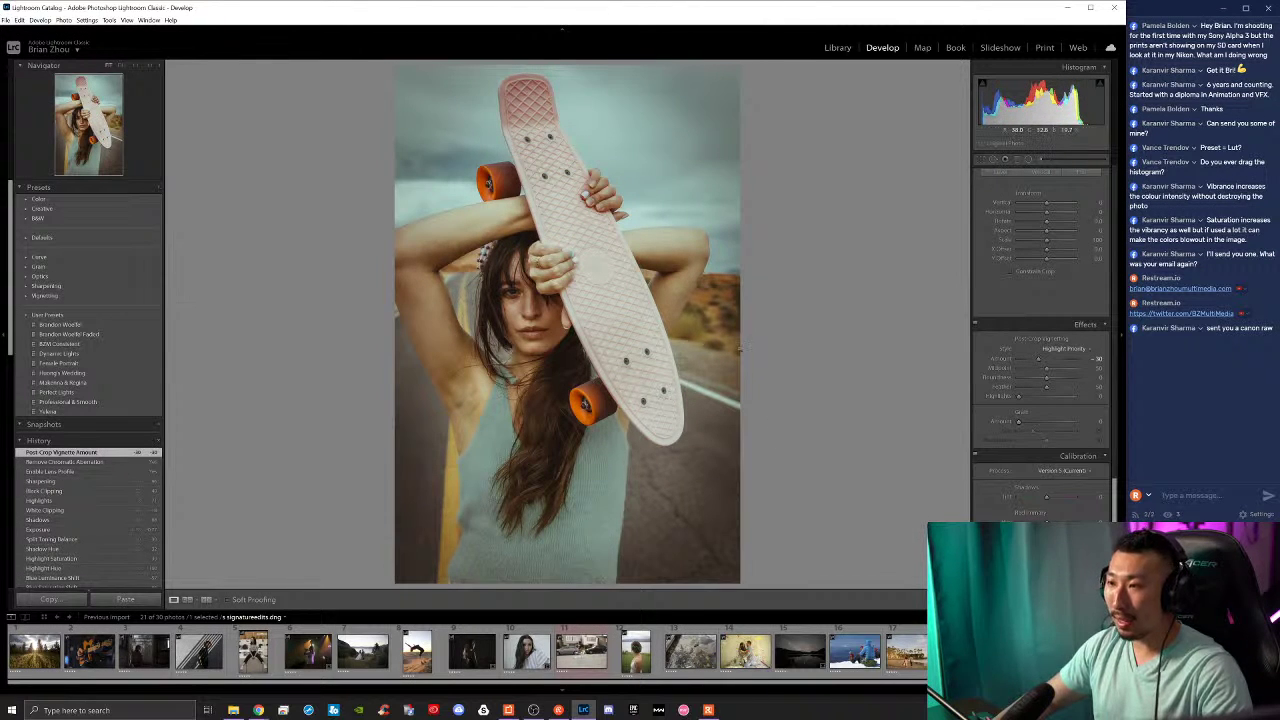
click(113, 462)
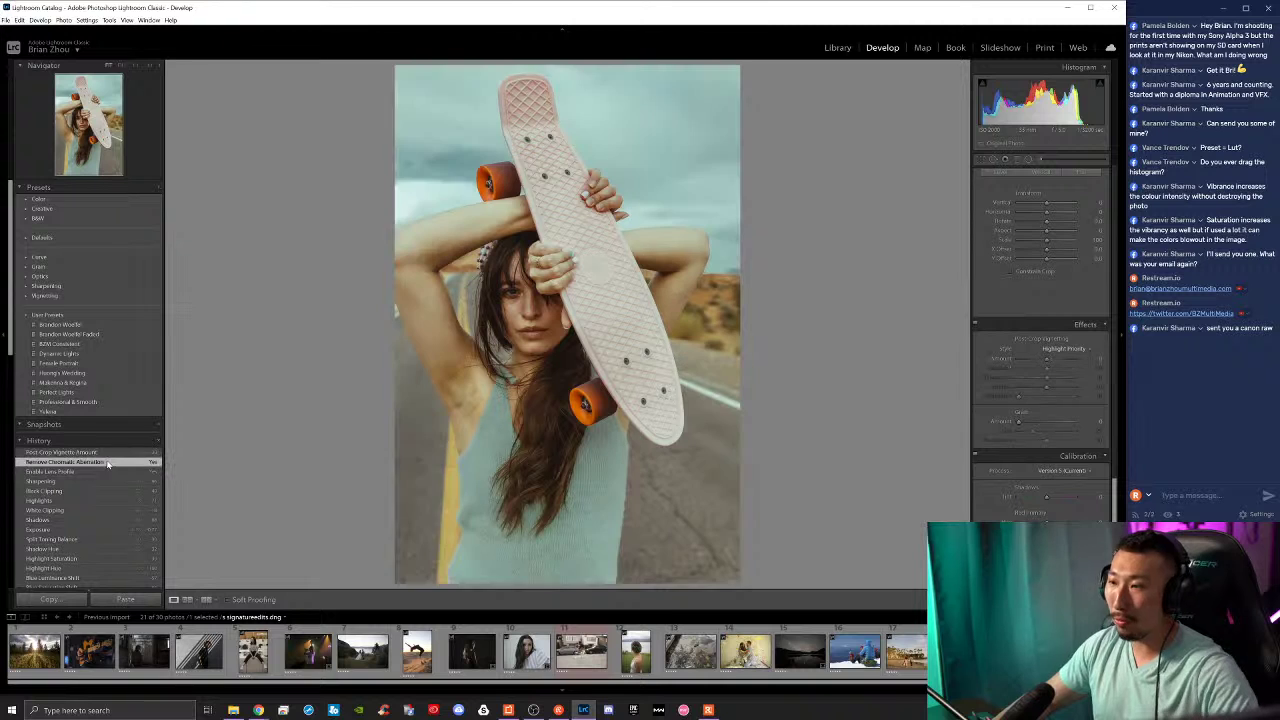
key(ctrl+z)
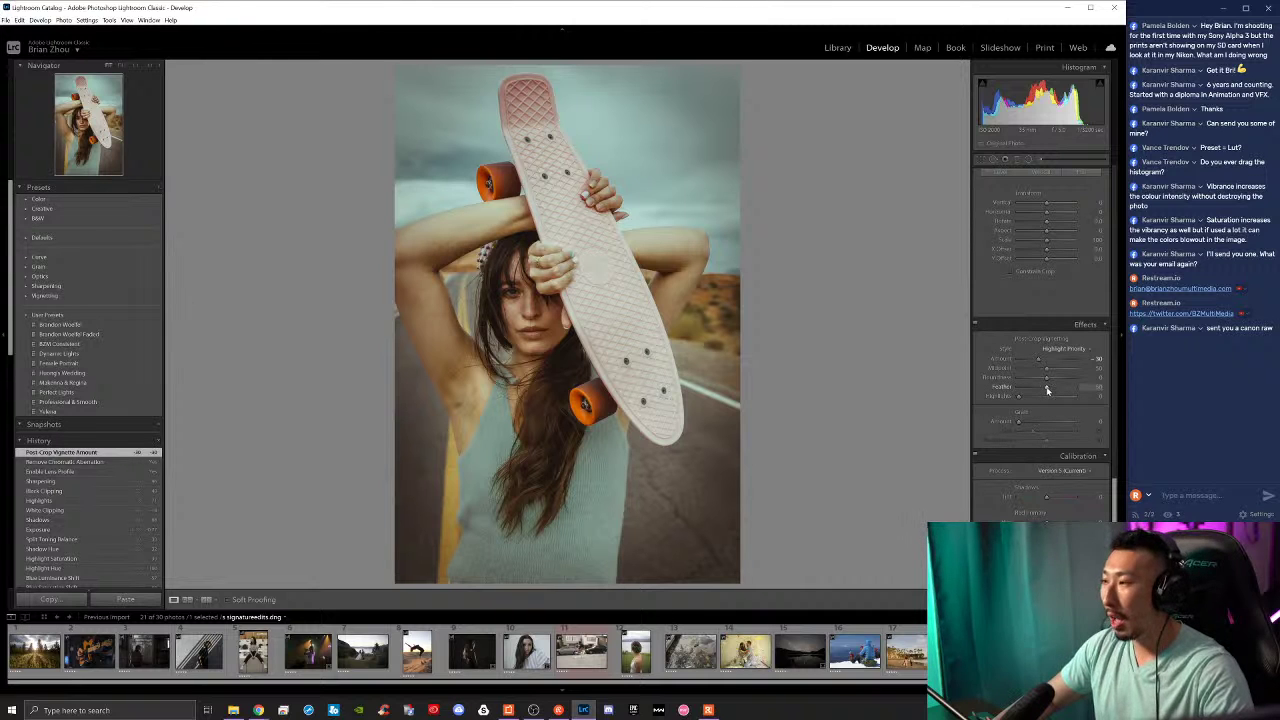
Step: Soften the vignette feather, reset midpoint and roundness to defaults, and compare with the original
drag(1047, 390, 993, 389)
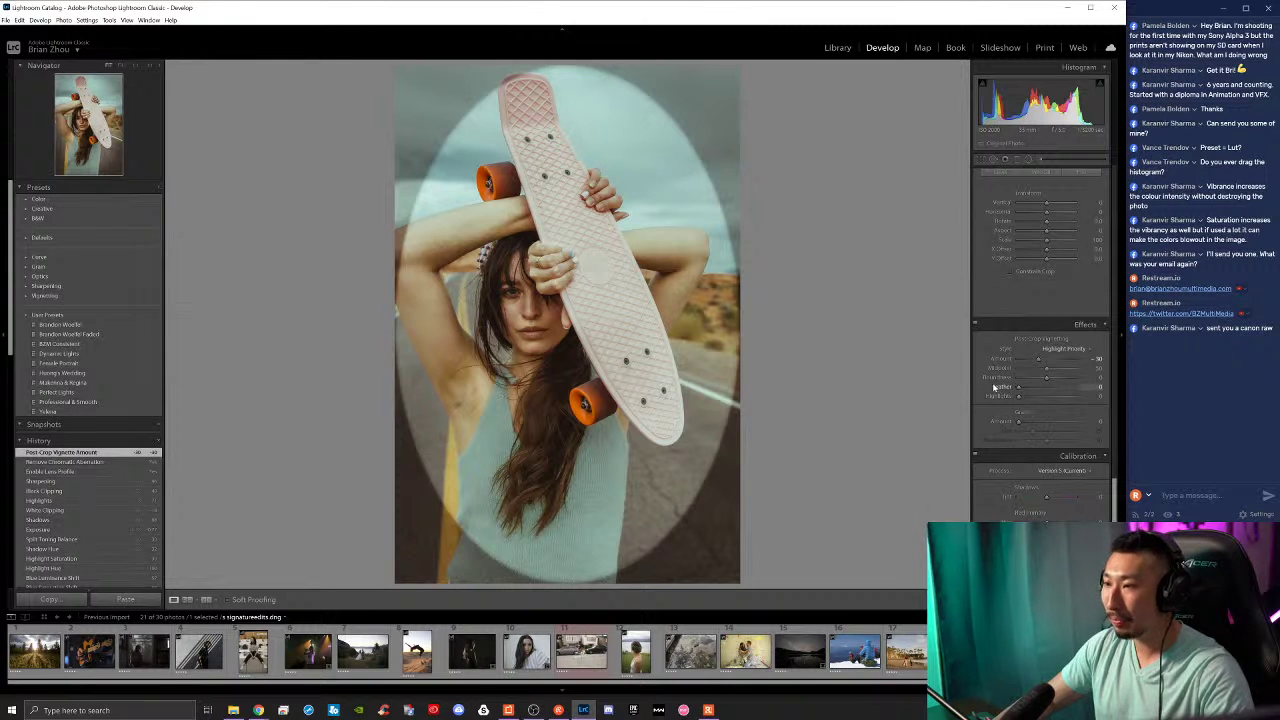
drag(1033, 386, 995, 368)
double_click(1043, 369)
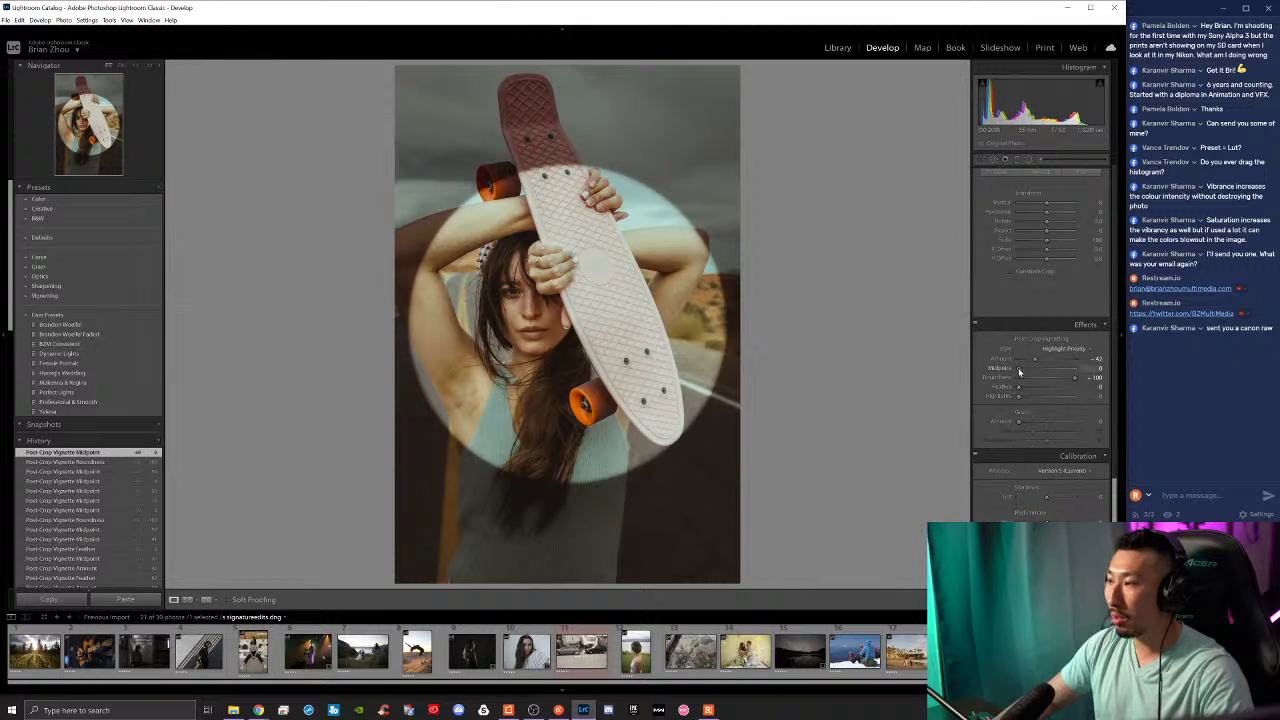
drag(1017, 371, 1068, 389)
double_click(1024, 373)
double_click(1075, 380)
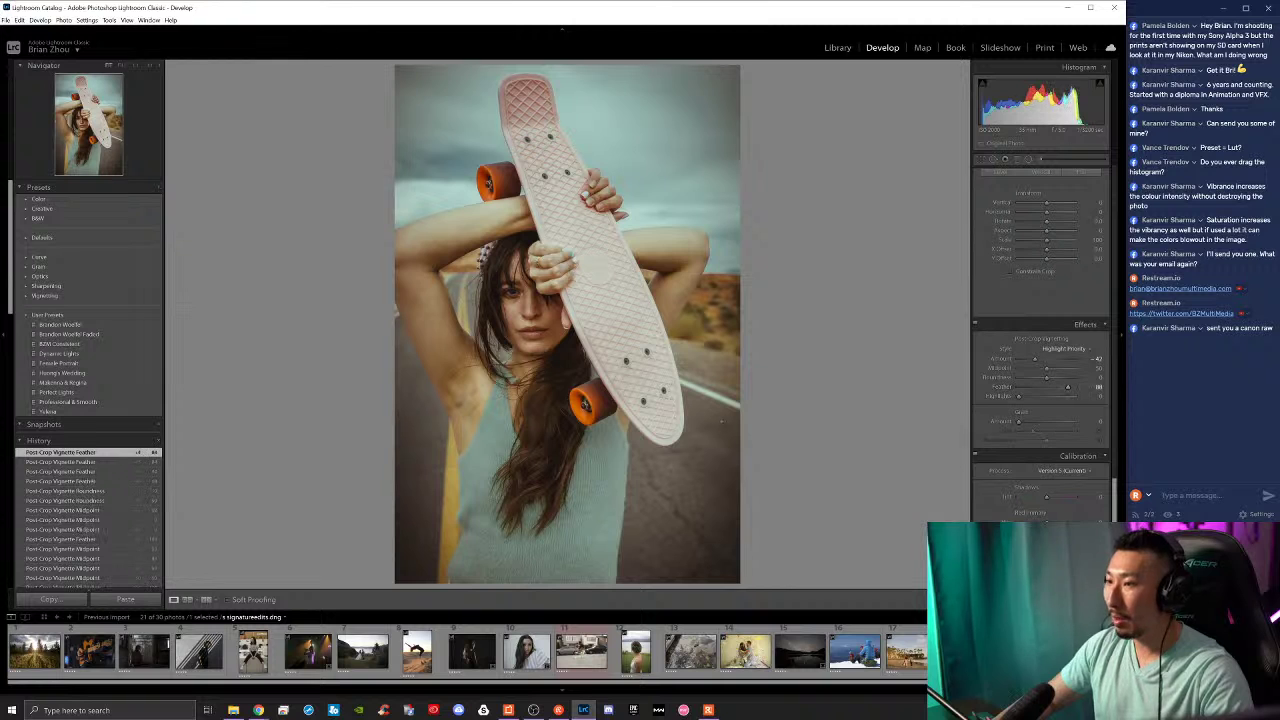
key(backslash)
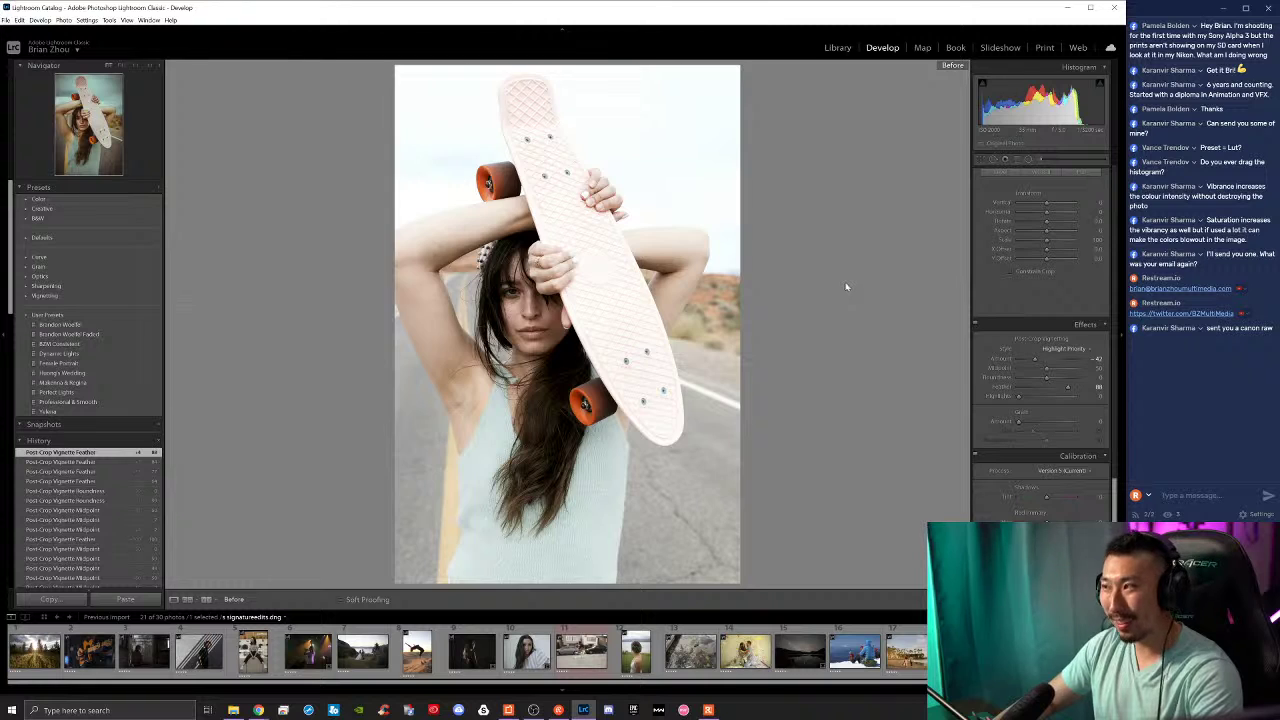
key(backslash)
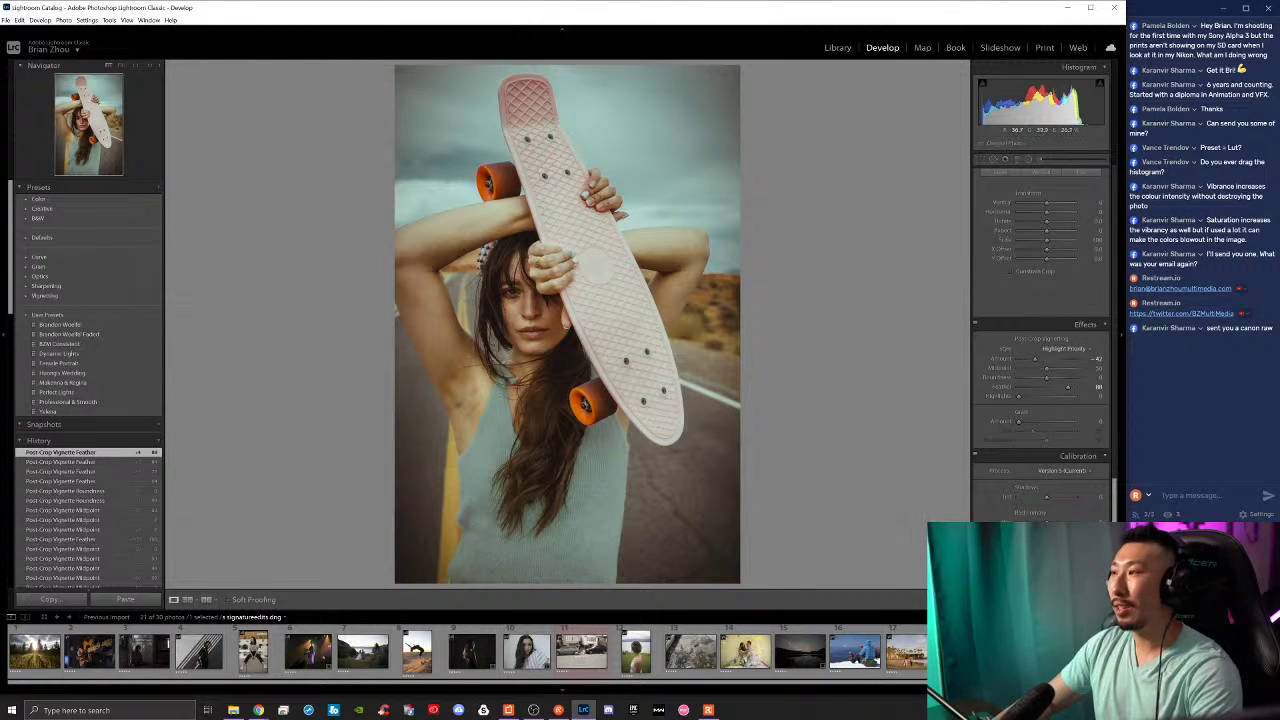
Step: Try raising exposure to -0.24, then revert to the feathered-vignette state without the highlight tweaks
scroll(1026, 291, up, 15)
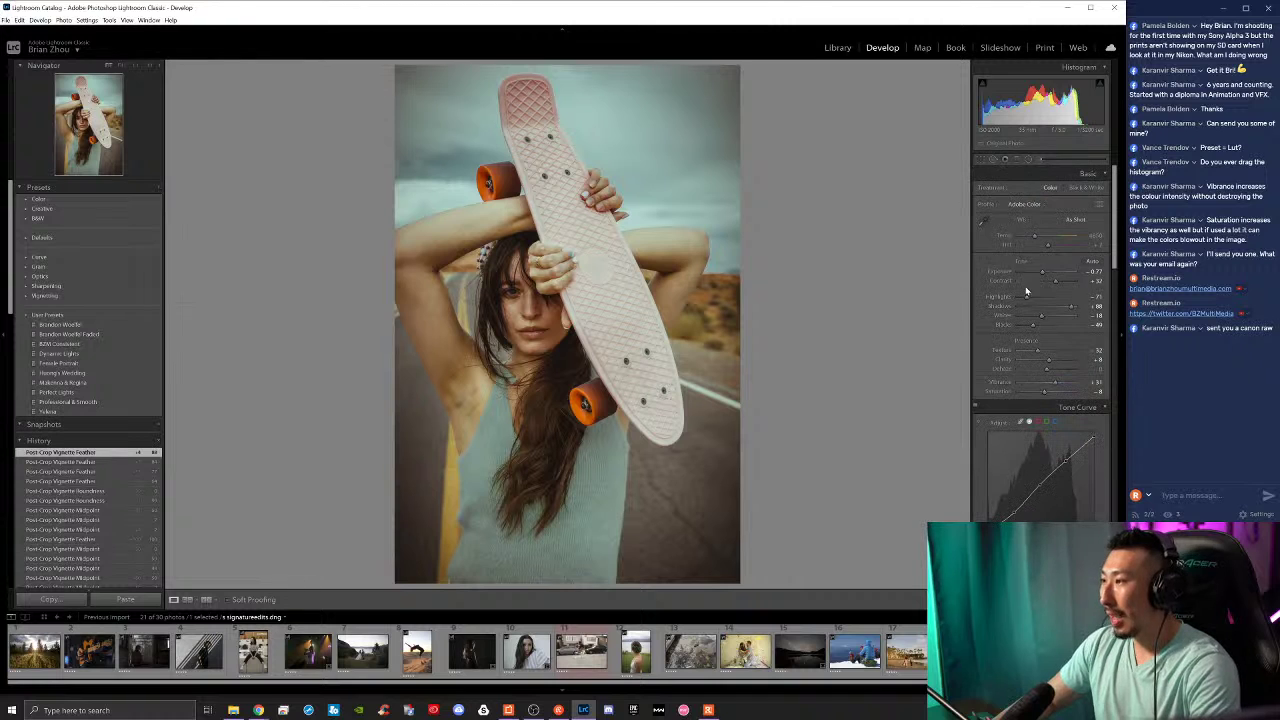
drag(1043, 274, 1030, 318)
key(backslash)
key(backslash)
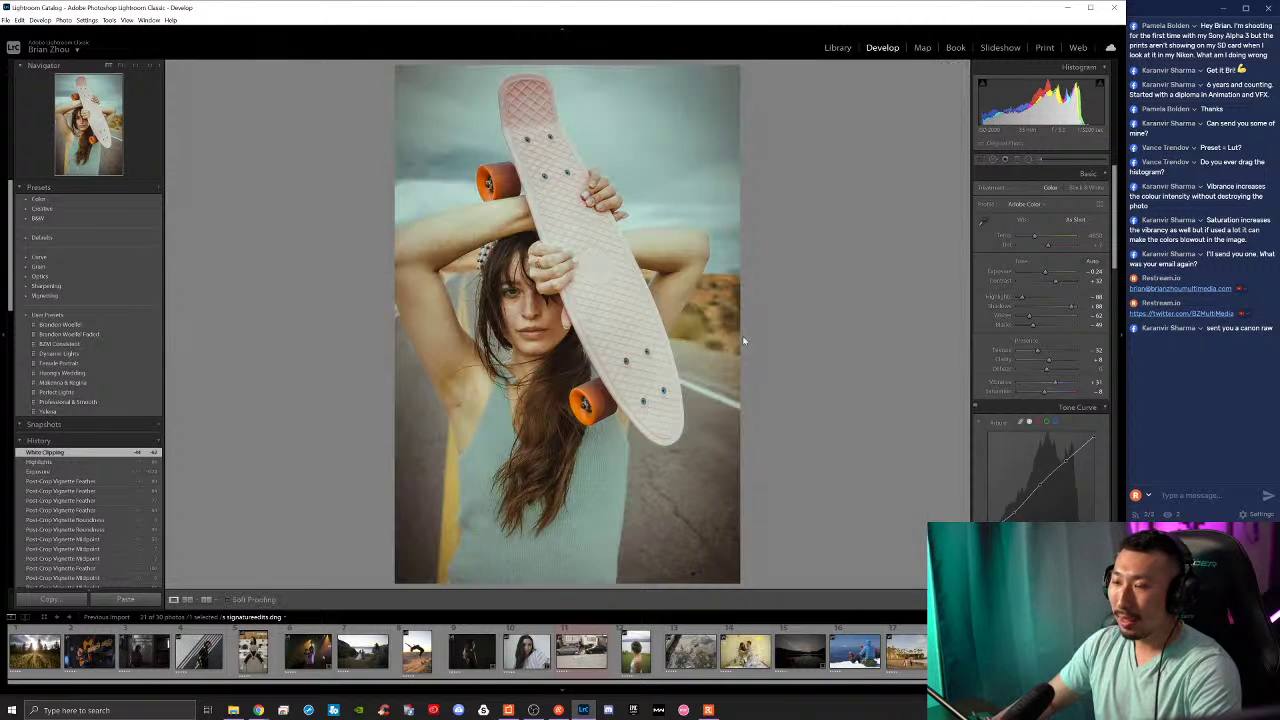
click(105, 482)
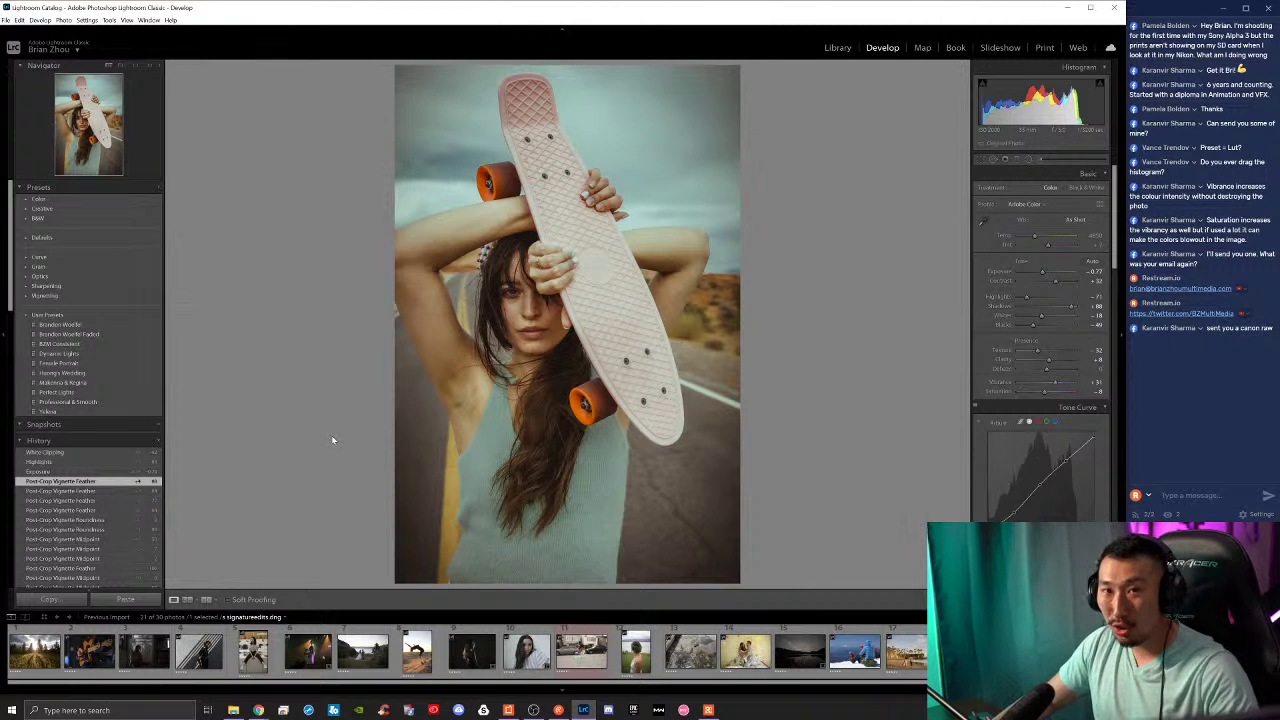
key(ctrl+z)
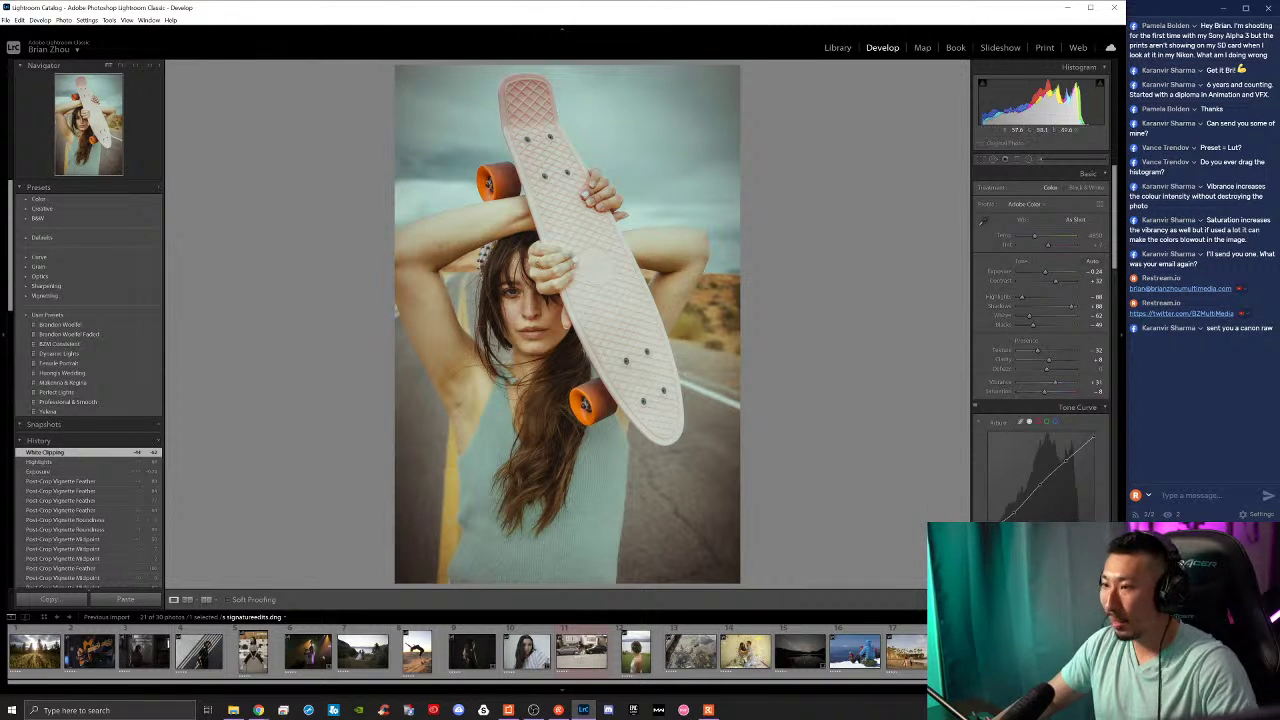
key(ctrl+z)
key(ctrl+z)
key(ctrl+z)
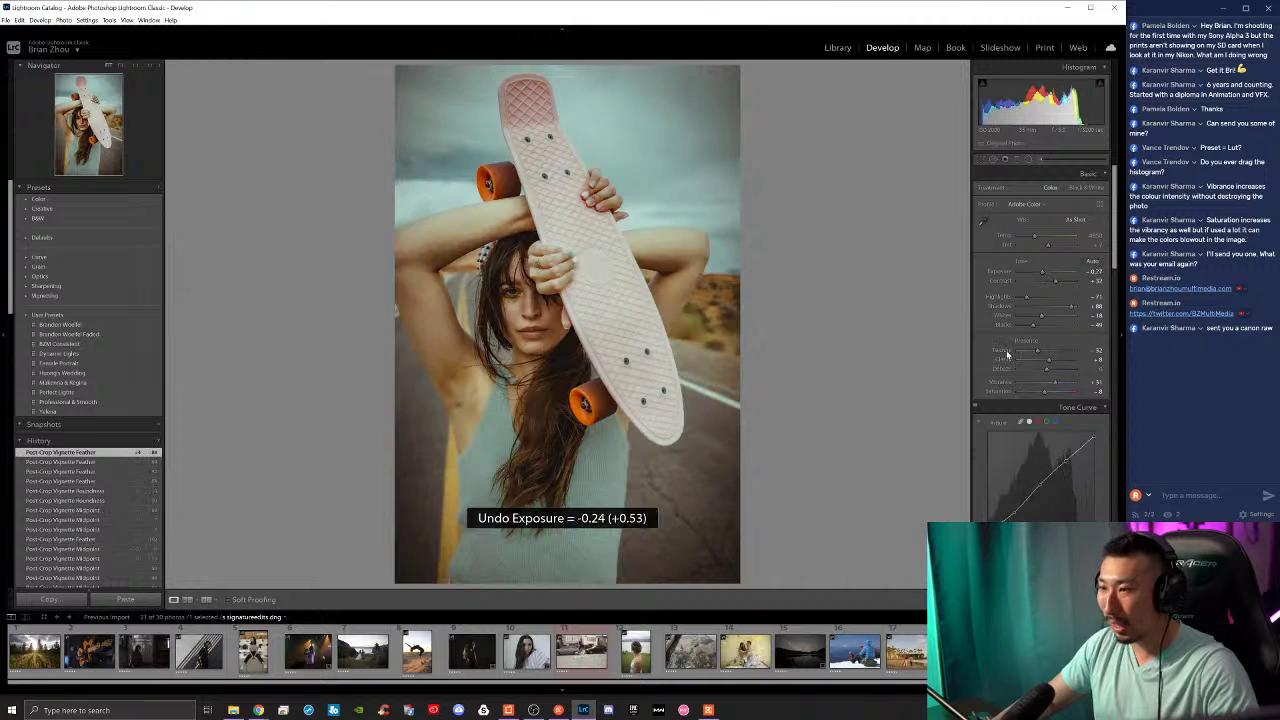
Step: Scroll the right-hand panels down past Detail and Lens Corrections to Calibration
scroll(988, 370, down, 5)
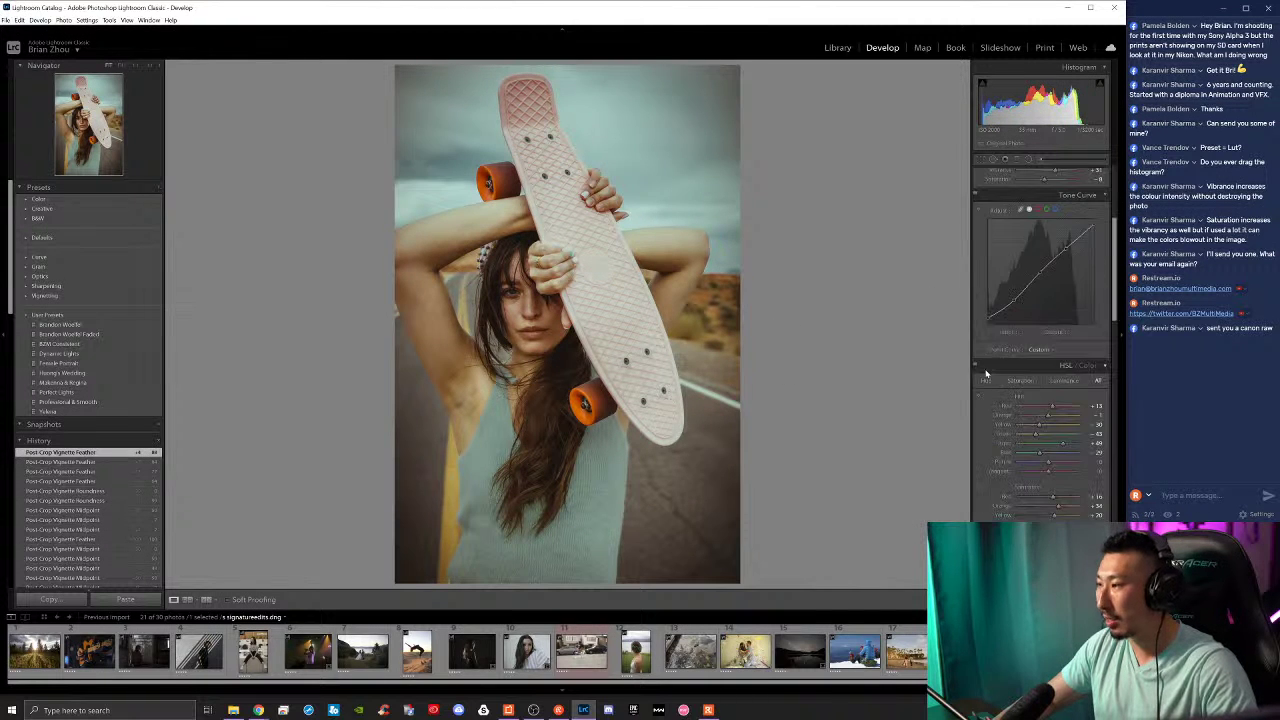
scroll(988, 373, down, 4)
scroll(1010, 370, down, 3)
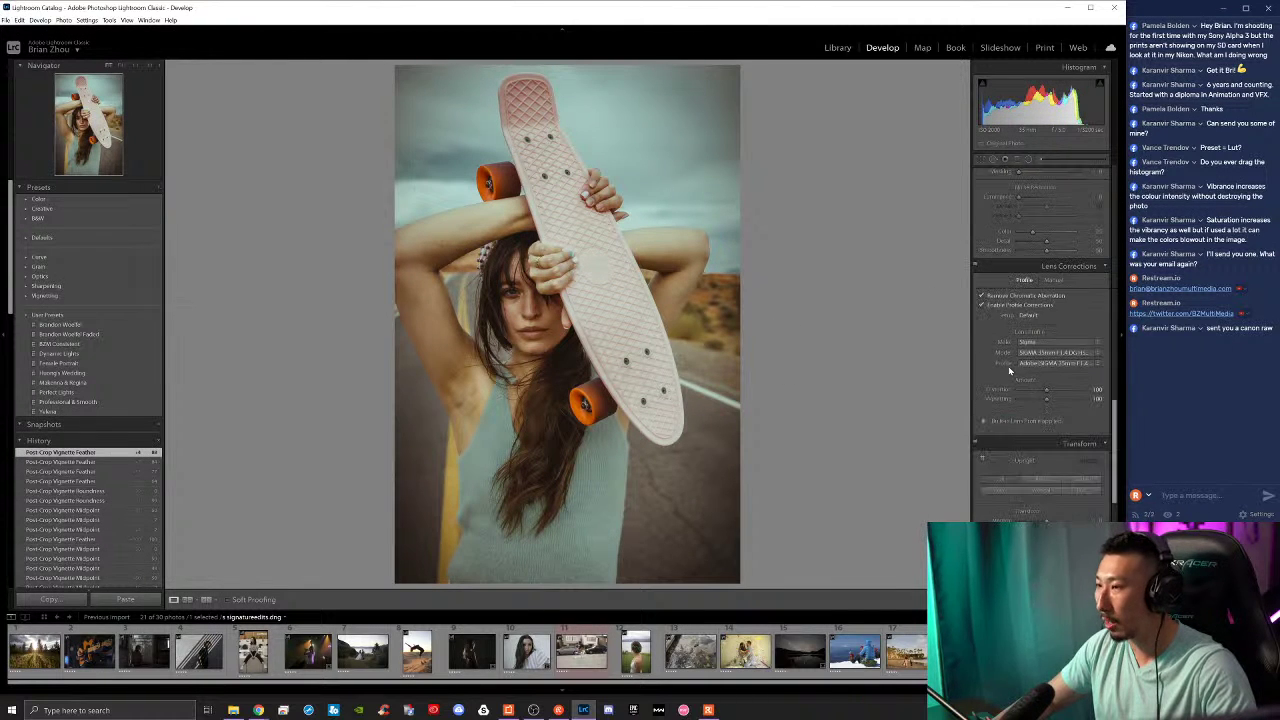
scroll(1005, 364, down, 5)
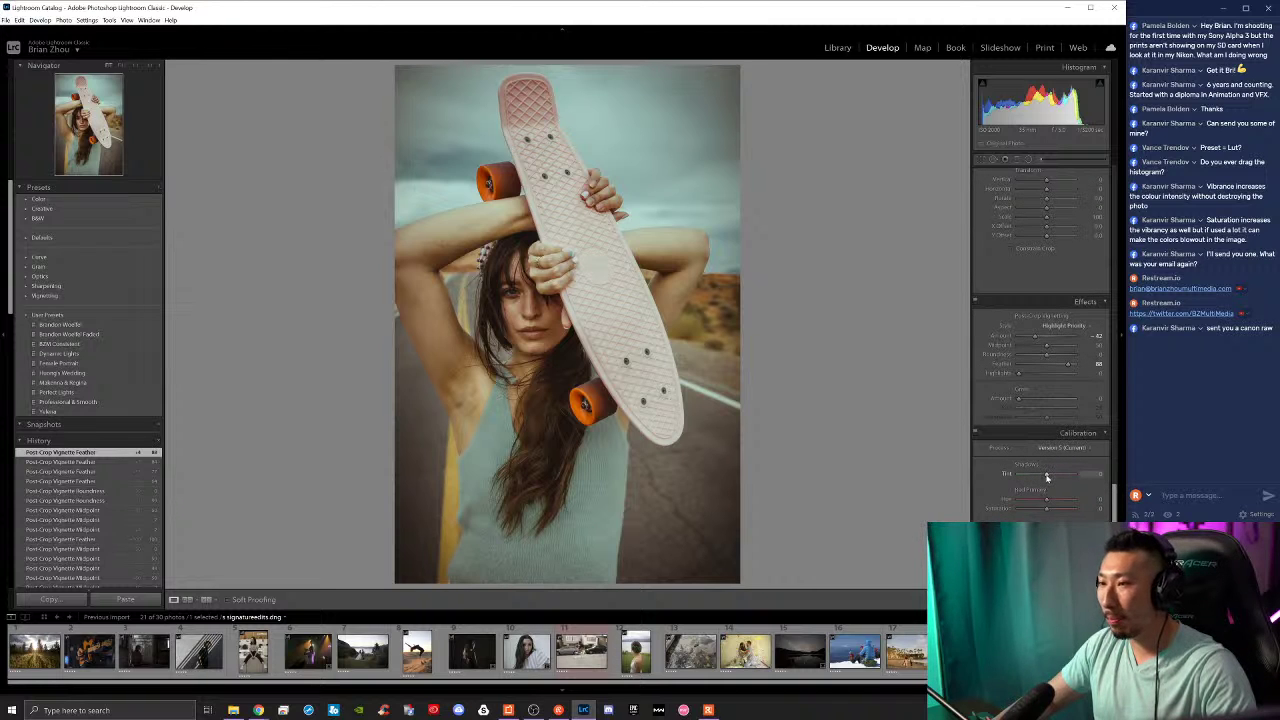
Step: Swing the Calibration Shadows Tint between green and magenta and settle on a final value
drag(1047, 477, 1078, 472)
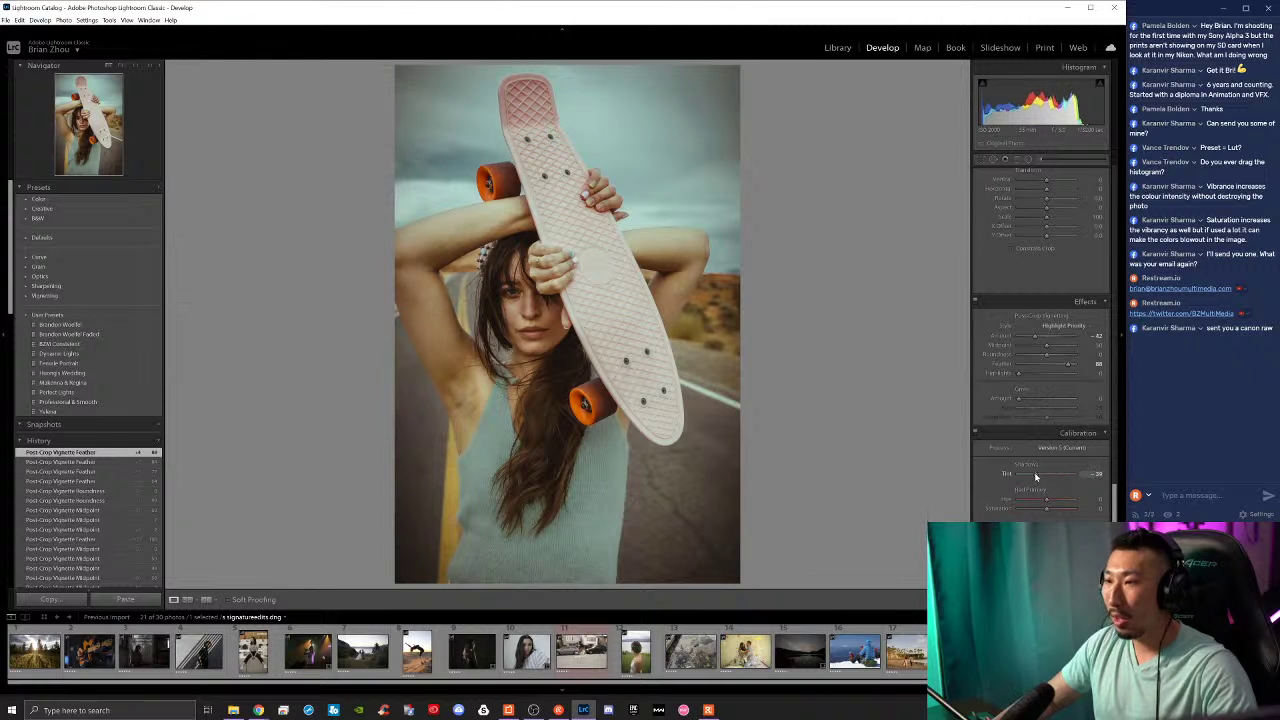
drag(1058, 479, 1045, 478)
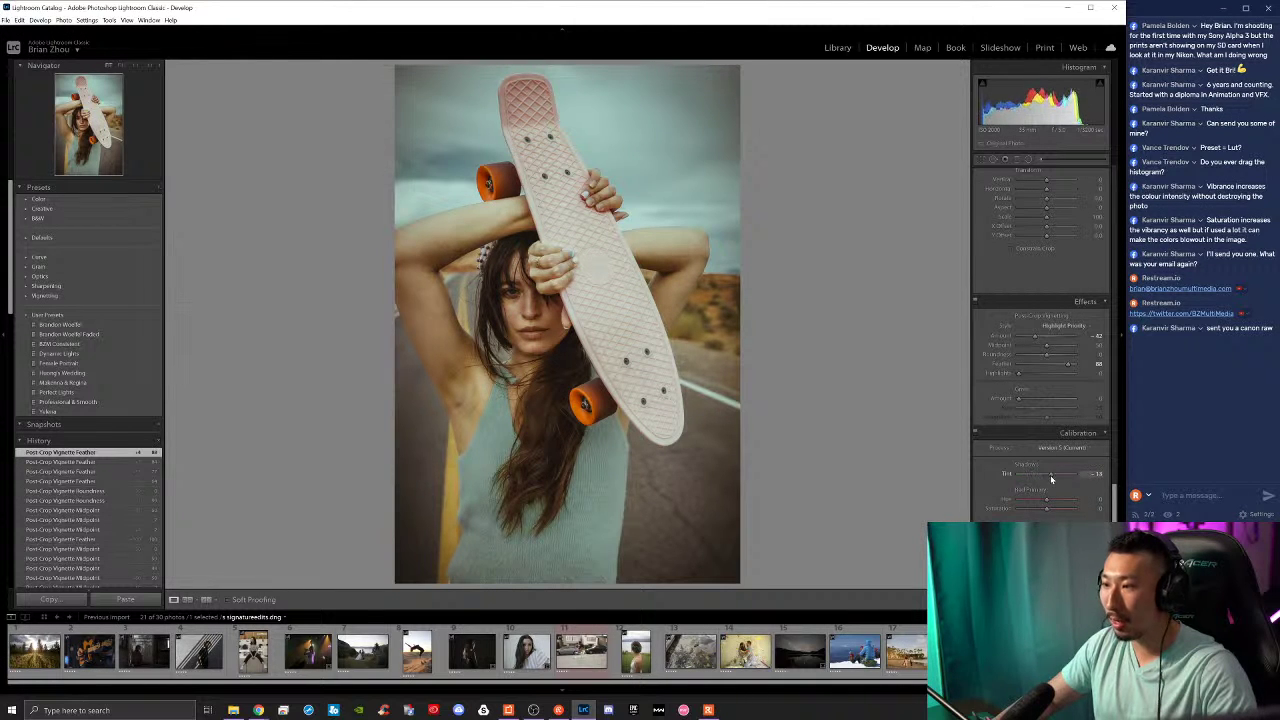
drag(1064, 480, 1018, 474)
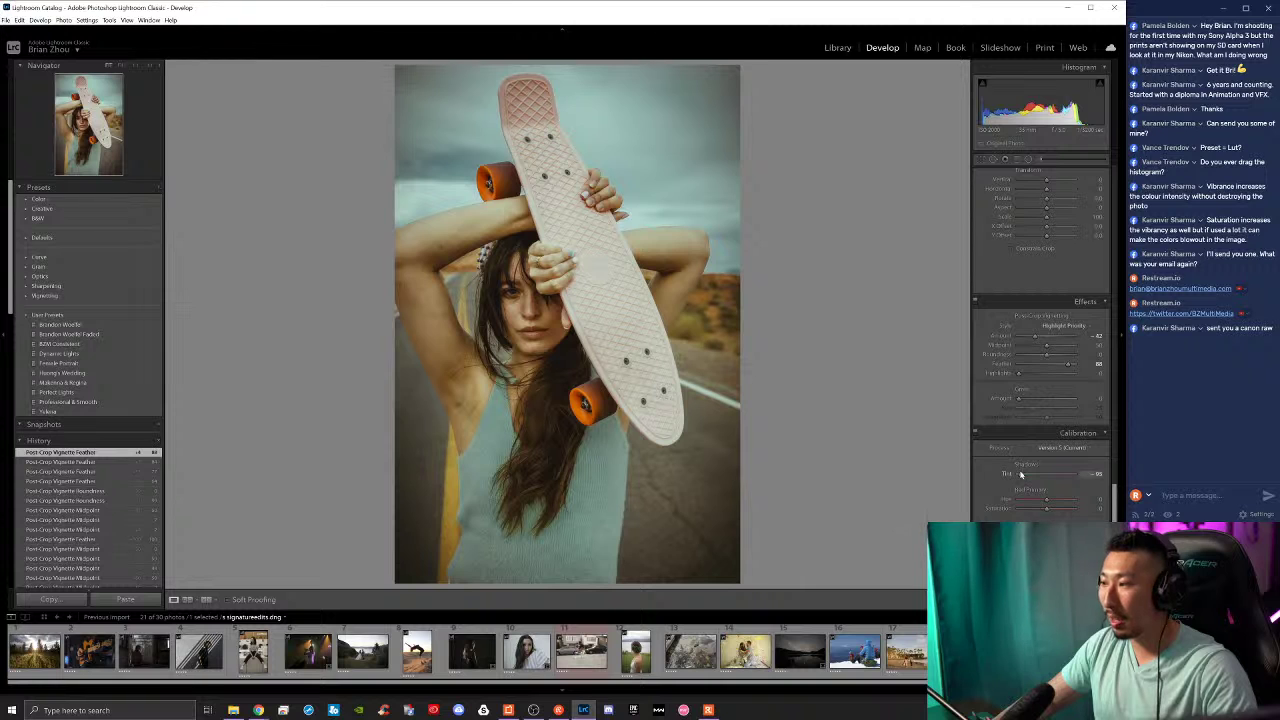
mouse_move(1023, 474)
mouse_down()
mouse_move(1066, 473)
mouse_move(1035, 473)
mouse_up()
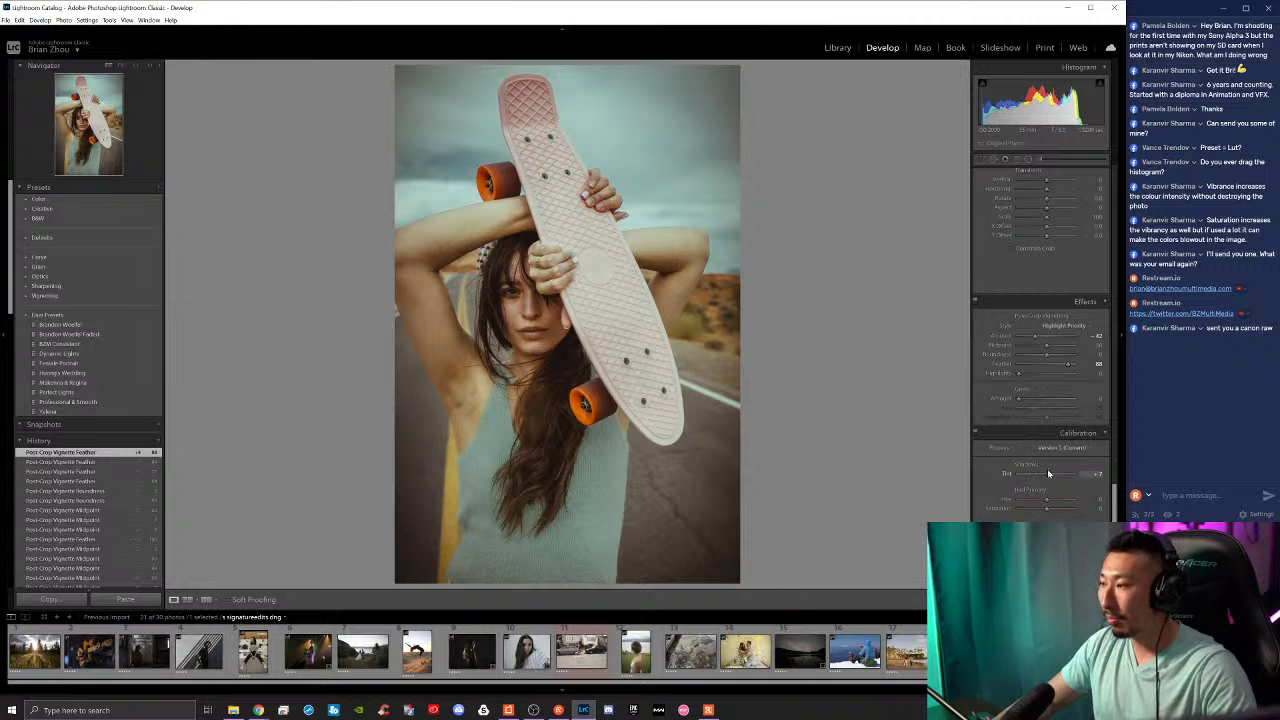
drag(1049, 473, 1046, 500)
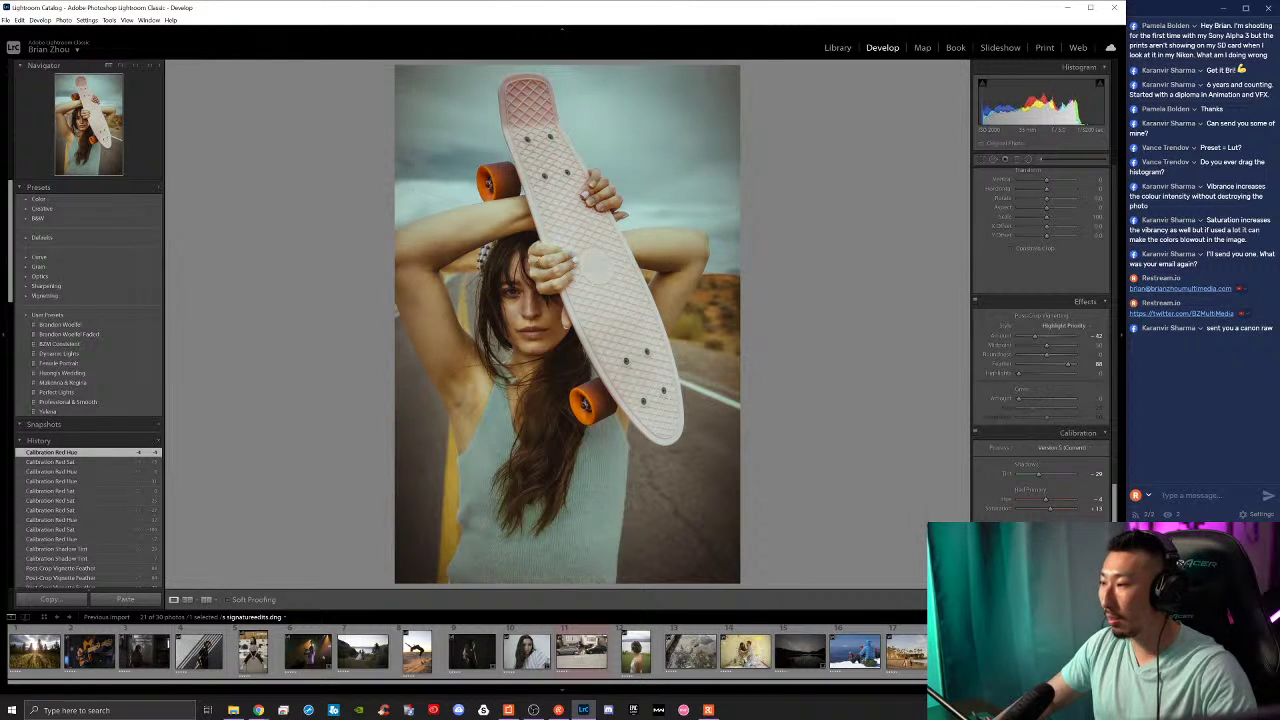
Step: Compare with the original, then shift Green Primary Hue to +26 and adjust its saturation
key(backslash)
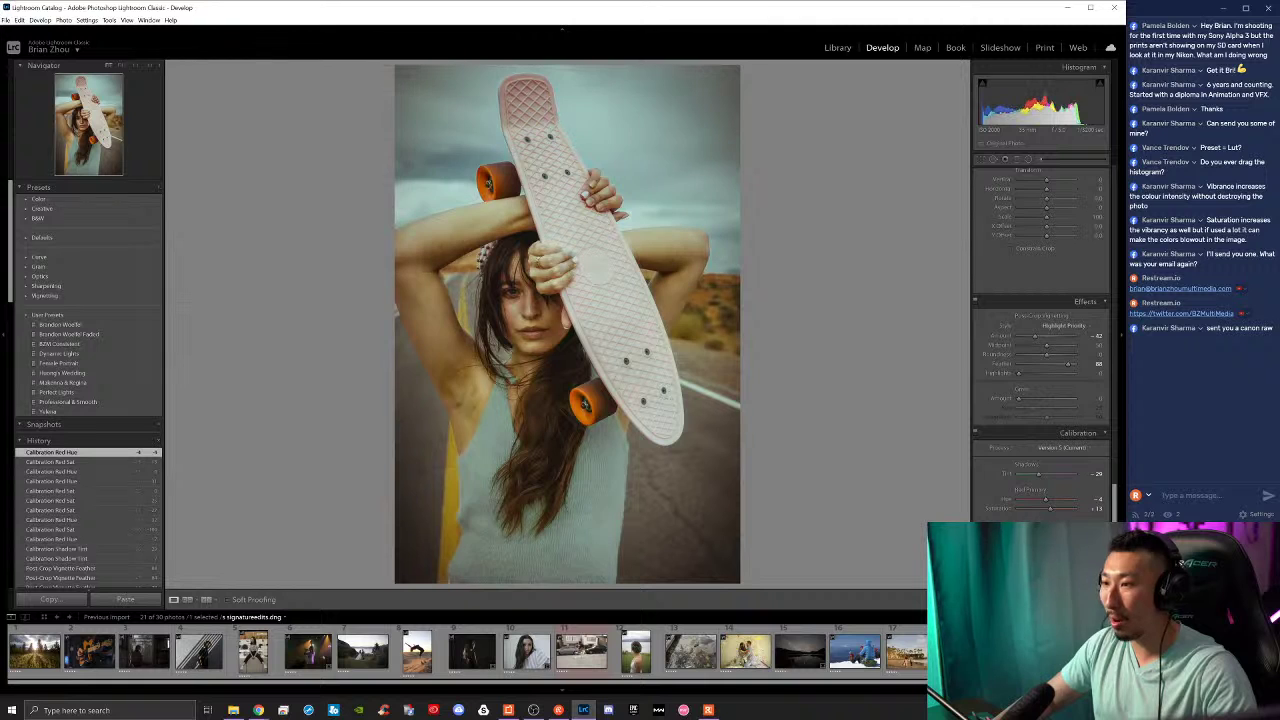
key(backslash)
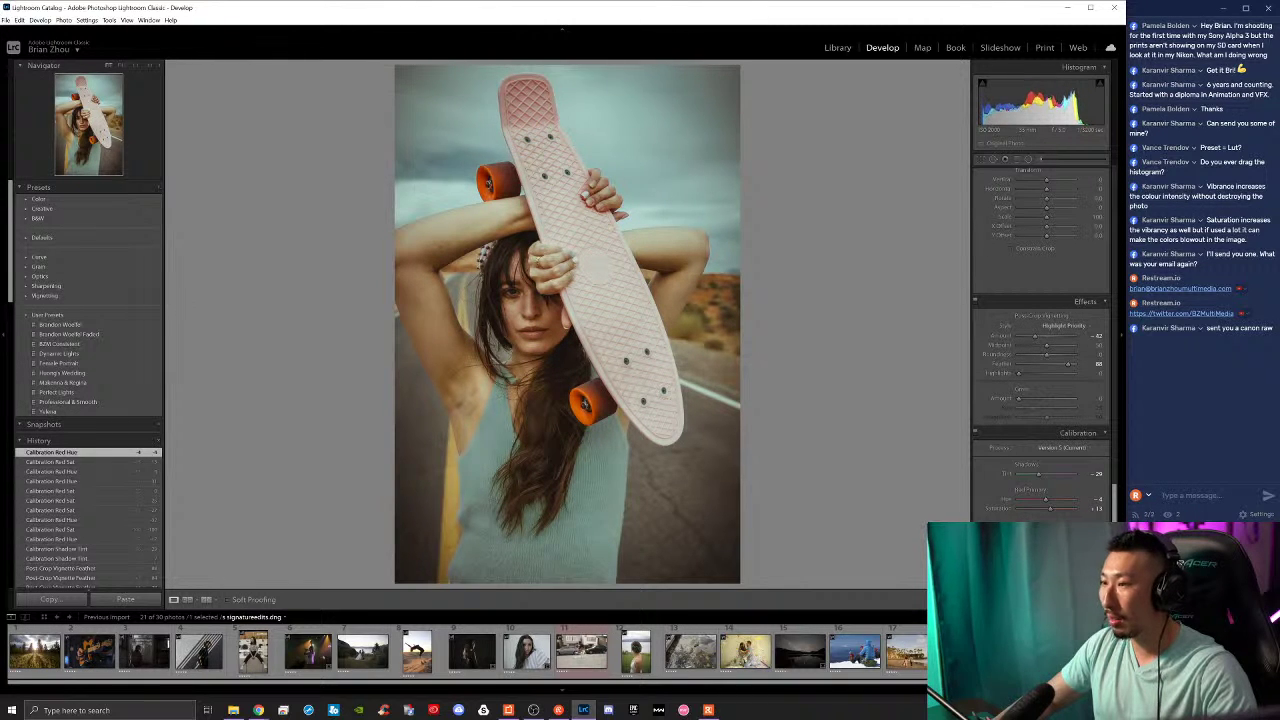
drag(1047, 534, 1054, 534)
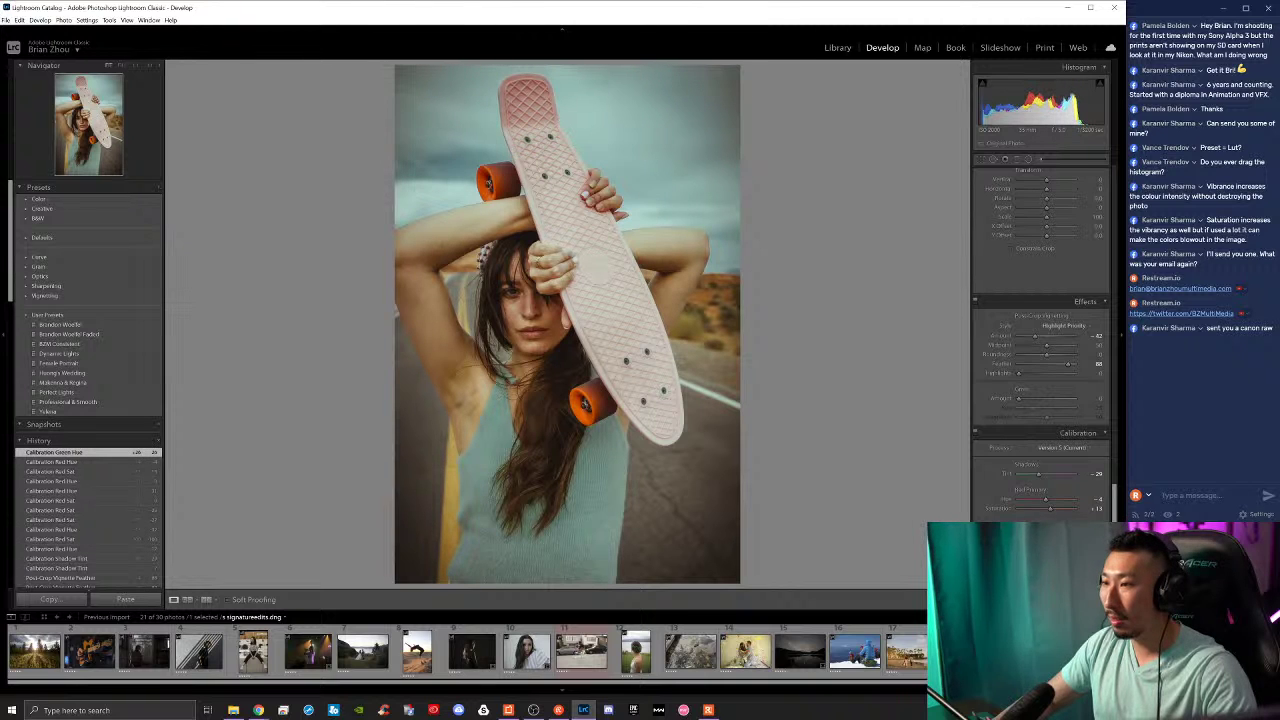
drag(1048, 542, 1049, 576)
Step: Compare before/after, then reset Red, Green and Blue Primary Saturation to zero
key(backslash)
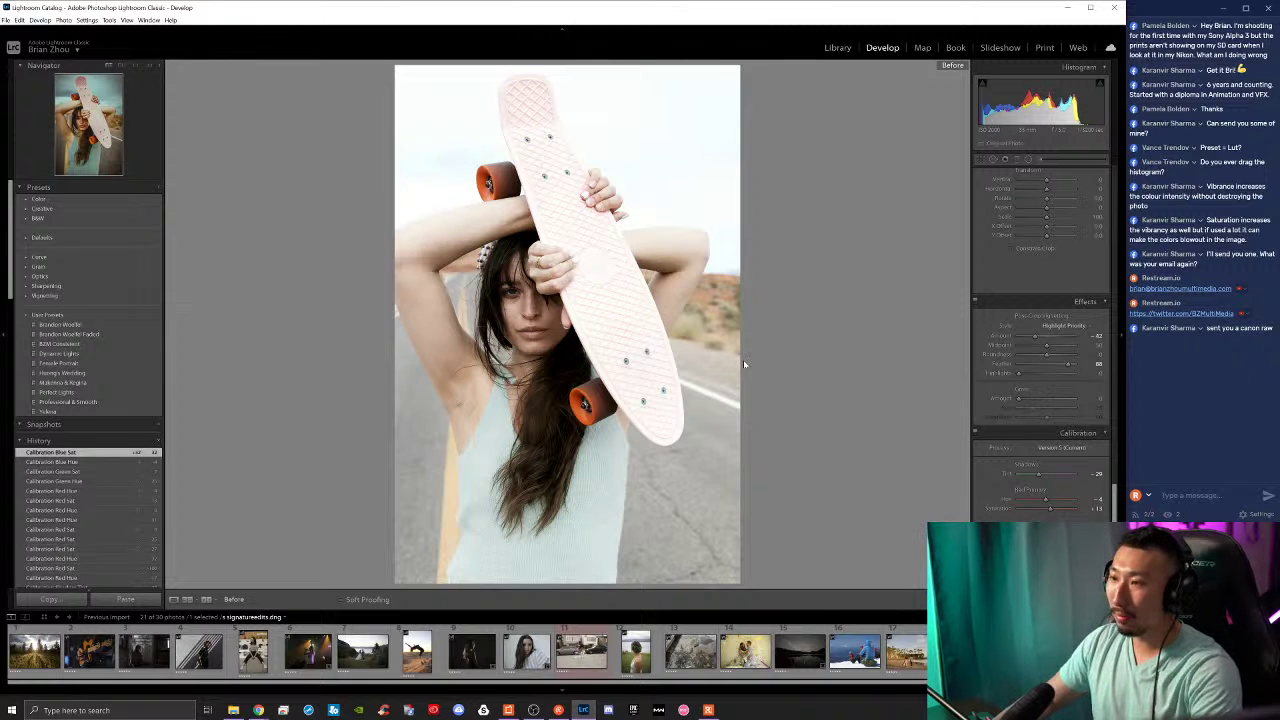
key(backslash)
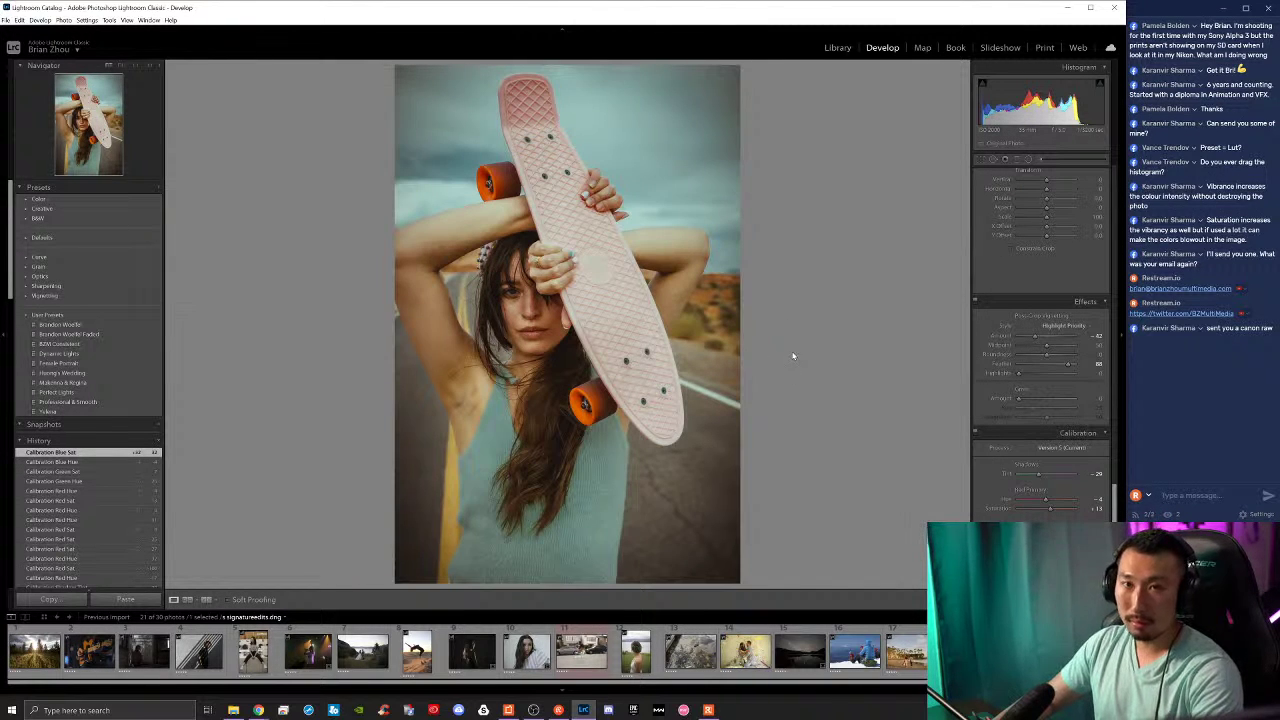
key(backslash)
key(backslash)
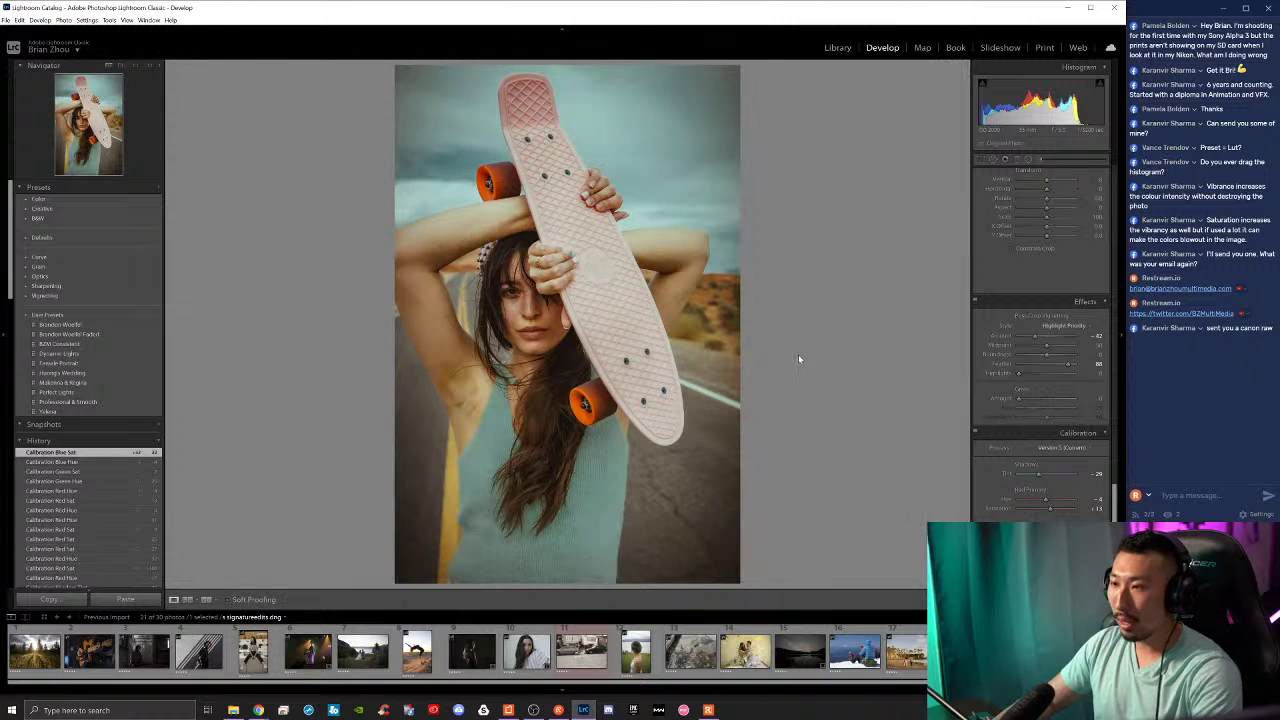
scroll(1009, 428, up, 10)
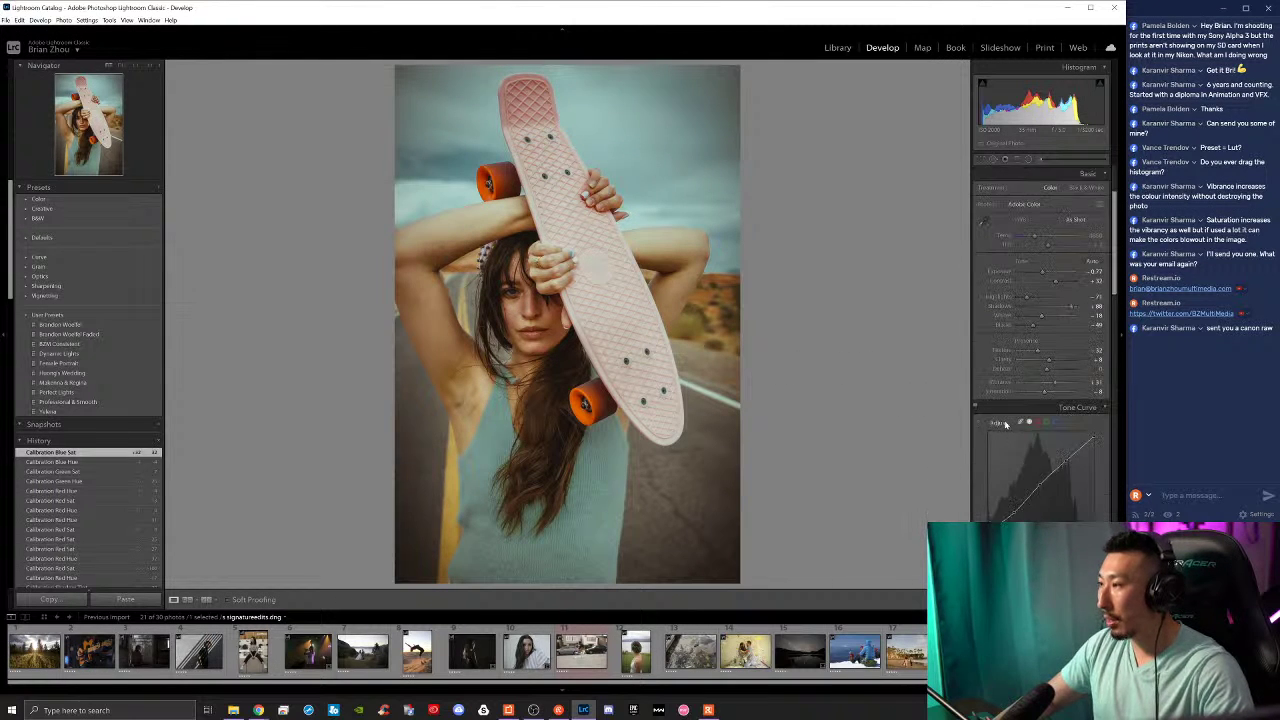
scroll(1018, 418, down, 10)
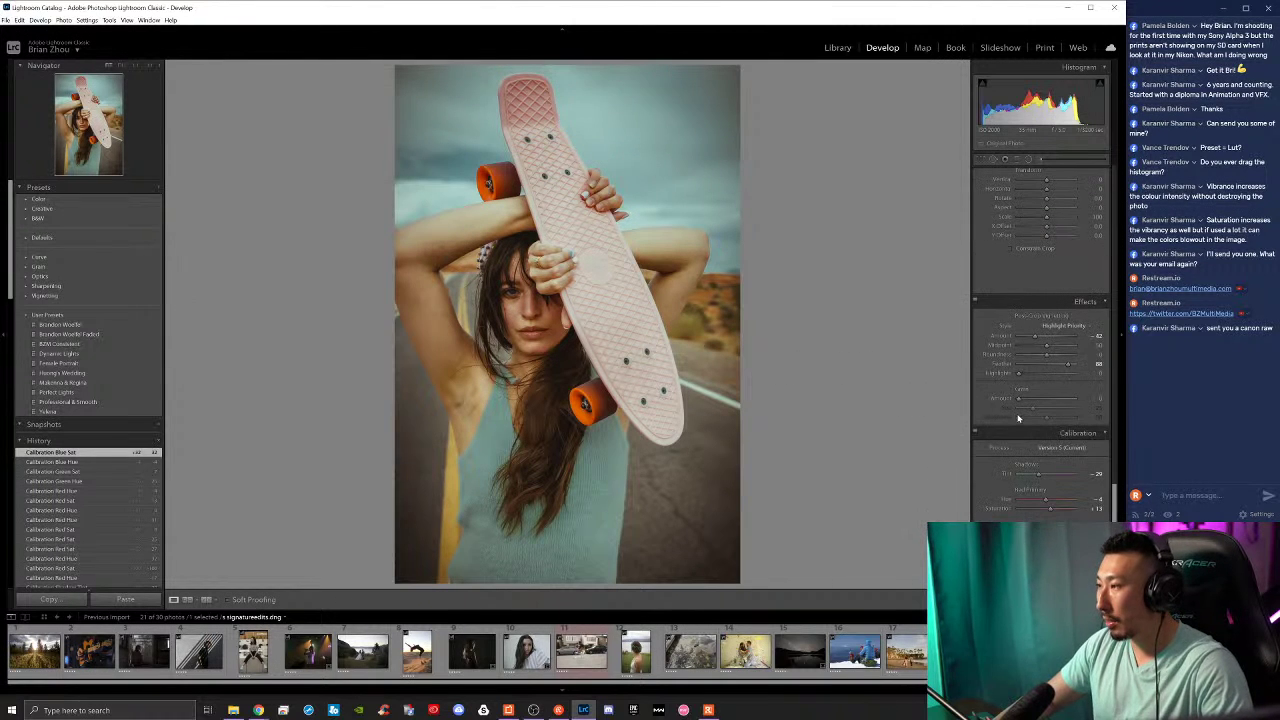
double_click(1051, 510)
double_click(1050, 543)
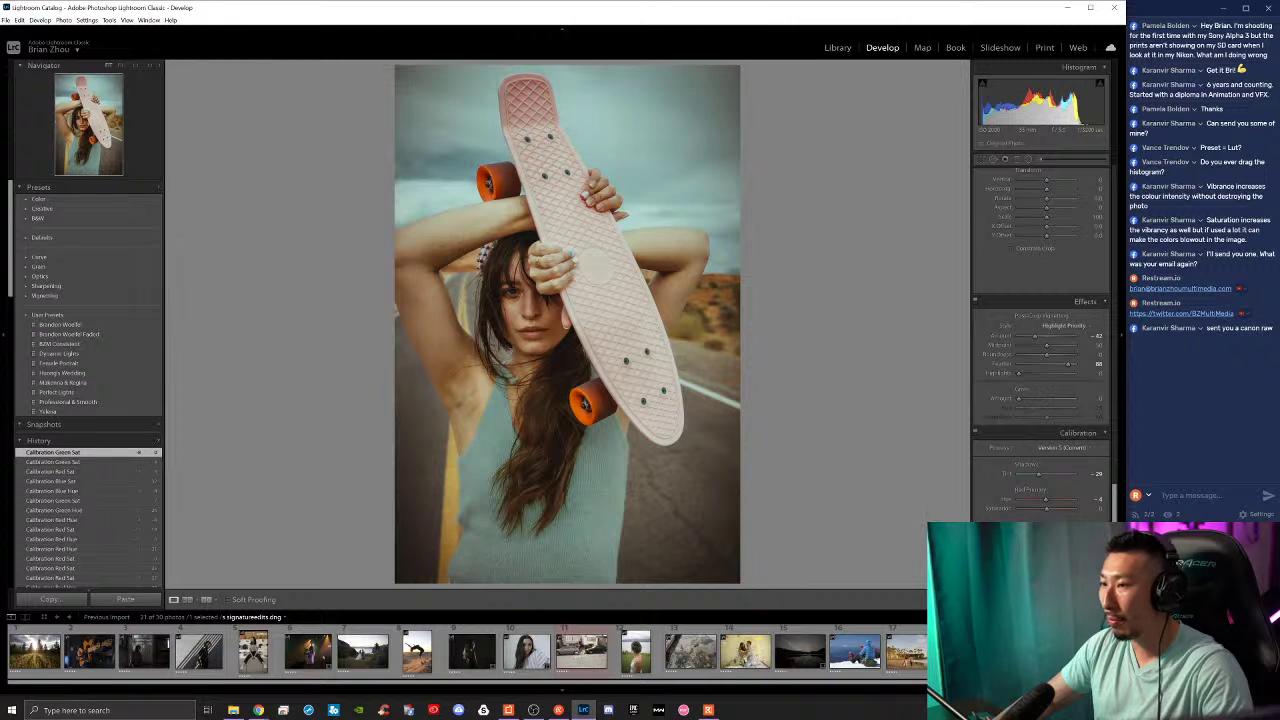
double_click(1050, 577)
Step: Add slight contrast and raise Vibrance to +20, checking against the original
scroll(1038, 421, up, 10)
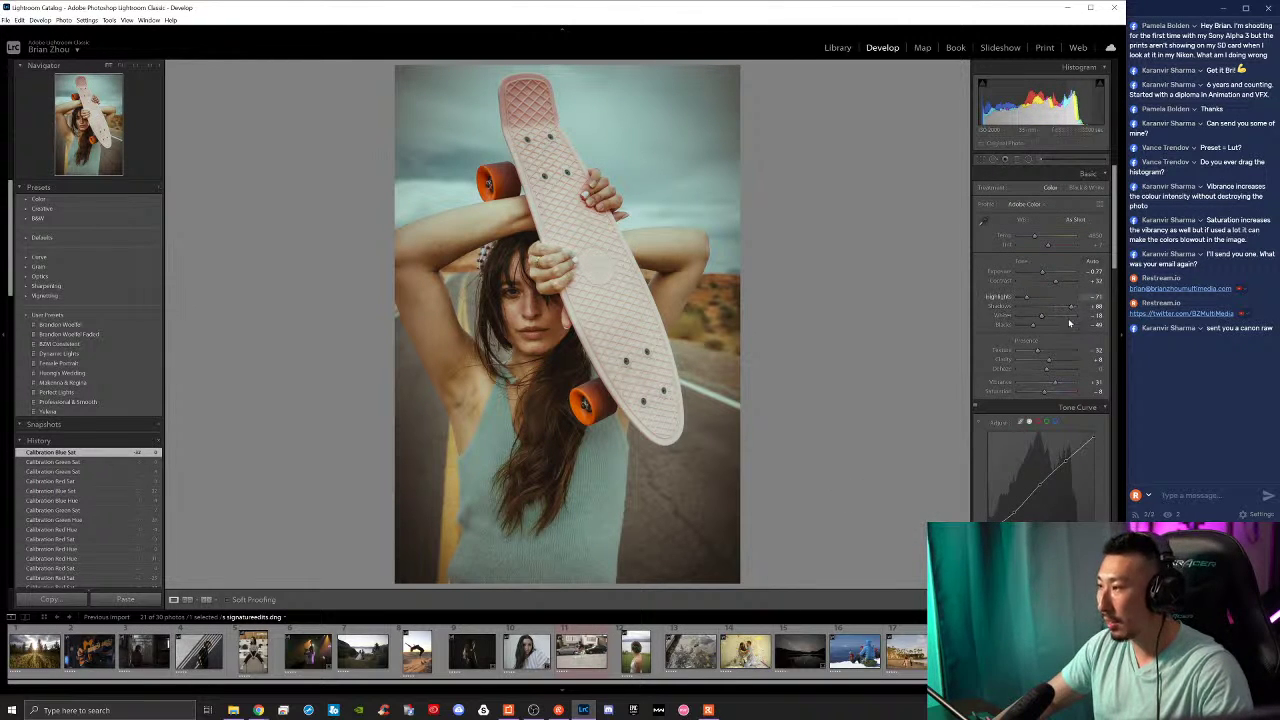
drag(1055, 285, 1057, 286)
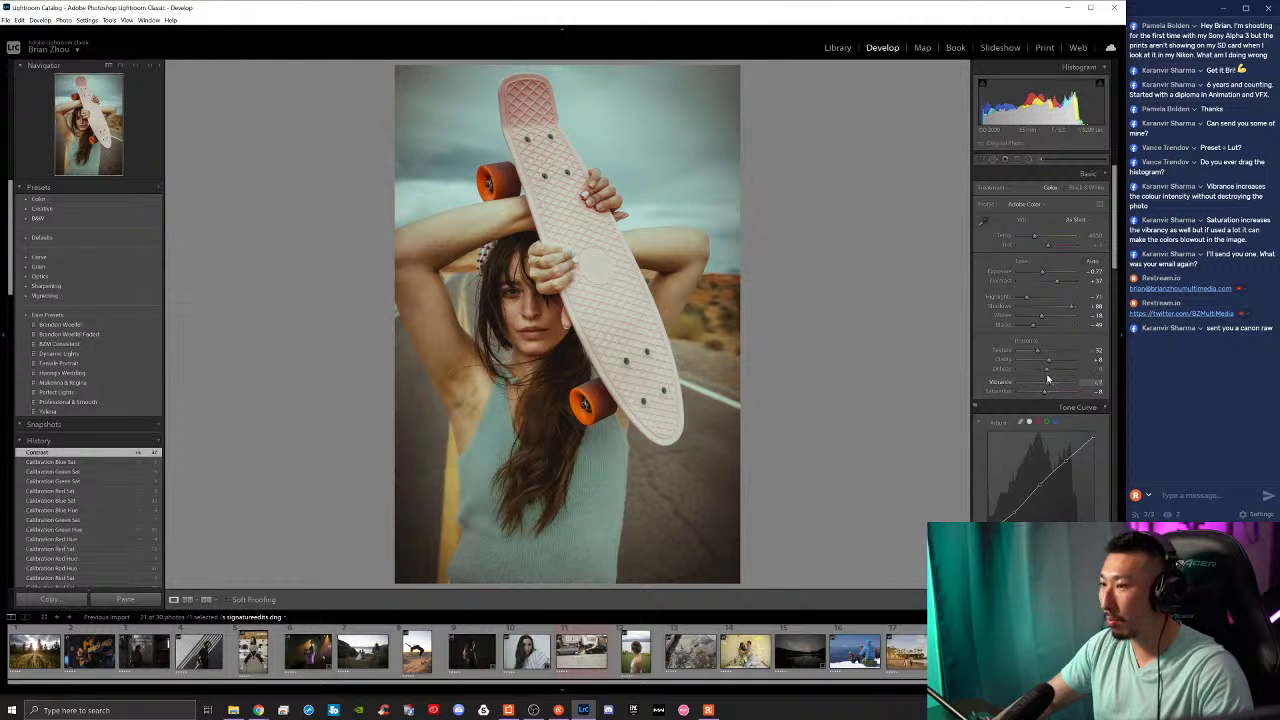
drag(1046, 380, 1040, 394)
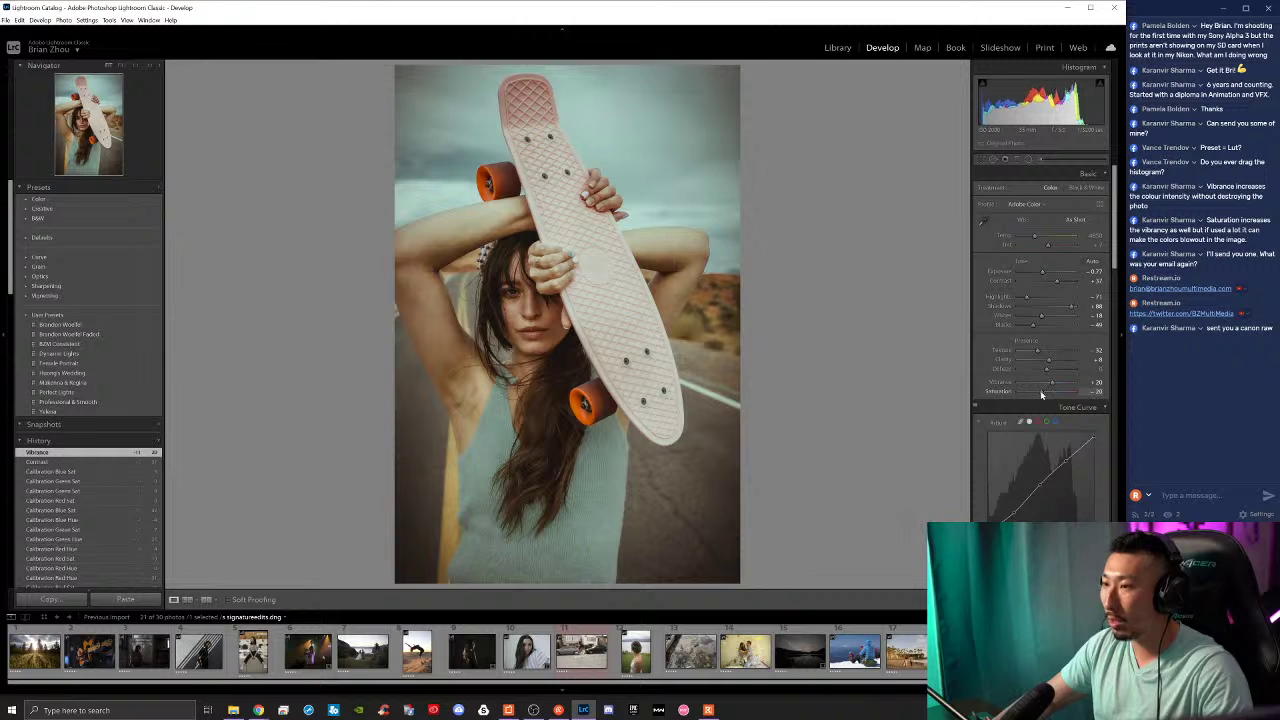
key(backslash)
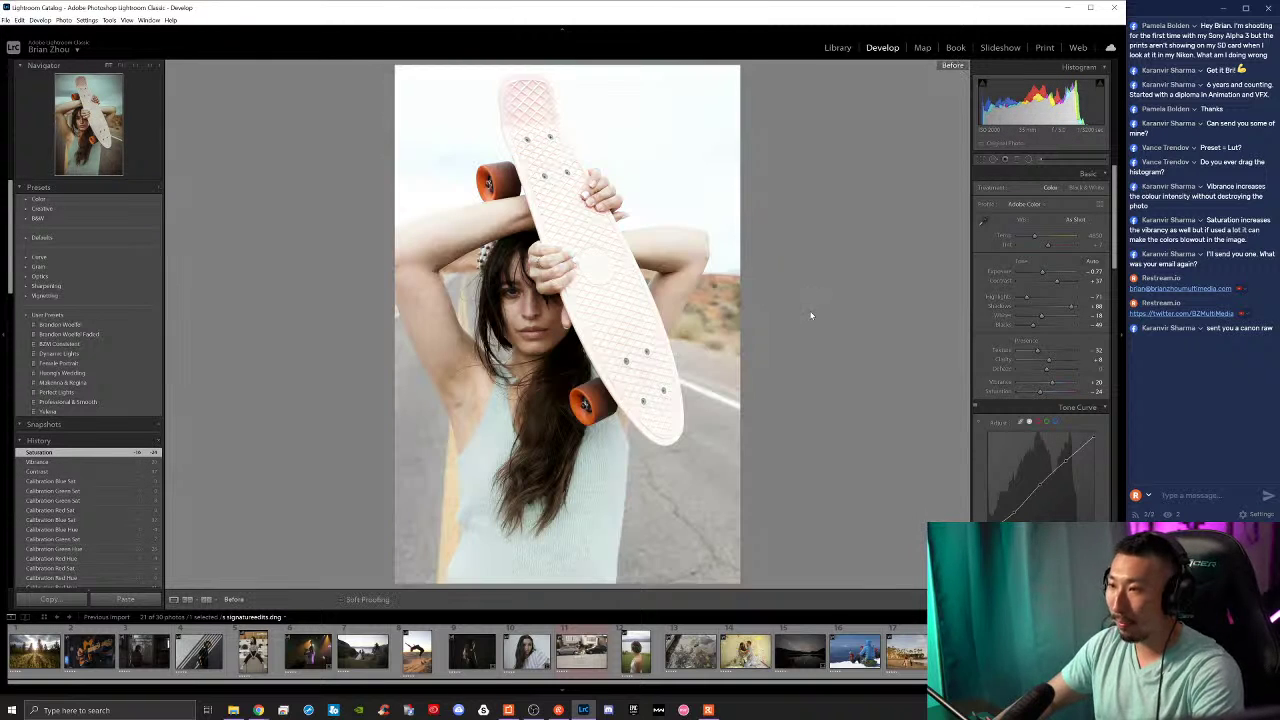
key(backslash)
scroll(80, 490, down, 10)
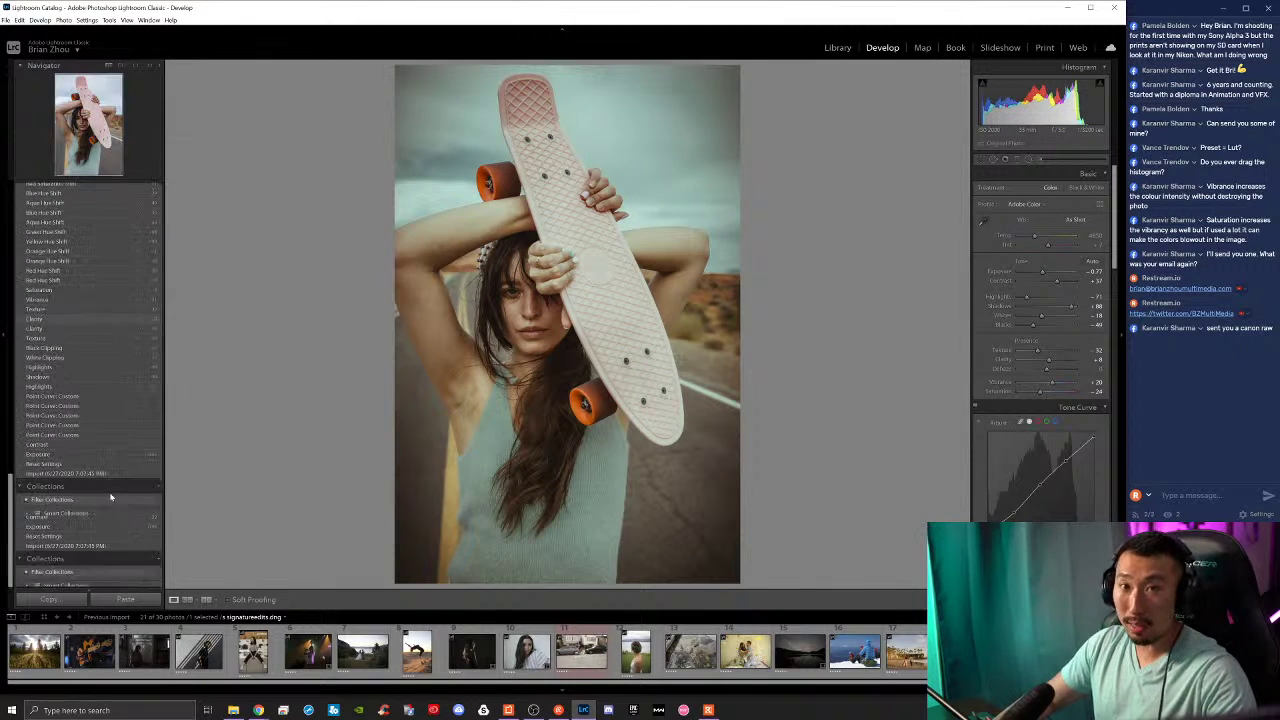
click(130, 475)
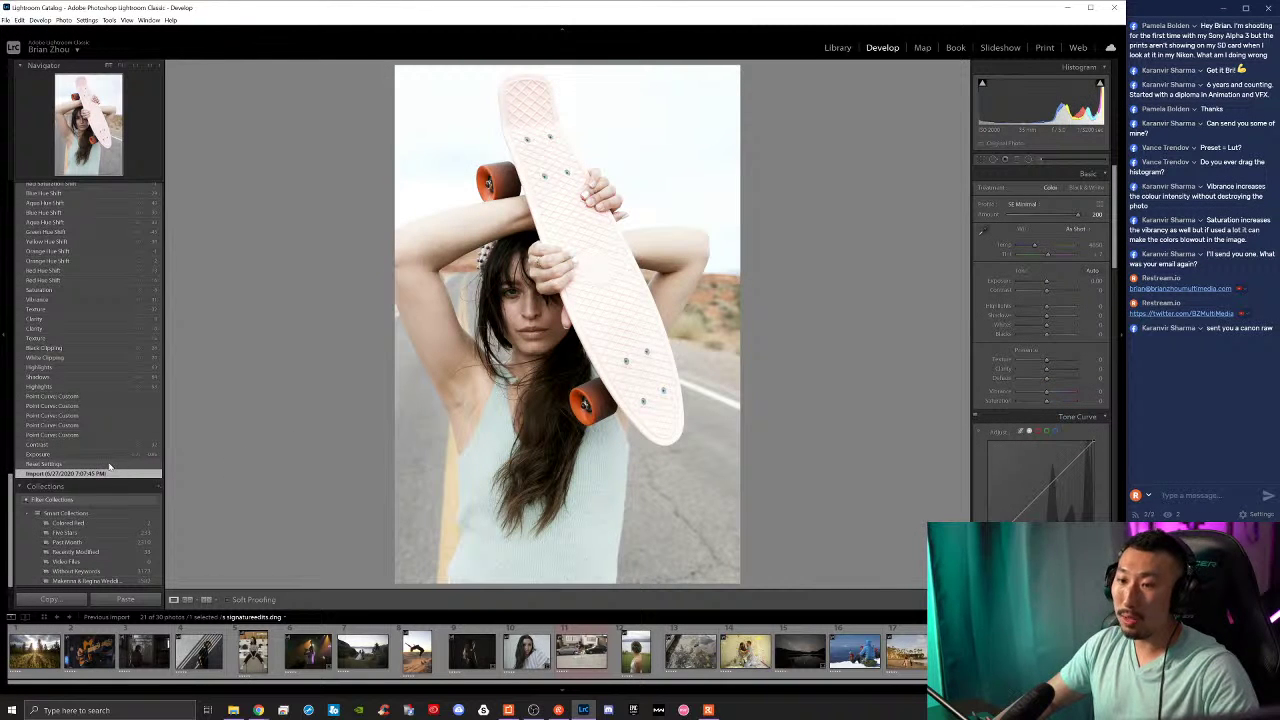
click(108, 465)
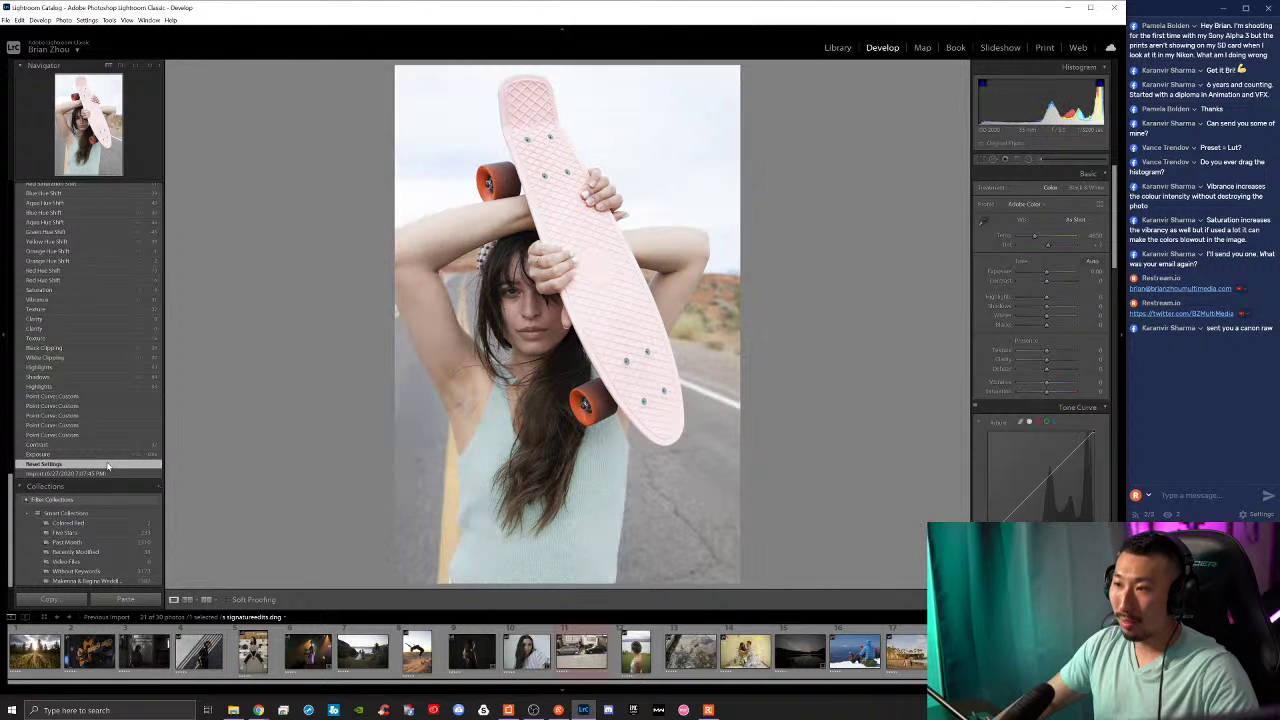
click(113, 472)
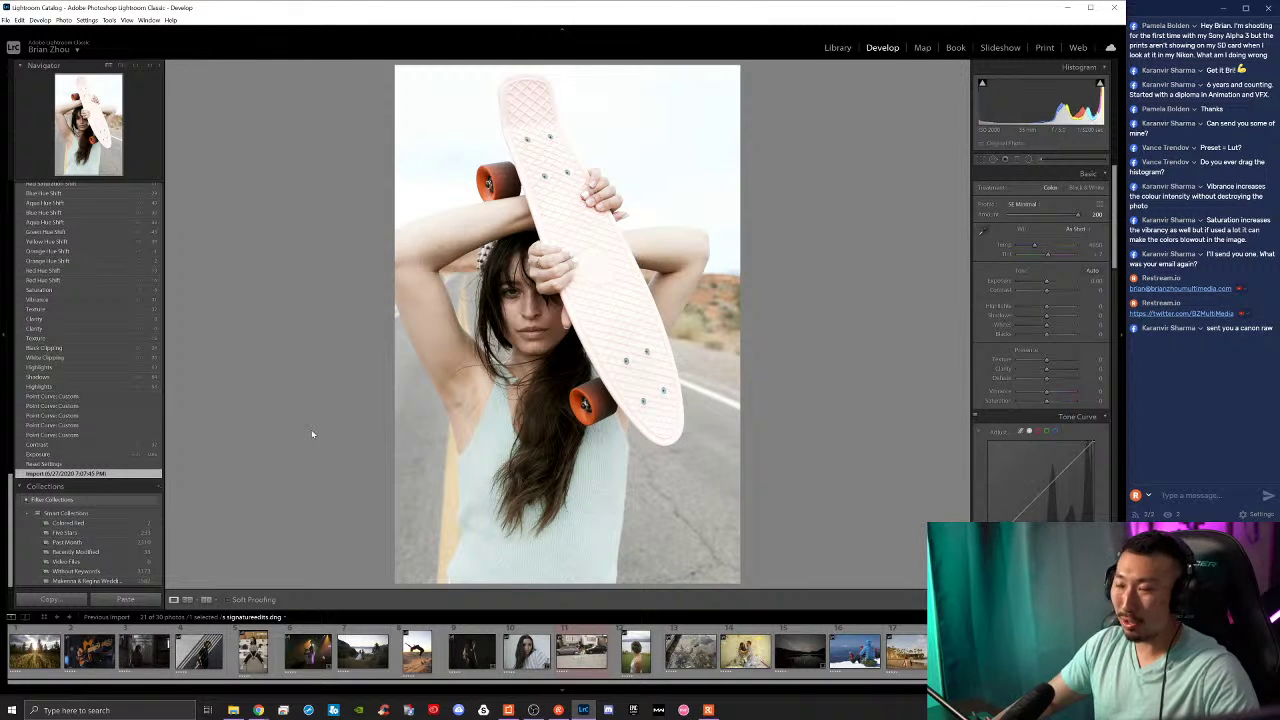
key(ctrl+z)
key(ctrl+z)
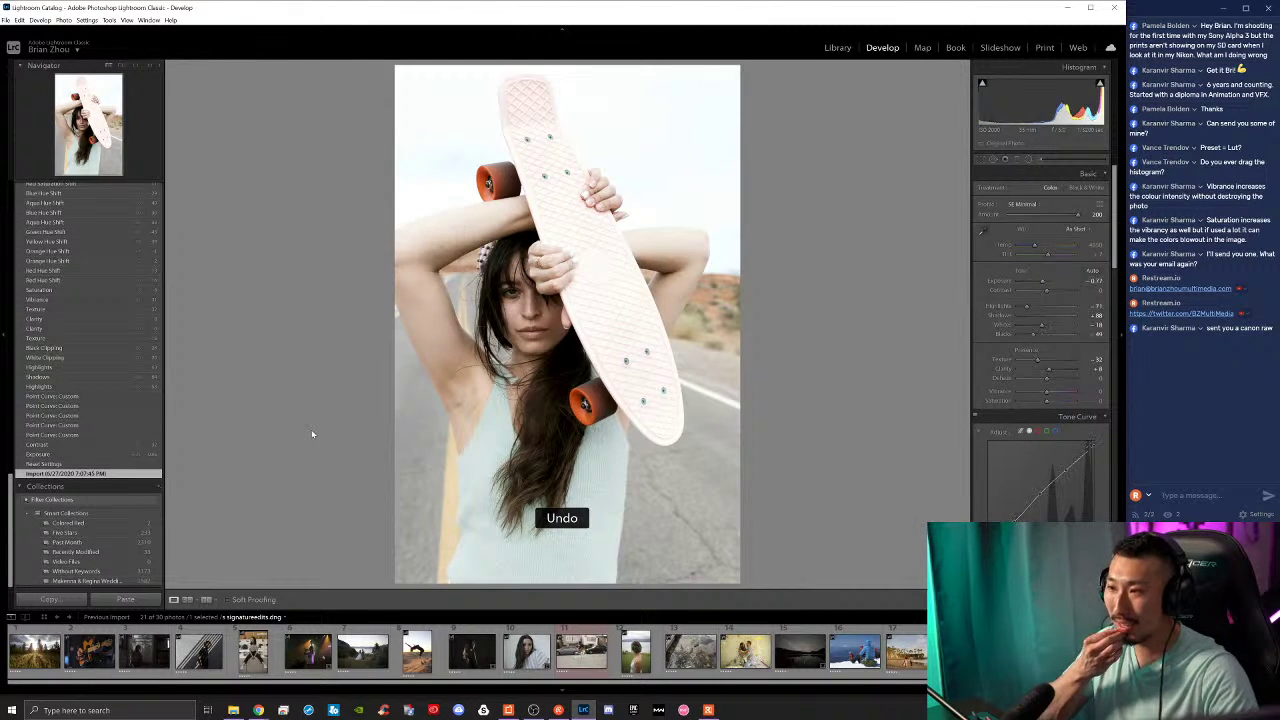
key(ctrl+z)
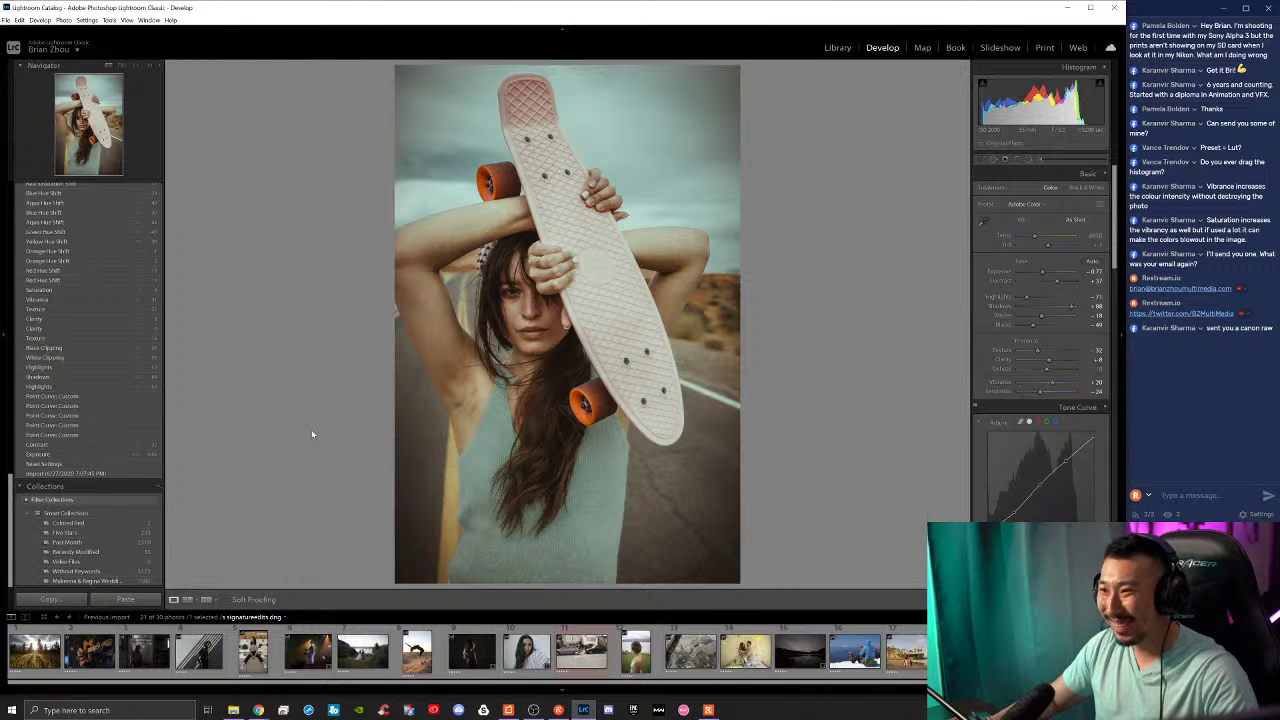
key(ctrl+y)
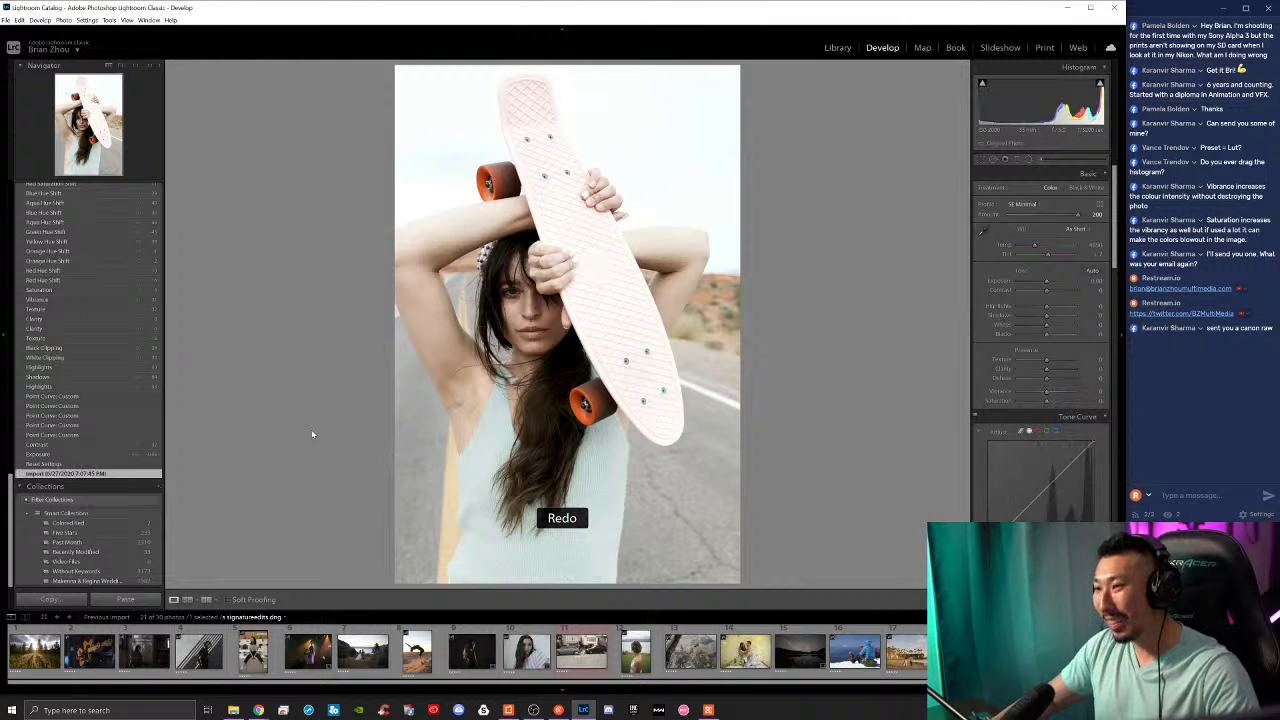
key(ctrl+z)
key(ctrl+y)
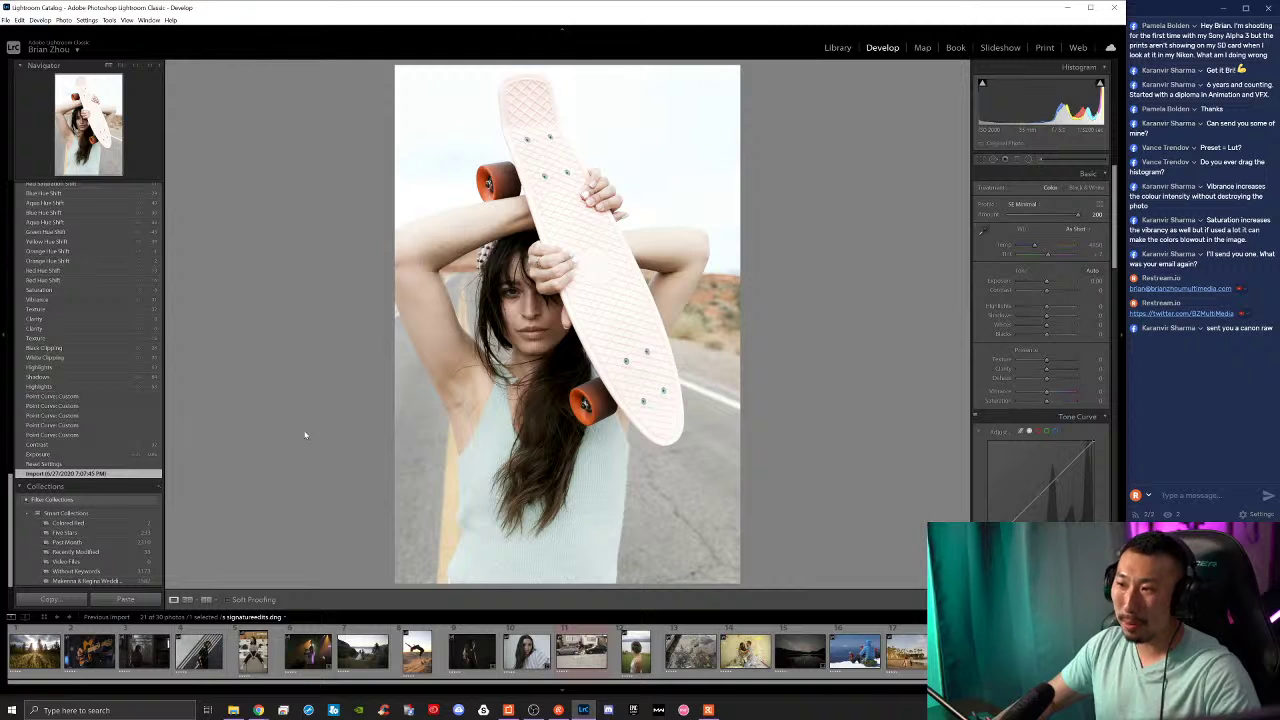
scroll(1020, 335, down, 4)
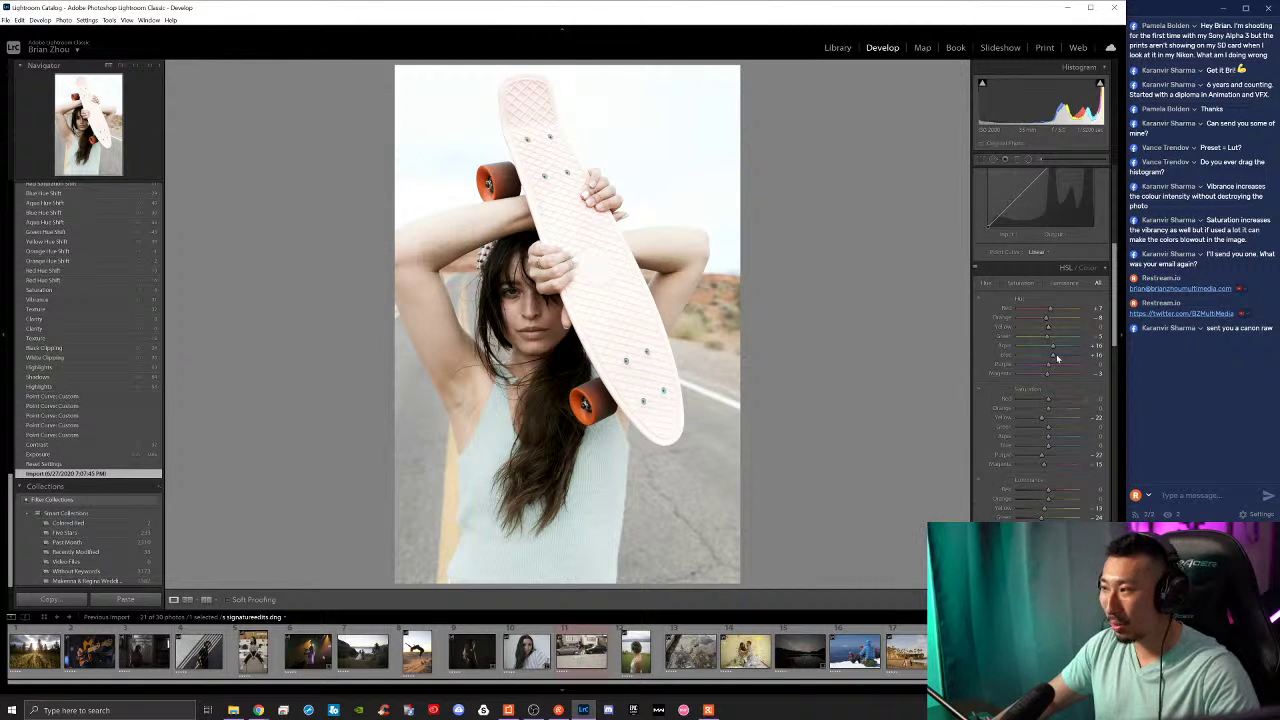
scroll(1043, 482, down, 3)
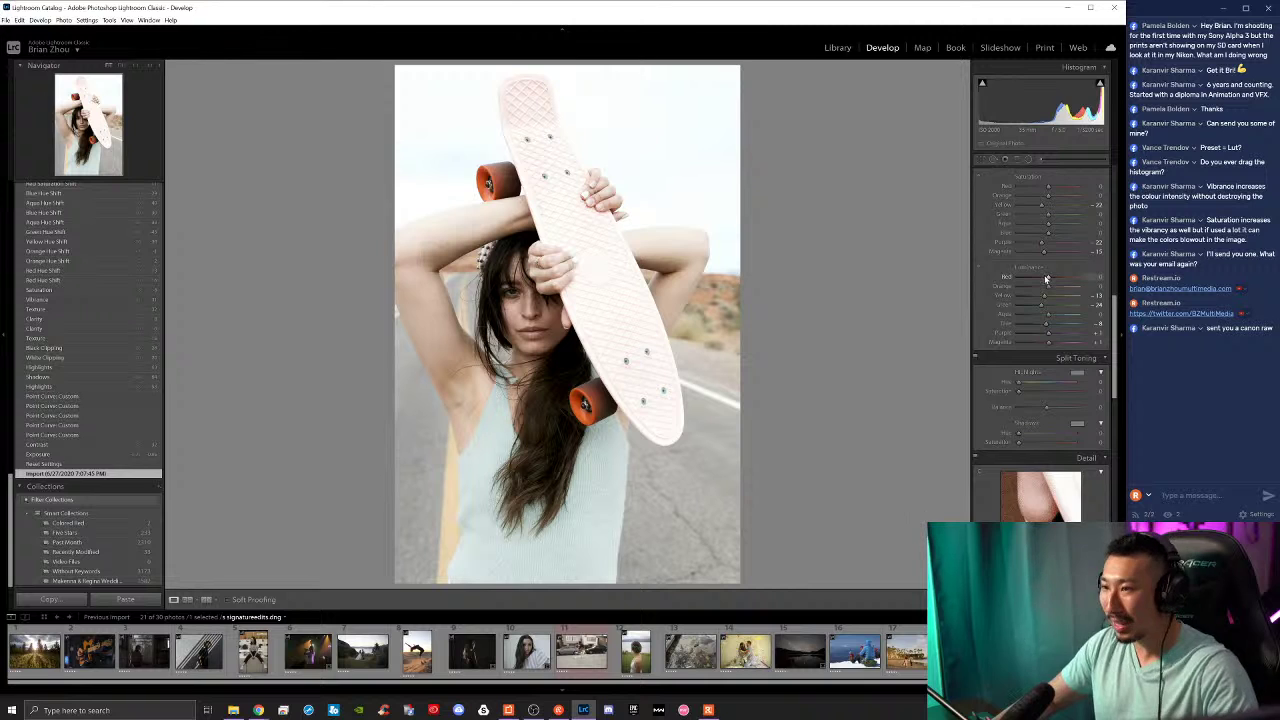
scroll(1046, 282, up, 6)
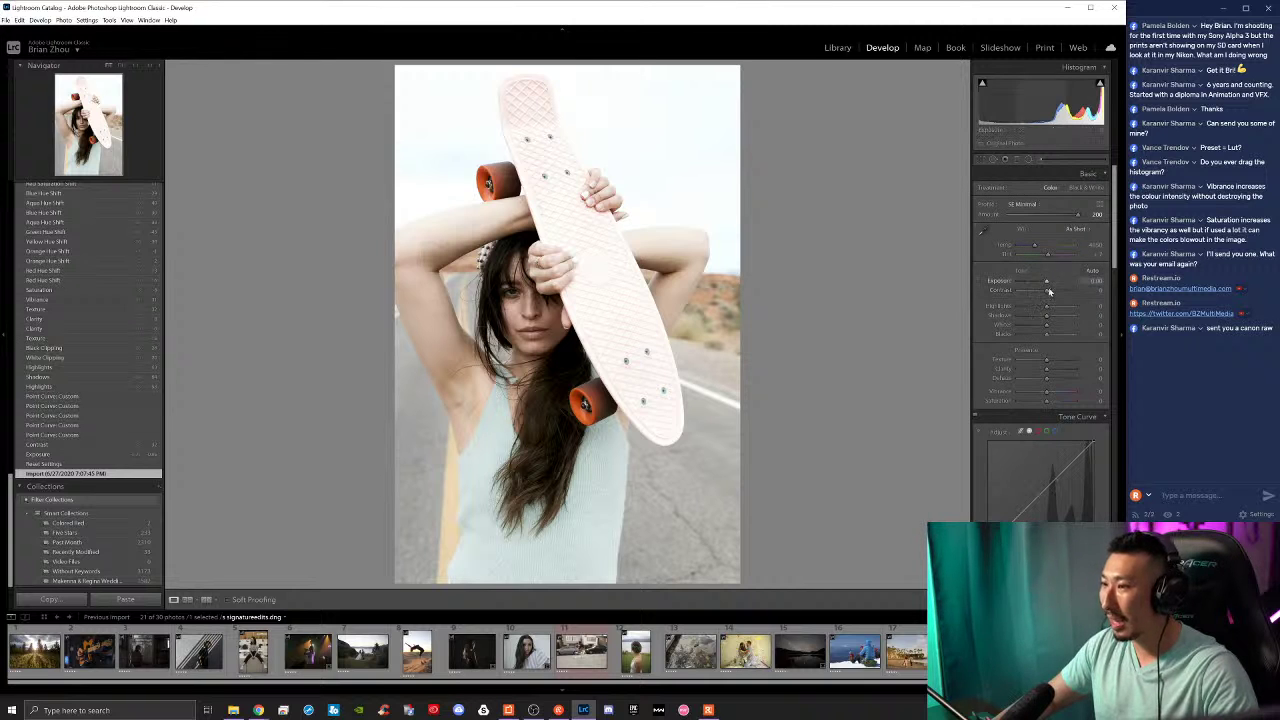
scroll(1049, 291, down, 6)
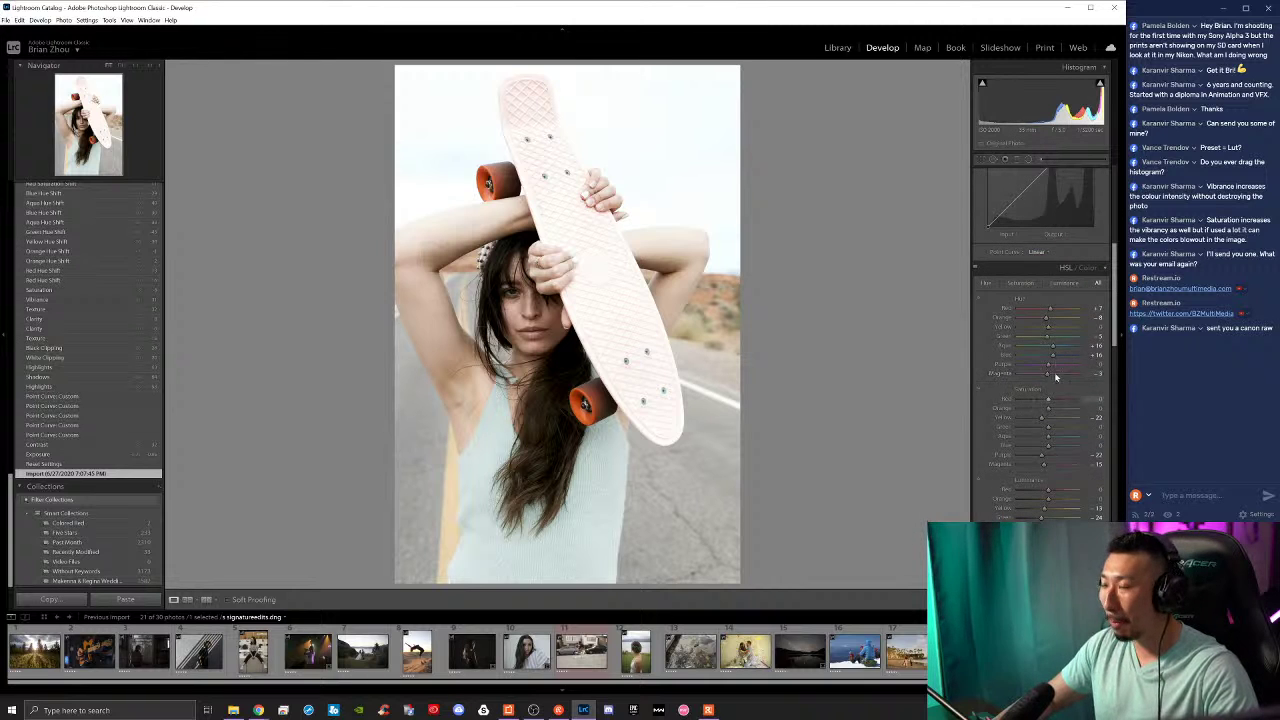
scroll(1050, 330, up, 6)
Step: Darken exposure, lower Whites to about -27, adjust Blacks and push Contrast higher
drag(1047, 285, 1066, 316)
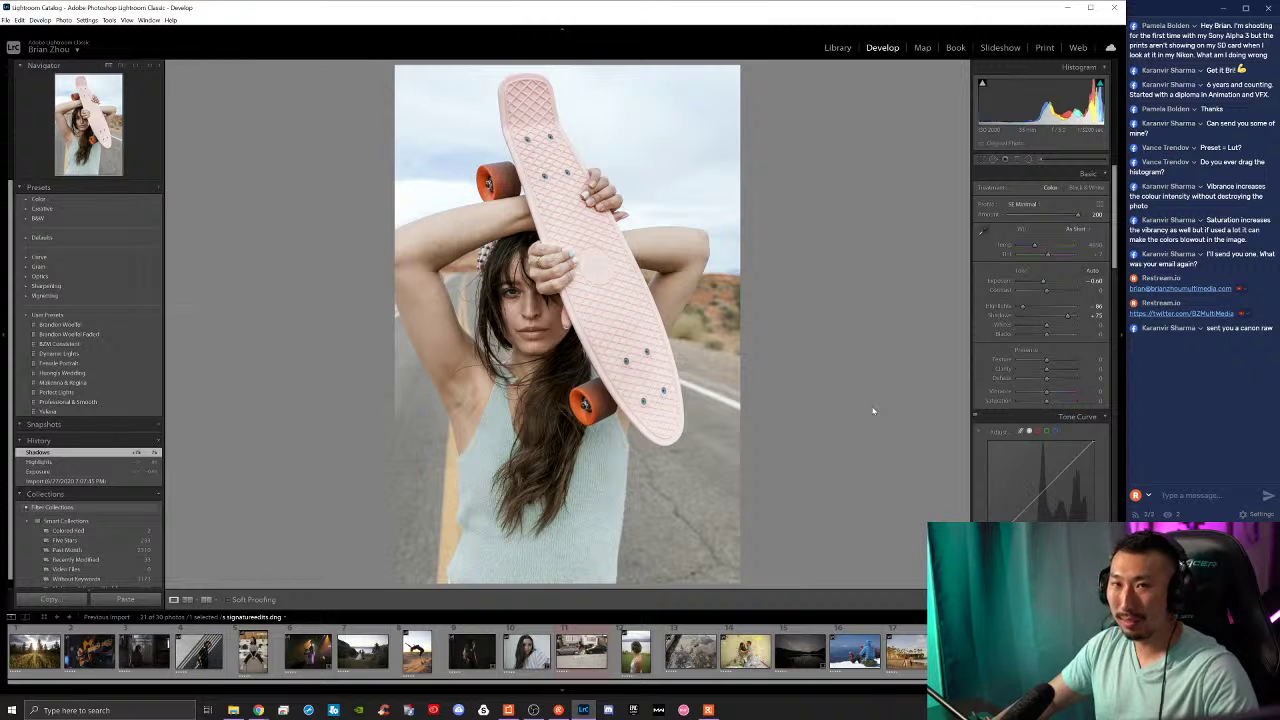
drag(1038, 283, 1043, 283)
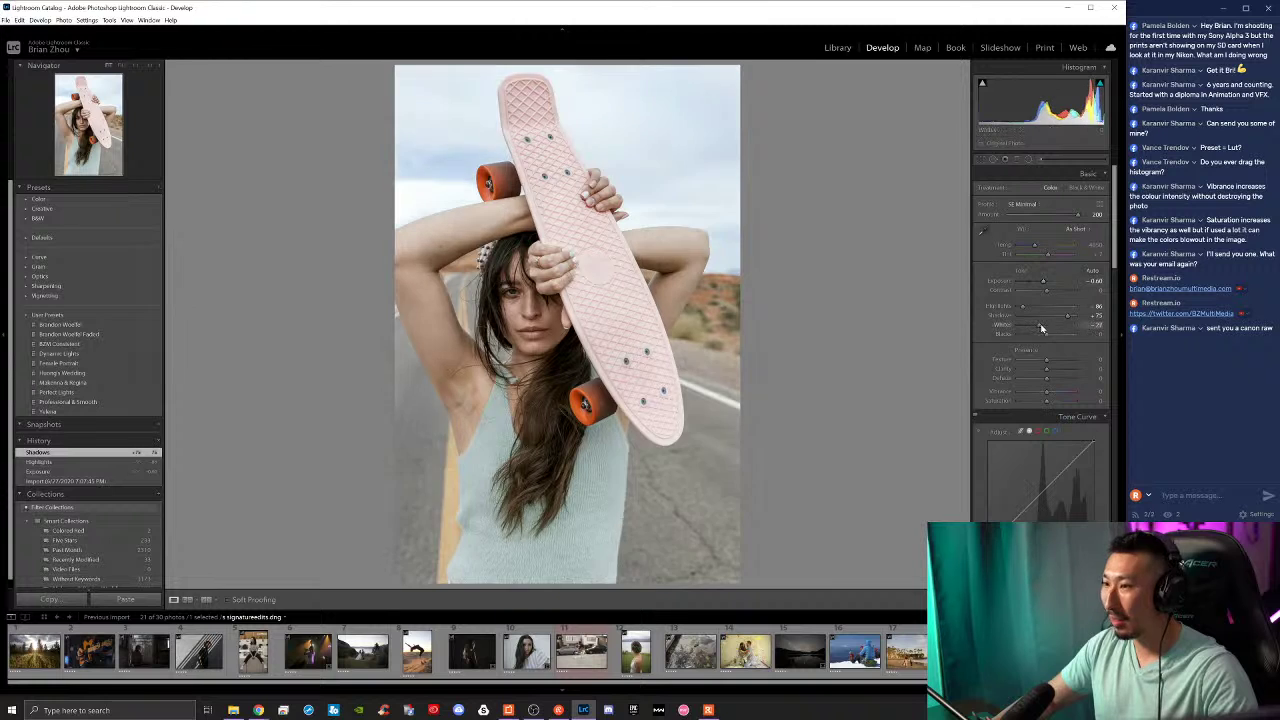
mouse_move(1040, 328)
mouse_down()
mouse_move(1029, 334)
mouse_move(1053, 341)
mouse_up()
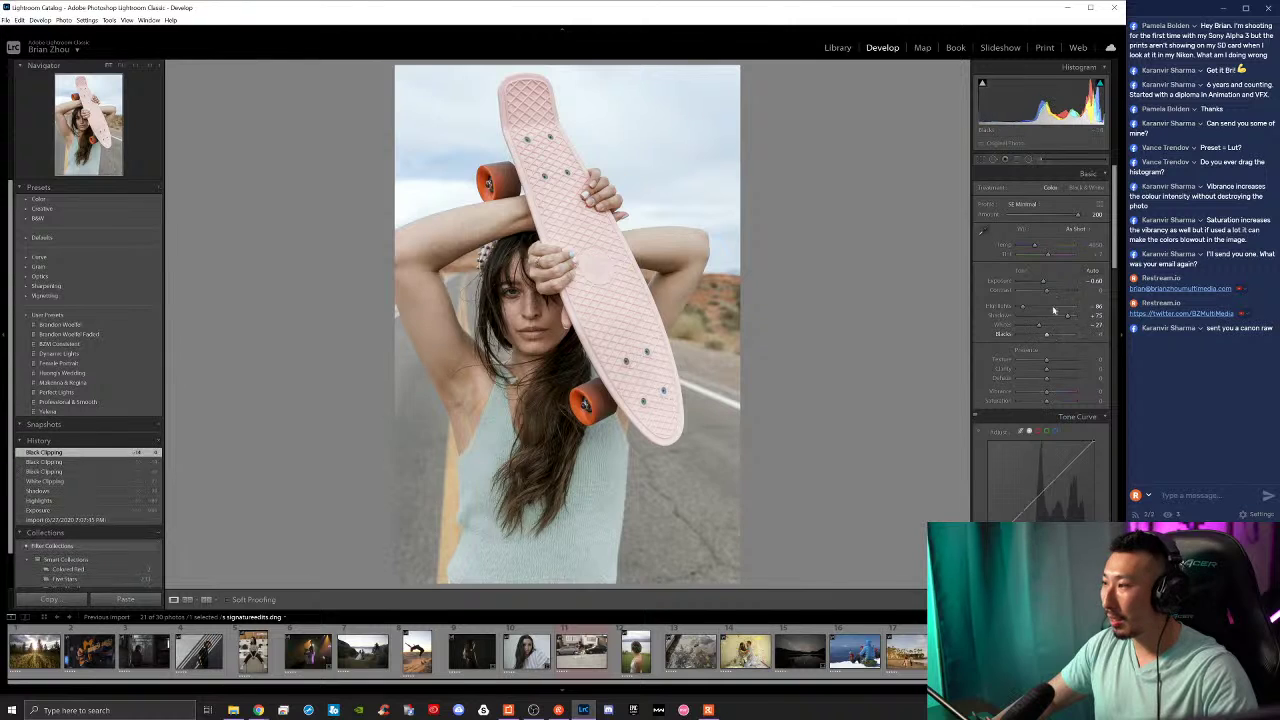
drag(1046, 290, 1054, 335)
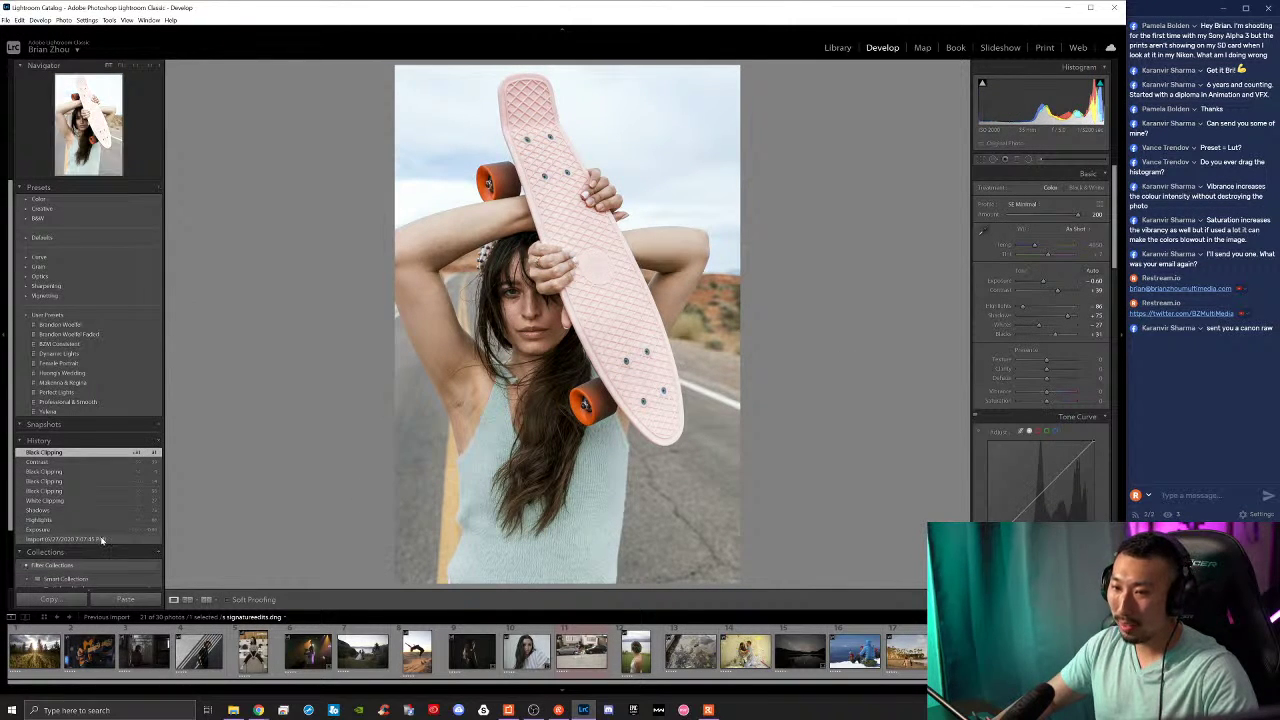
Step: Step through history to restore the earlier teal-and-orange grade with calibration, vibrance and saturation edits
click(70, 539)
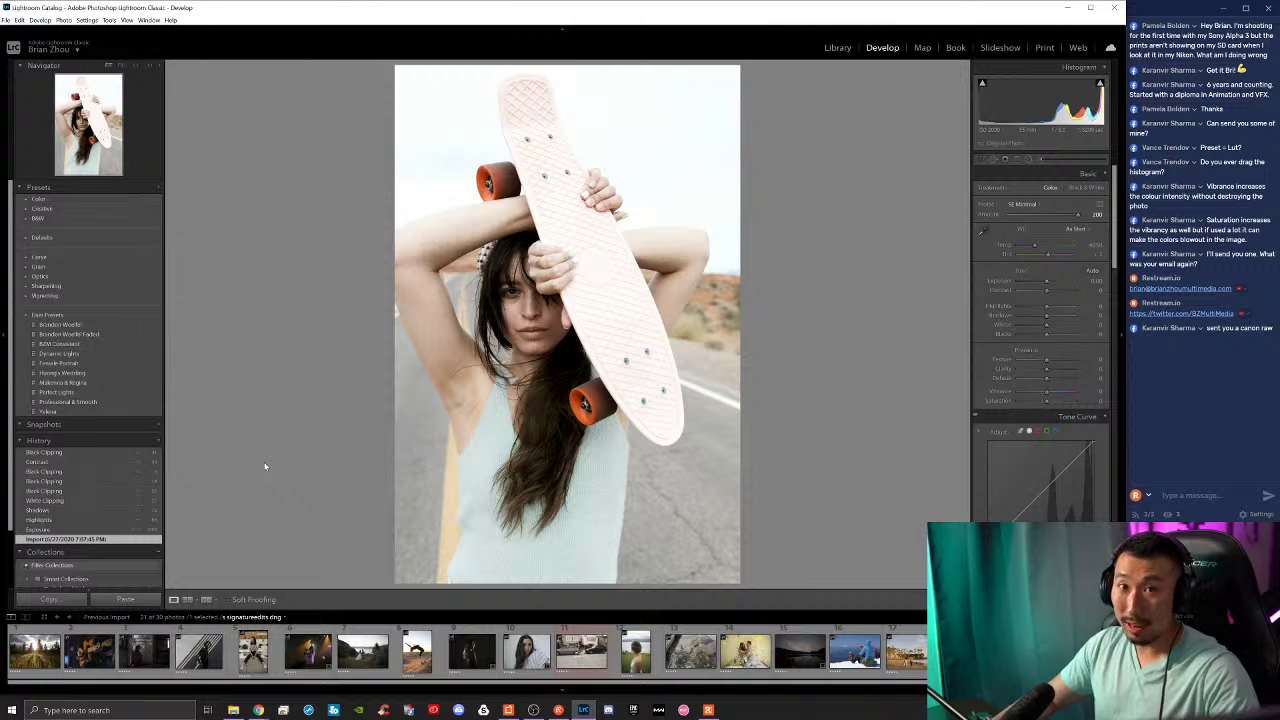
key(ctrl+z)
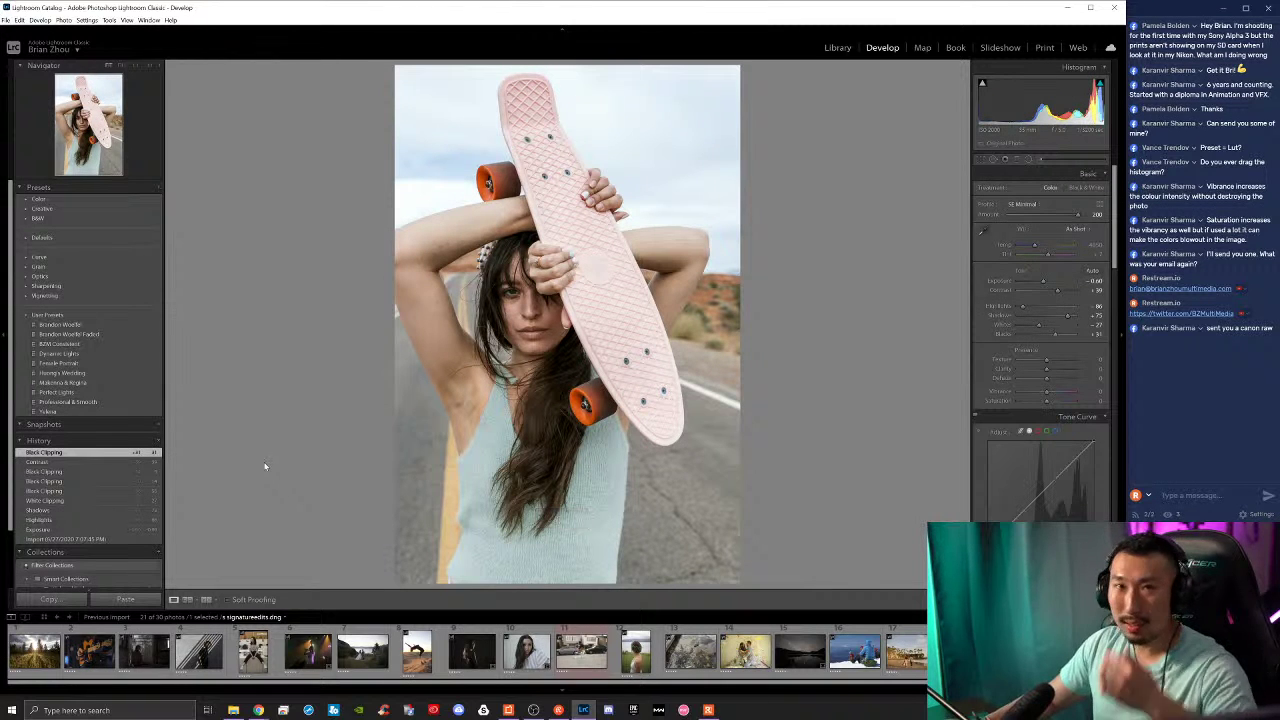
key(ctrl+z)
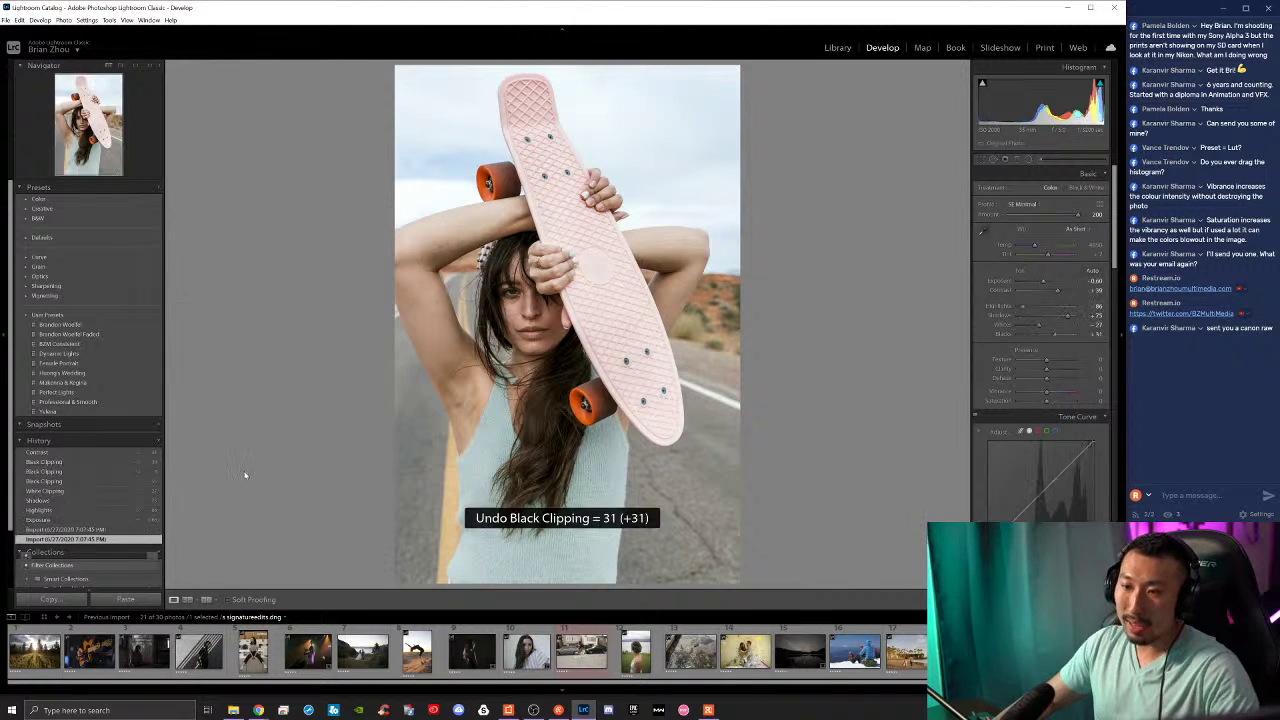
key(ctrl+z)
key(ctrl+z)
key(ctrl+z)
key(ctrl+z)
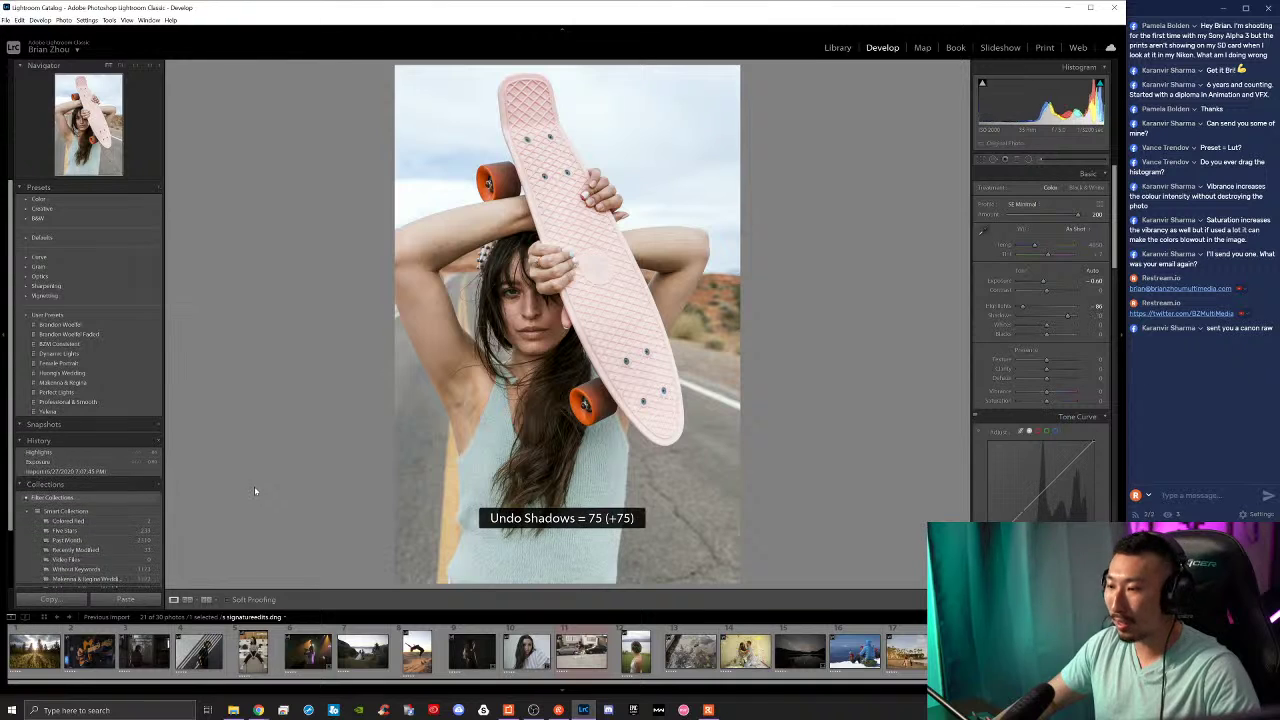
key(ctrl+z)
key(ctrl+z)
key(ctrl+z)
key(ctrl+z)
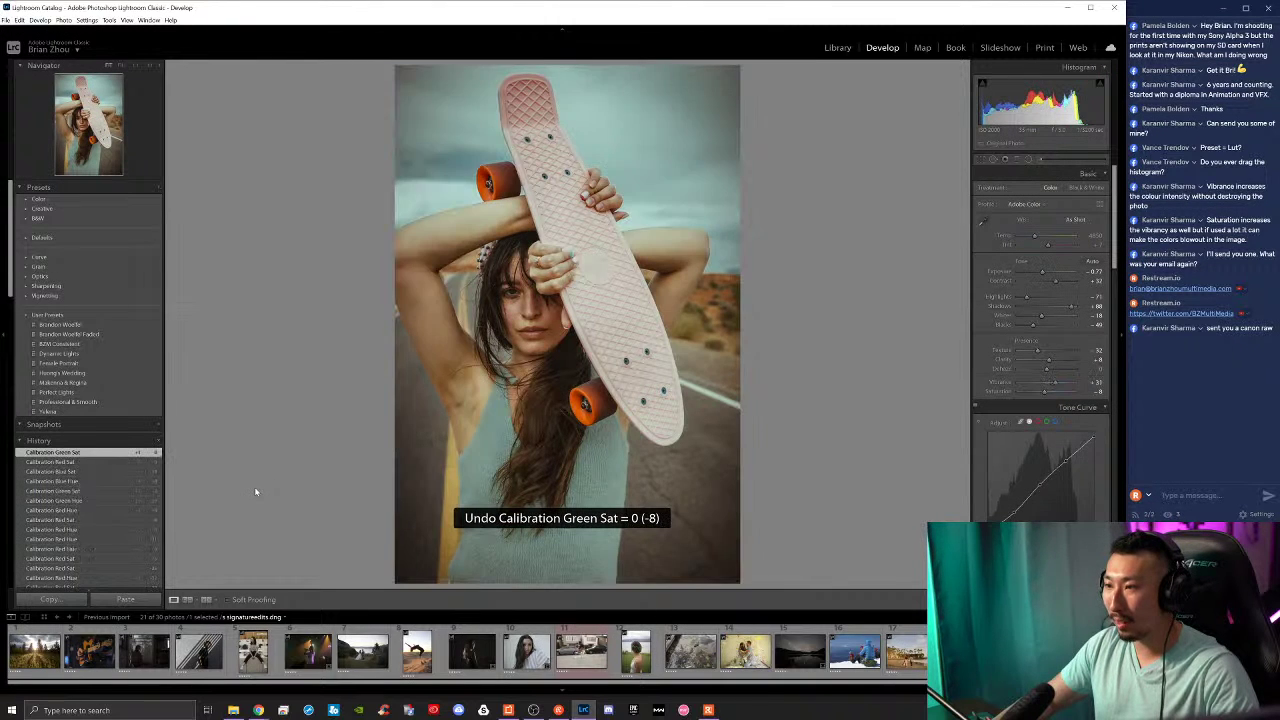
key(ctrl+y)
key(ctrl+y)
key(ctrl+y)
key(ctrl+y)
key(ctrl+y)
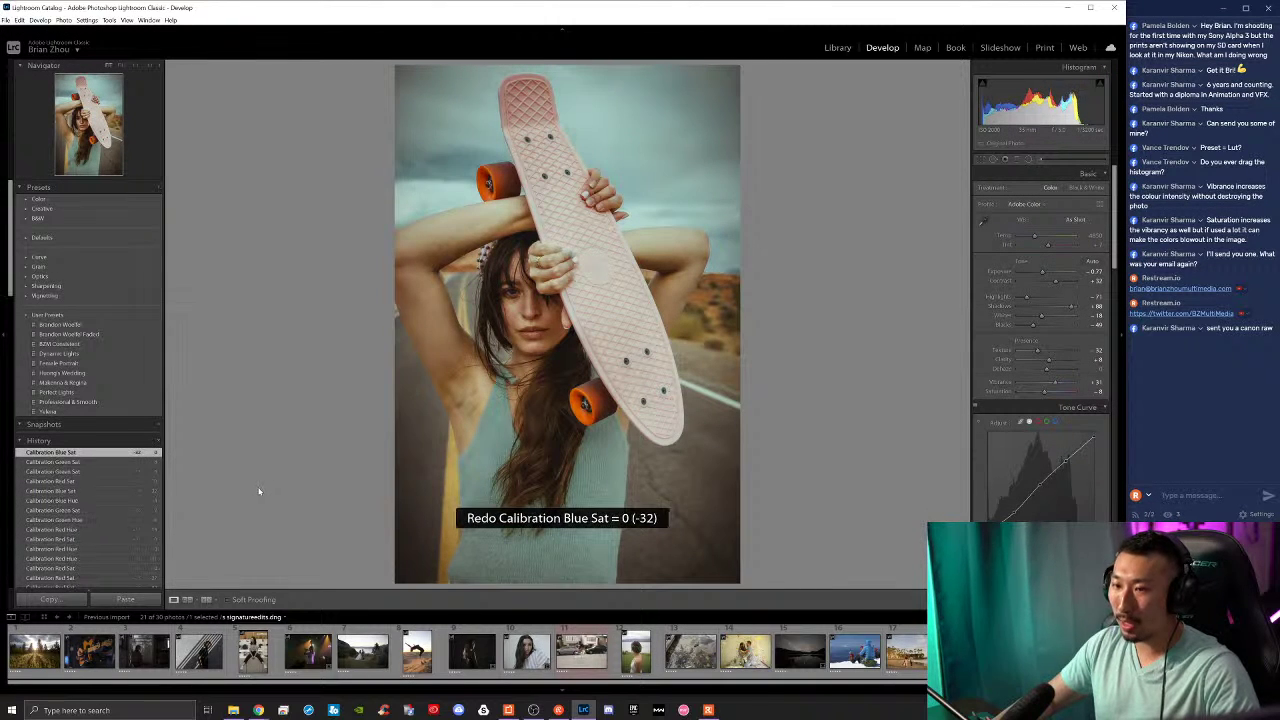
key(ctrl+y)
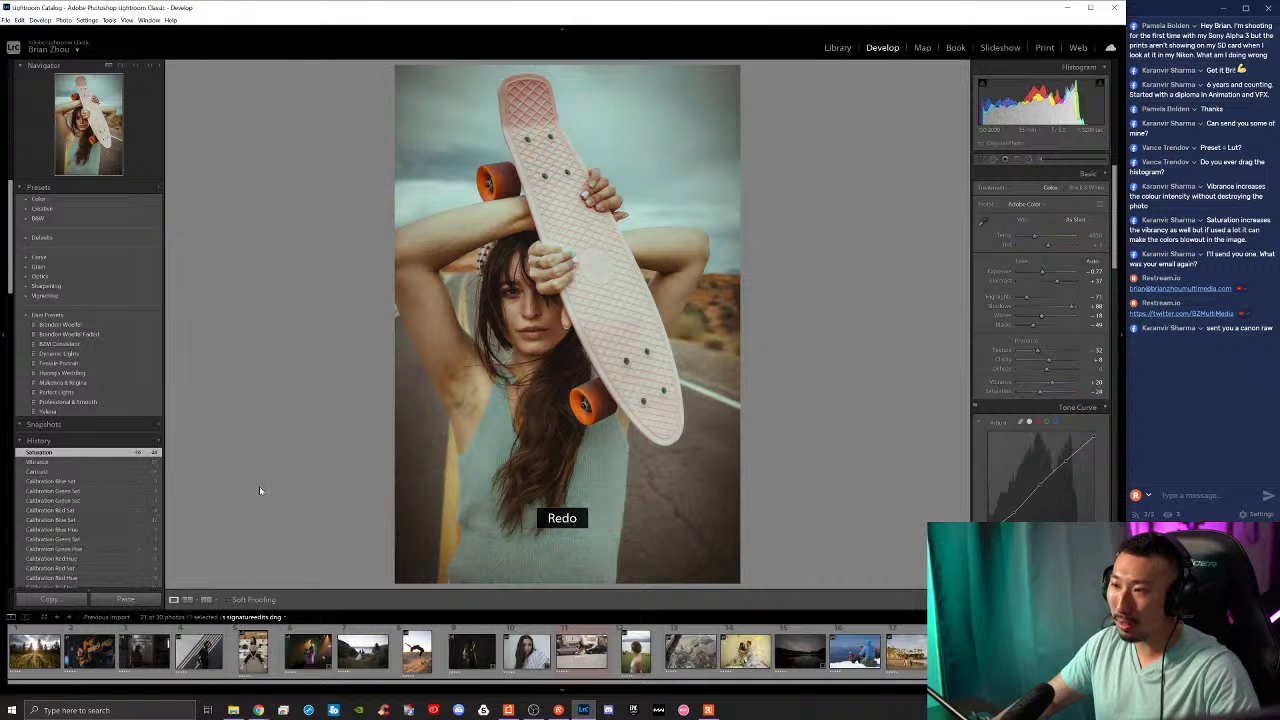
key(ctrl+z)
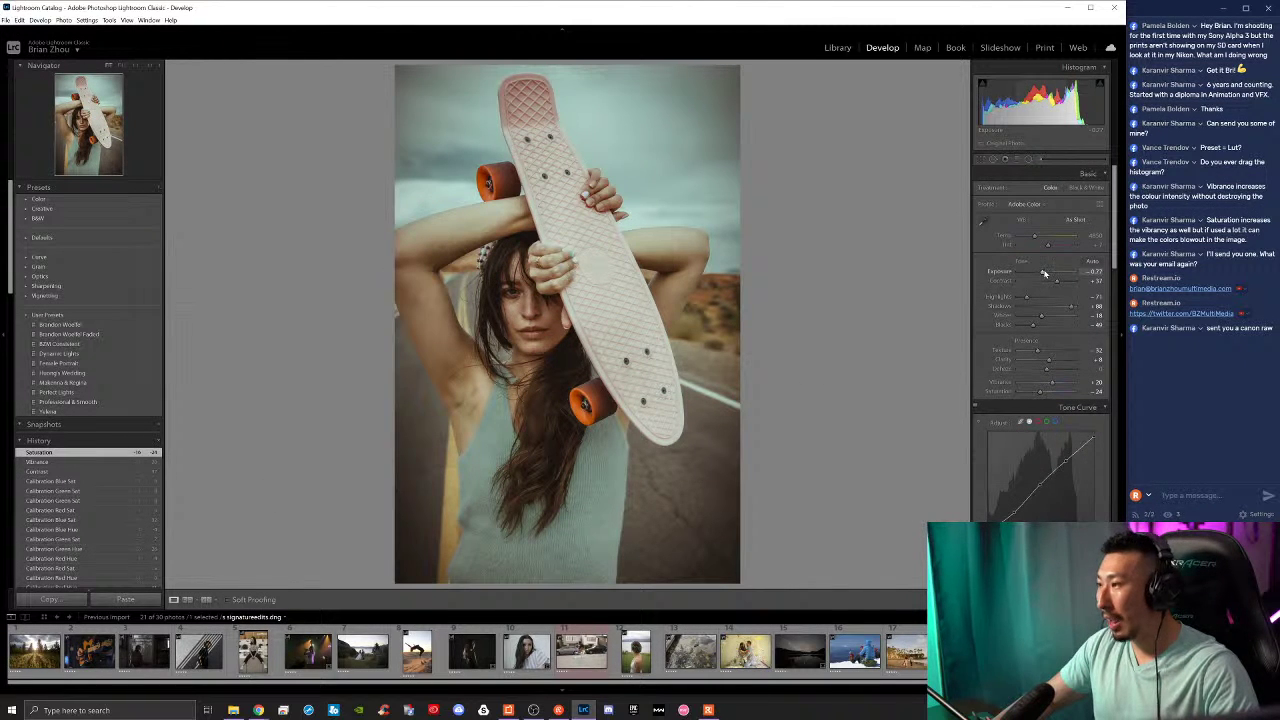
Step: Darken exposure slightly, lower split-toning highlight and shadow saturation, then move to APC_0031
drag(1044, 273, 1046, 273)
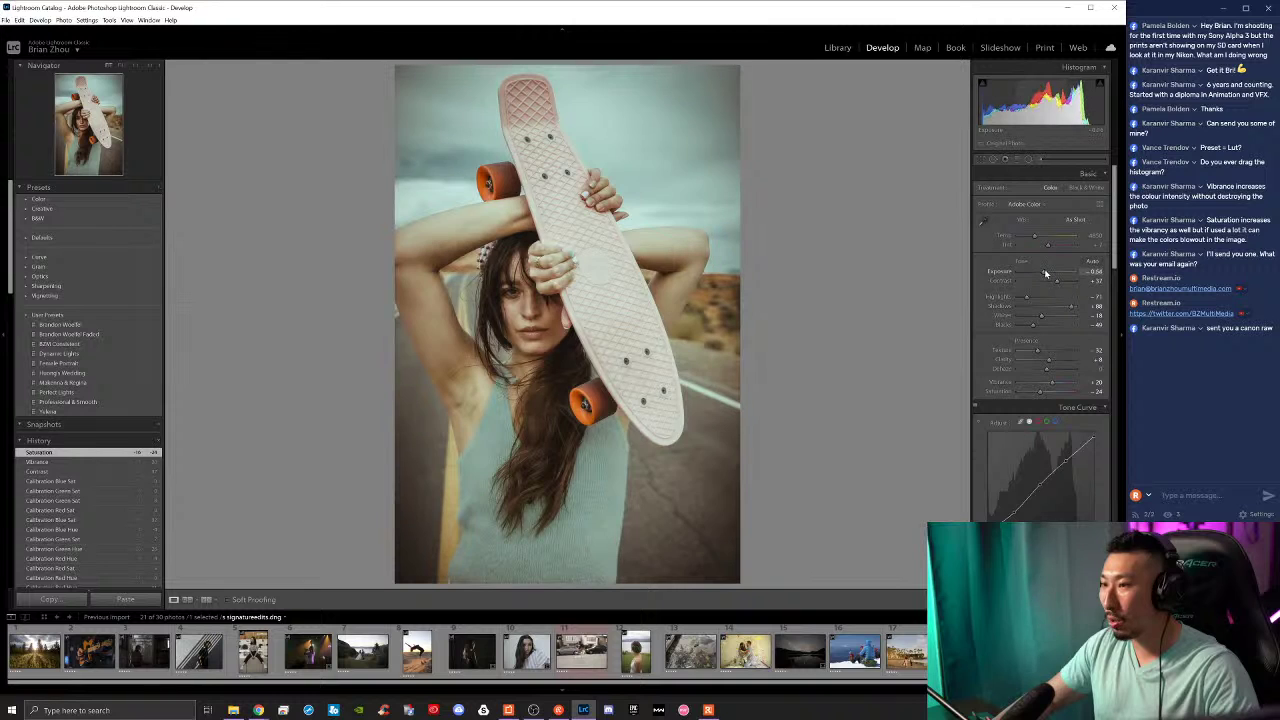
scroll(1020, 449, down, 10)
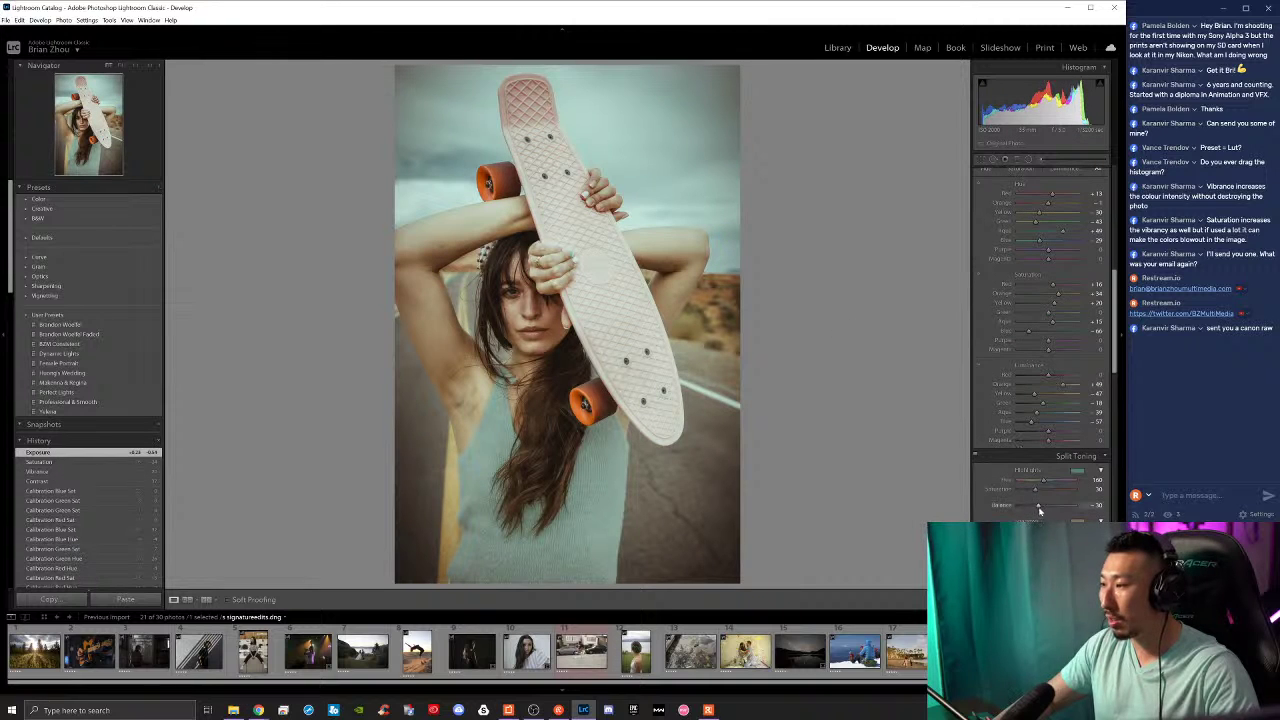
drag(1037, 490, 1029, 490)
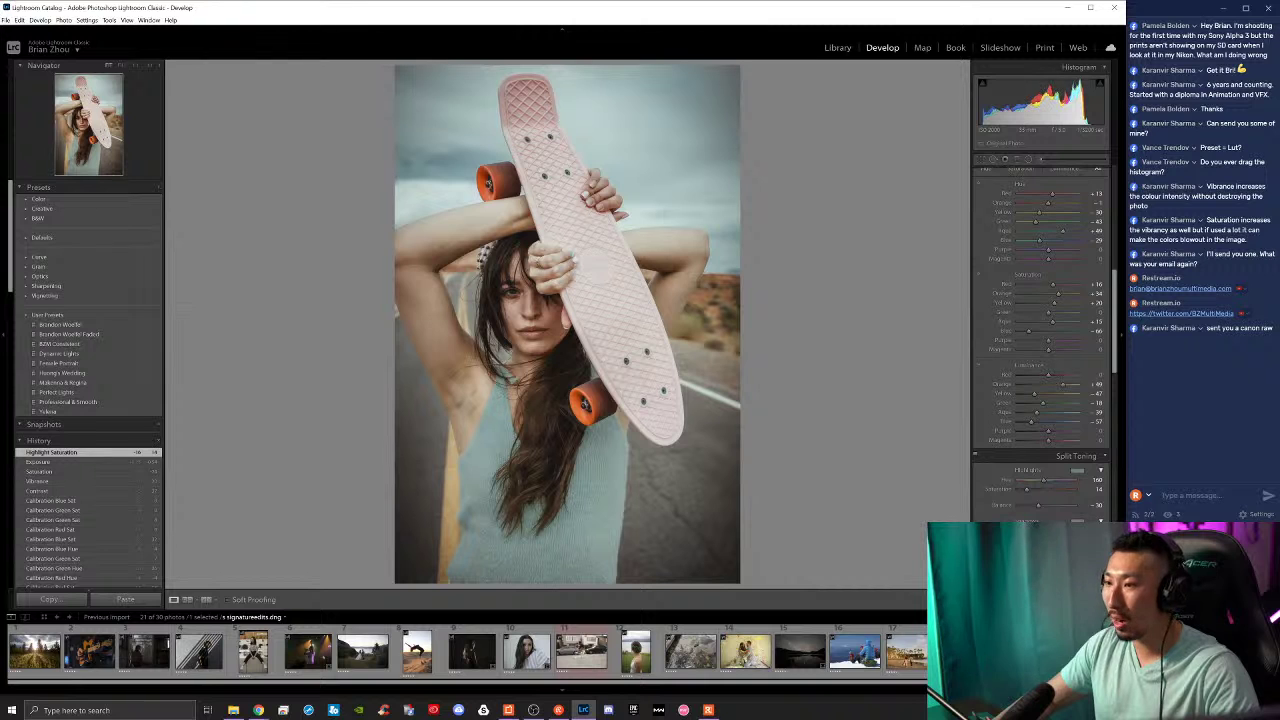
drag(1031, 540, 1029, 505)
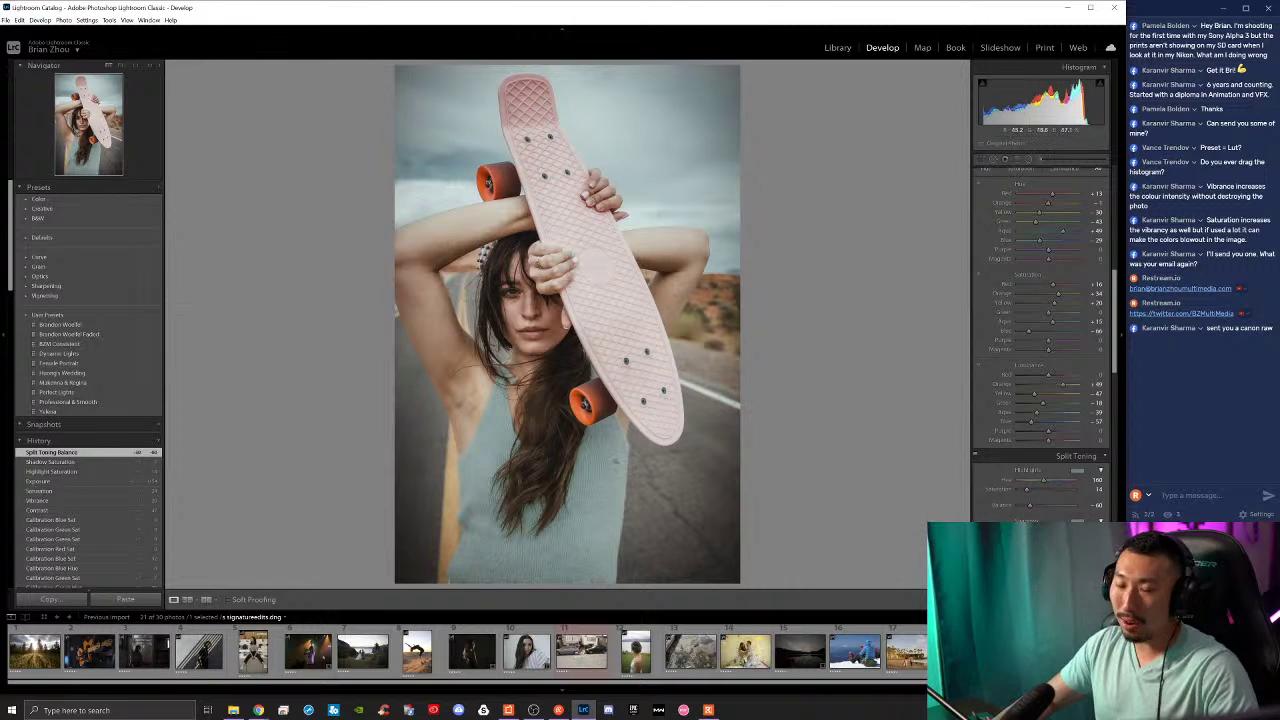
click(1017, 652)
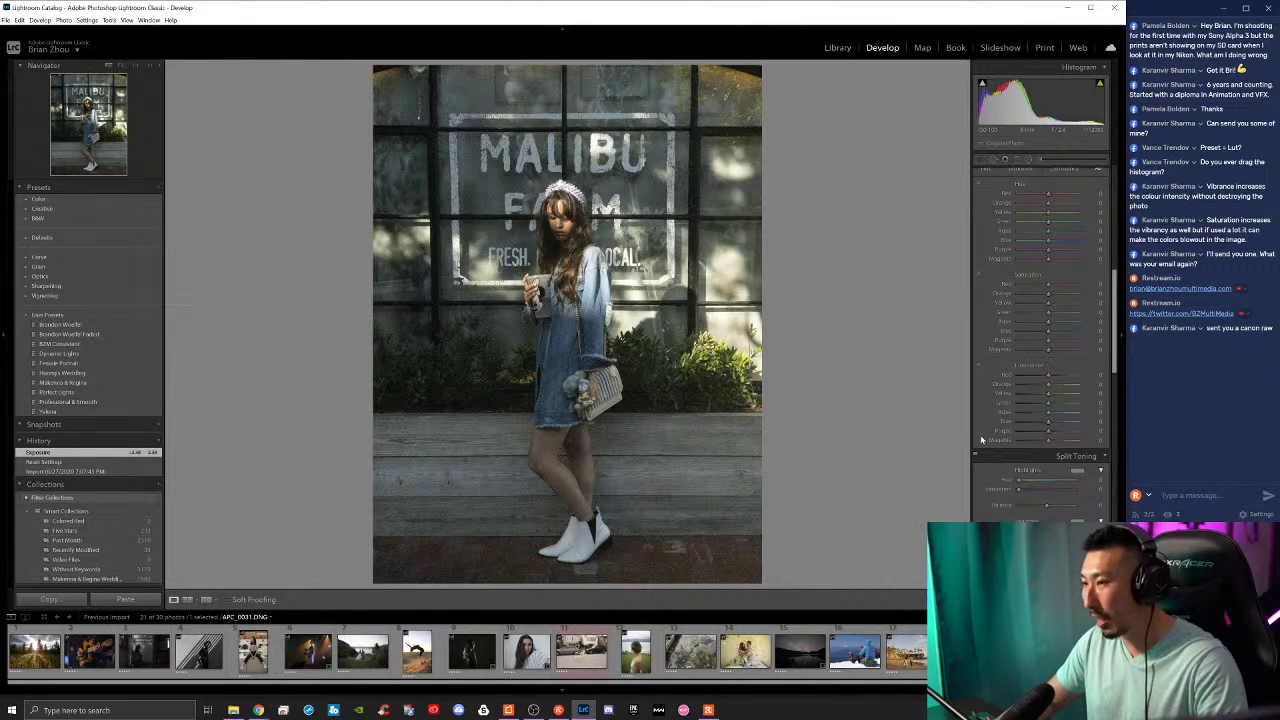
scroll(998, 471, down, 5)
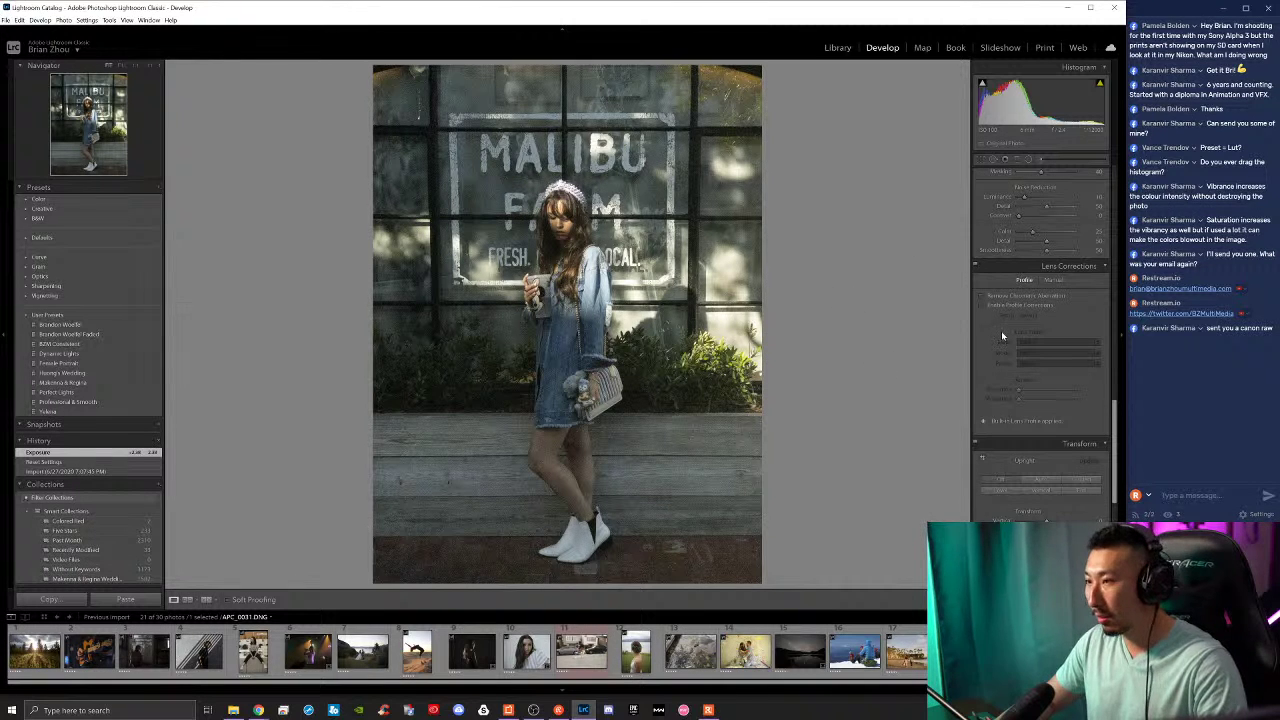
scroll(1002, 387, down, 3)
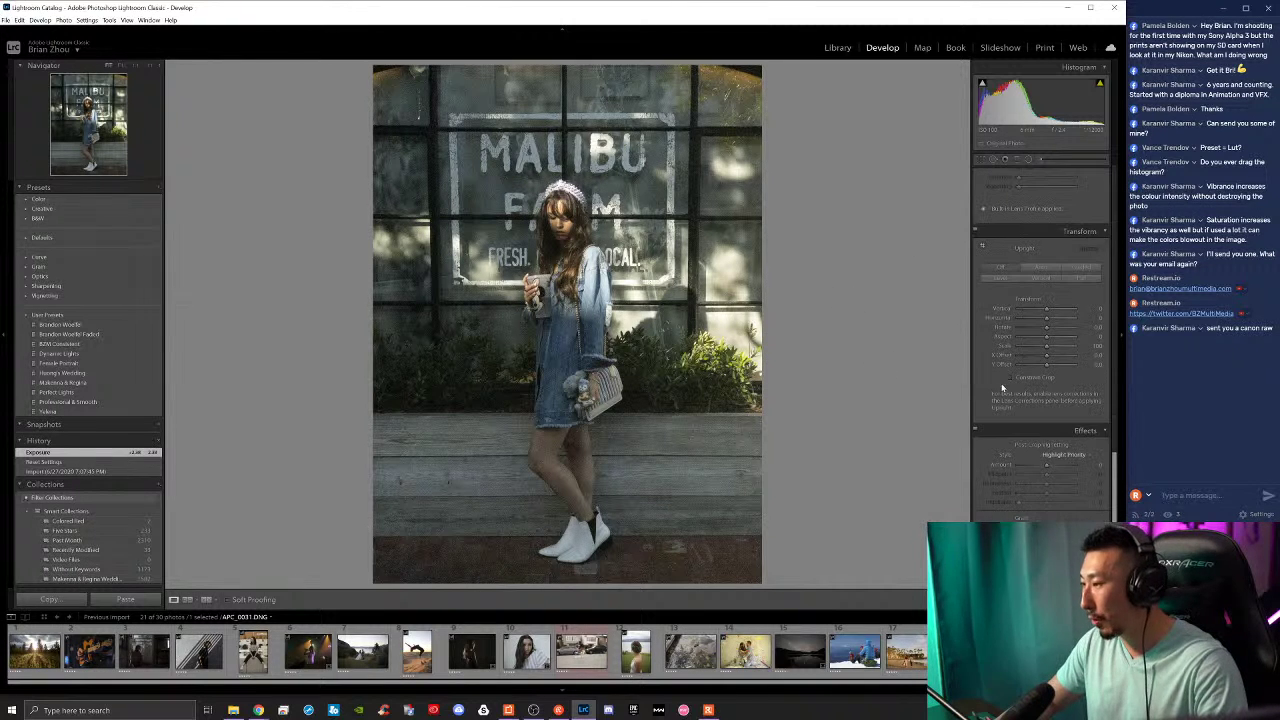
scroll(1047, 458, up, 5)
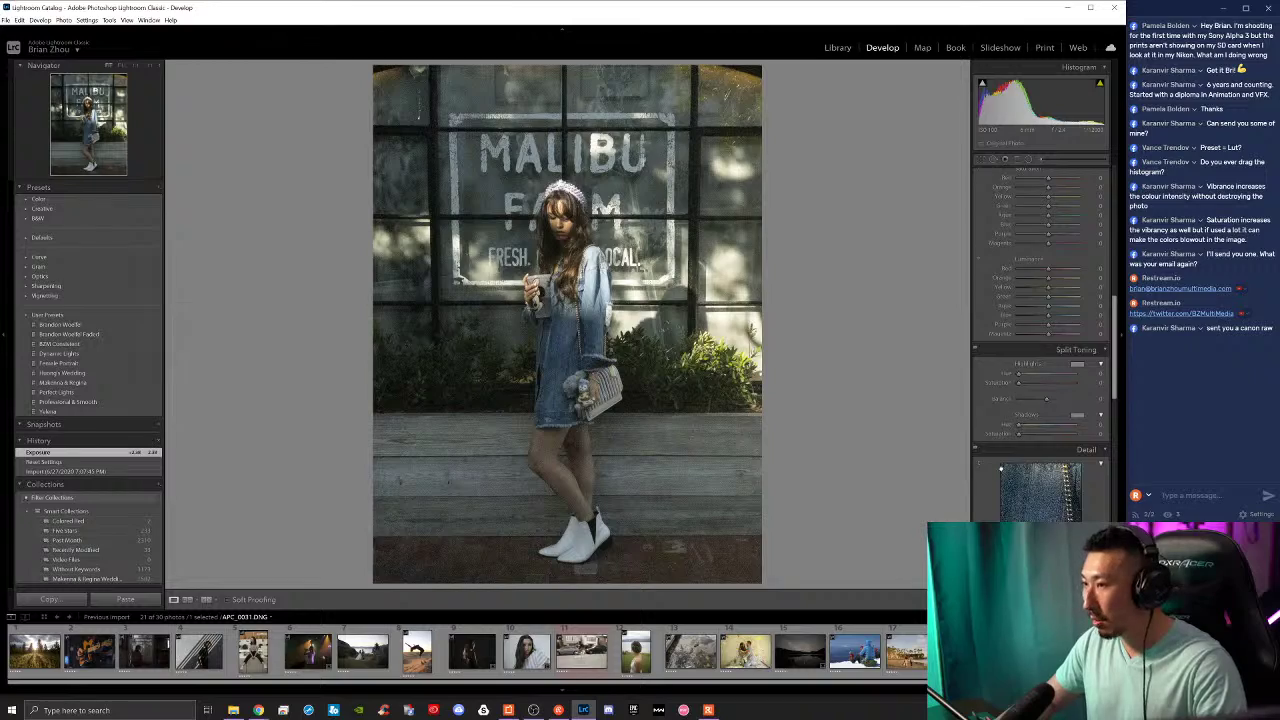
scroll(1001, 468, down, 2)
Step: Zoom to 1:1 on the woman and raise Luminance noise reduction to about 65
click(648, 250)
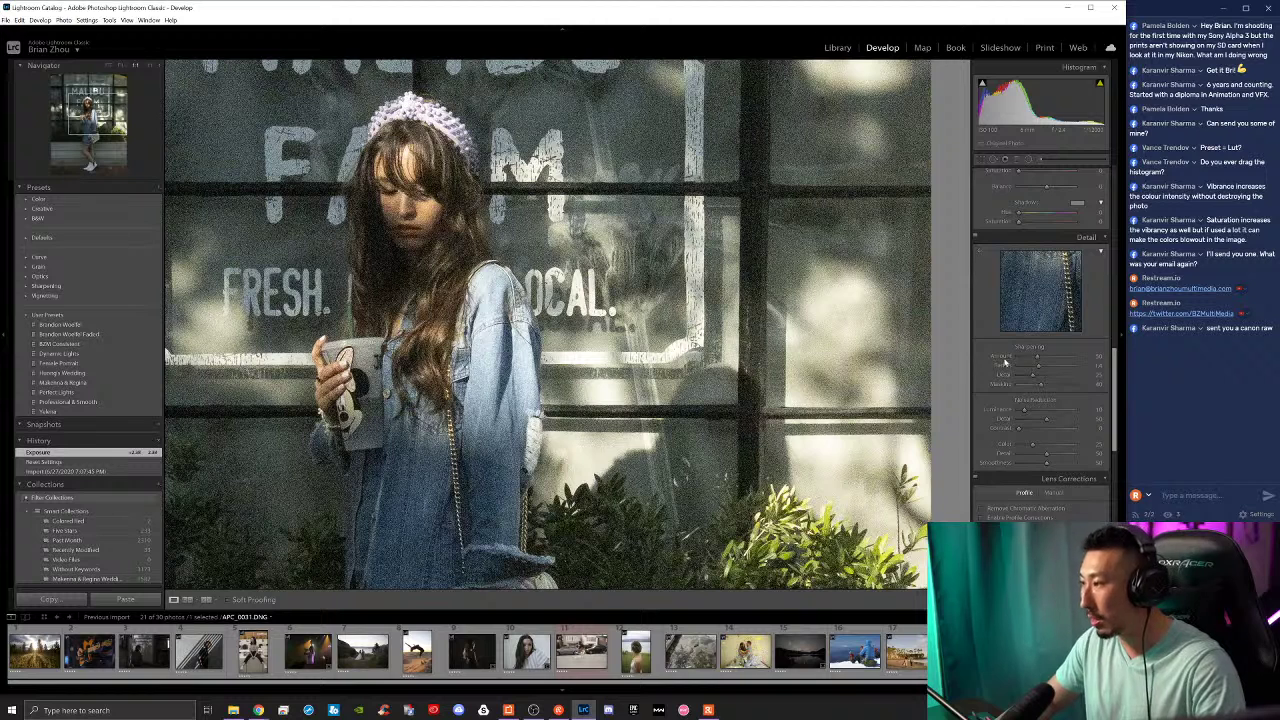
scroll(1006, 362, down, 3)
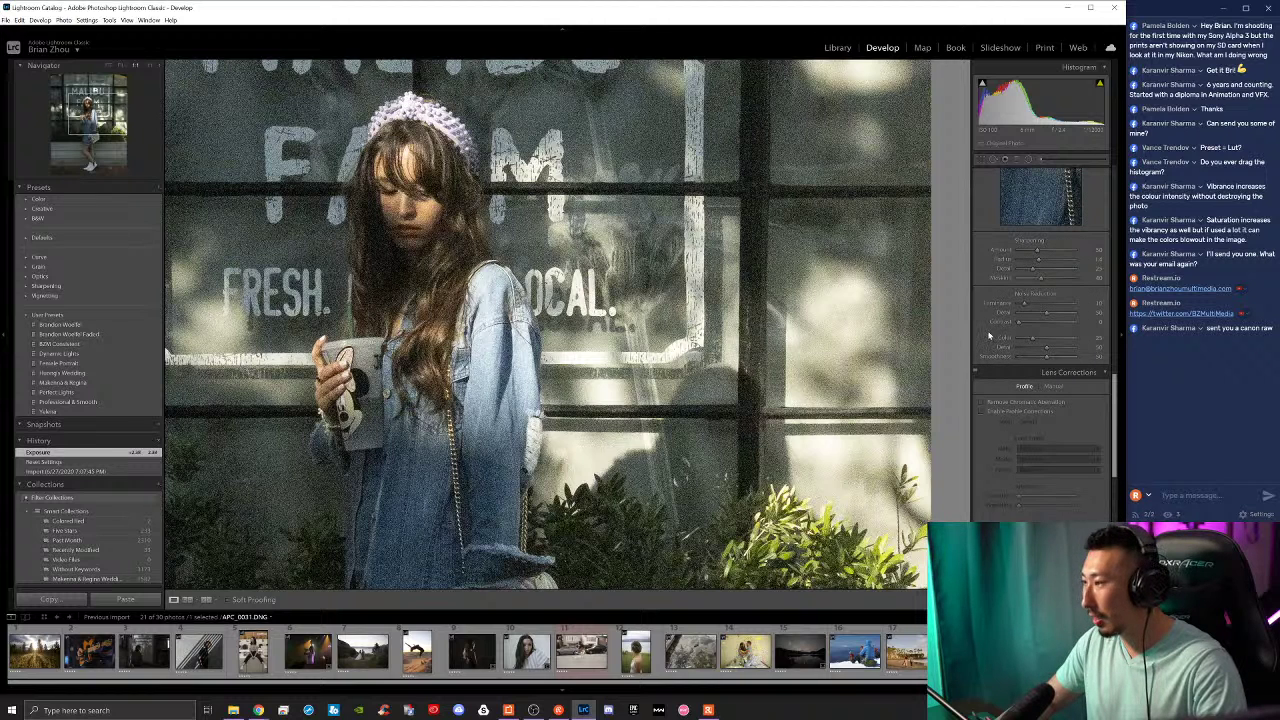
scroll(990, 336, up, 5)
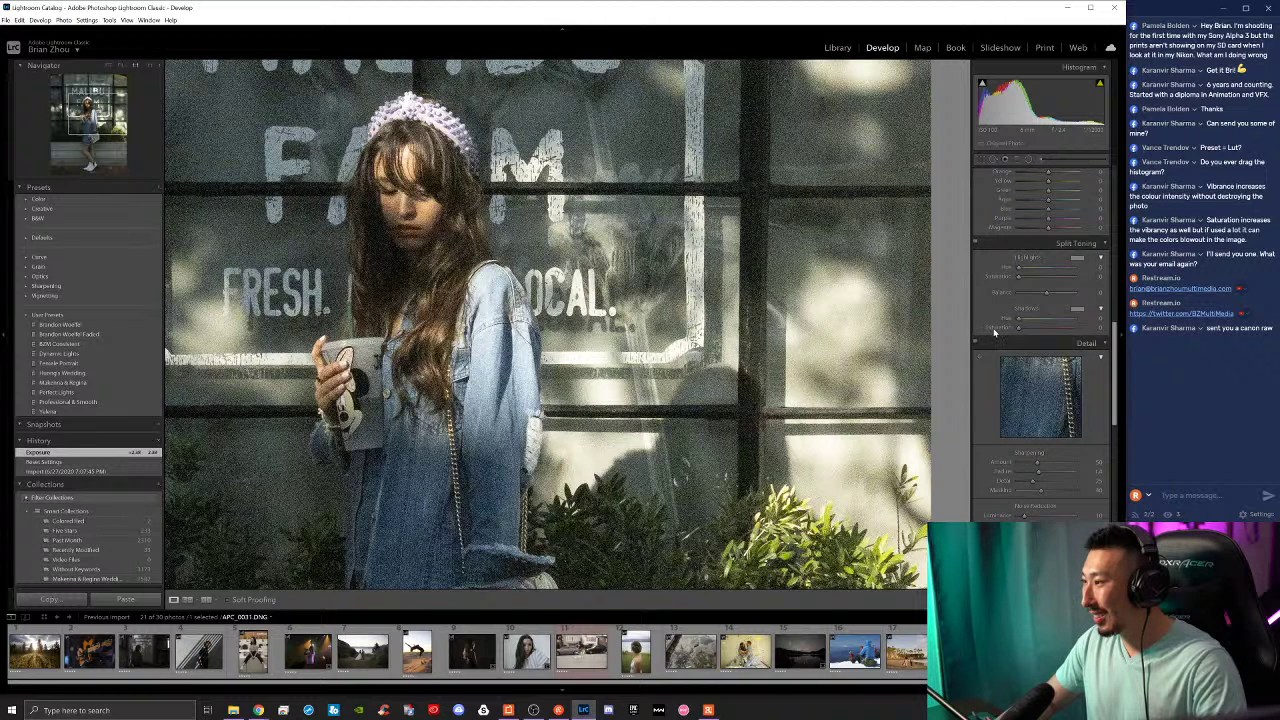
scroll(992, 345, down, 3)
drag(1022, 410, 1024, 414)
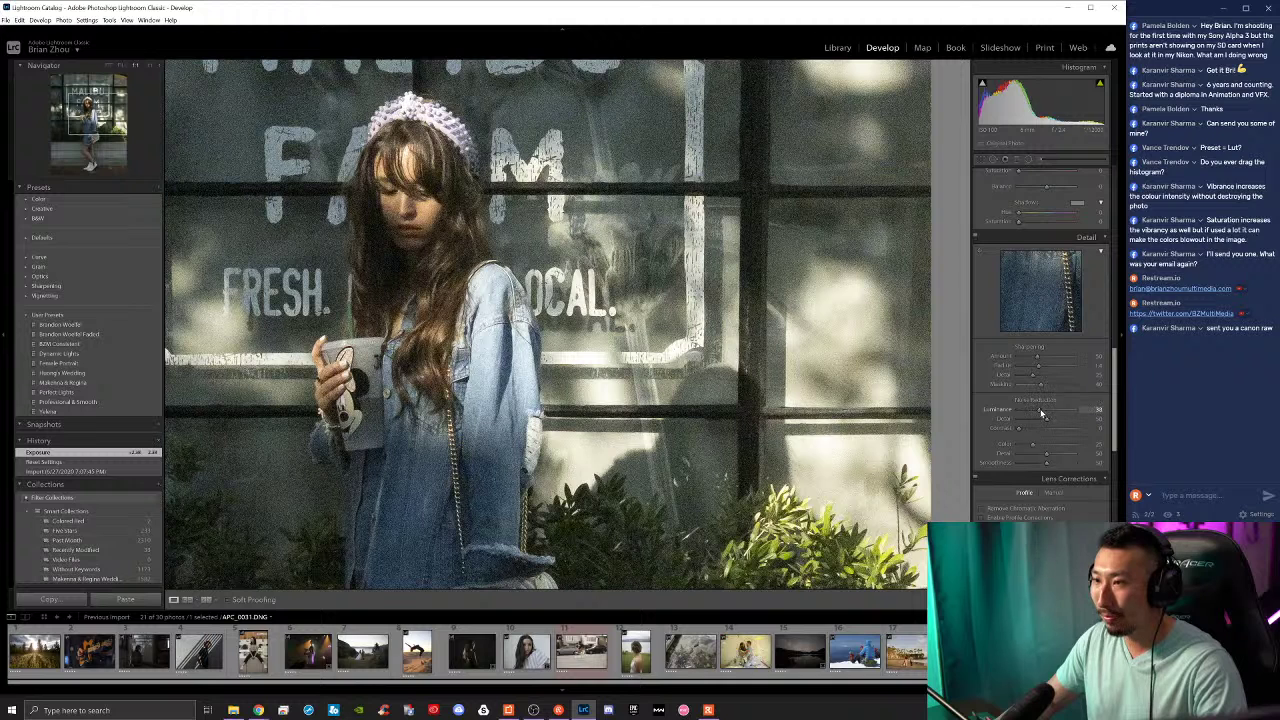
drag(1048, 413, 1058, 410)
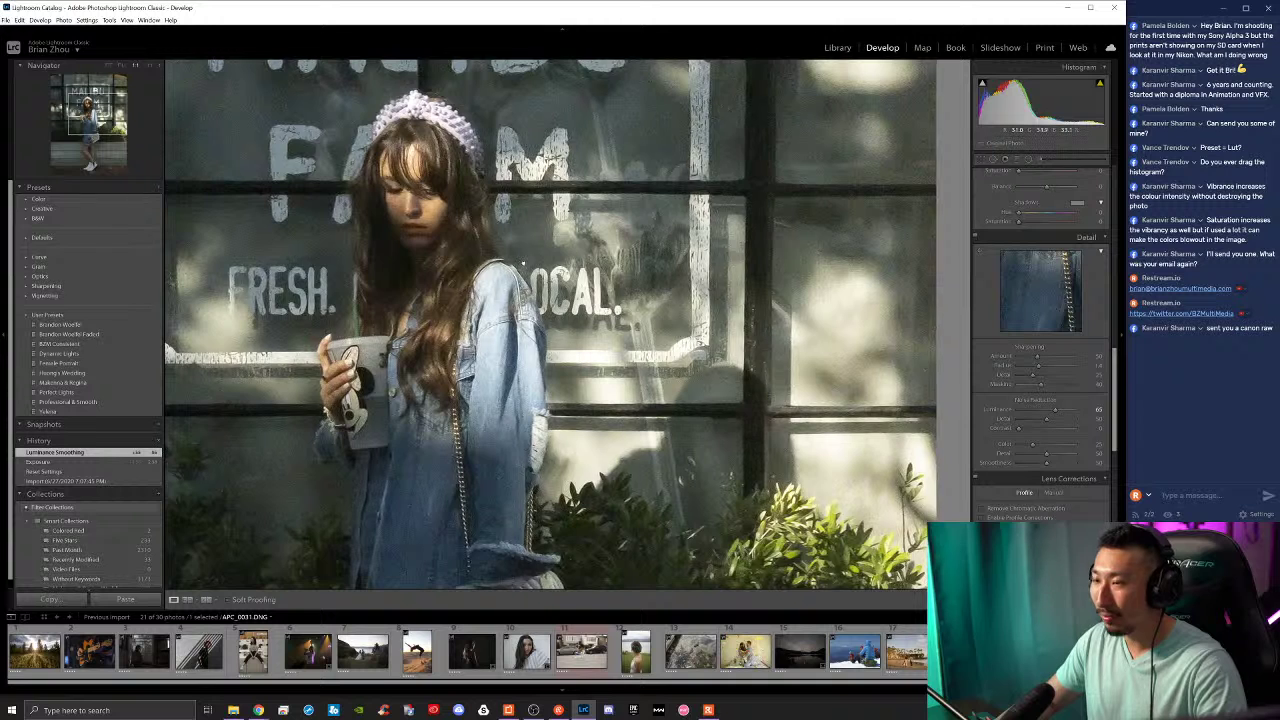
Step: Compare before/after, lower Luminance noise reduction slightly and raise Sharpening Amount to 100
key(z)
key(backslash)
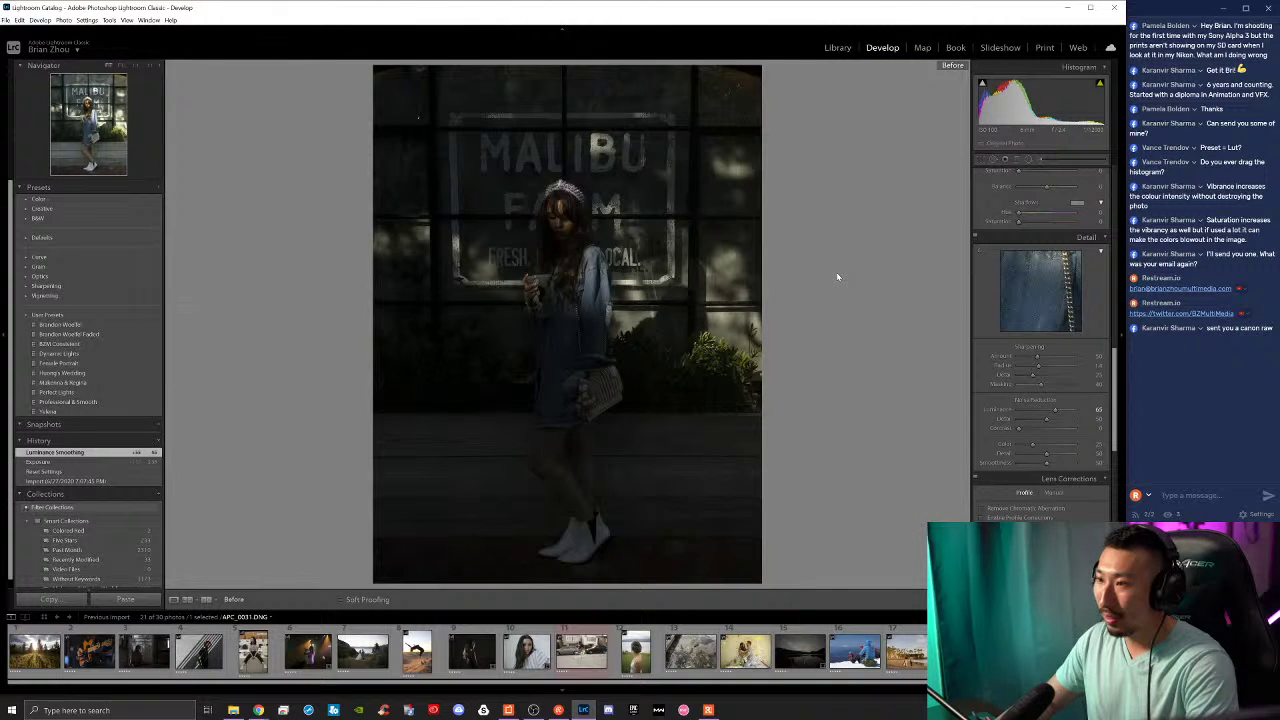
key(backslash)
key(z)
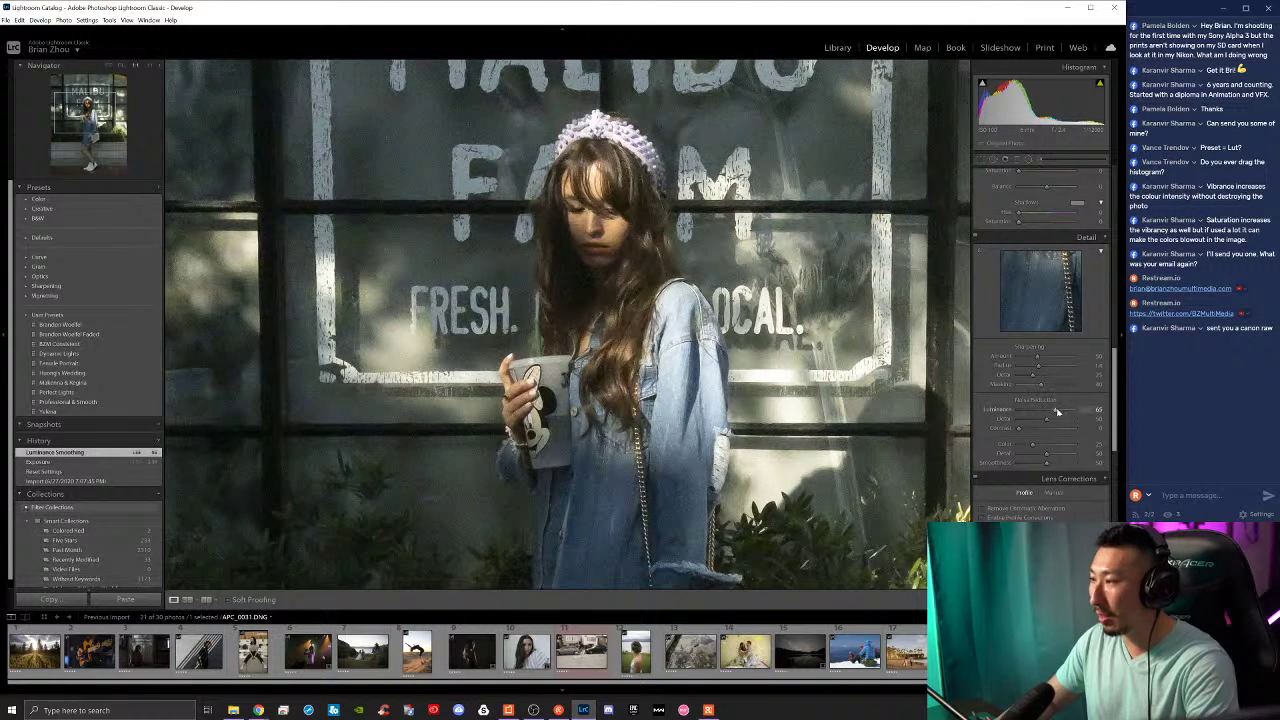
mouse_move(1040, 410)
mouse_down()
mouse_move(1022, 398)
mouse_move(1044, 408)
mouse_up()
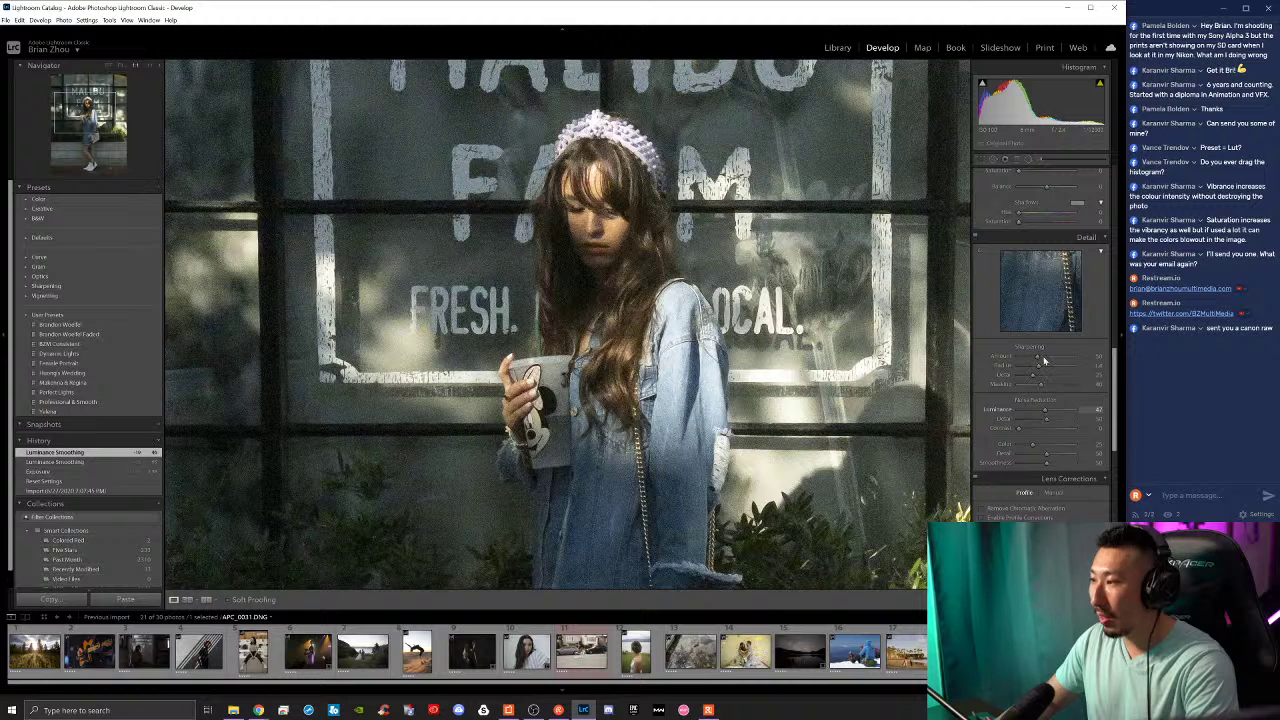
click(1059, 365)
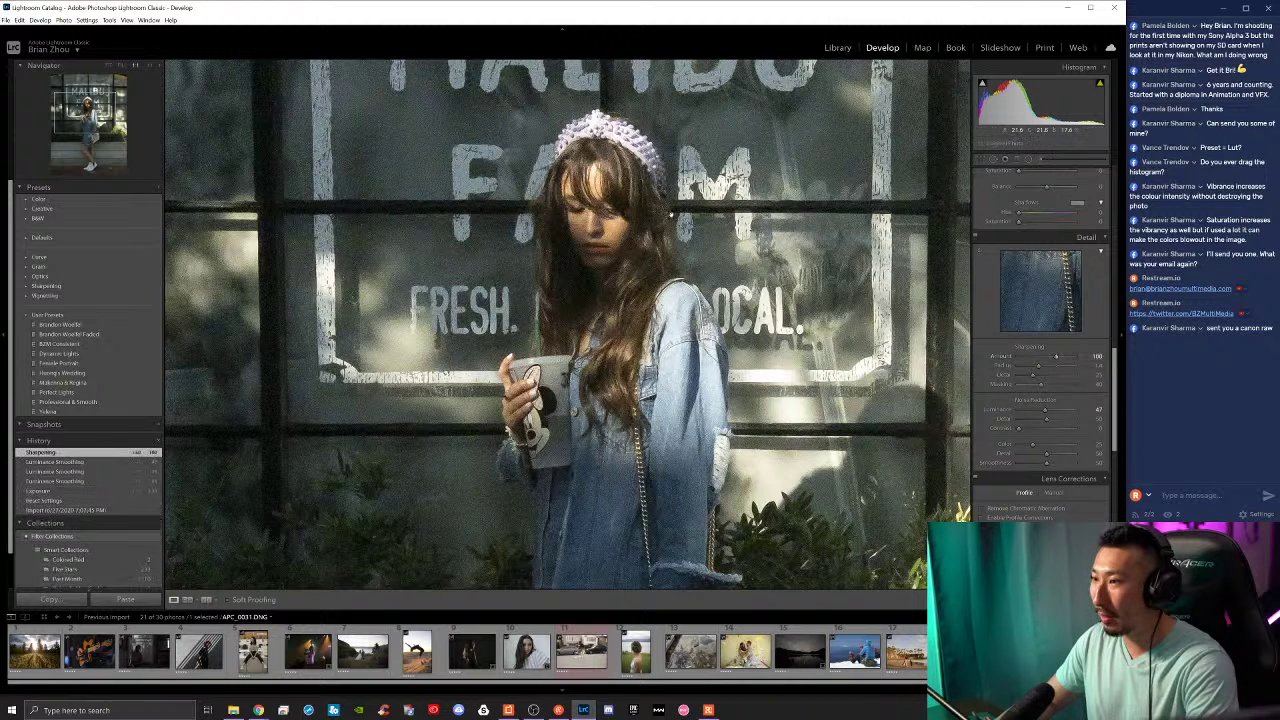
Step: Check against the original and an earlier history state, then raise Contrast to about +13
key(z)
key(backslash)
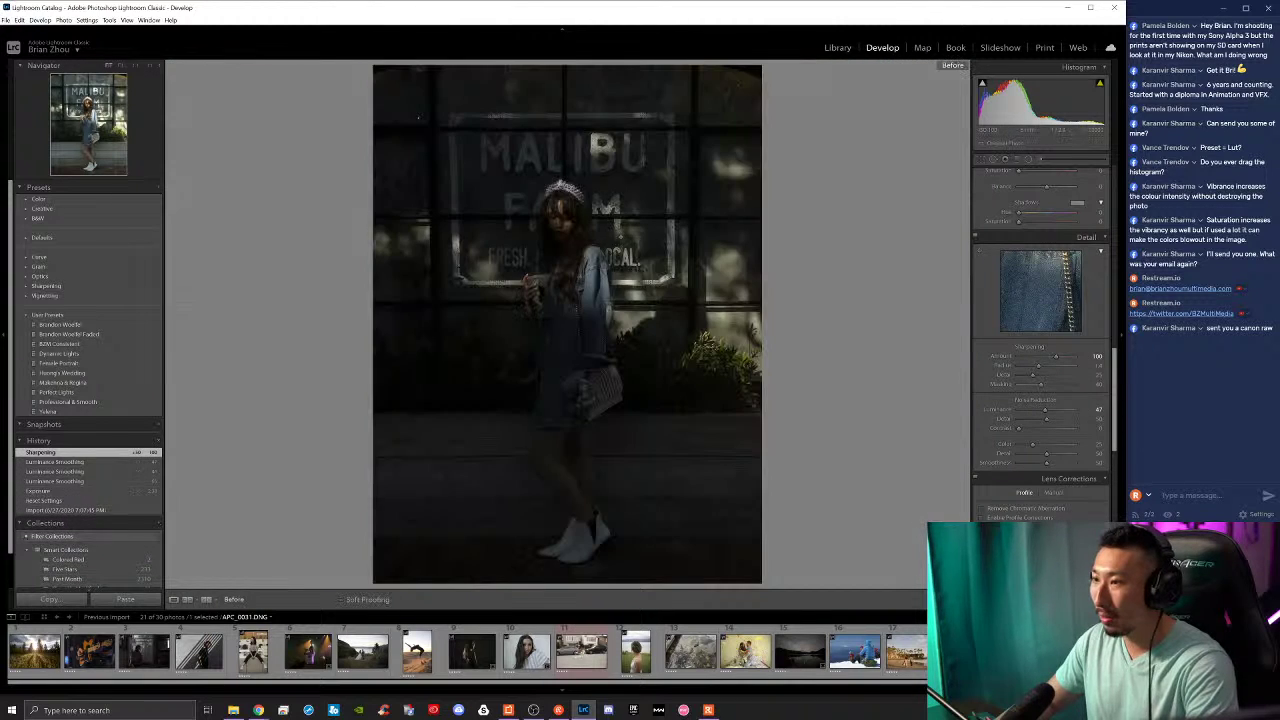
key(backslash)
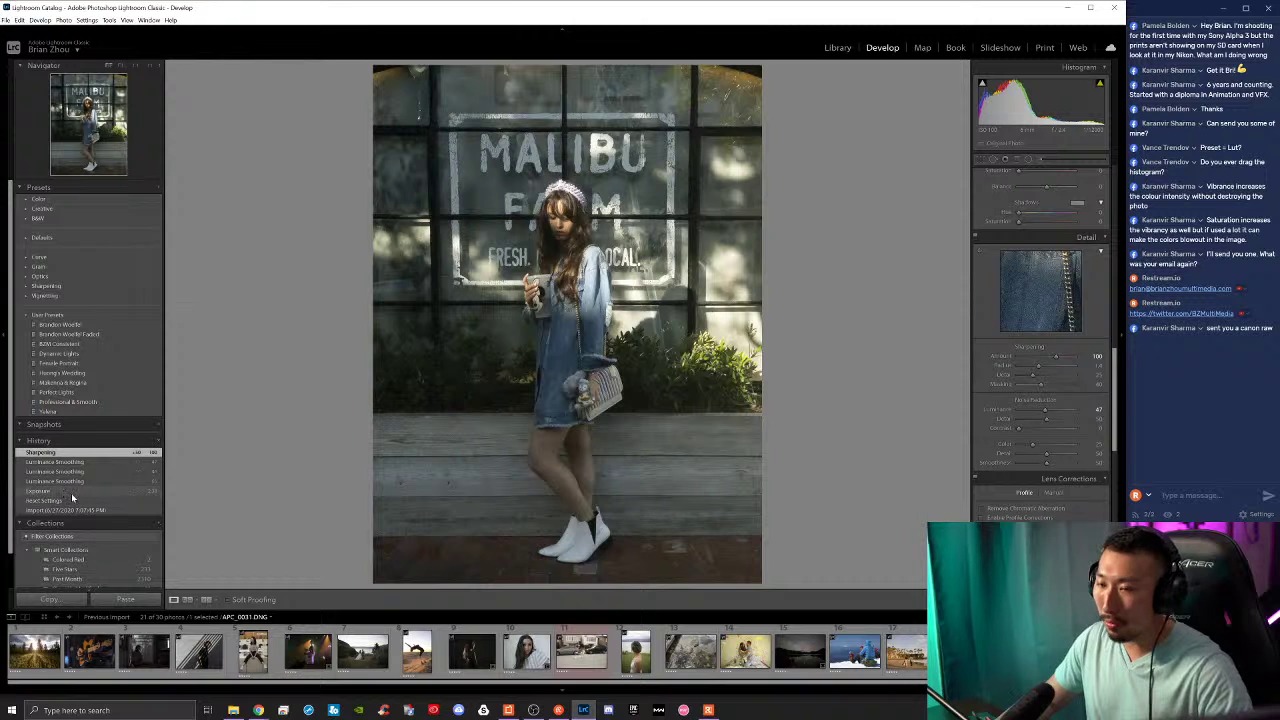
click(73, 491)
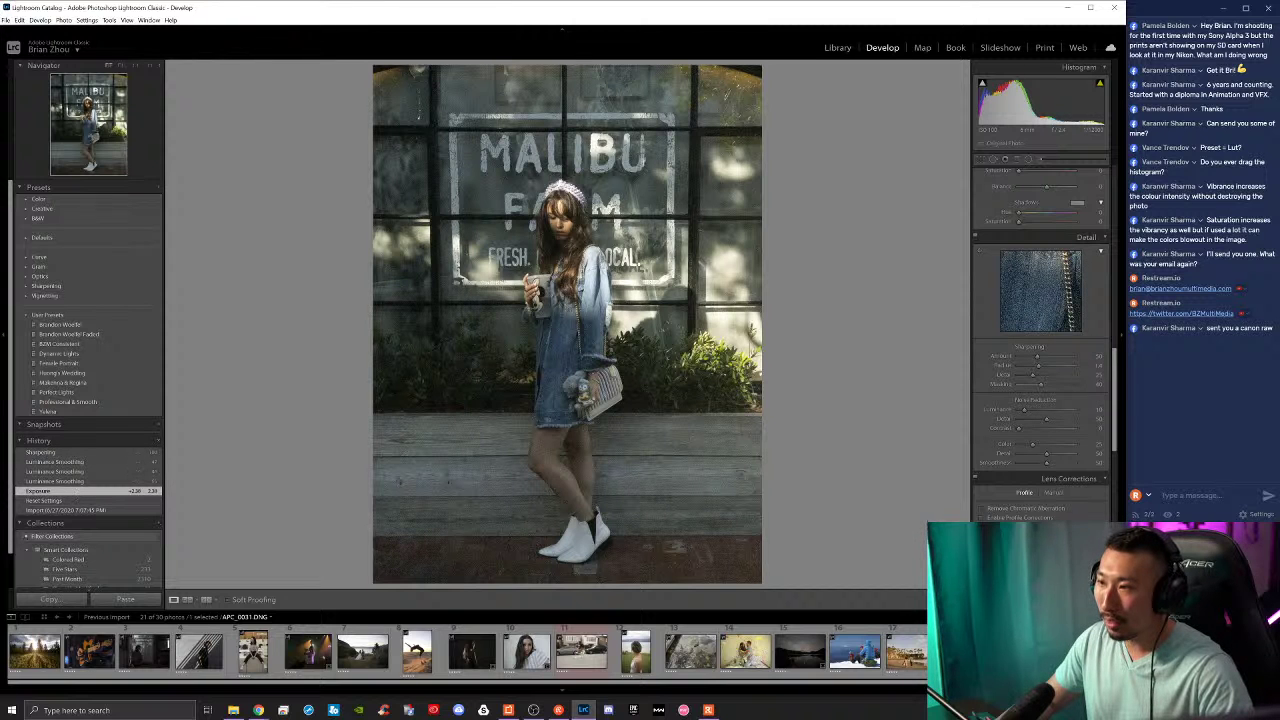
key(ctrl+z)
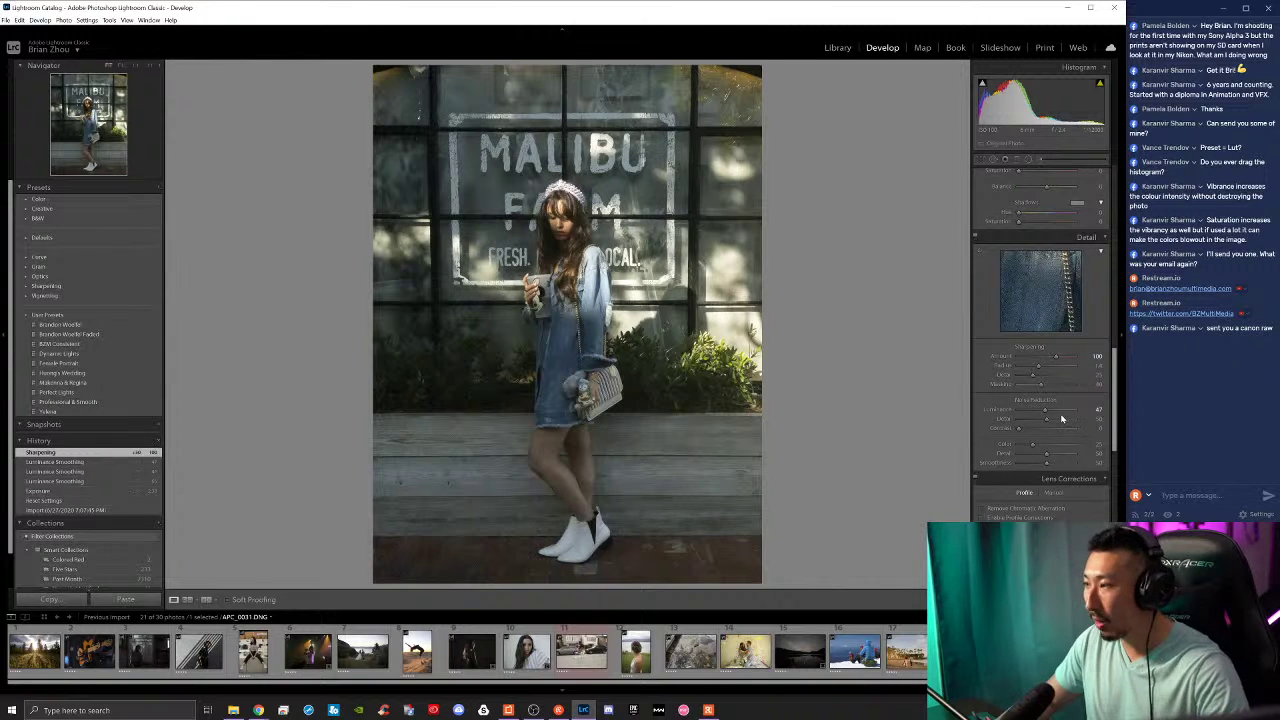
scroll(1040, 258, up, 10)
drag(1046, 281, 1049, 326)
Step: Lift the tone curve's shadow point, adjust vibrance, and raise Texture from +11 to +21
drag(1013, 512, 1013, 510)
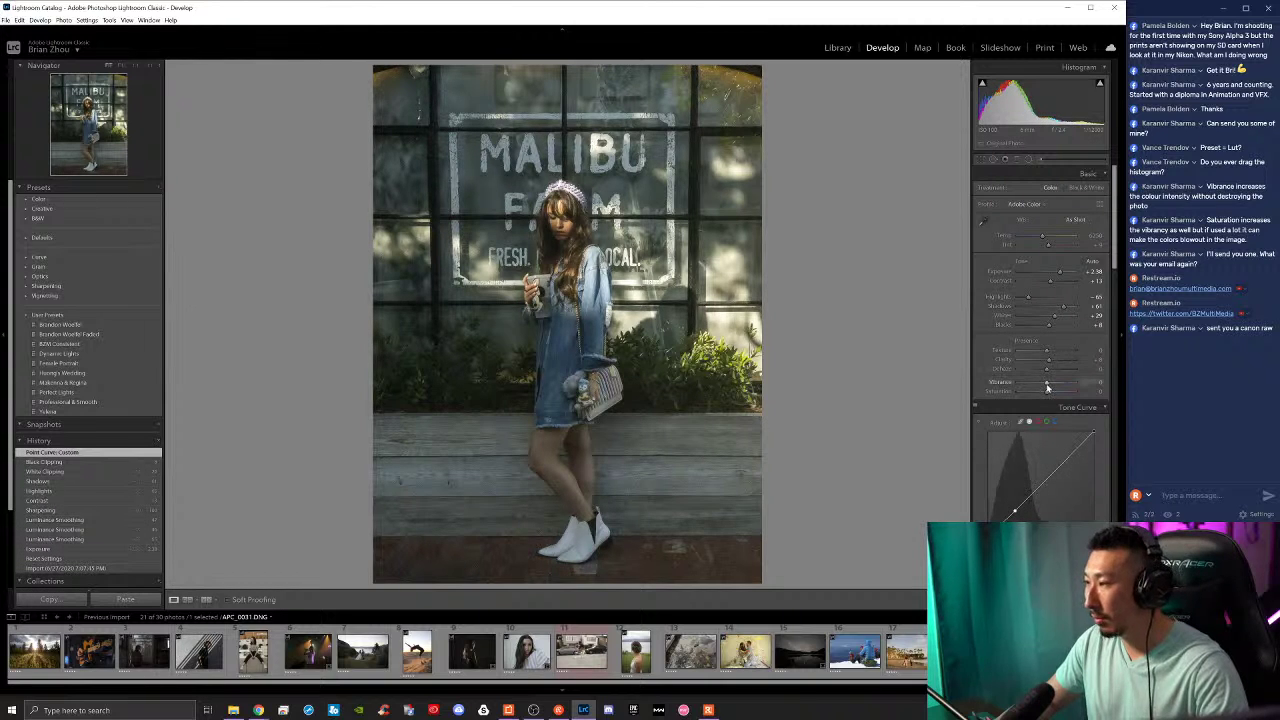
drag(1053, 384, 1046, 391)
click(578, 257)
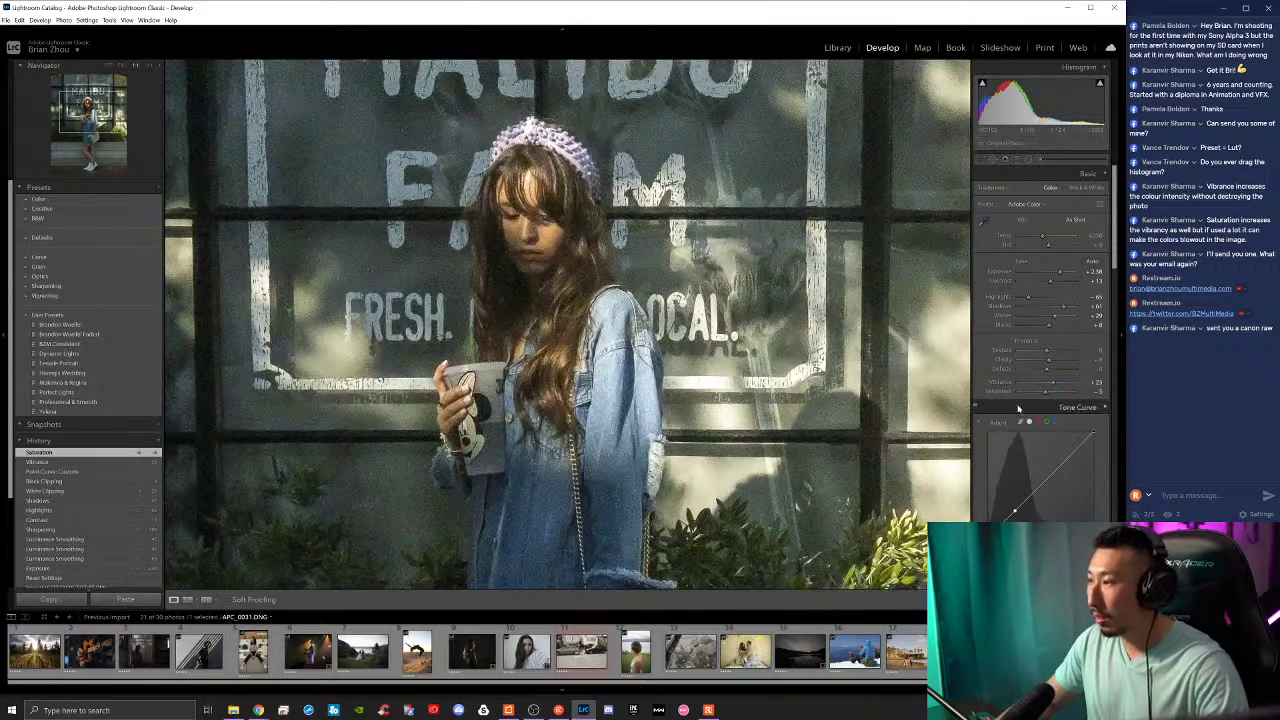
scroll(1025, 425, down, 10)
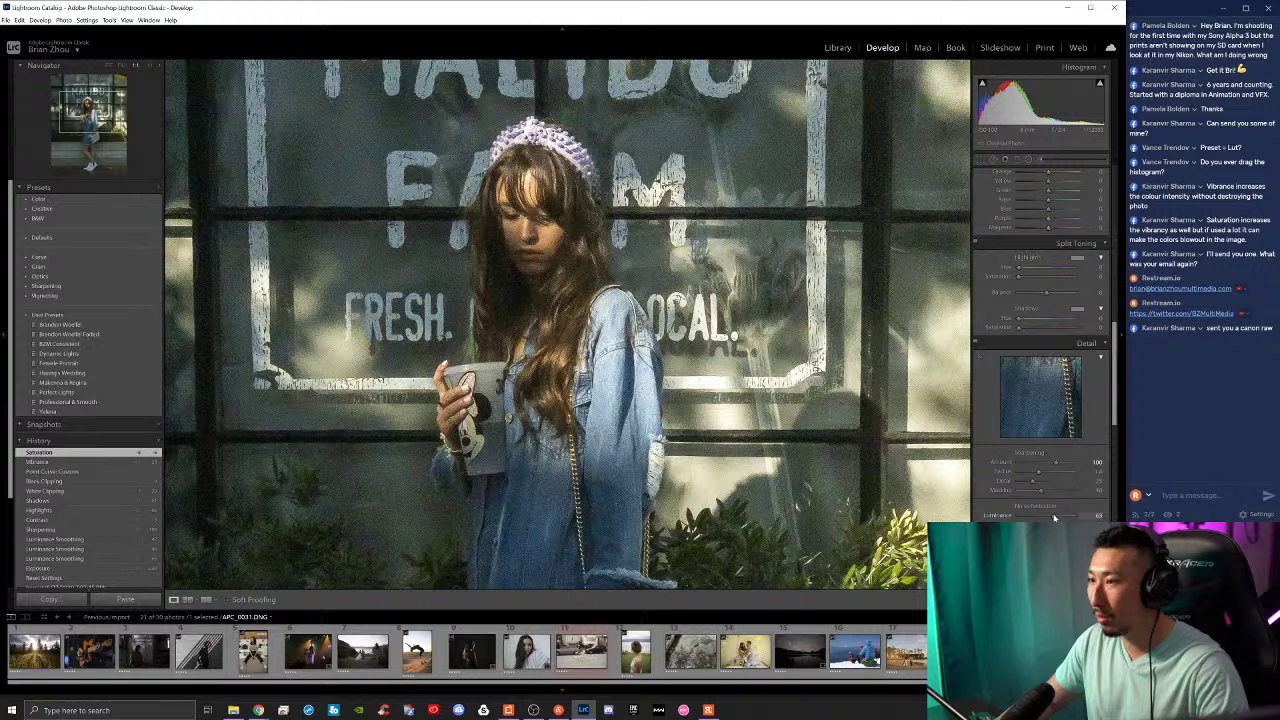
click(740, 372)
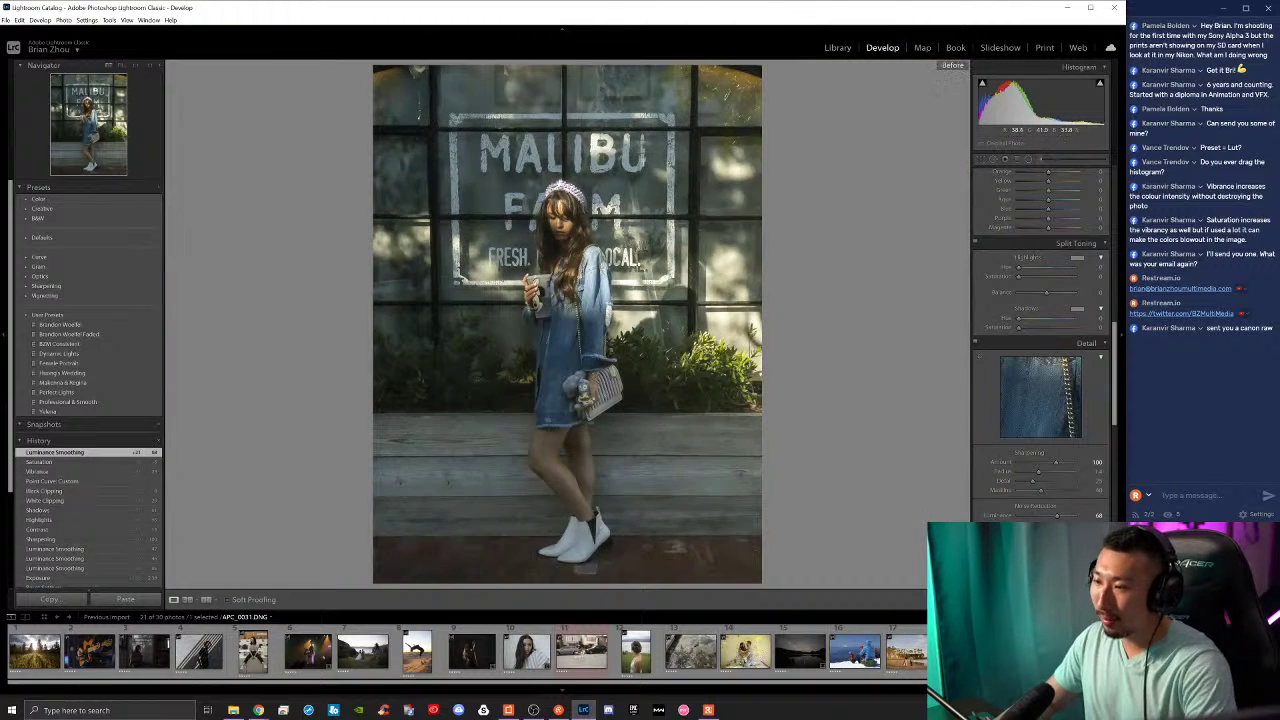
scroll(1021, 265, up, 10)
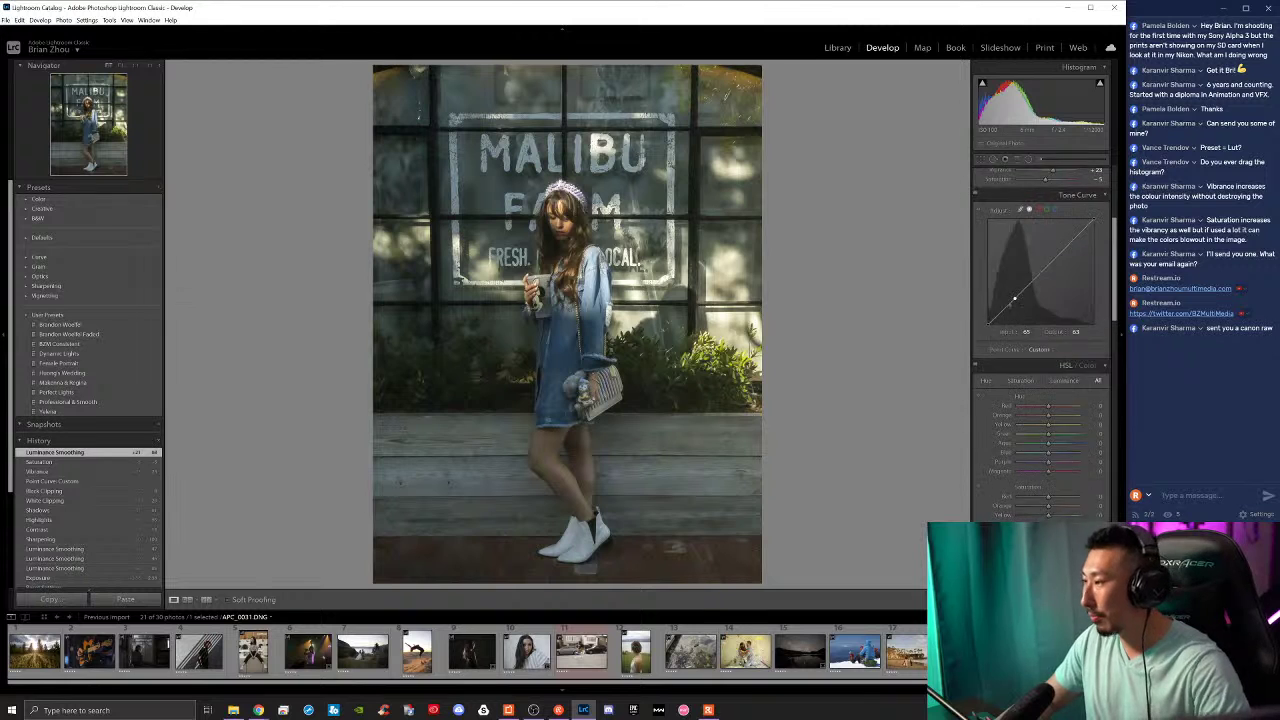
drag(1055, 357, 1060, 362)
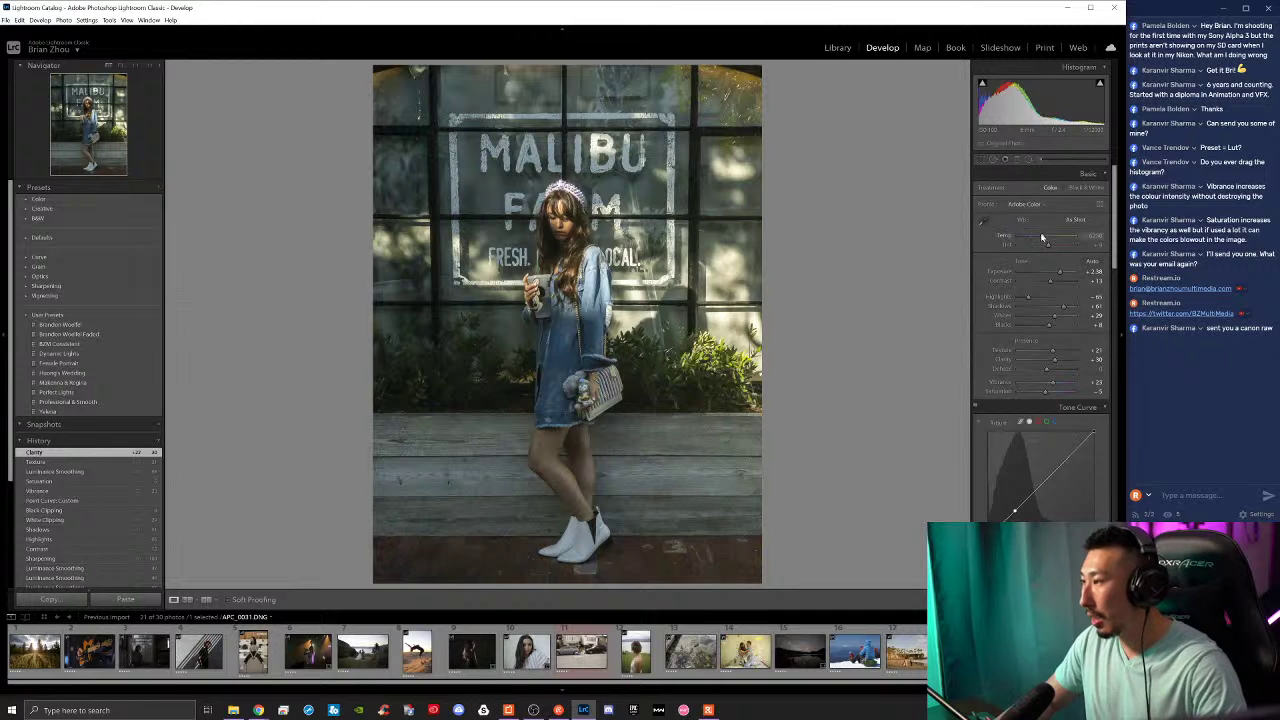
Step: Neutralise the white balance with the eyedropper, then warm Temp and raise Tint to +32
click(983, 220)
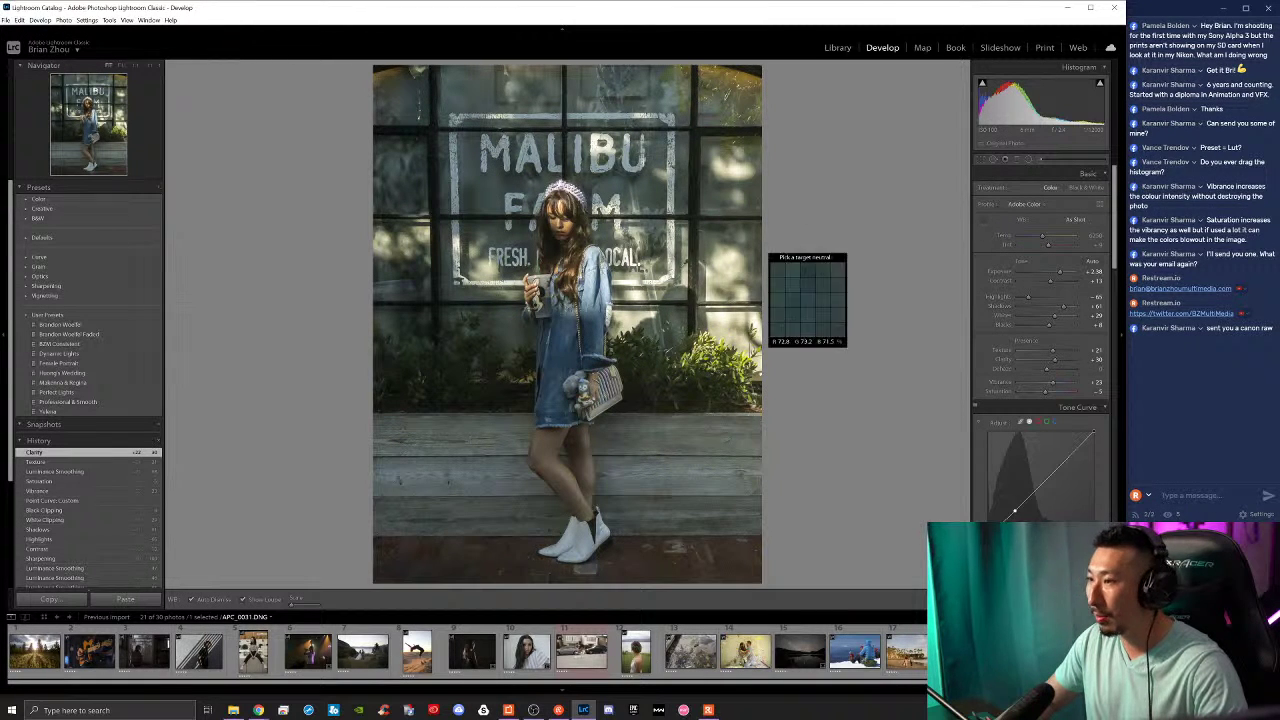
click(632, 277)
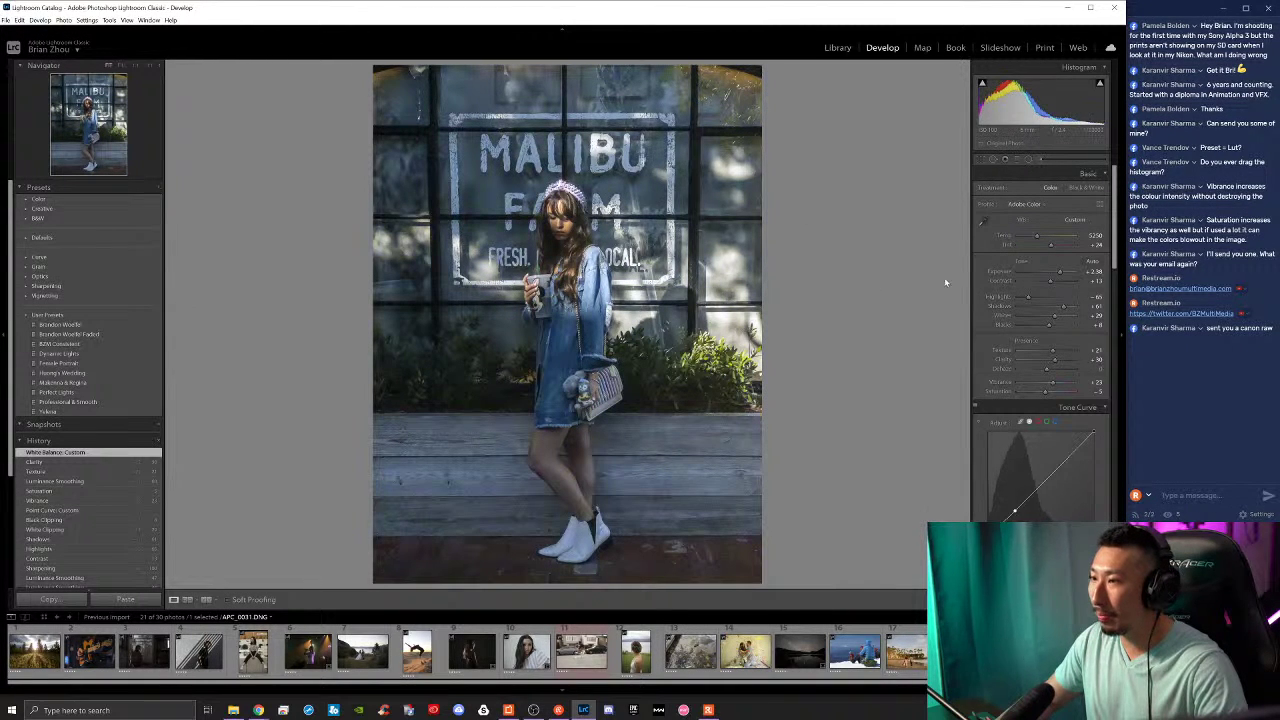
mouse_move(1037, 236)
mouse_down()
mouse_move(1053, 249)
mouse_move(1048, 240)
mouse_up()
drag(1051, 248, 1054, 249)
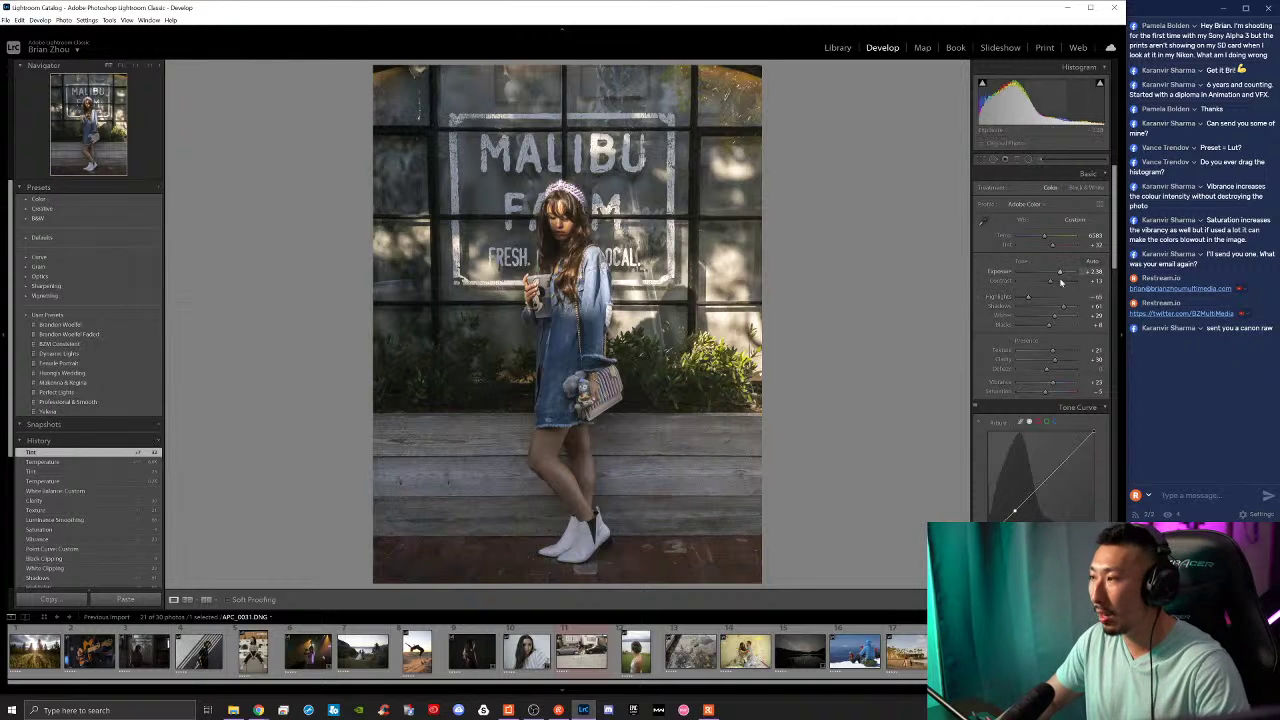
Step: Lower Saturation from +5 to -12 and compare the edit against the original
drag(1050, 397, 1043, 391)
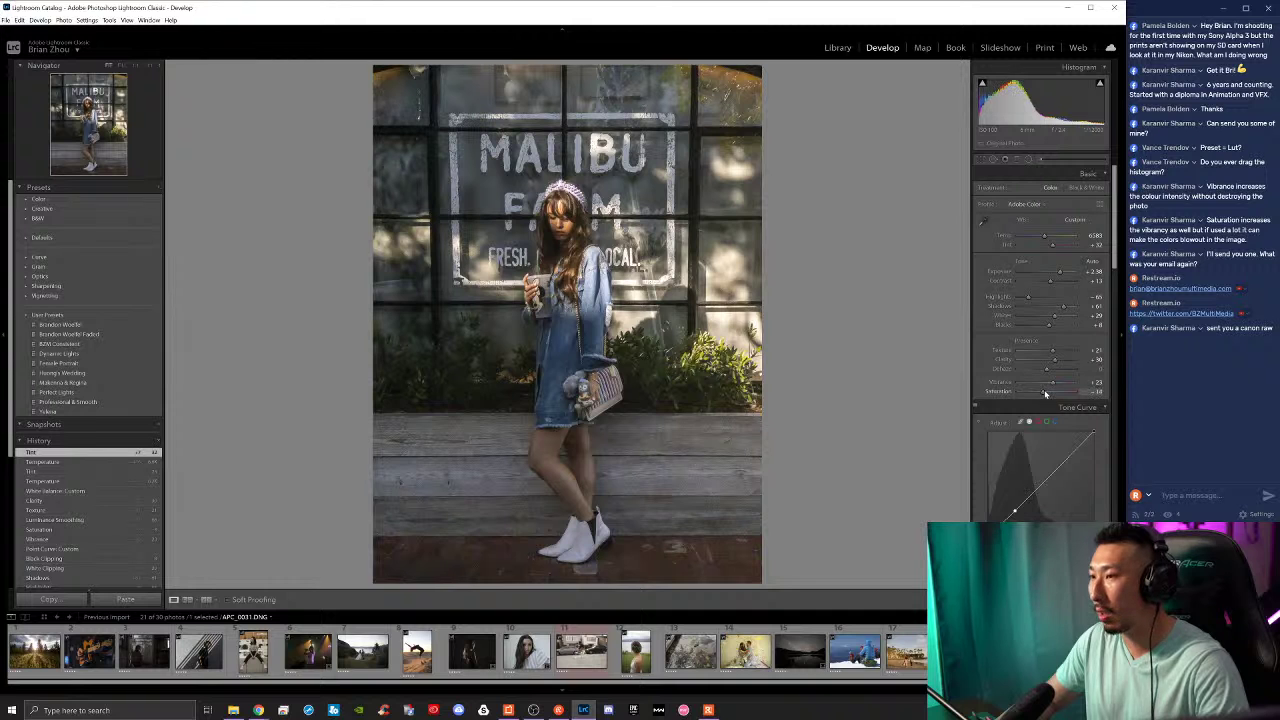
key(backslash)
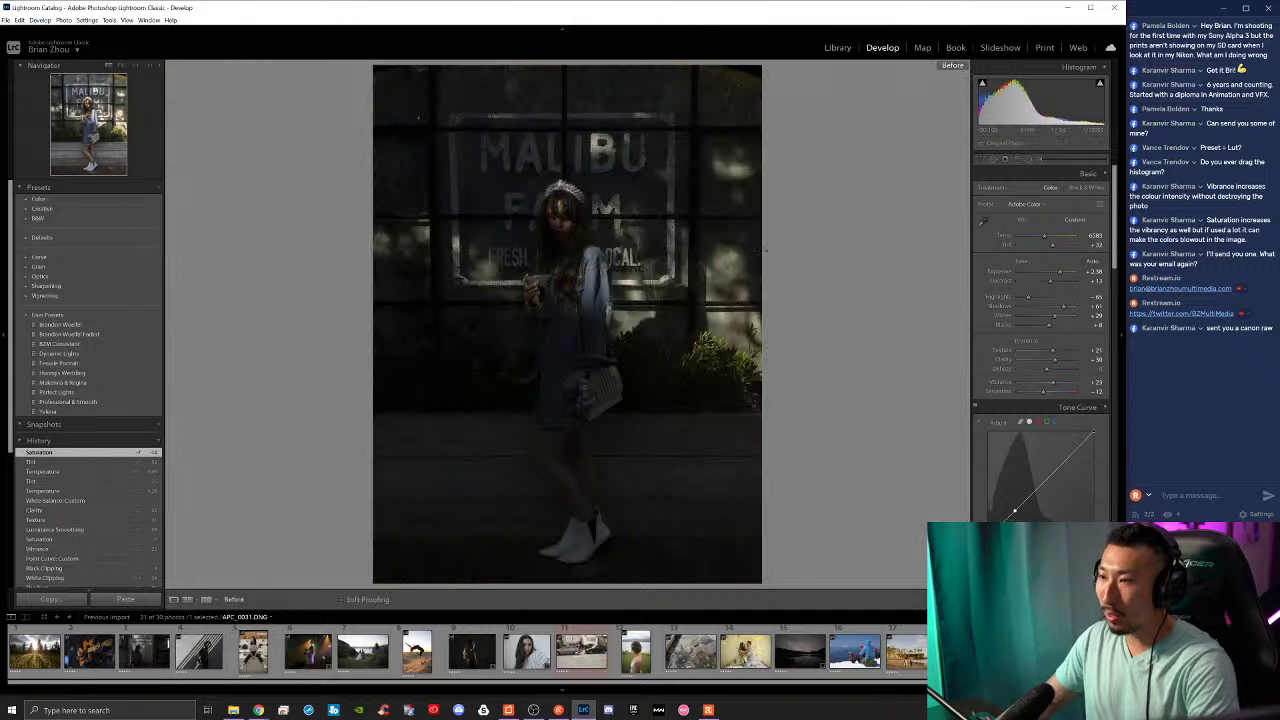
key(backslash)
key(backslash)
key(backslash)
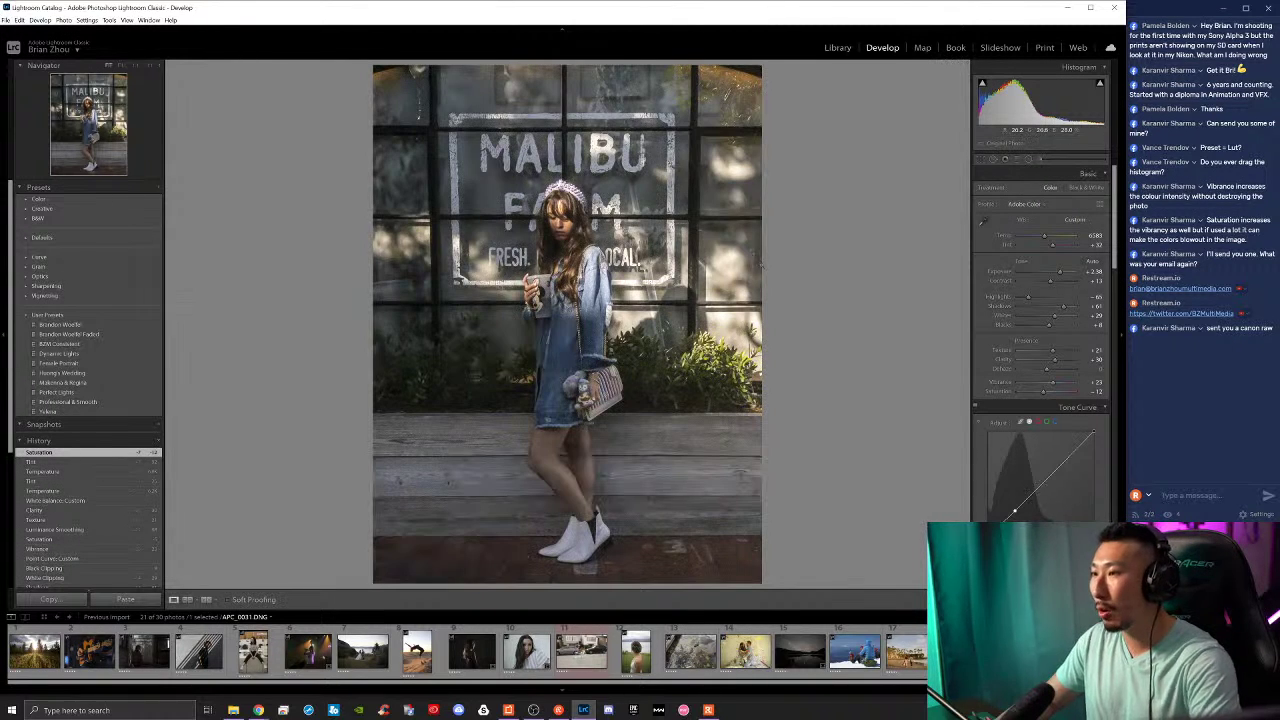
Step: Crop the portrait inward from the top-right and lower-left corners, keeping Aspect: Original
key(r)
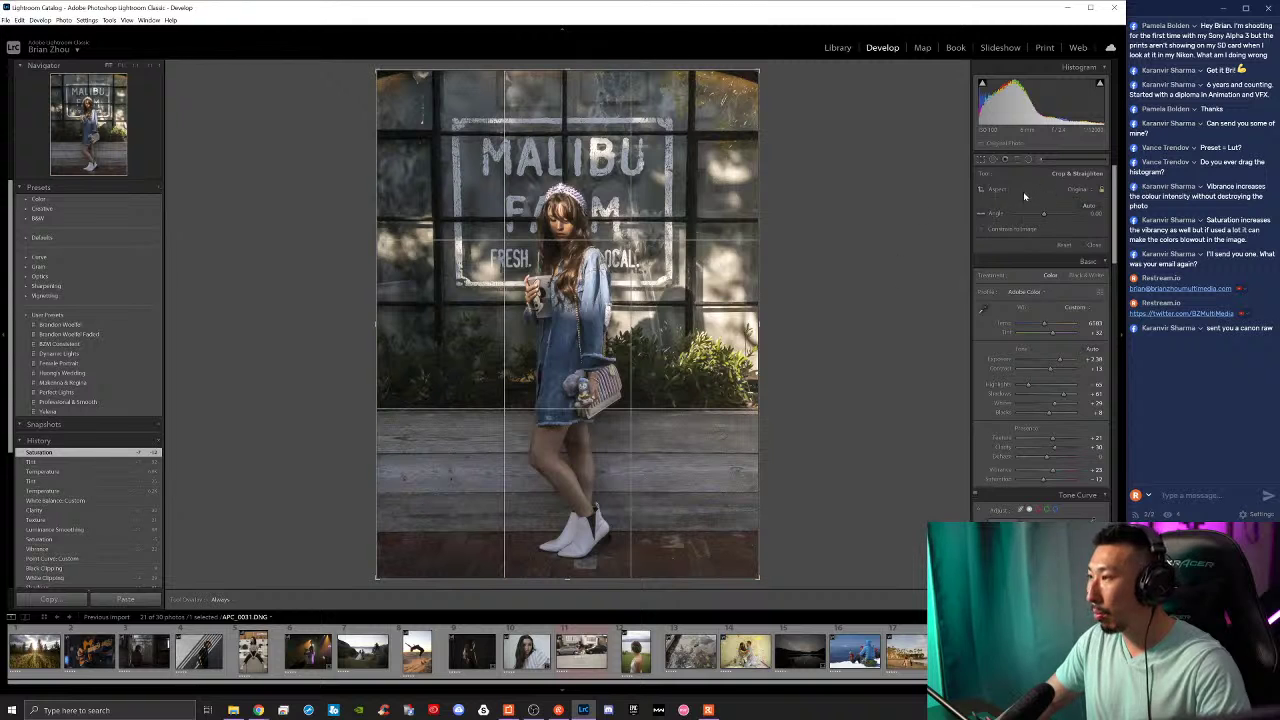
click(1075, 189)
click(700, 198)
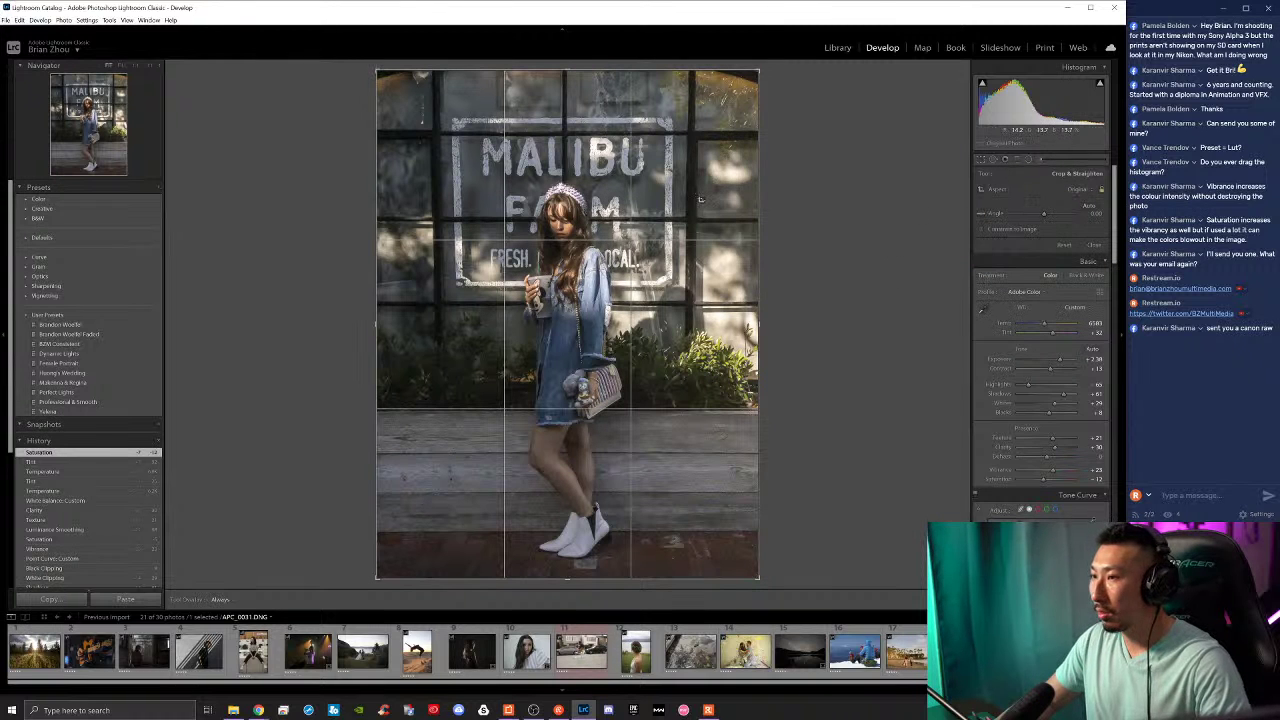
drag(758, 70, 709, 130)
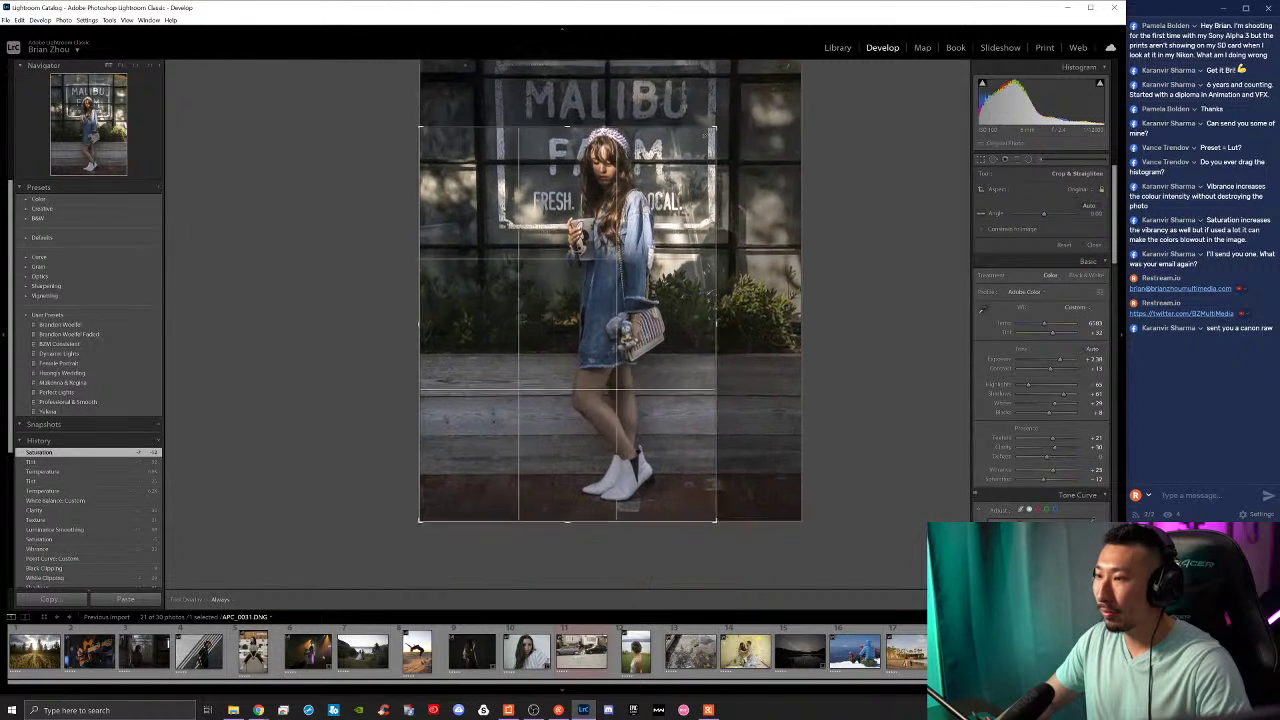
drag(420, 520, 482, 408)
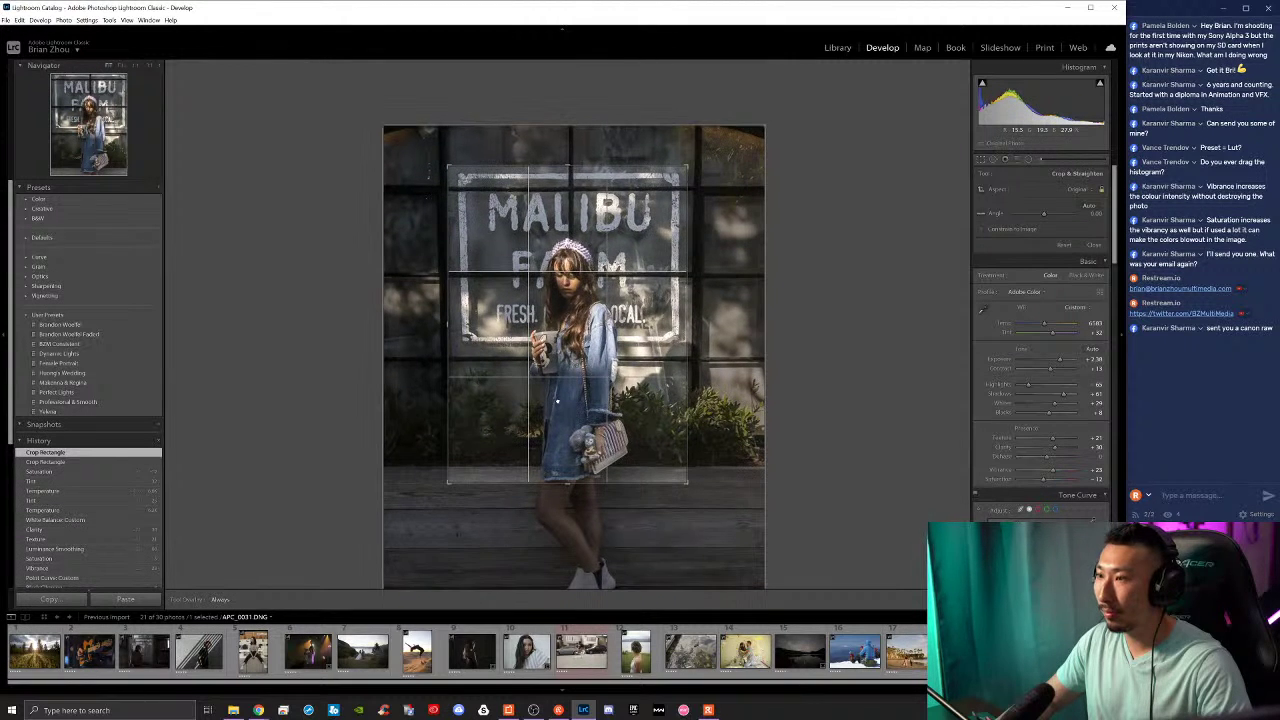
key(Return)
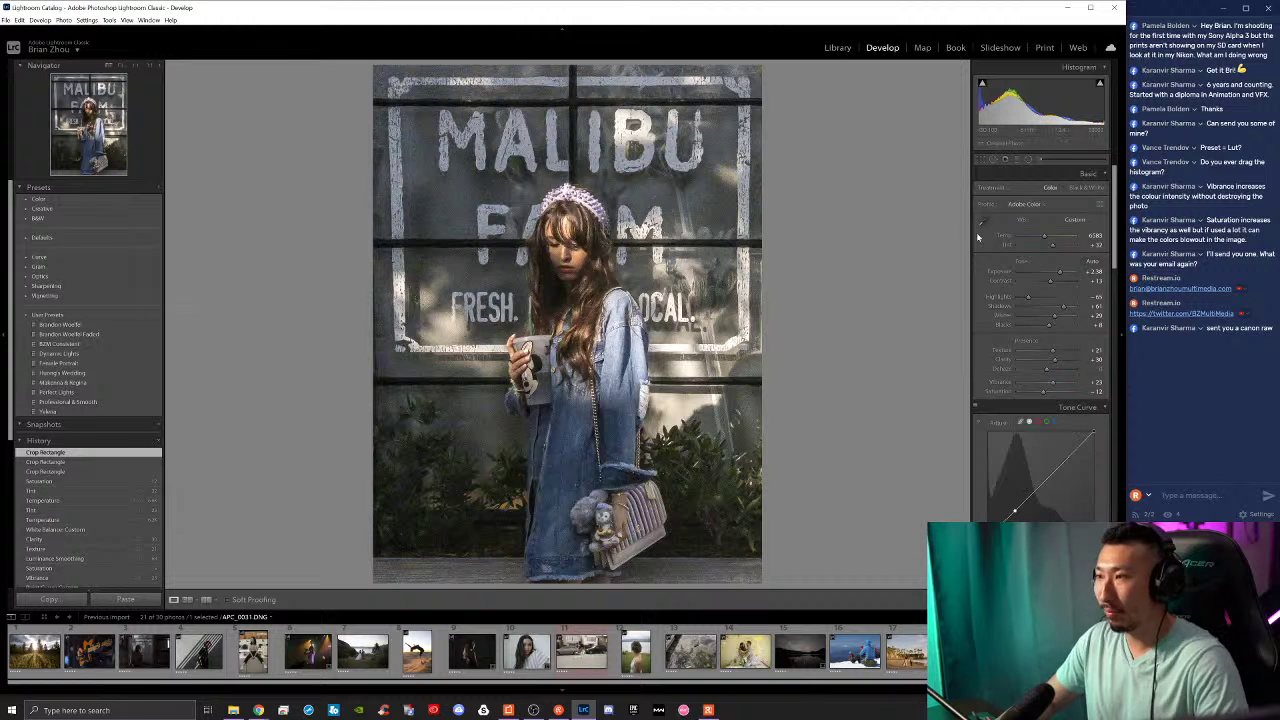
Step: Refine the crop by nudging the photo's position within the frame
click(983, 160)
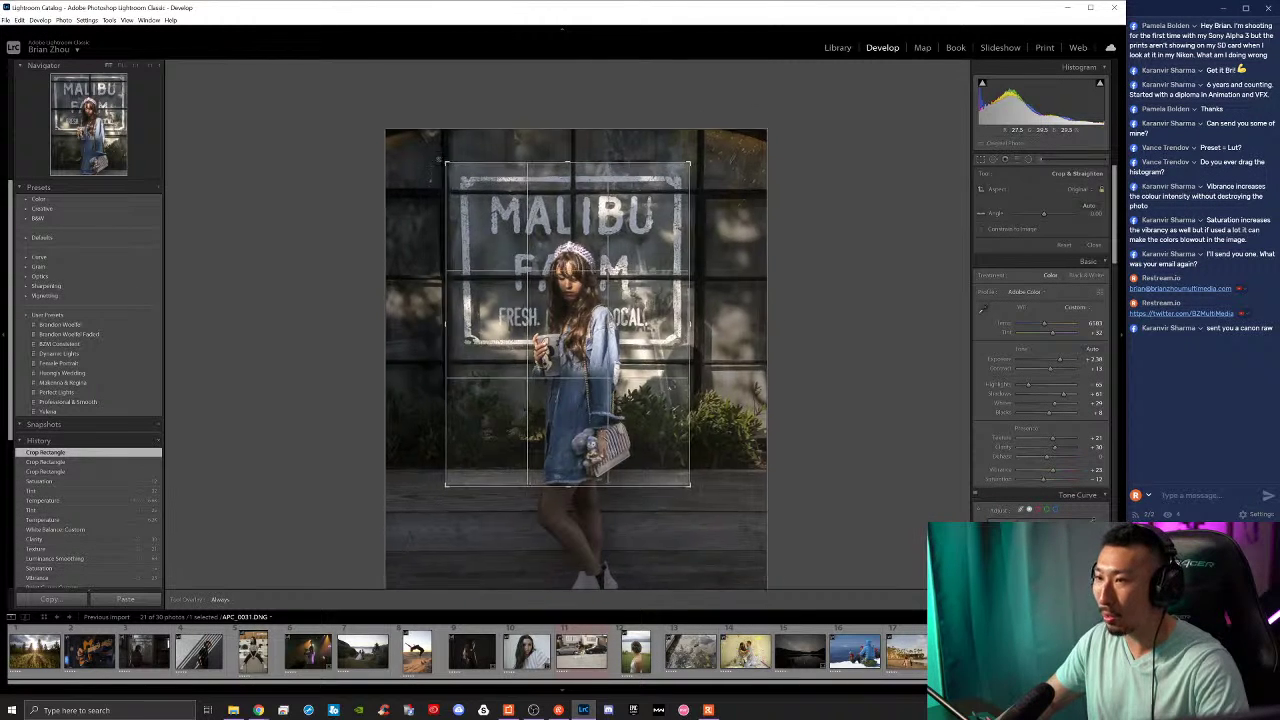
drag(548, 290, 540, 283)
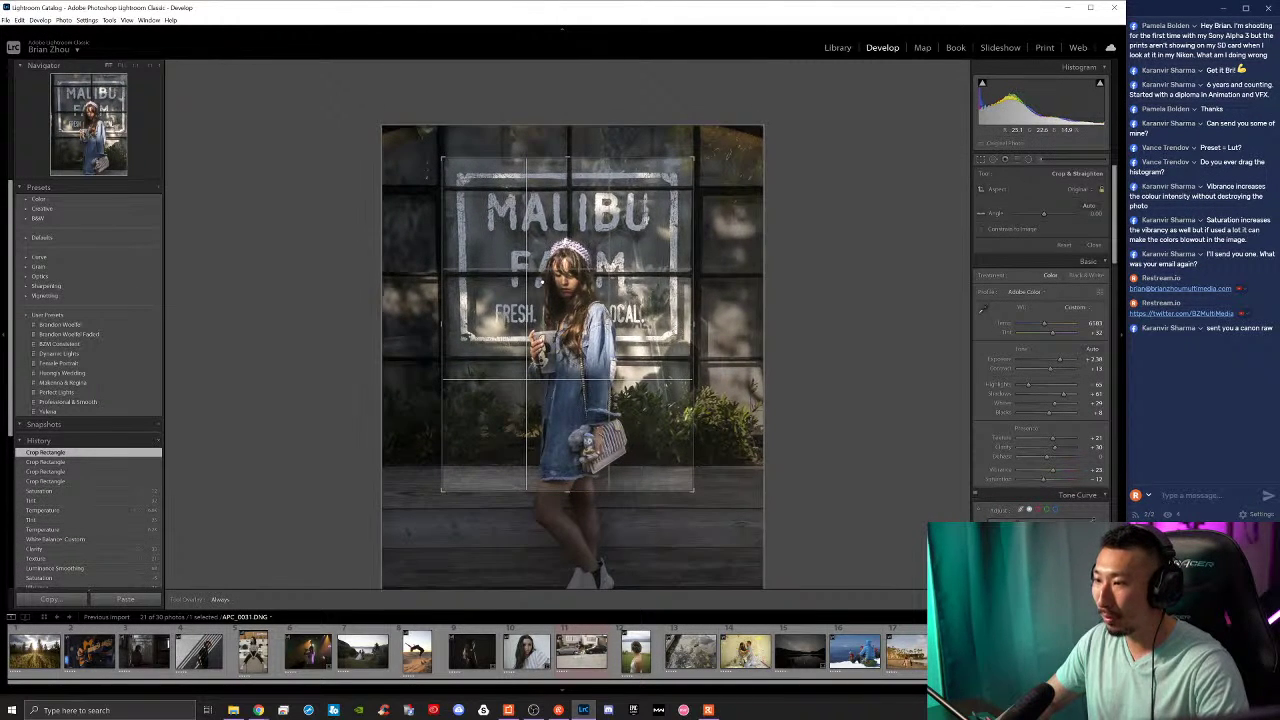
key(Return)
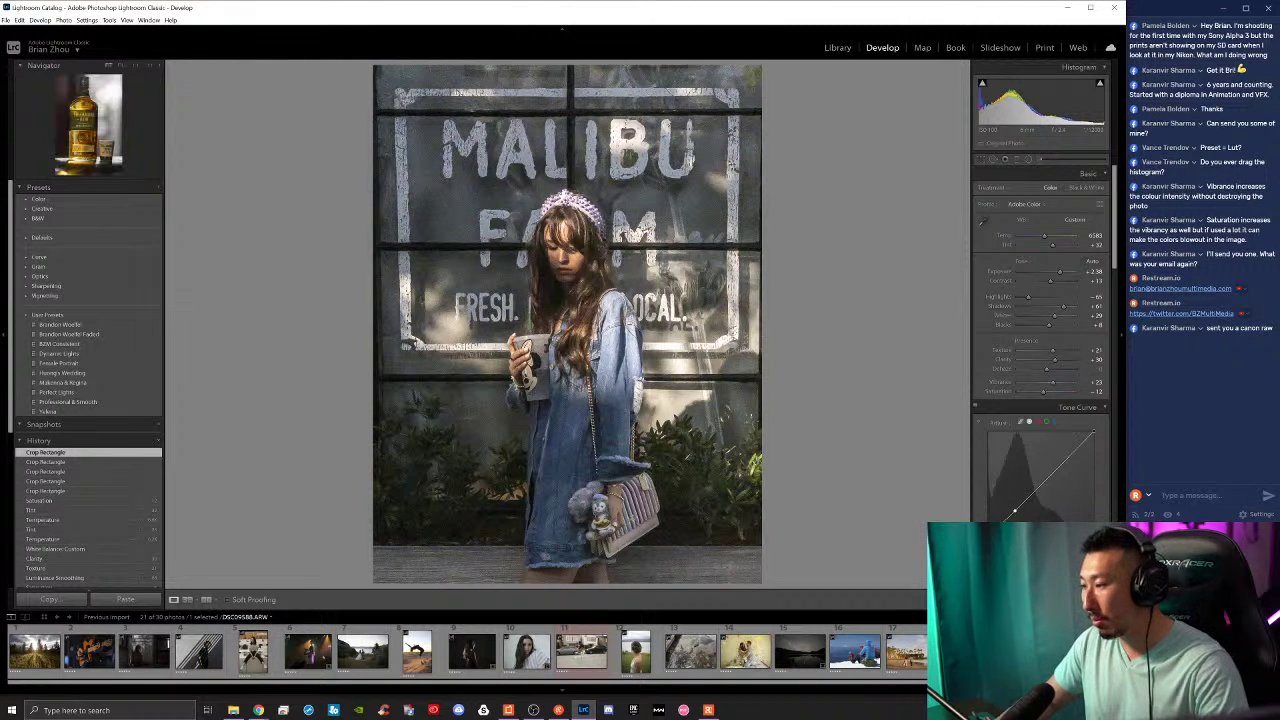
Step: Open the Tullamore Dew whiskey bottle photo and apply a slight straightening crop angle
click(581, 651)
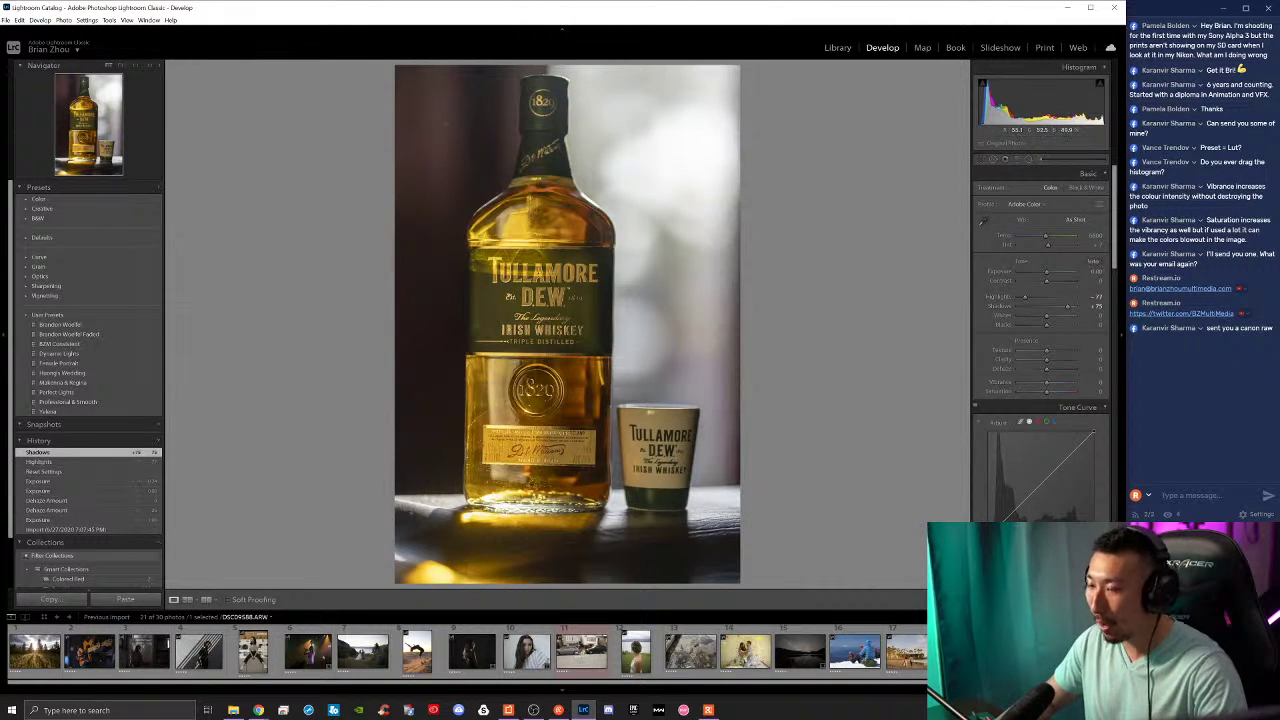
click(983, 159)
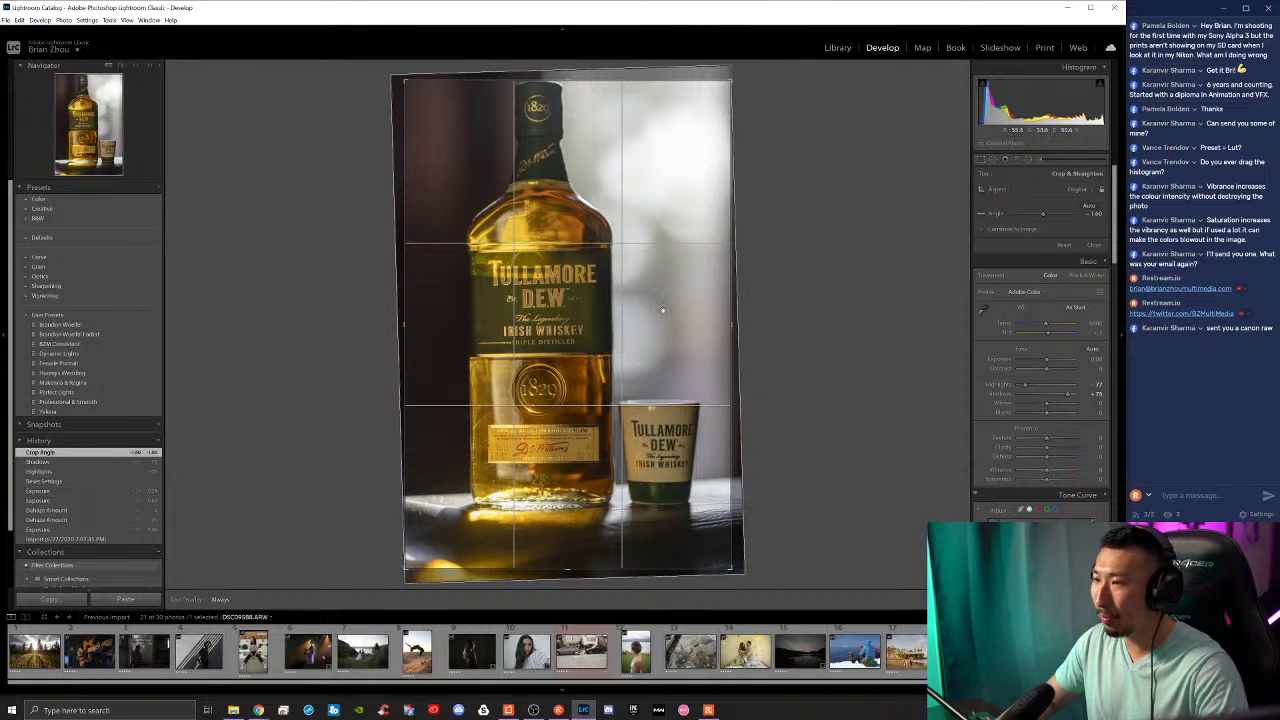
key(Return)
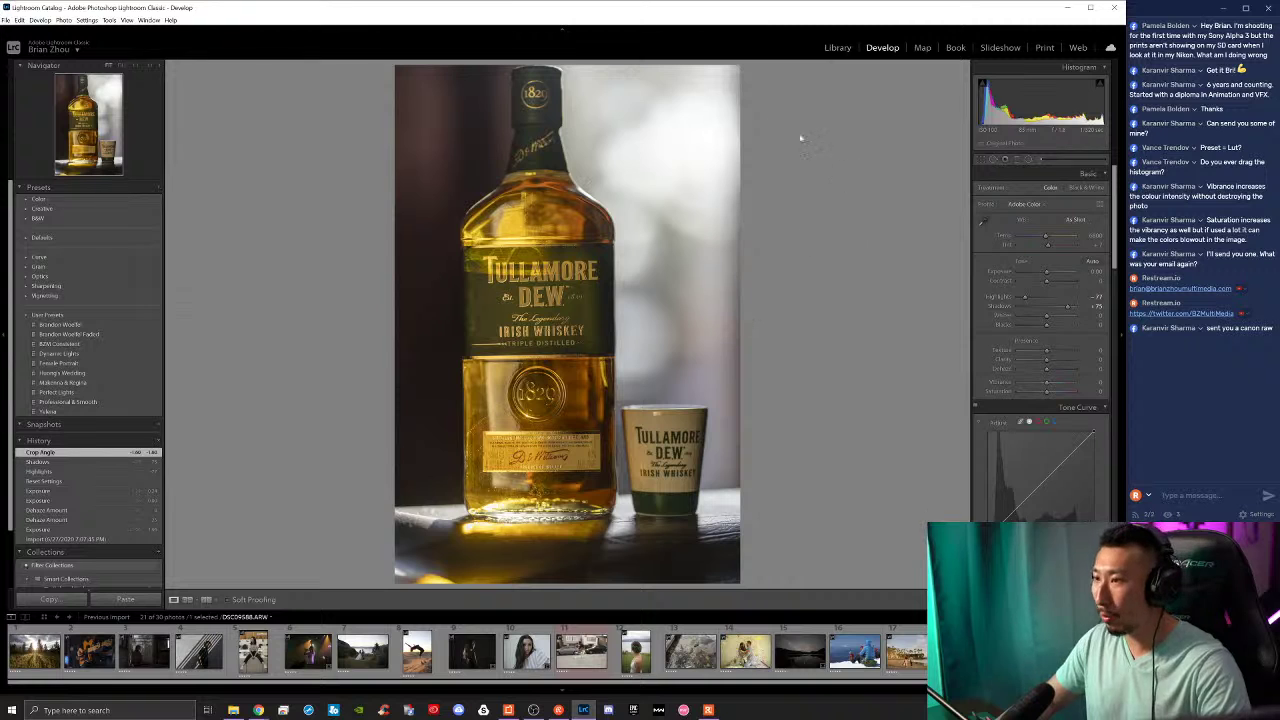
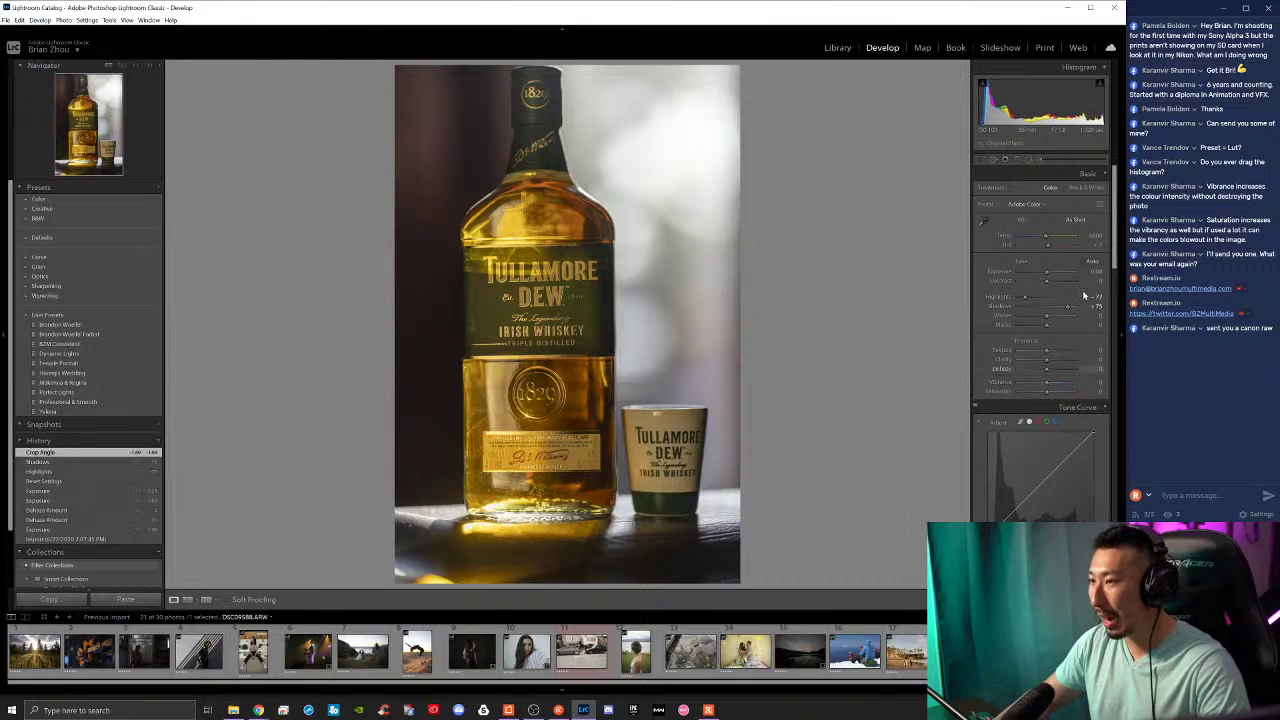
Step: Reset Highlights and Shadows to zero, then try a full develop reset and undo it
double_click(1026, 297)
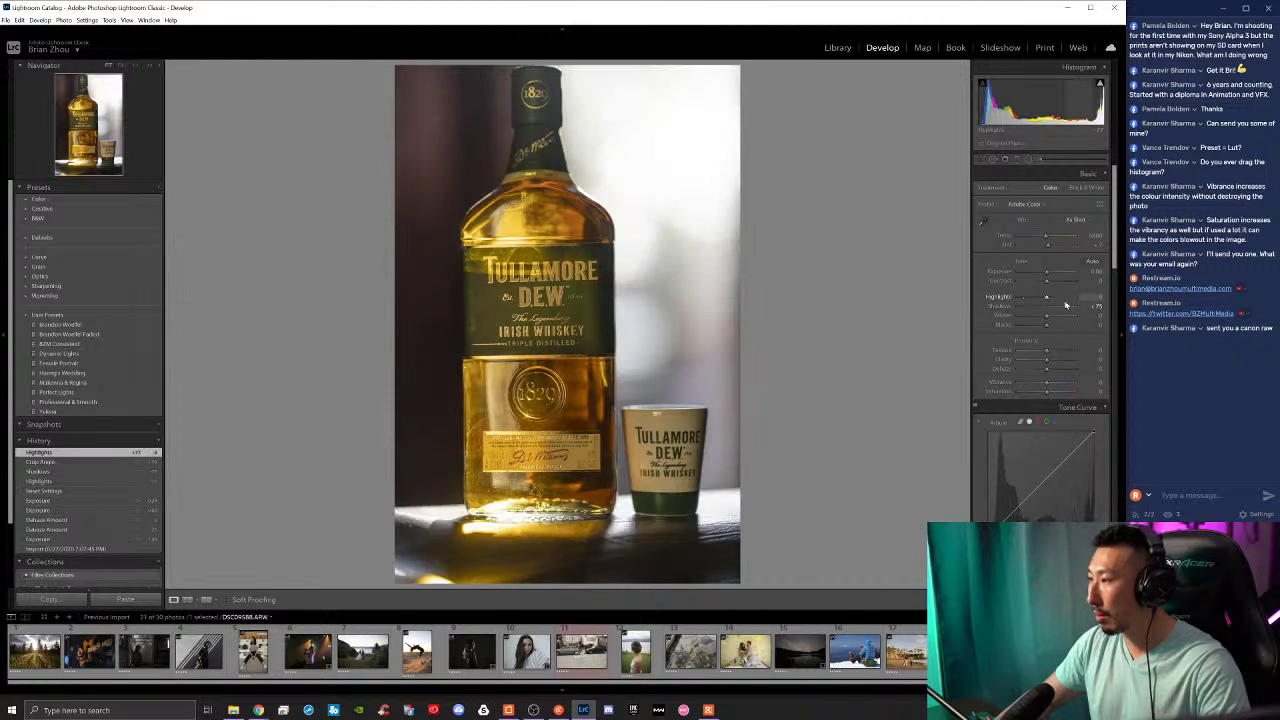
double_click(1068, 307)
key(ctrl+shift+r)
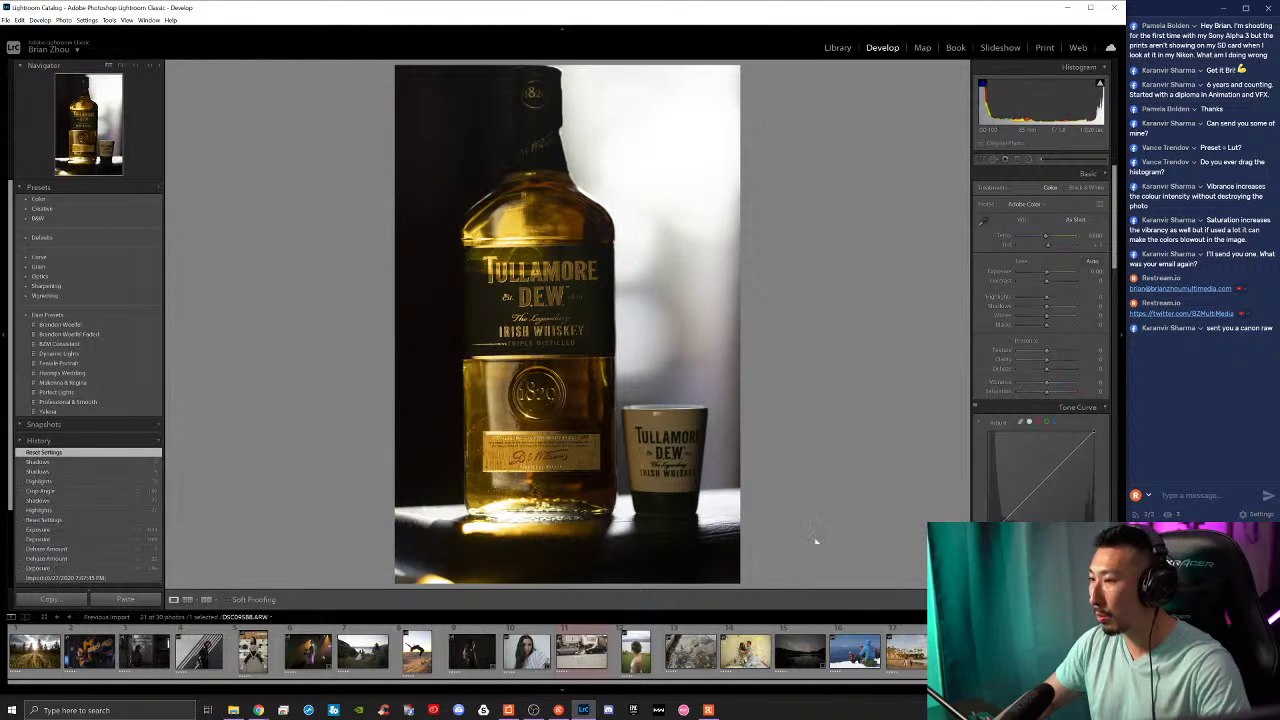
key(ctrl+z)
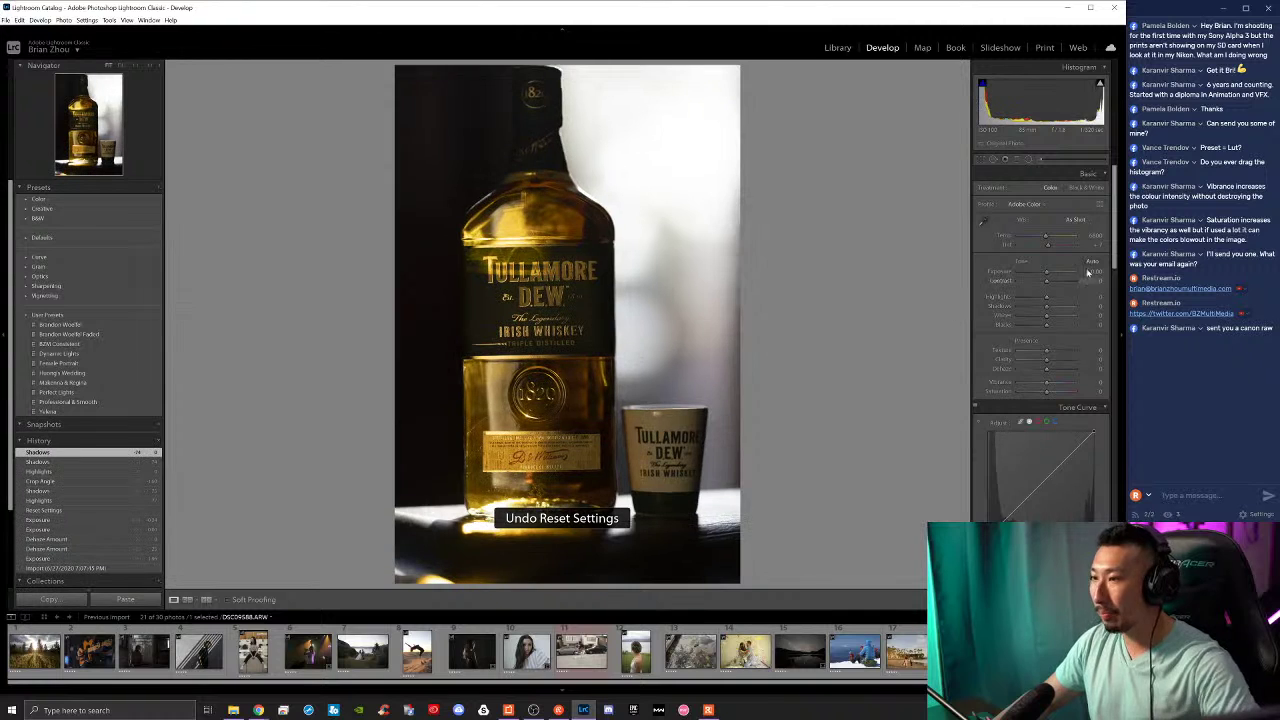
Step: Set exposure +0.77 and contrast +24, adjust highlights, whites and blacks, then compare with the before view
drag(1048, 273, 1051, 281)
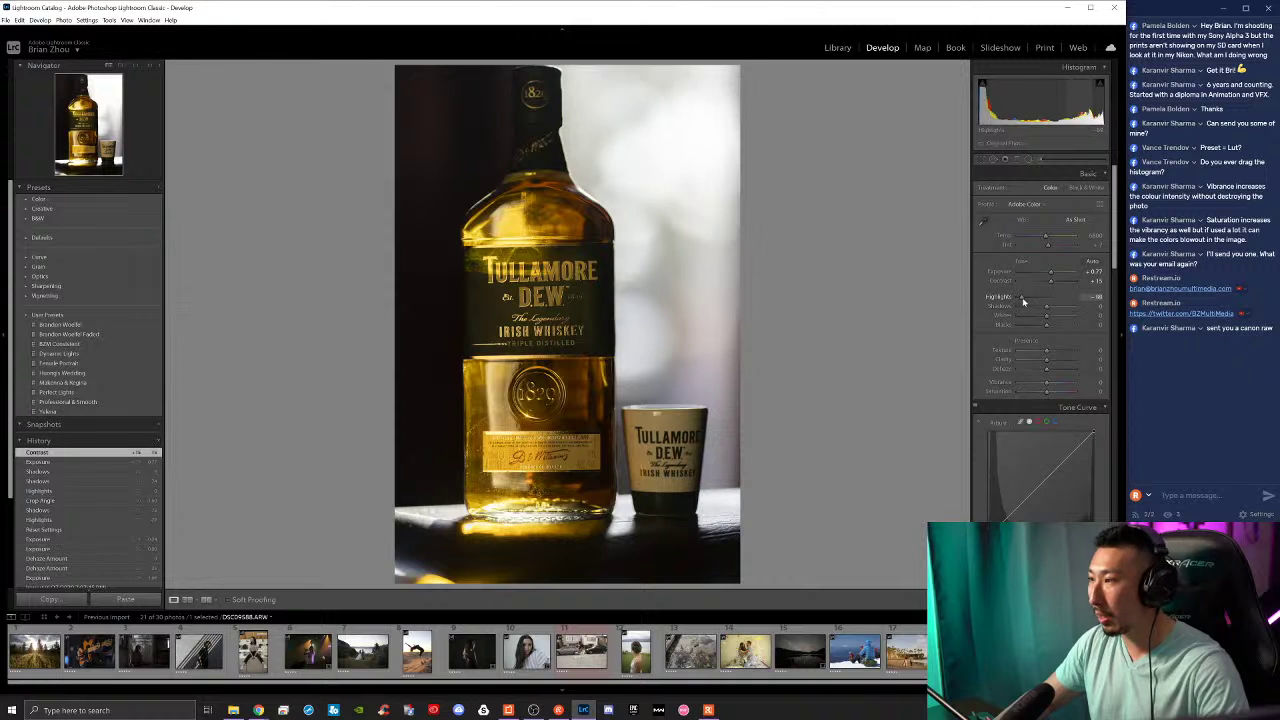
drag(1022, 302, 1056, 309)
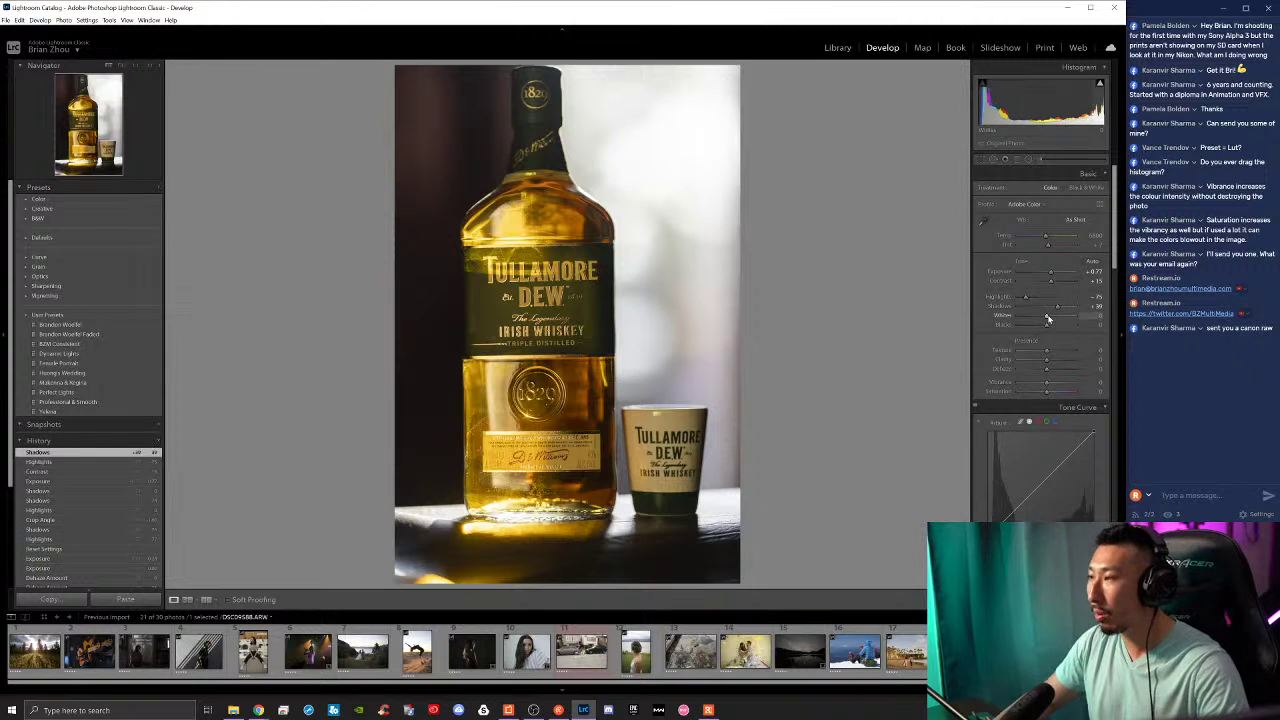
drag(1048, 318, 1040, 330)
drag(1050, 281, 1053, 281)
key(backslash)
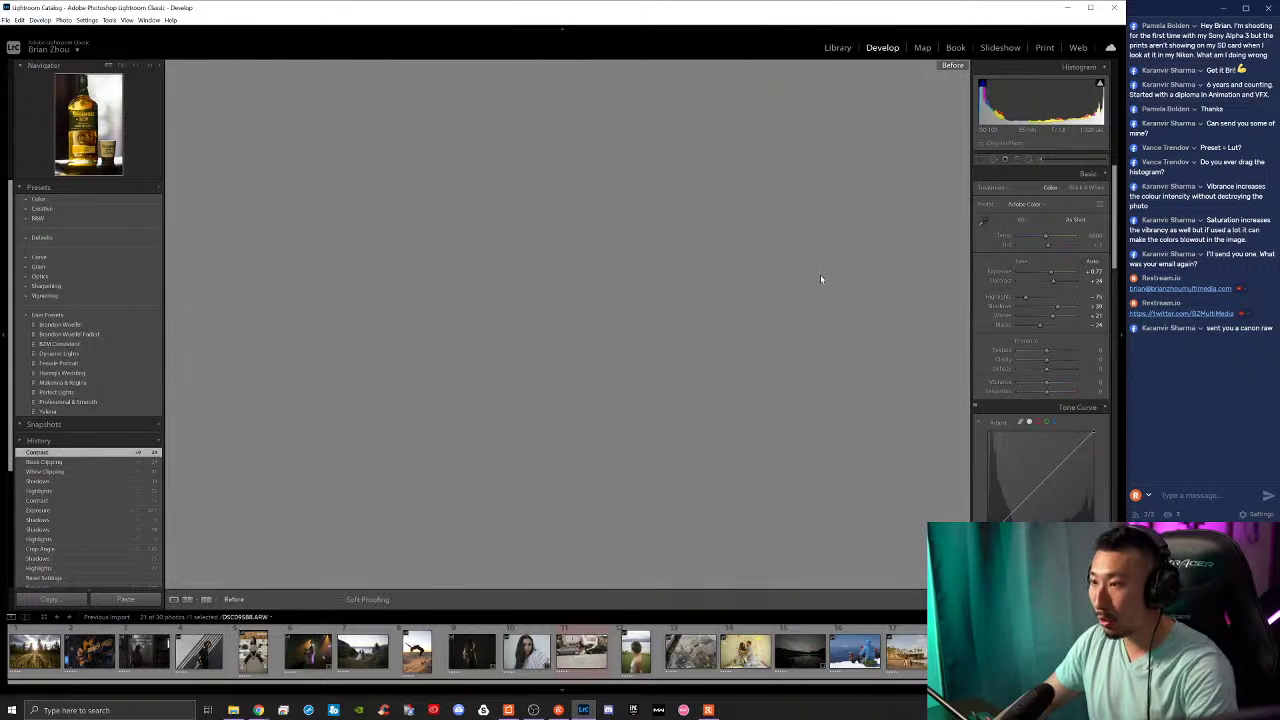
key(backslash)
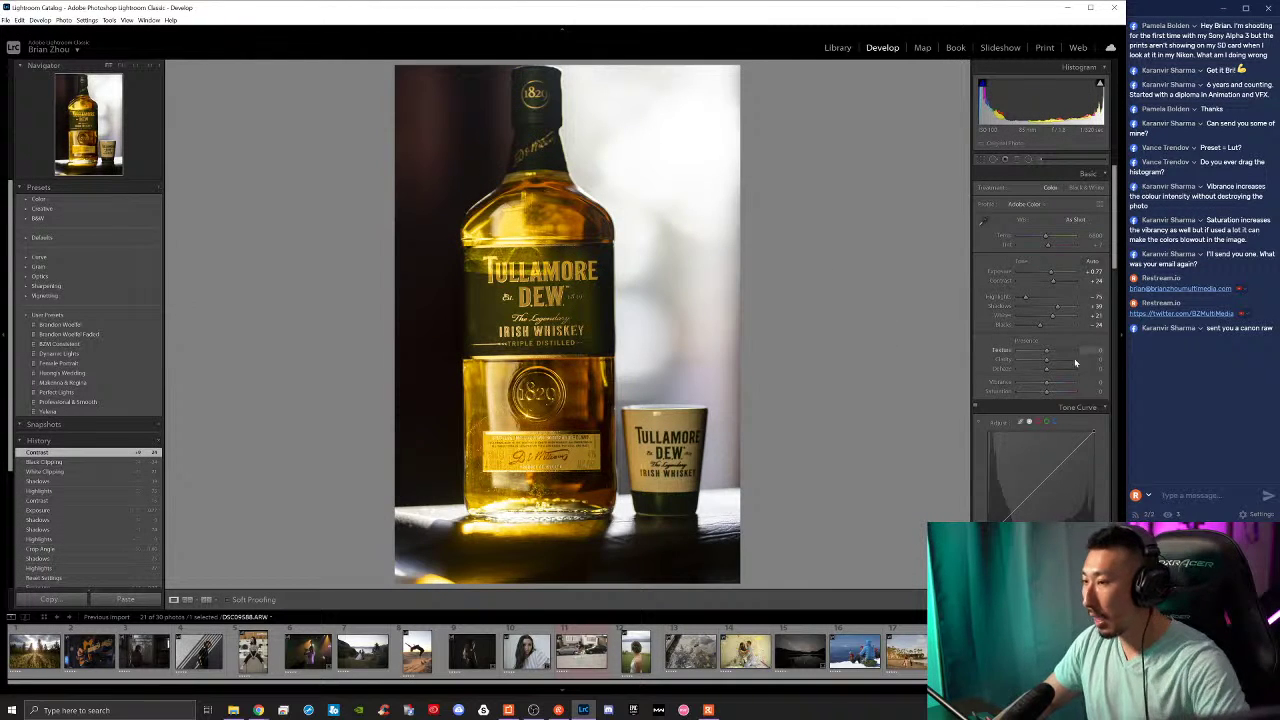
Step: Lighten blacks to -18, raise exposure, add texture and clarity, and lower the whites
drag(1040, 325, 1043, 325)
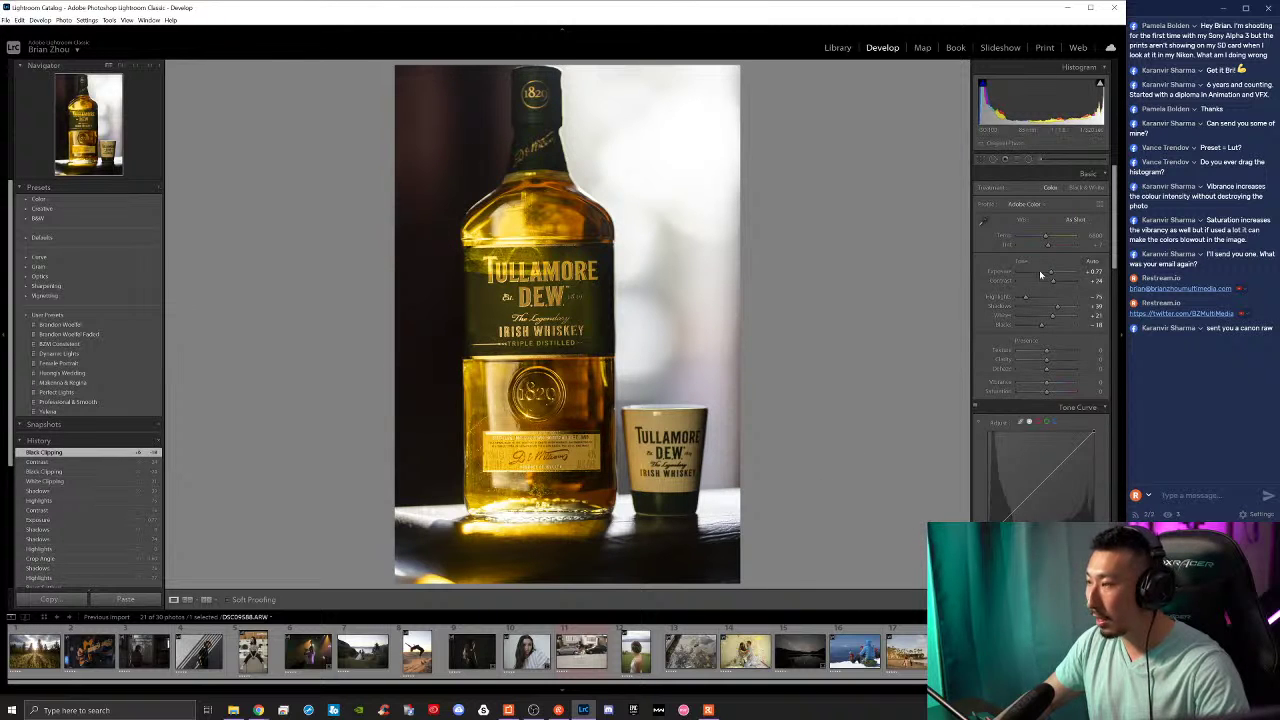
mouse_move(1051, 275)
mouse_down()
mouse_move(1067, 277)
mouse_move(1053, 275)
mouse_up()
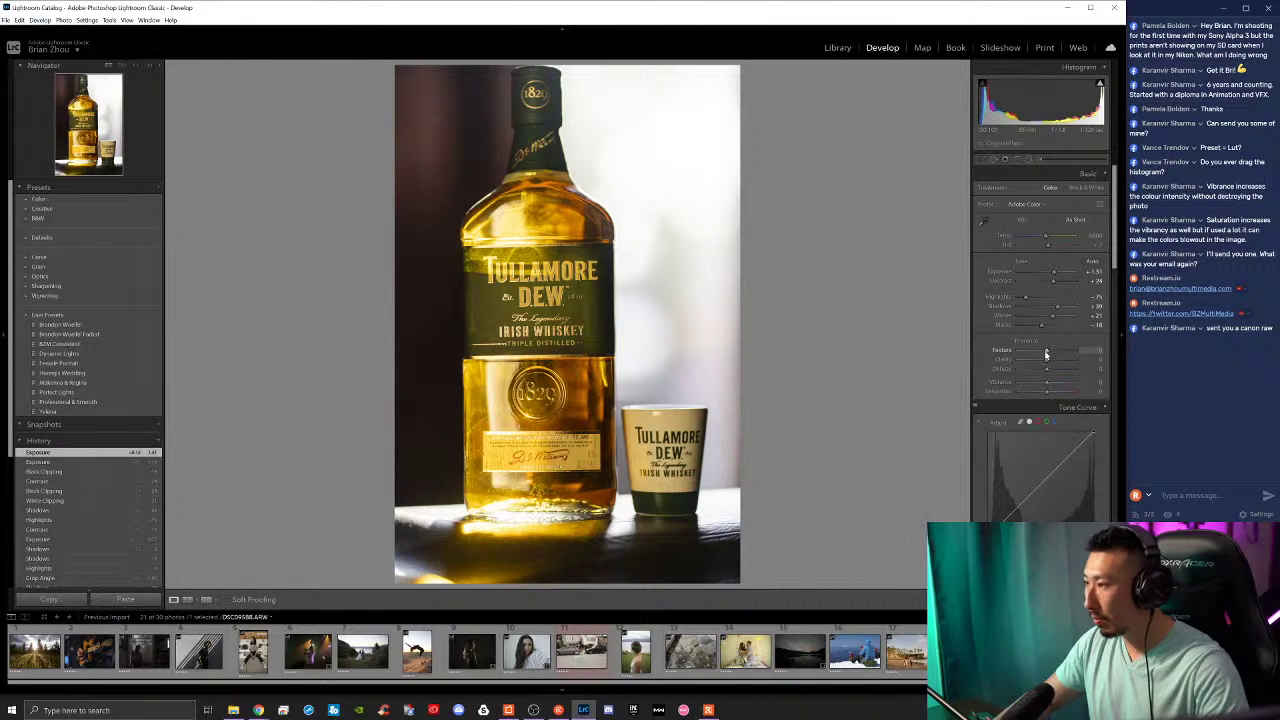
drag(1035, 352, 1045, 356)
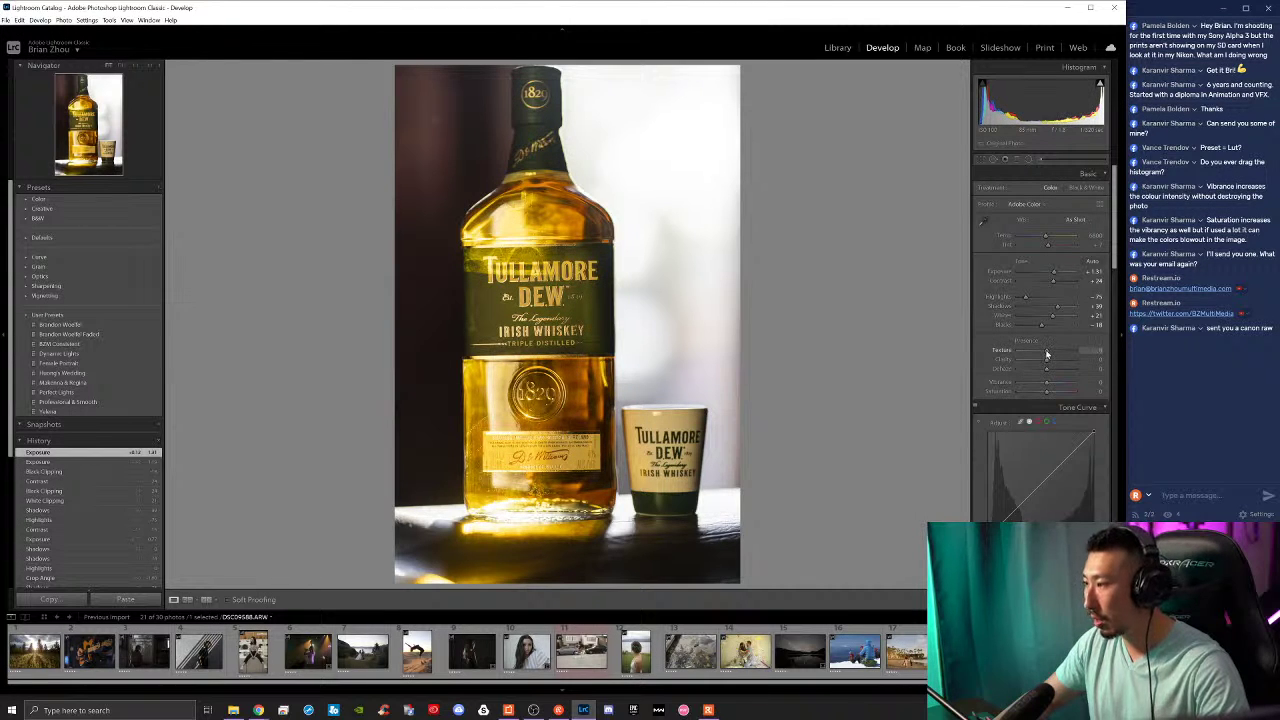
drag(1047, 354, 1047, 354)
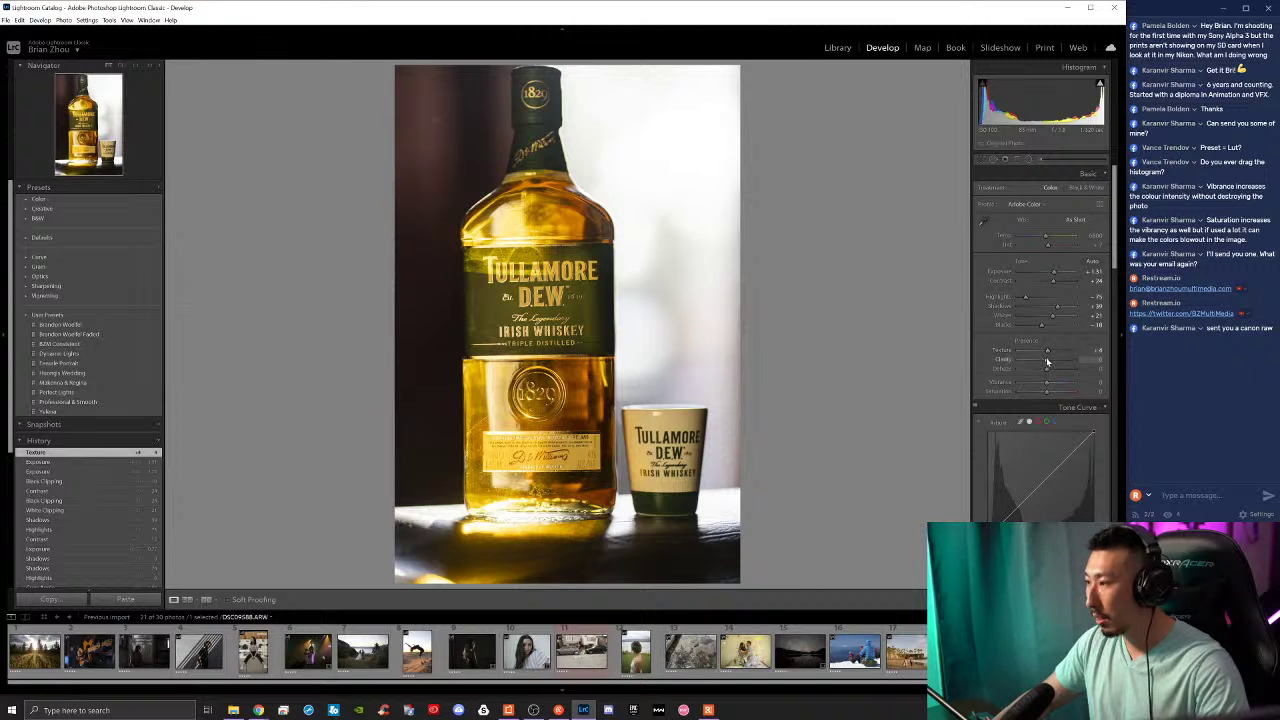
drag(1047, 361, 1051, 371)
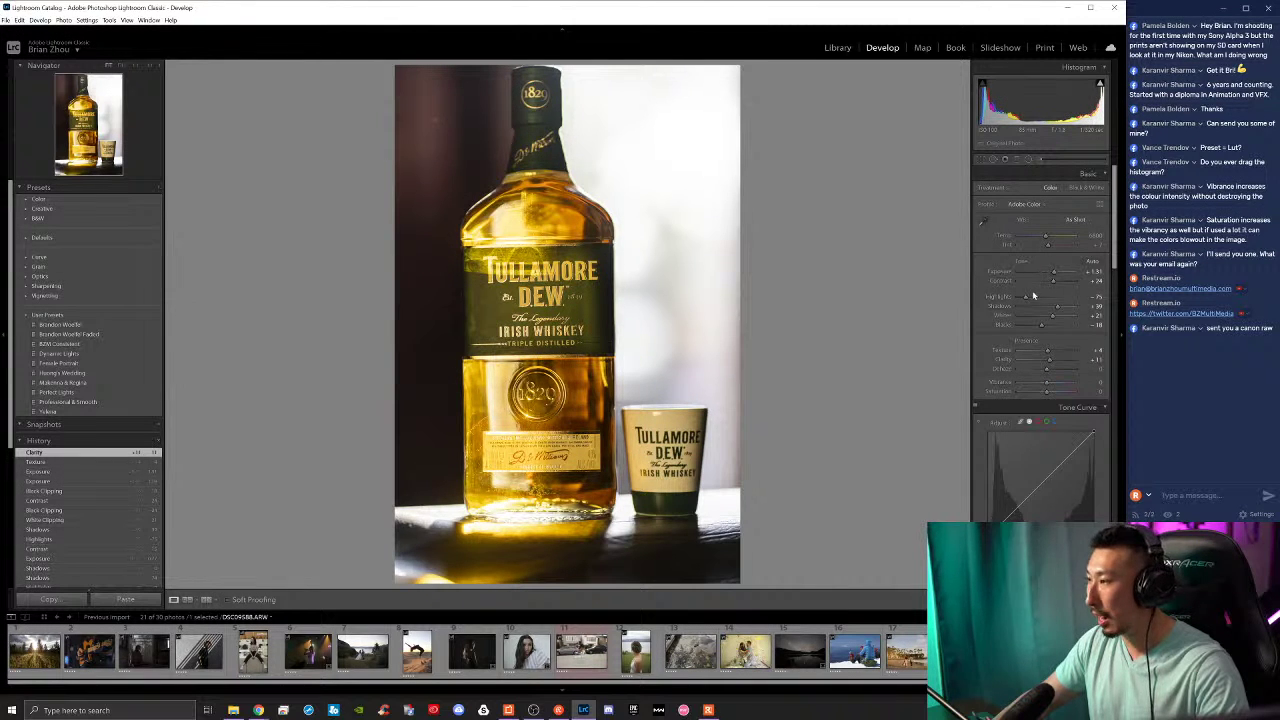
drag(1050, 315, 1024, 315)
Step: Inspect the label at 100%, raise whites, tweak highlights, set Dehaze +6 and nudge texture
click(540, 450)
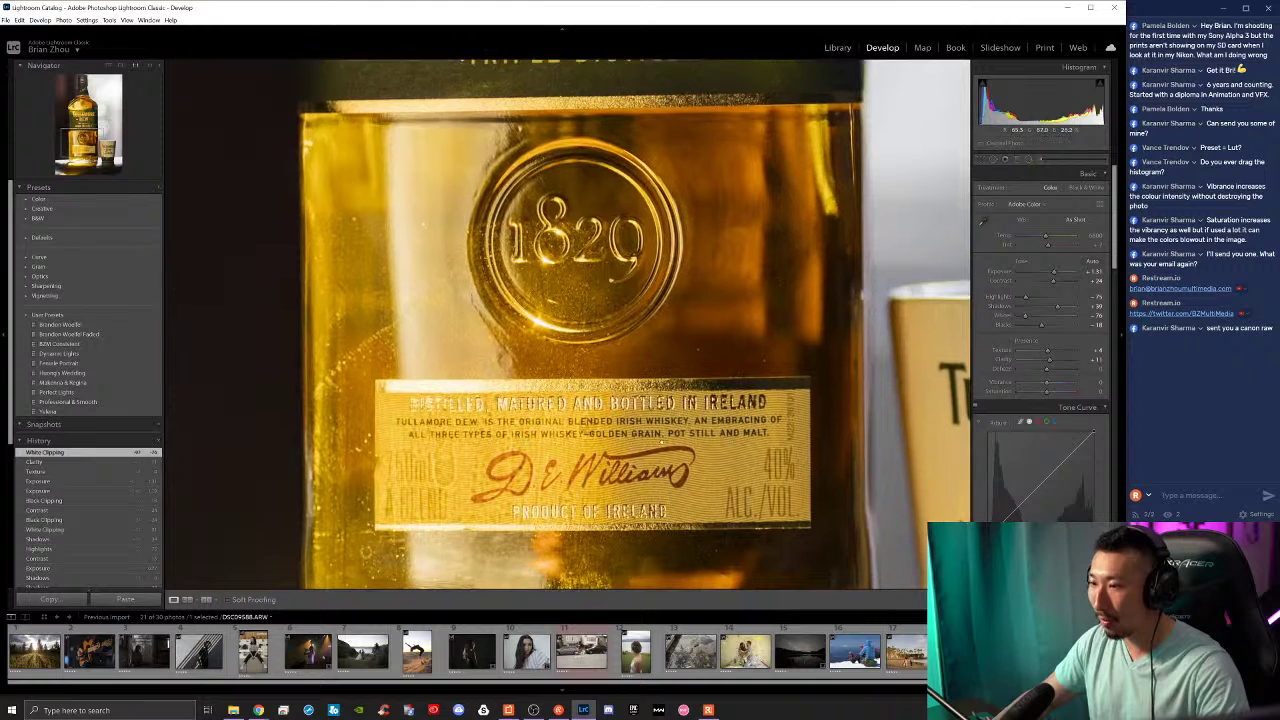
drag(705, 449, 703, 393)
drag(1025, 315, 1032, 297)
click(803, 429)
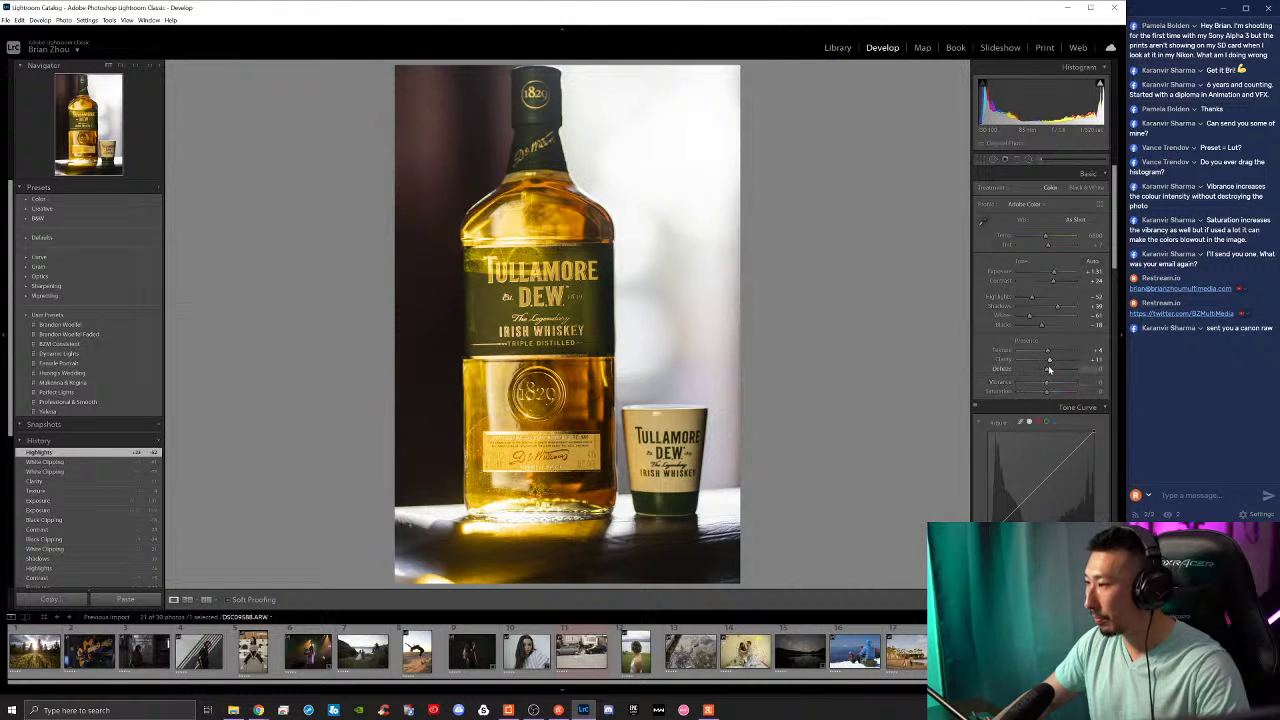
drag(1050, 371, 1052, 361)
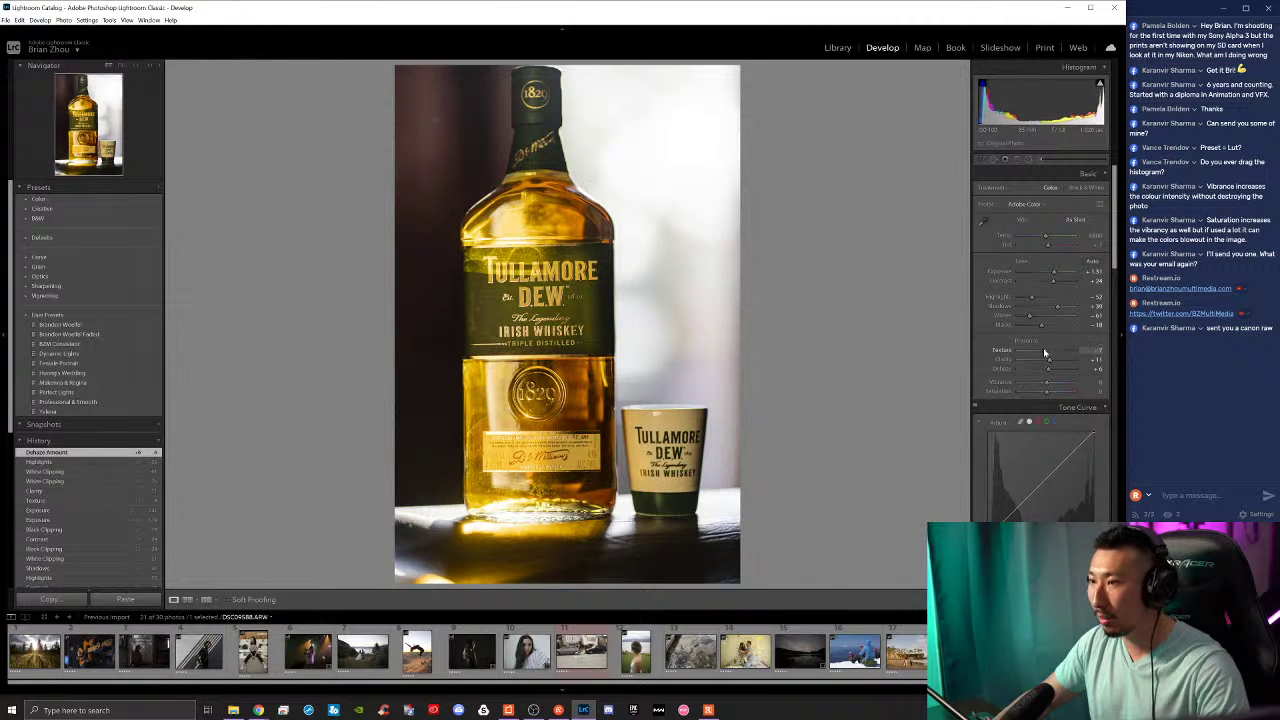
drag(1049, 352, 1047, 351)
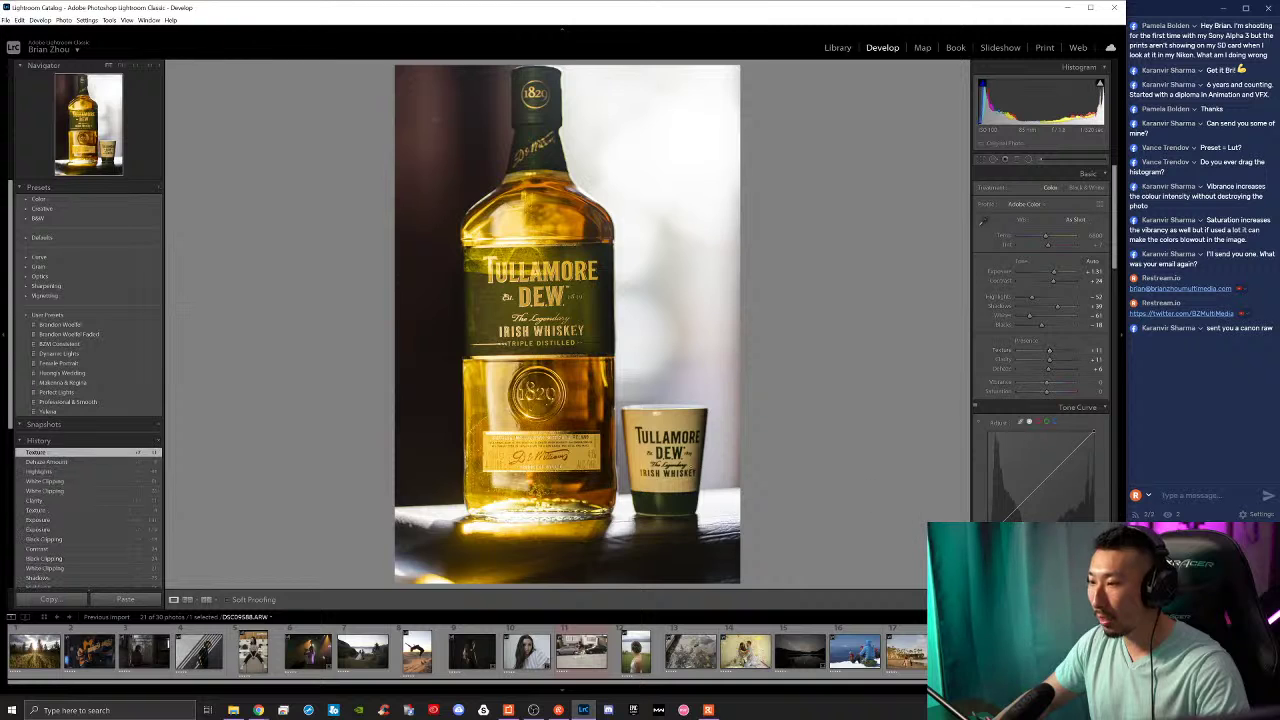
click(680, 437)
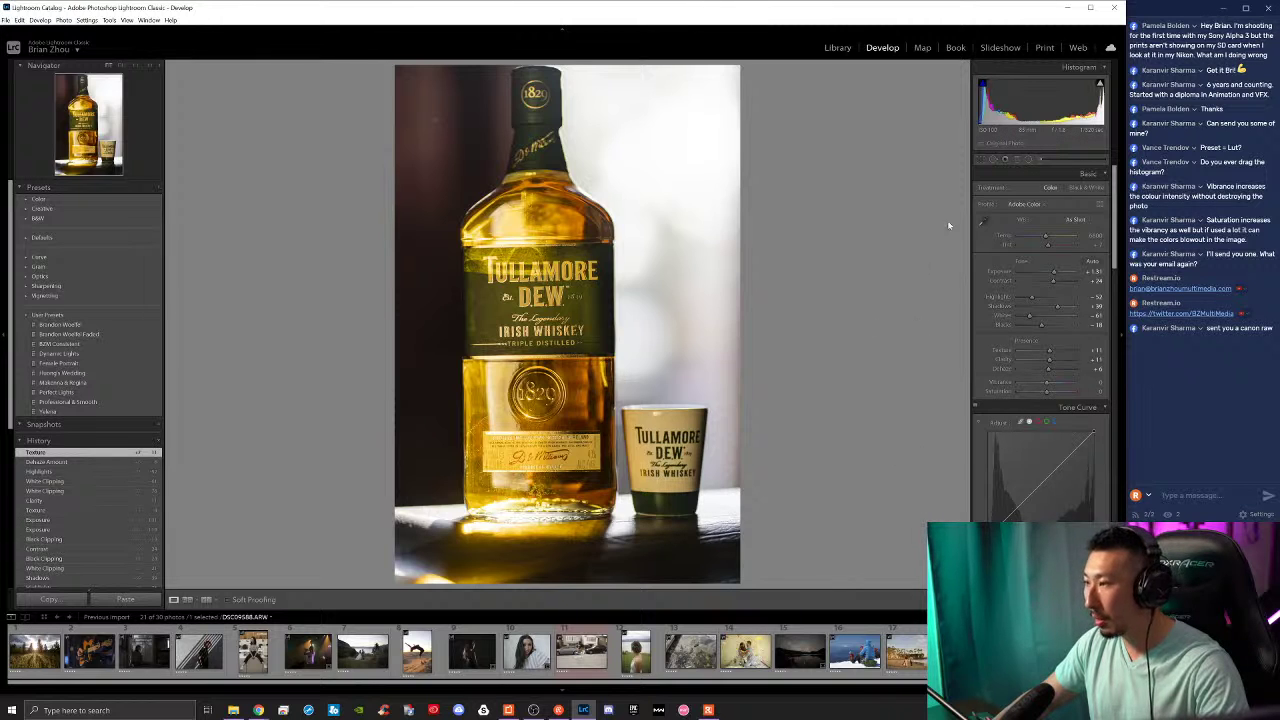
Step: Adjust the temperature, then sample a neutral spot with the White Balance eyedropper
drag(1046, 238, 1038, 237)
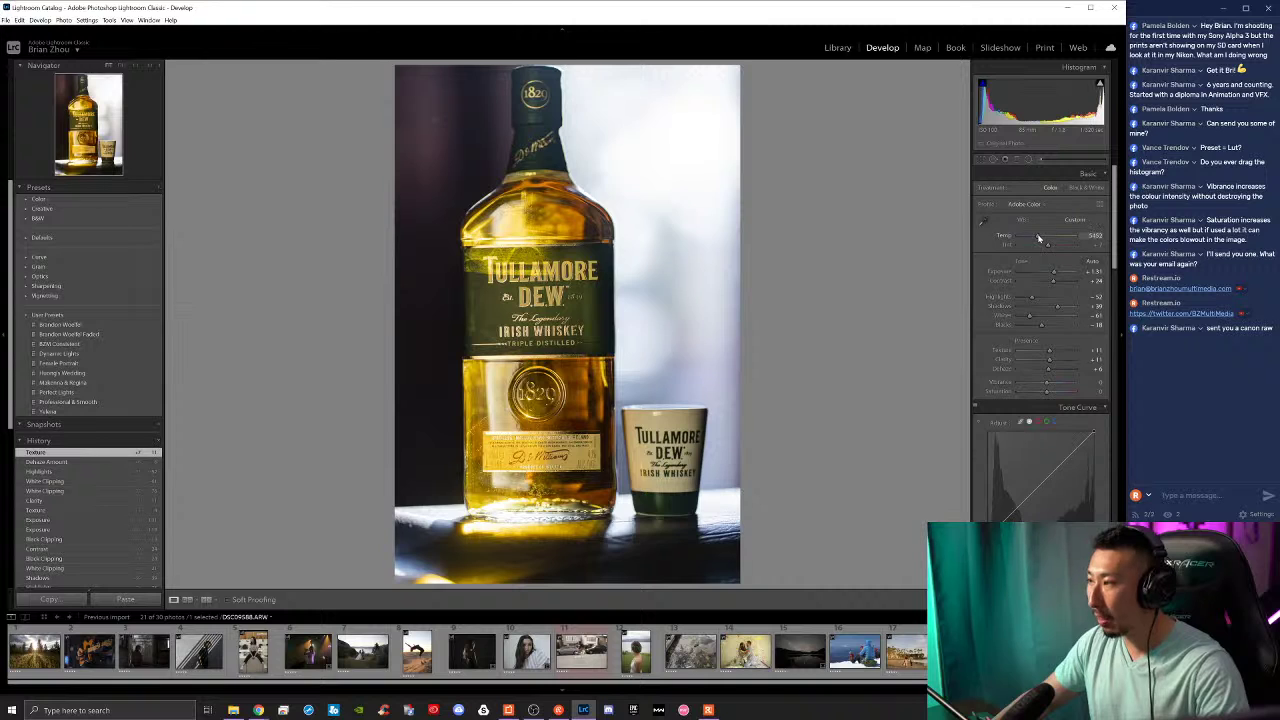
drag(1033, 236, 1027, 237)
click(983, 220)
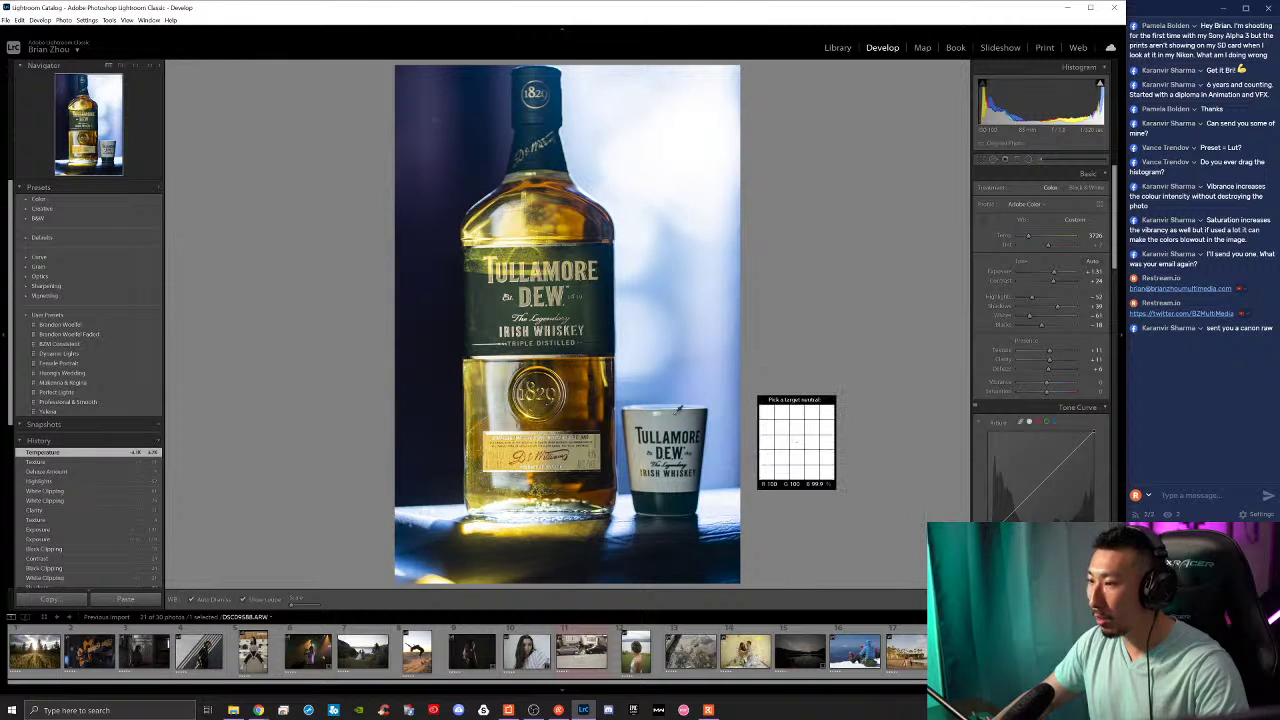
click(672, 428)
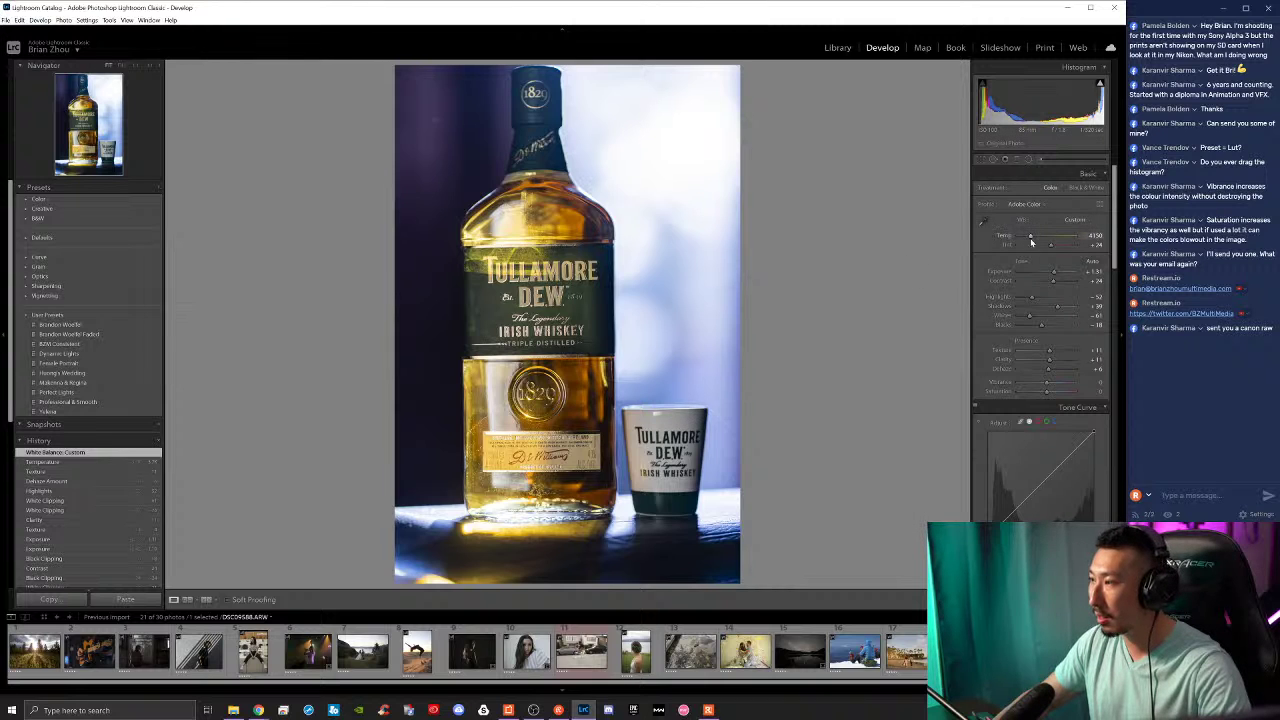
Step: Fine-tune the white balance to about 4657 K and compare it with the original
drag(1039, 238, 1044, 248)
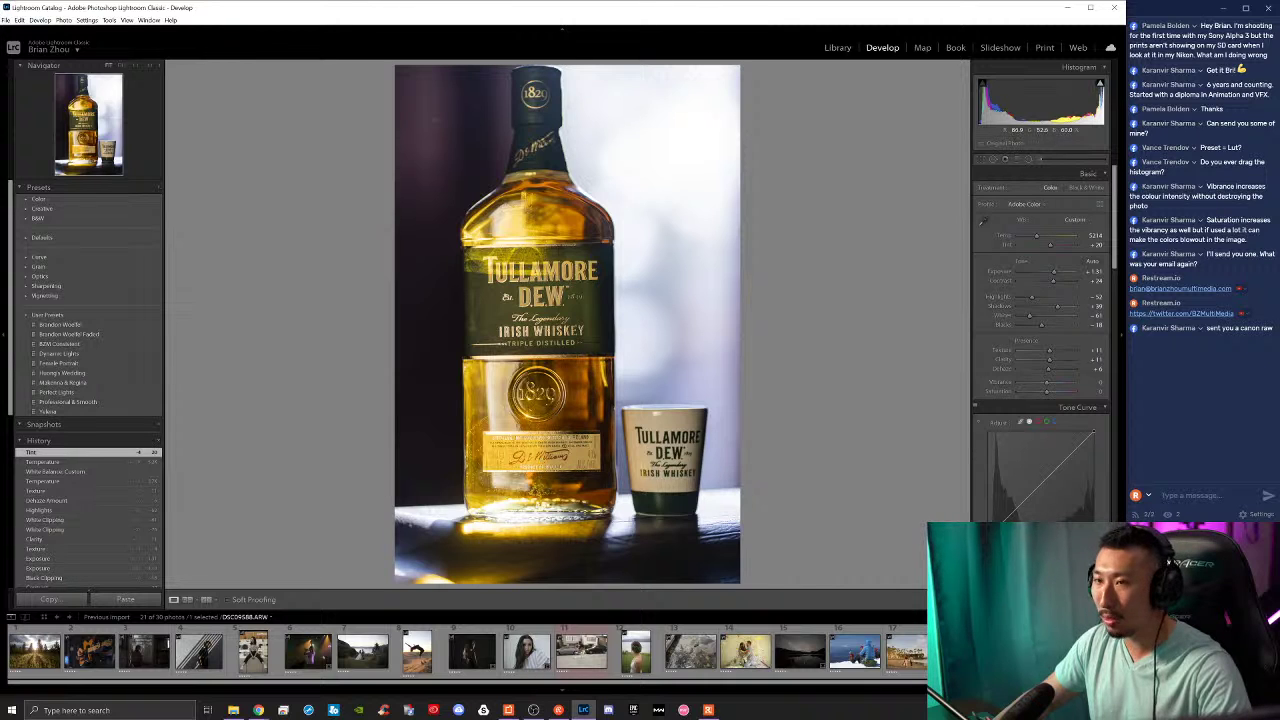
key(ctrl+z)
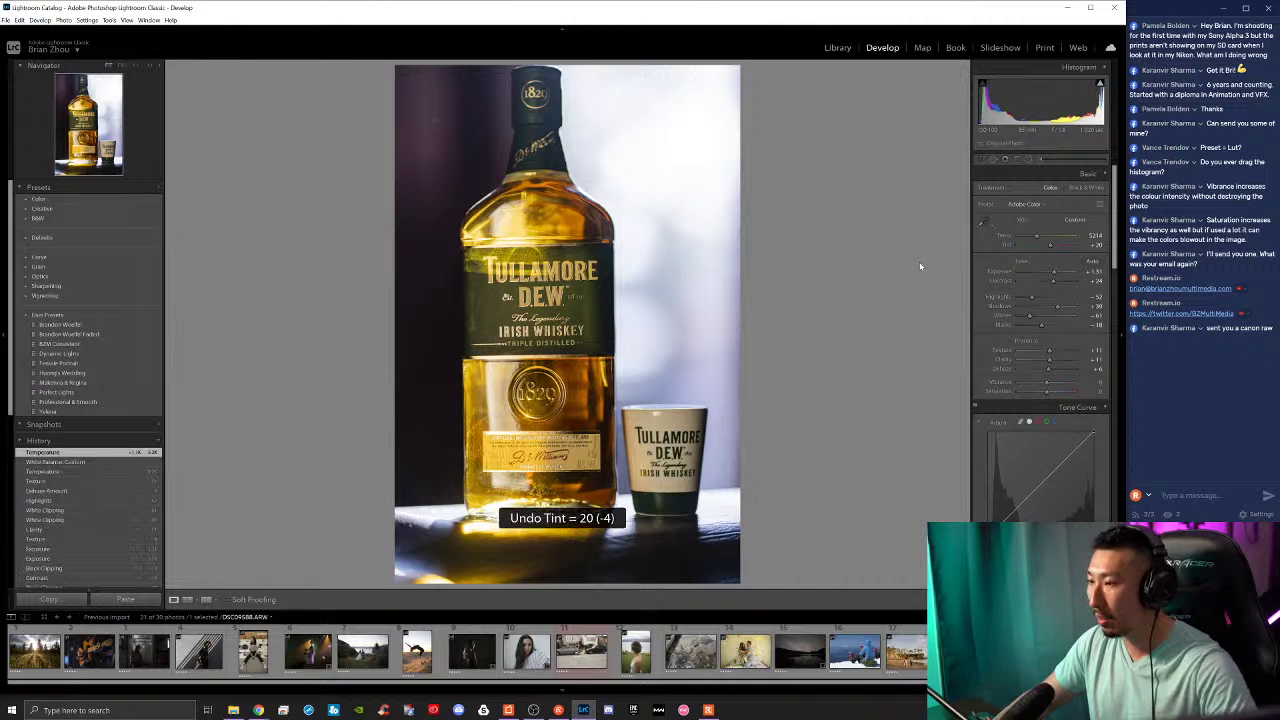
key(ctrl+z)
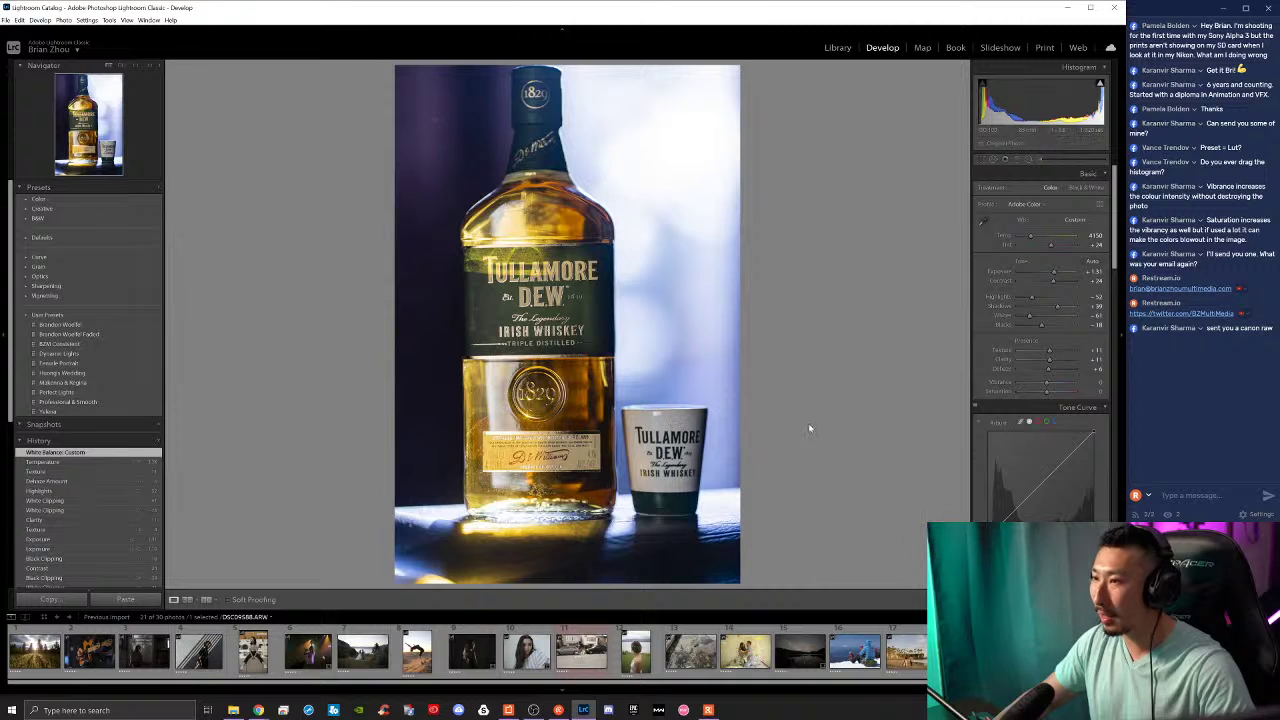
key(ctrl+shift+z)
key(ctrl+shift+z)
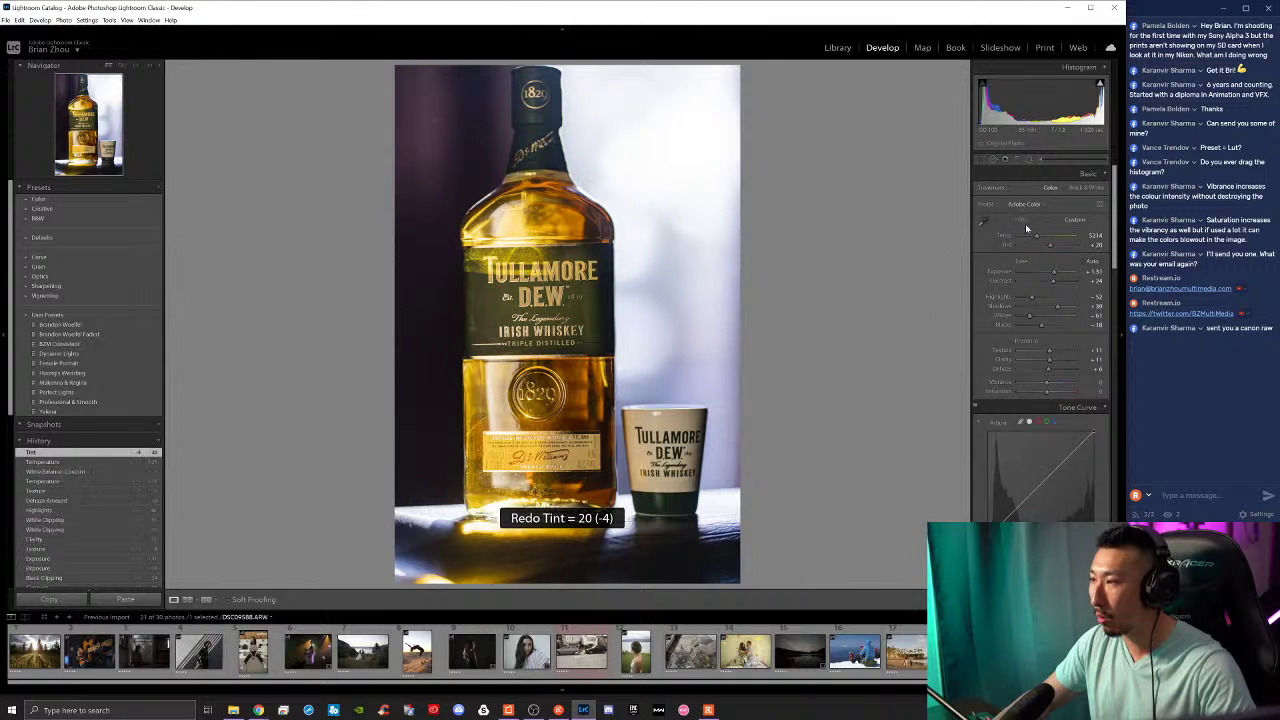
drag(1036, 238, 1034, 238)
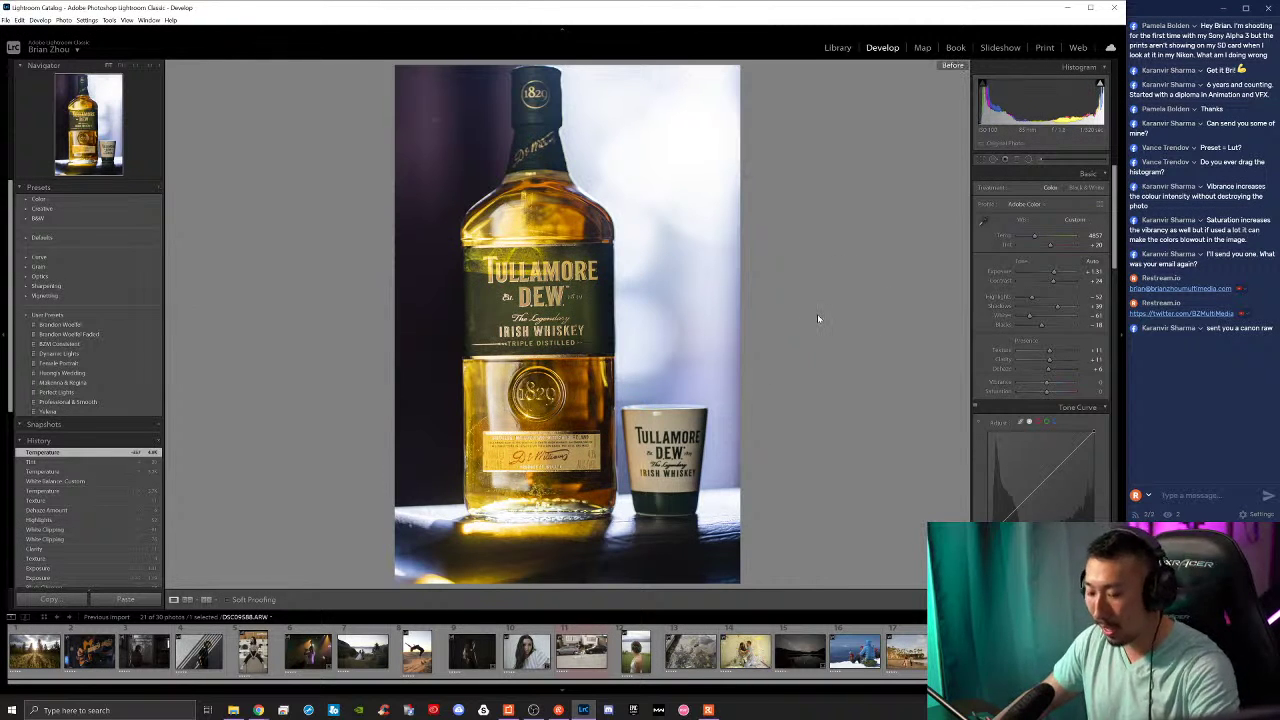
key(backslash)
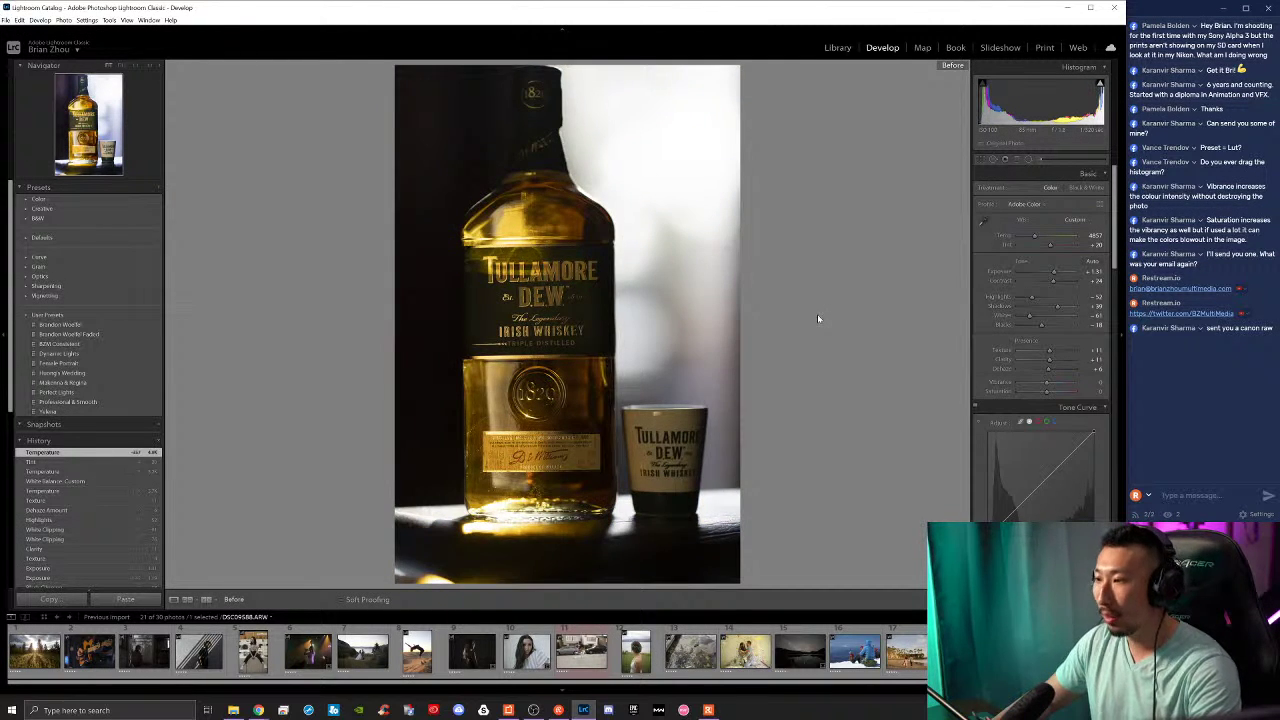
key(backslash)
key(backslash)
key(backslash)
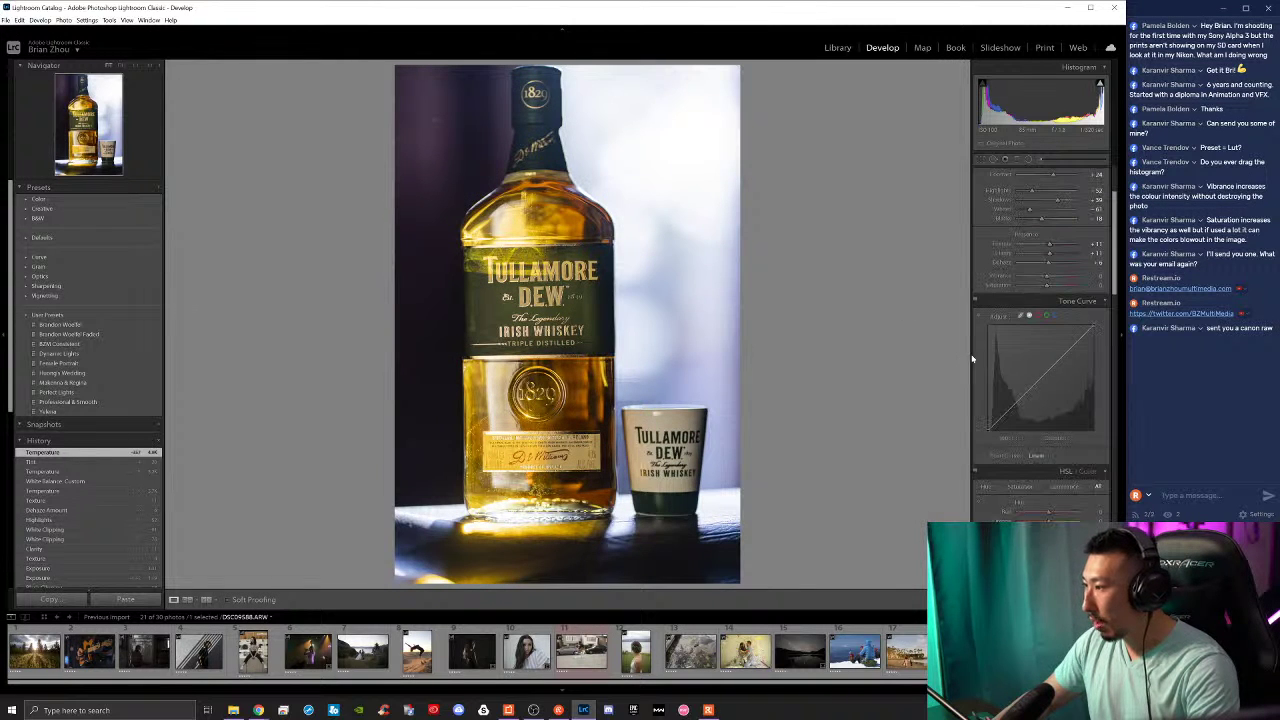
Step: Raise vibrance to about +38, adjust saturation, and pull the tone curve's shadows down slightly
scroll(1030, 320, down, 2)
mouse_move(1047, 279)
mouse_down()
mouse_move(1068, 280)
mouse_move(1054, 278)
mouse_up()
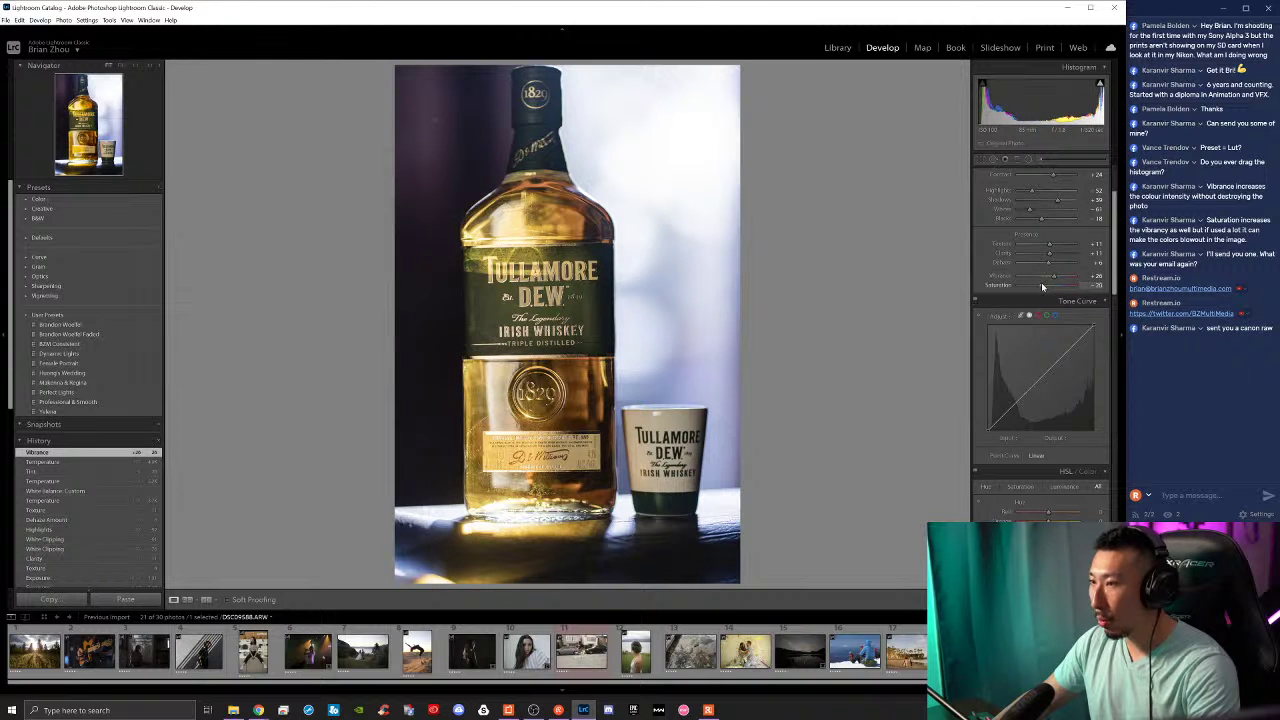
drag(1041, 286, 1046, 286)
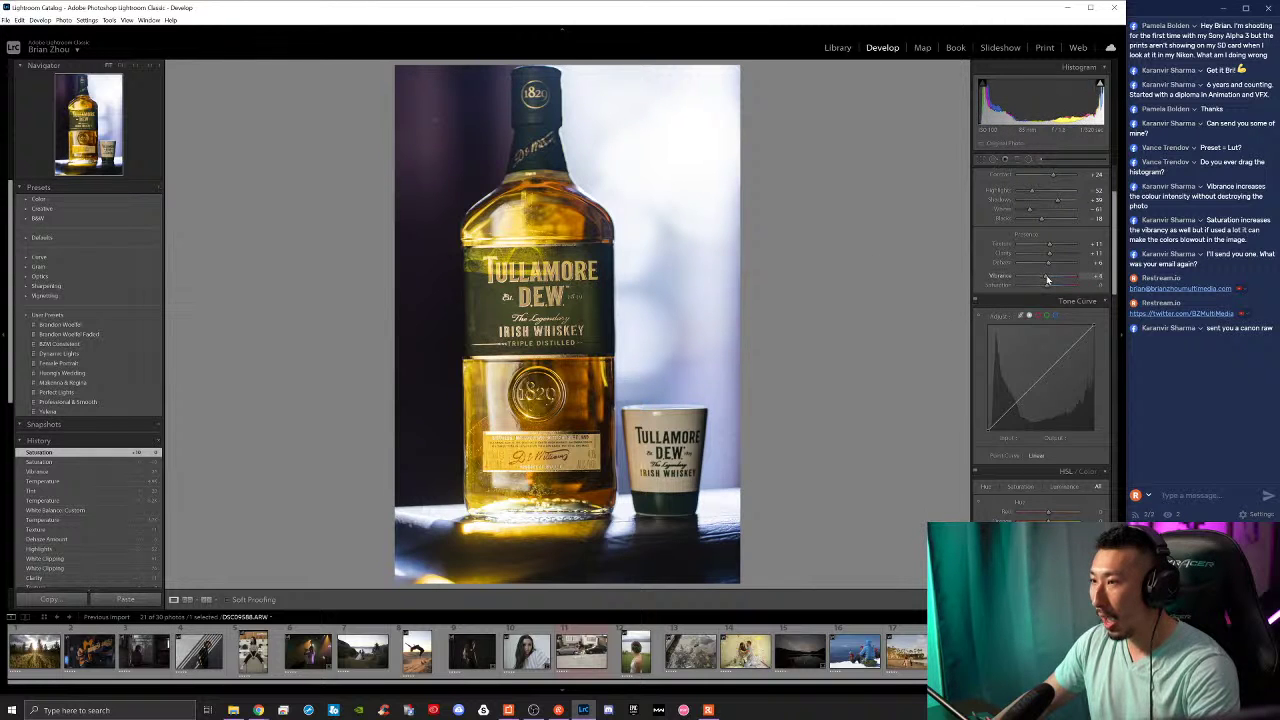
drag(1051, 279, 1053, 279)
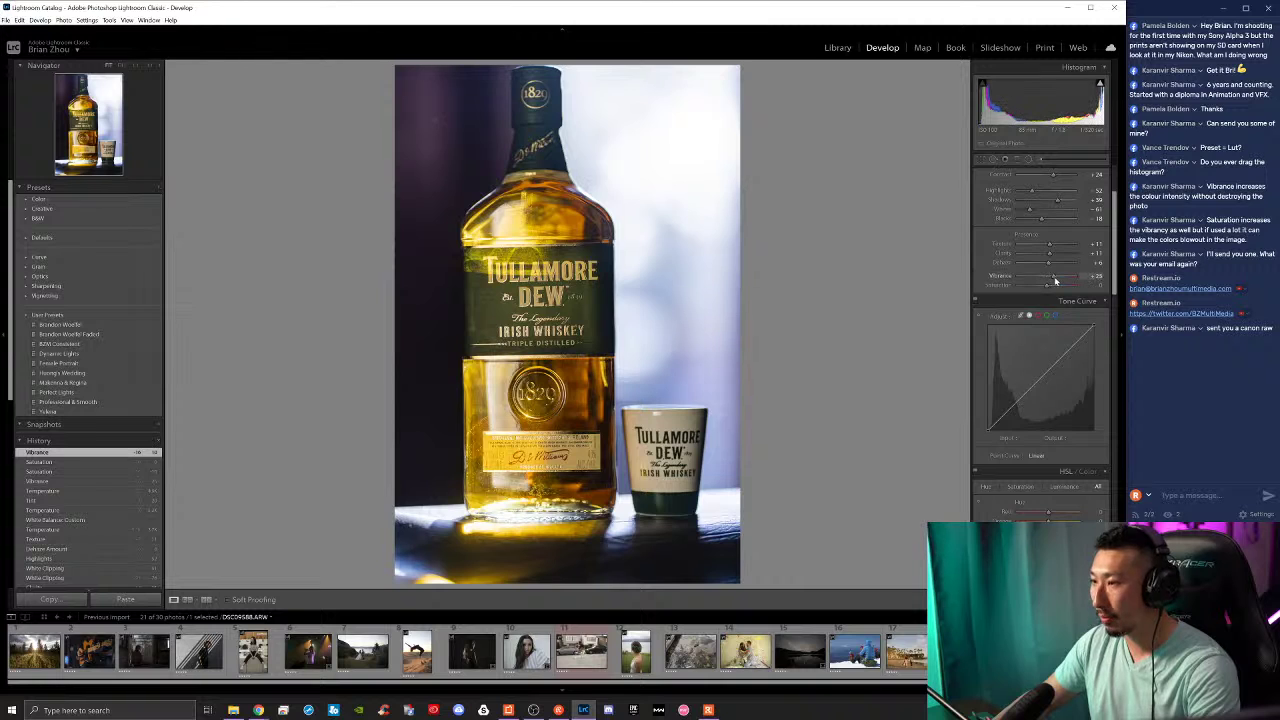
drag(1053, 281, 1054, 280)
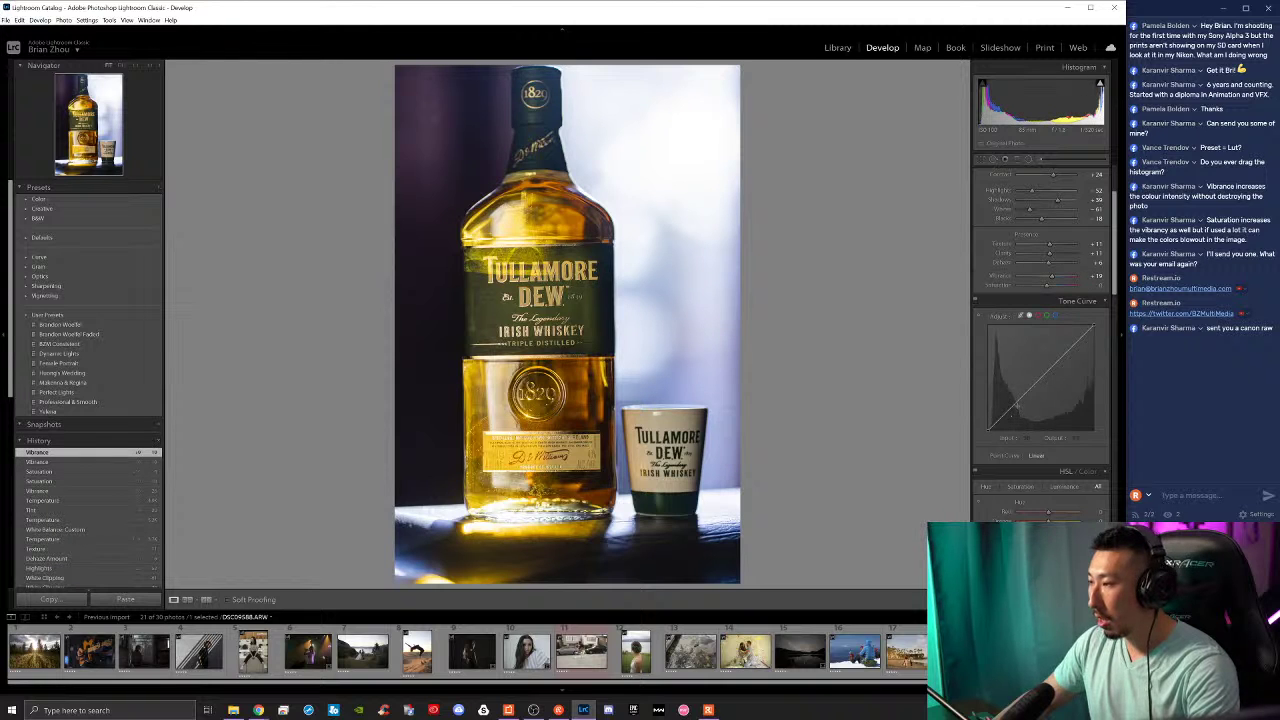
drag(1014, 405, 1066, 348)
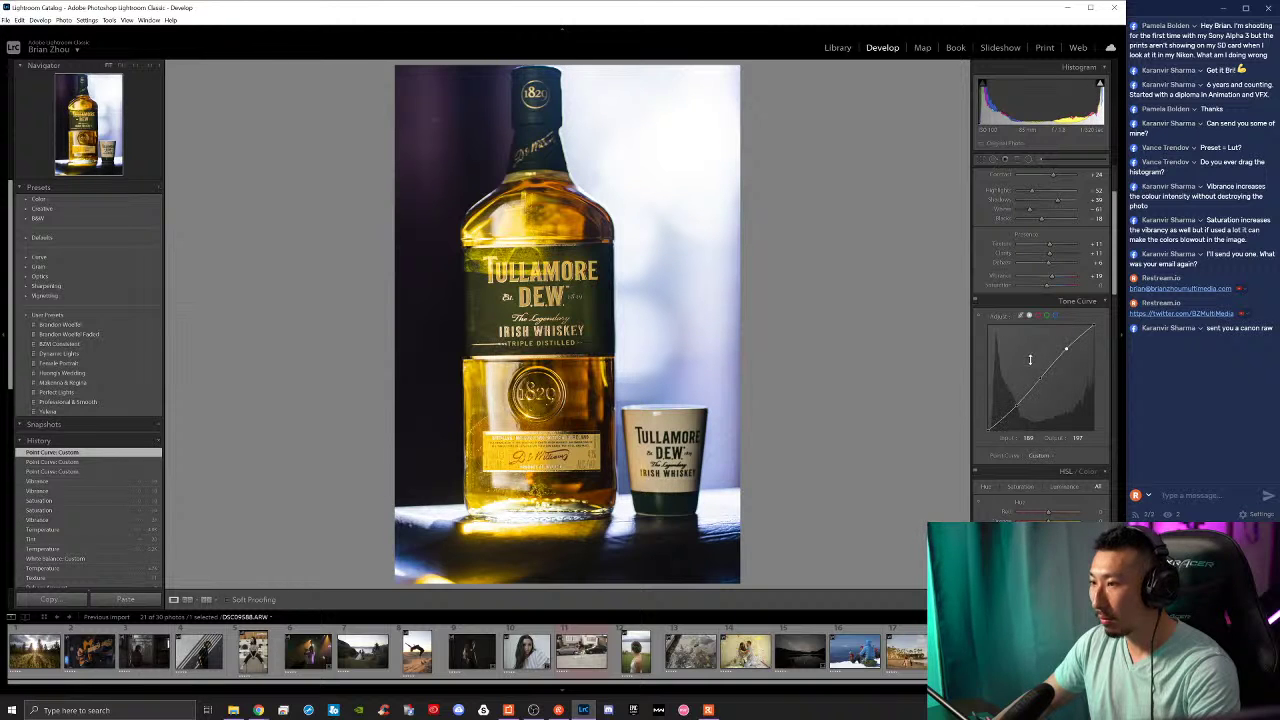
Step: Set contrast to +20, adjust the tone curve's top end, and pull highlights to -100
scroll(1056, 320, up, 3)
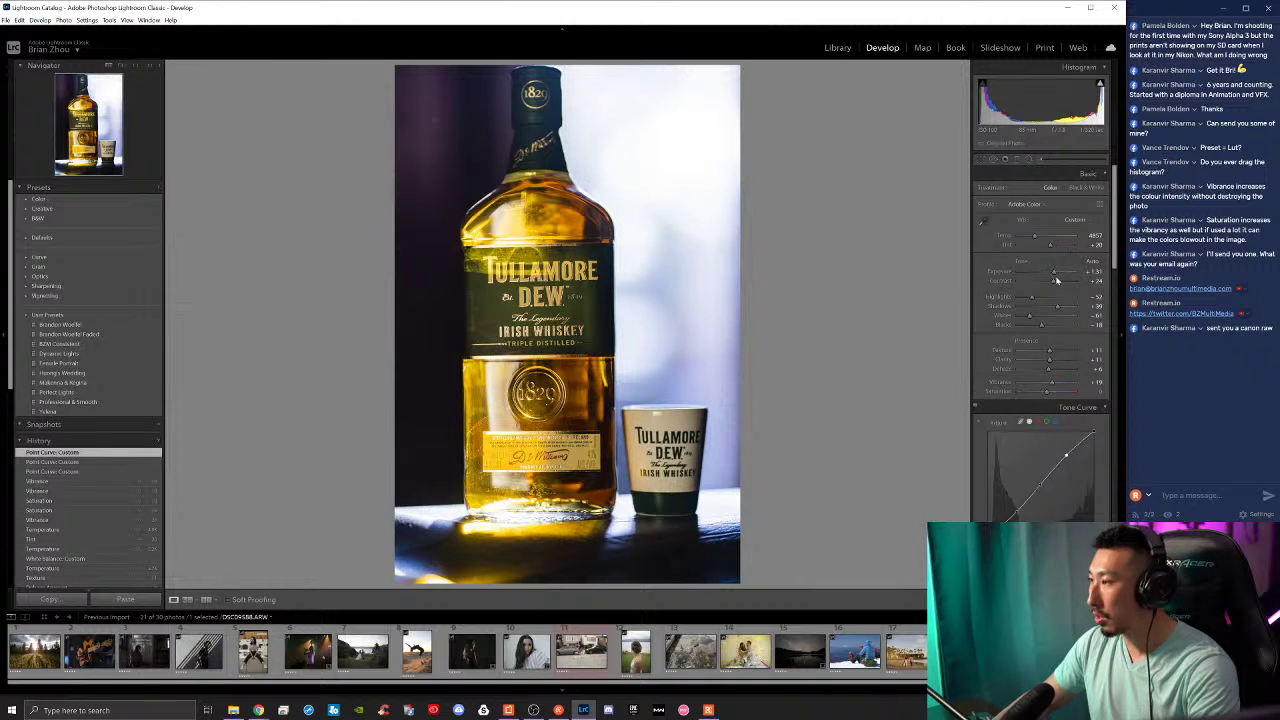
drag(1052, 288, 1053, 288)
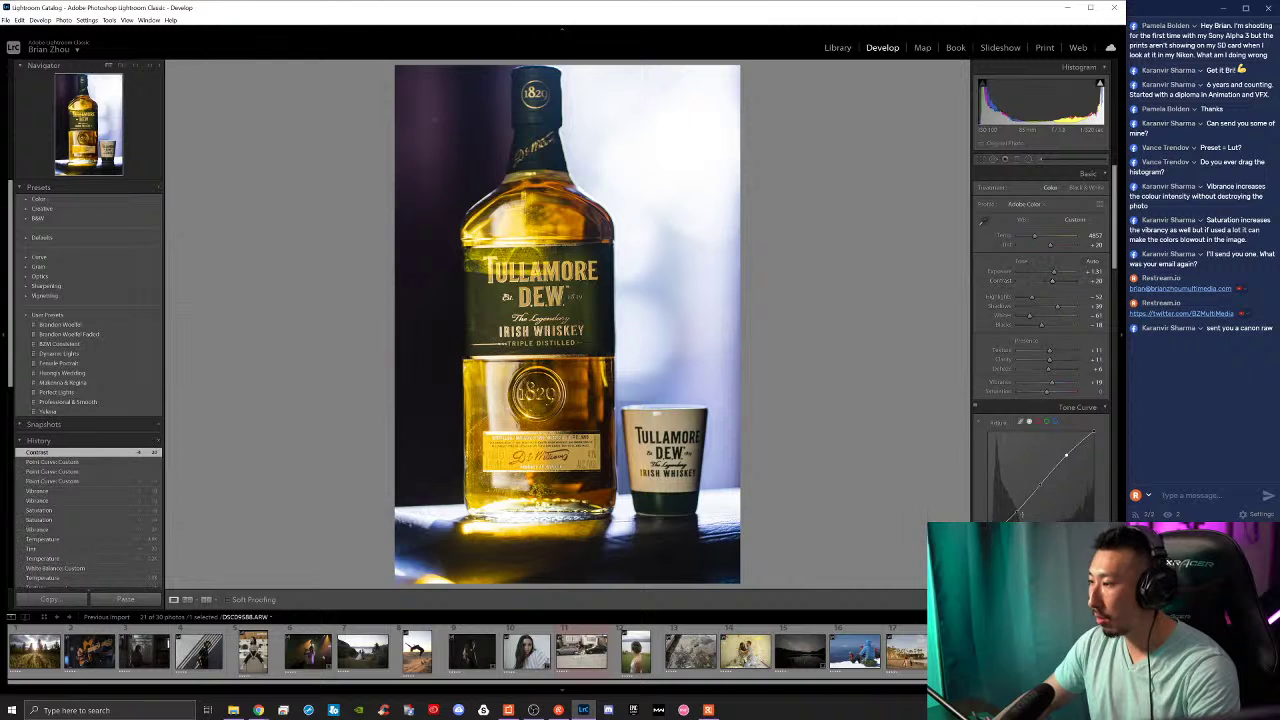
drag(1017, 510, 1066, 464)
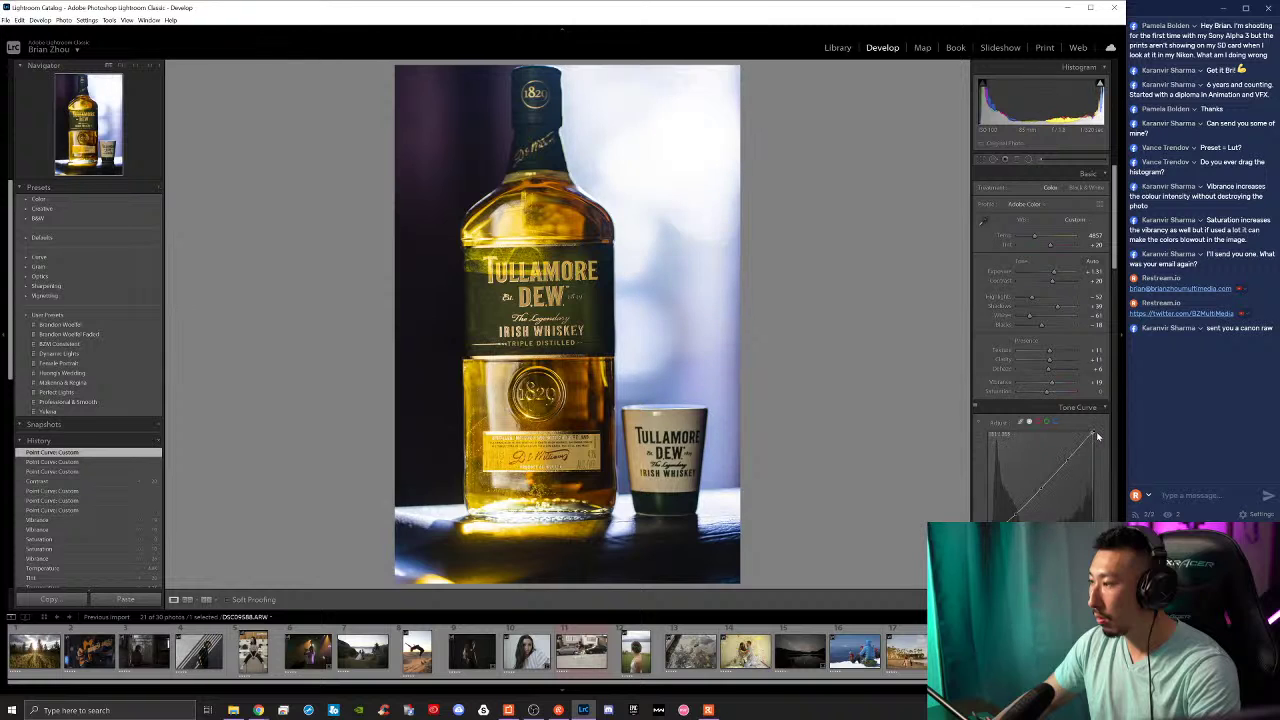
key(ctrl+z)
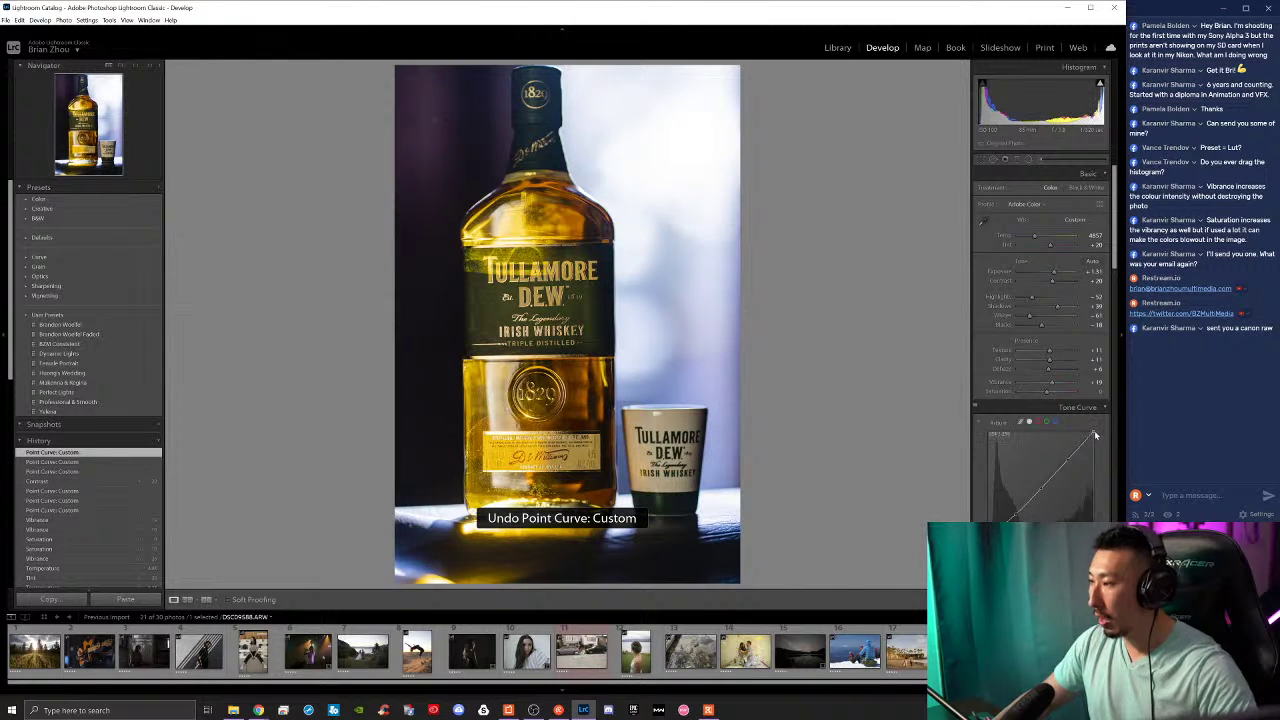
drag(1095, 435, 1093, 436)
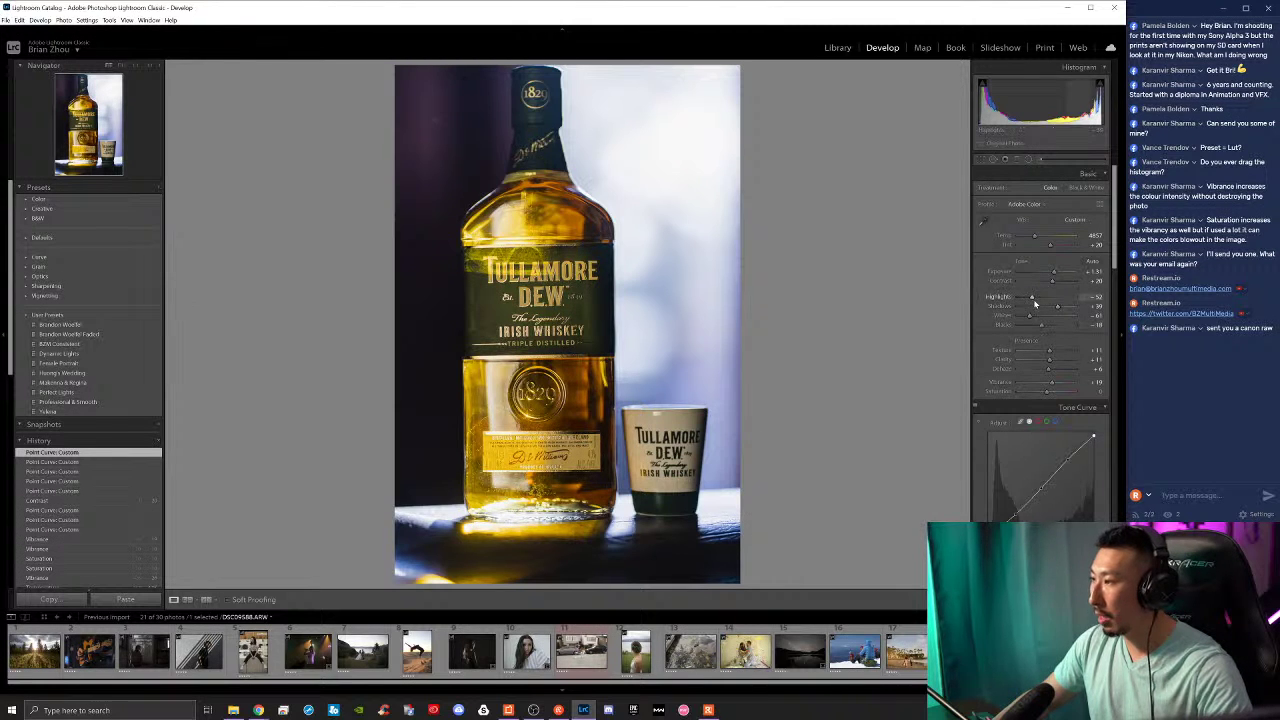
drag(1033, 299, 1018, 299)
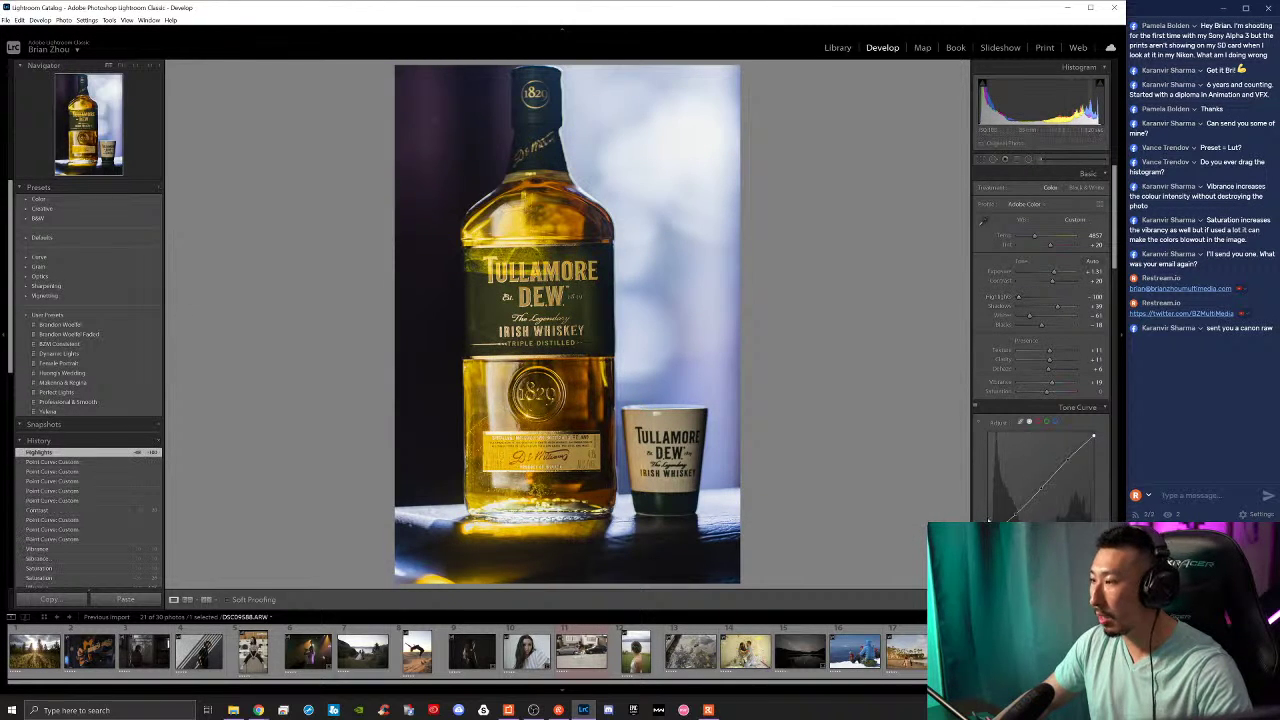
Step: Raise the tone curve's black point to fade the shadows, checking detail and the before view
drag(1003, 520, 988, 511)
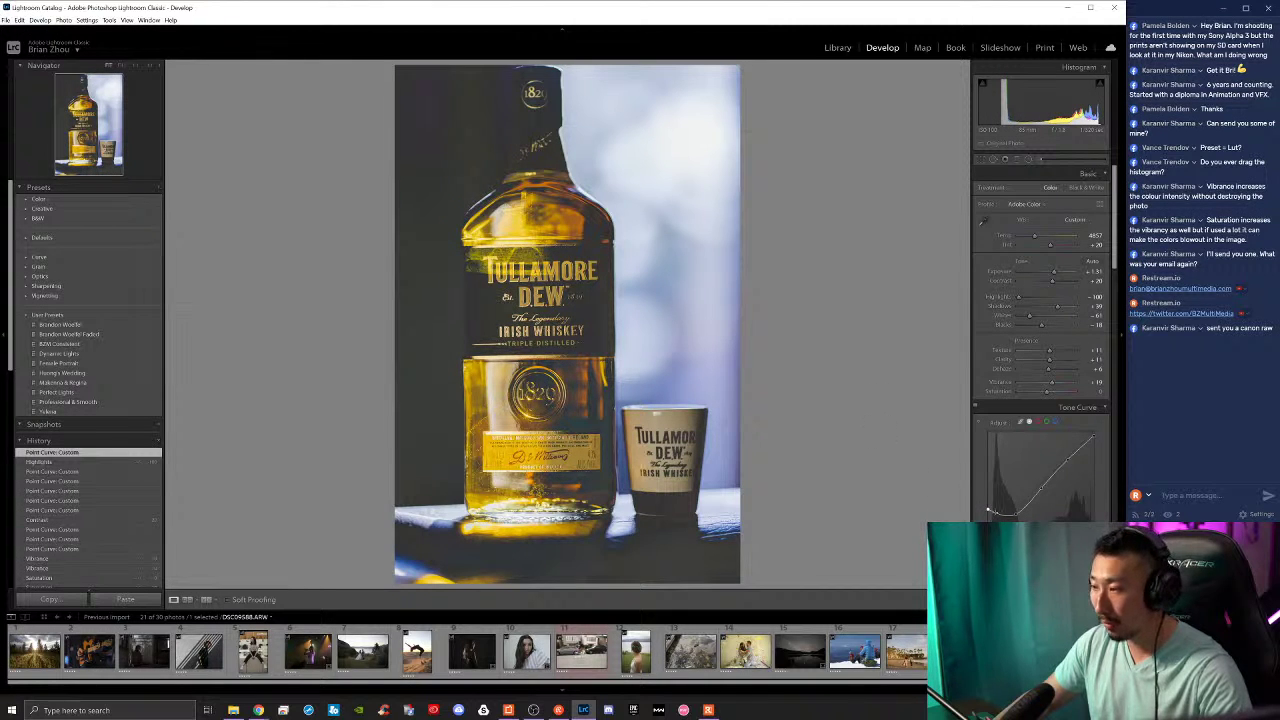
drag(988, 511, 989, 517)
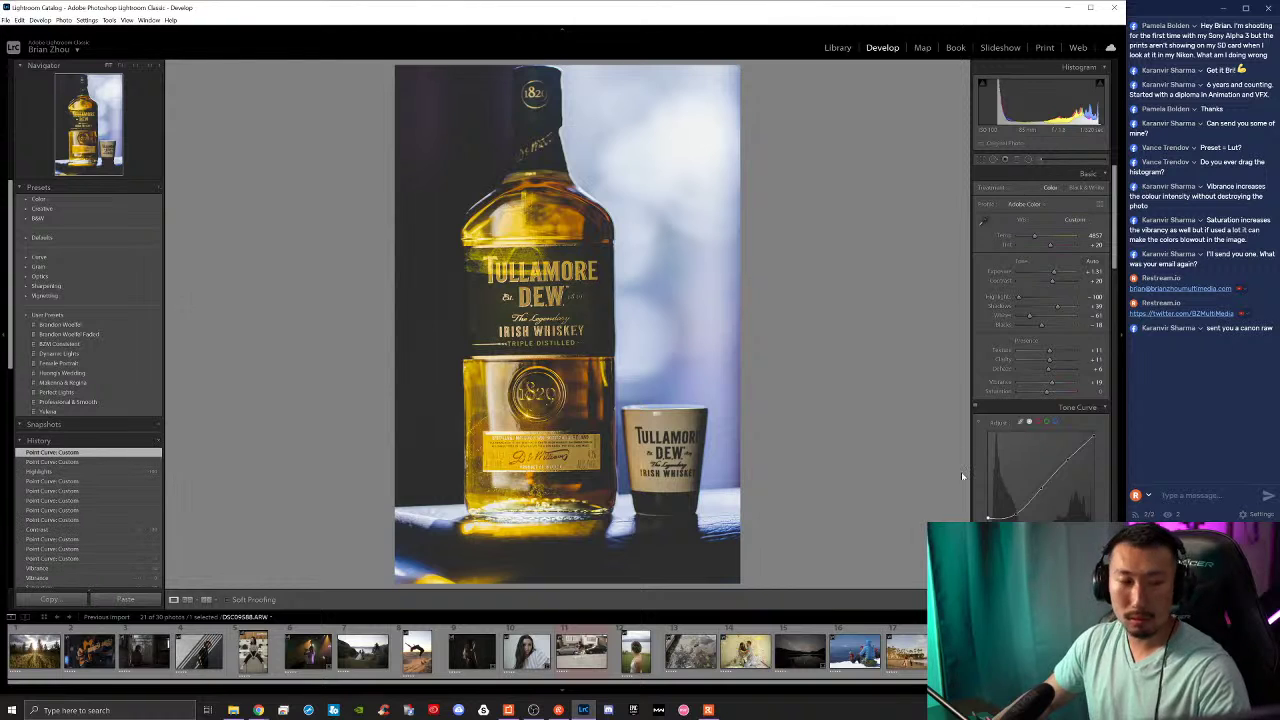
click(536, 358)
click(536, 358)
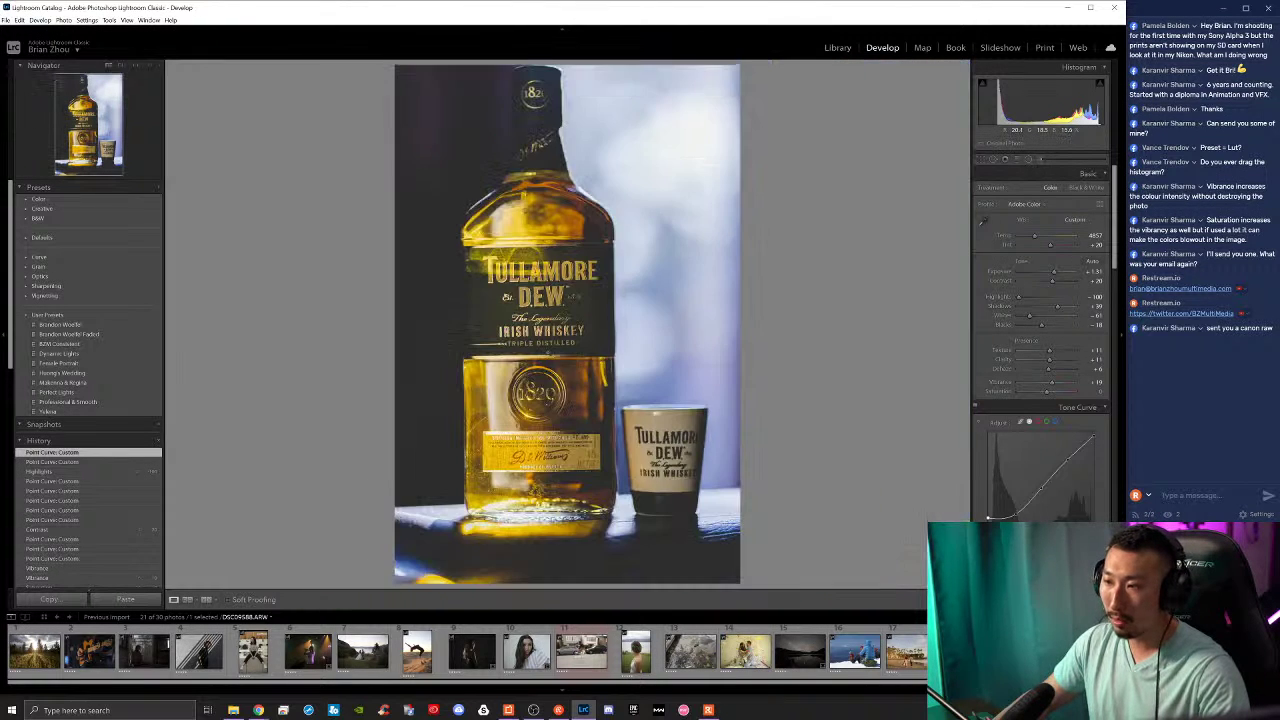
key(backslash)
key(backslash)
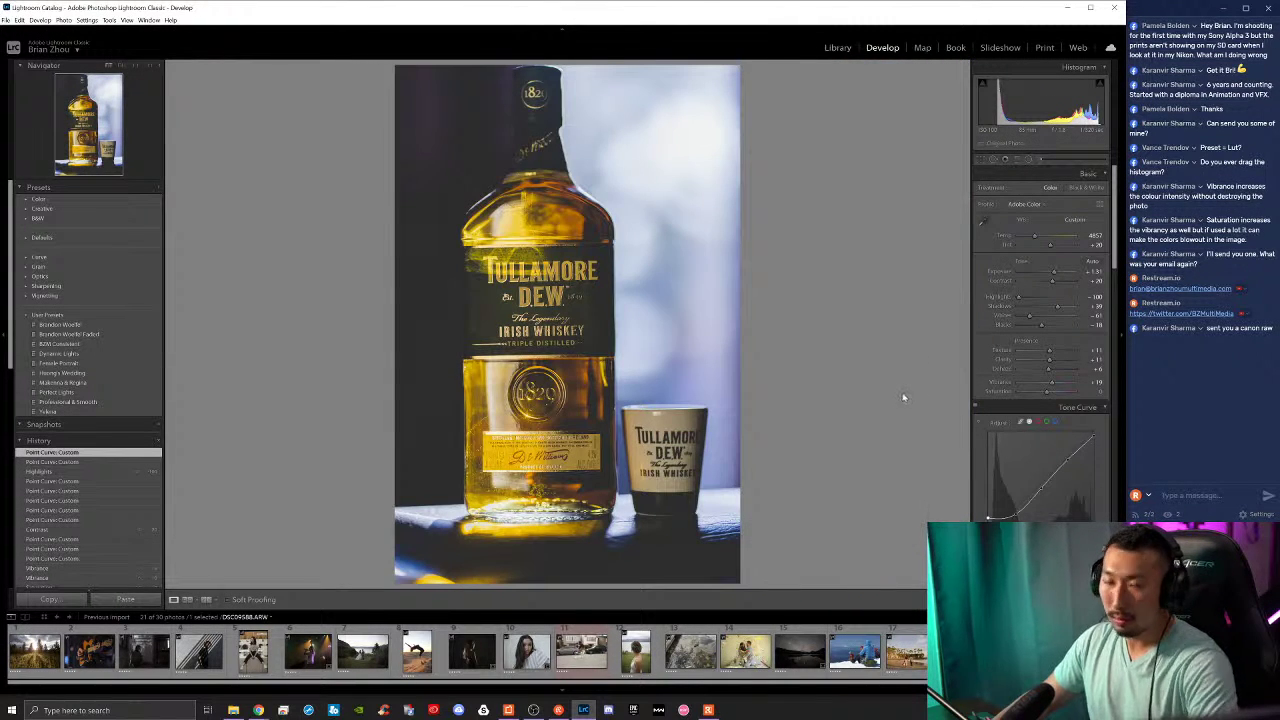
drag(988, 518, 988, 518)
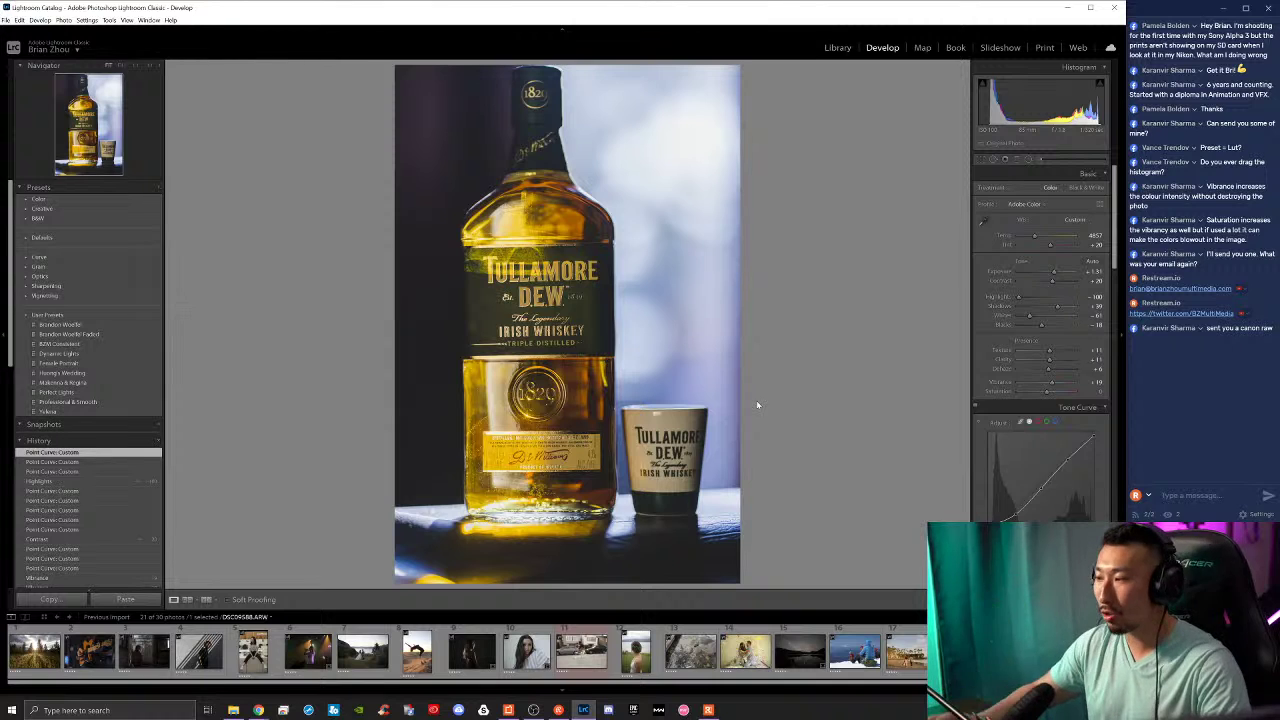
drag(988, 540, 987, 520)
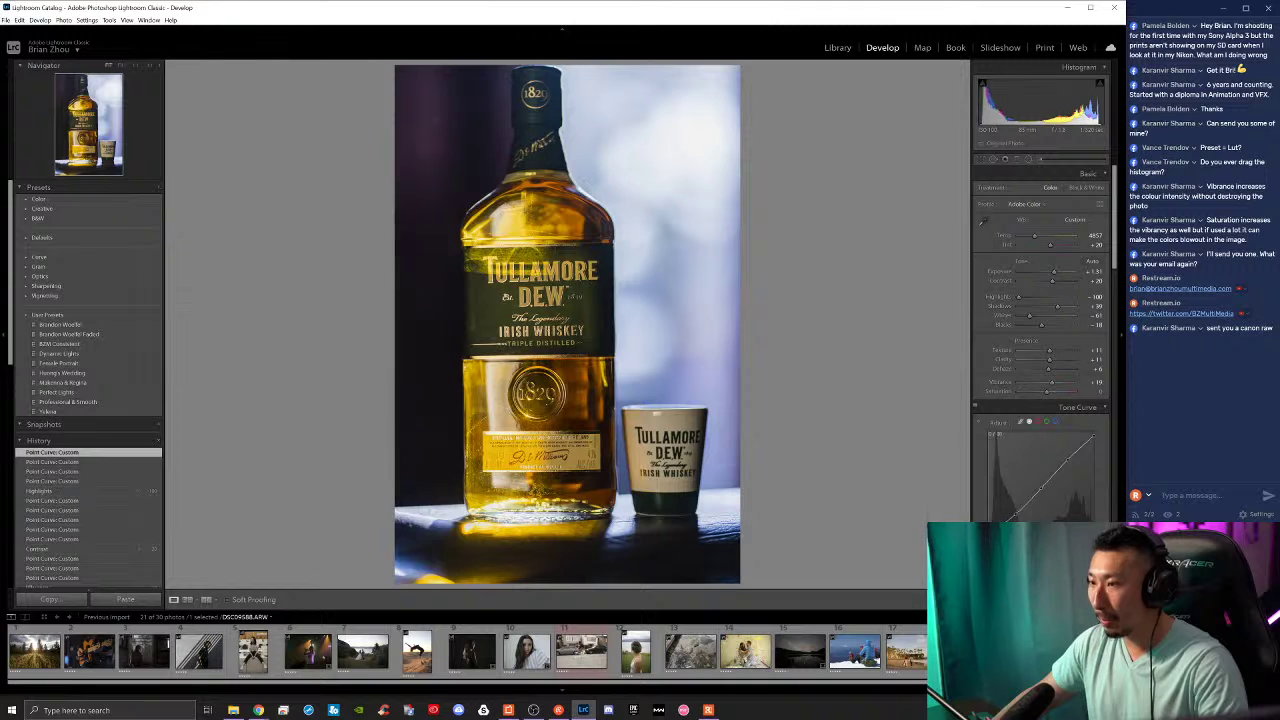
drag(1041, 486, 1043, 490)
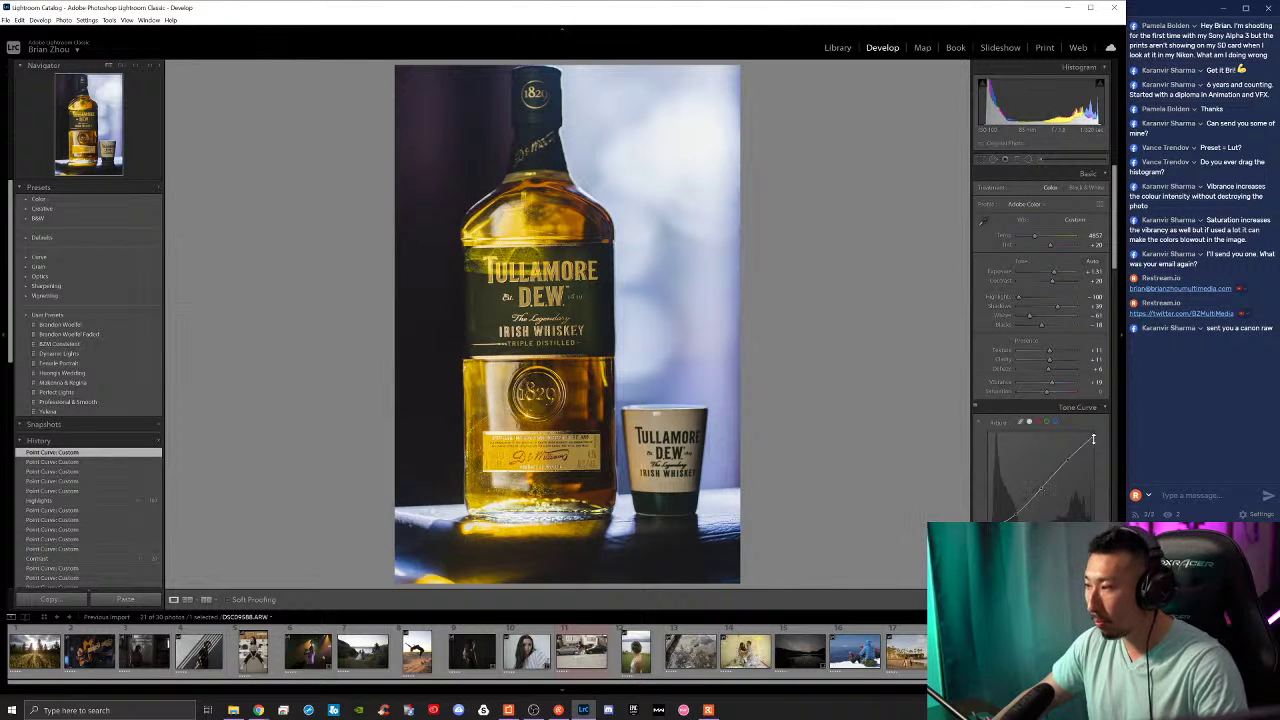
Step: Shift HSL hues: orange -20, yellow about +11, green about -52, aqua -41
scroll(996, 512, down, 3)
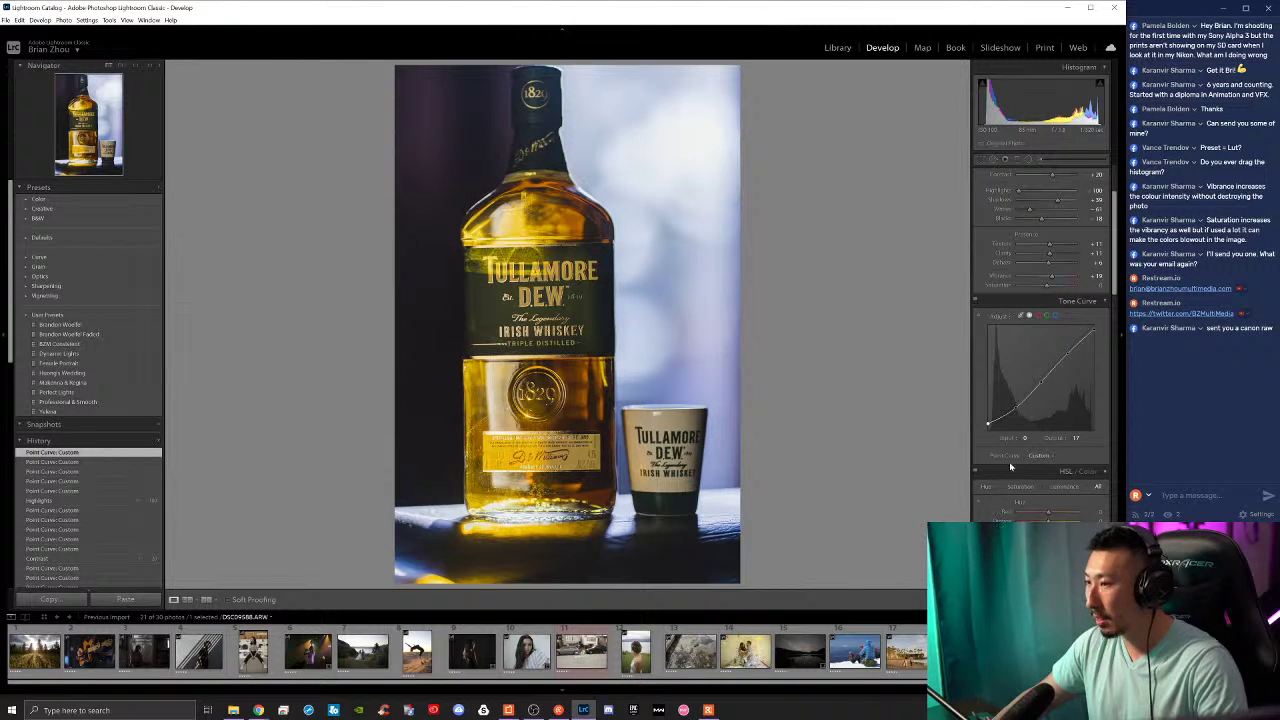
scroll(1008, 515, down, 3)
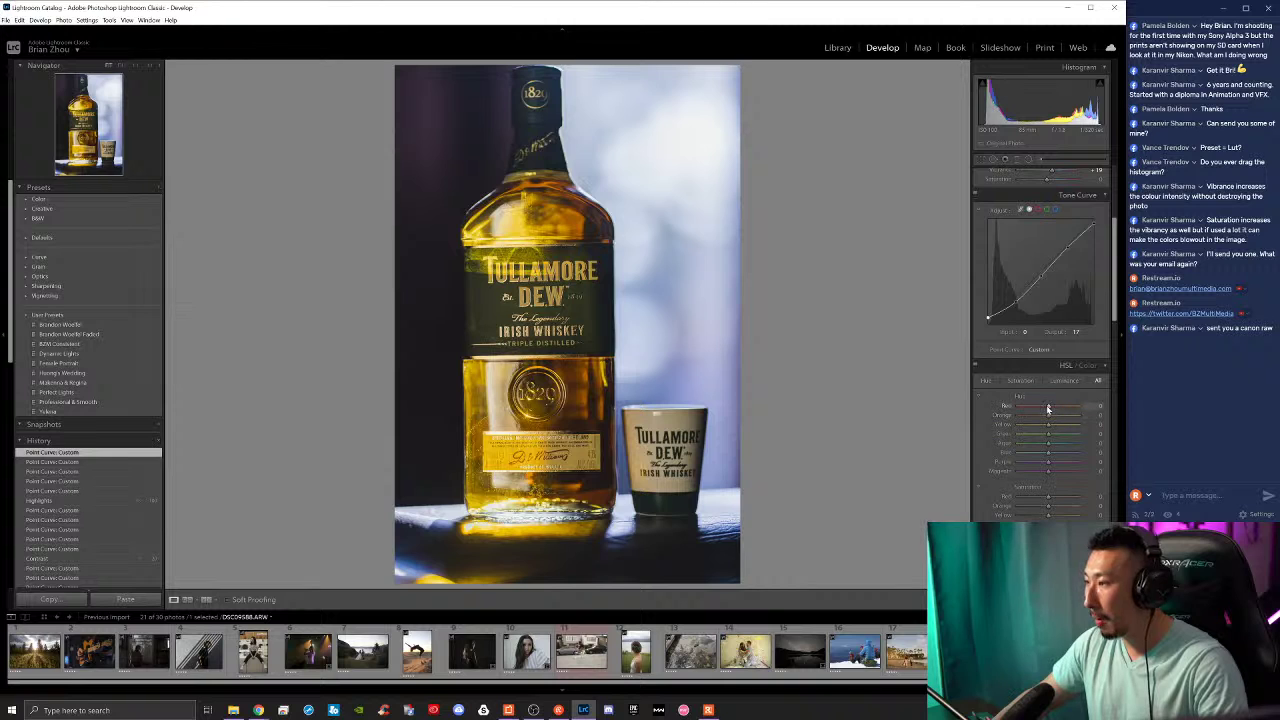
drag(1046, 410, 1043, 418)
key(ctrl+z)
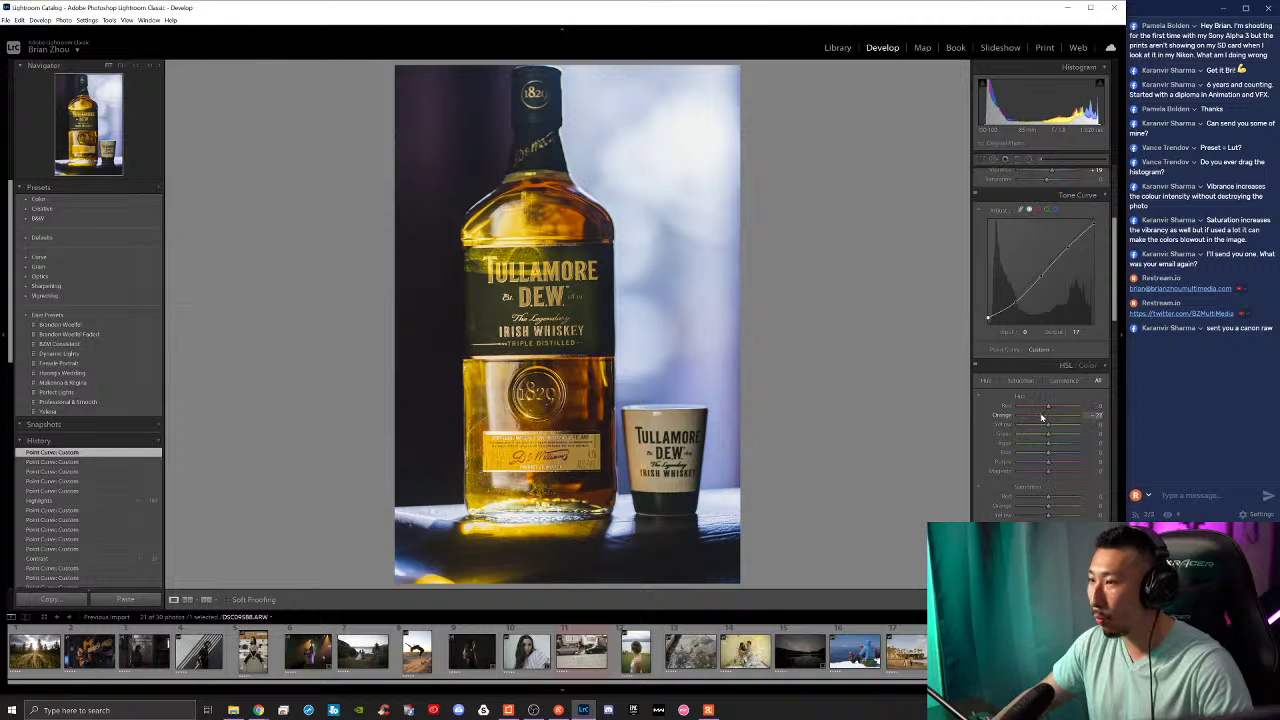
drag(1043, 415, 1049, 429)
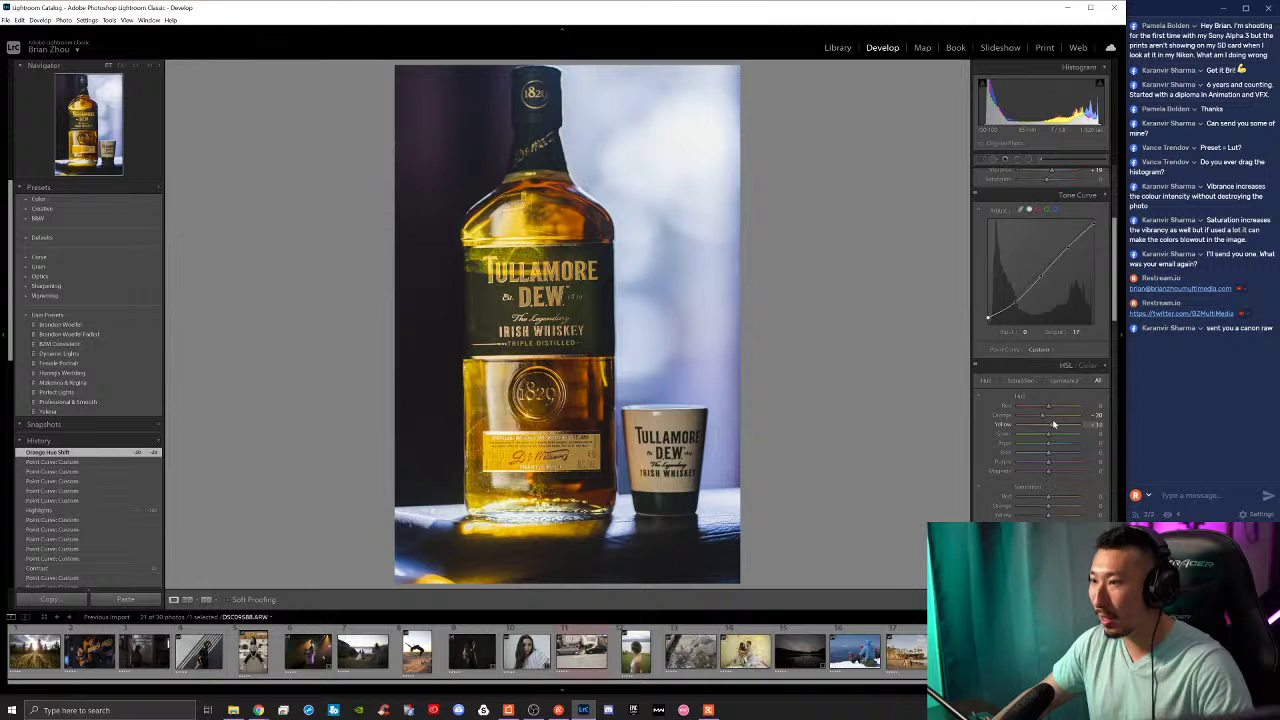
drag(1053, 424, 1050, 425)
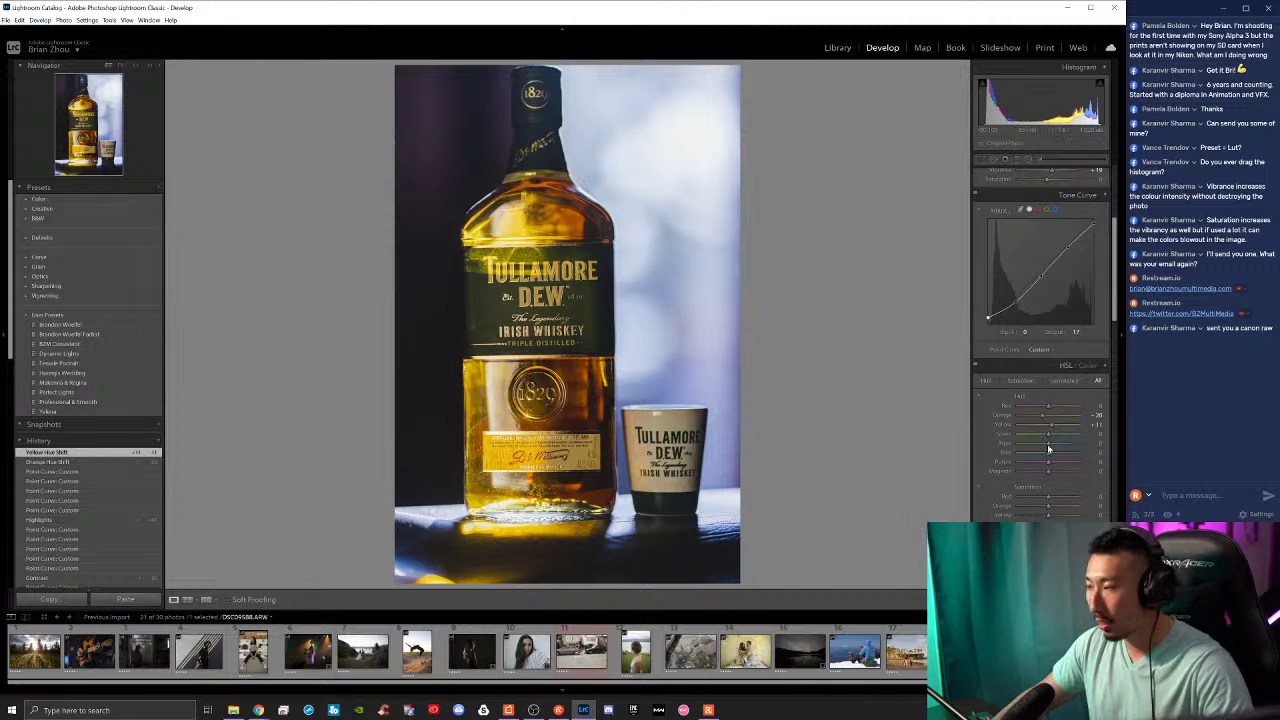
drag(1061, 434, 1035, 444)
drag(1036, 445, 1036, 453)
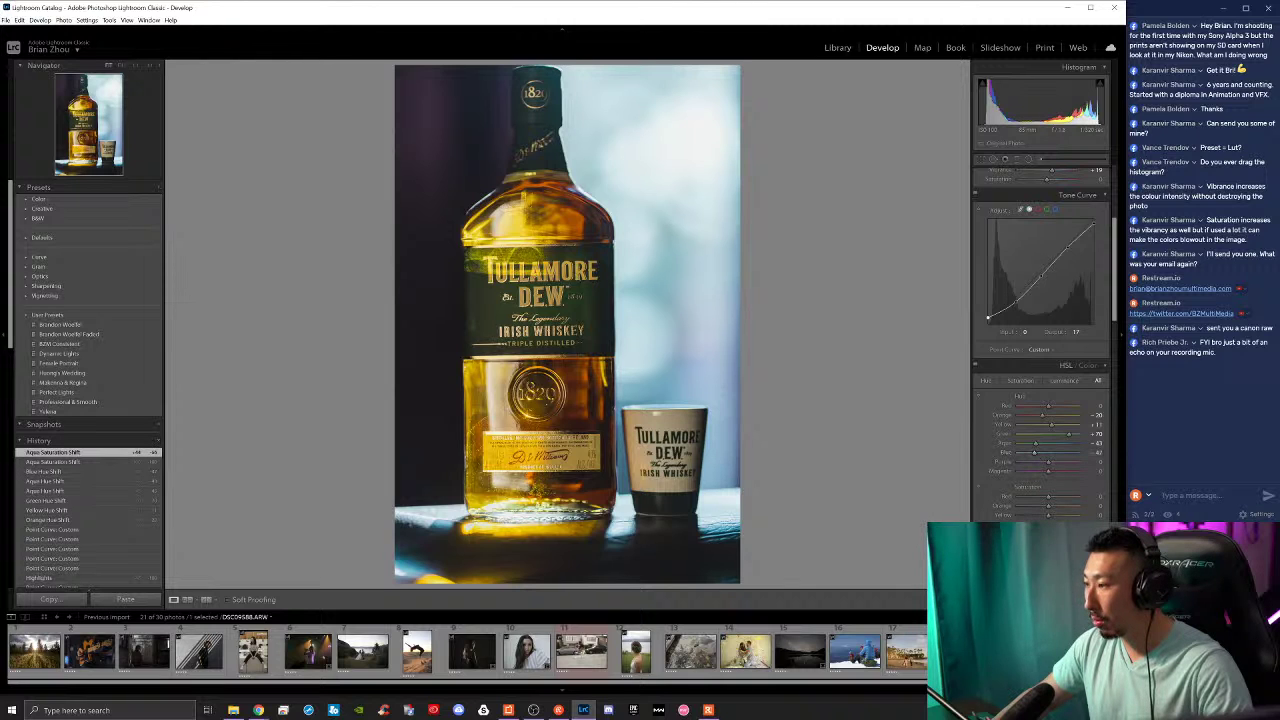
Step: Change the blue saturation in the HSL panel
scroll(1040, 400, down, 2)
drag(1048, 438, 1085, 402)
scroll(1040, 430, down, 2)
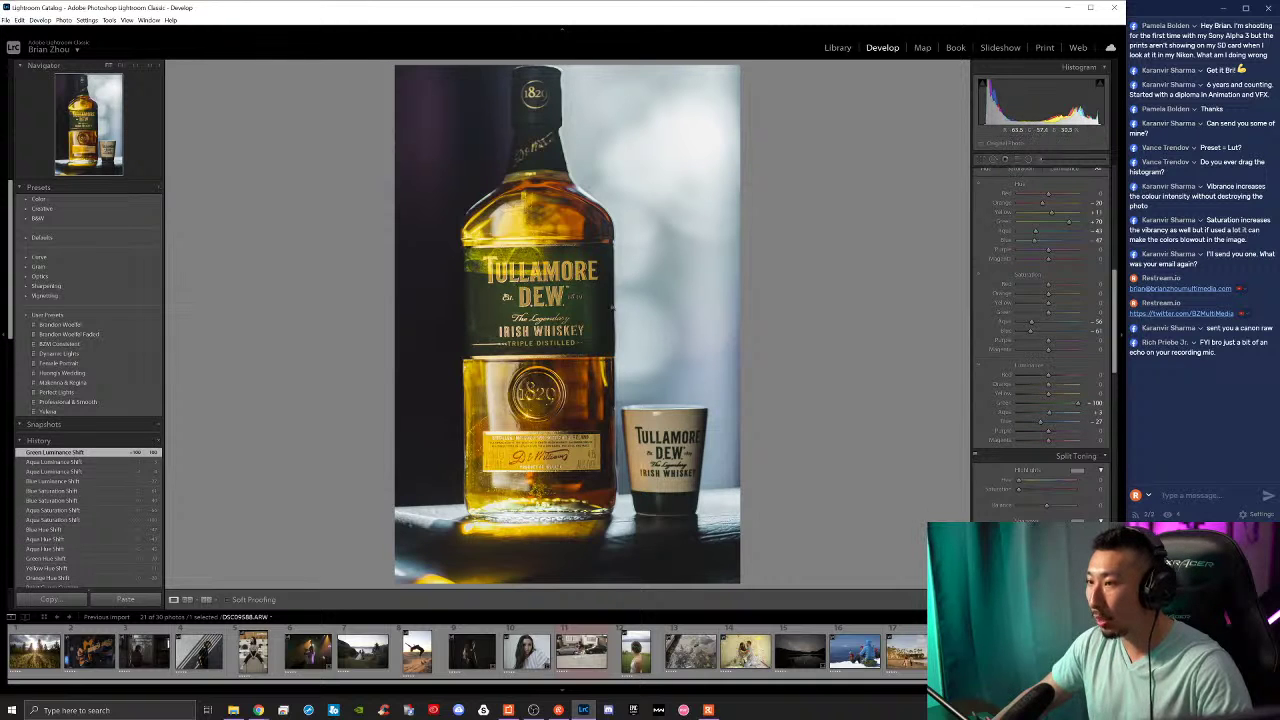
Step: Darken yellow and orange luminance, cut yellow saturation to about -13, and compare before/after
mouse_move(1050, 396)
mouse_down()
mouse_move(1038, 398)
mouse_move(1061, 402)
mouse_up()
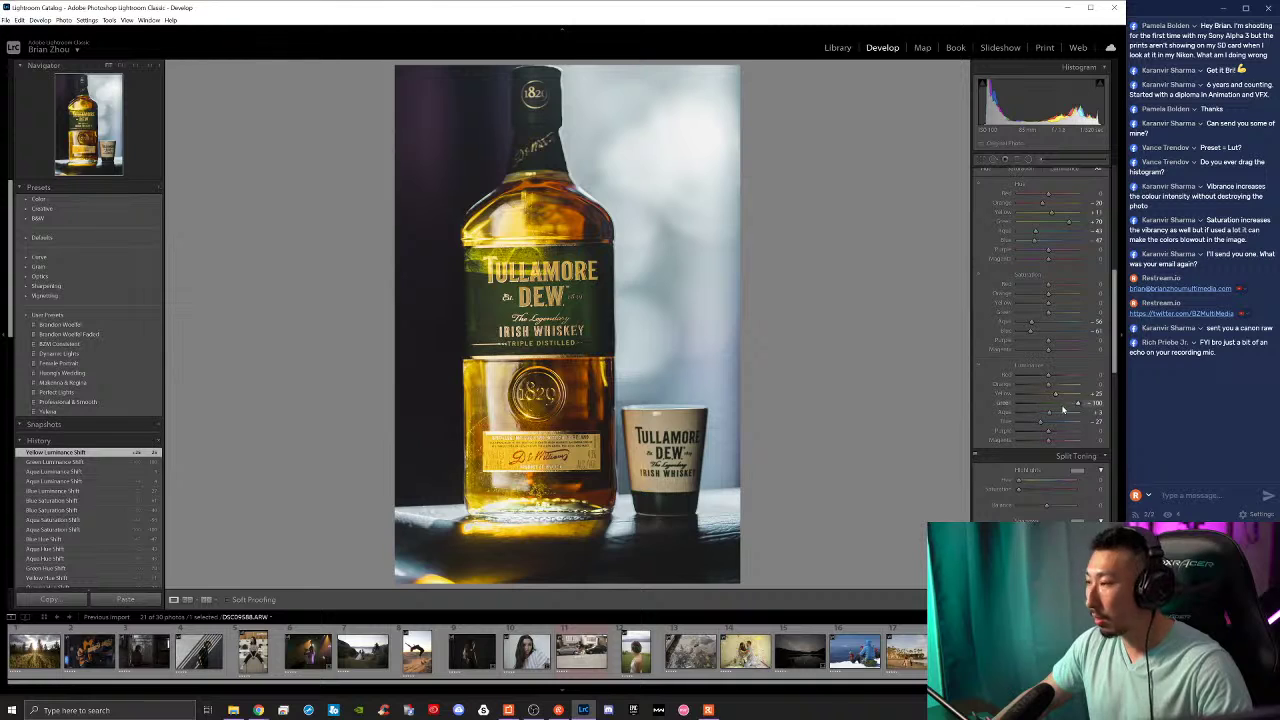
drag(1048, 304, 1051, 306)
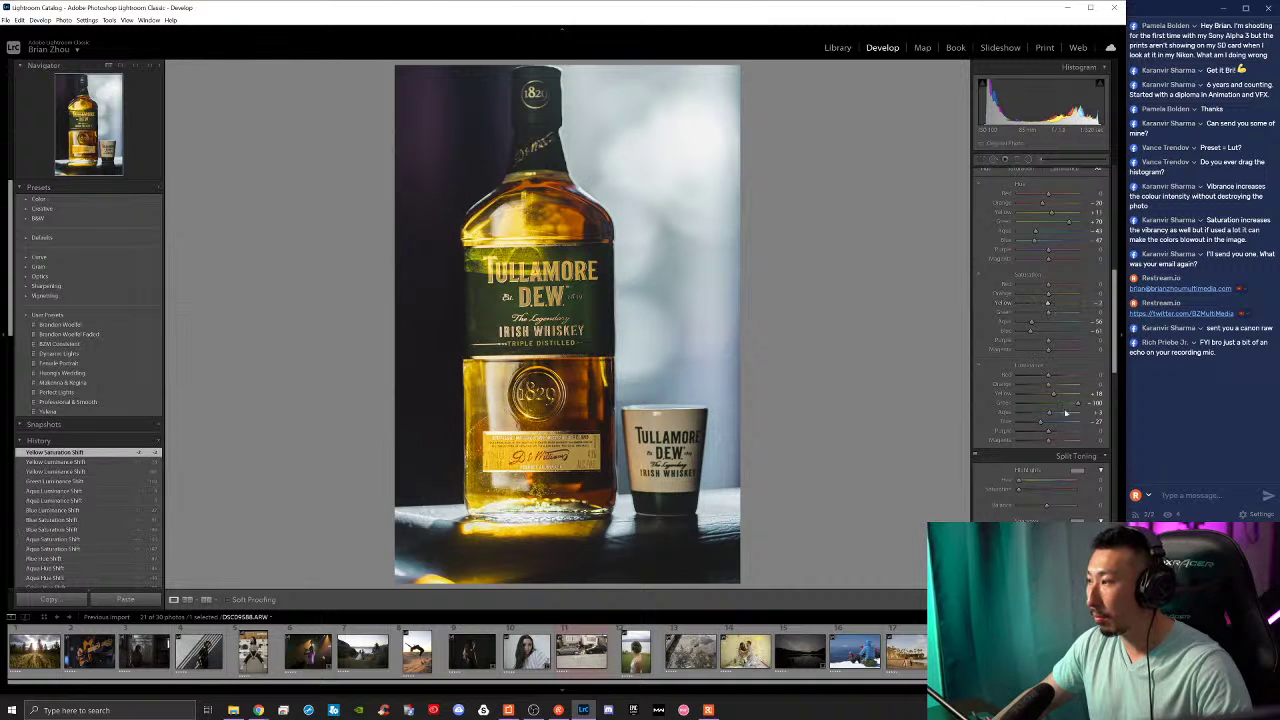
mouse_move(1048, 385)
mouse_down()
mouse_move(1036, 388)
mouse_move(1064, 377)
mouse_up()
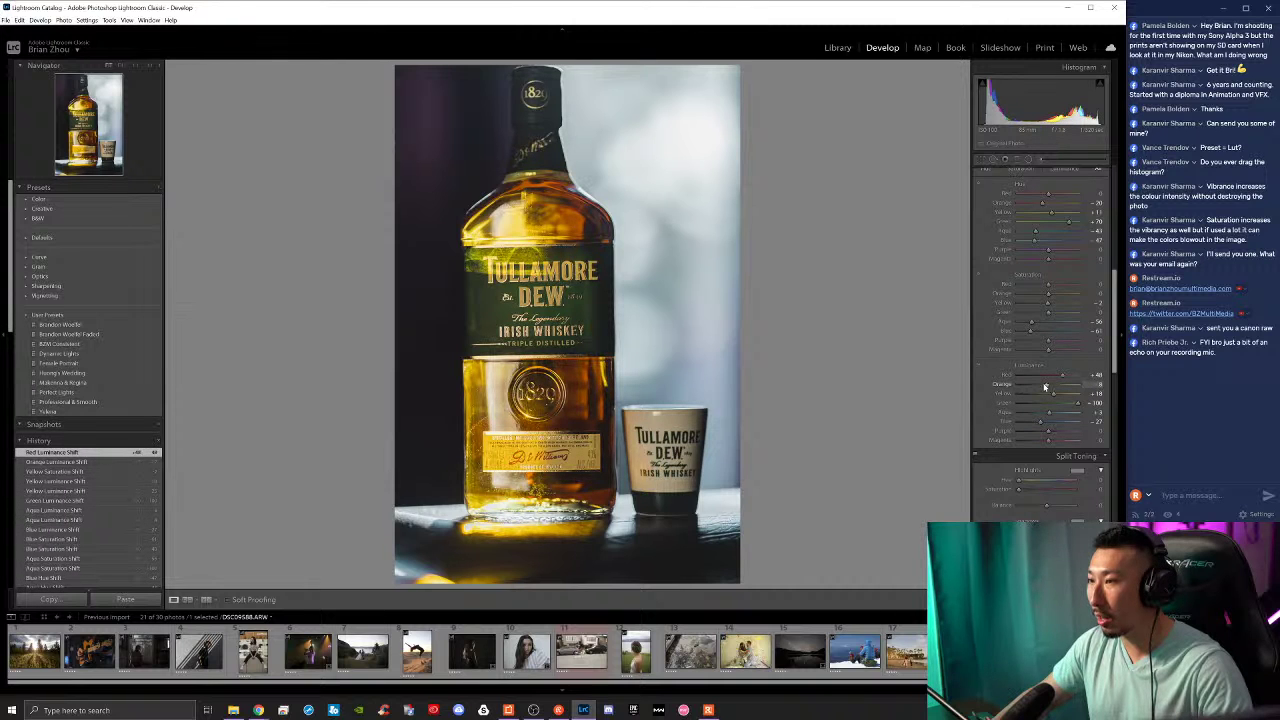
click(1045, 387)
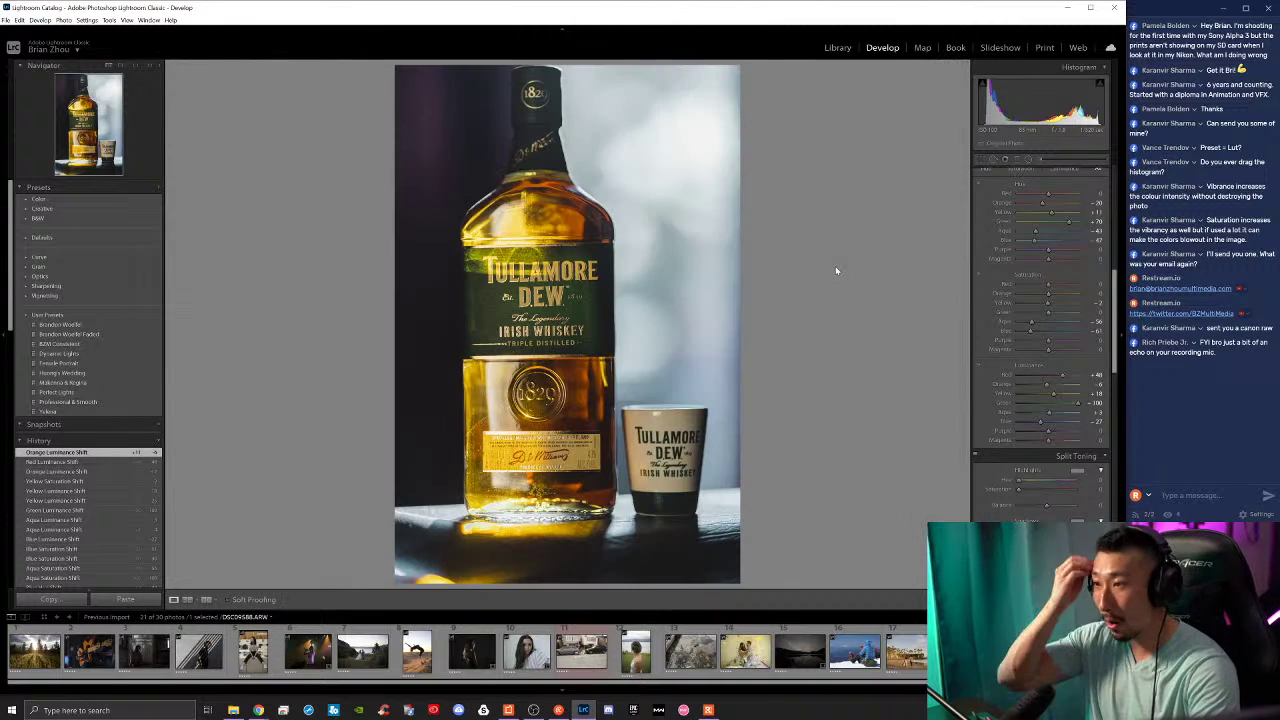
key(backslash)
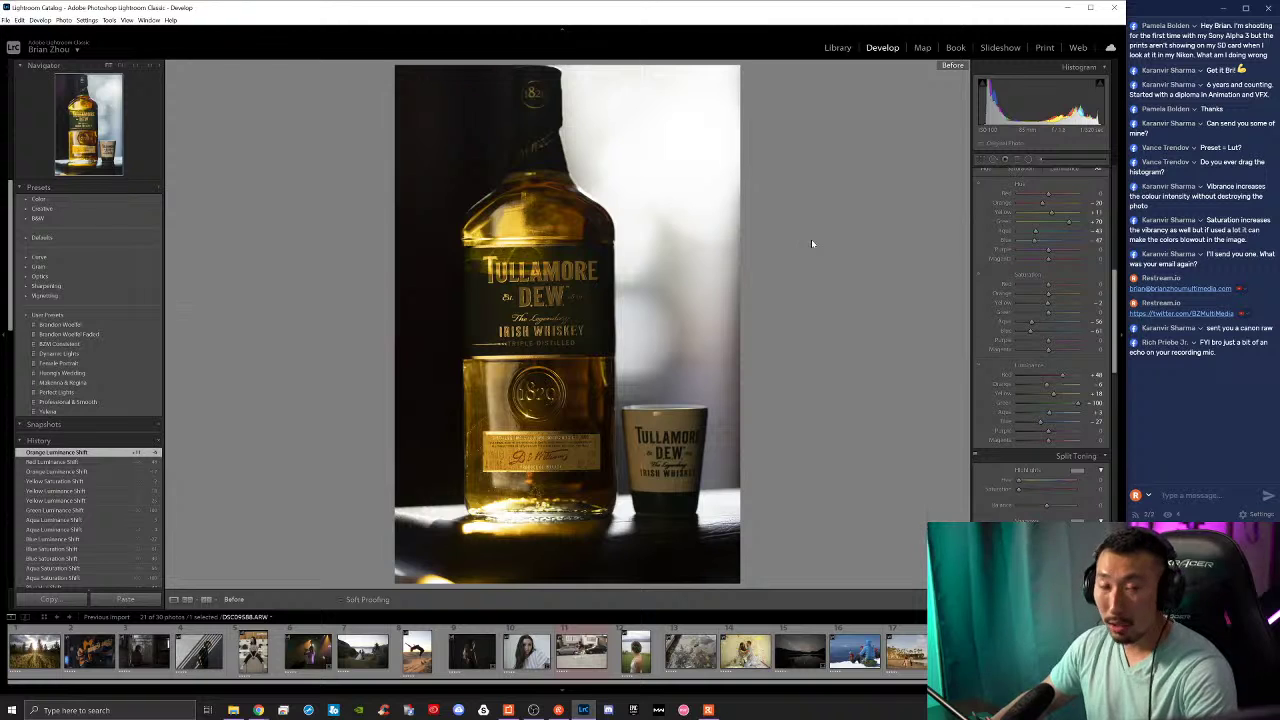
key(backslash)
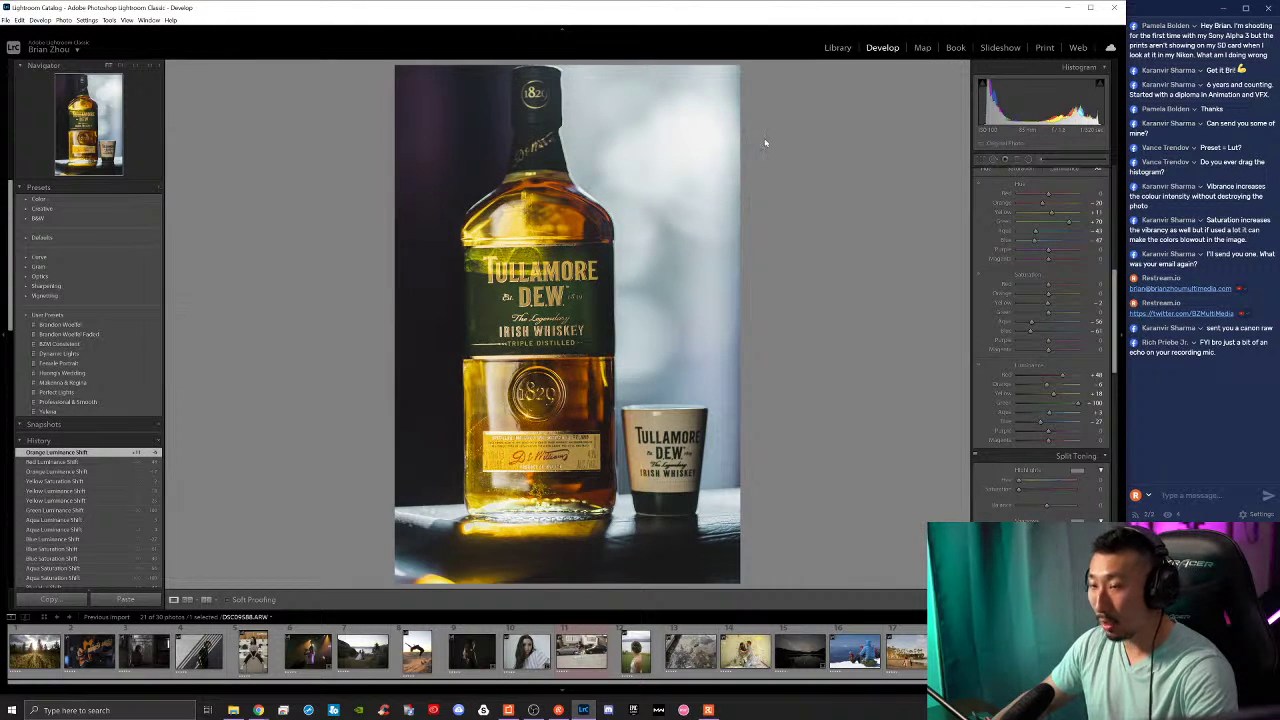
key(backslash)
key(backslash)
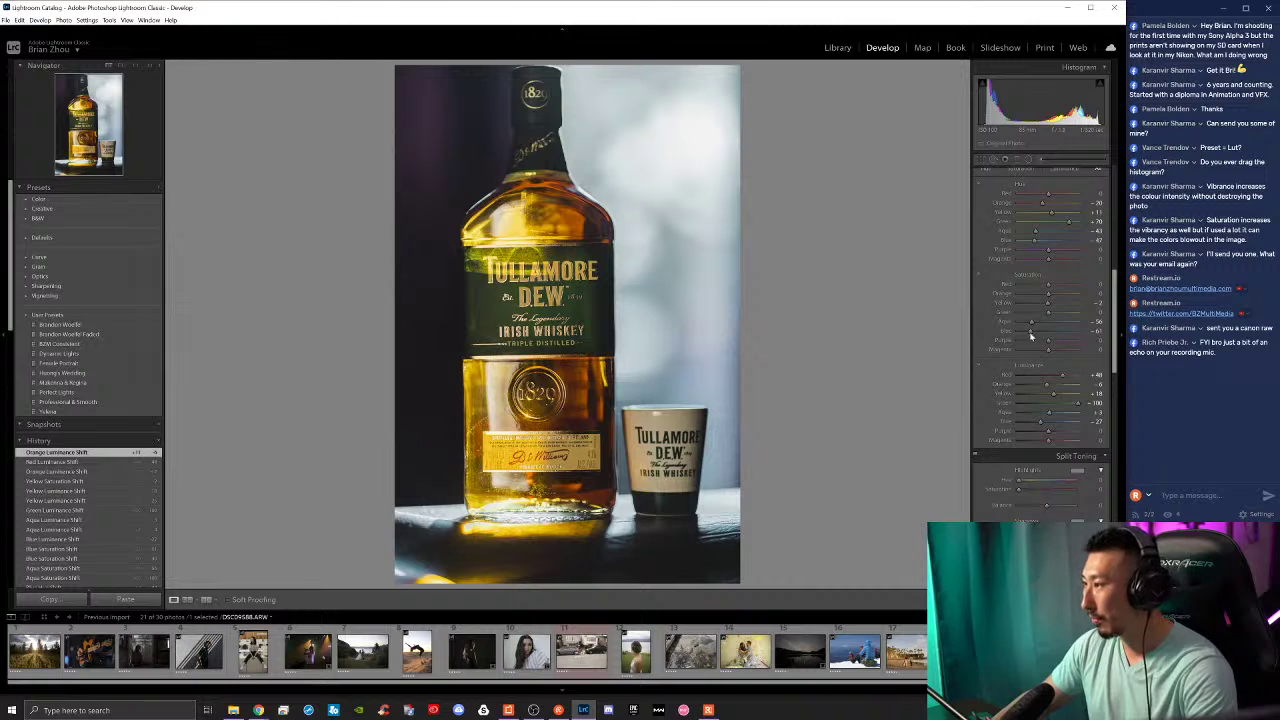
Step: Boost red saturation to about +88, ease orange saturation to -15, and lower global saturation slightly
mouse_move(1037, 288)
mouse_down()
mouse_move(1074, 291)
mouse_move(1050, 290)
mouse_up()
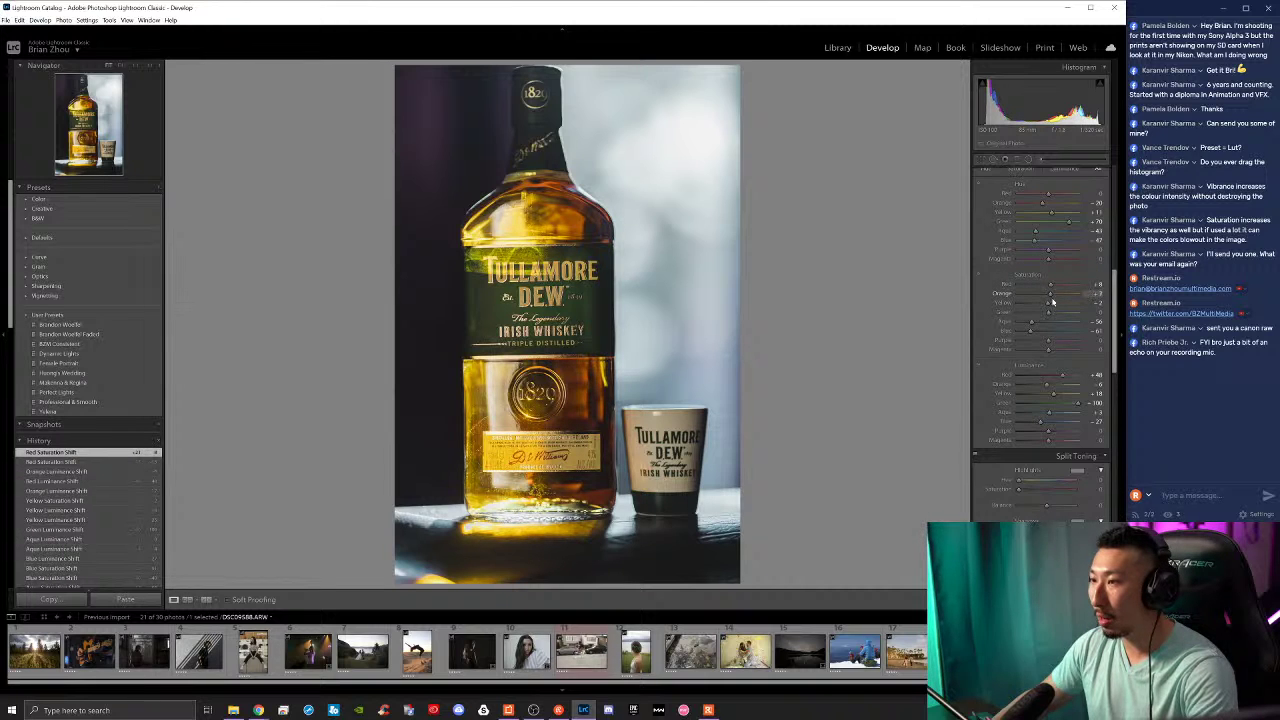
mouse_move(1040, 298)
mouse_down()
mouse_move(1055, 309)
mouse_move(1052, 296)
mouse_up()
scroll(1050, 294, up, 10)
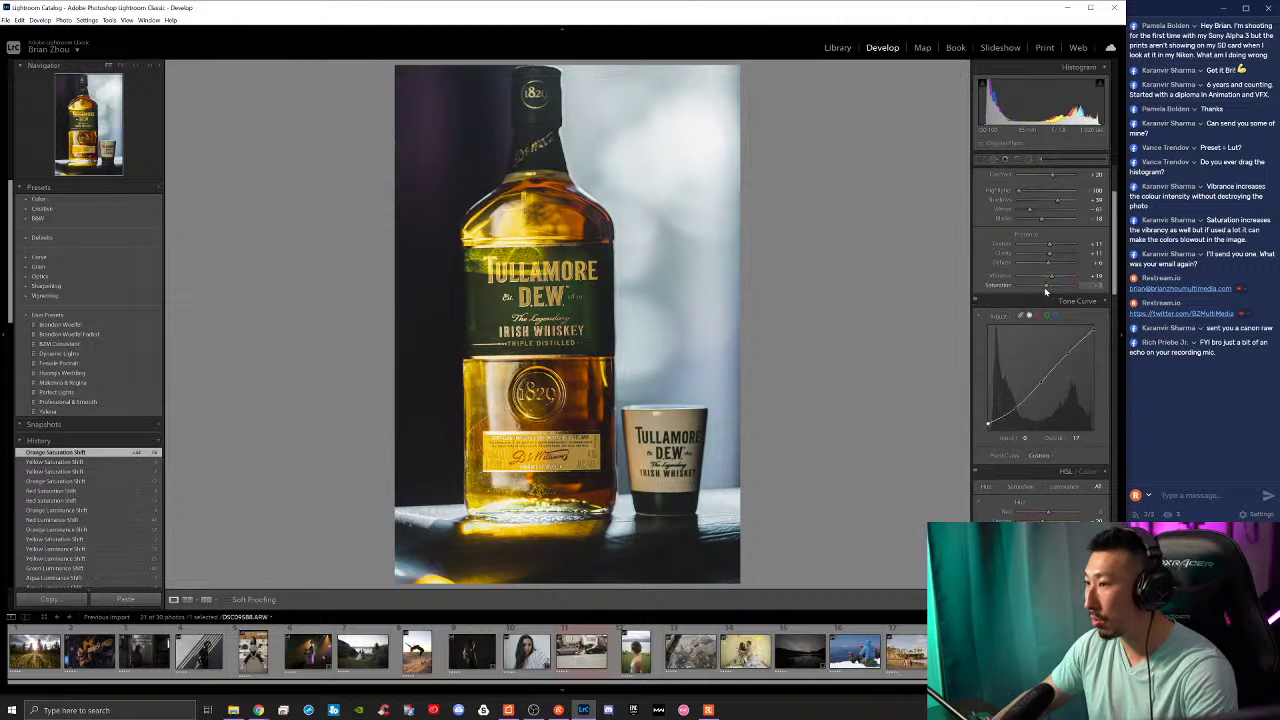
drag(1043, 291, 1040, 289)
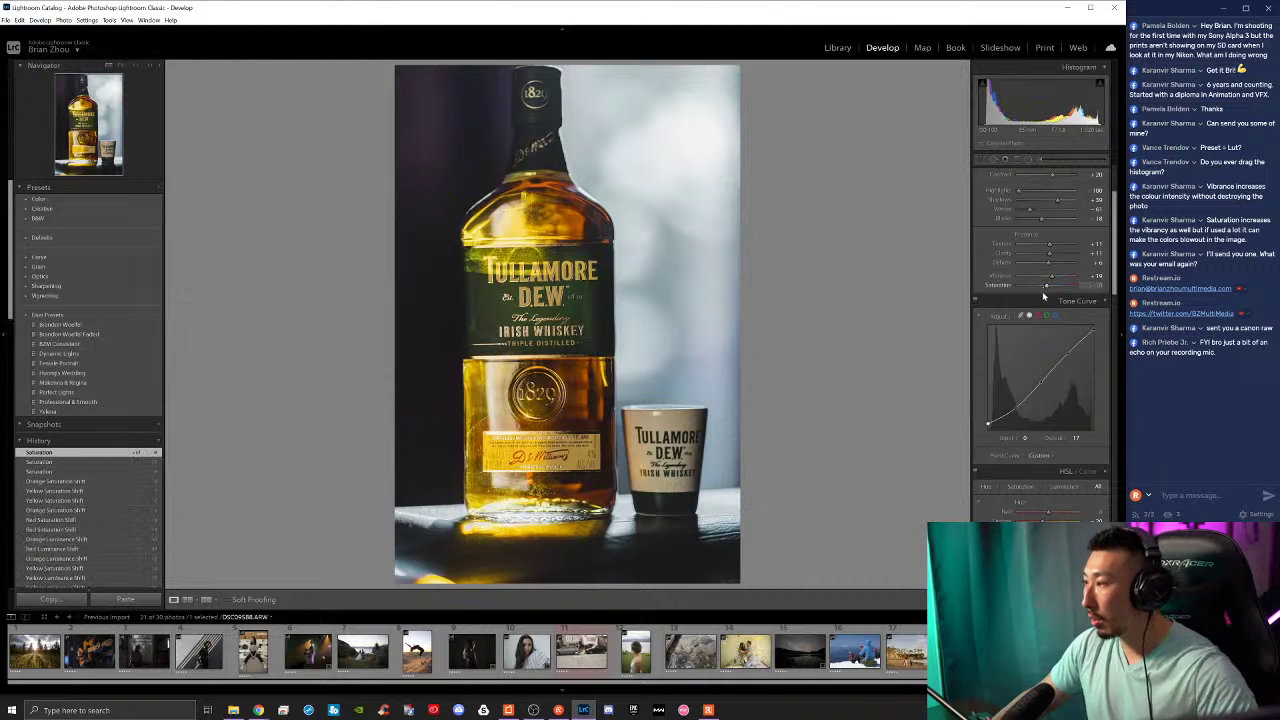
Step: Reset saturation to 0 and give the split-toning highlights a blue tint (hue 247)
double_click(1043, 289)
scroll(984, 373, down, 5)
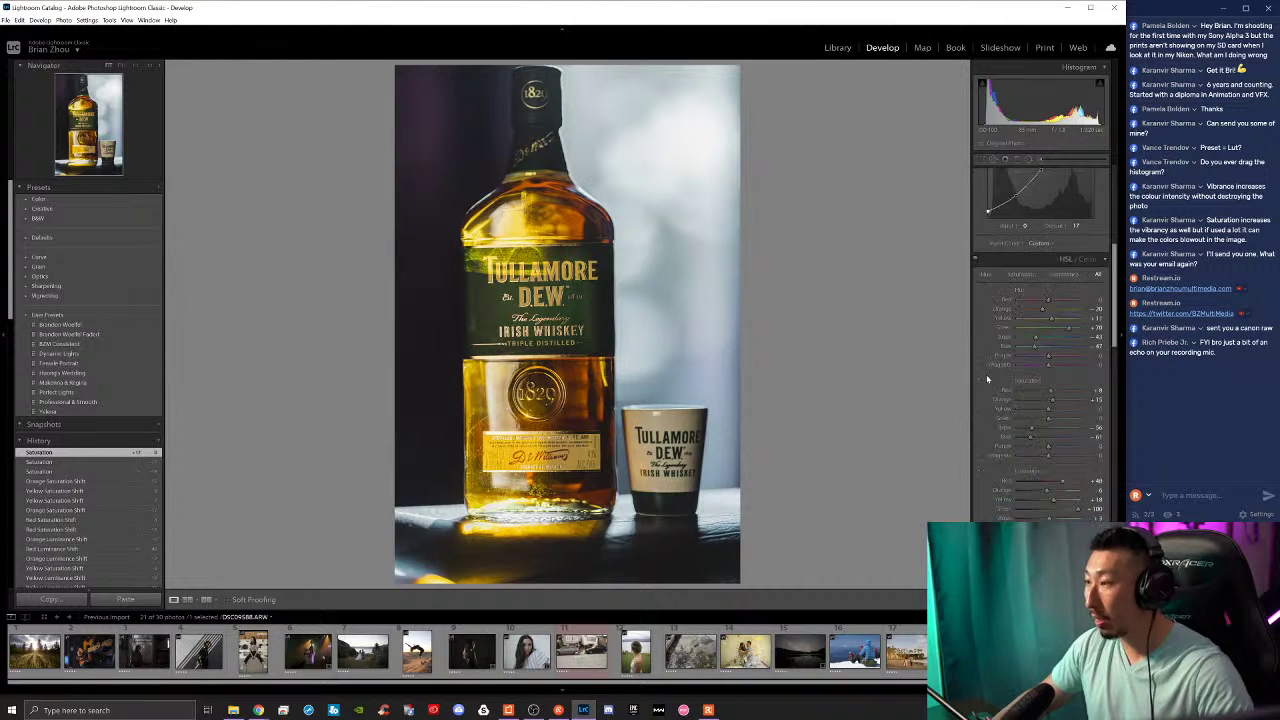
scroll(1038, 380, up, 3)
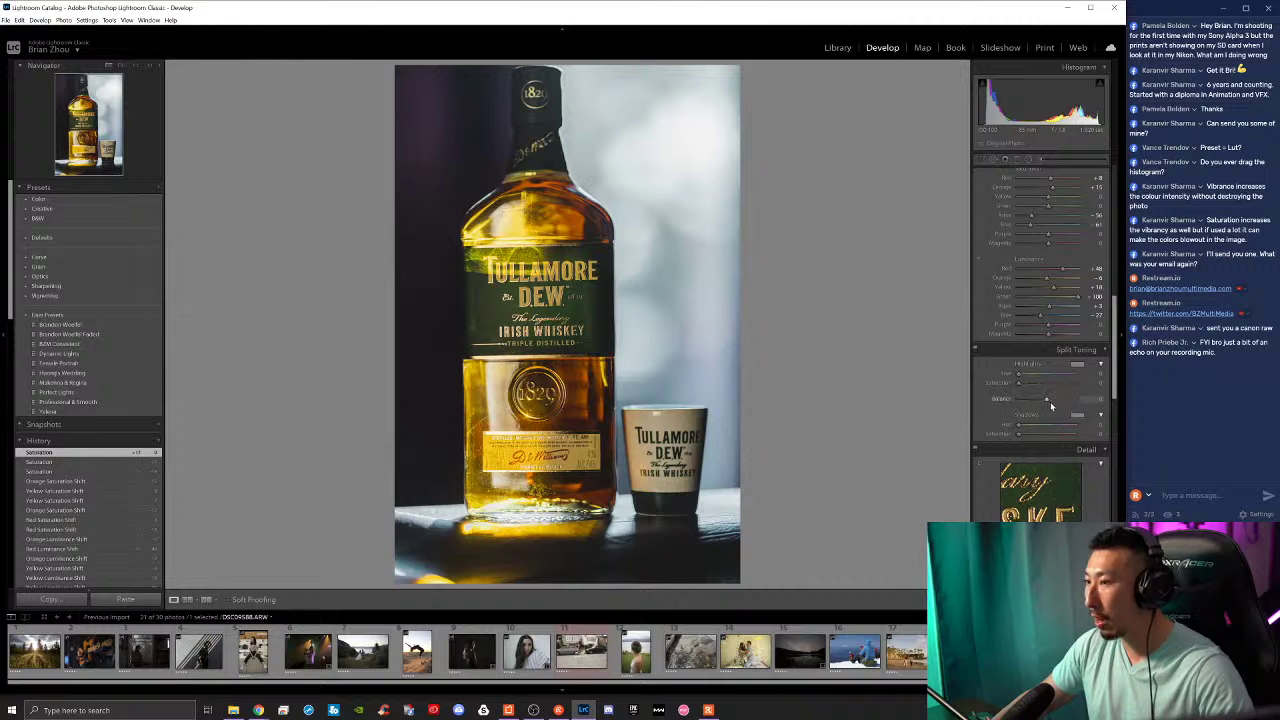
click(1080, 365)
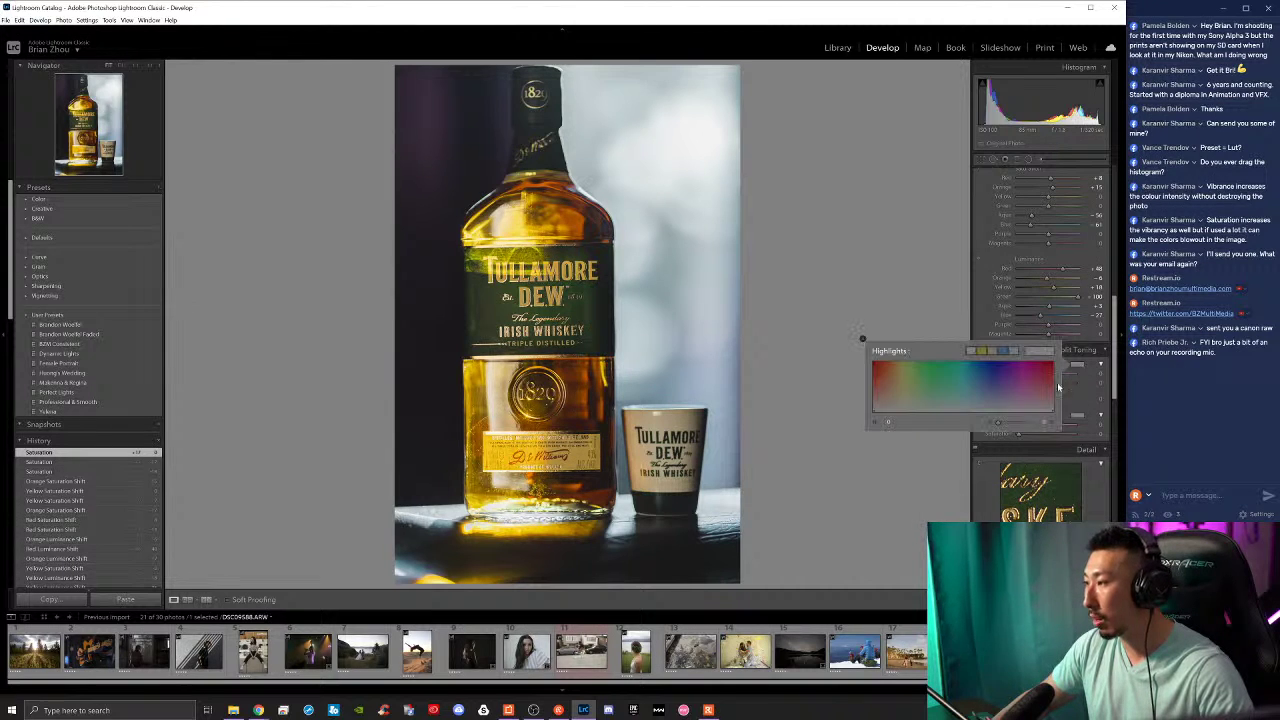
drag(884, 396, 1002, 397)
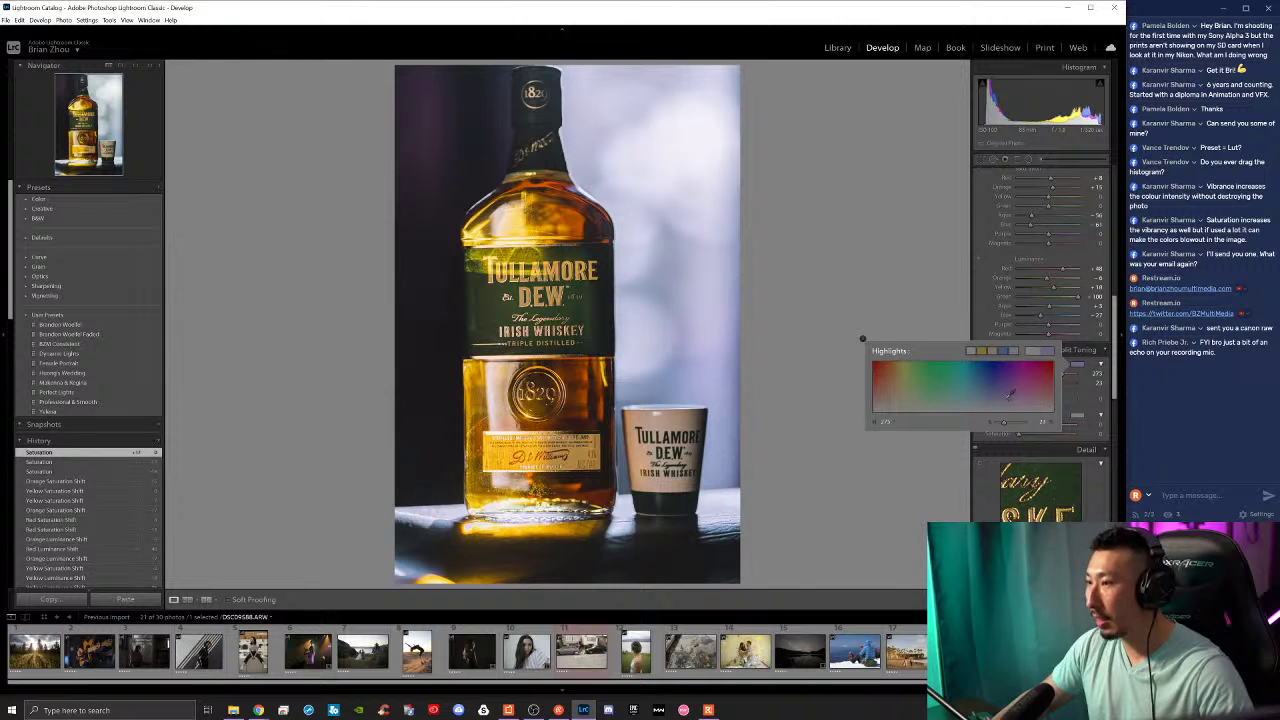
drag(1013, 394, 996, 395)
Step: Pick a split-toning shadow tint, checking a colour wheel reference in Chrome
click(1077, 414)
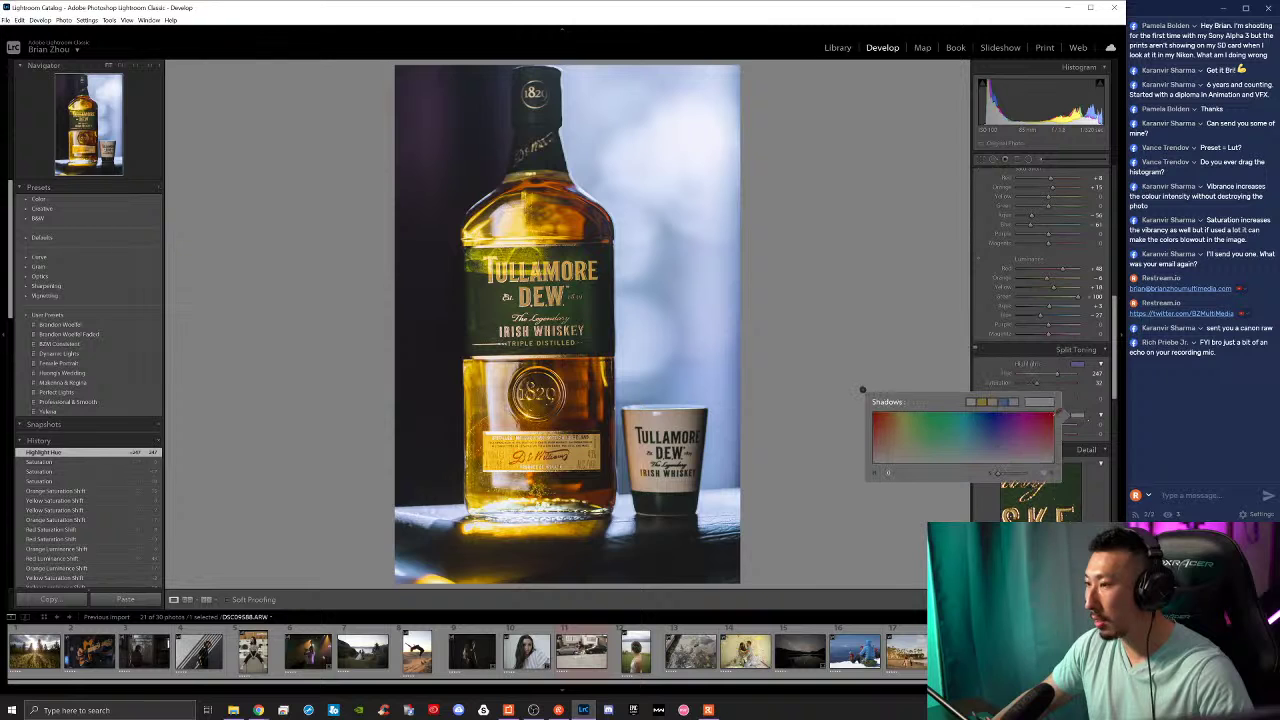
mouse_move(1030, 440)
mouse_down()
mouse_move(957, 433)
mouse_move(884, 447)
mouse_move(920, 445)
mouse_move(904, 444)
mouse_up()
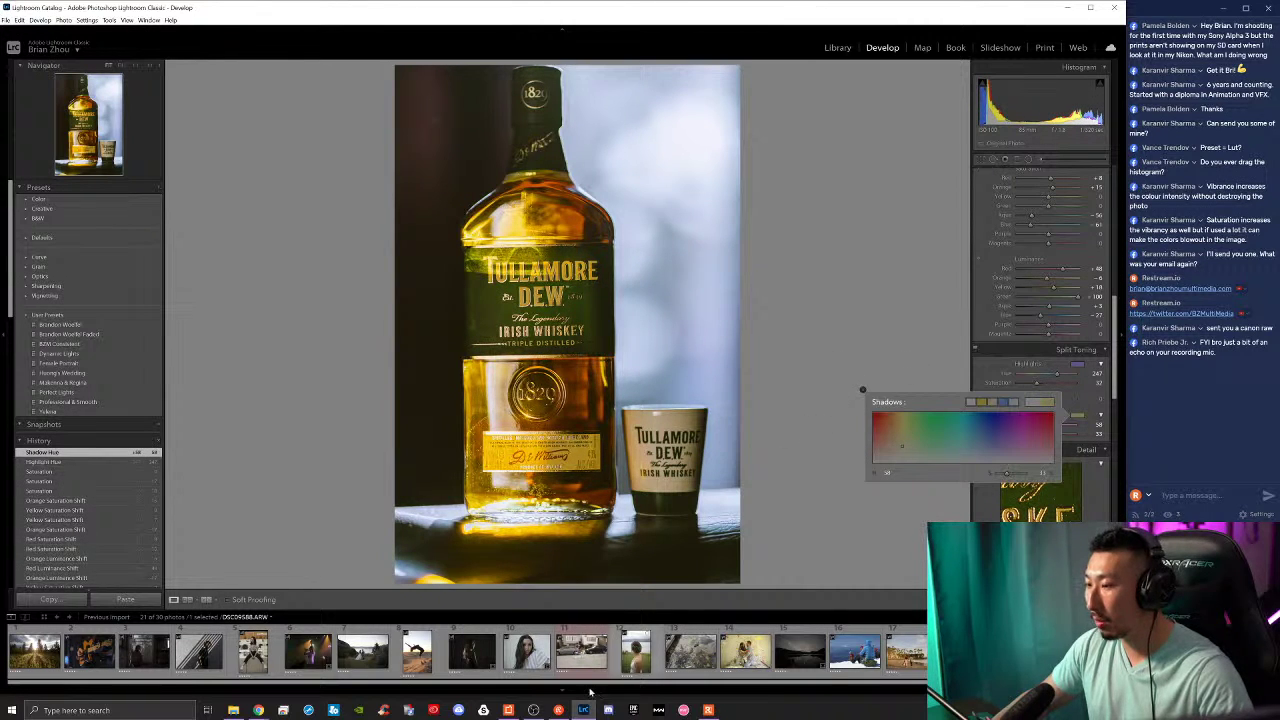
click(262, 708)
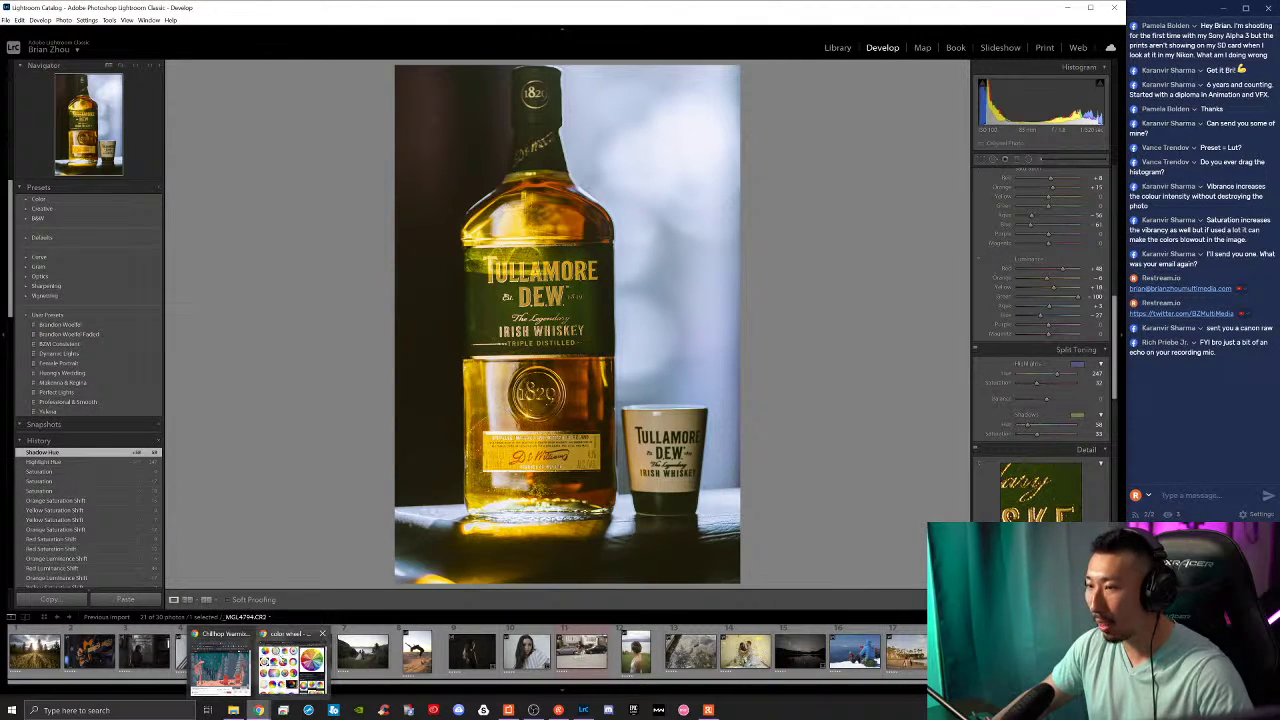
click(292, 662)
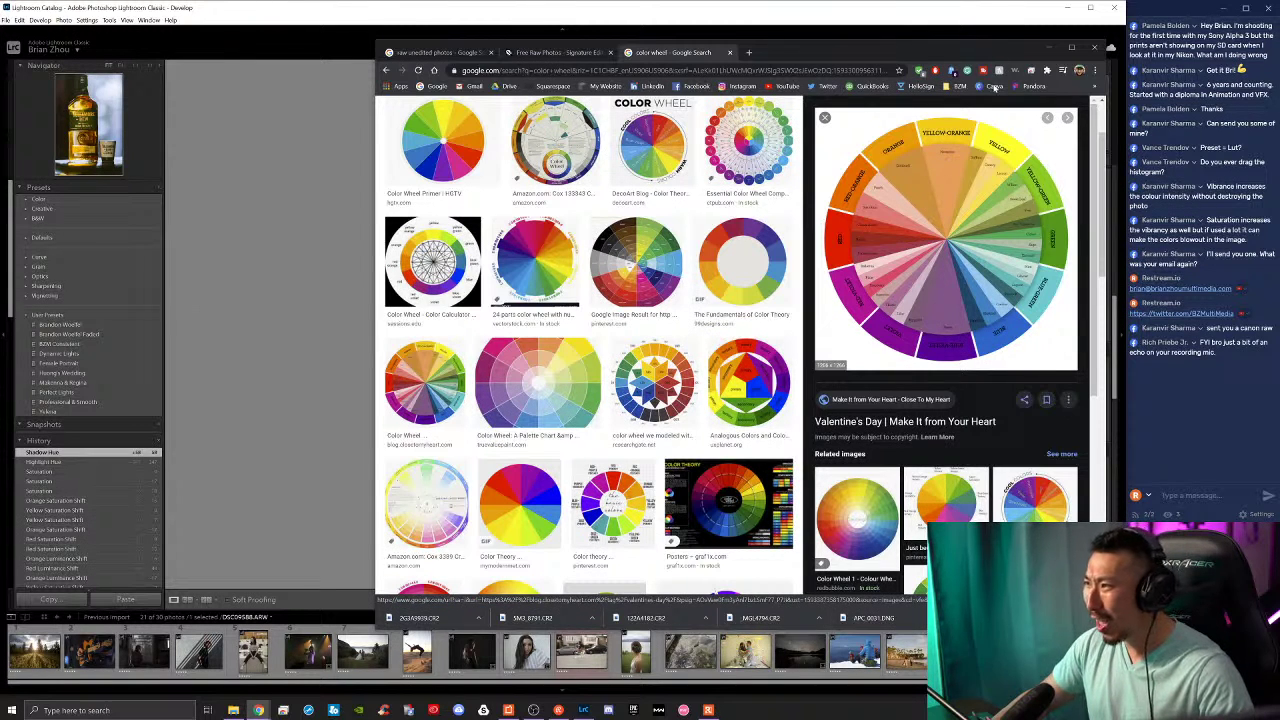
key(alt+Tab)
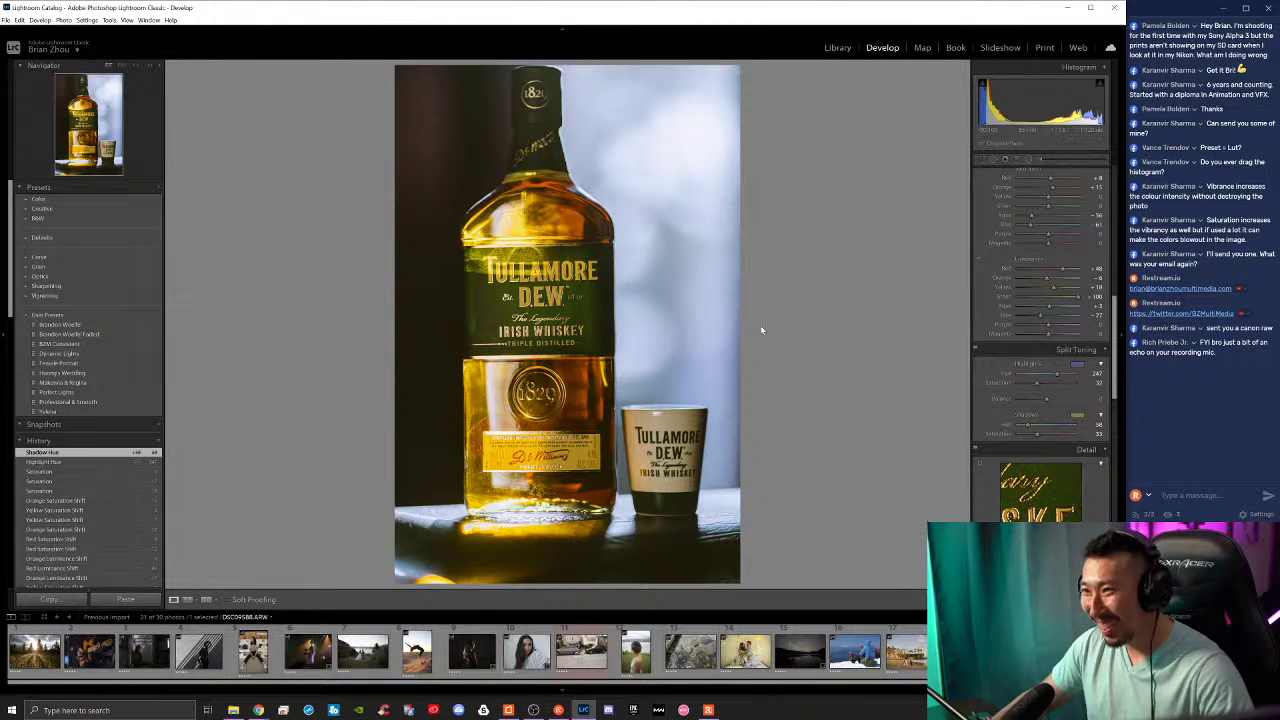
Step: Move the Split Toning Balance slider left so the toning favours the shadows
mouse_move(1046, 400)
mouse_down()
mouse_move(1031, 397)
mouse_move(1063, 399)
mouse_move(1023, 398)
mouse_move(1047, 401)
mouse_move(1040, 388)
mouse_move(1058, 379)
mouse_move(1047, 400)
mouse_up()
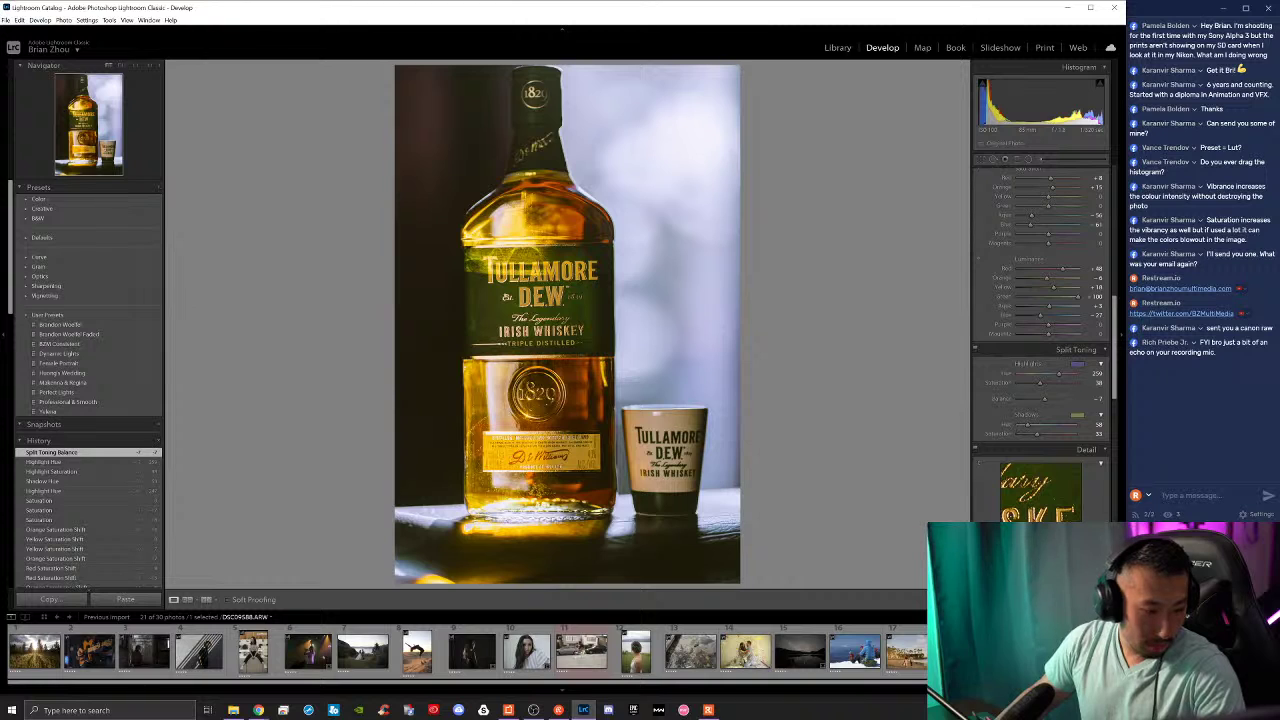
key(alt+Tab)
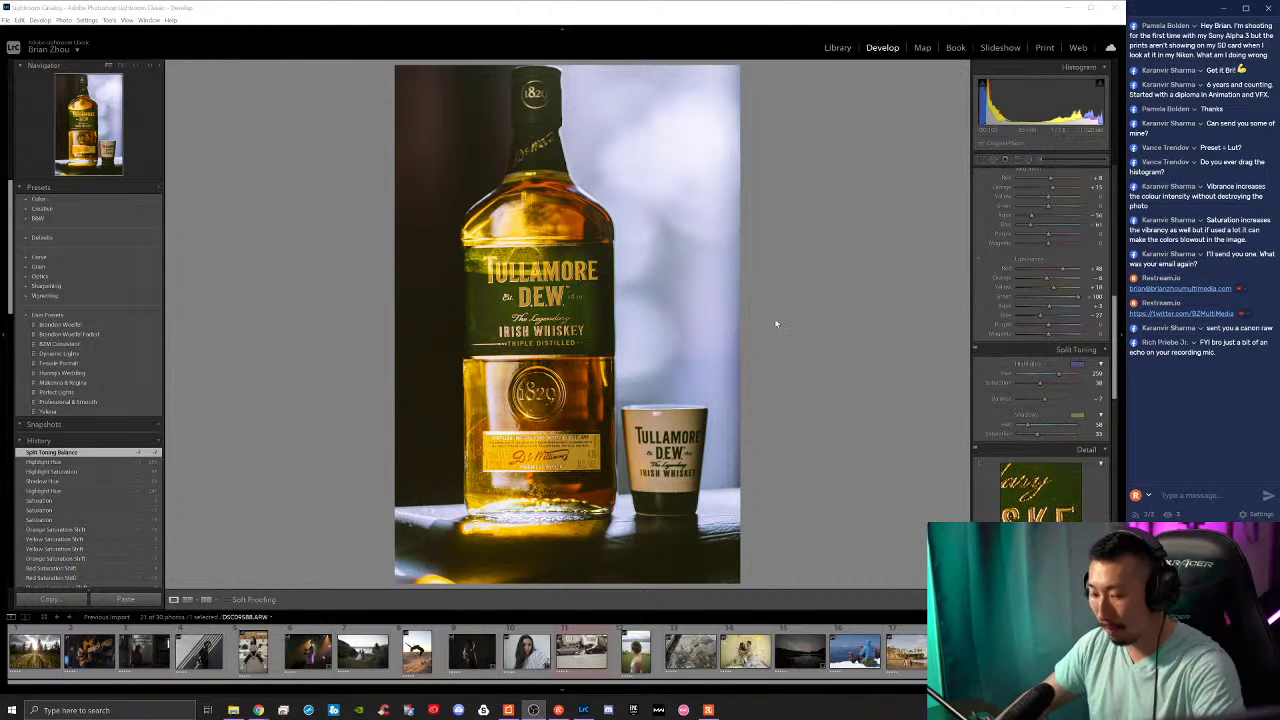
Step: Compare the whiskey photo's before and after versions with the backslash toggle
click(824, 288)
key(backslash)
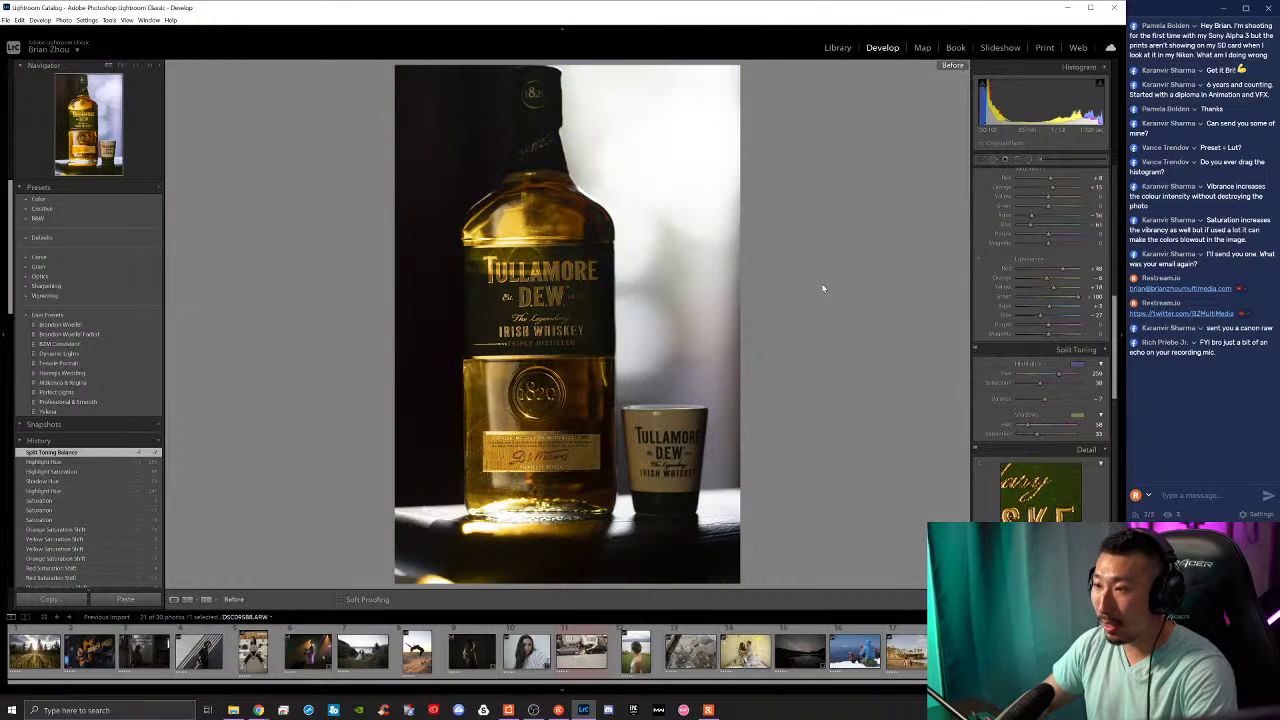
key(backslash)
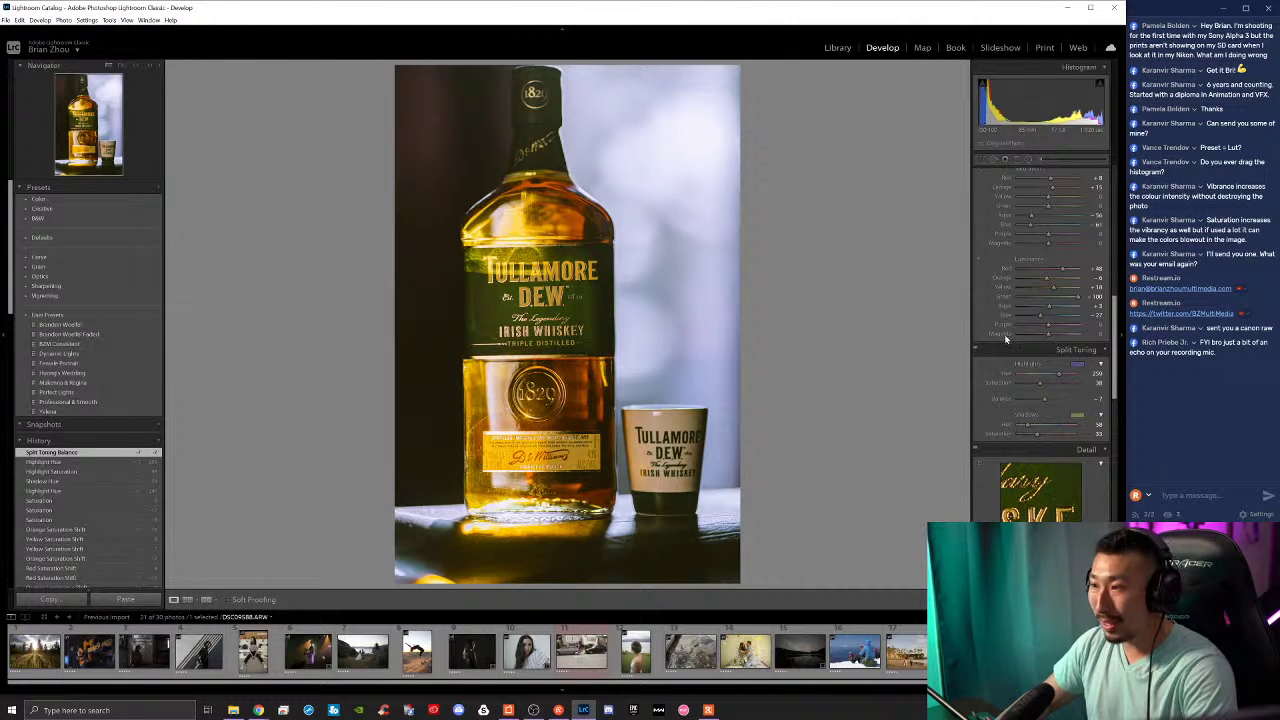
key(backslash)
key(backslash)
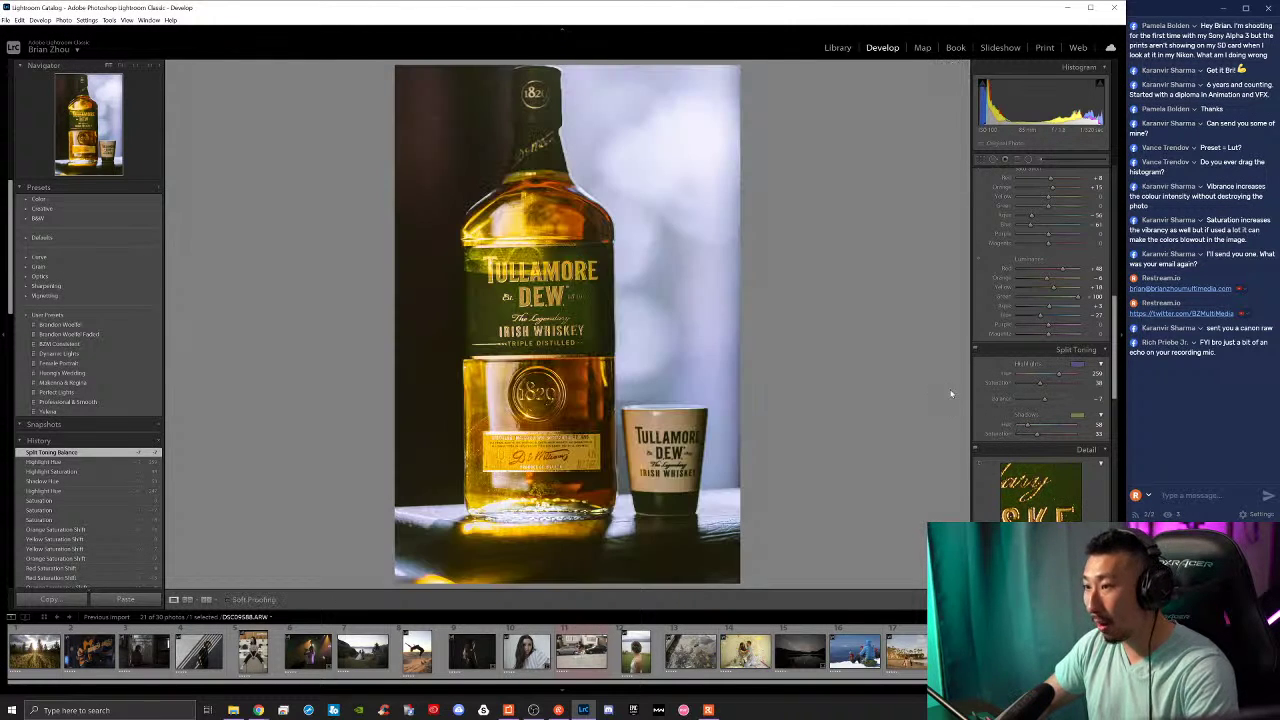
Step: Set Sharpening Amount to 79 and Luminance noise reduction to 10 at 1:1, and remove chromatic aberration
scroll(981, 408, down, 3)
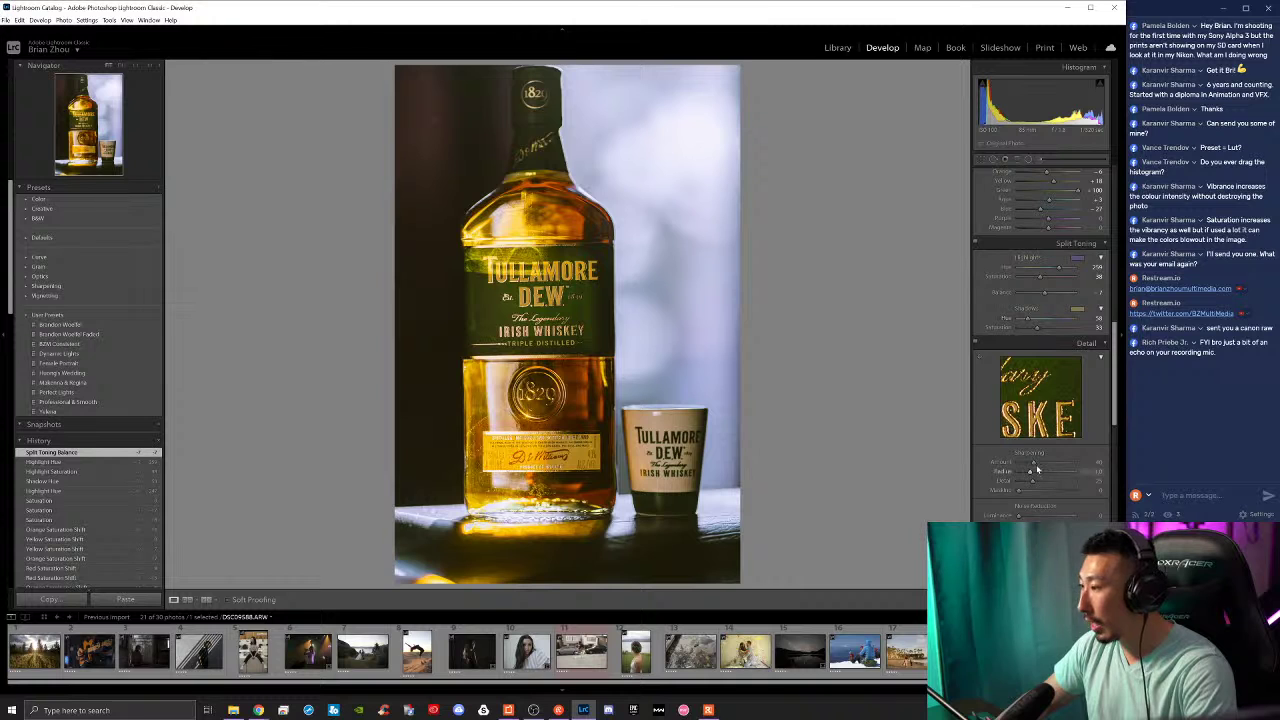
drag(1025, 463, 1048, 463)
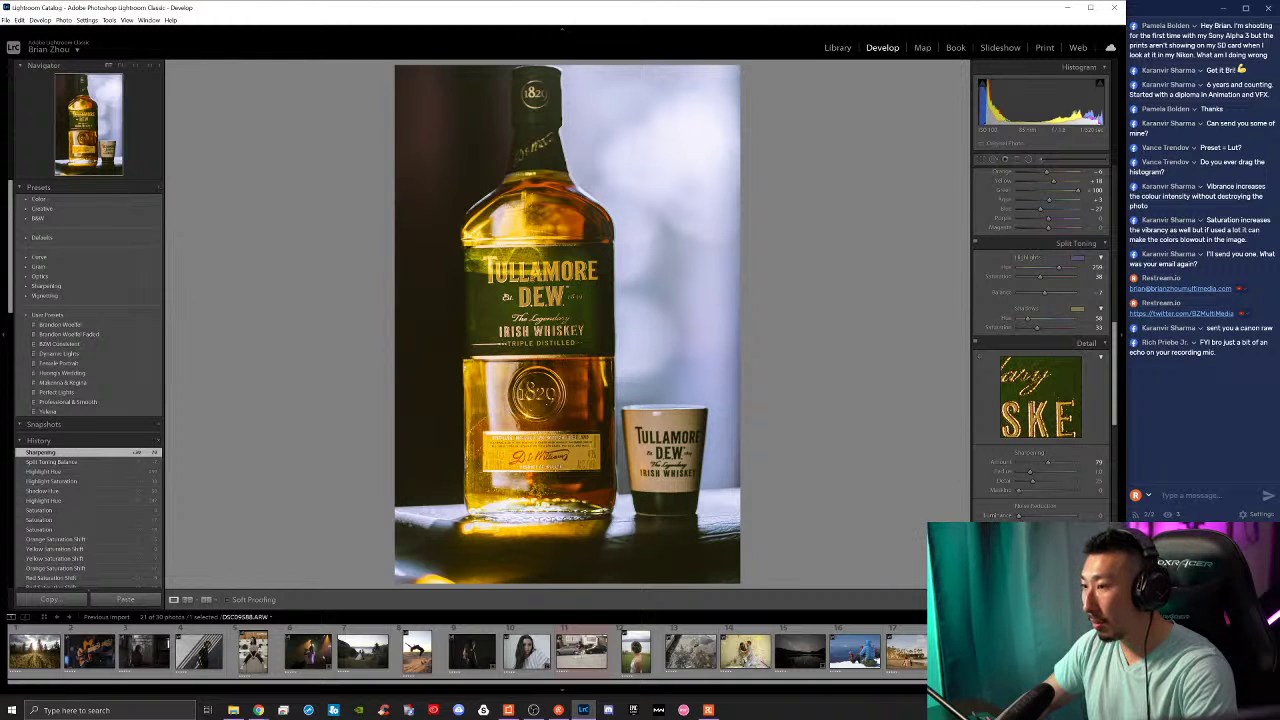
key(z)
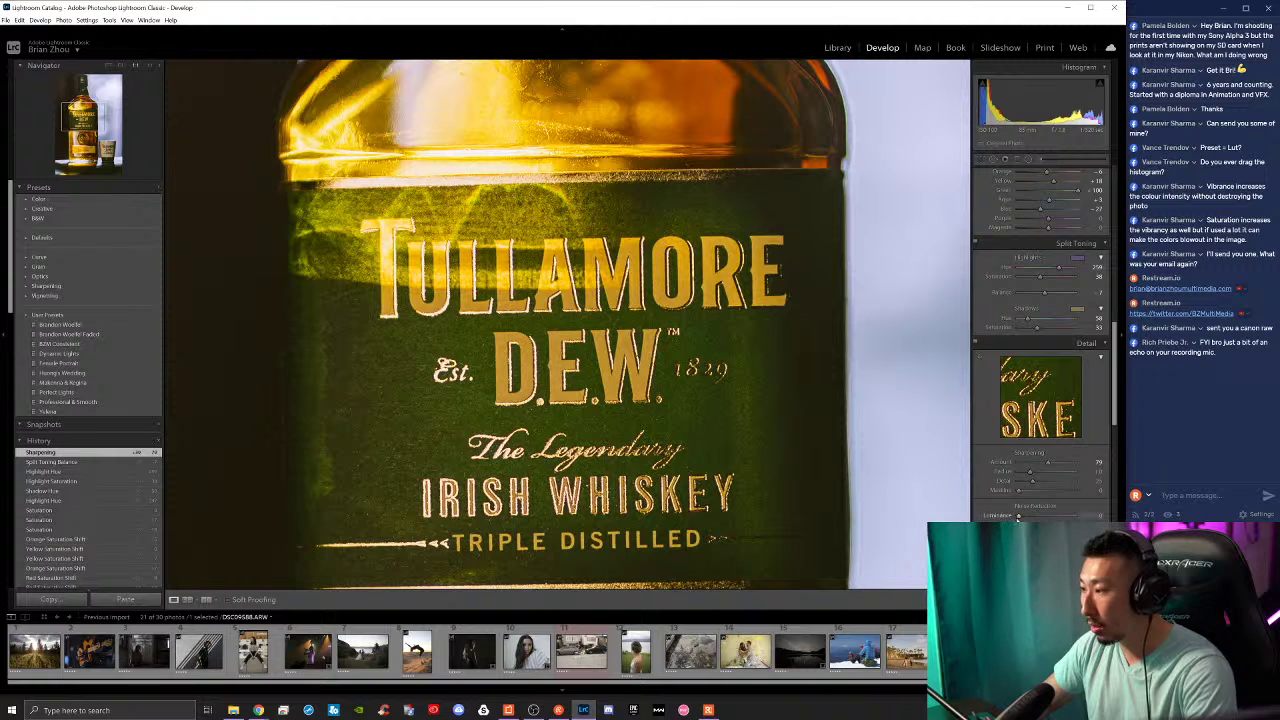
drag(1034, 518, 1025, 517)
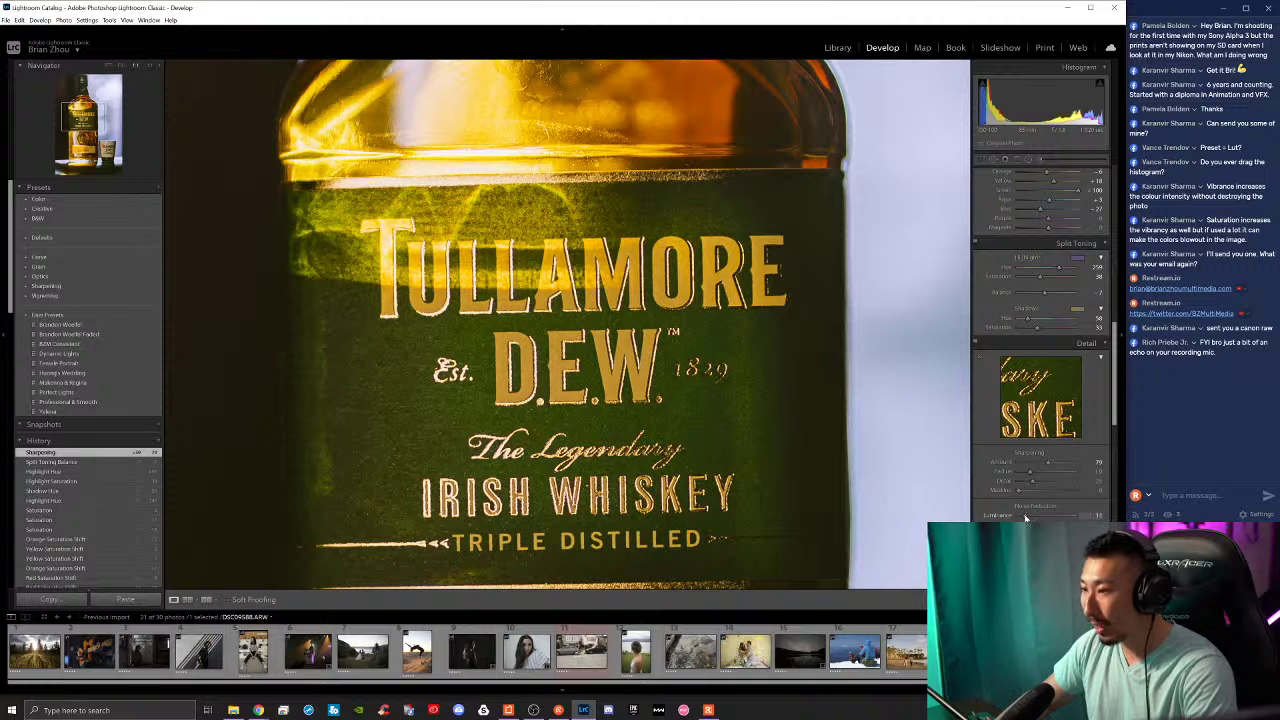
scroll(1035, 381, down, 2)
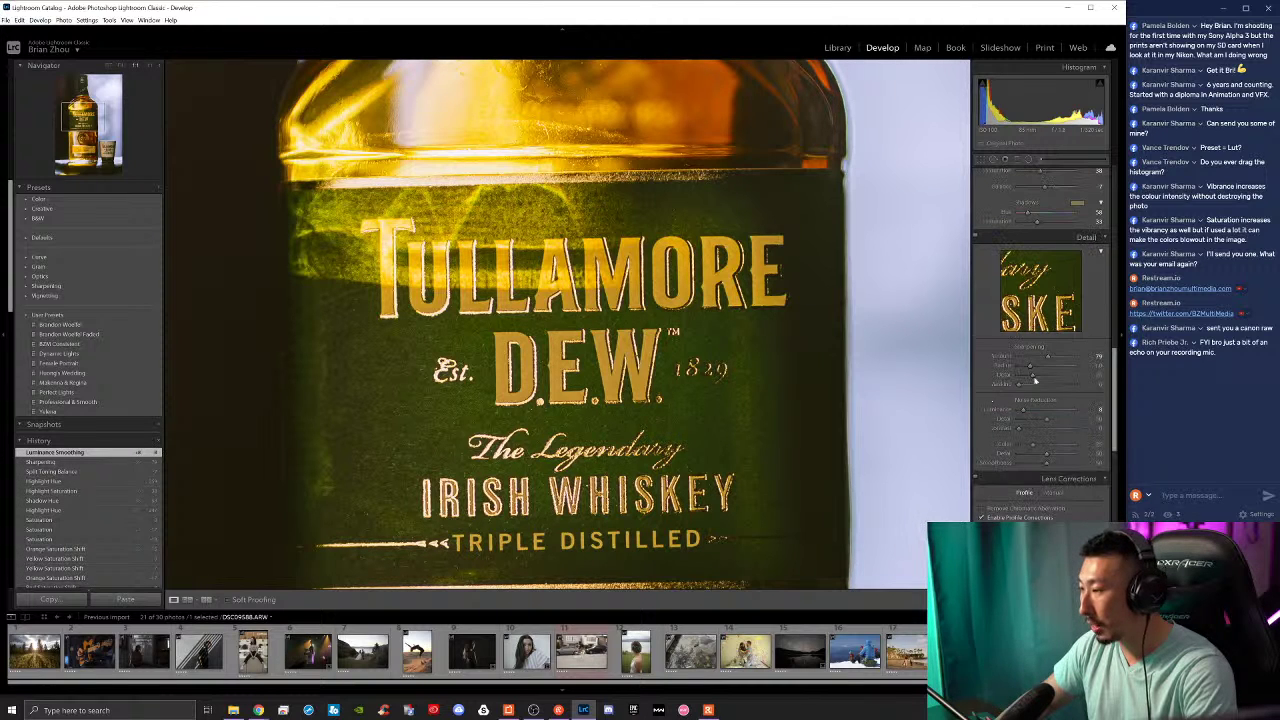
click(983, 508)
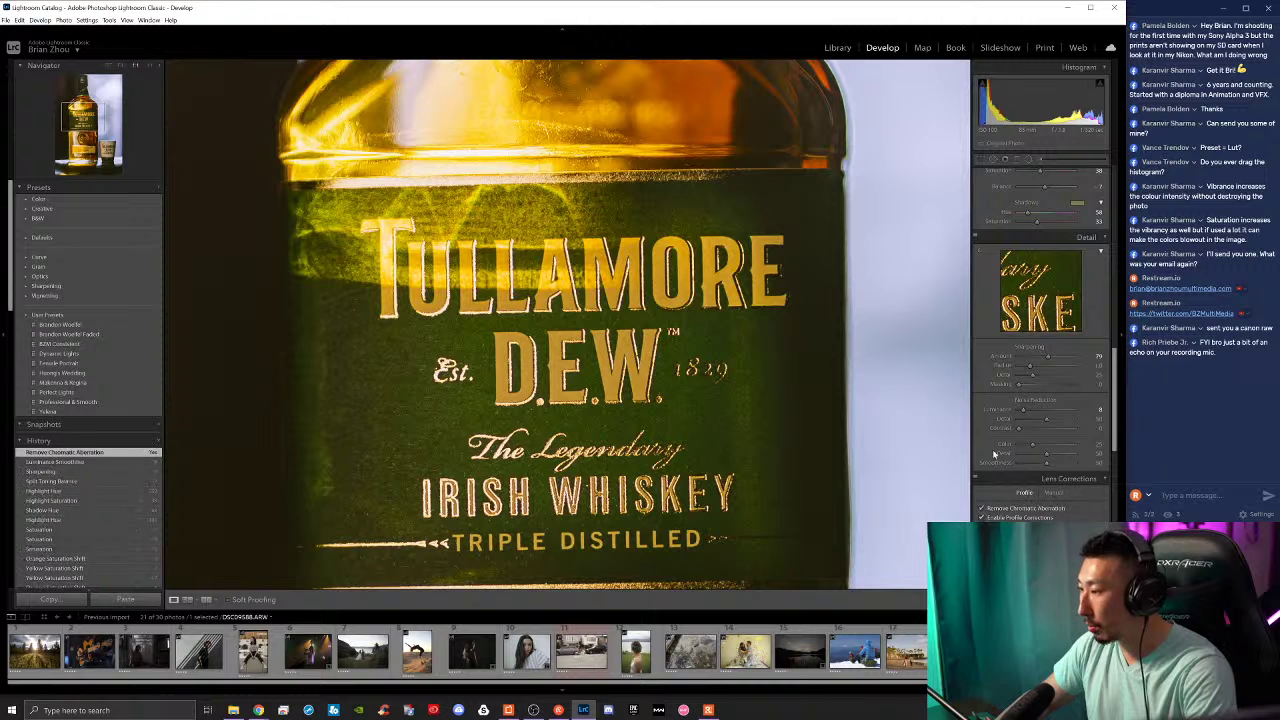
scroll(996, 463, down, 5)
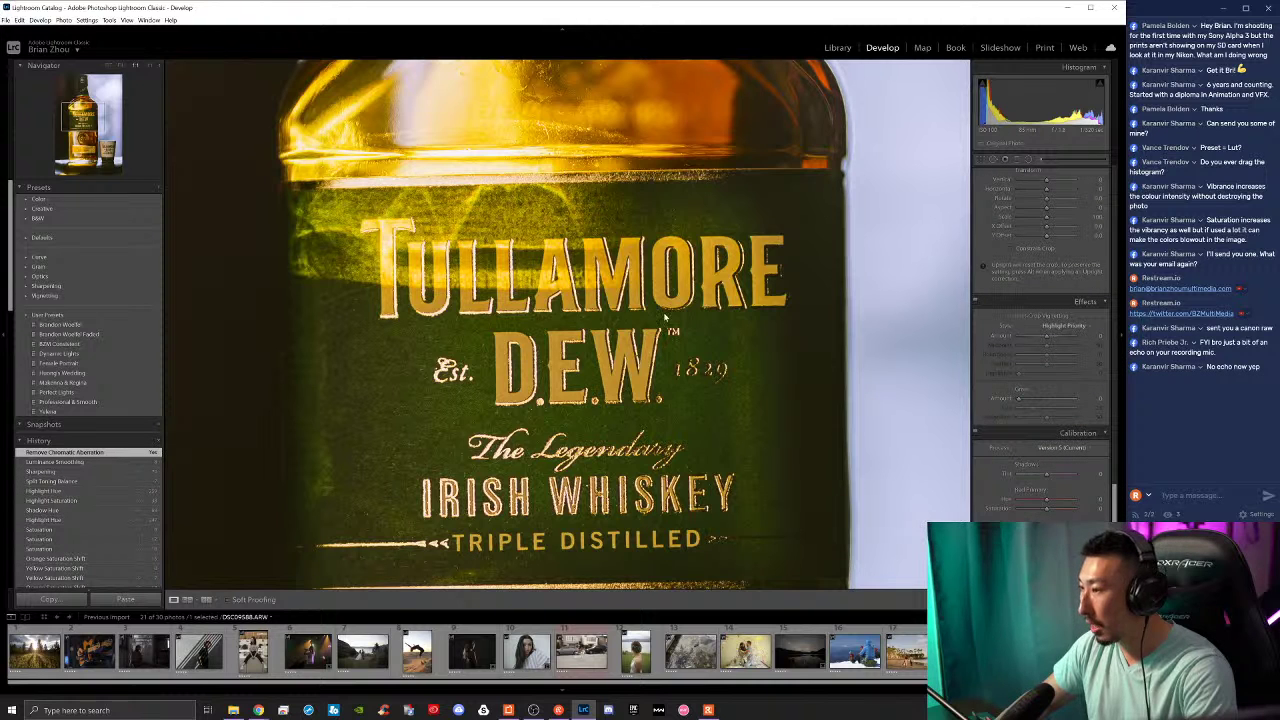
Step: Fit the whiskey photo to view, add a post-crop vignette, and readjust its exposure
key(z)
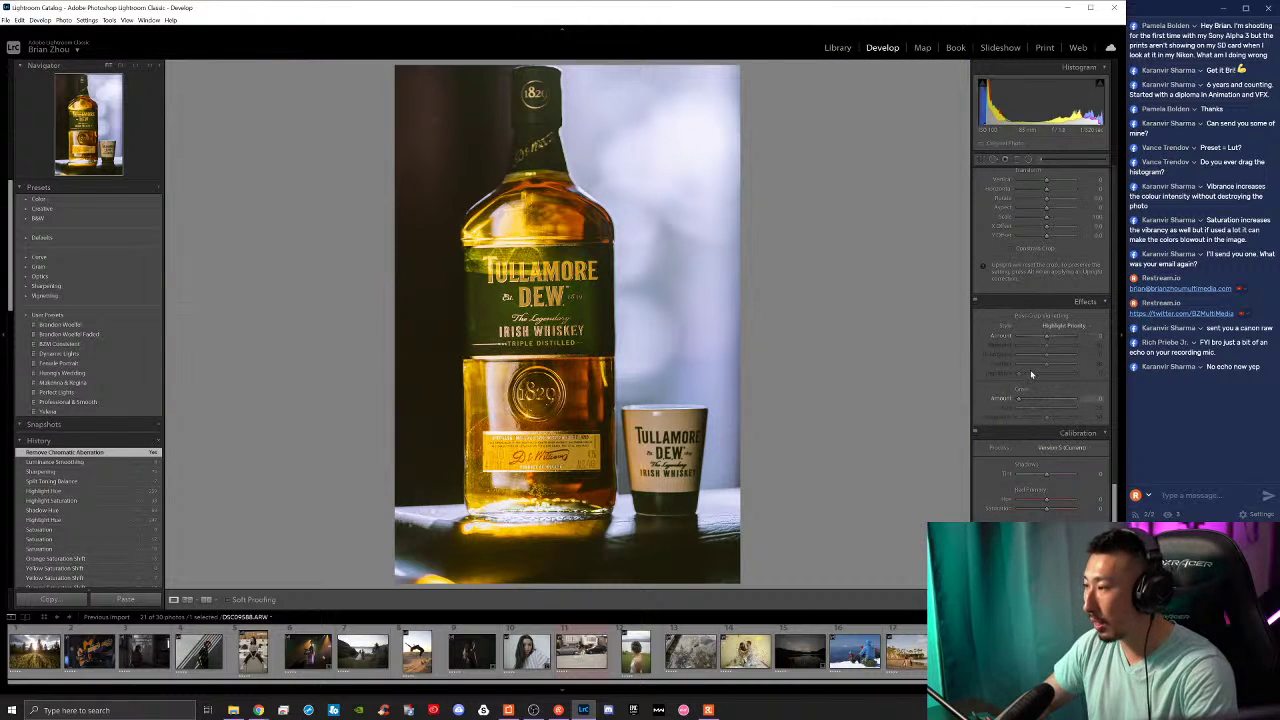
mouse_move(1045, 342)
mouse_down()
mouse_move(1078, 369)
mouse_move(1036, 342)
mouse_up()
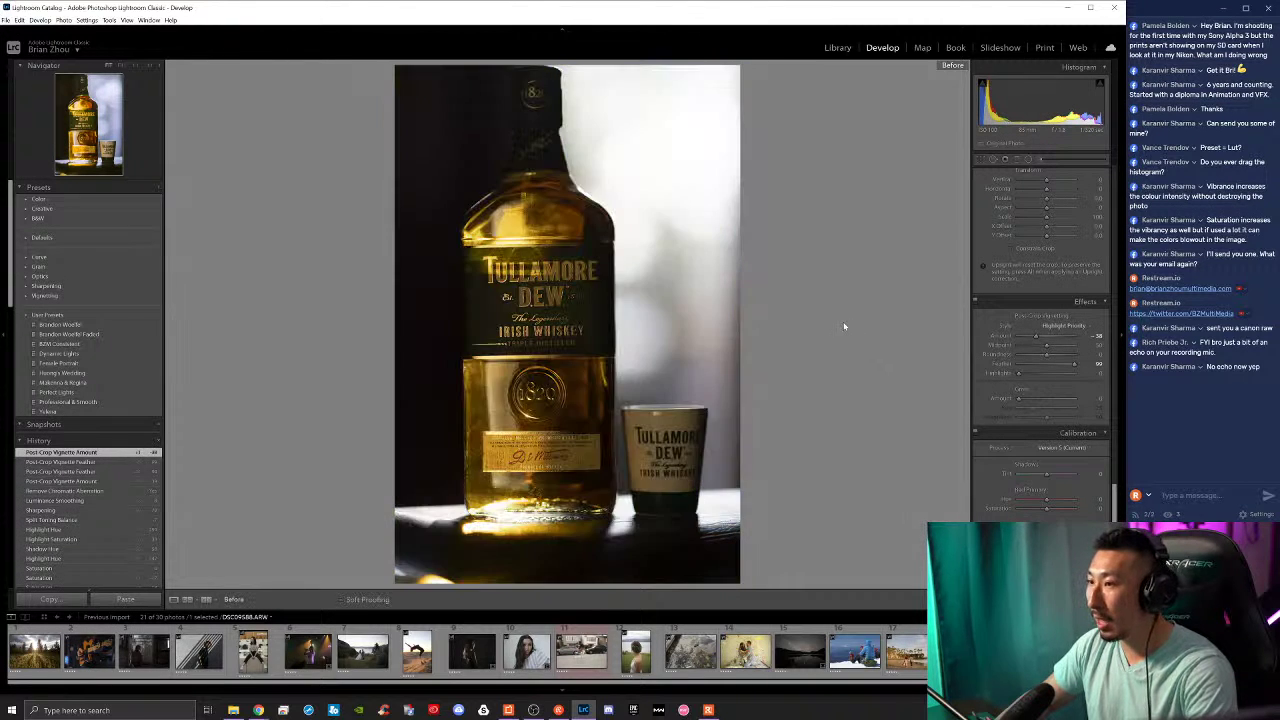
scroll(1000, 307, up, 10)
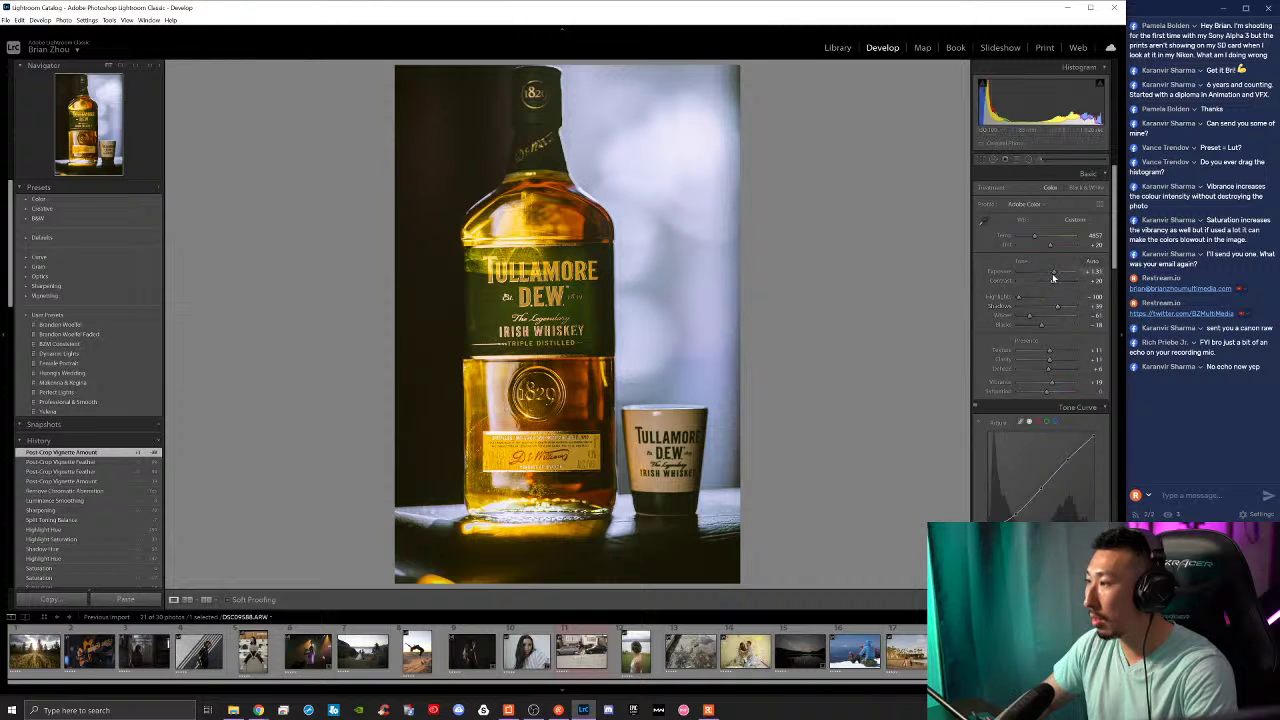
drag(1050, 276, 1054, 276)
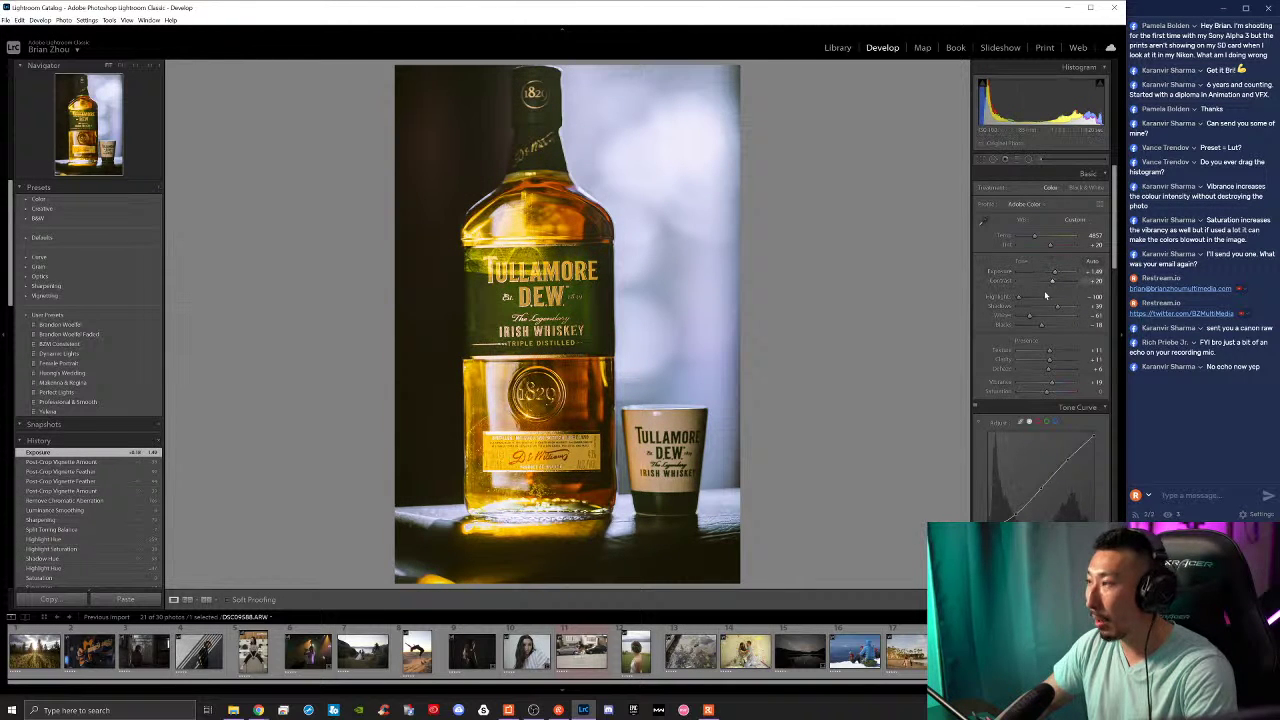
Step: Compare the before and after versions, then scroll down through the Develop panels
key(backslash)
key(backslash)
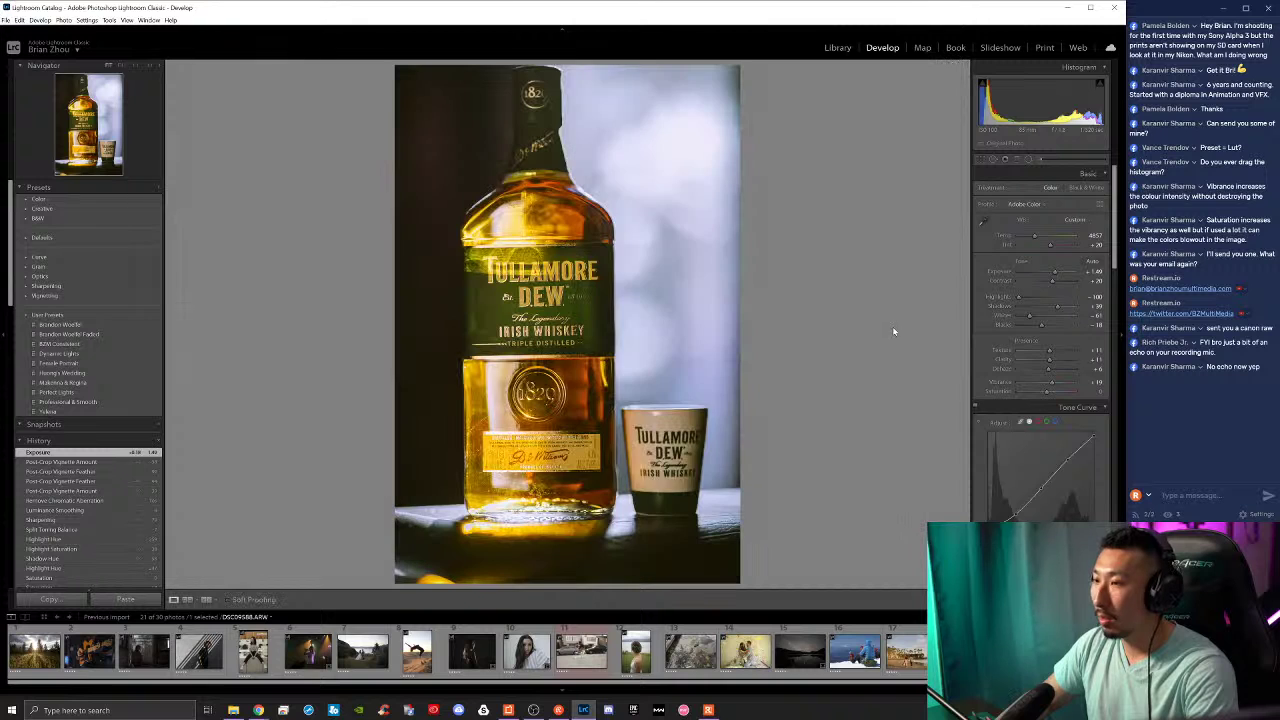
key(backslash)
key(backslash)
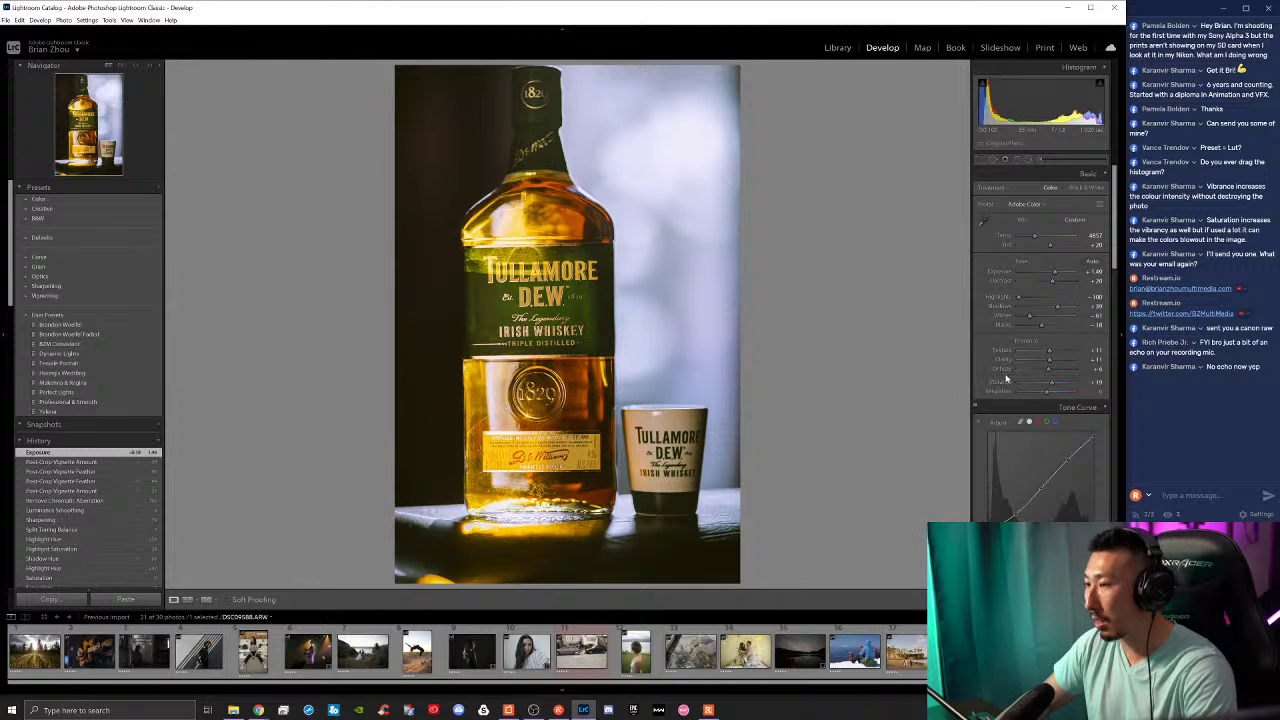
key(backslash)
key(backslash)
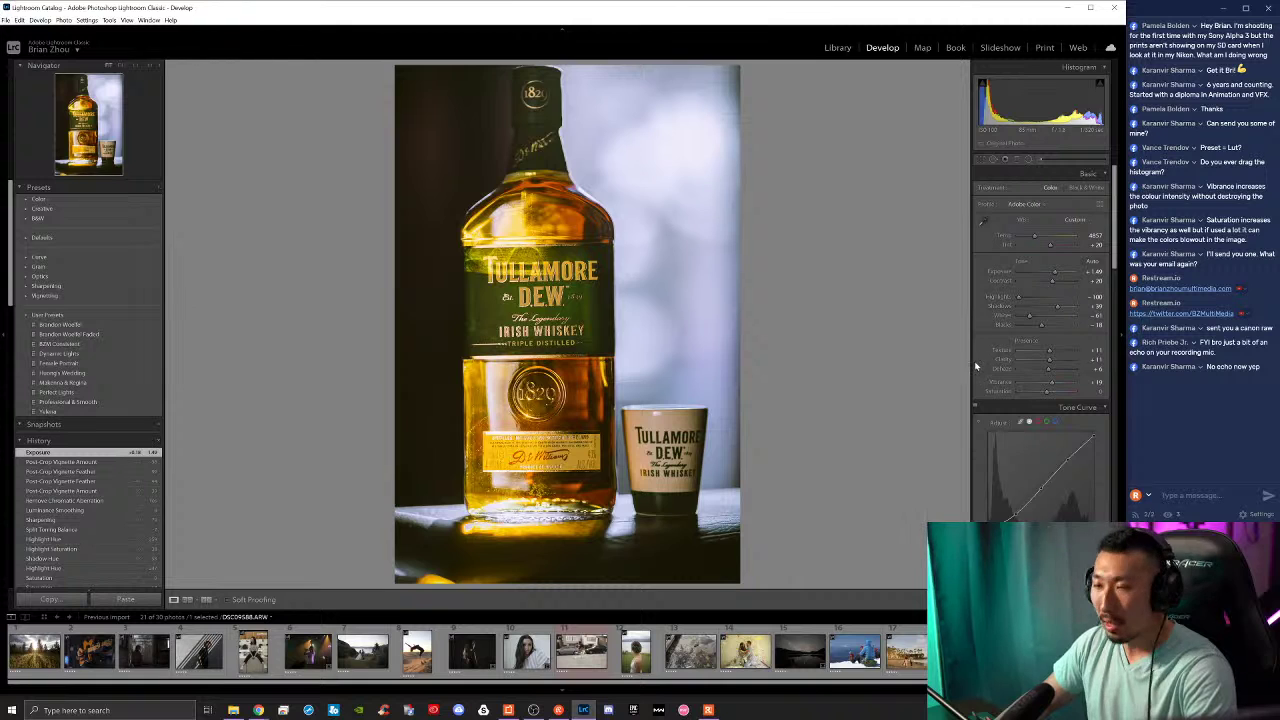
scroll(1002, 357, down, 5)
scroll(1003, 362, down, 5)
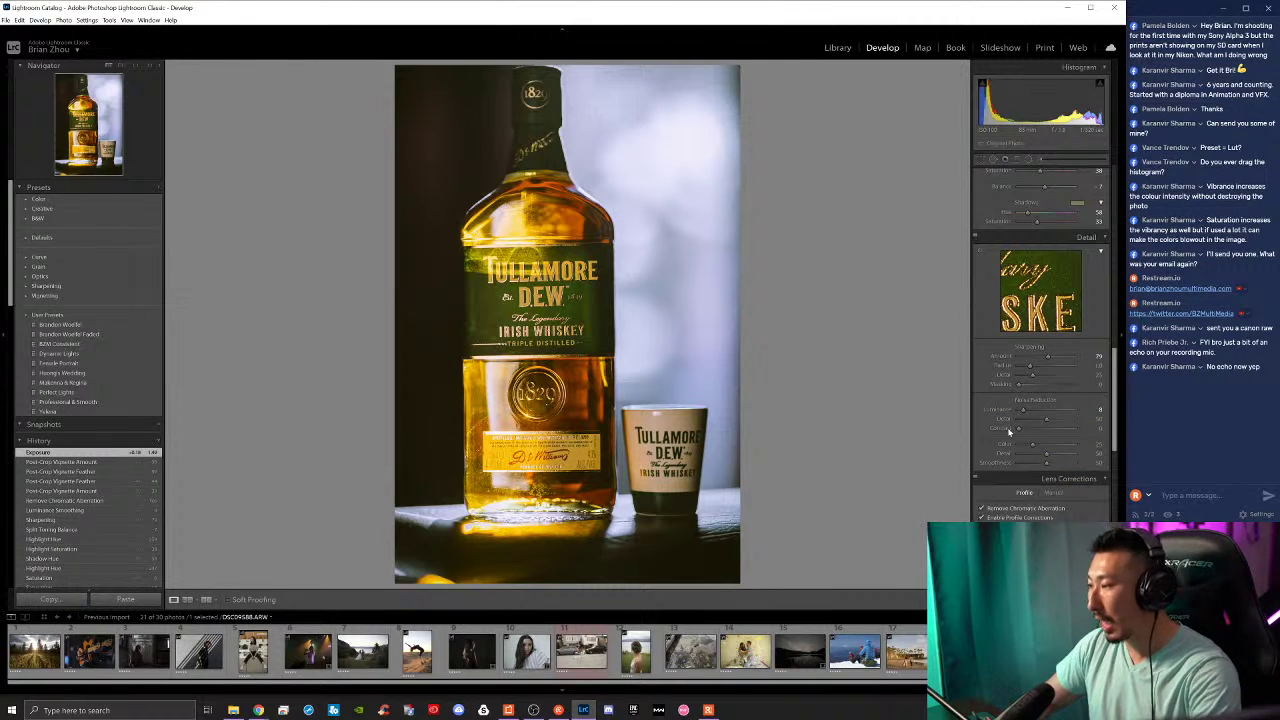
scroll(970, 448, down, 3)
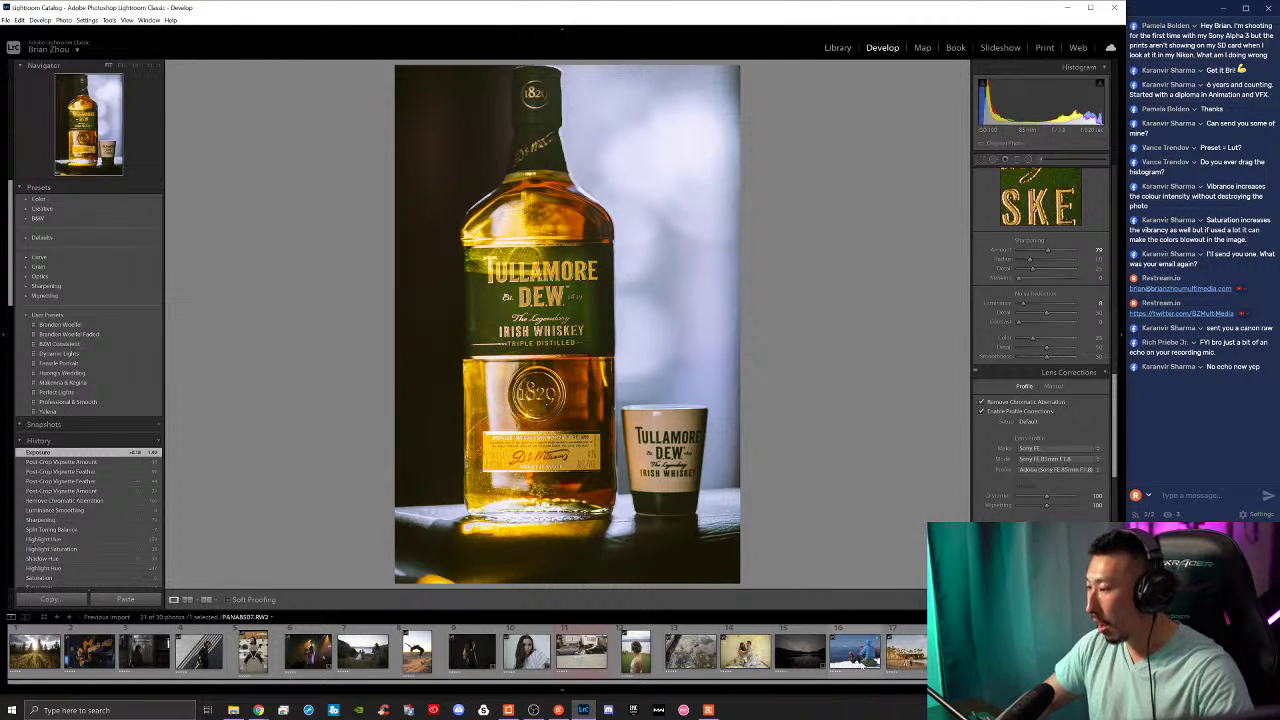
Step: Open the night lake photo, undo a trial exposure change, and apply the Brandon Woelfel Faded preset
click(800, 651)
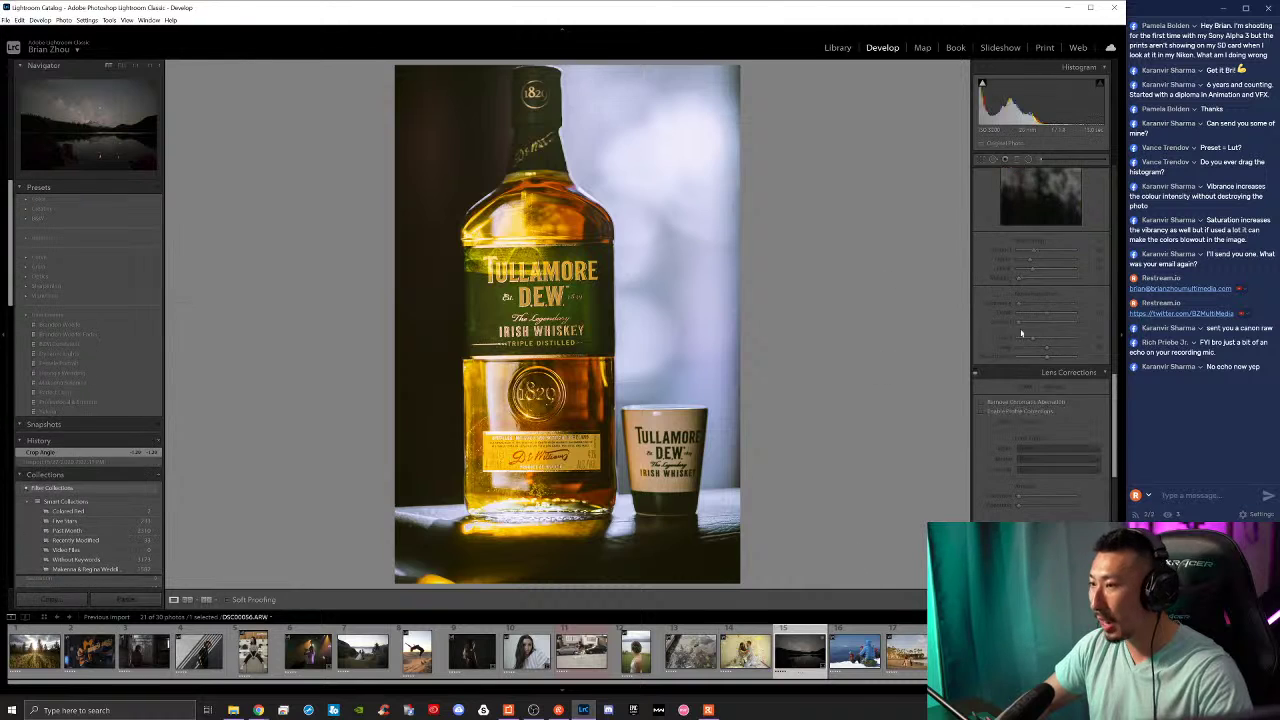
scroll(1025, 423, up, 5)
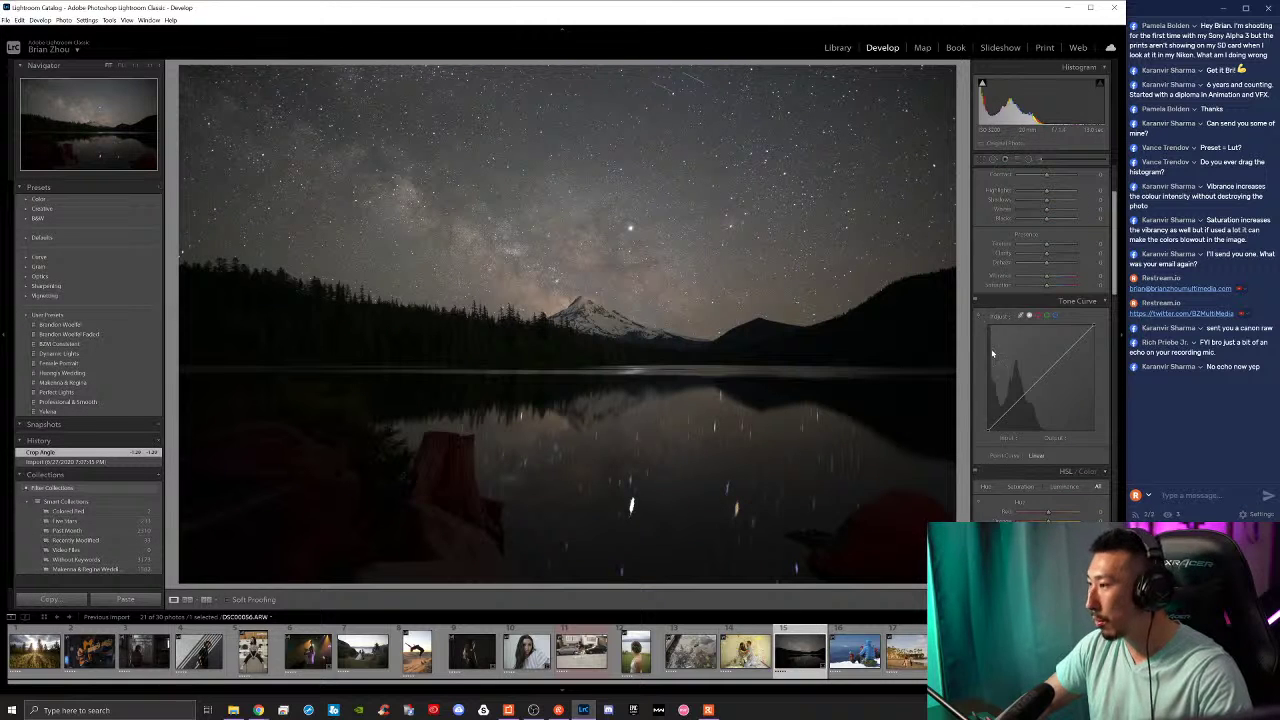
scroll(992, 353, up, 2)
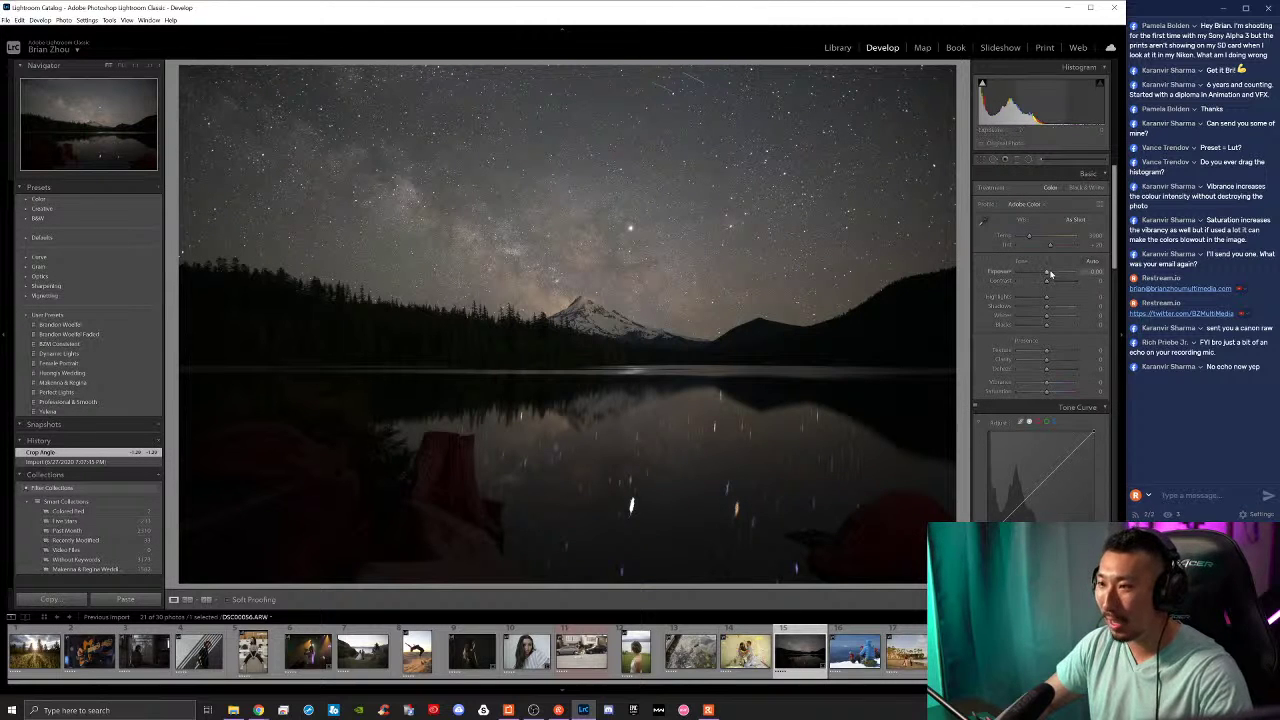
drag(1048, 278, 1051, 276)
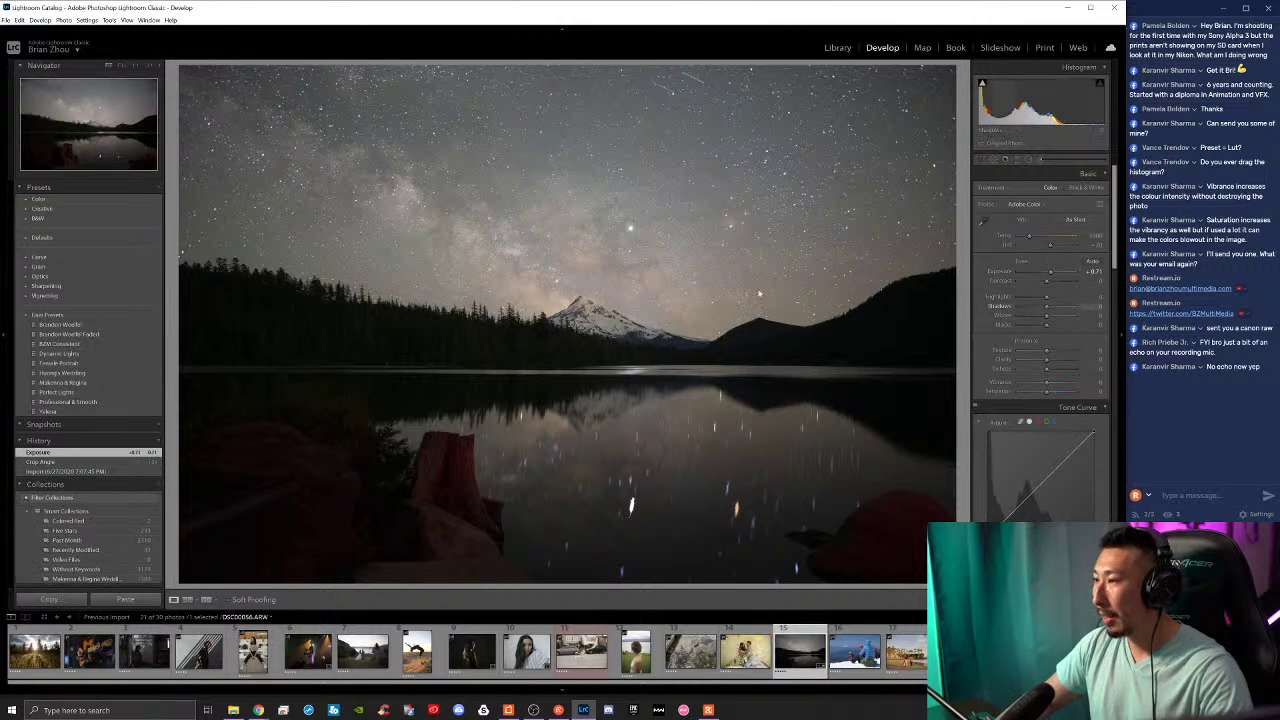
key(ctrl+z)
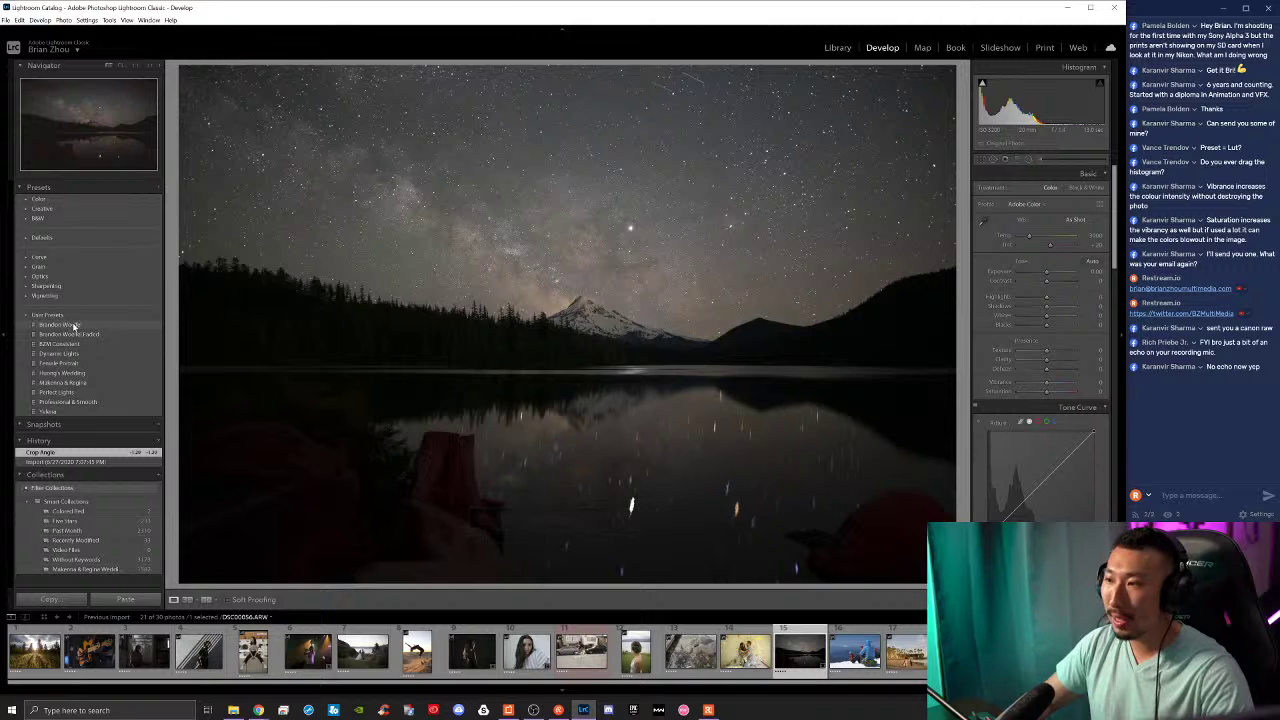
click(70, 326)
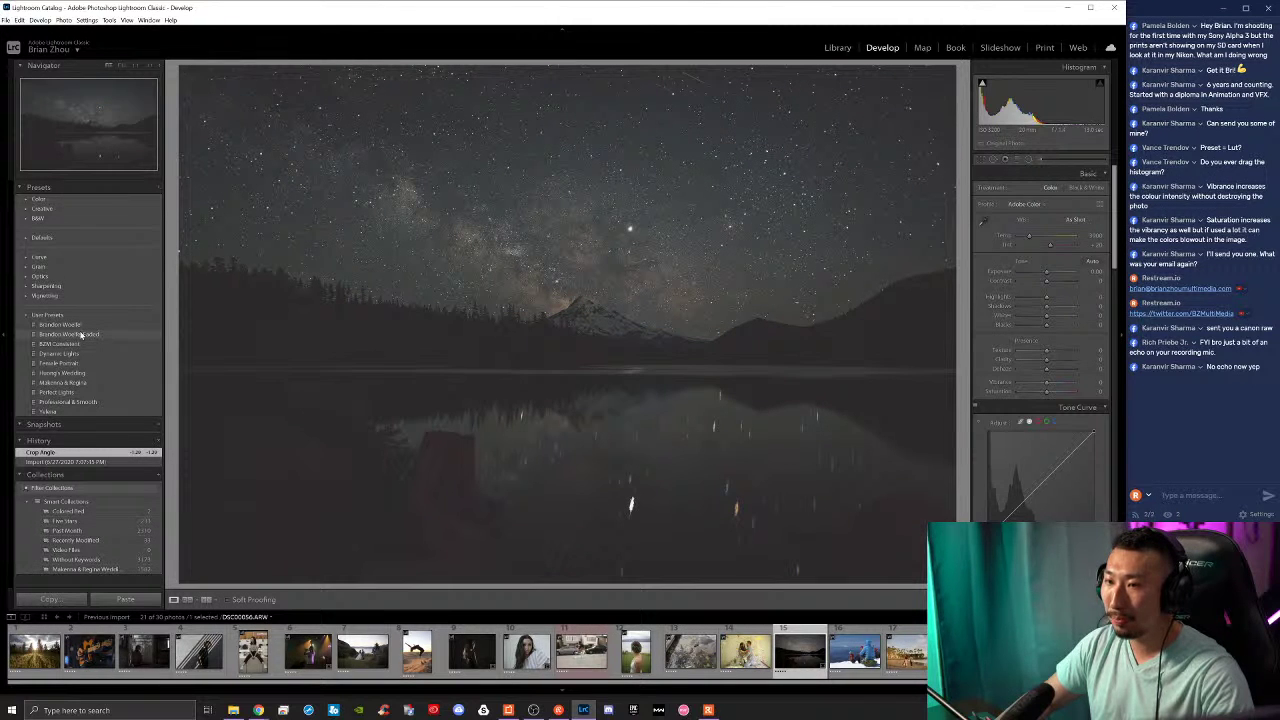
click(81, 335)
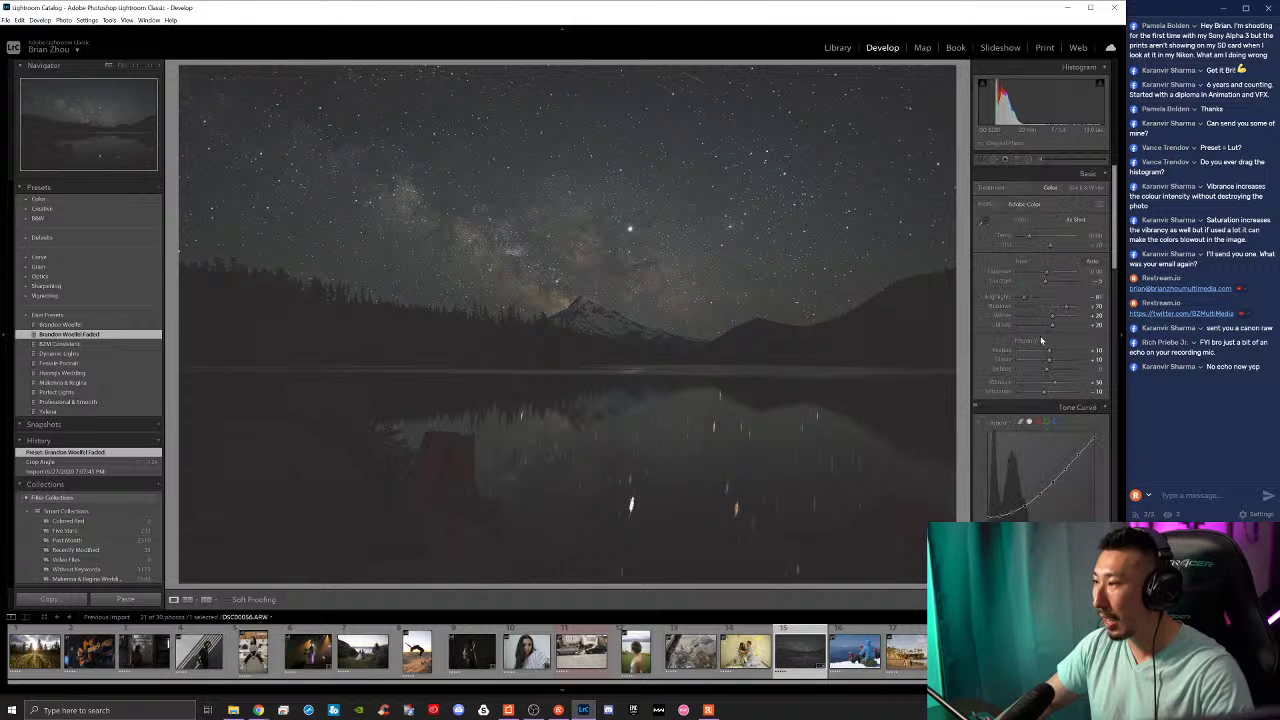
Step: Raise exposure, set contrast to +20 and vibrance to +51, and lower Blue saturation
drag(1046, 272, 1058, 272)
click(1054, 280)
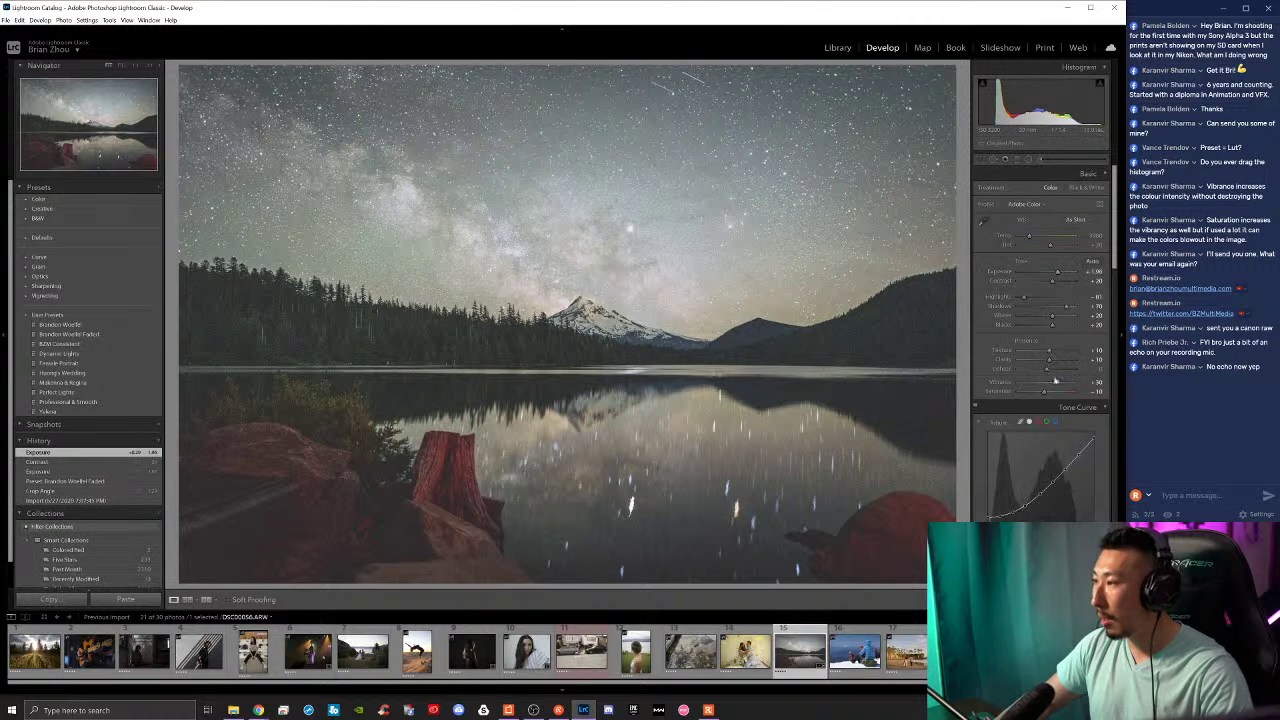
mouse_move(1055, 381)
mouse_down()
mouse_move(1070, 388)
mouse_move(1049, 394)
mouse_up()
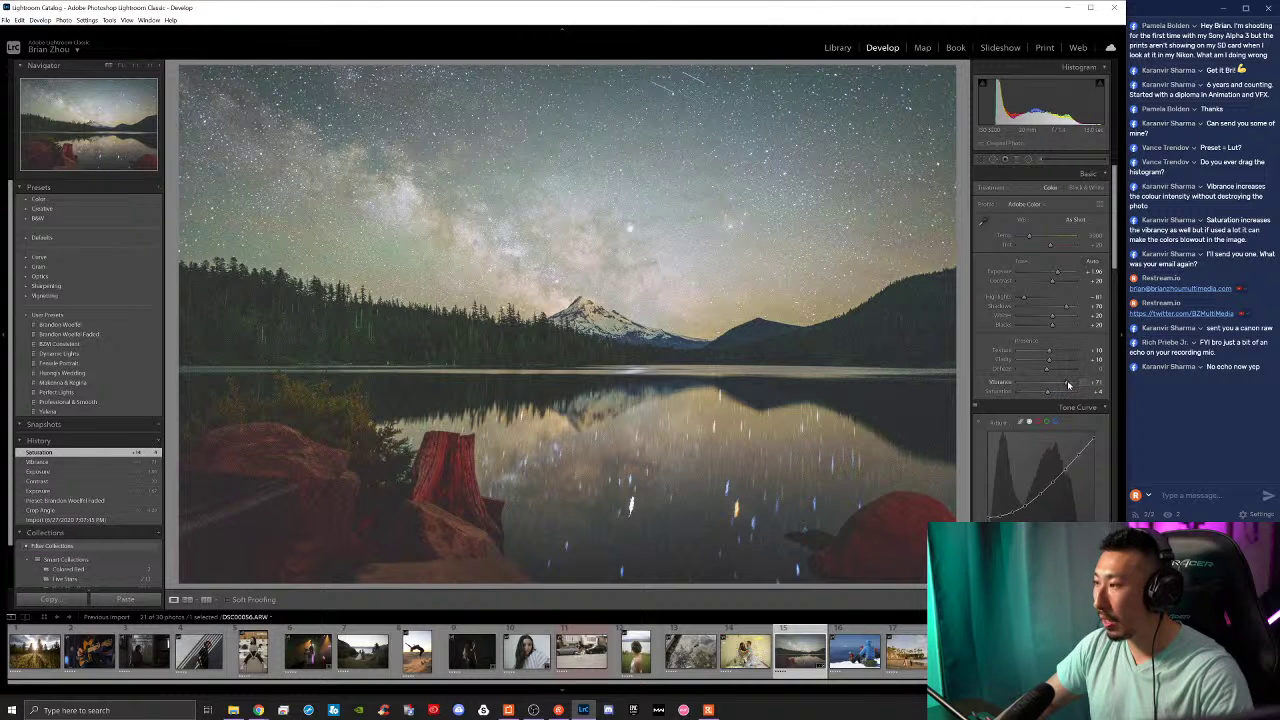
scroll(1036, 380, down, 5)
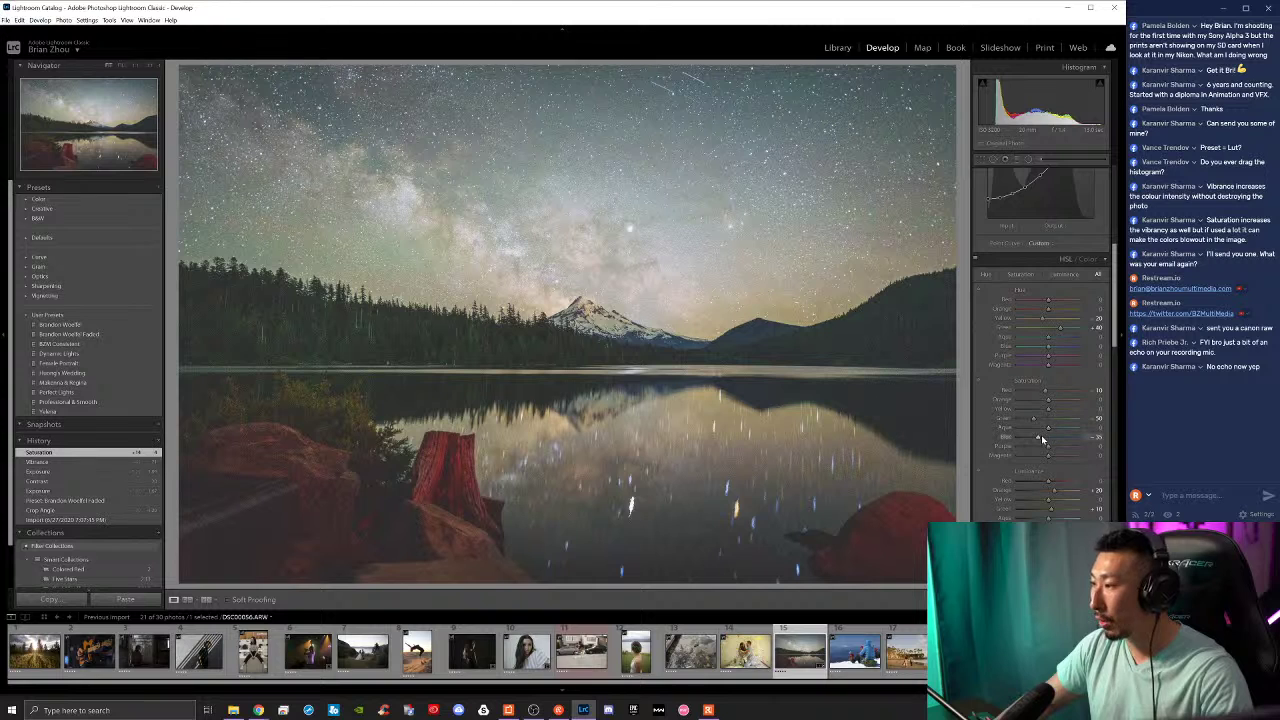
drag(1041, 435, 1026, 437)
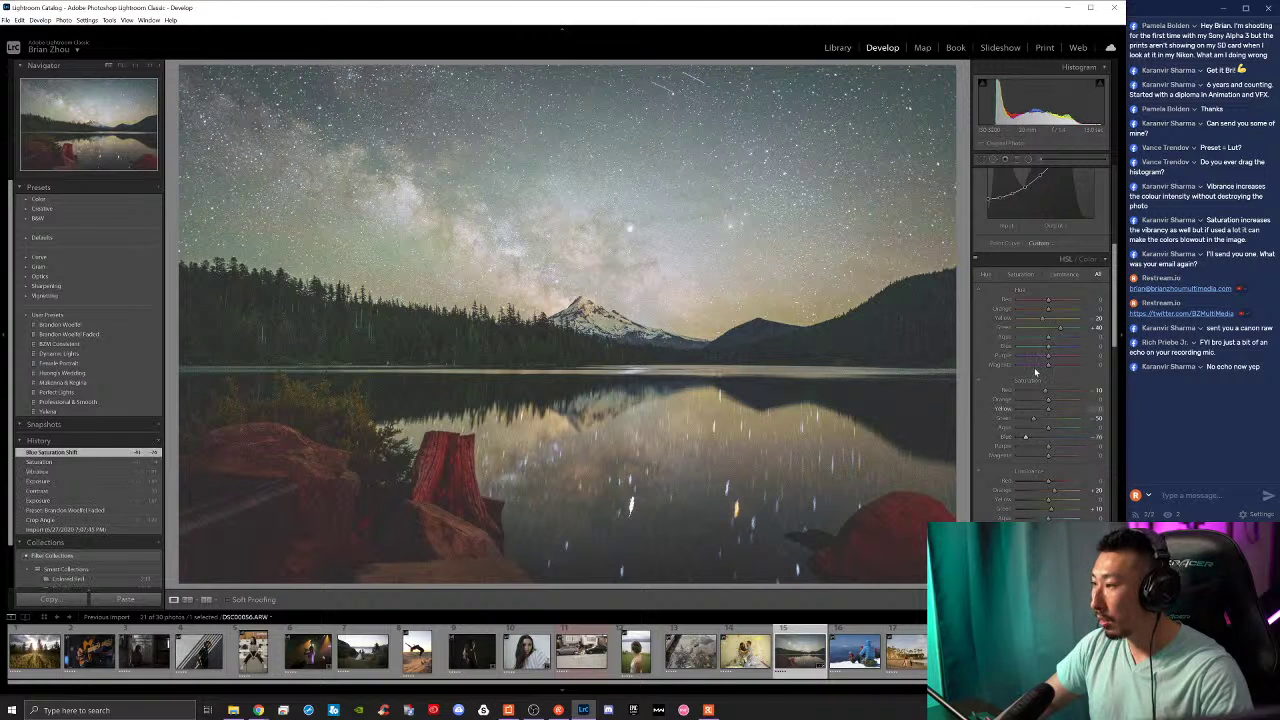
mouse_move(1054, 356)
mouse_down()
mouse_move(1035, 362)
mouse_move(1051, 368)
mouse_up()
Step: Shift the split toning balance to -5 and raise contrast to +48
scroll(1013, 452, down, 5)
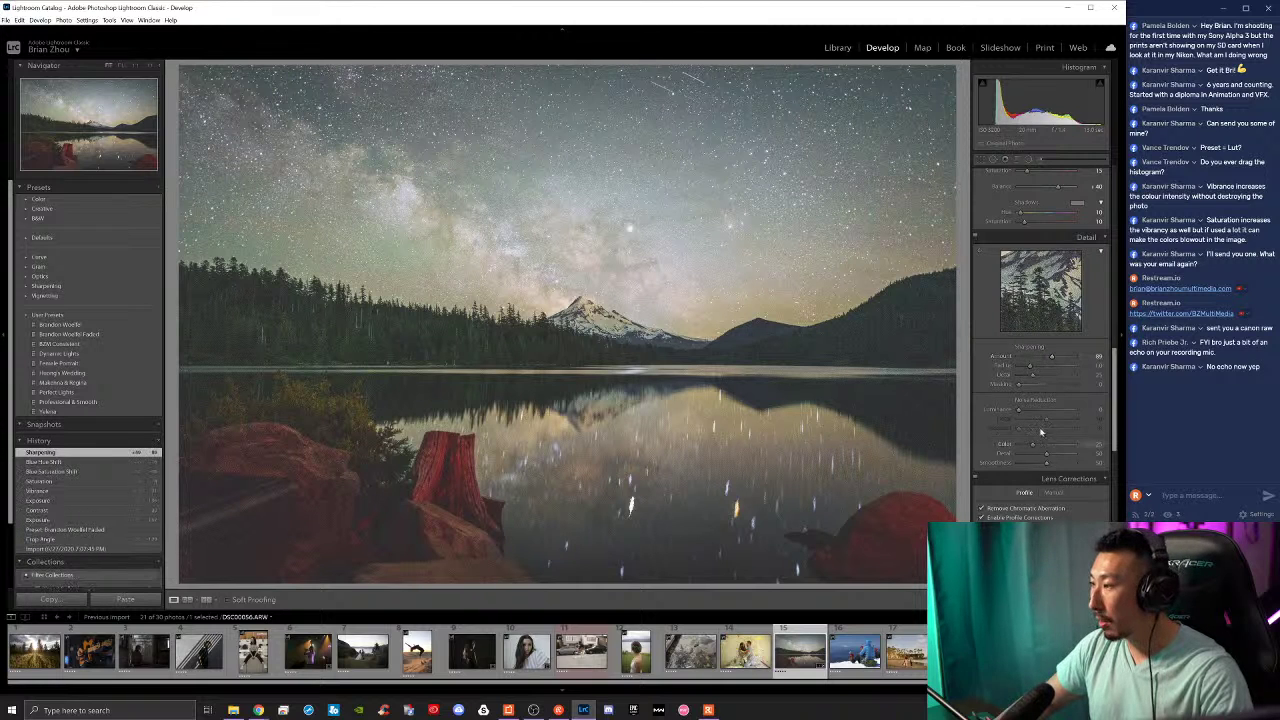
scroll(1013, 483, up, 2)
scroll(1015, 505, up, 3)
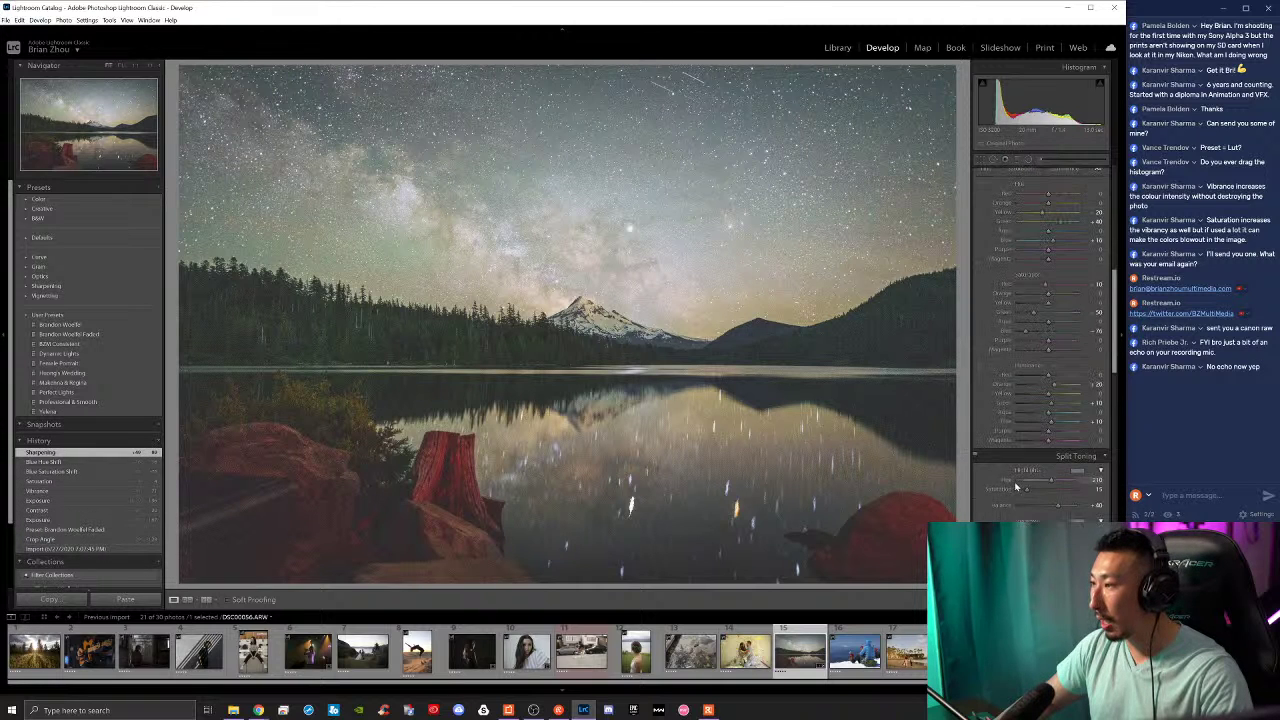
mouse_move(1057, 505)
mouse_down()
mouse_move(1008, 507)
mouse_move(1081, 511)
mouse_move(1057, 506)
mouse_up()
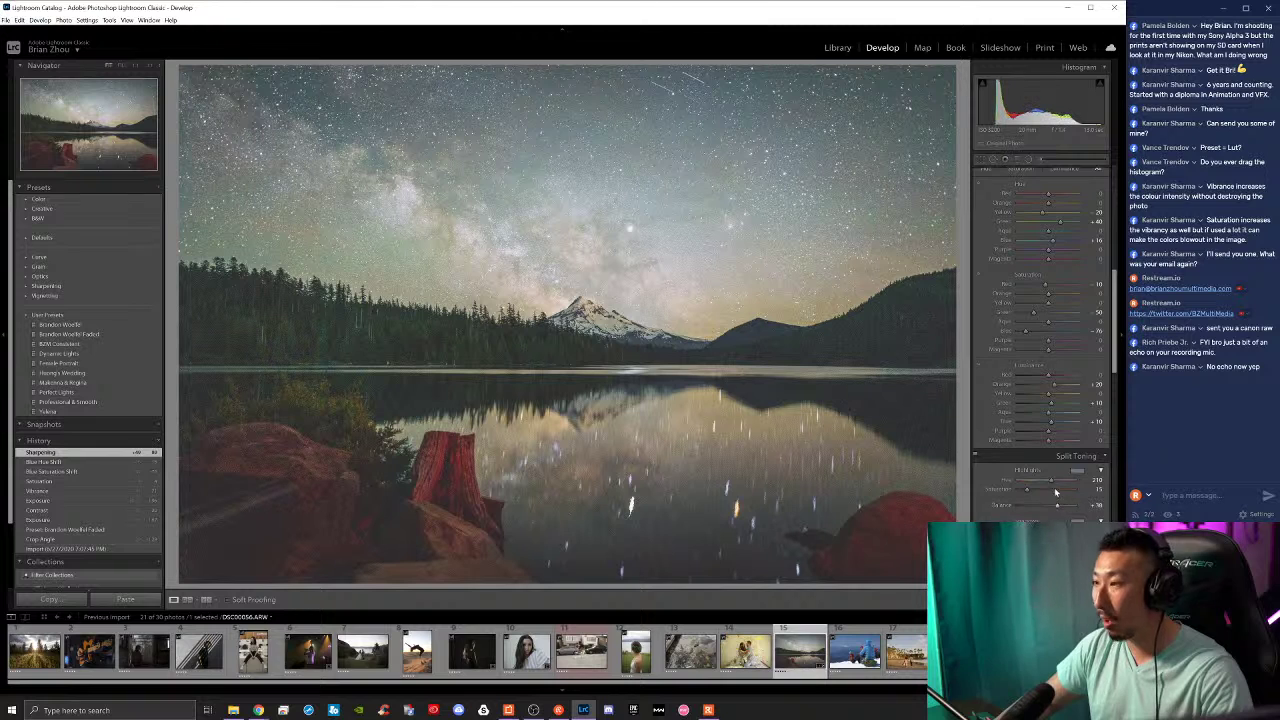
scroll(1060, 420, up, 5)
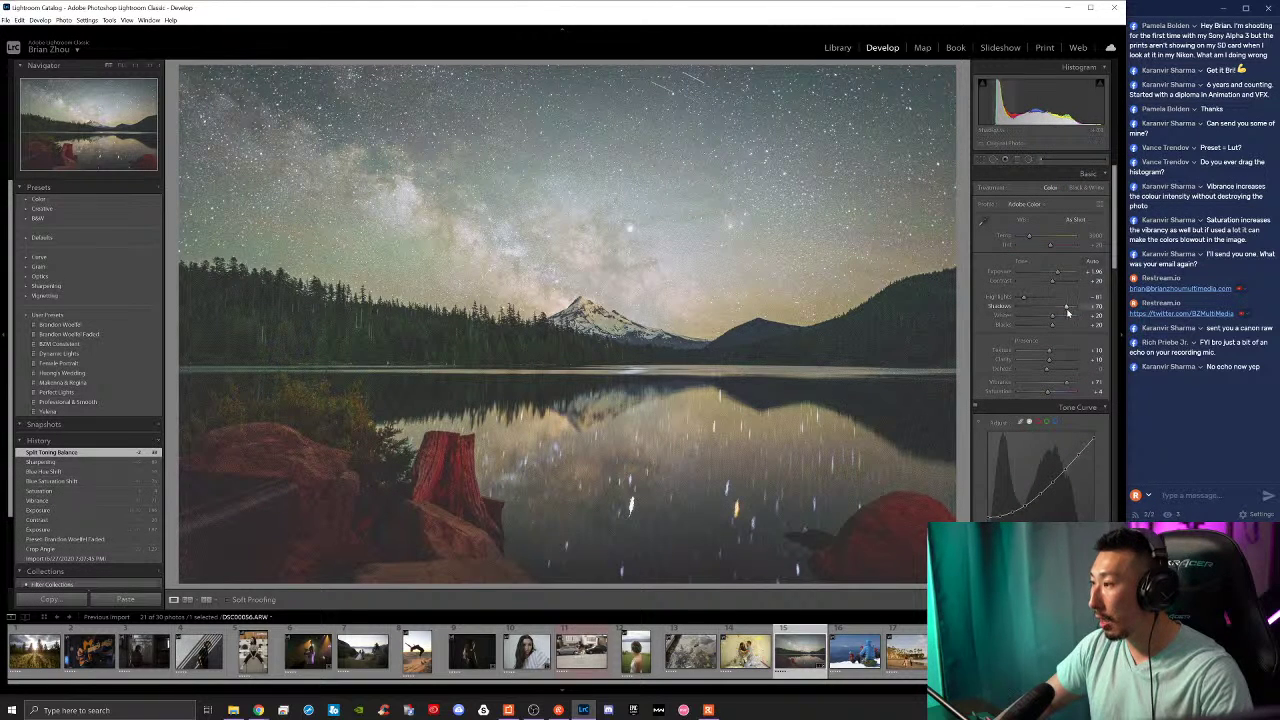
drag(1052, 281, 1061, 293)
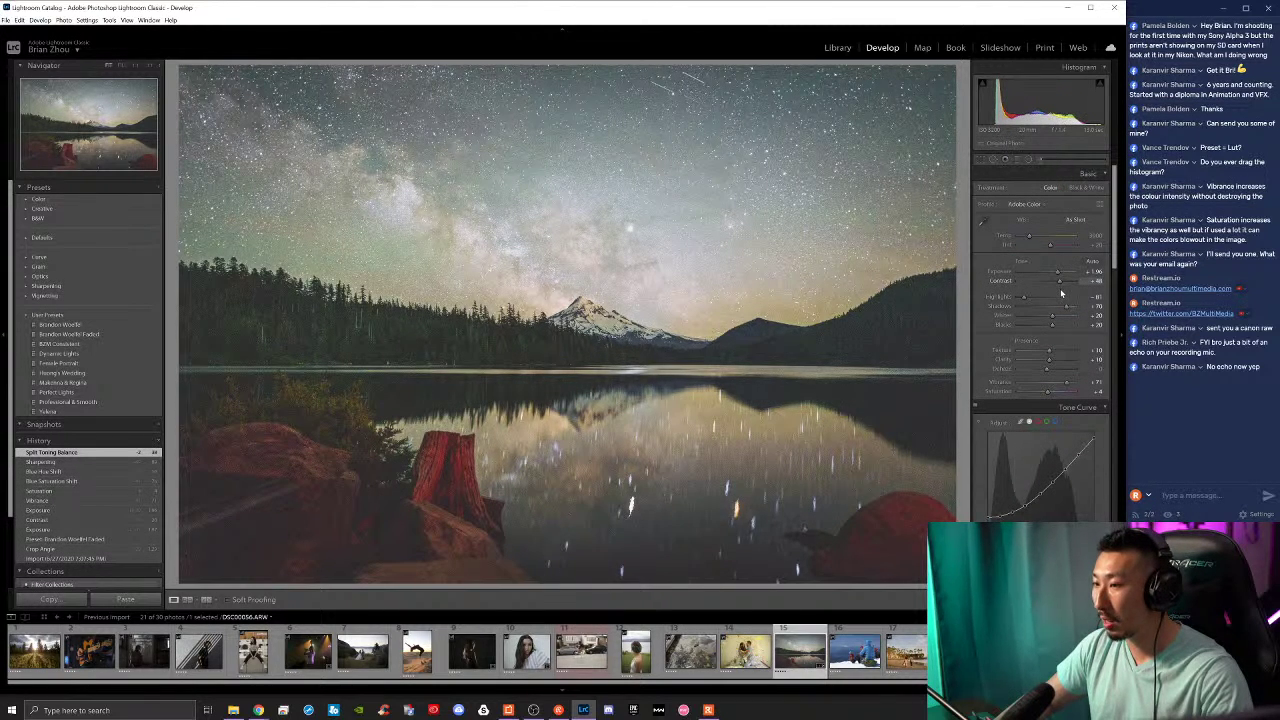
Step: Check the mountain peak up close and raise luminance noise reduction to about 30
click(593, 292)
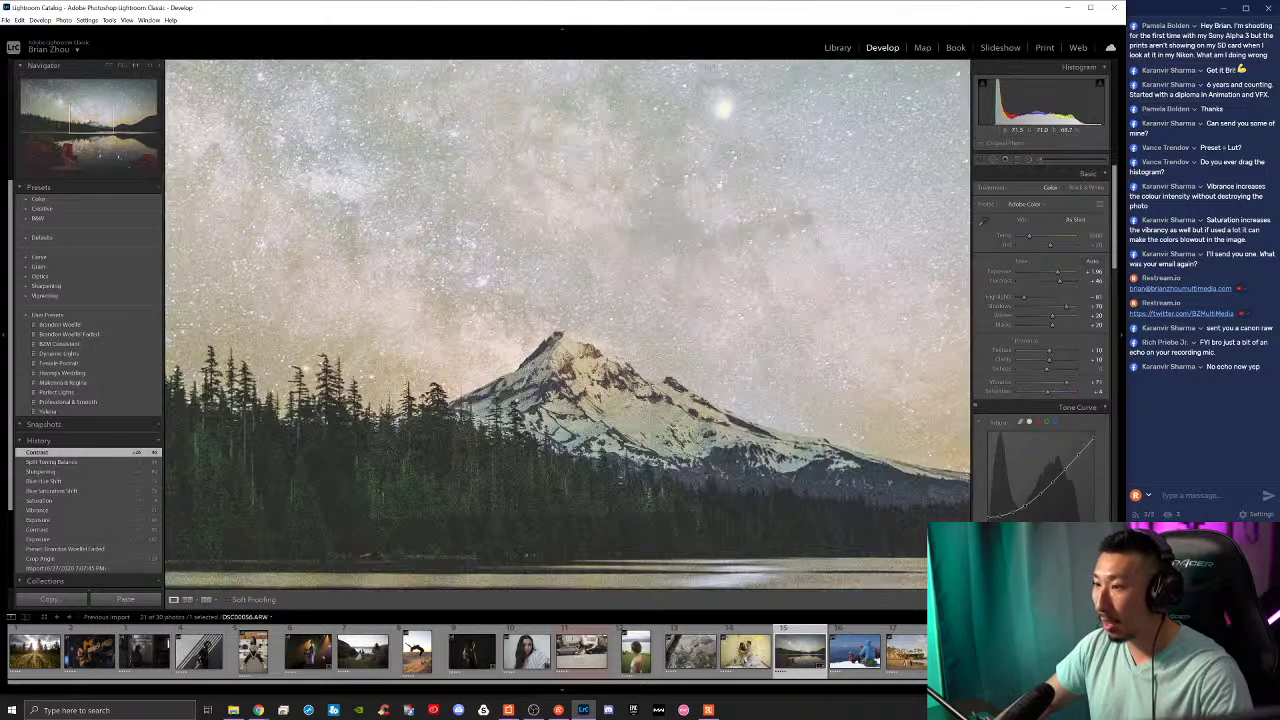
click(593, 292)
scroll(1044, 392, down, 10)
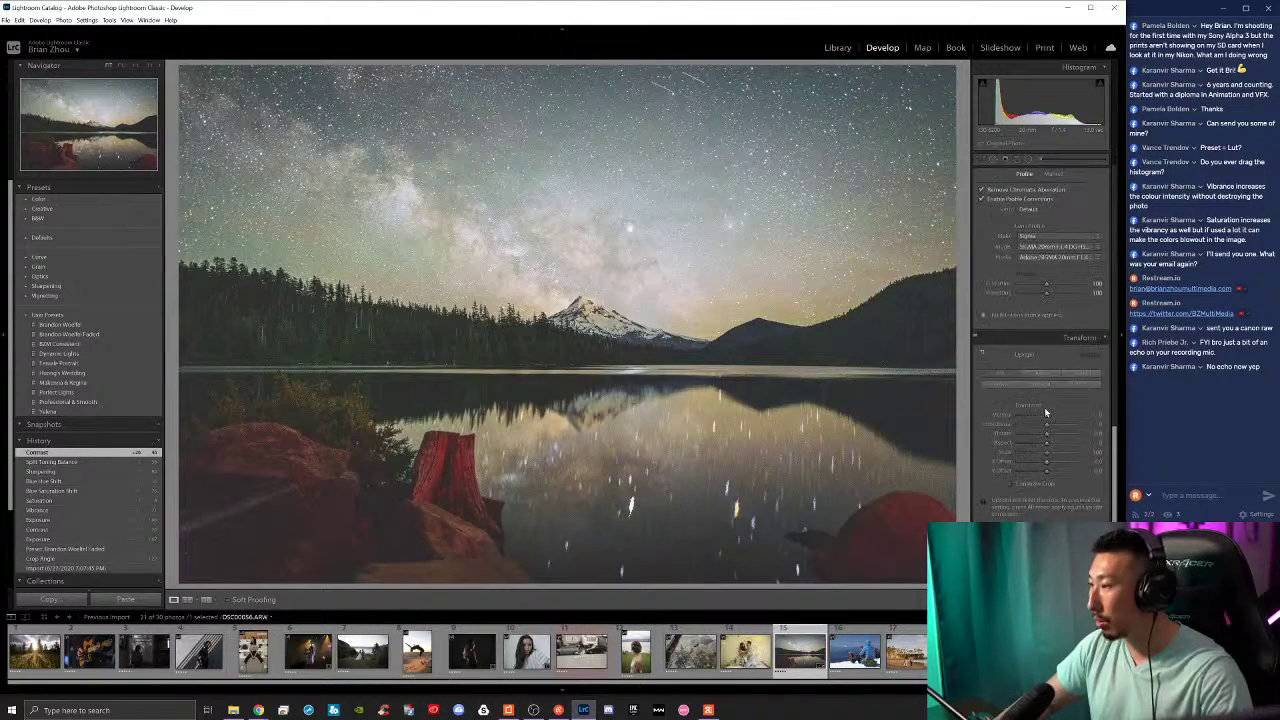
scroll(1045, 412, up, 2)
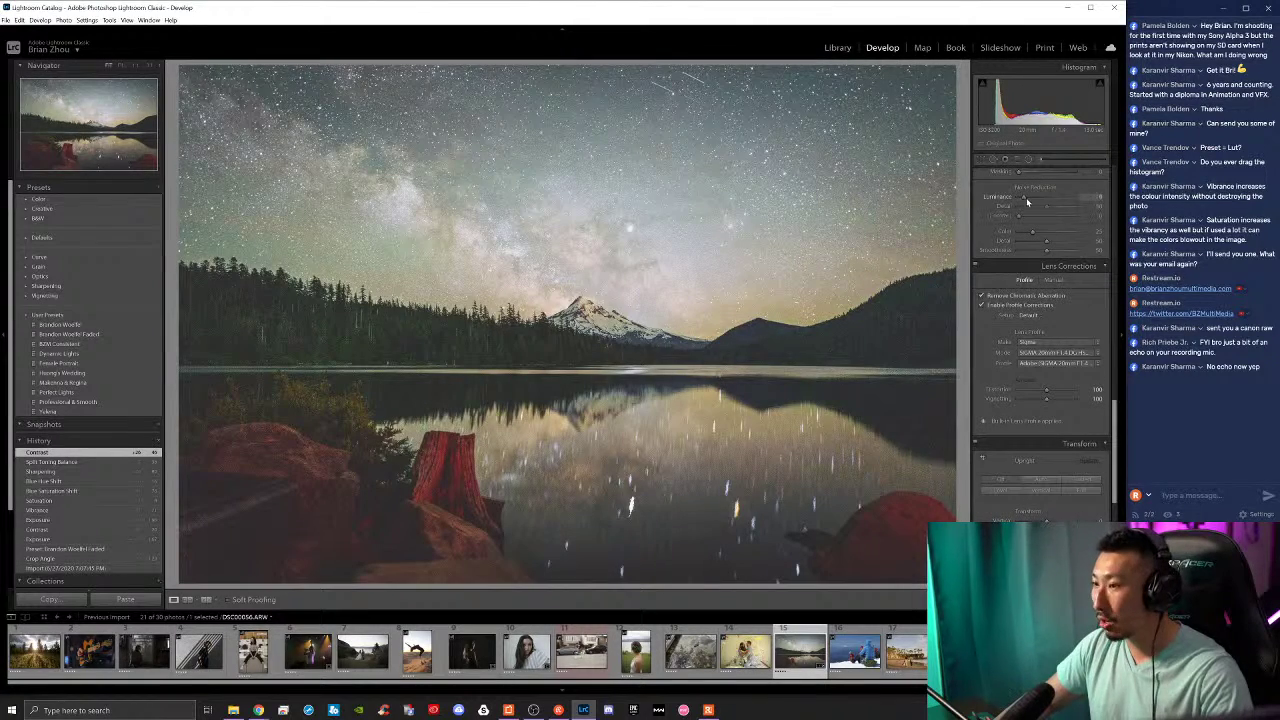
drag(1026, 202, 1048, 206)
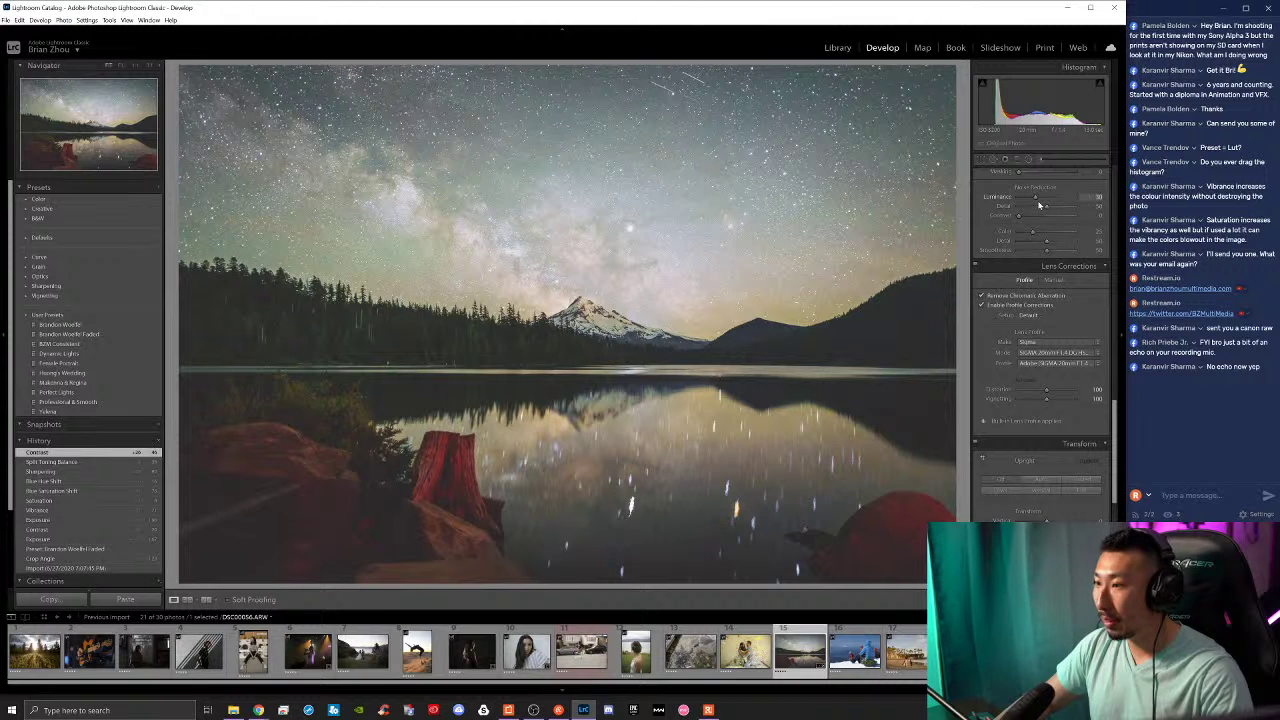
scroll(1033, 432, up, 2)
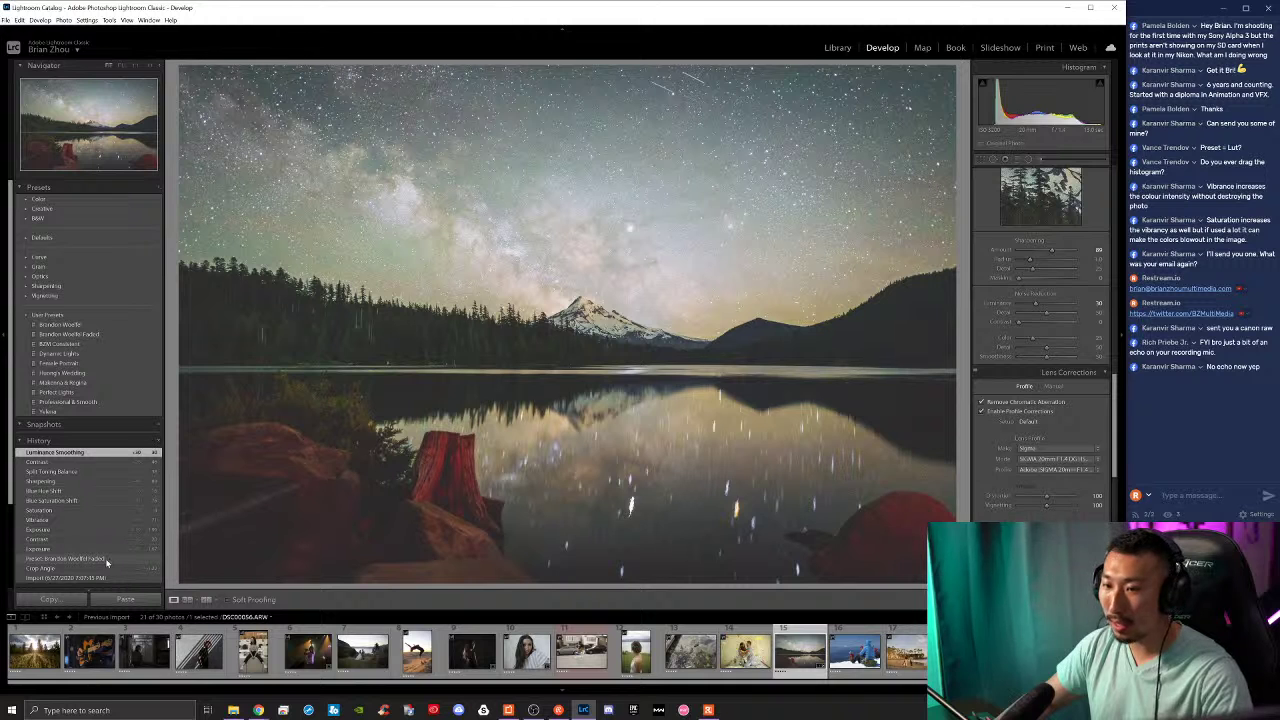
Step: Compare the preset, Import and latest History states, then revert to the Crop Angle step
click(105, 558)
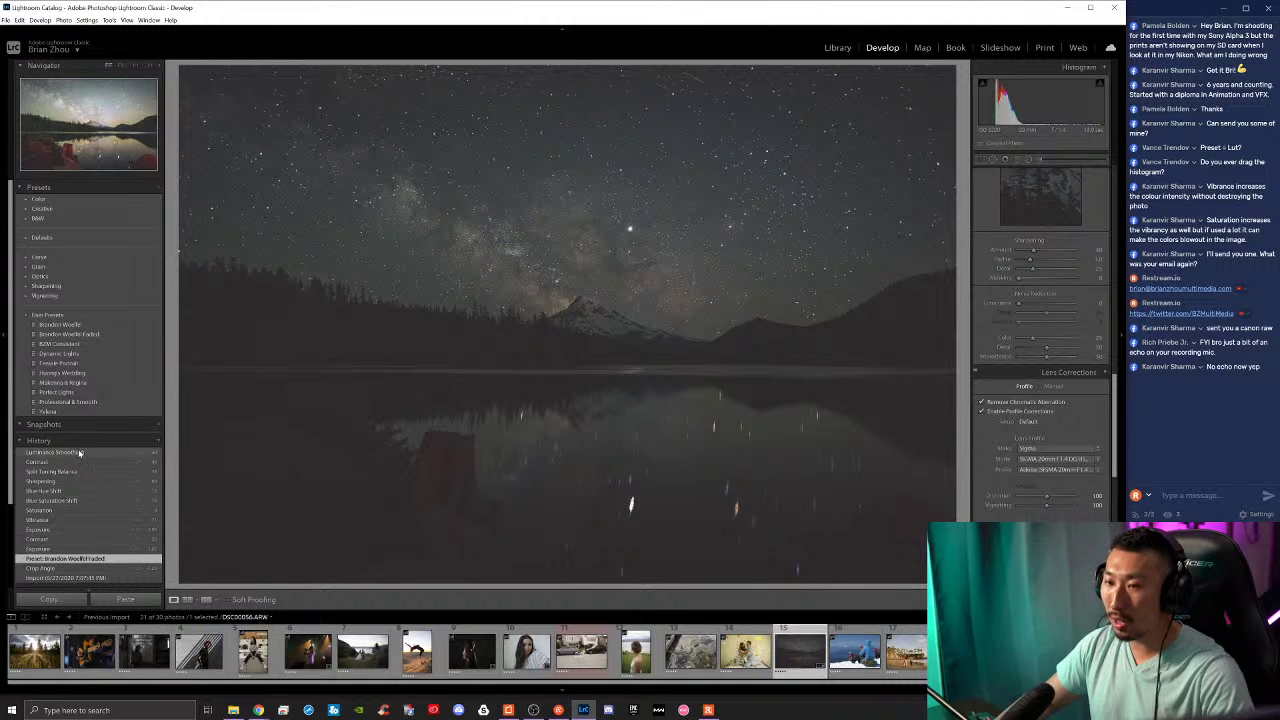
click(98, 578)
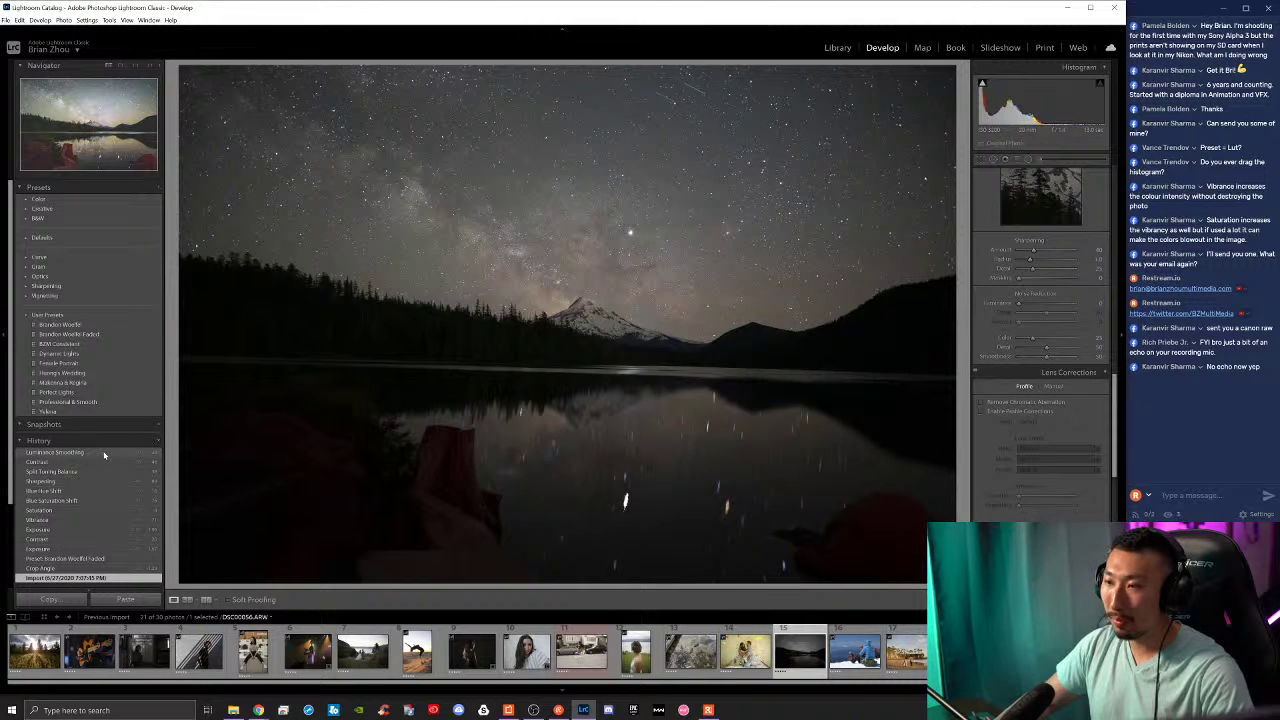
click(104, 453)
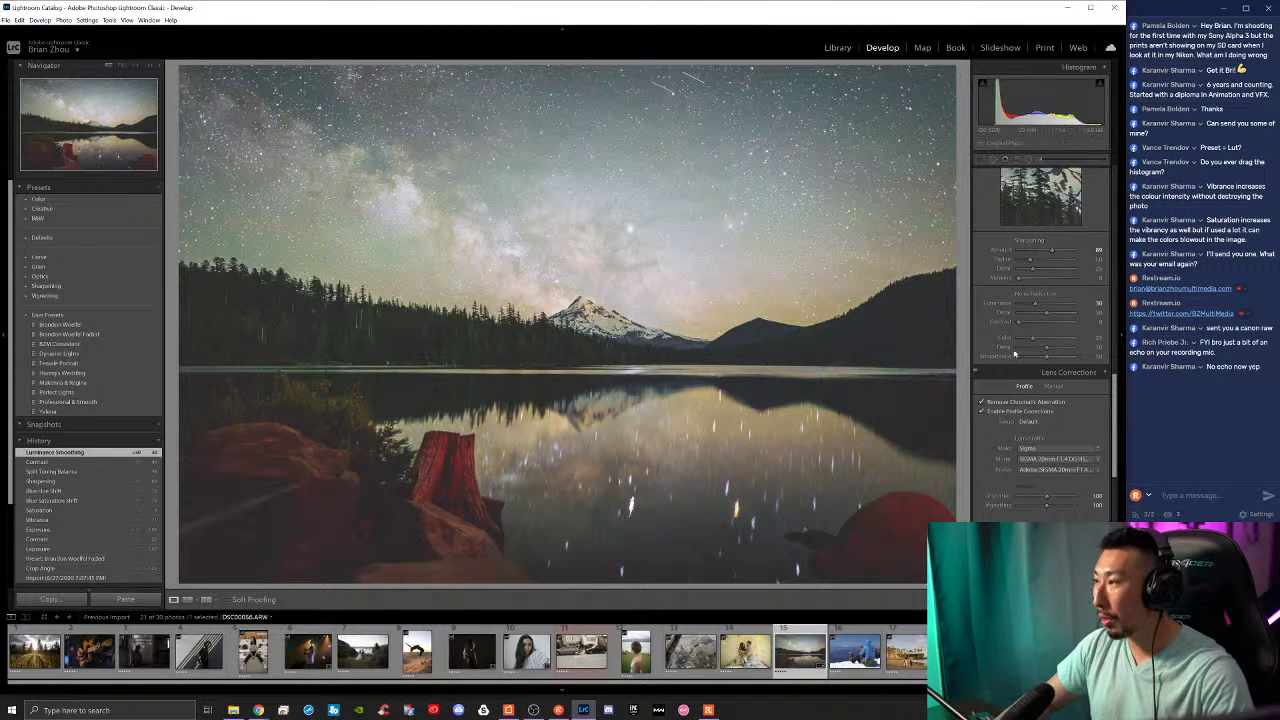
scroll(1006, 378, up, 10)
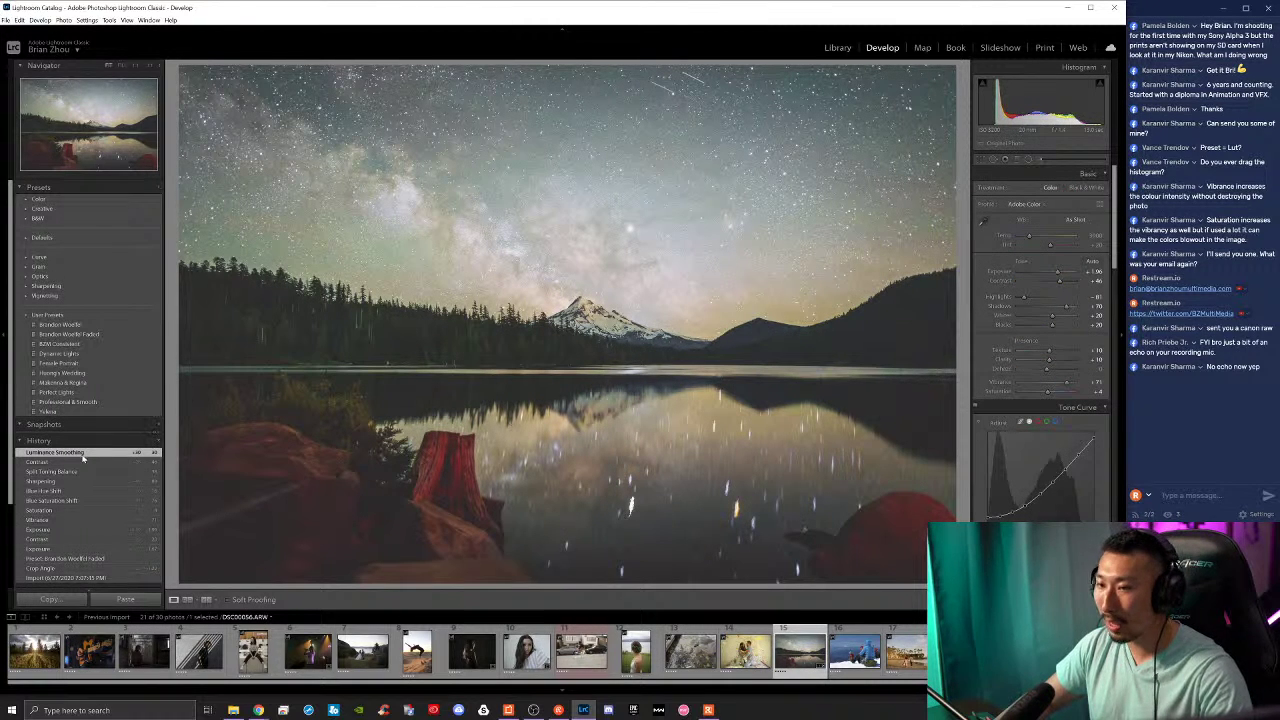
click(95, 568)
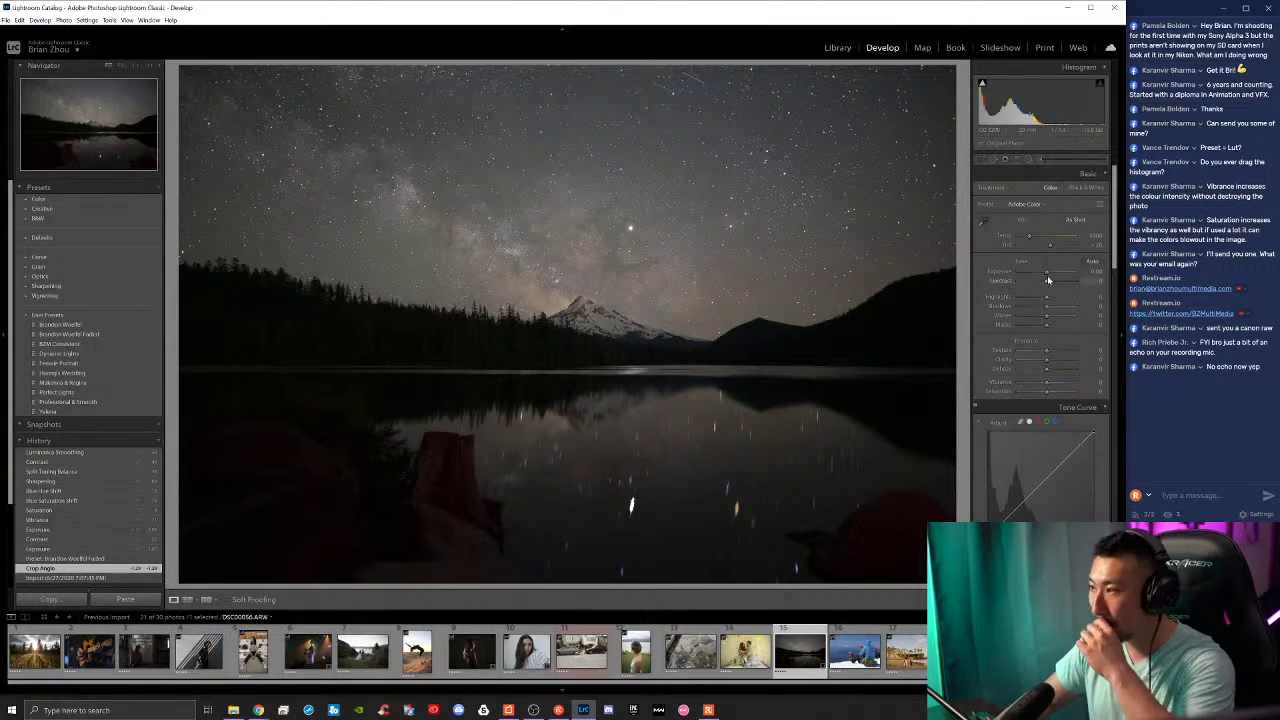
Step: Set exposure to about +2 and contrast to +14, then try lowering whites and exposure
drag(1050, 272, 1060, 273)
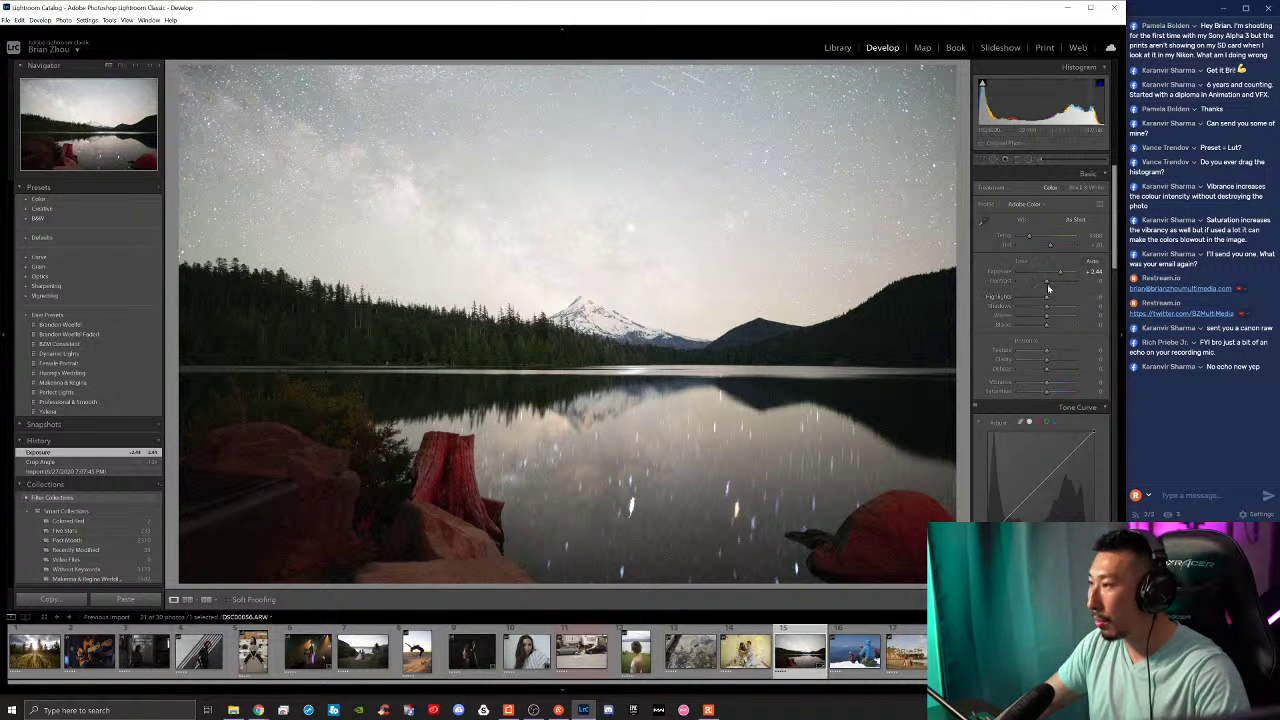
mouse_move(1046, 280)
mouse_down()
mouse_move(1017, 290)
mouse_move(1074, 311)
mouse_move(1010, 298)
mouse_move(1067, 278)
mouse_move(1058, 273)
mouse_up()
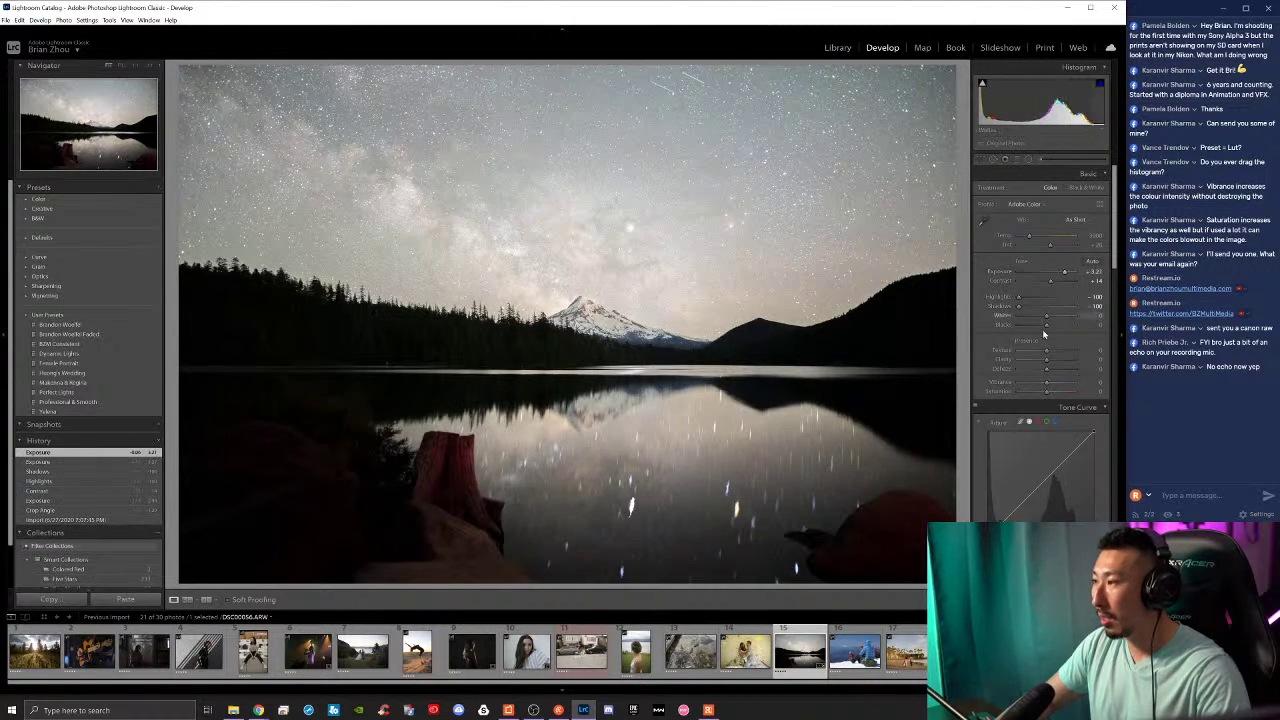
drag(1045, 319, 1025, 314)
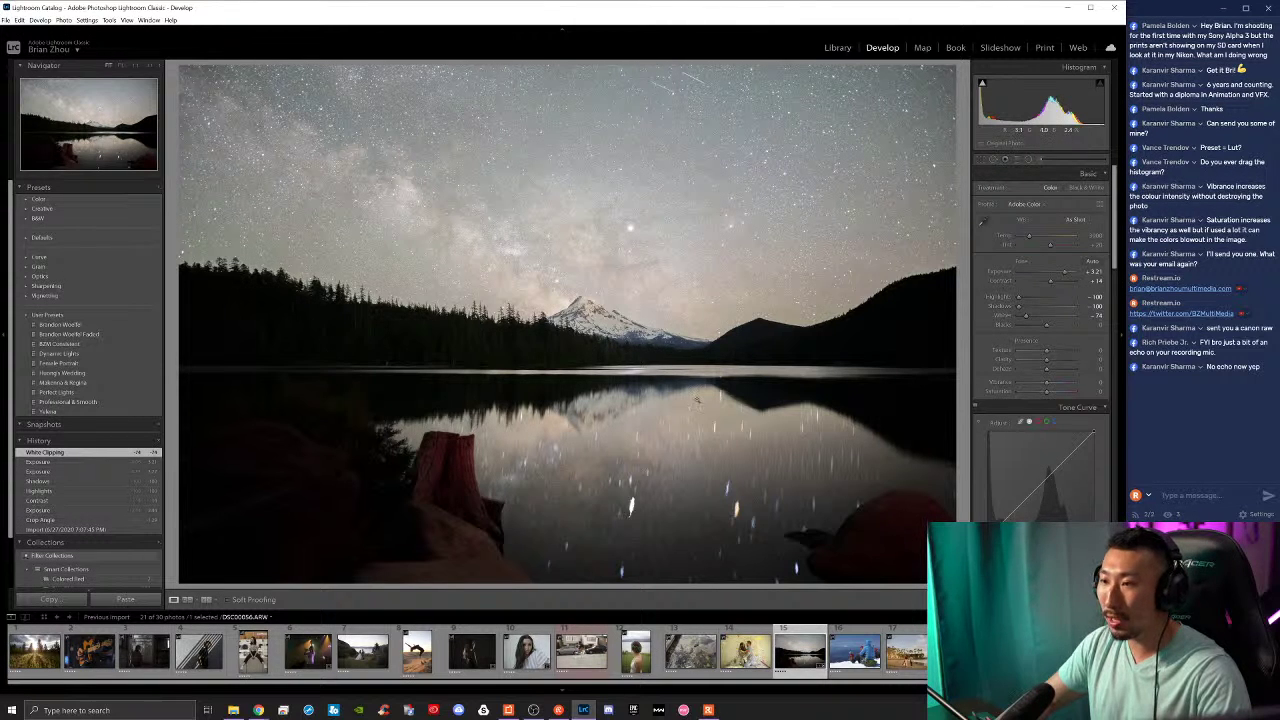
drag(1065, 273, 1056, 326)
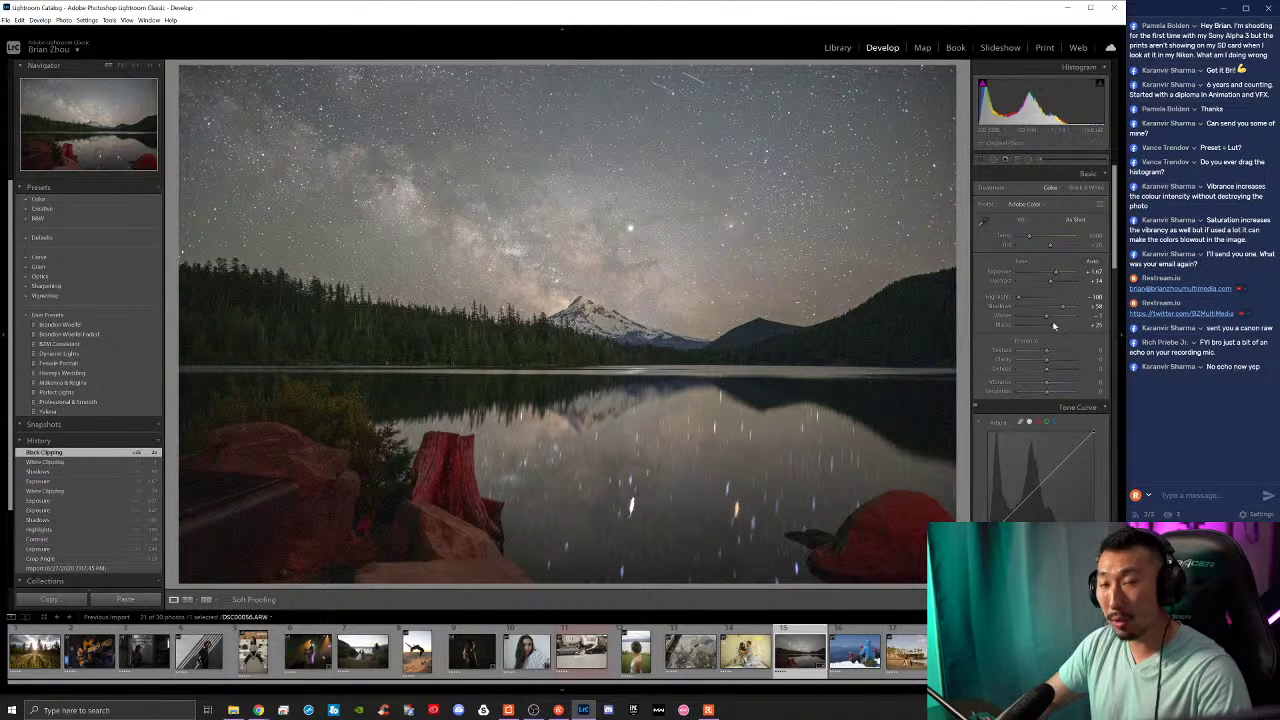
Step: Step back through History to the Black Clipping state, then add Texture
click(91, 490)
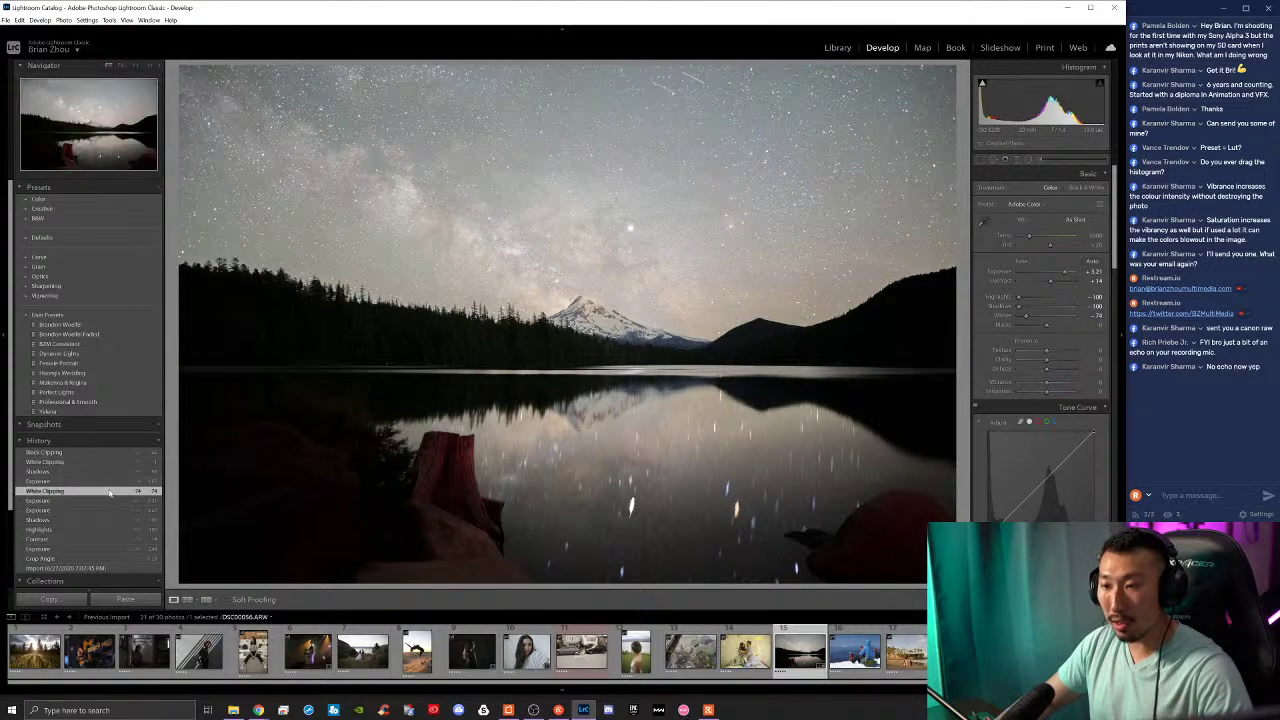
click(110, 481)
click(109, 452)
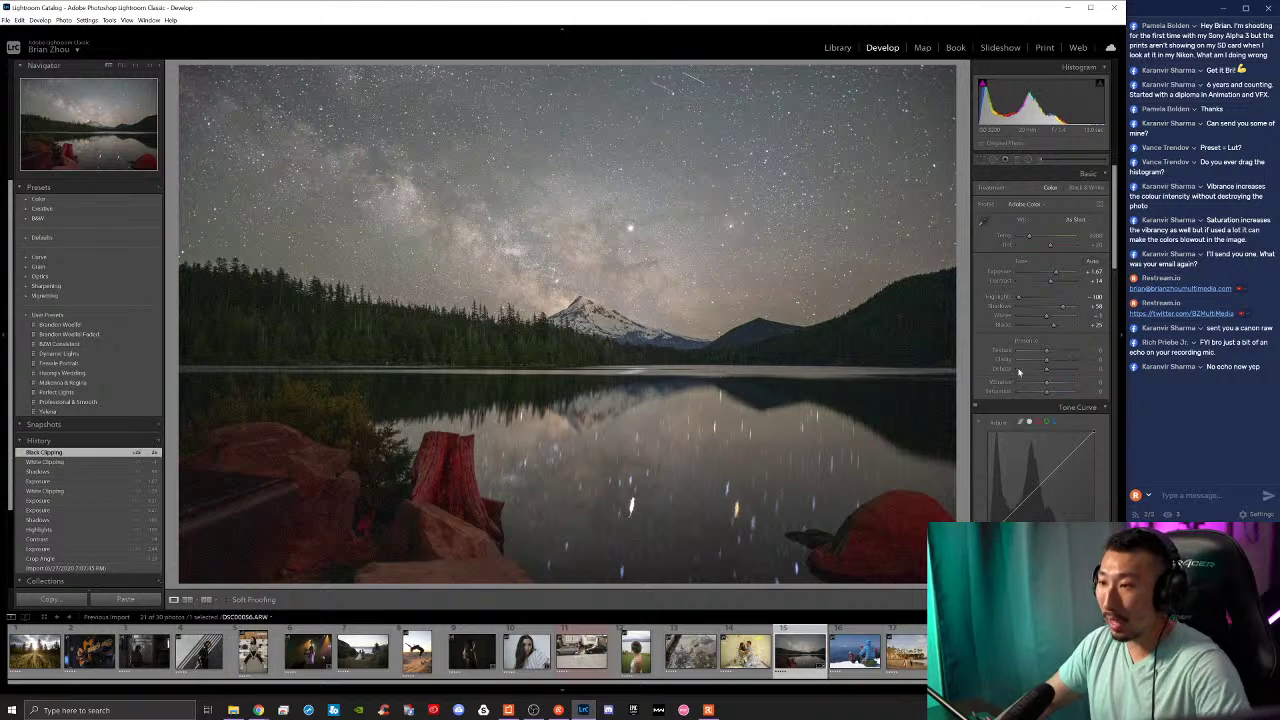
drag(1047, 352, 1051, 372)
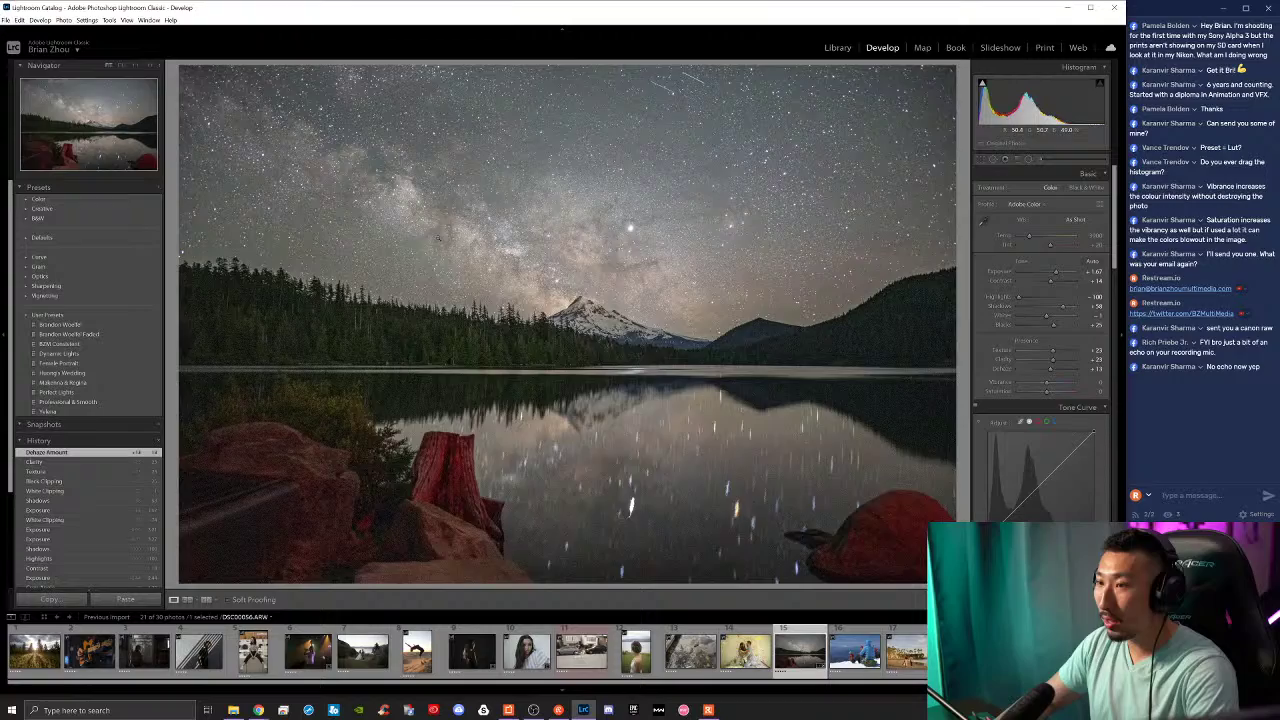
Step: Compare the edit with the original, then raise Vibrance and Saturation
click(396, 266)
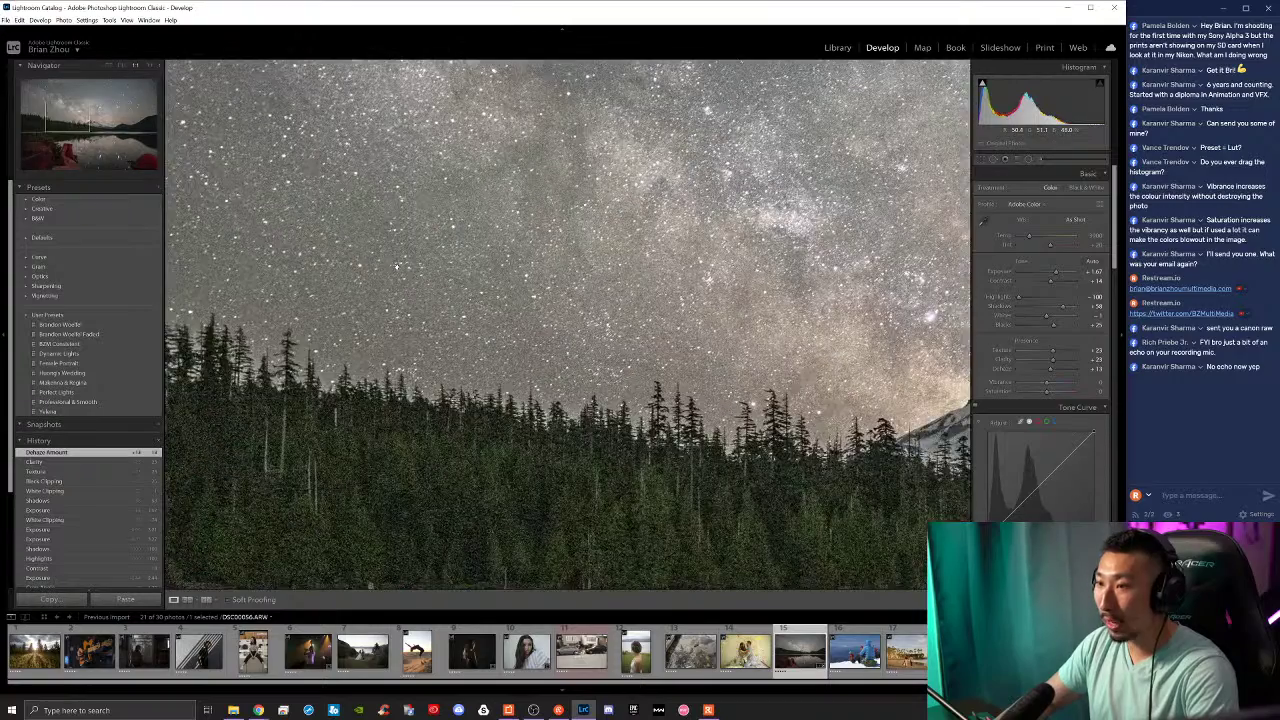
key(backslash)
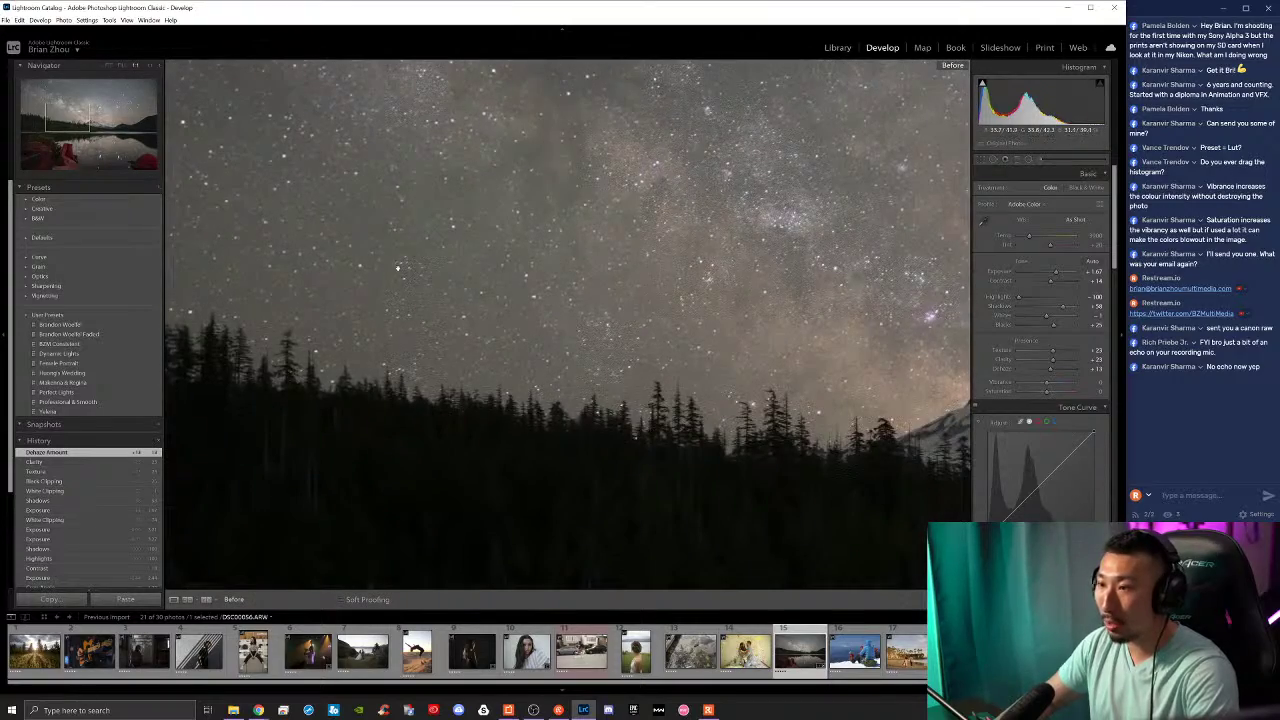
key(backslash)
key(backslash)
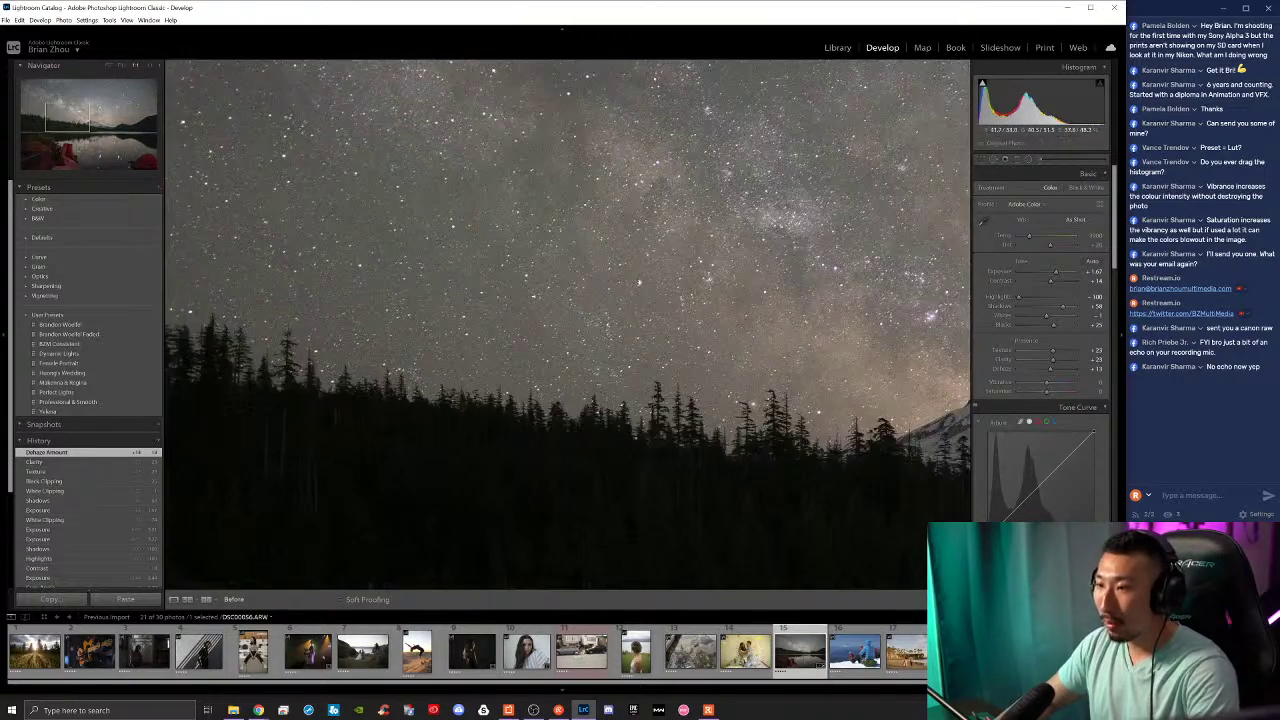
key(backslash)
key(z)
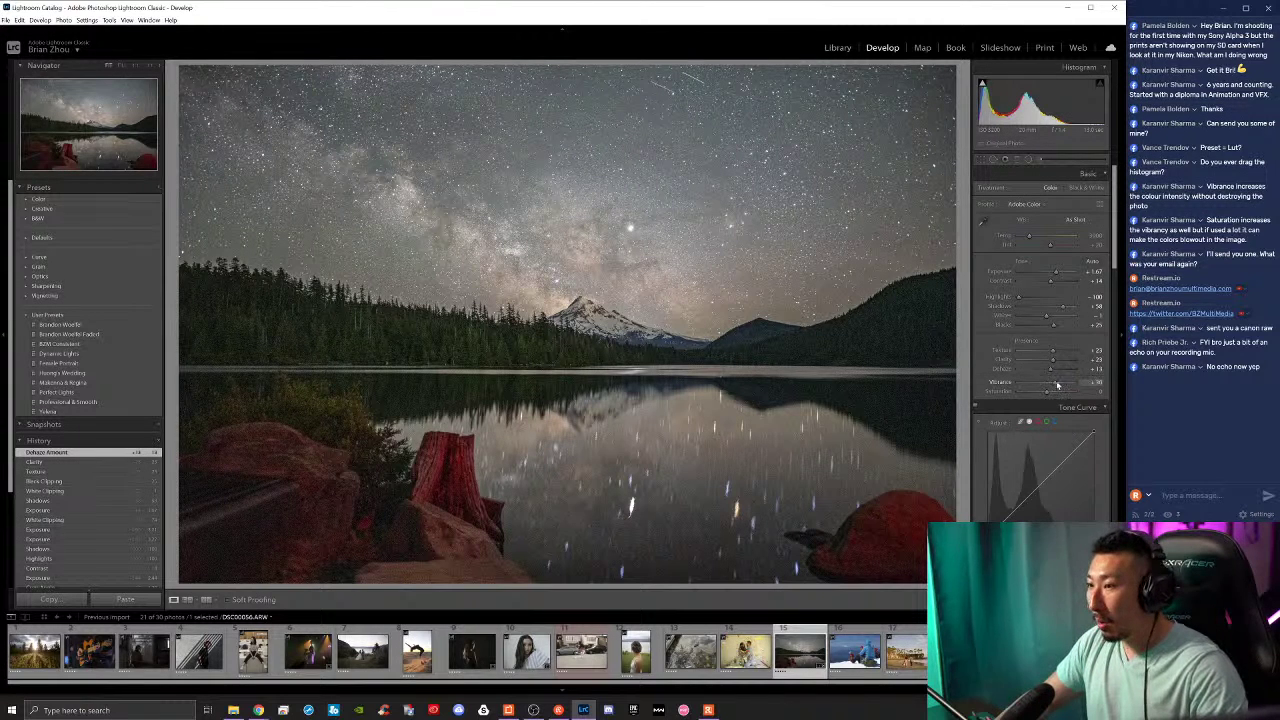
drag(1053, 386, 1069, 390)
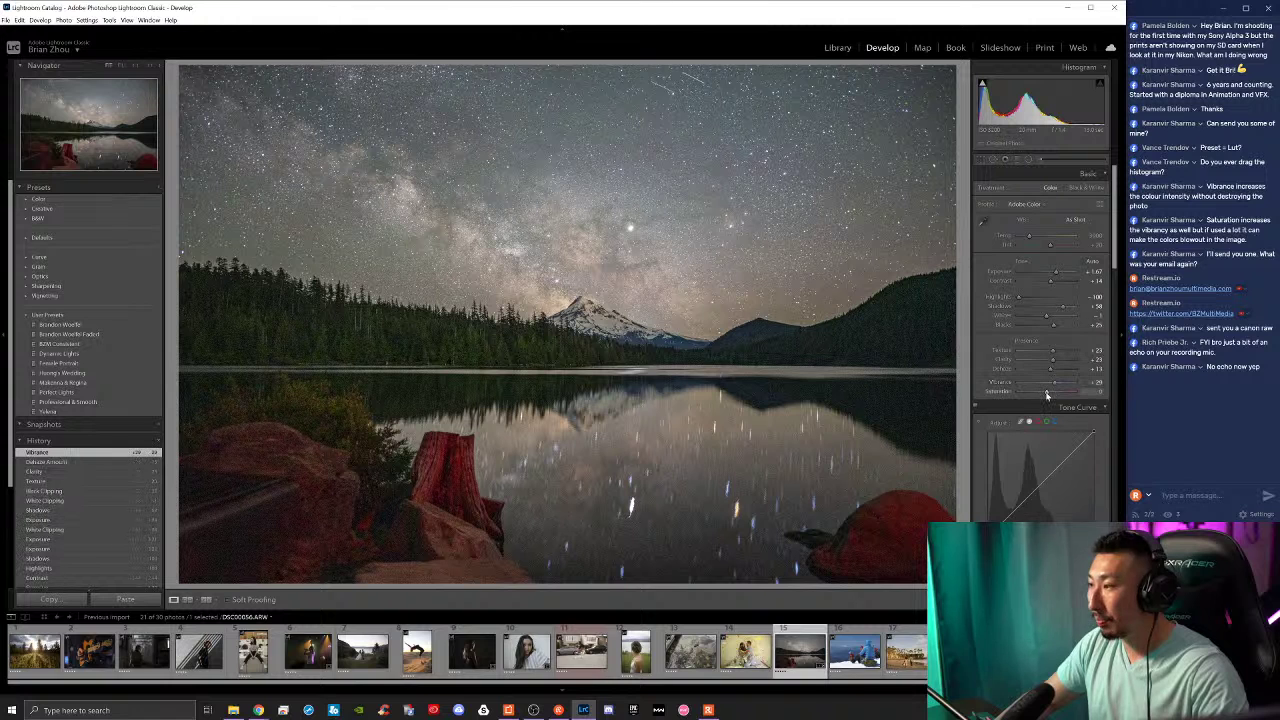
drag(1047, 392, 1055, 399)
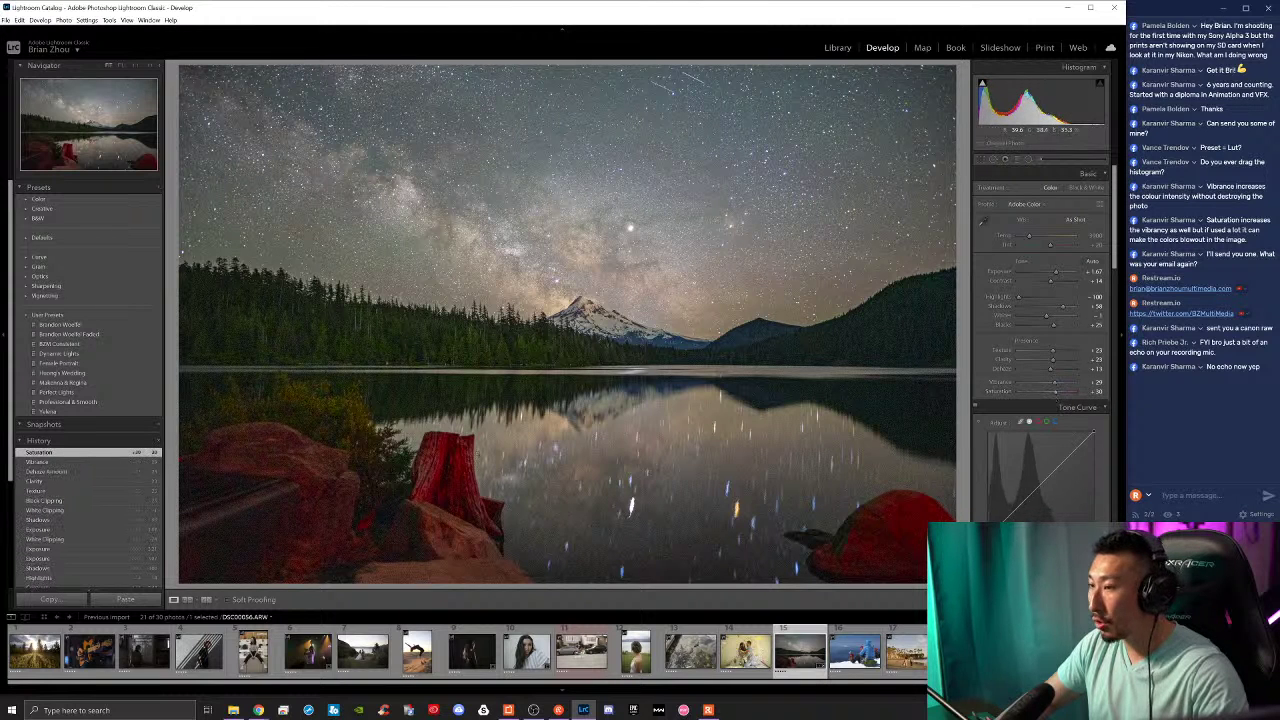
Step: Shift the red, orange, yellow, green and aqua HSL hues, then reduce red saturation
scroll(1050, 405, down, 3)
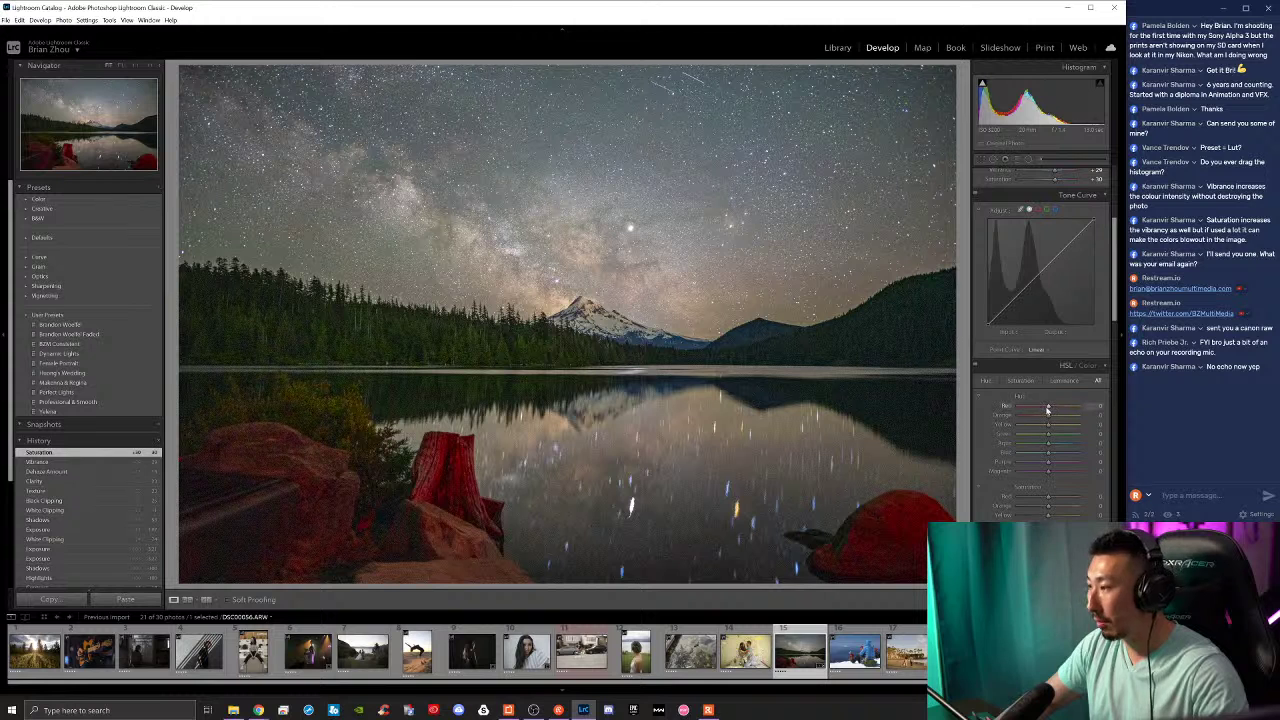
mouse_move(1050, 410)
mouse_down()
mouse_move(1079, 414)
mouse_move(1057, 415)
mouse_up()
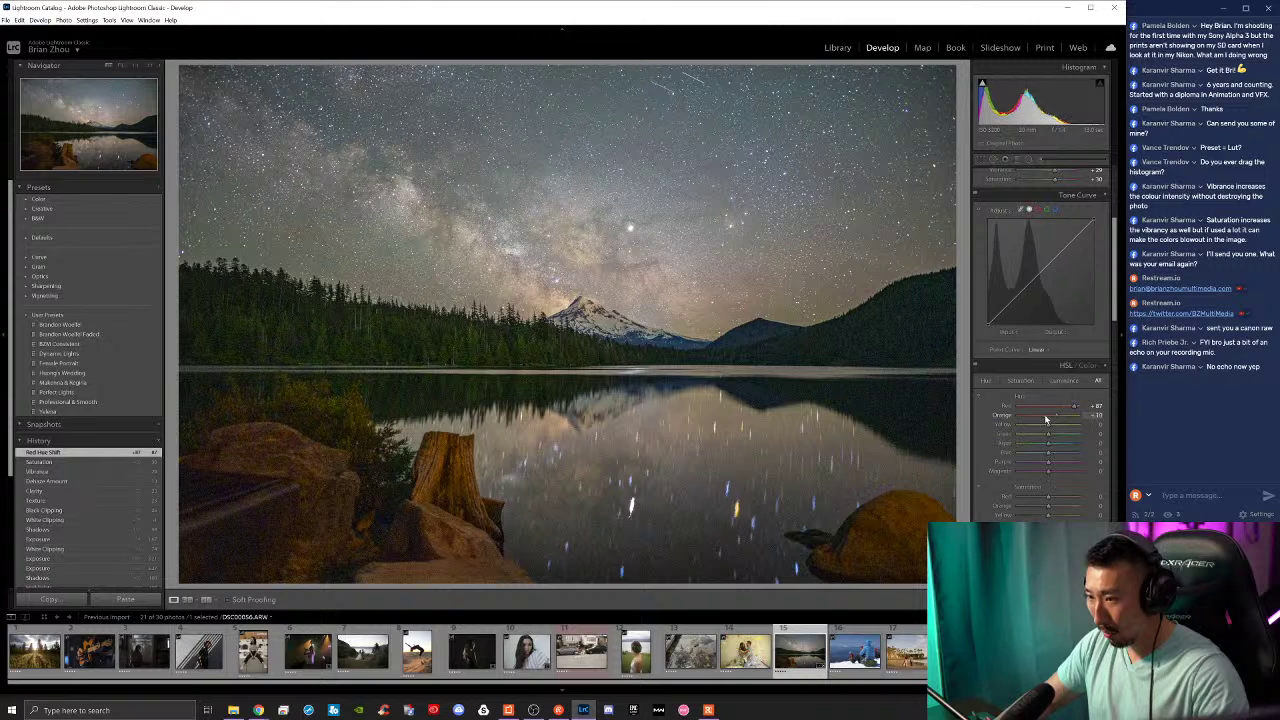
mouse_move(1038, 420)
mouse_down()
mouse_move(1088, 412)
mouse_move(1041, 416)
mouse_up()
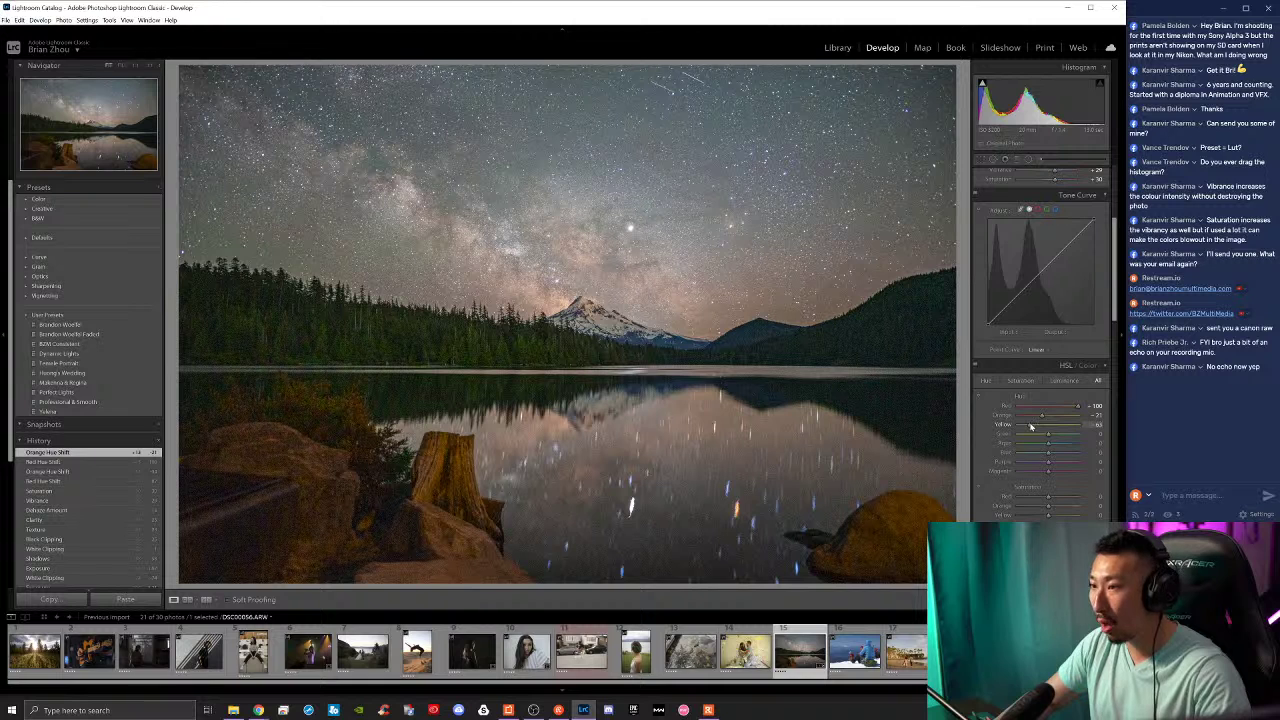
drag(1031, 427, 1029, 425)
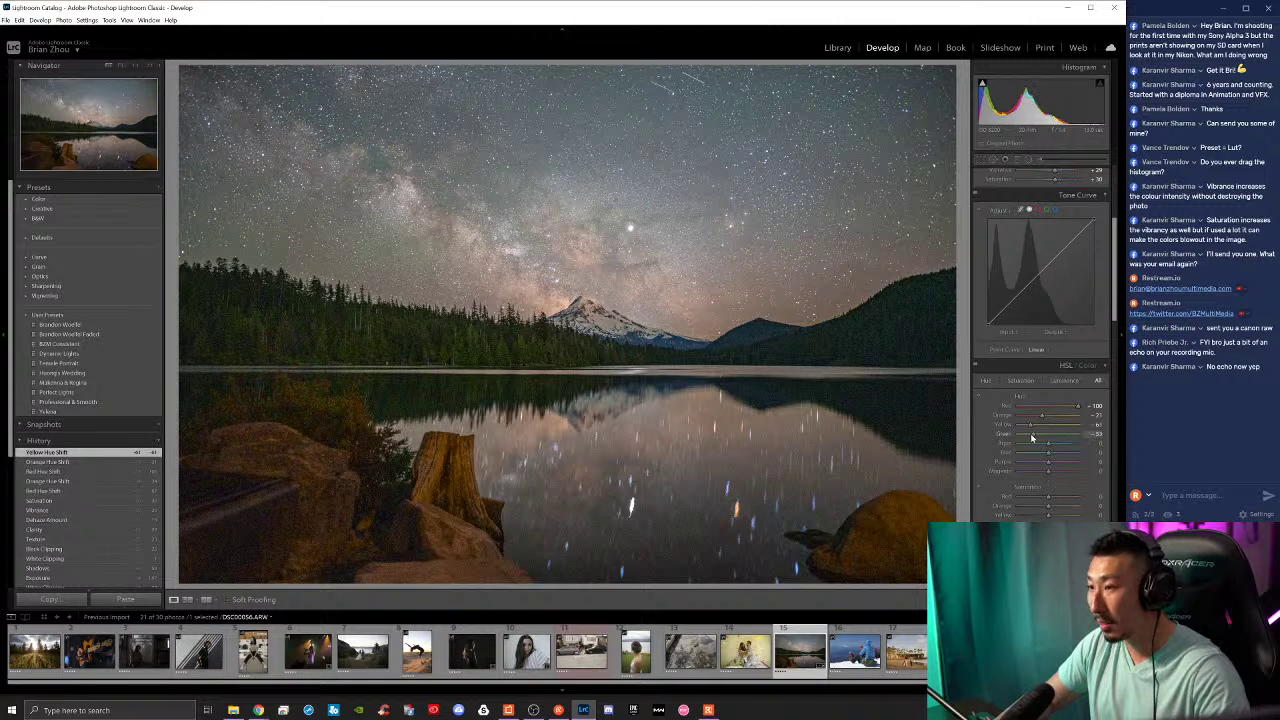
mouse_move(1050, 440)
mouse_down()
mouse_move(1079, 438)
mouse_move(1022, 443)
mouse_move(1076, 440)
mouse_move(1035, 436)
mouse_up()
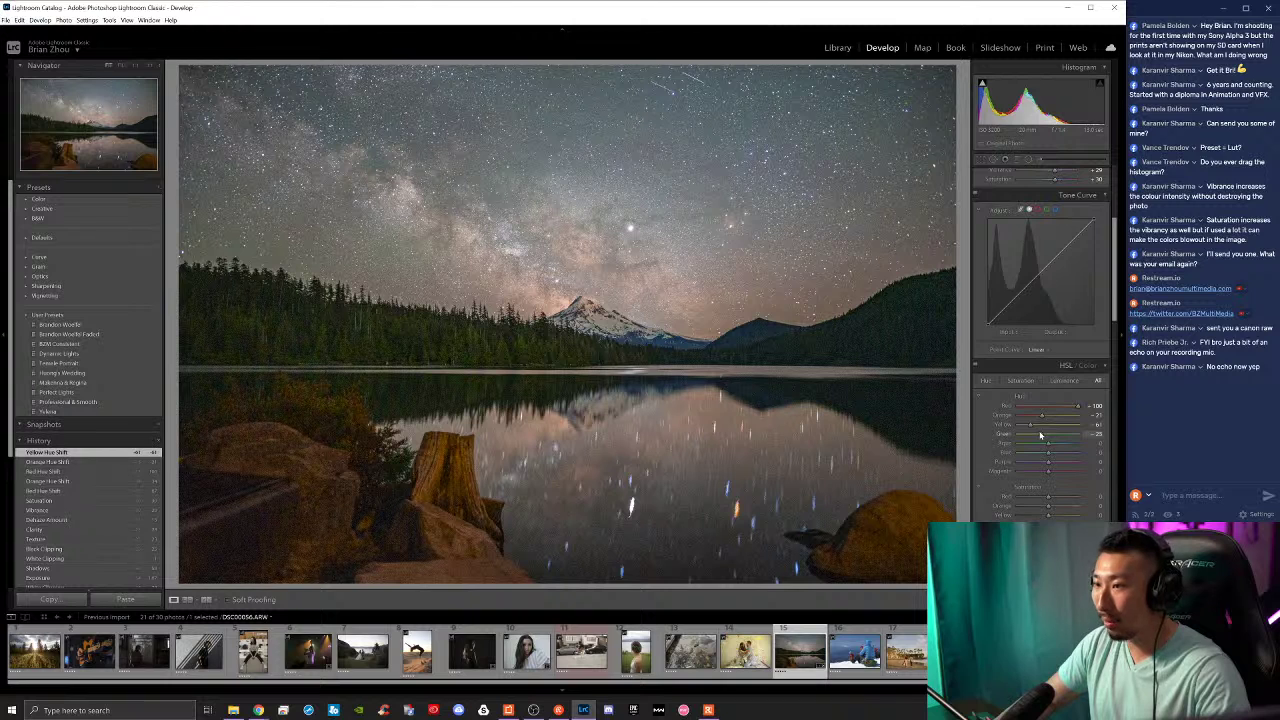
drag(1038, 443, 1053, 475)
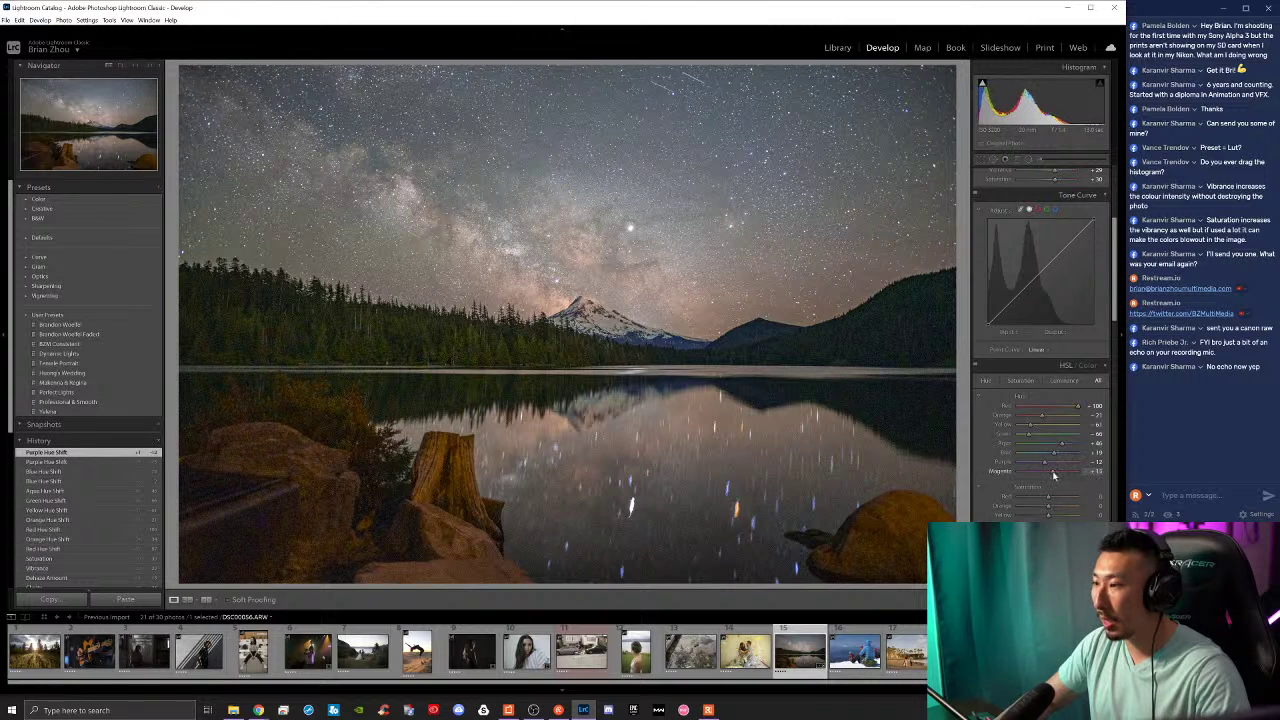
scroll(1054, 490, down, 3)
drag(1048, 285, 1051, 386)
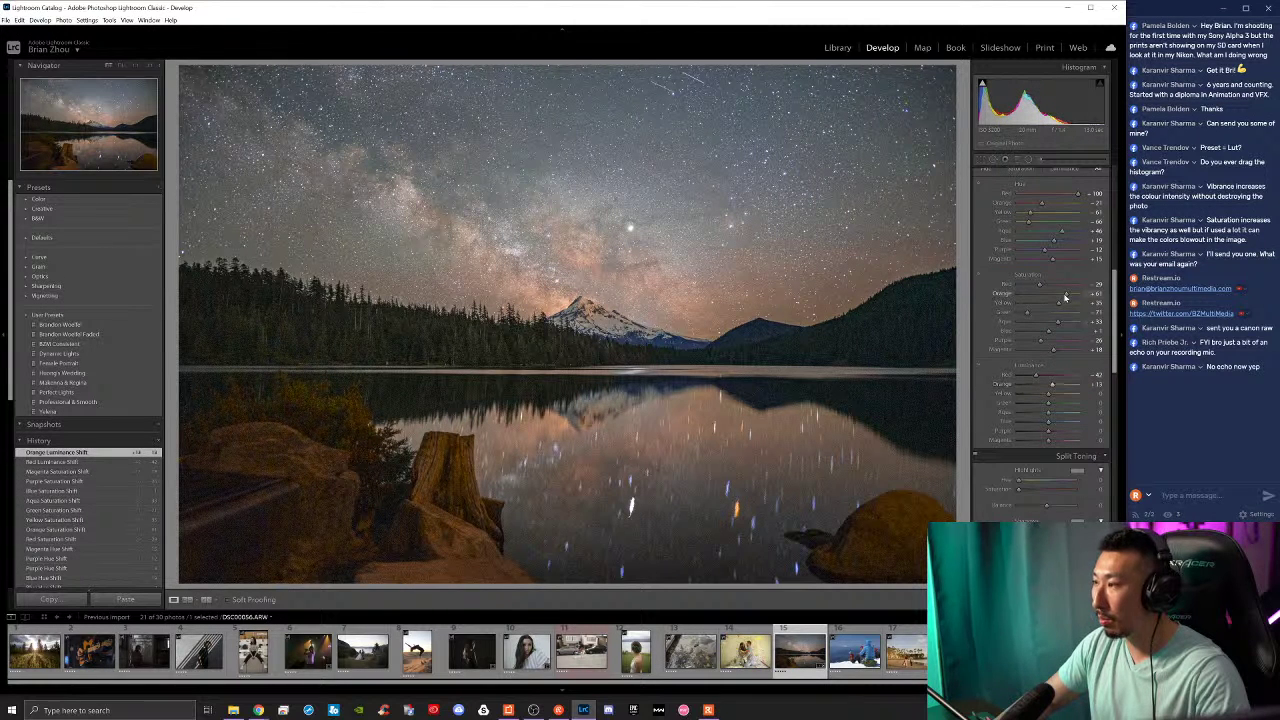
Step: Adjust orange and yellow saturation, brighten yellow luminance, lower green luminance, then compare Before/After
click(1068, 300)
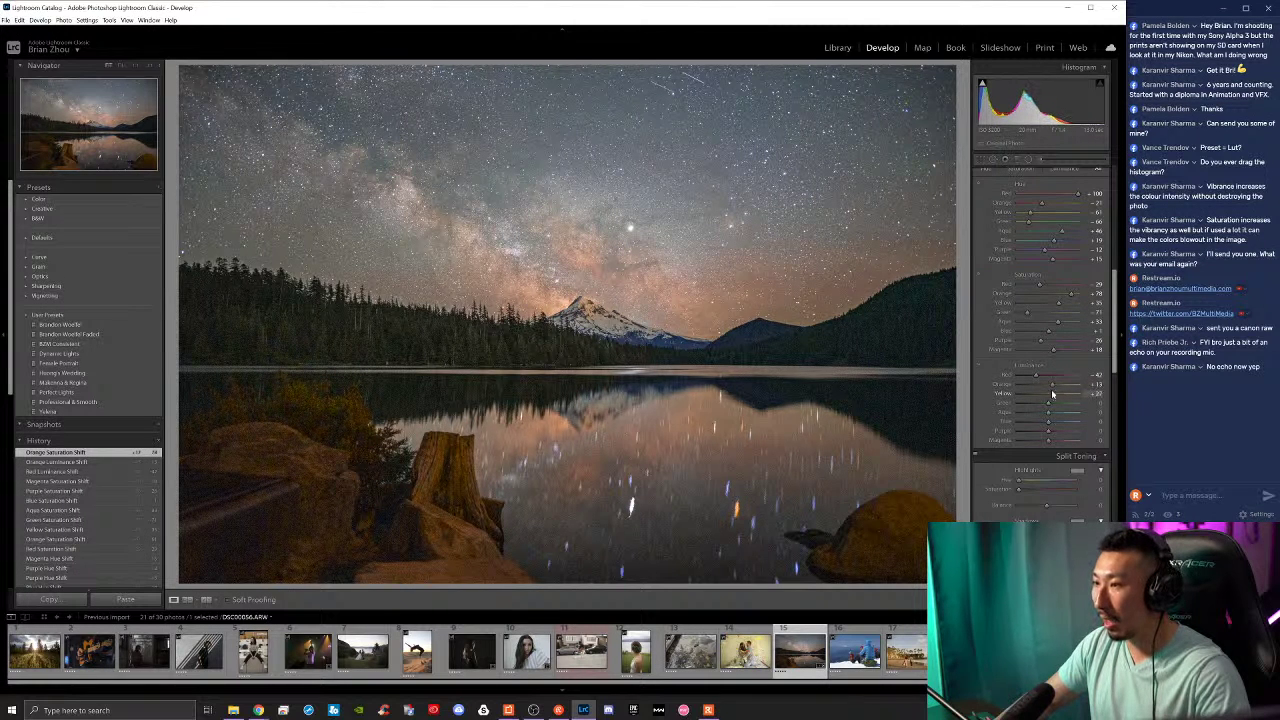
drag(1052, 394, 1057, 394)
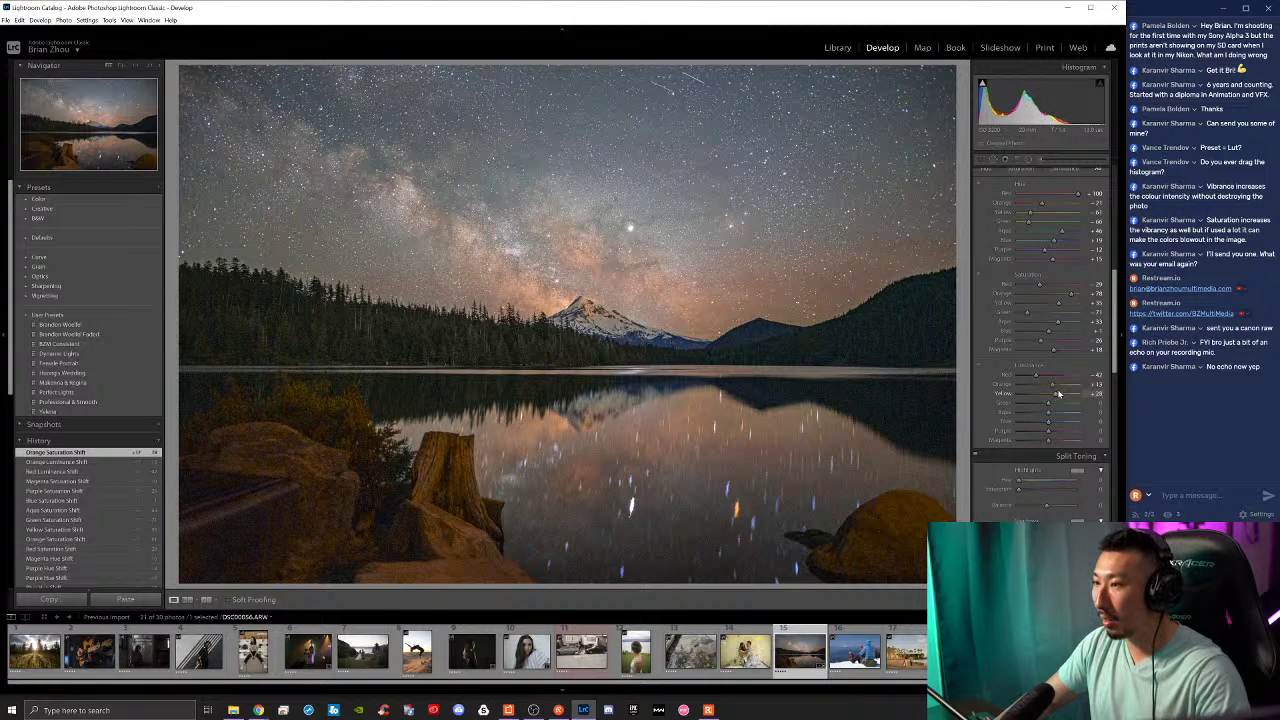
click(1062, 308)
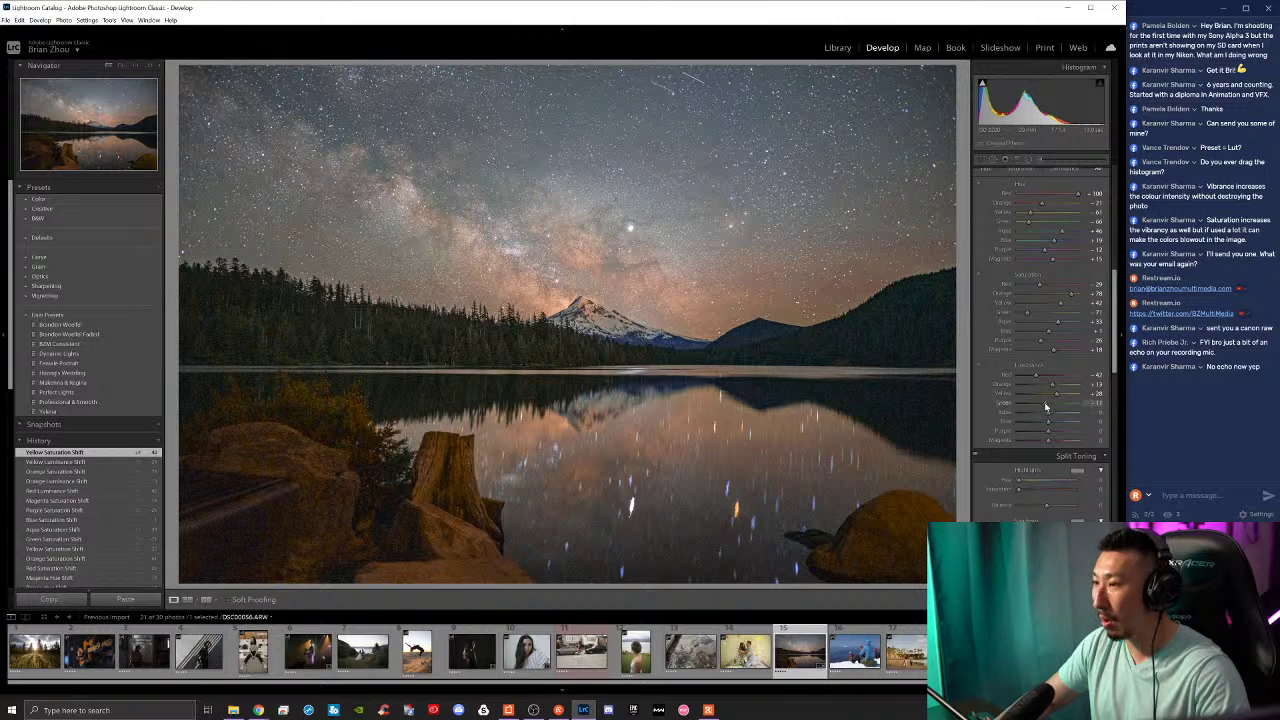
drag(1056, 405, 1046, 432)
key(backslash)
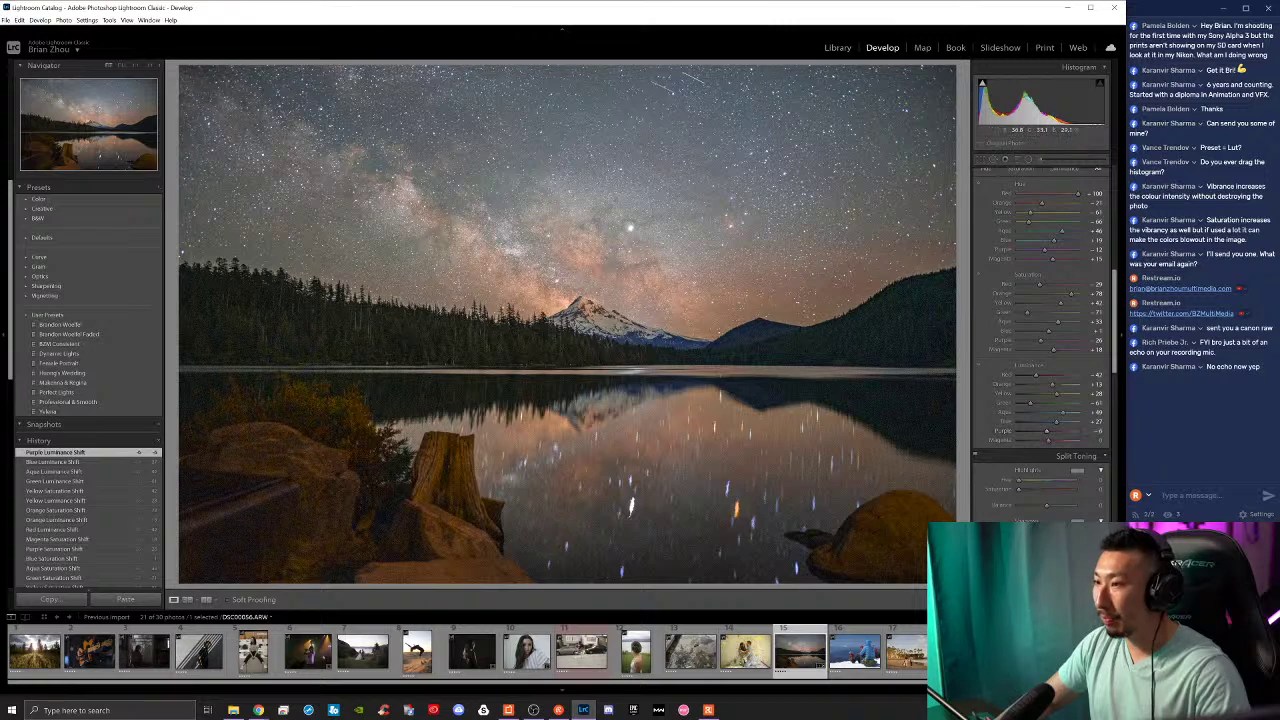
key(backslash)
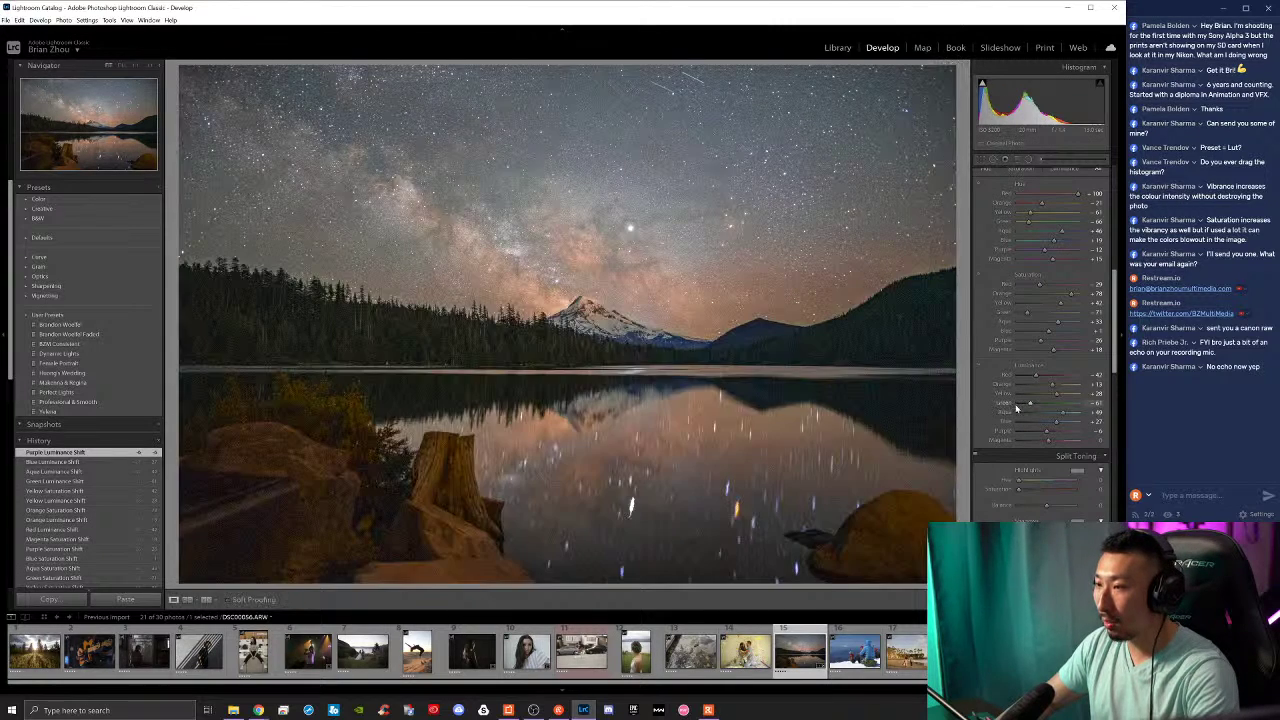
key(backslash)
key(backslash)
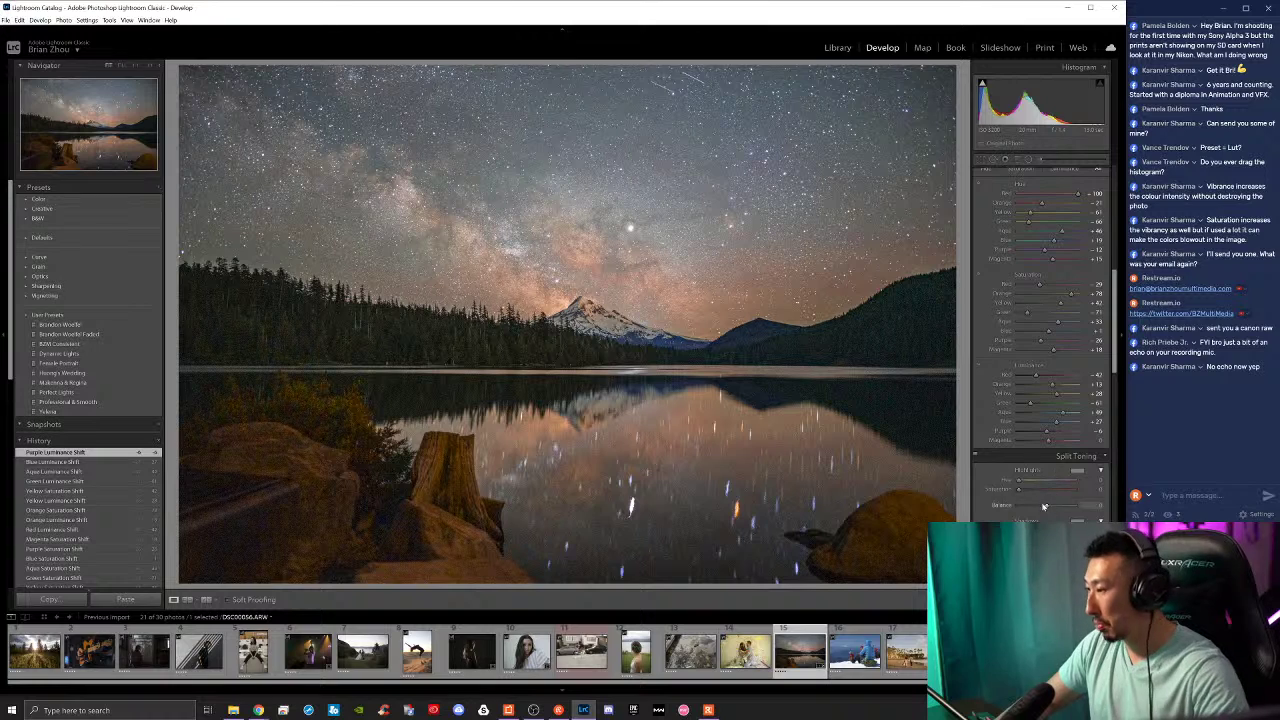
Step: Set the split-toning highlight tint to a pink-magenta hue of 295
click(1086, 474)
click(930, 501)
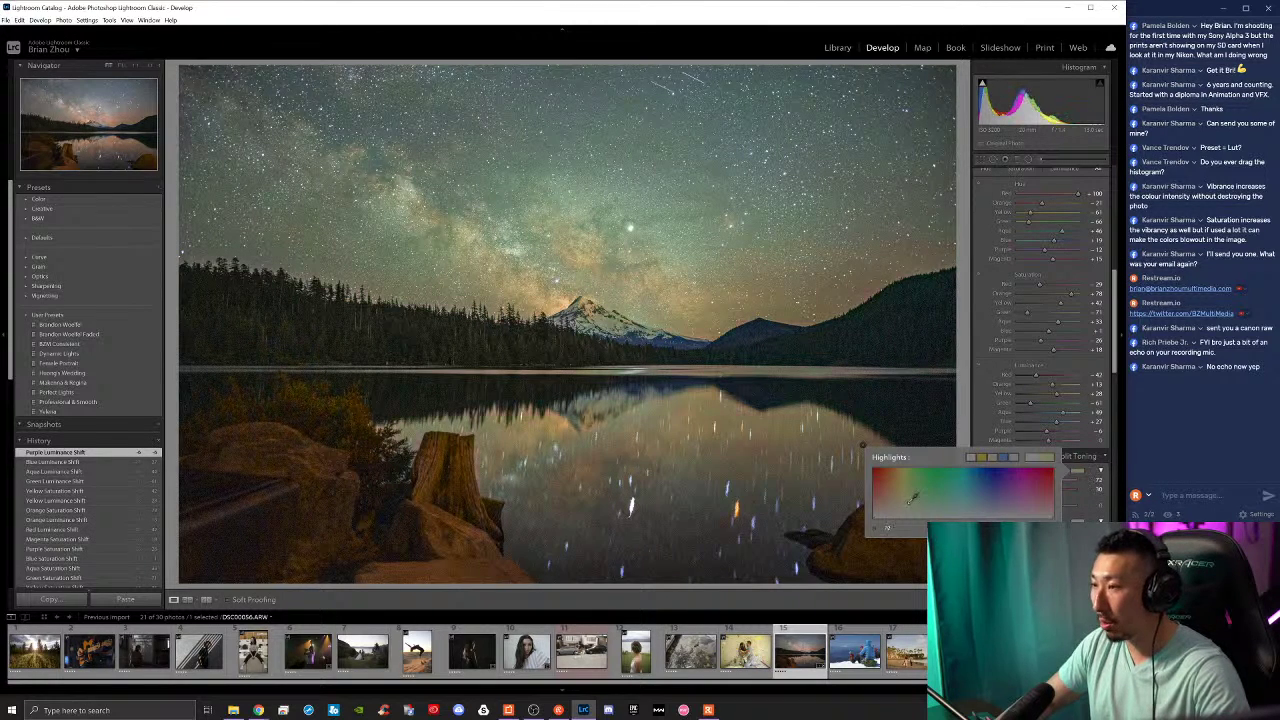
drag(955, 495, 1049, 491)
Step: Check a colour wheel reference in Chrome before picking the shadow tint colour
click(1077, 521)
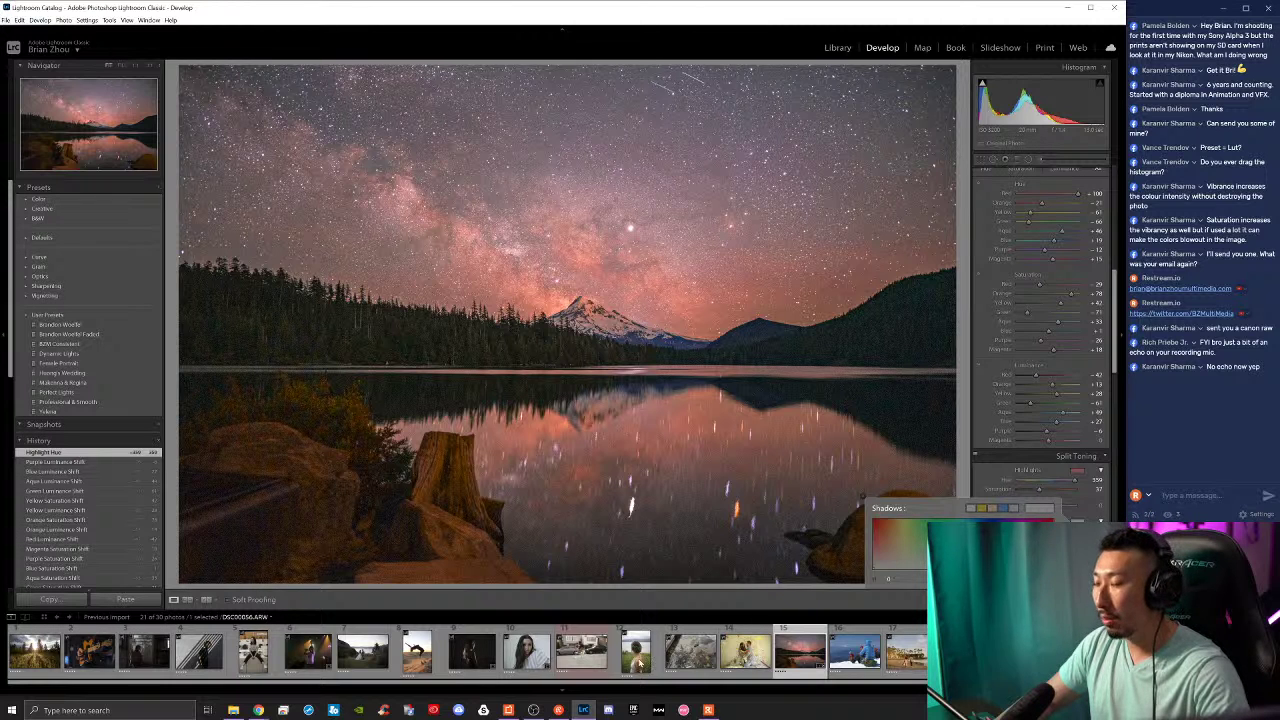
mouse_move(258, 708)
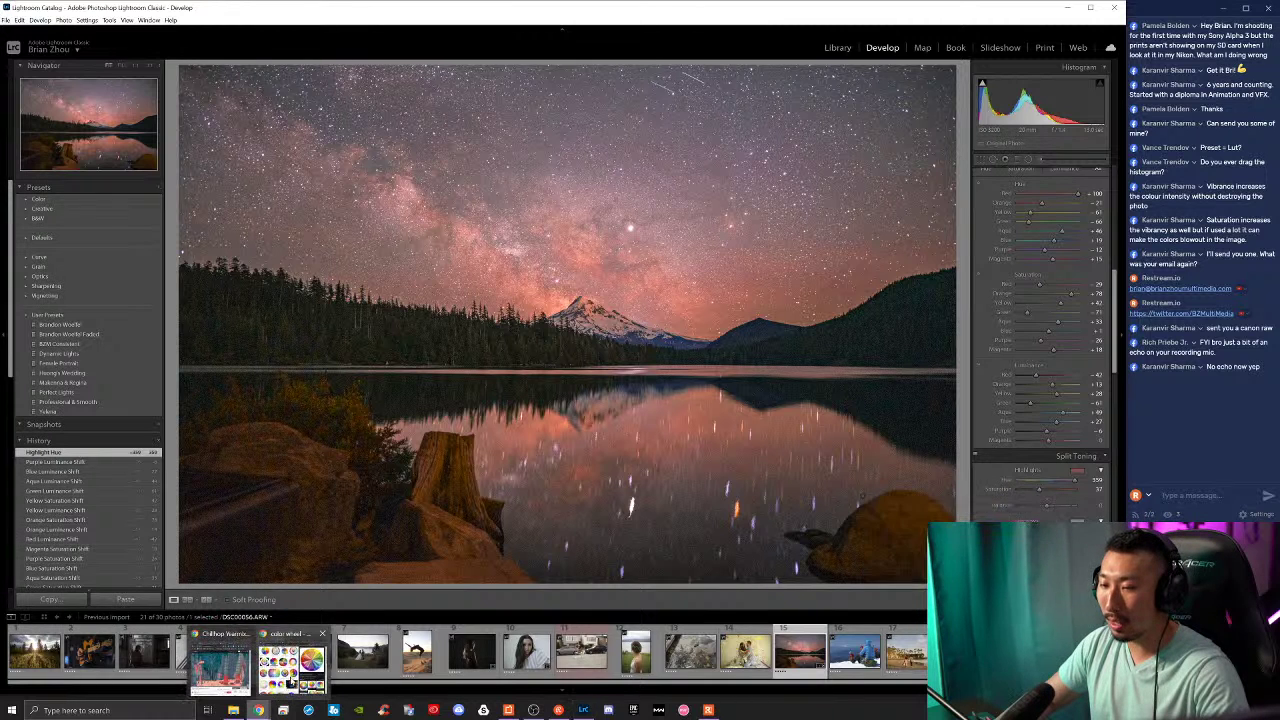
click(292, 668)
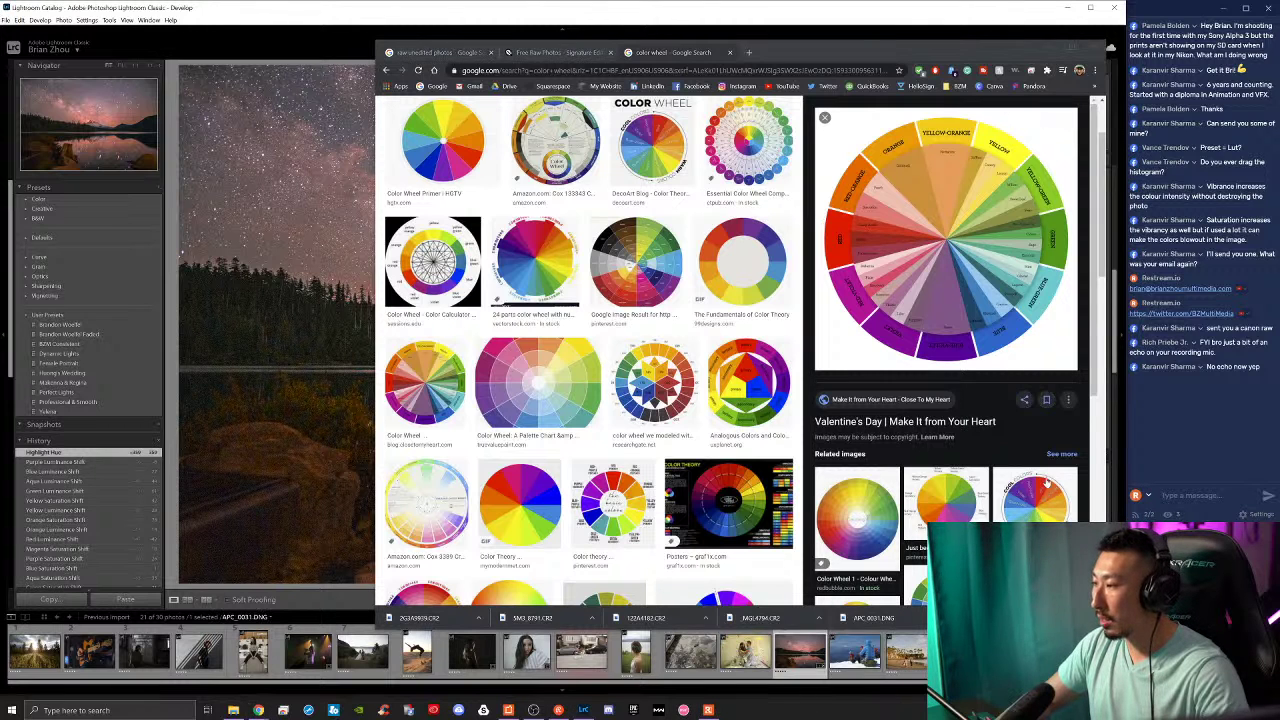
key(alt+Tab)
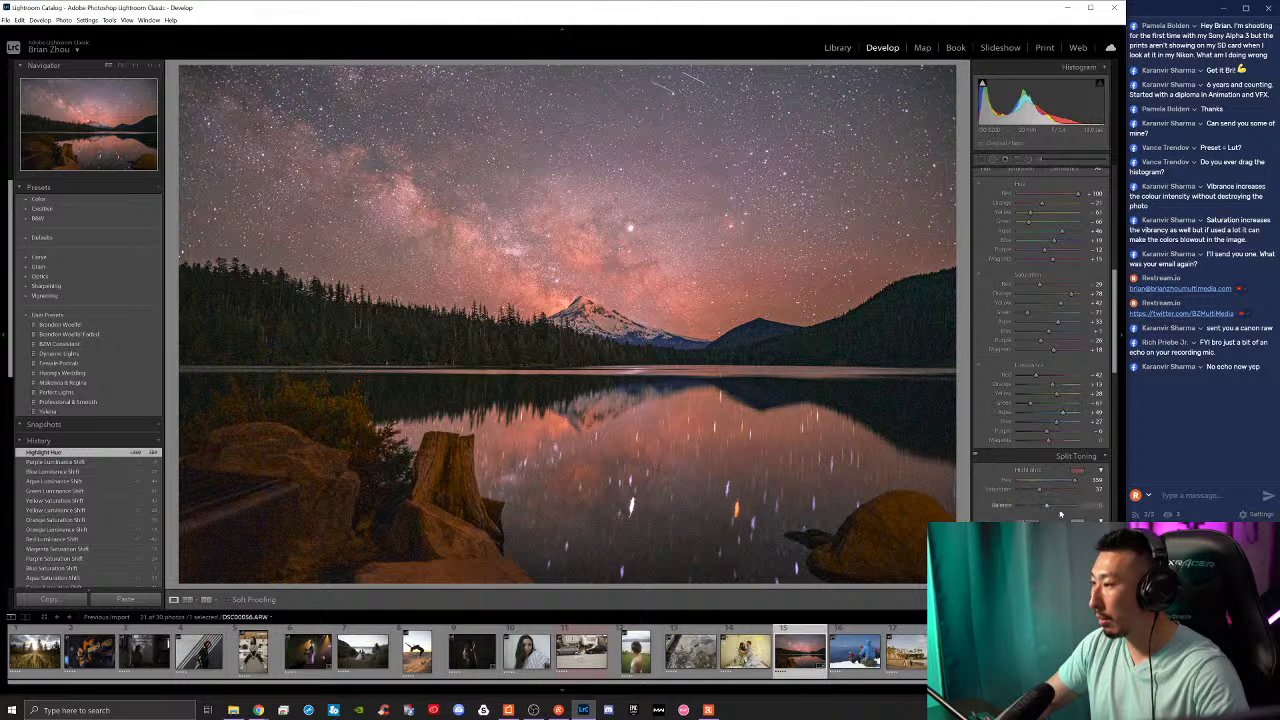
click(1075, 520)
Step: Set the shadow tint hue and split-toning balance to -29, then compare Before/After
drag(930, 550, 956, 550)
click(1072, 507)
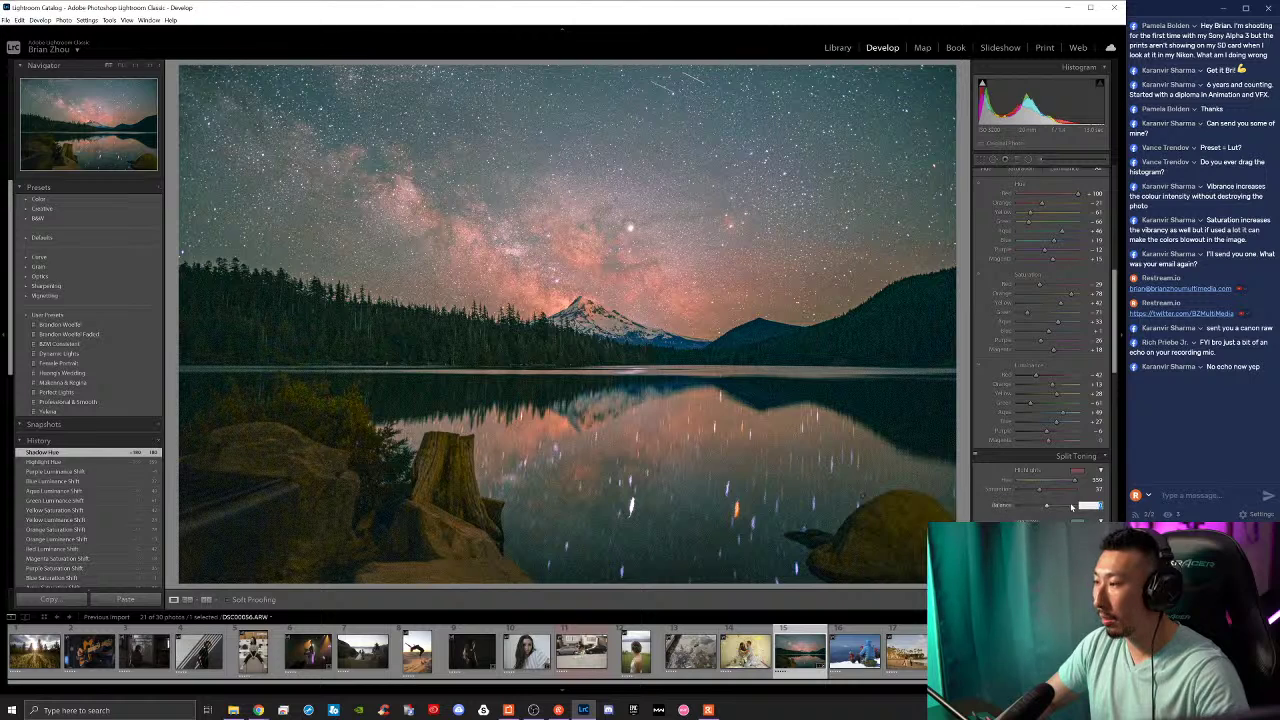
mouse_move(1049, 510)
mouse_down()
mouse_move(1038, 512)
mouse_move(1051, 513)
mouse_up()
key(backslash)
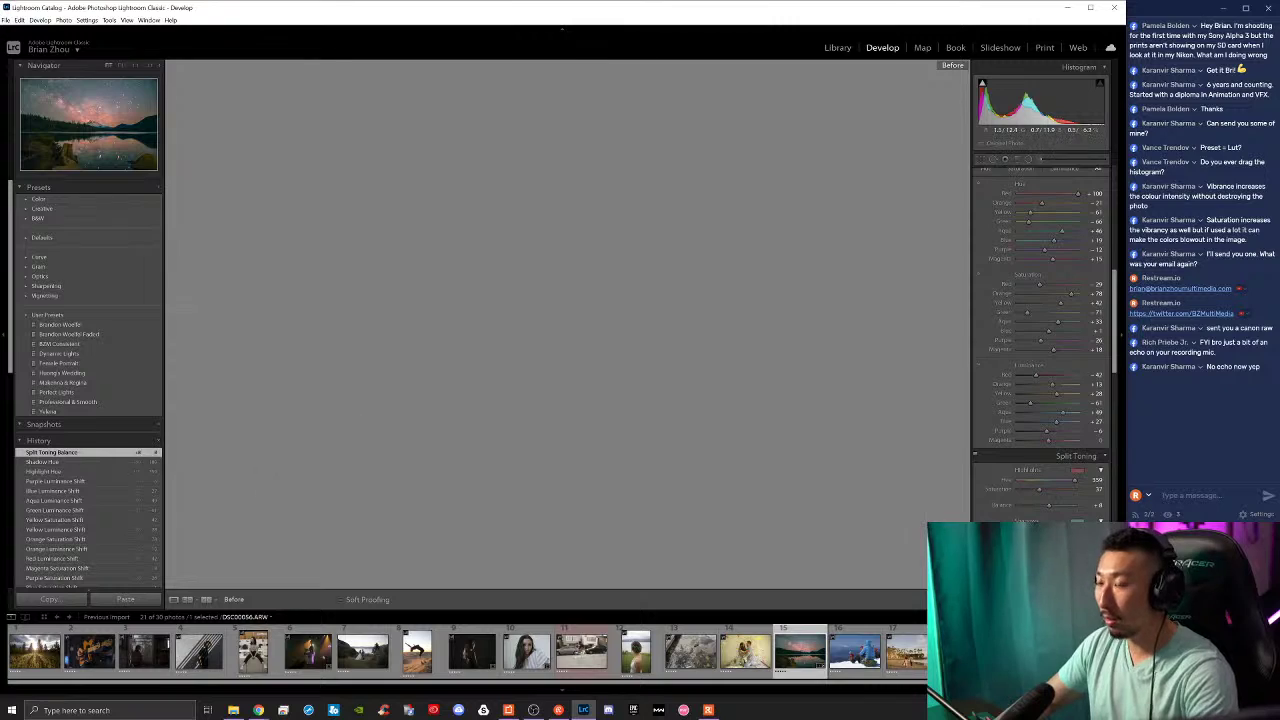
key(backslash)
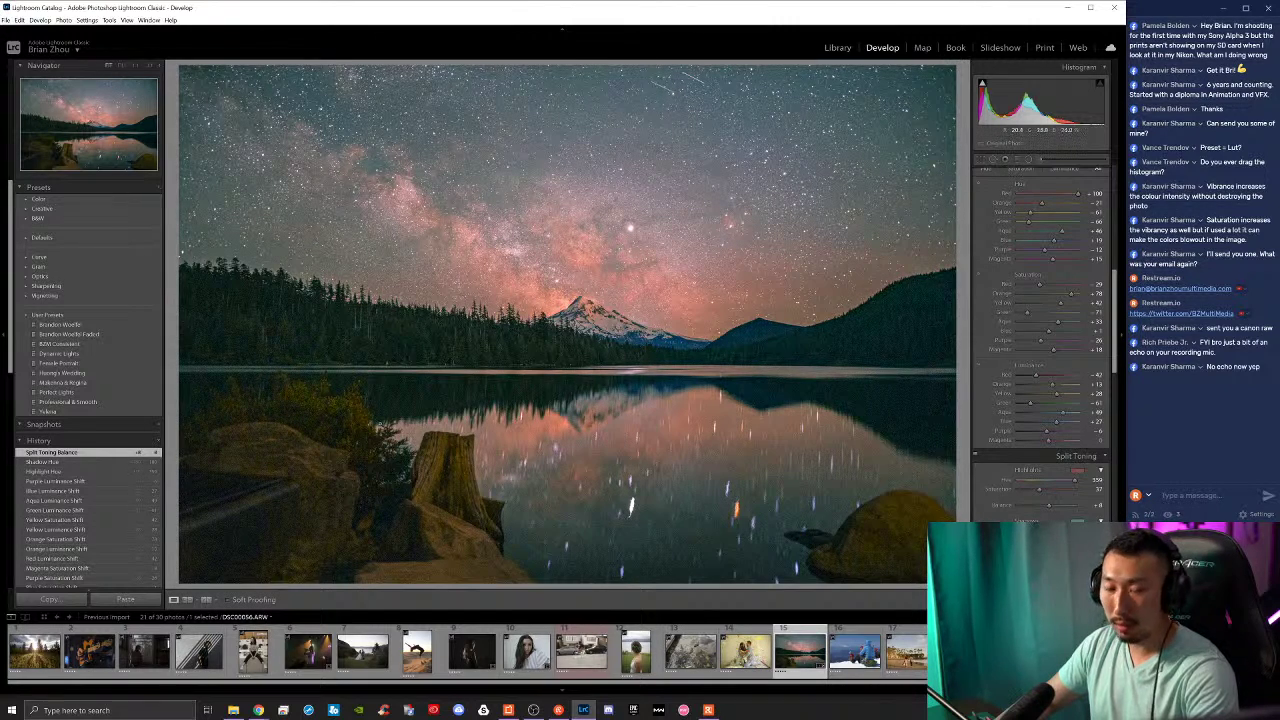
scroll(985, 502, down, 6)
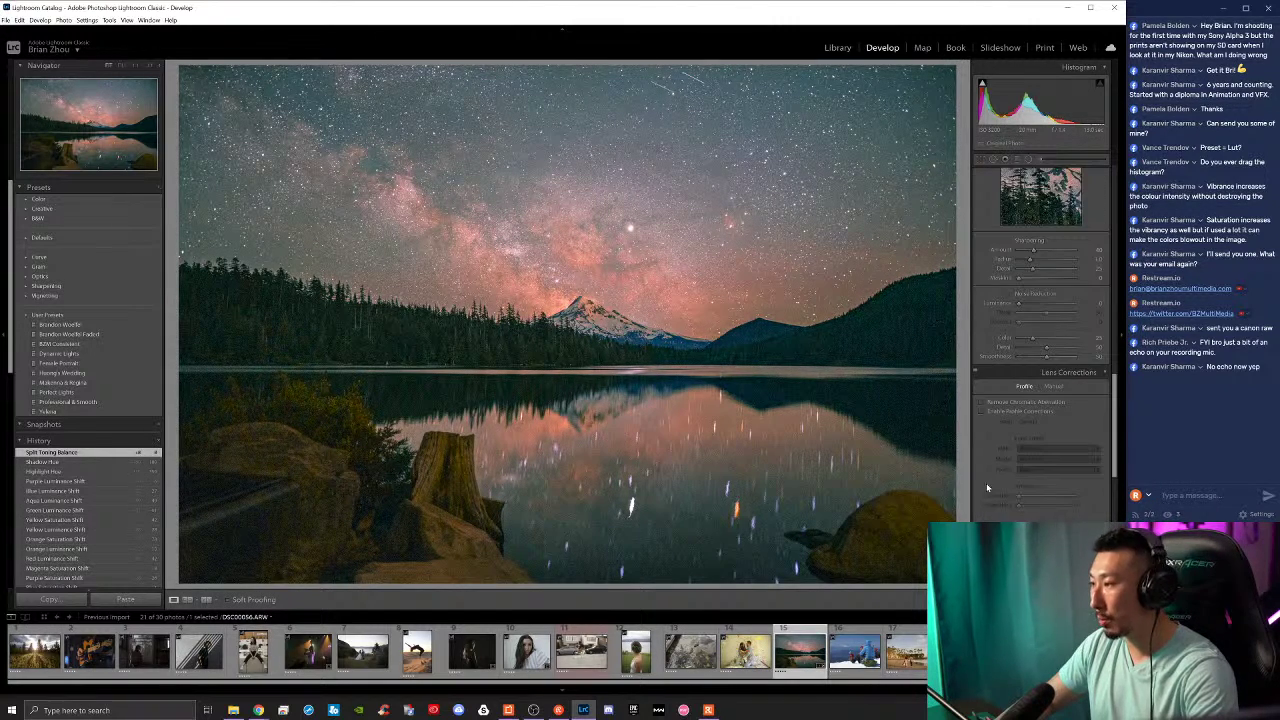
click(982, 412)
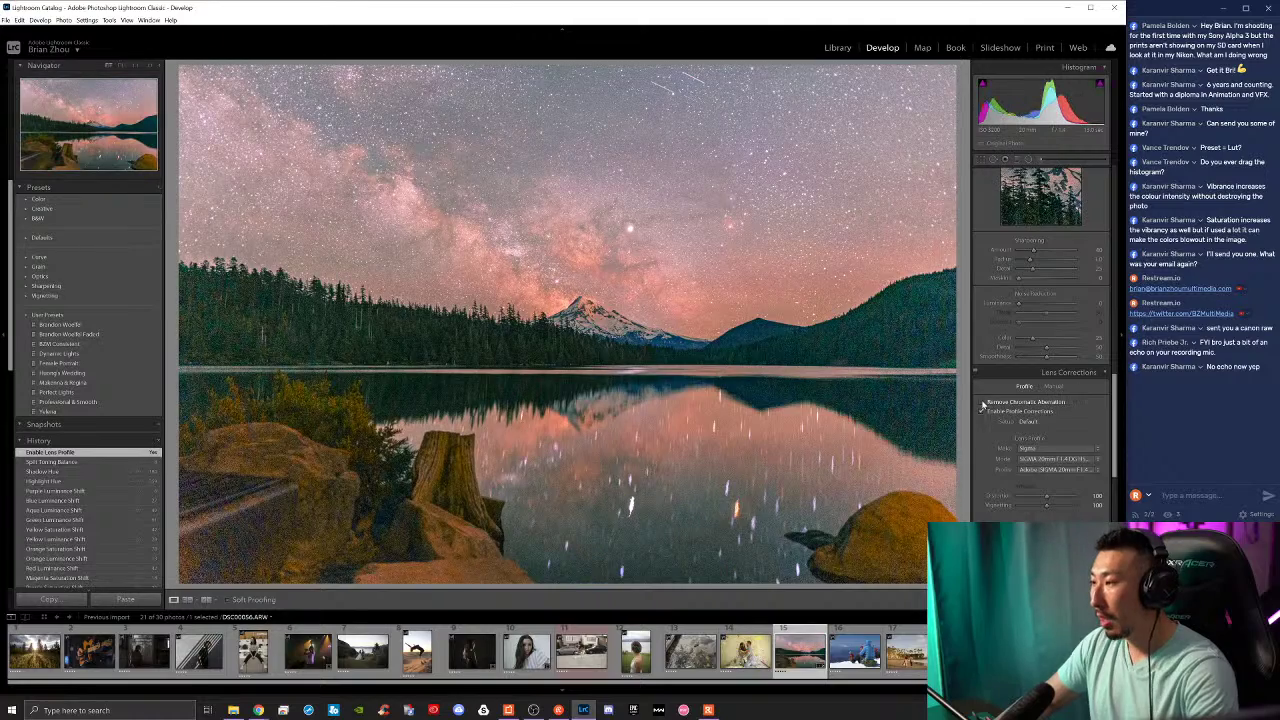
click(983, 403)
click(982, 412)
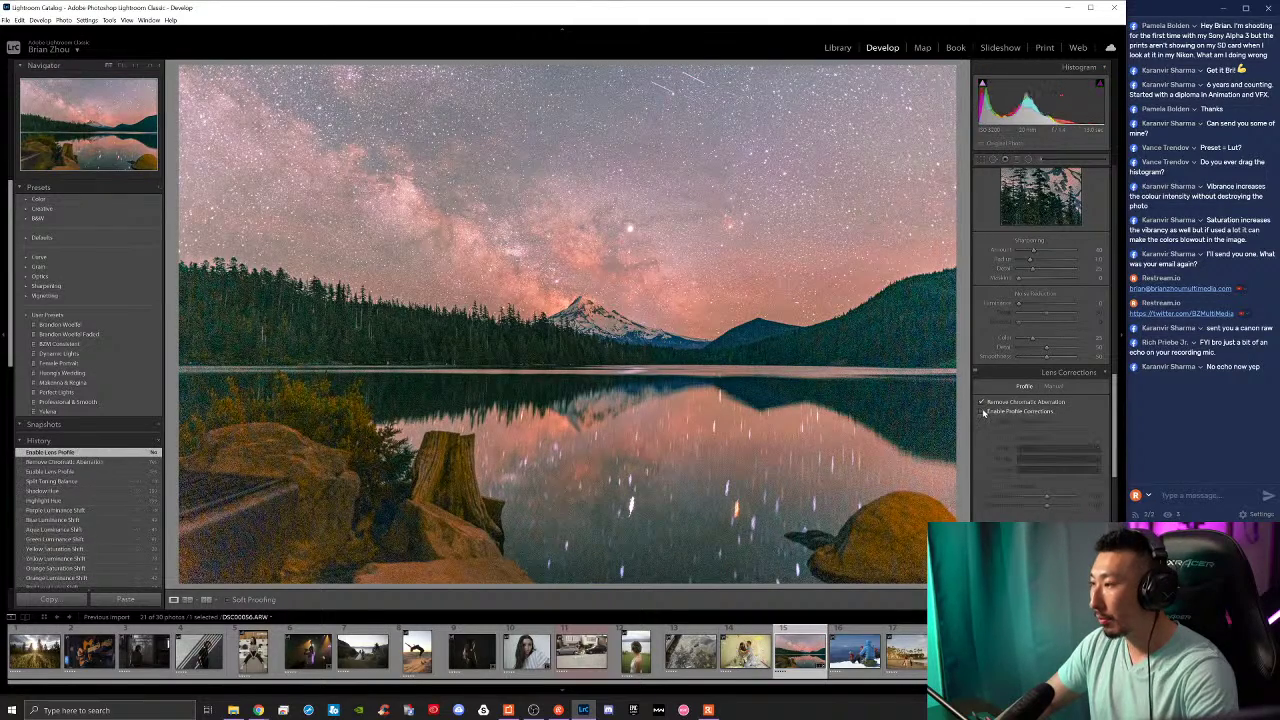
click(983, 403)
scroll(996, 370, up, 10)
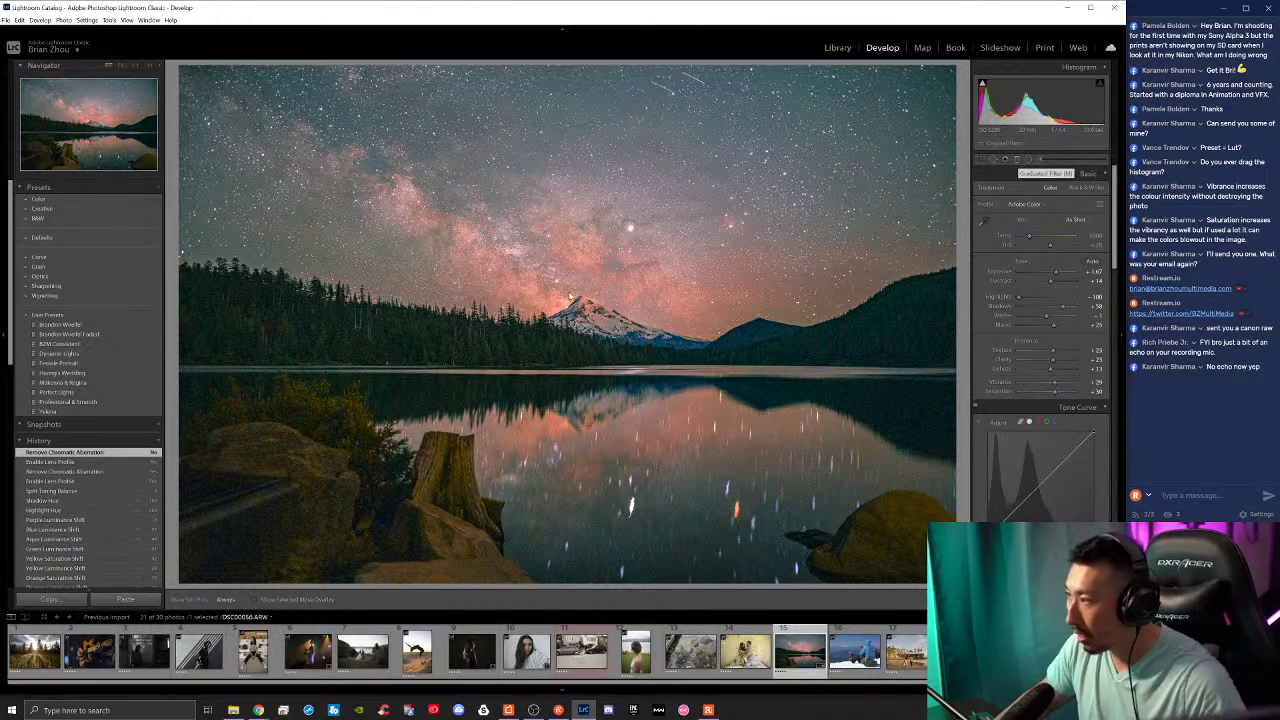
Step: Place a graduated filter over the lower scene and reset its shadows, blacks and contrast to 0
click(1019, 160)
drag(628, 390, 634, 182)
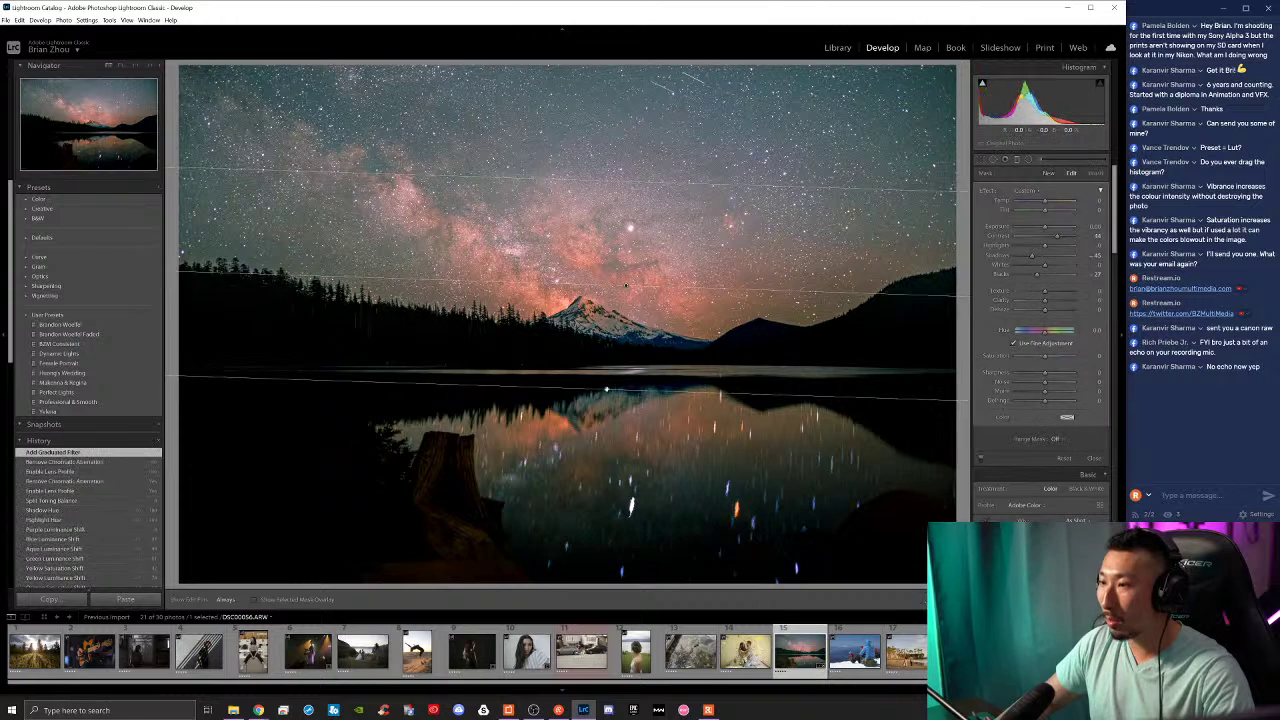
drag(646, 348, 598, 348)
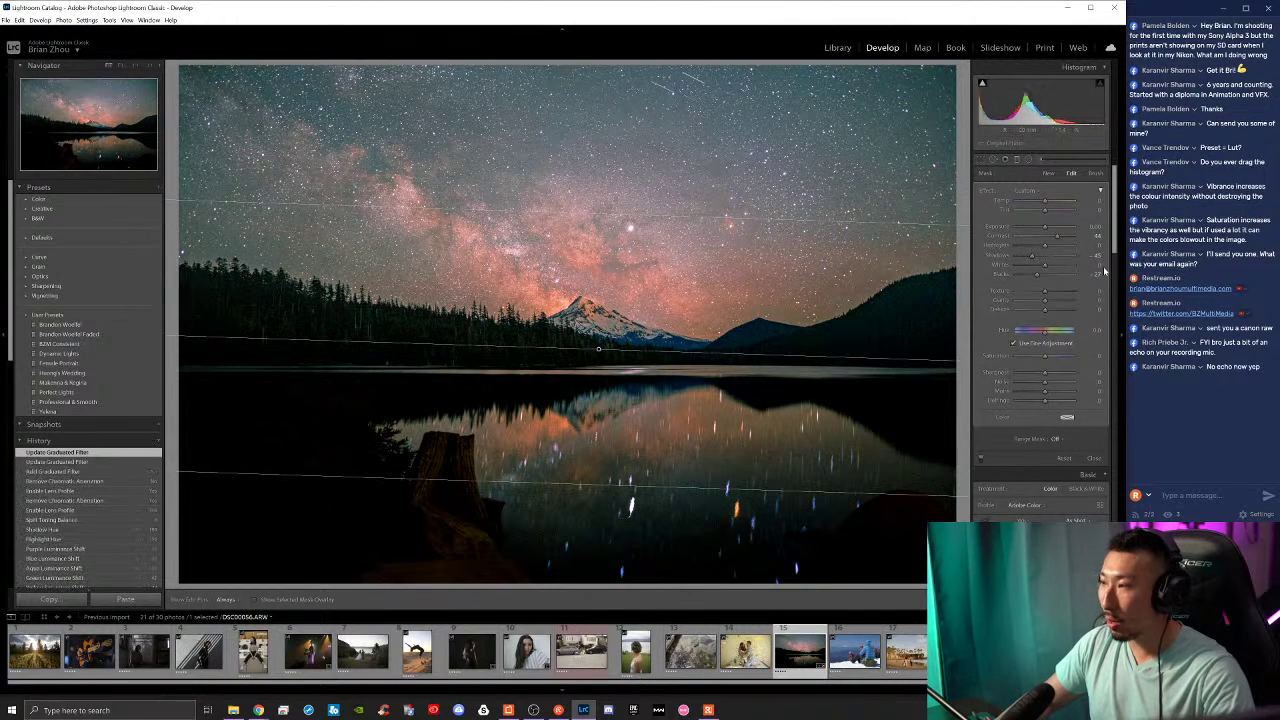
double_click(1032, 257)
double_click(1032, 257)
double_click(1038, 275)
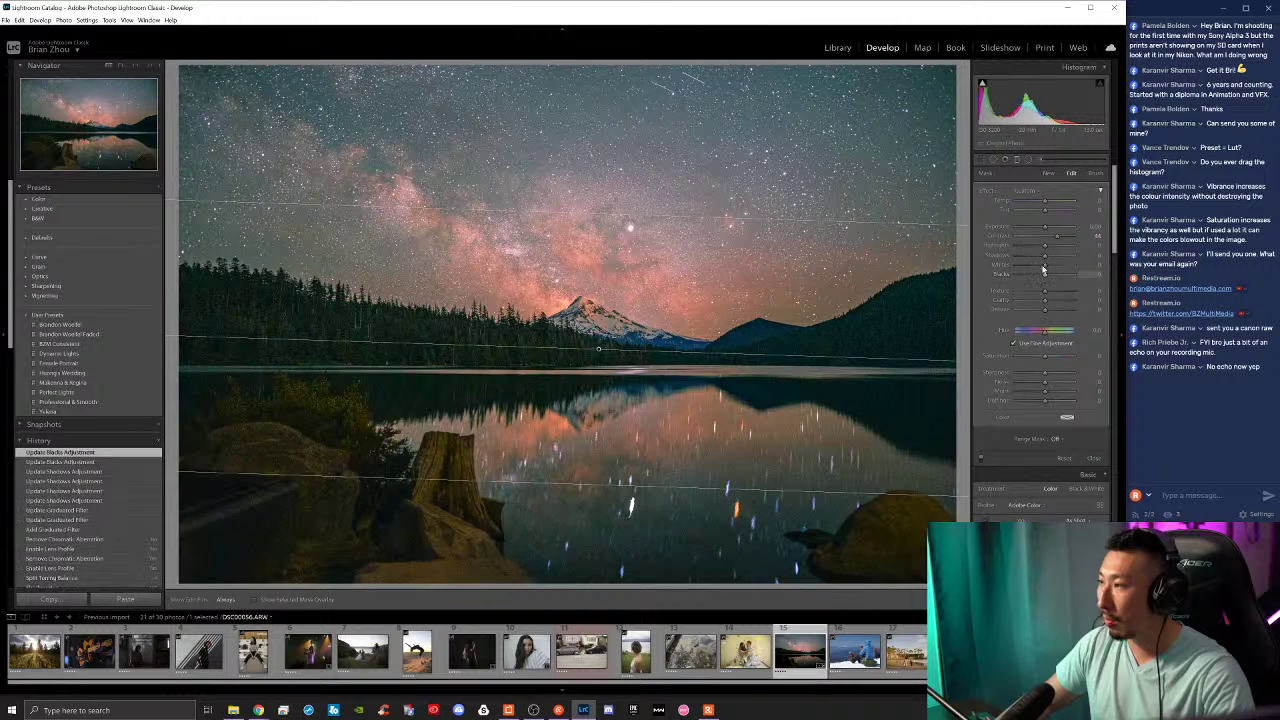
double_click(1045, 235)
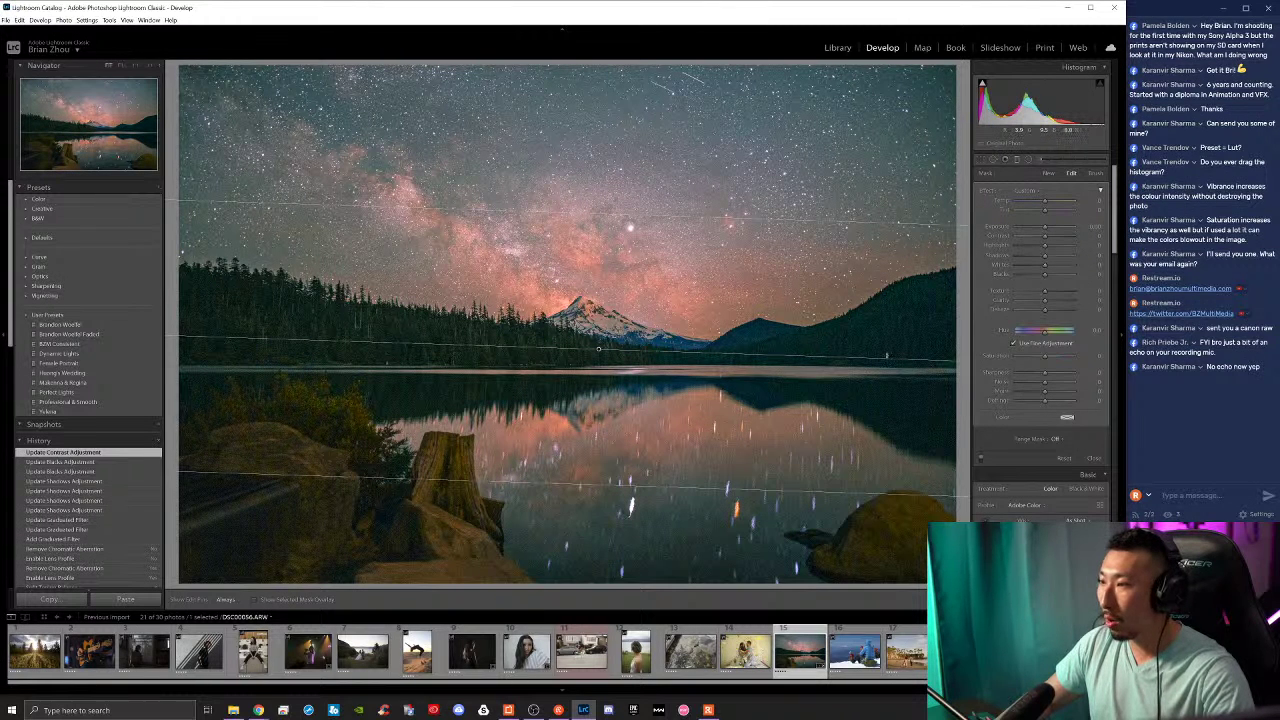
Step: Level the graduated filter, lower its exposure over the lake, and draw a radial filter across the sky
drag(884, 358, 884, 348)
drag(598, 348, 600, 362)
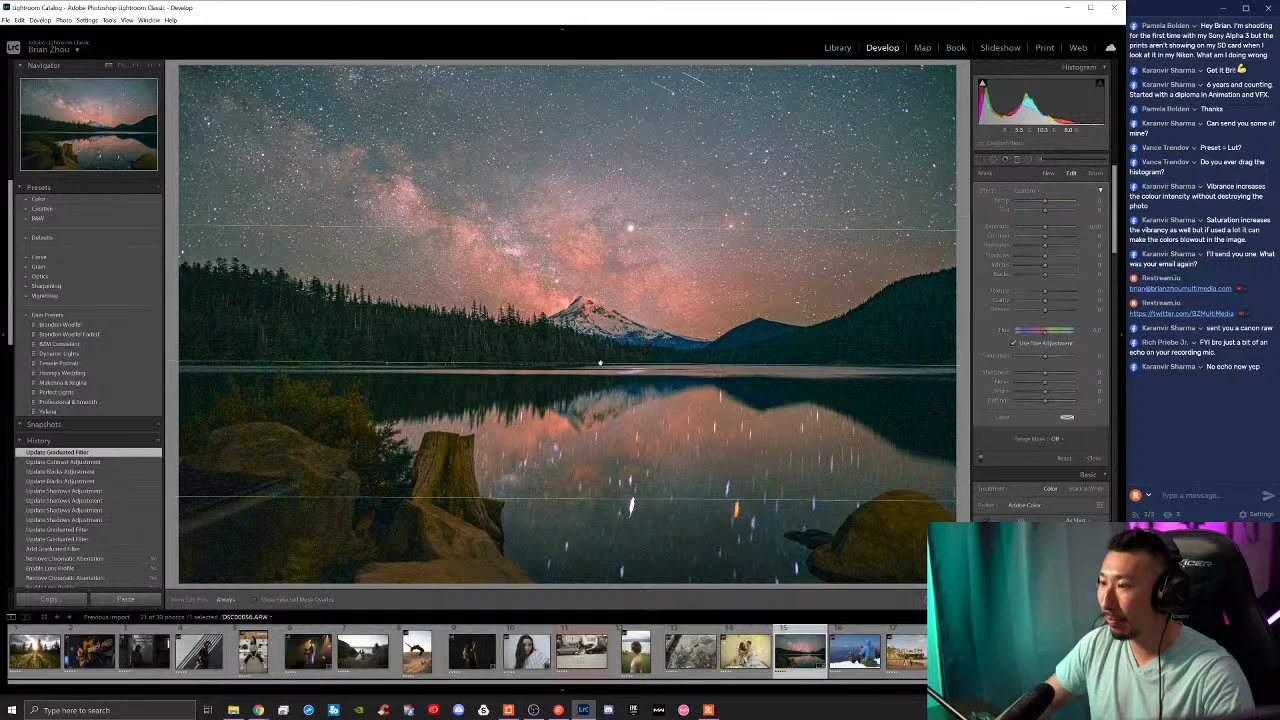
mouse_move(1043, 229)
mouse_down()
mouse_move(988, 226)
mouse_move(1062, 228)
mouse_move(1028, 230)
mouse_move(1040, 232)
mouse_up()
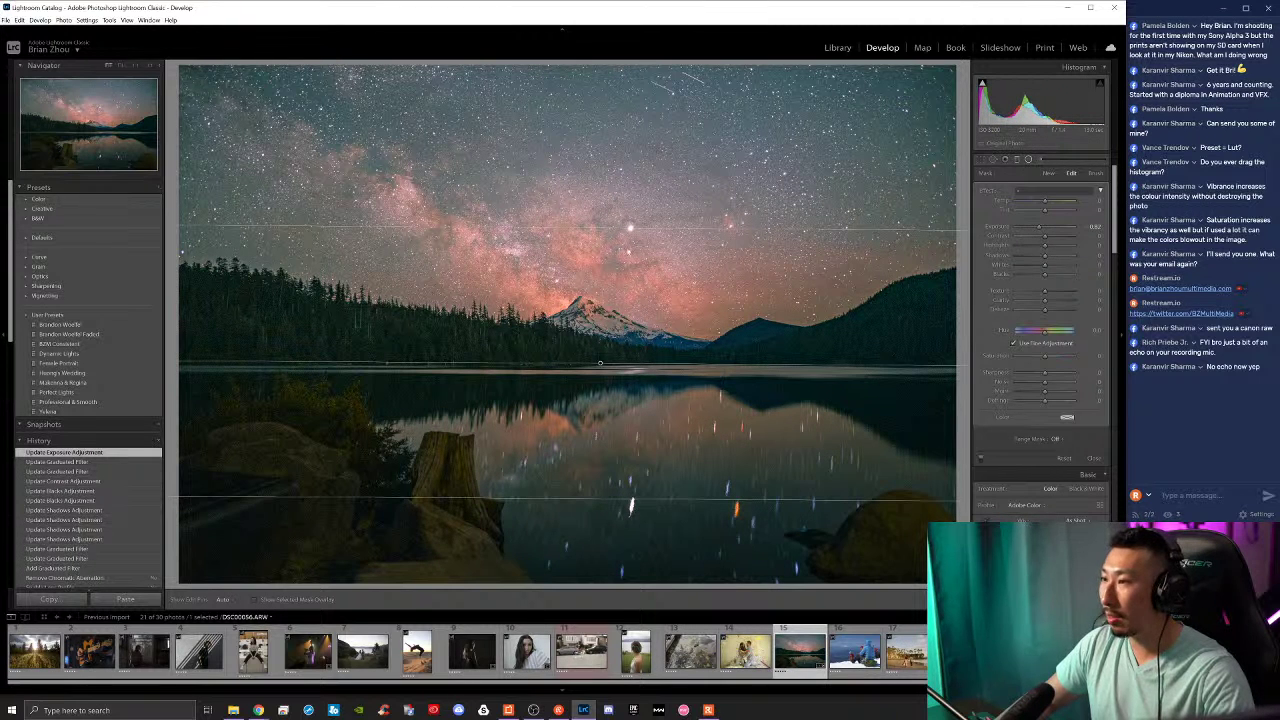
click(1030, 160)
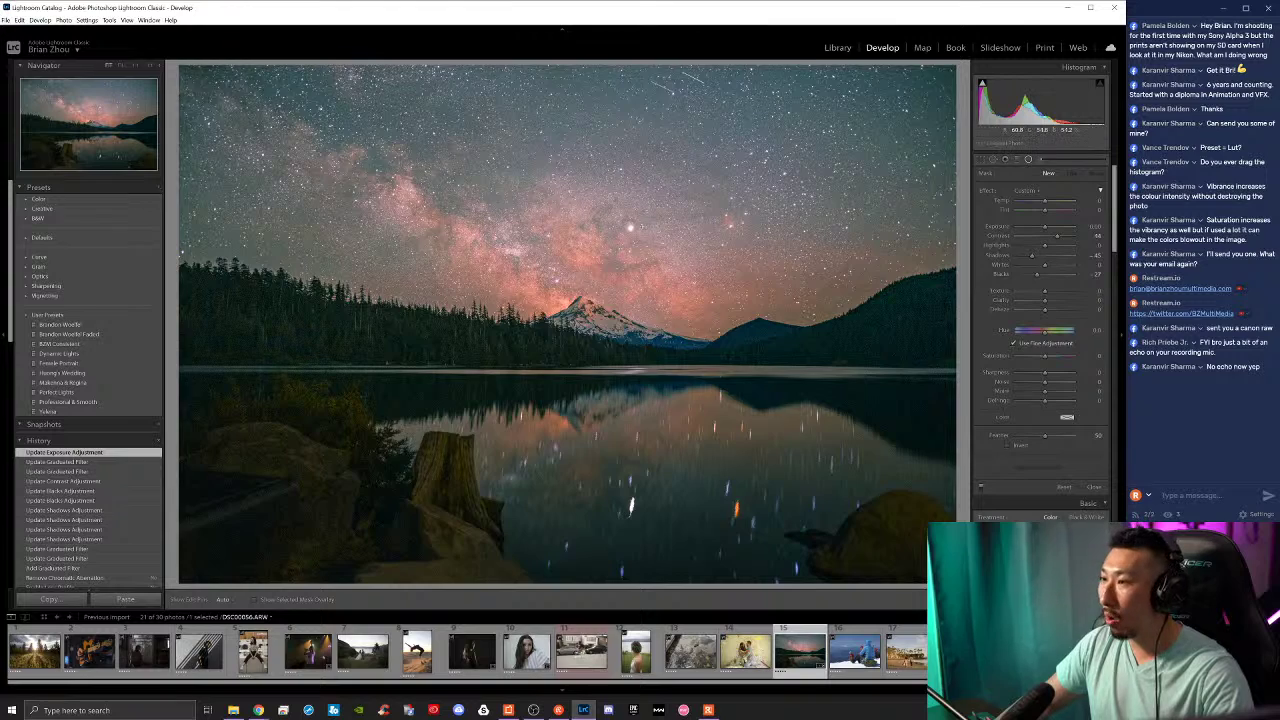
drag(614, 218, 862, 282)
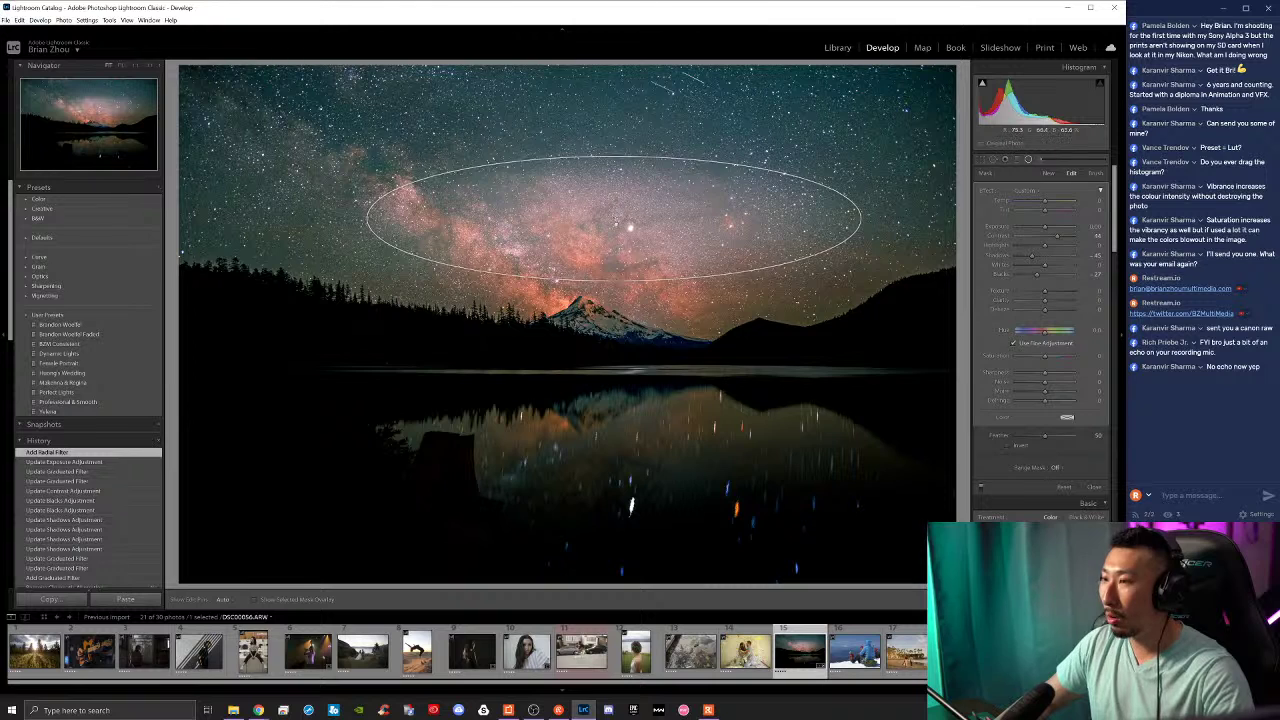
Step: Place the radial filter on the lake reflection, reset Shadows/Blacks, set Exposure about +1.2, and raise Contrast
drag(614, 218, 637, 451)
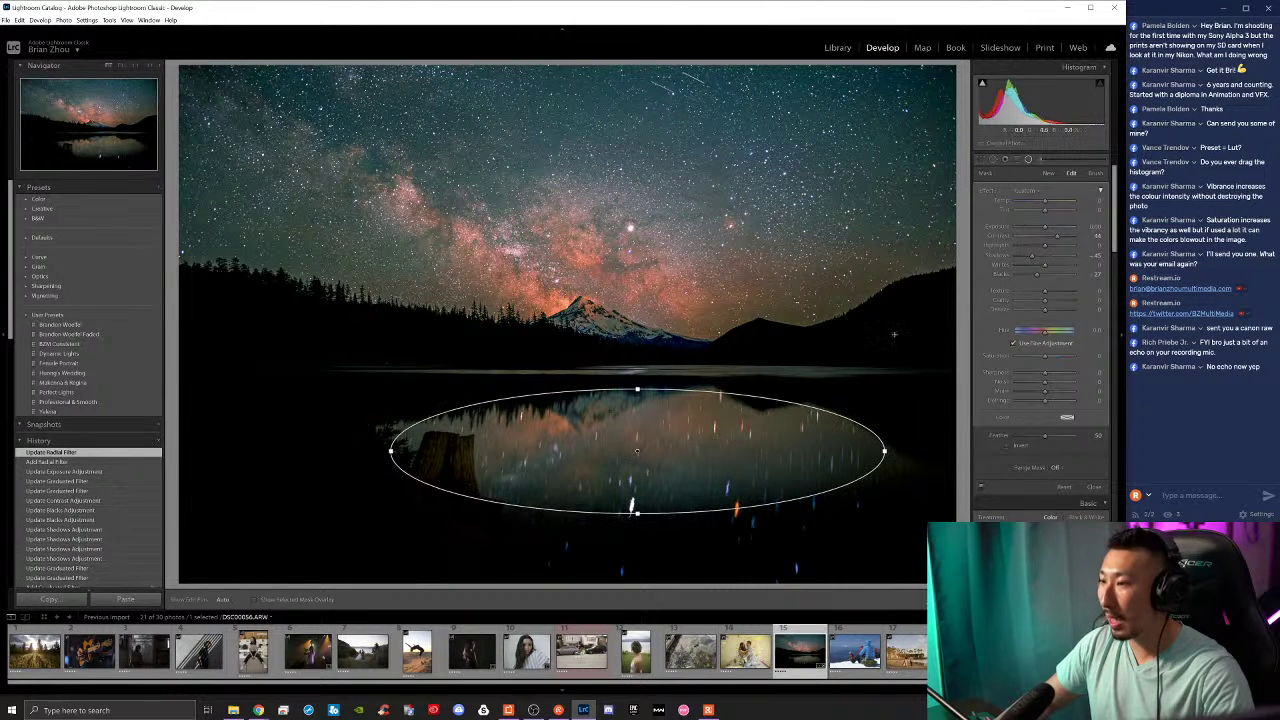
drag(1058, 236, 1047, 252)
double_click(1033, 257)
double_click(1038, 276)
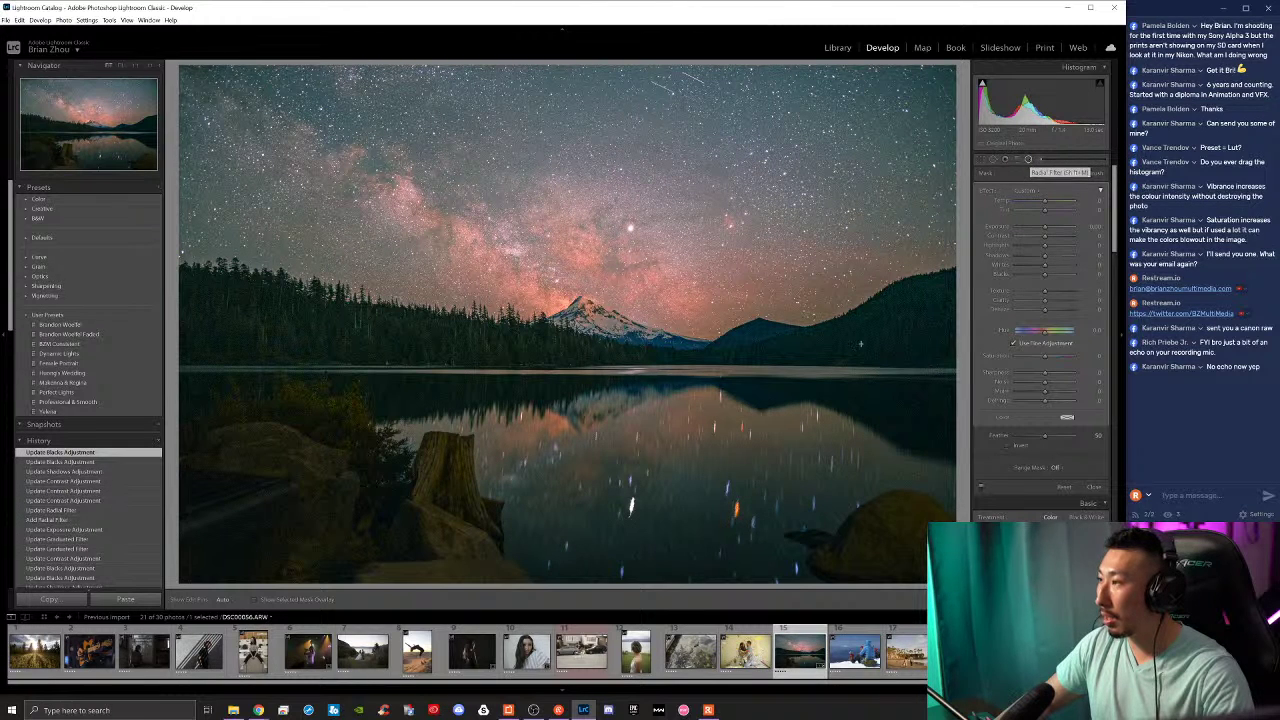
click(1024, 228)
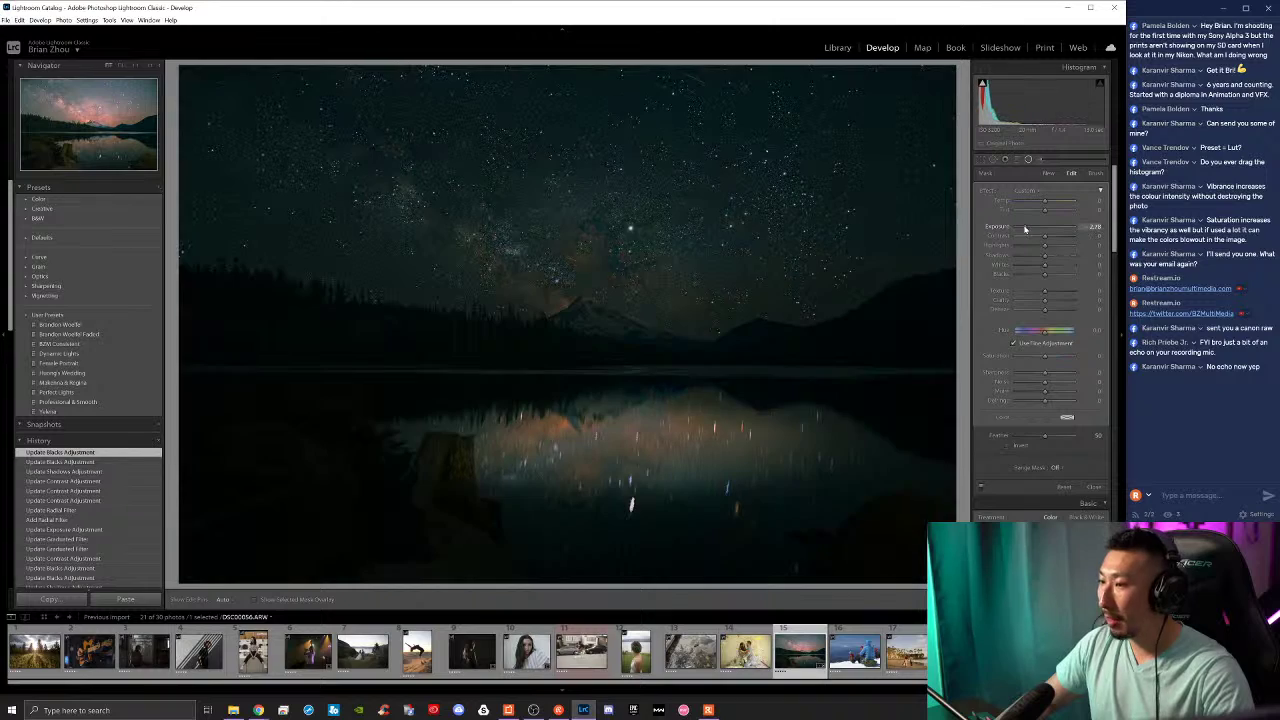
drag(1024, 228, 1033, 236)
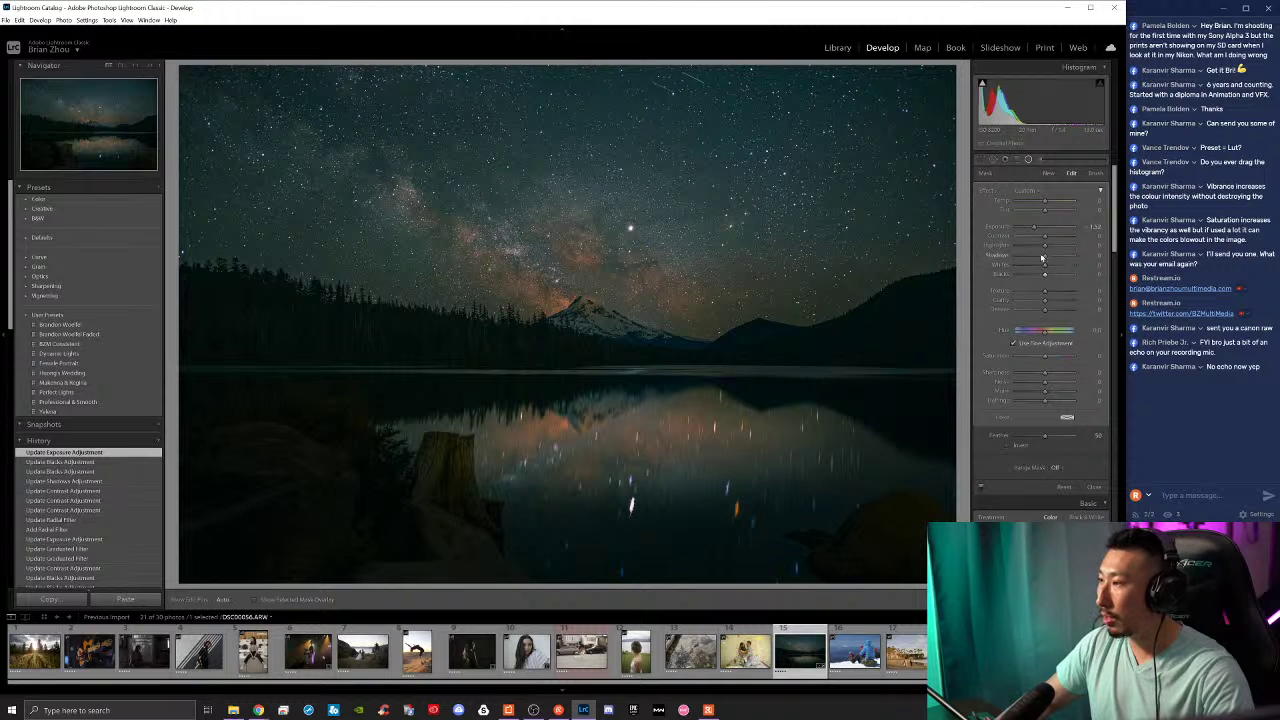
drag(1048, 237, 1052, 248)
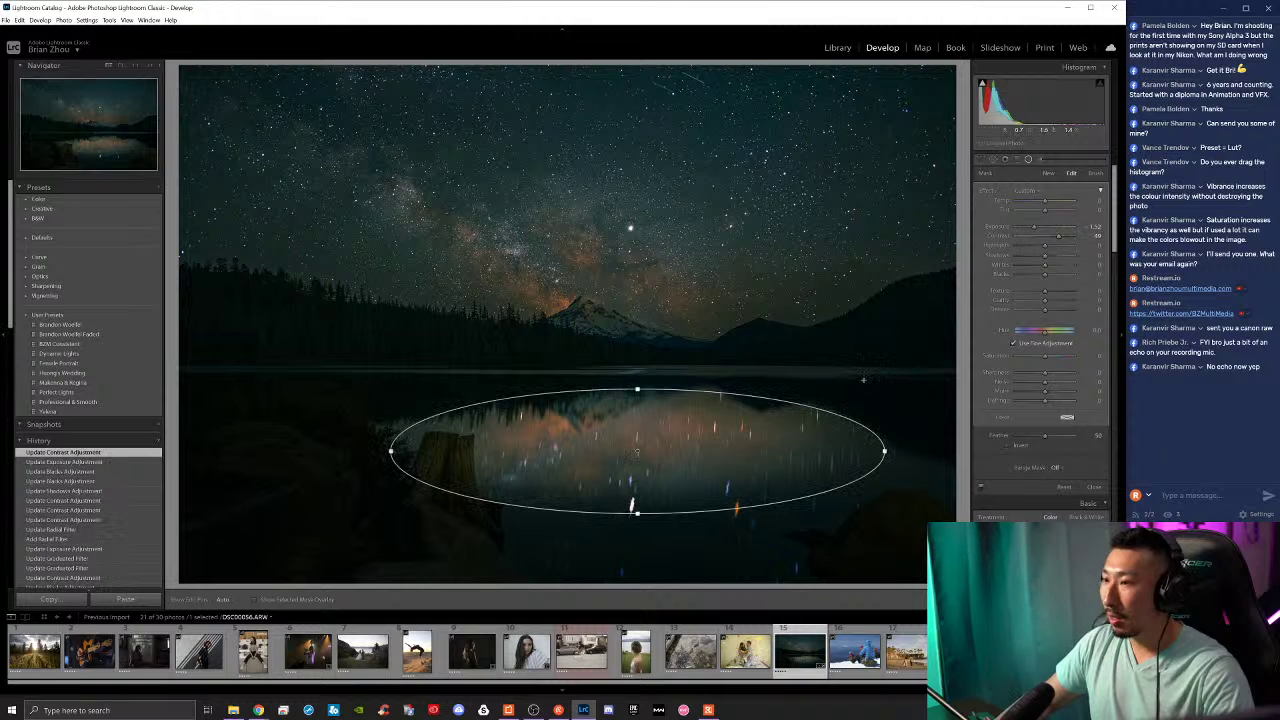
Step: Narrow the radial ellipse, nudge it slightly upward, and finish the radial filter
drag(393, 452, 376, 421)
drag(638, 452, 640, 438)
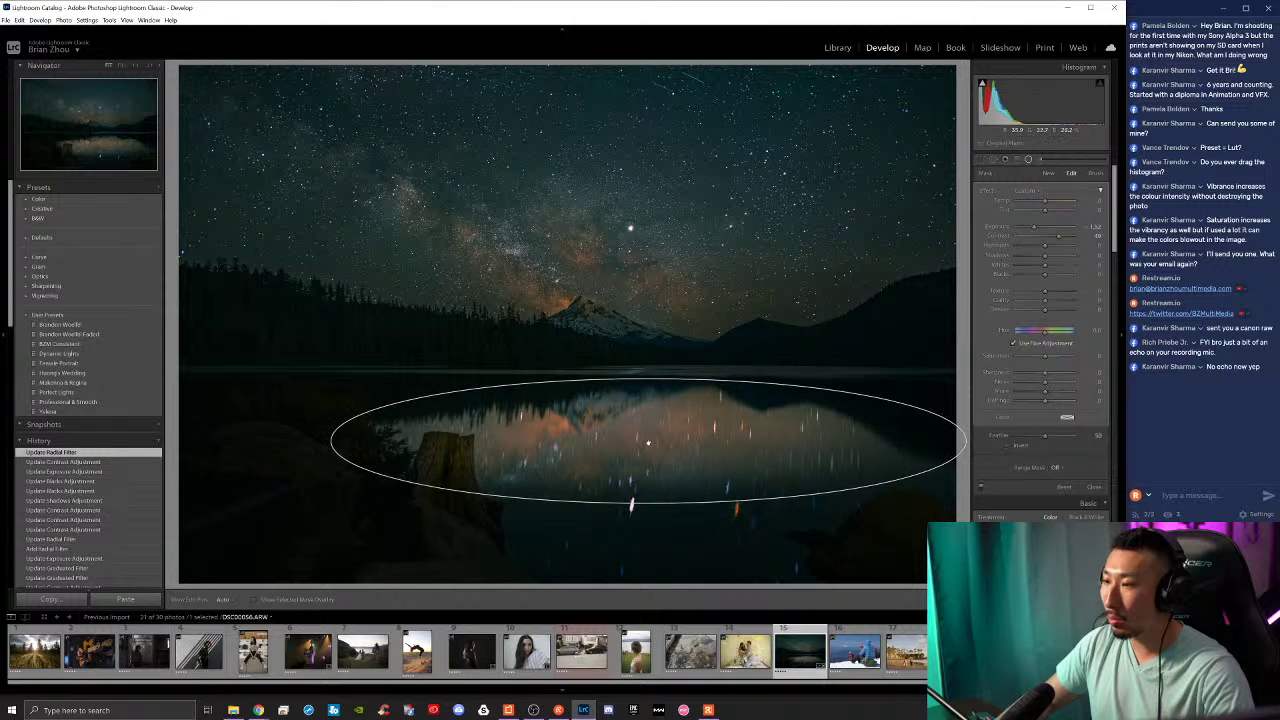
key(shift+m)
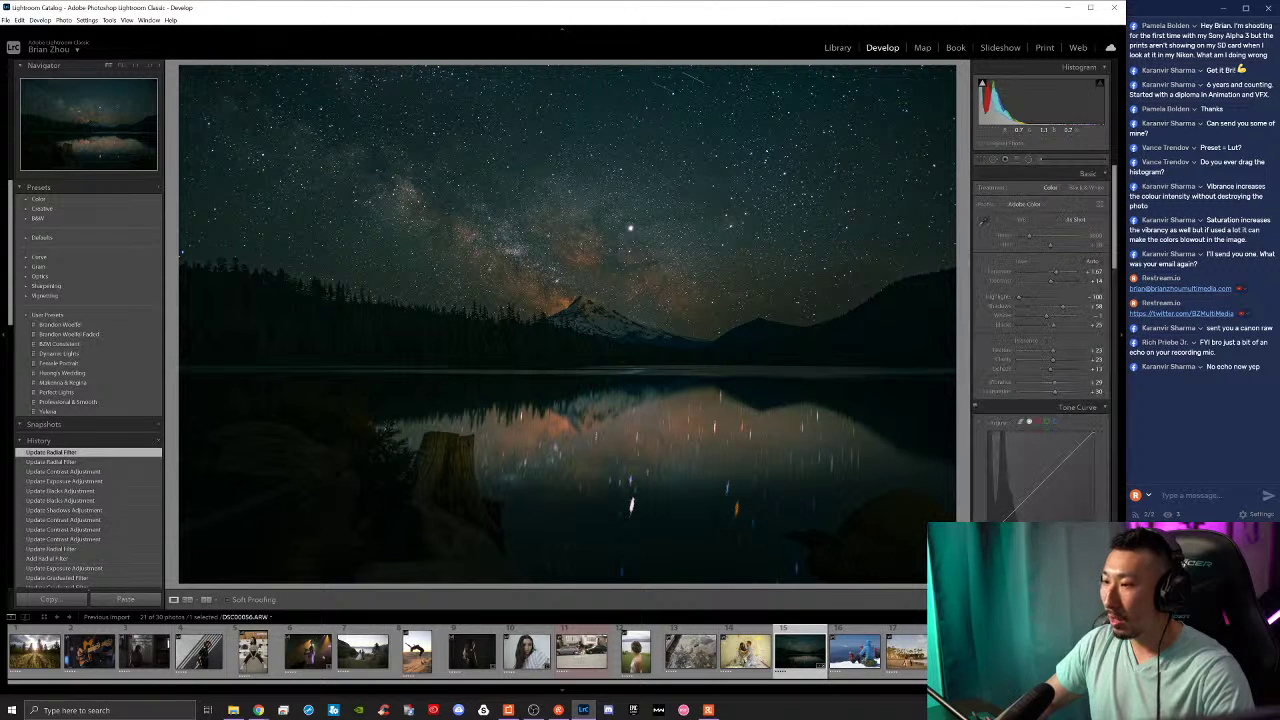
Step: Step back through History to the earlier Update Graduated Filter state with the bright pink Milky Way
click(85, 471)
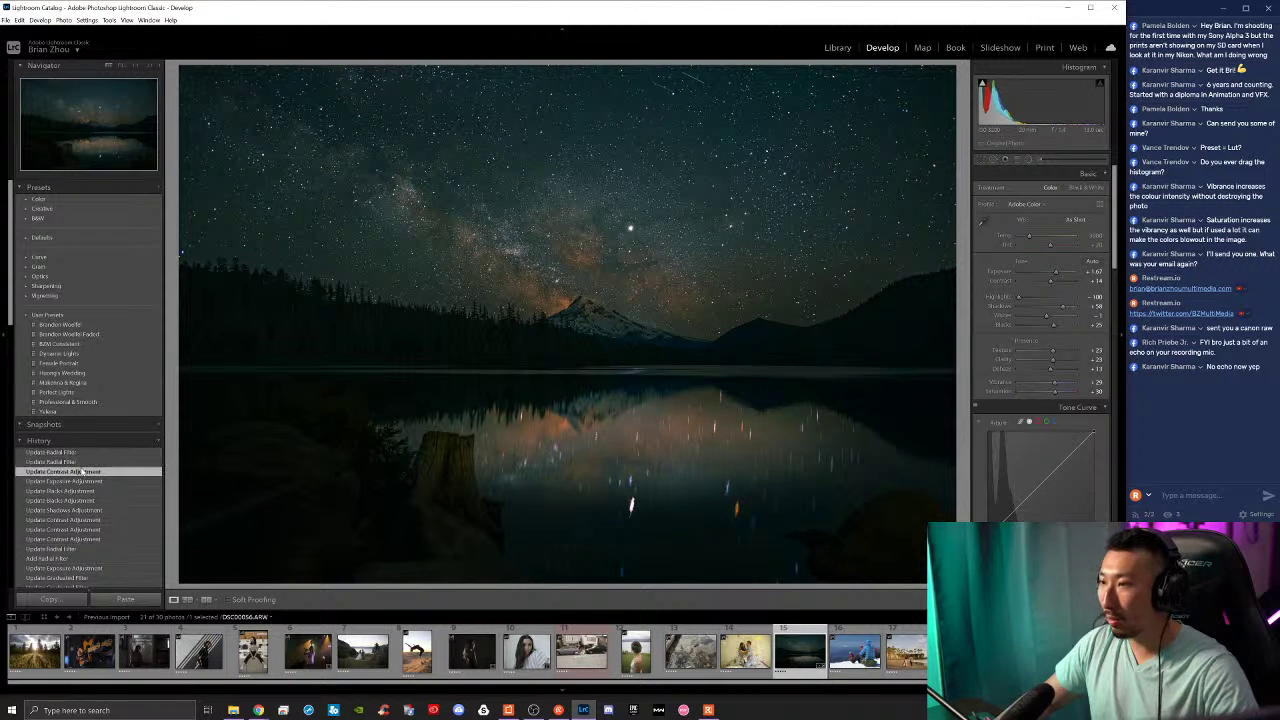
click(95, 482)
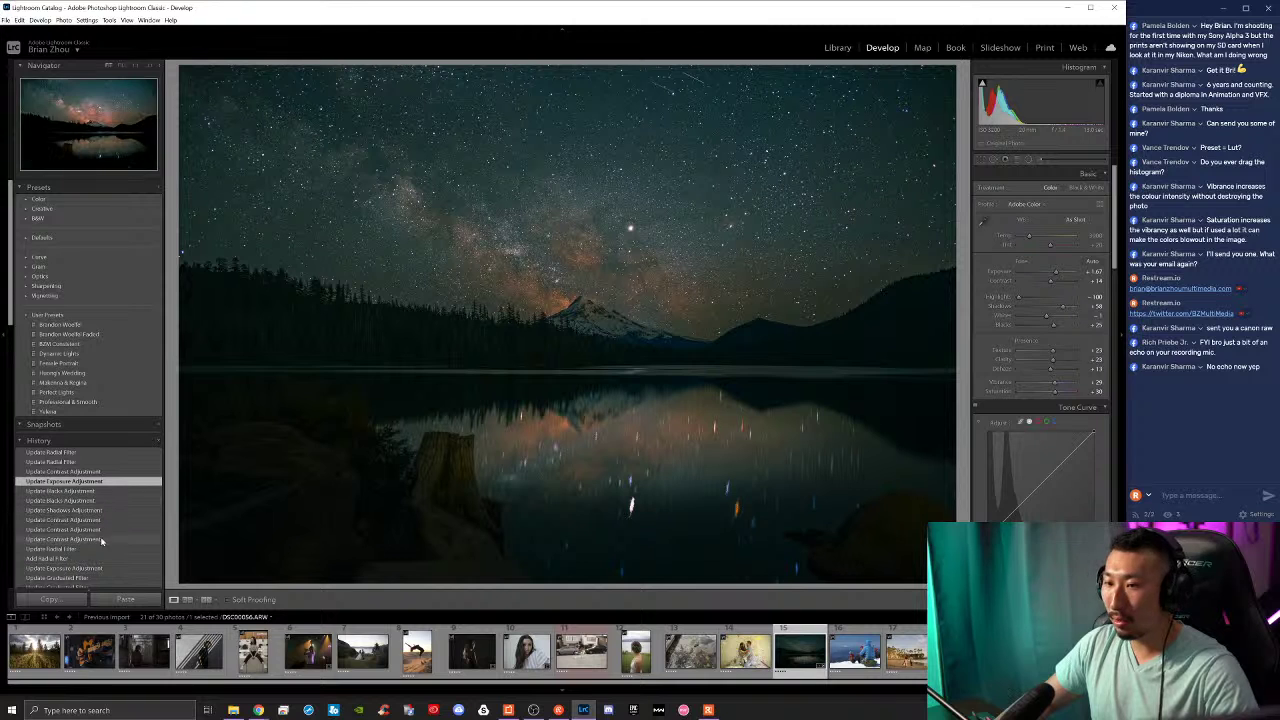
scroll(110, 572, down, 3)
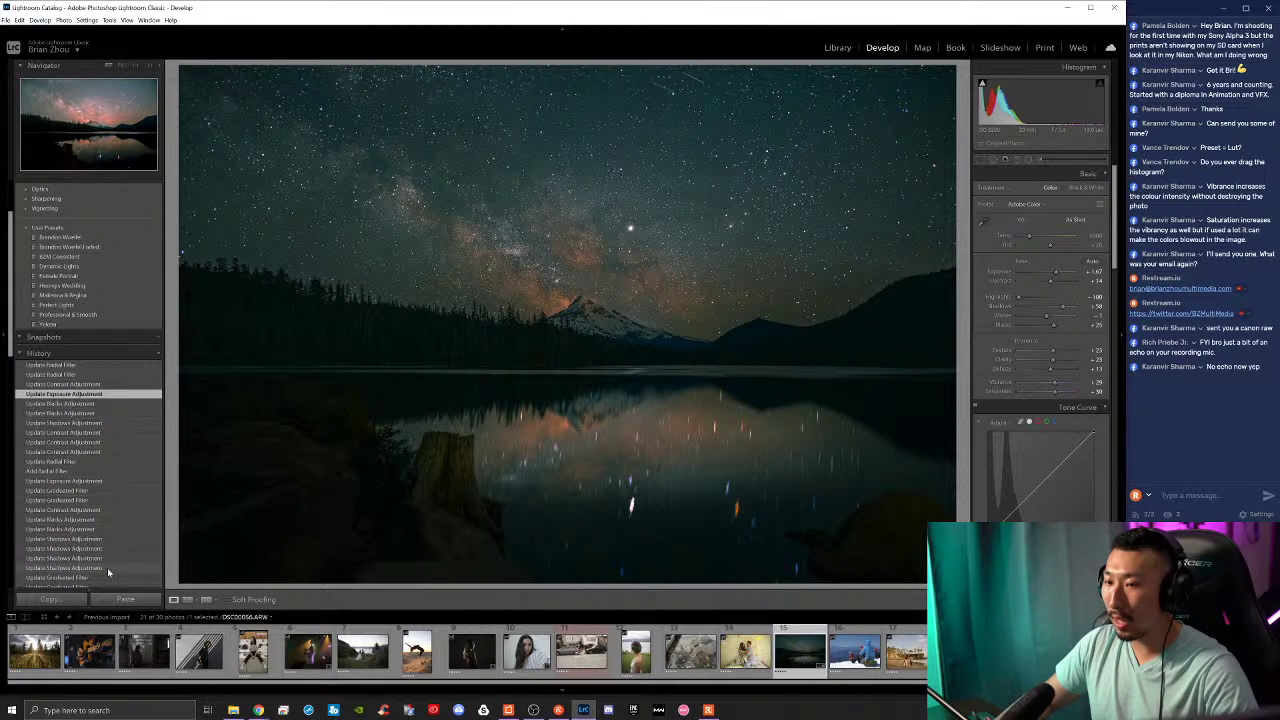
click(96, 500)
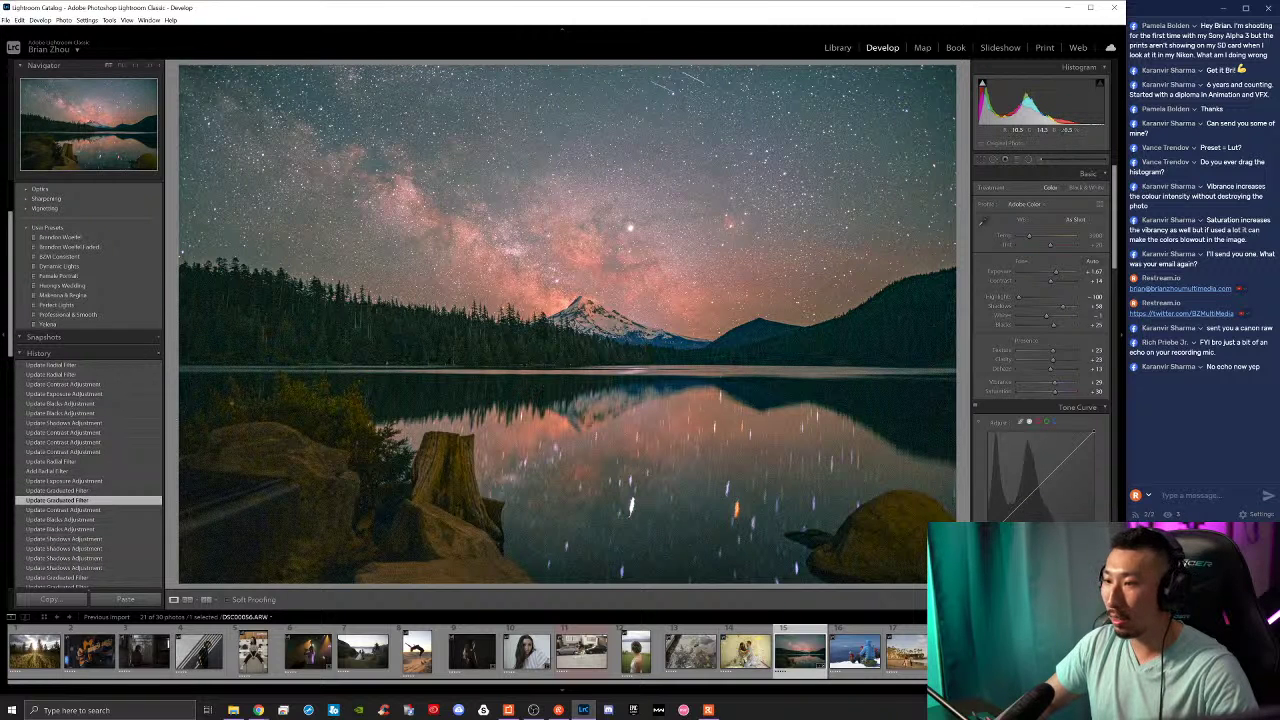
click(99, 489)
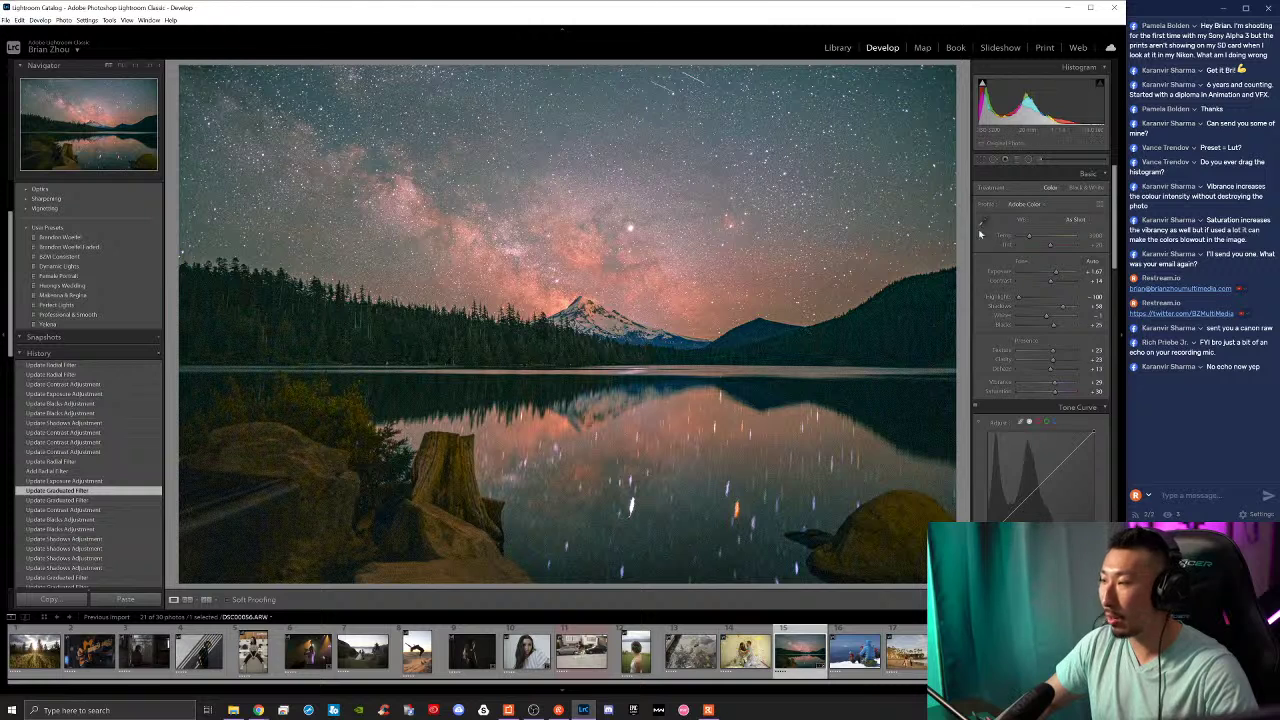
Step: Paint an Adjustment Brush stroke on the sky with Blacks reset to 0, then load the confetti couple photo
click(1046, 158)
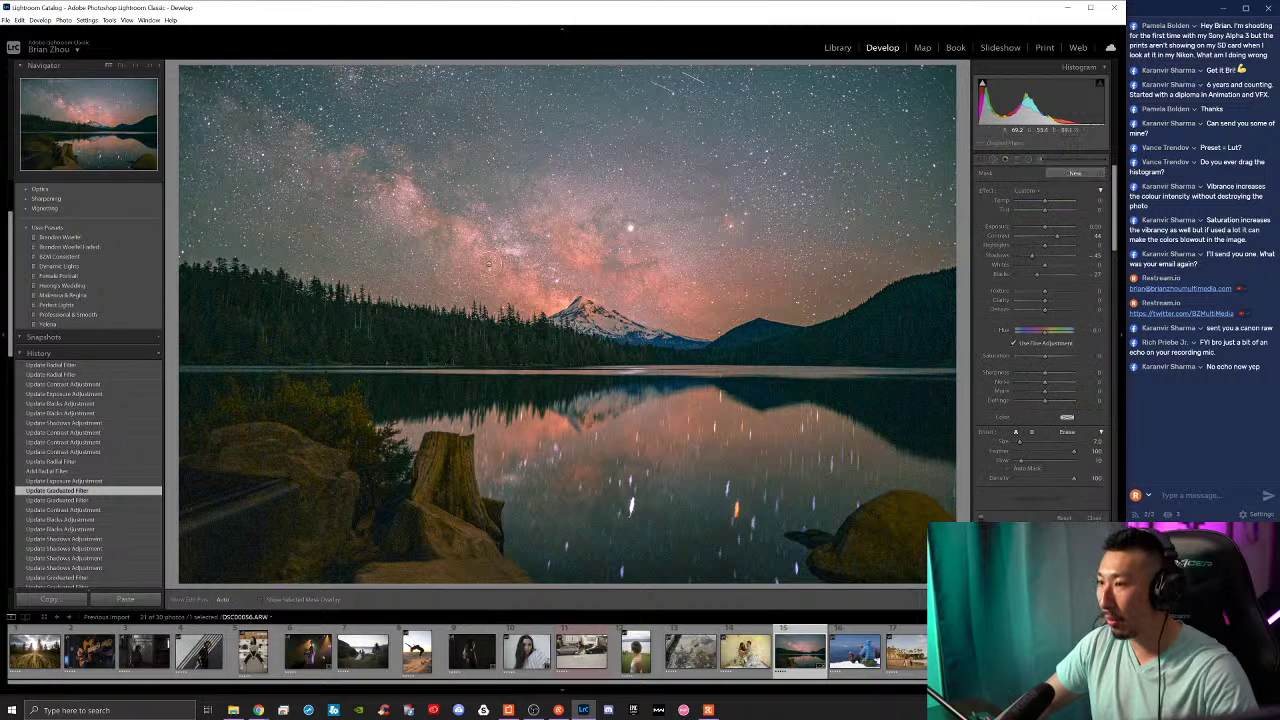
scroll(542, 265, up, 7)
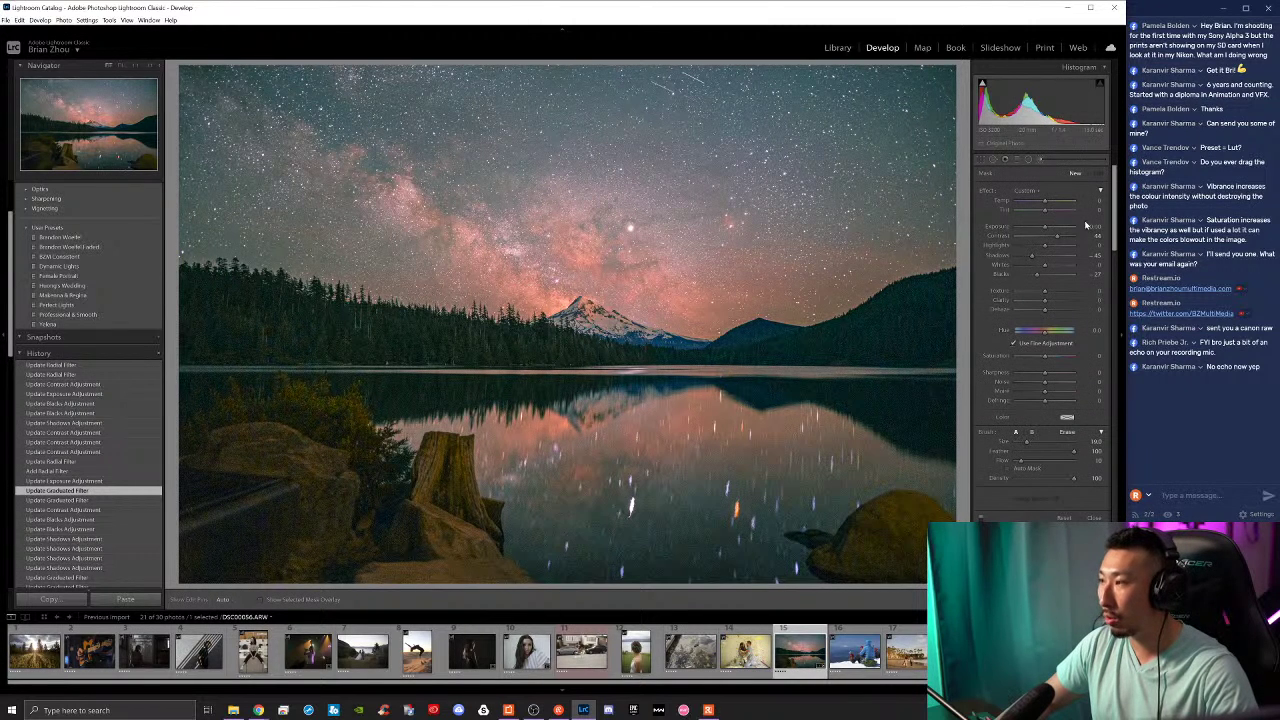
double_click(1038, 274)
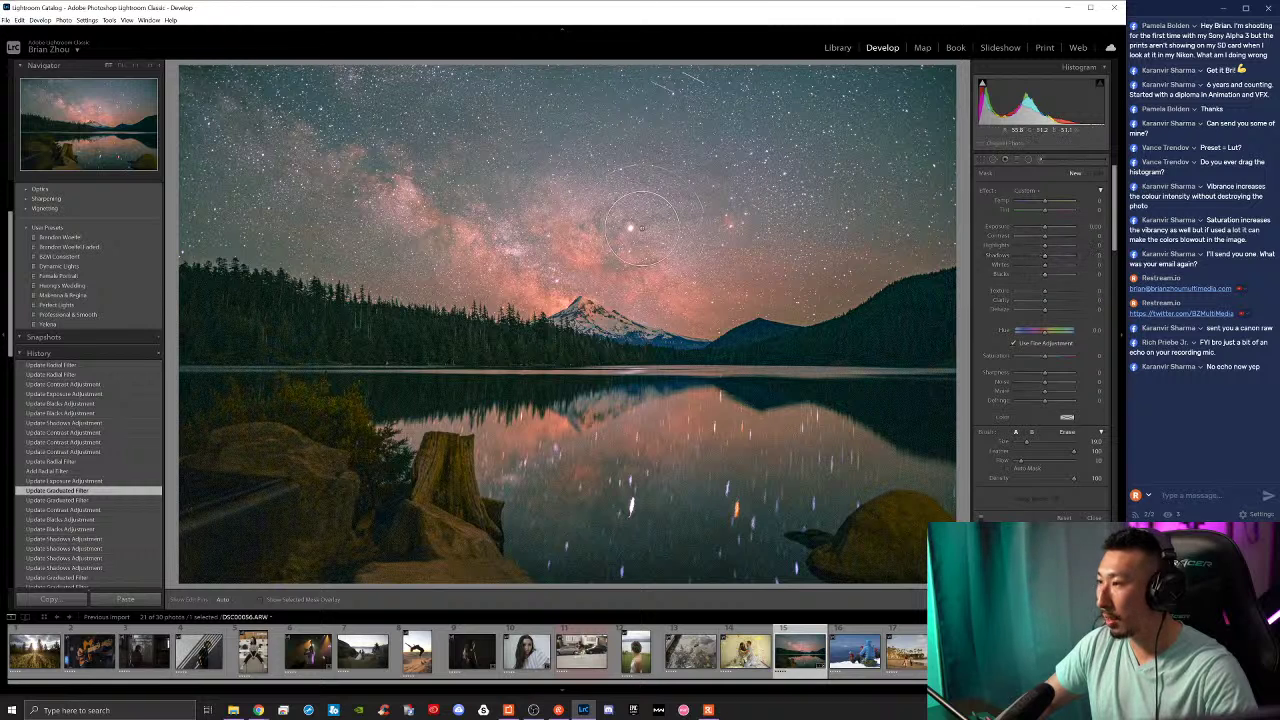
click(729, 239)
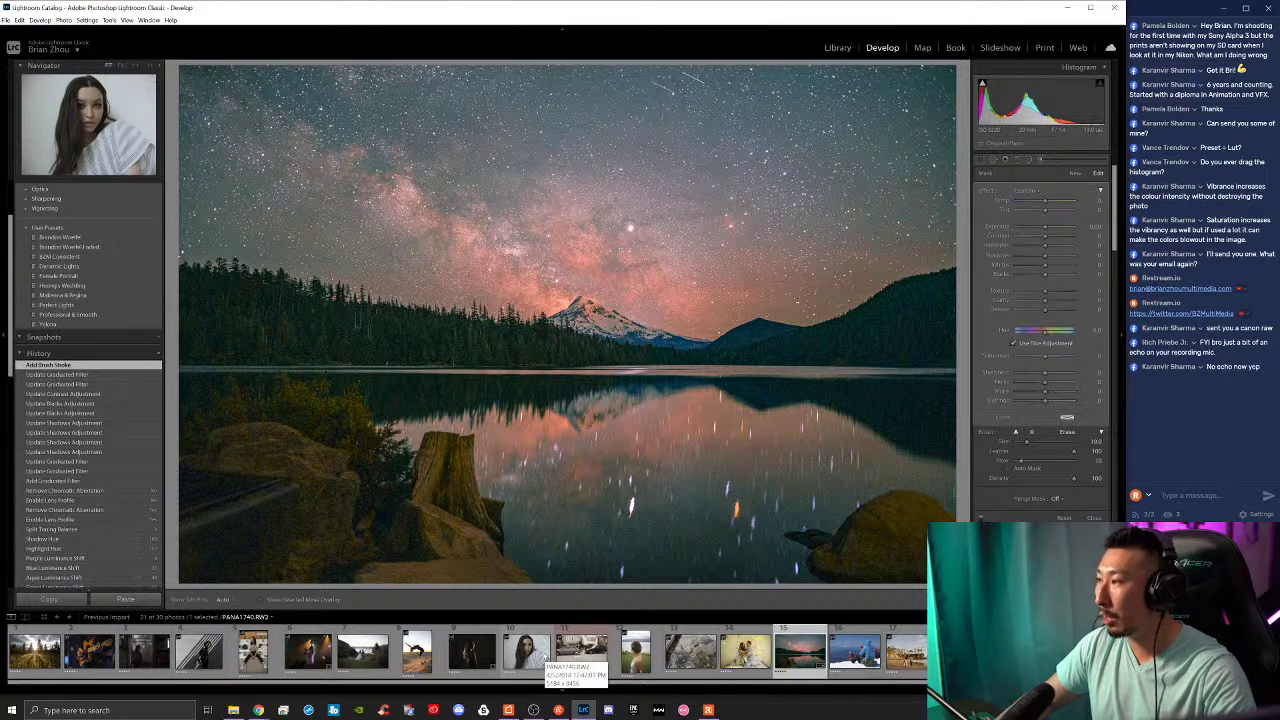
click(745, 651)
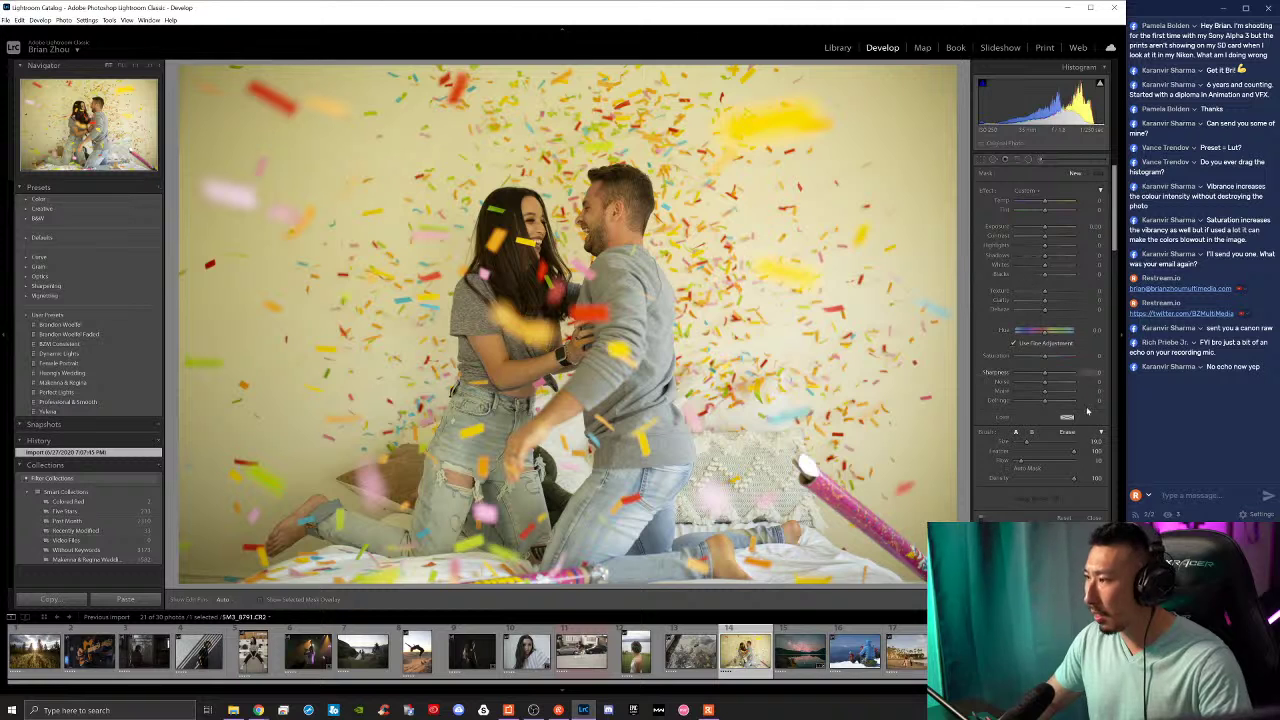
Step: Reset the confetti photo's settings and set a custom white balance by sampling the neutral wall, comparing via undo/redo
key(ctrl+shift+r)
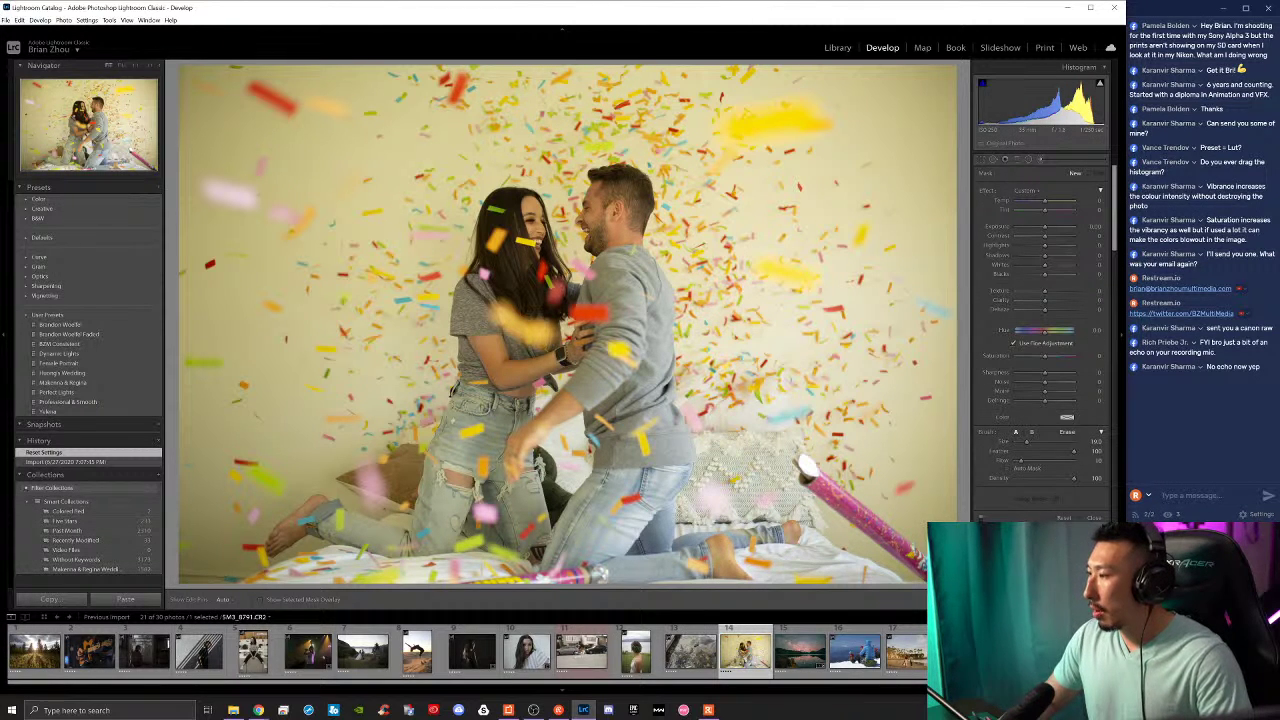
key(k)
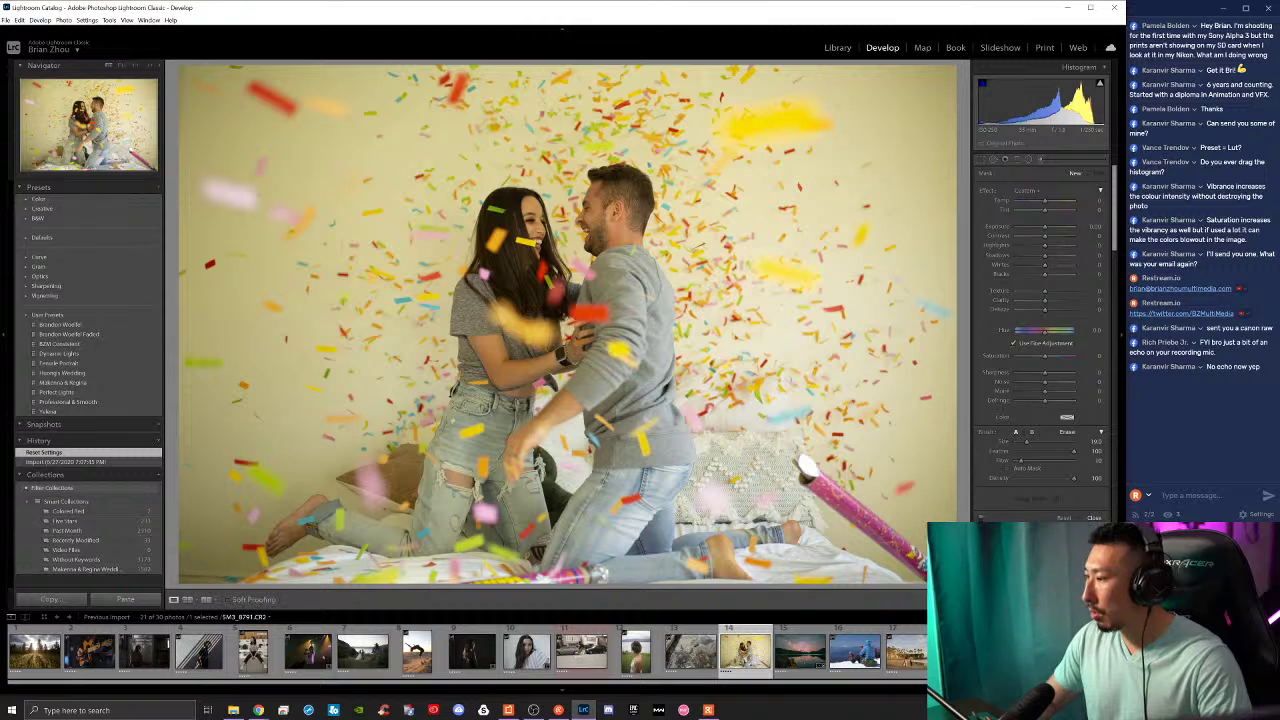
click(983, 221)
click(907, 167)
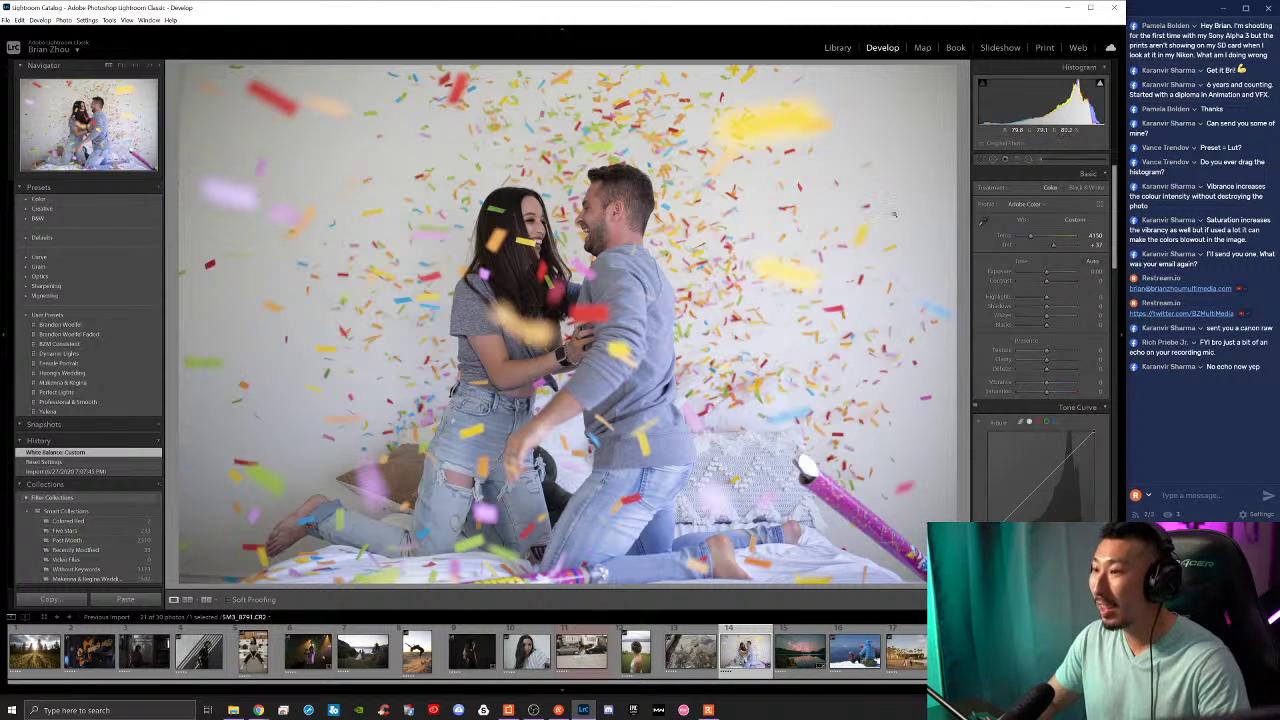
key(ctrl+z)
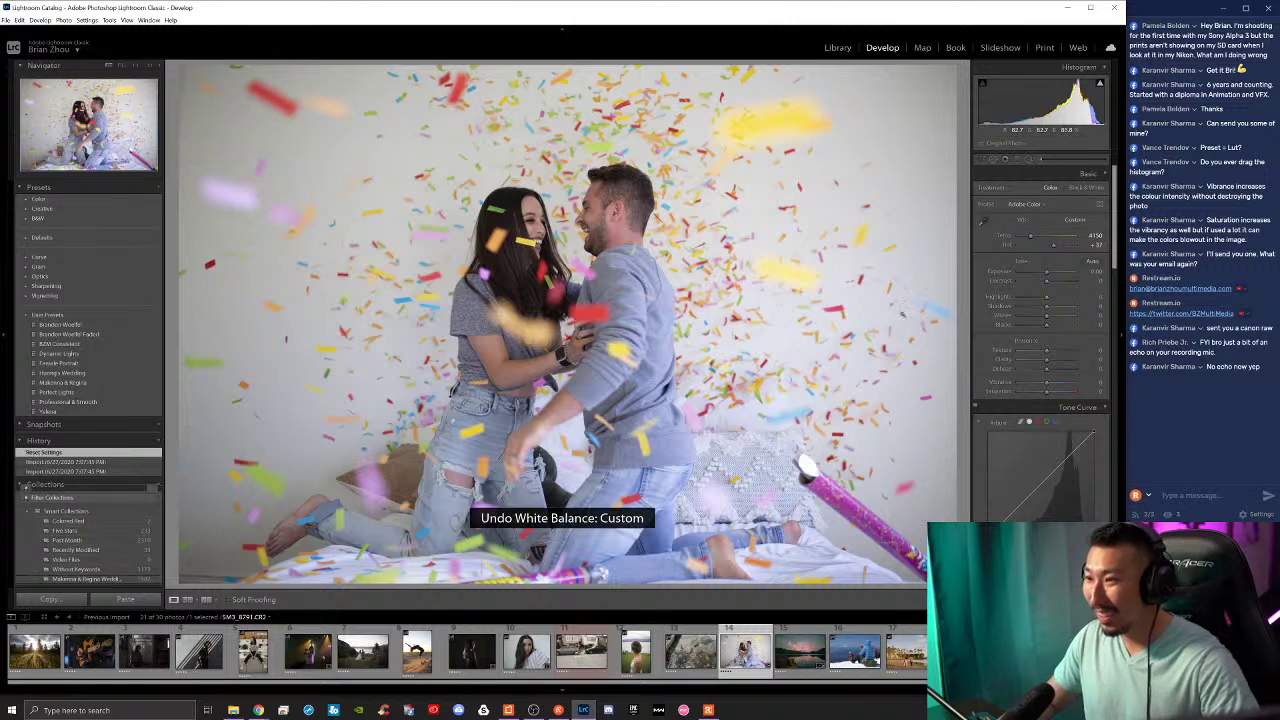
key(ctrl+y)
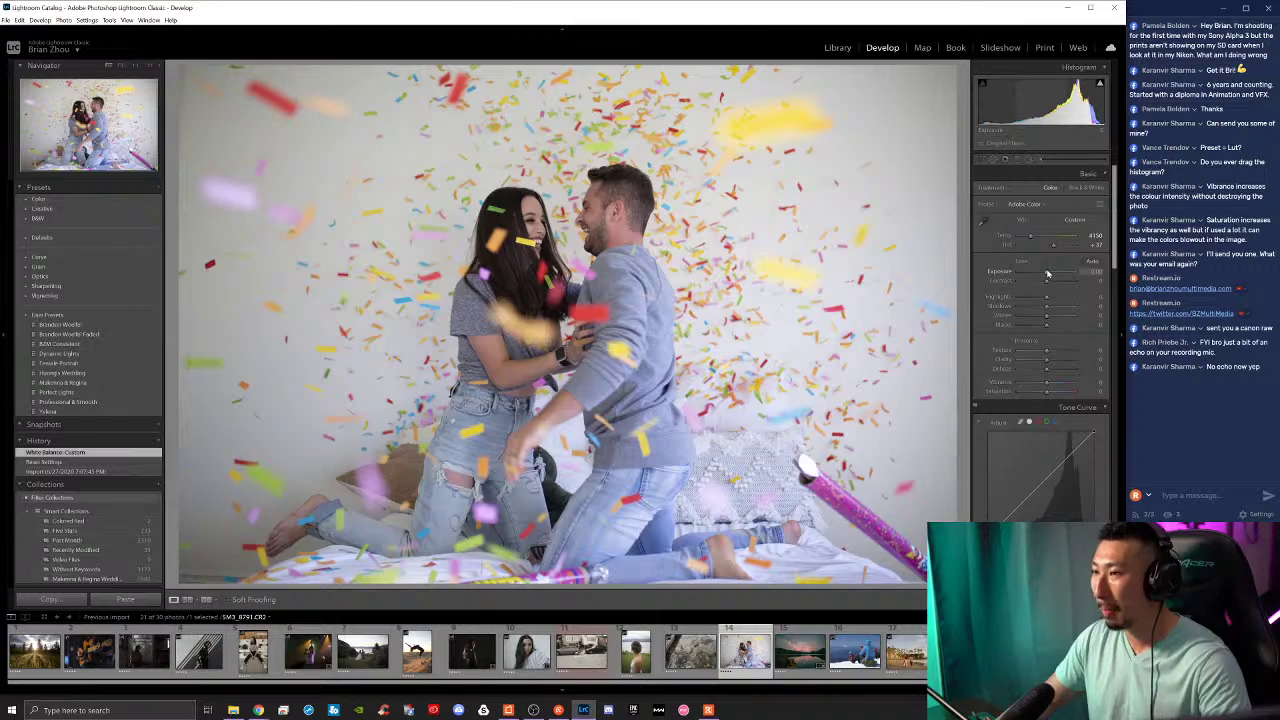
Step: Adjust the overall exposure and raise Vibrance to +14
drag(1047, 272, 1040, 325)
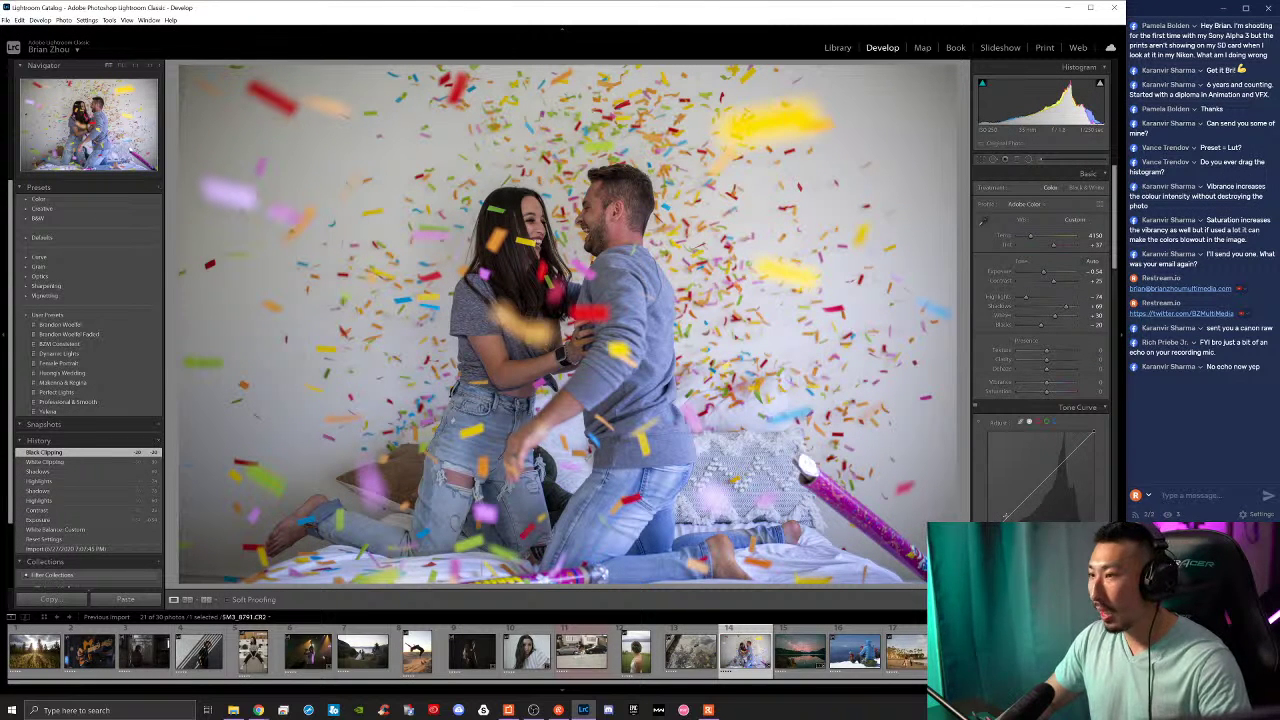
drag(1052, 388, 1056, 385)
mouse_move(1041, 385)
mouse_down()
mouse_move(1045, 395)
mouse_move(1053, 384)
mouse_move(1044, 354)
mouse_move(1051, 363)
mouse_up()
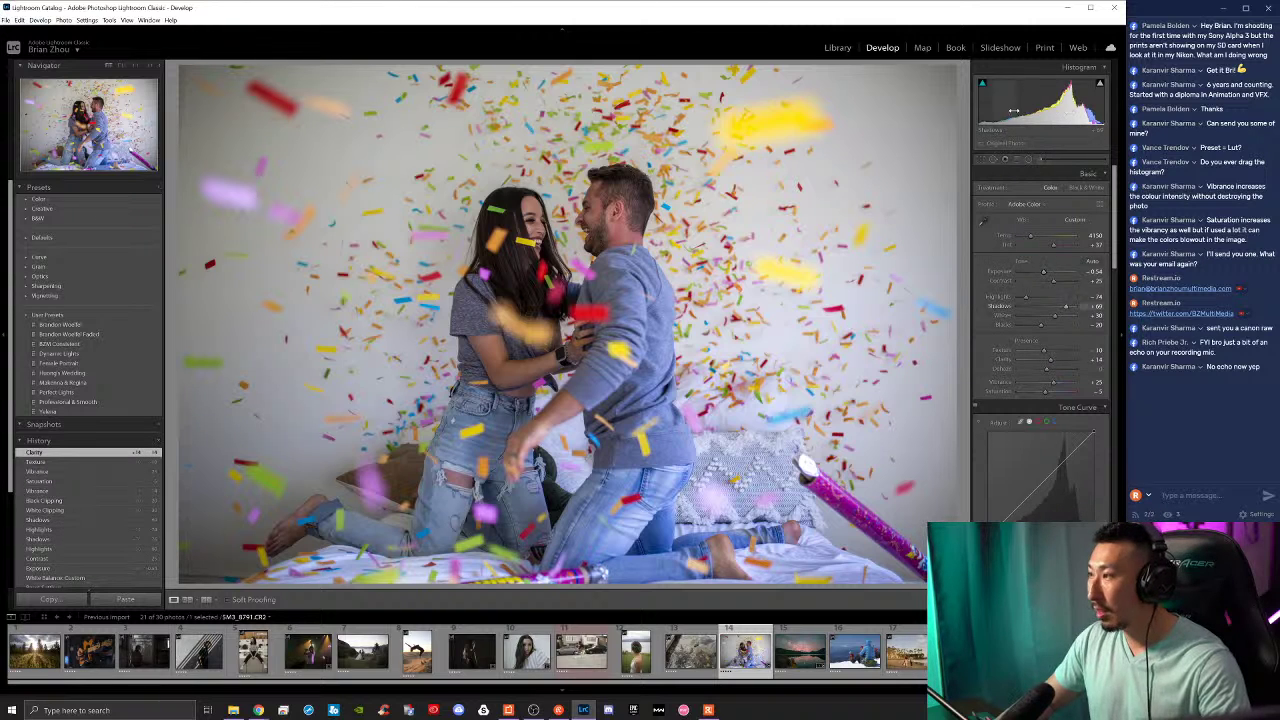
Step: Shift HSL hues: reds toward orange, yellow to +16, aqua to -45, checking against the Before view
scroll(1030, 390, down, 5)
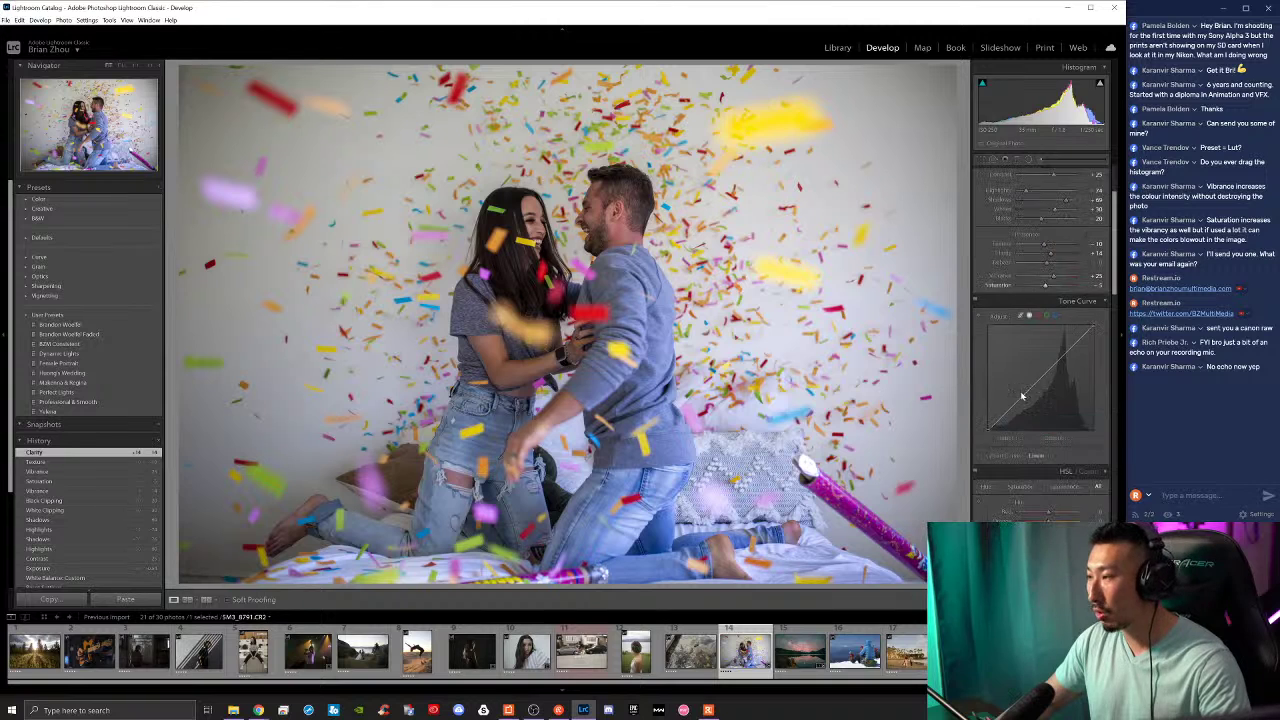
mouse_move(1049, 302)
mouse_down()
mouse_move(1064, 311)
mouse_move(1052, 312)
mouse_up()
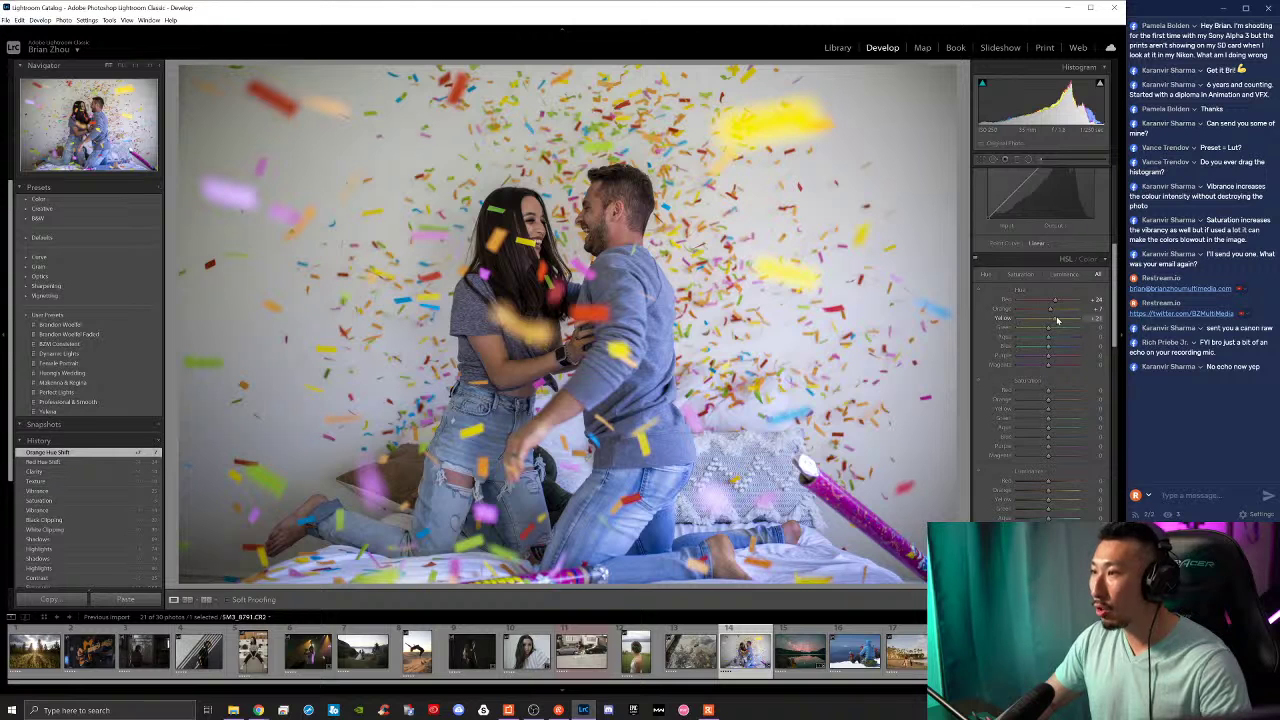
mouse_move(1057, 319)
mouse_down()
mouse_move(1047, 333)
mouse_move(1064, 331)
mouse_move(1058, 318)
mouse_up()
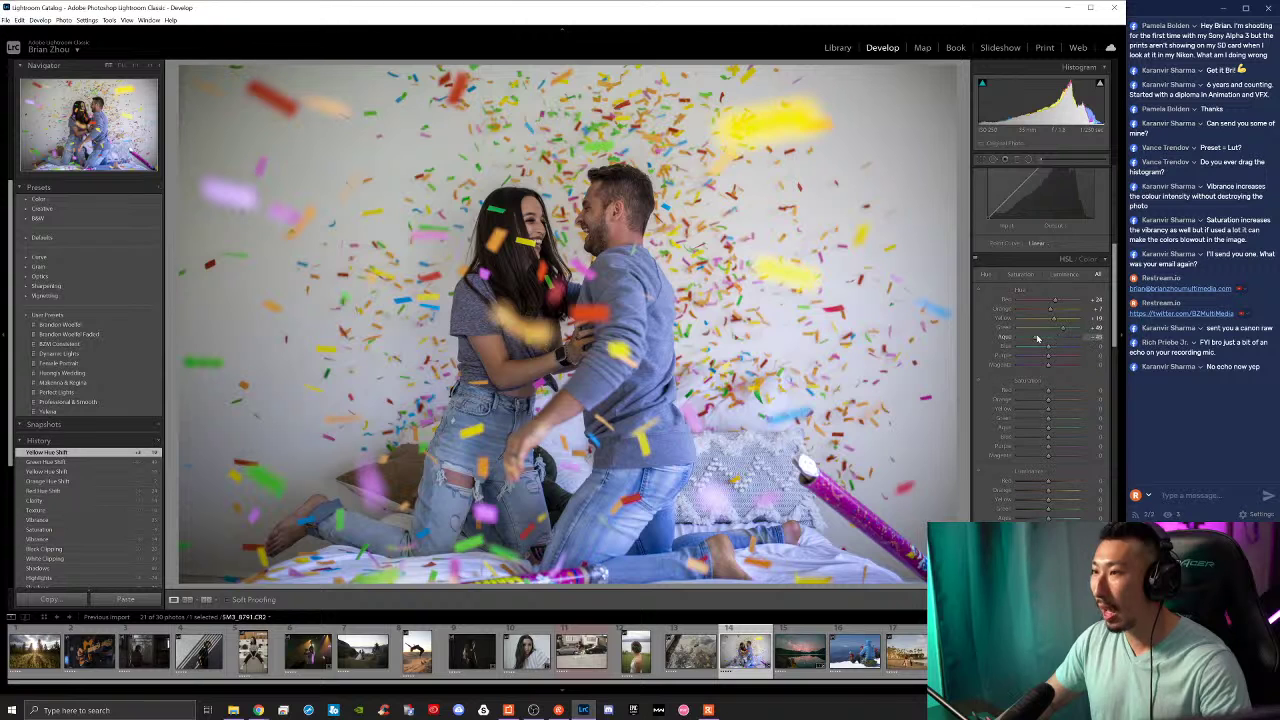
drag(1037, 338, 1048, 368)
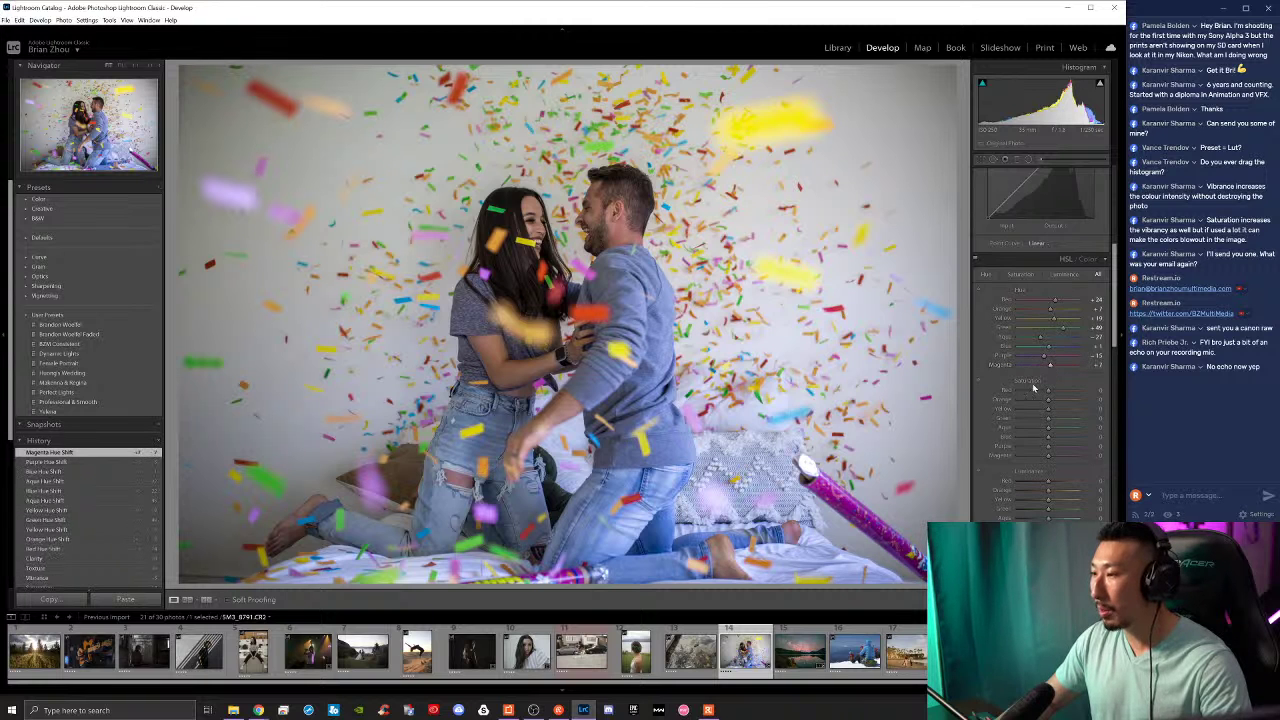
key(backslash)
key(backslash)
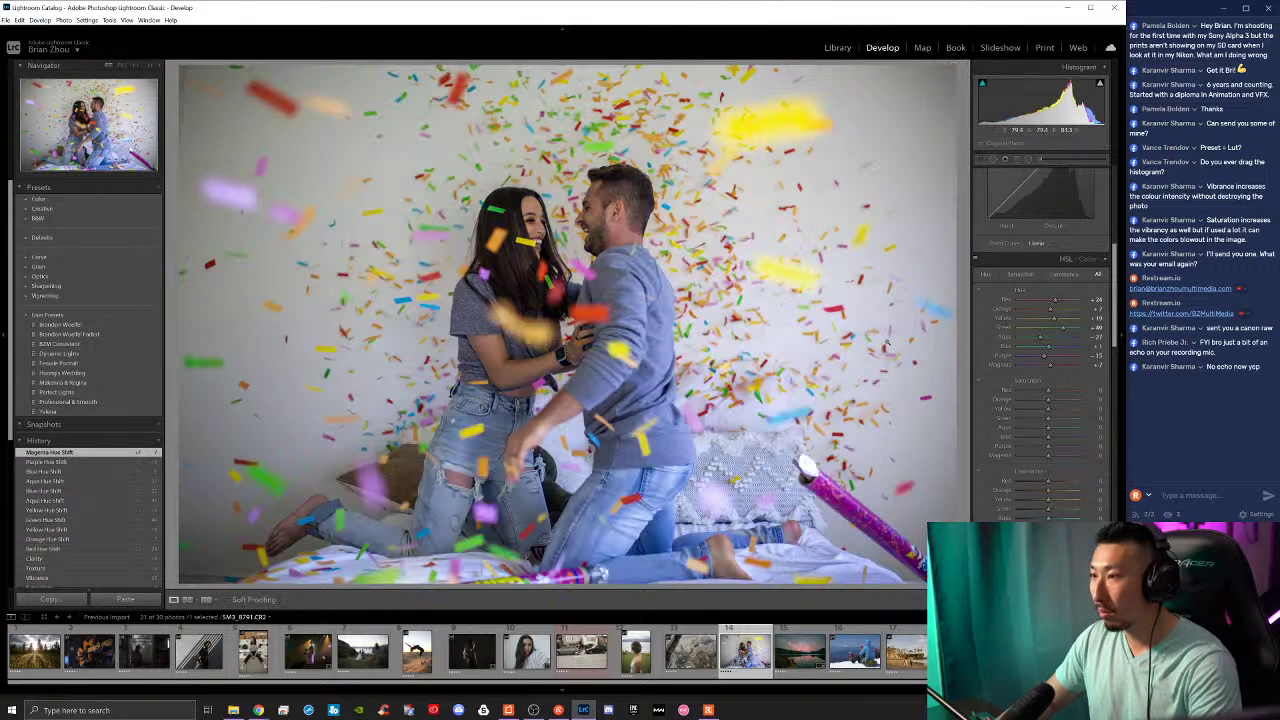
key(backslash)
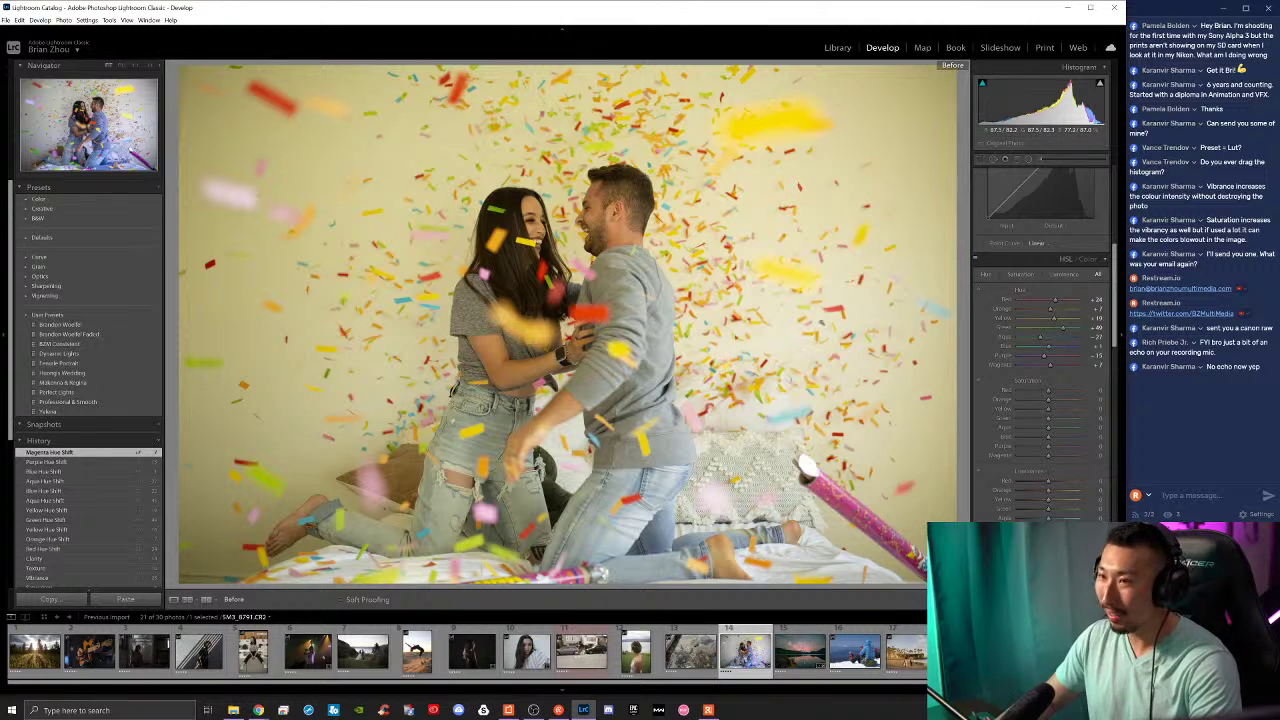
key(backslash)
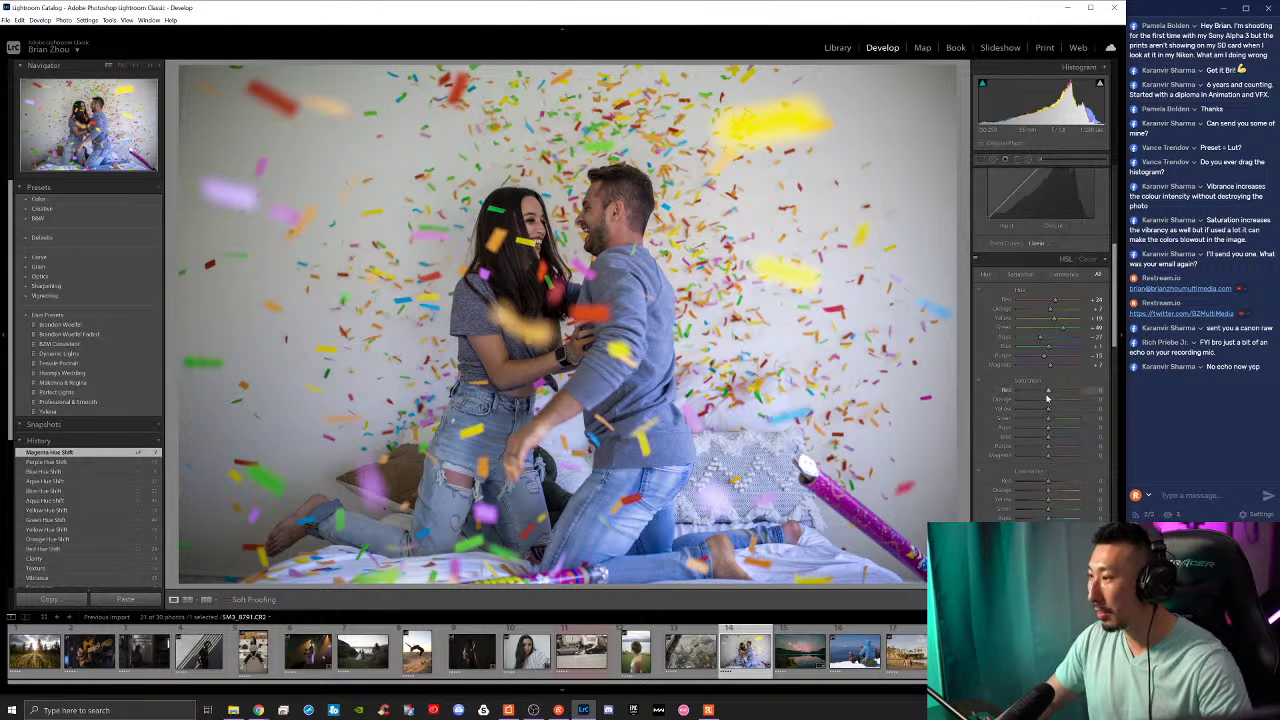
Step: Lower red saturation slightly, adjust red luminance, and raise yellow saturation to +46
mouse_move(1055, 397)
mouse_down()
mouse_move(1048, 406)
mouse_move(1060, 394)
mouse_move(1065, 408)
mouse_up()
drag(1063, 484, 1061, 493)
drag(1047, 413, 1062, 548)
Step: Set the Detail Sharpening Amount to about 100
scroll(1015, 495, down, 2)
scroll(991, 508, down, 2)
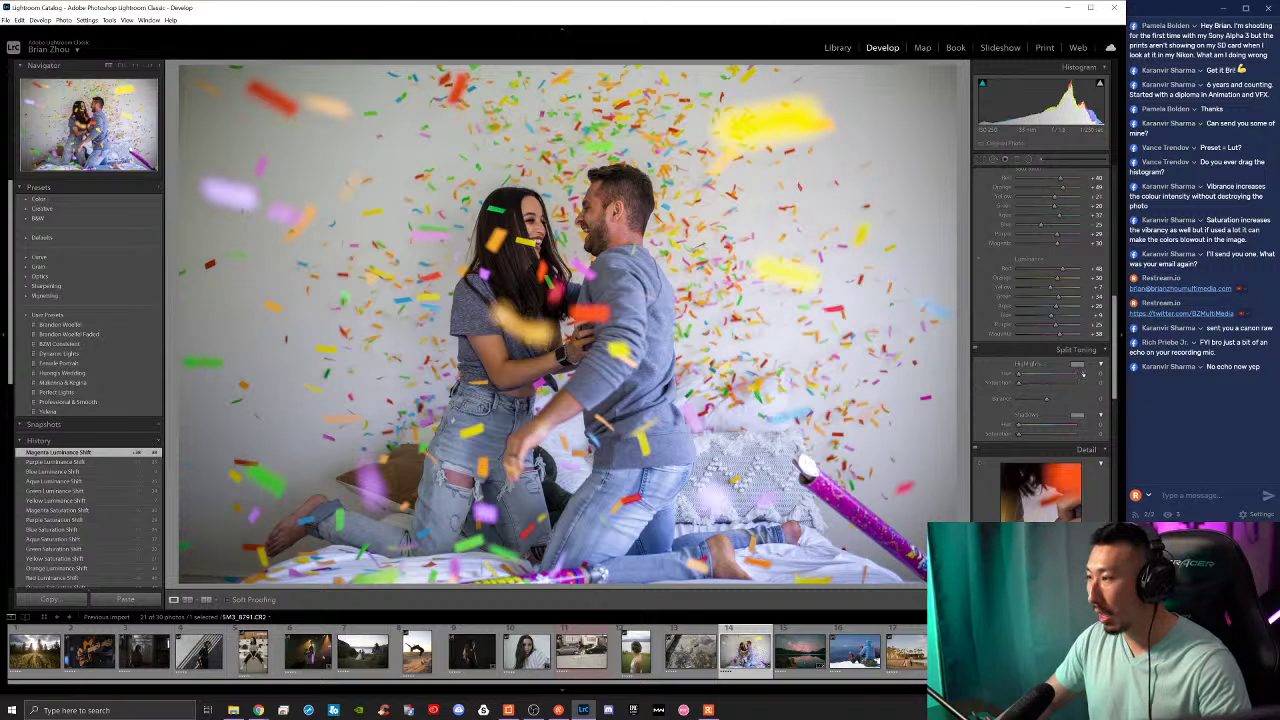
scroll(1045, 420, down, 2)
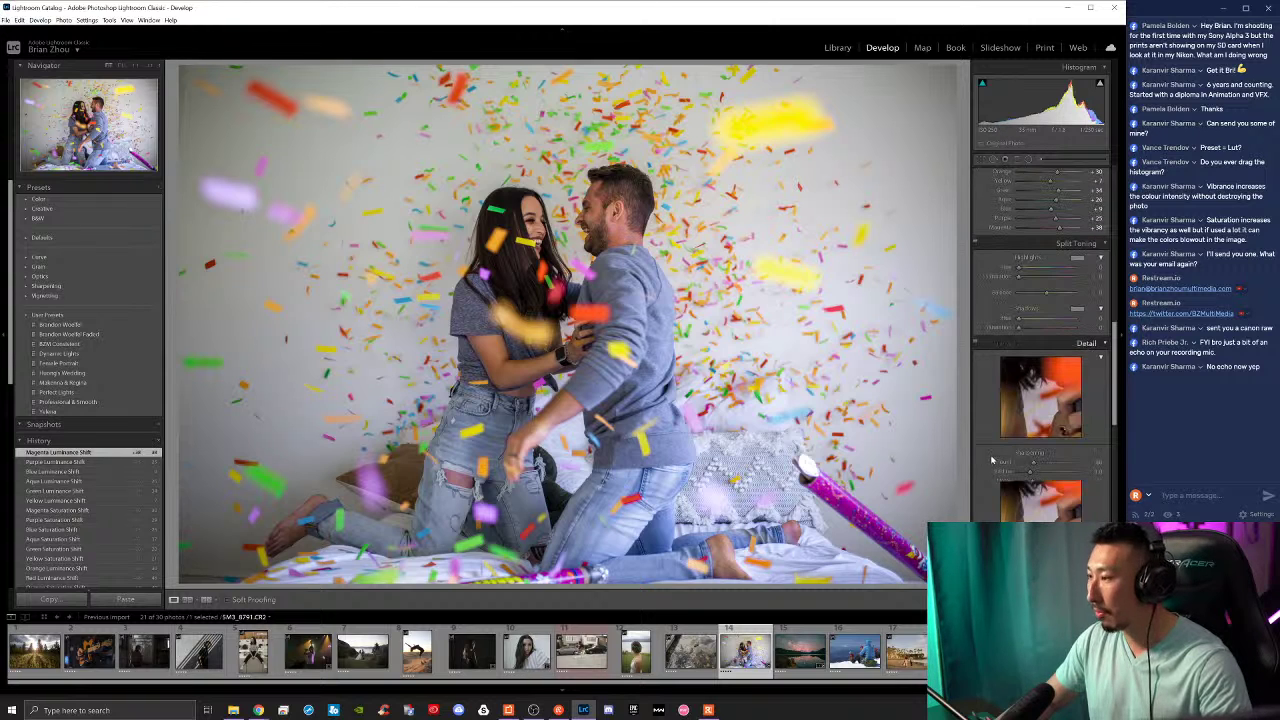
drag(1055, 463, 1059, 463)
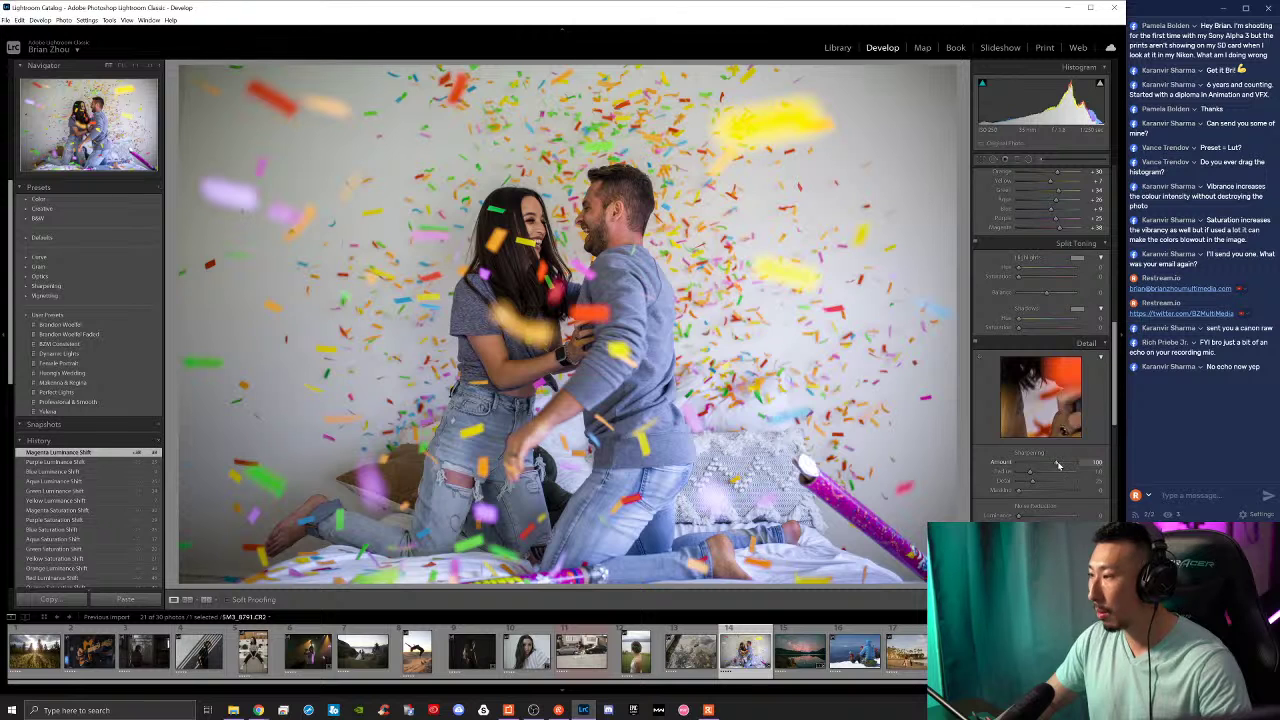
Step: Enable lens profile corrections and Remove Chromatic Aberration
scroll(985, 470, down, 4)
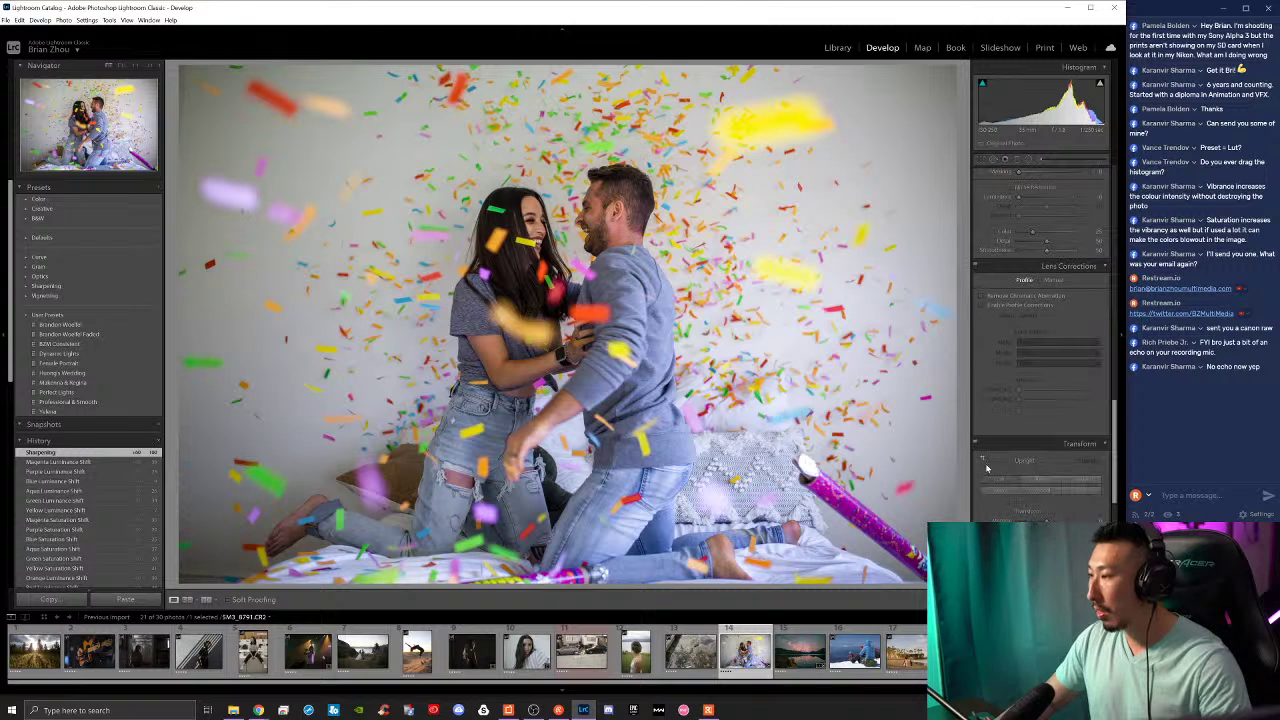
click(982, 305)
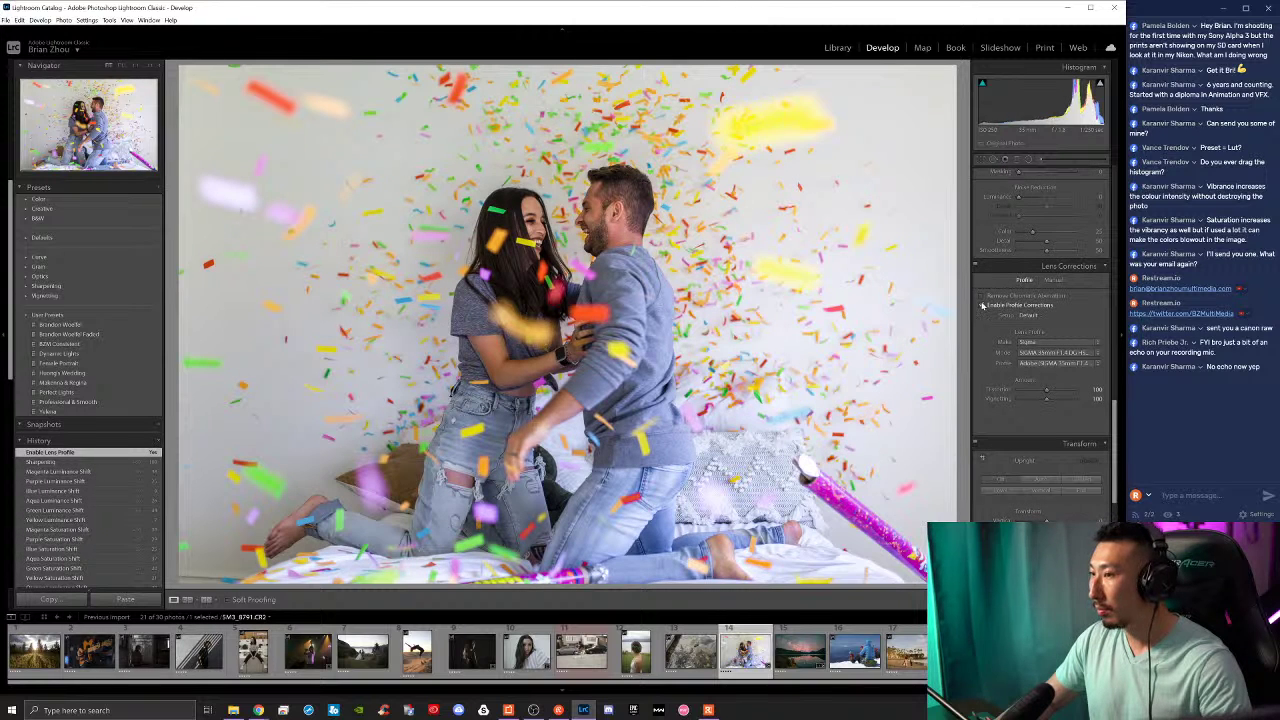
click(982, 305)
click(982, 305)
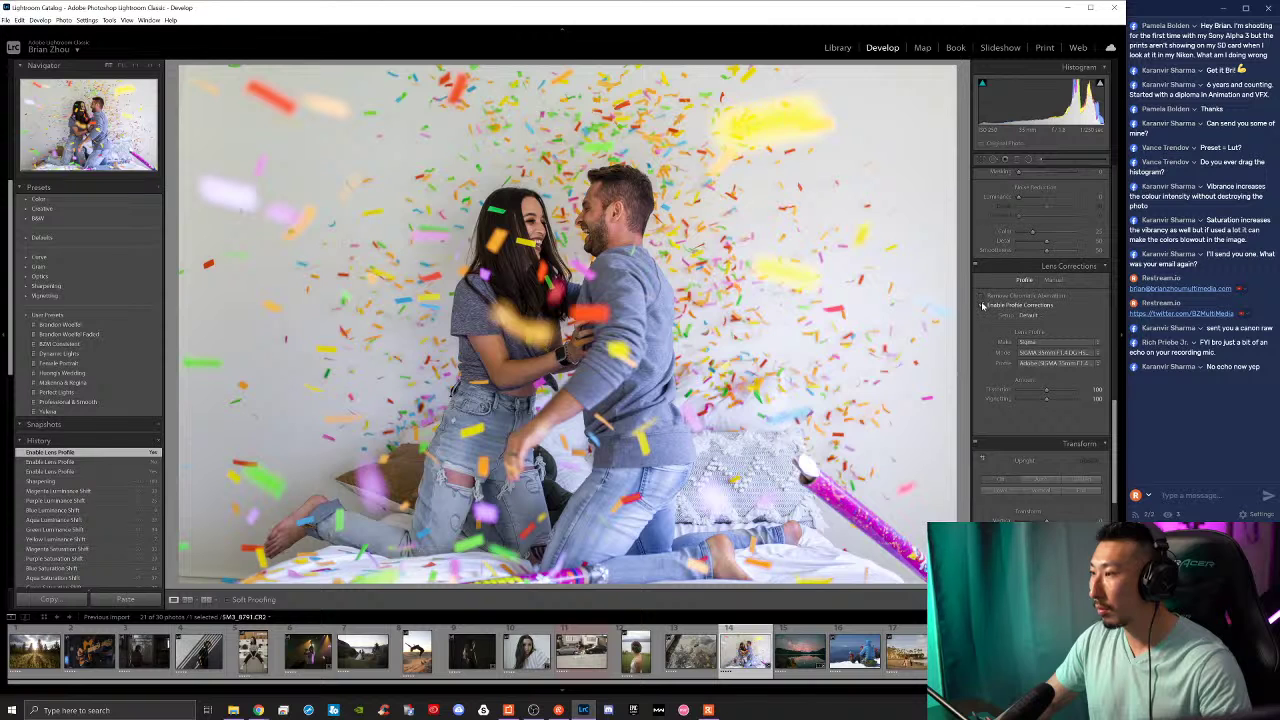
click(982, 297)
Step: Darken the photo's edges with a Post-Crop Vignetting amount
scroll(1010, 340, down, 3)
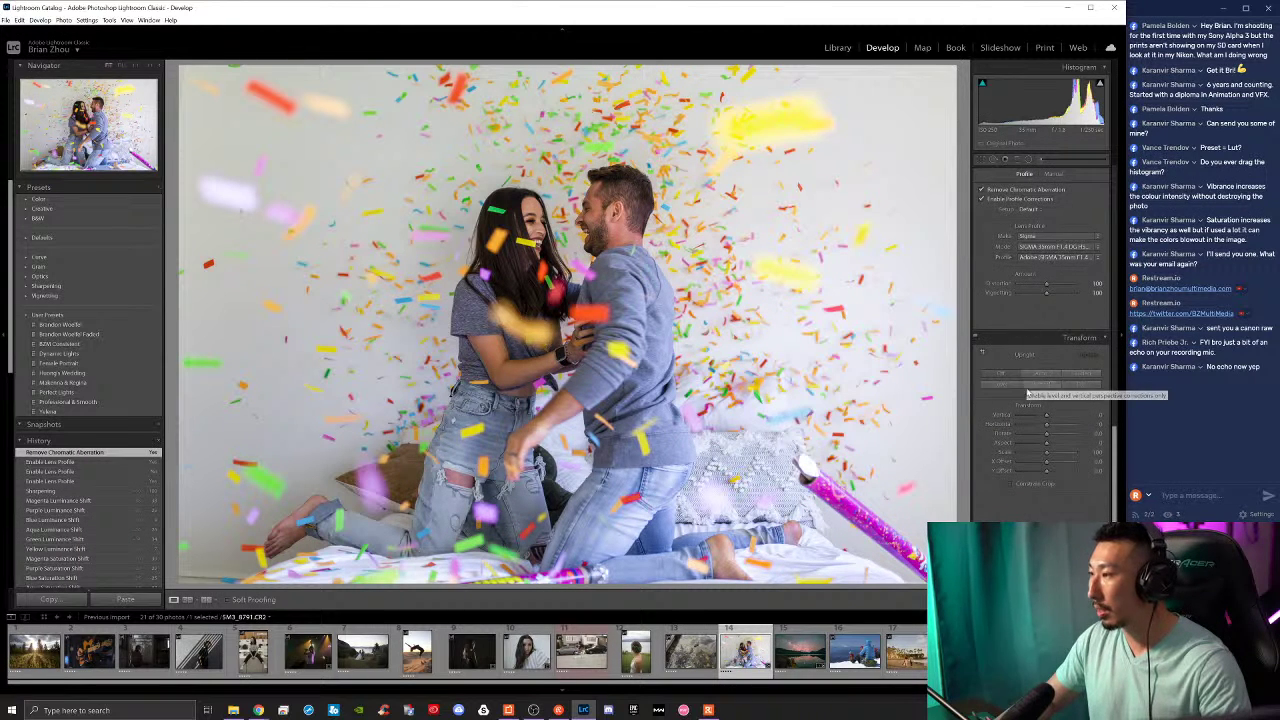
scroll(1024, 398, down, 6)
mouse_move(1057, 360)
mouse_down()
mouse_move(1039, 360)
mouse_move(1066, 389)
mouse_move(1038, 370)
mouse_up()
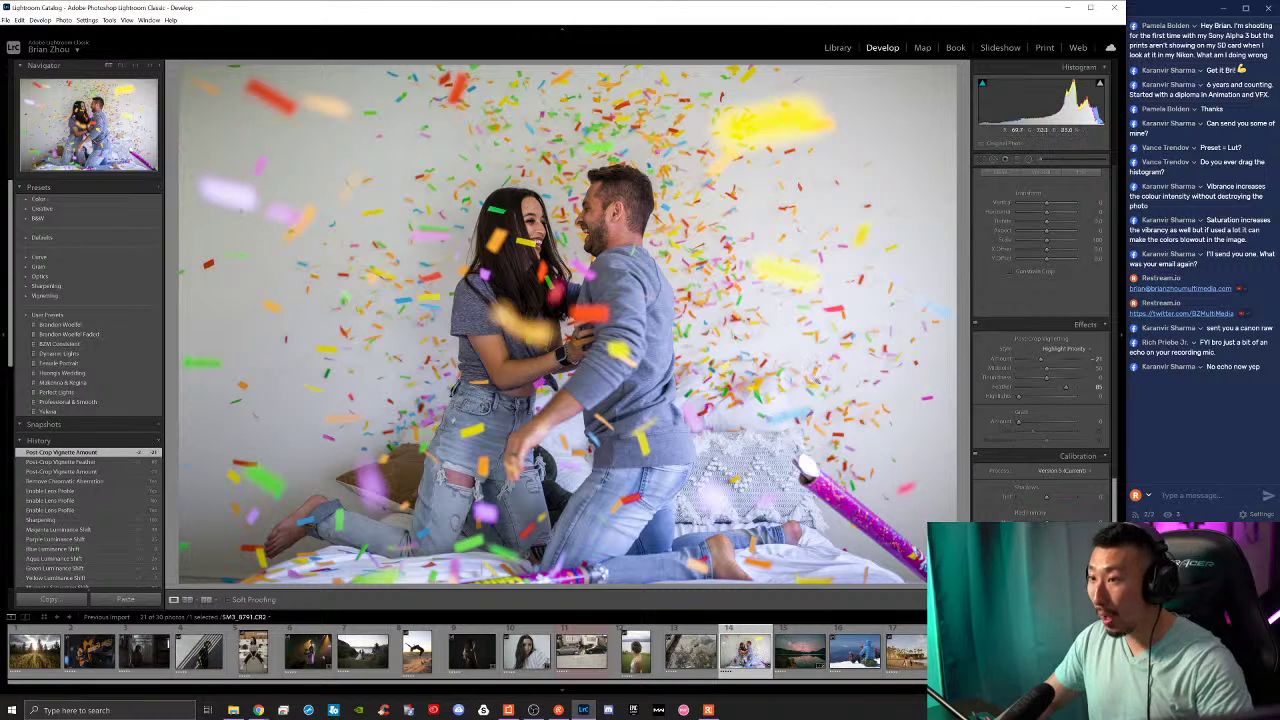
Step: Deepen the blacks with a custom point tone curve and raise Contrast to about +30
scroll(1010, 512, up, 3)
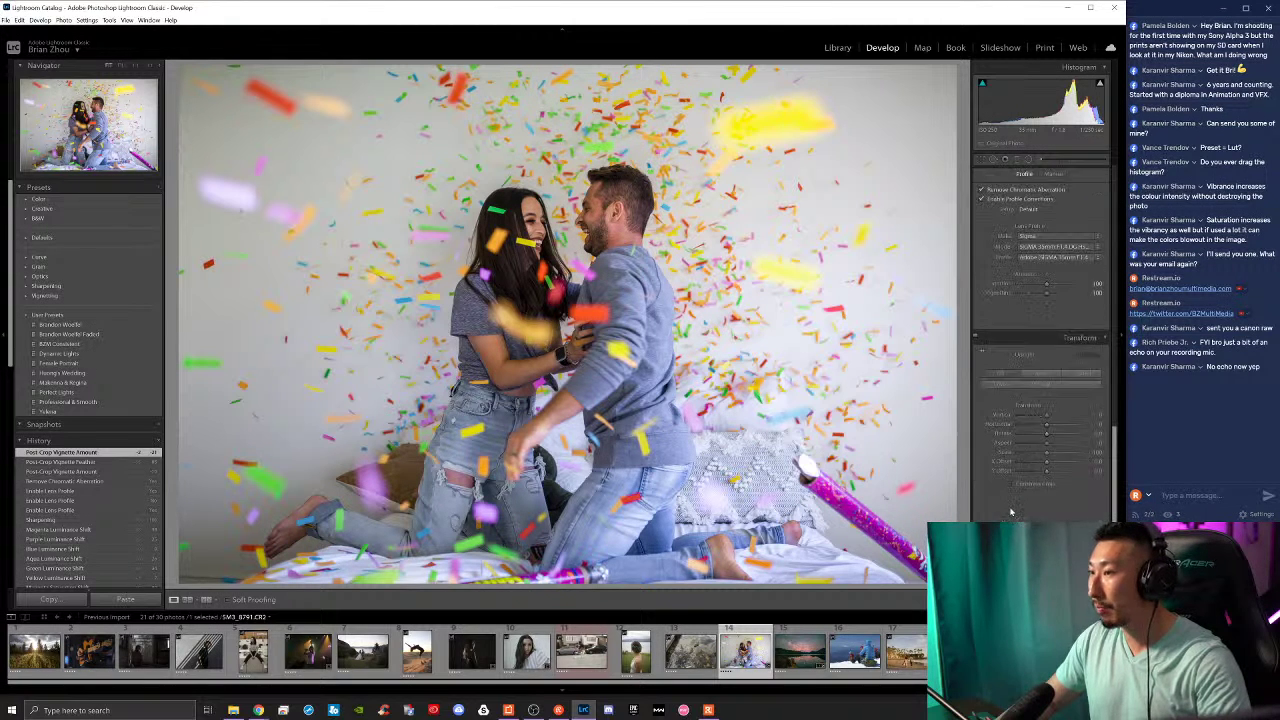
scroll(997, 480, up, 8)
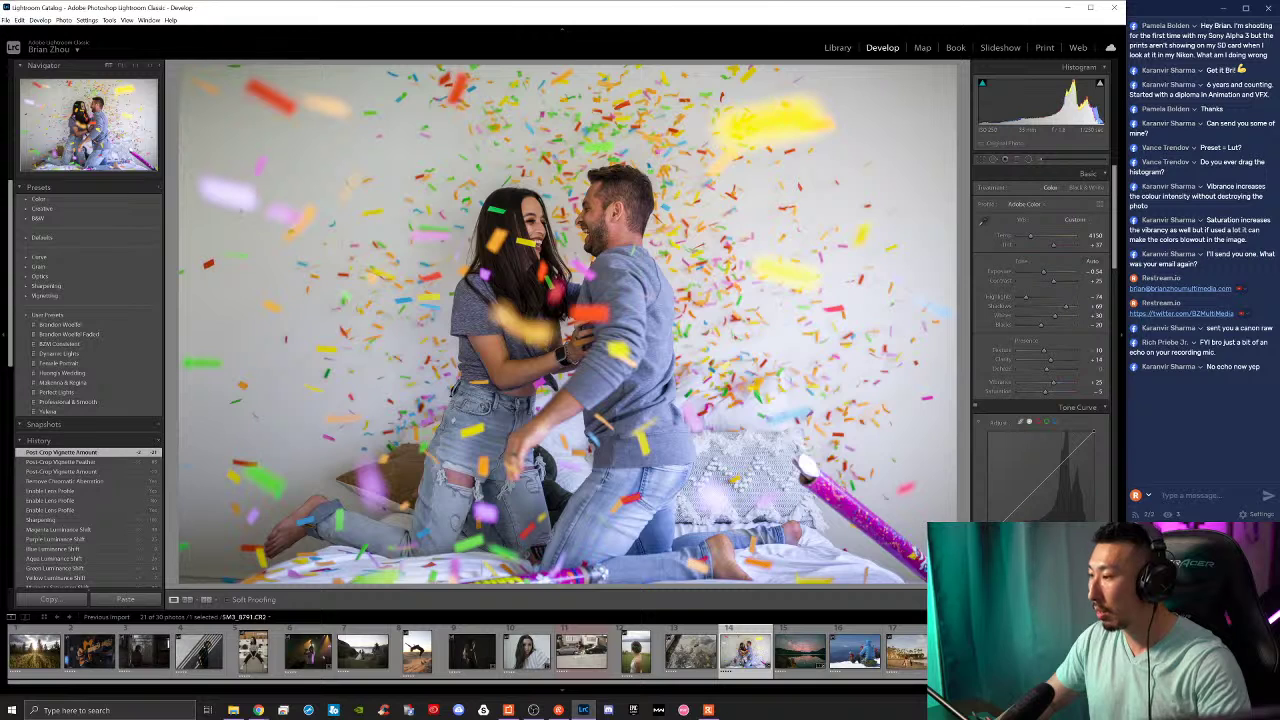
mouse_move(1040, 470)
mouse_down()
mouse_move(1040, 450)
mouse_move(1040, 470)
mouse_up()
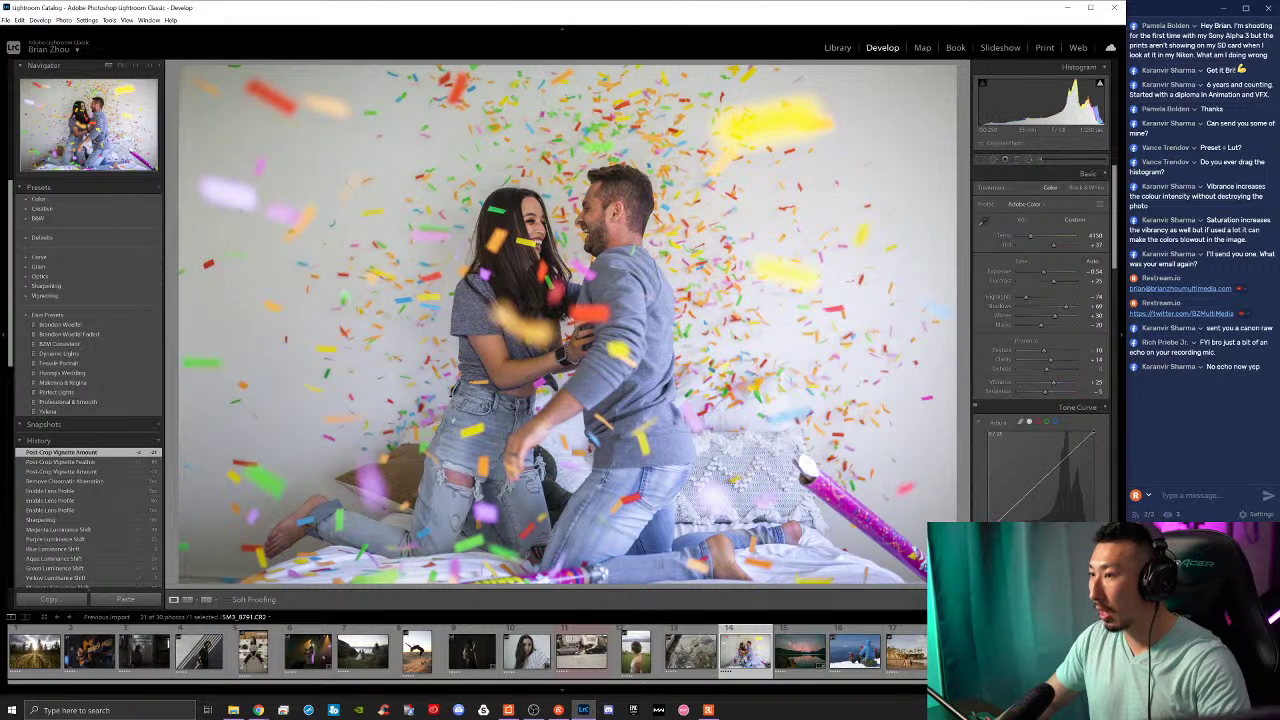
drag(990, 518, 1093, 441)
drag(1054, 282, 1057, 284)
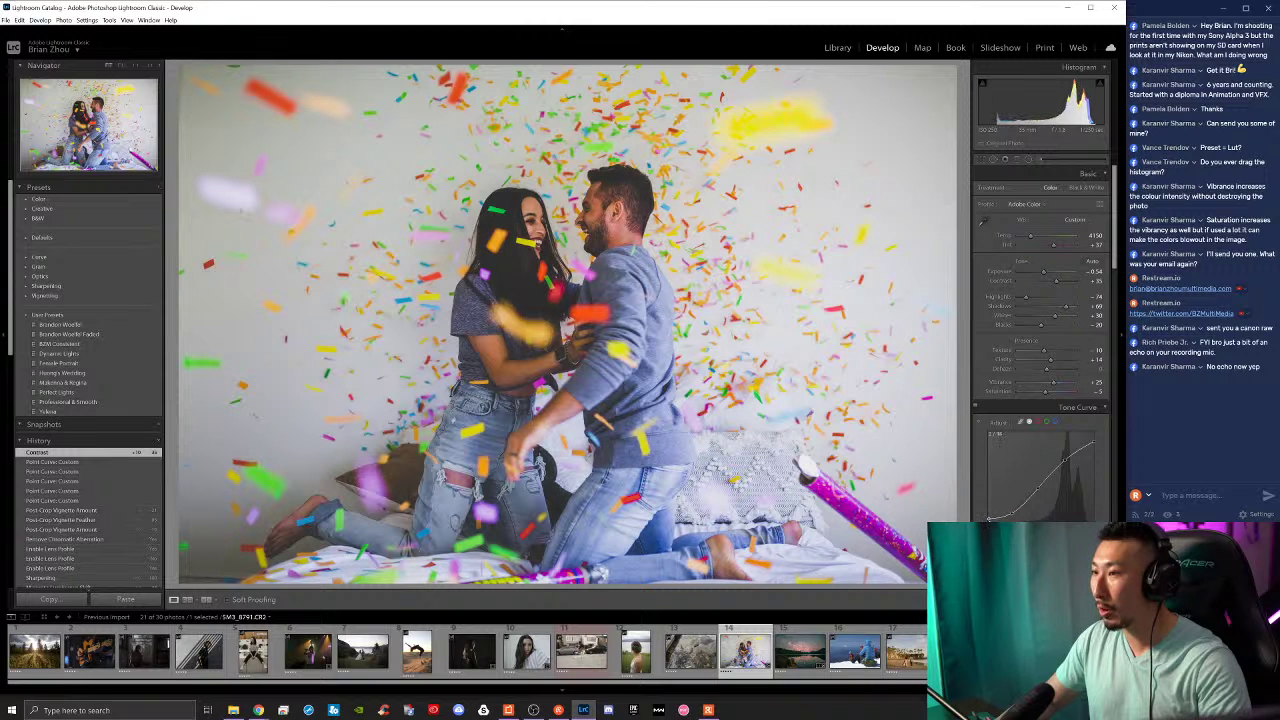
drag(988, 518, 988, 517)
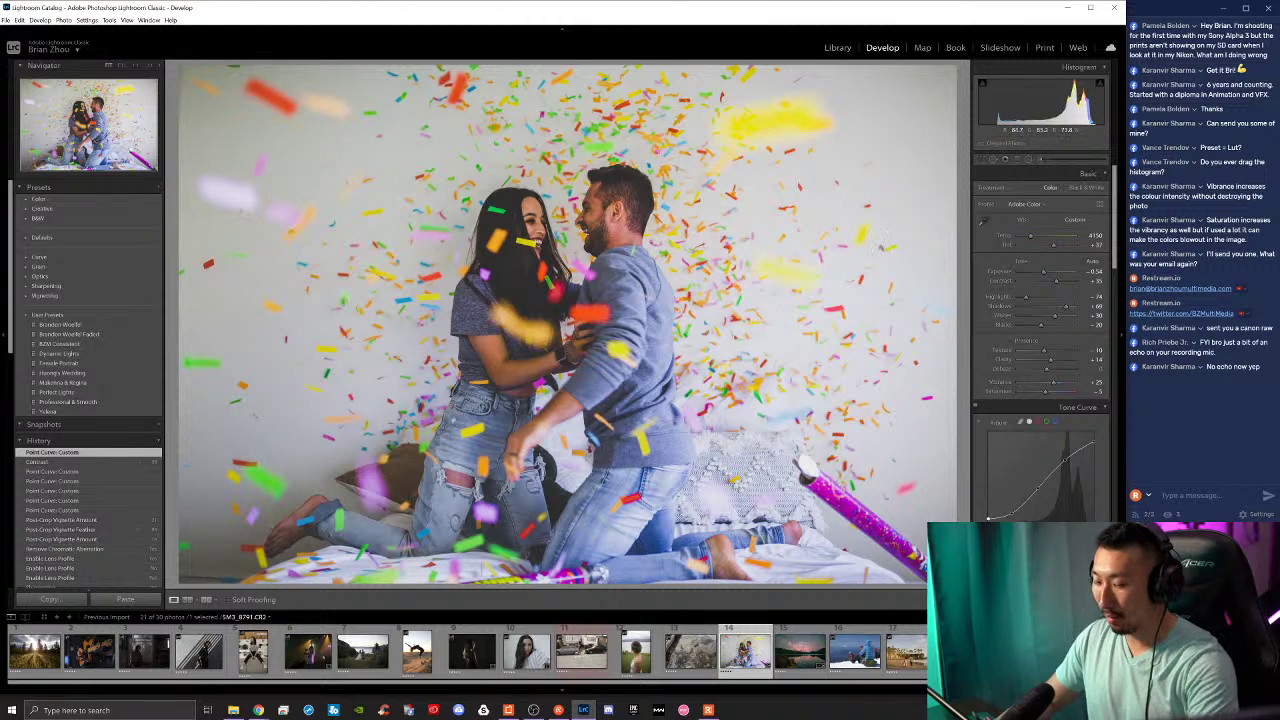
Step: Compare Before and After, zooming in on the couple's faces and back out to fit
key(backslash)
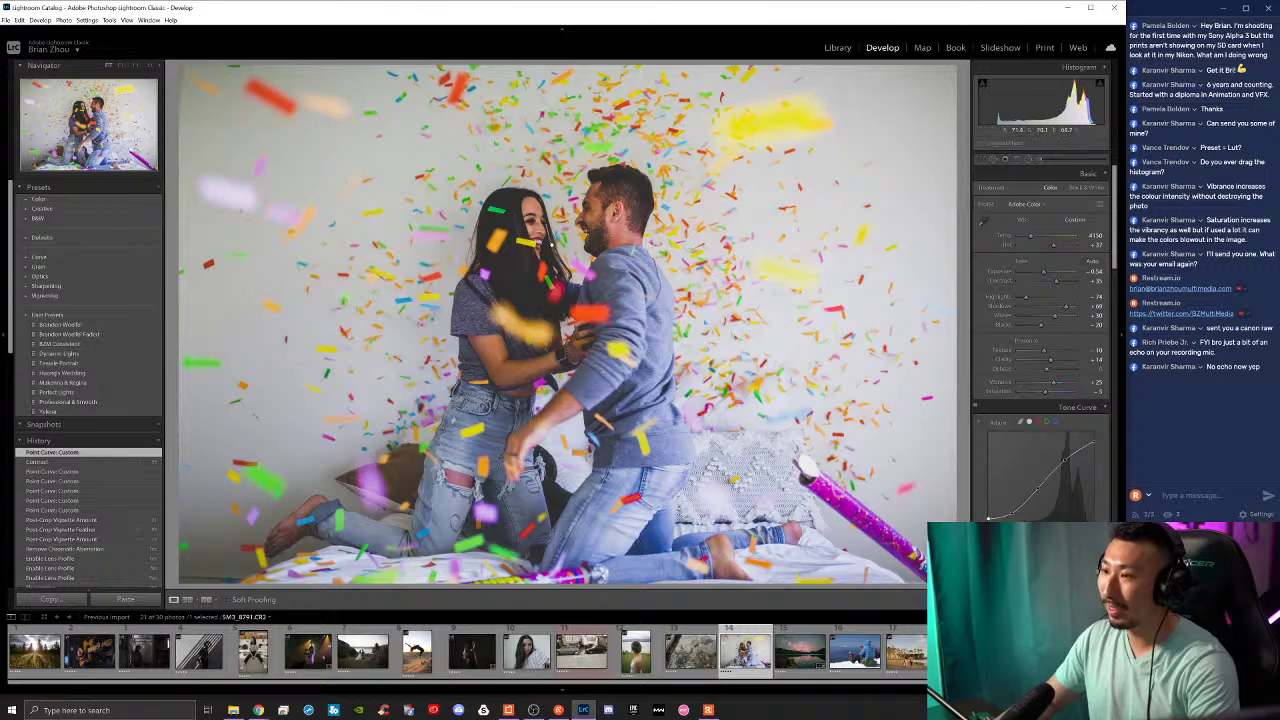
click(556, 265)
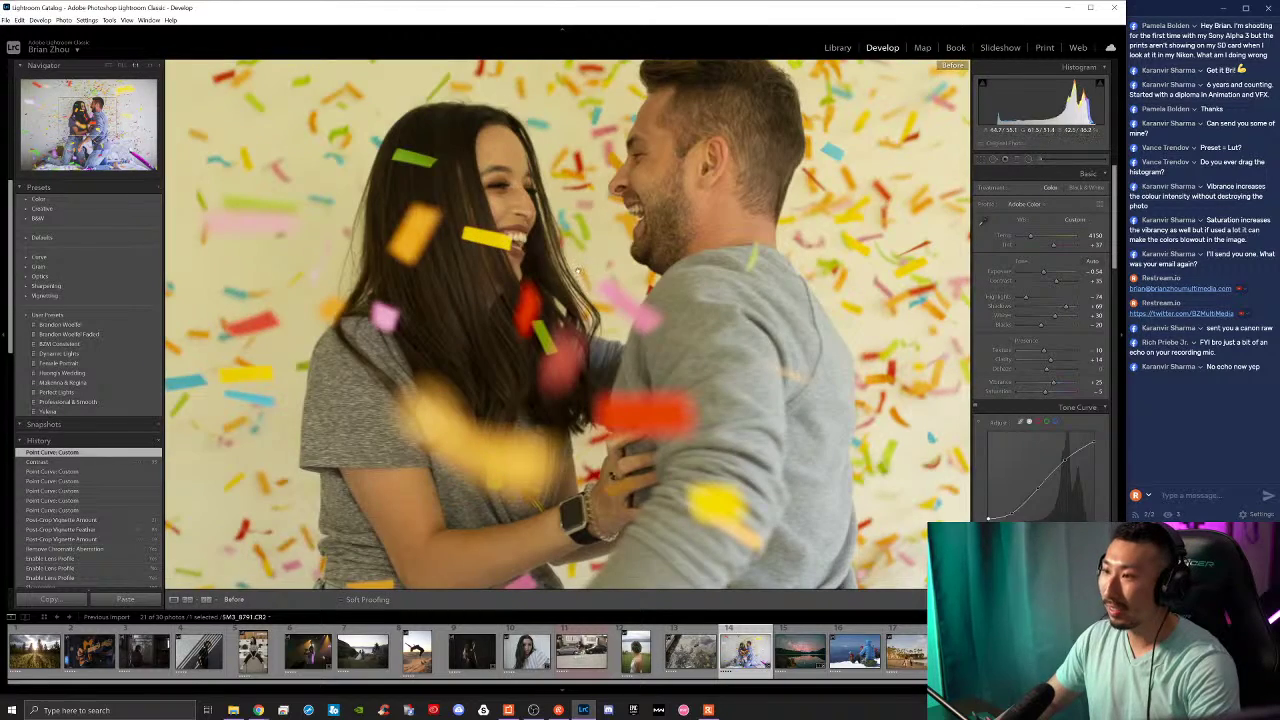
key(backslash)
key(backslash)
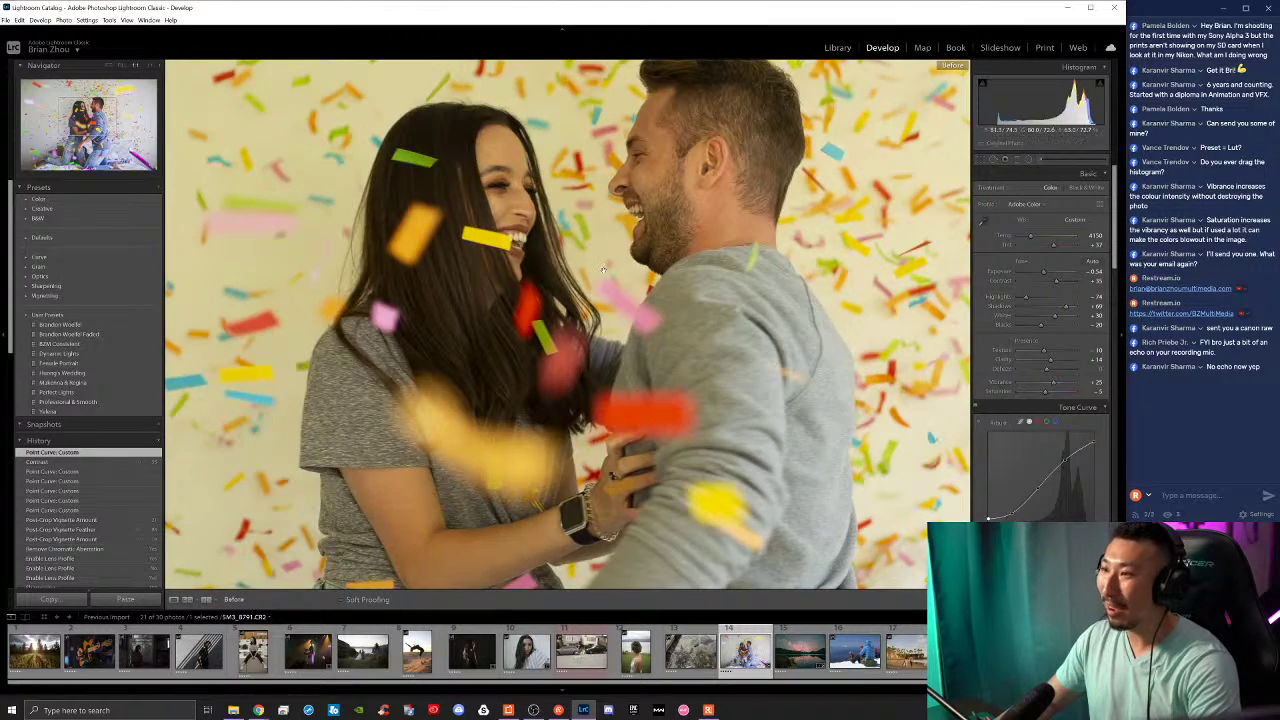
key(backslash)
click(624, 296)
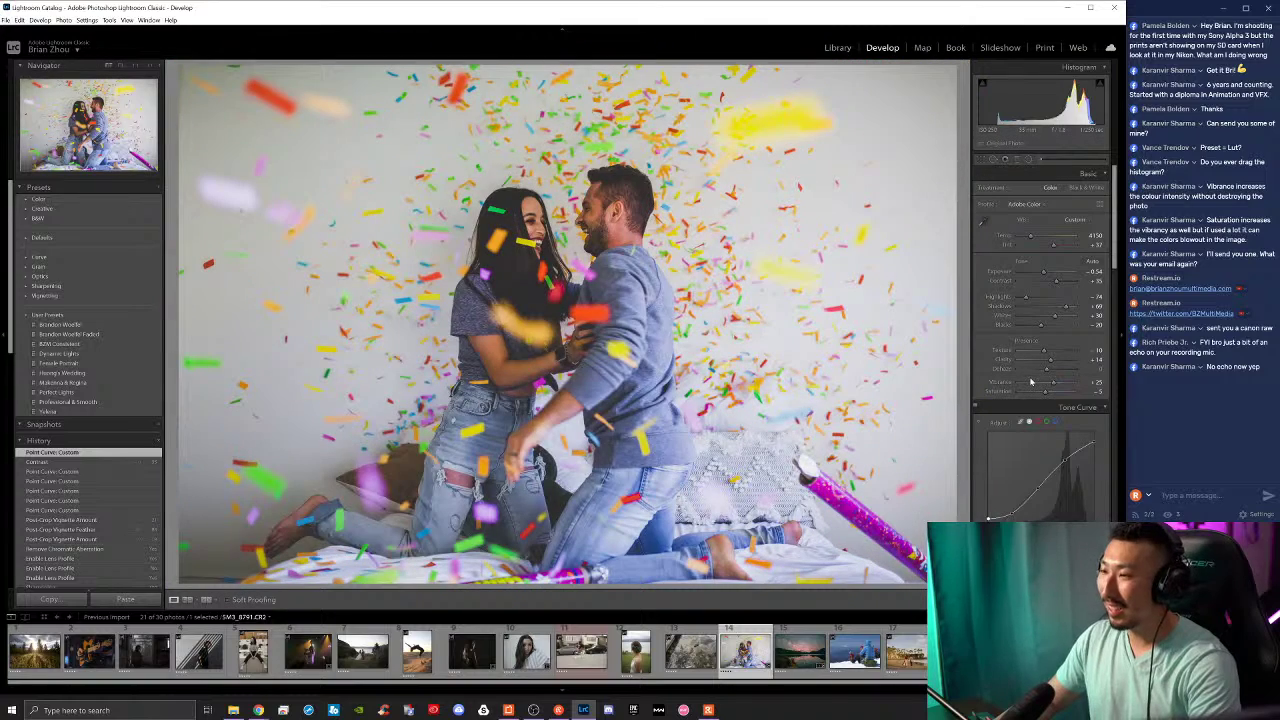
key(backslash)
key(backslash)
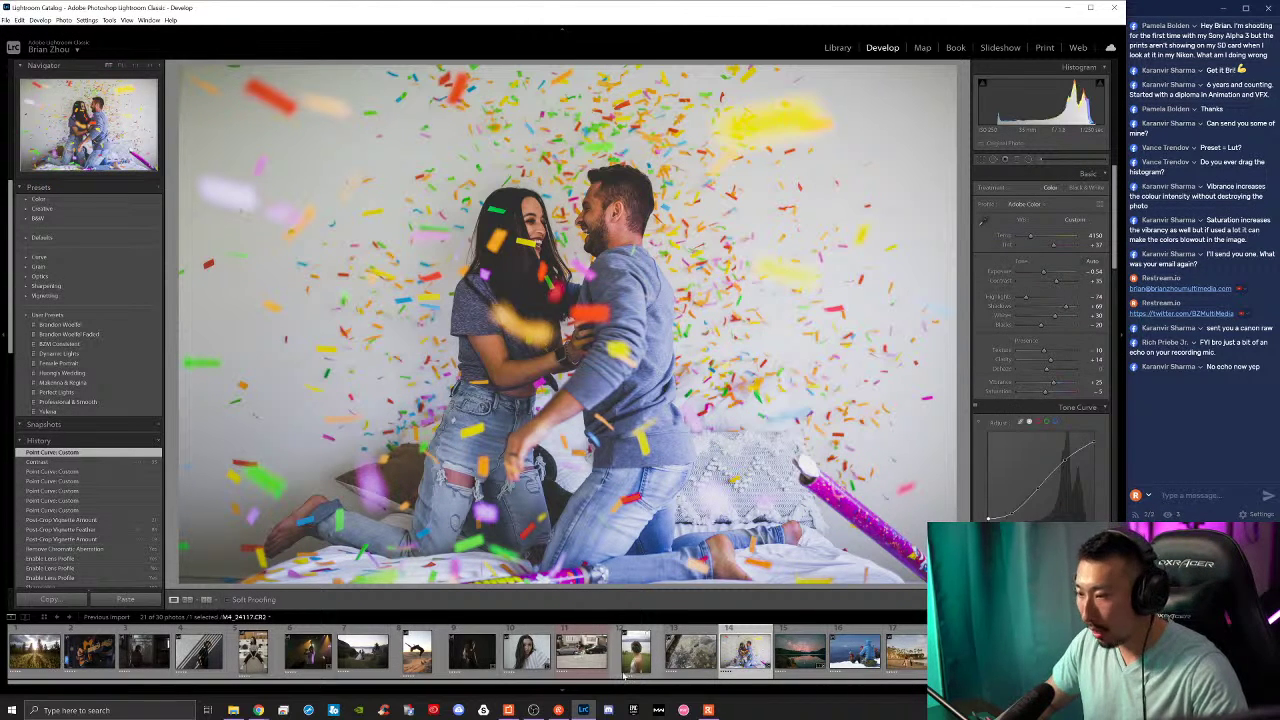
Step: Open the wedding couple lake photo and step its history back to the imported state
click(362, 651)
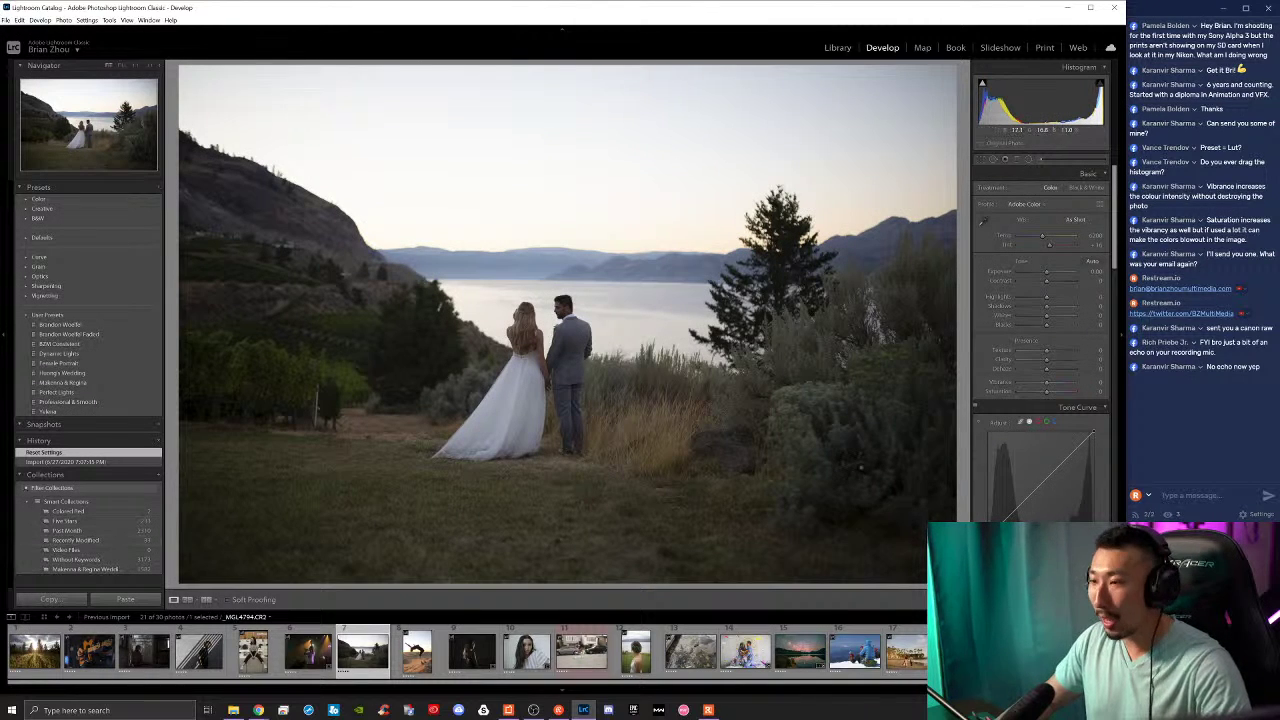
click(77, 462)
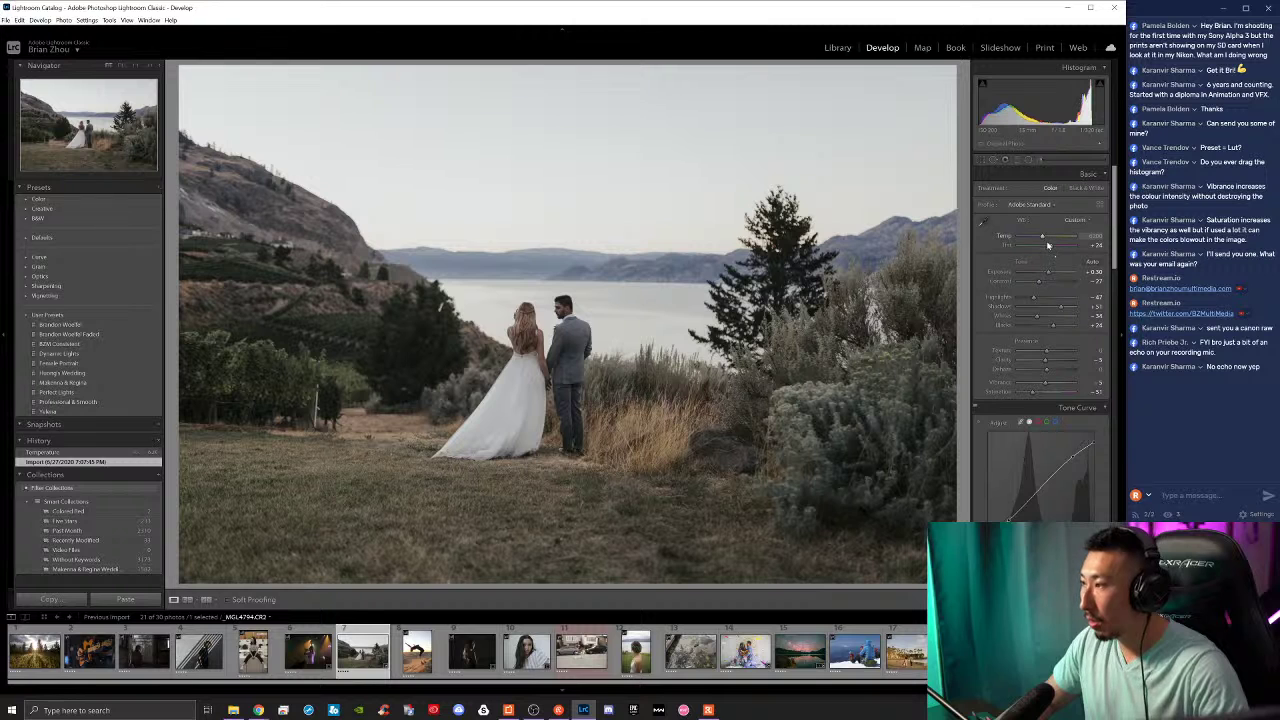
key(ctrl+z)
key(ctrl+z)
key(ctrl+z)
key(ctrl+z)
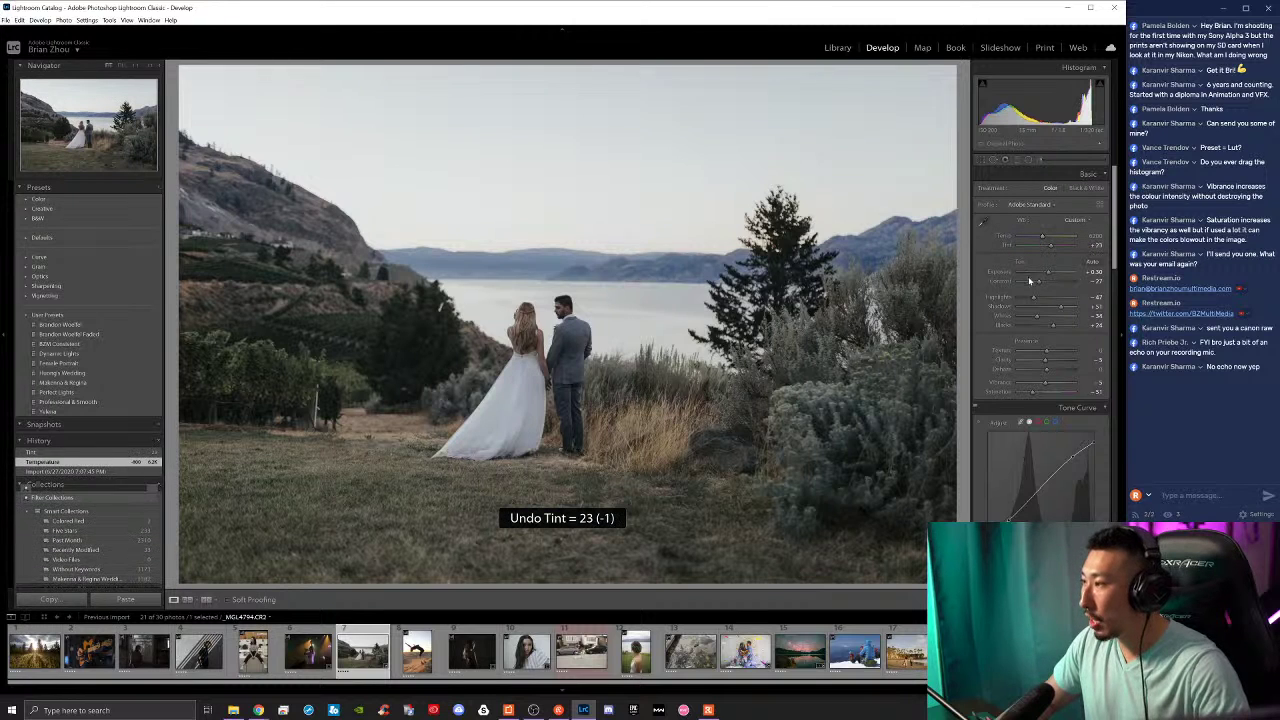
click(66, 462)
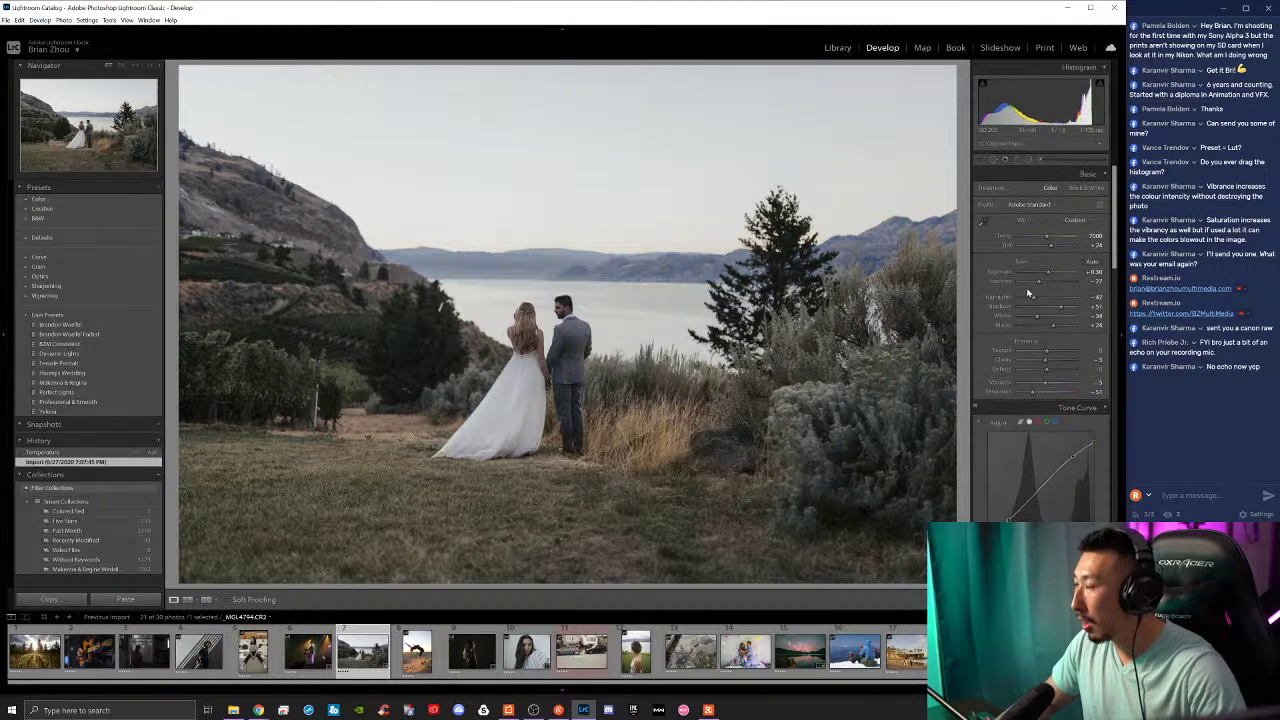
Step: Try a faded black point and zeroed Saturation and Vibrance, undoing those changes and a full reset
scroll(1016, 305, down, 3)
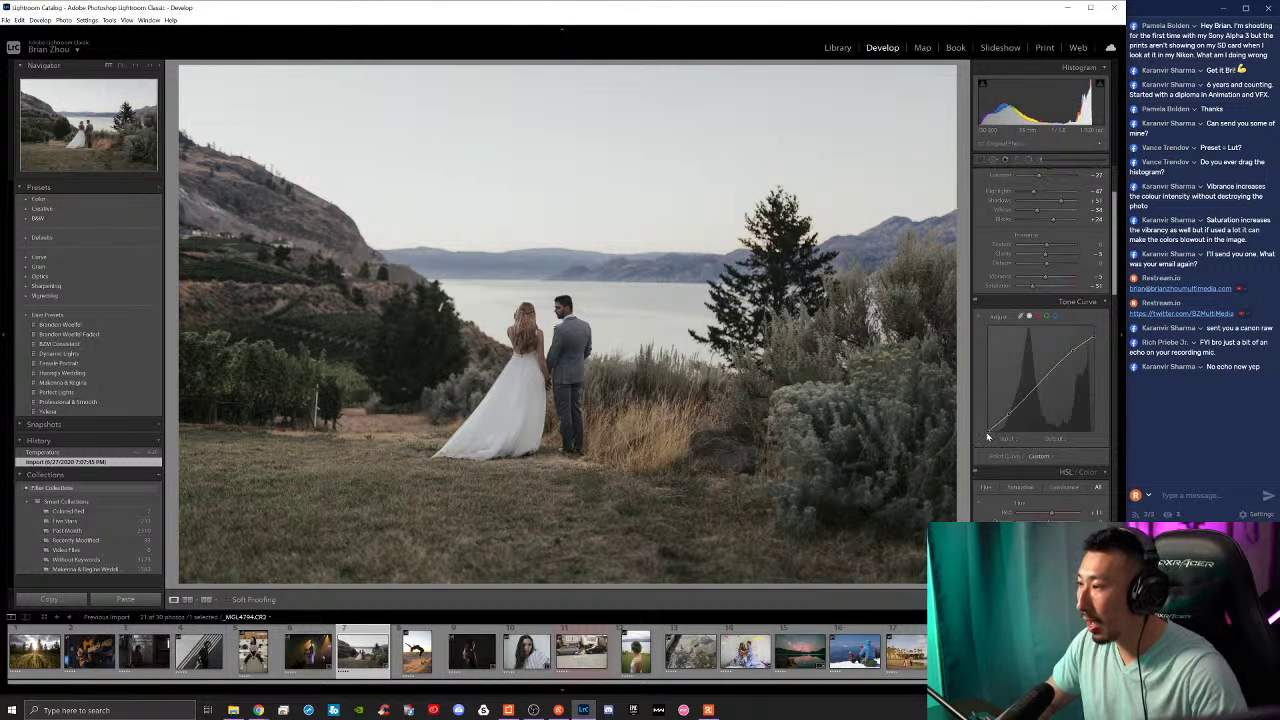
drag(988, 432, 988, 423)
key(ctrl+z)
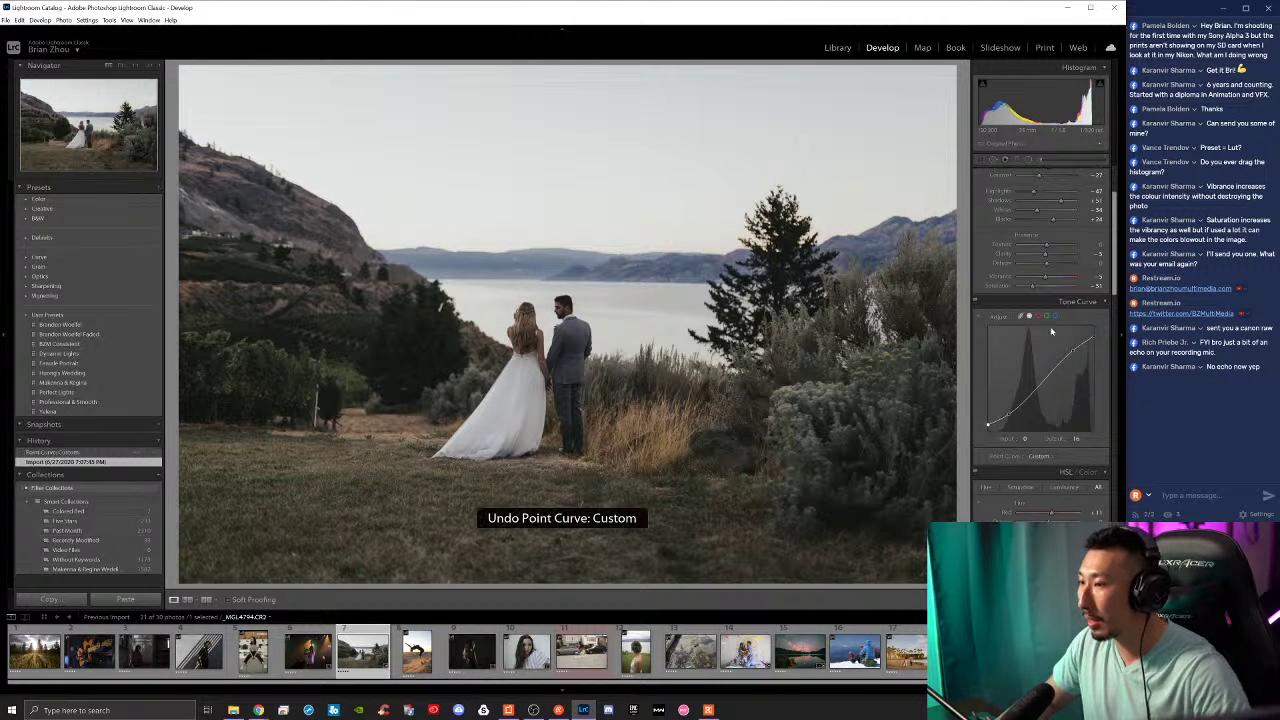
key(ctrl+z)
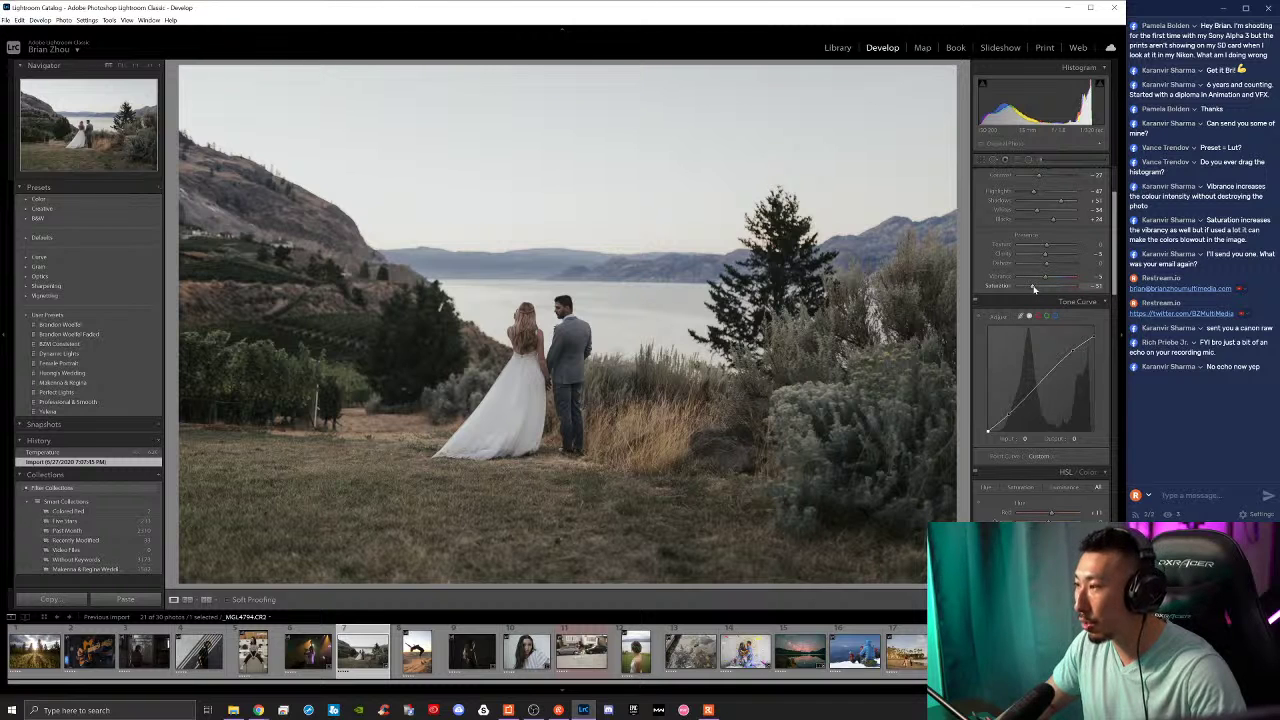
double_click(1034, 288)
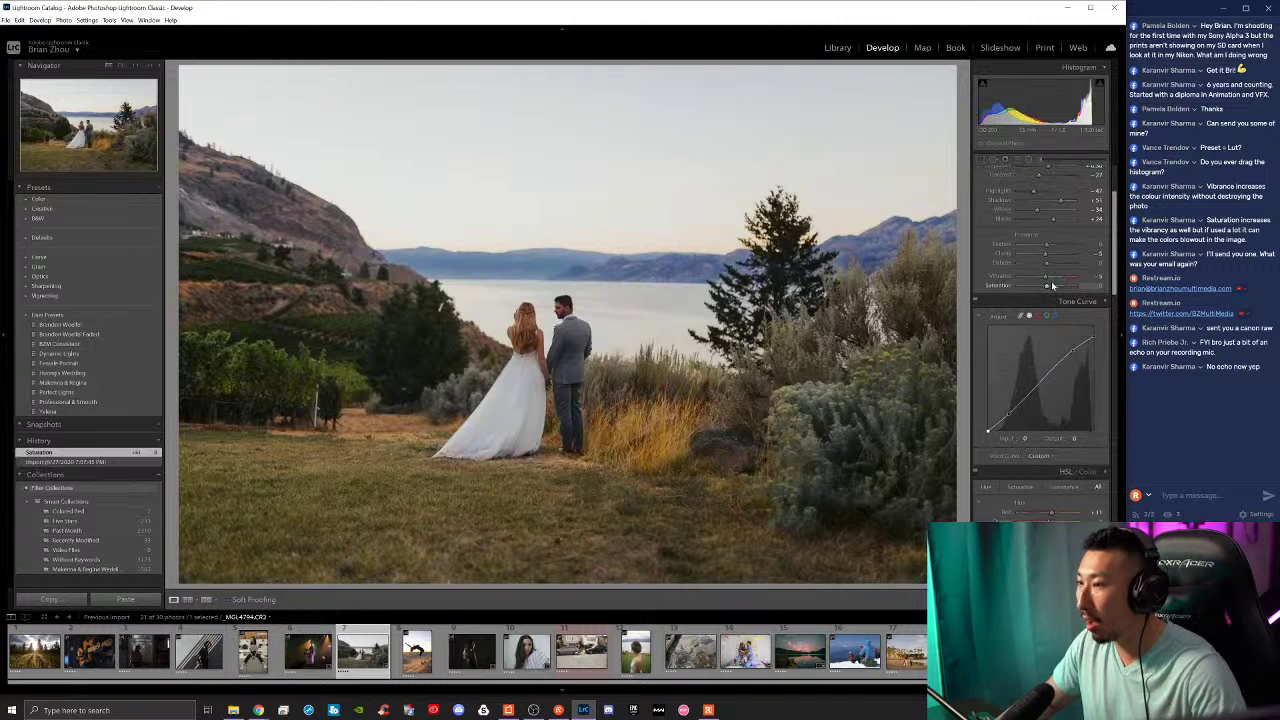
double_click(1048, 280)
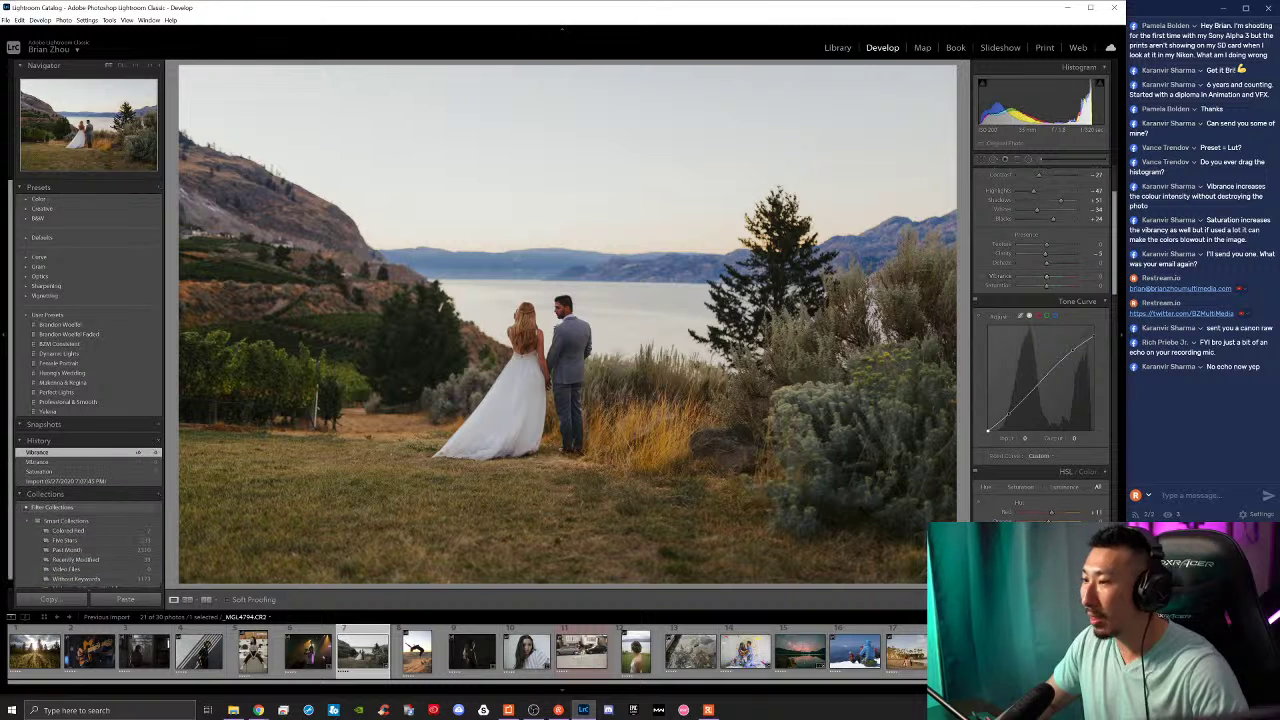
key(ctrl+shift+r)
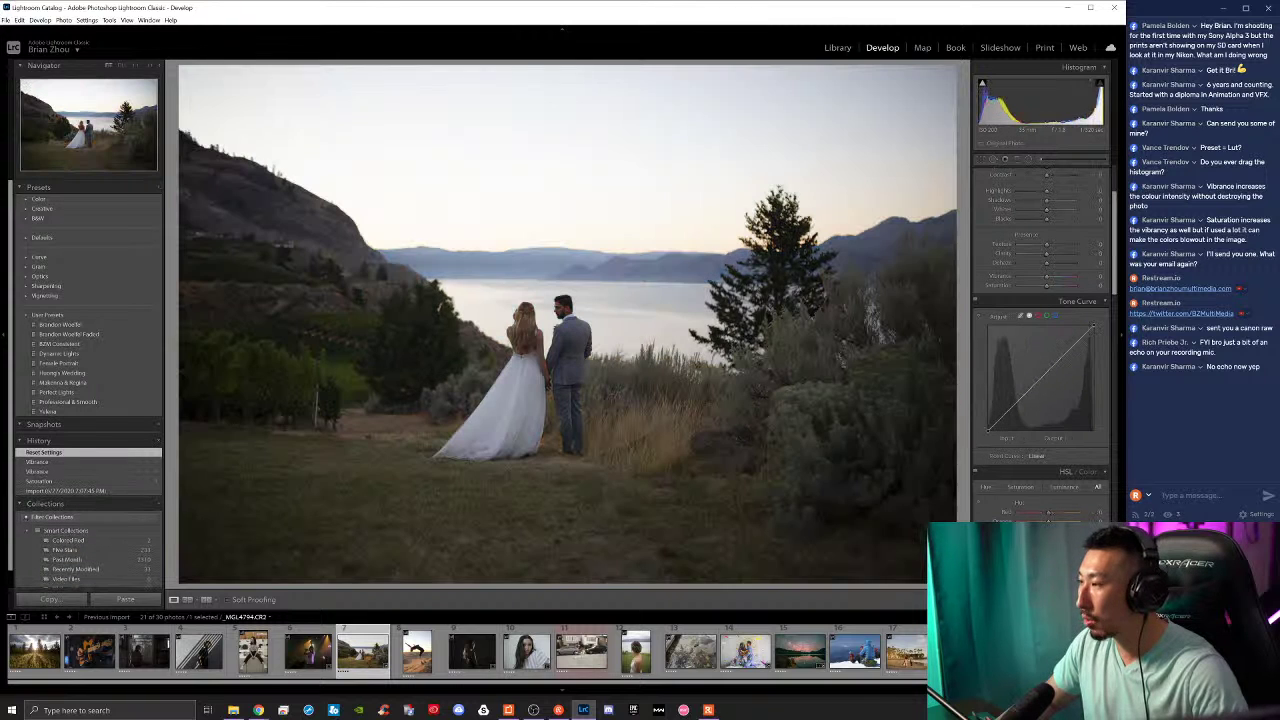
key(ctrl+z)
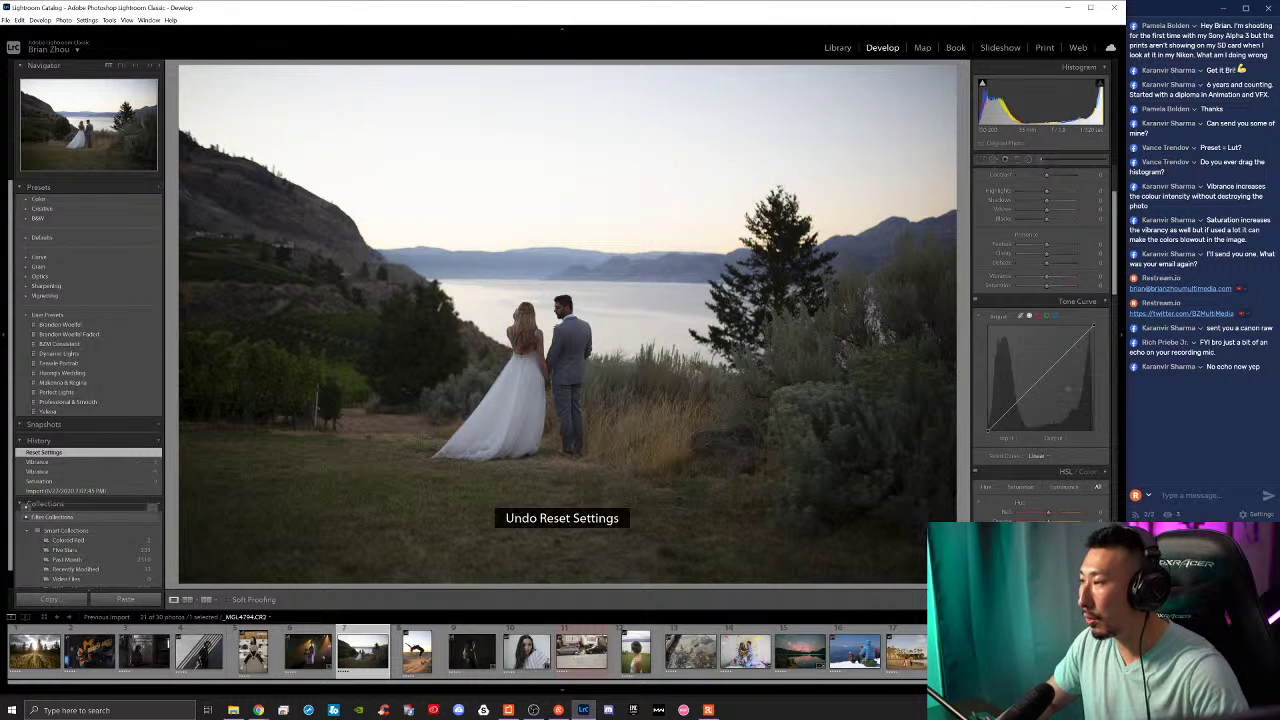
key(ctrl+z)
key(ctrl+z)
key(ctrl+z)
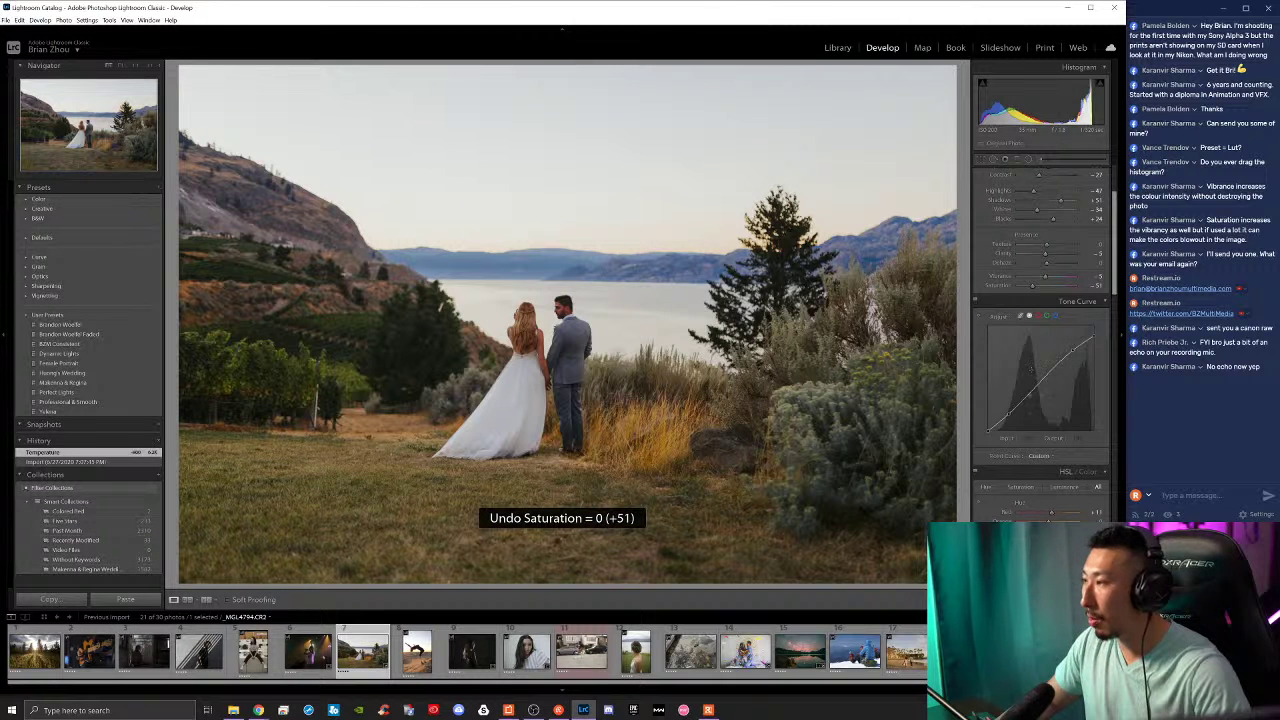
Step: Darken blue luminance to -31 and raise Saturation to -25, then reset all develop settings to defaults
scroll(1060, 409, down, 5)
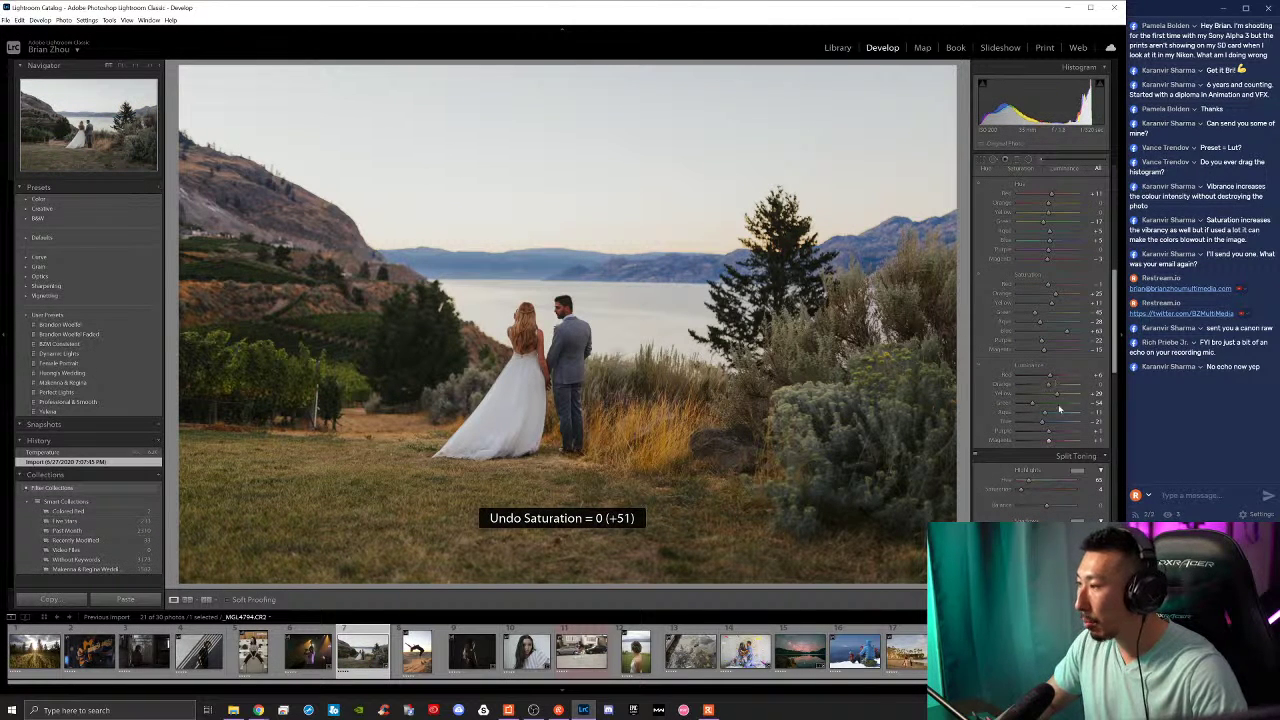
key(ctrl+z)
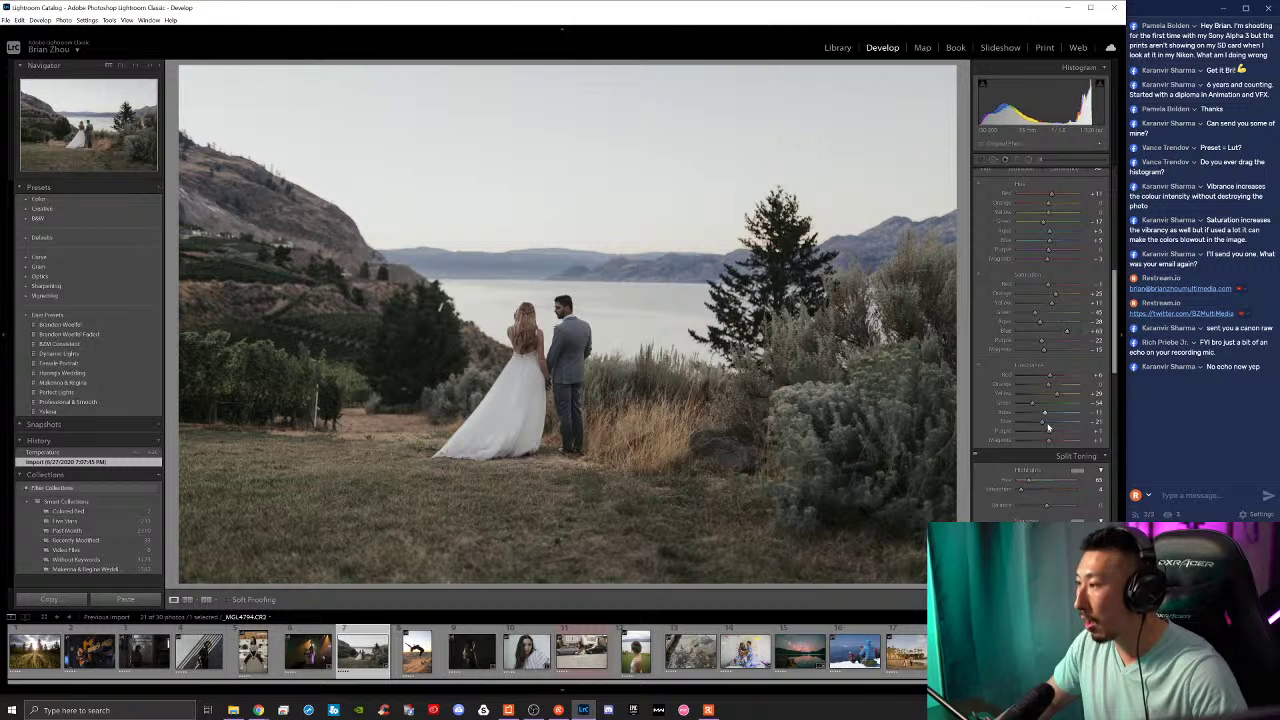
drag(1050, 427, 1040, 425)
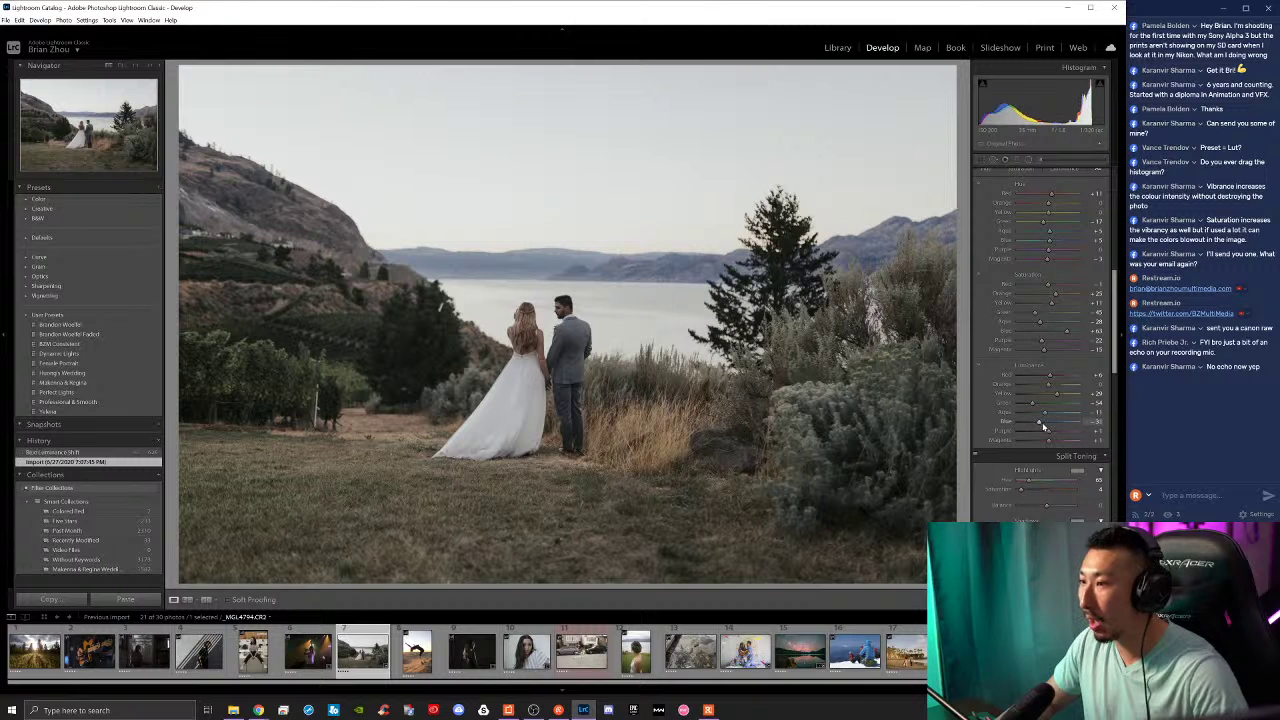
scroll(1054, 284, up, 5)
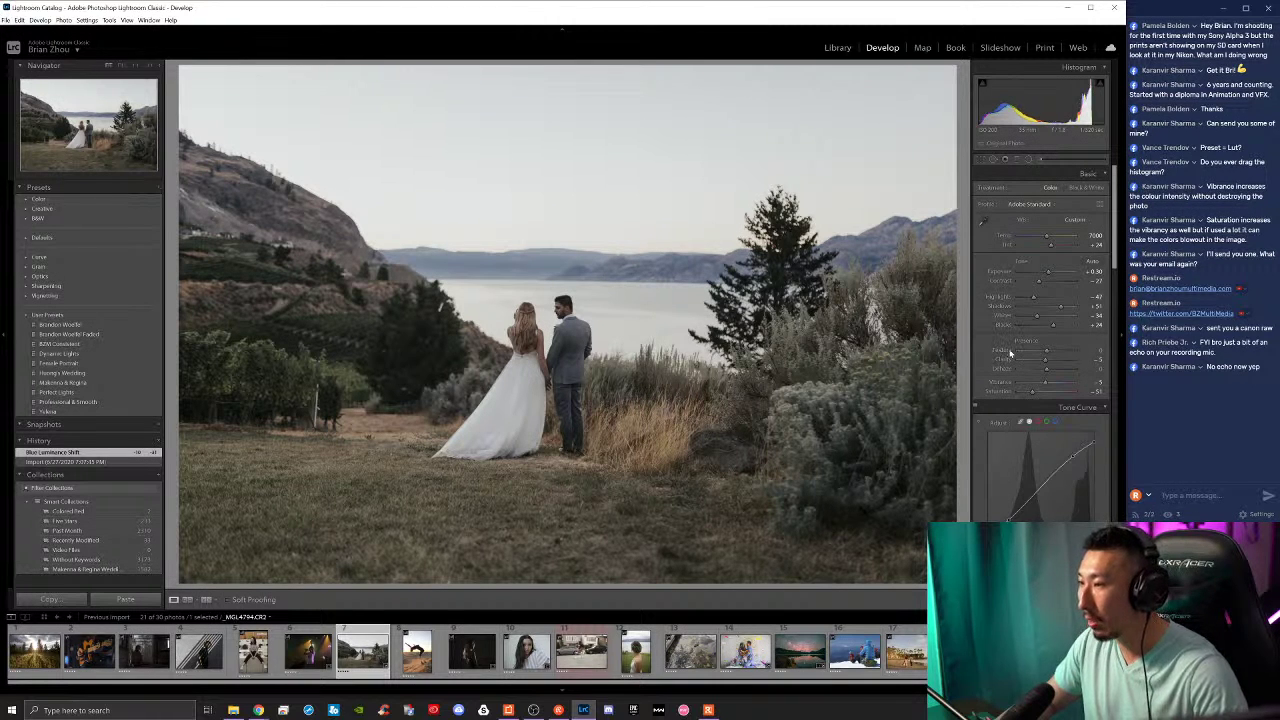
scroll(1010, 354, down, 5)
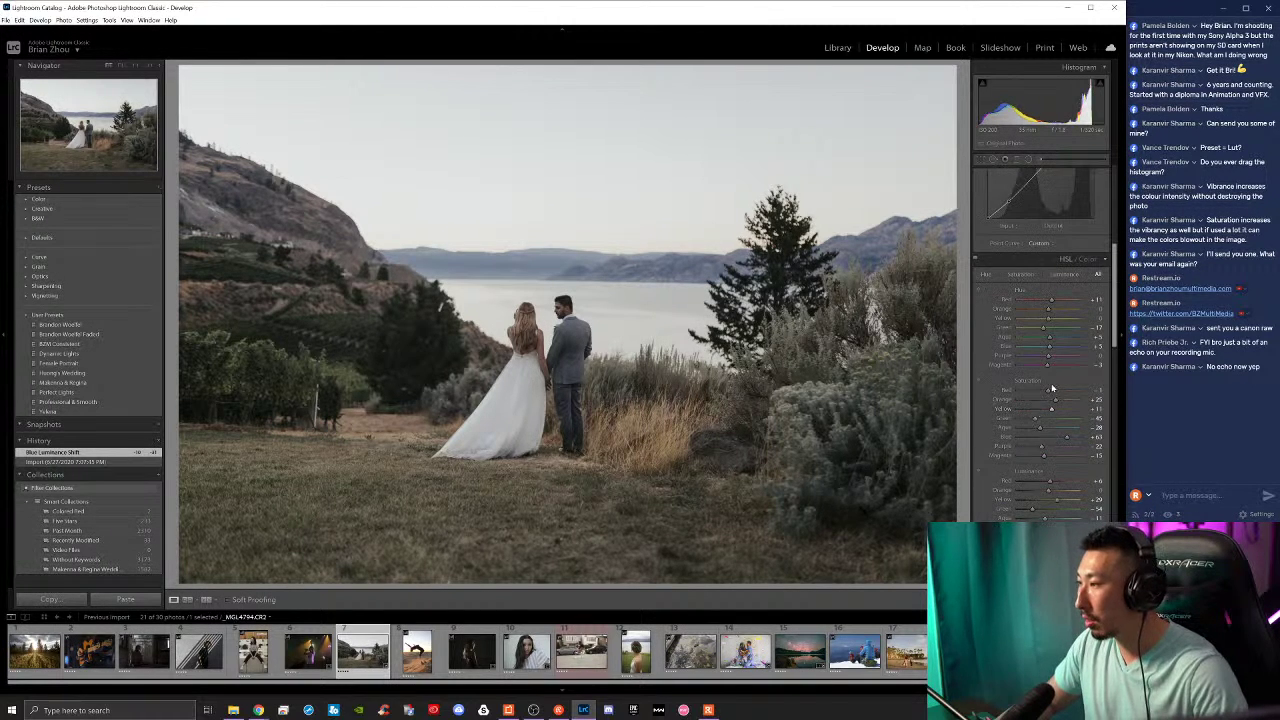
scroll(1066, 436, up, 5)
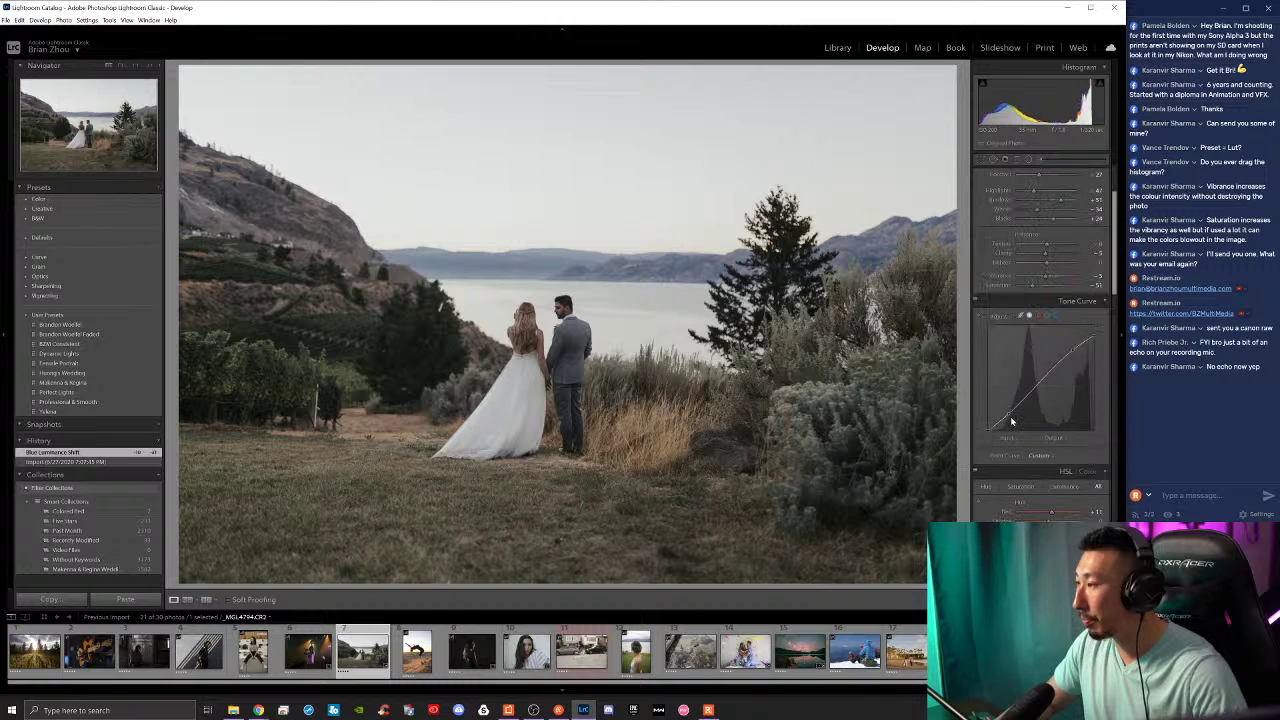
drag(1035, 288, 1052, 279)
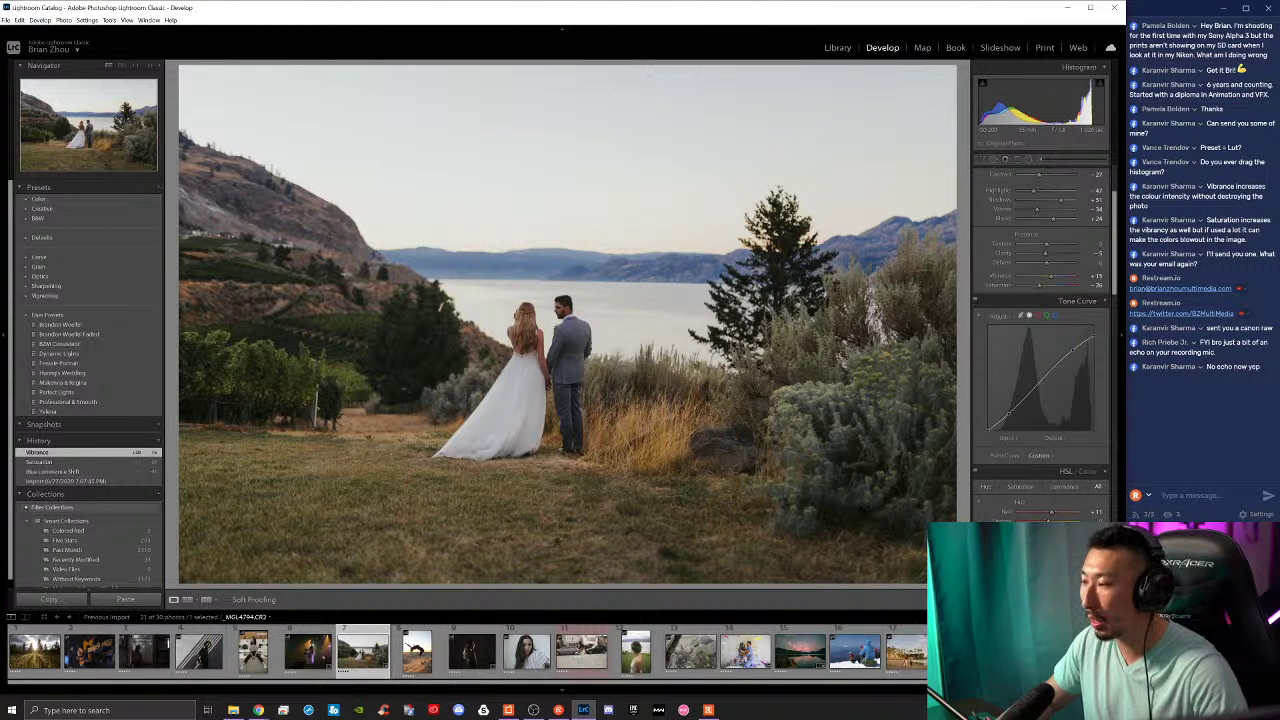
key(ctrl+shift+r)
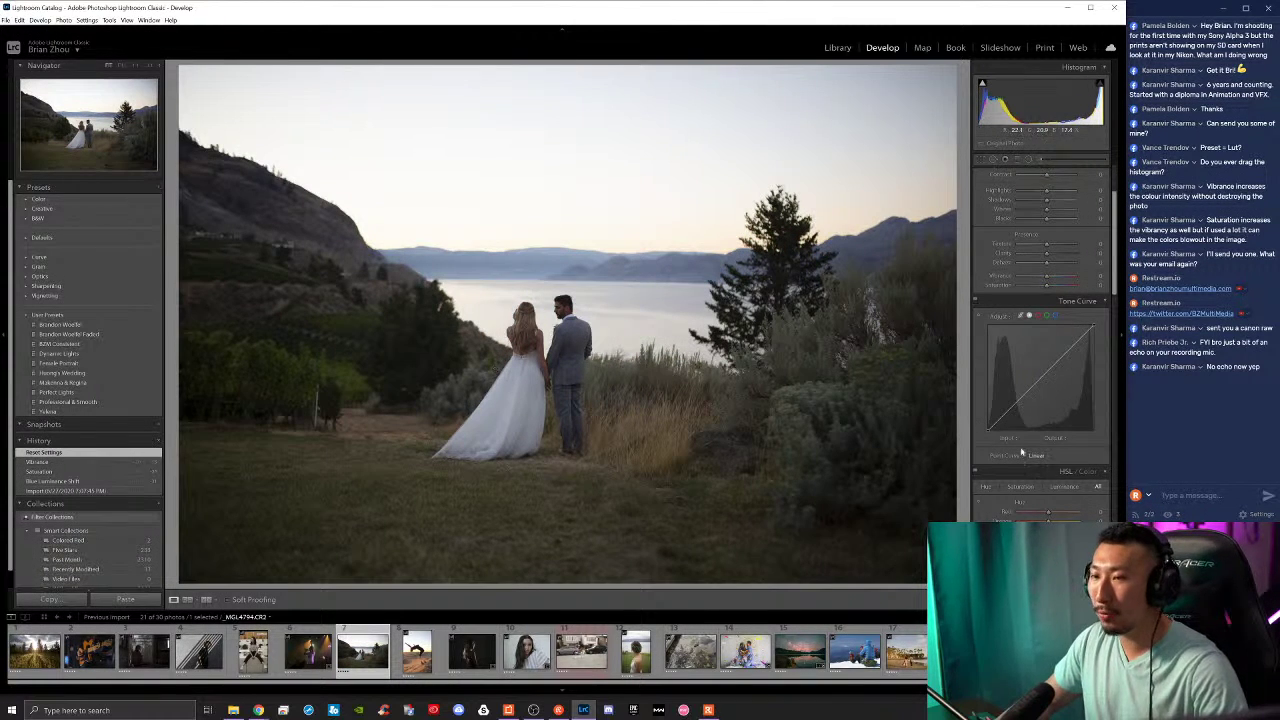
Step: Check Enable Profile Corrections and Remove Chromatic Aberration in Lens Corrections, then return to the Basic panel
scroll(1021, 453, down, 12)
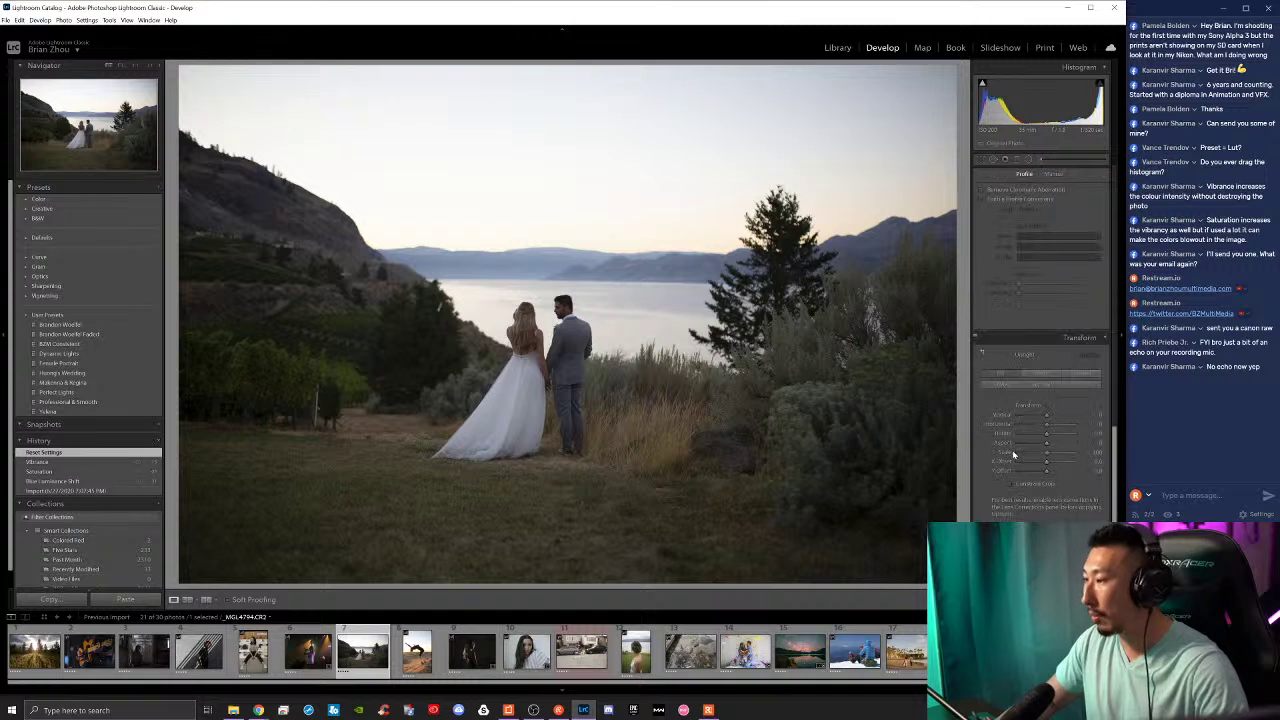
click(981, 199)
click(981, 189)
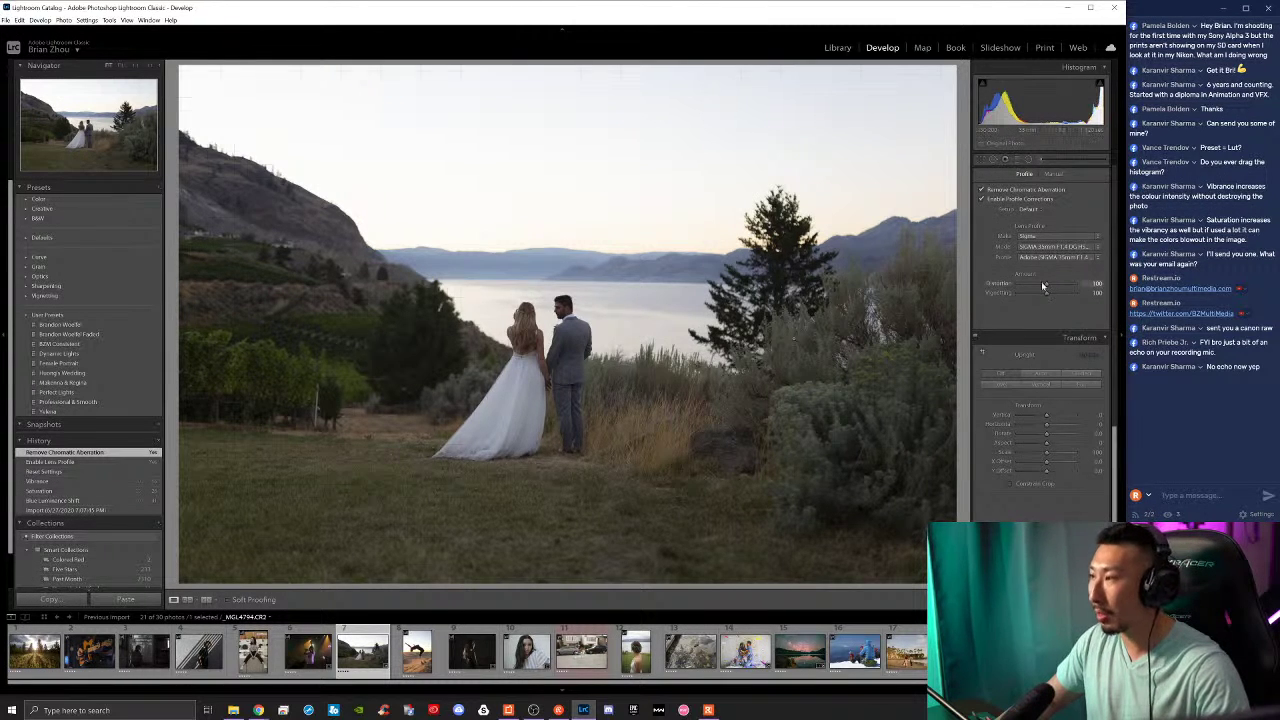
scroll(1001, 325, up, 2)
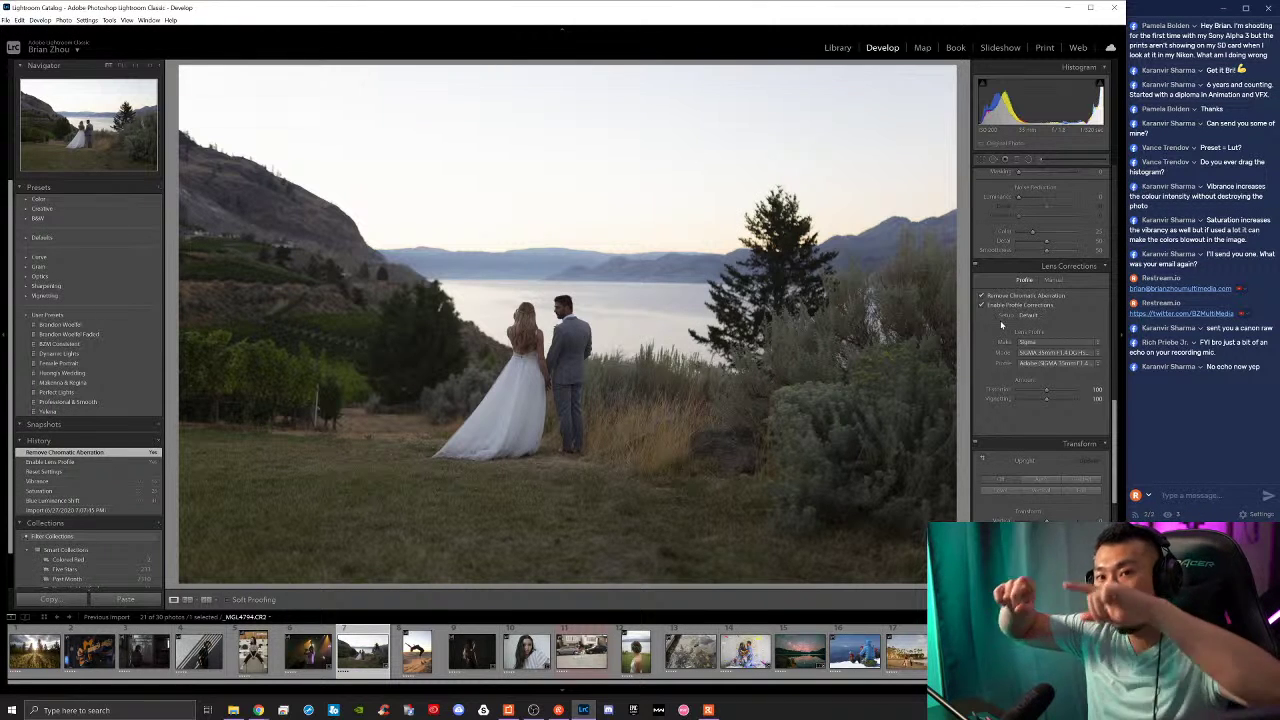
scroll(1041, 320, up, 10)
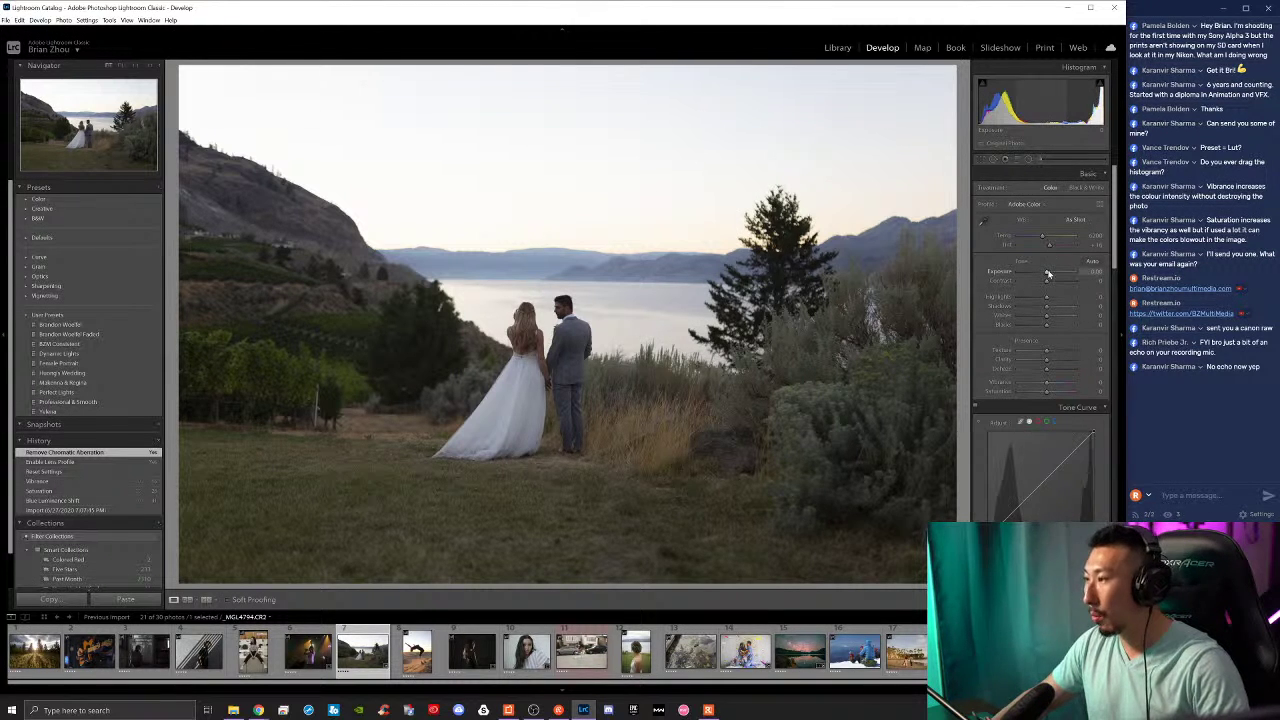
mouse_move(1047, 272)
mouse_down()
mouse_move(1054, 282)
mouse_move(1019, 297)
mouse_move(1056, 306)
mouse_move(1054, 273)
mouse_up()
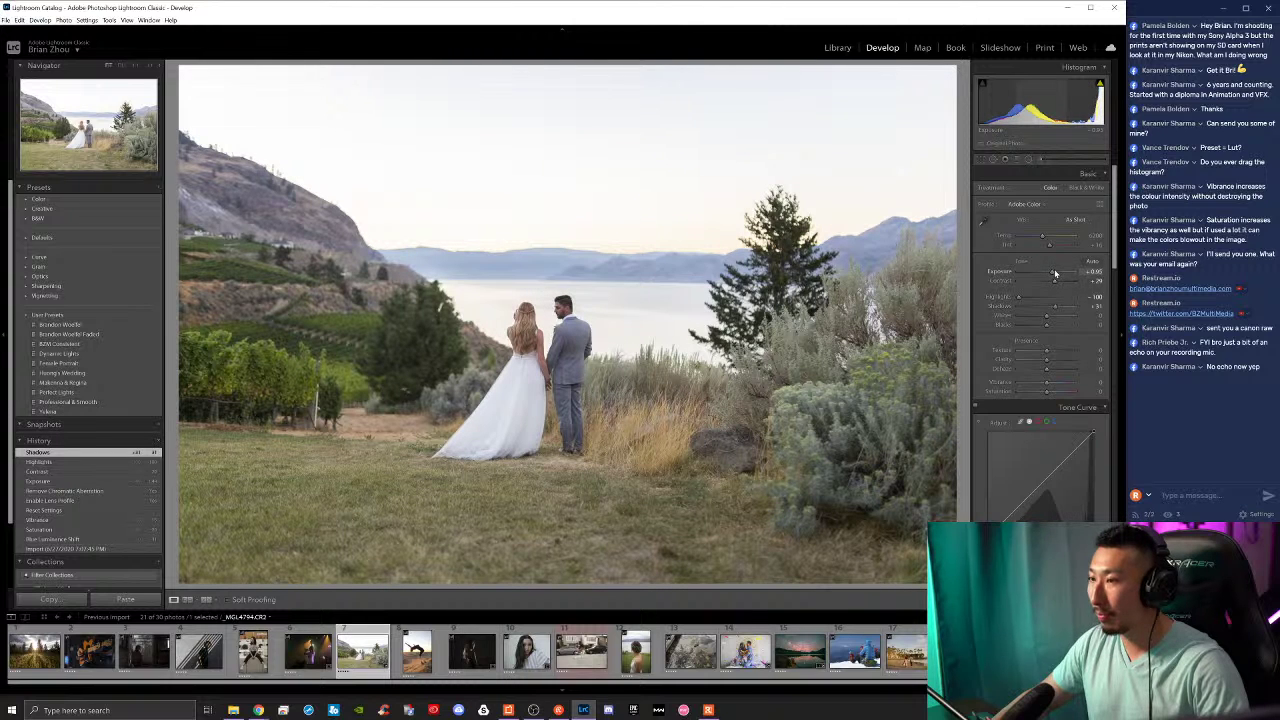
drag(1054, 273, 1054, 274)
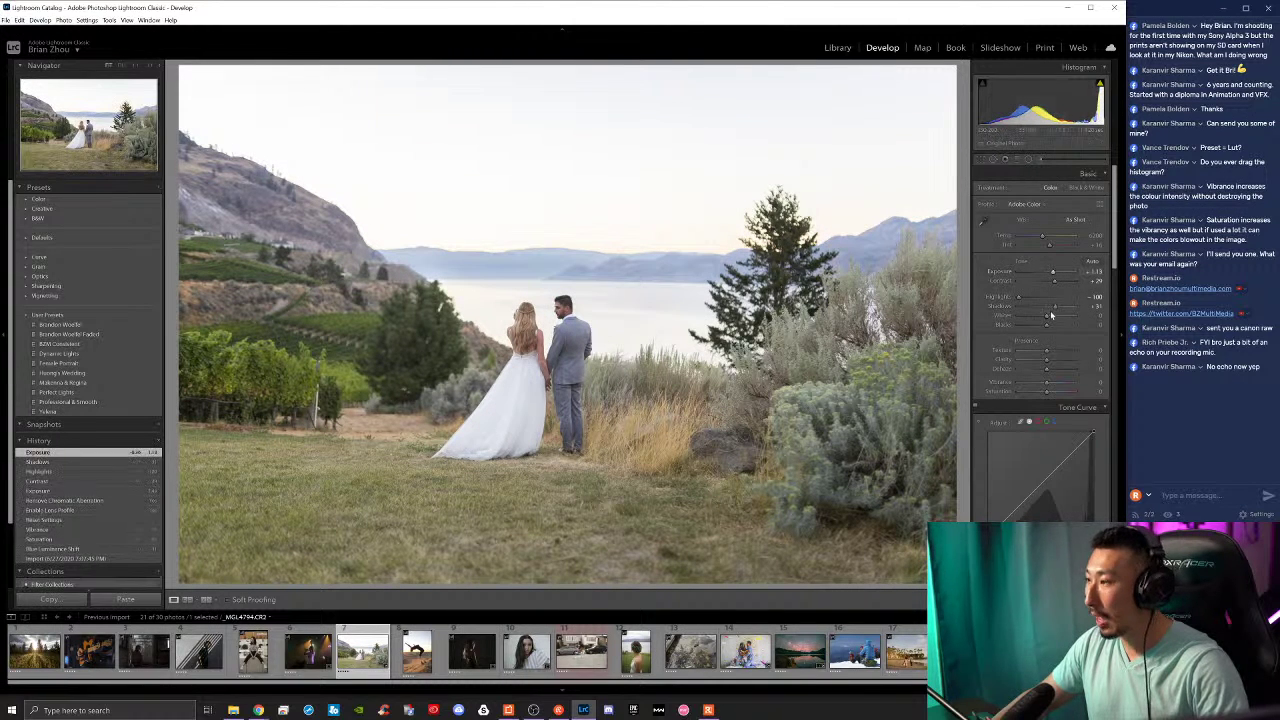
drag(1046, 320, 1035, 325)
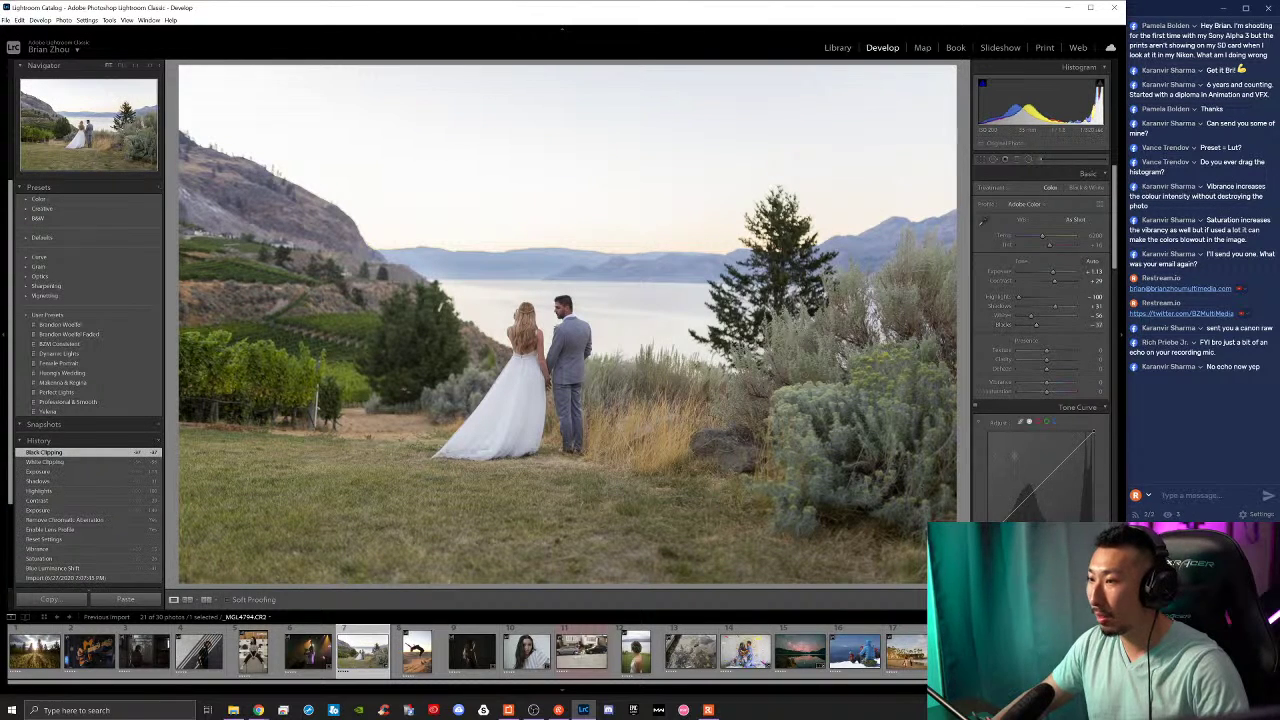
click(558, 360)
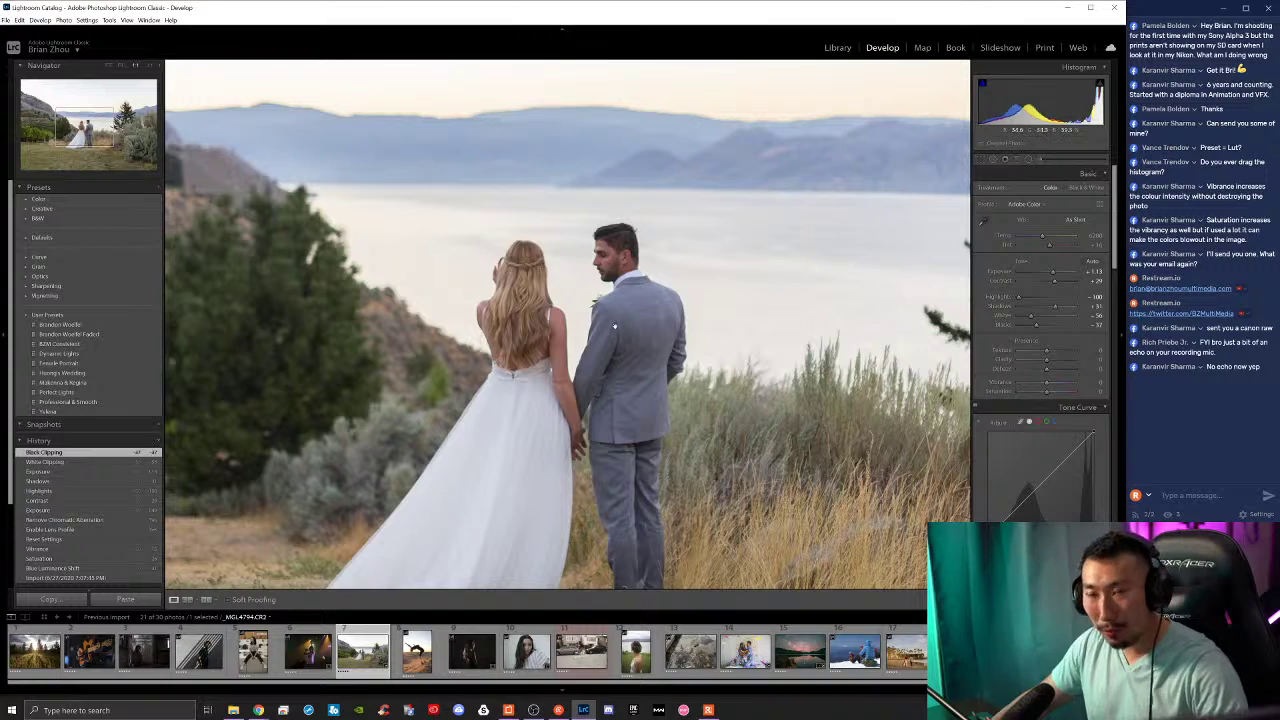
click(636, 336)
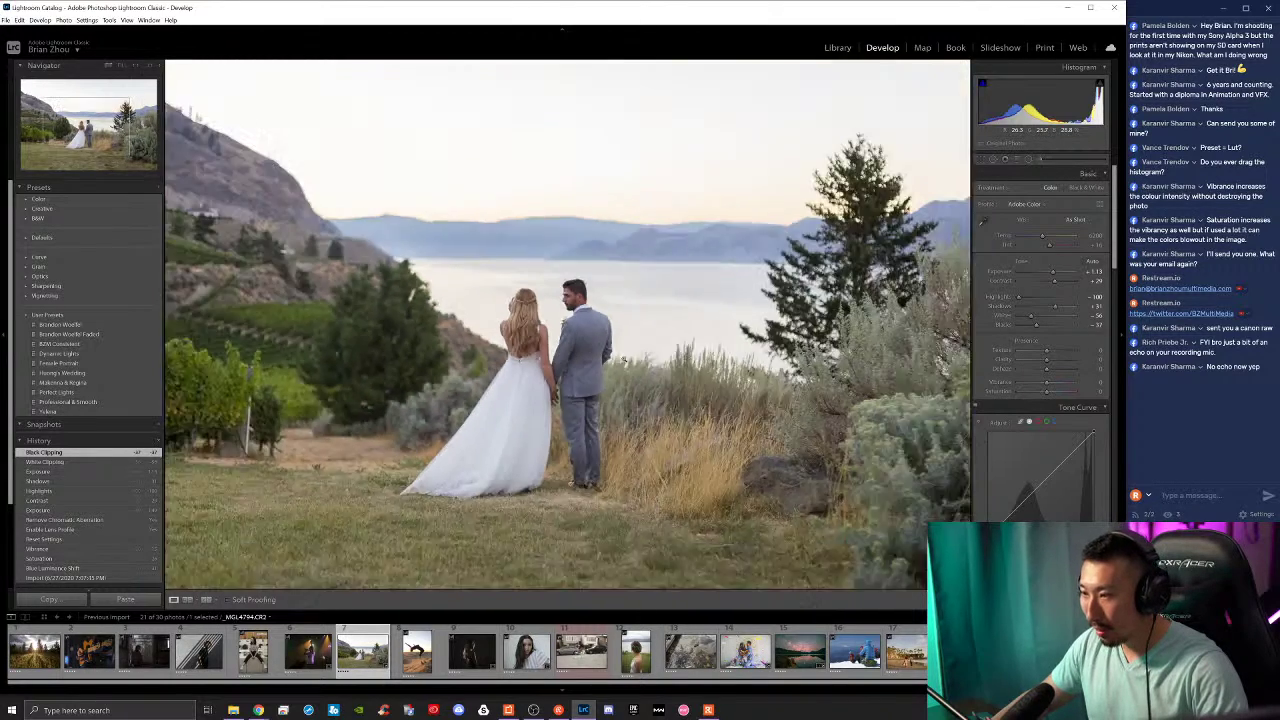
click(470, 505)
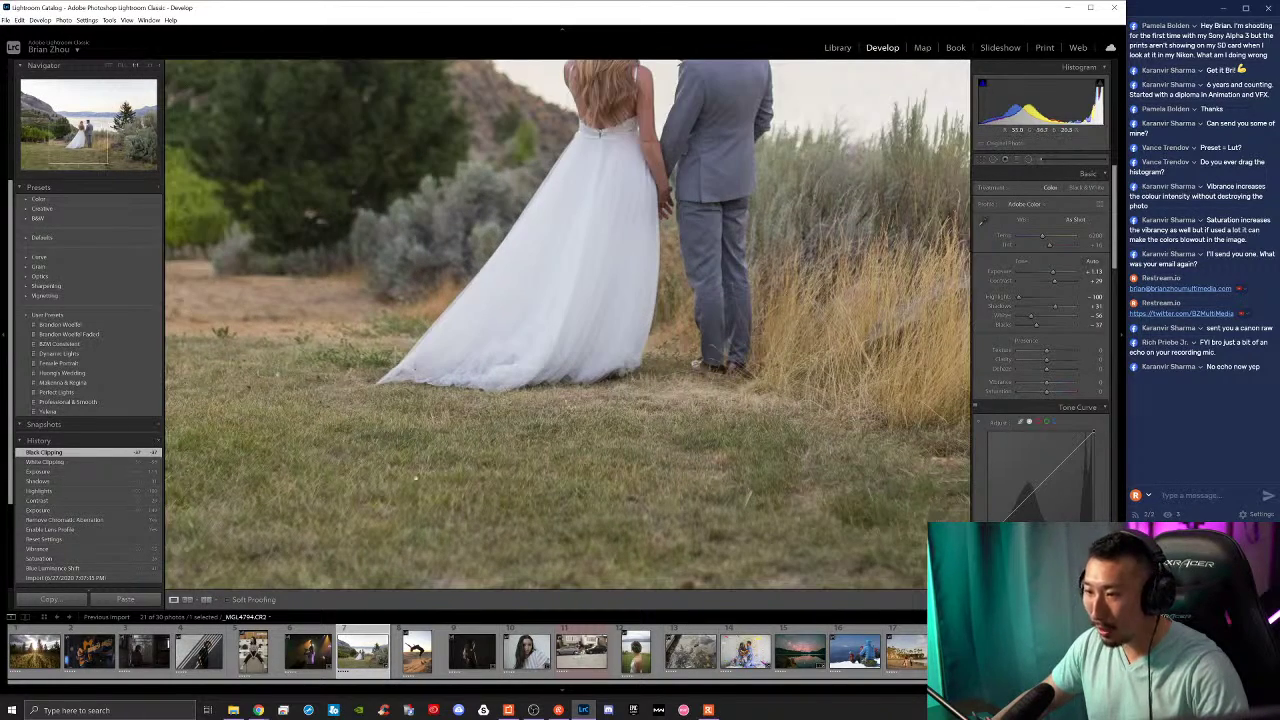
click(535, 457)
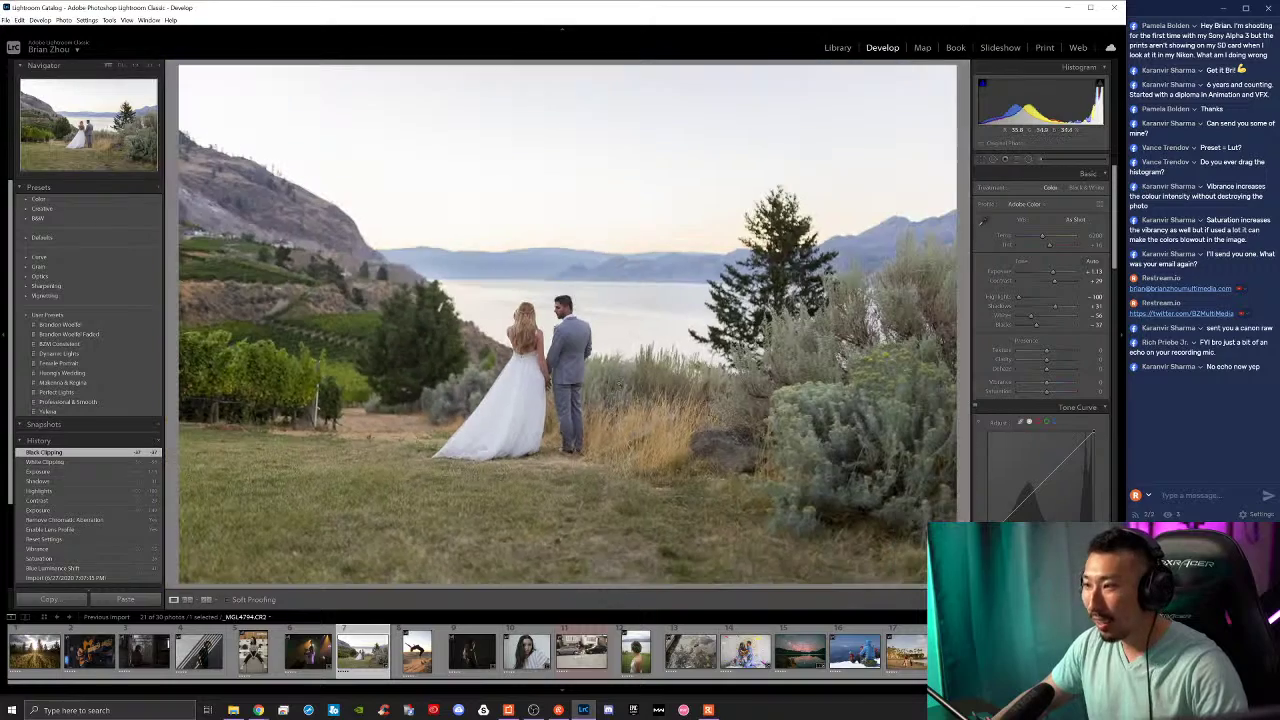
mouse_move(700, 350)
mouse_down()
mouse_move(601, 313)
mouse_move(530, 316)
mouse_move(692, 387)
mouse_move(695, 366)
mouse_up()
click(694, 367)
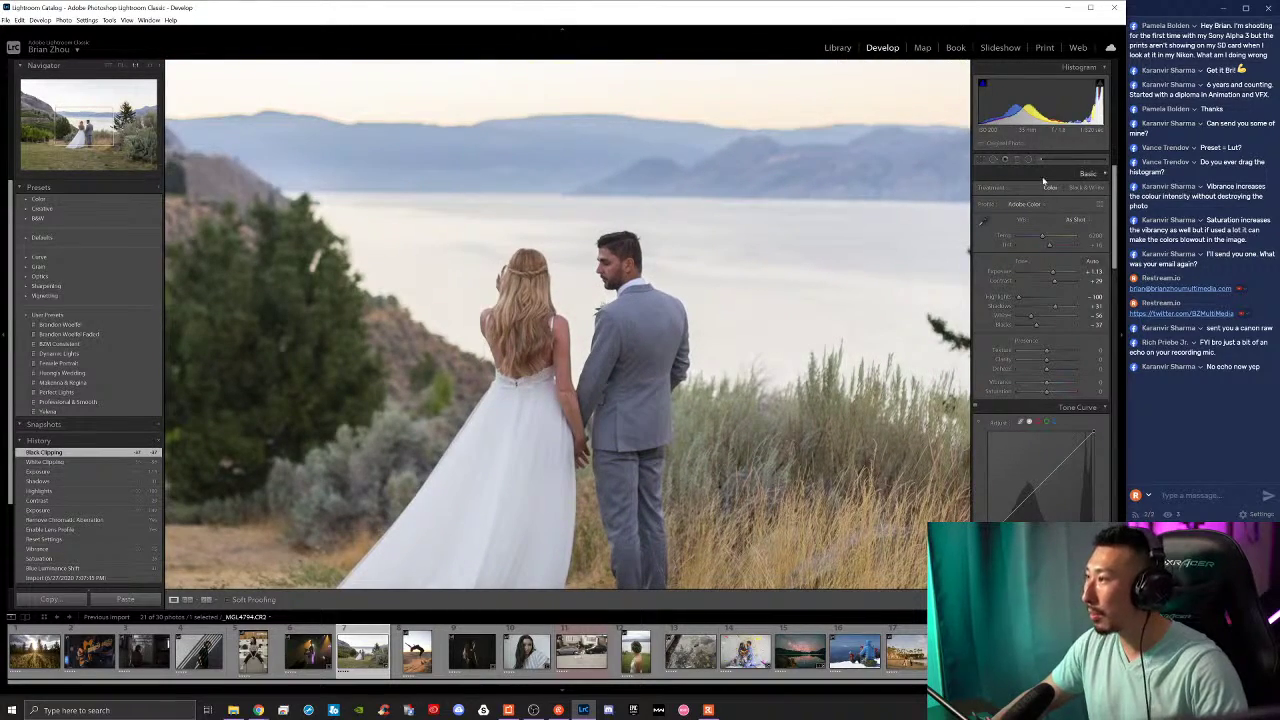
key(z)
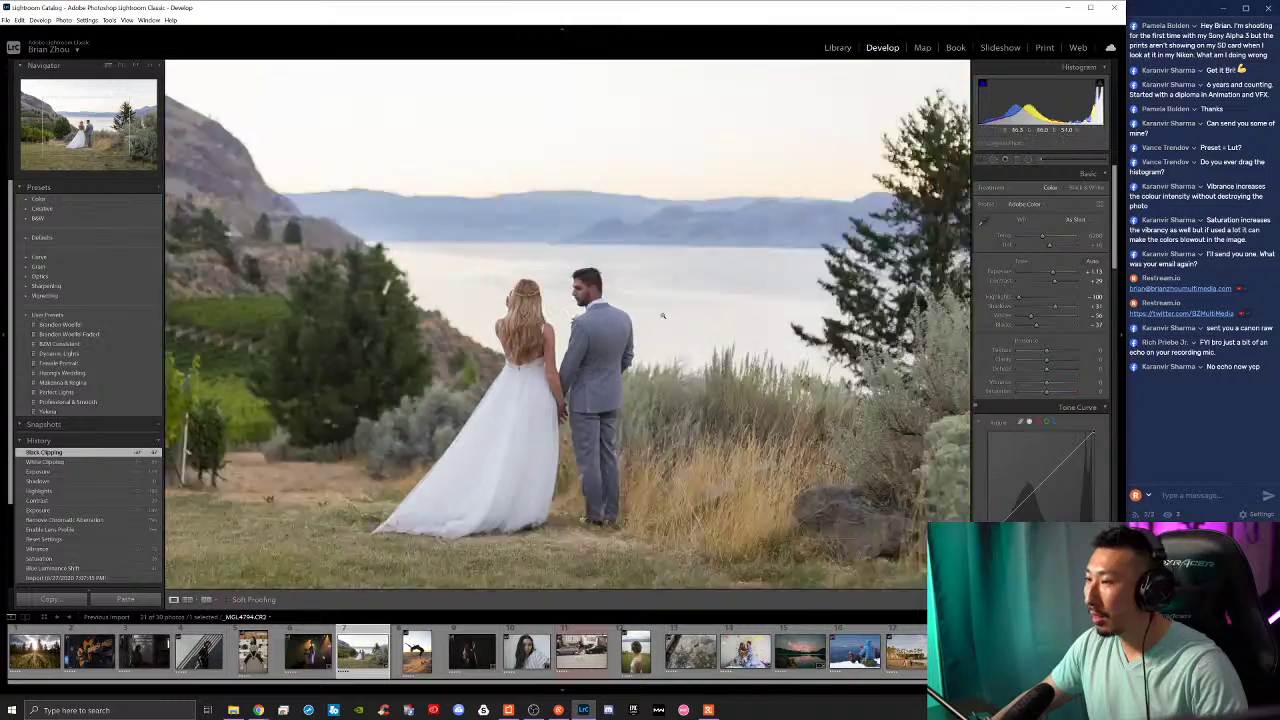
click(315, 405)
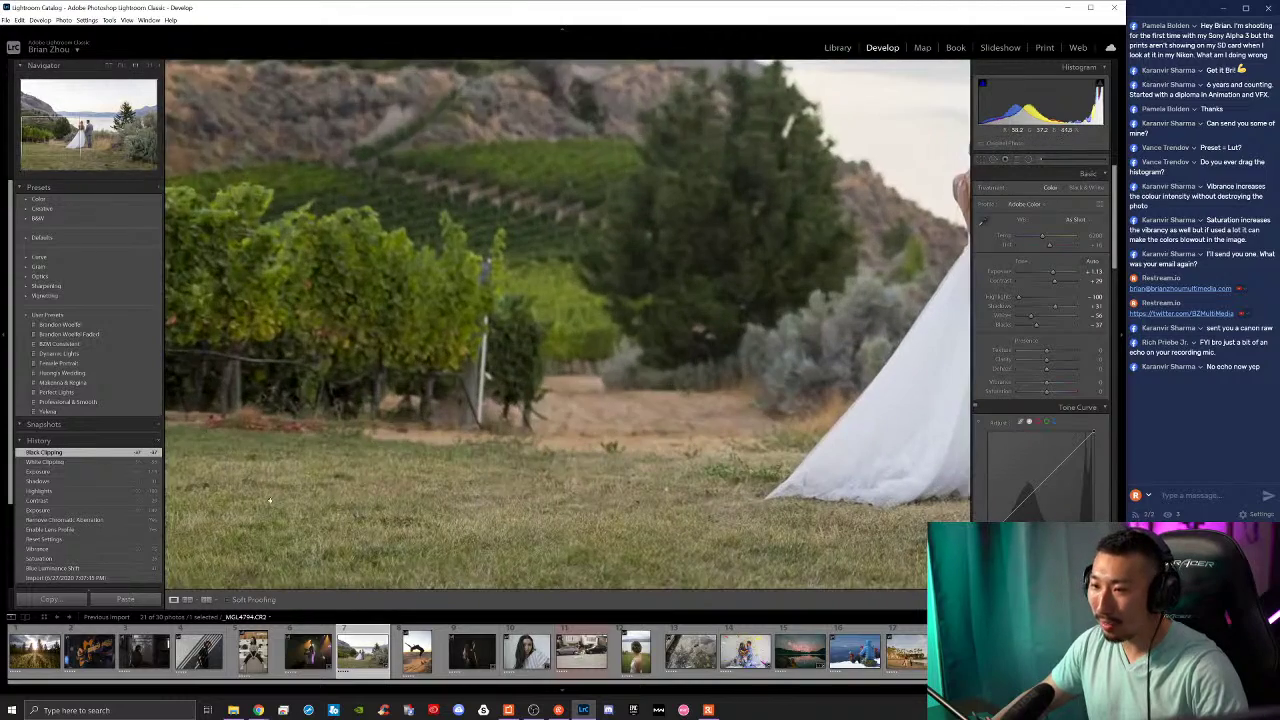
drag(314, 525, 313, 409)
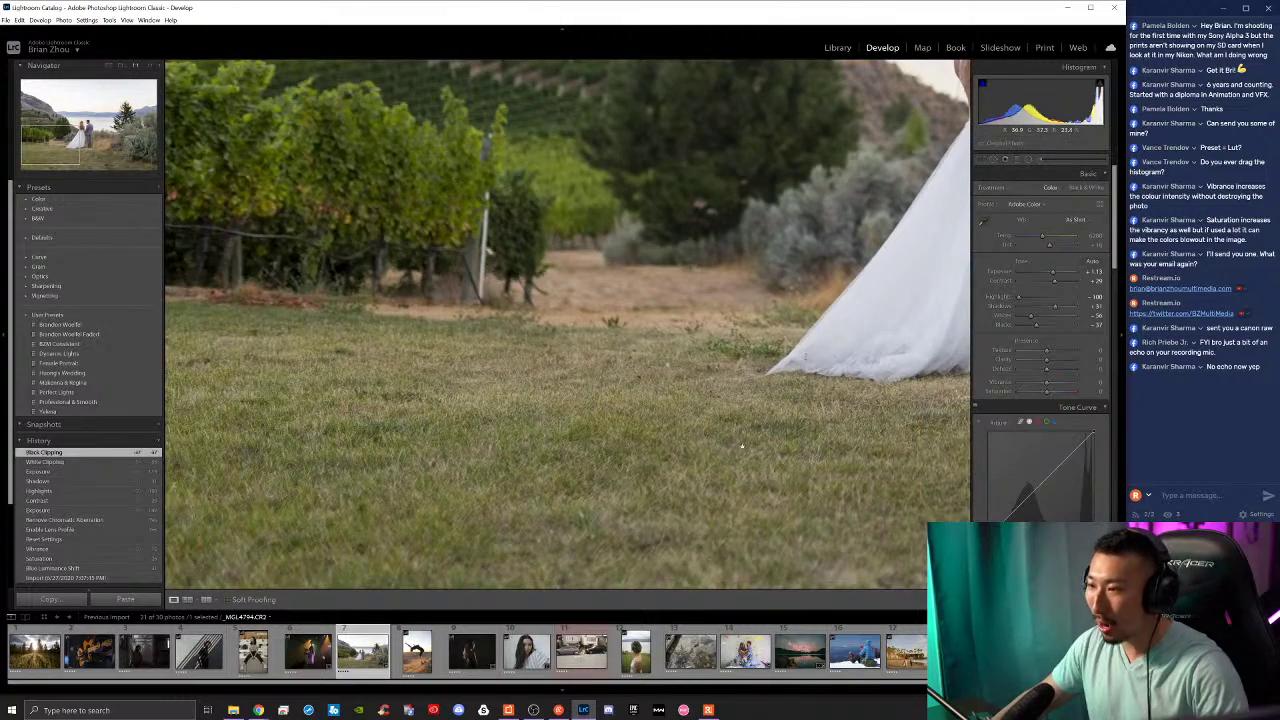
drag(806, 357, 531, 361)
click(530, 361)
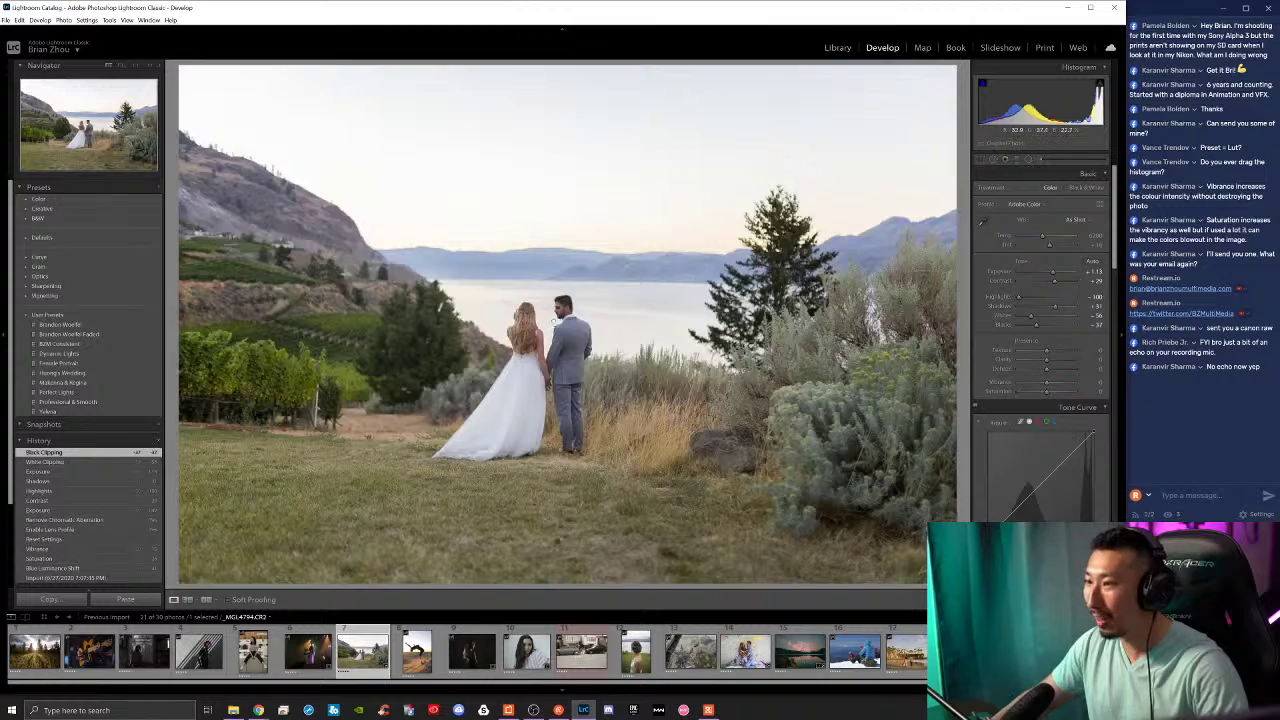
click(553, 321)
key(ctrl+minus)
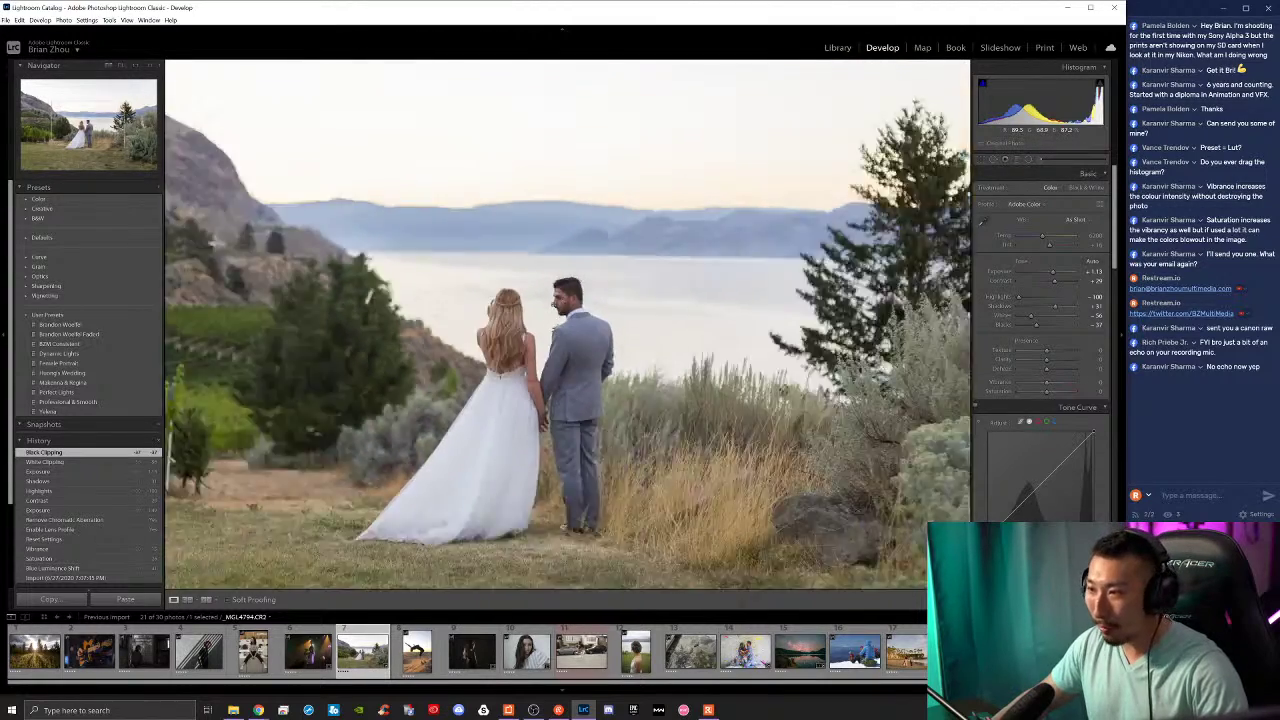
key(ctrl+equal)
key(ctrl+equal)
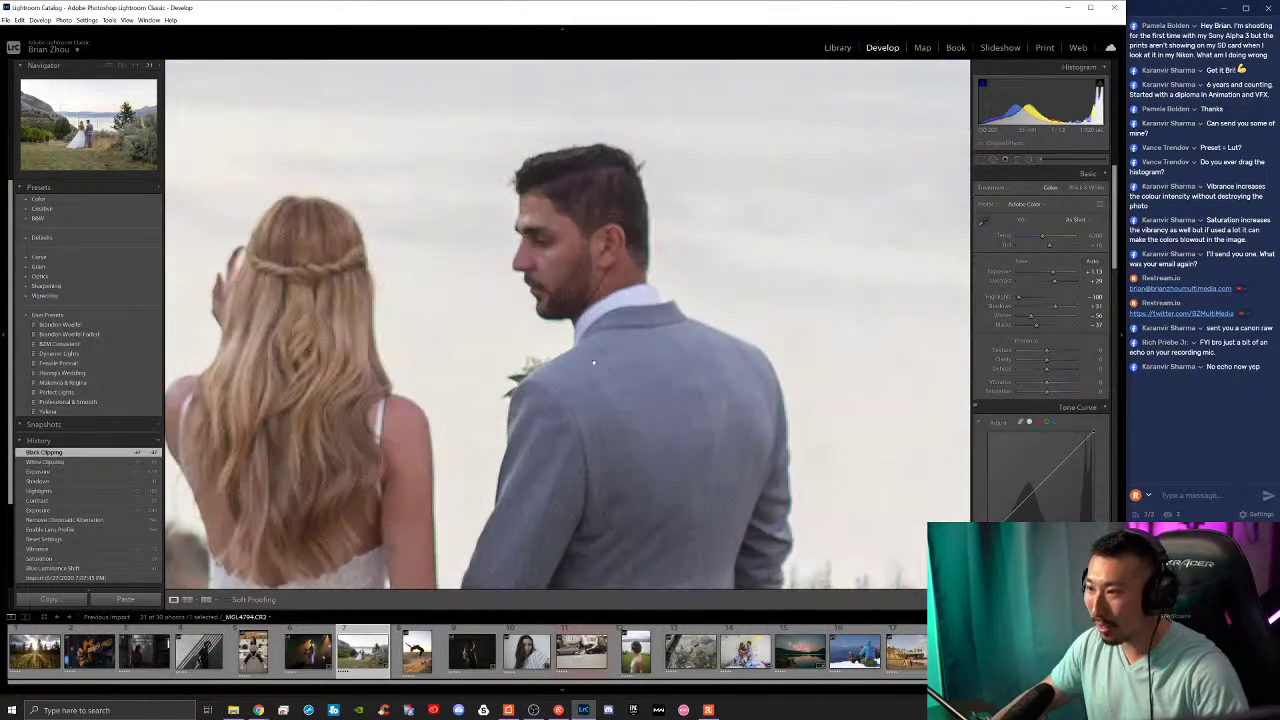
scroll(680, 166, down, 5)
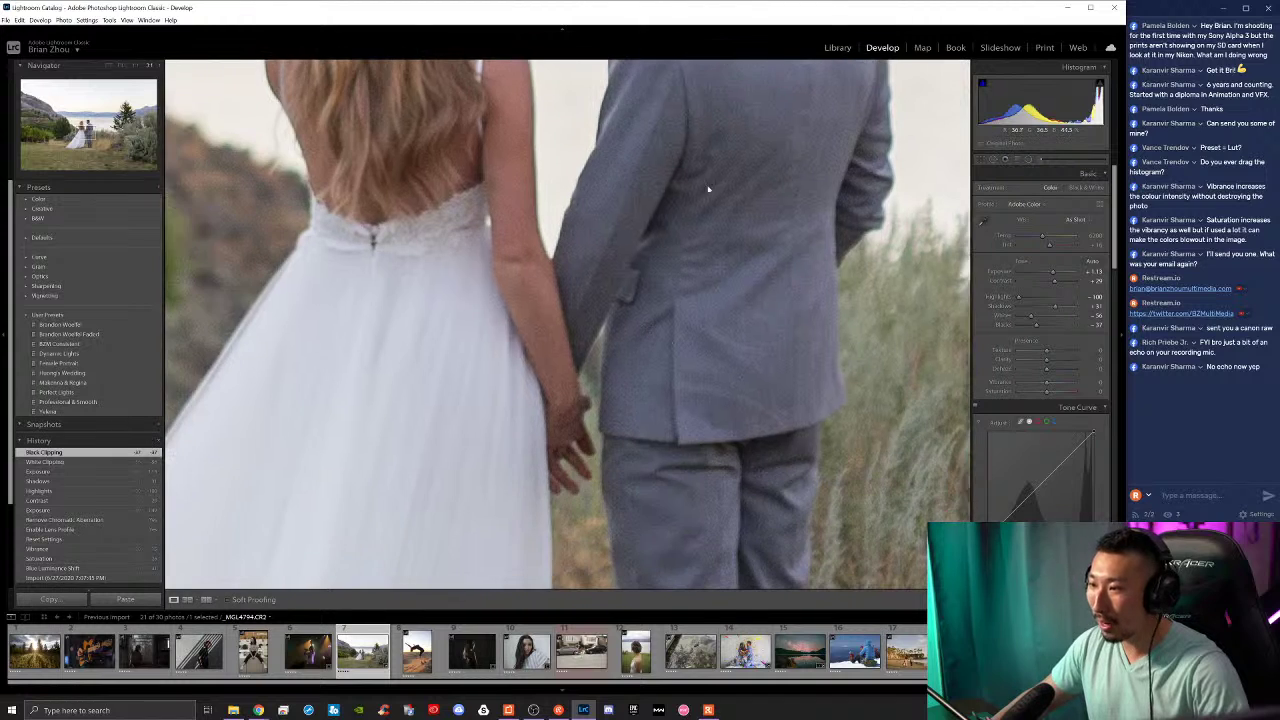
click(708, 188)
click(626, 338)
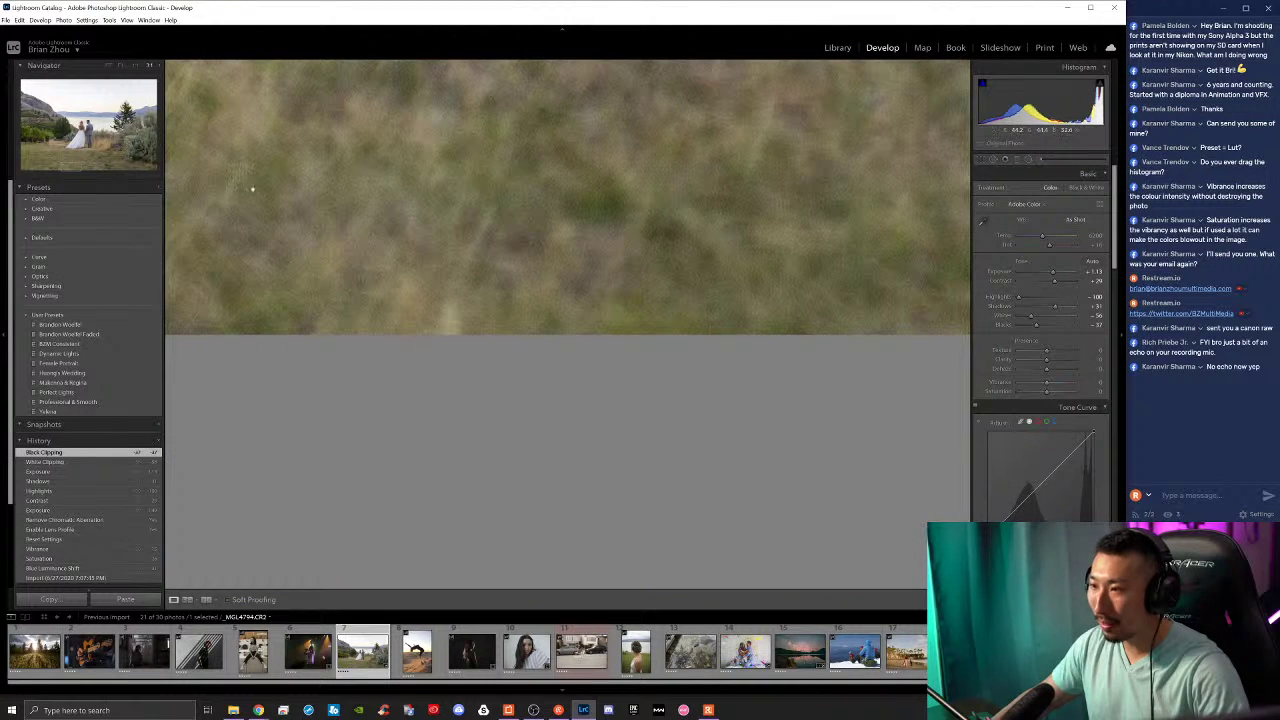
click(110, 69)
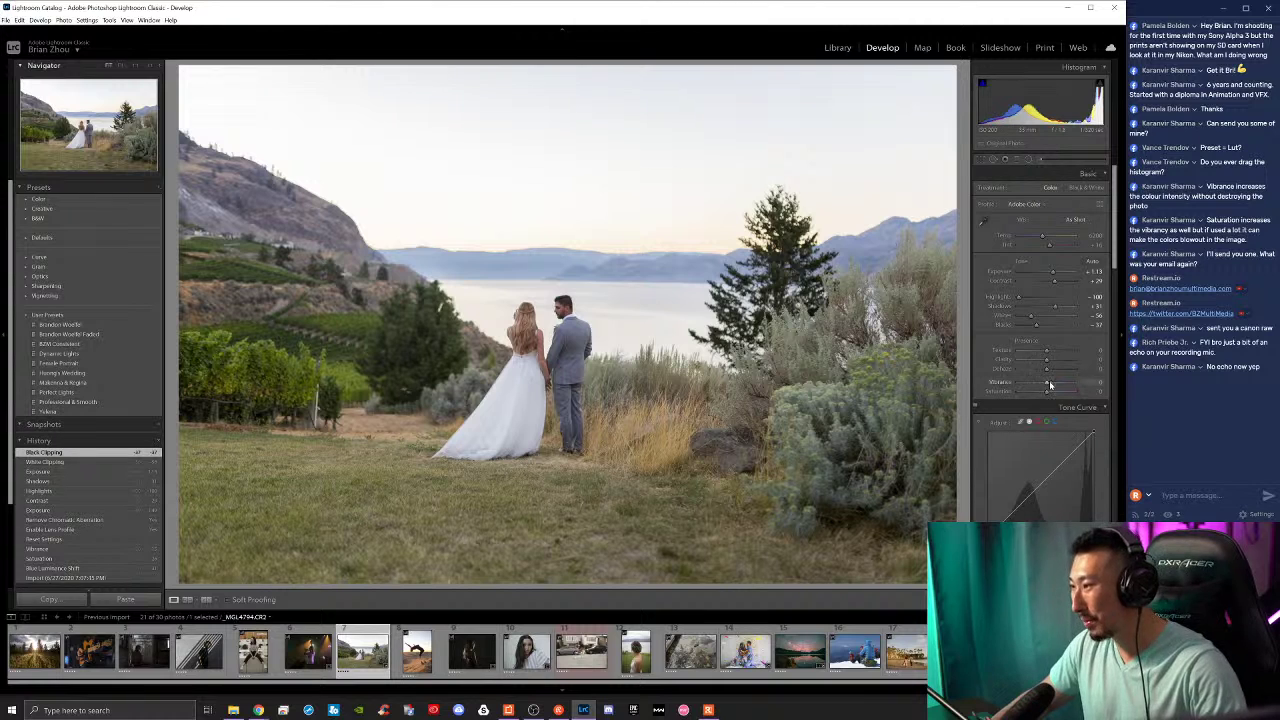
Step: Raise Texture and Clarity slightly, then toggle between the edited photo and the unedited original
drag(1048, 355, 1051, 358)
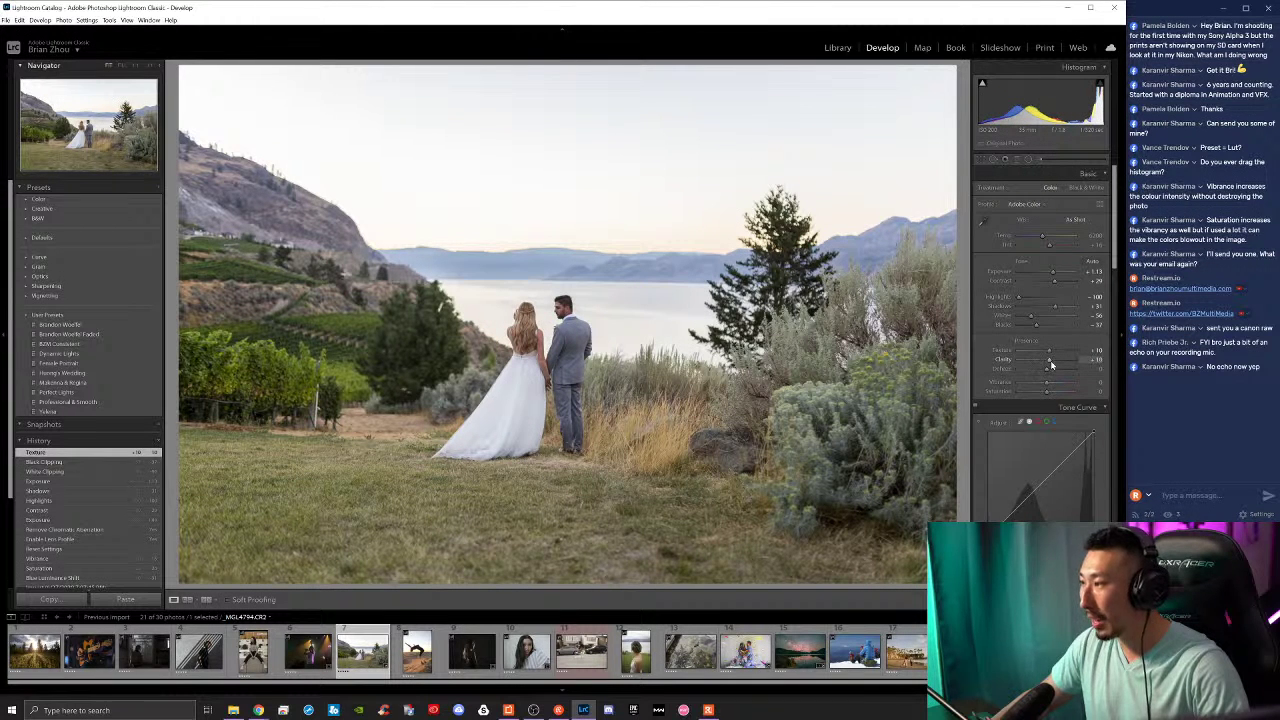
drag(1051, 365, 1052, 365)
key(backslash)
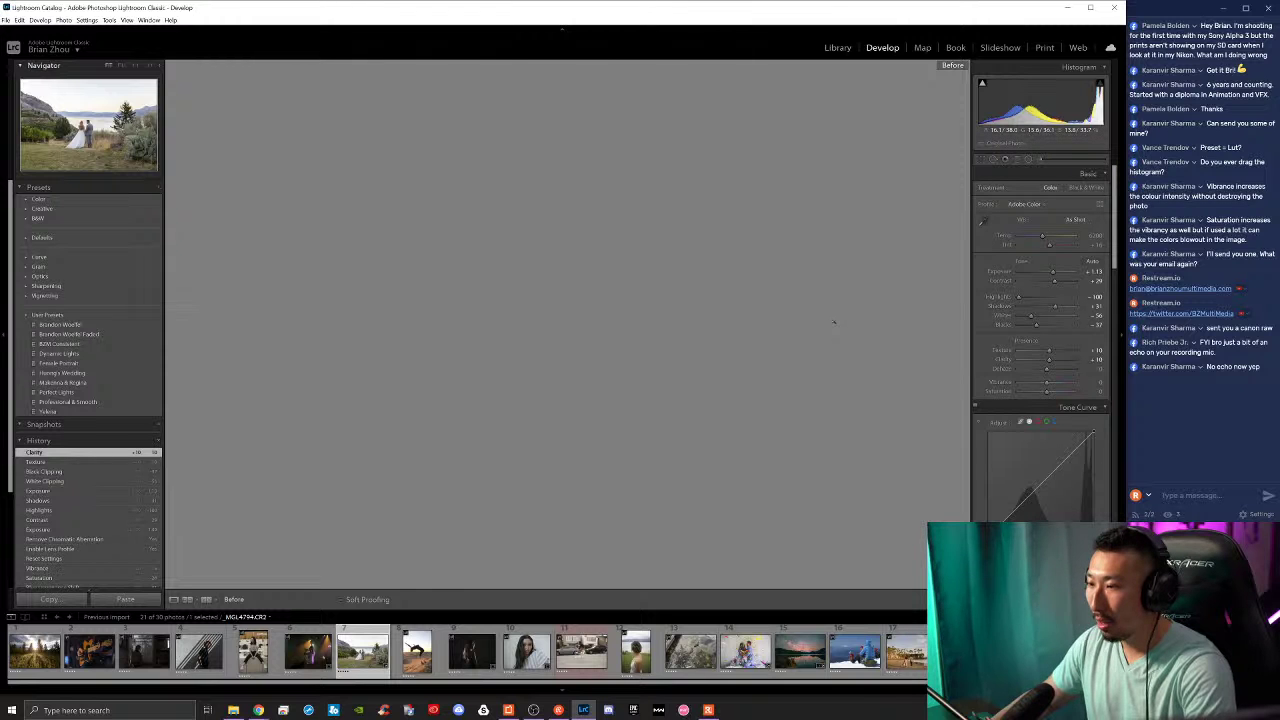
key(backslash)
key(backslash)
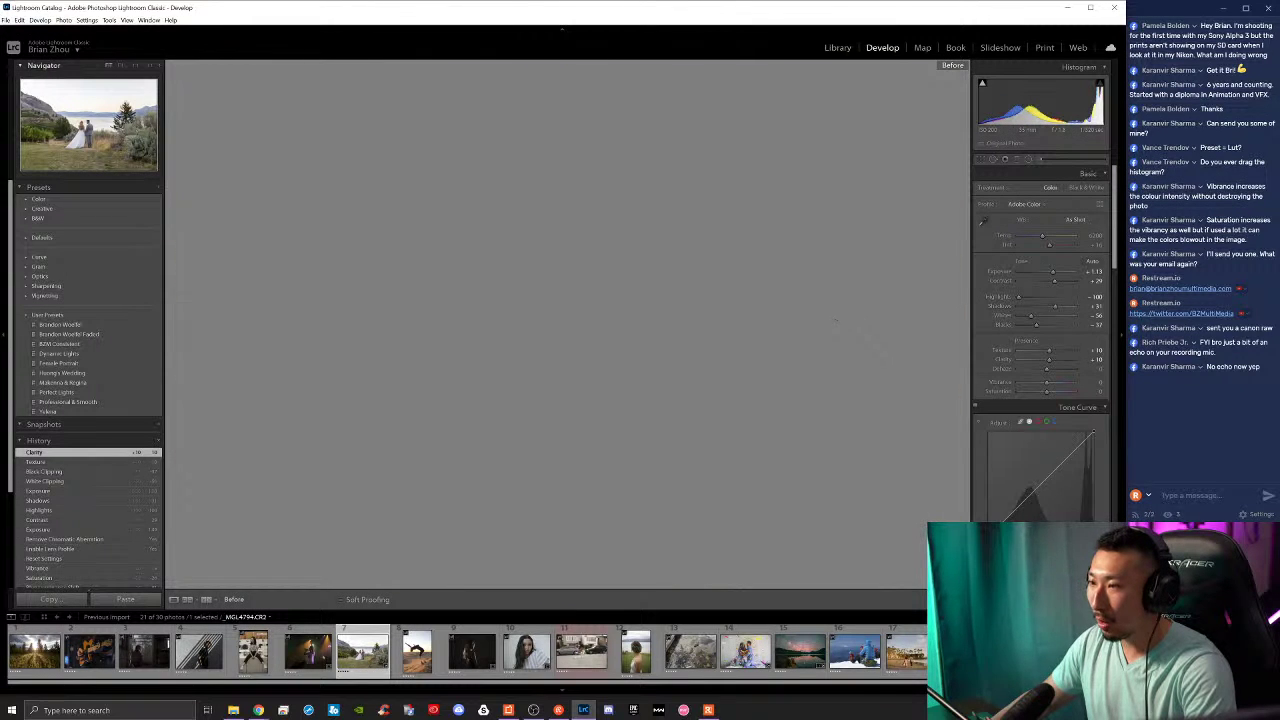
key(backslash)
key(backslash)
key(backslash)
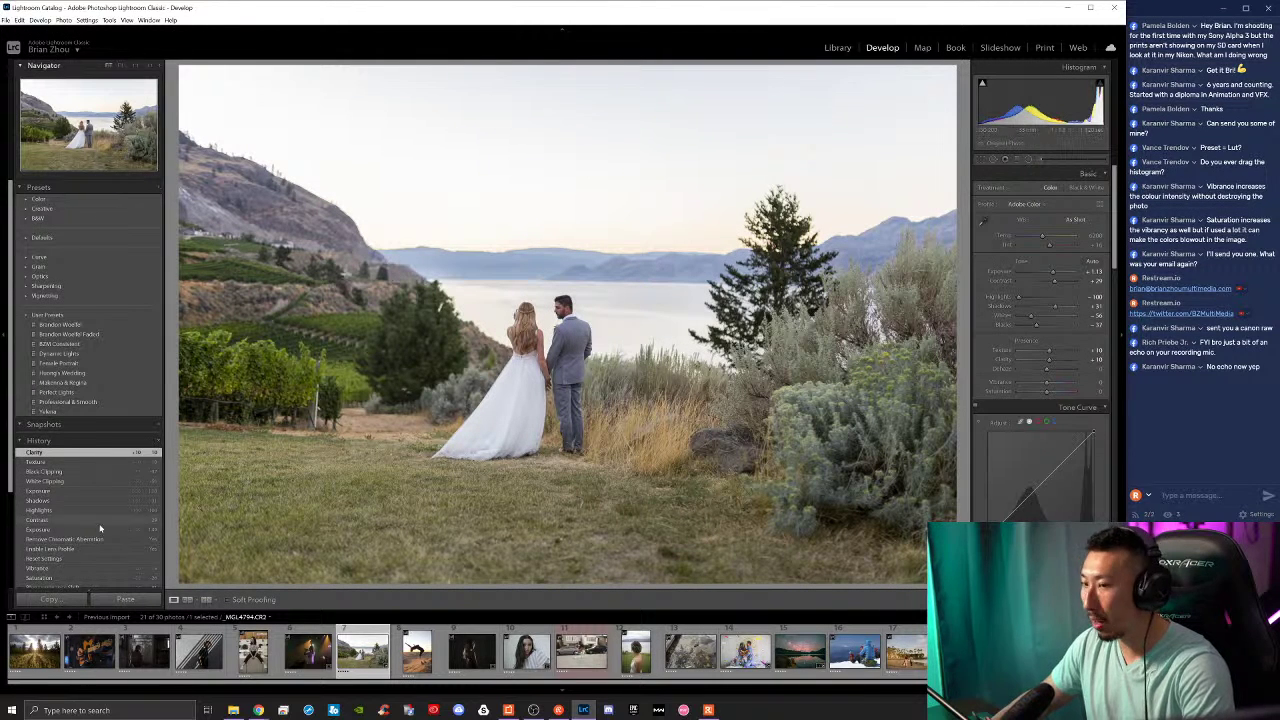
scroll(95, 515, down, 3)
Step: Preview earlier History states, including Reset Settings, then undo back to the latest edit
click(88, 494)
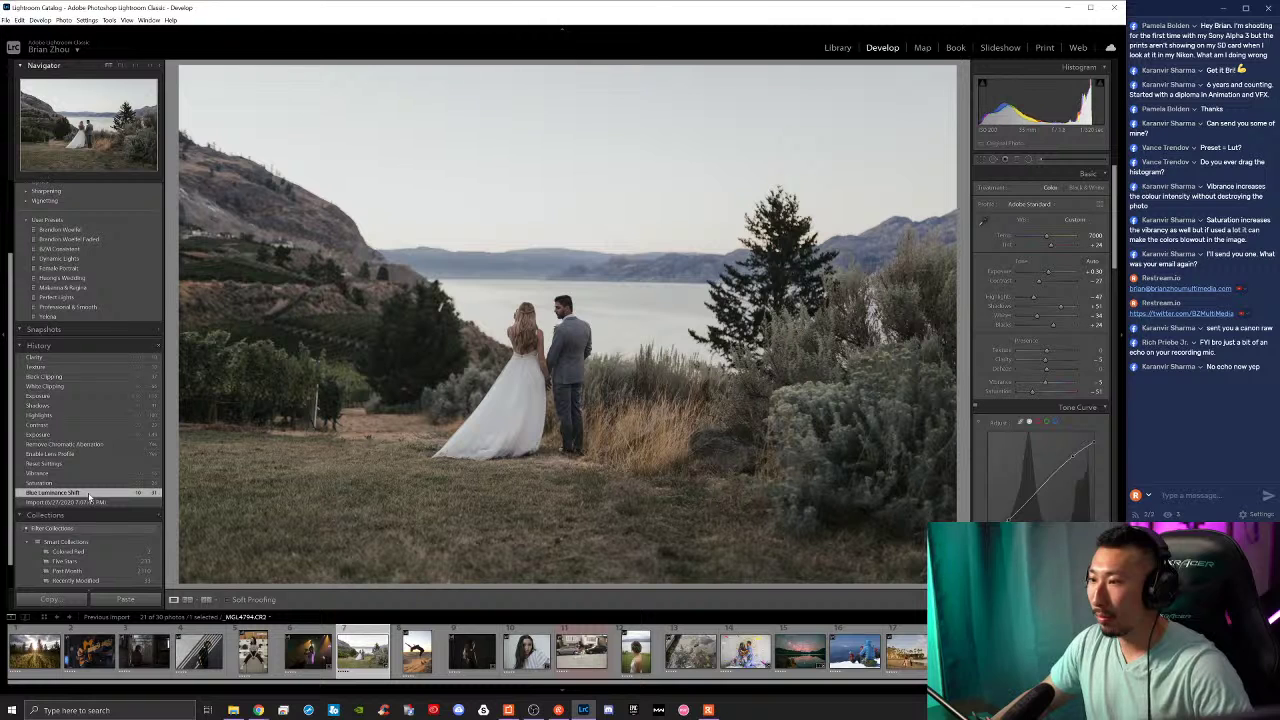
key(ctrl+z)
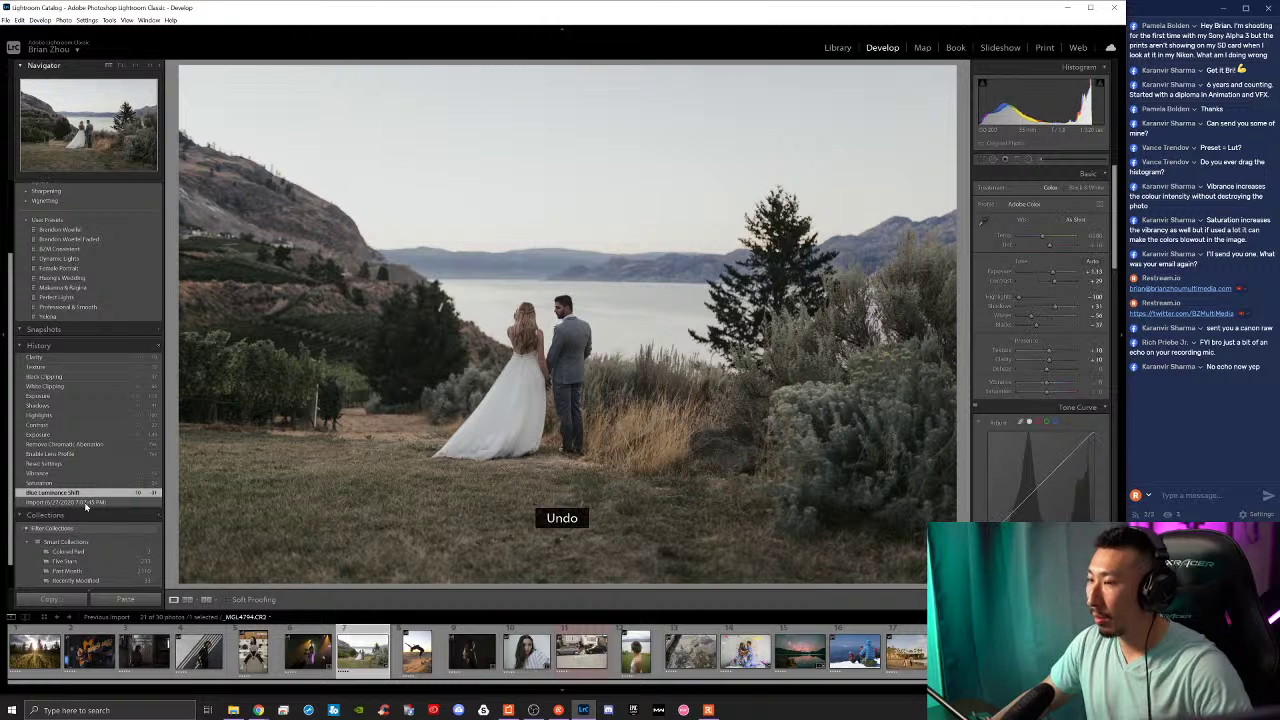
click(78, 463)
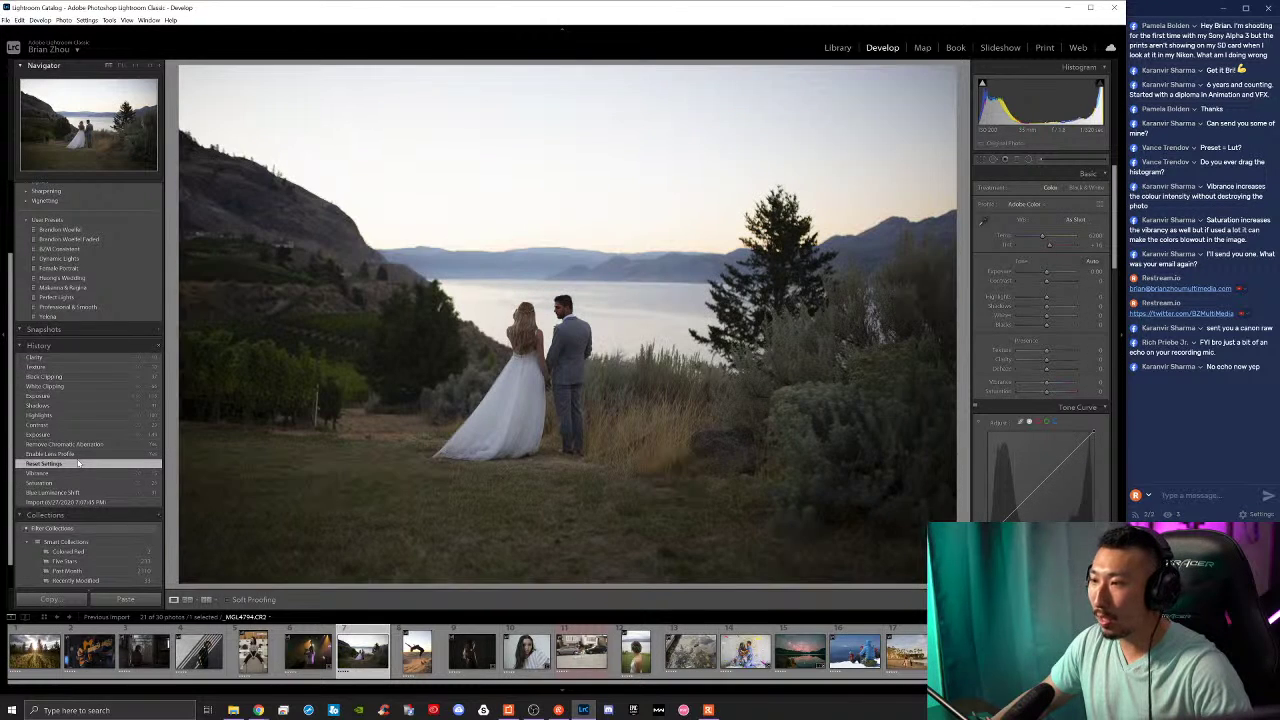
key(ctrl+z)
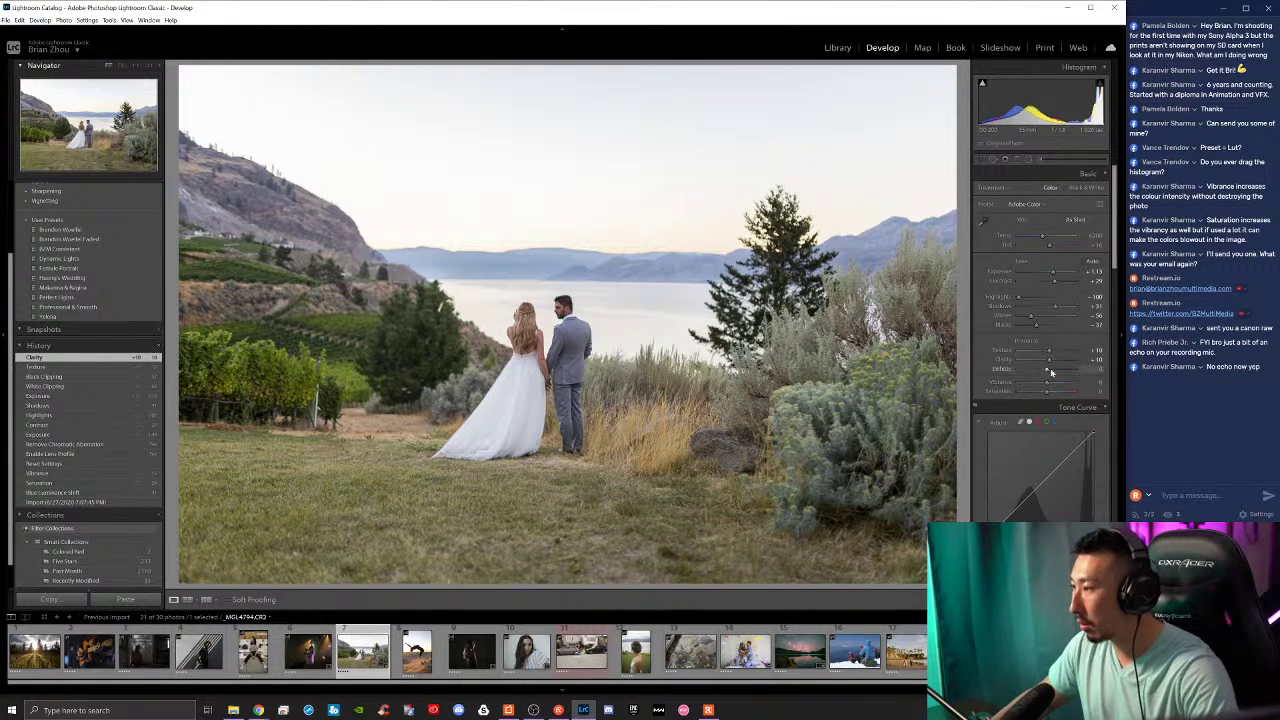
Step: Increase Vibrance and nudge Saturation slightly up for richer, warmer colour
drag(1048, 383, 1060, 385)
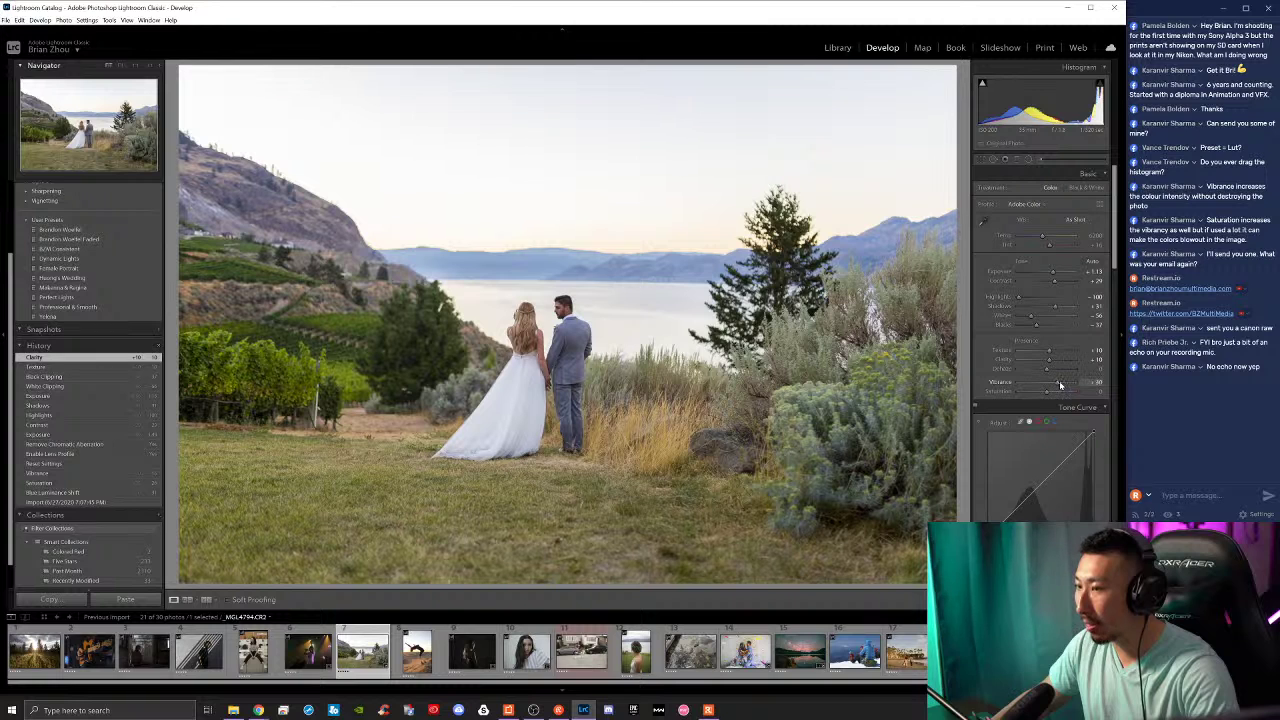
drag(1062, 385, 1061, 385)
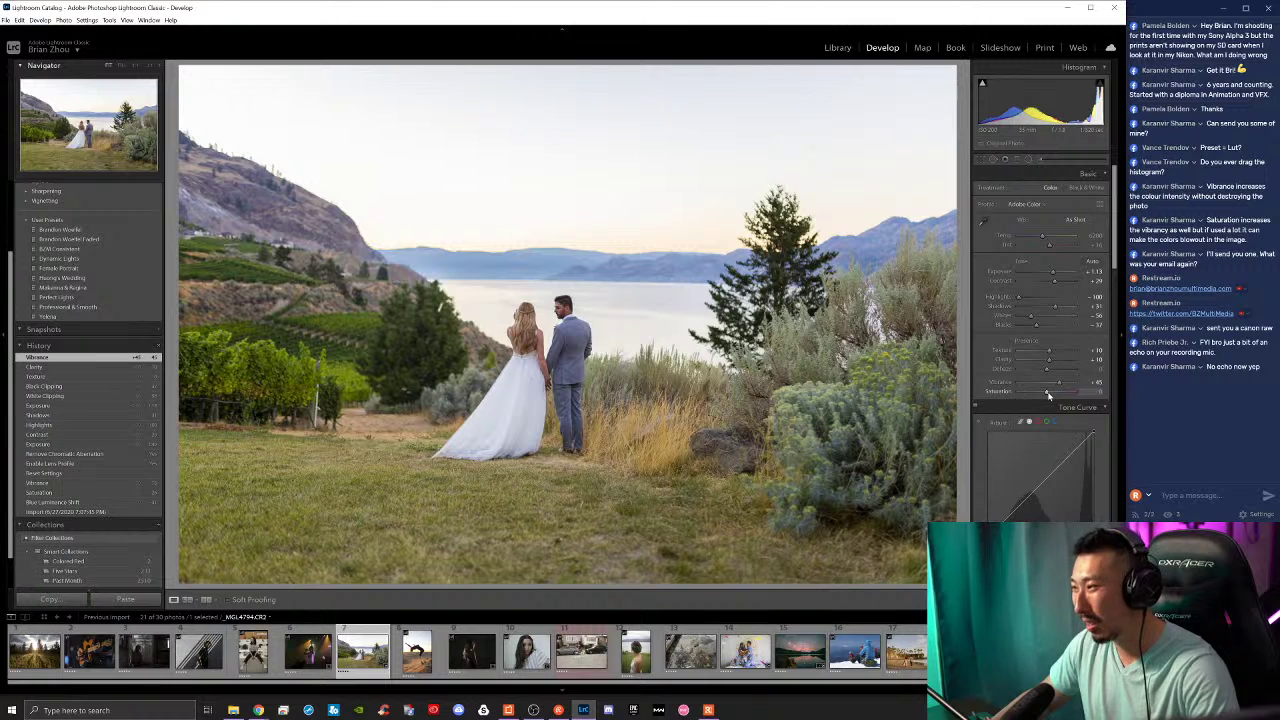
drag(1048, 396, 1047, 397)
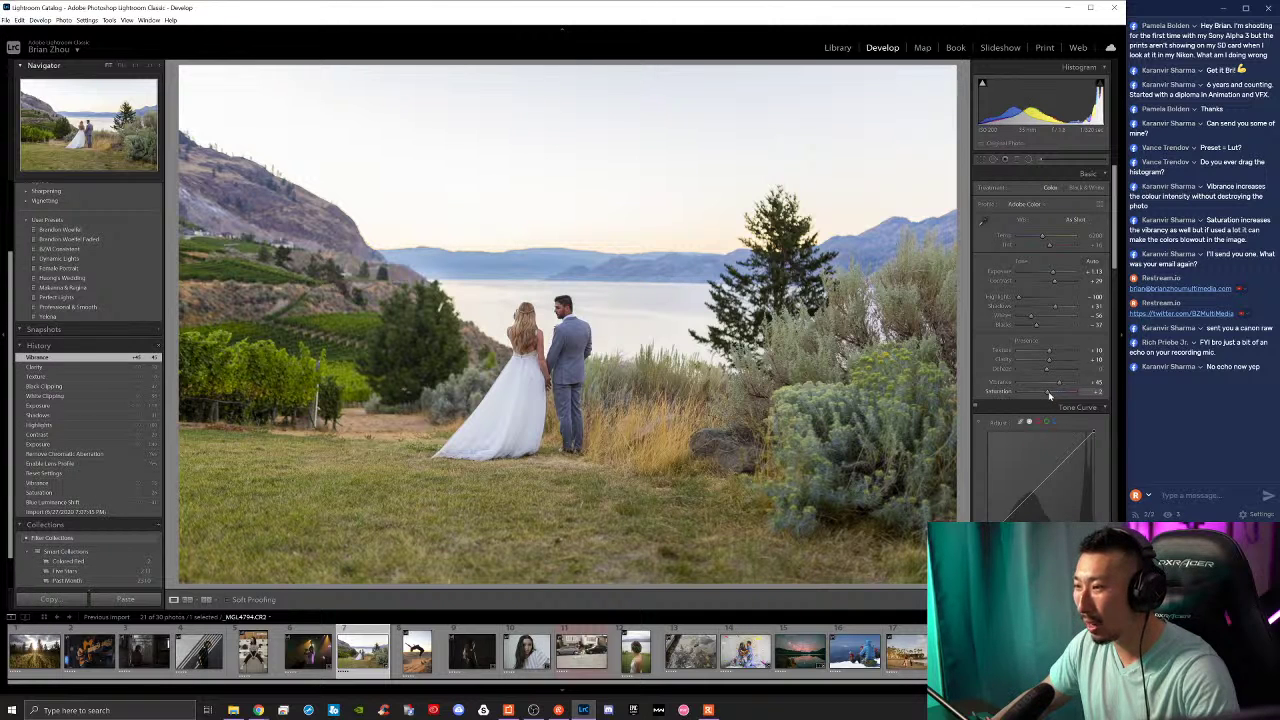
drag(1050, 396, 1050, 396)
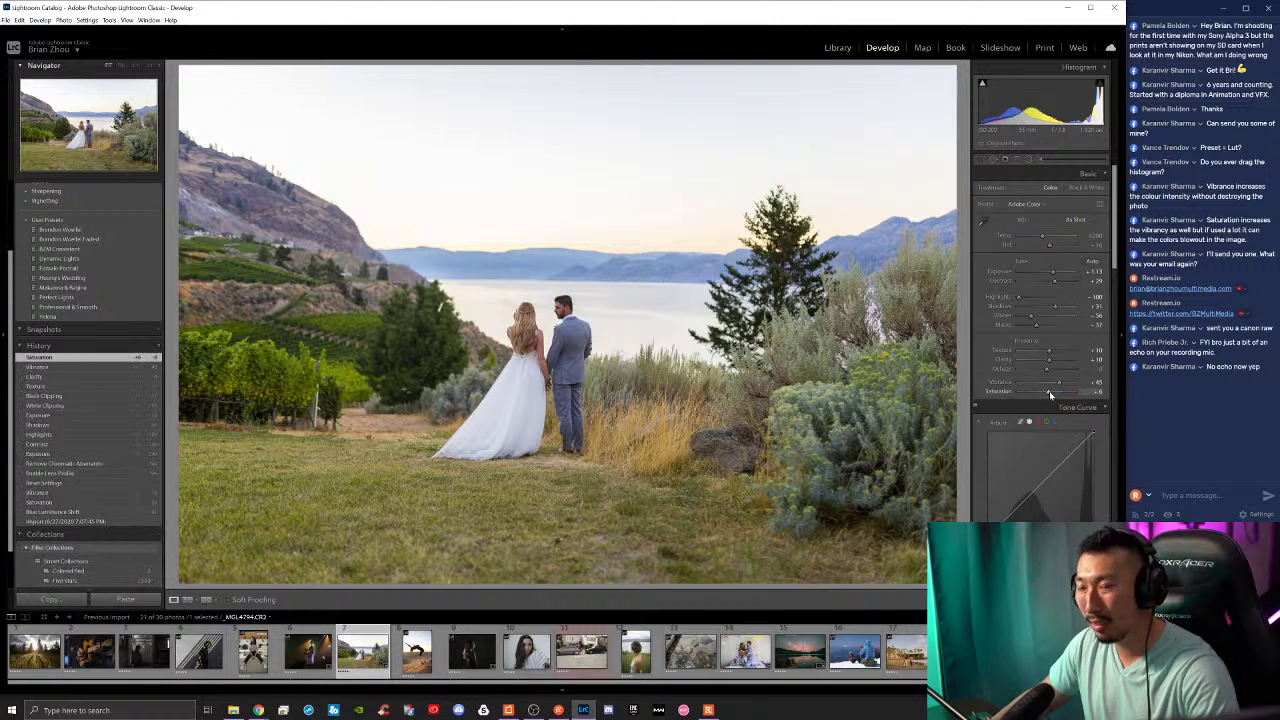
scroll(1000, 395, down, 3)
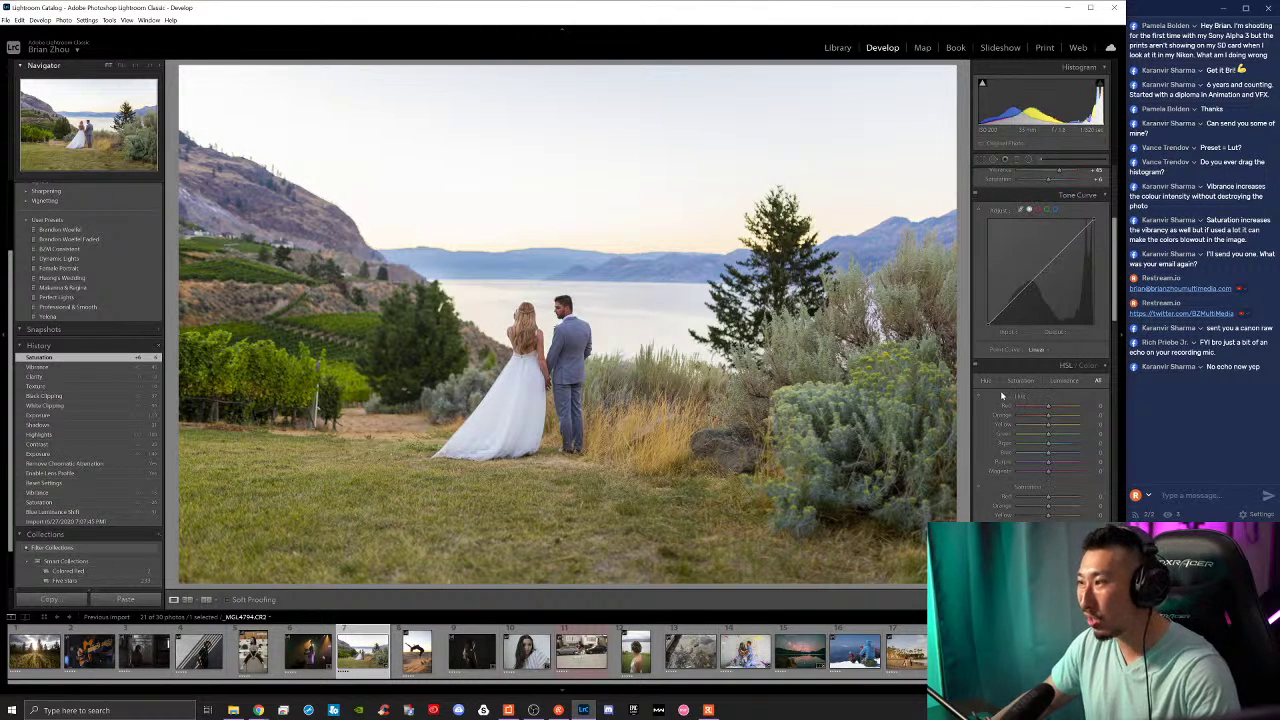
scroll(1000, 430, up, 2)
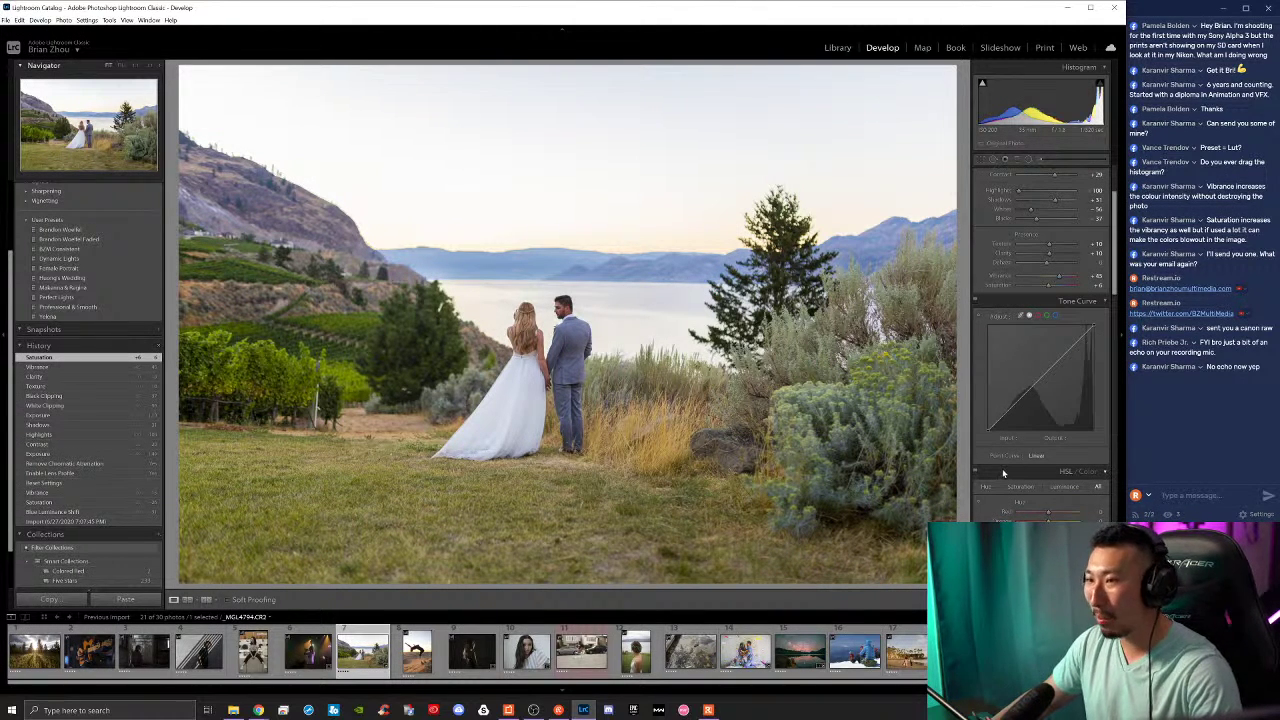
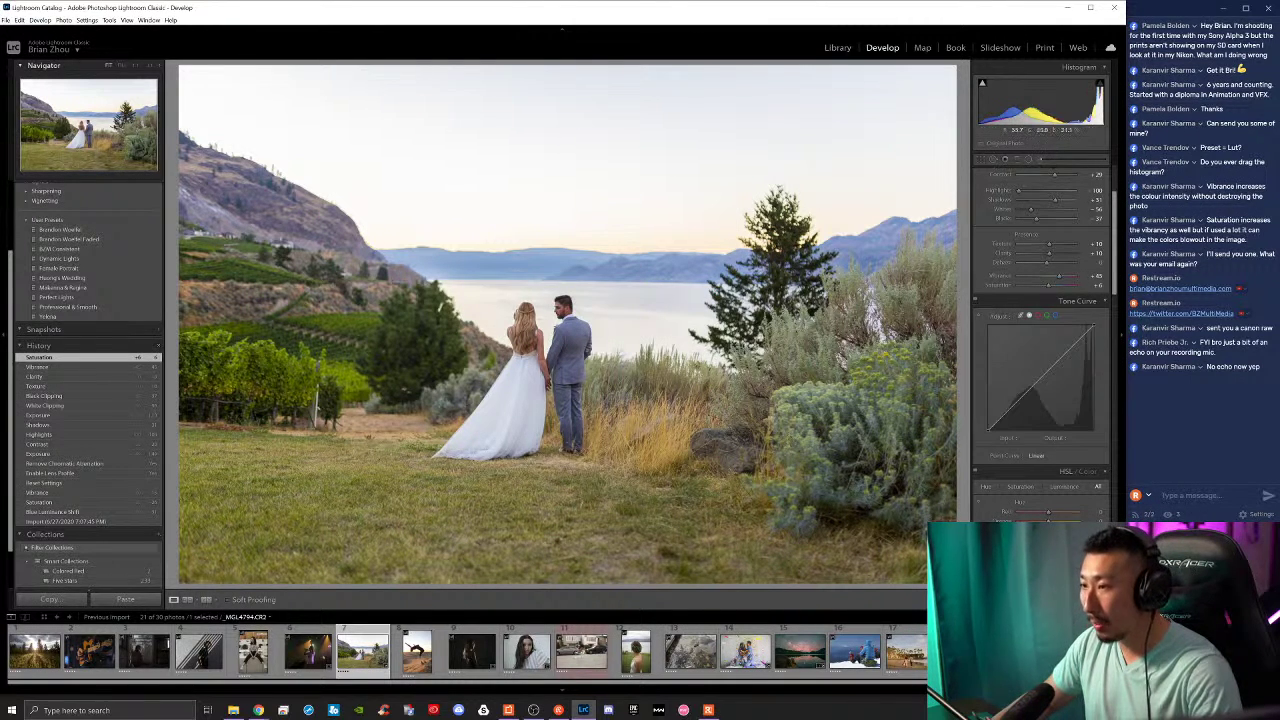
Step: Zoom in on the couple, raise Red Saturation to +33 and shift the Orange hue
key(ctrl+equal)
key(ctrl+equal)
drag(589, 395, 626, 379)
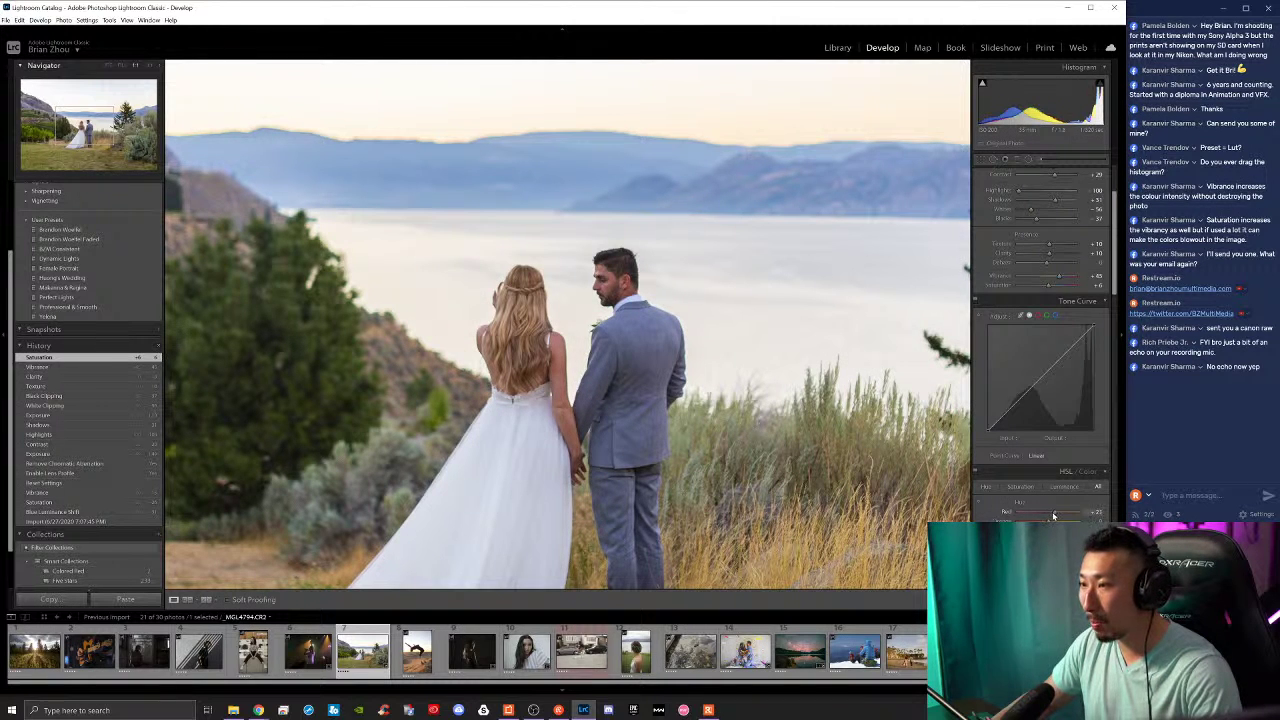
drag(1046, 514, 1055, 512)
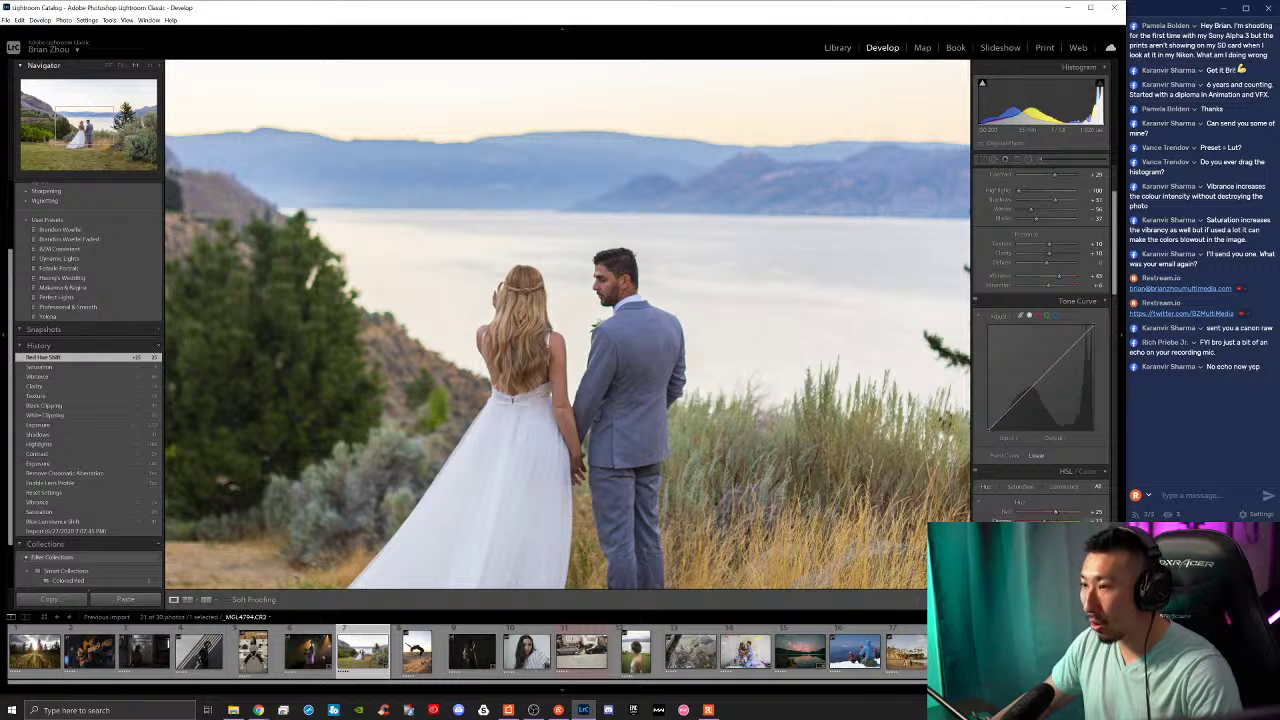
click(659, 347)
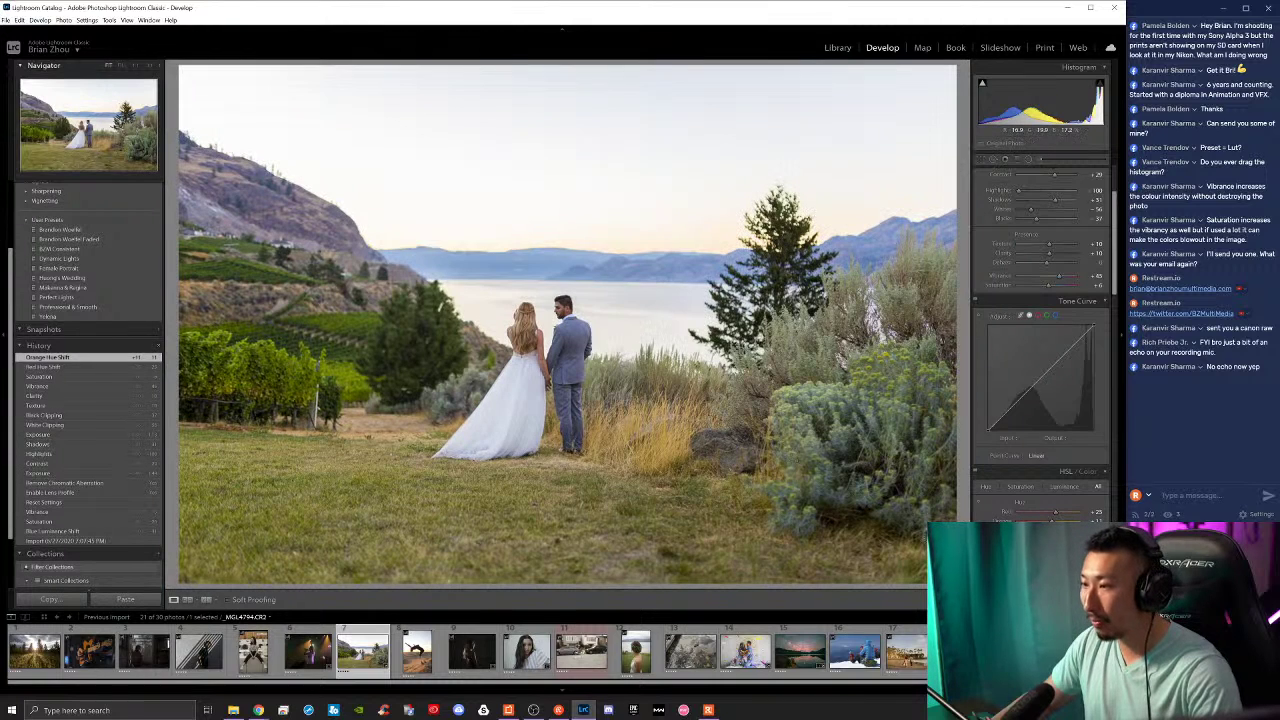
Step: Compare against an earlier History state, undo back, then drag Yellow Hue to -61
key(z)
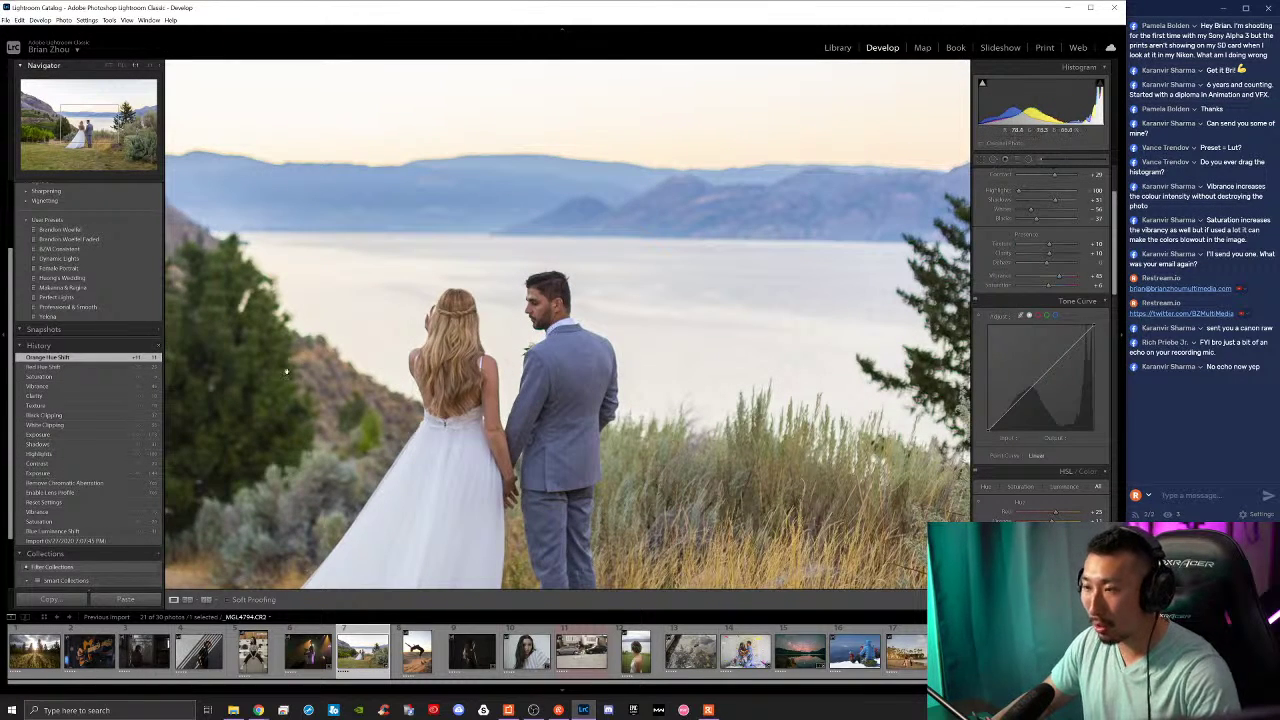
click(113, 386)
key(ctrl+z)
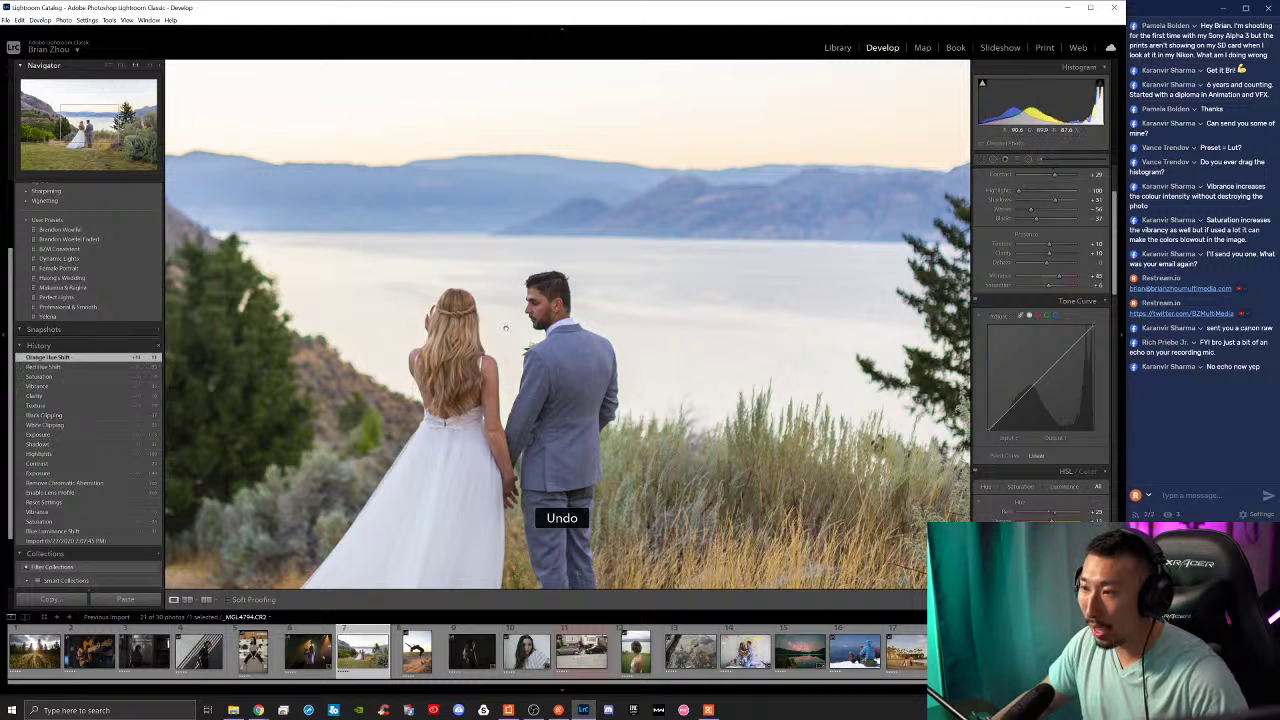
key(z)
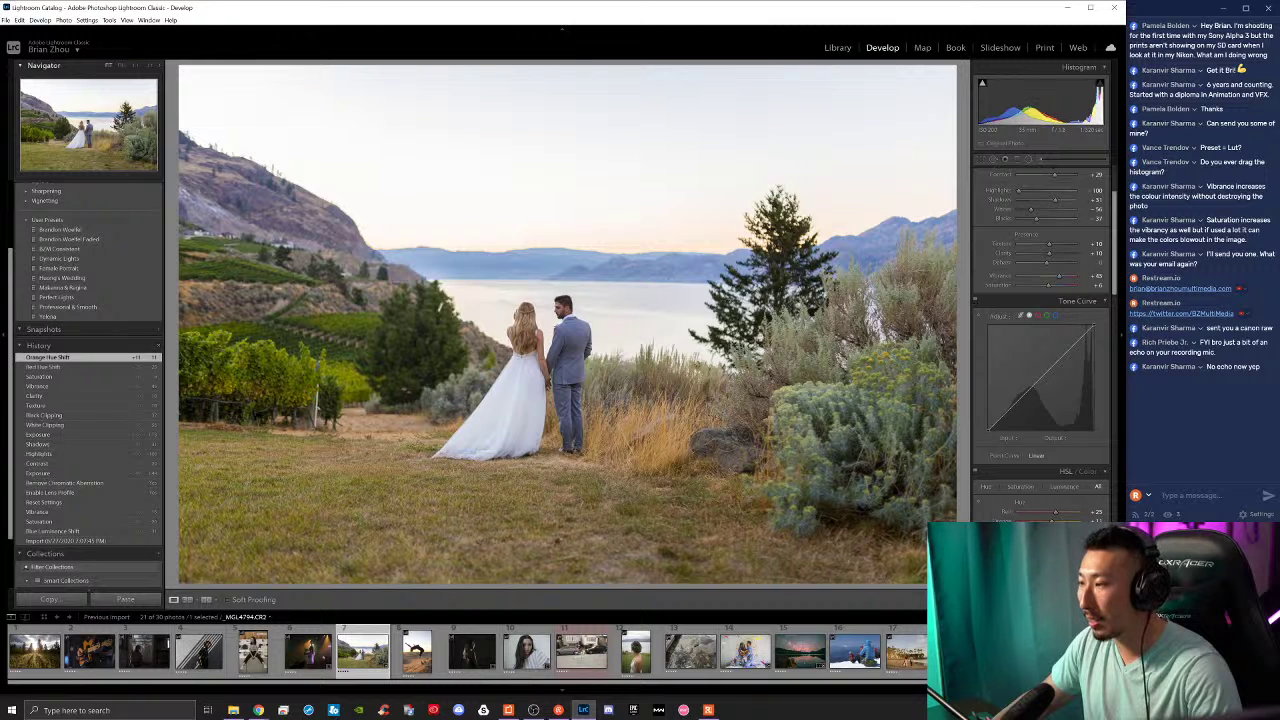
drag(1048, 530, 1030, 530)
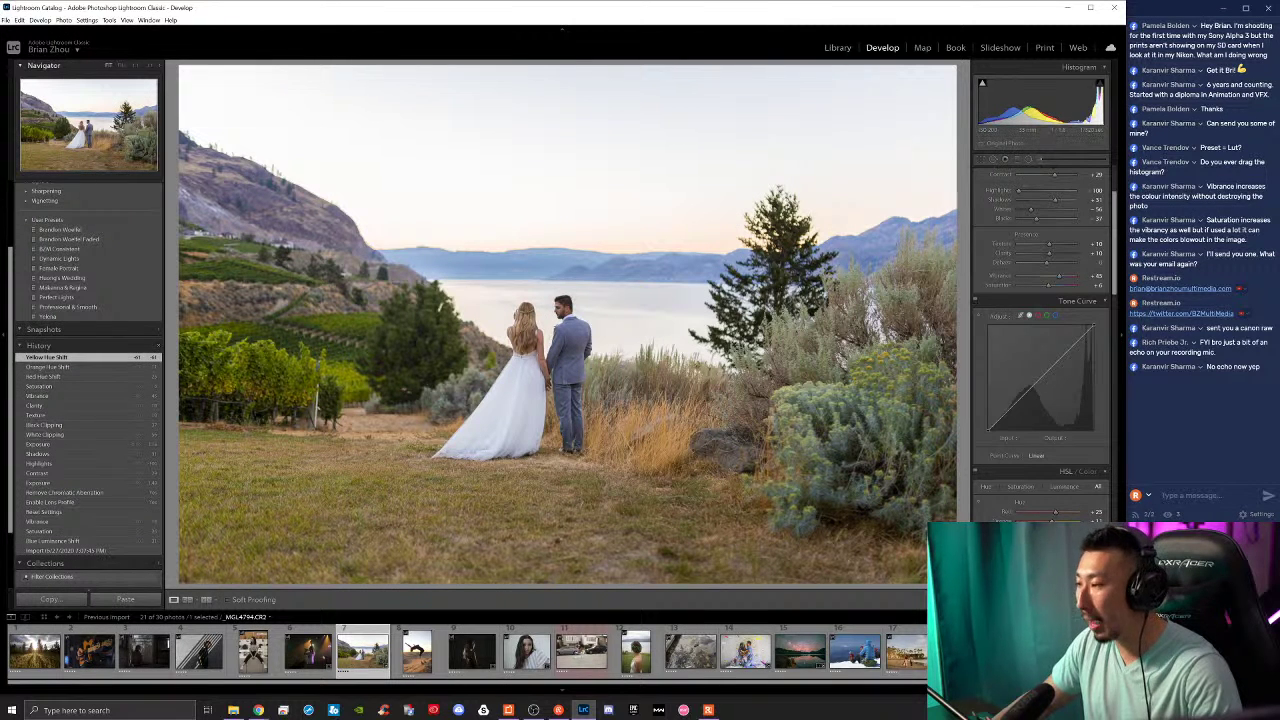
scroll(1040, 350, up, 3)
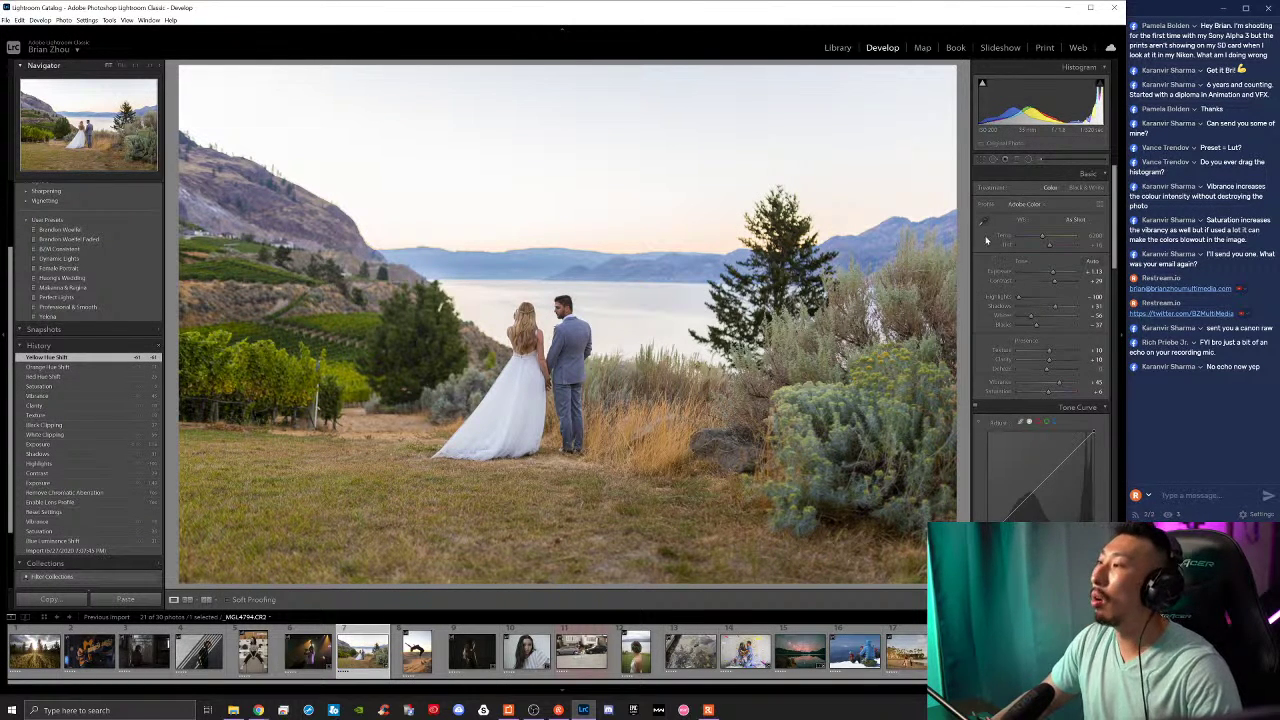
Step: Set white balance from the white dress with the eyedropper, giving Temp 7300
click(983, 220)
click(511, 377)
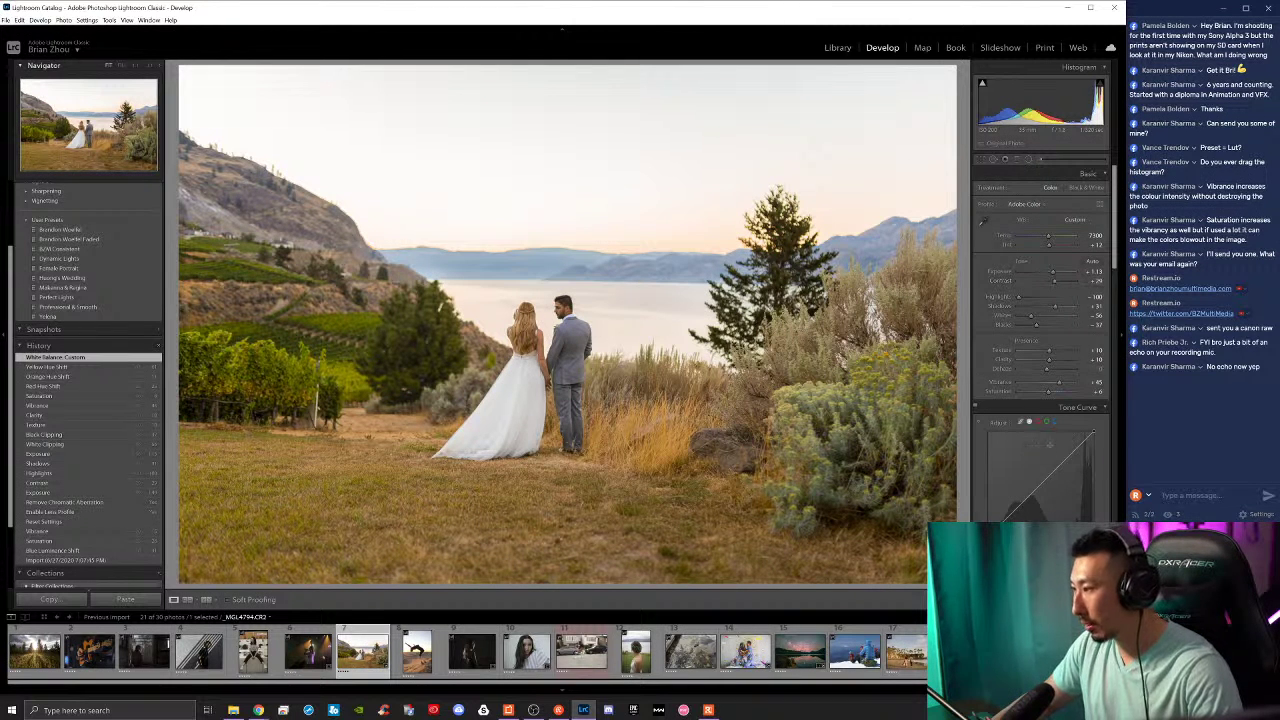
scroll(1049, 444, down, 2)
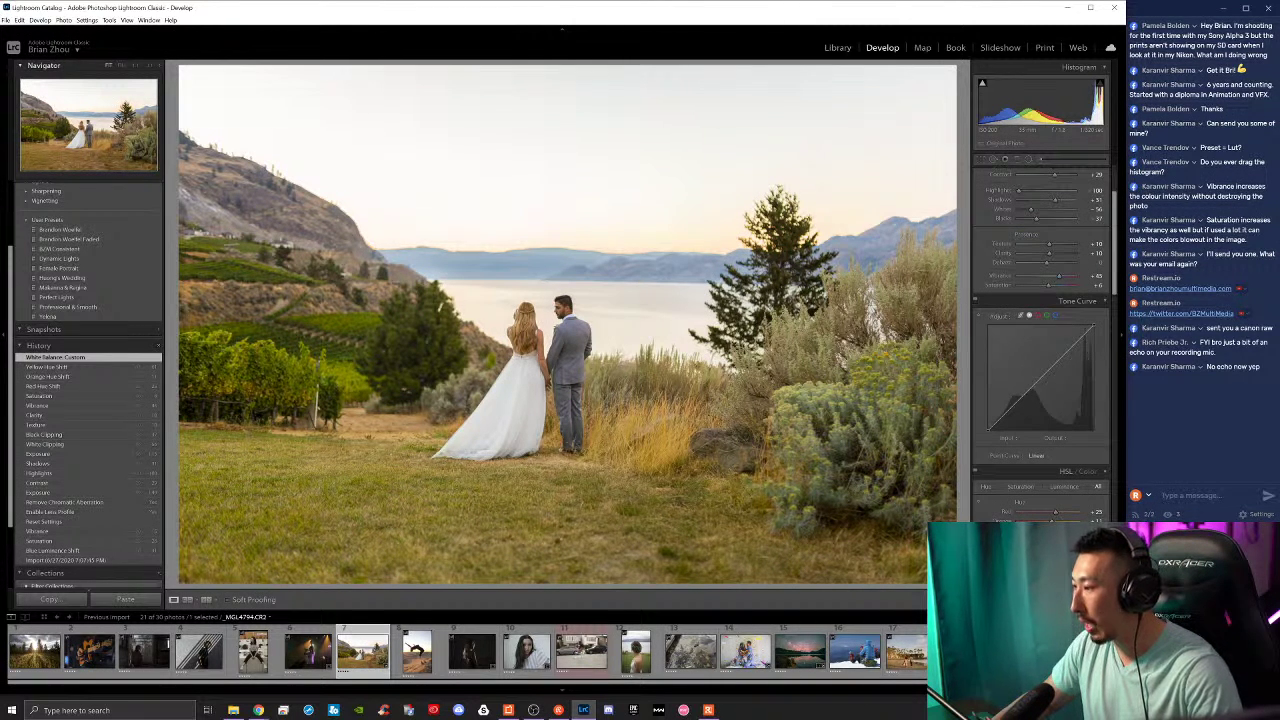
Step: Shift the Yellow, Orange and Red Hue sliders, zooming in on the couple to check
drag(1052, 529, 1055, 513)
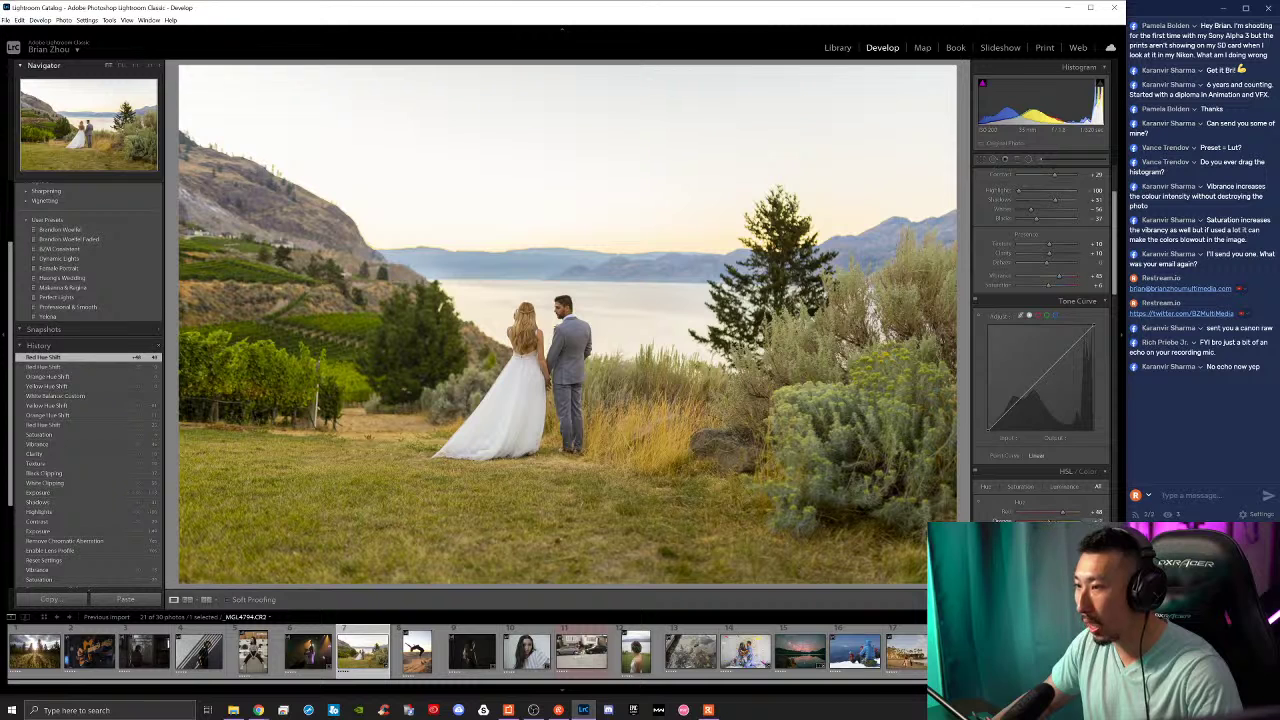
drag(1050, 520, 1059, 513)
click(648, 366)
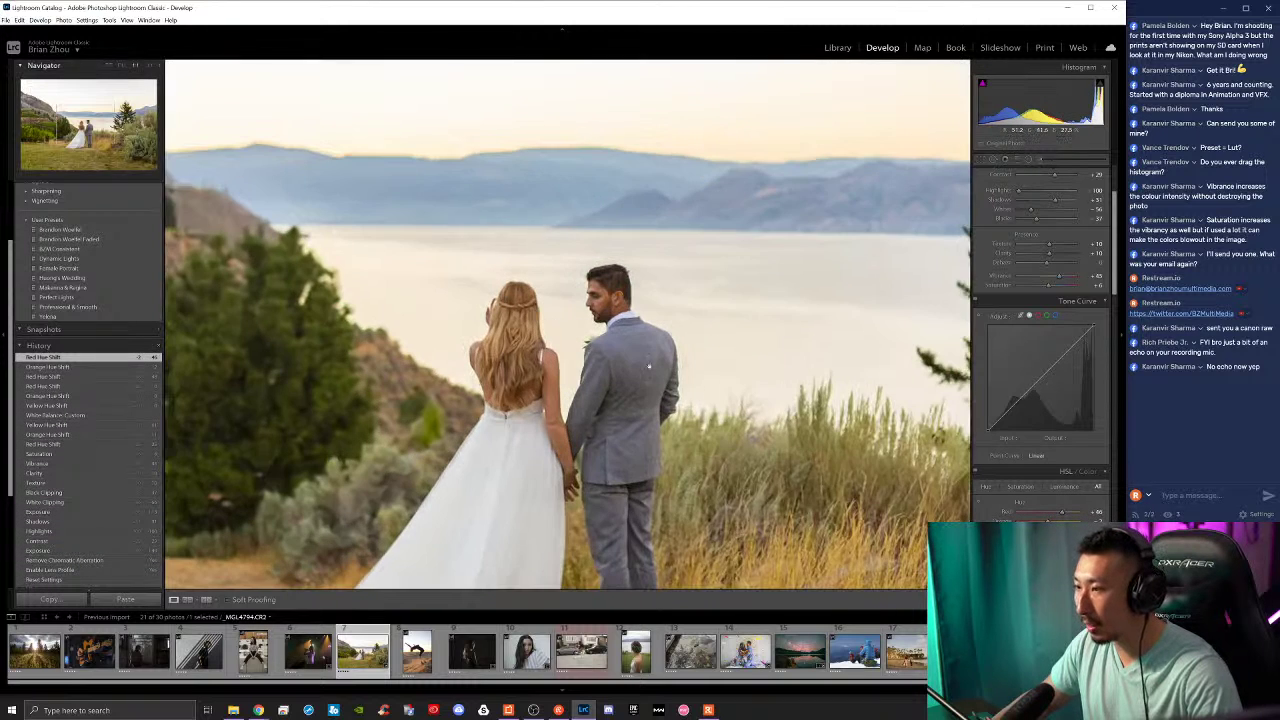
key(z)
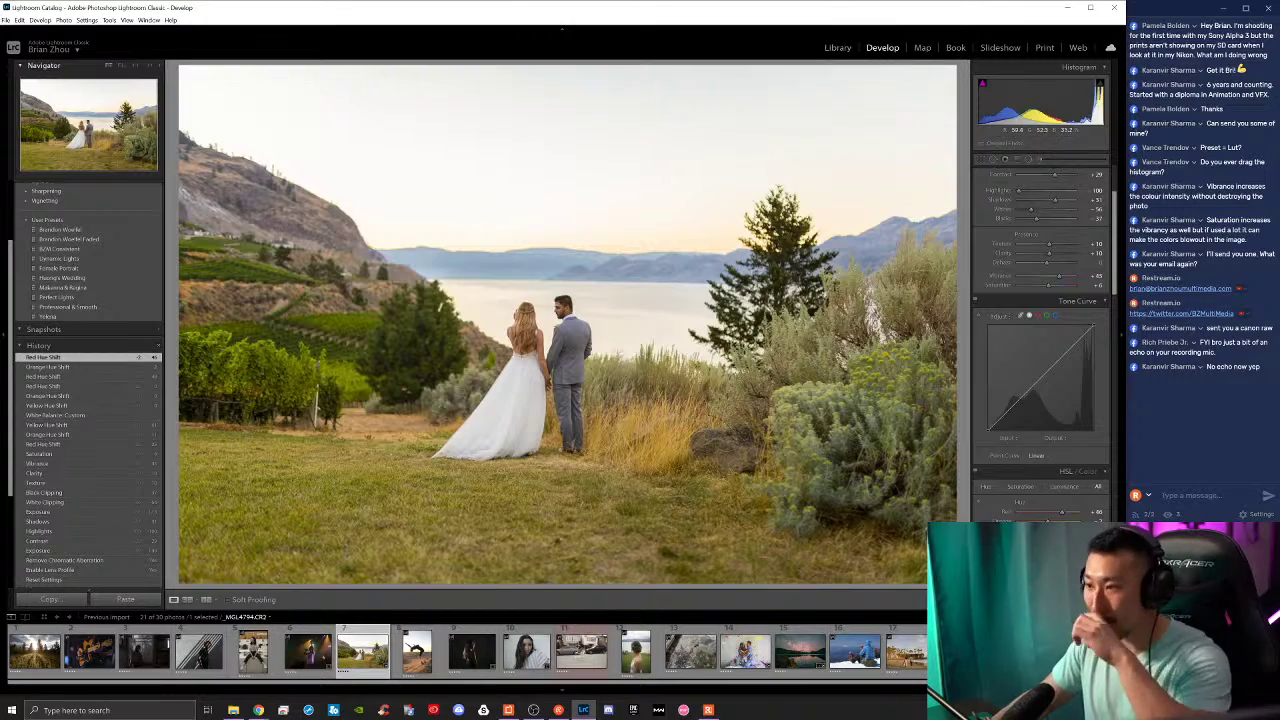
scroll(984, 221, up, 3)
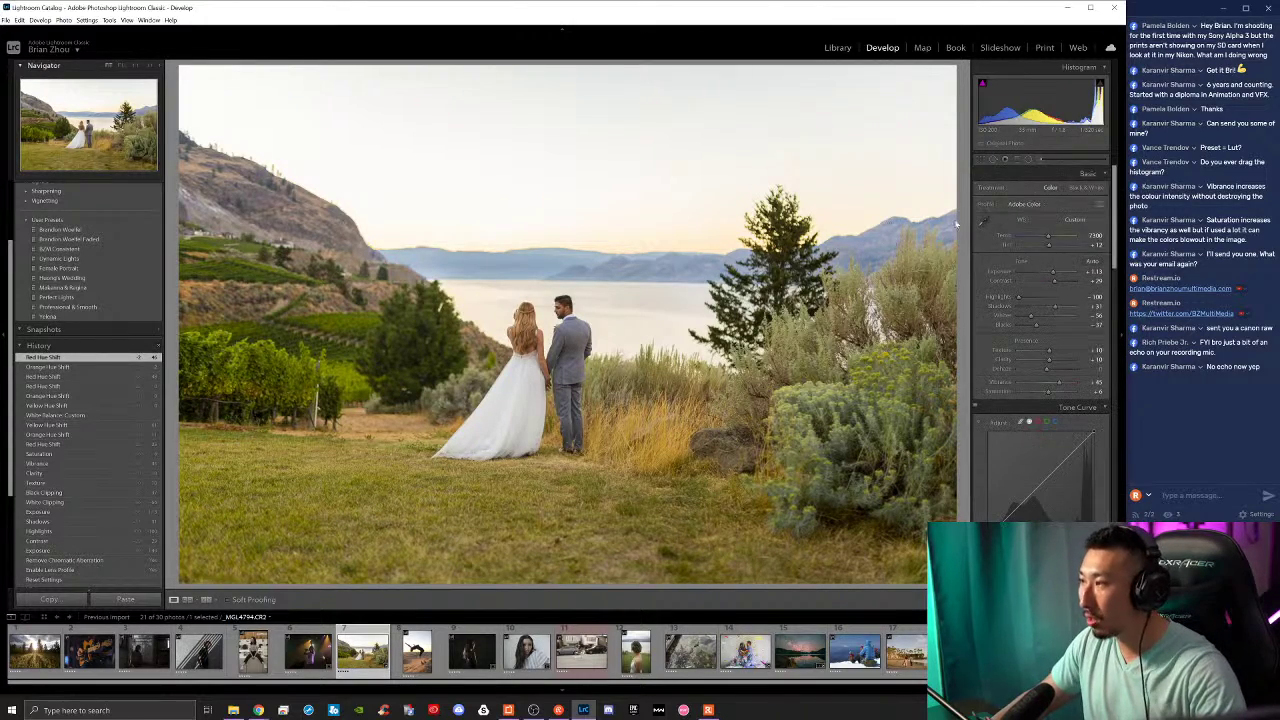
click(575, 410)
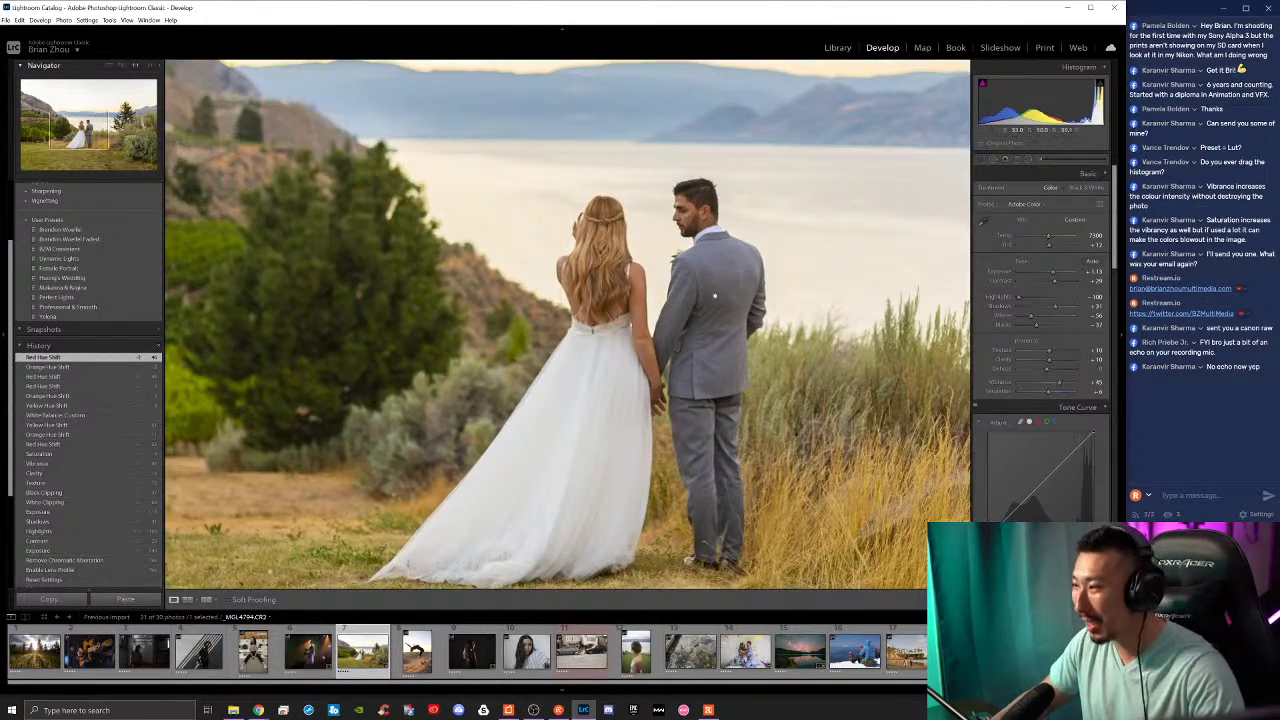
drag(688, 465, 688, 430)
click(688, 430)
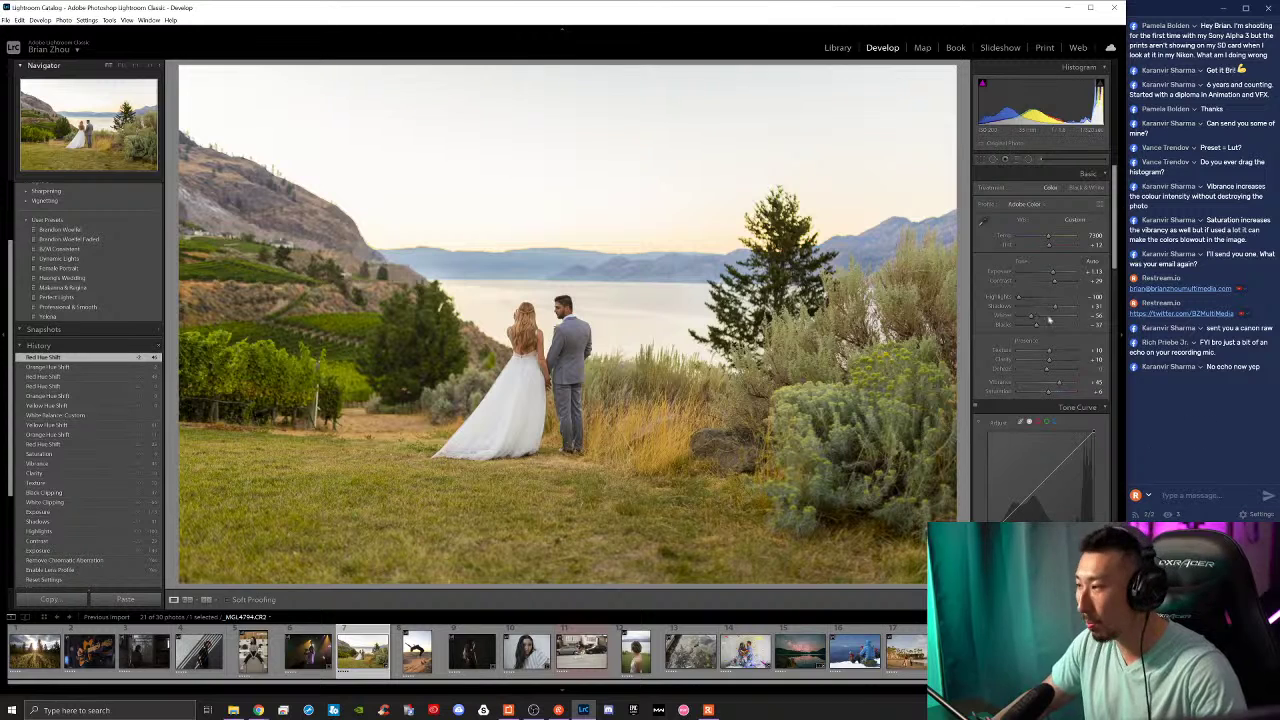
scroll(1030, 425, down, 4)
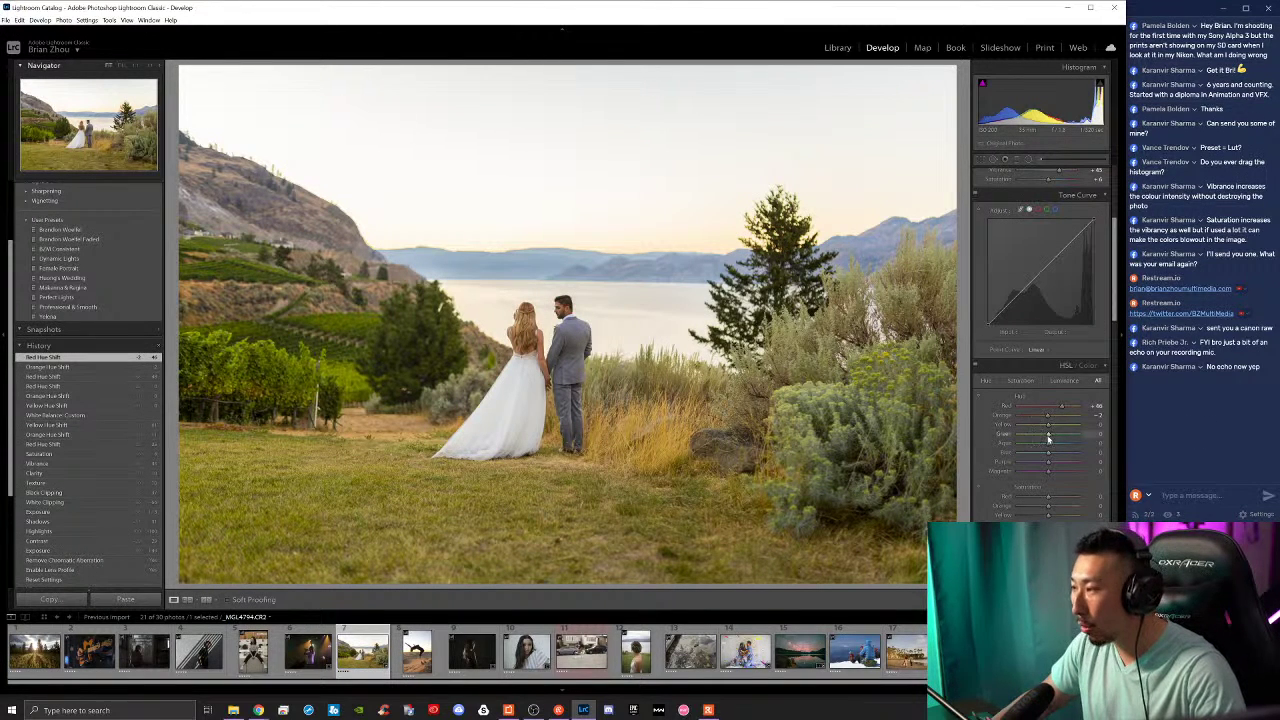
Step: Nudge the HSL Yellow Hue toward orange
mouse_move(1048, 430)
mouse_down()
mouse_move(1033, 428)
mouse_move(1058, 436)
mouse_move(1028, 428)
mouse_move(1046, 437)
mouse_up()
scroll(1095, 462, down, 10)
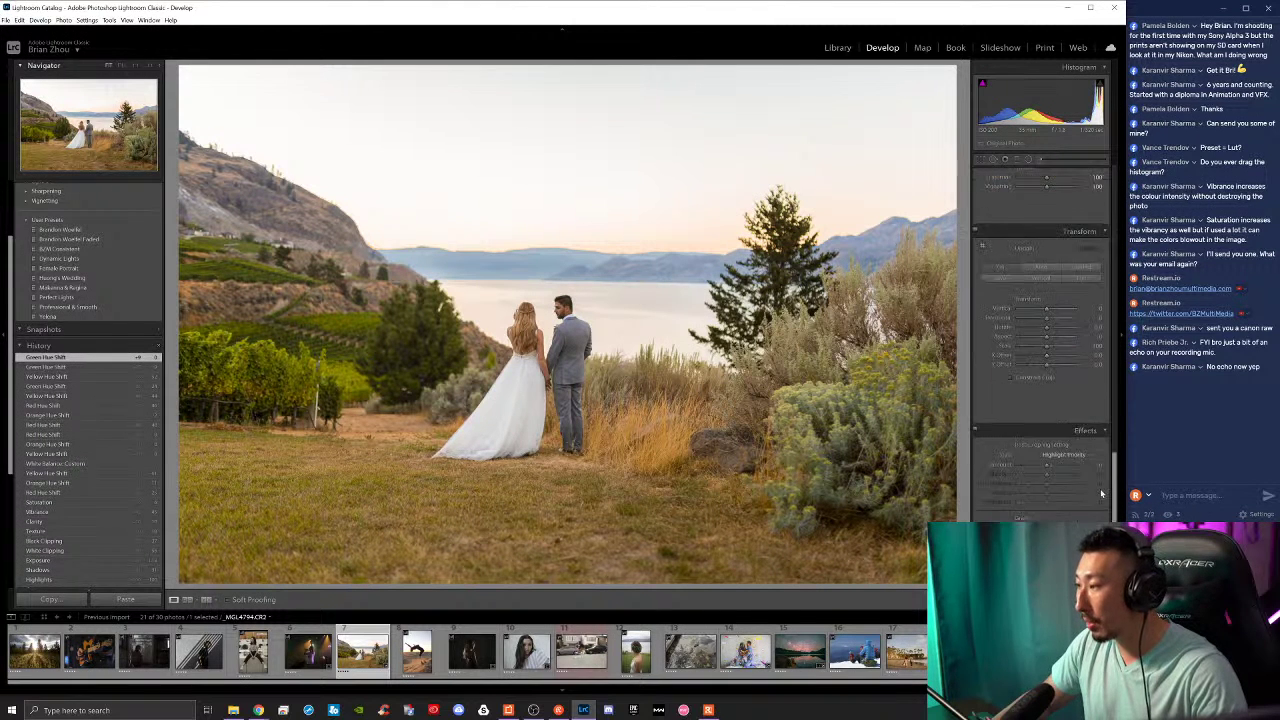
scroll(1095, 500, down, 5)
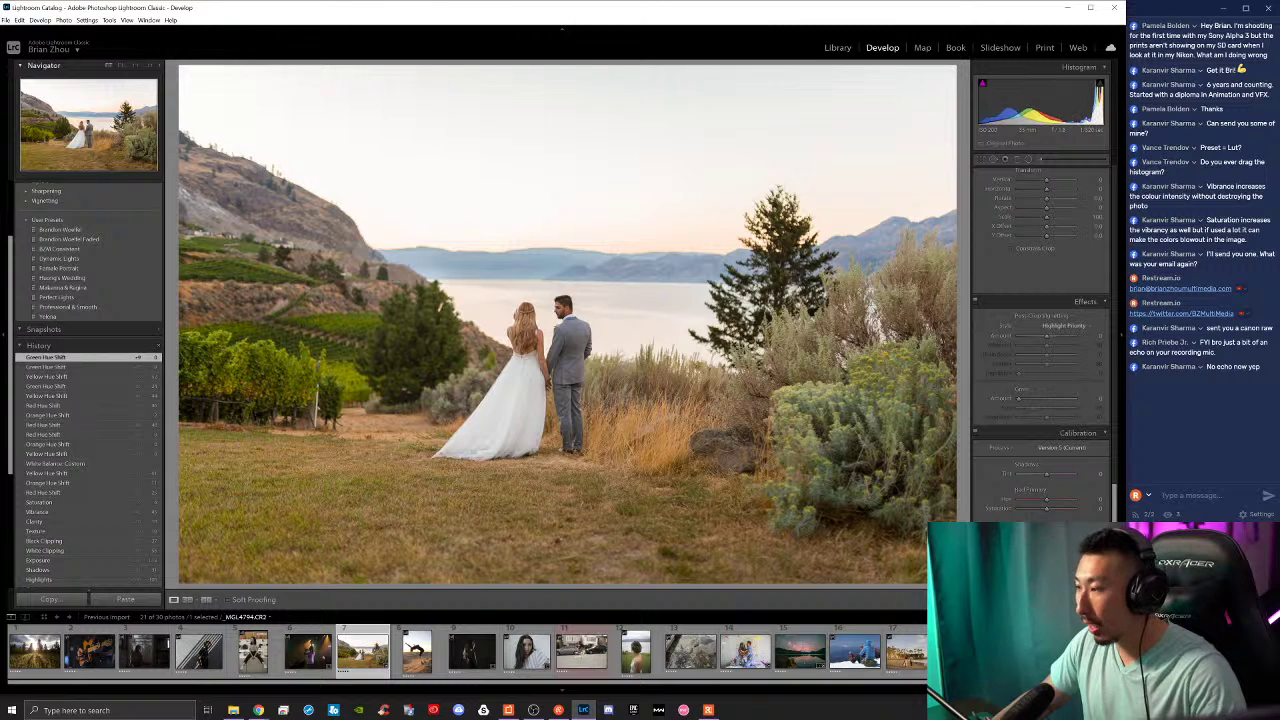
Step: Shift the Calibration Green Primary hue and adjust its saturation
key(Up)
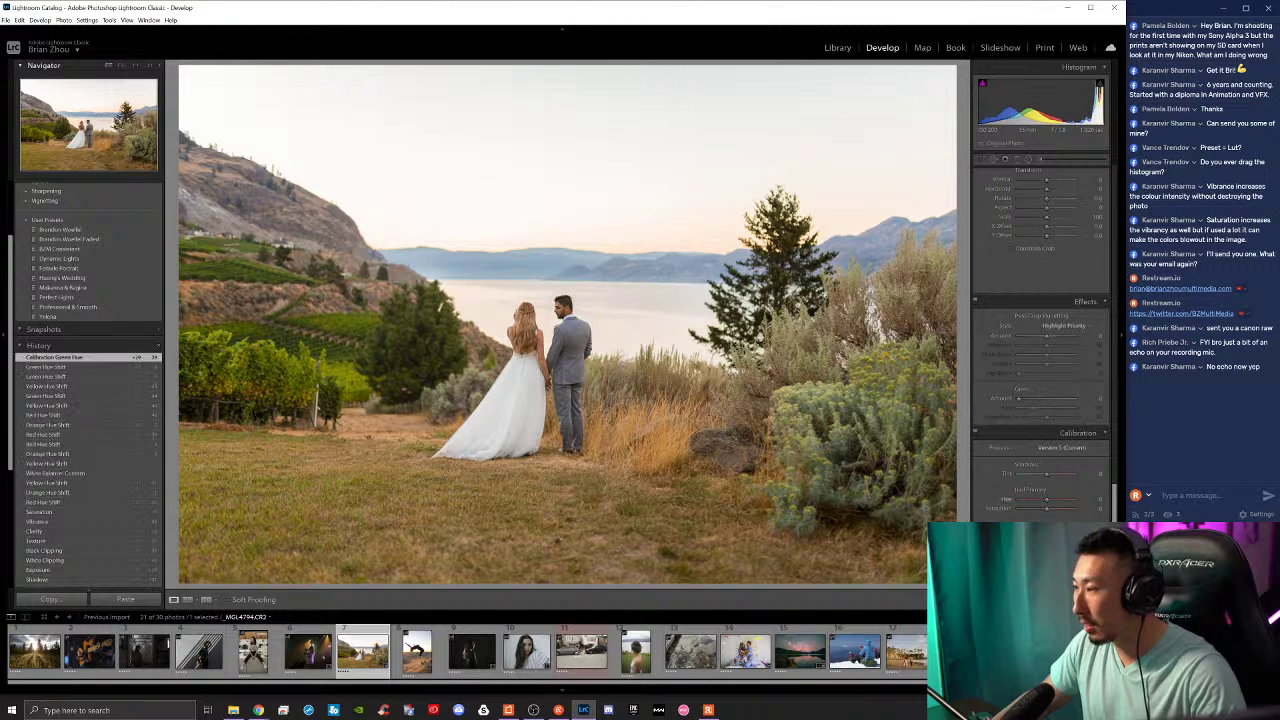
key(Up)
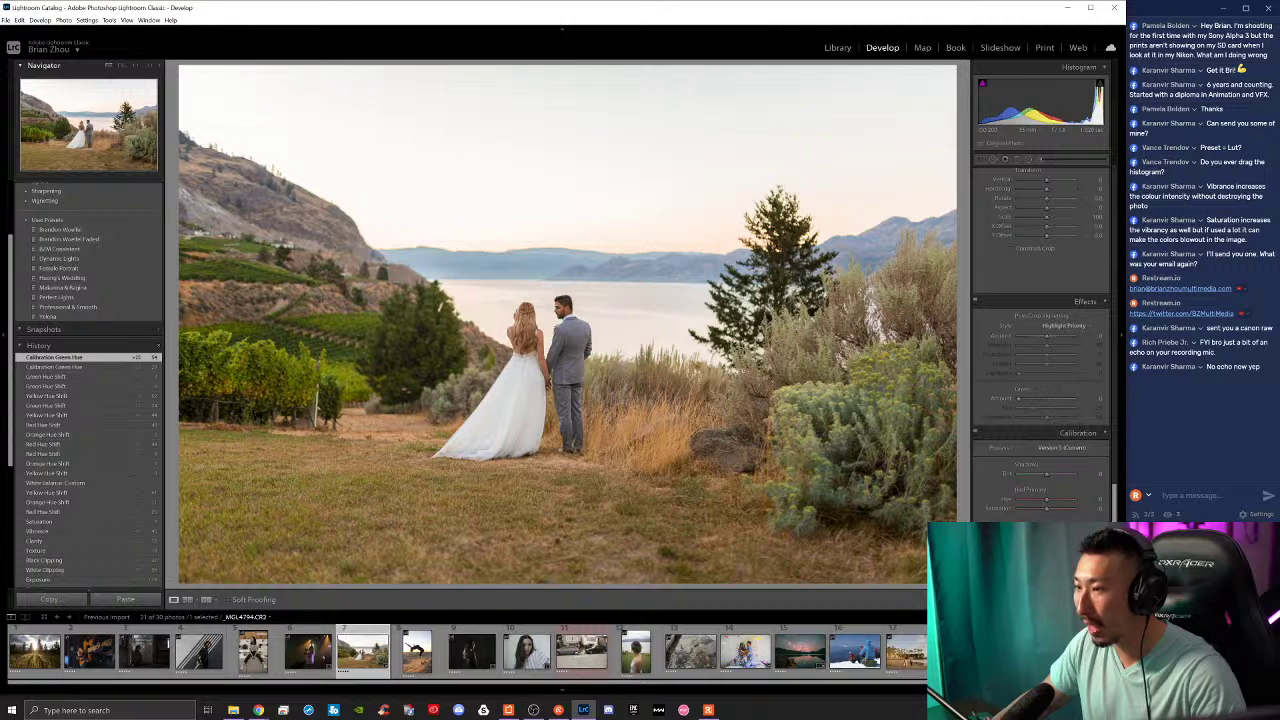
drag(1063, 534, 1058, 534)
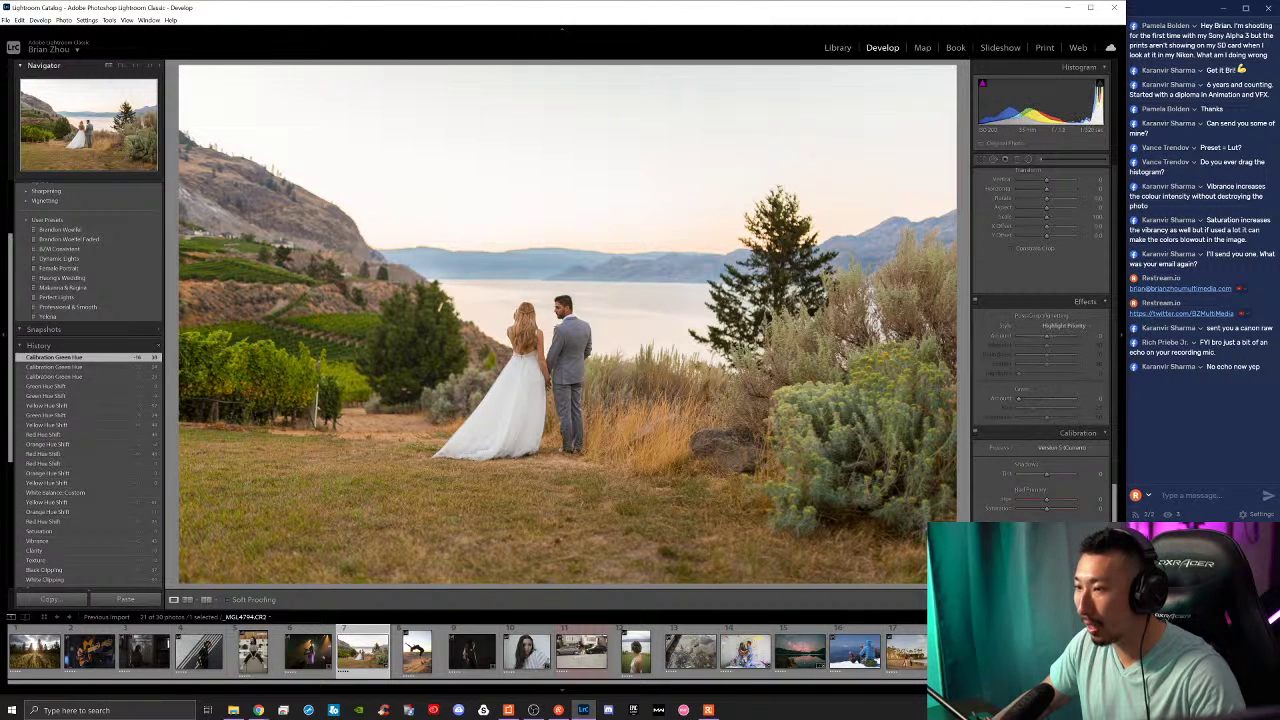
drag(1060, 556, 1066, 556)
scroll(1092, 495, up, 10)
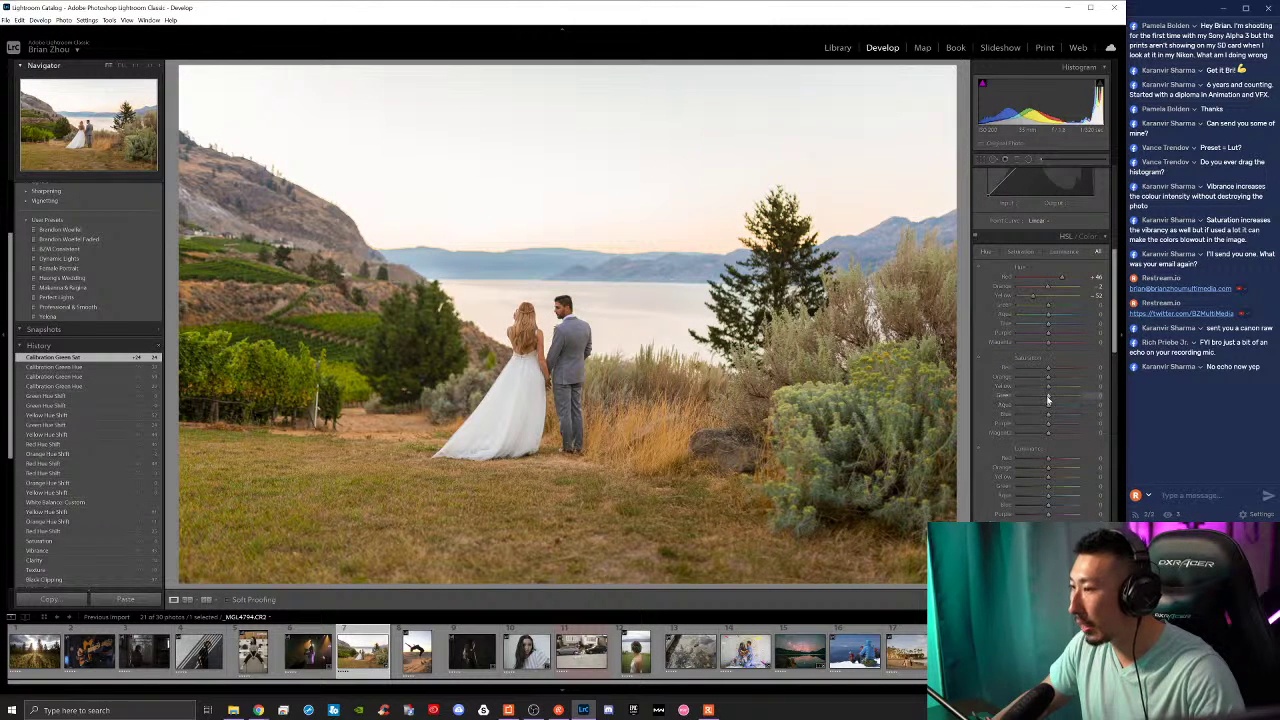
Step: Strongly desaturate Green, take Aqua Saturation to -74, and slightly adjust Red Luminance
mouse_move(1047, 396)
mouse_down()
mouse_move(1032, 396)
mouse_move(1090, 392)
mouse_move(1044, 392)
mouse_up()
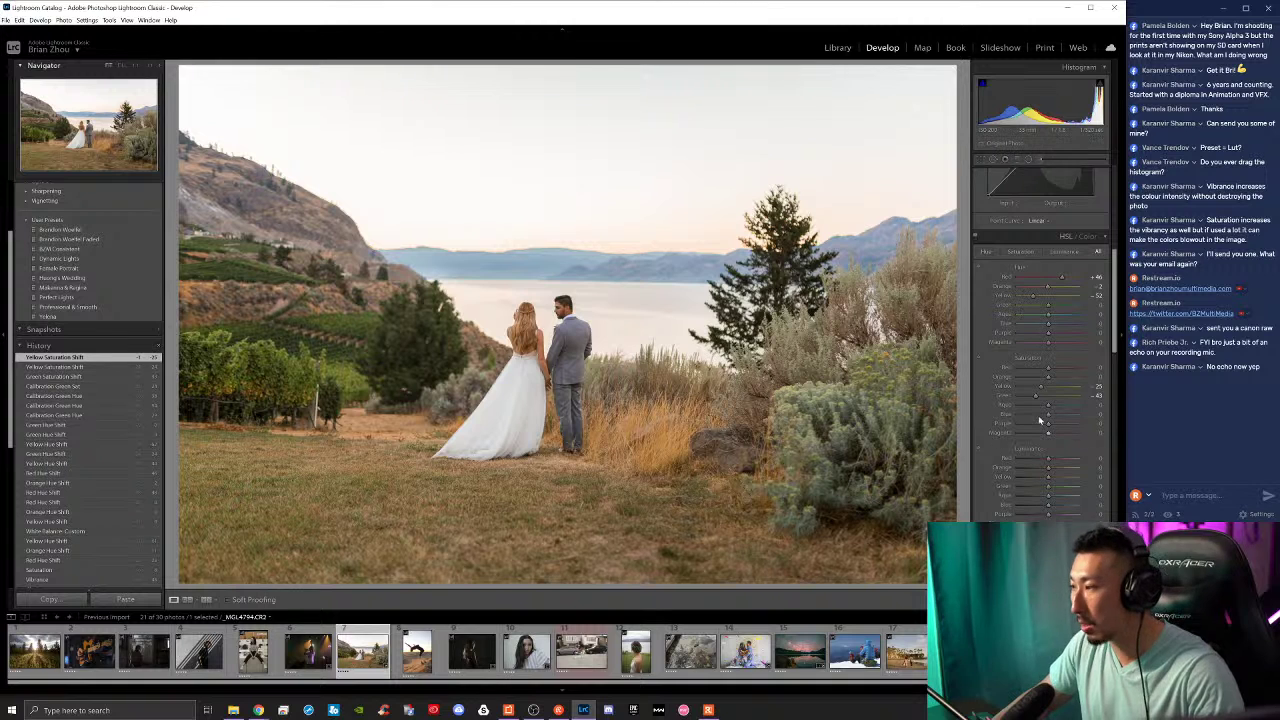
mouse_move(1049, 410)
mouse_down()
mouse_move(1011, 416)
mouse_move(1039, 418)
mouse_up()
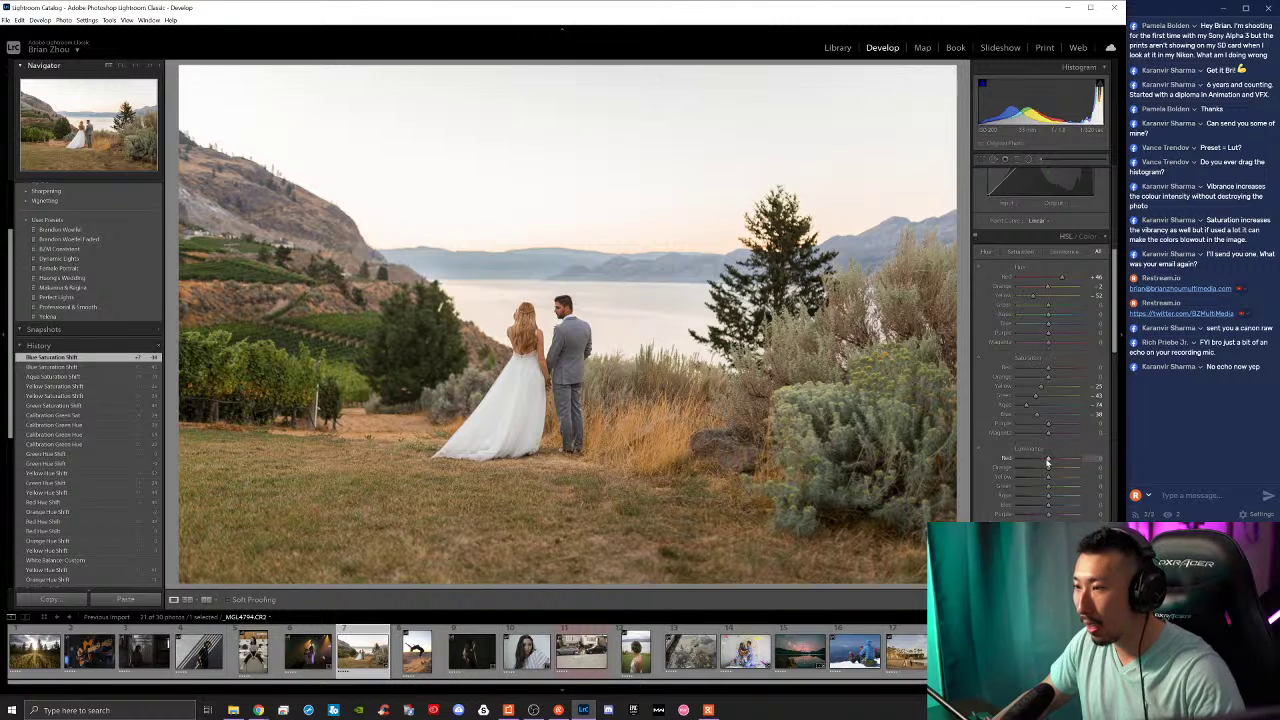
drag(1047, 462, 1055, 515)
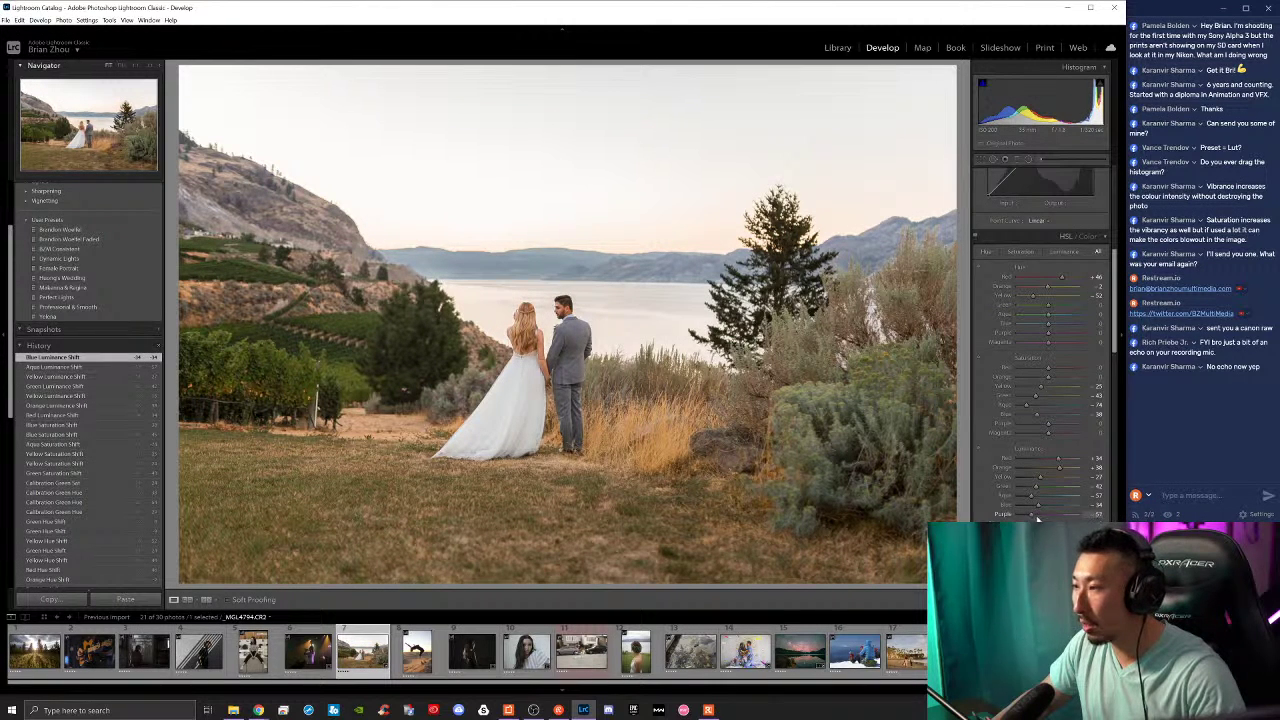
Step: Lower Purple Luminance to 24 and Purple Saturation, brighten greens, and shift Green Hue to +43
drag(1034, 514, 1040, 514)
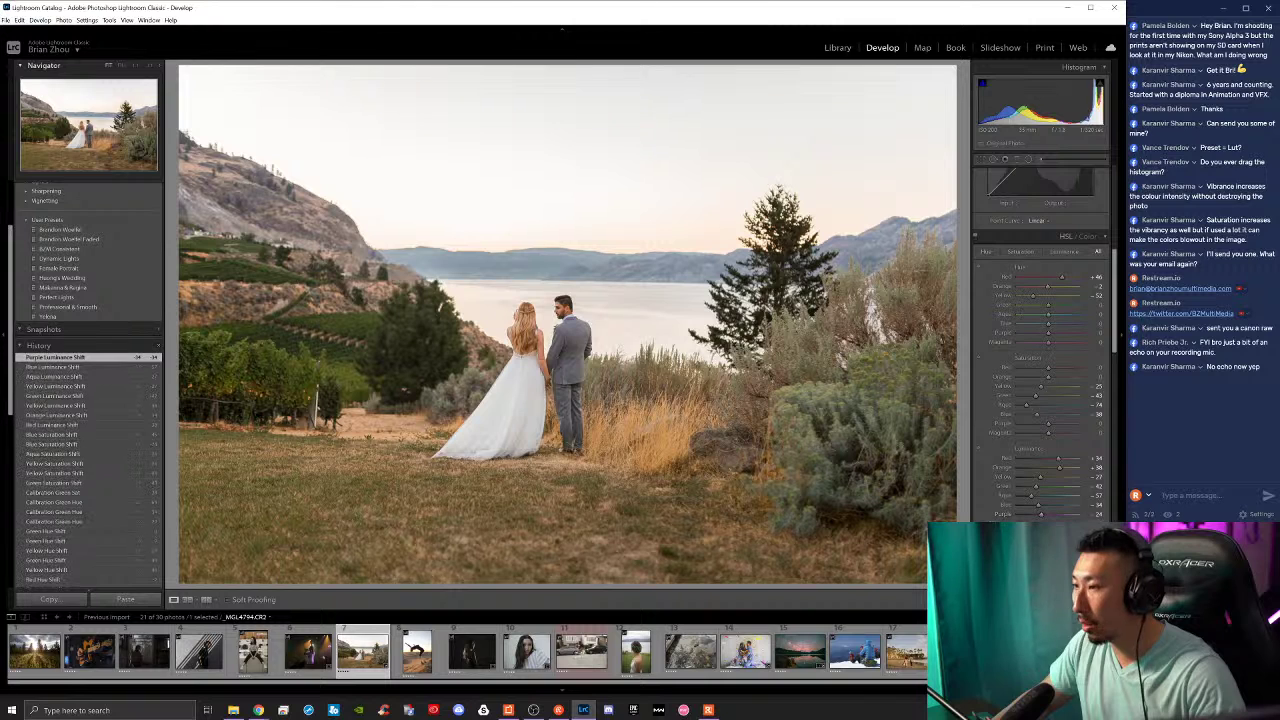
drag(1049, 423, 1046, 432)
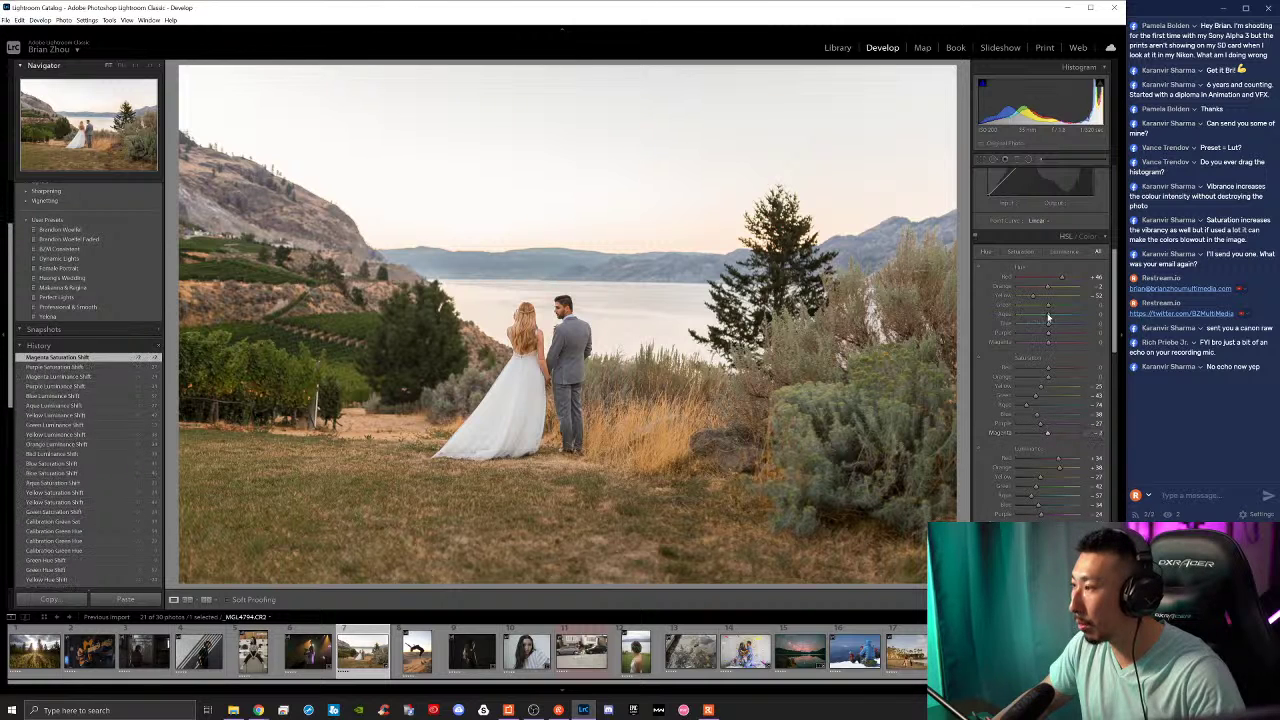
drag(1040, 310, 1056, 311)
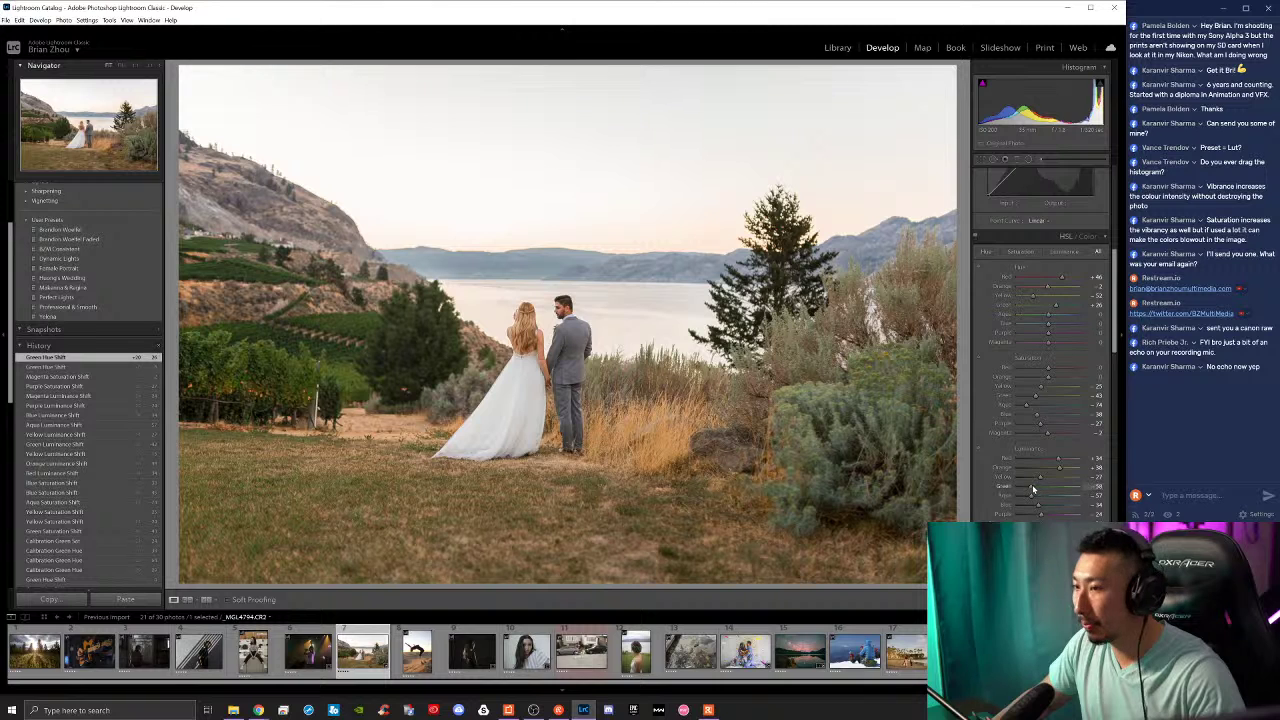
drag(1033, 489, 1043, 489)
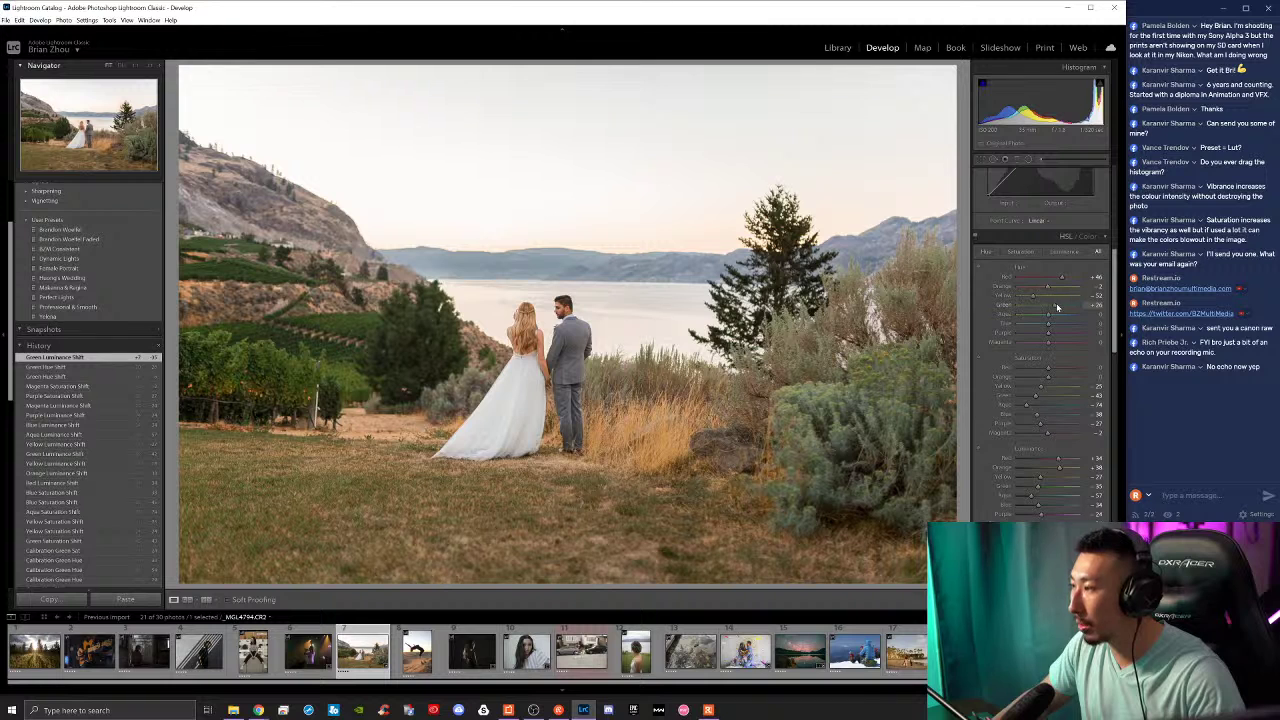
mouse_move(1057, 307)
mouse_down()
mouse_move(1080, 307)
mouse_move(1050, 307)
mouse_up()
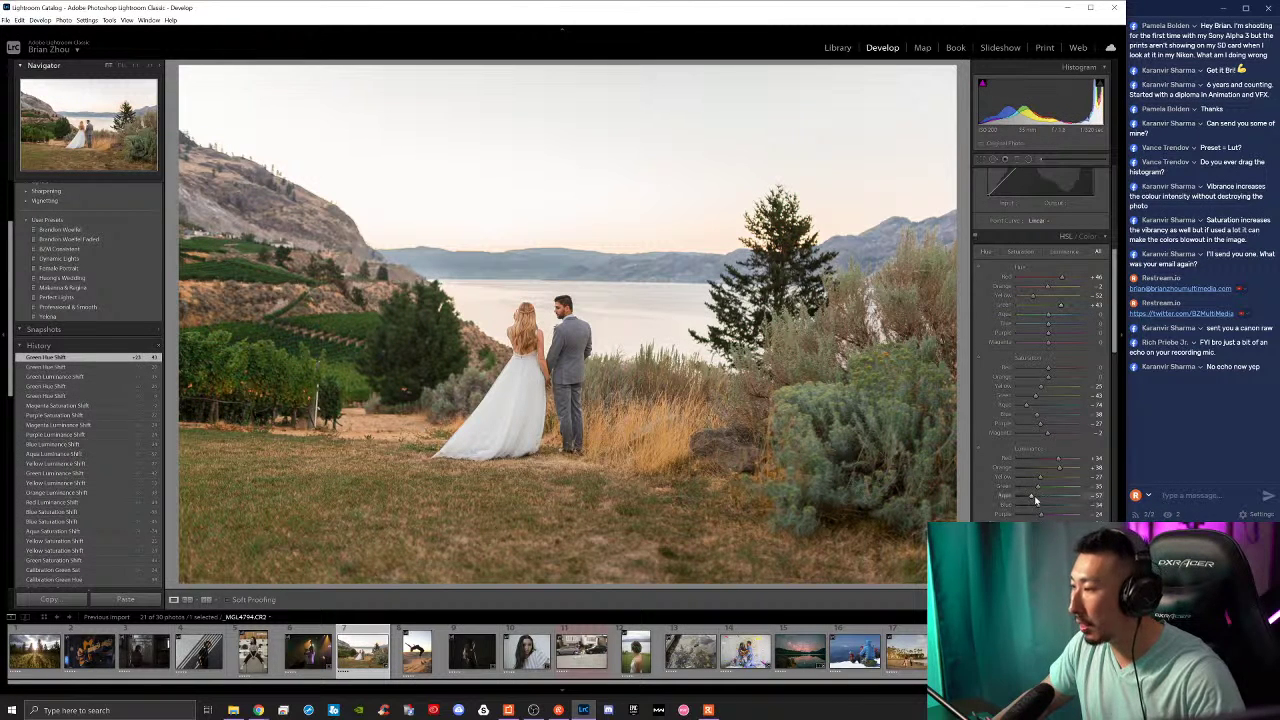
drag(1032, 497, 1038, 497)
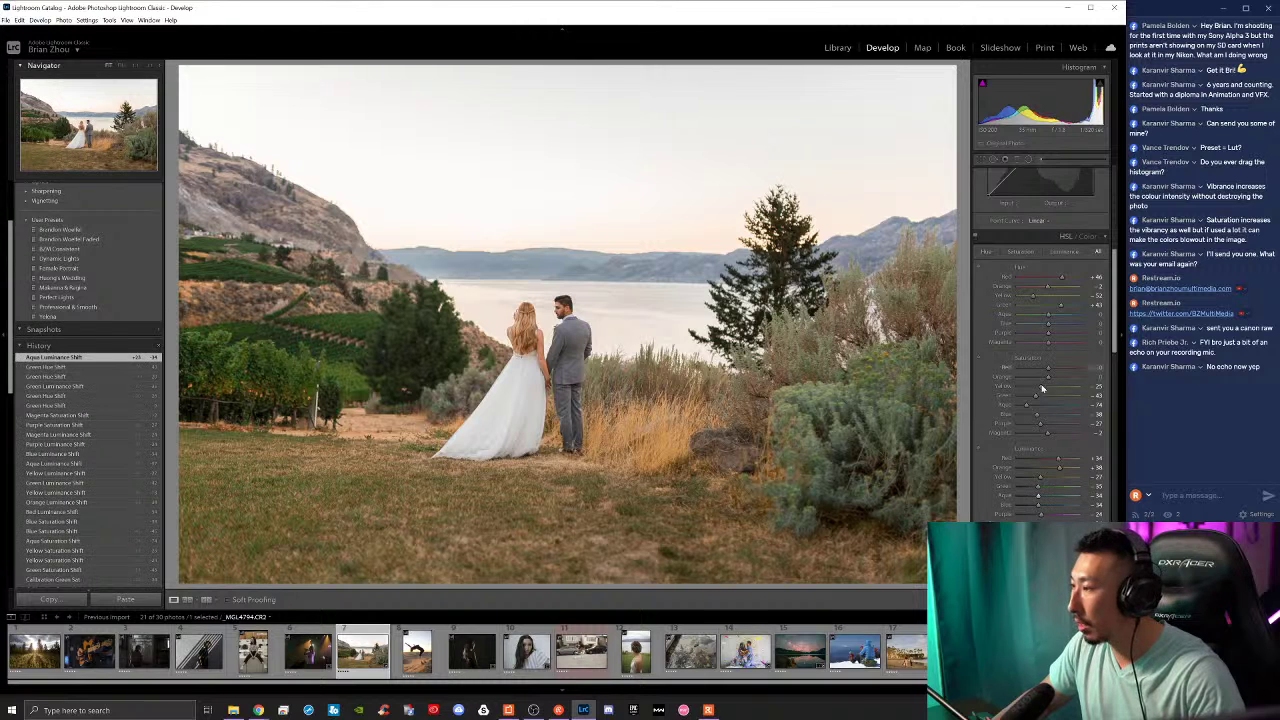
Step: Set Aqua Luminance about -34, Green Saturation -55, Green Hue +53, Blue Hue -16, and nudge Purple Hue
drag(1037, 395, 1031, 398)
drag(1040, 487, 1023, 488)
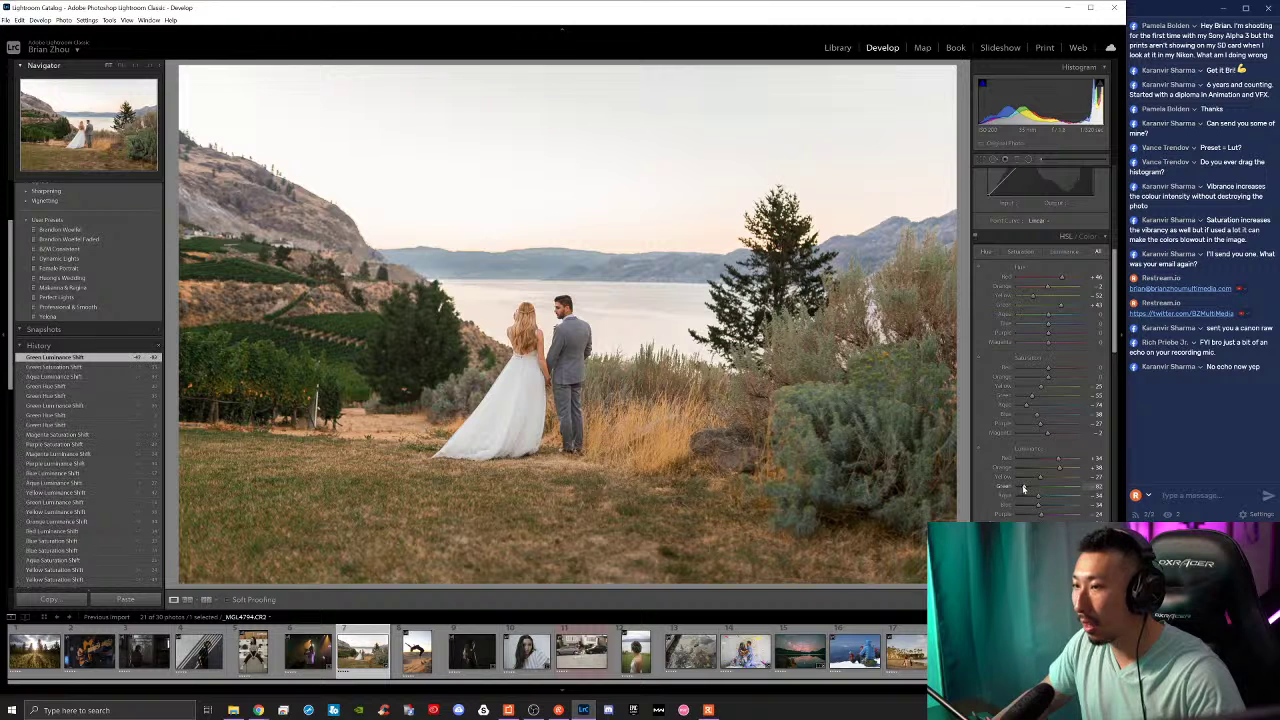
drag(1062, 308, 1060, 308)
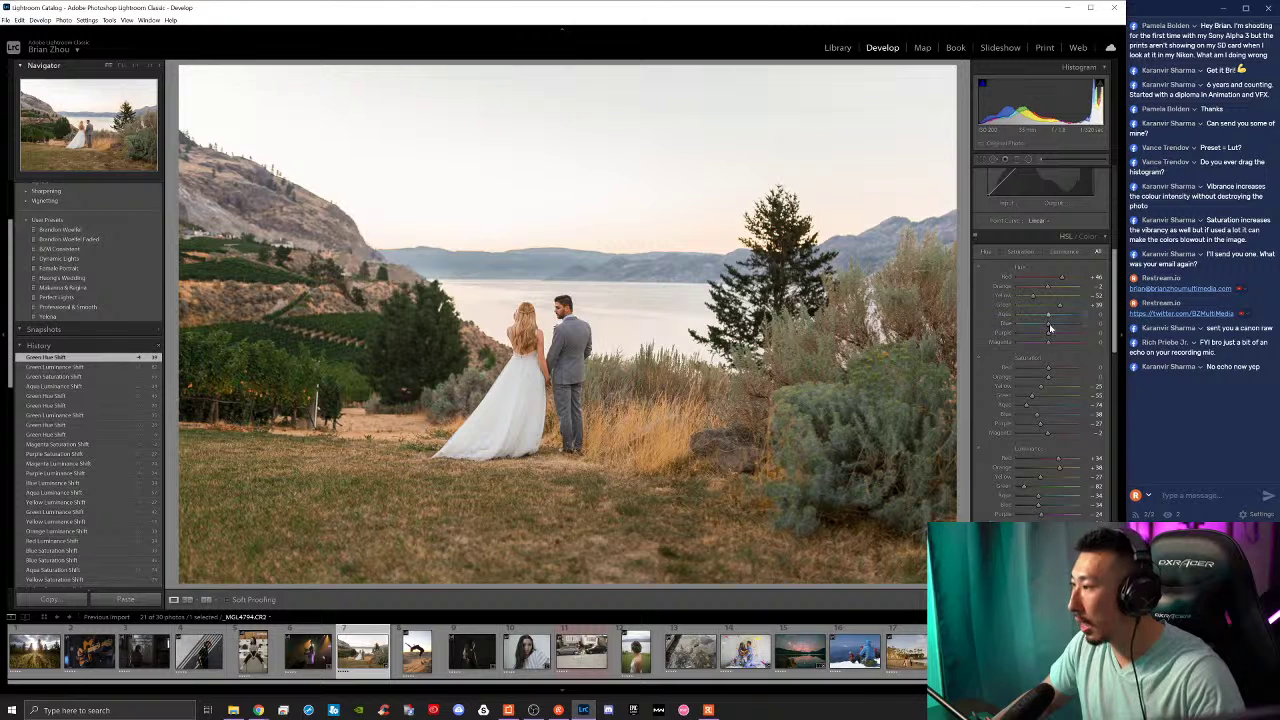
drag(1050, 326, 1044, 327)
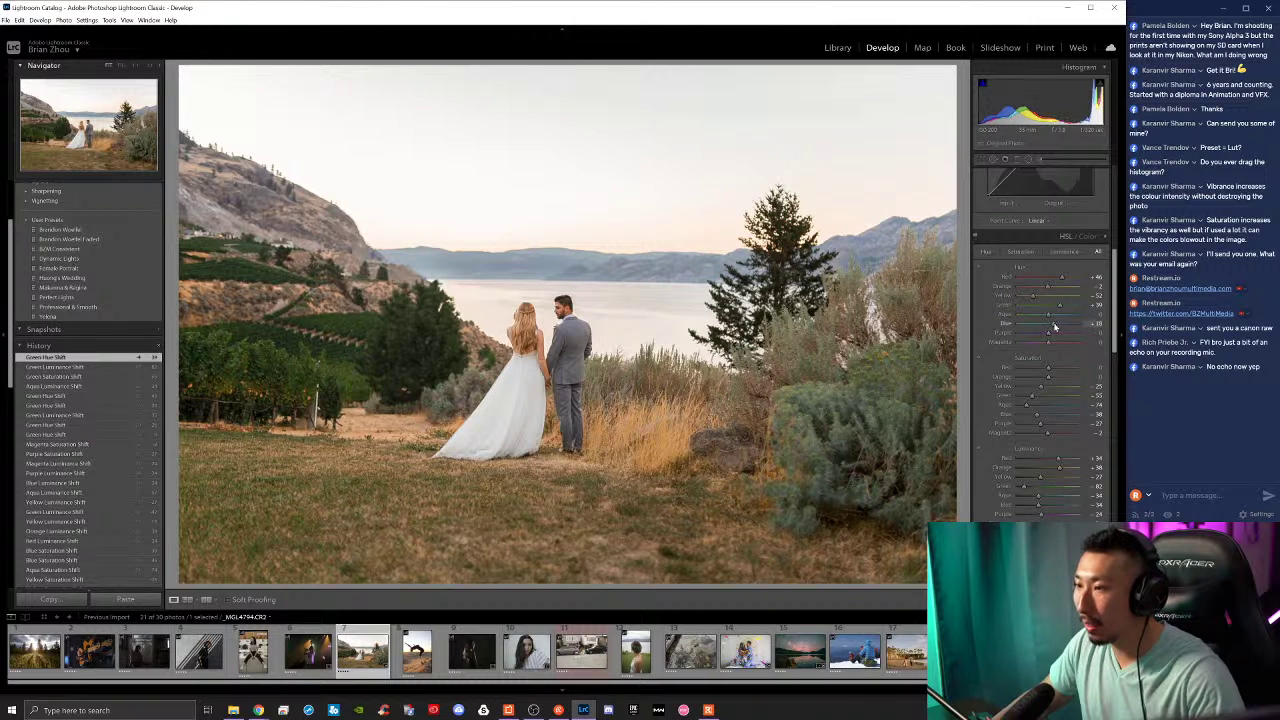
mouse_move(1045, 328)
mouse_down()
mouse_move(1064, 318)
mouse_move(1035, 320)
mouse_up()
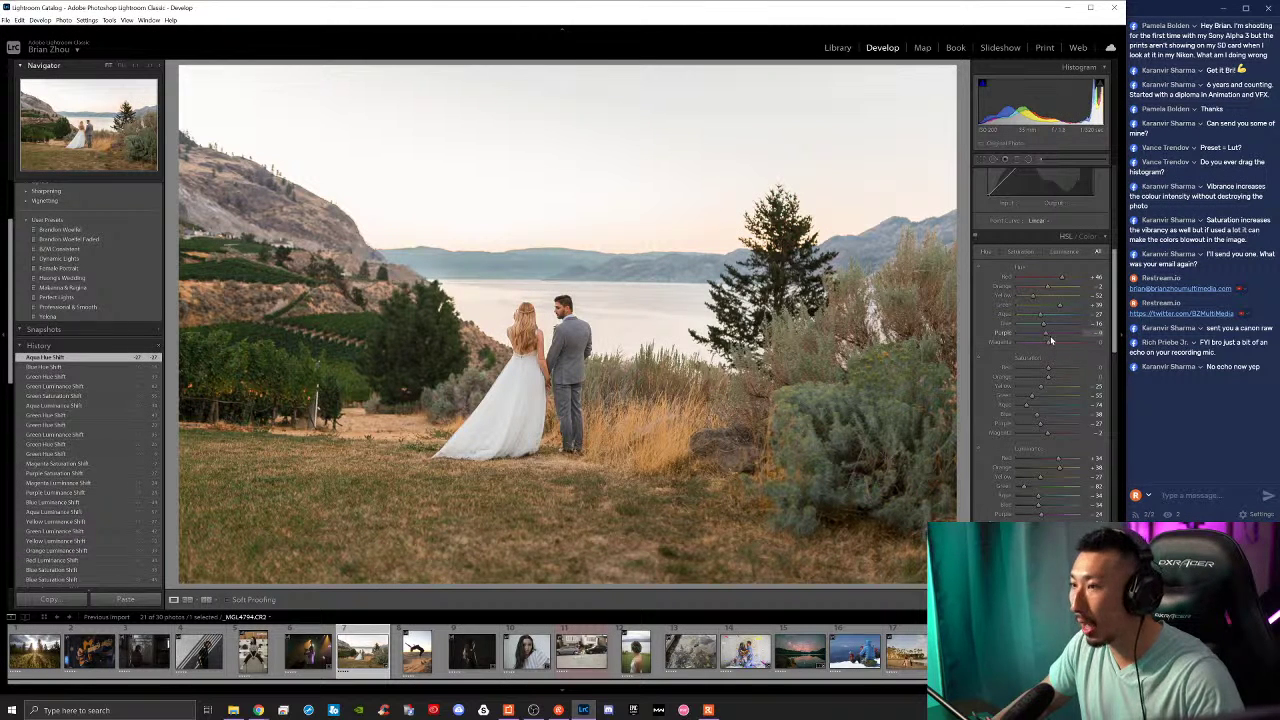
drag(1047, 340, 1052, 345)
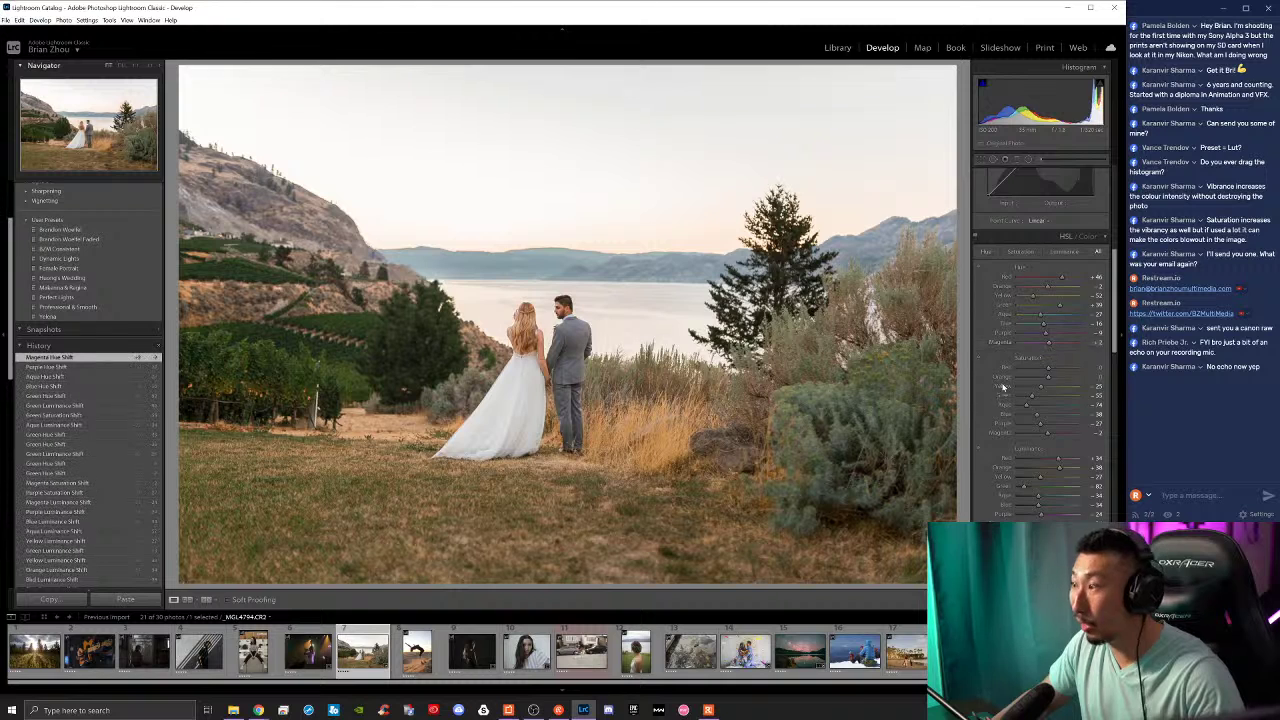
scroll(1010, 310, up, 5)
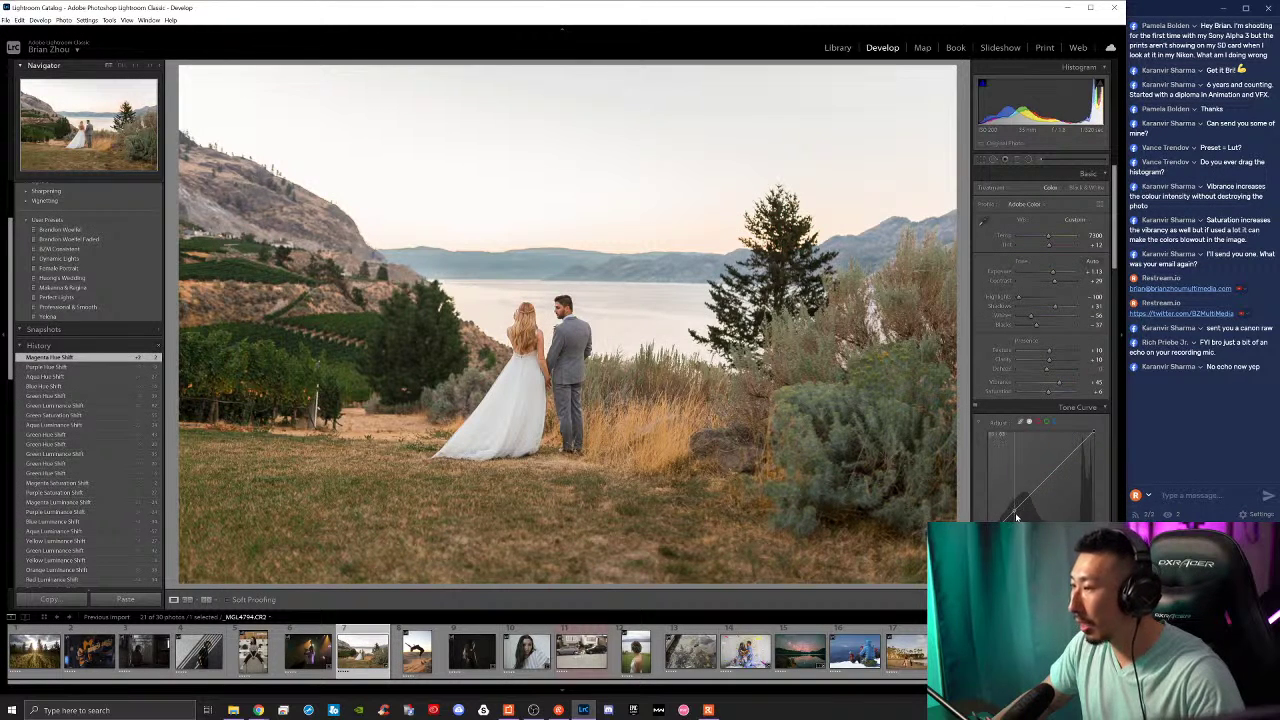
Step: Lift the tone curve's black point for matte shadows, then show the unedited Before view
drag(1016, 517, 1093, 438)
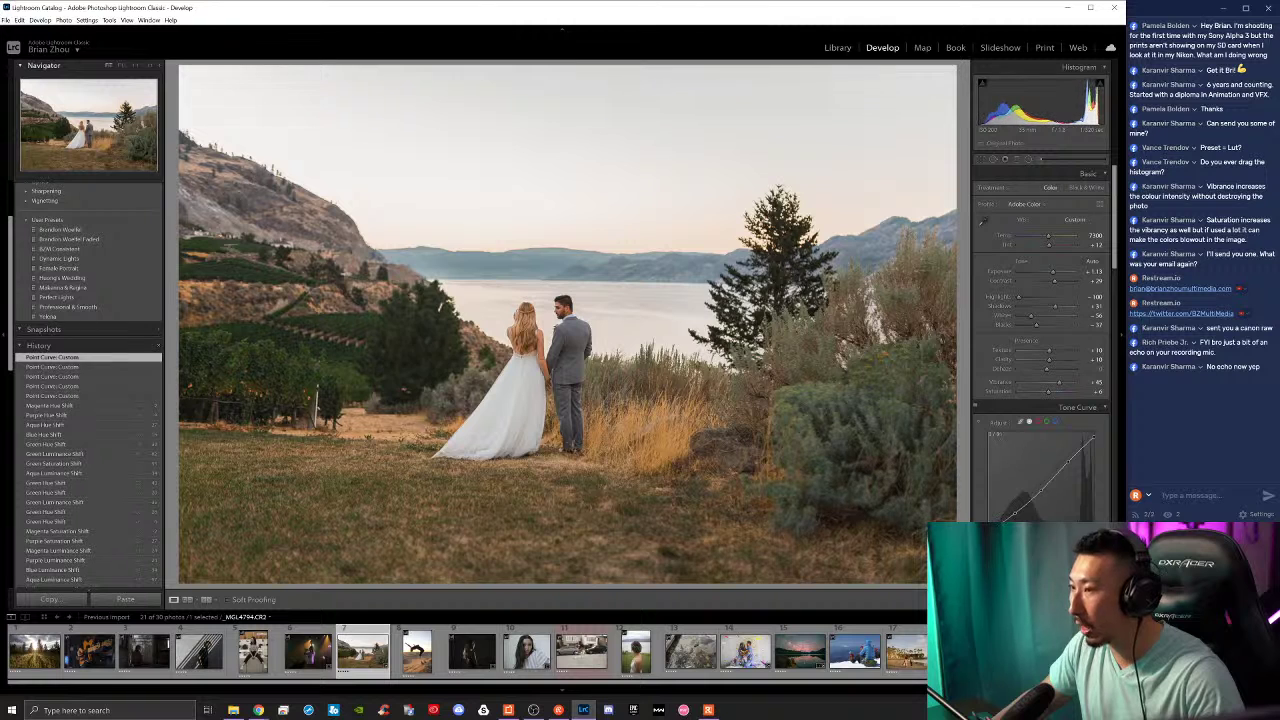
drag(1005, 519, 1012, 514)
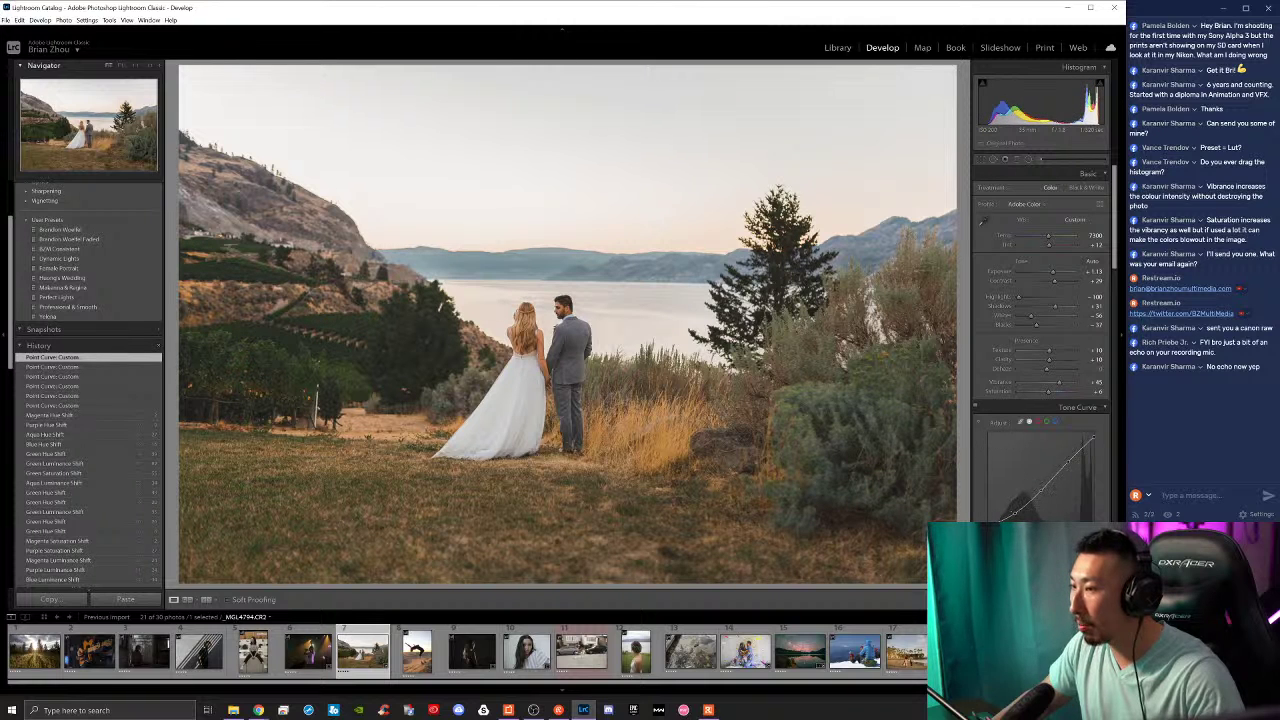
key(backslash)
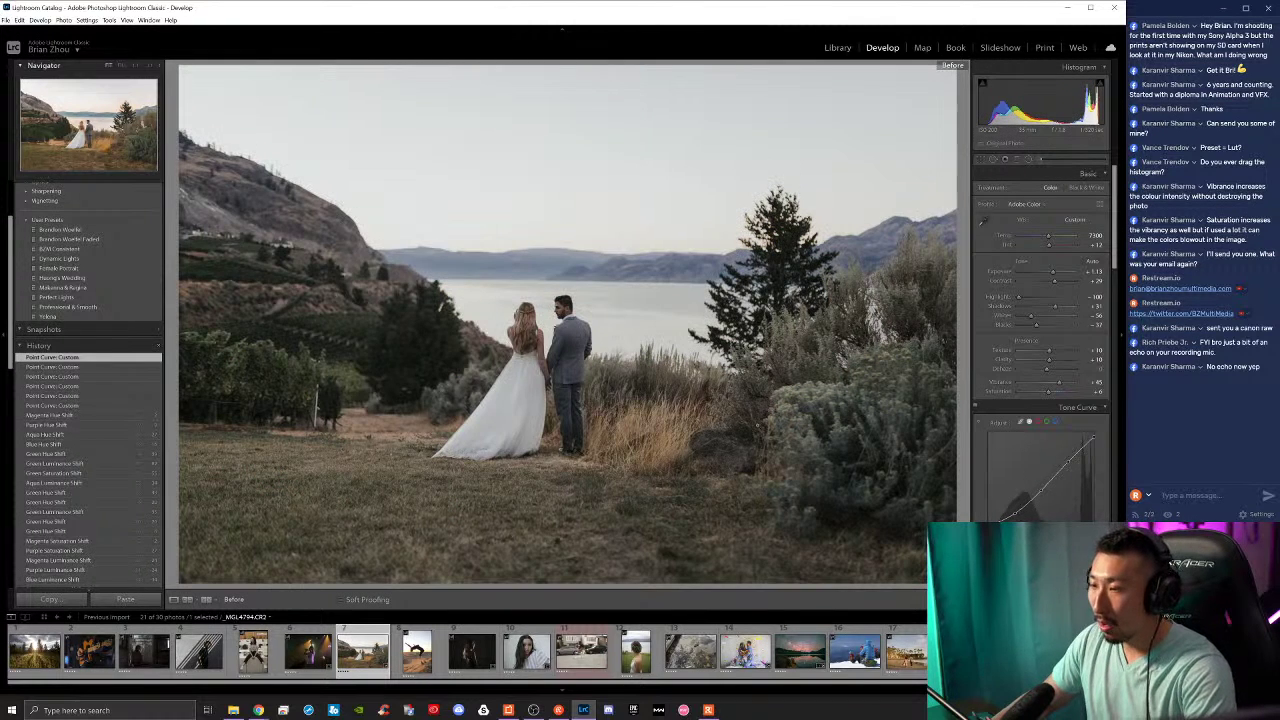
Step: Compare Before/After, then rotate the crop slightly to level the photo
key(backslash)
key(backslash)
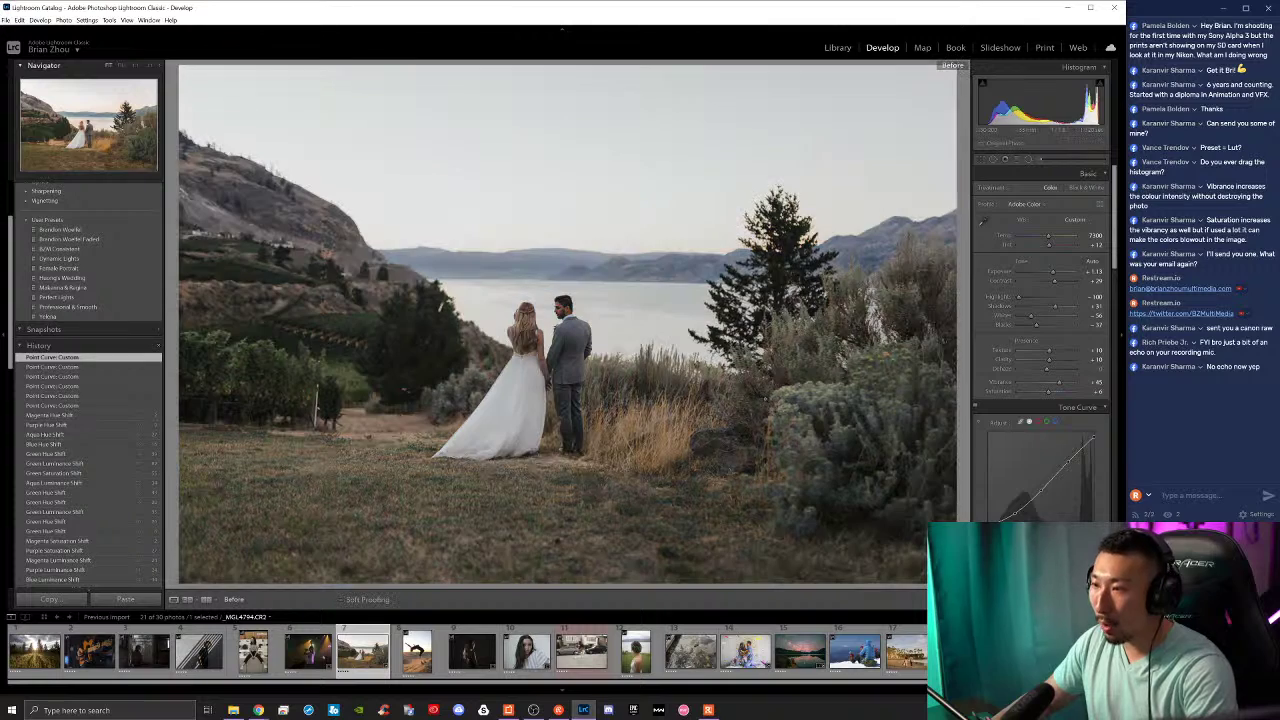
key(backslash)
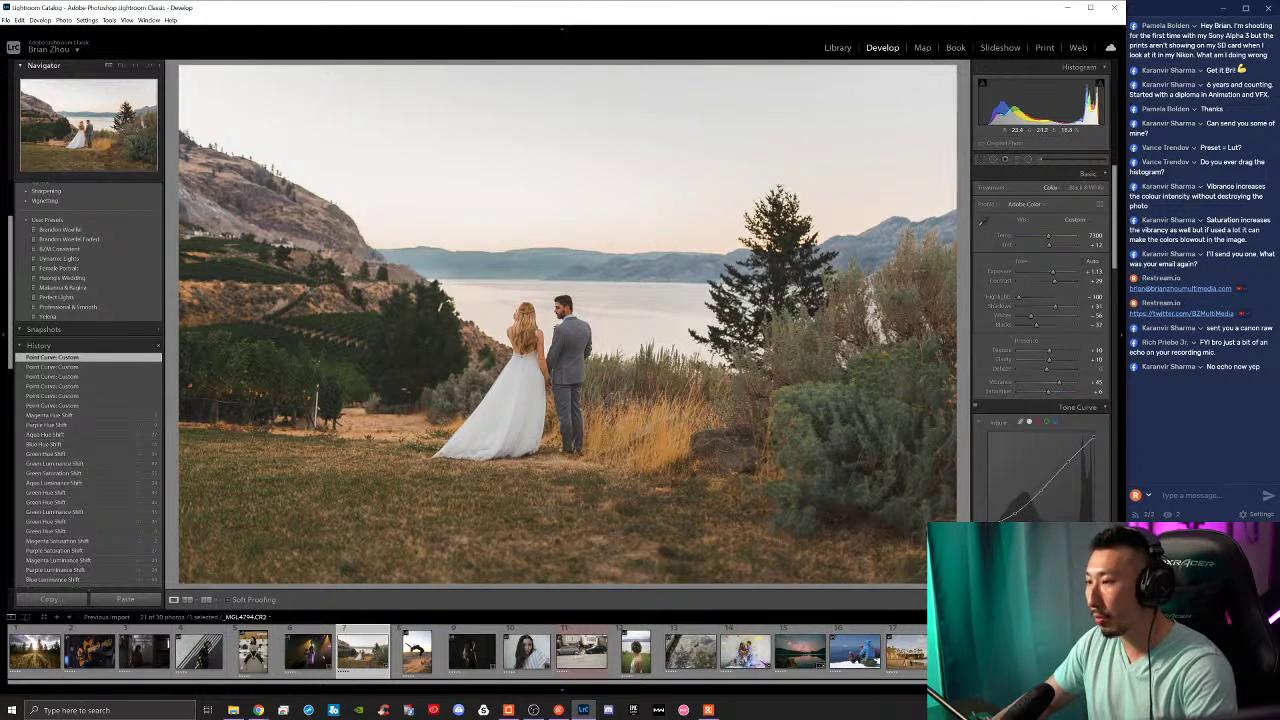
key(backslash)
key(backslash)
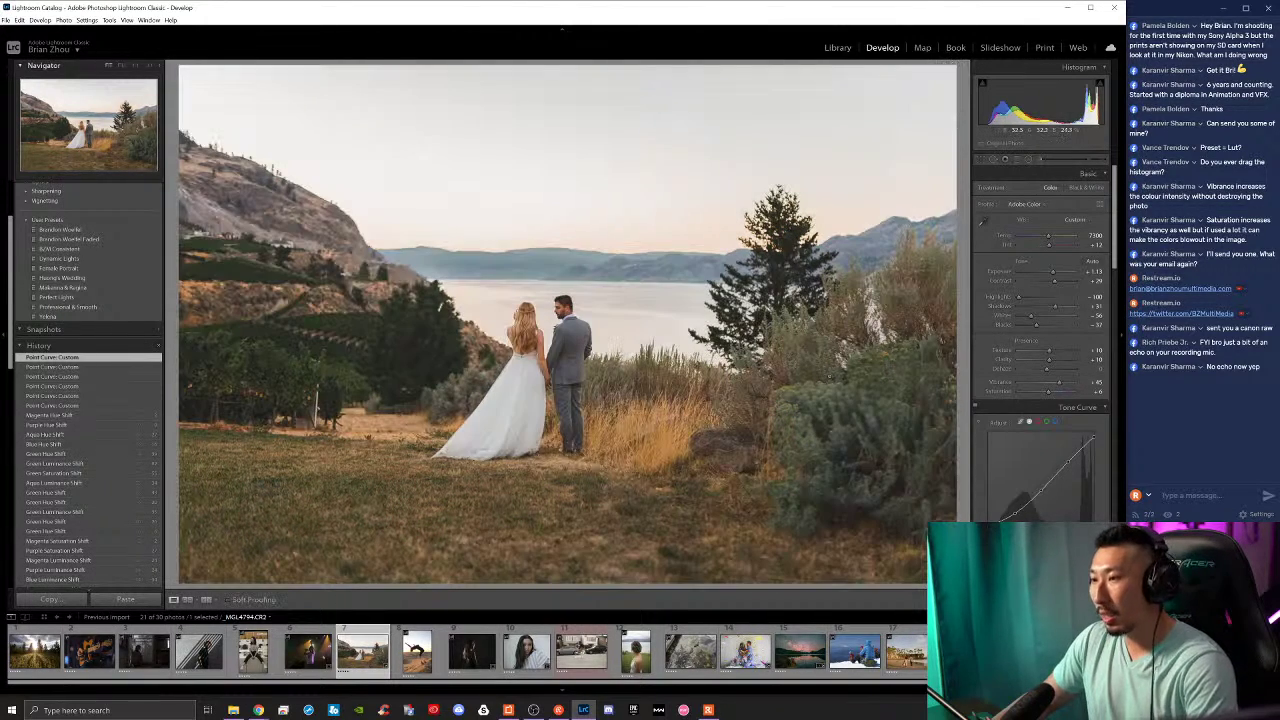
click(981, 158)
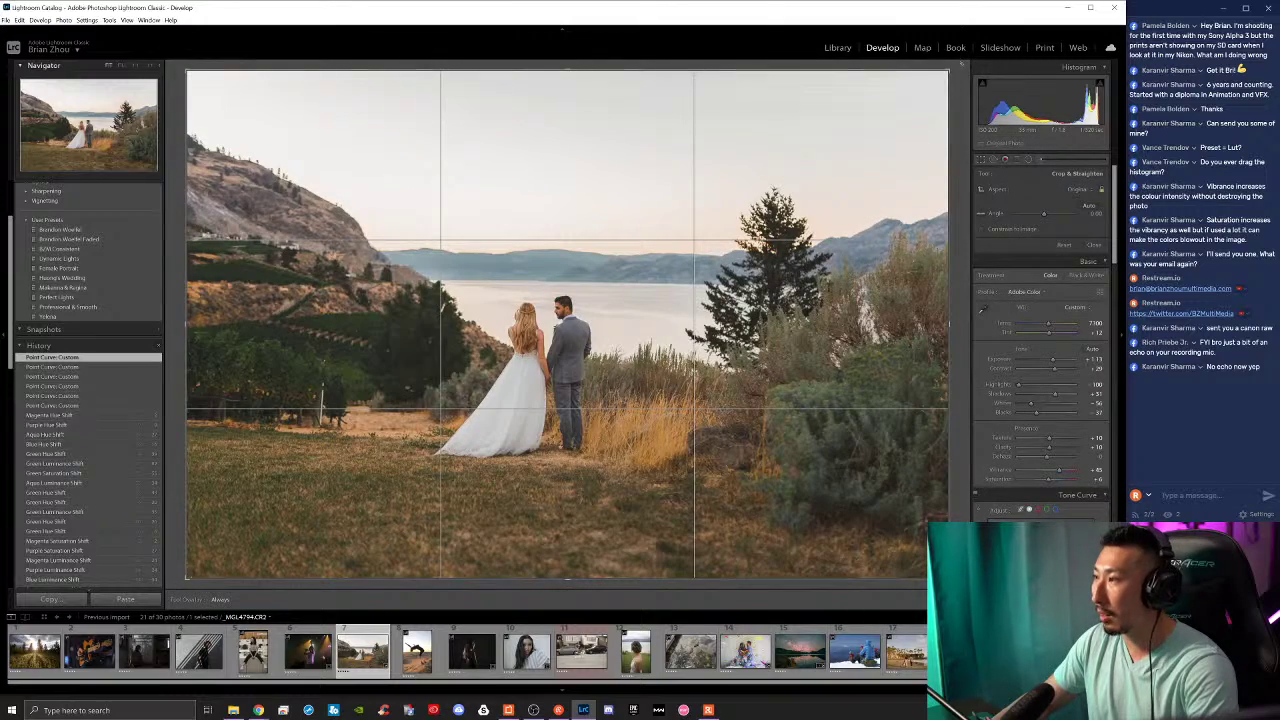
drag(960, 68, 947, 68)
key(Return)
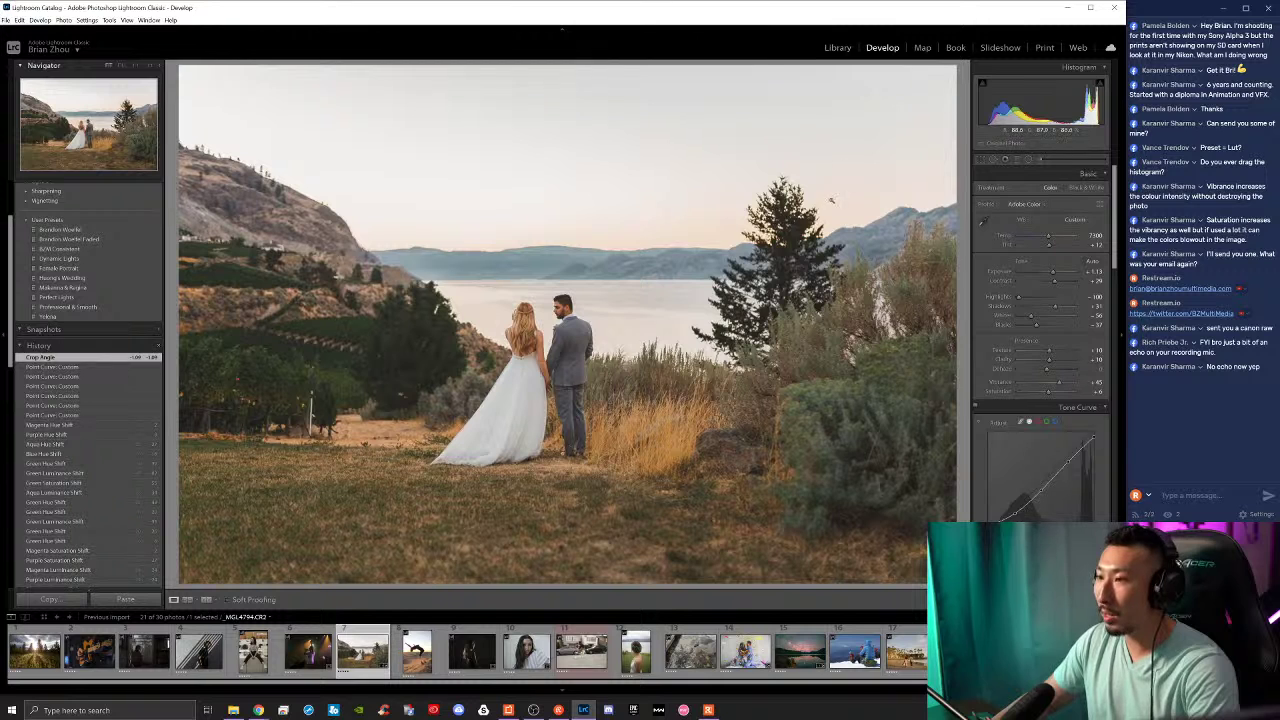
Step: Refine the straightening by tracing the lake horizon with the Straighten tool
click(983, 158)
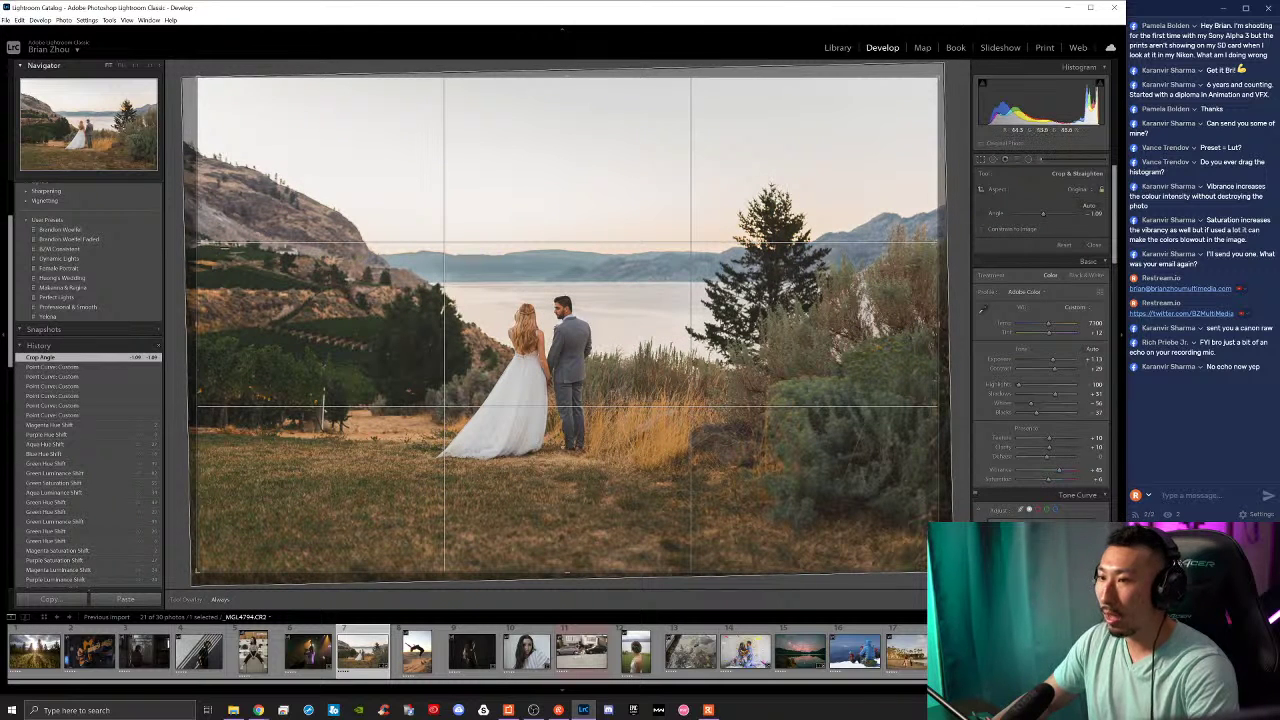
drag(201, 243, 939, 248)
key(Return)
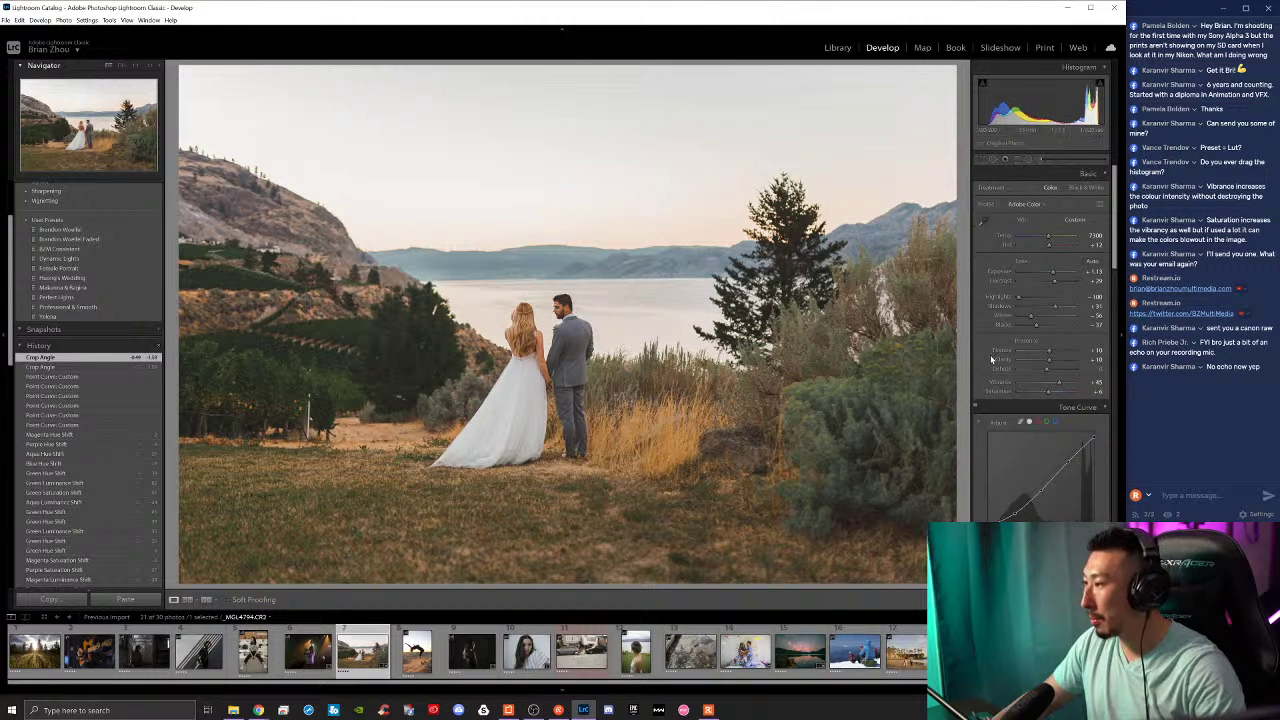
Step: Darken the reds with the HSL Red Luminance slider
scroll(992, 360, down, 4)
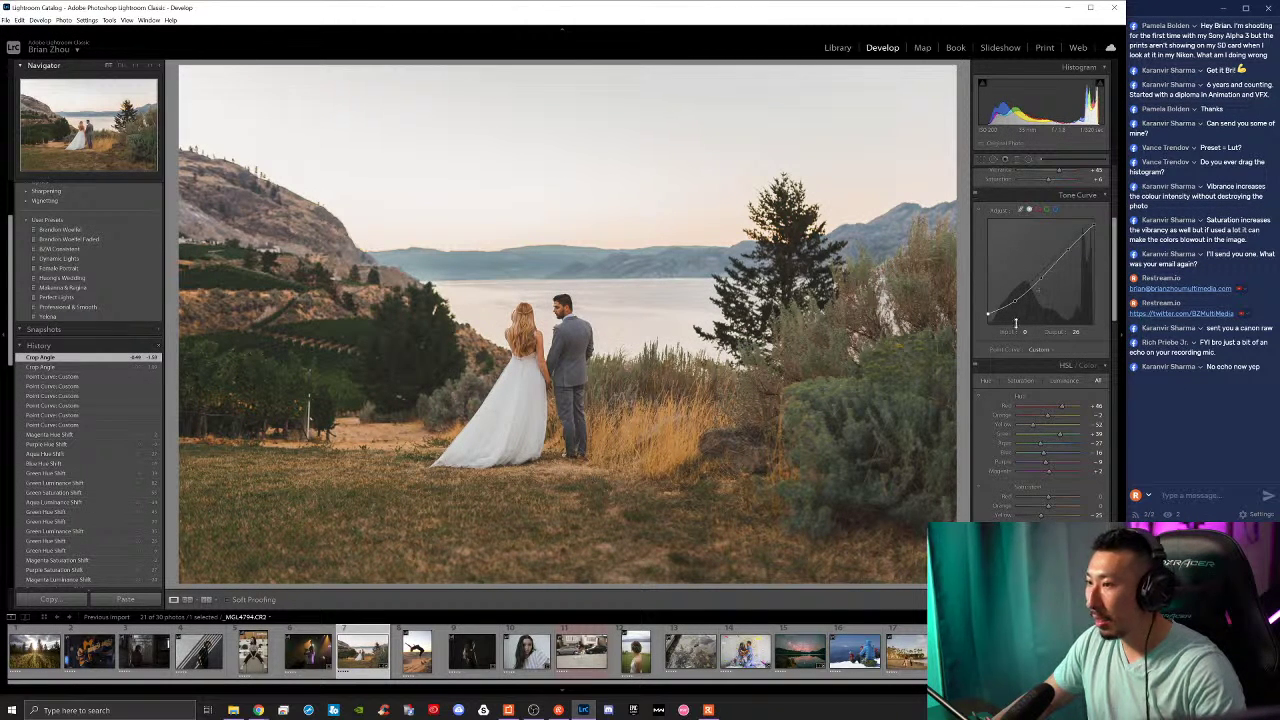
scroll(1052, 478, down, 2)
scroll(1052, 478, down, 2)
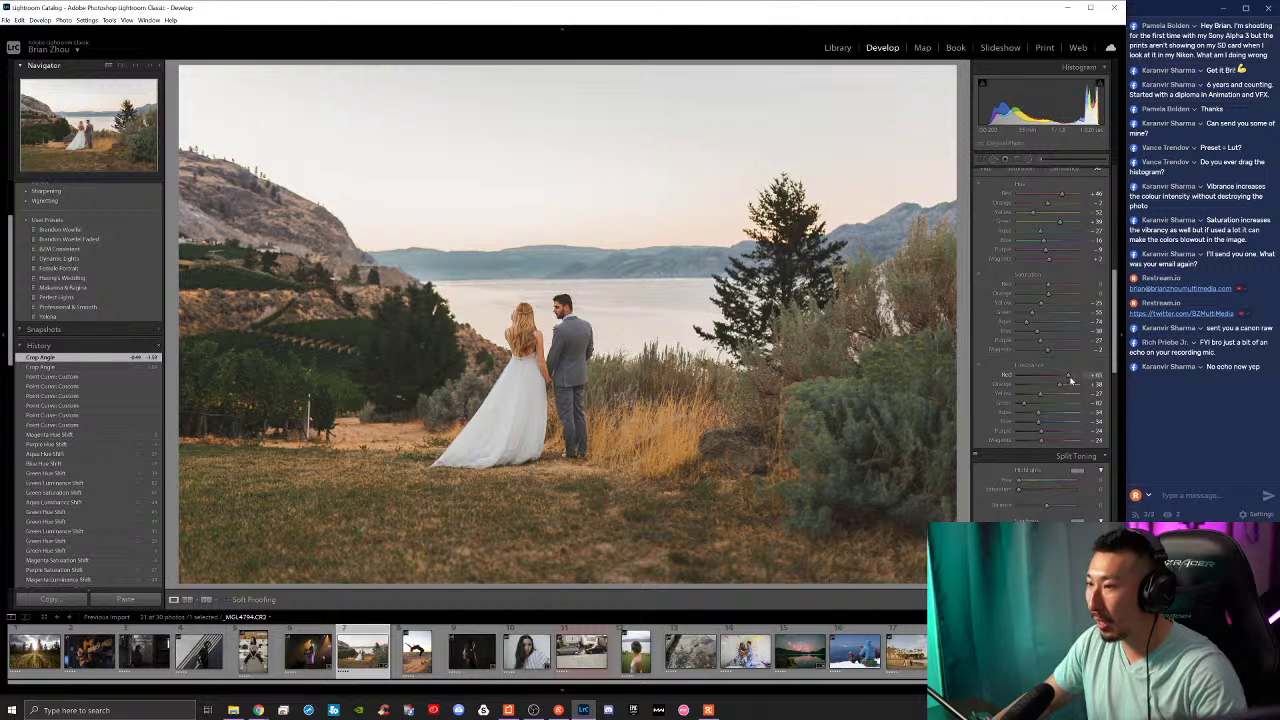
drag(1077, 381, 1072, 388)
Step: Tint the Split Toning highlights a cool blue, hue 203
scroll(993, 480, down, 2)
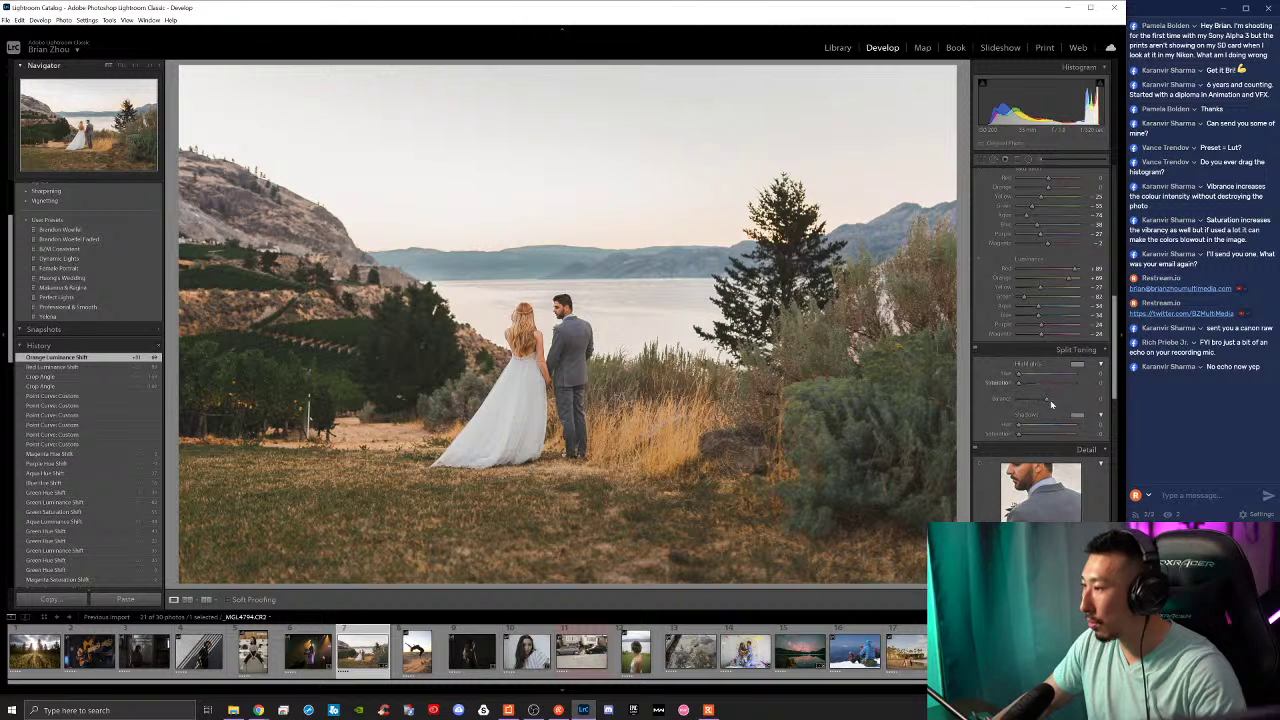
click(1077, 364)
mouse_move(1048, 392)
mouse_down()
mouse_move(938, 399)
mouse_move(968, 398)
mouse_up()
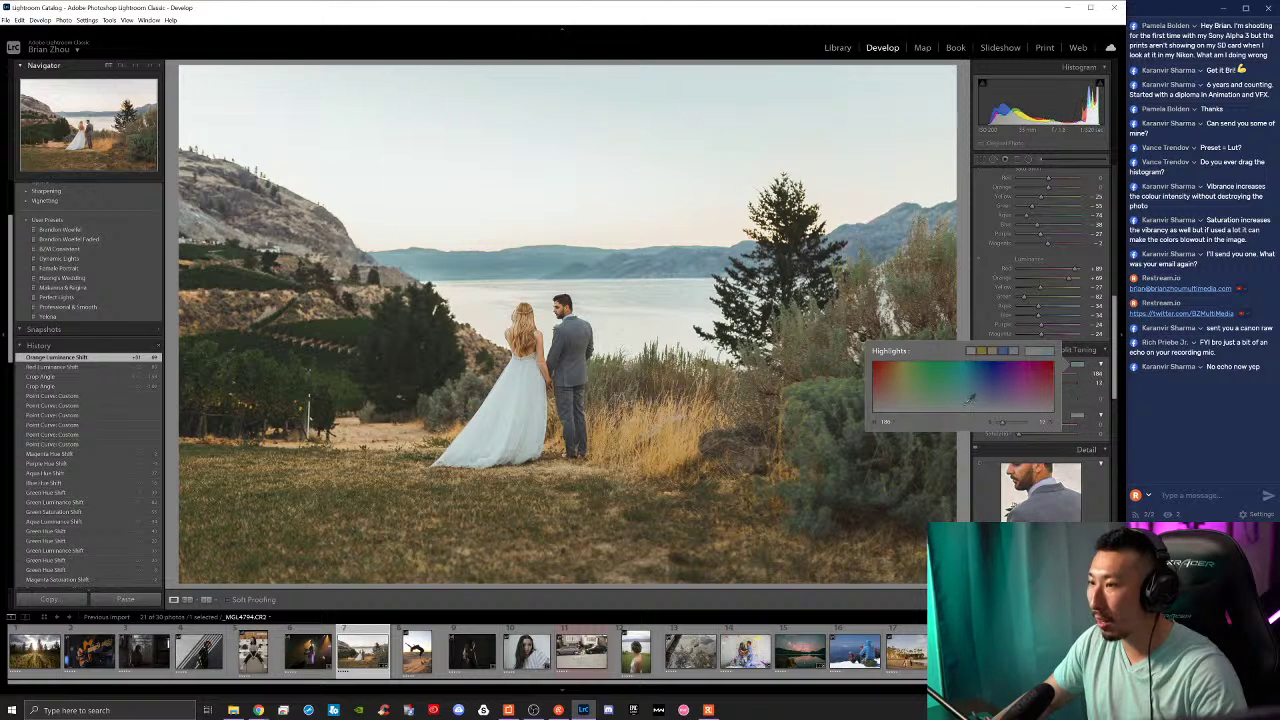
Step: Tint the split-toning shadows warm orange (hue 47, saturation ~11) and set Balance to about -16
drag(968, 399, 968, 399)
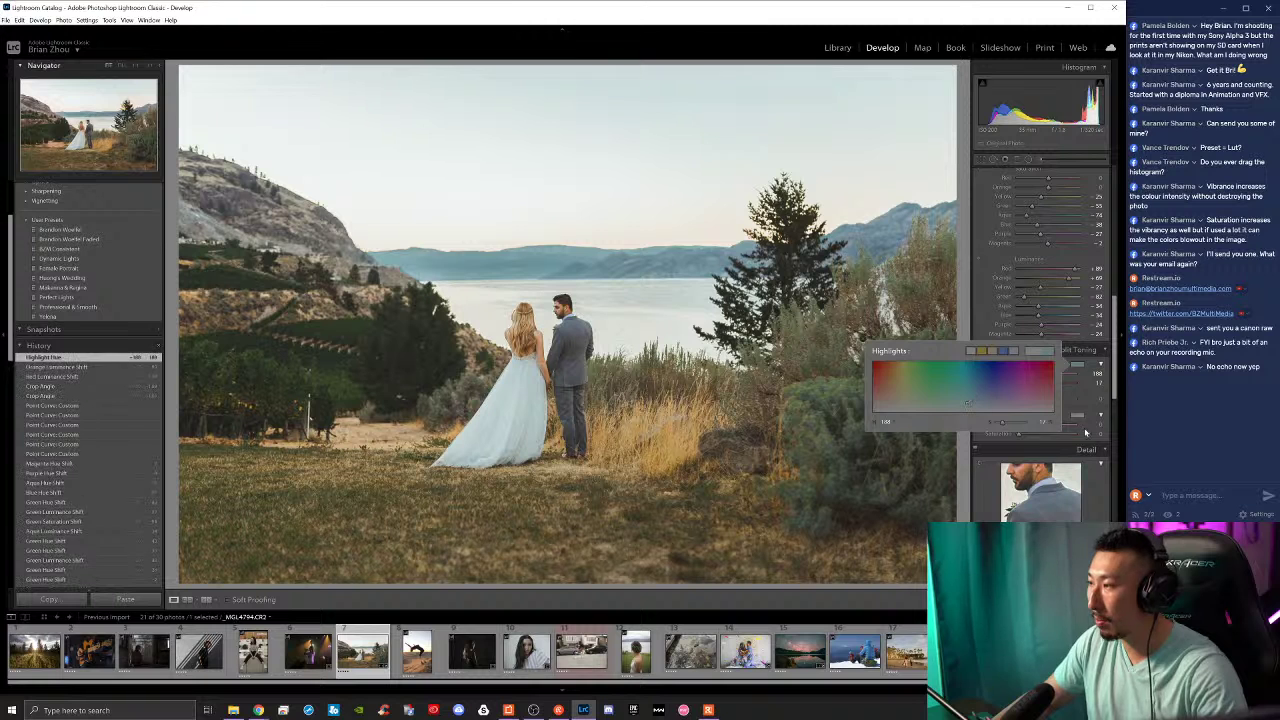
click(1076, 414)
click(1076, 414)
drag(935, 450, 892, 454)
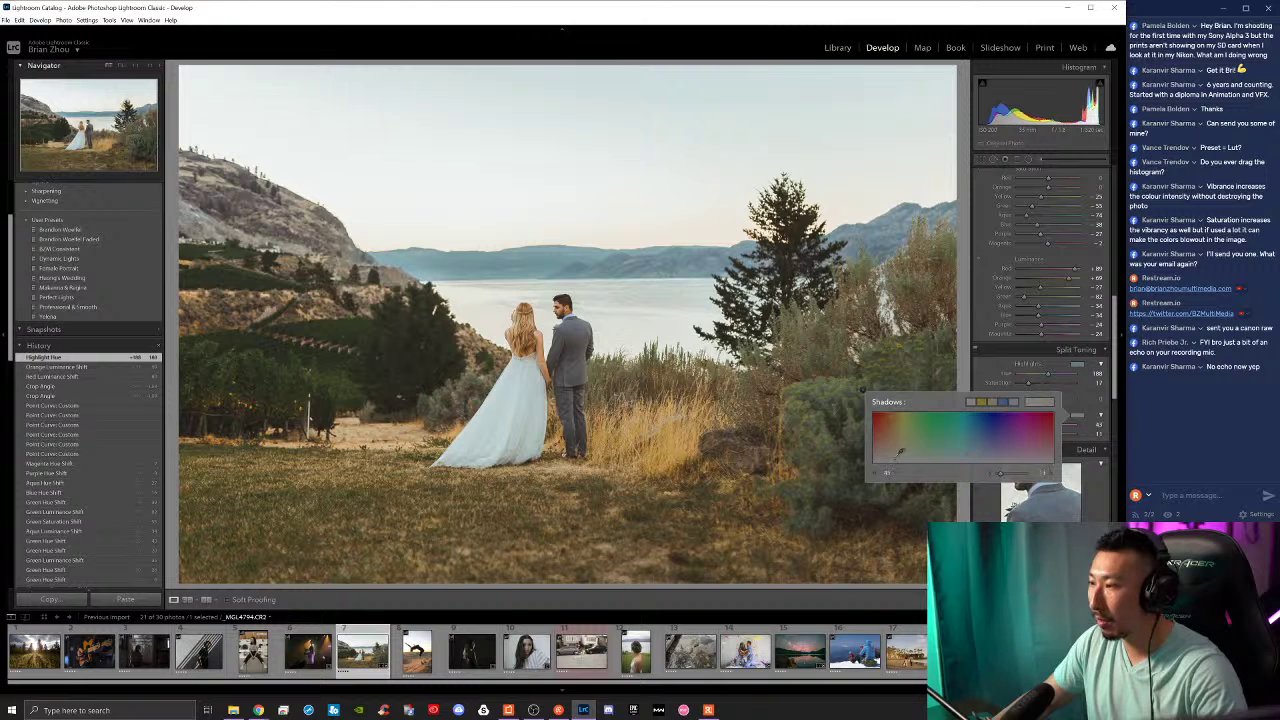
drag(902, 451, 900, 455)
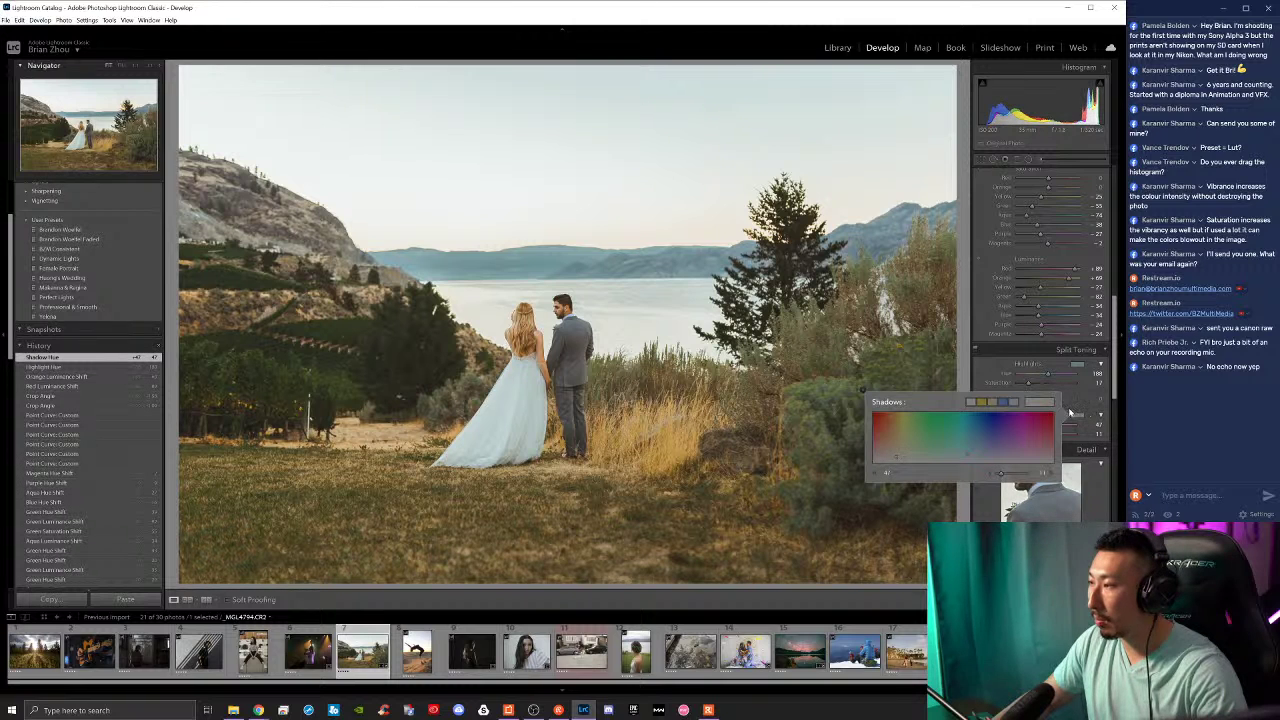
click(1076, 415)
drag(1046, 402, 1037, 405)
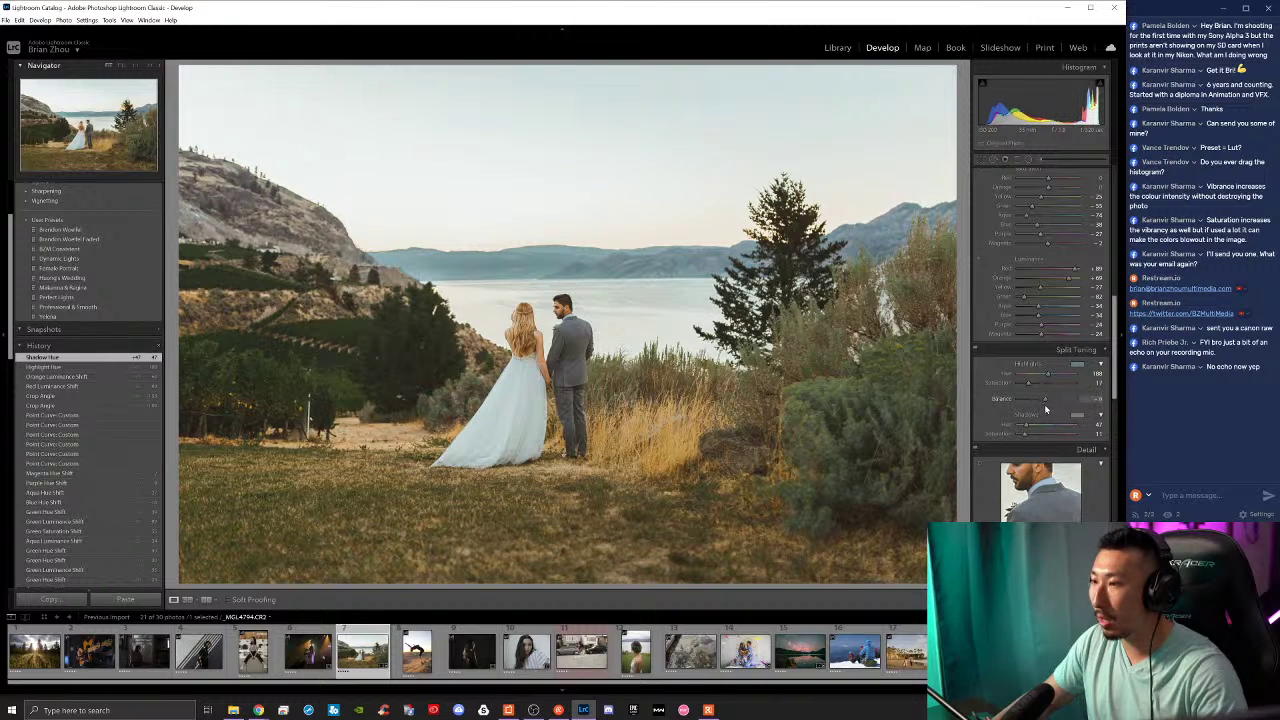
Step: Darken the blue lake with Blue Luminance and cut Blue Saturation from 38 to 23
drag(1047, 408, 1046, 406)
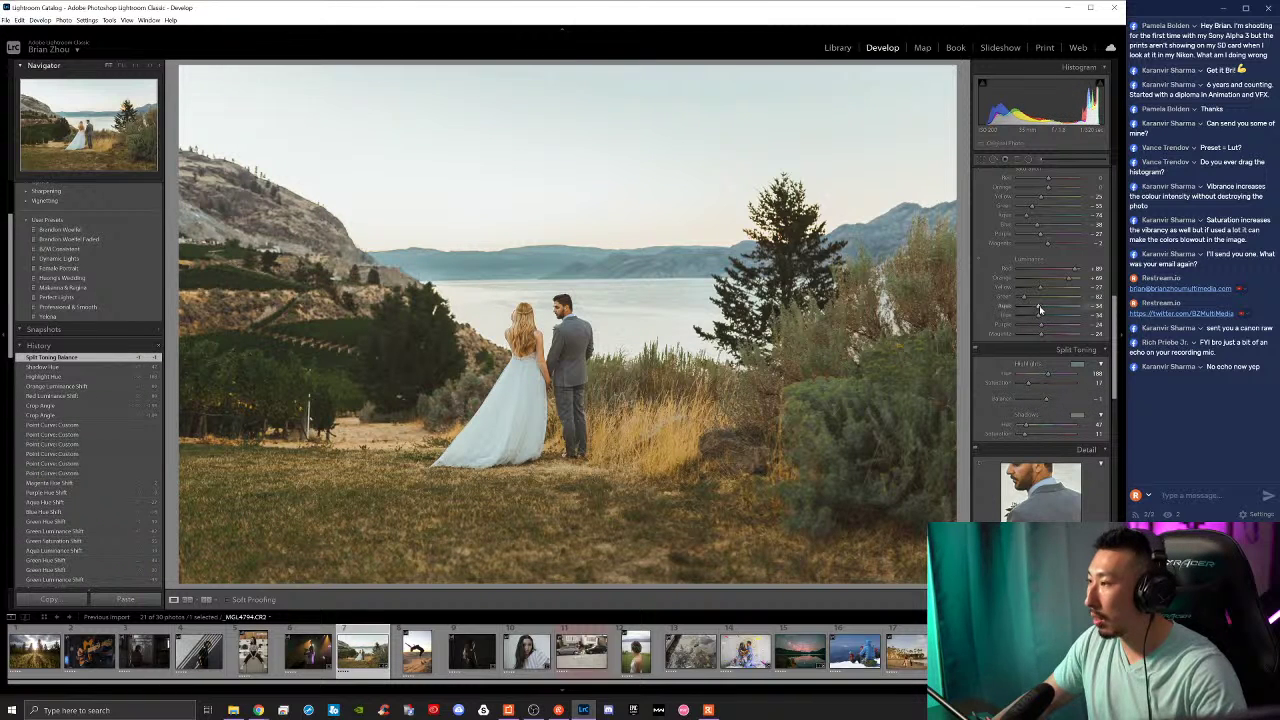
drag(1039, 318, 1038, 321)
drag(1036, 225, 1030, 230)
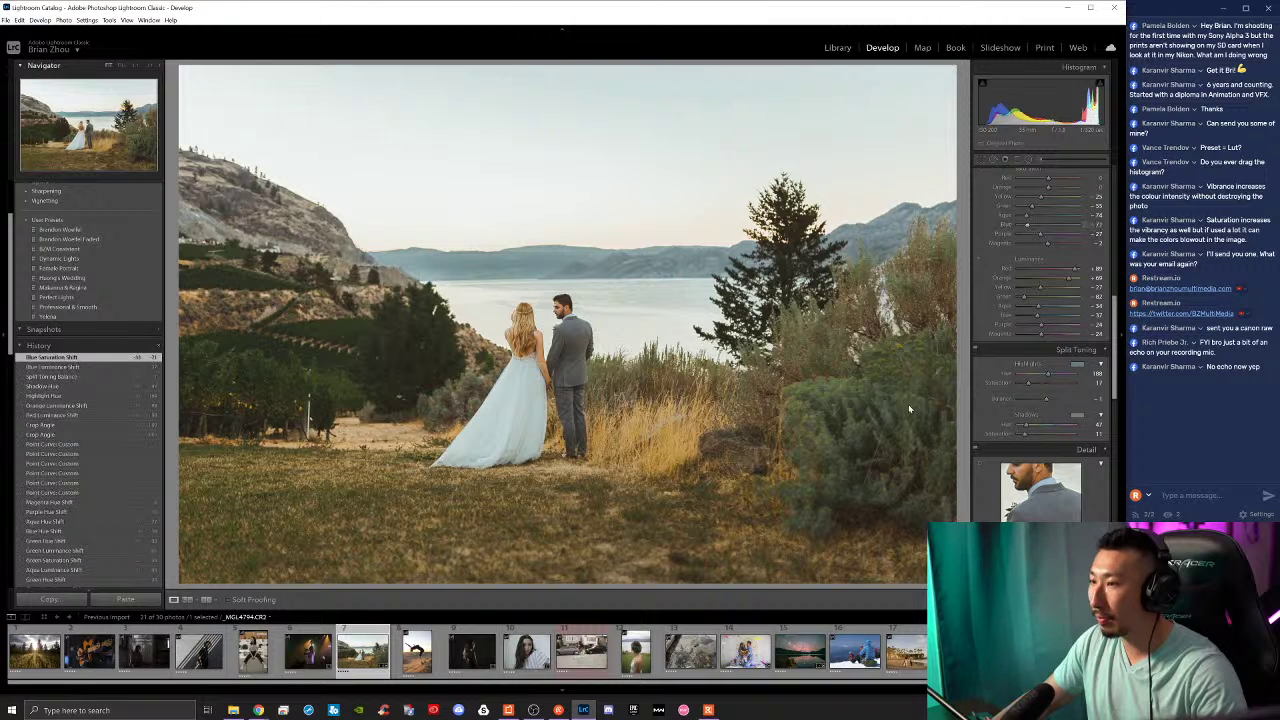
click(1051, 398)
scroll(1040, 340, up, 5)
drag(1054, 289, 1054, 331)
drag(1056, 386, 1064, 384)
scroll(1000, 420, down, 10)
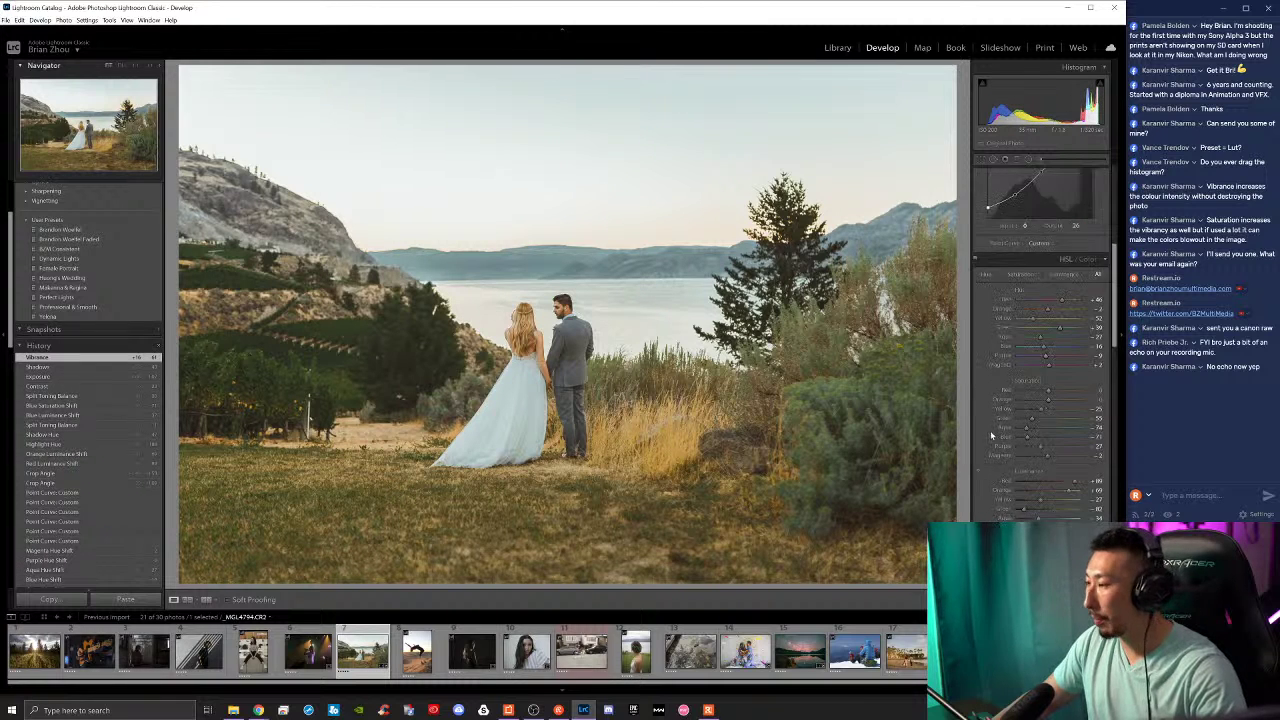
scroll(995, 444, down, 5)
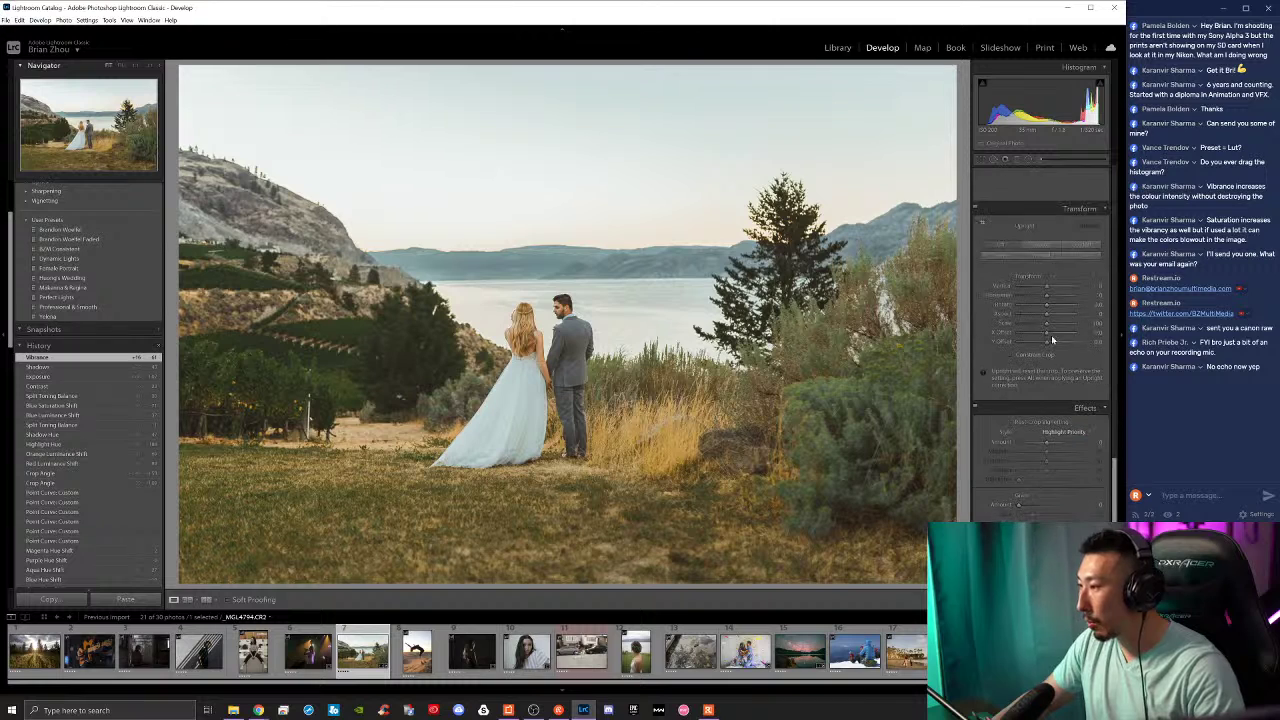
scroll(1040, 350, up, 8)
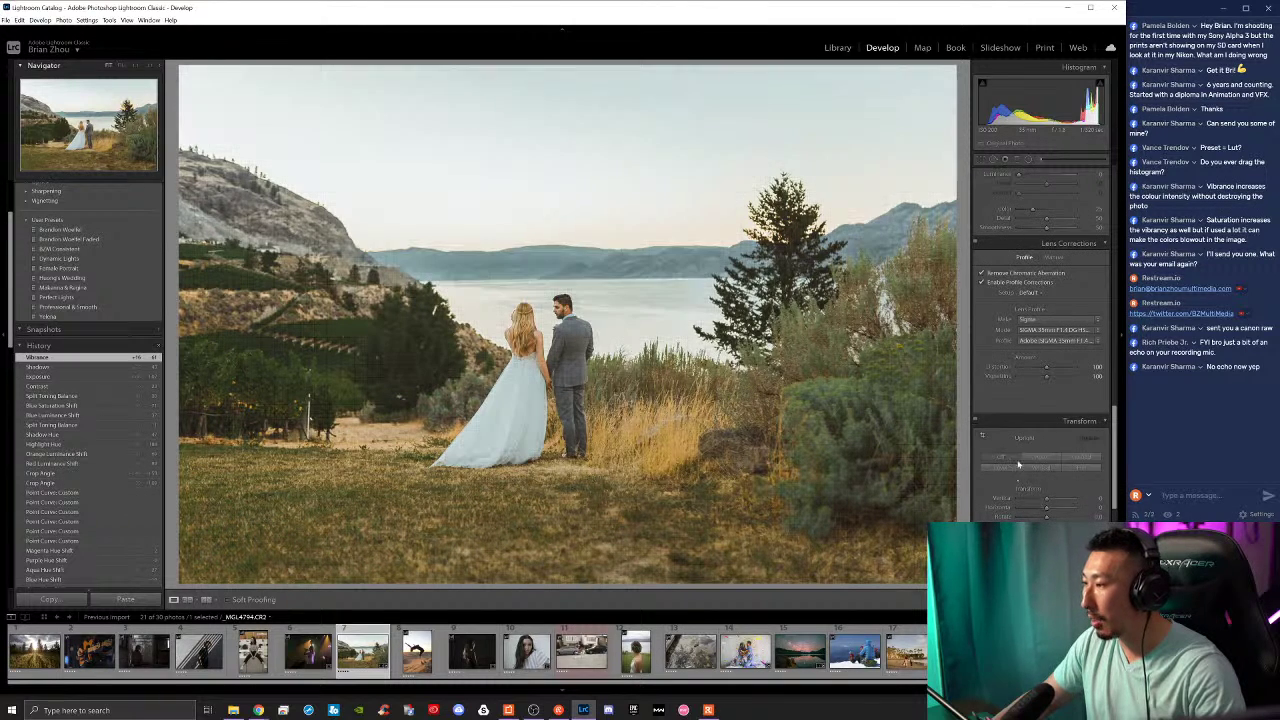
scroll(1026, 432, down, 10)
mouse_move(1047, 336)
mouse_down()
mouse_move(1050, 365)
mouse_move(1039, 336)
mouse_up()
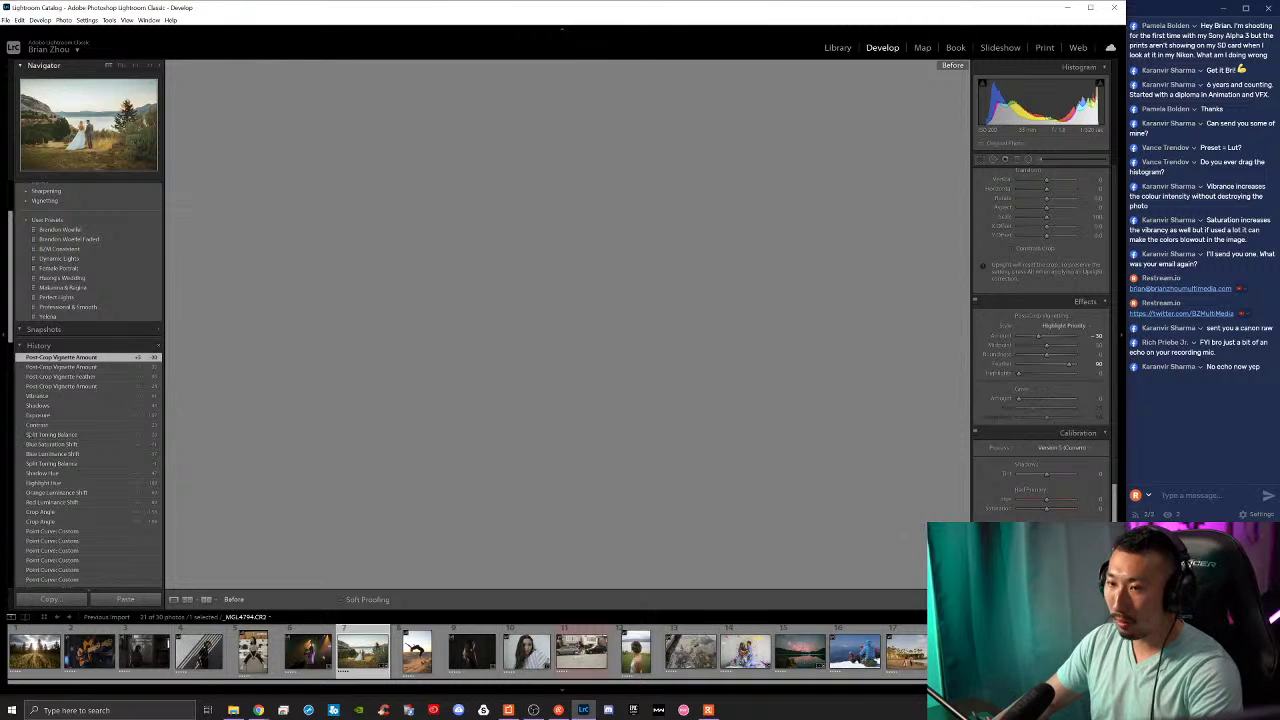
scroll(66, 461, down, 10)
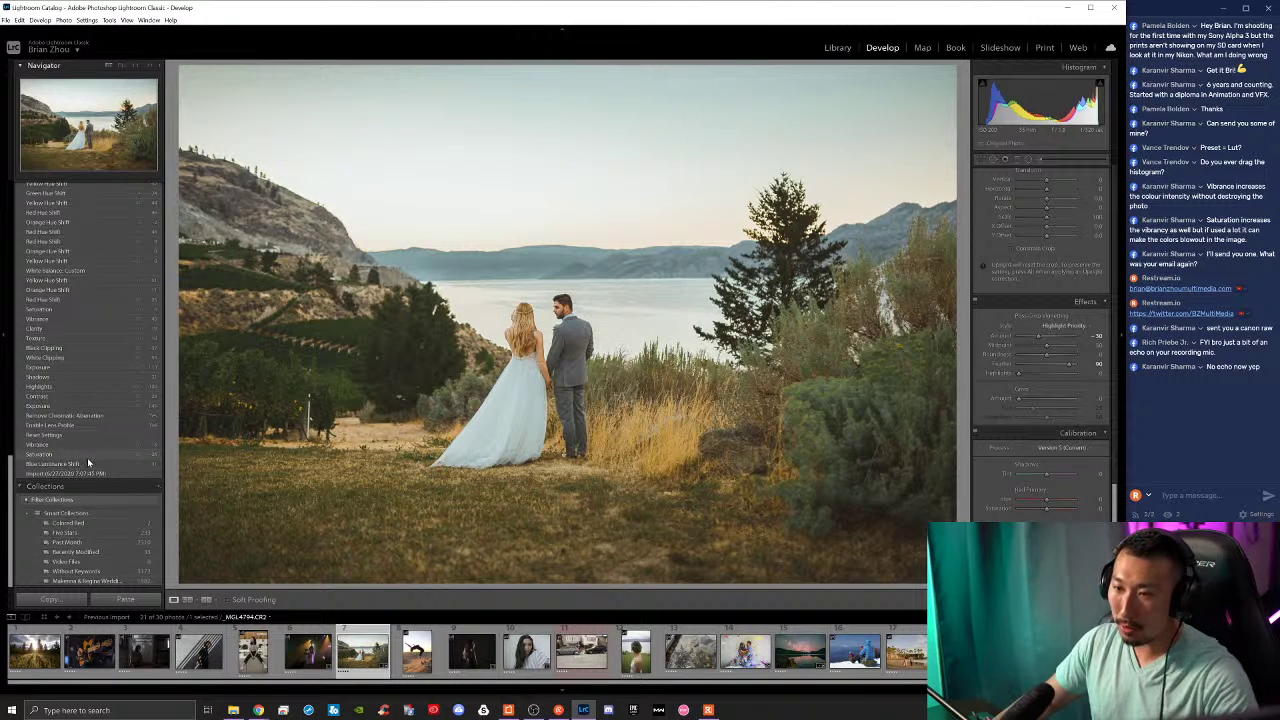
click(86, 435)
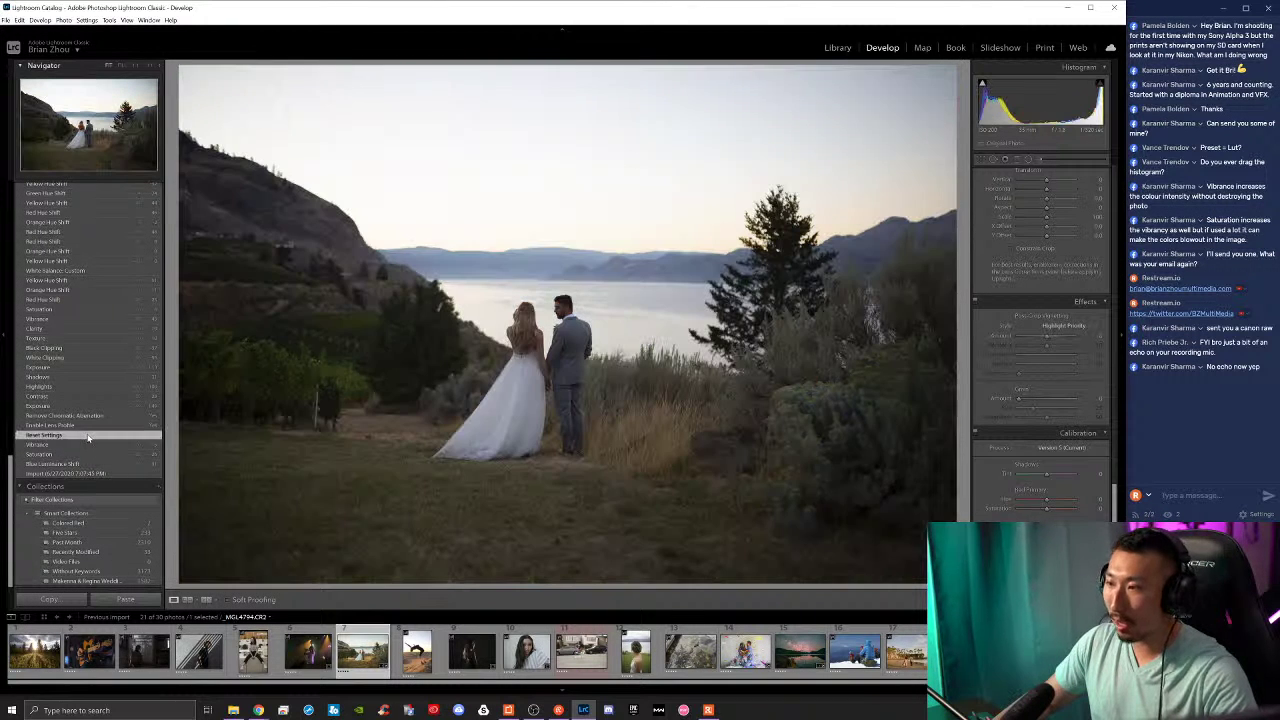
key(ctrl+z)
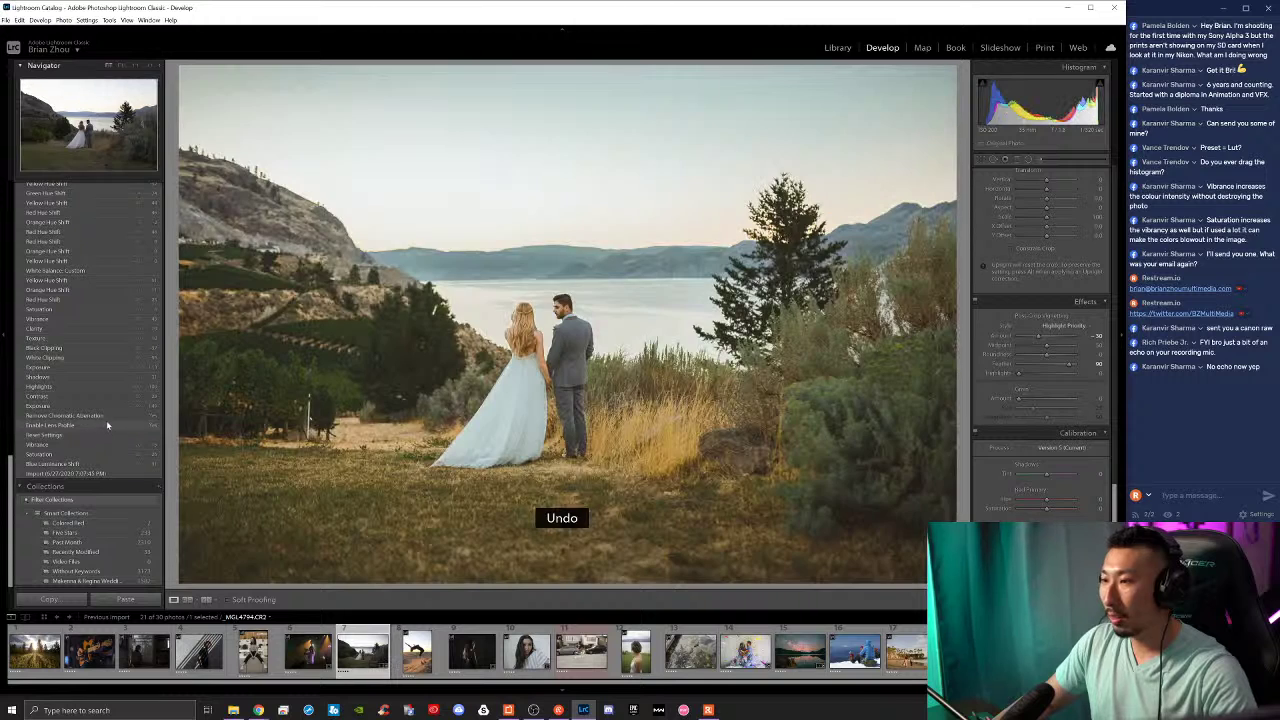
click(97, 474)
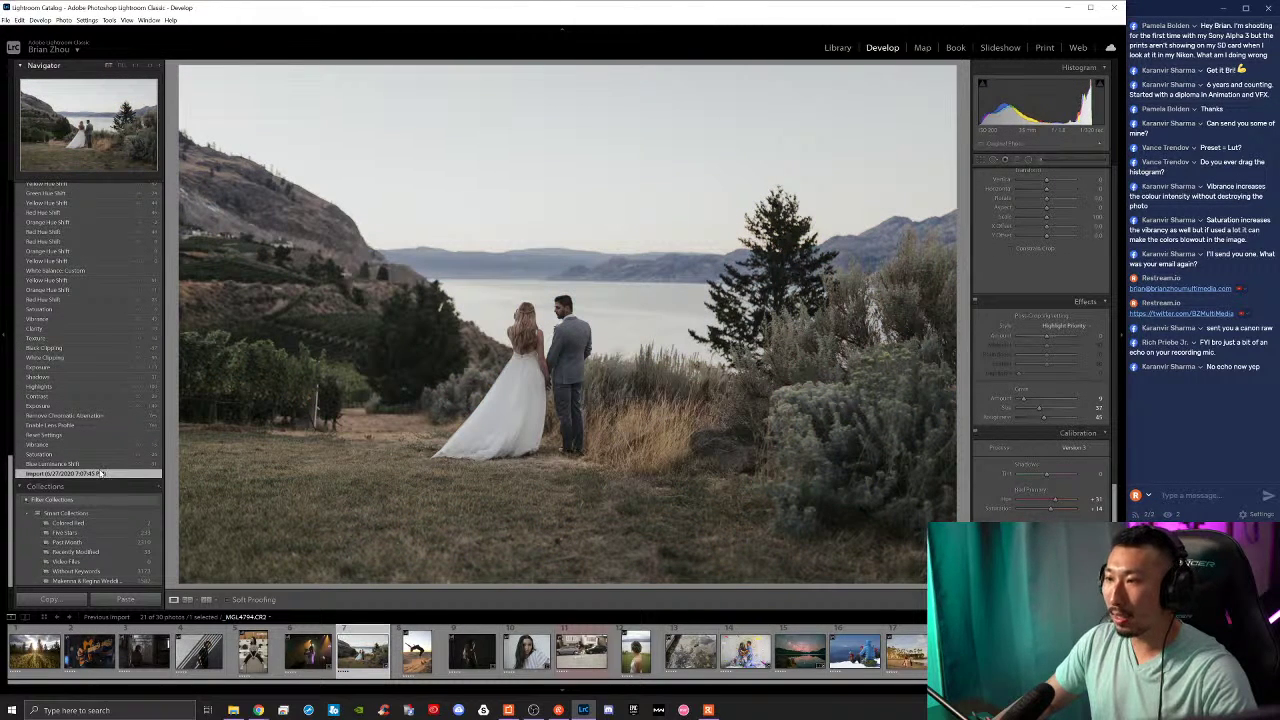
scroll(116, 283, up, 5)
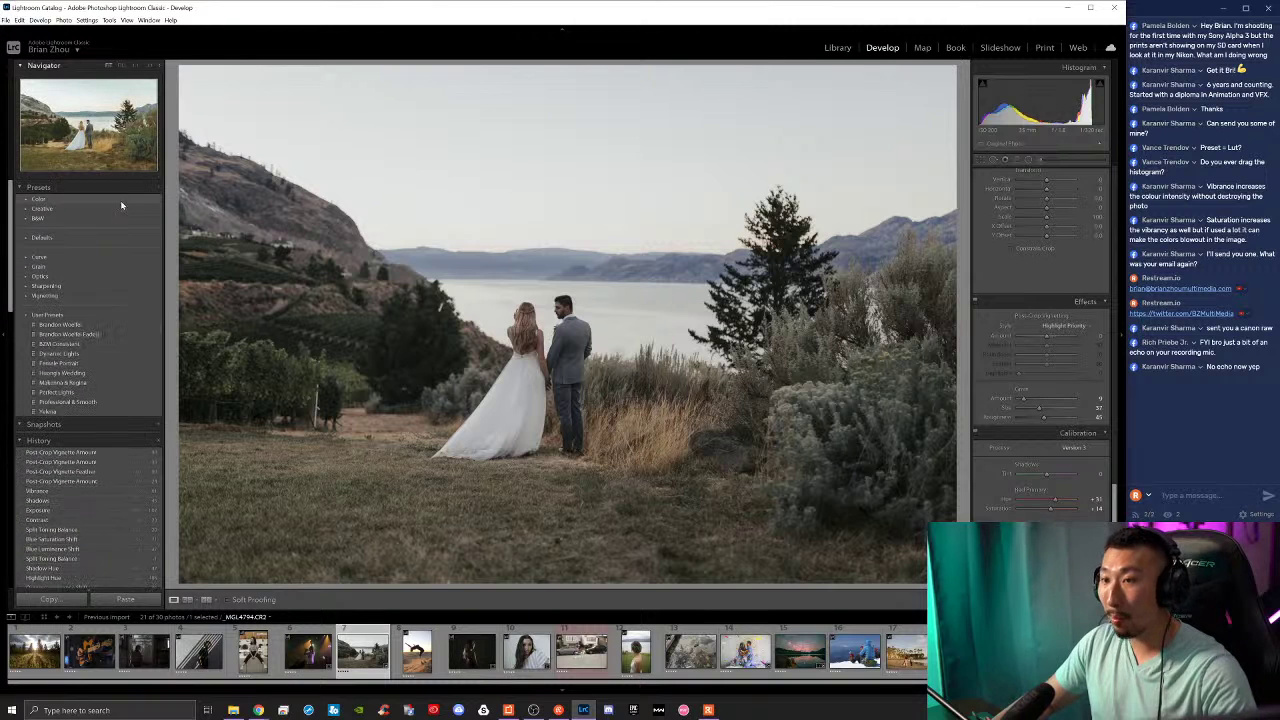
click(88, 453)
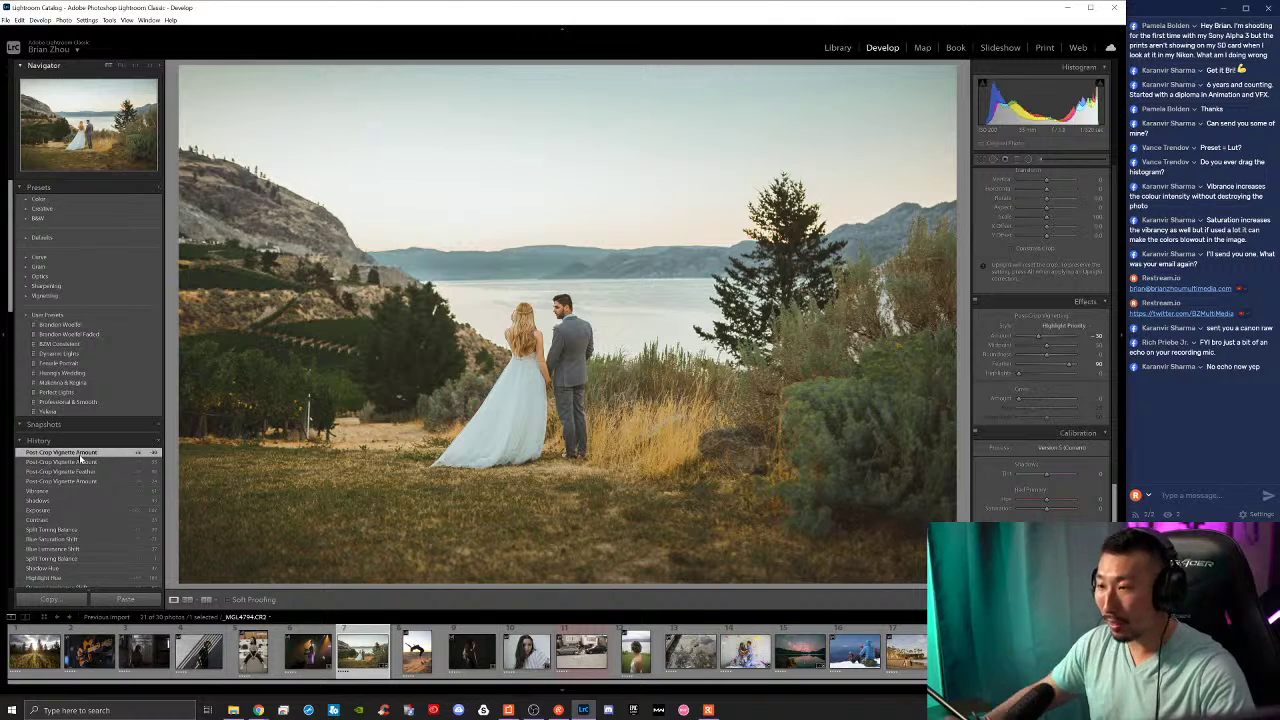
key(ctrl+z)
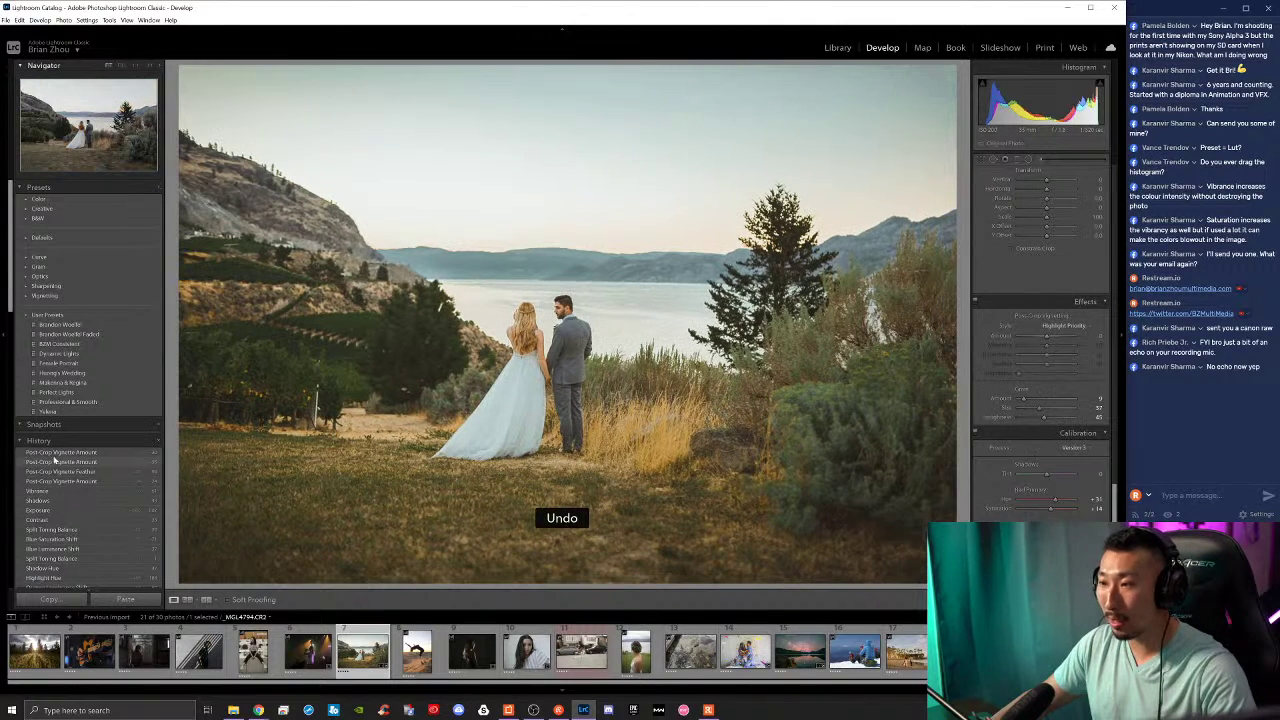
key(ctrl+z)
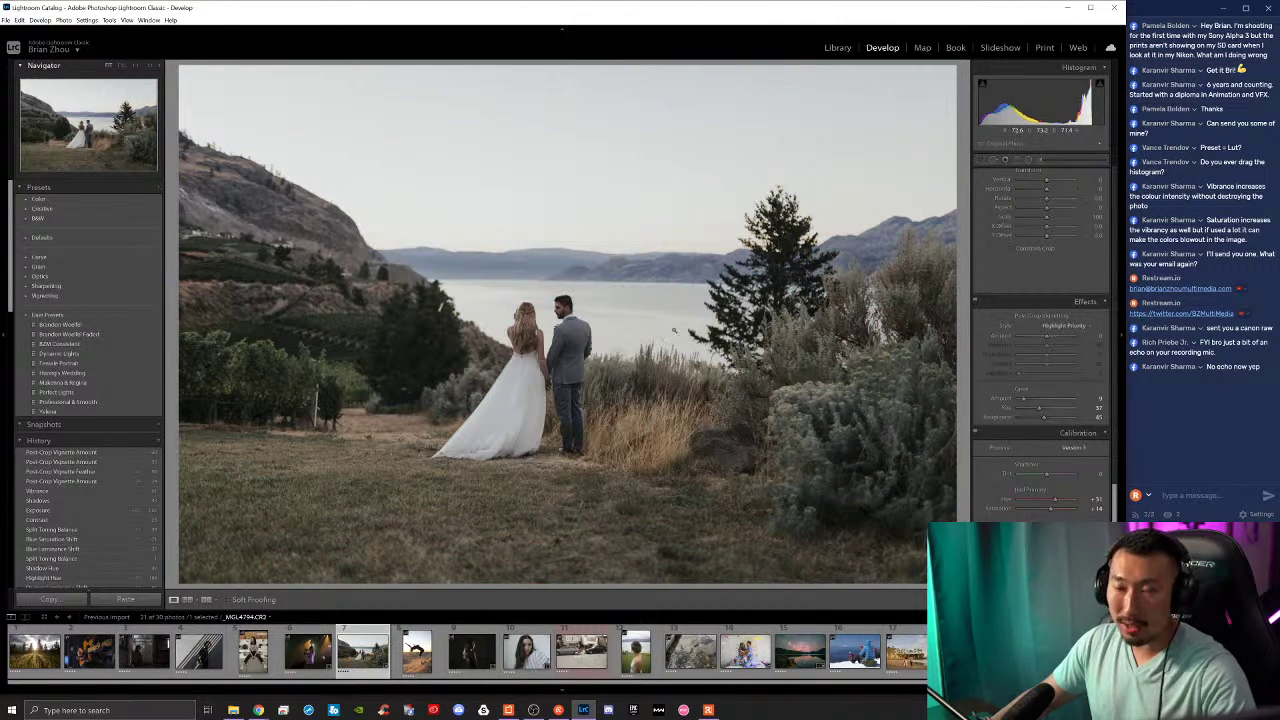
key(ctrl+y)
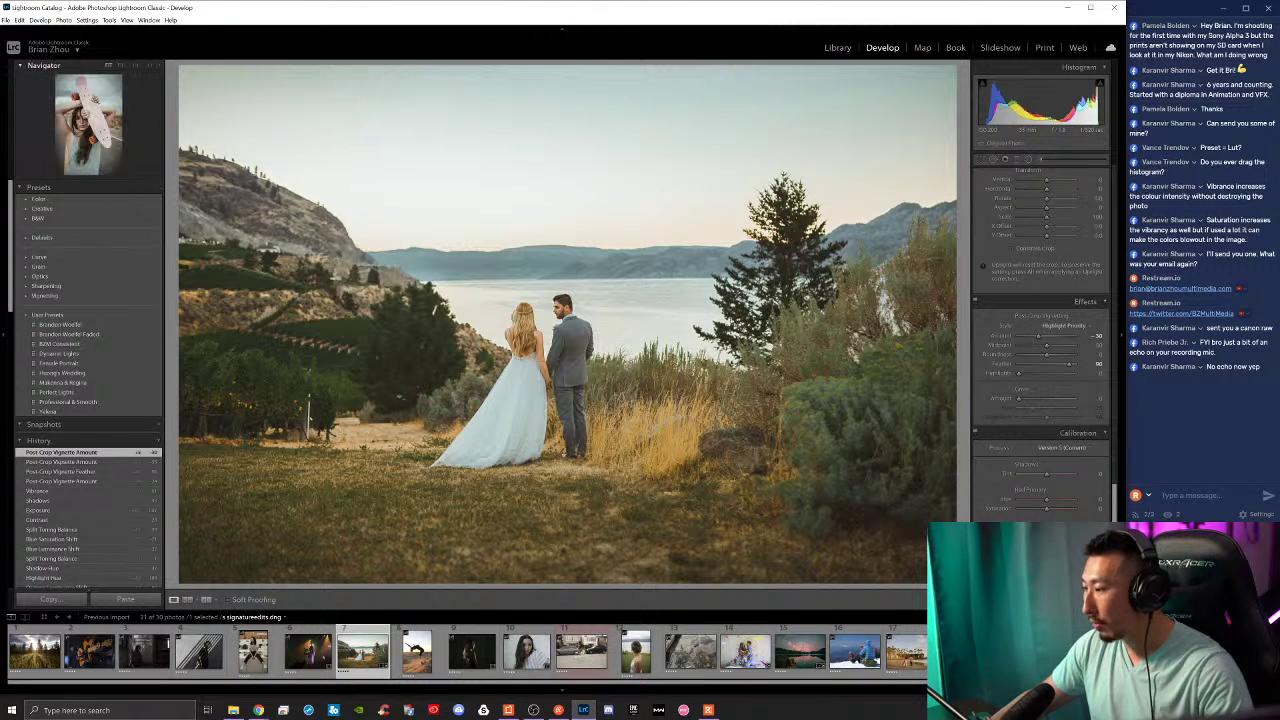
Step: Browse the filmstrip thumbnails and select the singer concert photo PANA3153.RW2
scroll(594, 660, down, 1)
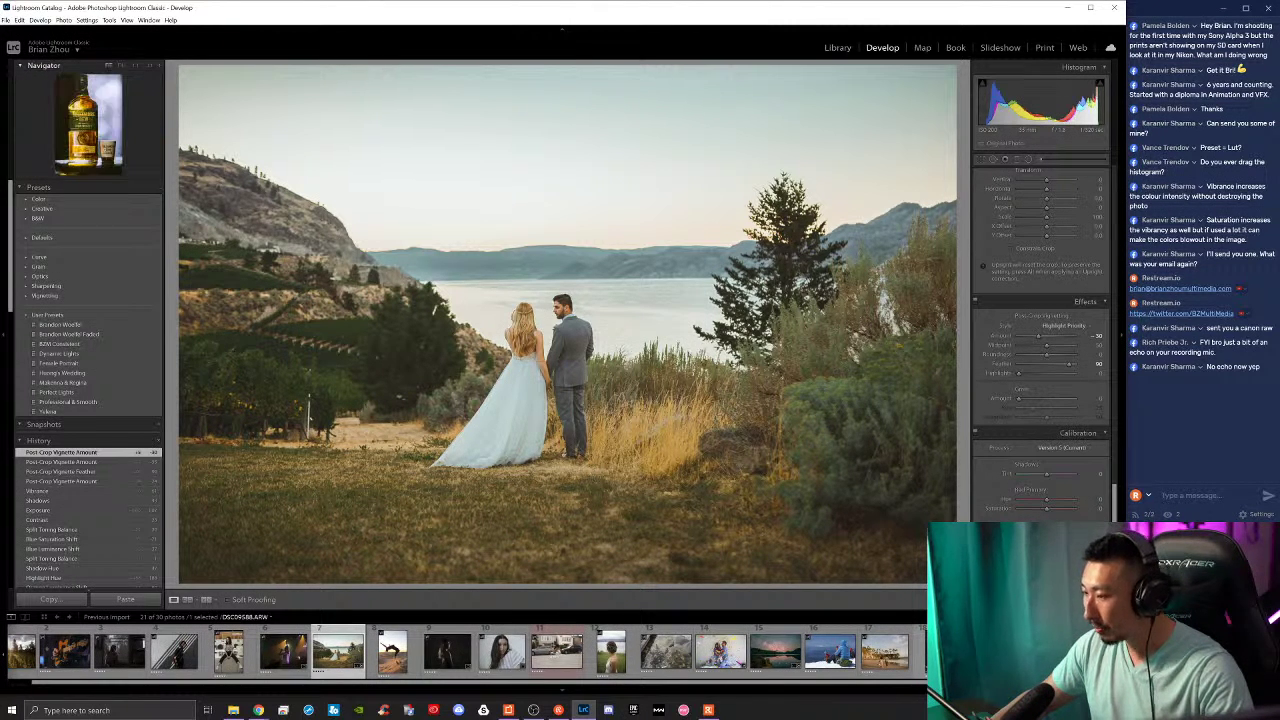
click(776, 652)
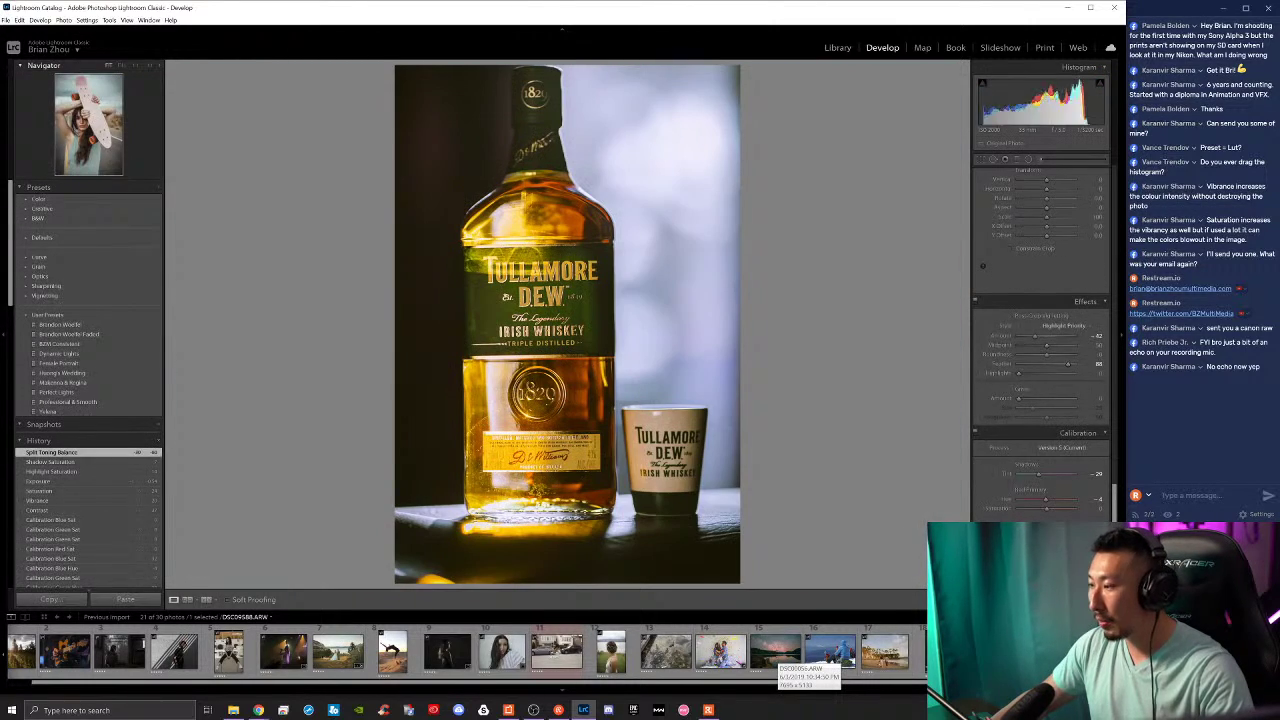
click(722, 652)
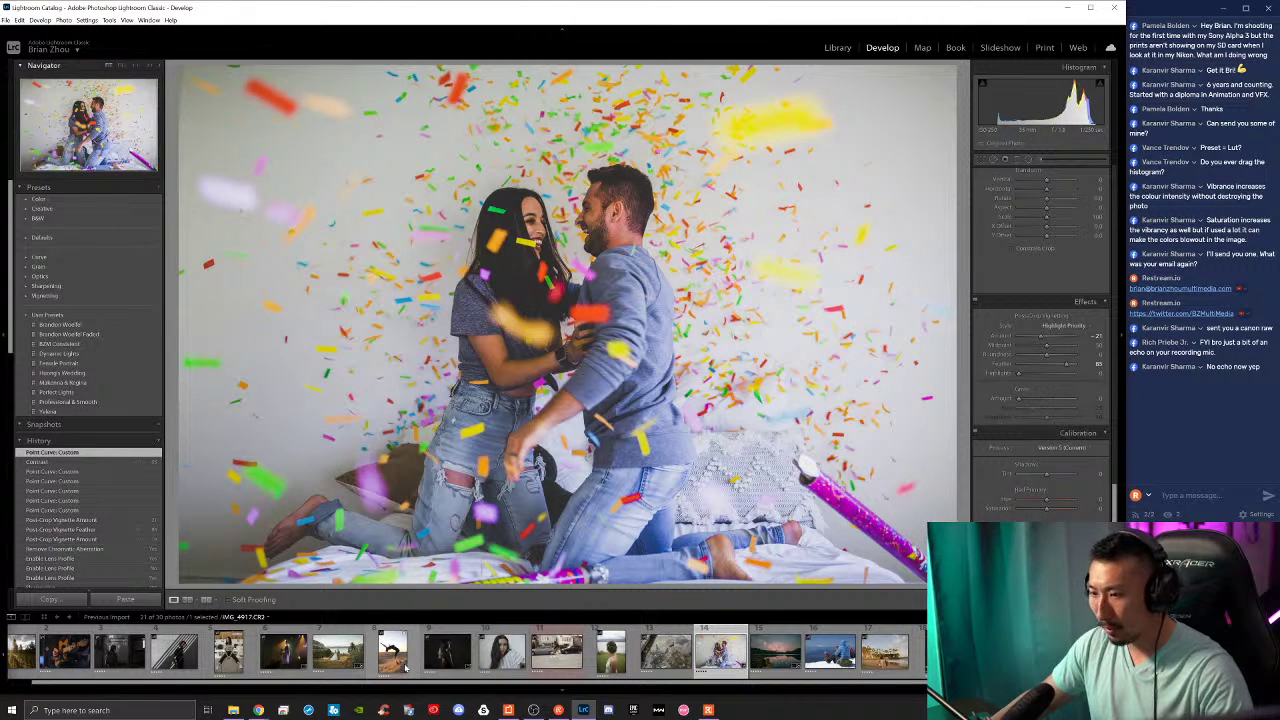
scroll(360, 660, up, 2)
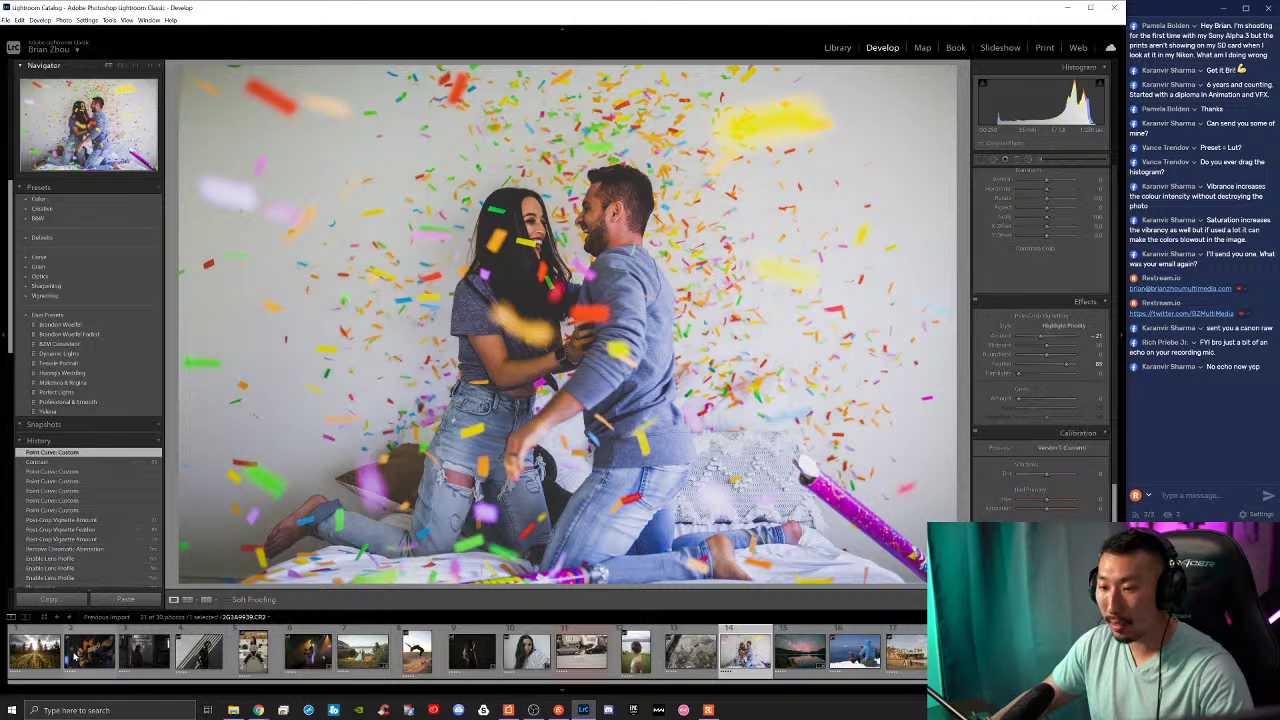
click(125, 650)
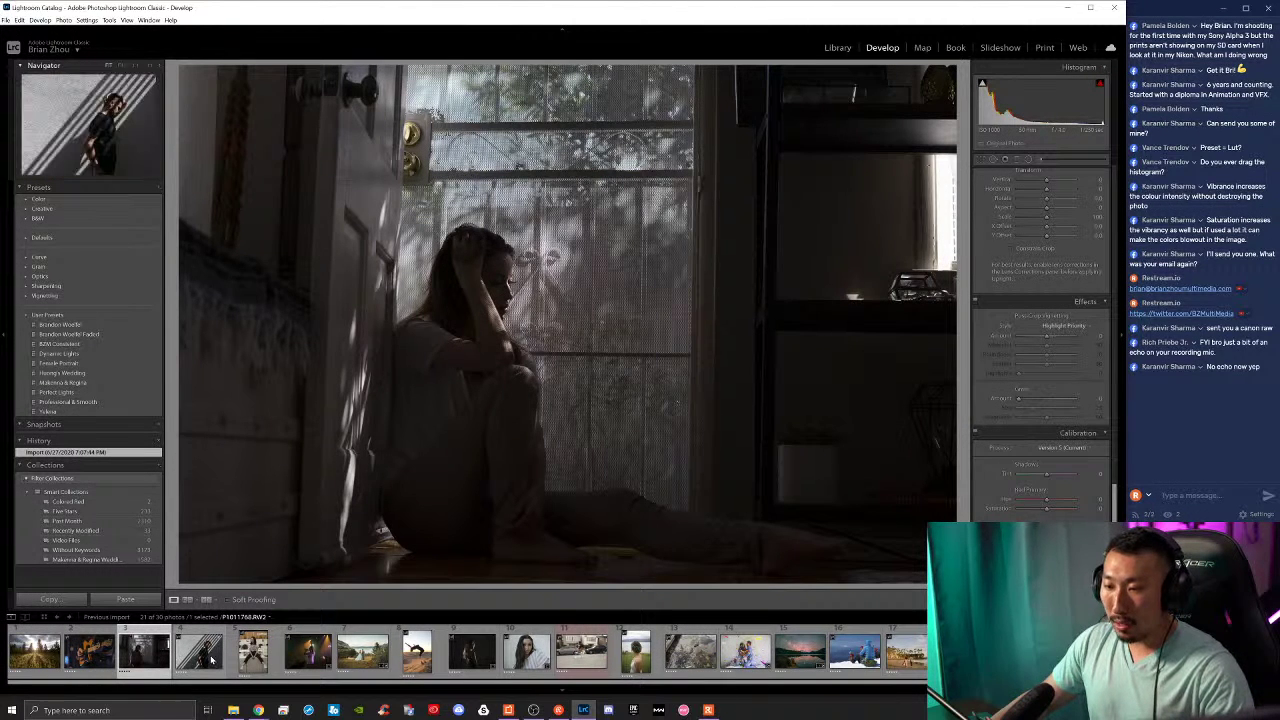
click(308, 652)
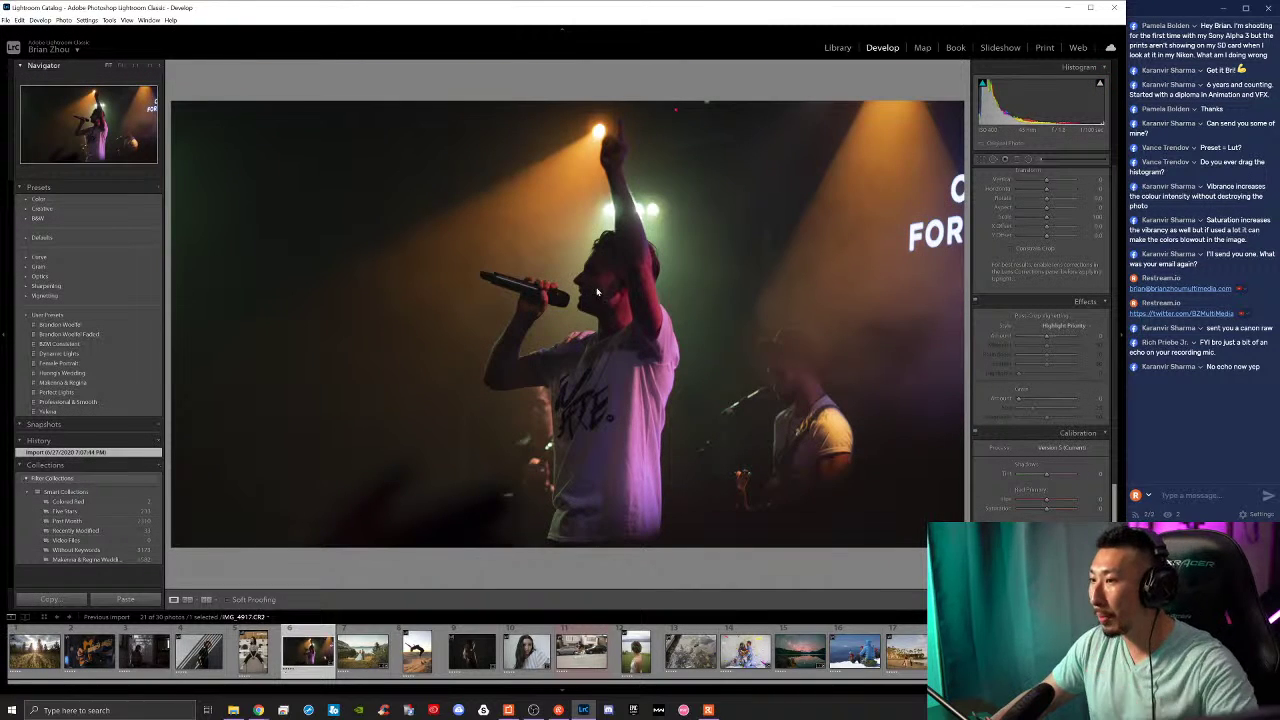
Step: Reset all of the concert photo's adjustments with Ctrl+Shift+R, checking the singer's face close up
click(603, 293)
click(620, 294)
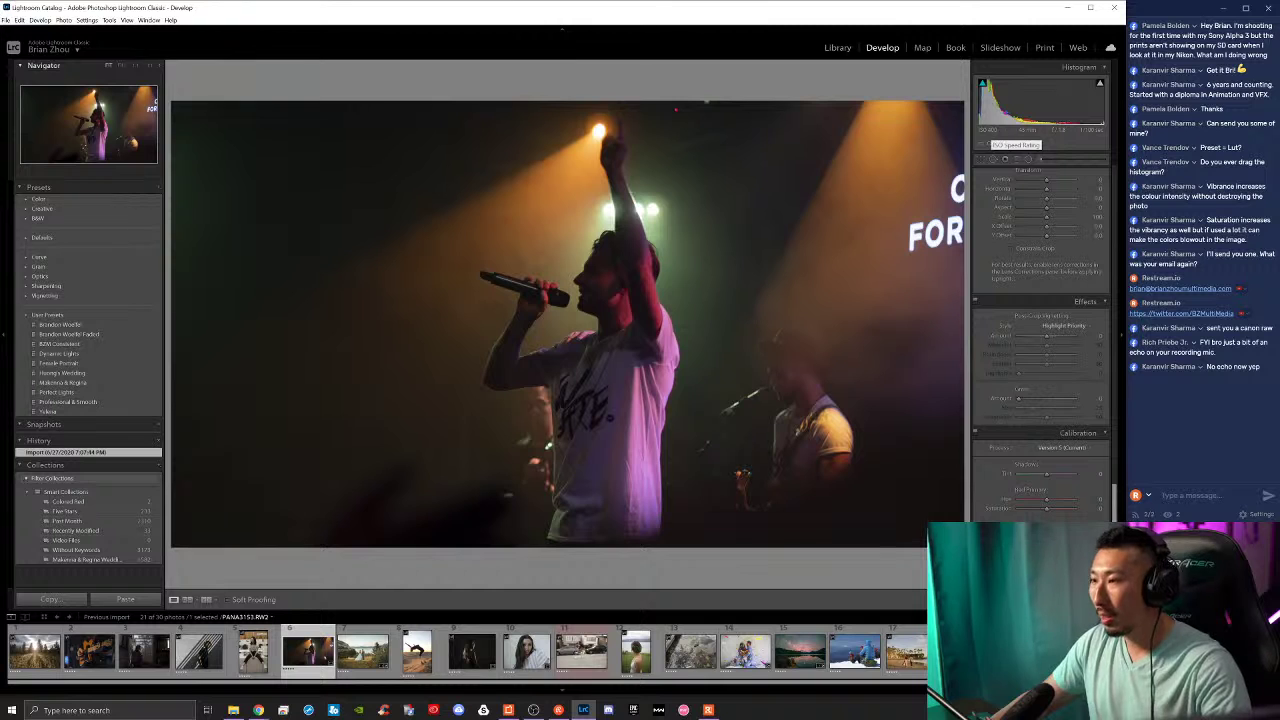
scroll(1028, 404, up, 10)
scroll(1028, 404, up, 1)
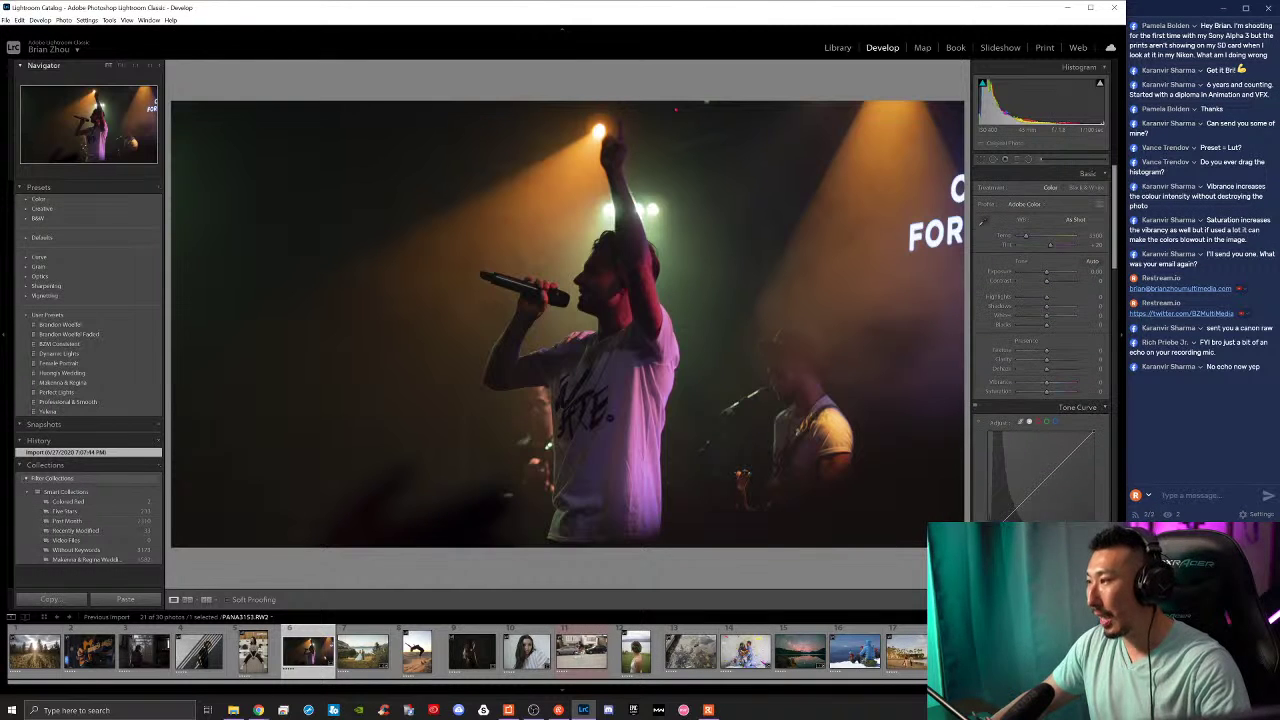
key(ctrl+shift+r)
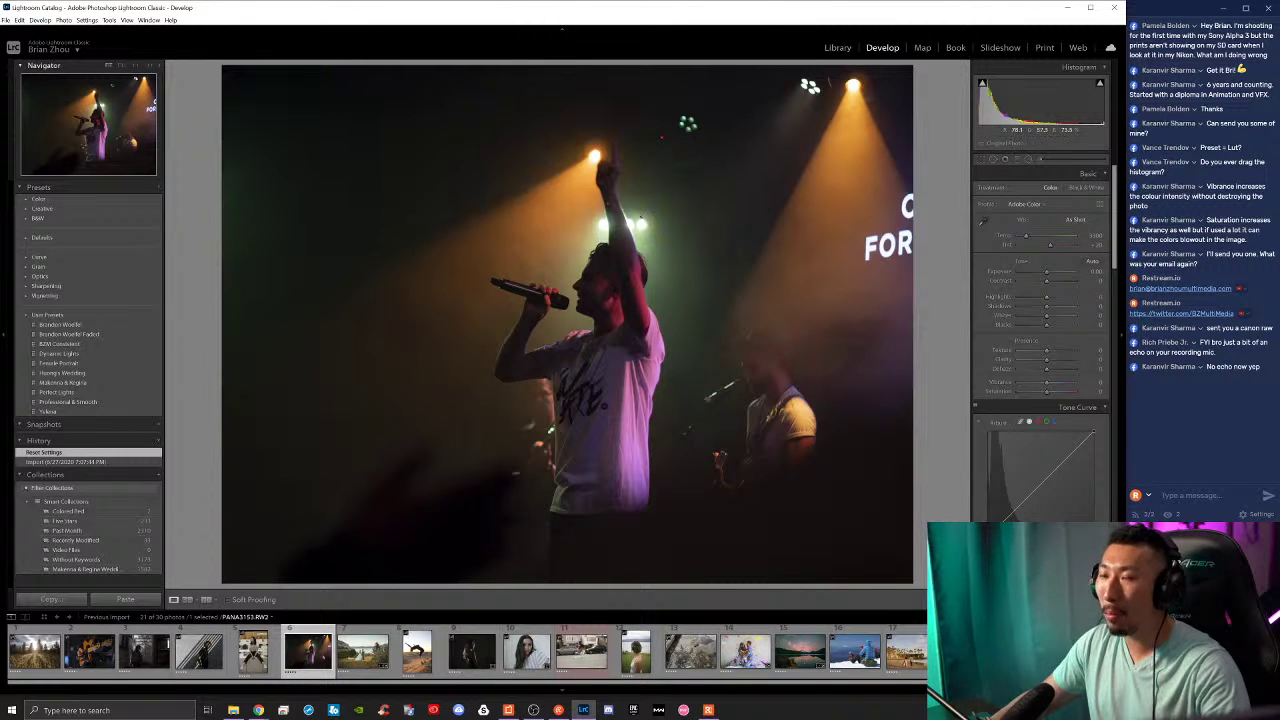
click(566, 252)
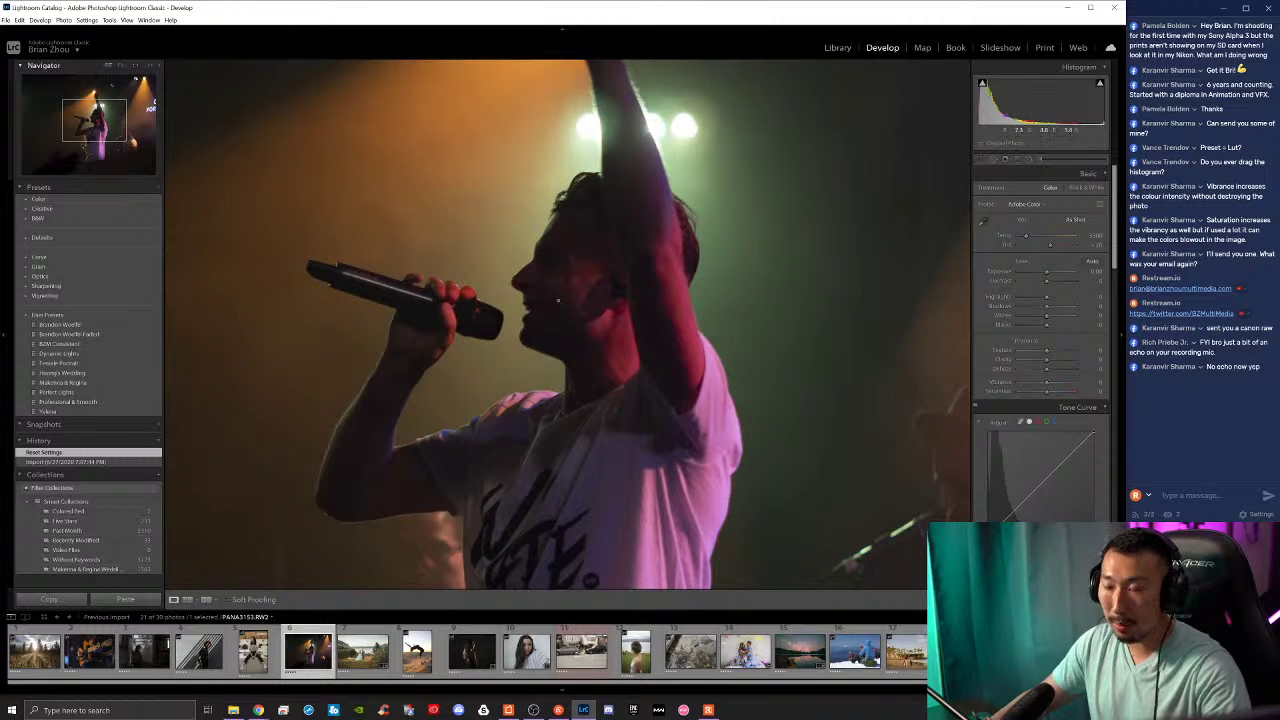
click(558, 300)
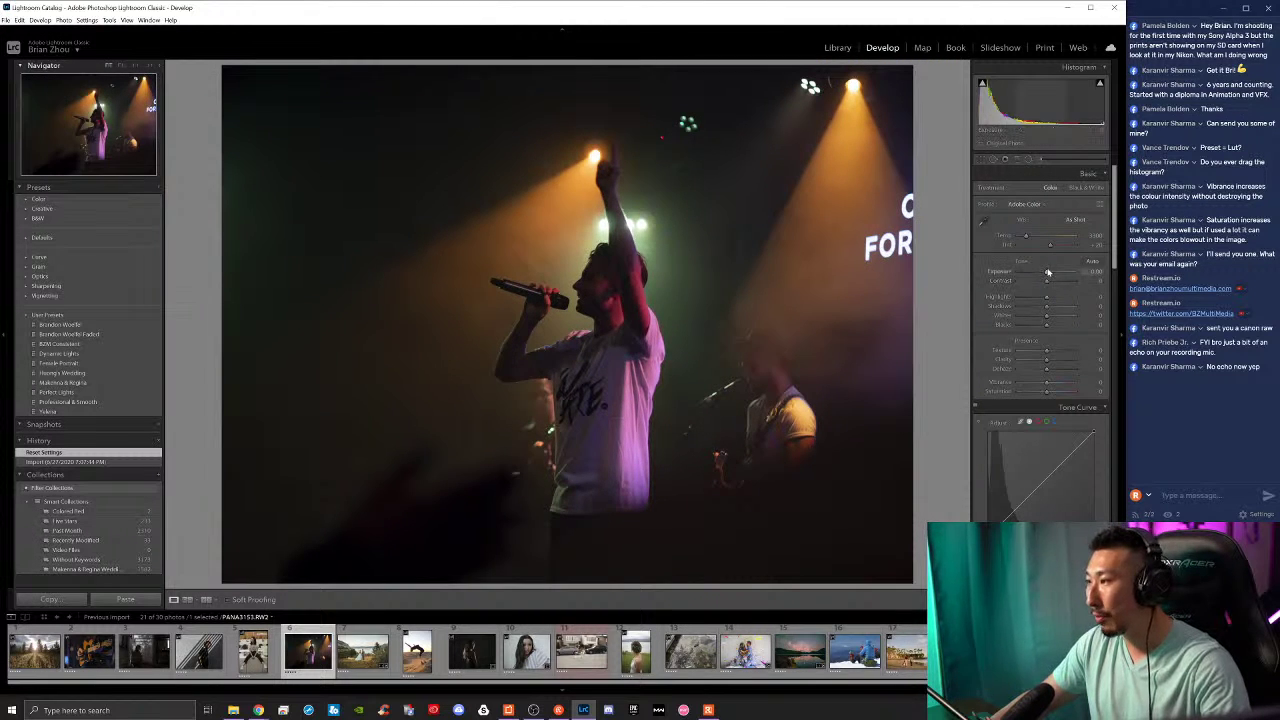
Step: Raise exposure and contrast, then compare Before/After, including a close-up of the singer's face
drag(1047, 274, 1057, 275)
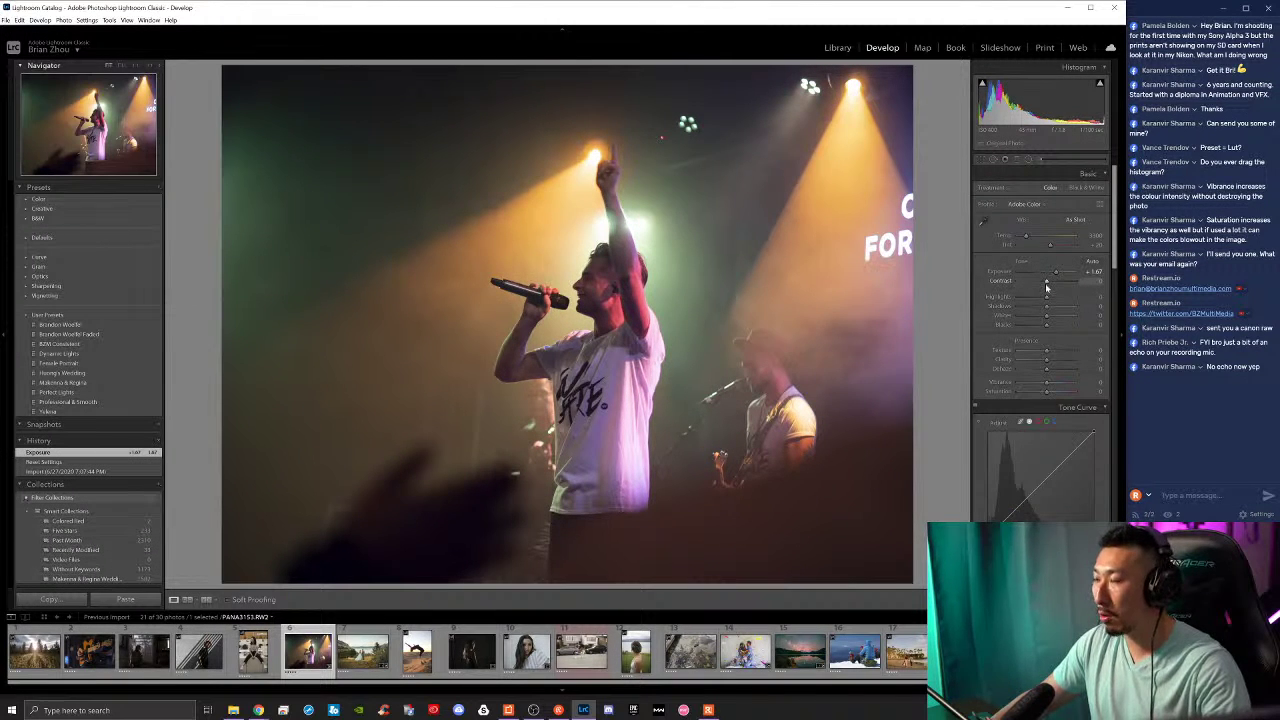
drag(1047, 287, 1043, 331)
key(backslash)
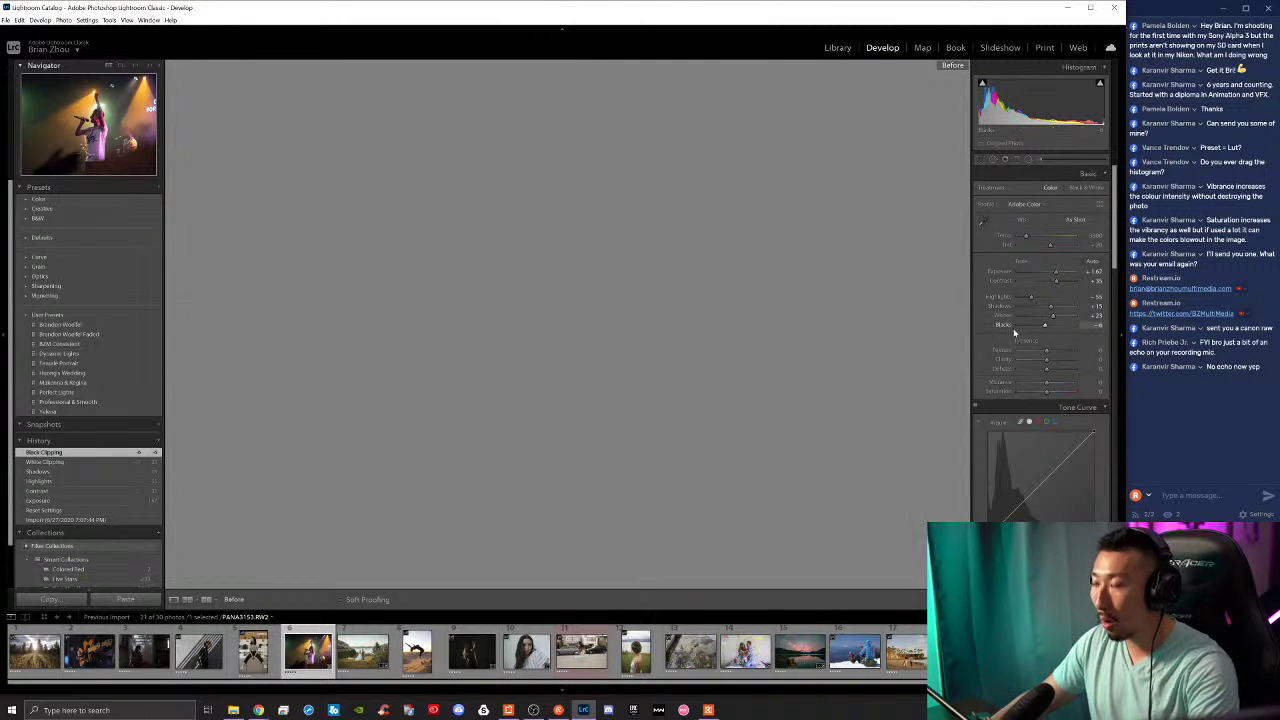
key(backslash)
key(backslash)
key(backslash)
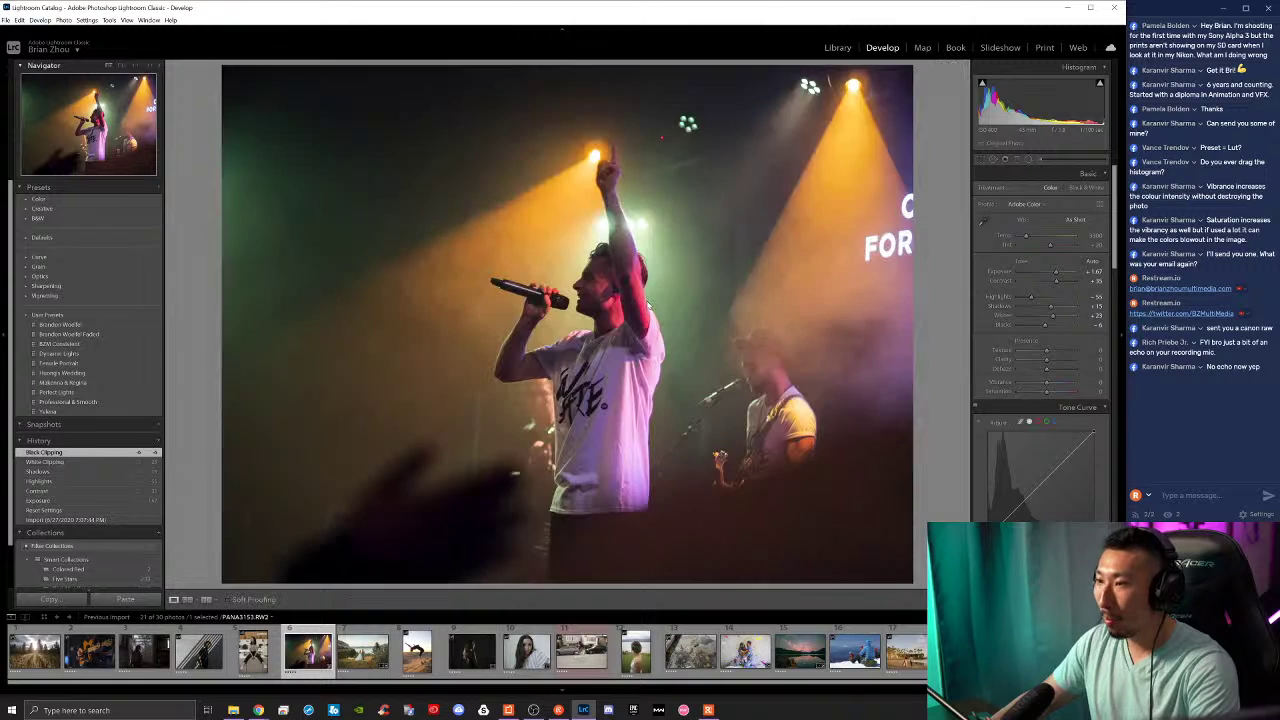
click(592, 298)
key(backslash)
key(backslash)
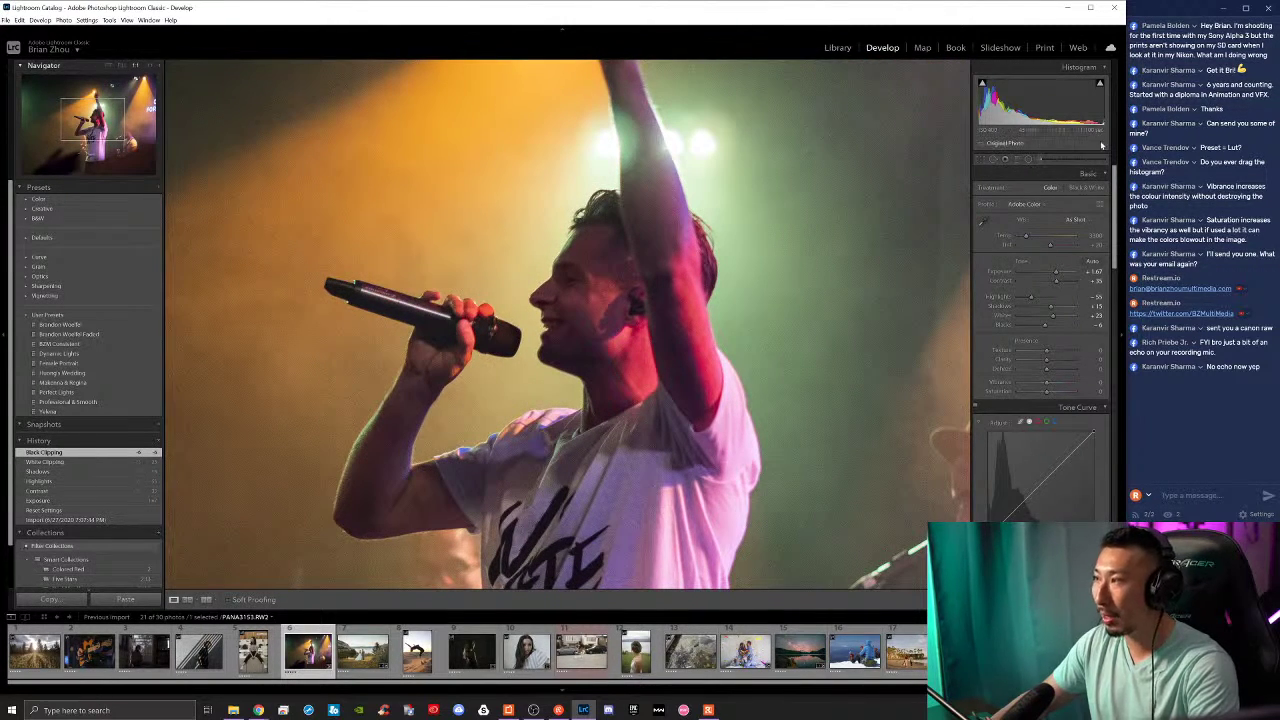
click(686, 314)
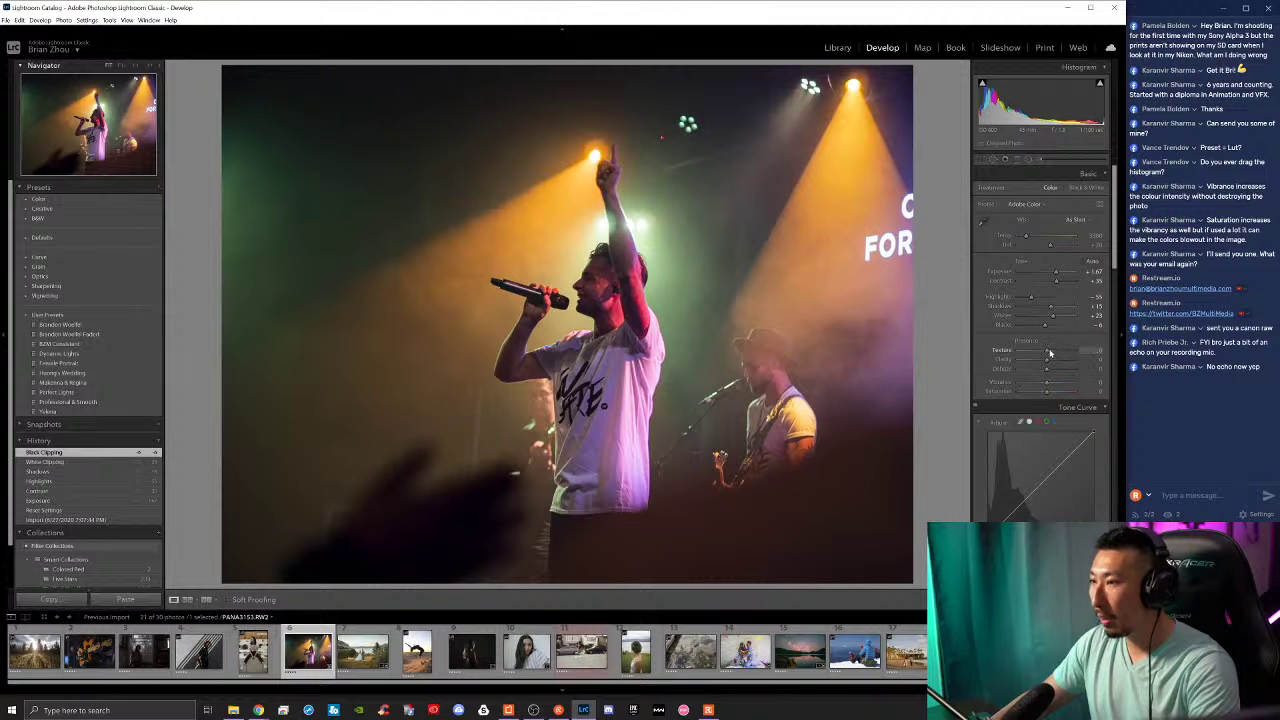
Step: Add texture and clarity, and bend the tone curve to deepen shadows and adjust highlights
drag(1051, 358, 1043, 395)
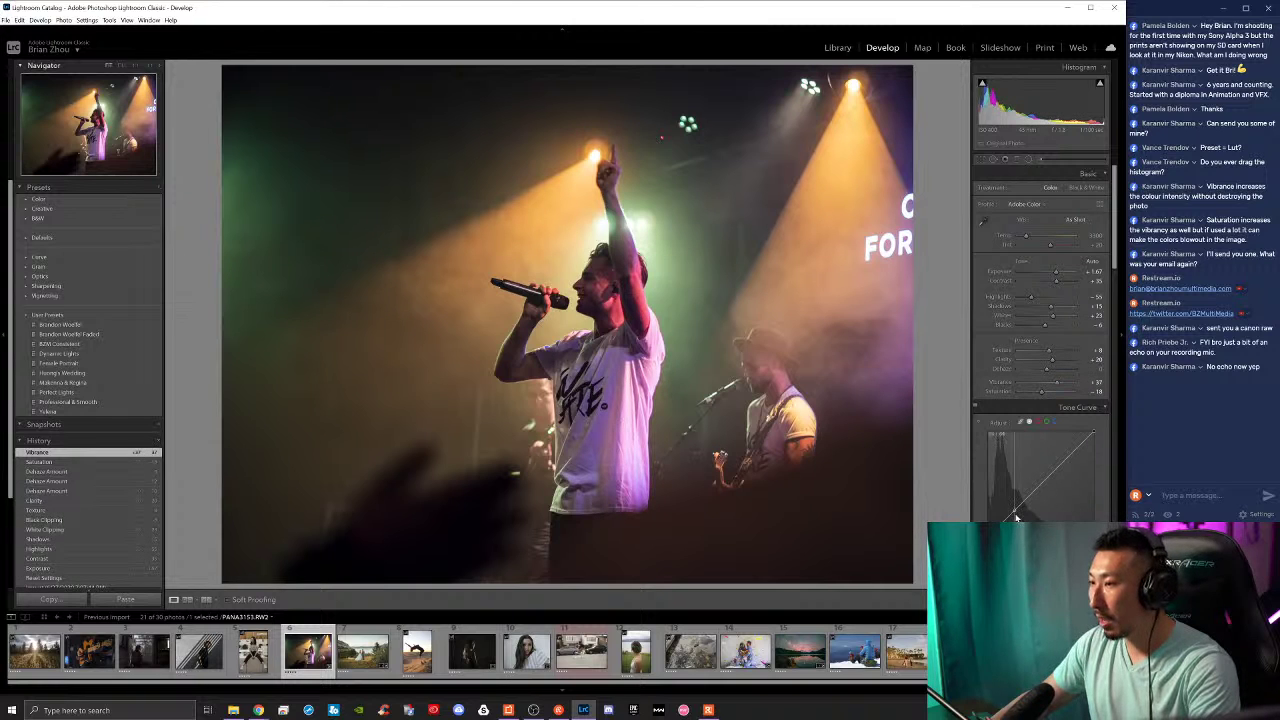
drag(1016, 470, 1040, 485)
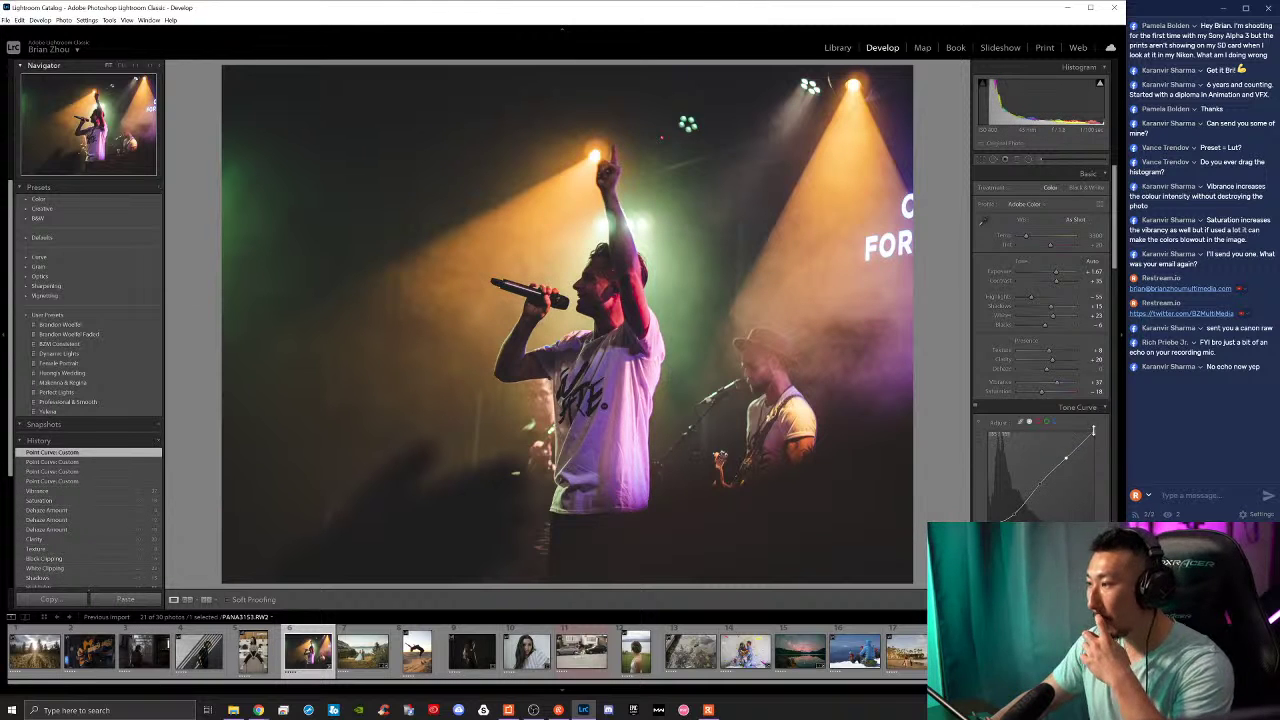
drag(1095, 438, 1094, 441)
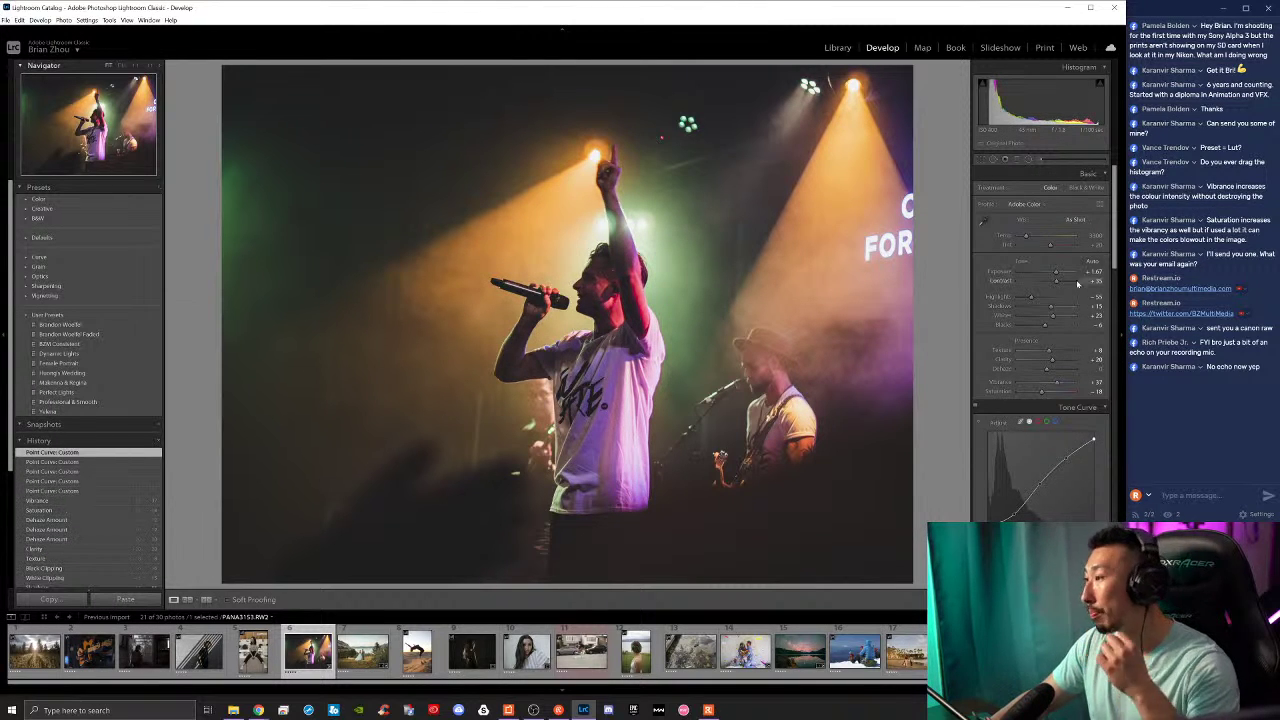
Step: Check the colour Profile list without changing it, then enter Crop mode
click(1042, 206)
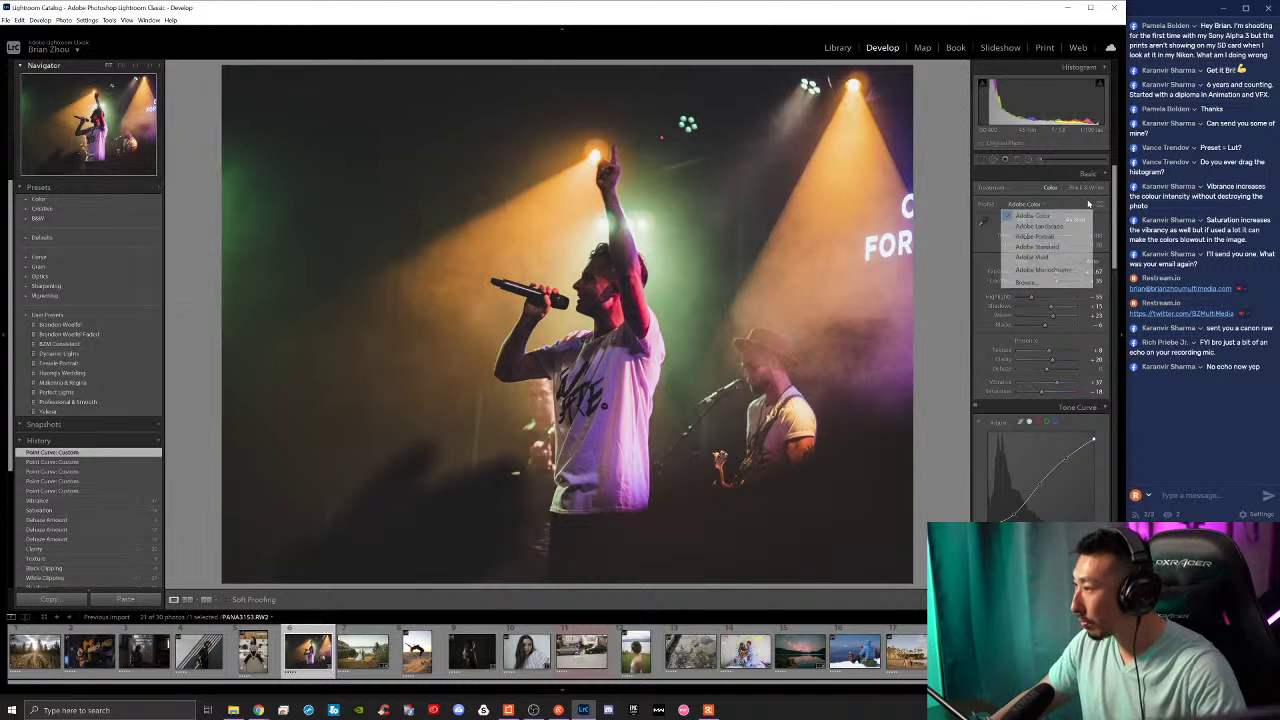
click(1046, 313)
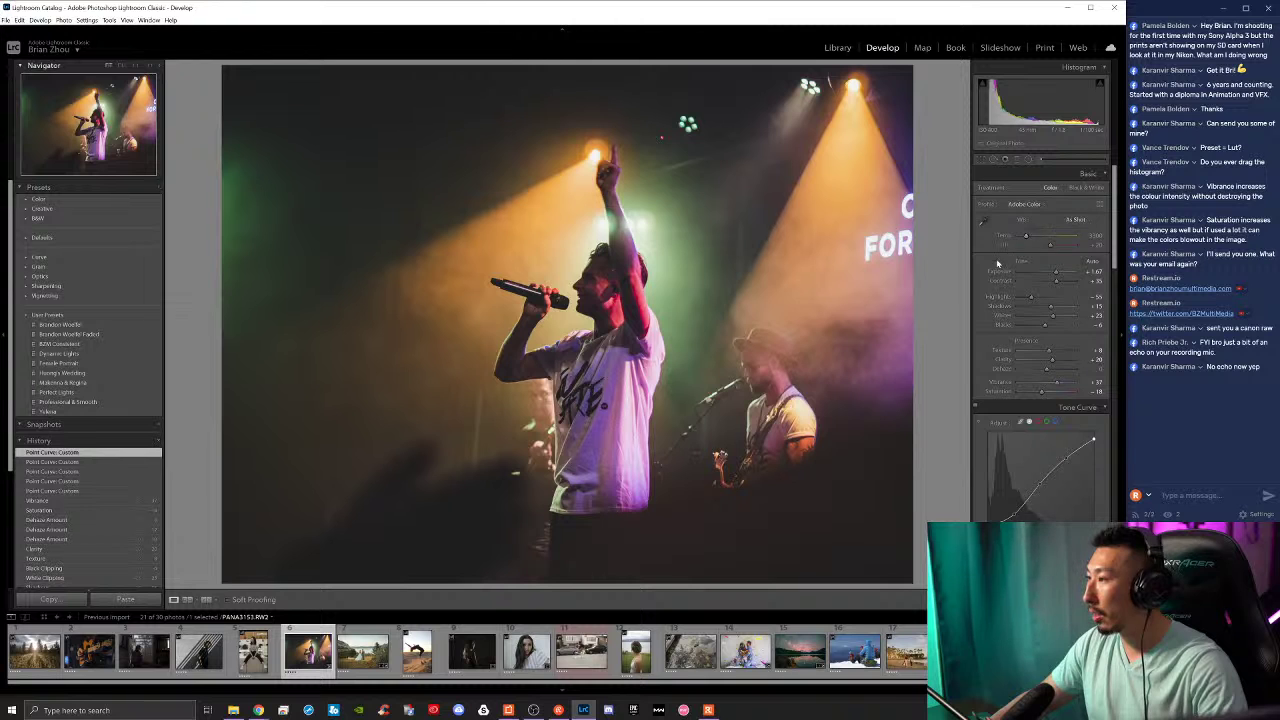
click(981, 160)
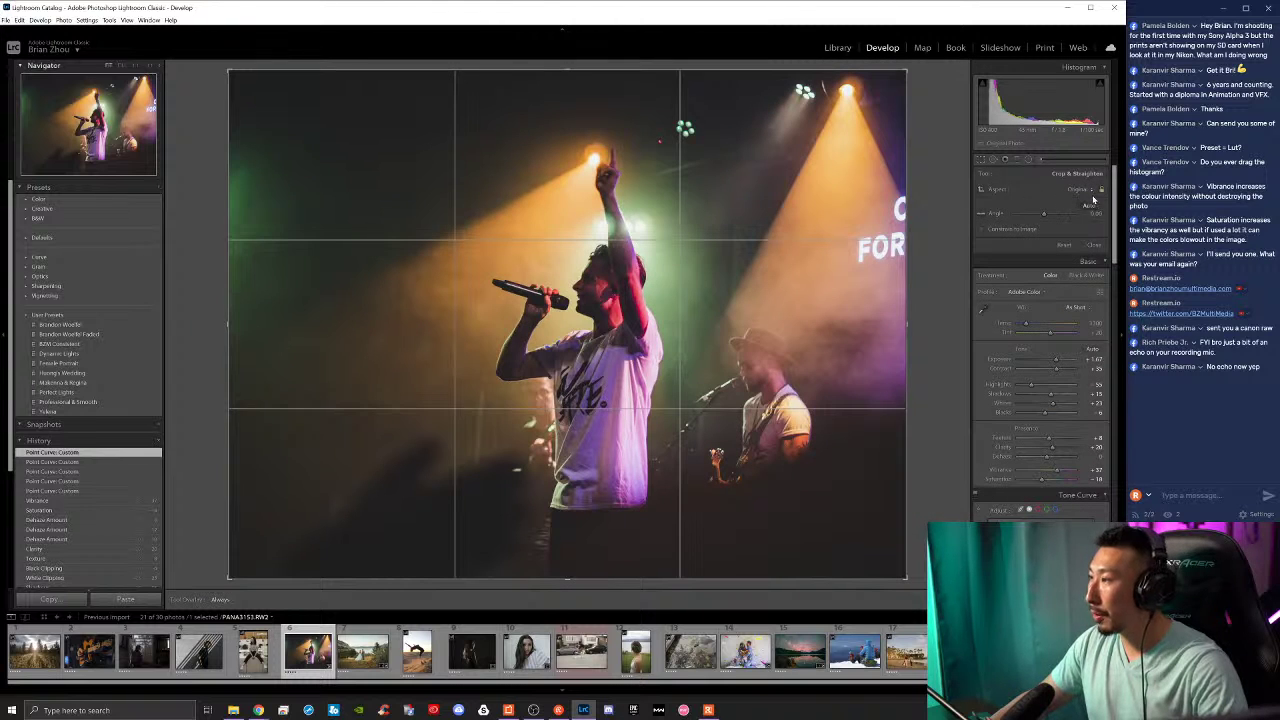
Step: Crop to a 4 x 5 portrait frame with the singer centred and apply it
click(1088, 191)
click(1001, 243)
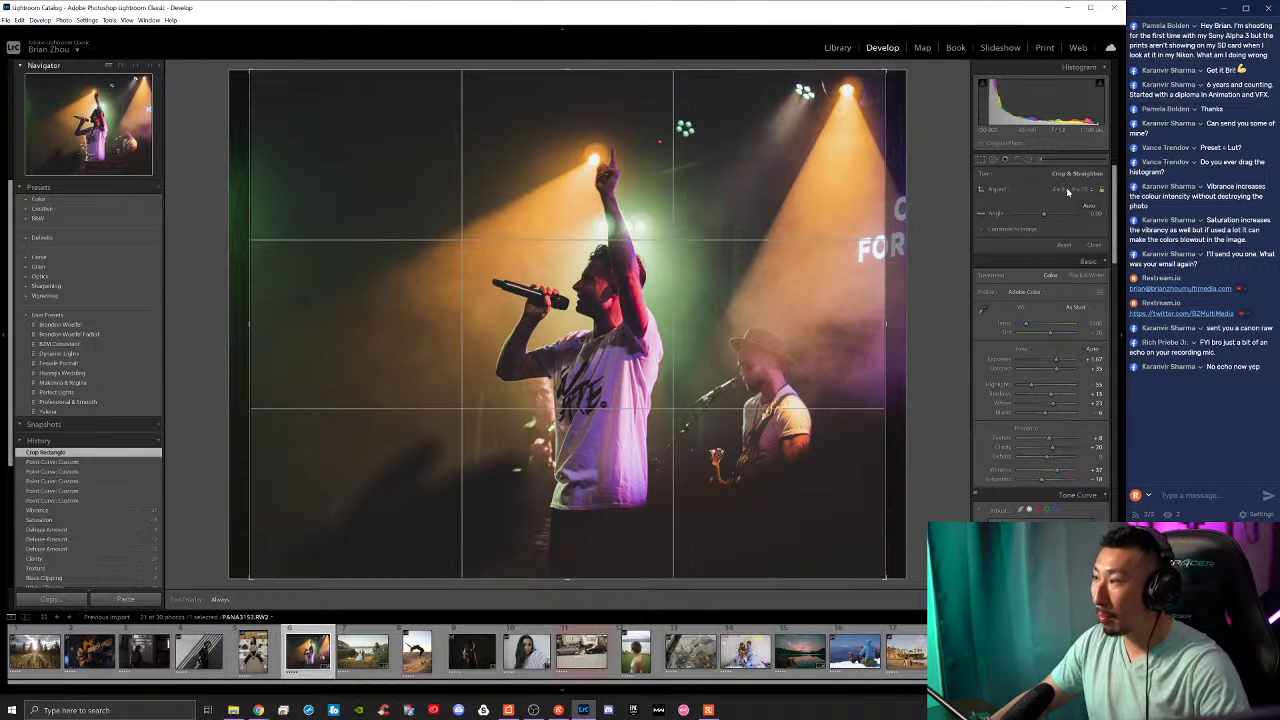
key(x)
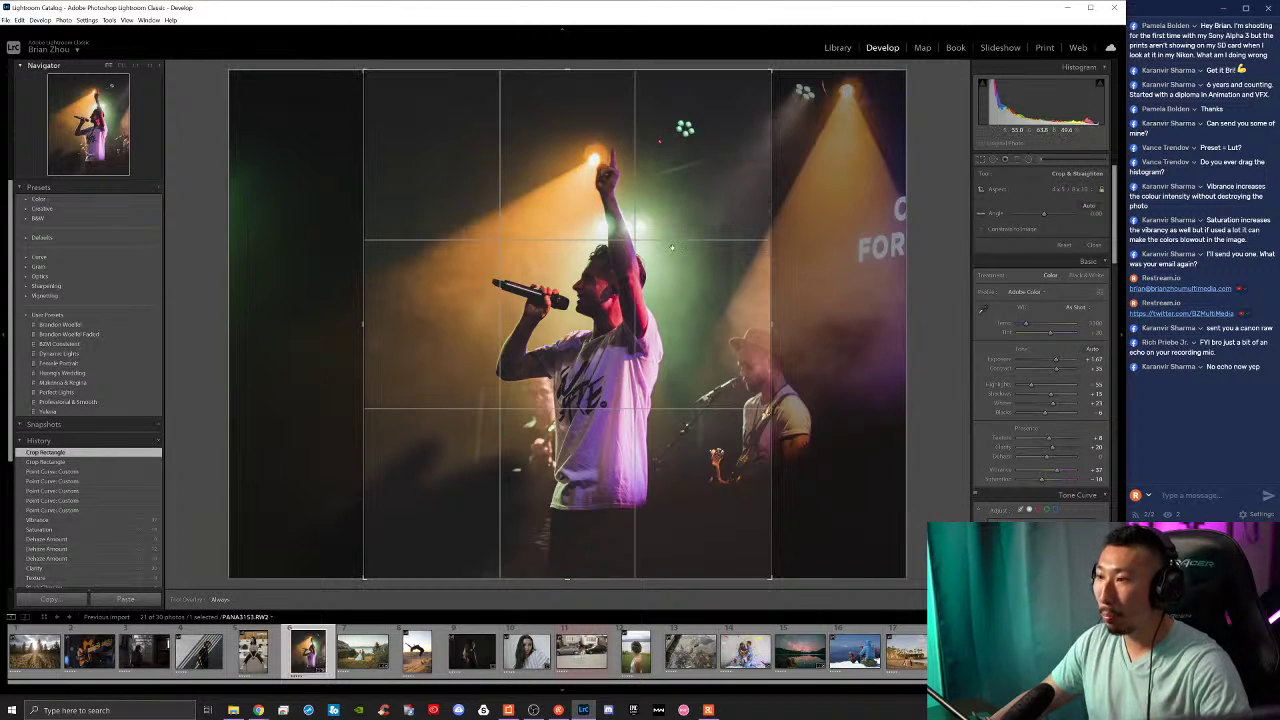
drag(712, 360, 637, 327)
key(Return)
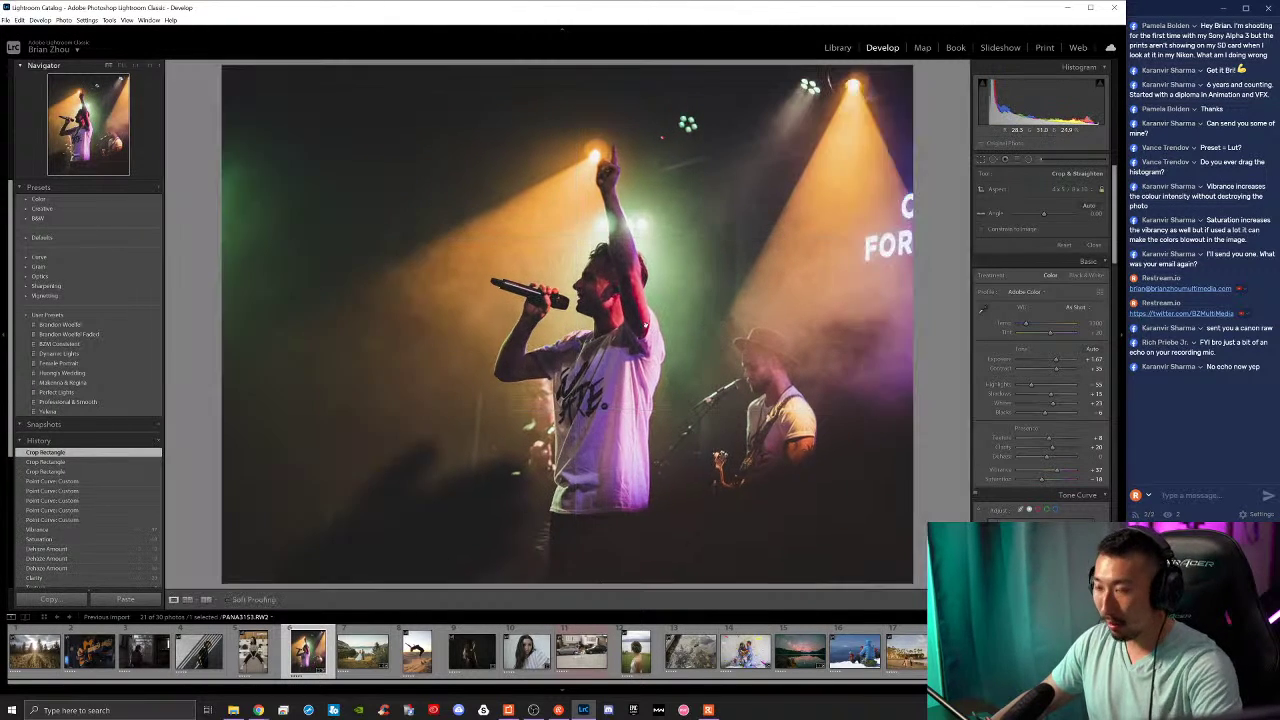
Step: Undo and redo the crops, then refine the framing by shifting the photo left and reapplying
key(ctrl+z)
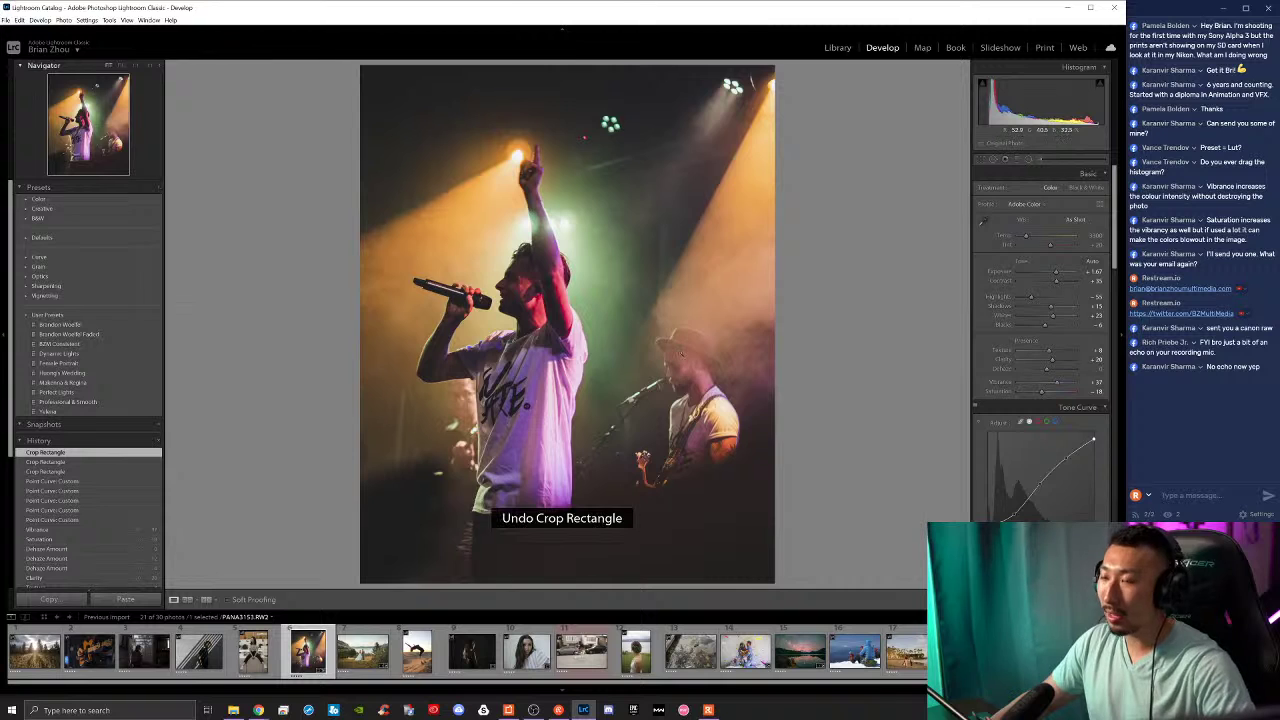
key(ctrl+z)
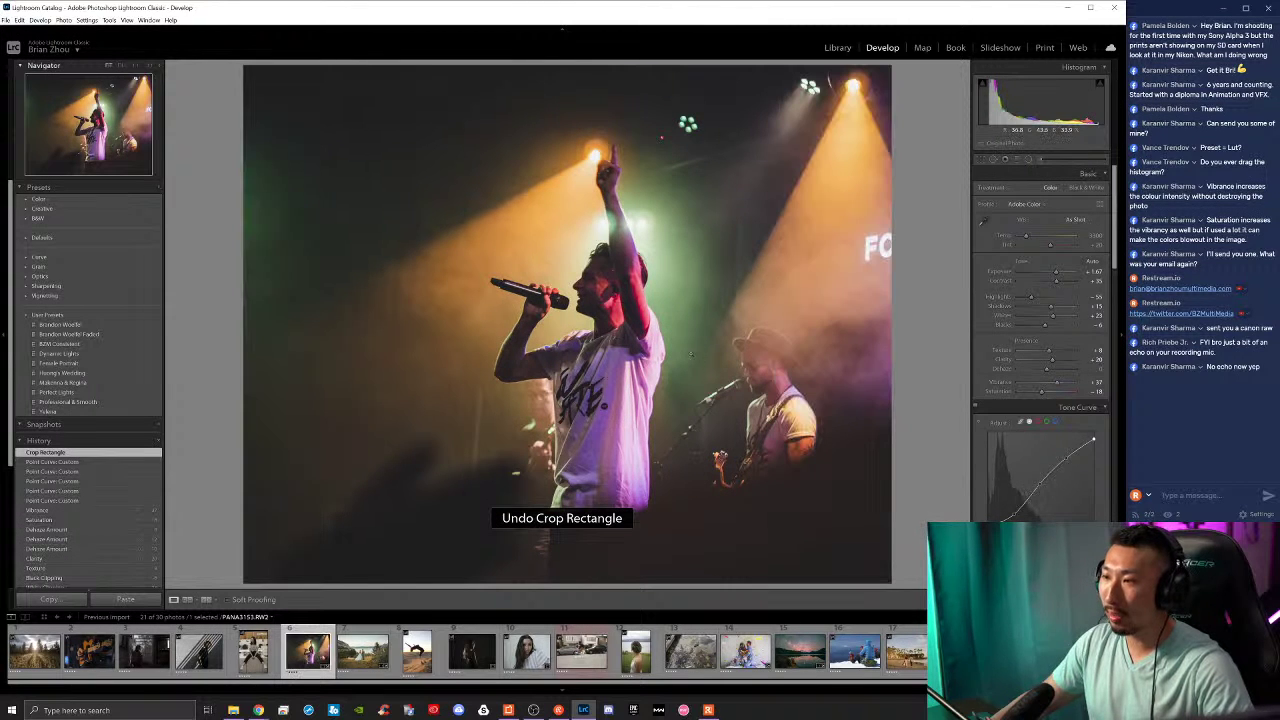
key(ctrl+shift+z)
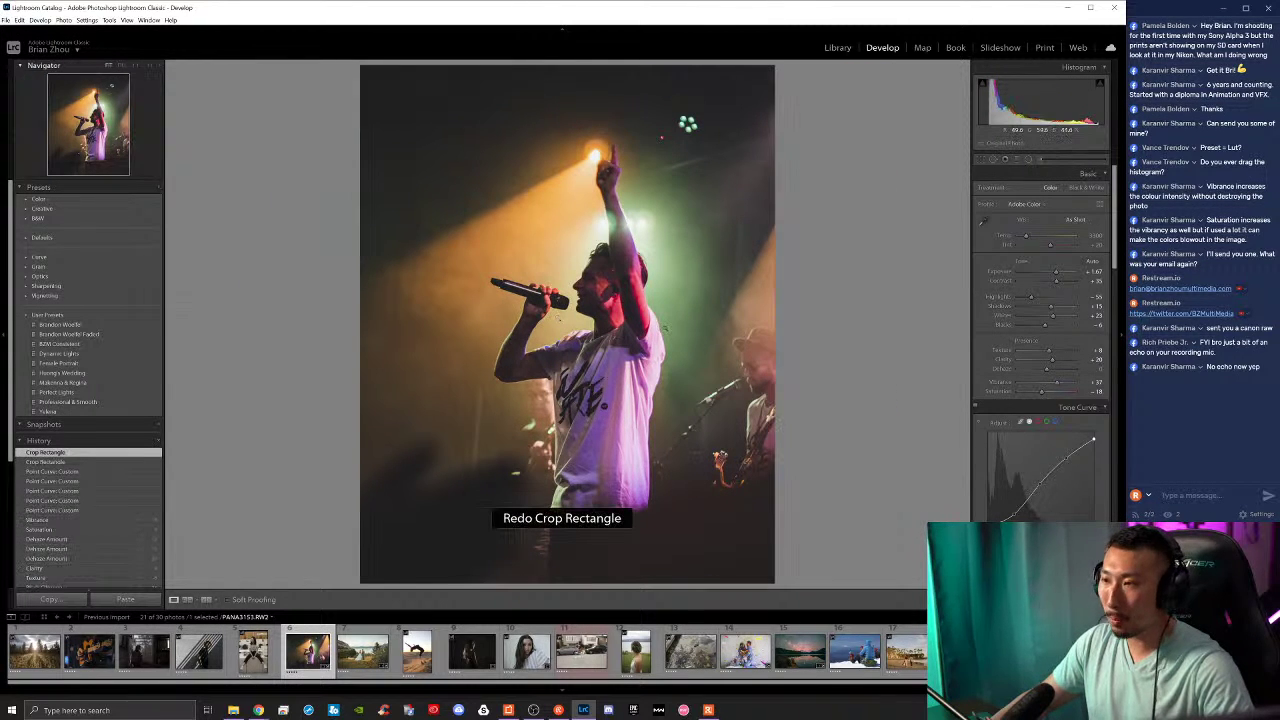
key(ctrl+shift+z)
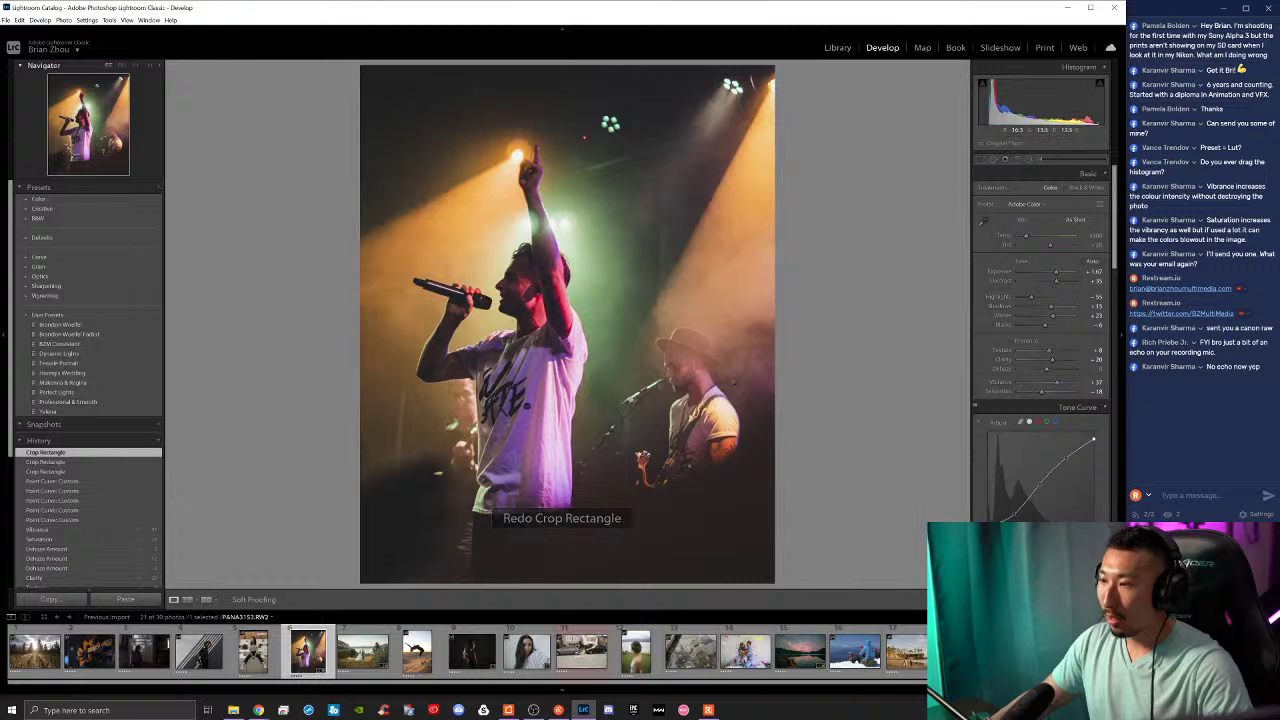
key(r)
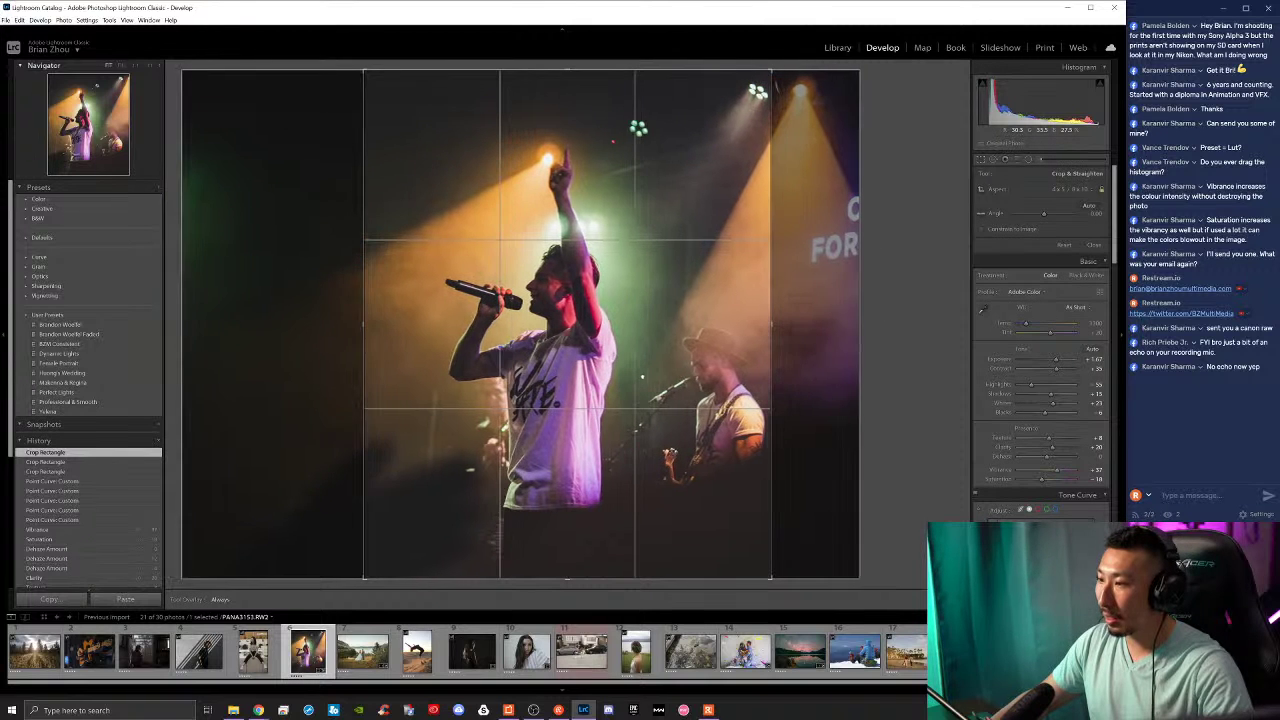
key(r)
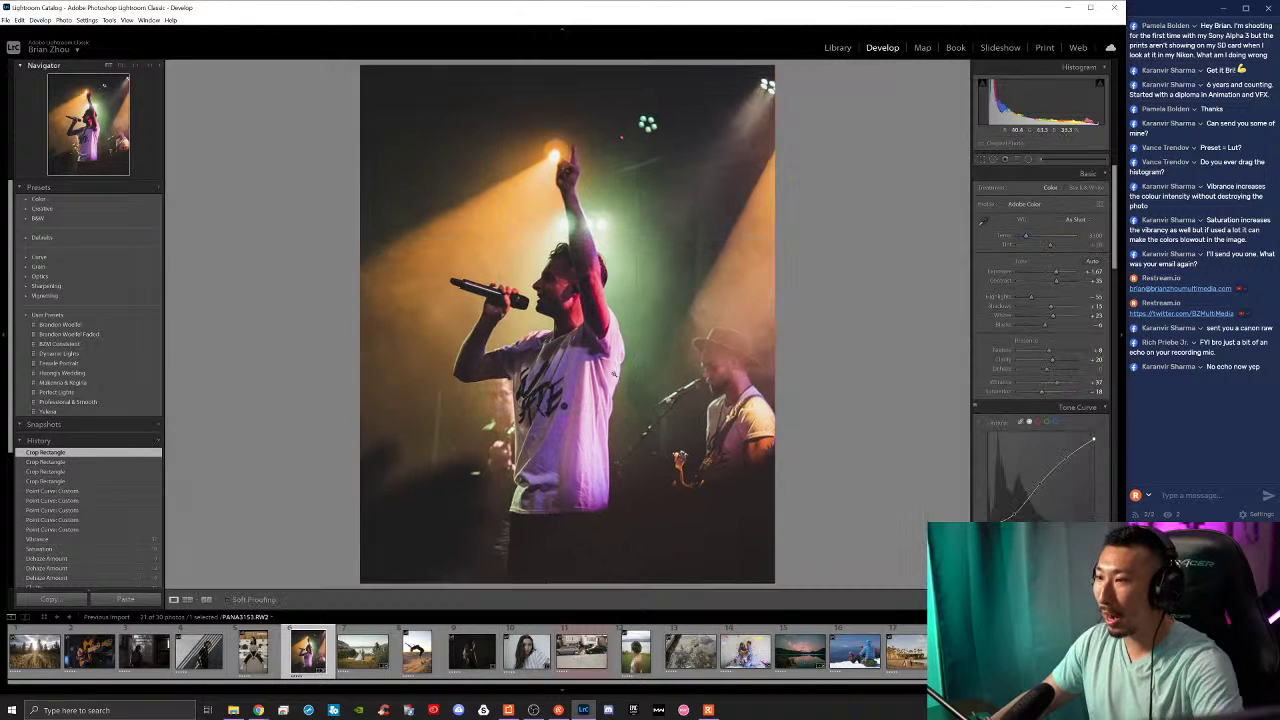
click(983, 158)
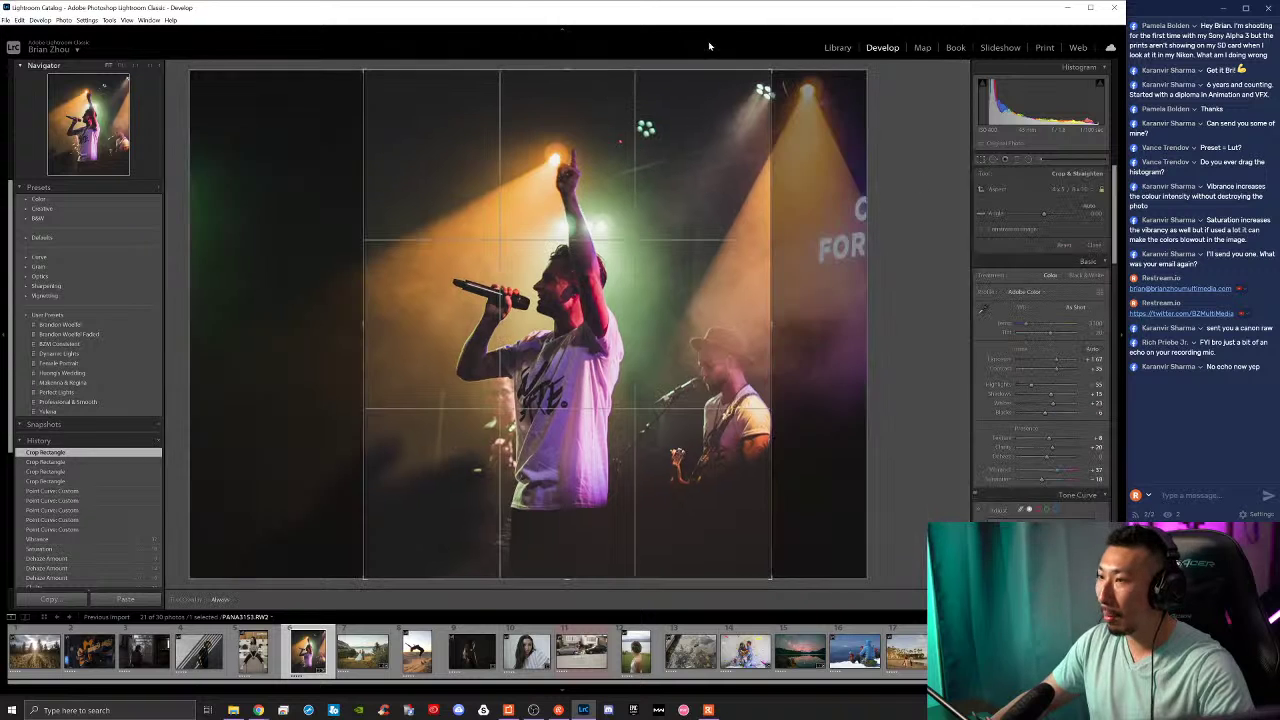
drag(658, 250, 638, 234)
key(r)
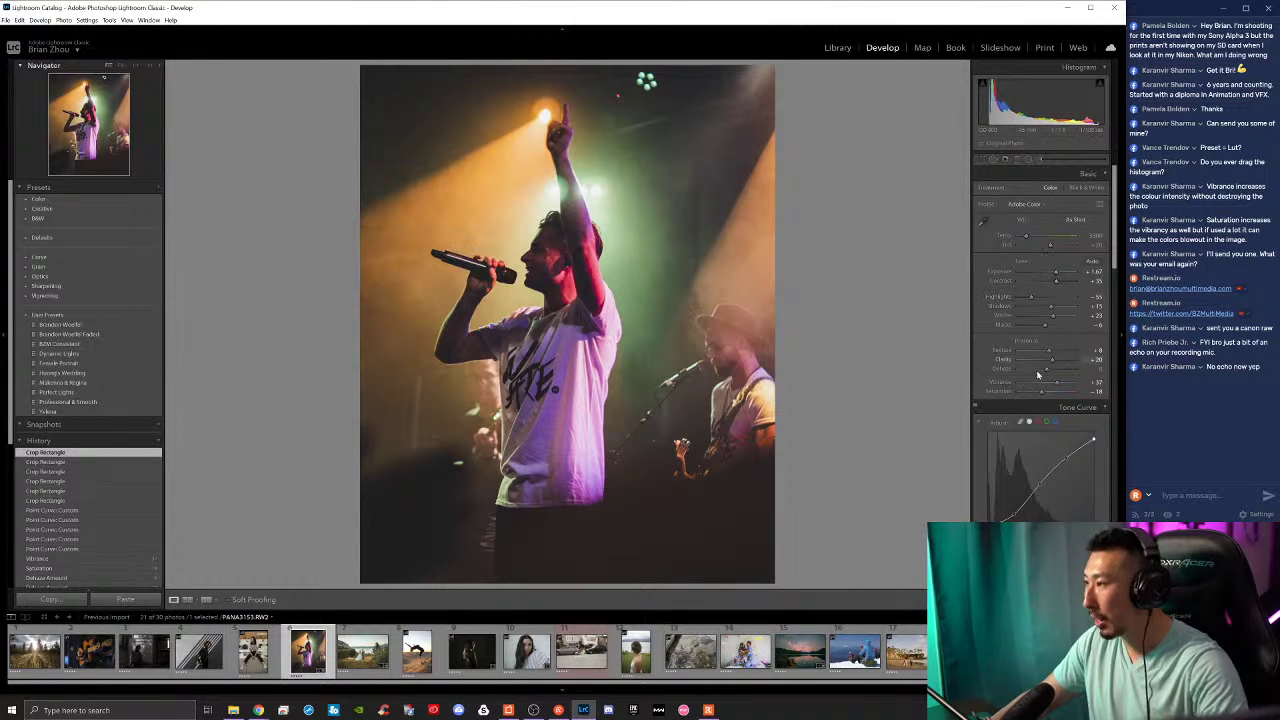
Step: Set vibrance to +57, lower the curve's highlight end, add a midtone point, lift shadows to +82
drag(1060, 387, 1064, 387)
scroll(993, 440, down, 2)
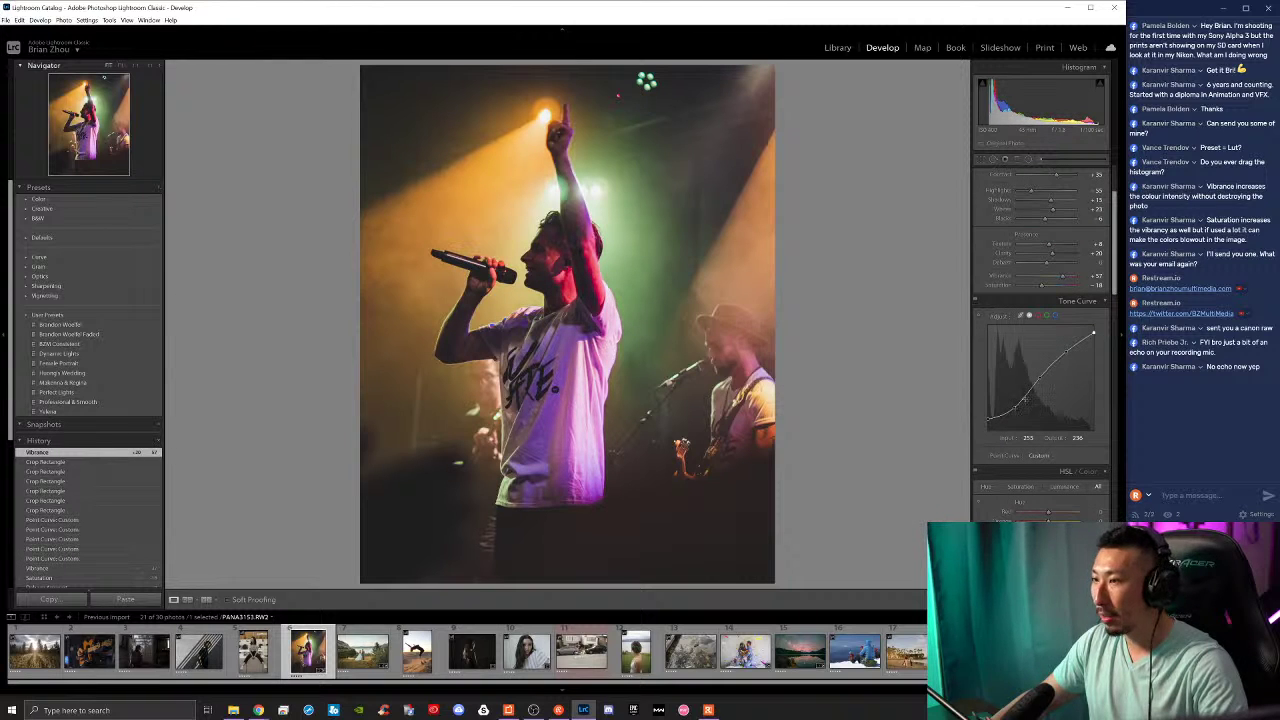
drag(1065, 352, 1094, 325)
drag(1041, 378, 1042, 375)
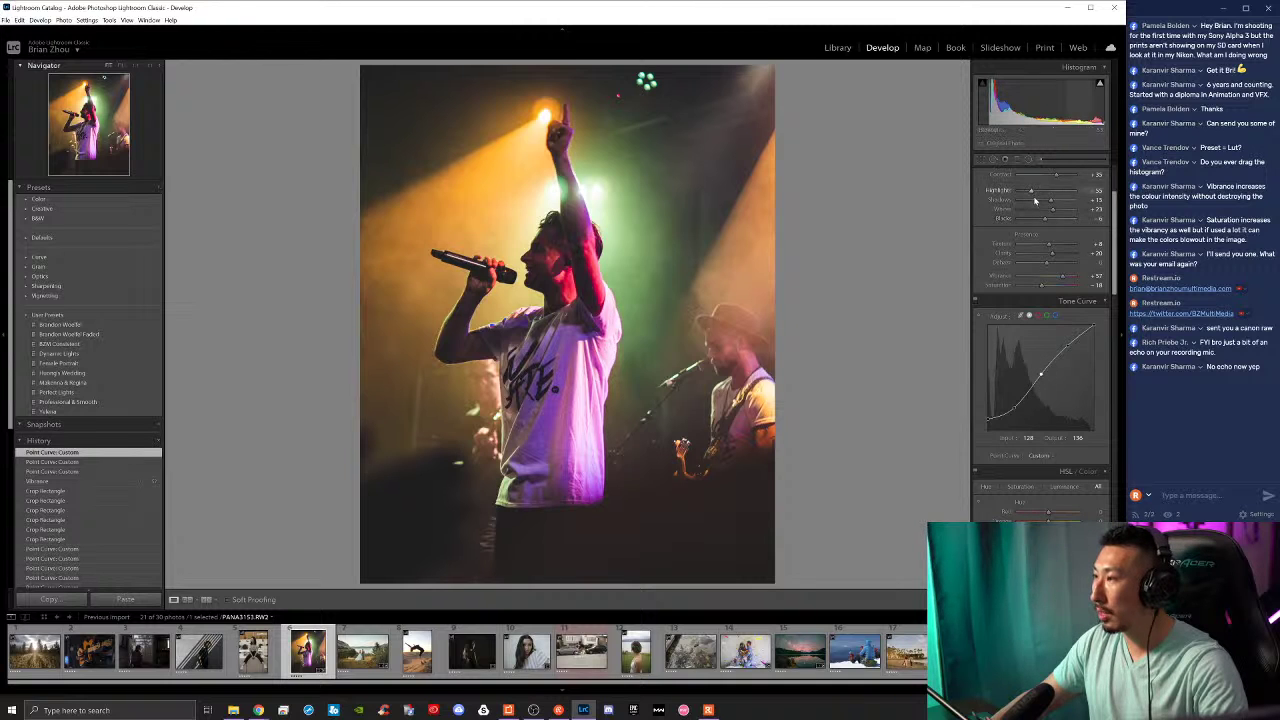
drag(1051, 204, 1069, 203)
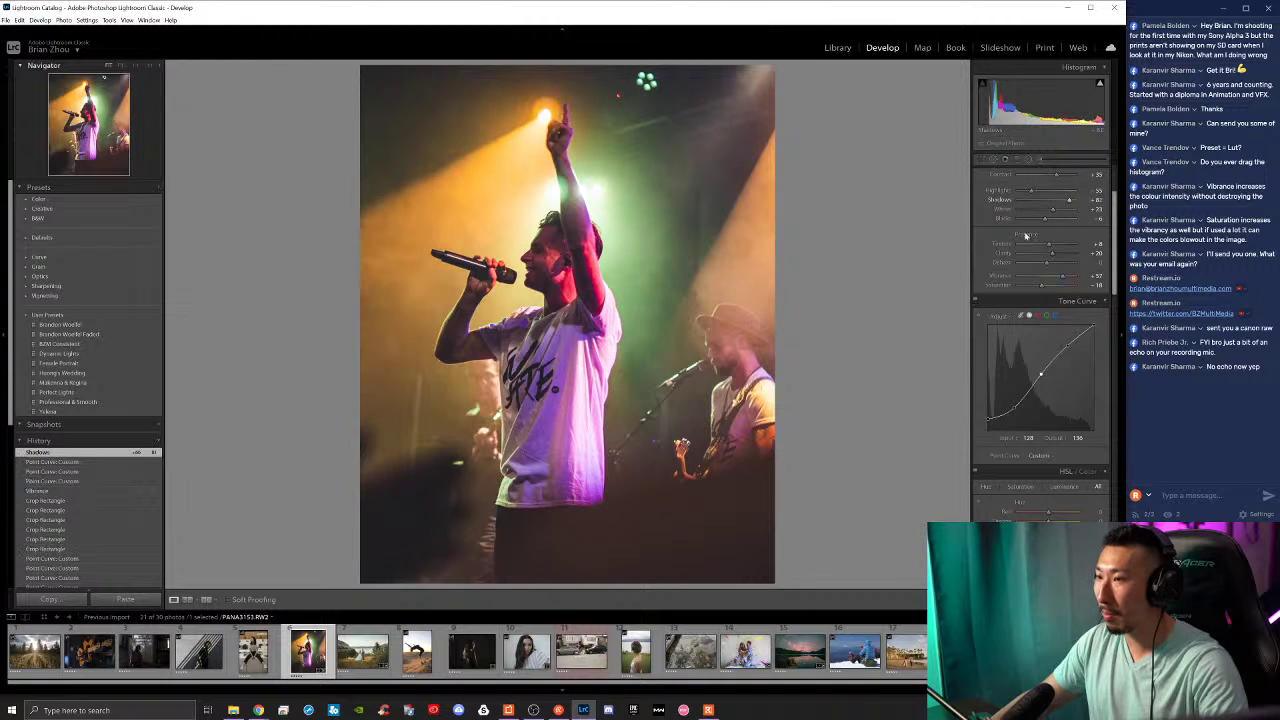
scroll(1046, 427, down, 8)
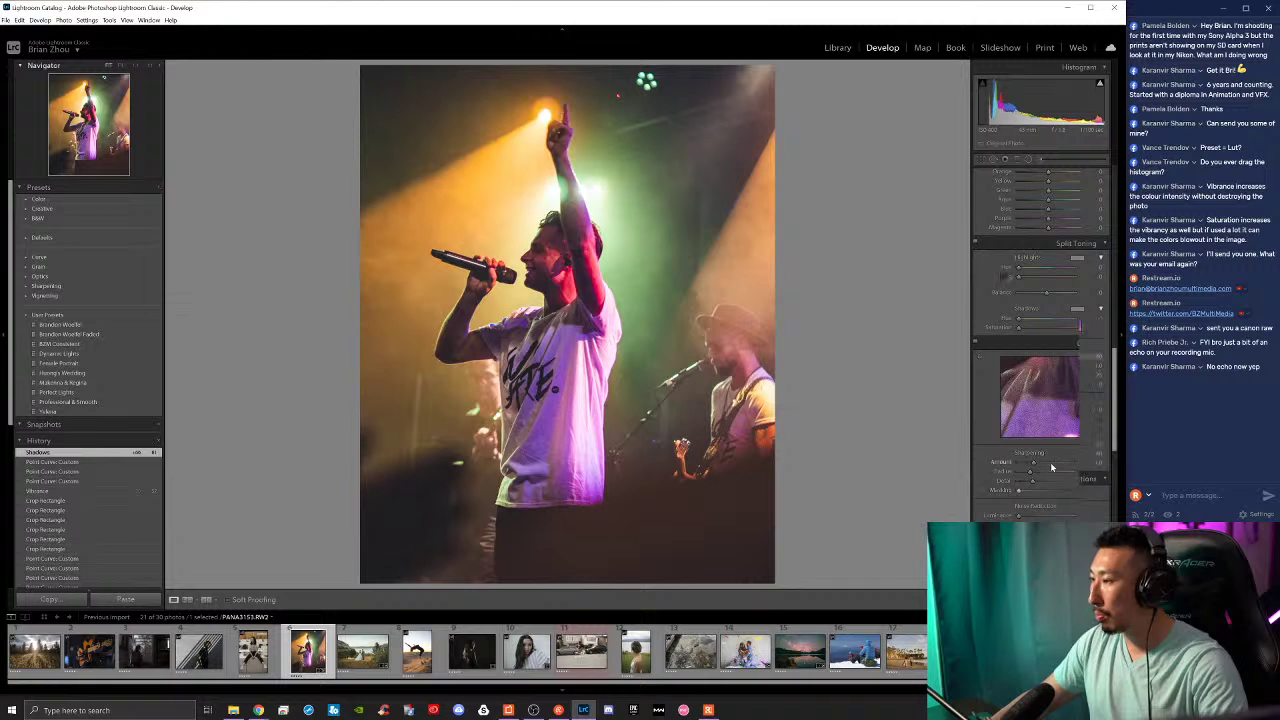
Step: Raise sharpening amount to about 70 and enable lens profile corrections and chromatic aberration removal
drag(1033, 356, 1046, 356)
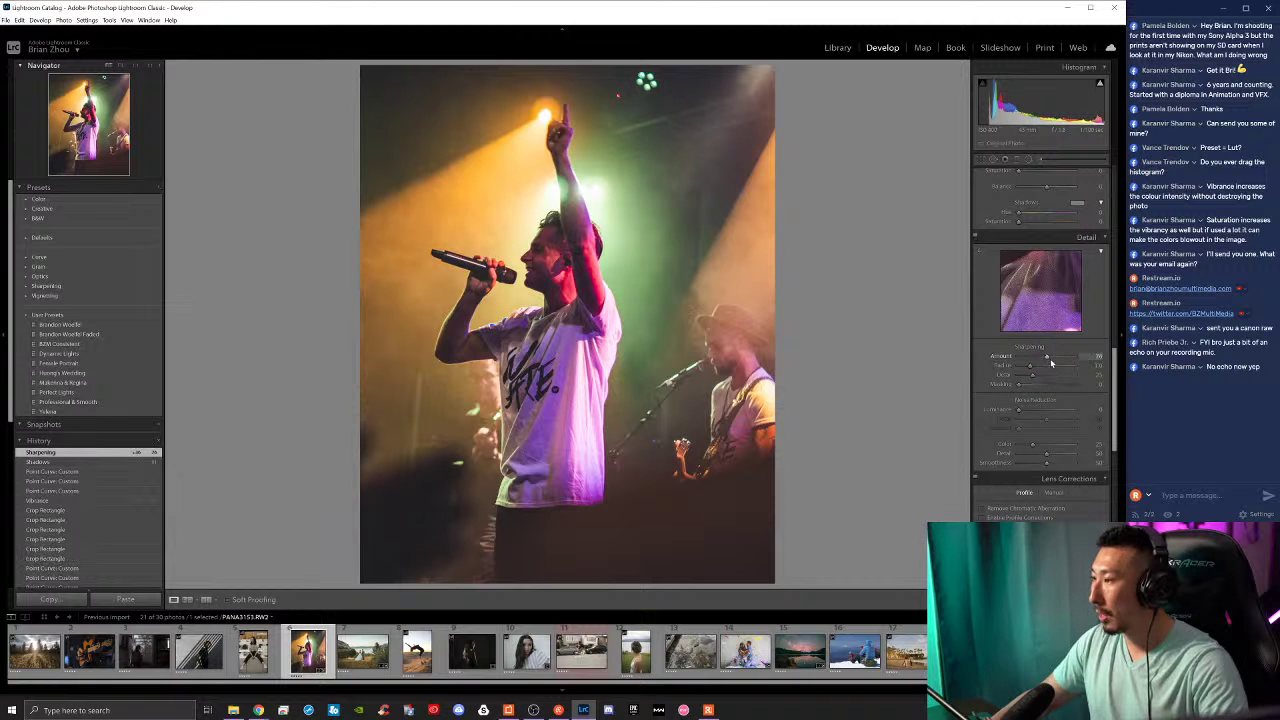
scroll(1006, 459, down, 3)
click(981, 302)
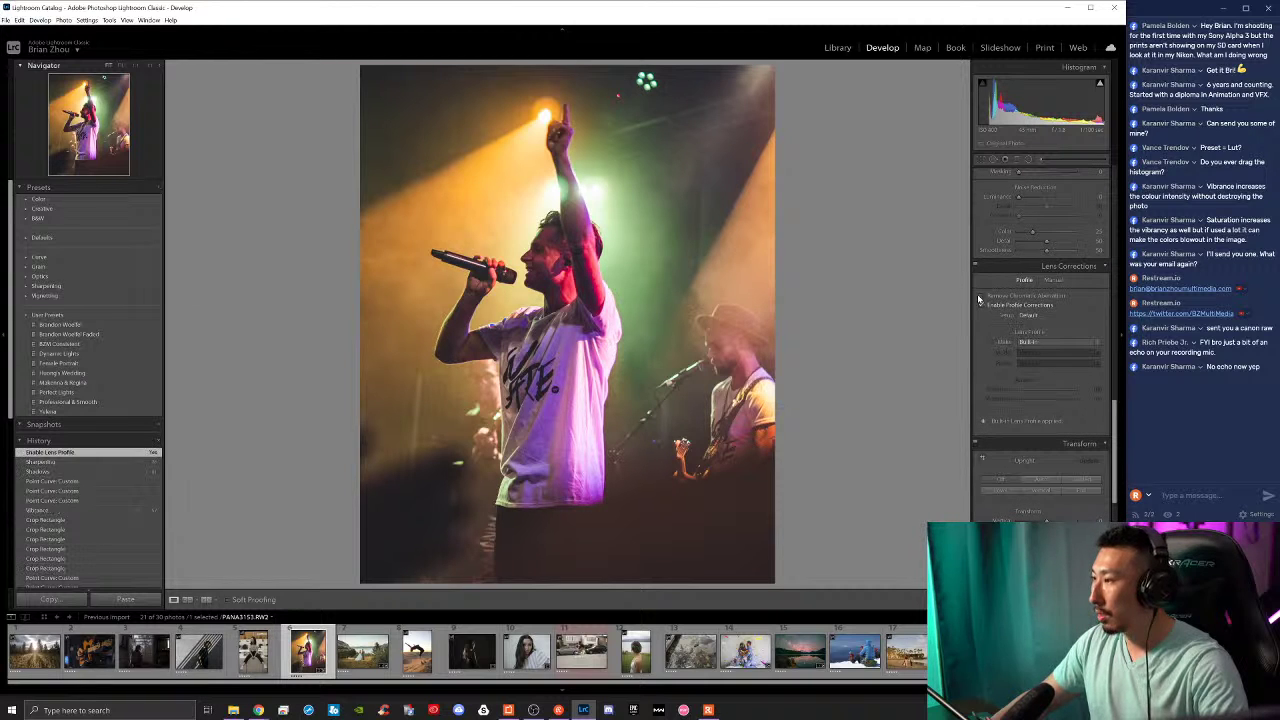
click(981, 296)
scroll(1020, 405, down, 4)
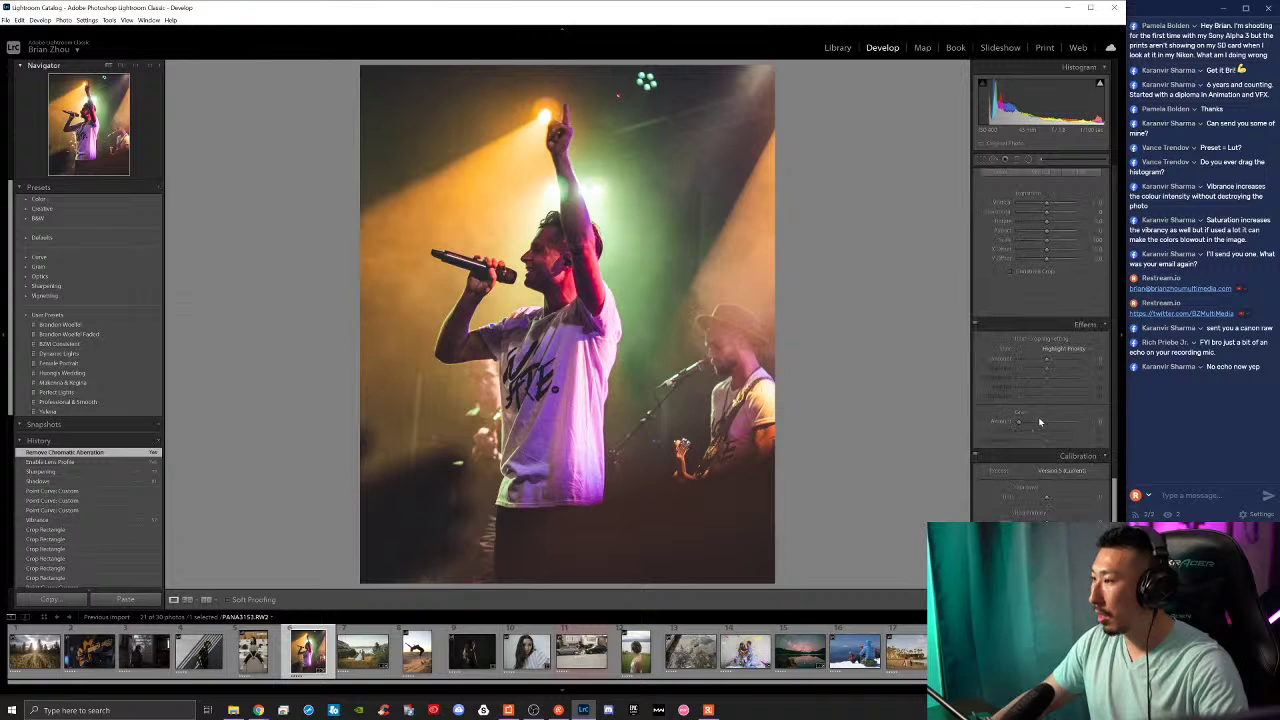
Step: Add luminance noise reduction of 14 and raise clarity to +36
scroll(1000, 420, up, 5)
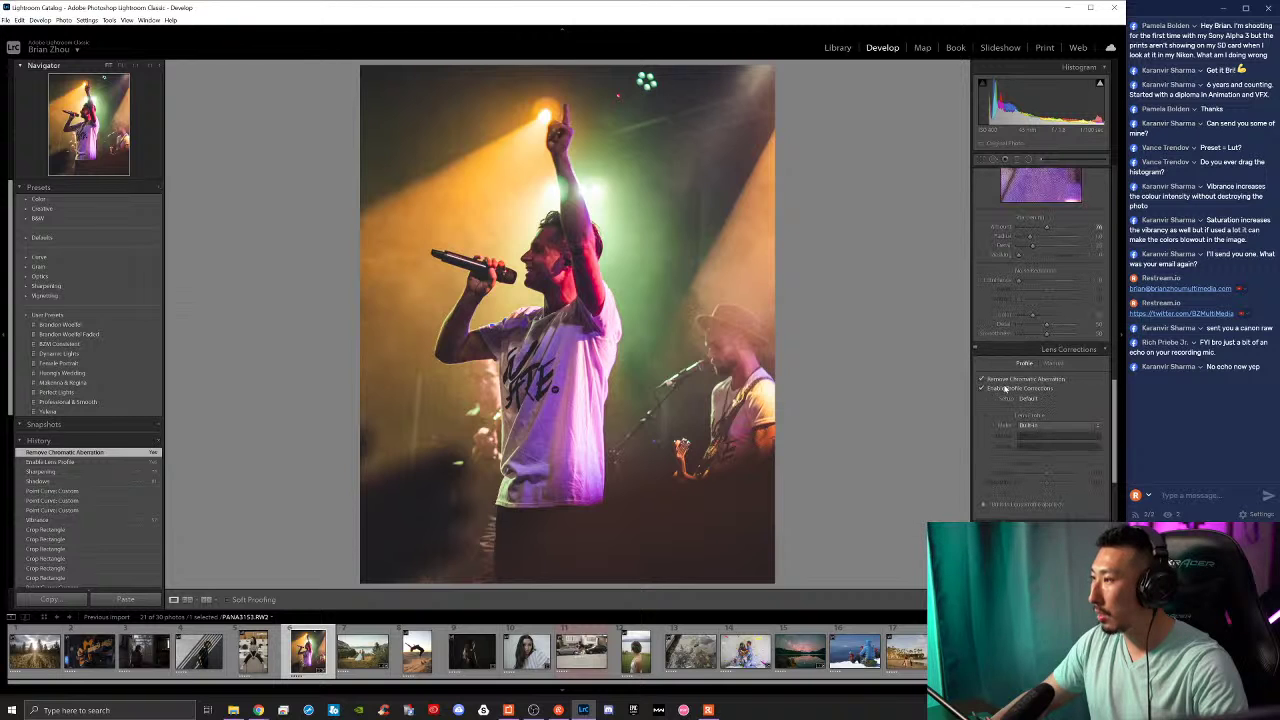
drag(1019, 281, 1028, 285)
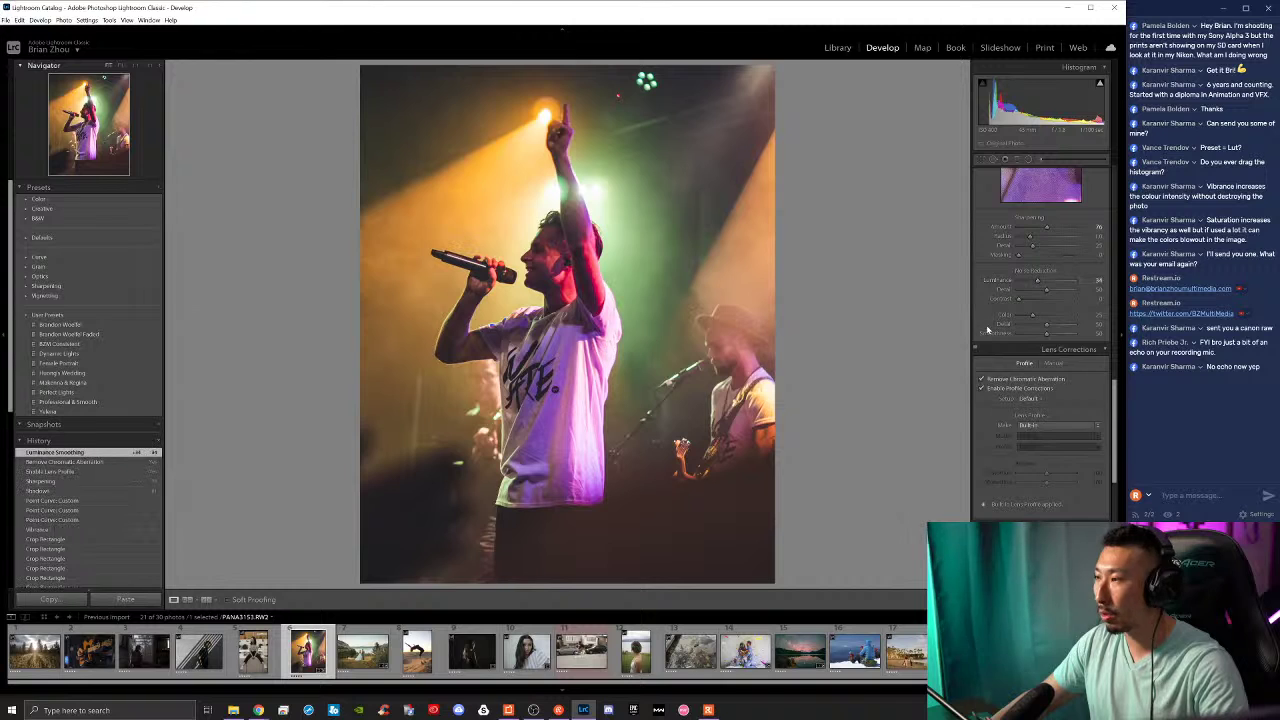
scroll(1040, 300, up, 1)
drag(1033, 334, 1056, 361)
scroll(995, 365, up, 3)
scroll(1030, 310, up, 5)
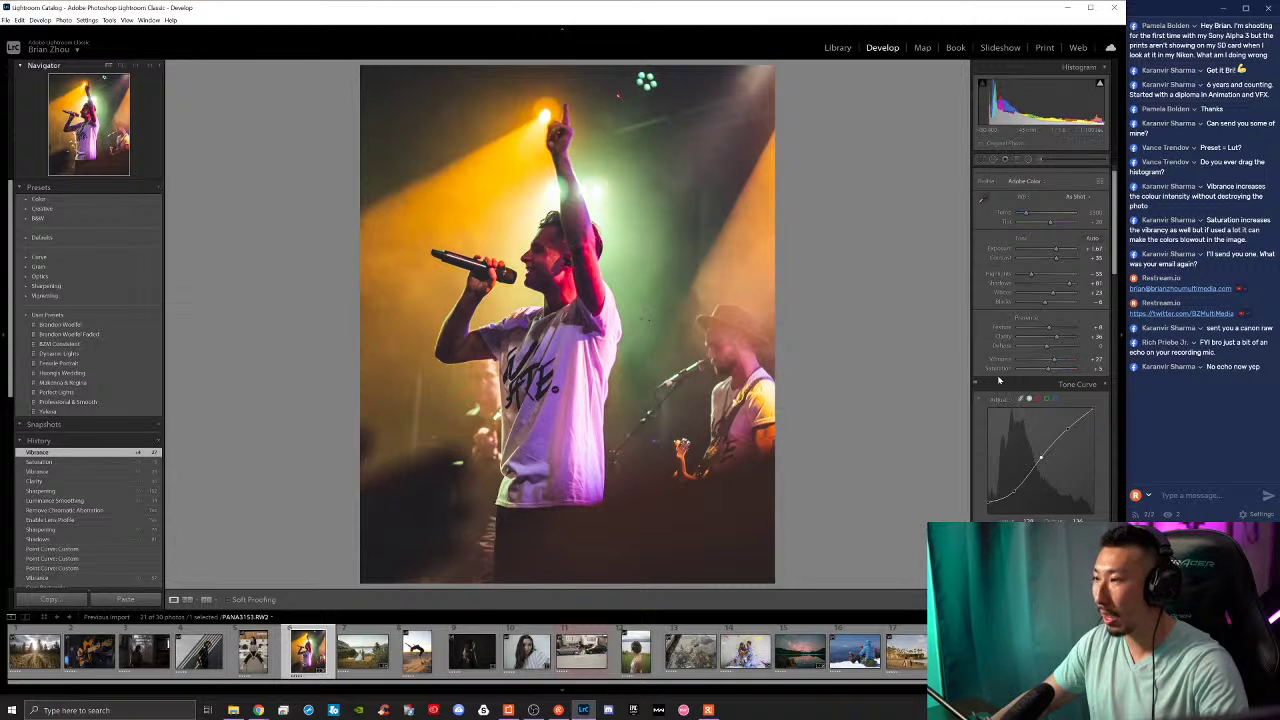
Step: Brighten the reds, lower red saturation to about -38 and shift red hue to -100
scroll(1036, 438, down, 5)
scroll(1036, 438, down, 2)
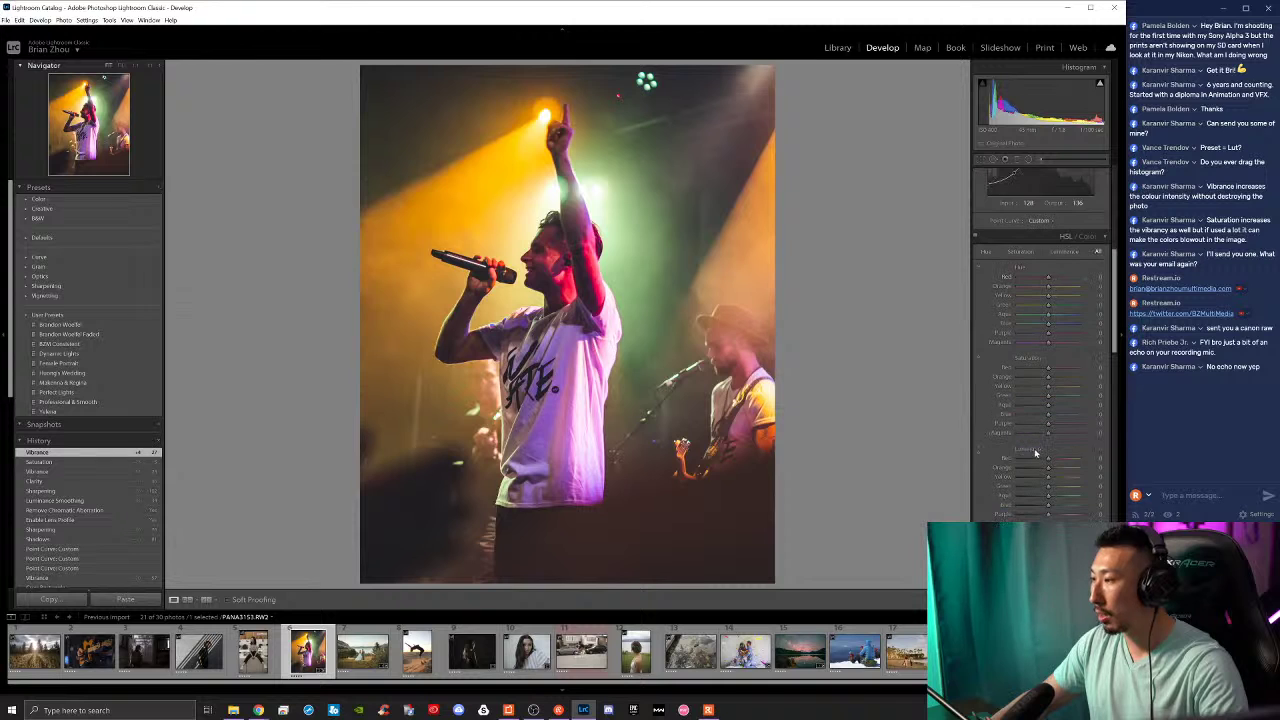
drag(1034, 462, 1045, 465)
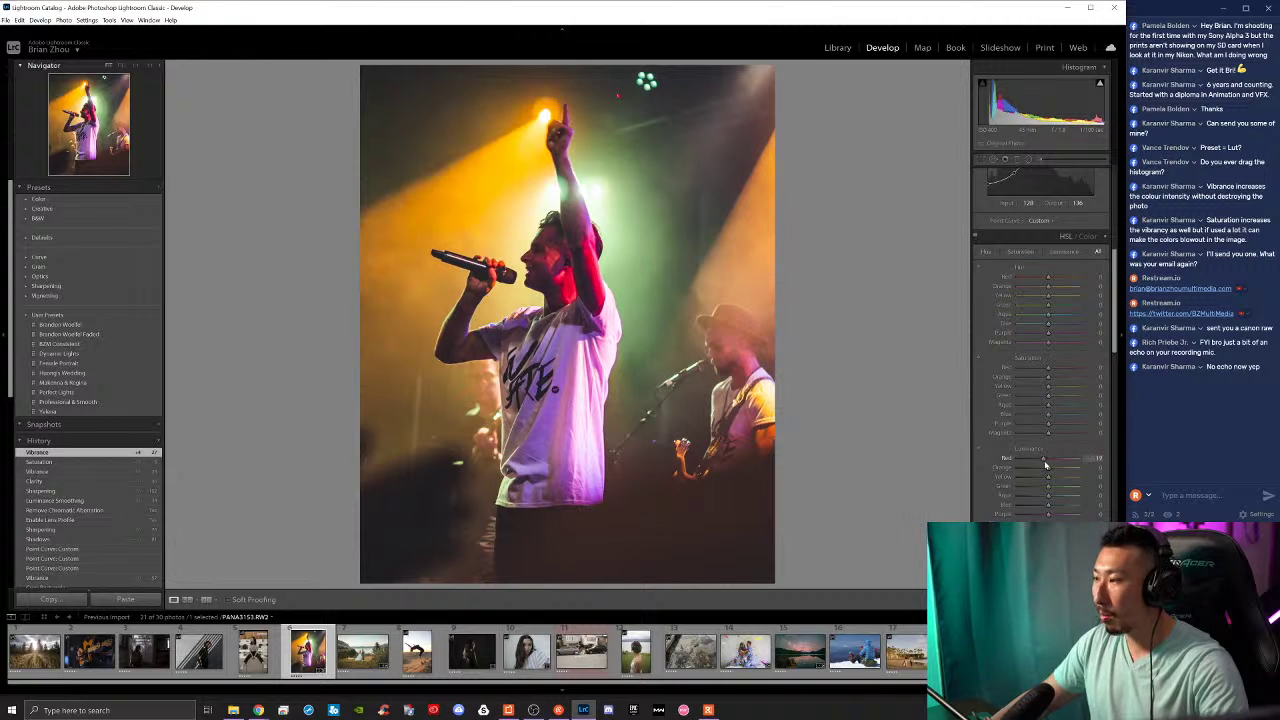
drag(1049, 371, 1045, 370)
drag(1050, 278, 1063, 308)
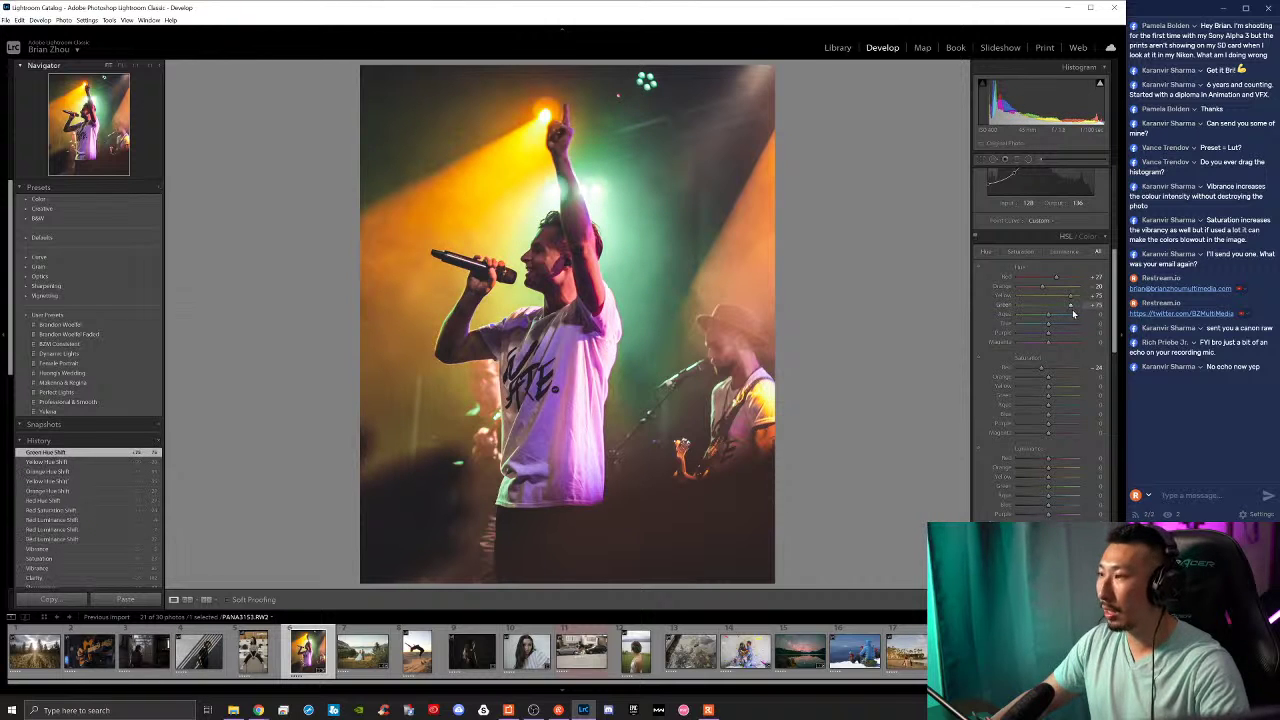
Step: Shift the green hue, aqua hue to +40, blue to about -43 and purple to about +13
drag(1049, 315, 1052, 318)
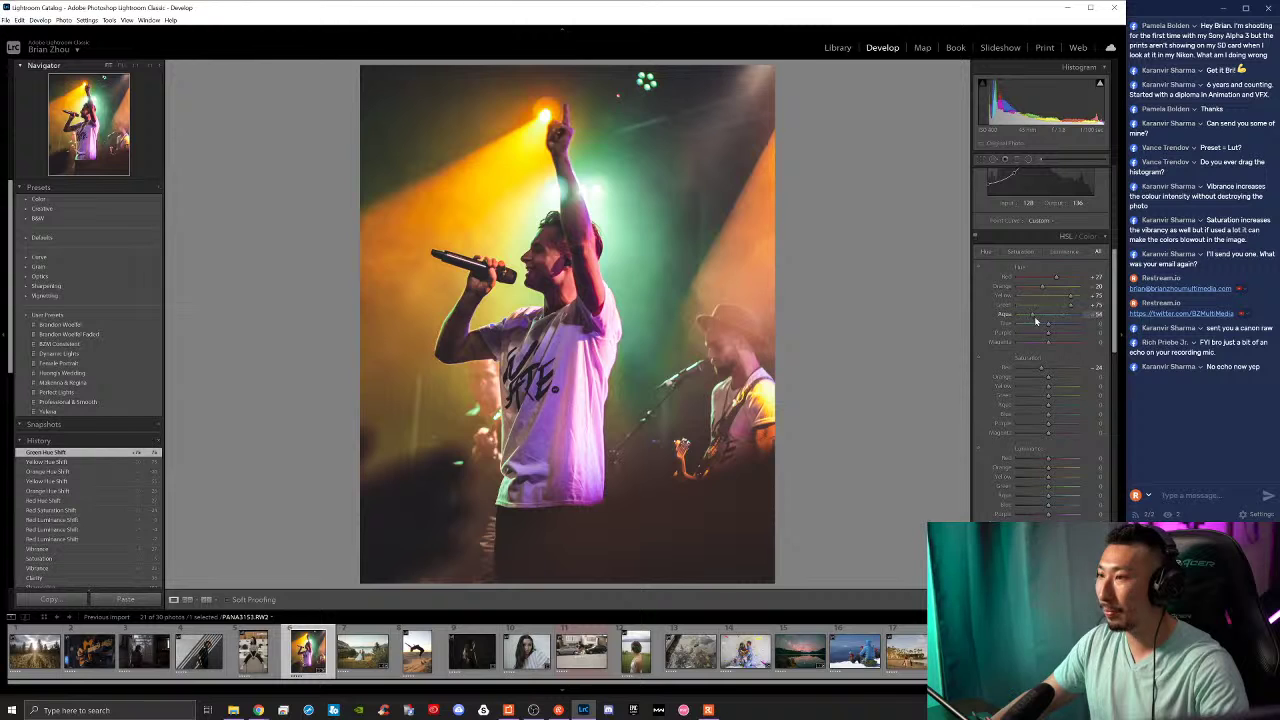
drag(1064, 317, 1060, 317)
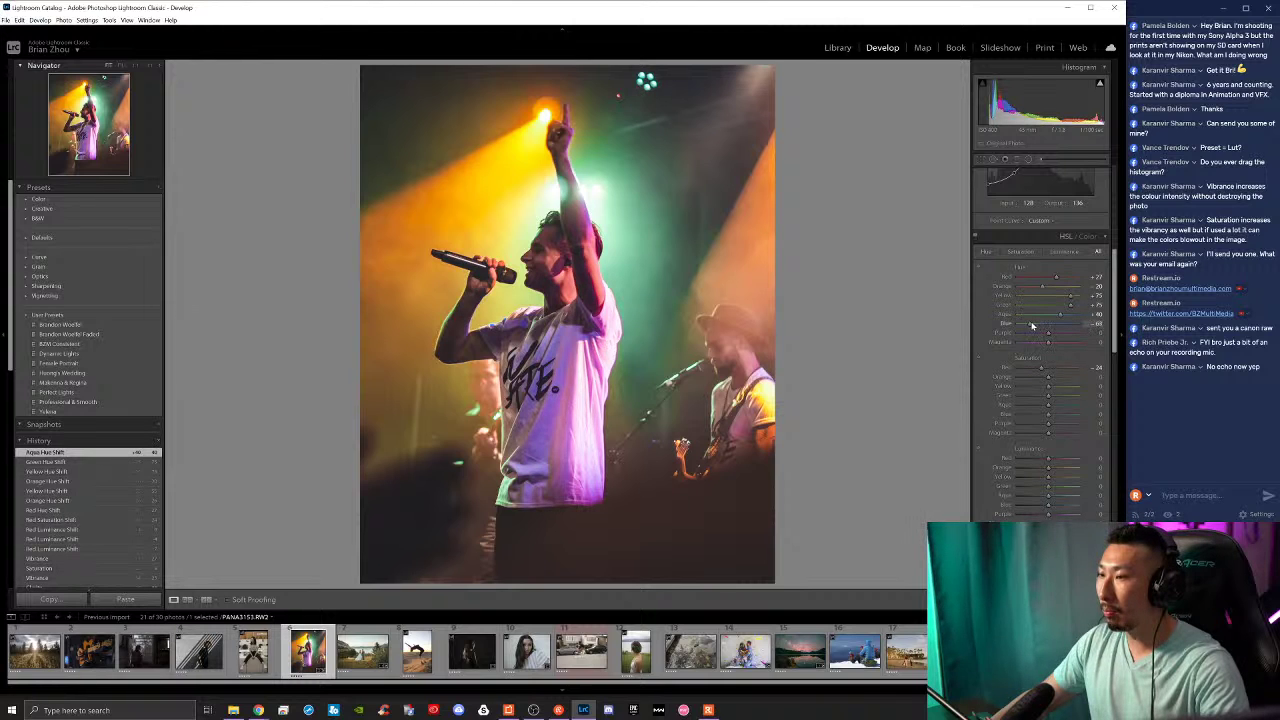
drag(1037, 328, 1039, 328)
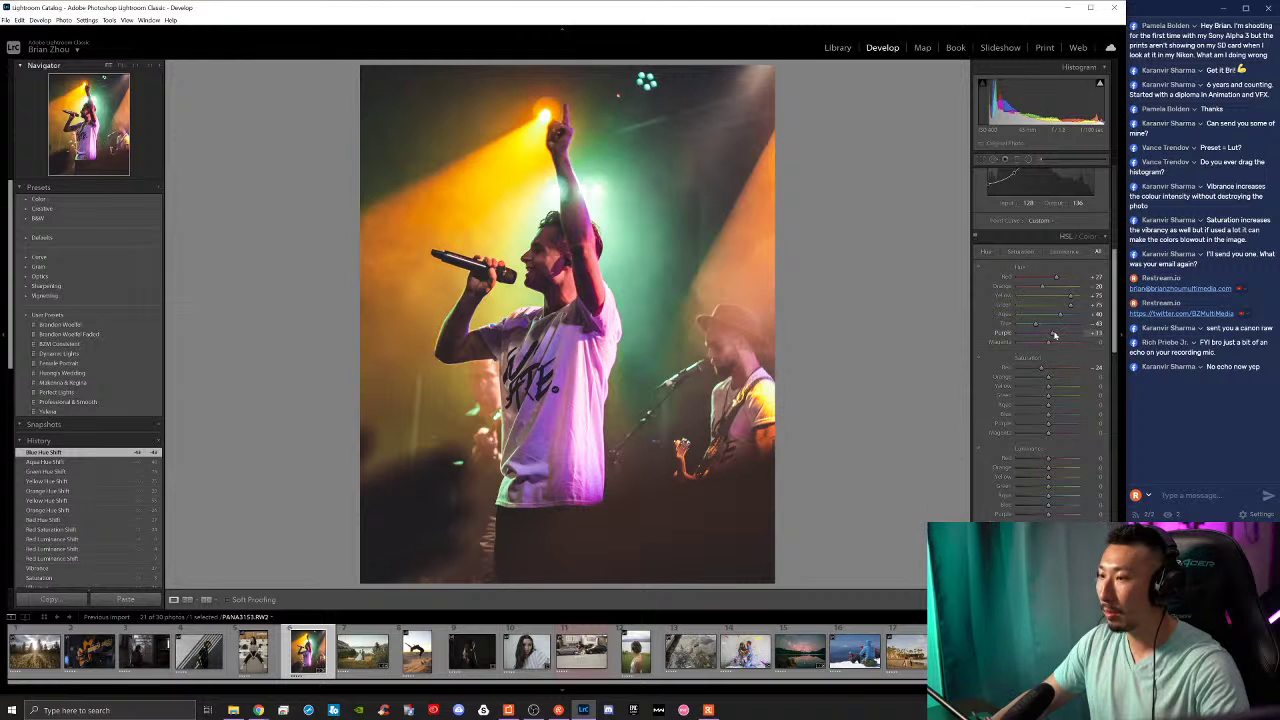
drag(1054, 335, 1068, 343)
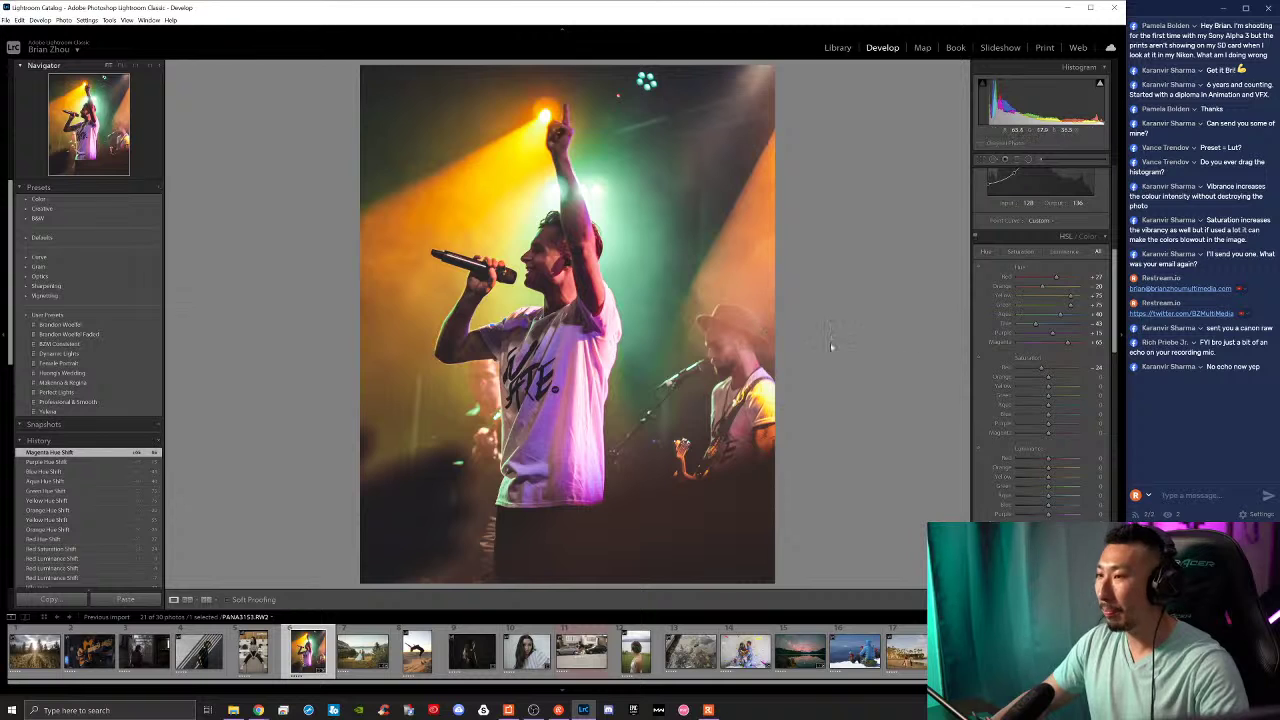
Step: Raise contrast to +46 and lift the tone curve's black point
scroll(1025, 427, up, 5)
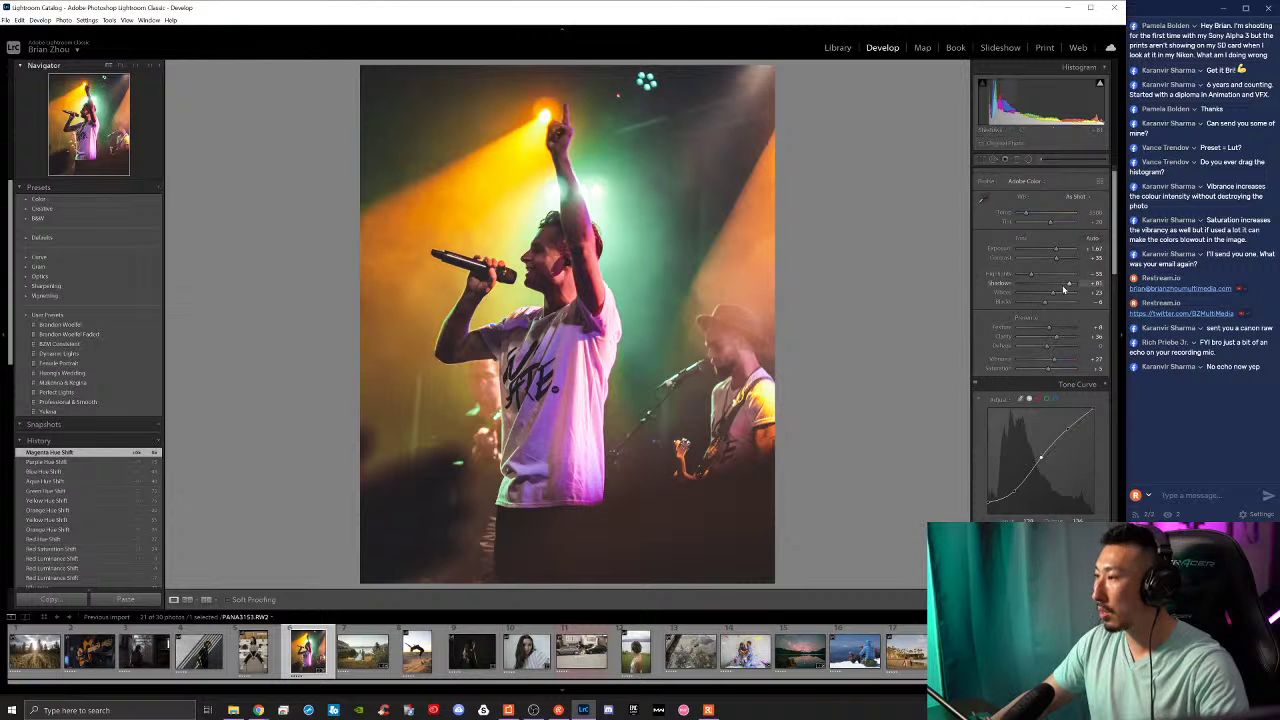
drag(1056, 257, 1064, 263)
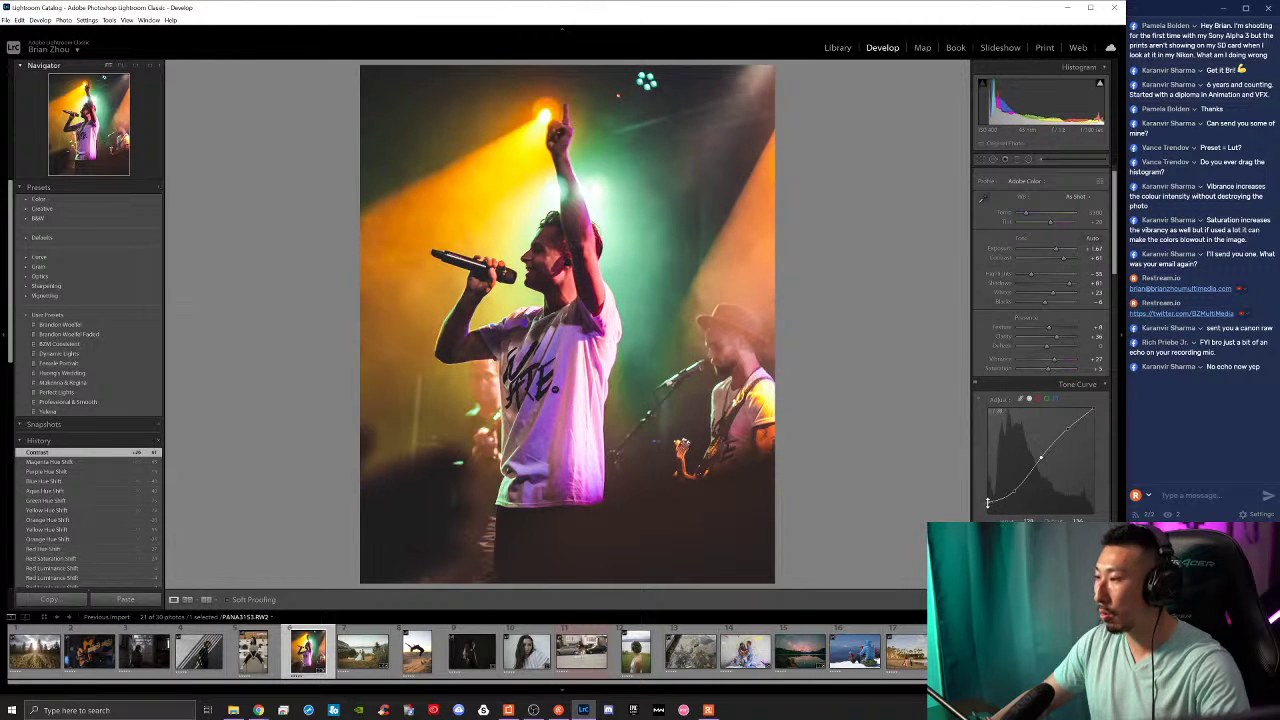
drag(988, 503, 989, 500)
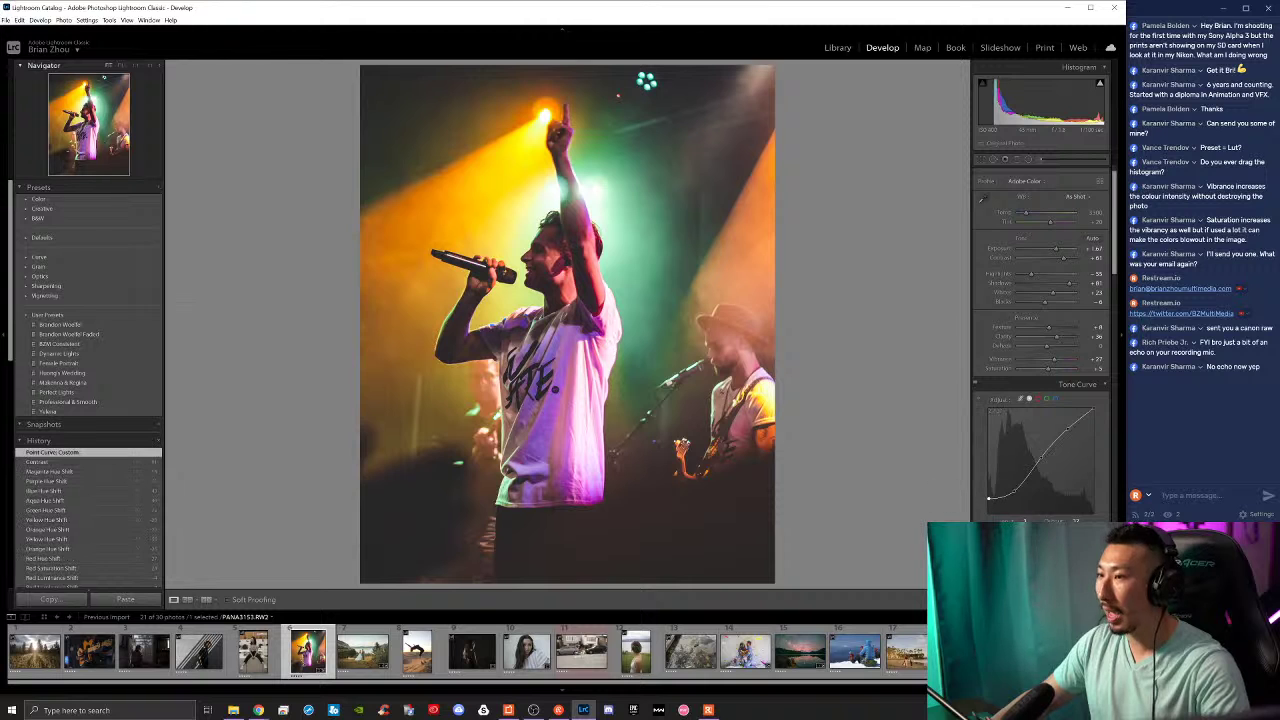
Step: Slide the photo left within the crop over several passes, committing each adjustment
click(980, 159)
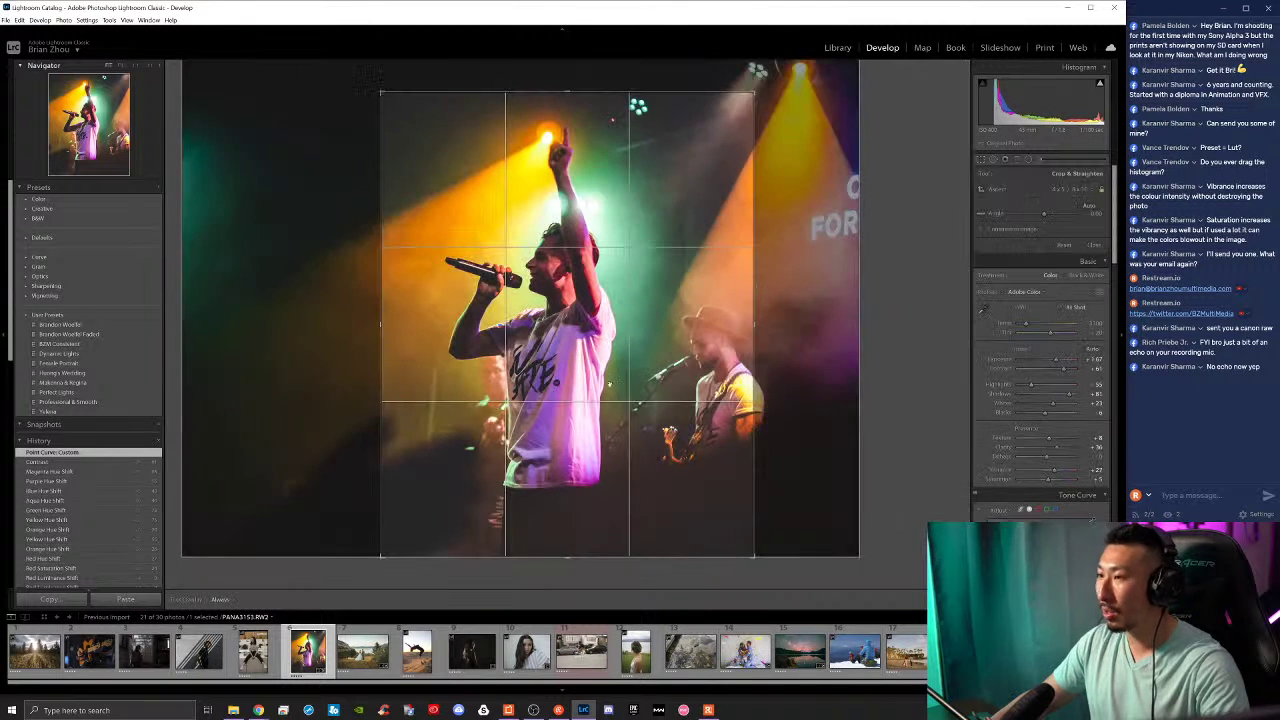
drag(691, 381, 678, 379)
key(Return)
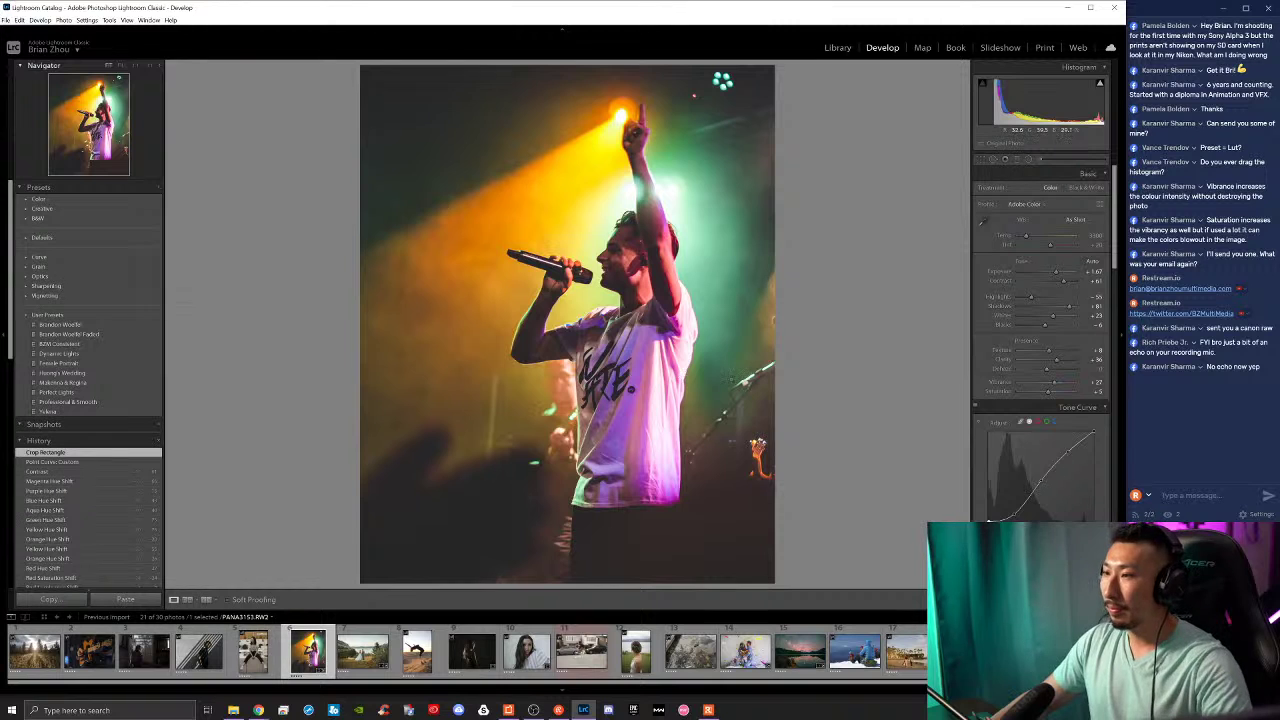
click(980, 159)
drag(656, 316, 617, 316)
key(Return)
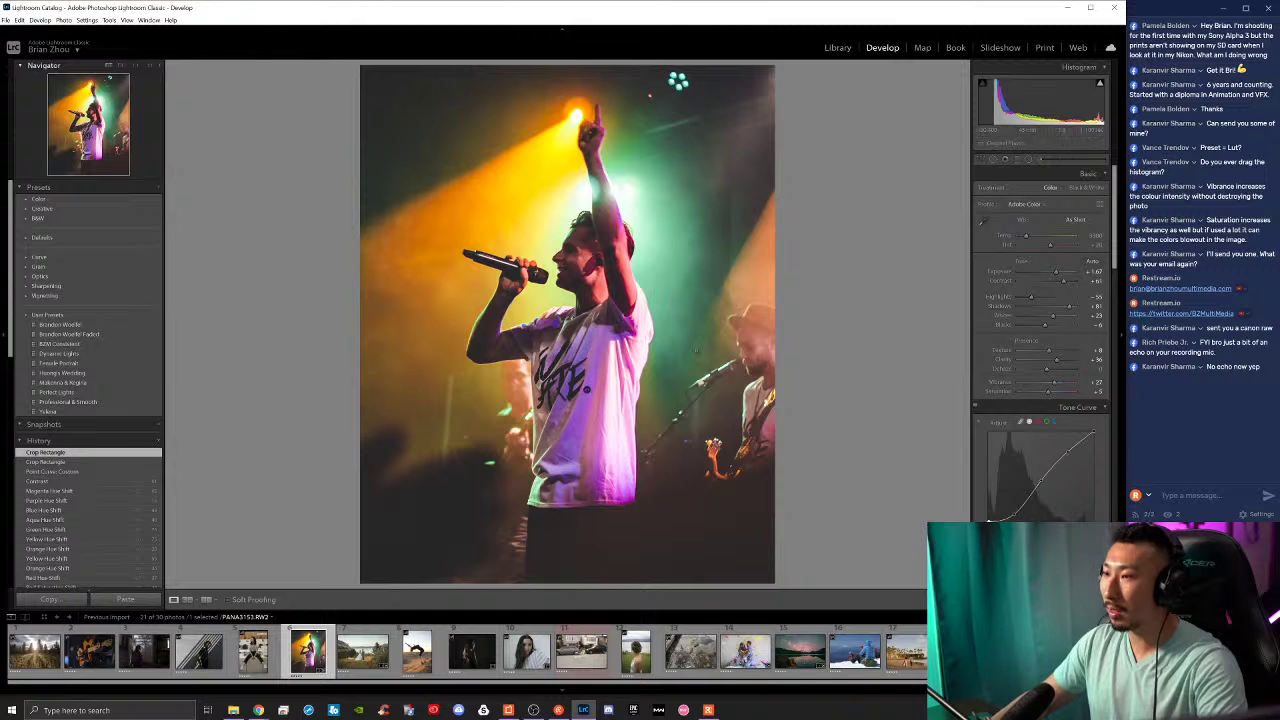
click(981, 159)
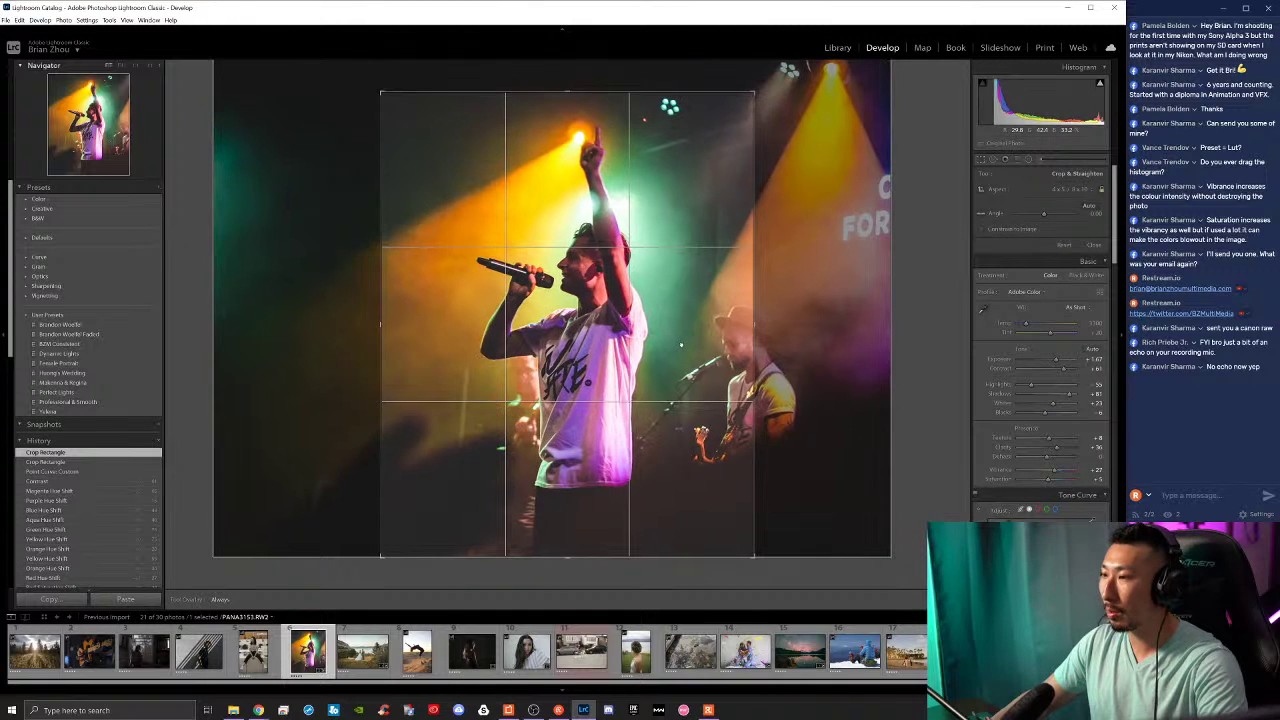
key(Return)
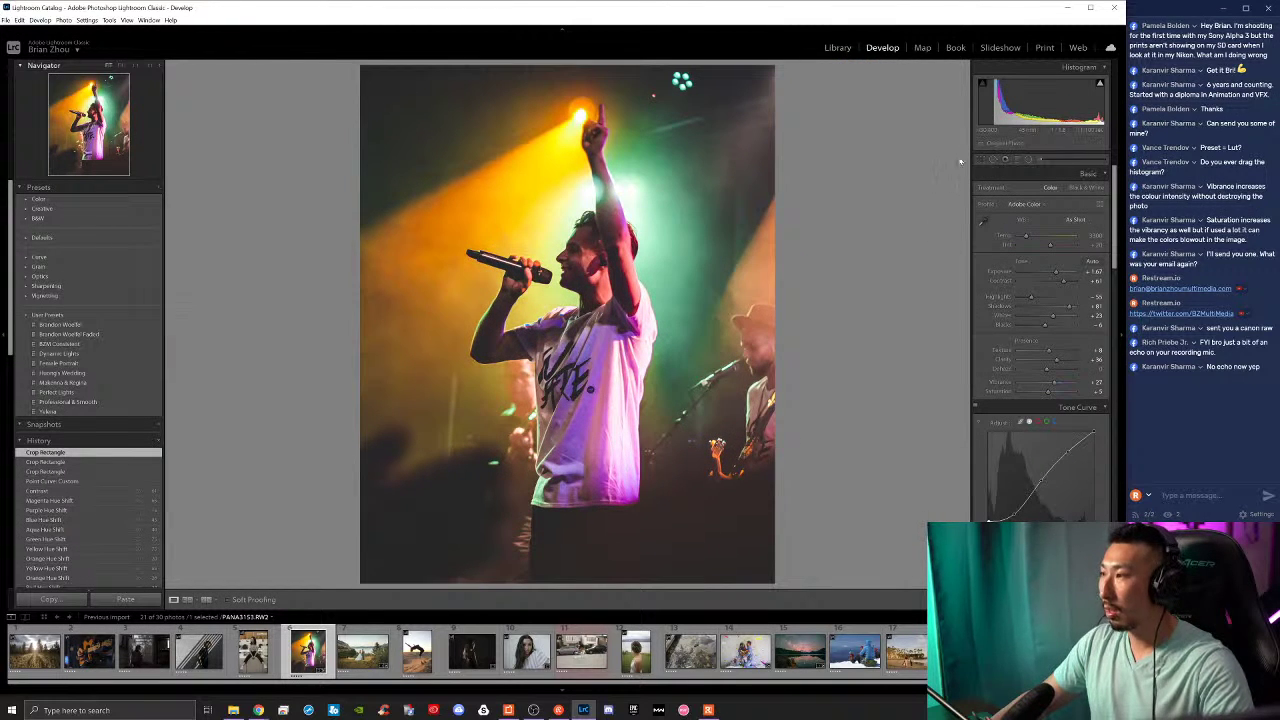
Step: Recrop with a larger portrait frame around the singer, then inspect at 1:1
click(984, 160)
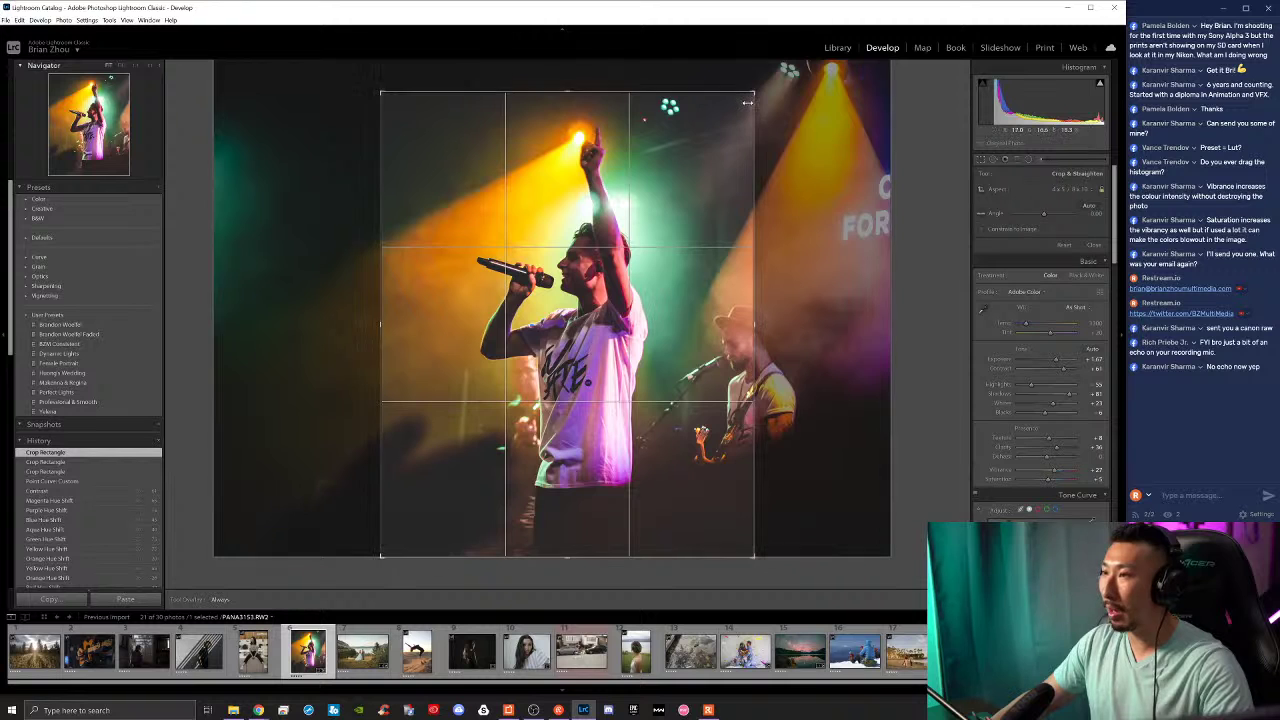
key(x)
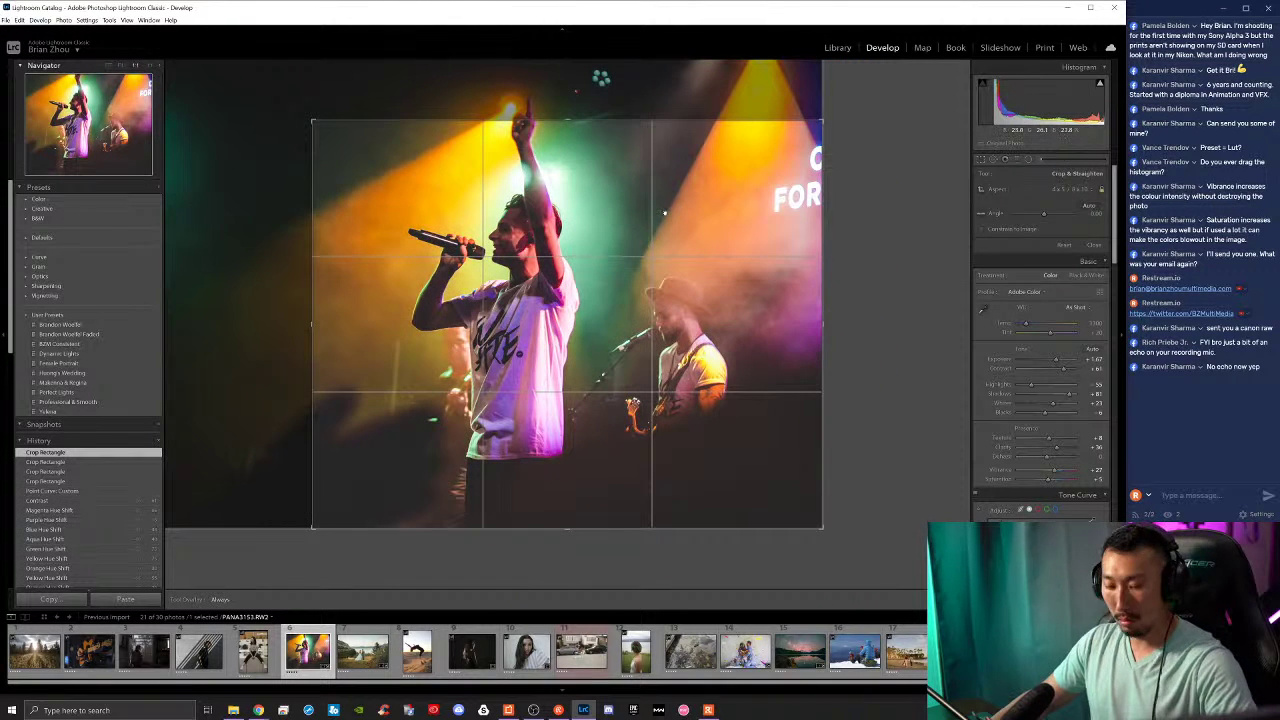
key(x)
key(x)
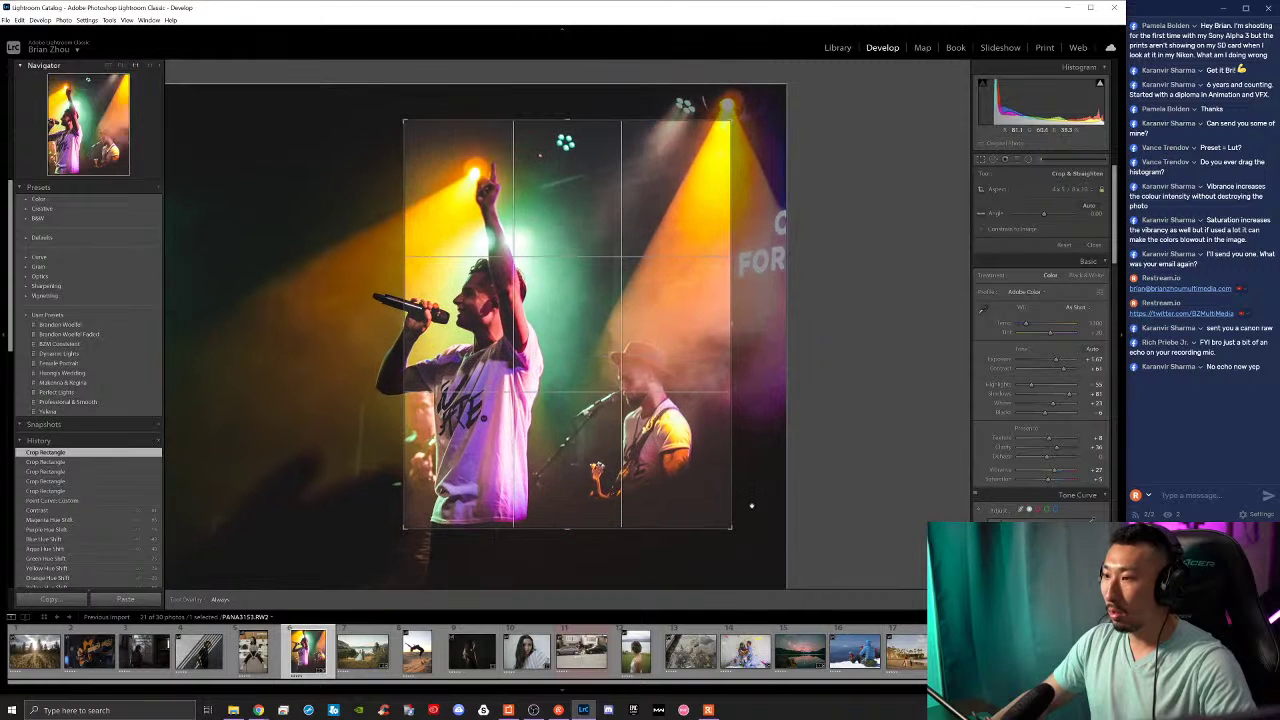
key(x)
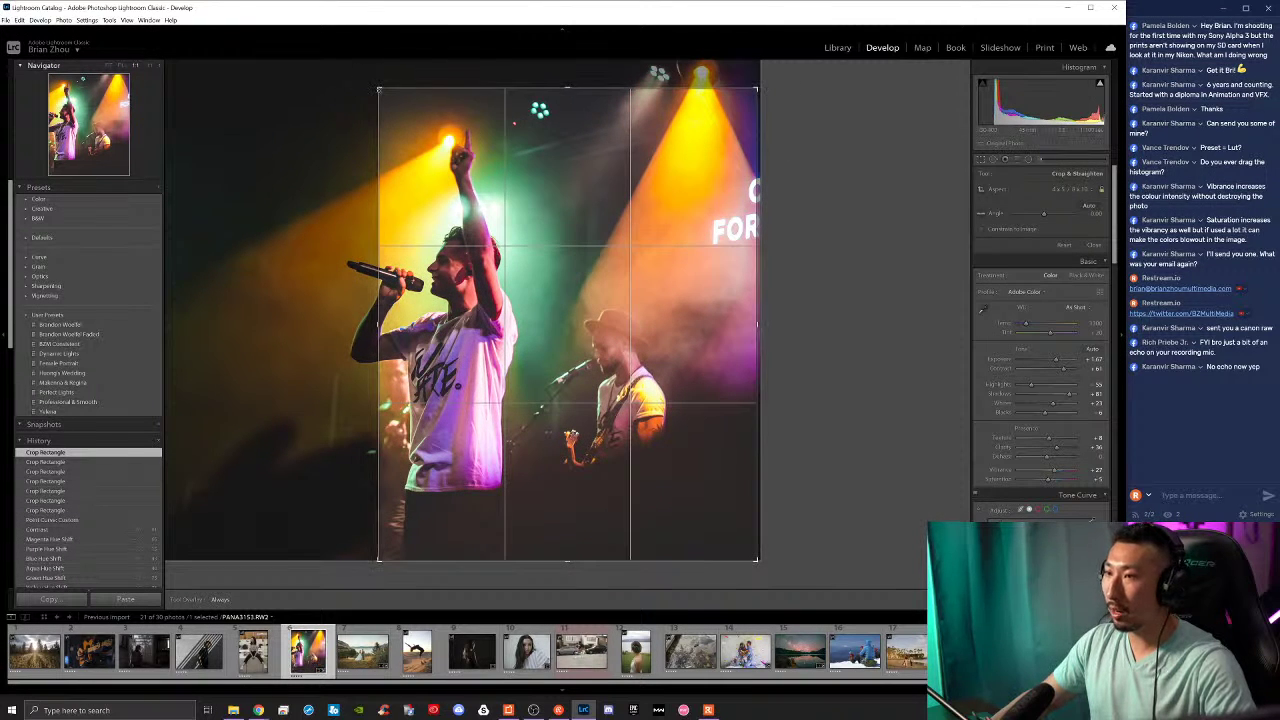
drag(483, 148, 613, 233)
key(Return)
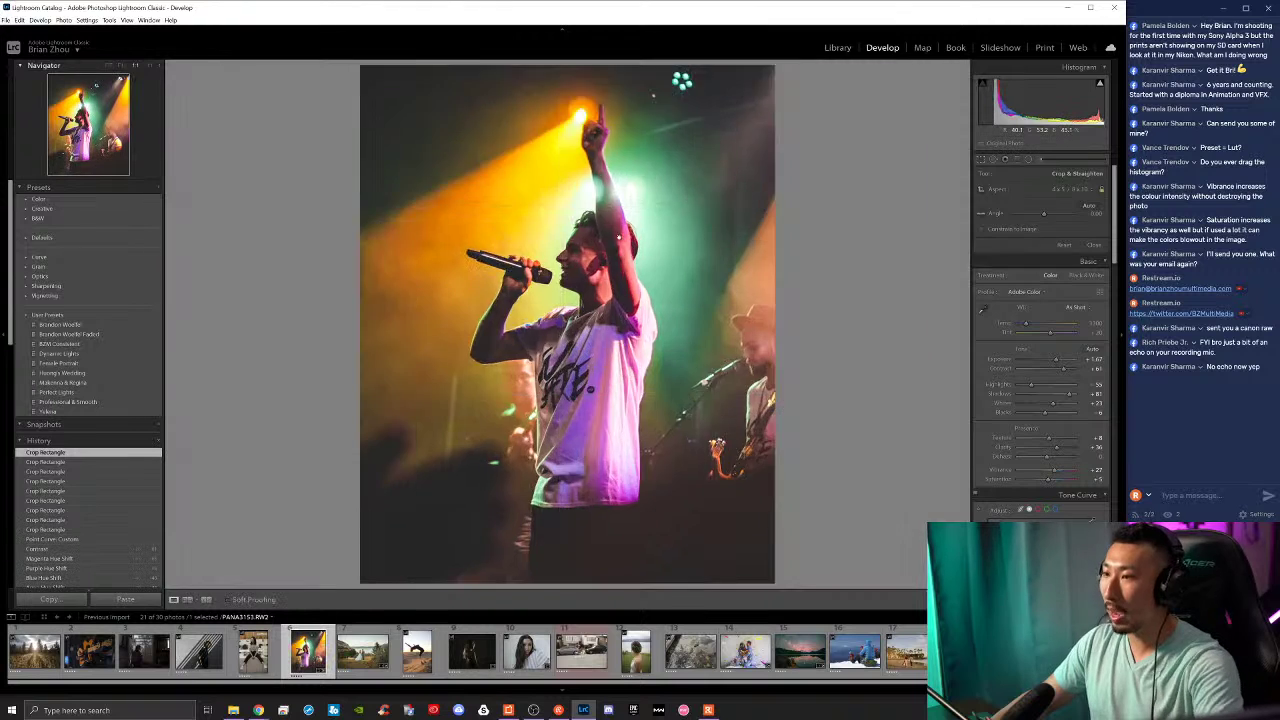
click(728, 262)
click(680, 307)
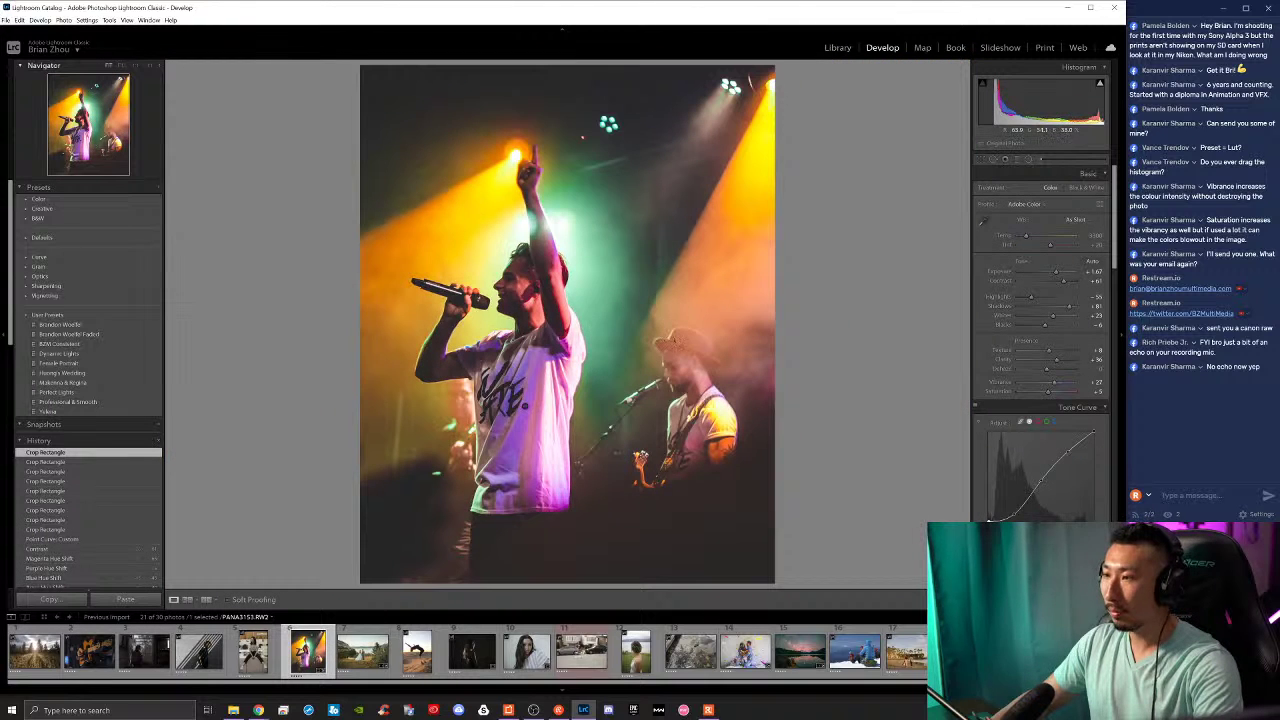
Step: Straighten the photo with a slight rotation, then try an extra rotation and undo it
click(981, 159)
drag(781, 68, 780, 70)
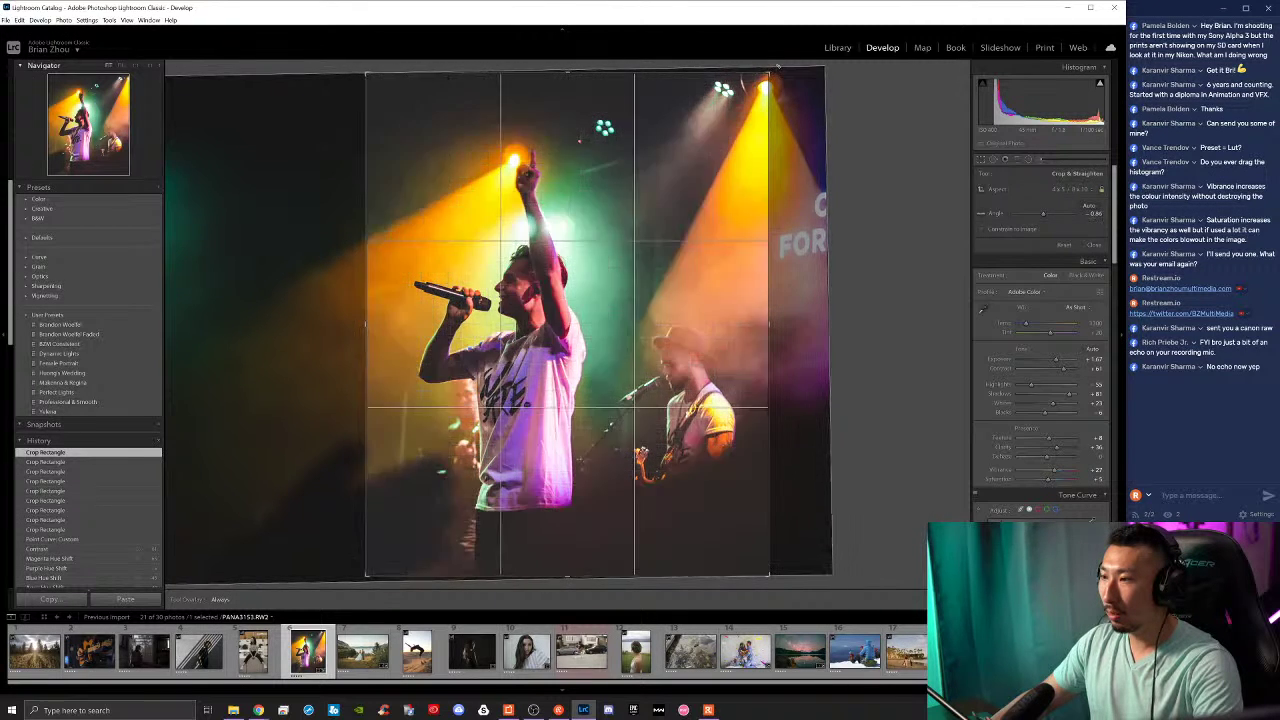
key(Return)
click(981, 159)
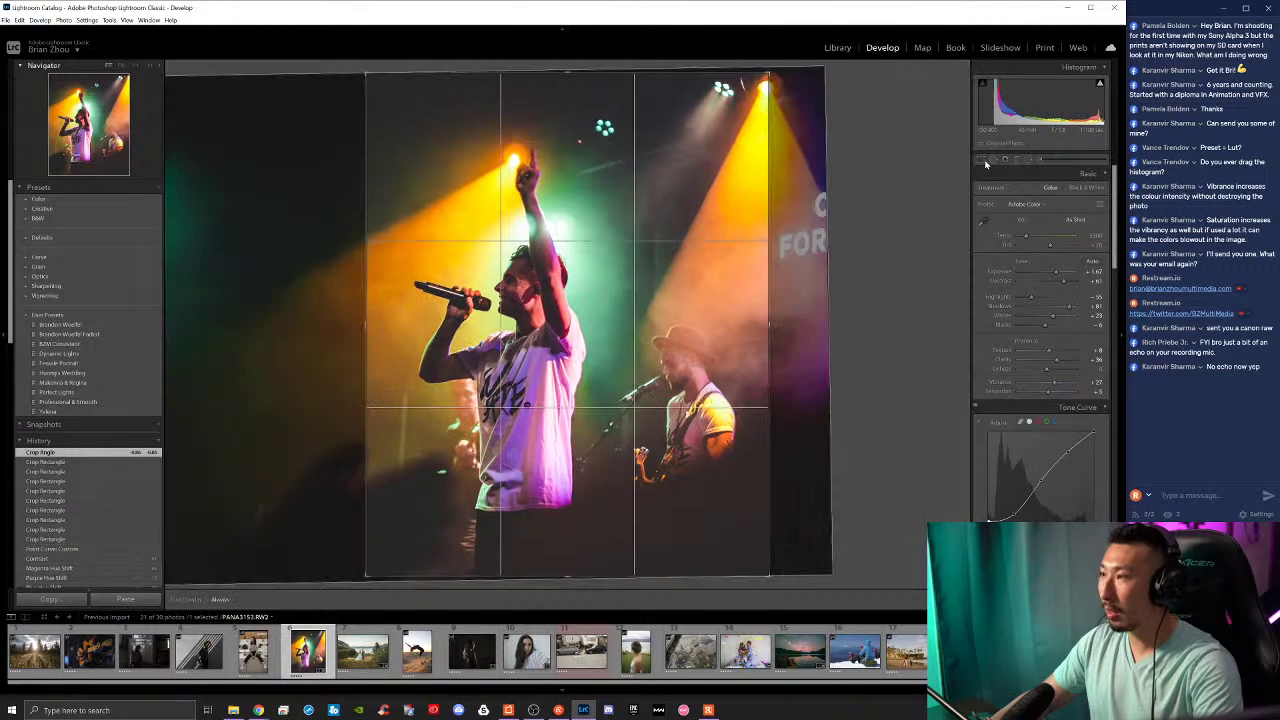
drag(782, 70, 781, 75)
key(Return)
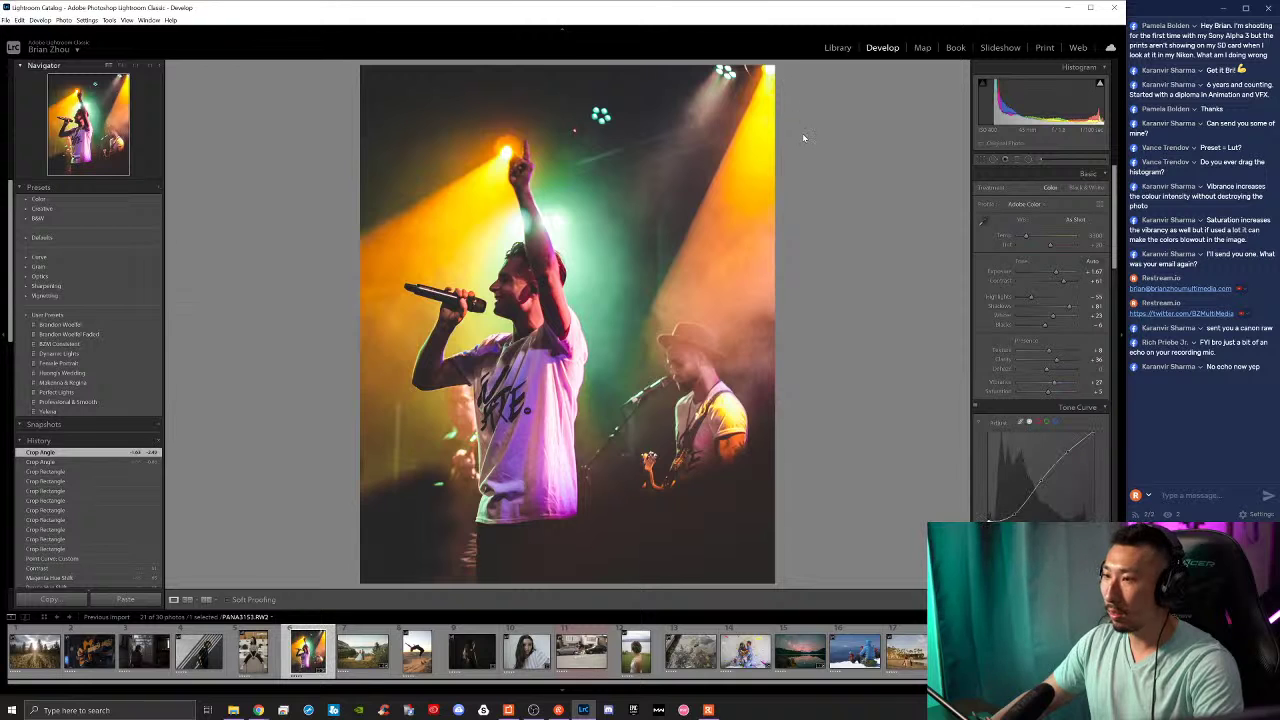
key(ctrl+z)
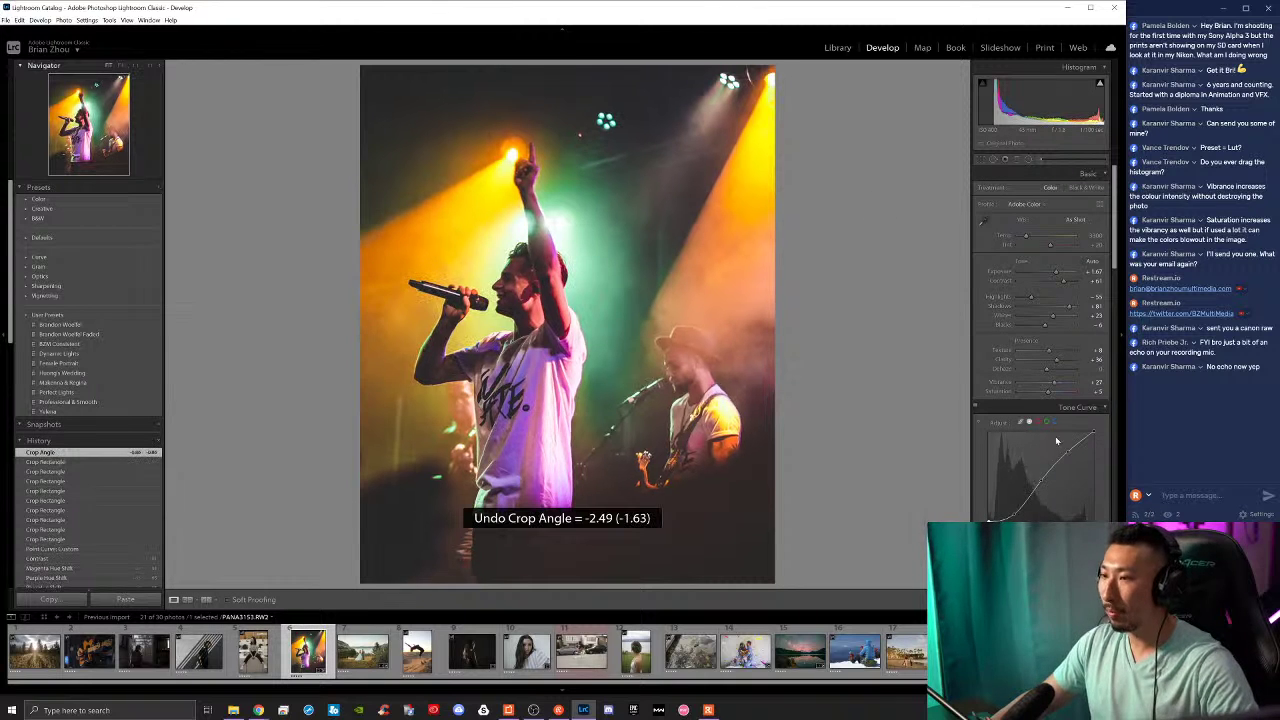
scroll(1040, 300, down, 2)
Step: Compare Before/After, then brighten the reds and slightly reduce yellow saturation in HSL
scroll(1040, 300, down, 3)
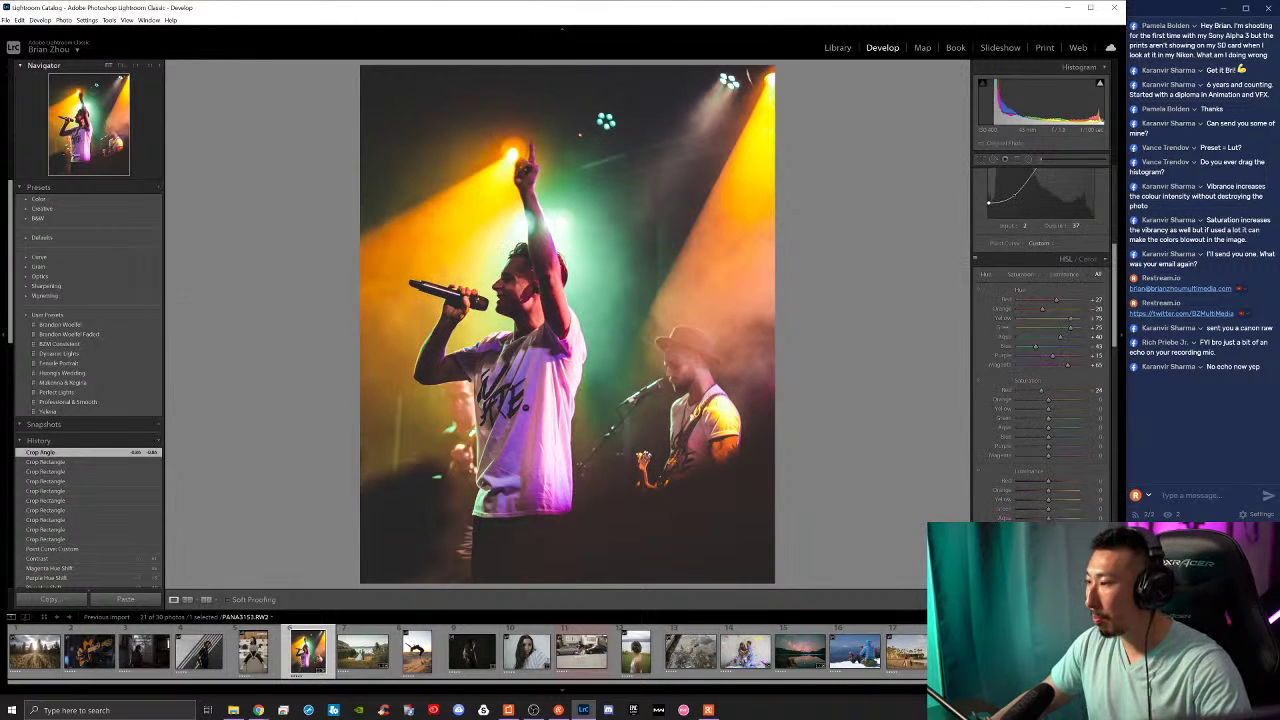
key(backslash)
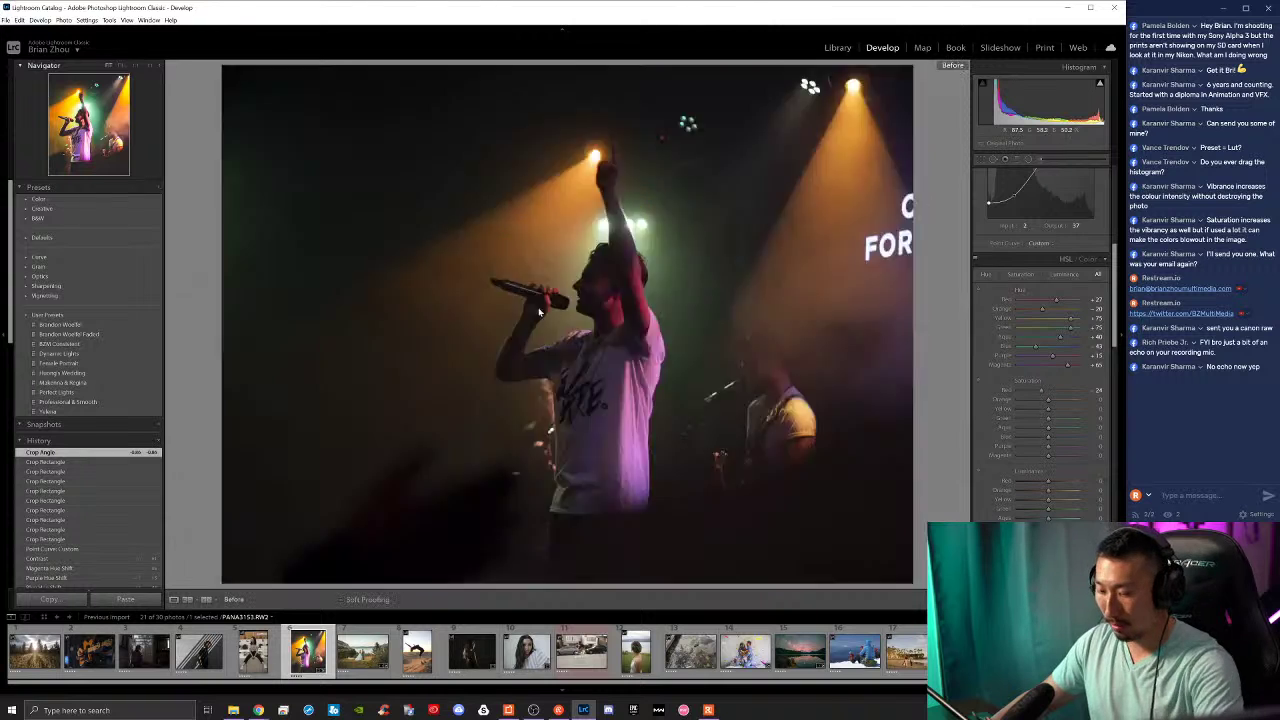
key(backslash)
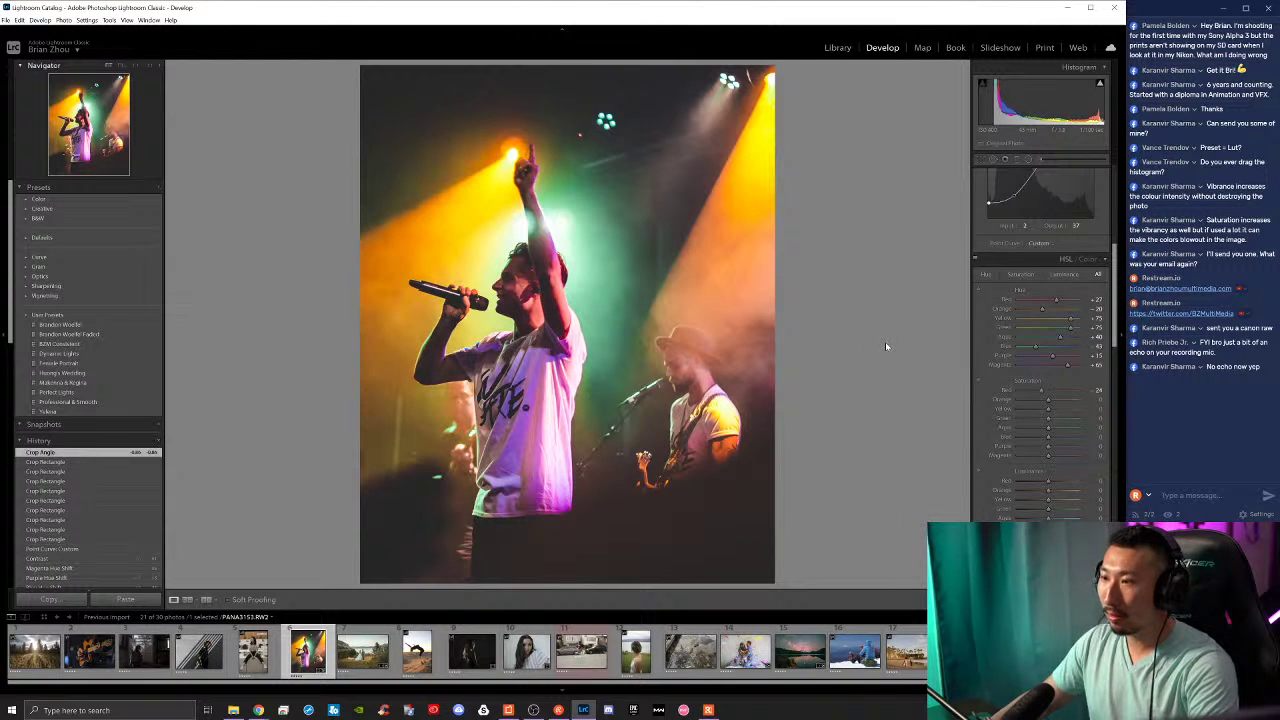
scroll(1044, 378, down, 2)
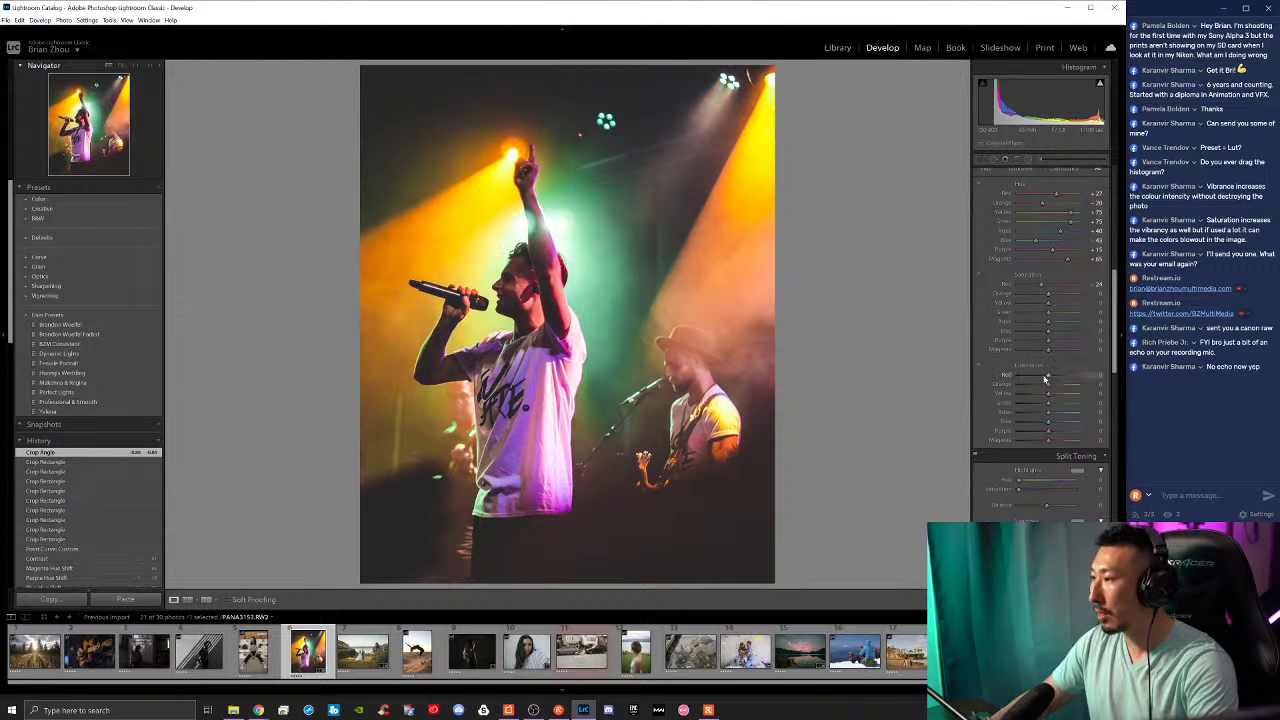
drag(1036, 375, 1052, 395)
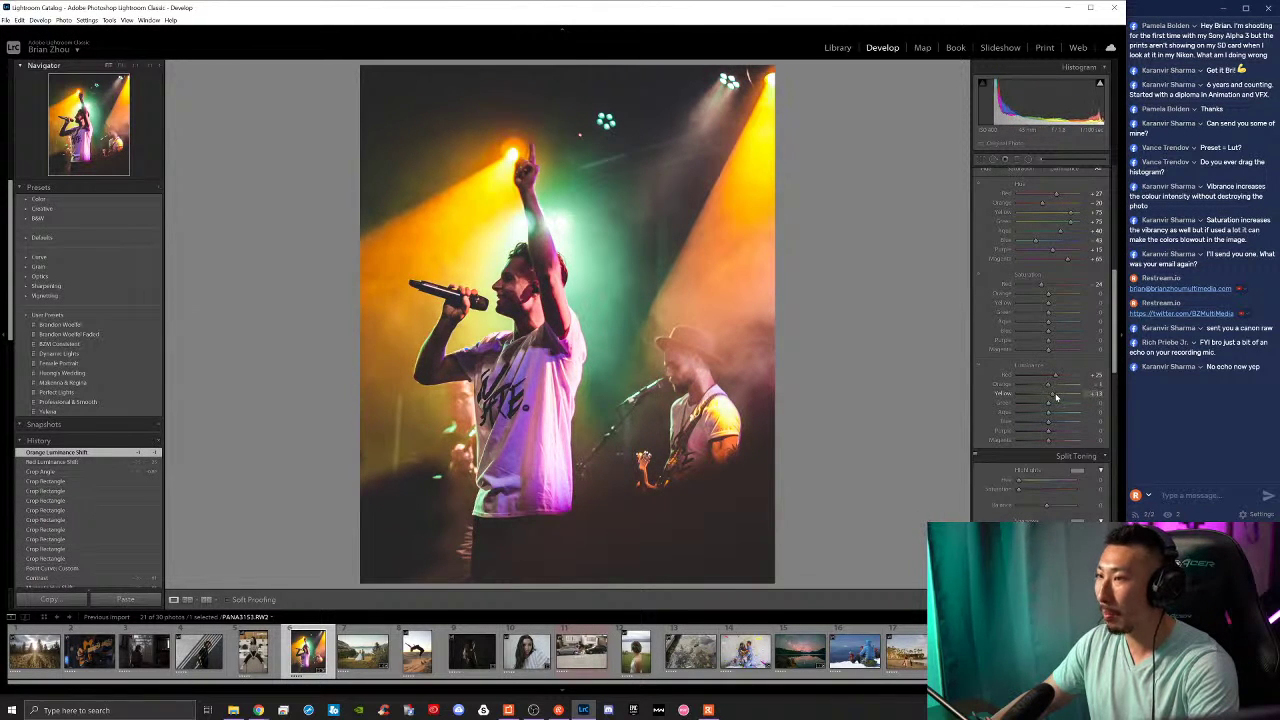
drag(1054, 306, 1058, 294)
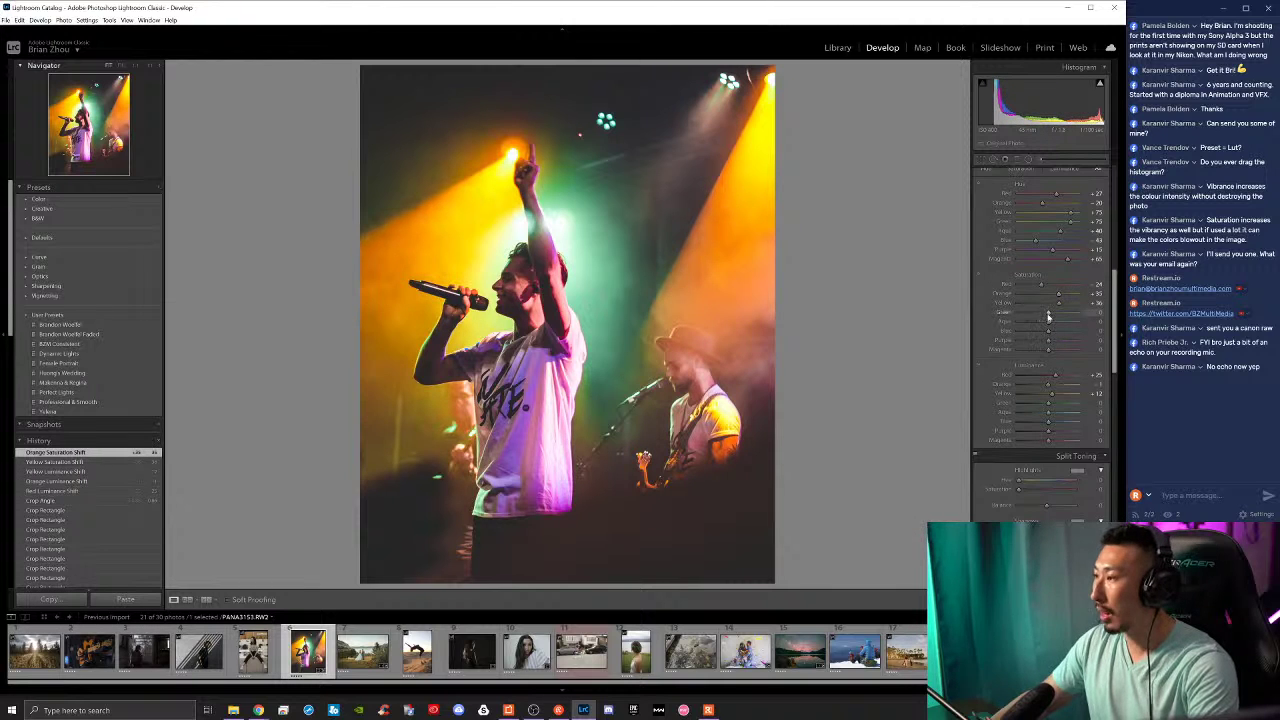
Step: Brighten and saturate the greens and fine-tune the aqua luminance
drag(1048, 403, 1058, 405)
mouse_move(1048, 313)
mouse_down()
mouse_move(1063, 316)
mouse_move(1055, 331)
mouse_up()
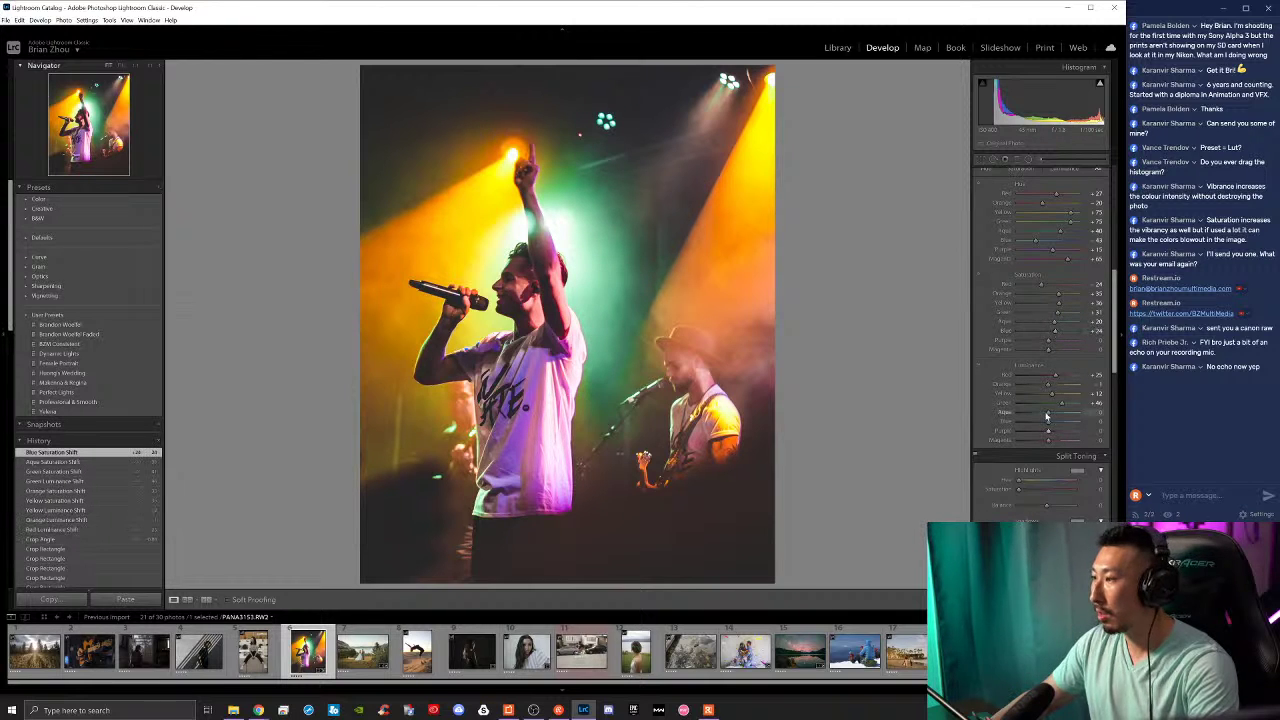
drag(1061, 415, 1052, 425)
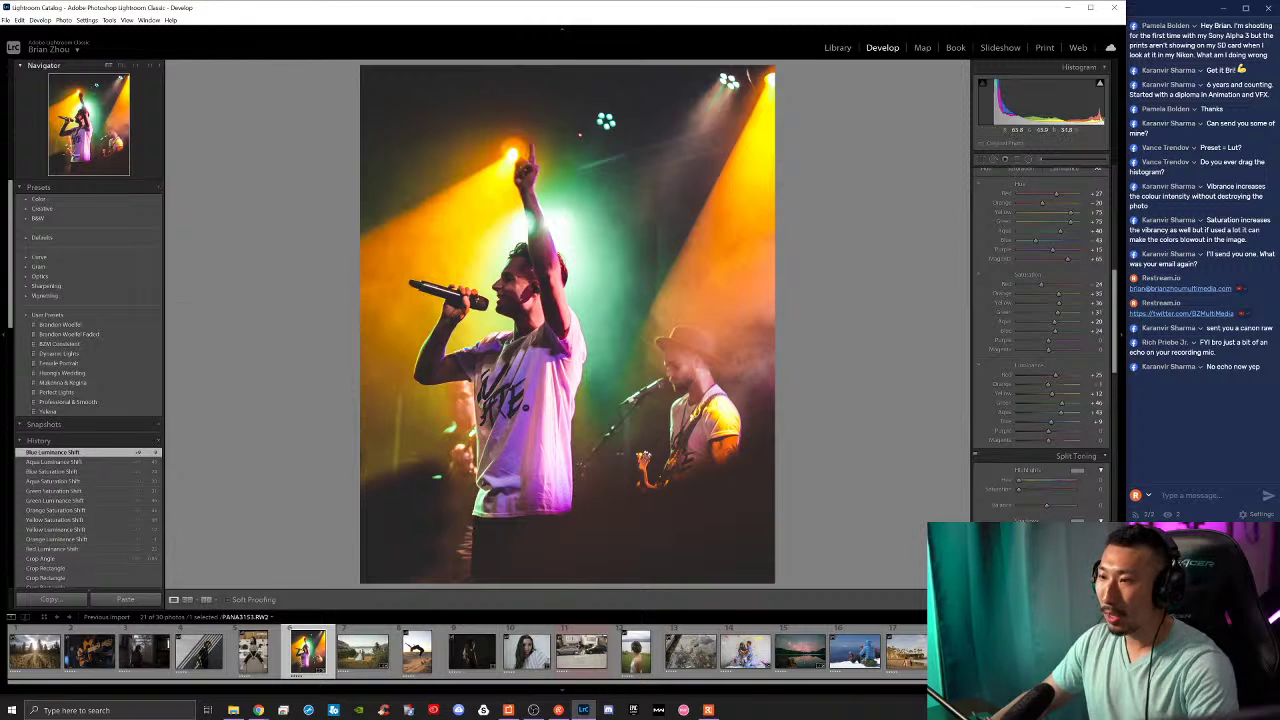
scroll(976, 374, down, 3)
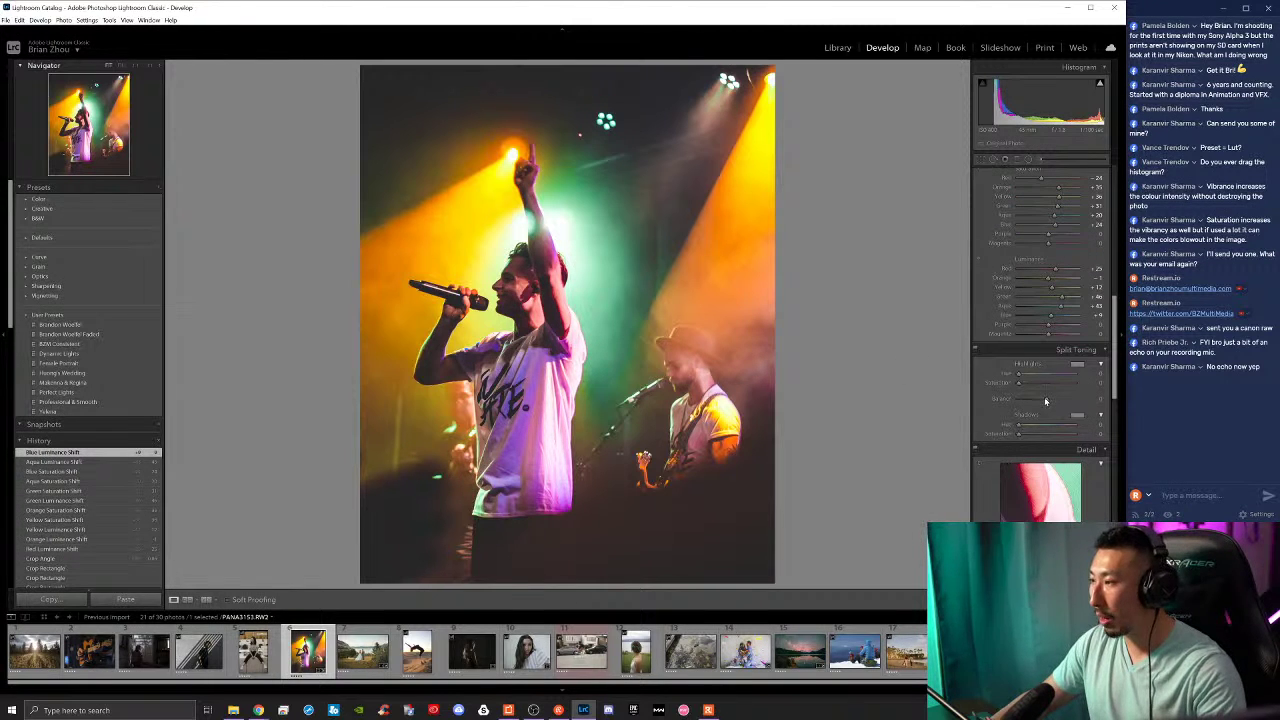
scroll(1045, 392, down, 10)
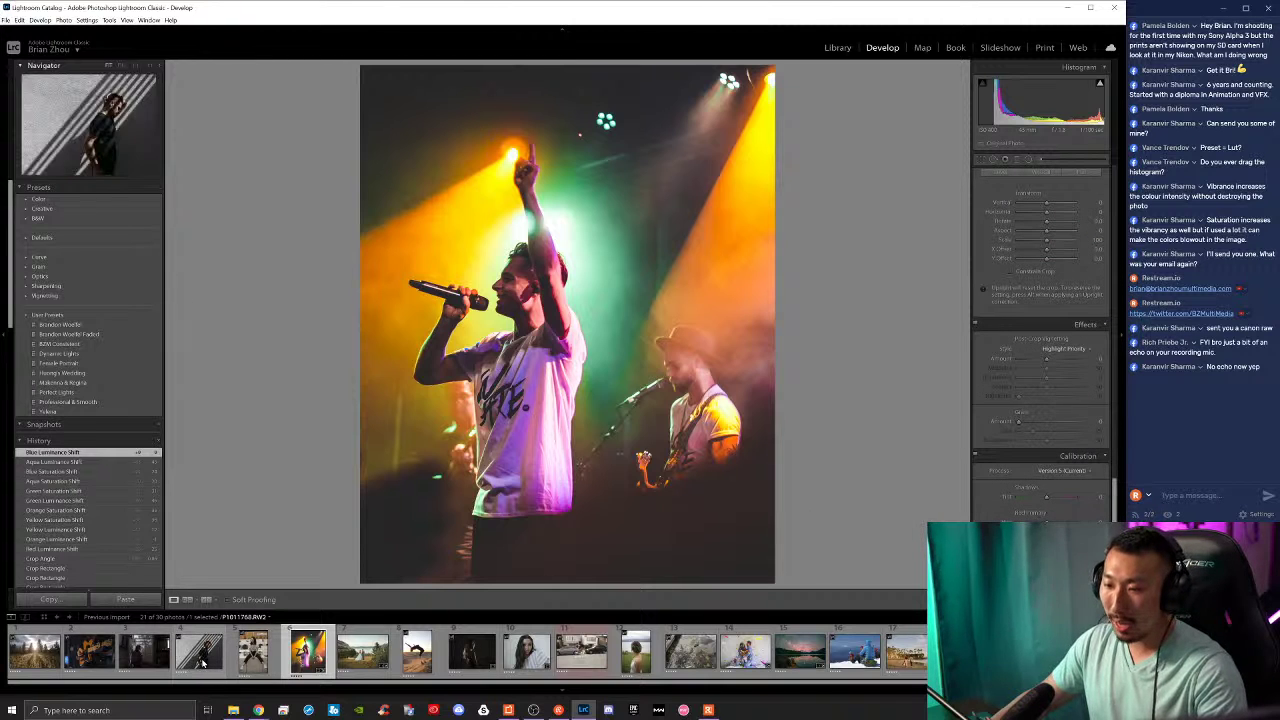
Step: Open the striped-wall photo, set exposure +0.89, whites about -5, and add a tone curve point
click(199, 651)
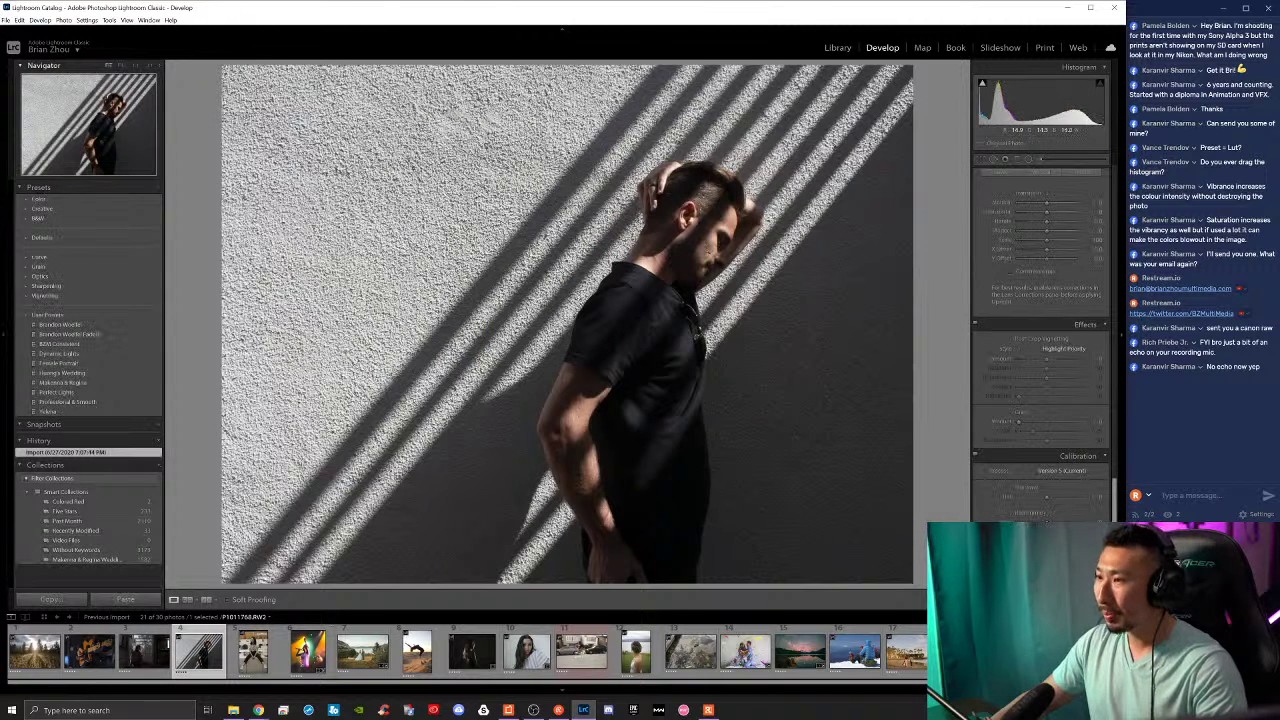
scroll(1033, 388, up, 10)
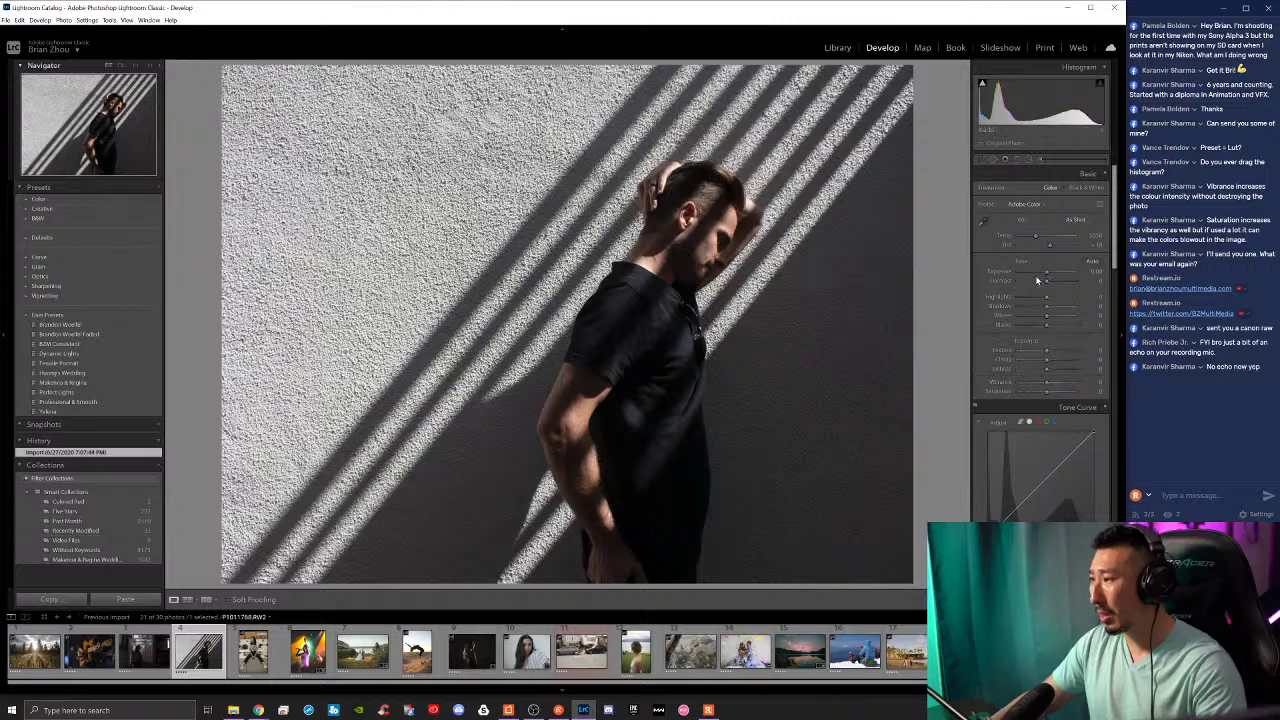
drag(1045, 274, 1050, 329)
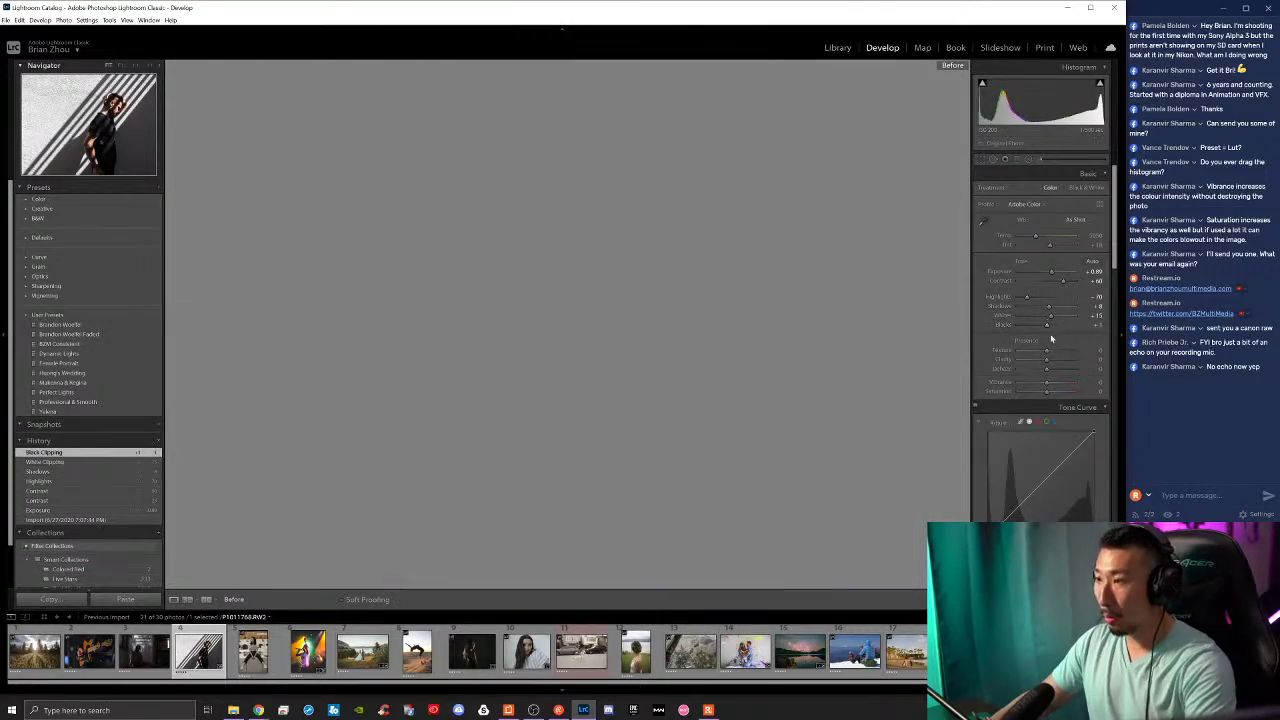
key(backslash)
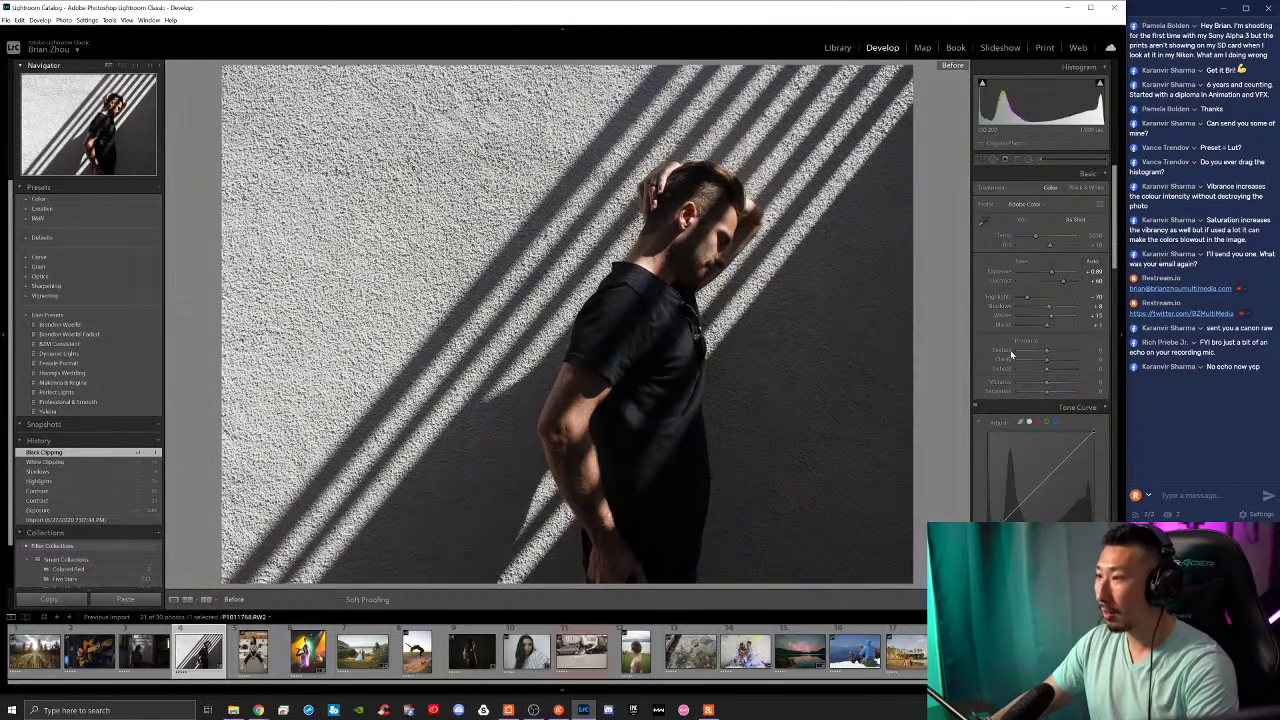
key(backslash)
drag(1049, 314, 1045, 316)
drag(1012, 517, 1066, 465)
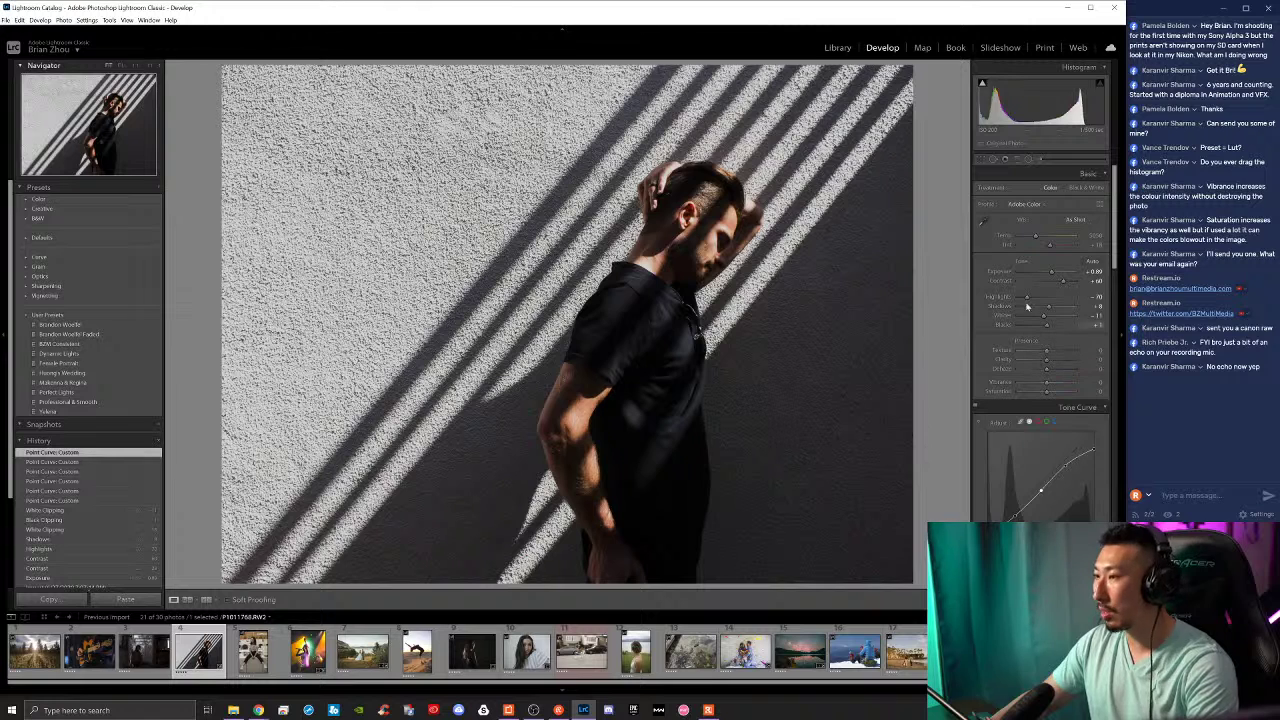
Step: Glance at the white balance presets, then try black and white with Saturation -100 and undo it
click(1072, 220)
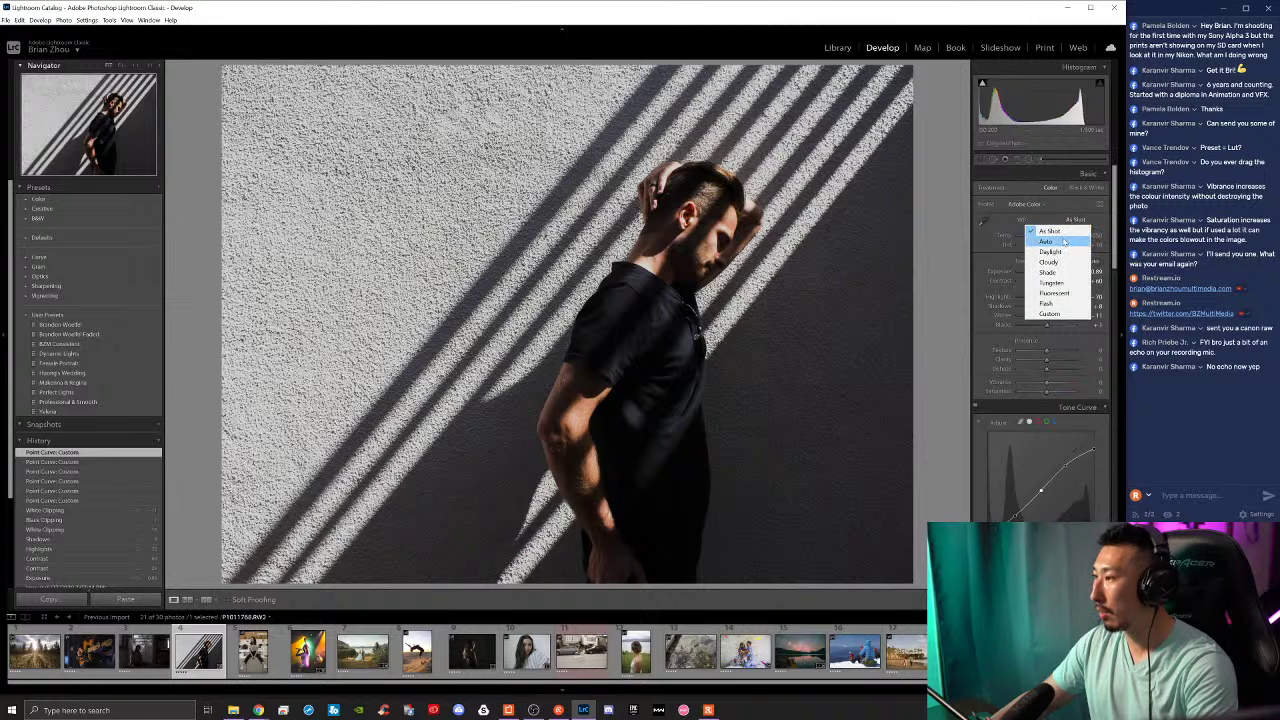
click(1010, 222)
drag(1046, 391, 940, 397)
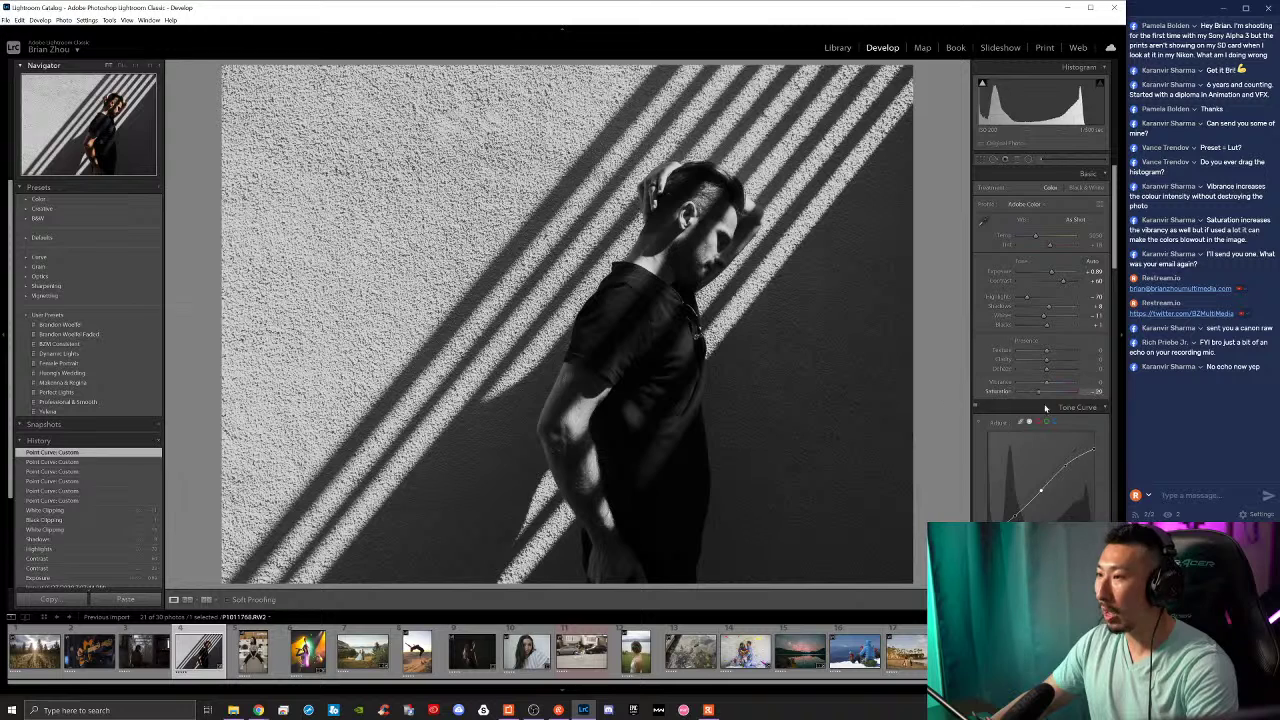
key(ctrl+z)
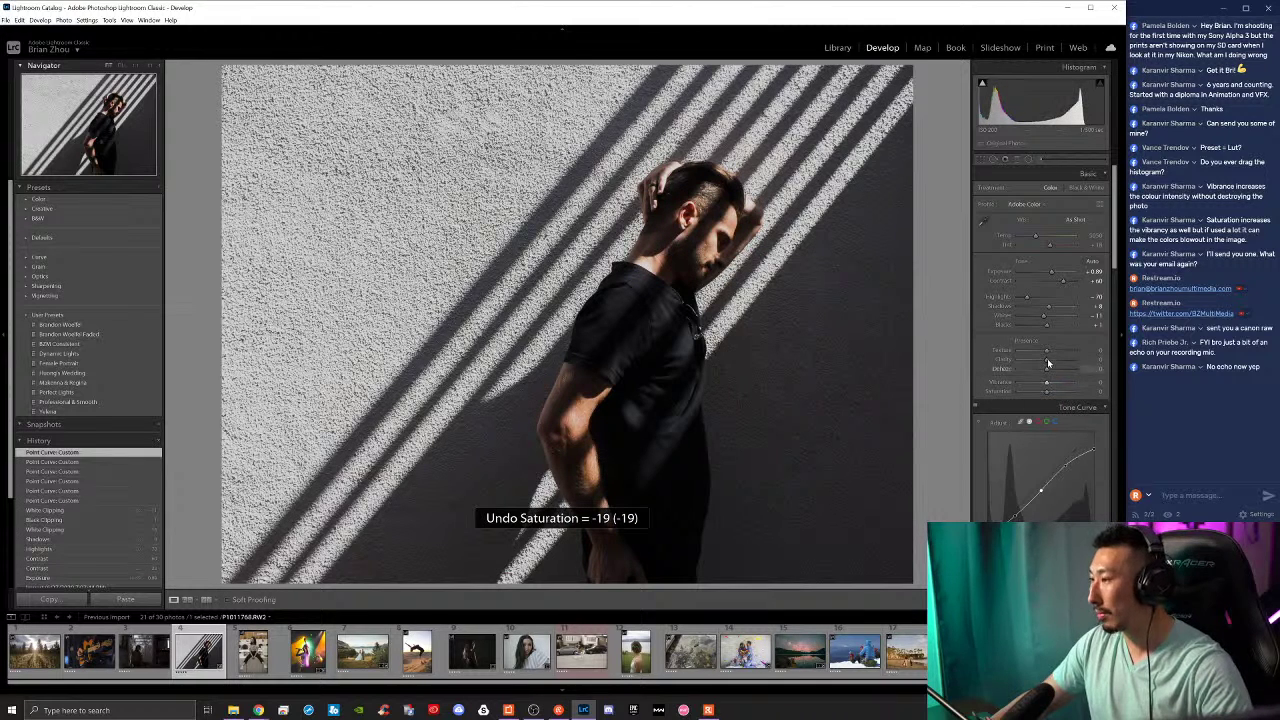
Step: Adjust Texture and Vibrance and pull Highlights to -100, comparing against the original
drag(1055, 352, 1049, 364)
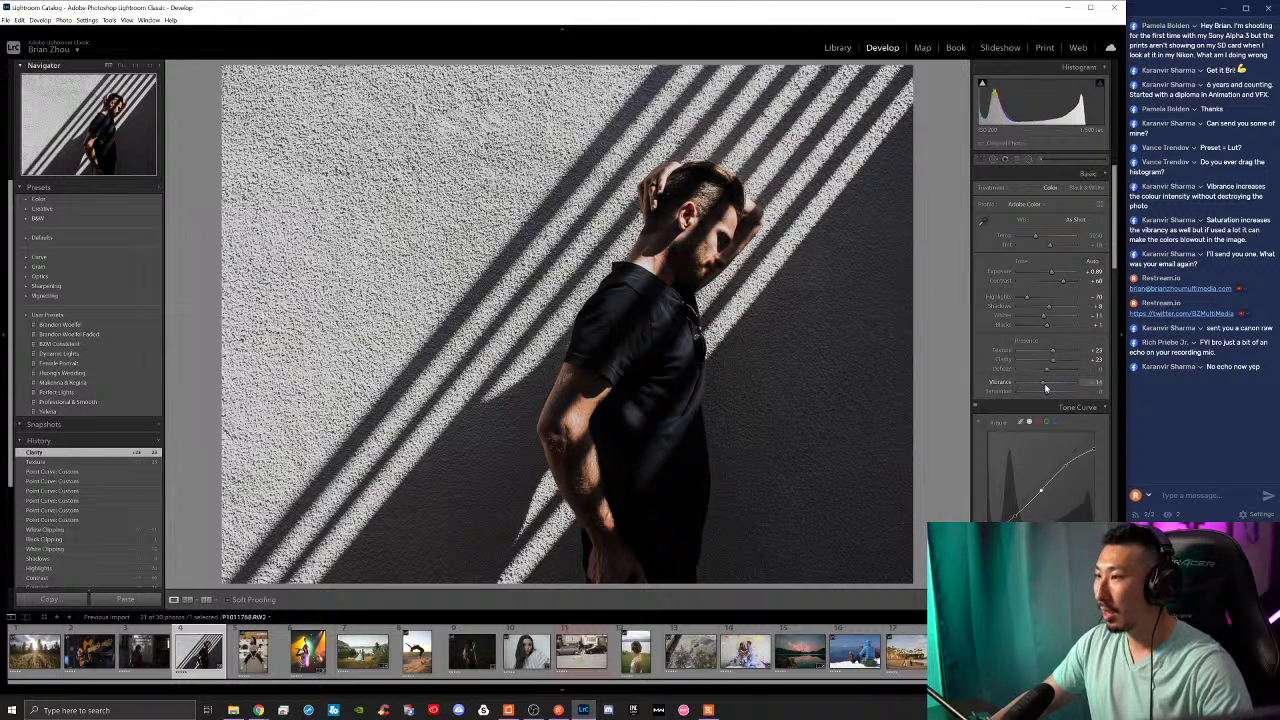
drag(1042, 387, 1046, 388)
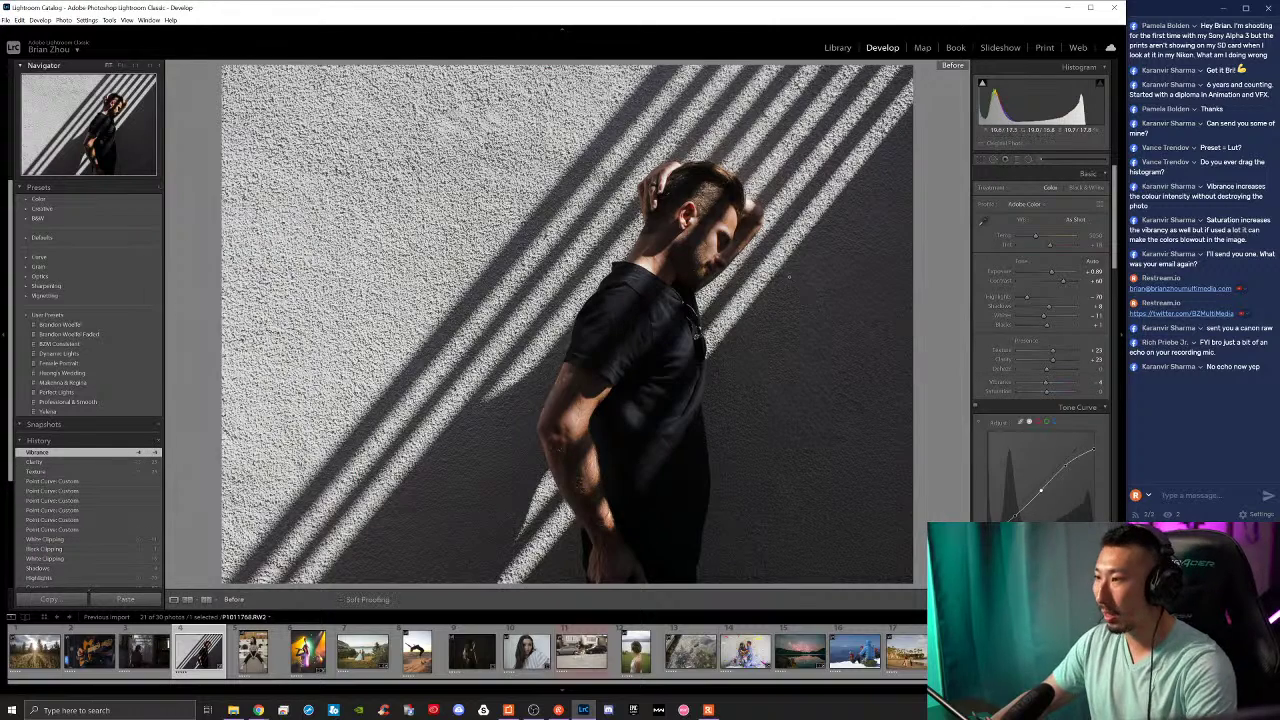
key(backslash)
key(backslash)
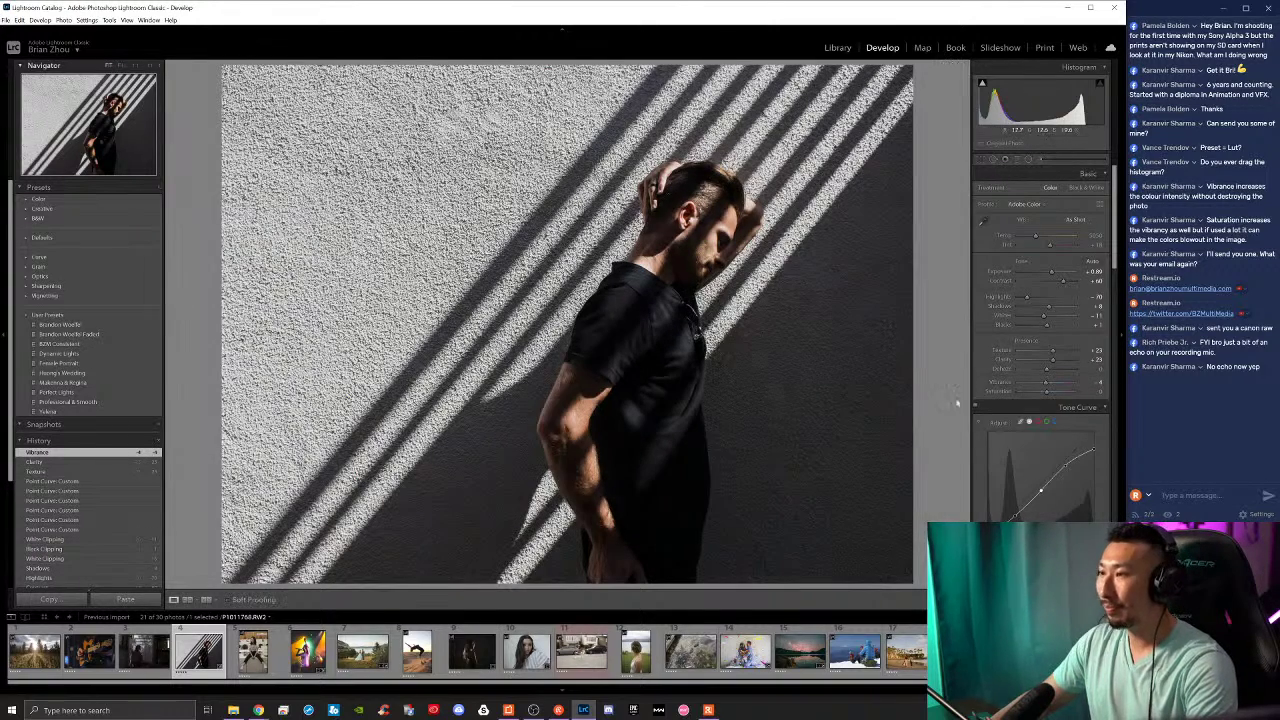
key(backslash)
key(backslash)
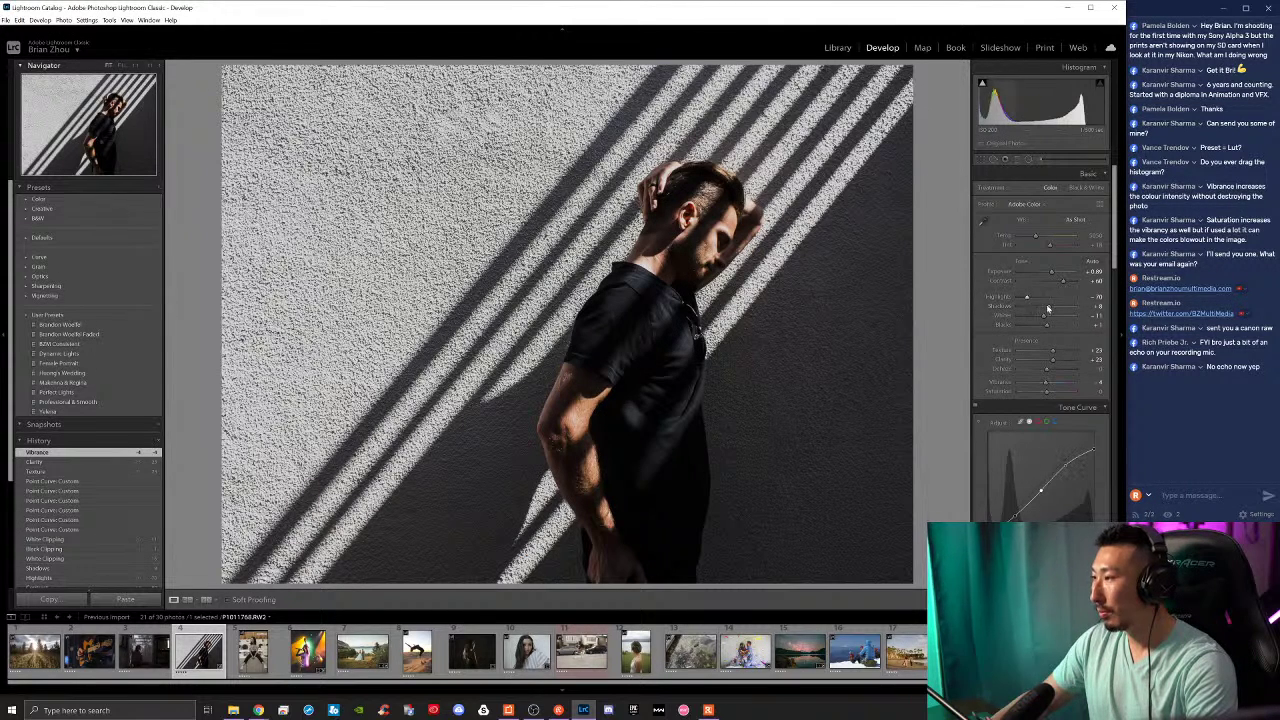
mouse_move(1024, 297)
mouse_down()
mouse_move(1010, 297)
mouse_move(1030, 318)
mouse_move(1018, 317)
mouse_up()
key(backslash)
key(backslash)
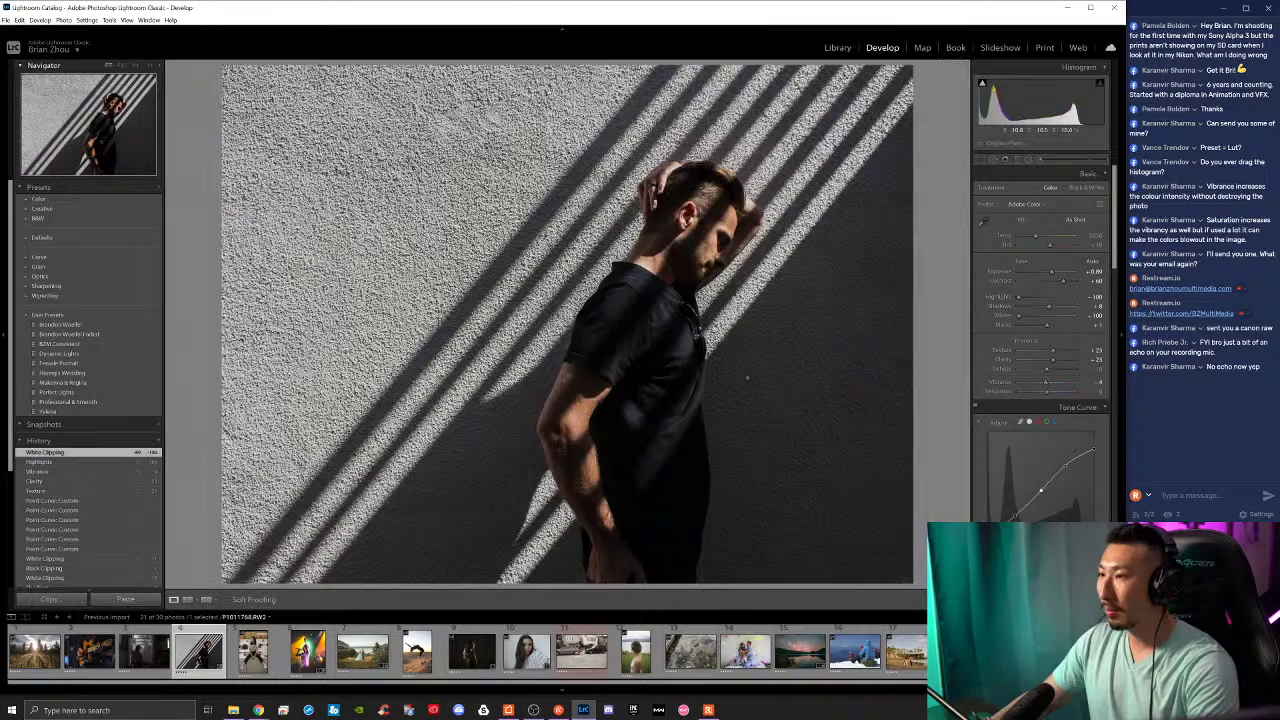
key(backslash)
key(backslash)
Step: Open the sunlit forest photo from the filmstrip
scroll(977, 447, down, 5)
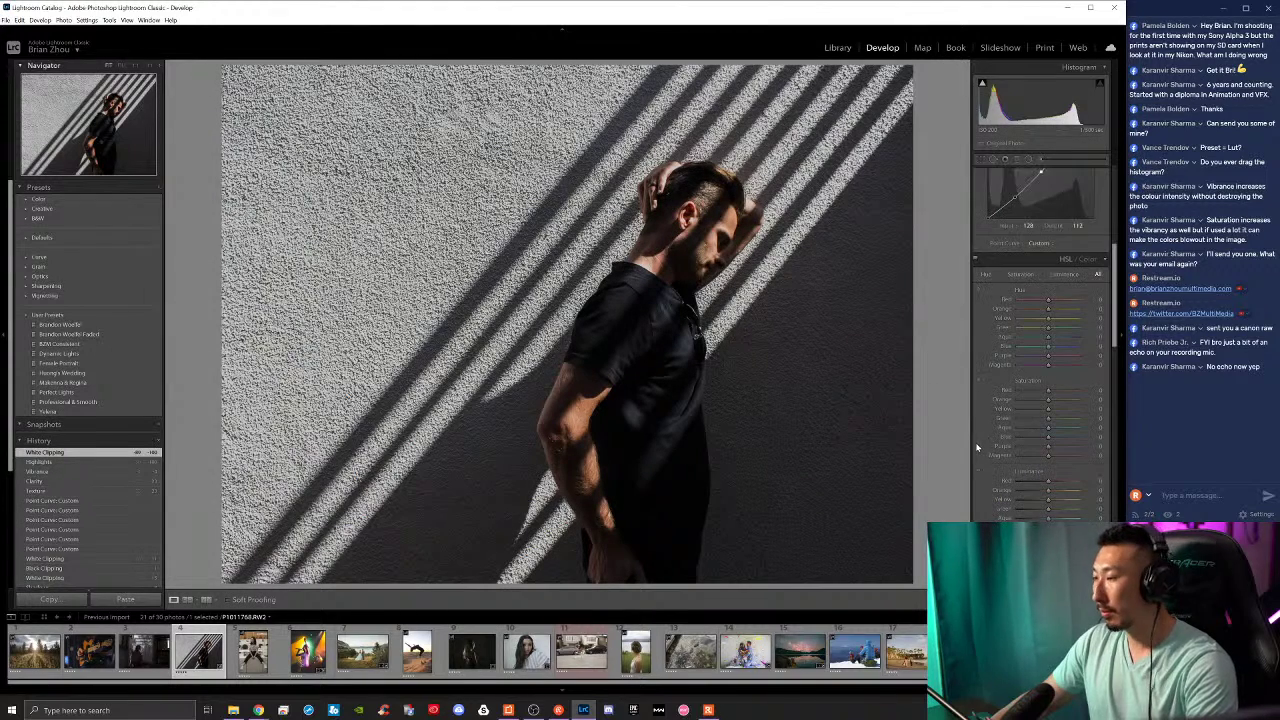
scroll(970, 441, down, 5)
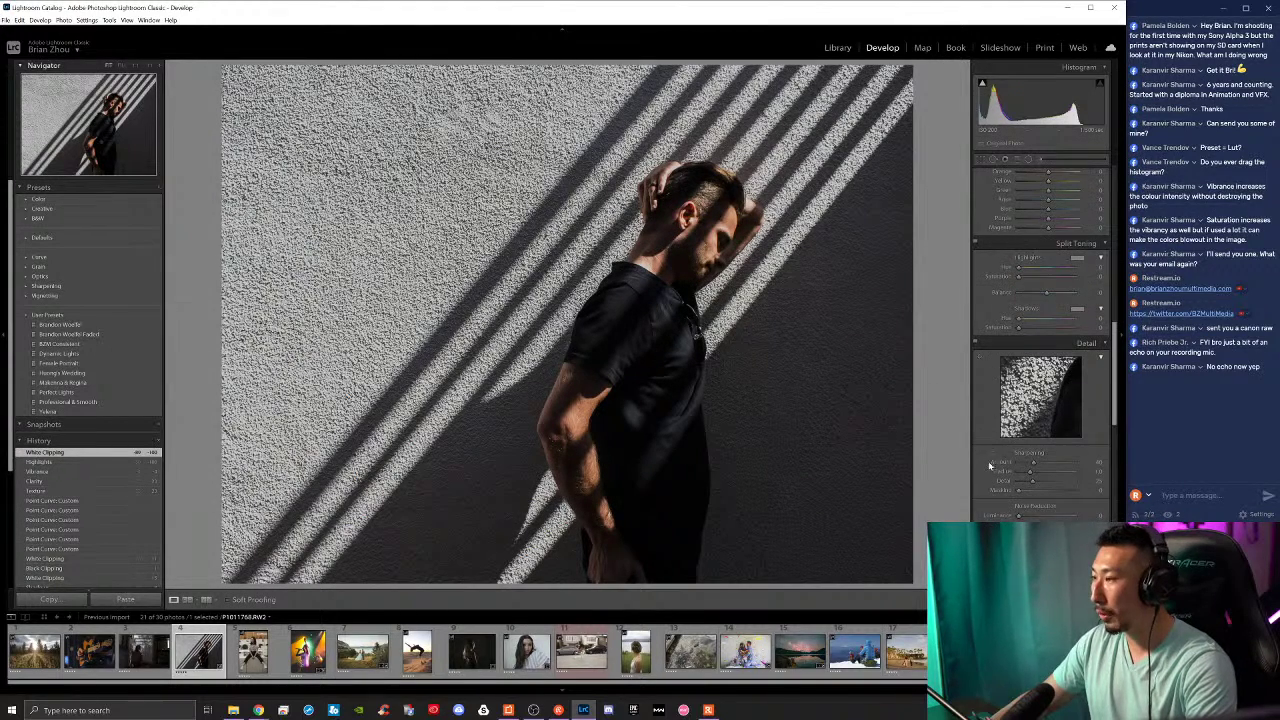
scroll(990, 465, down, 5)
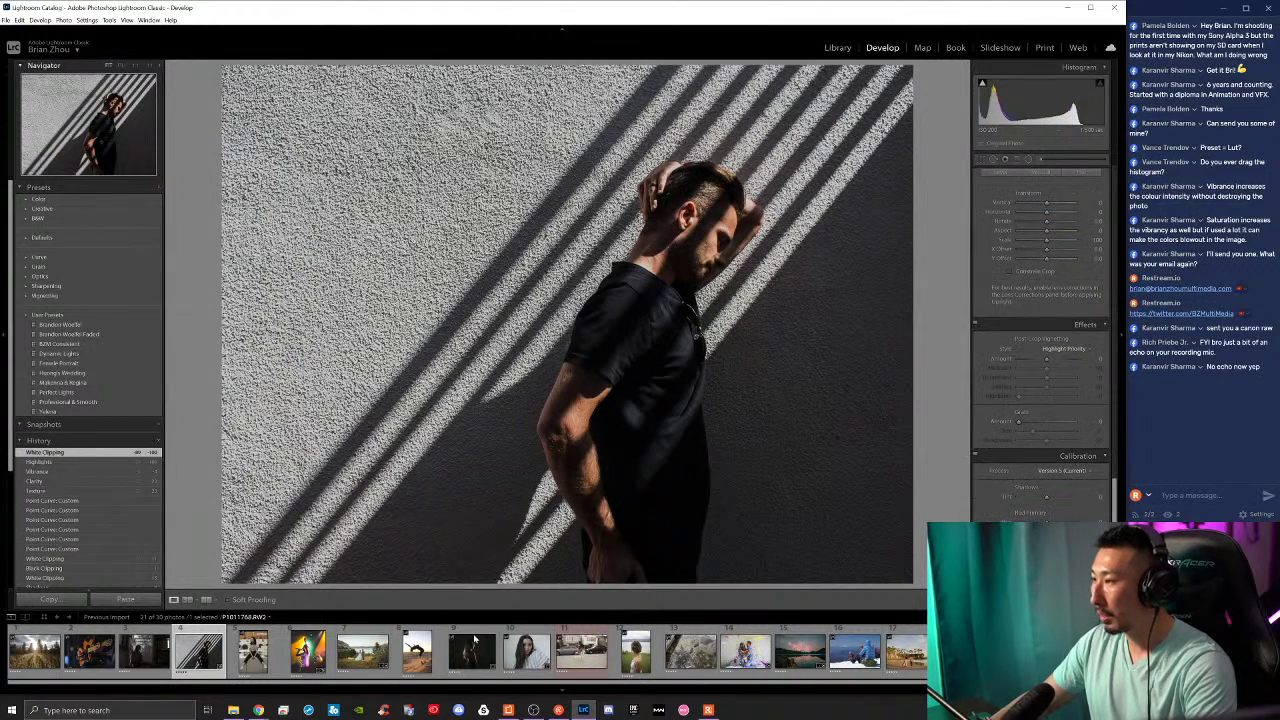
click(55, 663)
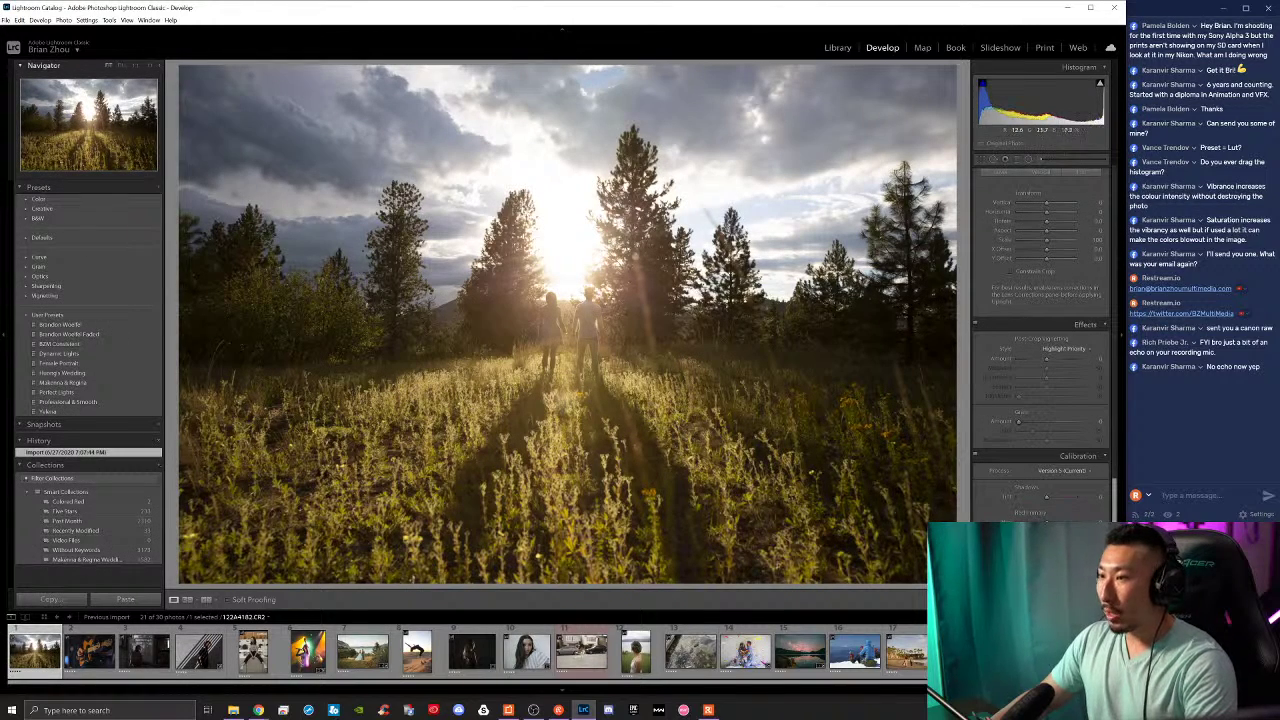
Step: Reset the forest photo's develop settings with Ctrl+Shift+R, then reselect it after visiting the portrait
key(ctrl+shift+r)
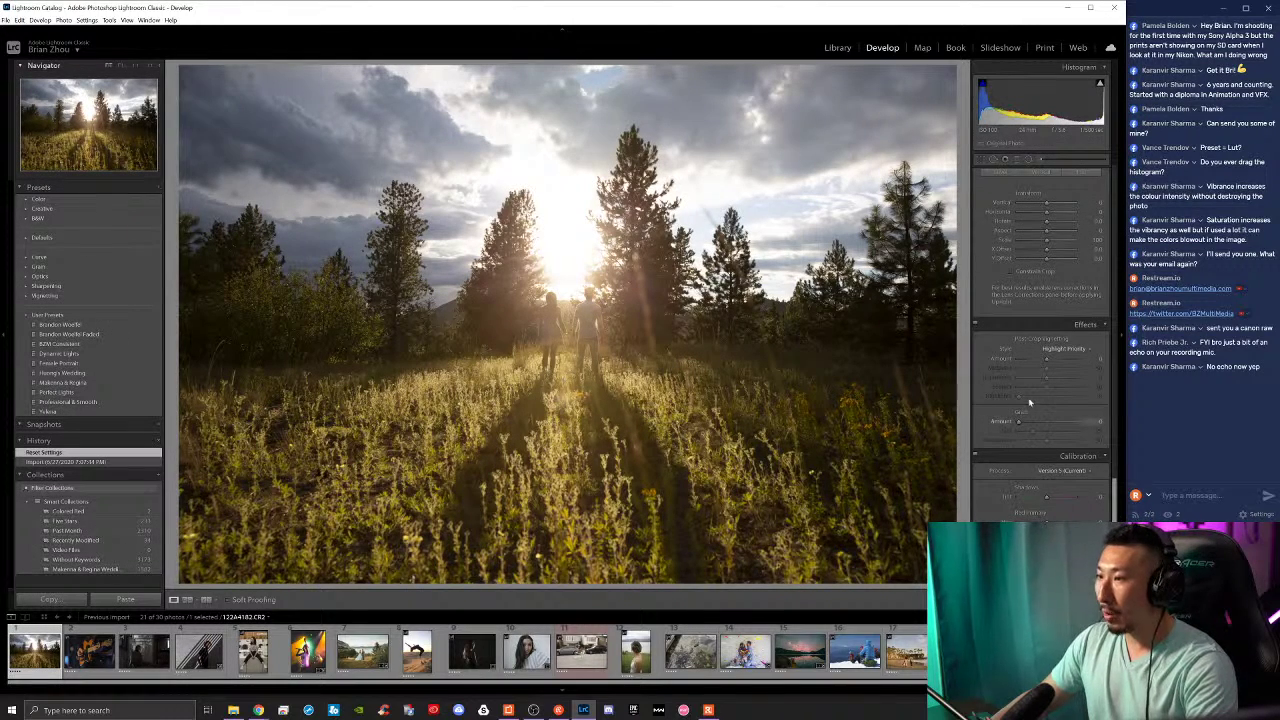
scroll(1003, 395, up, 6)
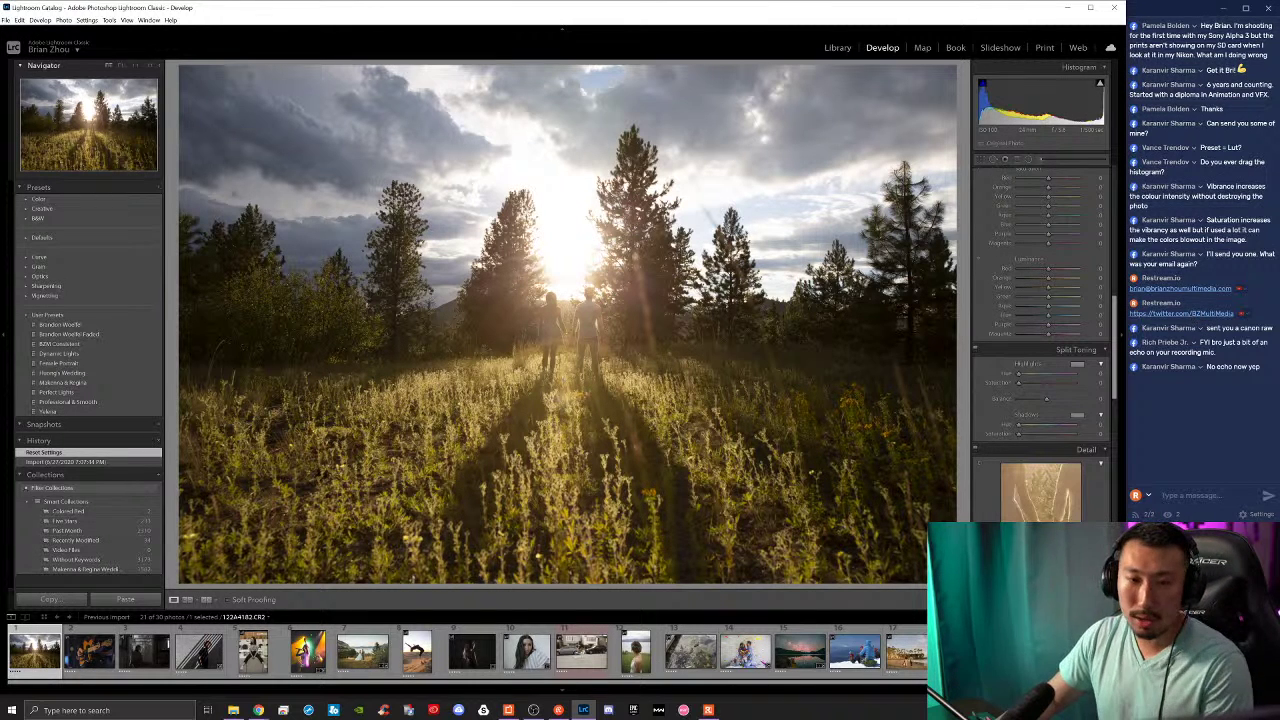
key(alt+Tab)
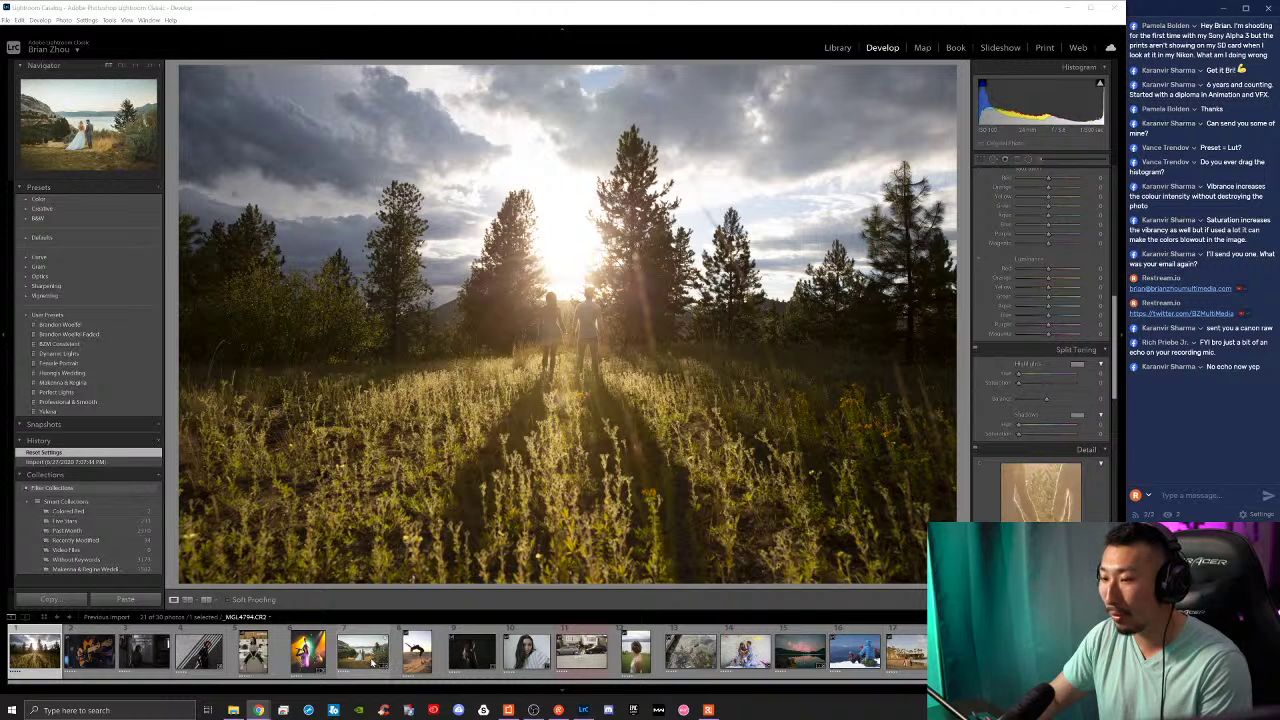
click(529, 655)
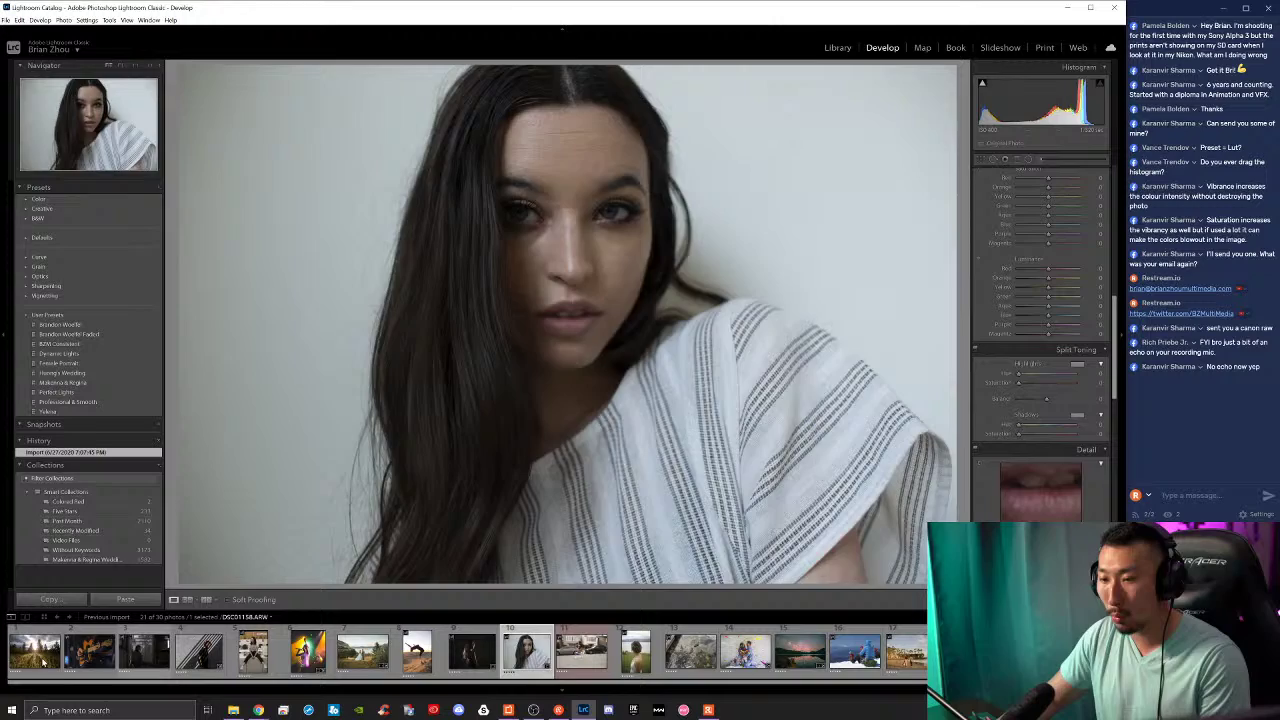
click(35, 652)
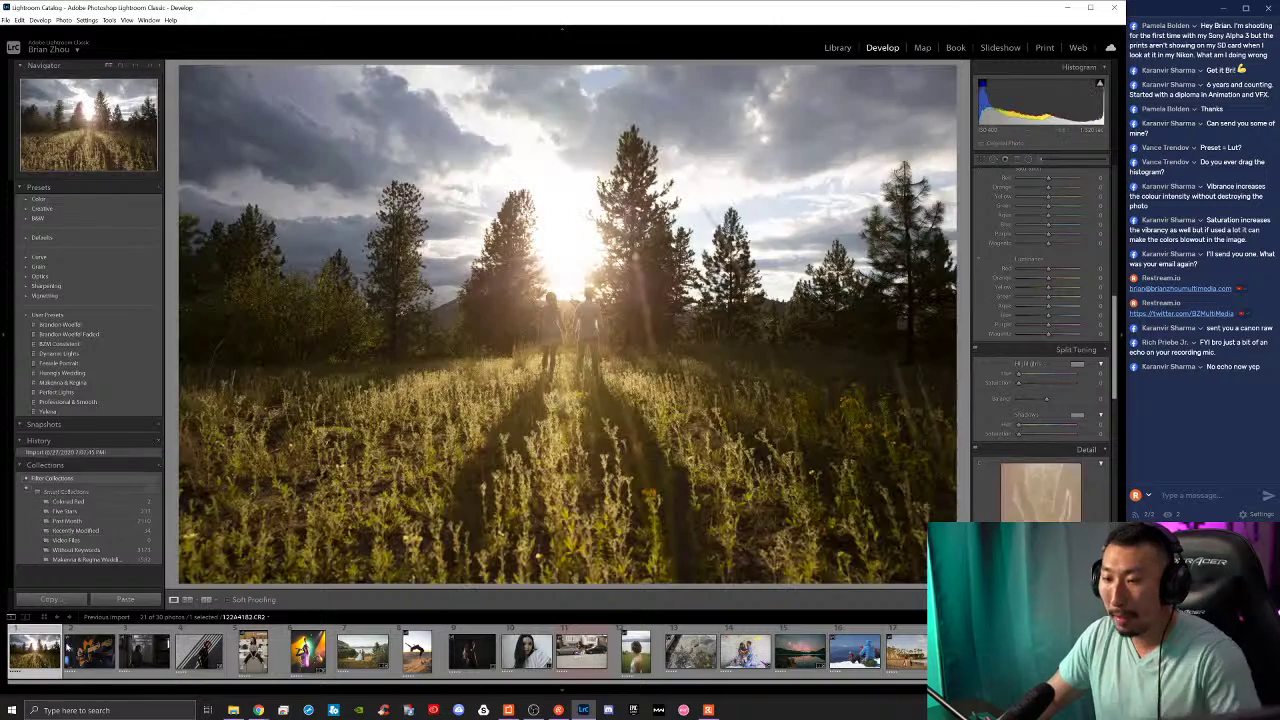
scroll(1050, 313, up, 5)
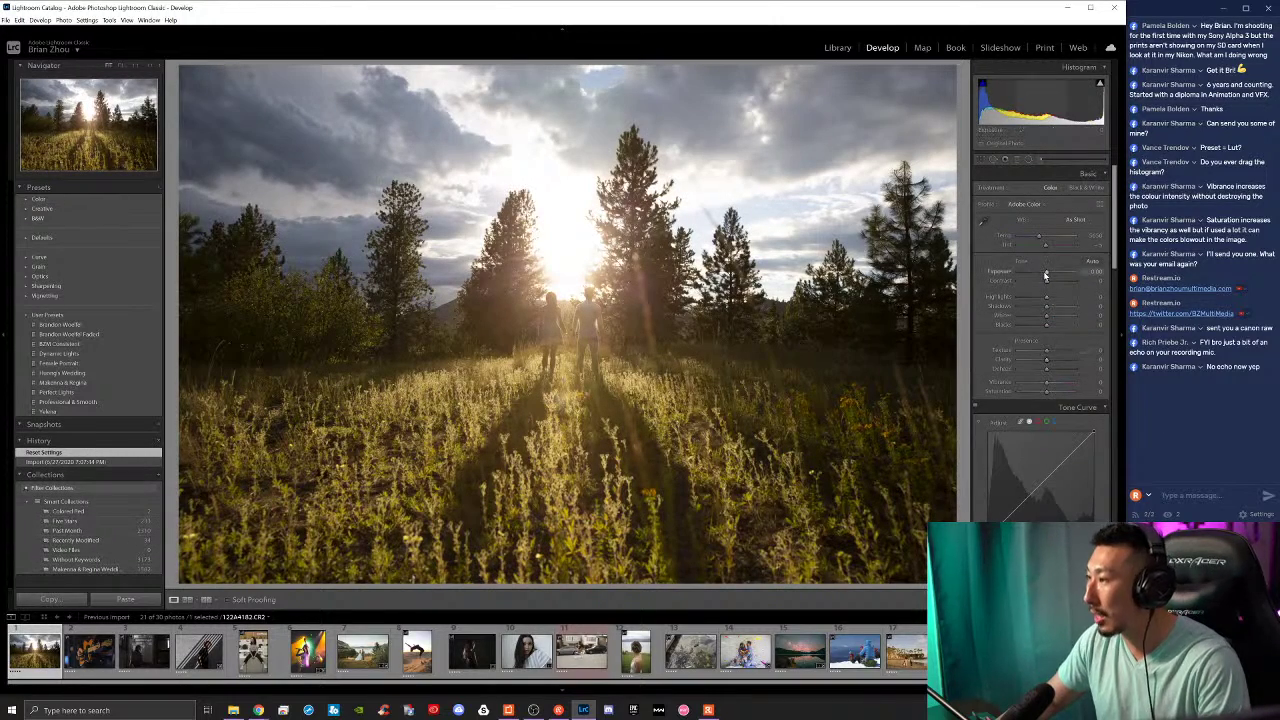
Step: Raise Exposure and Vibrance on the forest sunset photo
drag(1047, 275, 1049, 354)
drag(1048, 383, 1064, 386)
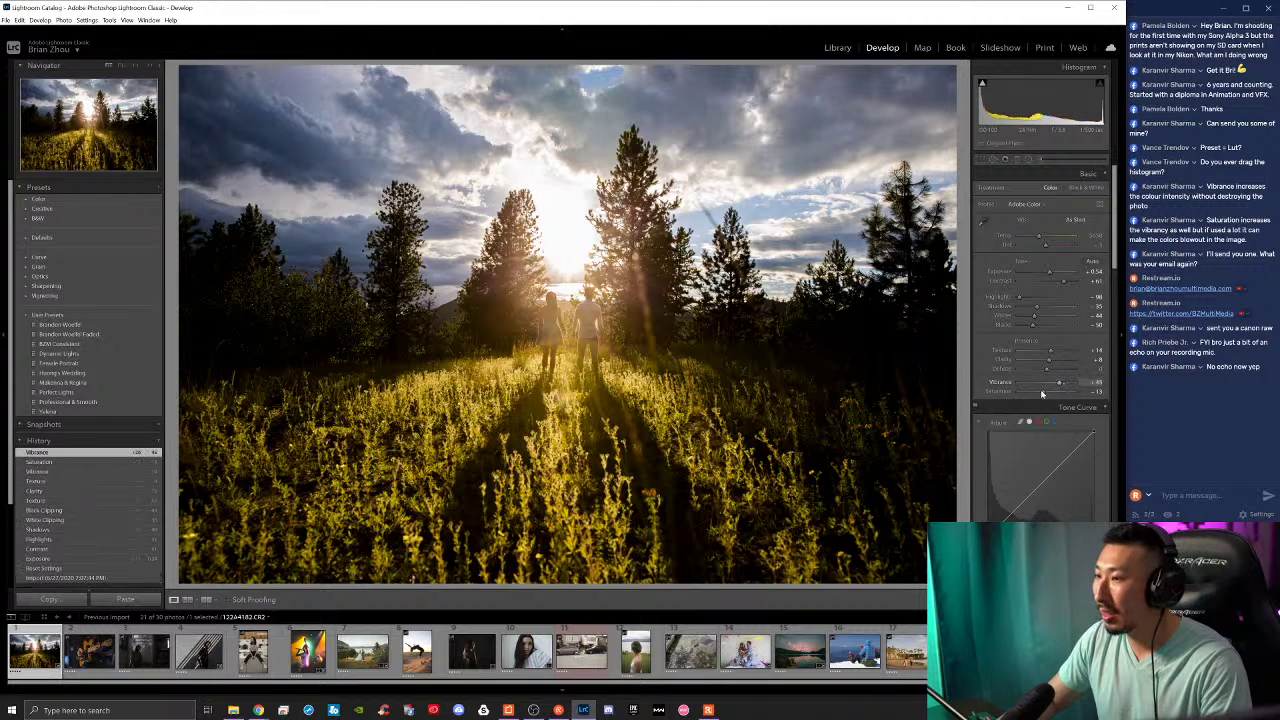
Step: Lift the tone curve's black point, lower its top end and pull a lower-mid point down
scroll(998, 352, down, 5)
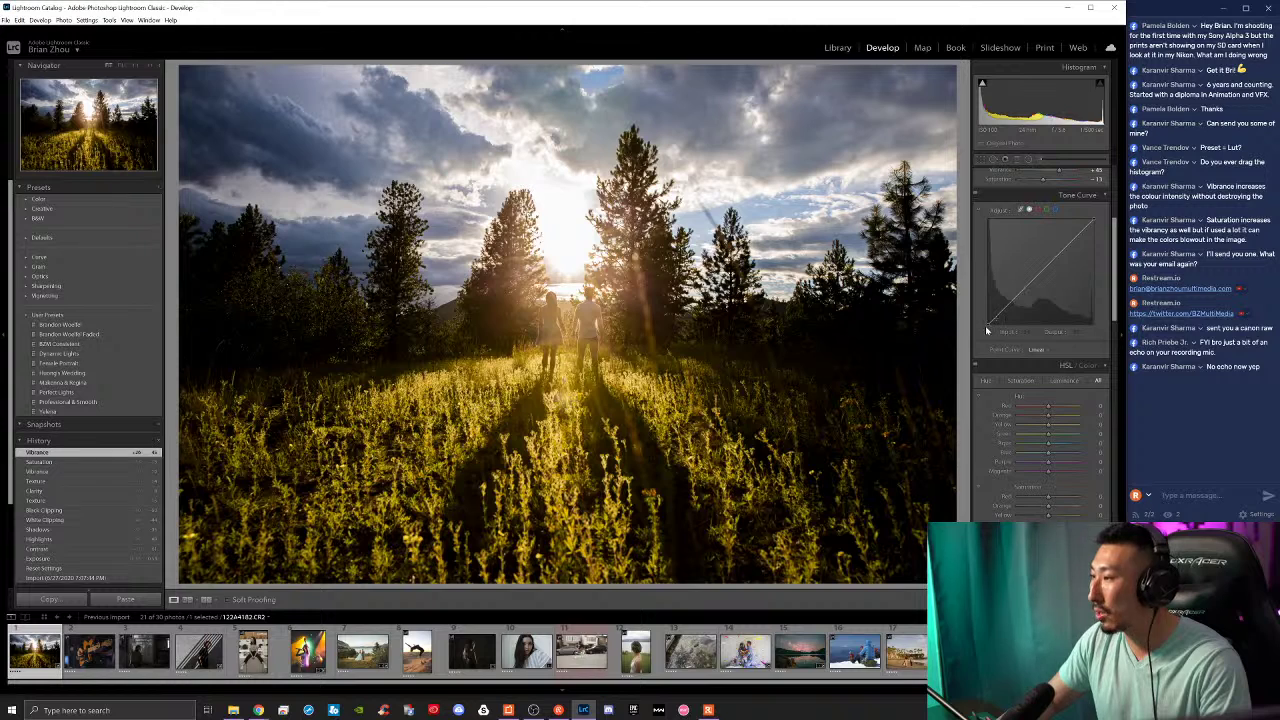
drag(988, 326, 1014, 310)
scroll(1014, 310, up, 2)
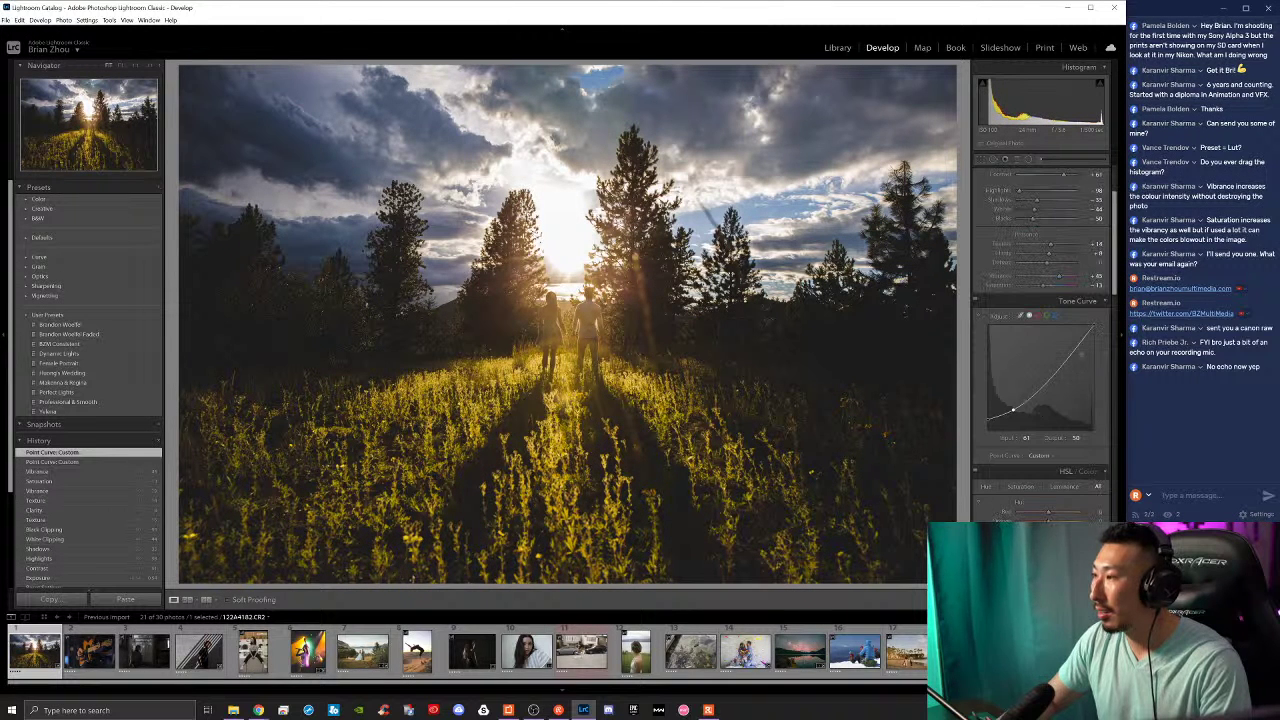
mouse_move(1092, 326)
mouse_down()
mouse_move(1066, 359)
mouse_move(1097, 332)
mouse_up()
drag(1043, 384, 1041, 382)
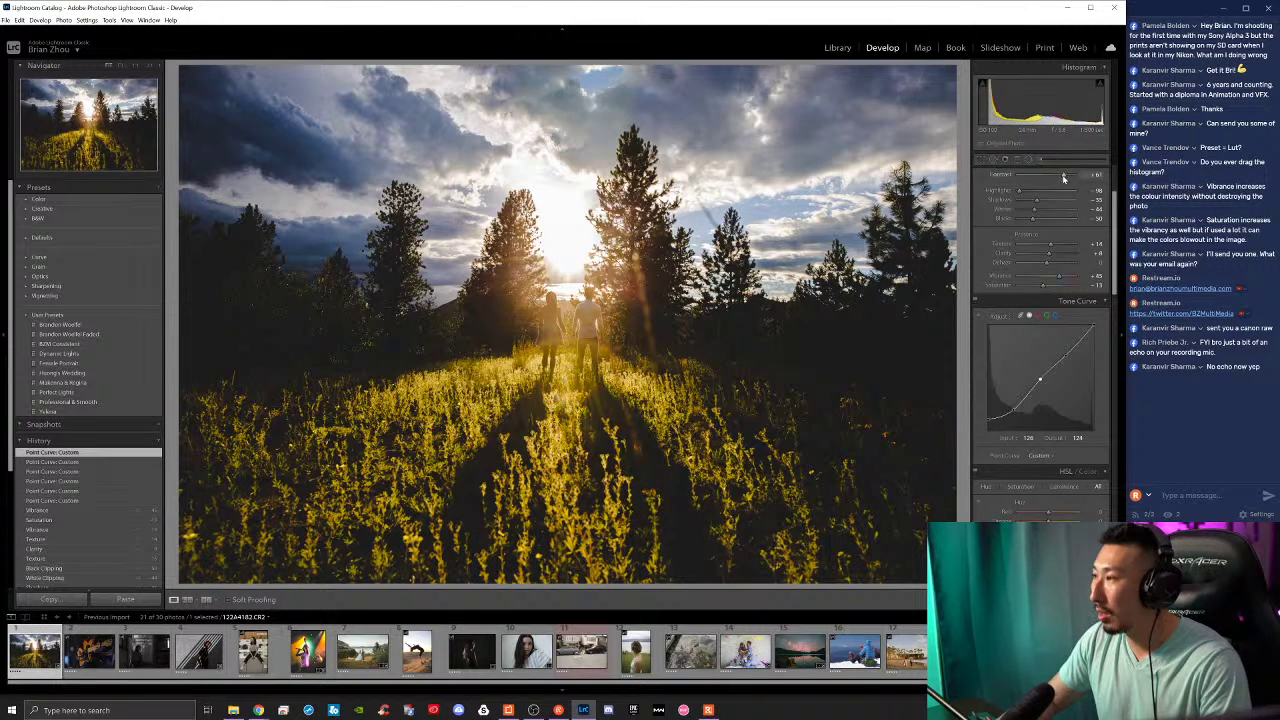
Step: Lower Contrast to +12, rework the curve's highlight and shadow points, and pull Whites down
drag(1063, 178, 1049, 177)
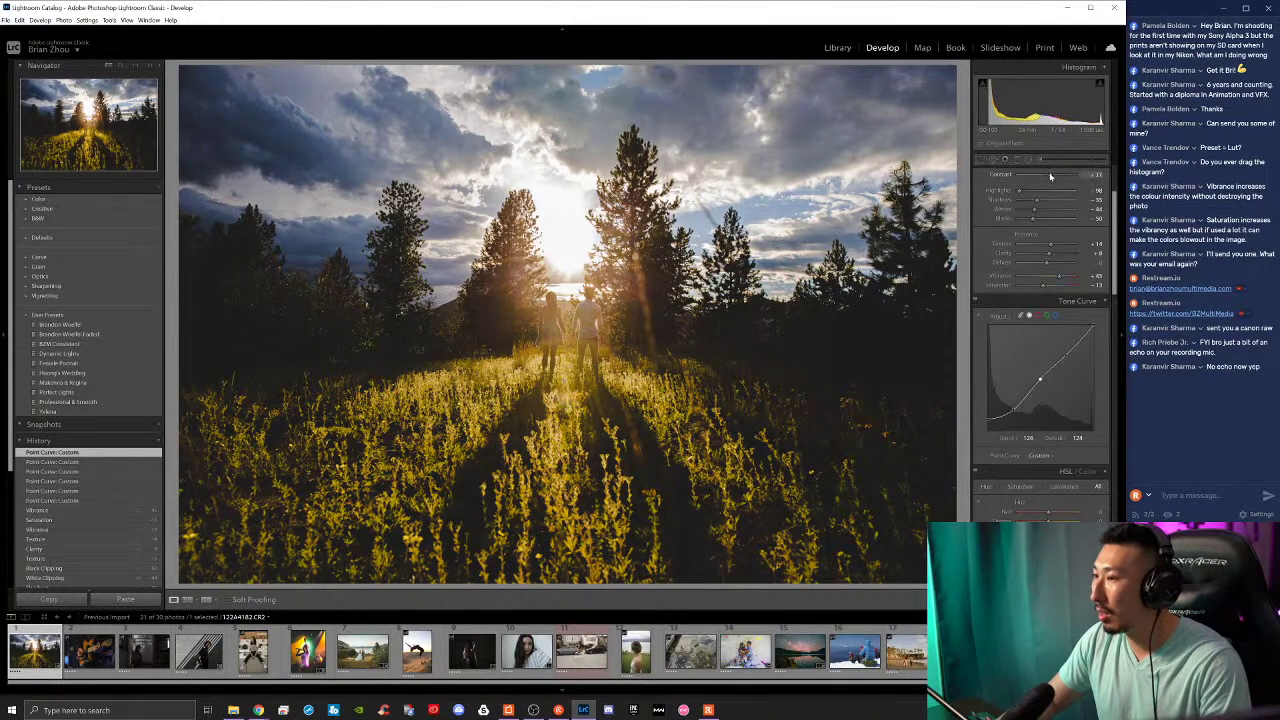
click(1065, 351)
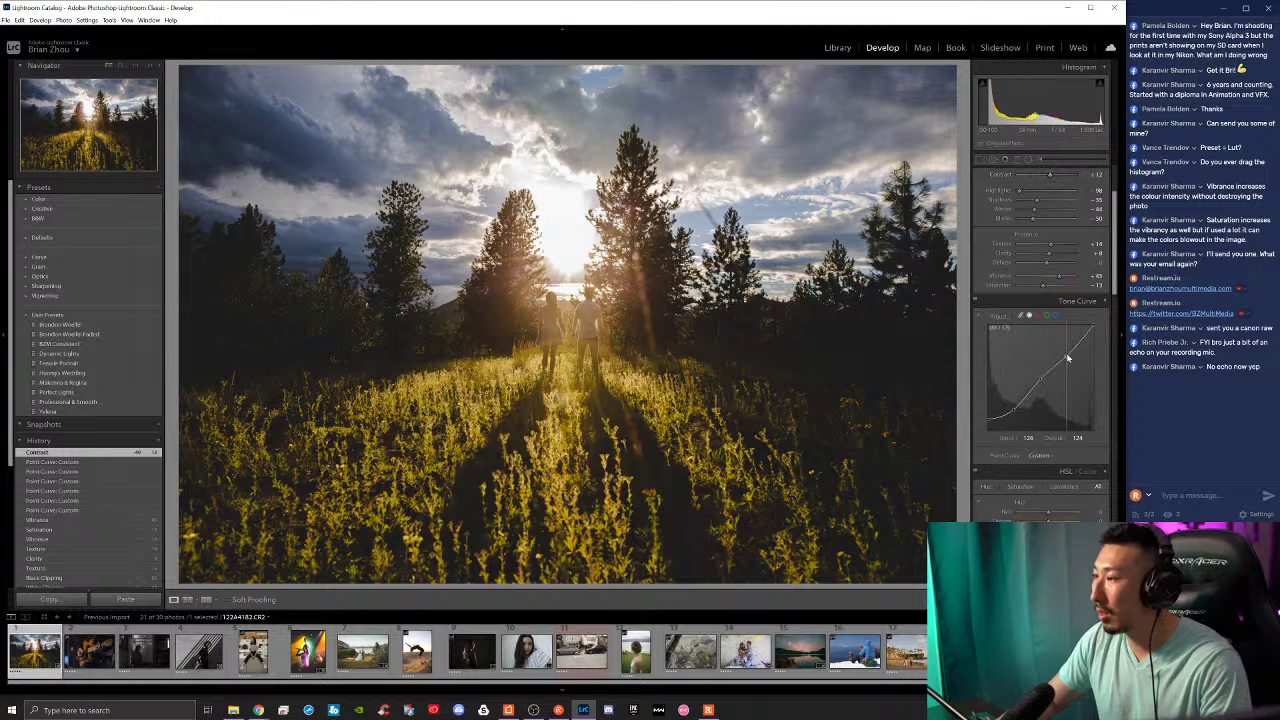
double_click(1012, 408)
drag(1015, 408, 1017, 409)
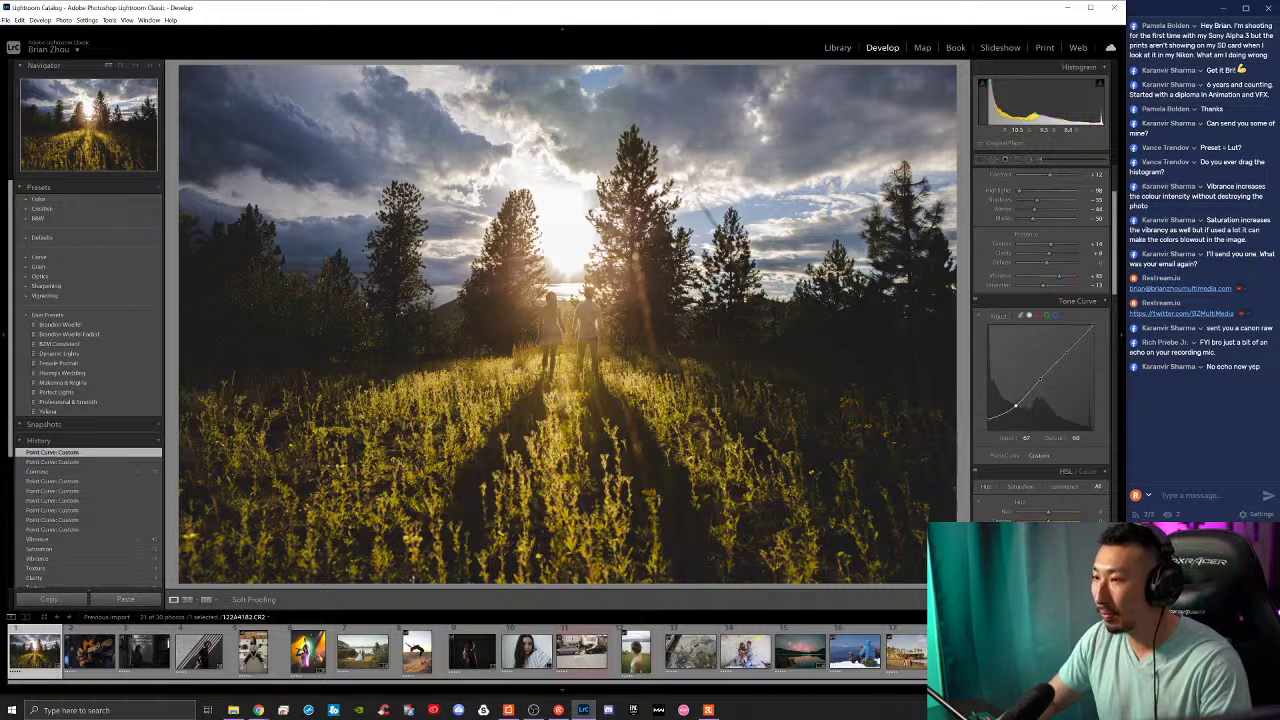
key(backslash)
key(backslash)
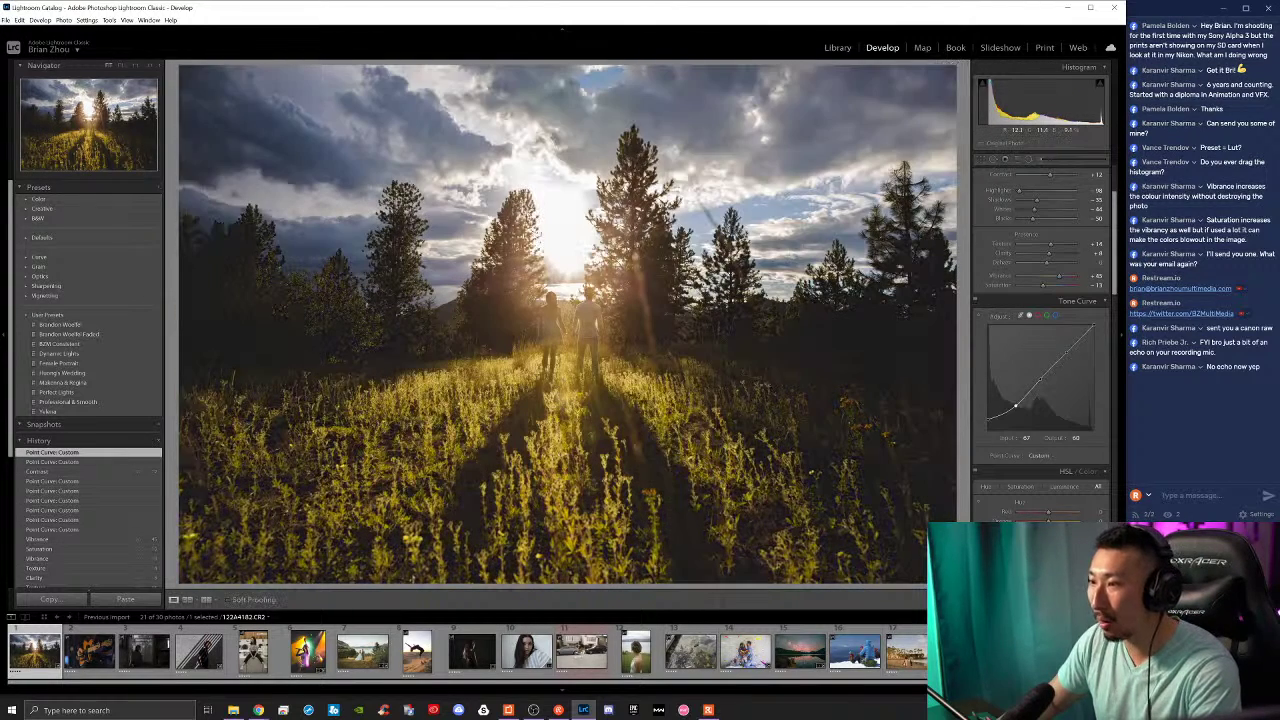
key(backslash)
key(backslash)
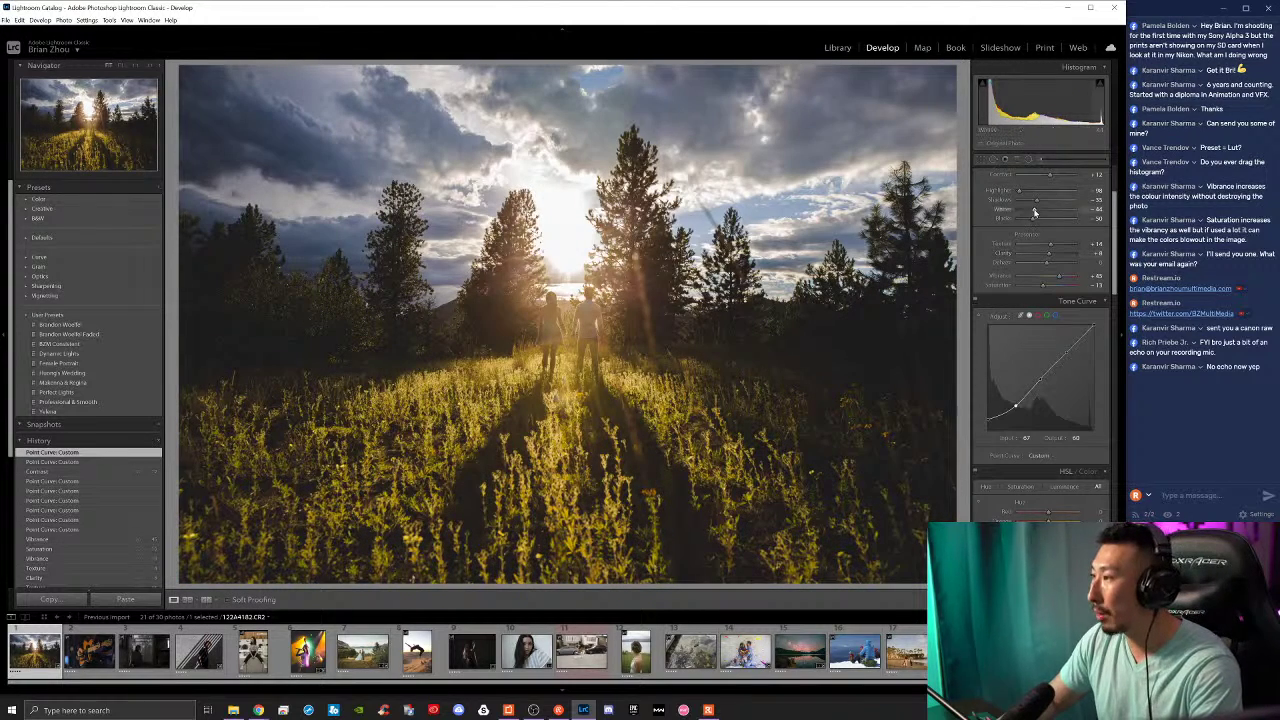
mouse_move(1034, 214)
mouse_down()
mouse_move(1020, 209)
mouse_move(1025, 220)
mouse_move(1044, 203)
mouse_up()
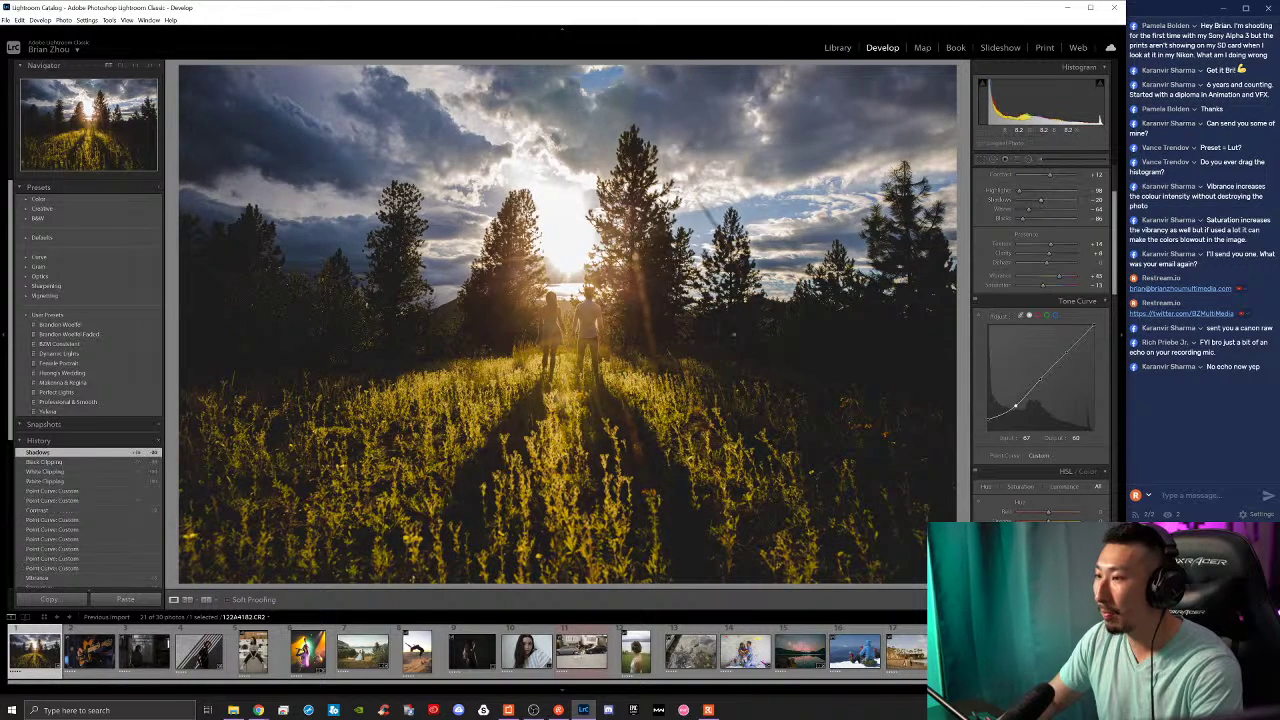
Step: Compare with the original, then retune Exposure and Highlights on the meadow photo
key(backslash)
key(backslash)
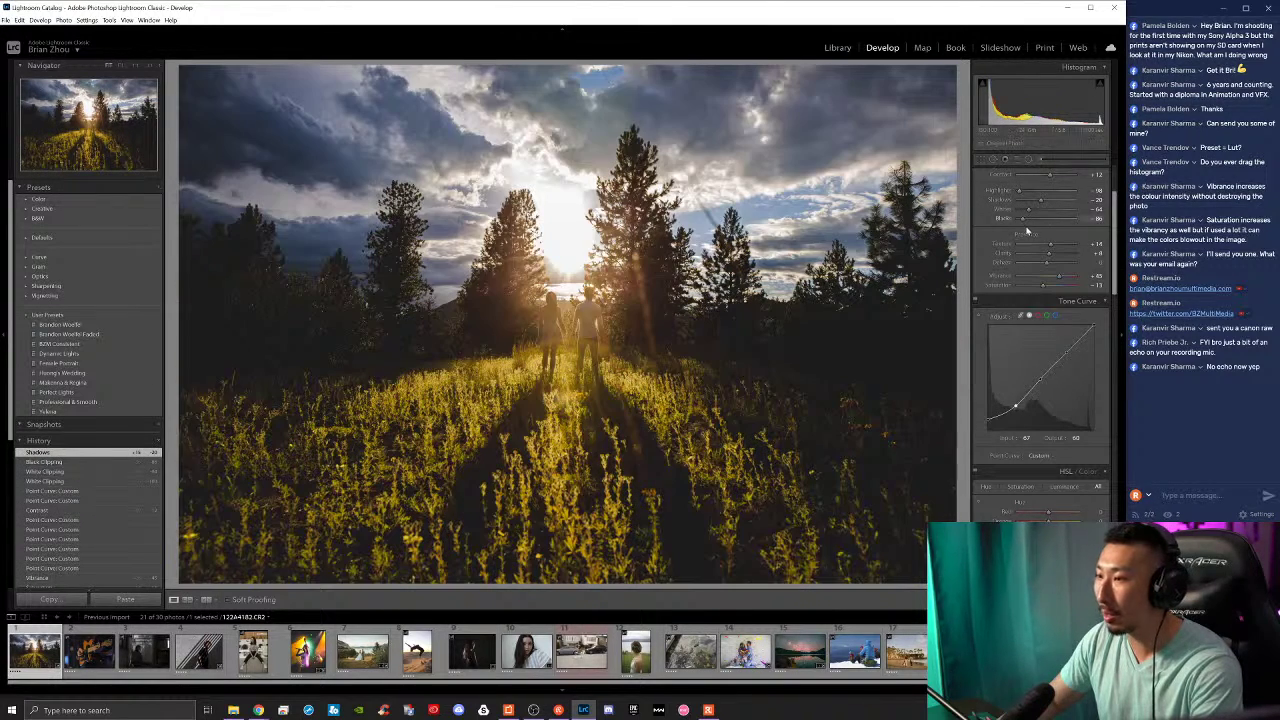
scroll(1043, 235, up, 3)
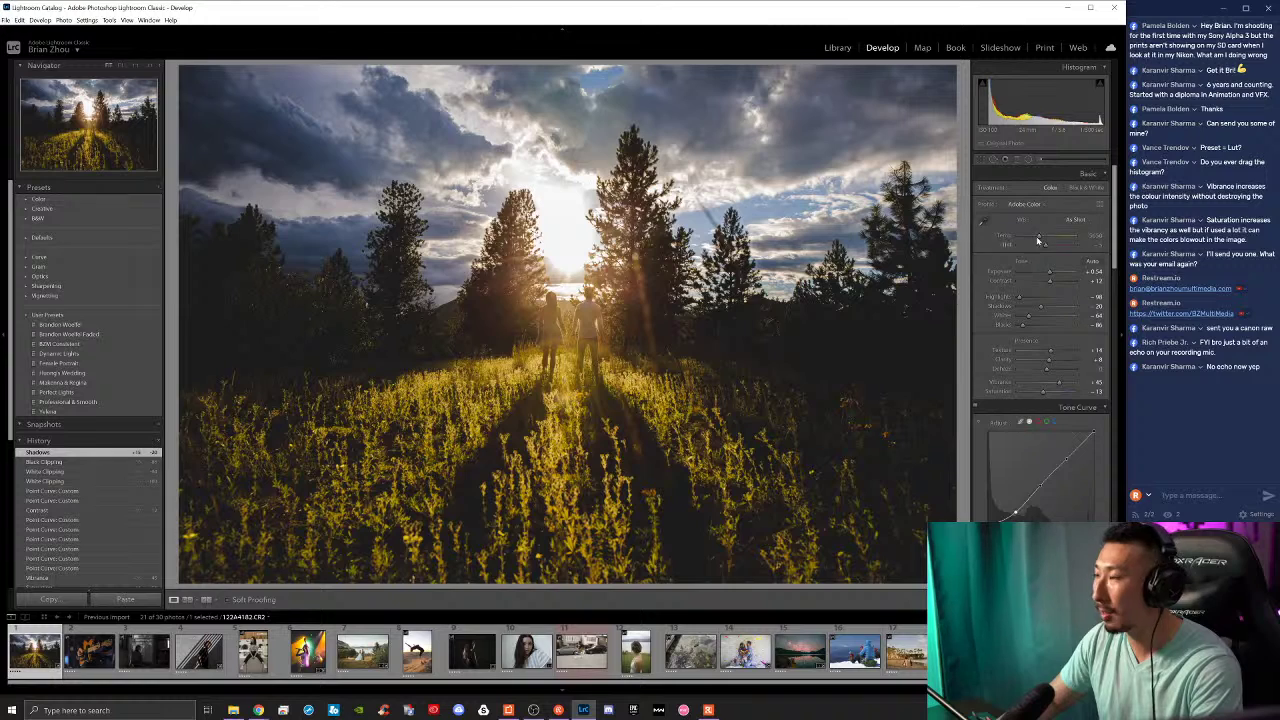
drag(1050, 272, 1049, 272)
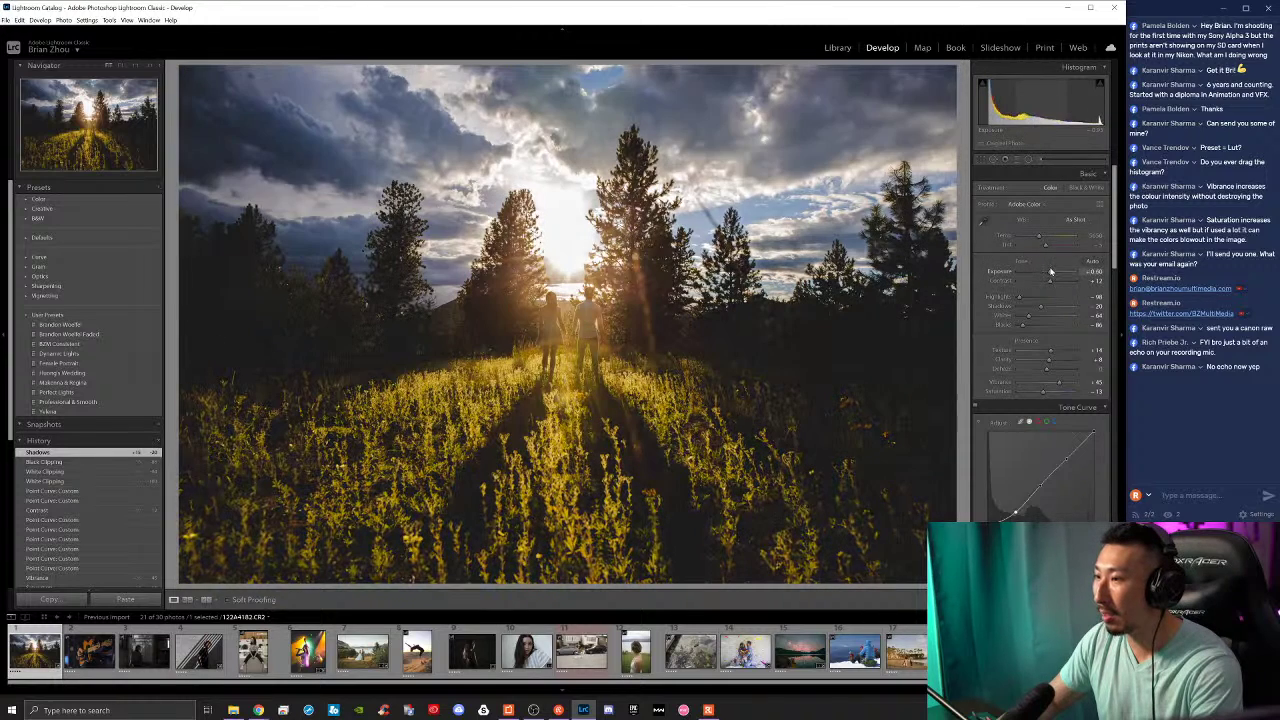
scroll(985, 500, down, 4)
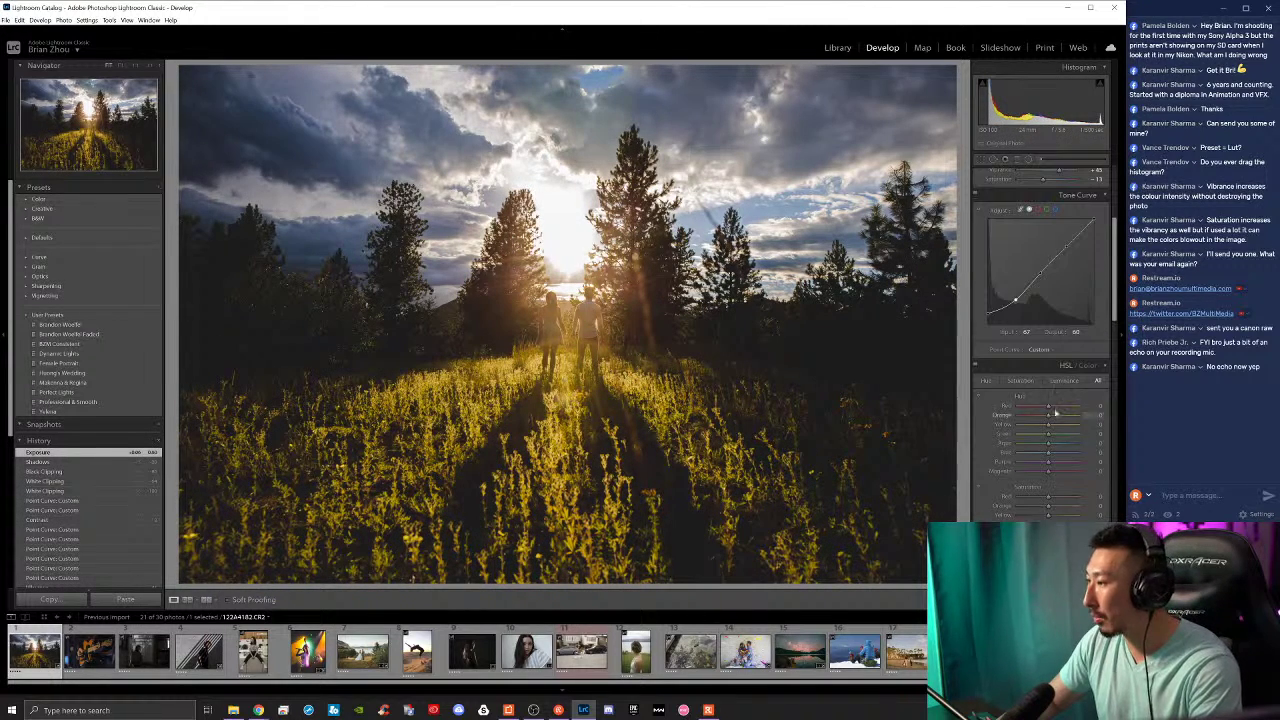
scroll(975, 408, up, 4)
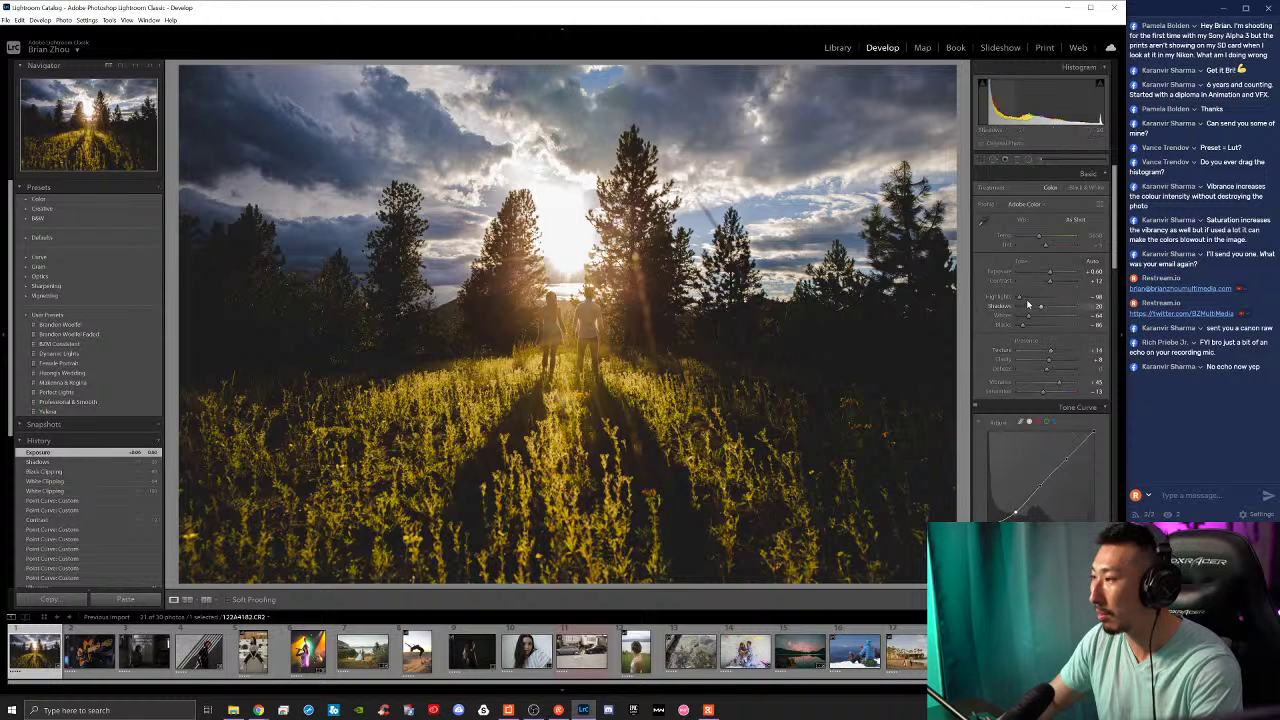
drag(1027, 298, 1050, 312)
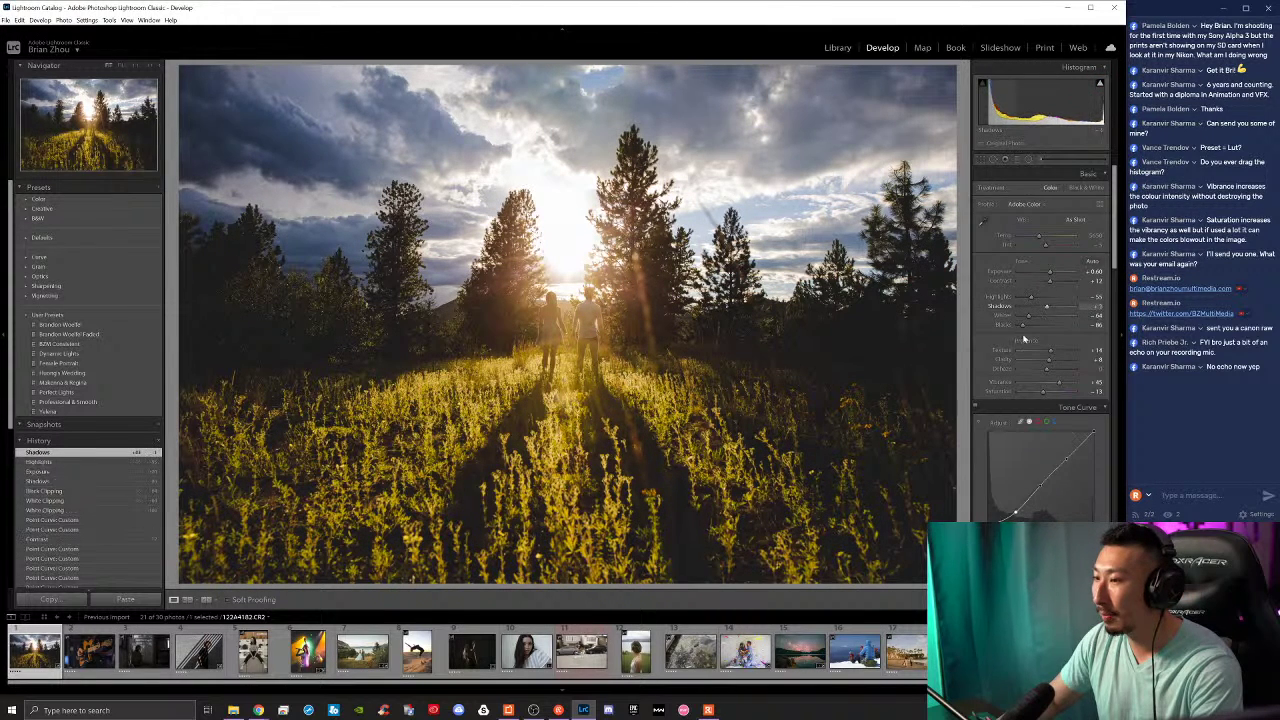
scroll(1047, 400, down, 3)
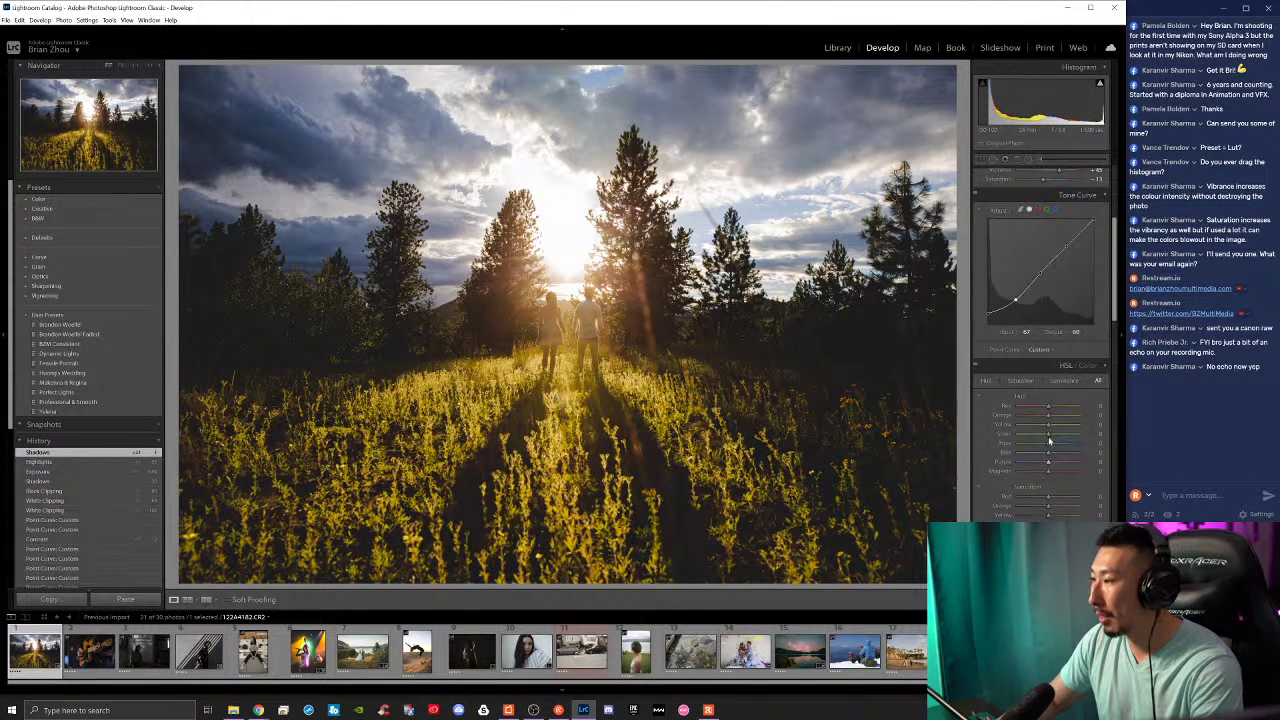
Step: Shift the Yellow hue, adjust a colour slider, ease Contrast slightly and lift the curve's shadows
drag(1047, 426, 1057, 400)
scroll(1040, 442, down, 2)
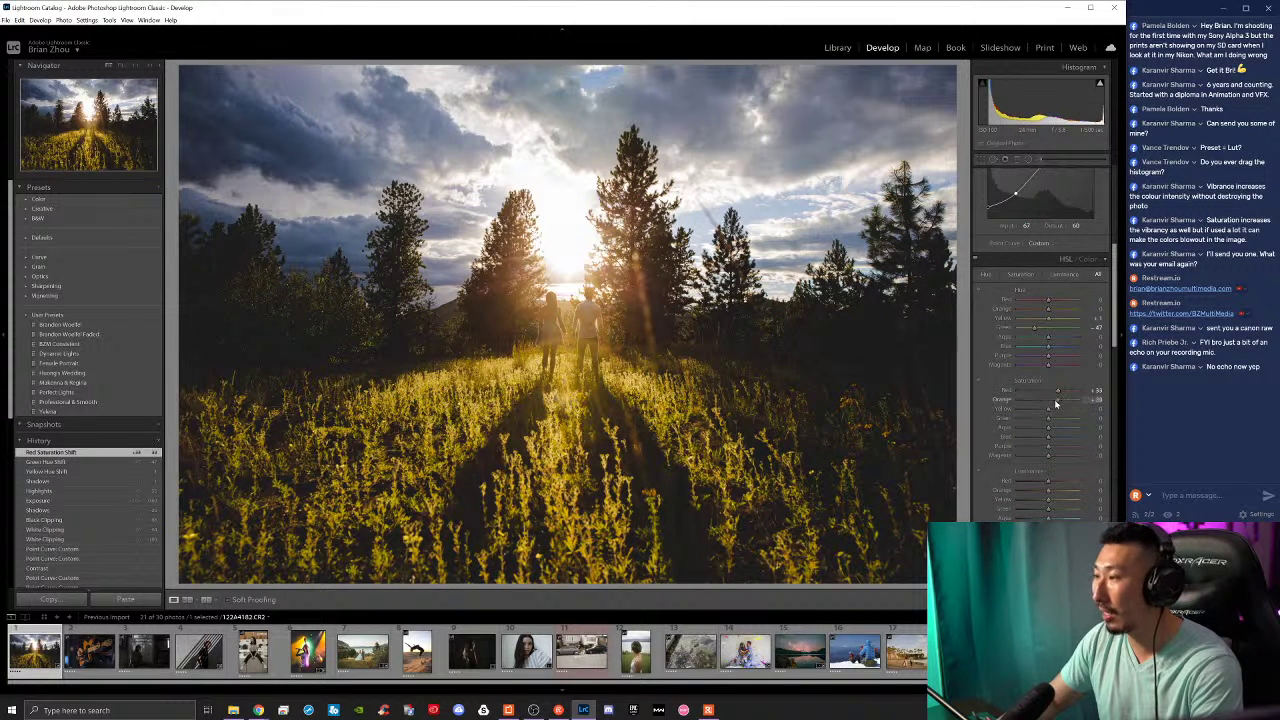
scroll(1041, 438, up, 2)
scroll(1041, 438, down, 2)
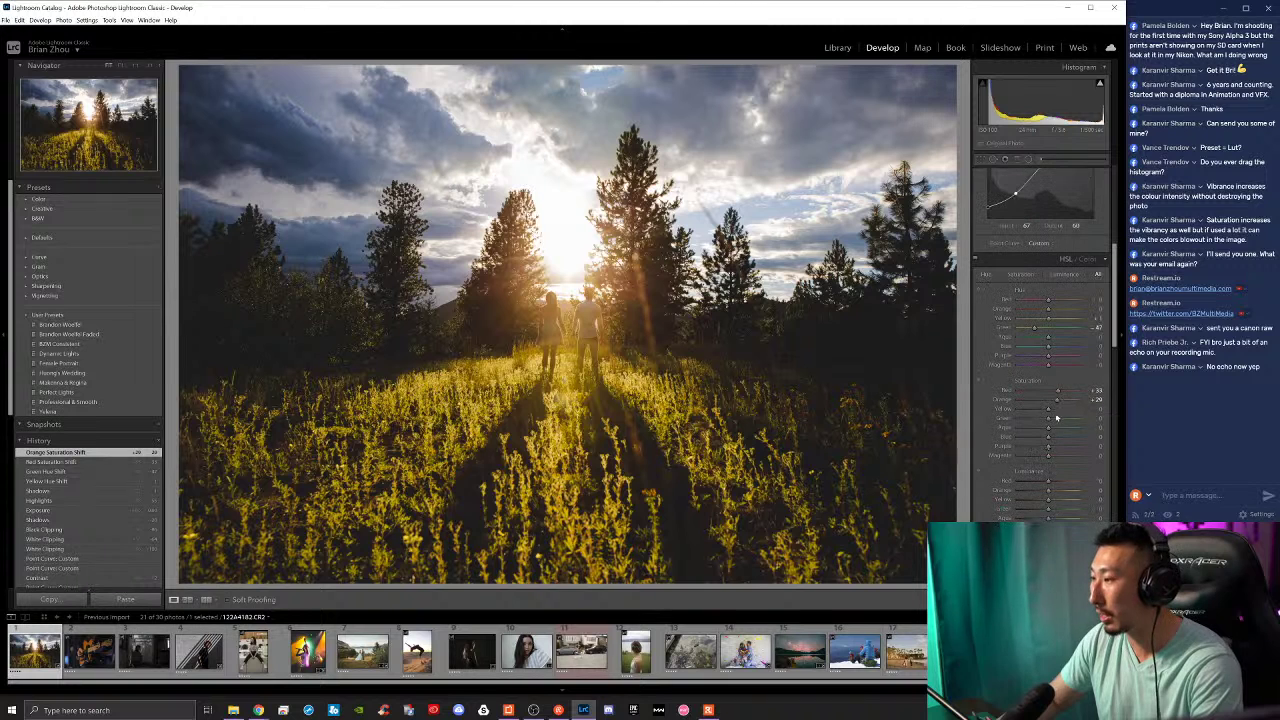
drag(1039, 484, 1043, 486)
scroll(1043, 486, up, 5)
mouse_move(1050, 281)
mouse_down()
mouse_move(1034, 283)
mouse_move(1051, 283)
mouse_up()
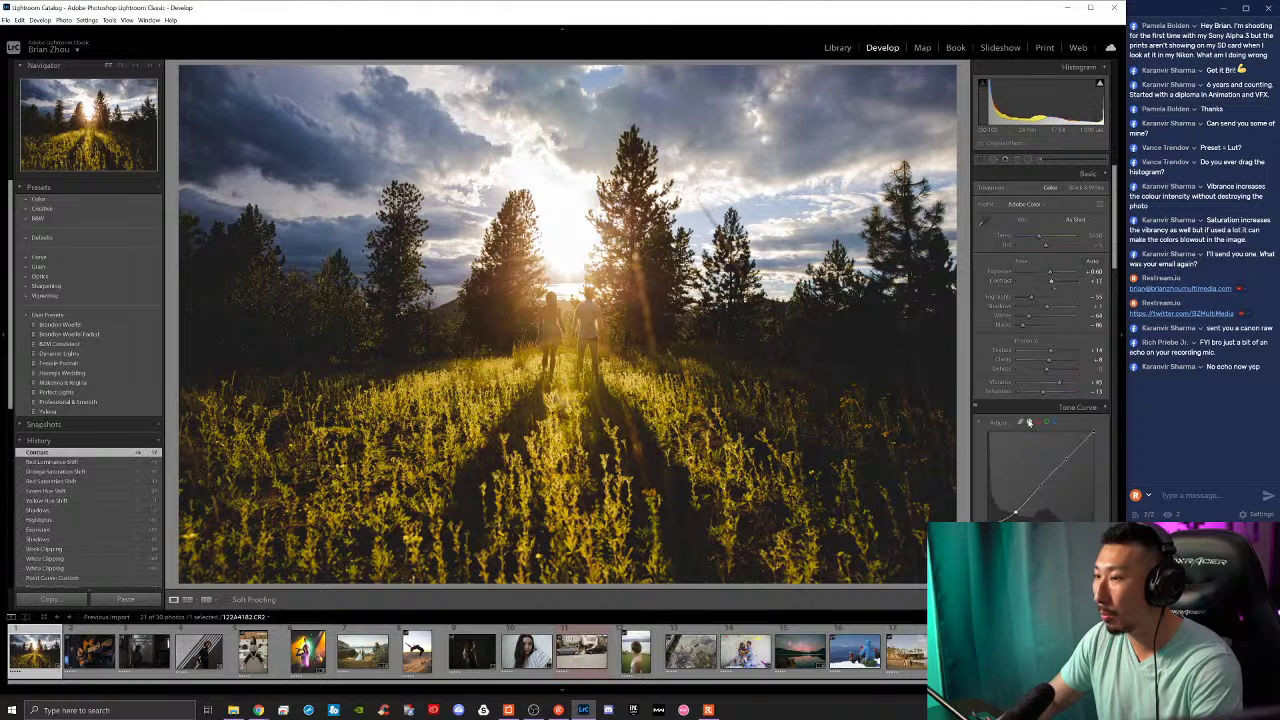
drag(1014, 511, 1013, 512)
Step: Raise sharpening Amount from 40 to 60, retune the curve's black point, and shift the blue sky toward teal
scroll(1010, 495, down, 10)
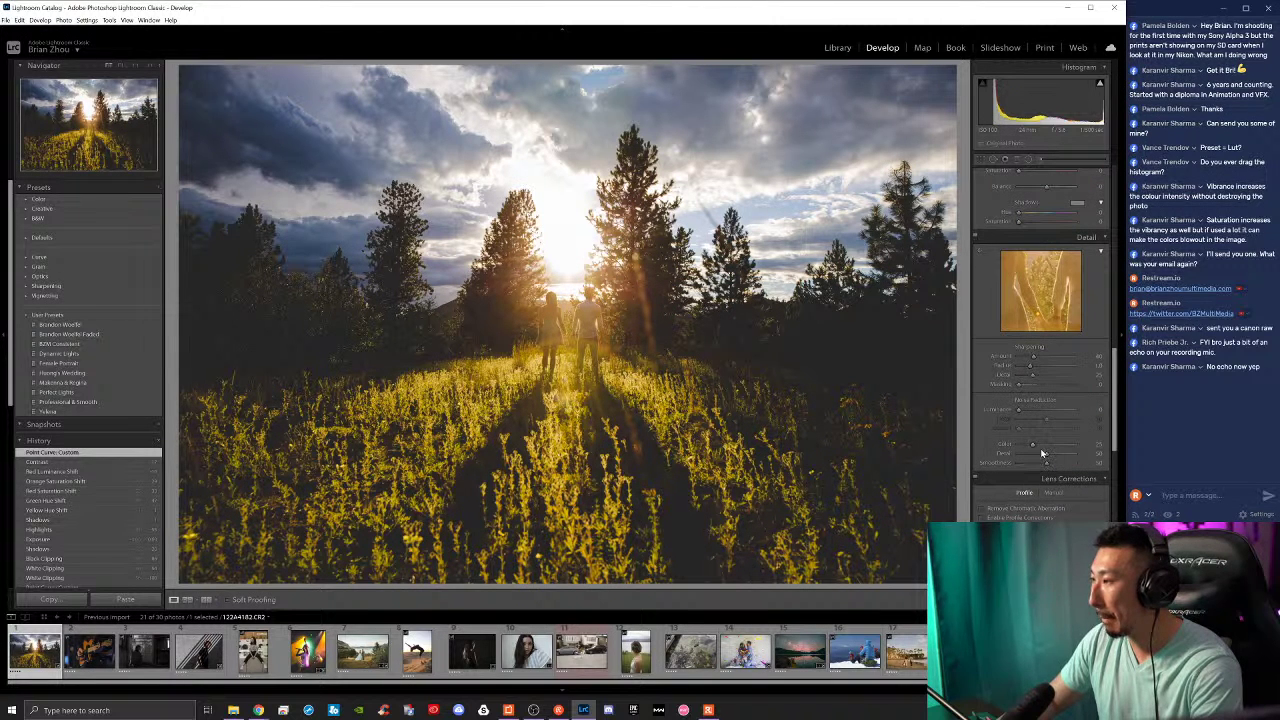
drag(1034, 357, 1046, 360)
scroll(1046, 360, up, 10)
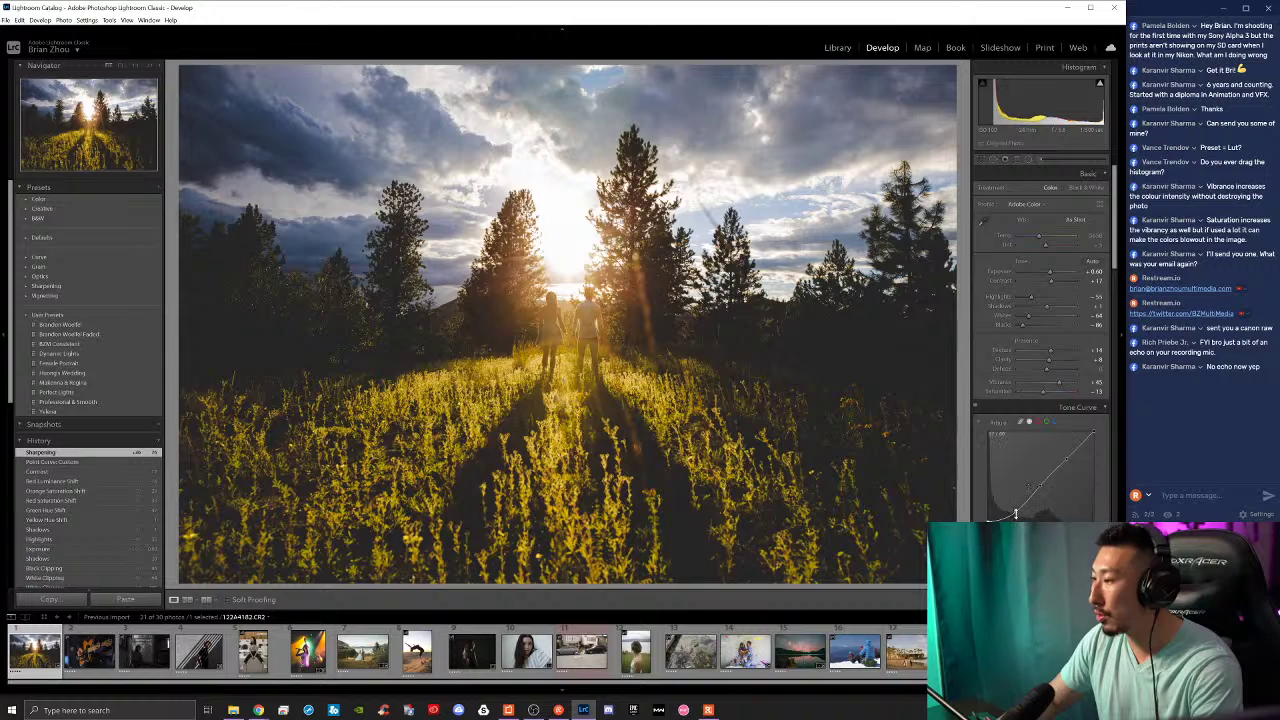
drag(1015, 513, 1012, 514)
key(backslash)
key(backslash)
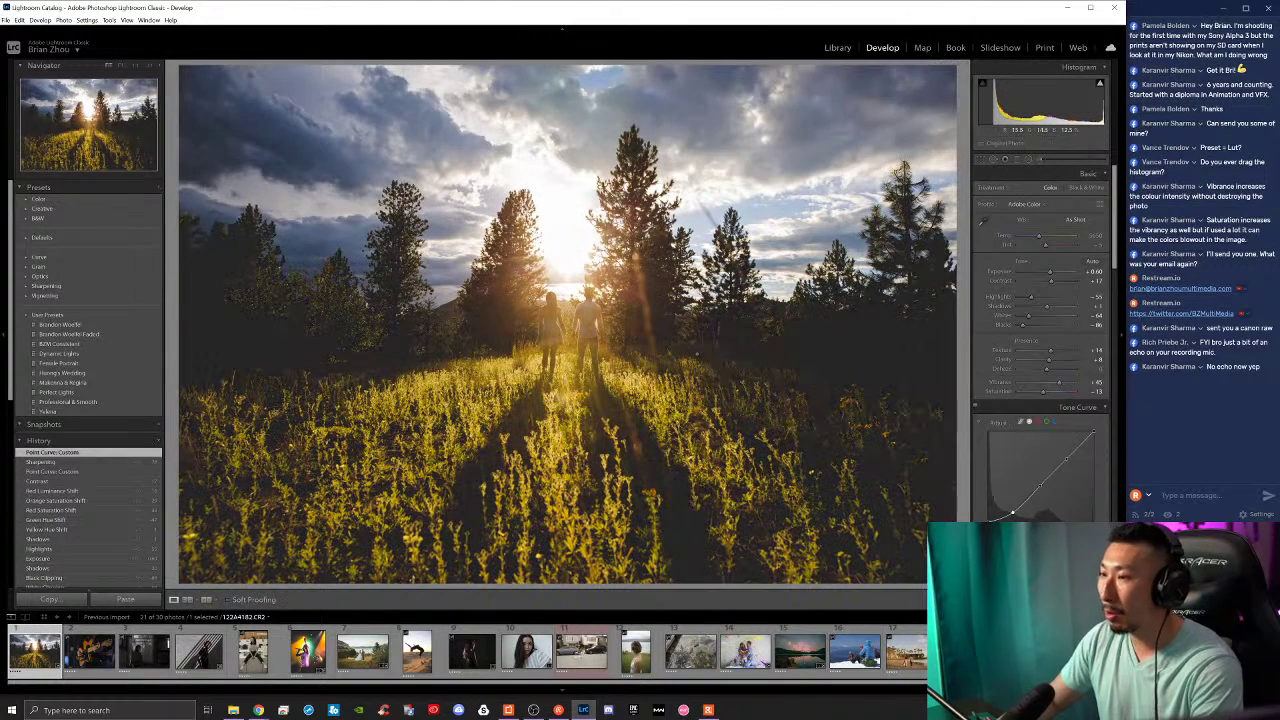
key(backslash)
key(backslash)
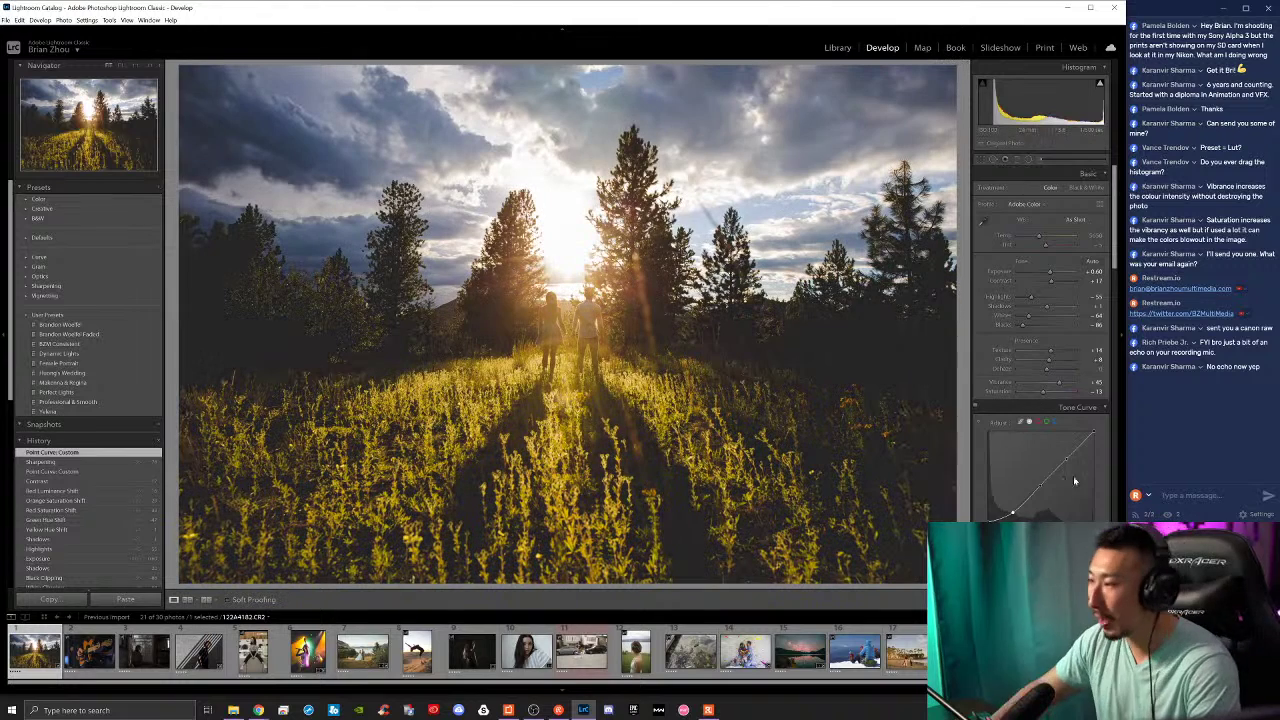
scroll(1074, 481, down, 3)
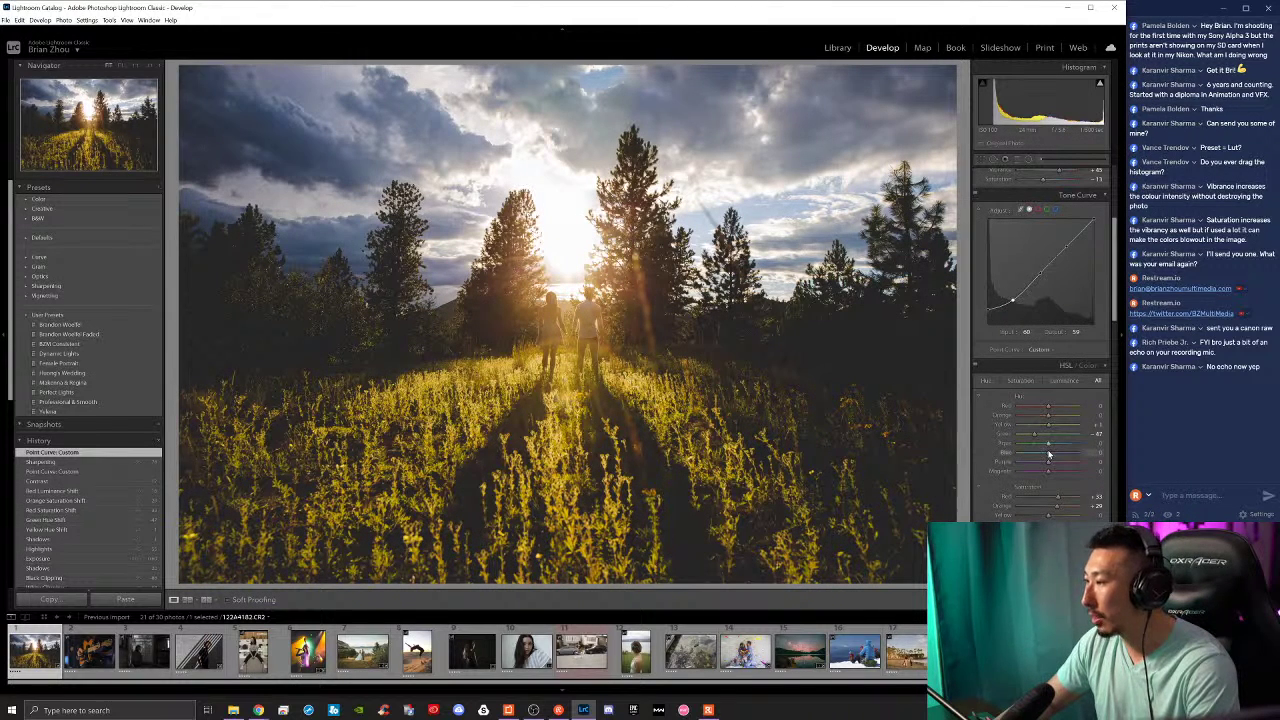
mouse_move(1049, 455)
mouse_down()
mouse_move(1030, 453)
mouse_move(1056, 443)
mouse_up()
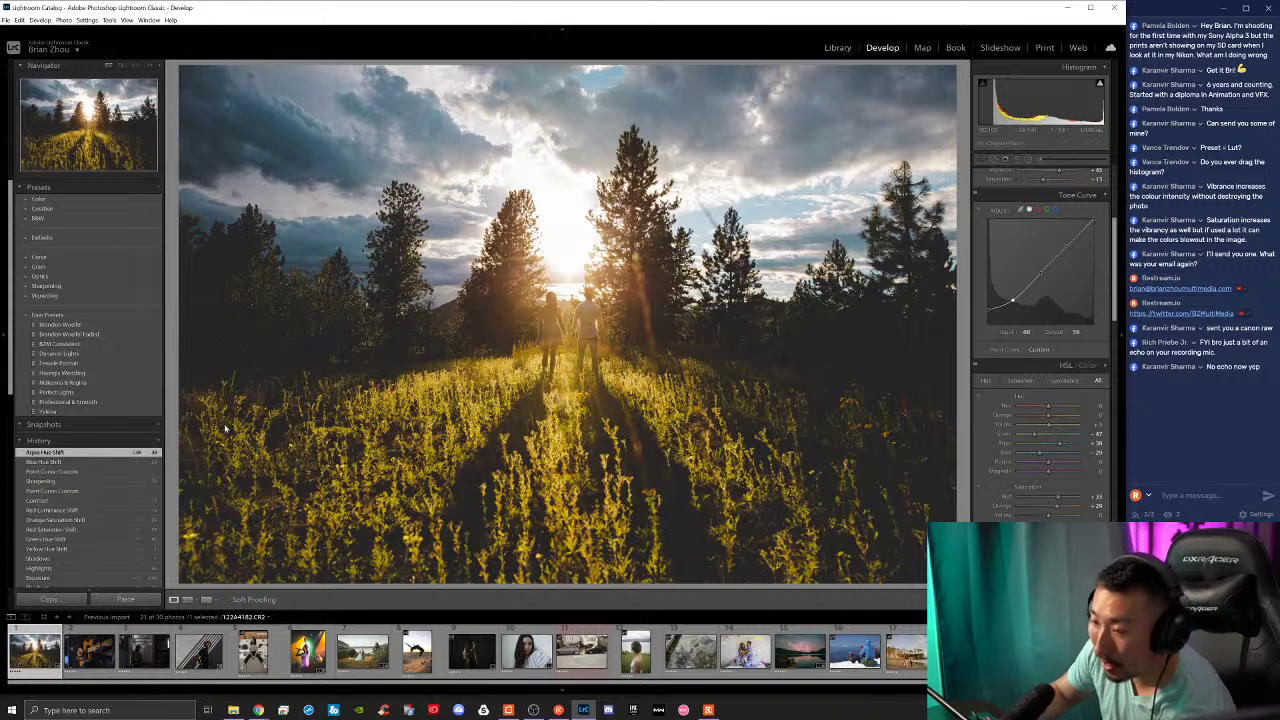
Step: Load the striped-top woman's portrait from the filmstrip into Develop
click(527, 650)
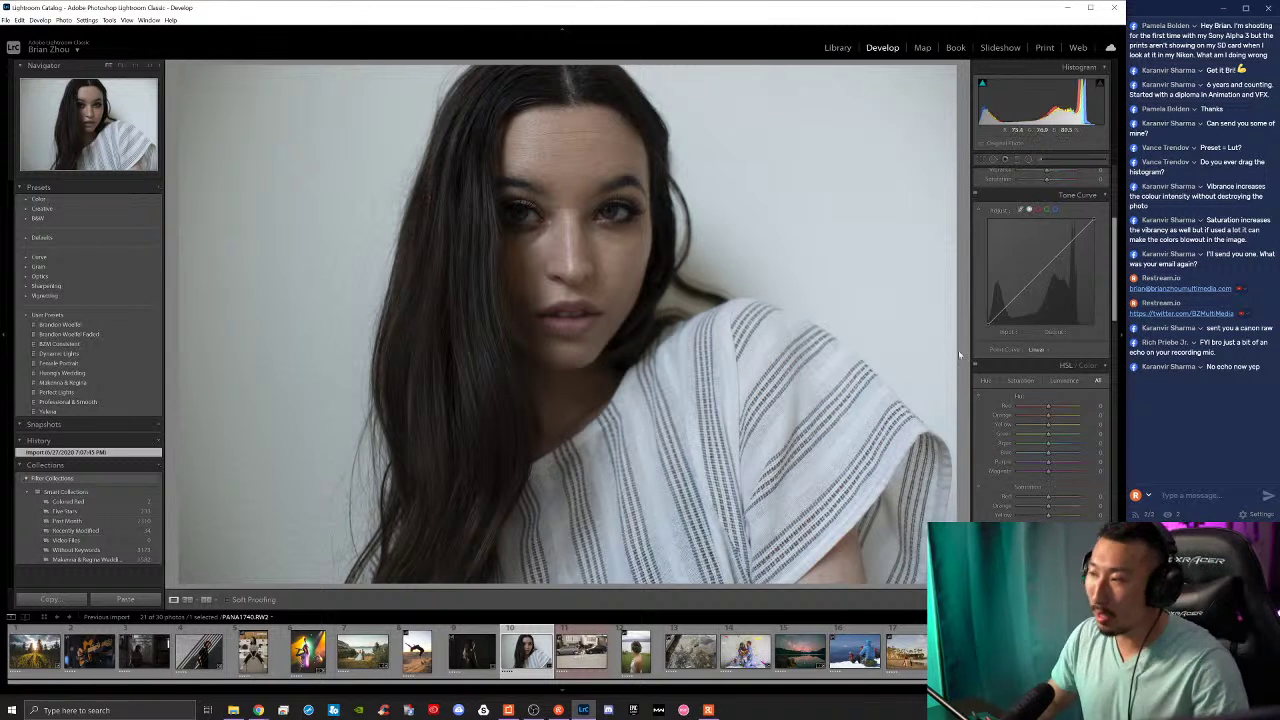
Step: Set the portrait's Exposure to +0.48
scroll(1020, 386, up, 5)
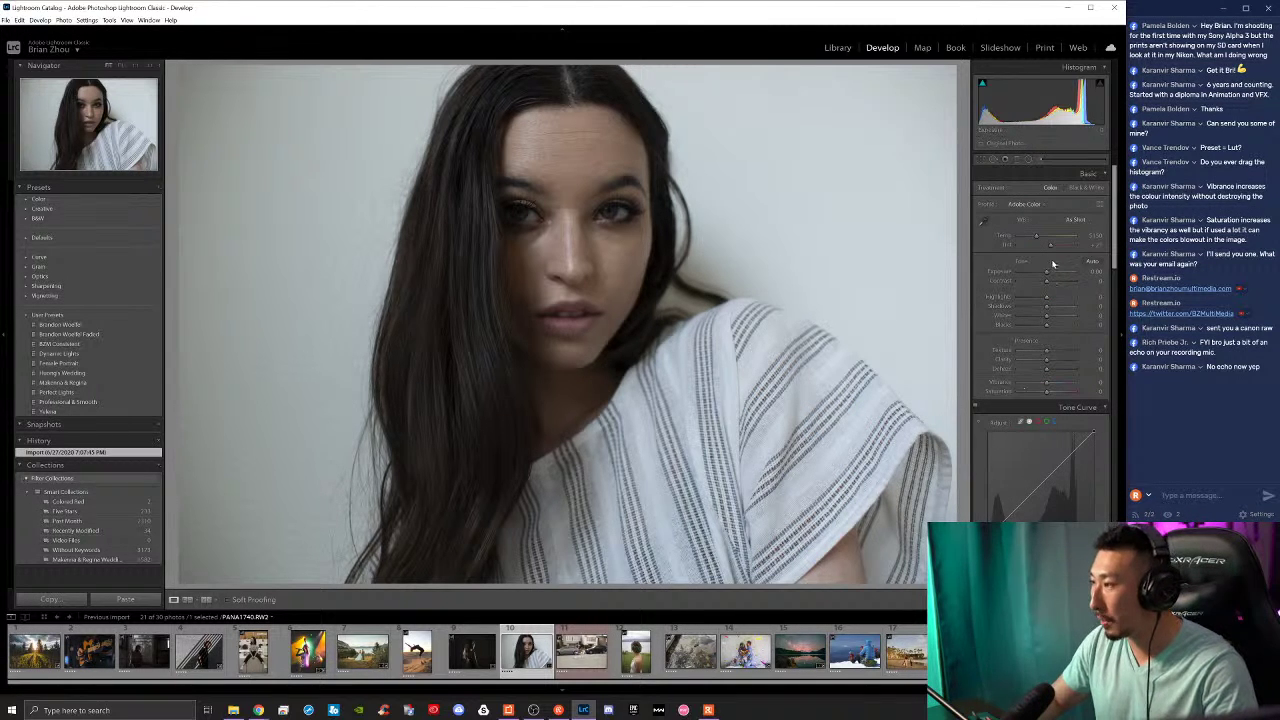
drag(1046, 273, 1043, 397)
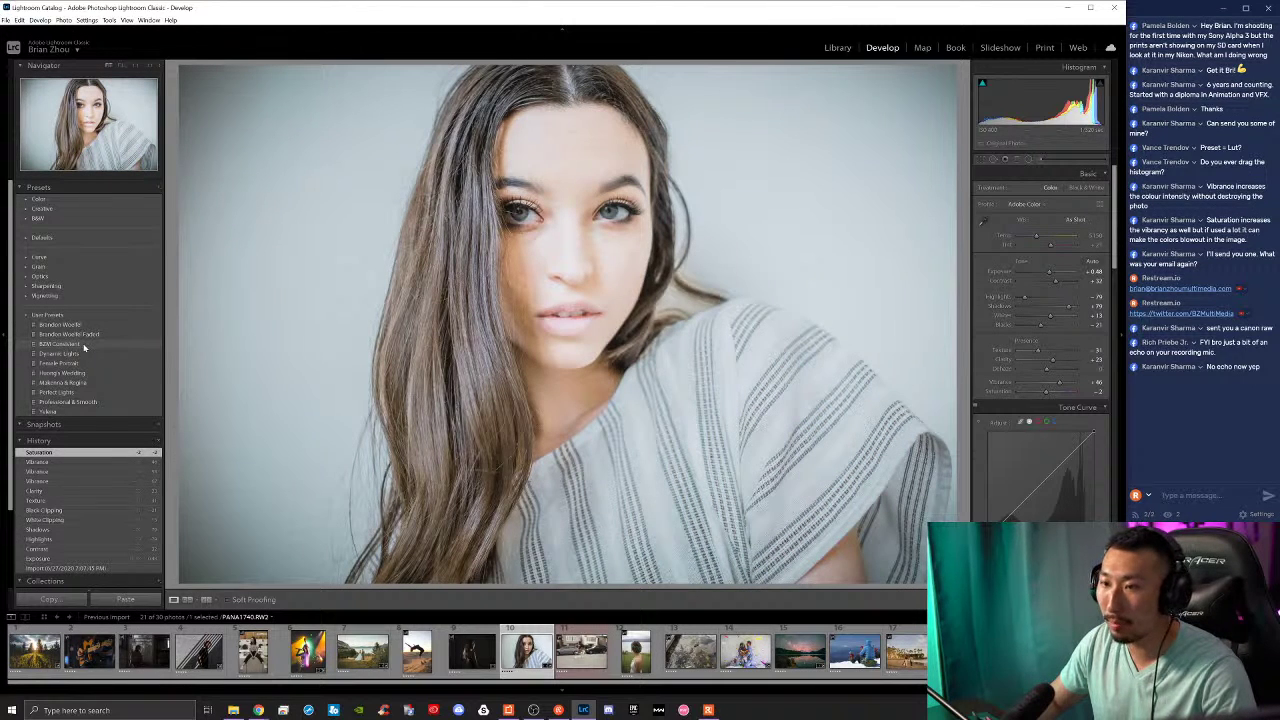
click(84, 345)
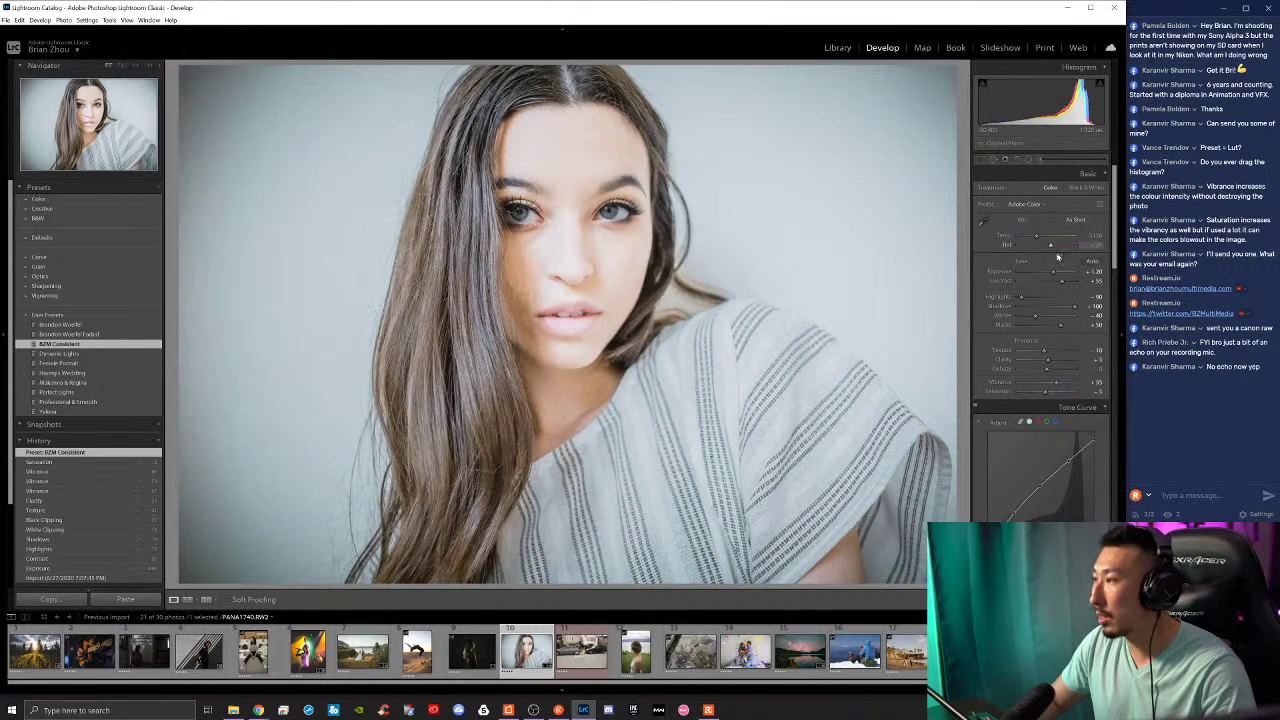
drag(1051, 270, 1048, 272)
key(ctrl+z)
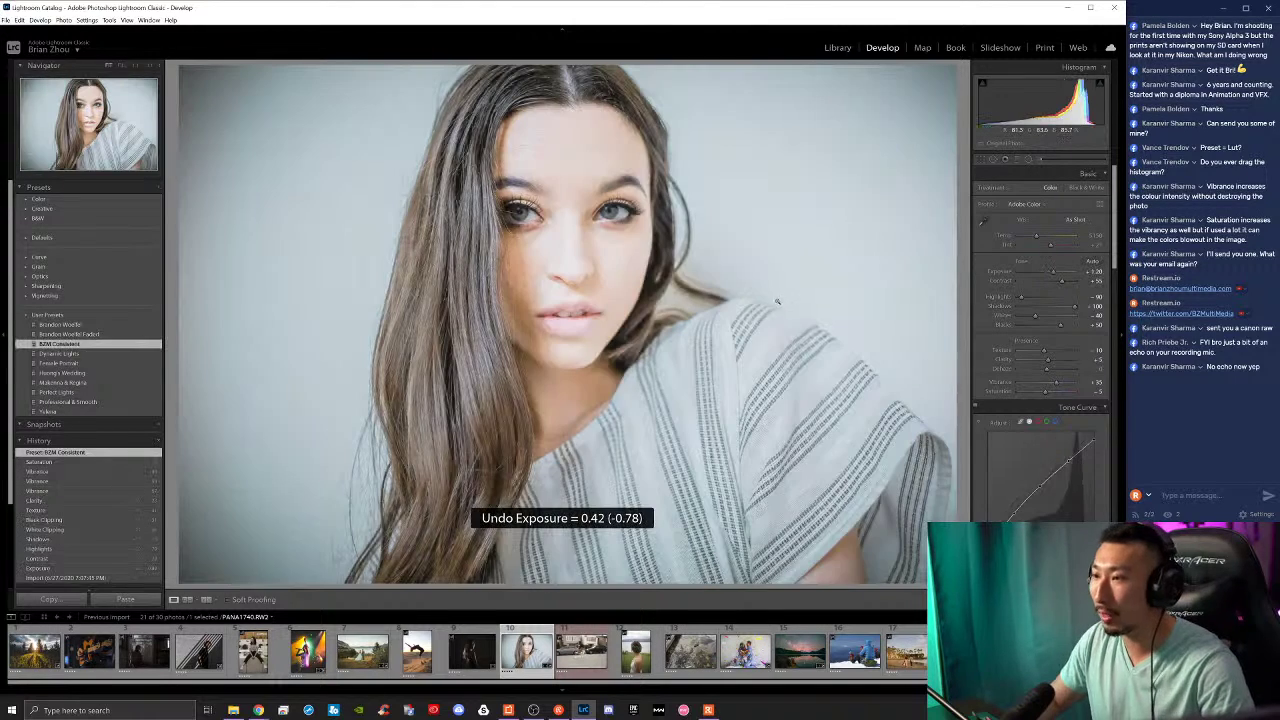
key(ctrl+z)
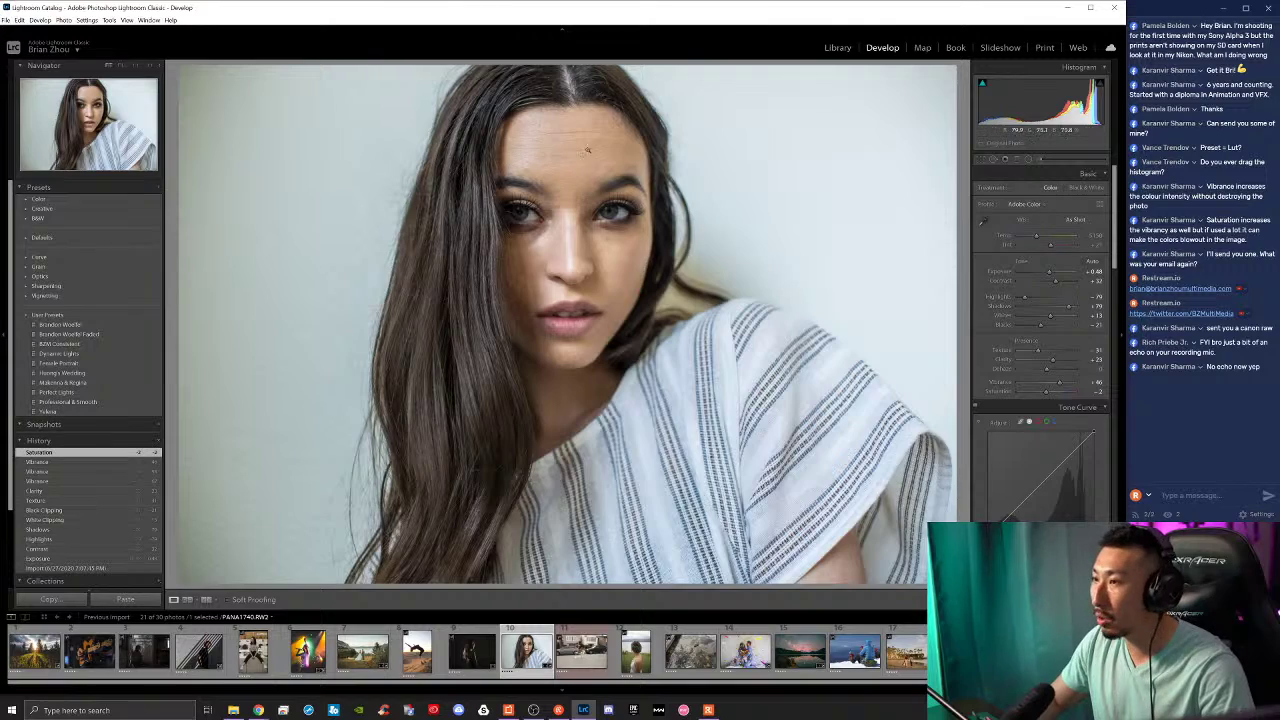
drag(561, 160, 403, 185)
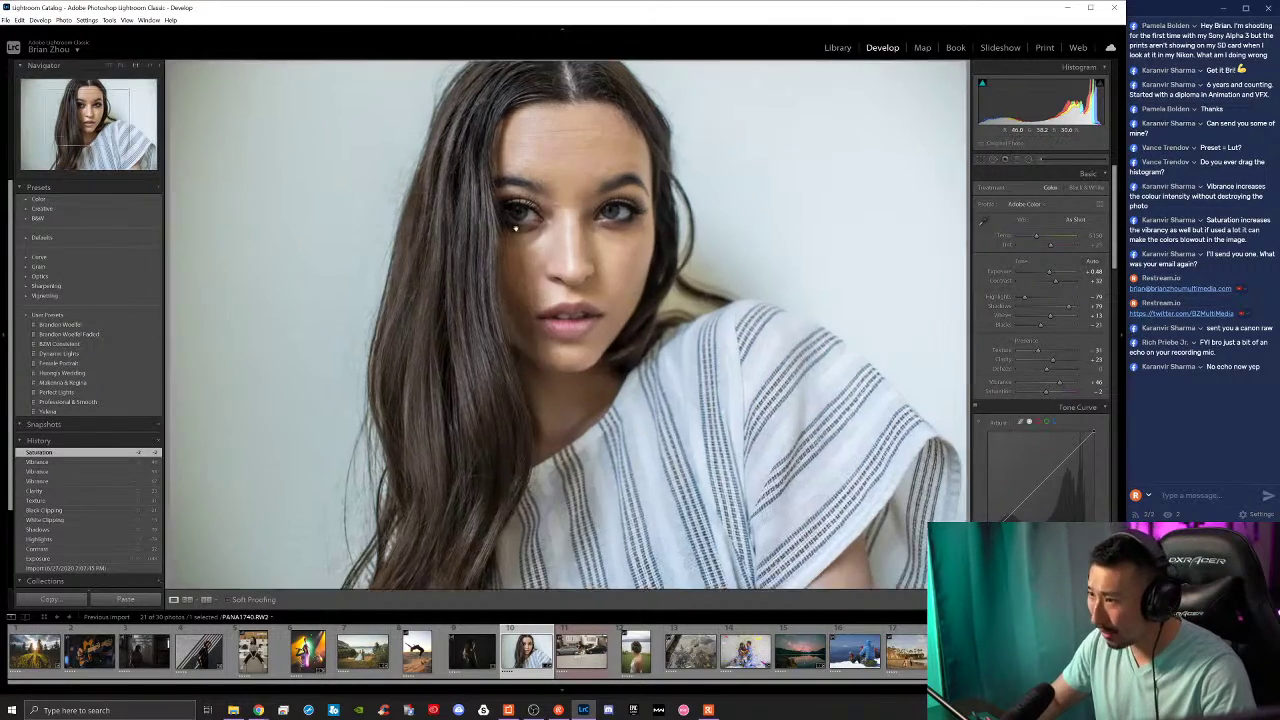
Step: Inspect the hair at 1:1, then add a lowered midtone curve point and lift the black point
click(403, 185)
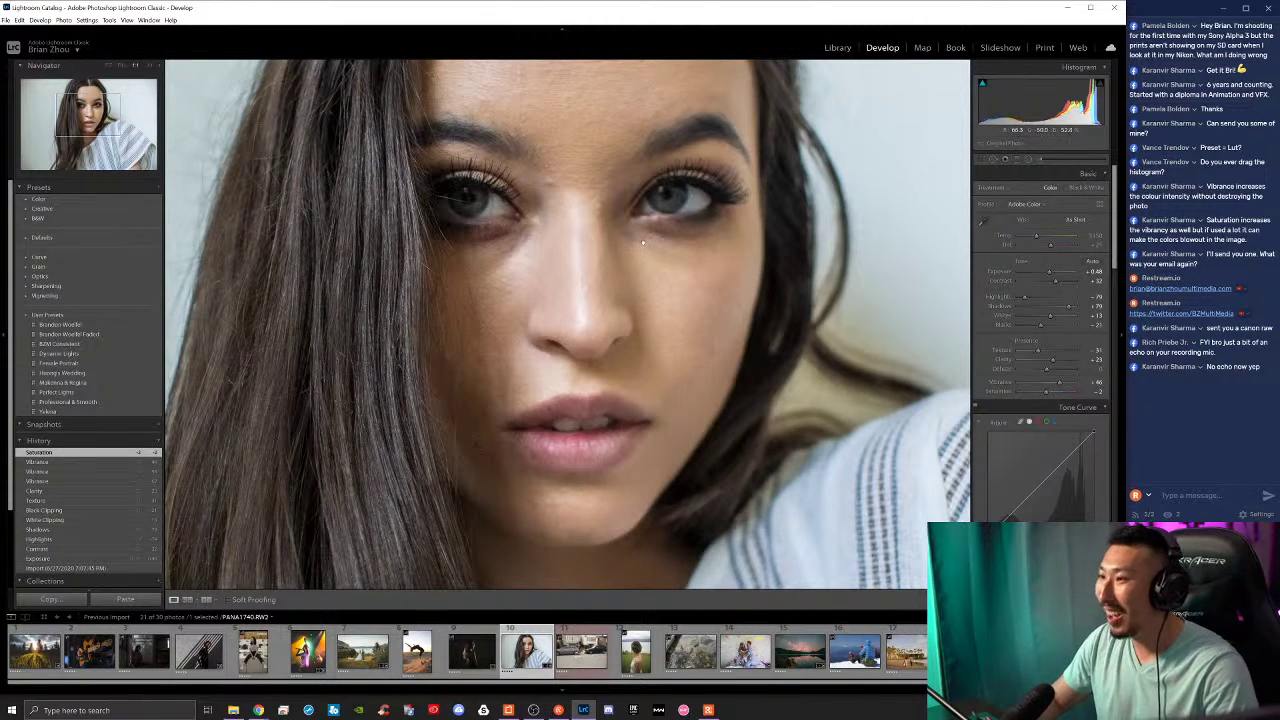
click(643, 242)
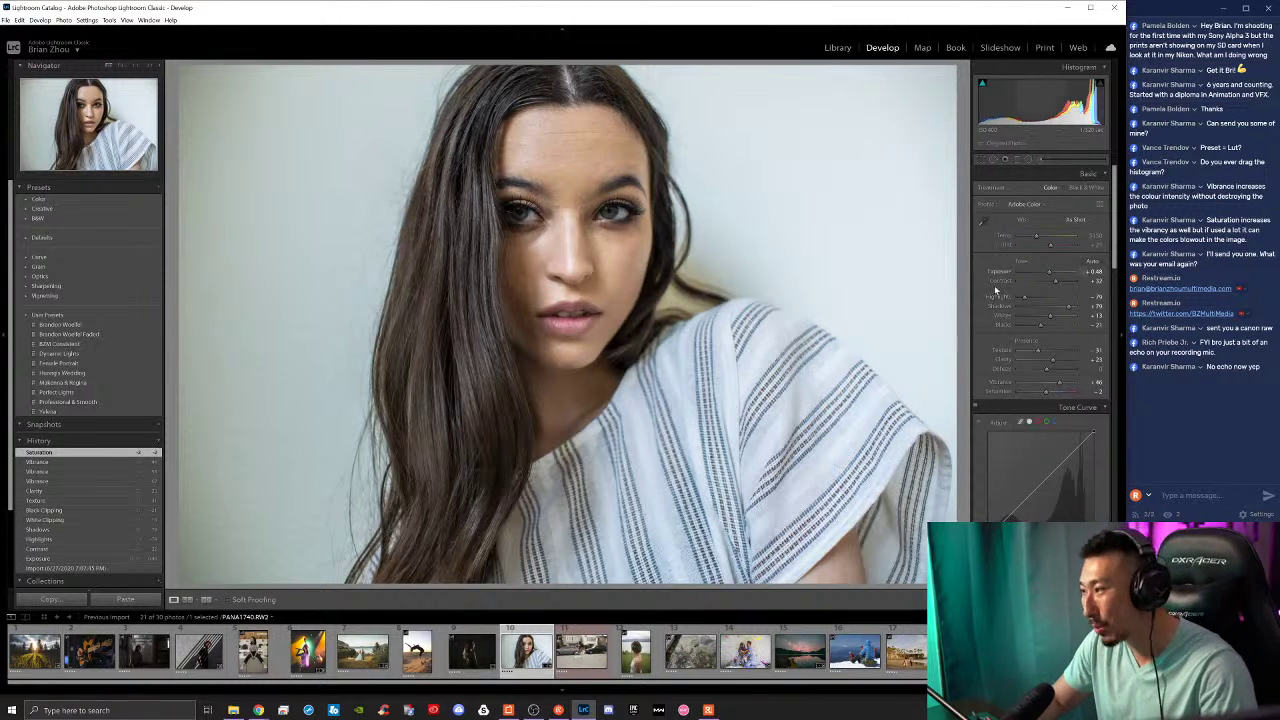
scroll(990, 313, down, 5)
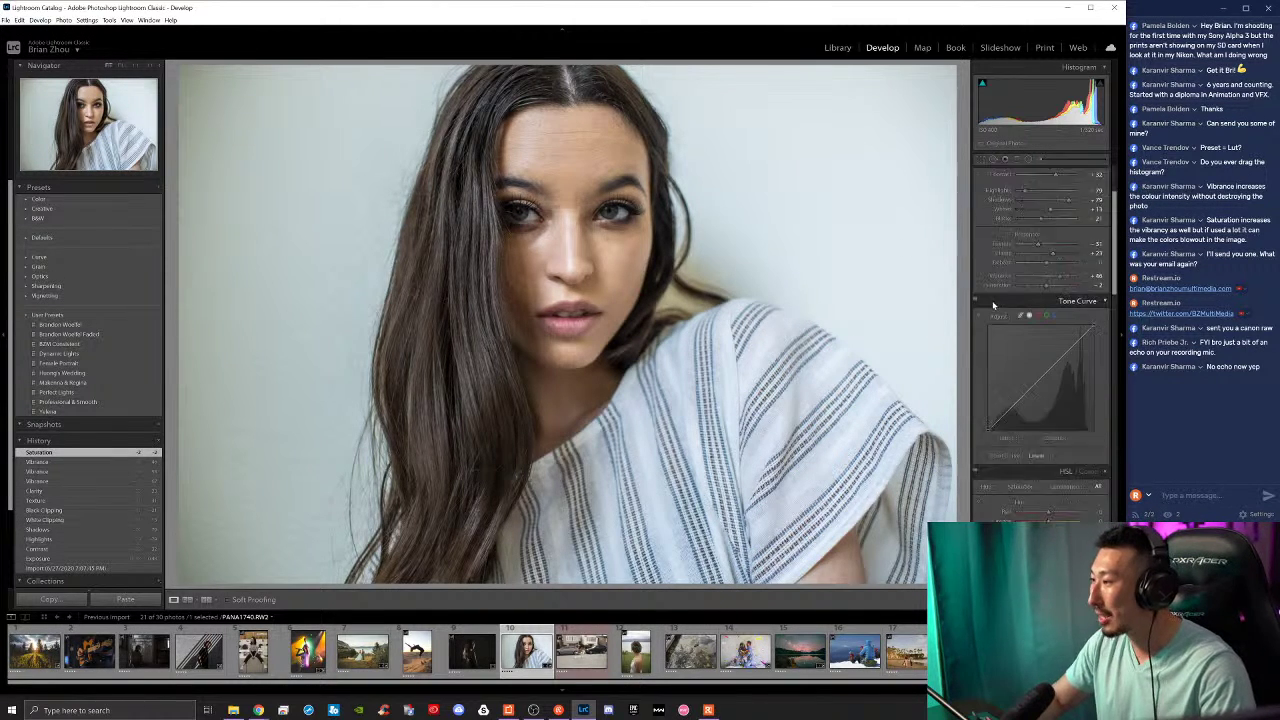
drag(1015, 298, 1093, 221)
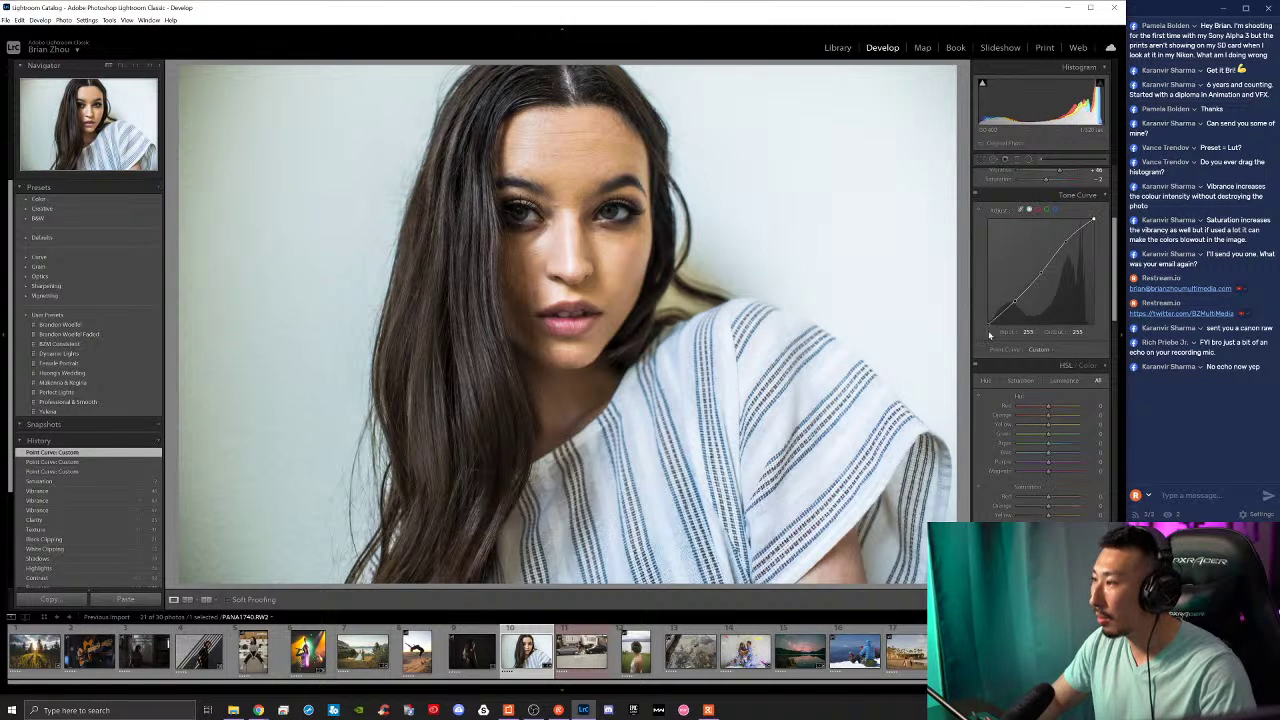
drag(988, 322, 988, 318)
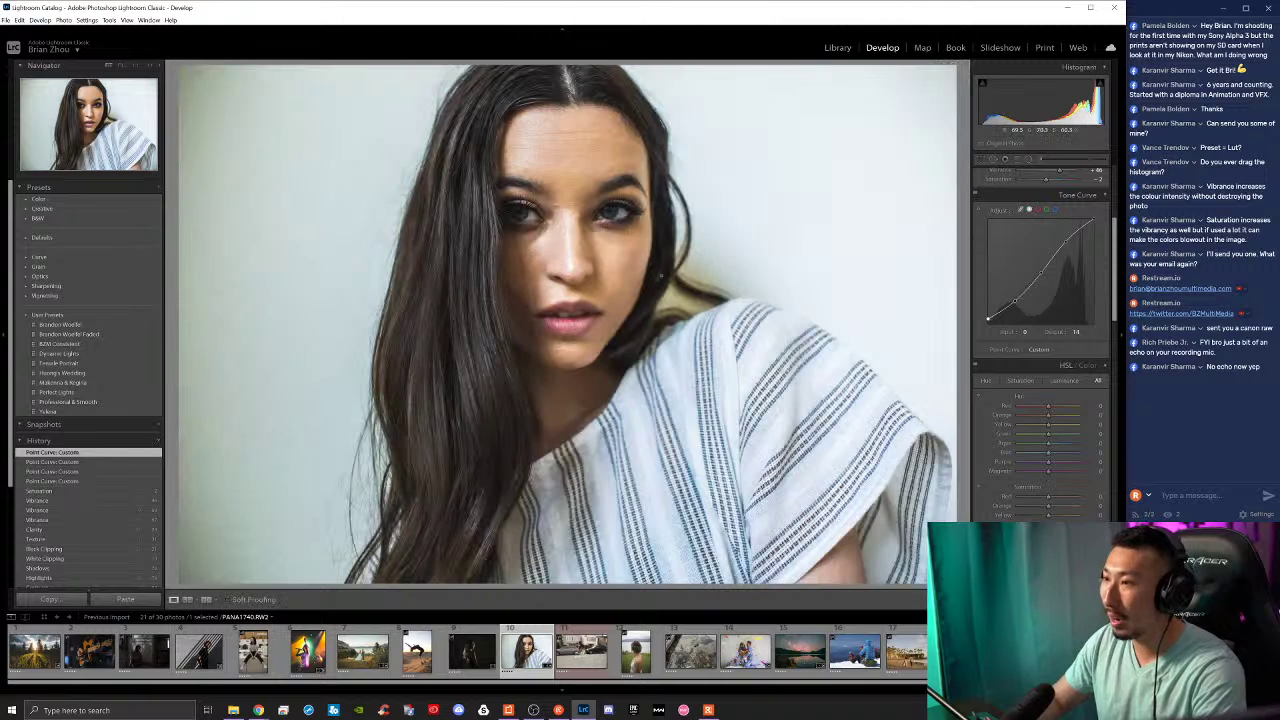
click(981, 159)
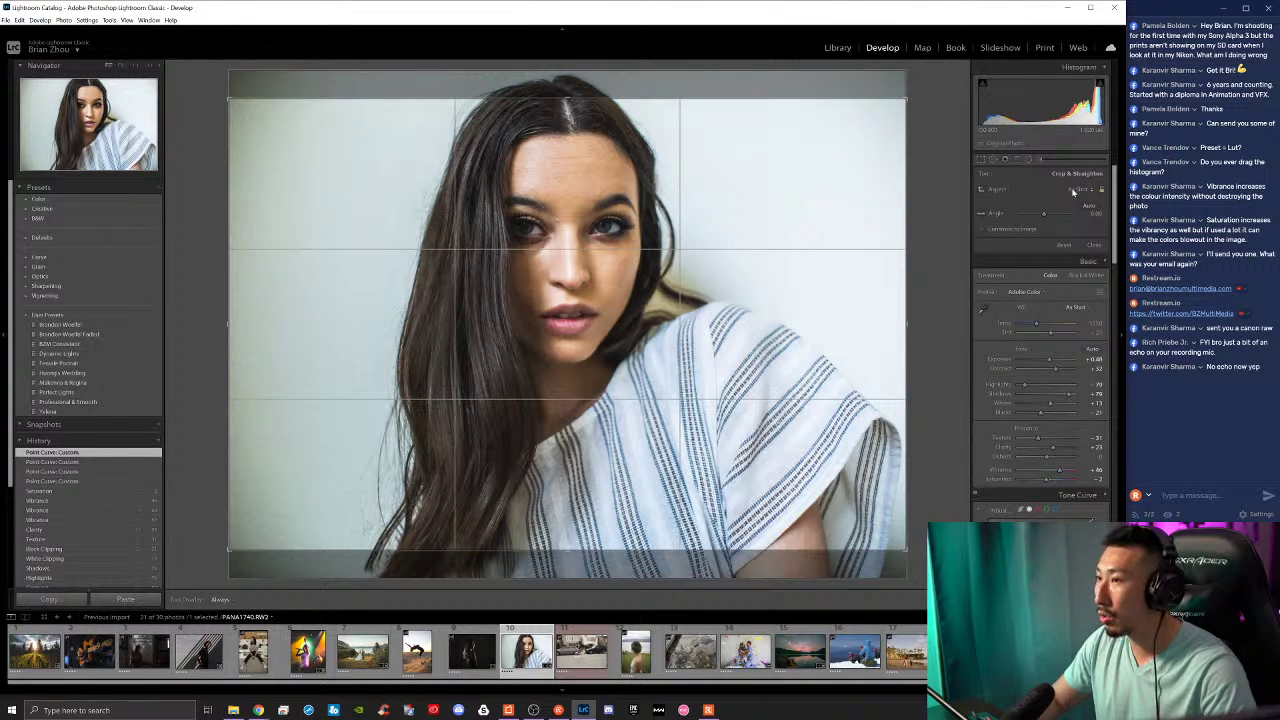
click(1073, 193)
click(848, 214)
key(x)
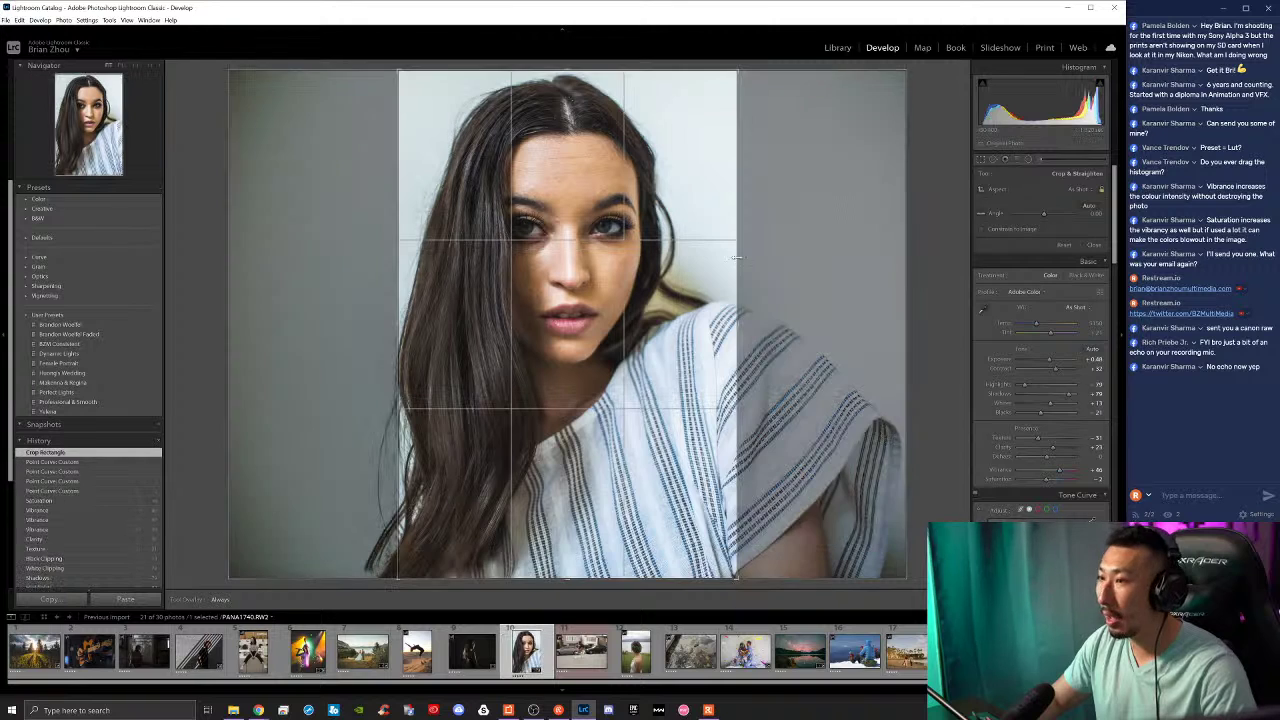
drag(735, 258, 601, 314)
key(Return)
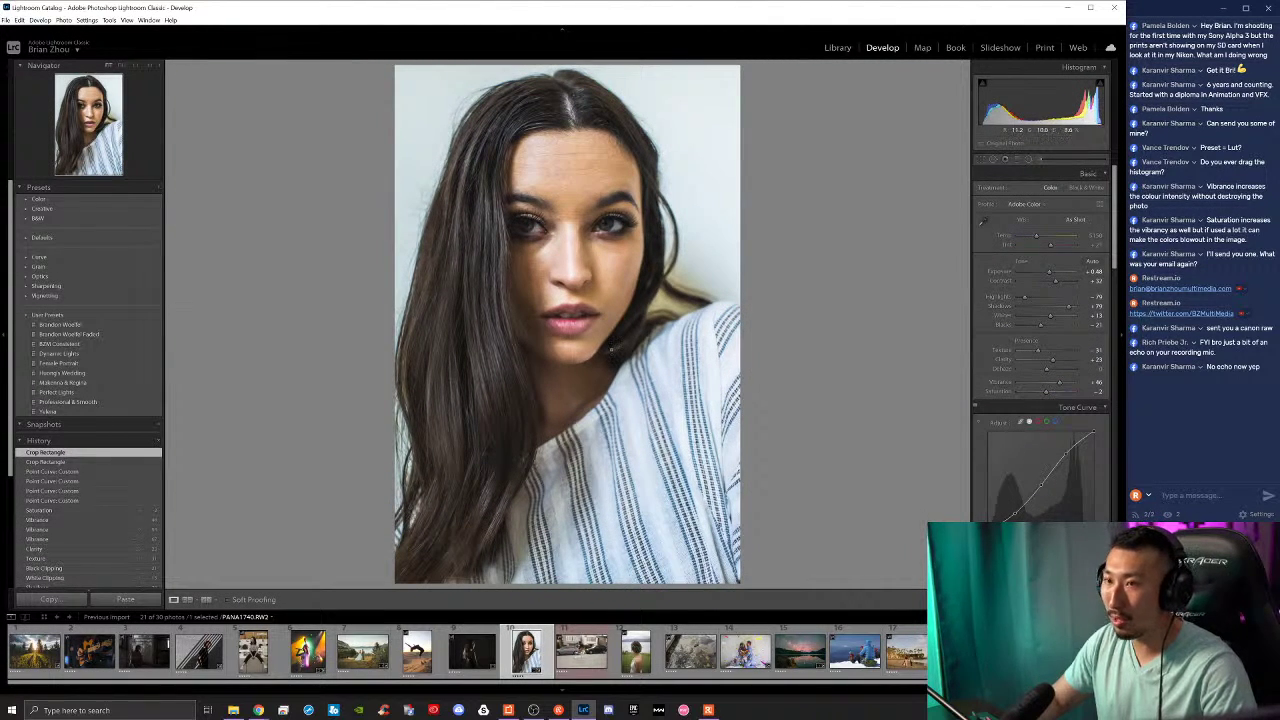
key(ctrl+z)
key(ctrl+z)
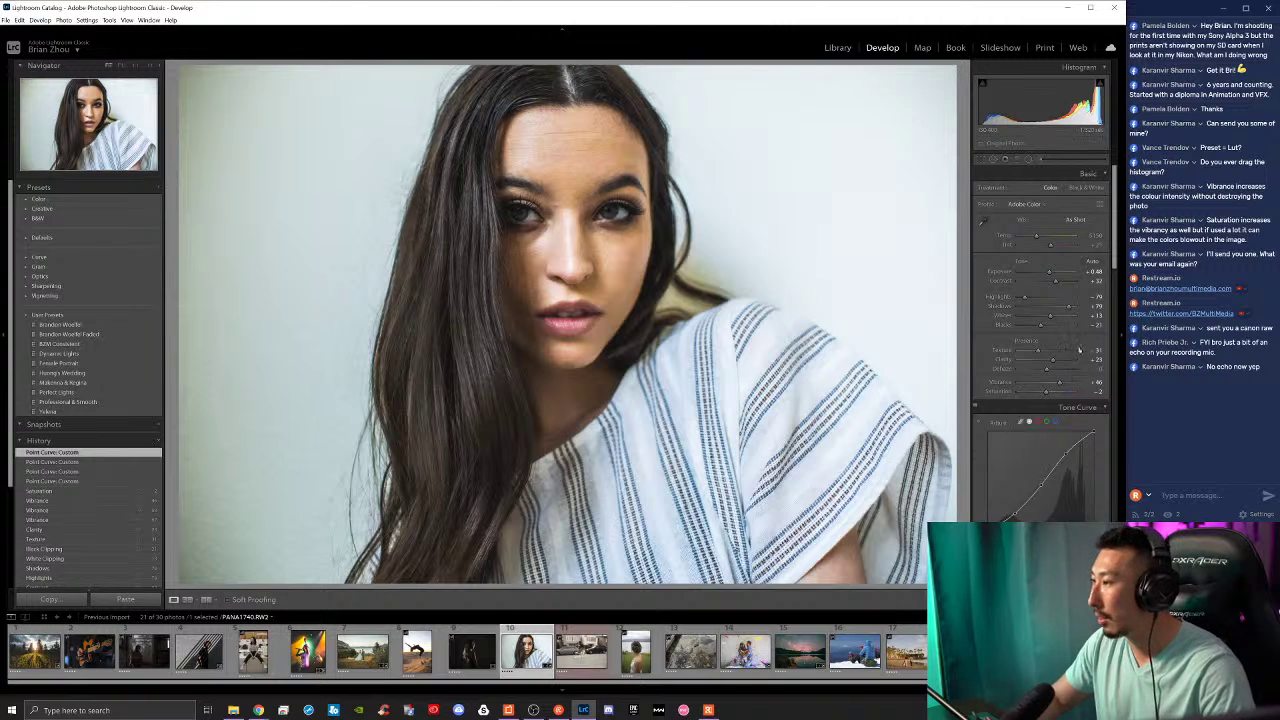
Step: Paint the under-eye skin with an Adjustment Brush set to Clarity -100 and Flow about 10
click(1040, 160)
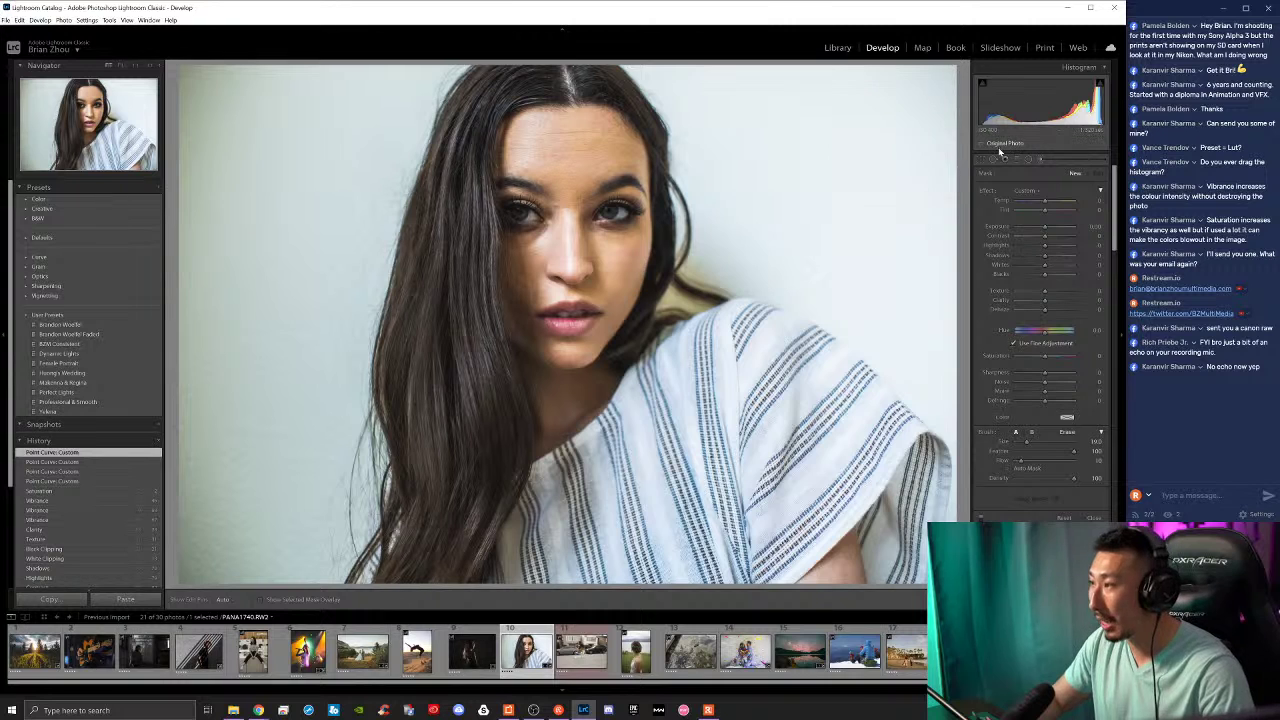
scroll(664, 160, down, 5)
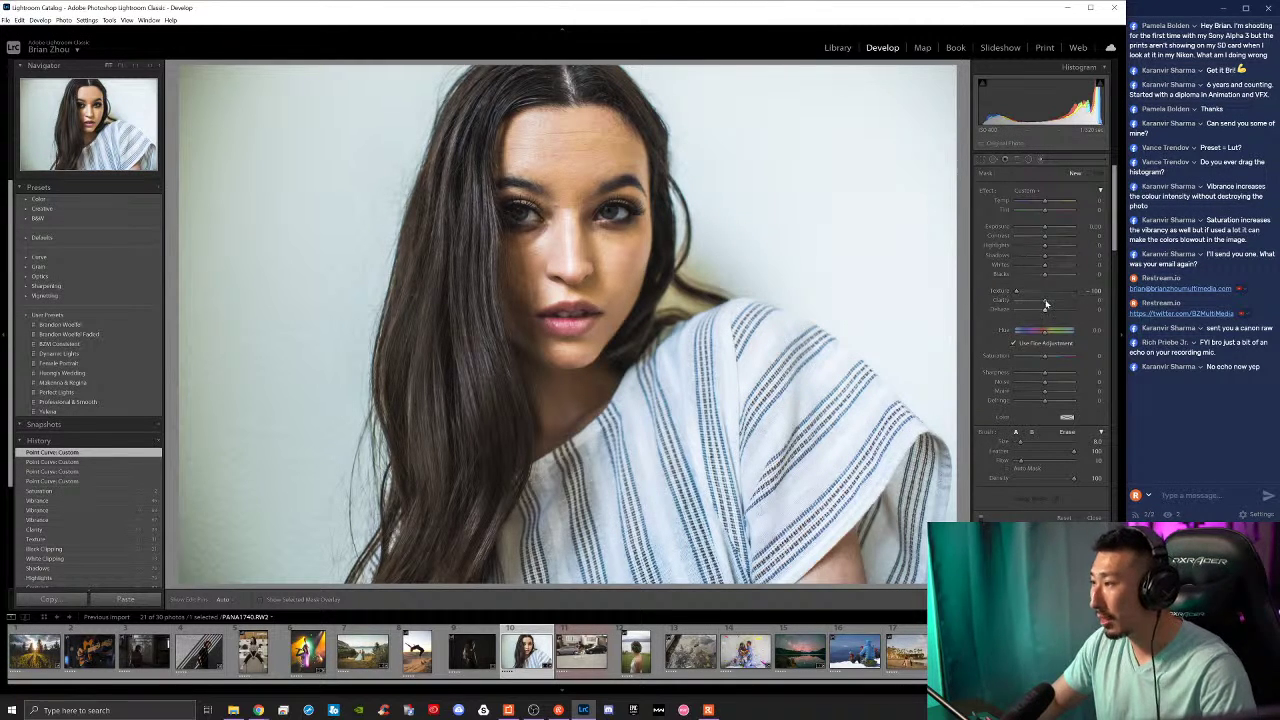
drag(1045, 301, 989, 303)
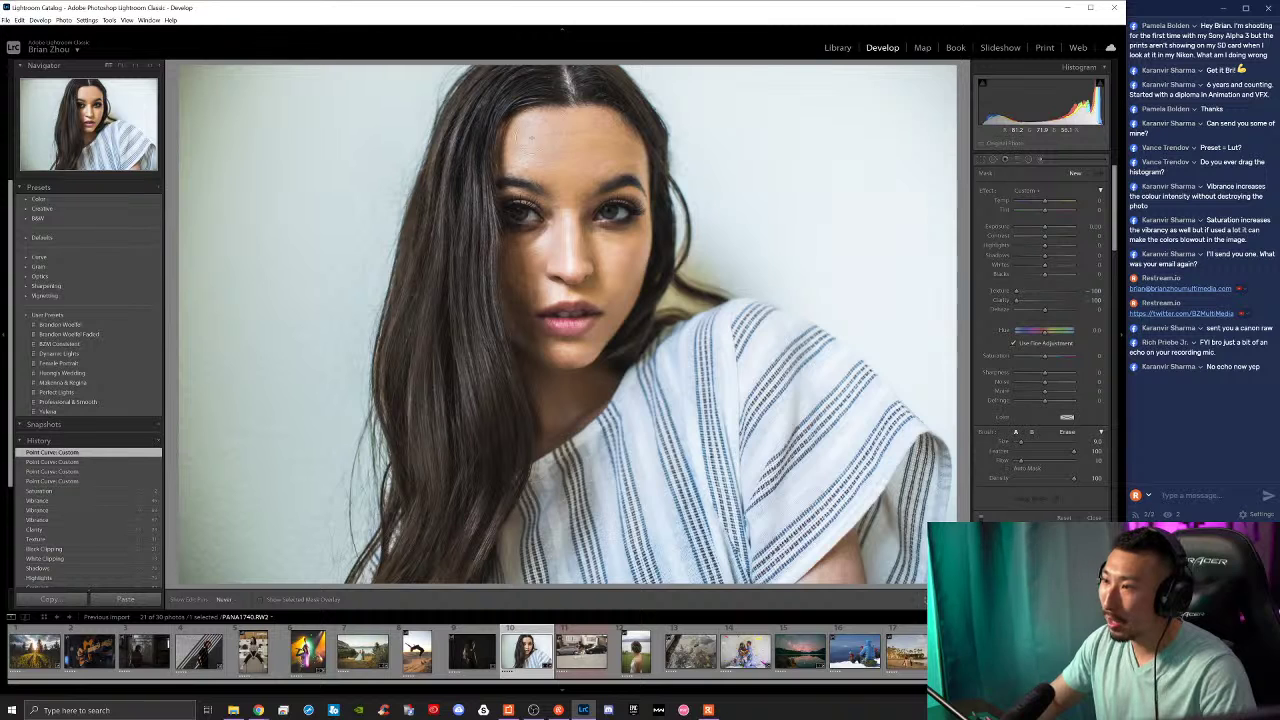
click(600, 145)
click(1022, 460)
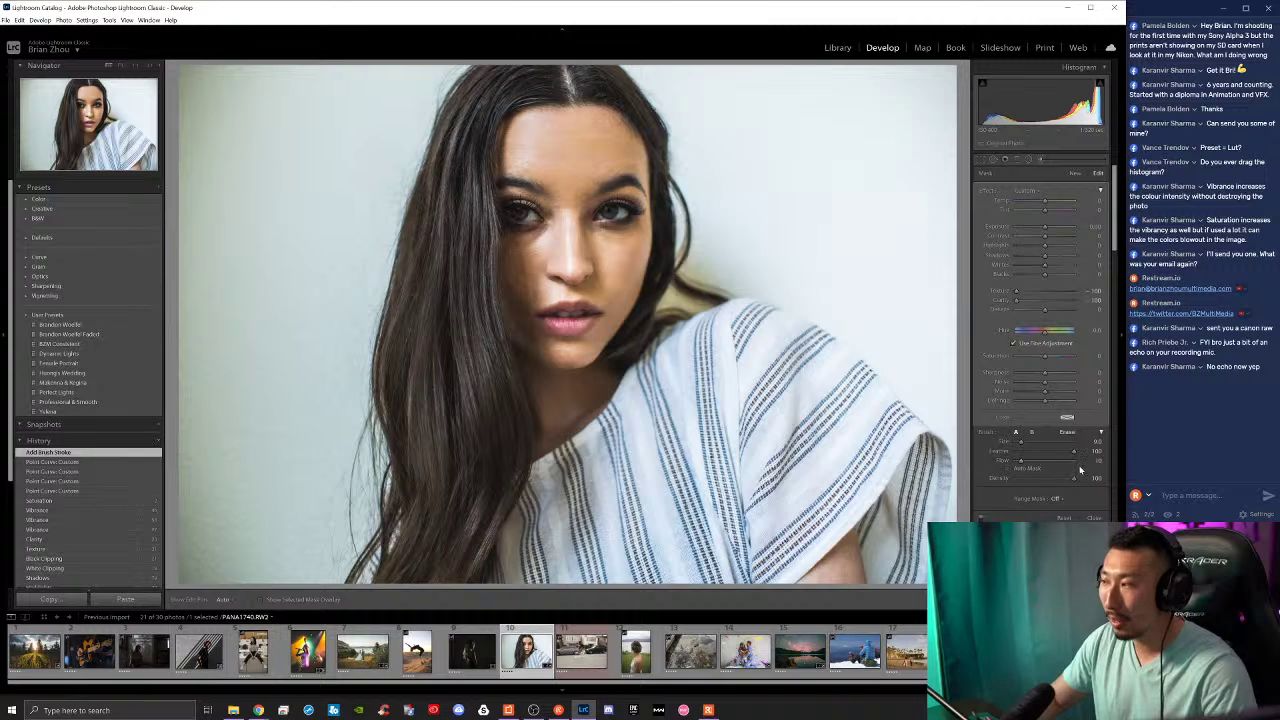
mouse_move(520, 270)
mouse_down()
mouse_move(528, 246)
mouse_move(518, 282)
mouse_move(530, 265)
mouse_move(508, 286)
mouse_move(525, 270)
mouse_up()
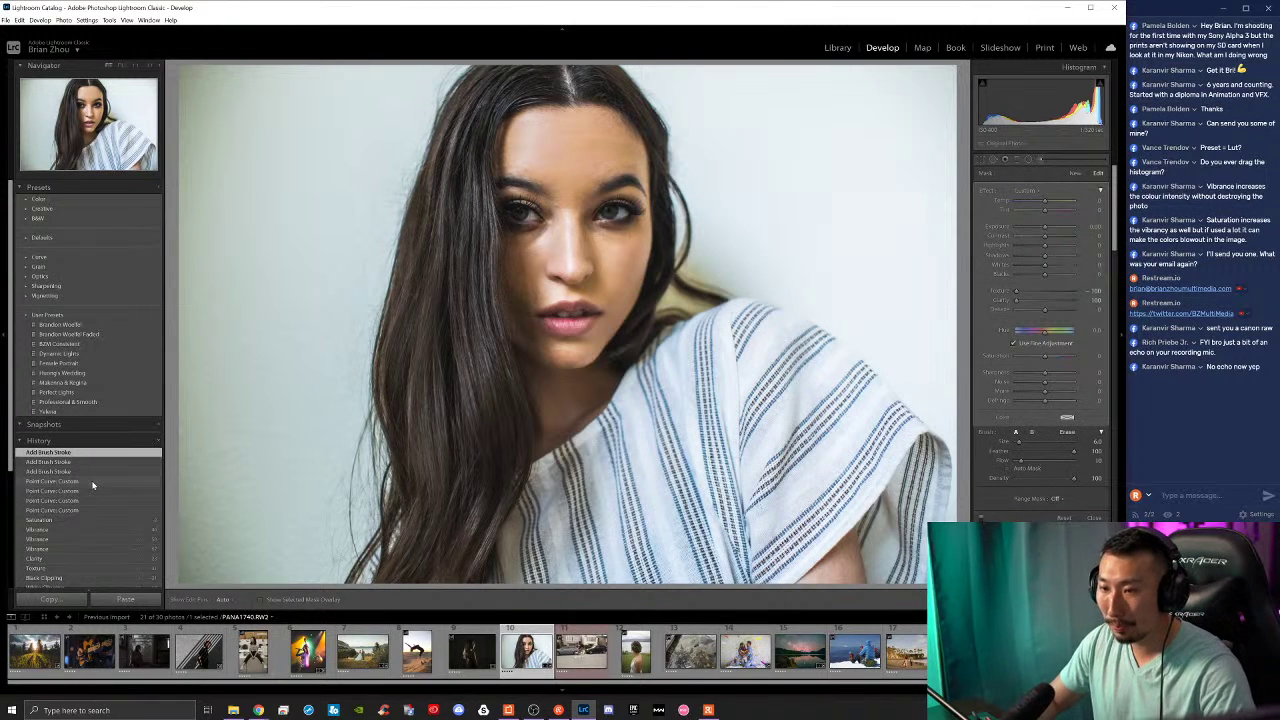
click(95, 485)
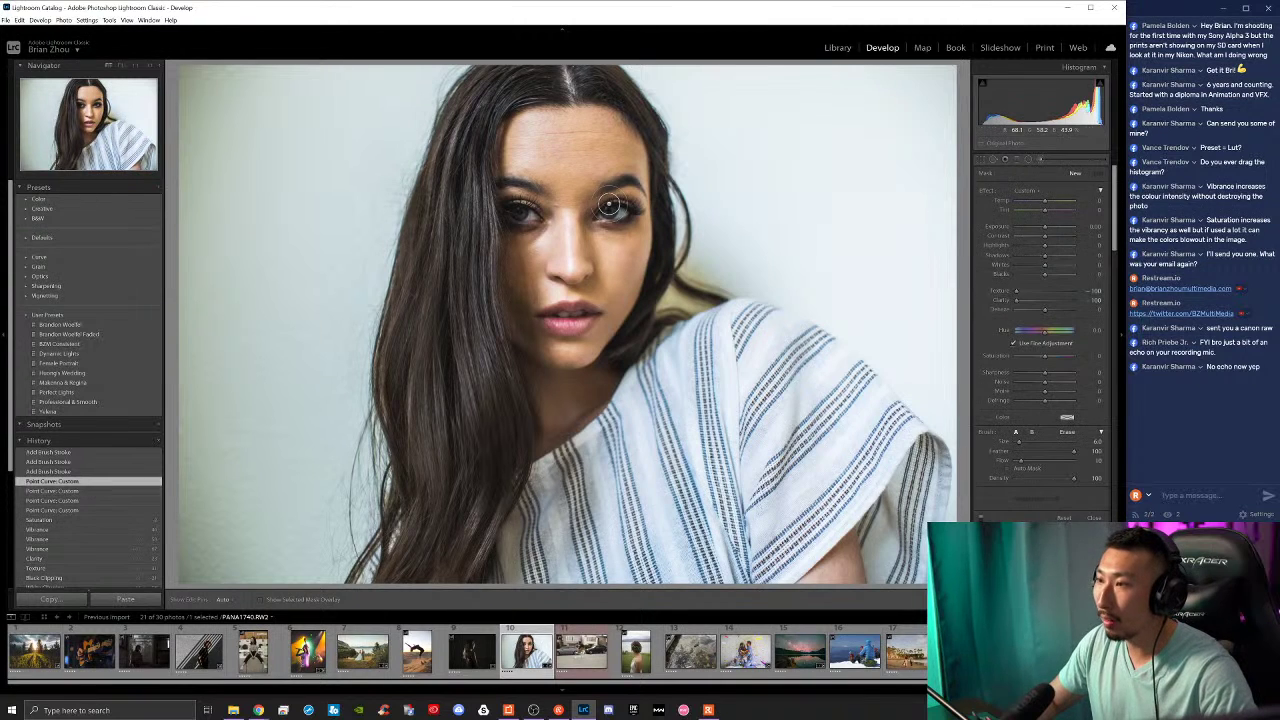
key(ctrl+z)
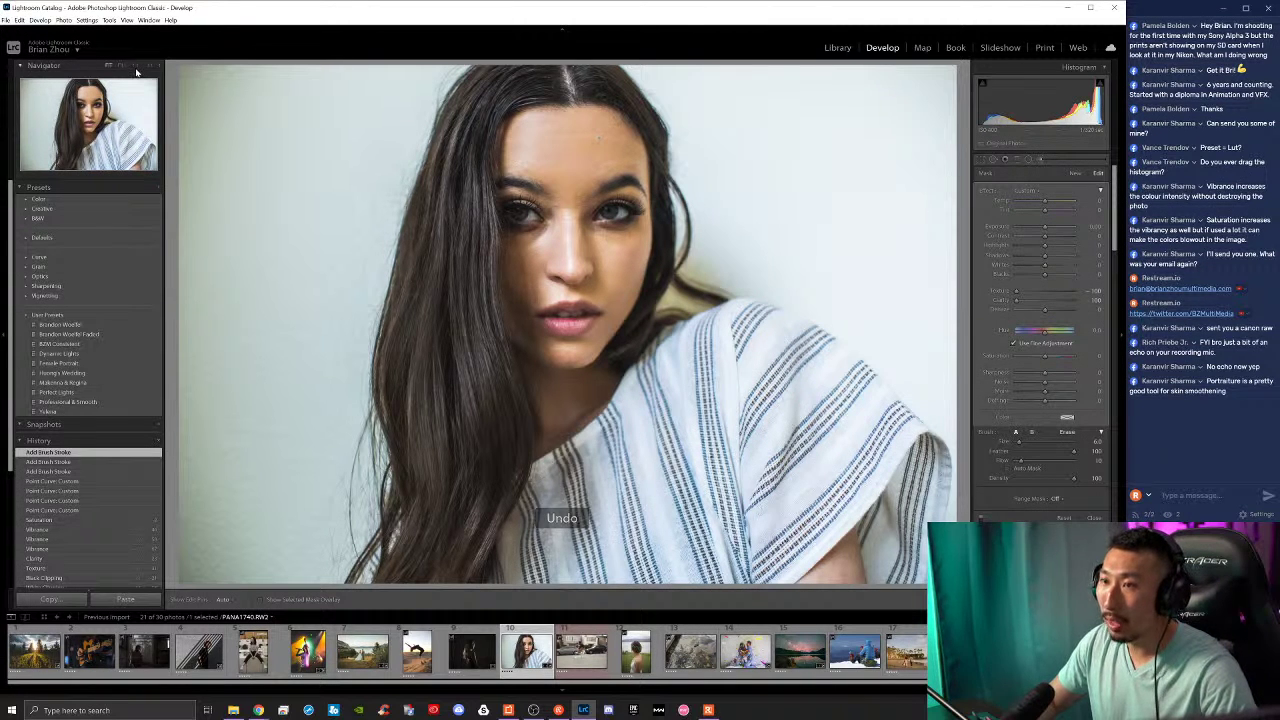
click(135, 68)
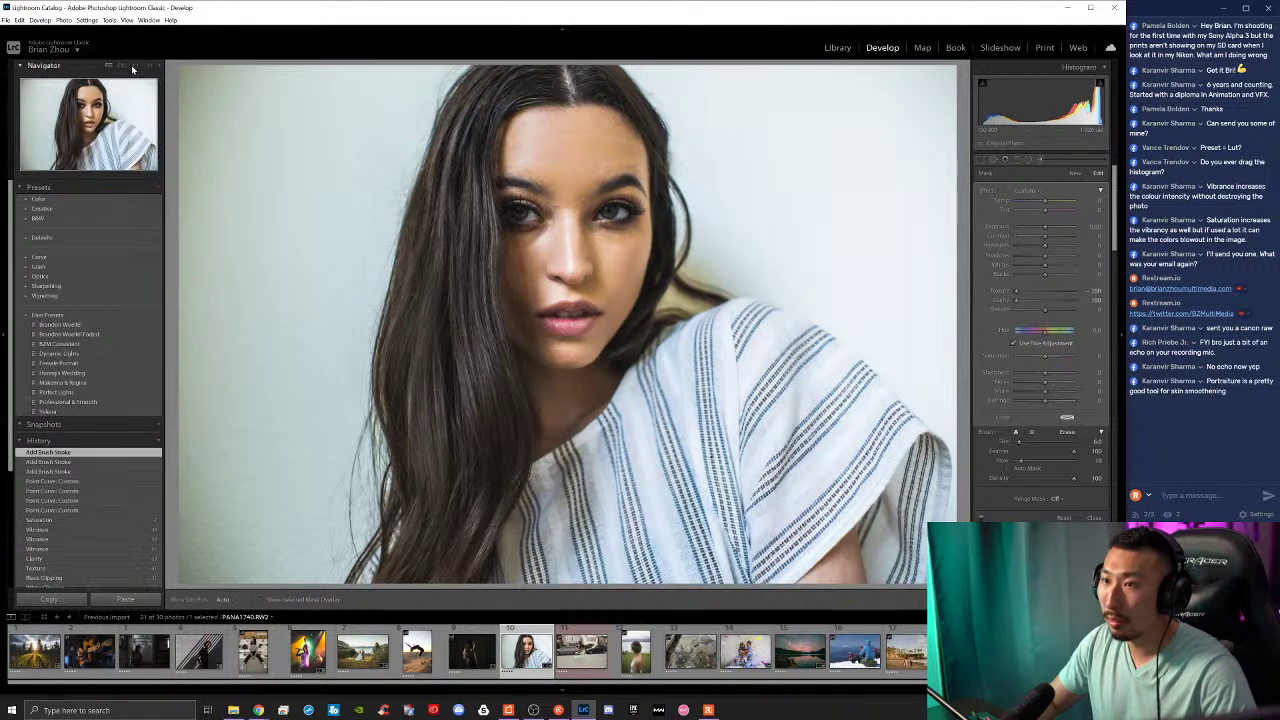
click(137, 68)
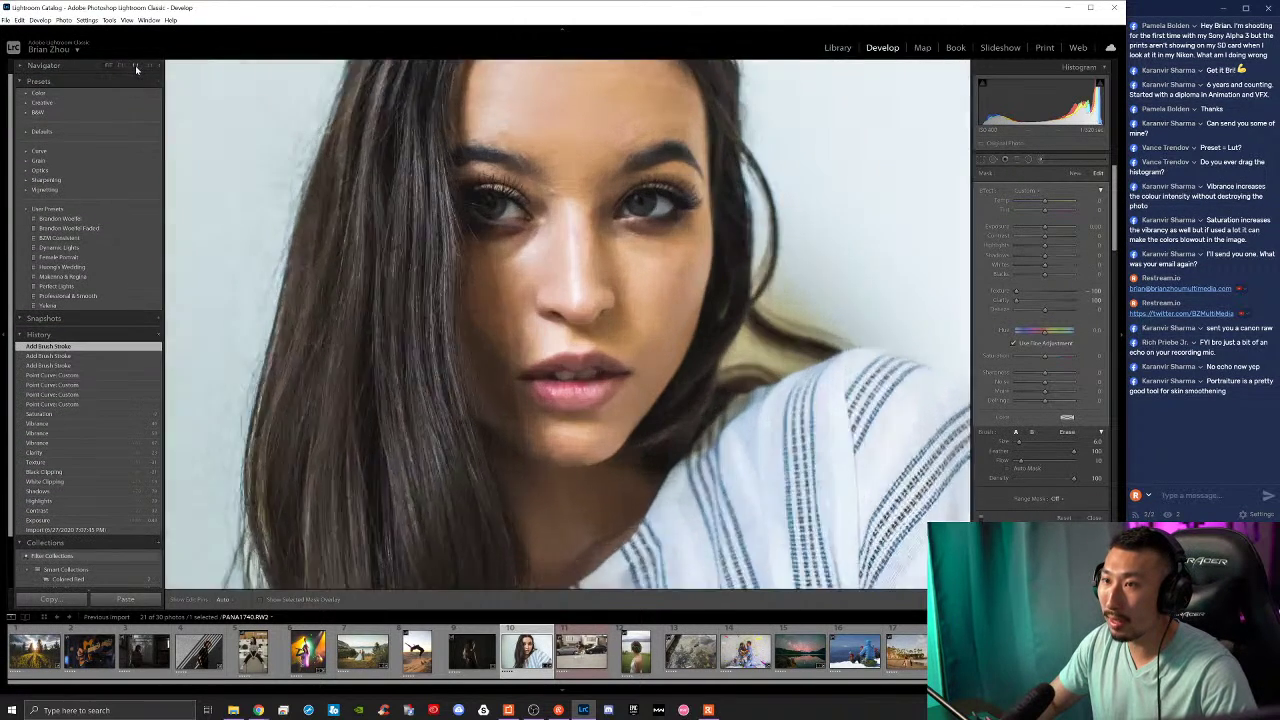
click(110, 66)
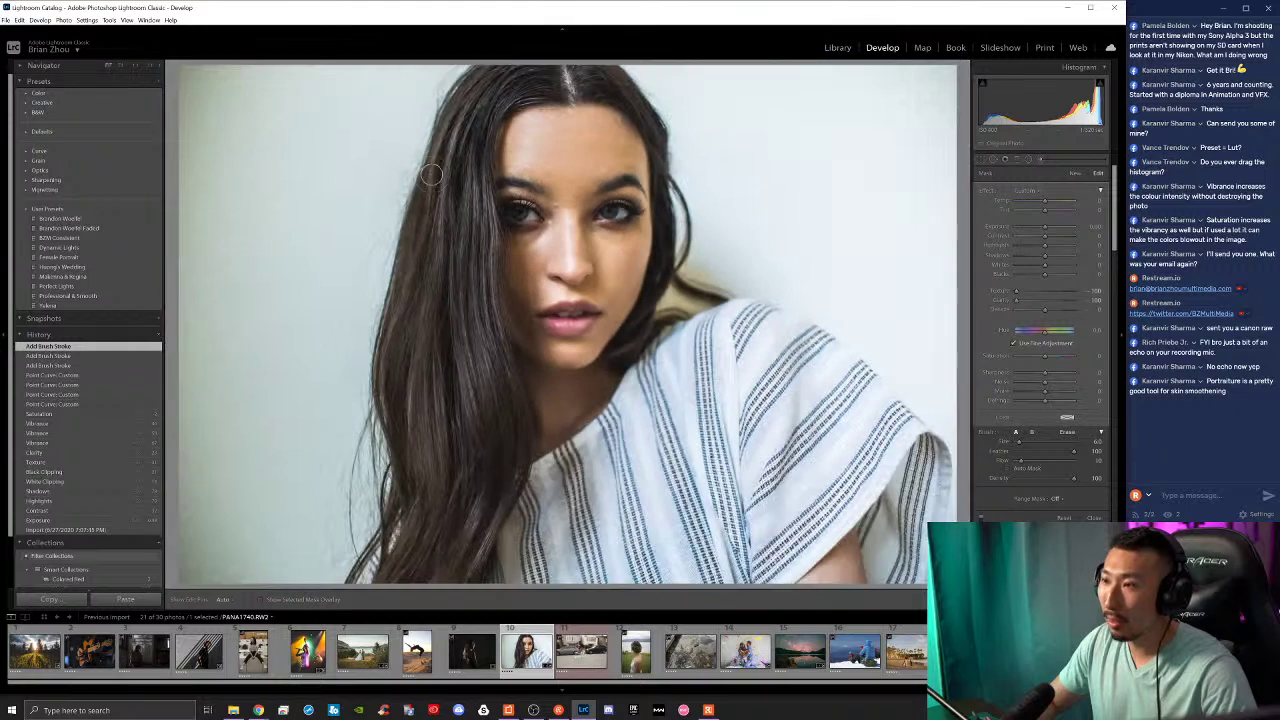
click(492, 161)
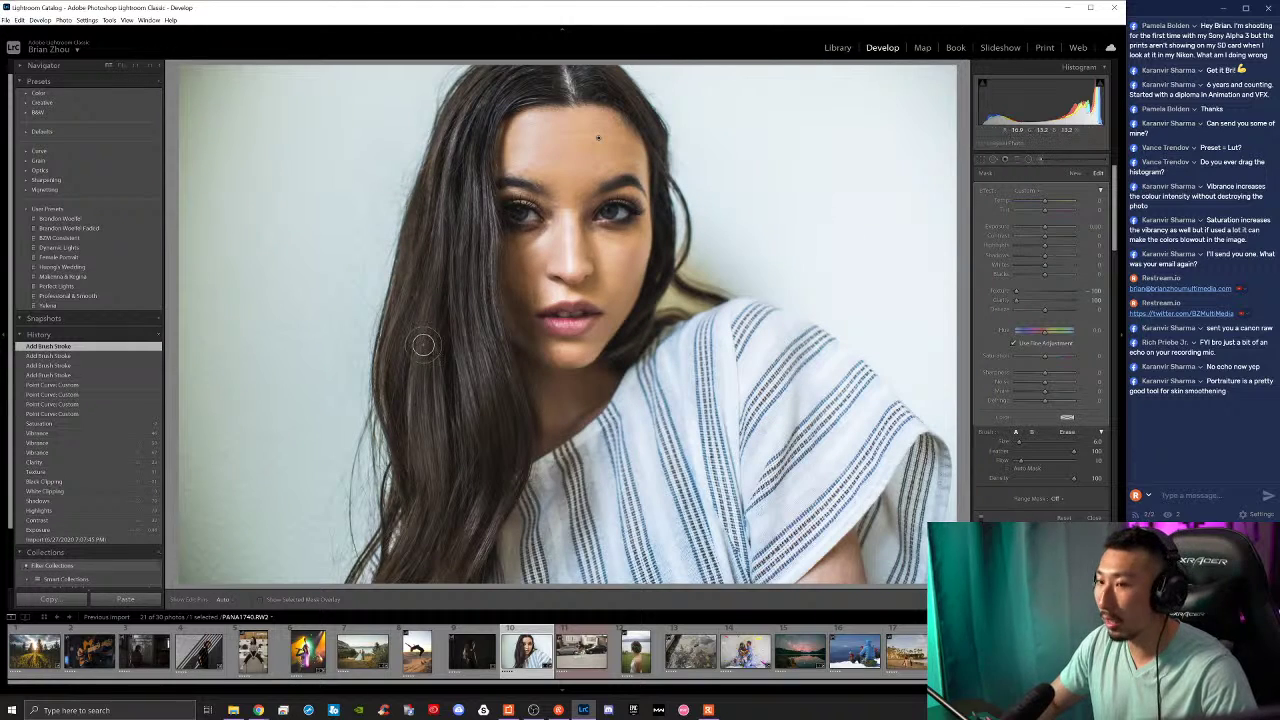
key(ctrl+z)
mouse_move(422, 117)
mouse_down()
mouse_move(538, 261)
mouse_move(524, 179)
mouse_up()
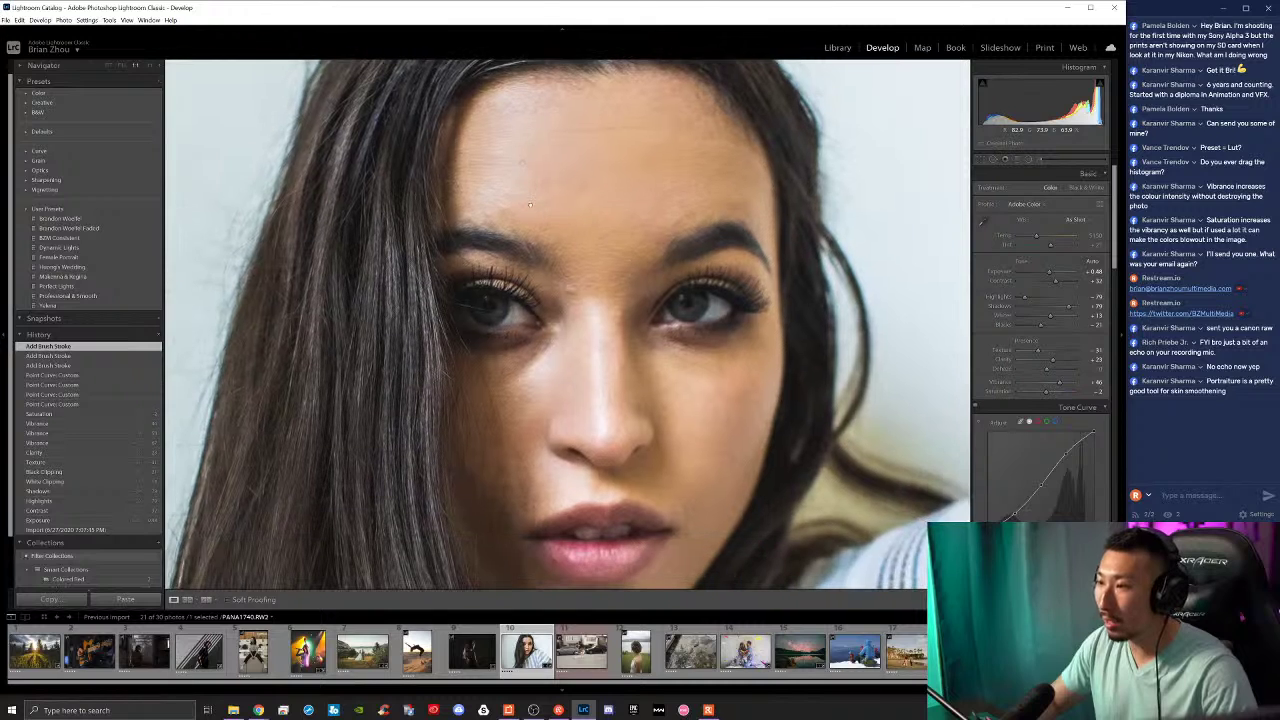
click(105, 66)
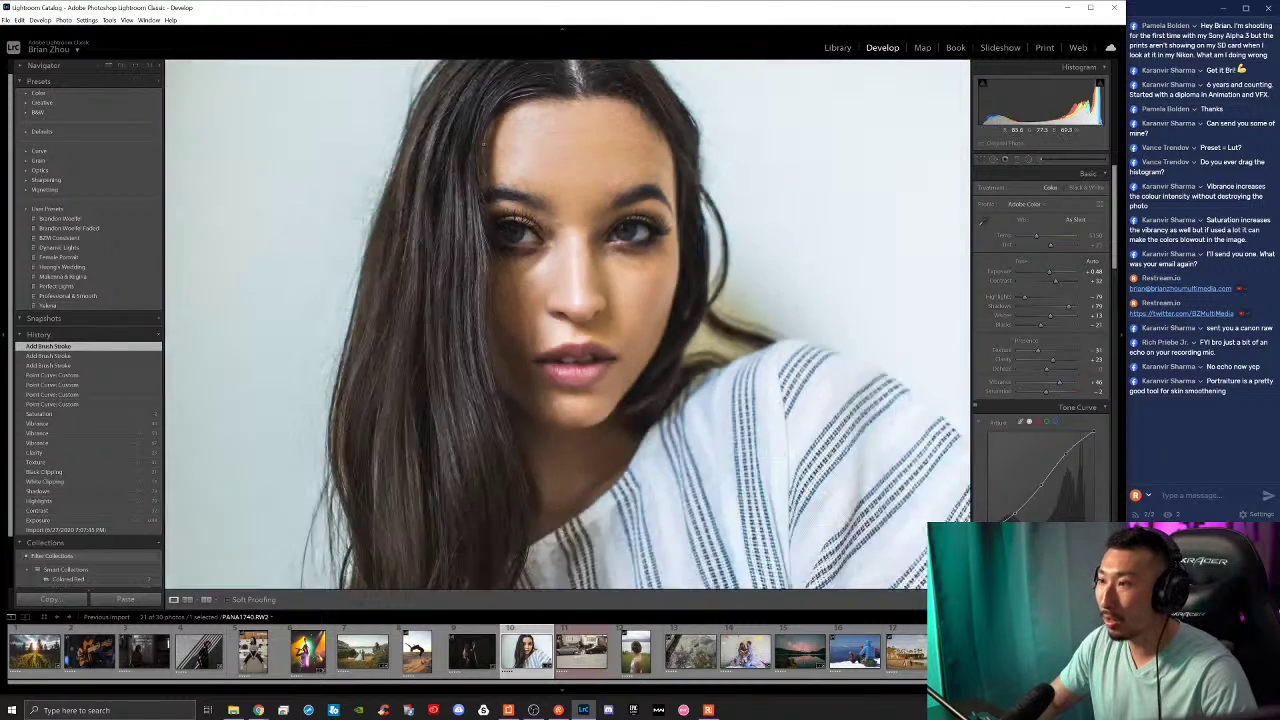
click(562, 157)
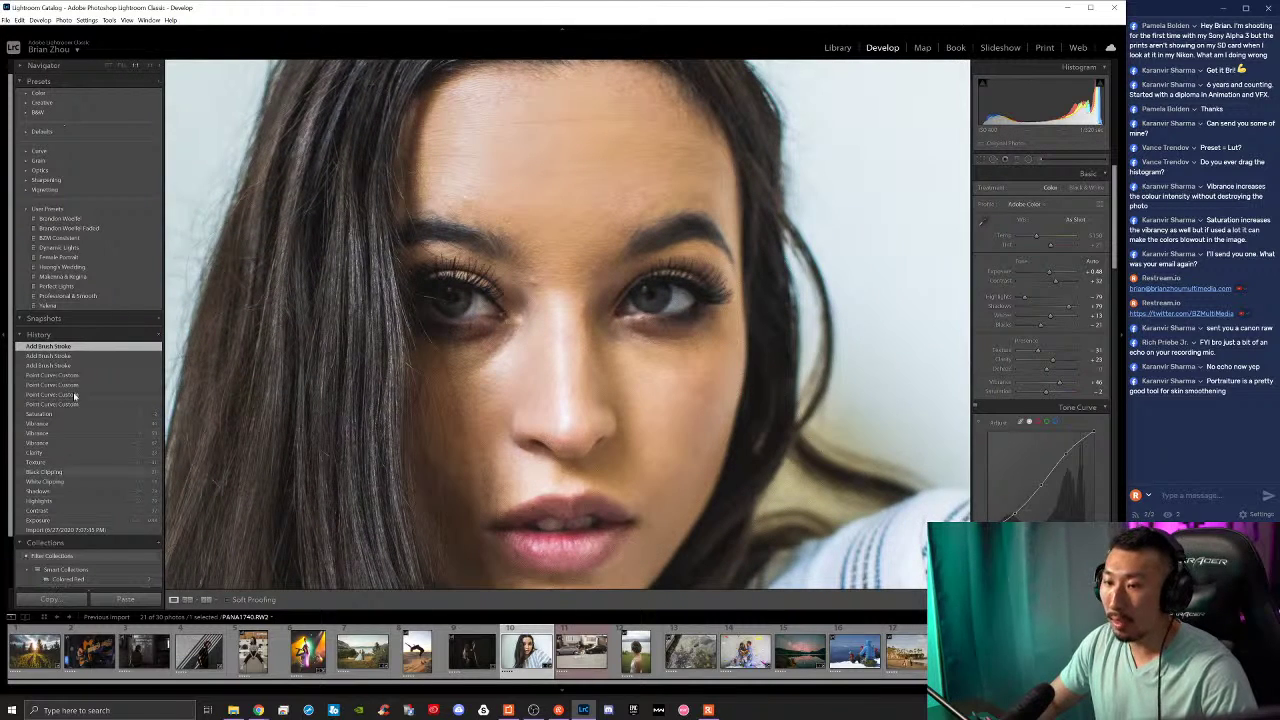
click(79, 377)
key(ctrl+z)
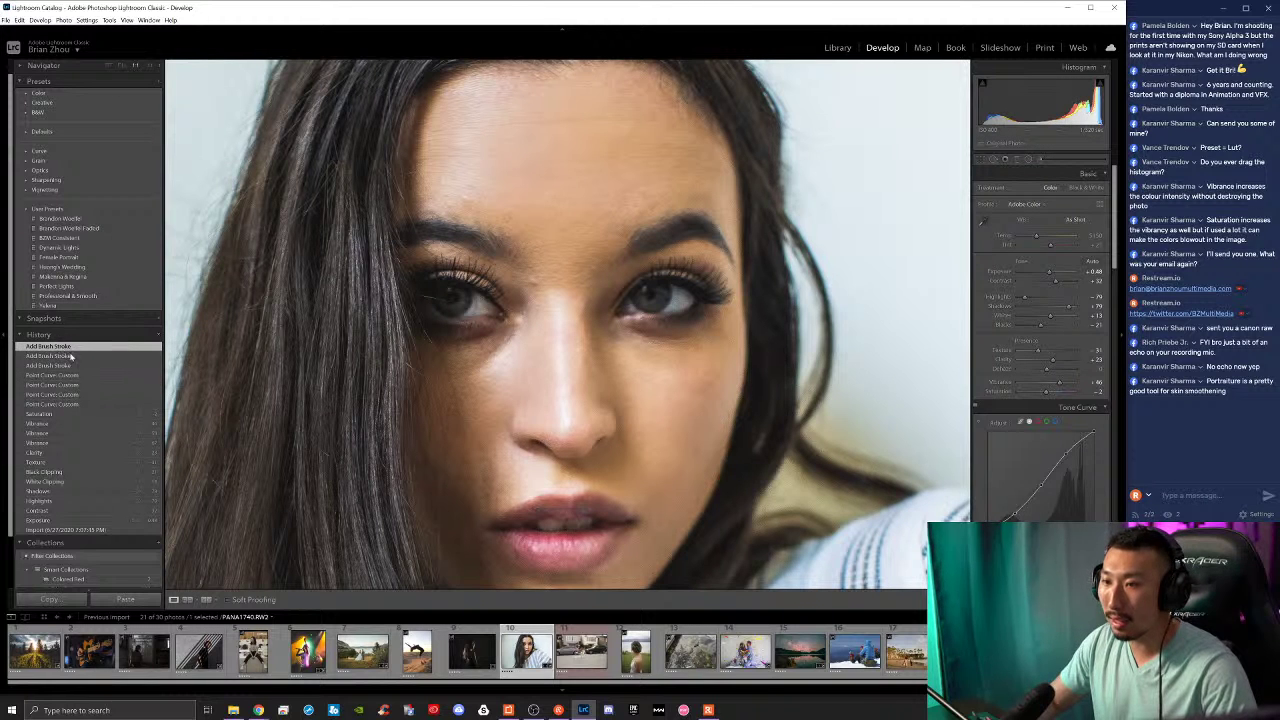
key(ctrl+y)
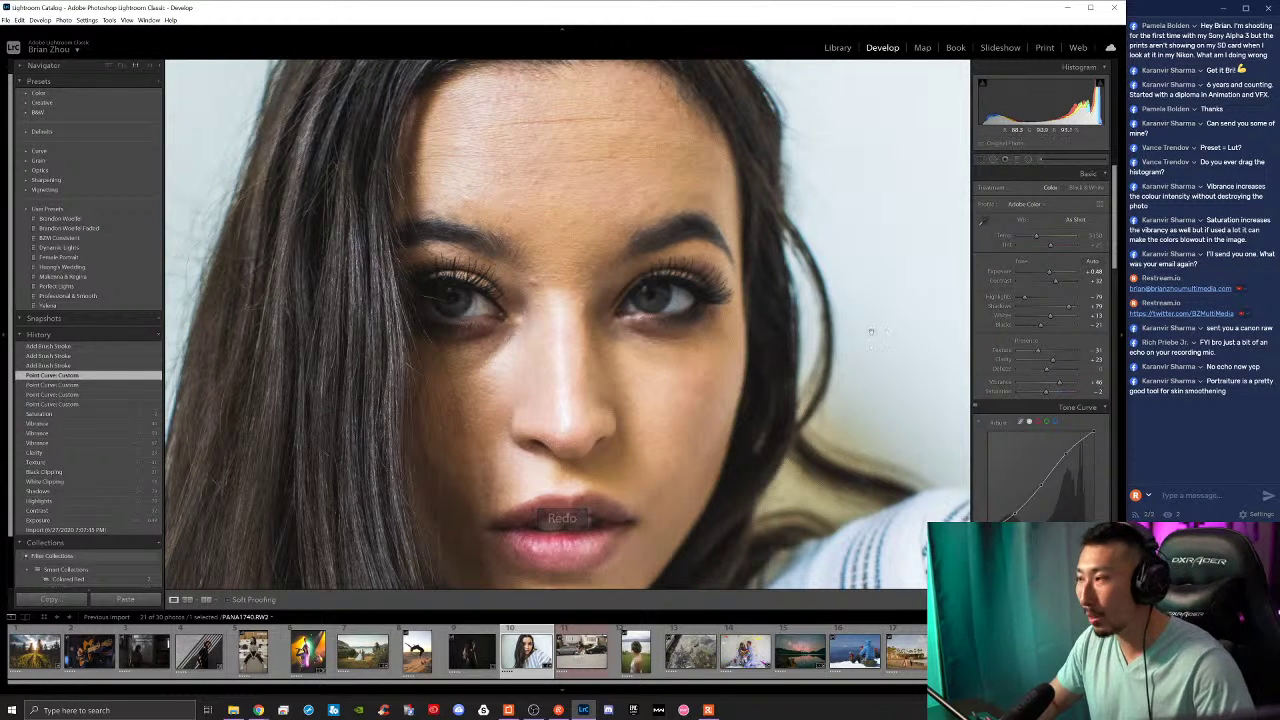
click(697, 281)
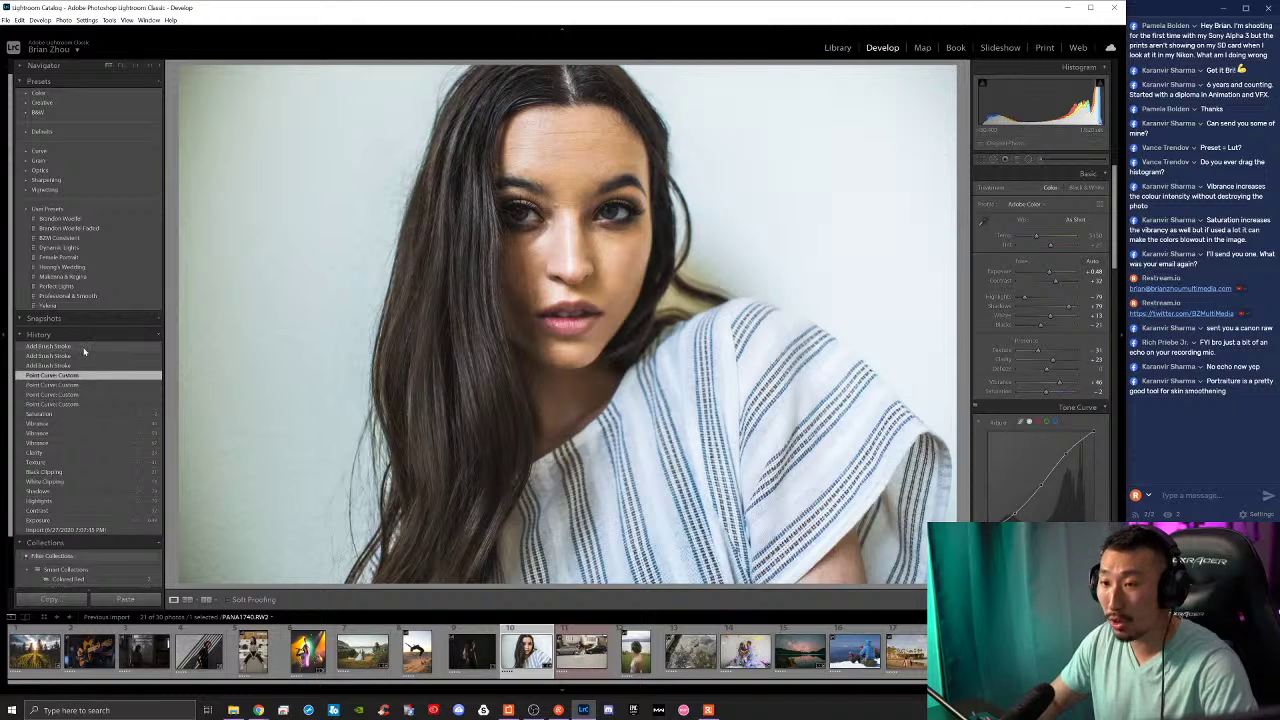
key(ctrl+z)
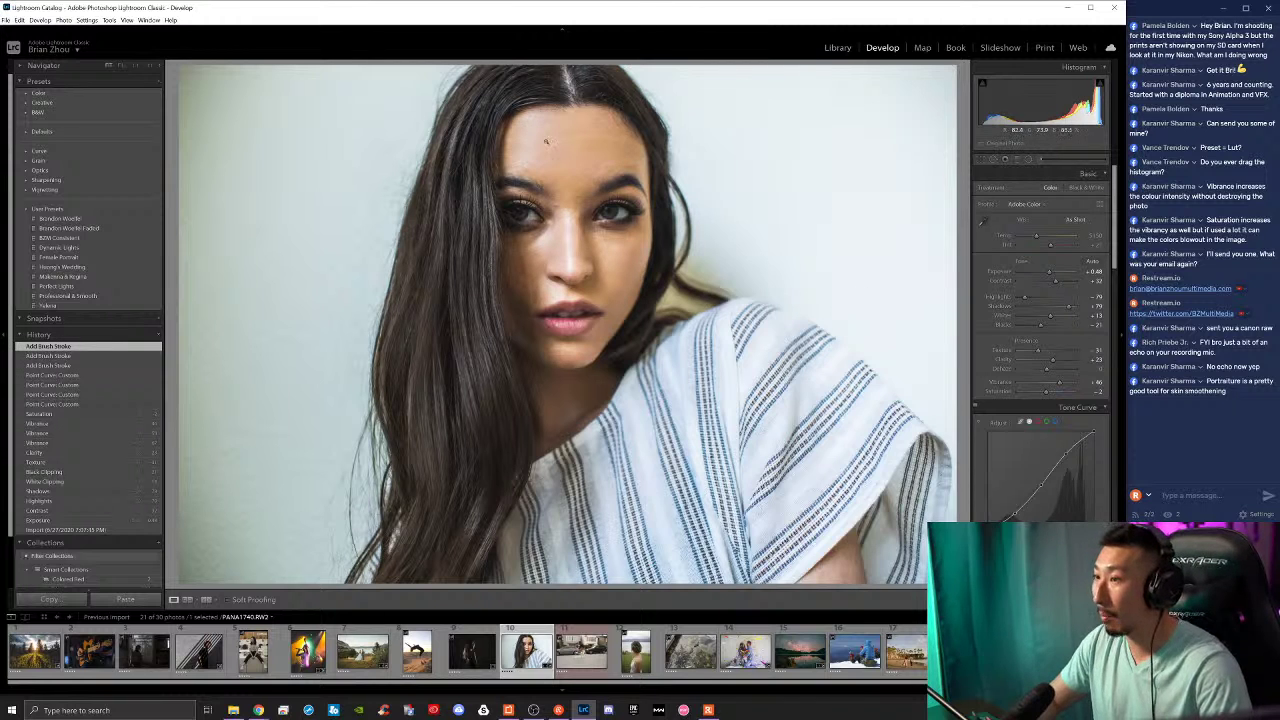
click(1043, 160)
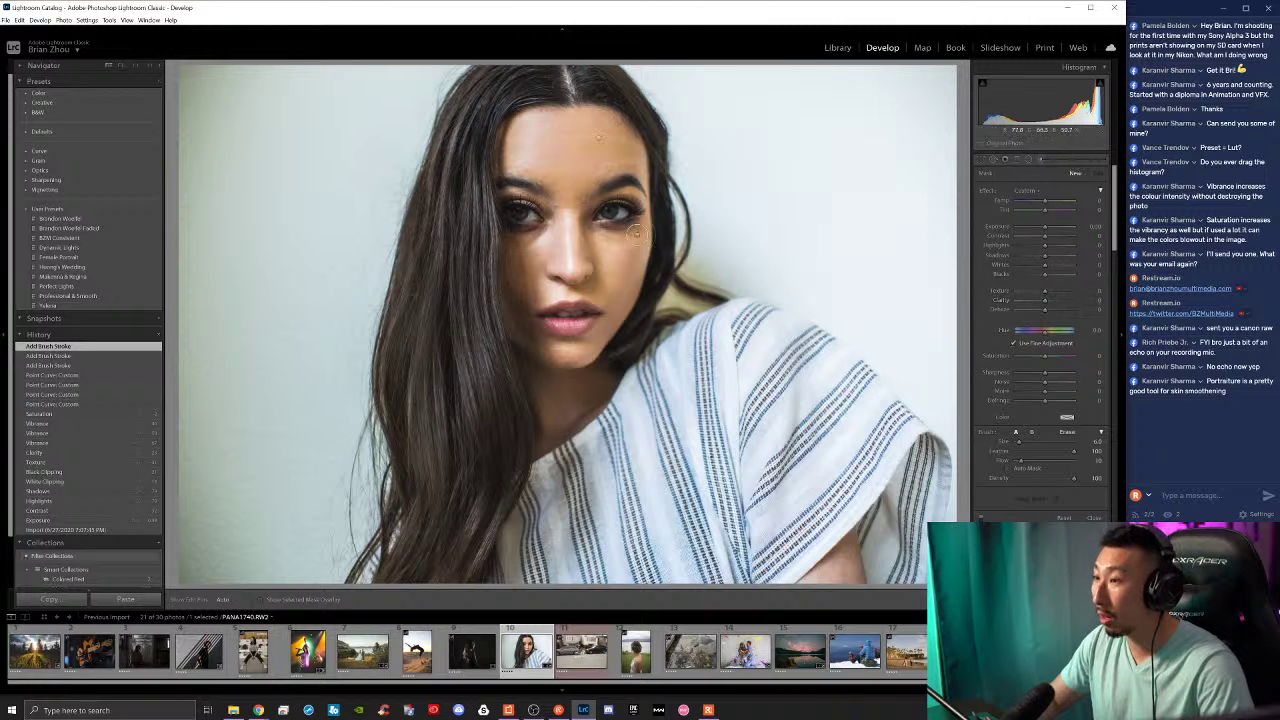
Step: Set the Detail panel's Sharpening Amount to about 101
scroll(1035, 420, down, 10)
scroll(1040, 456, down, 4)
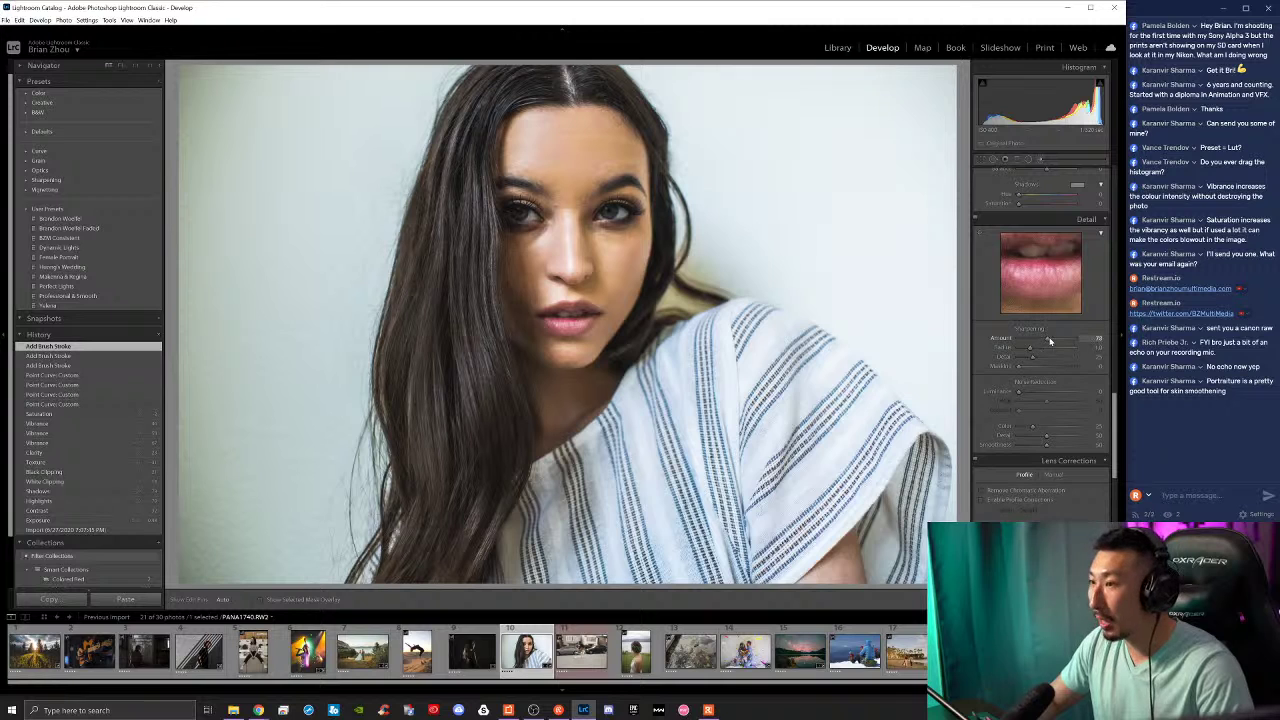
drag(1056, 338, 1058, 347)
scroll(1040, 397, up, 2)
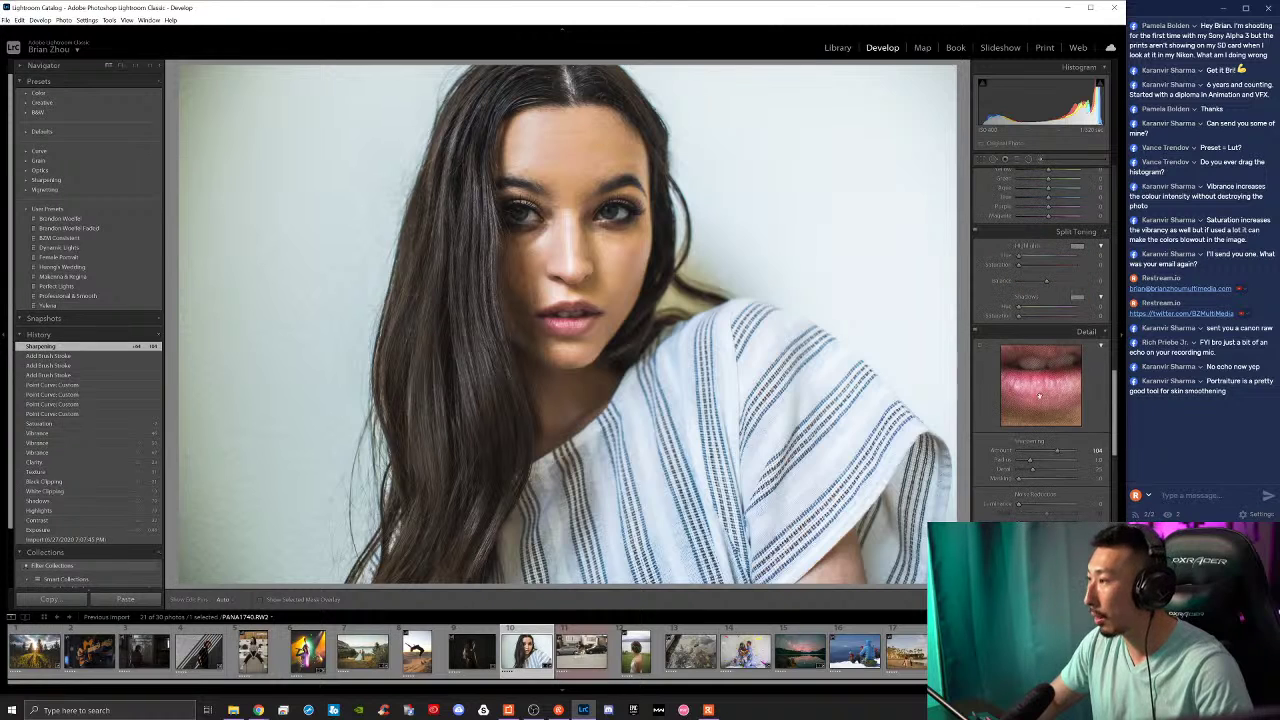
drag(1060, 456, 1056, 455)
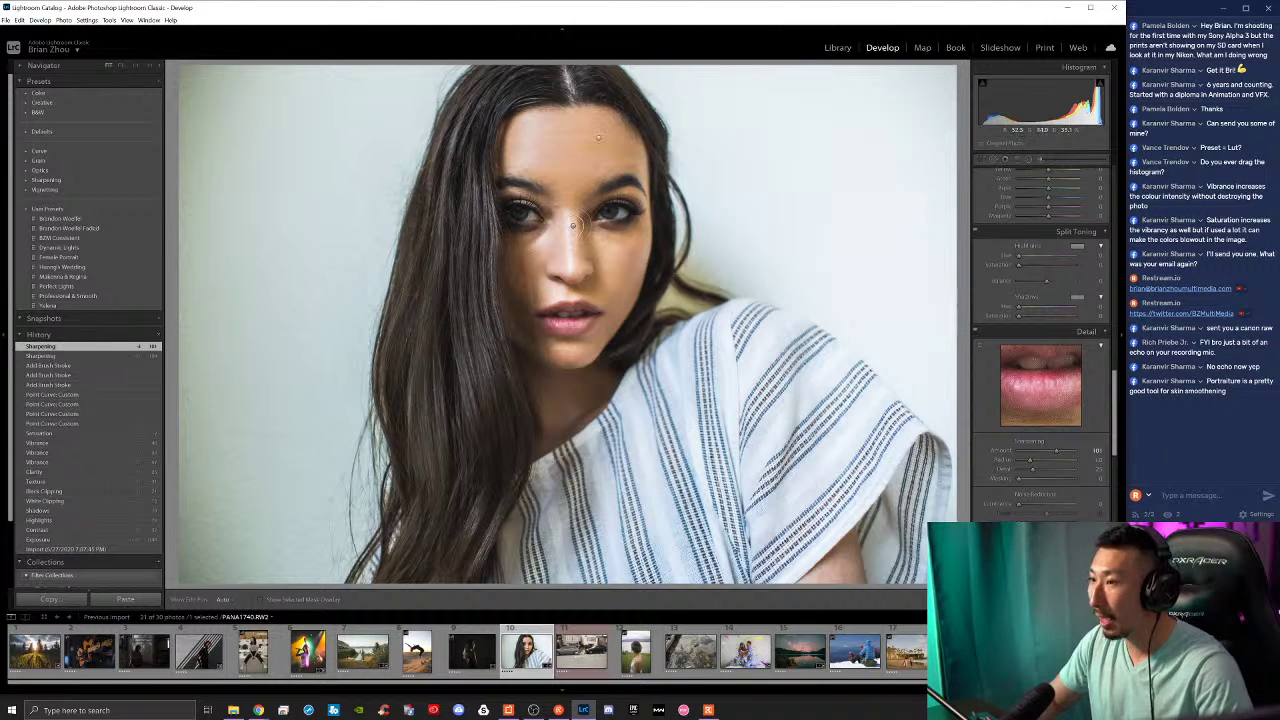
Step: Switch to the adjustment brush and raise its Sharpness and Clarity
key(k)
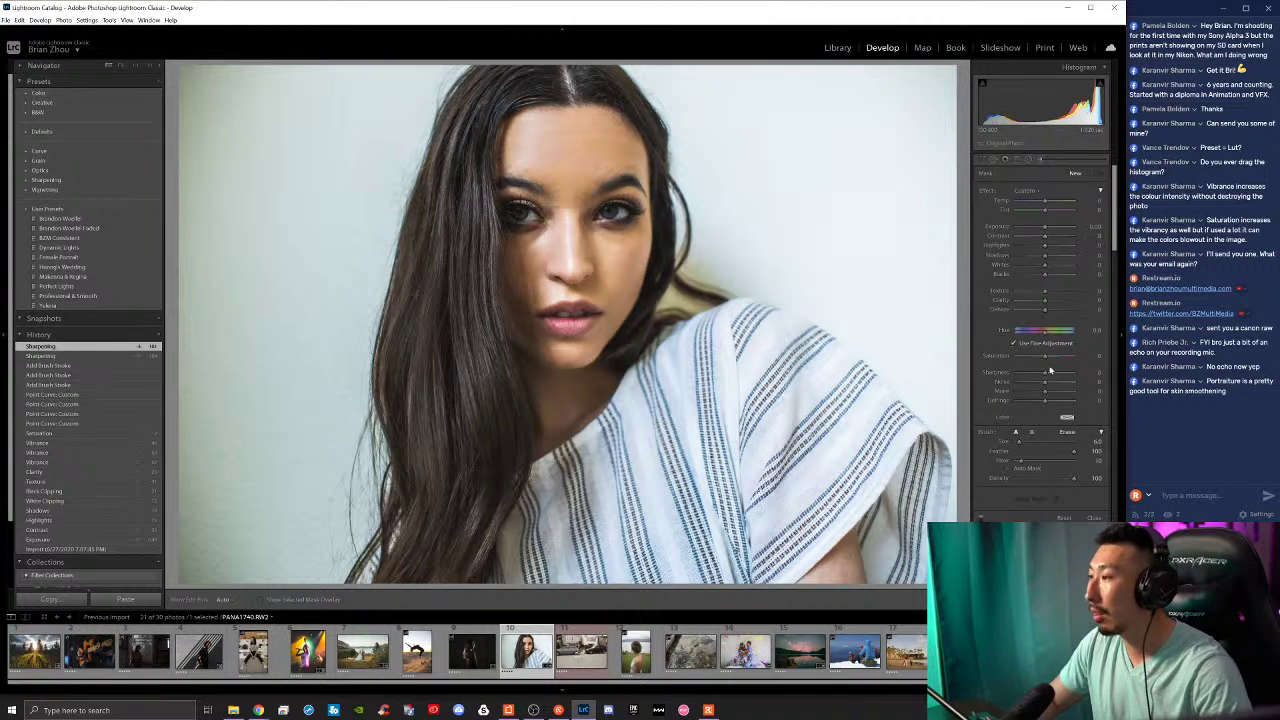
drag(1044, 373, 1049, 375)
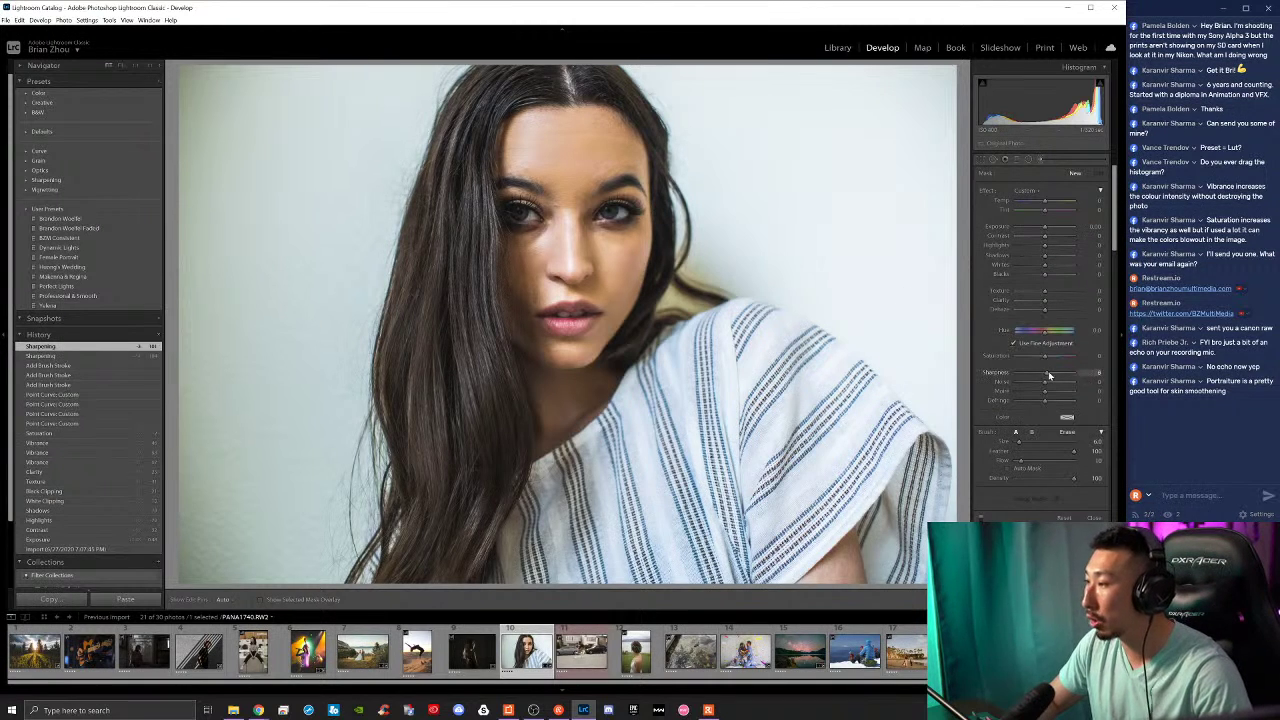
click(1049, 301)
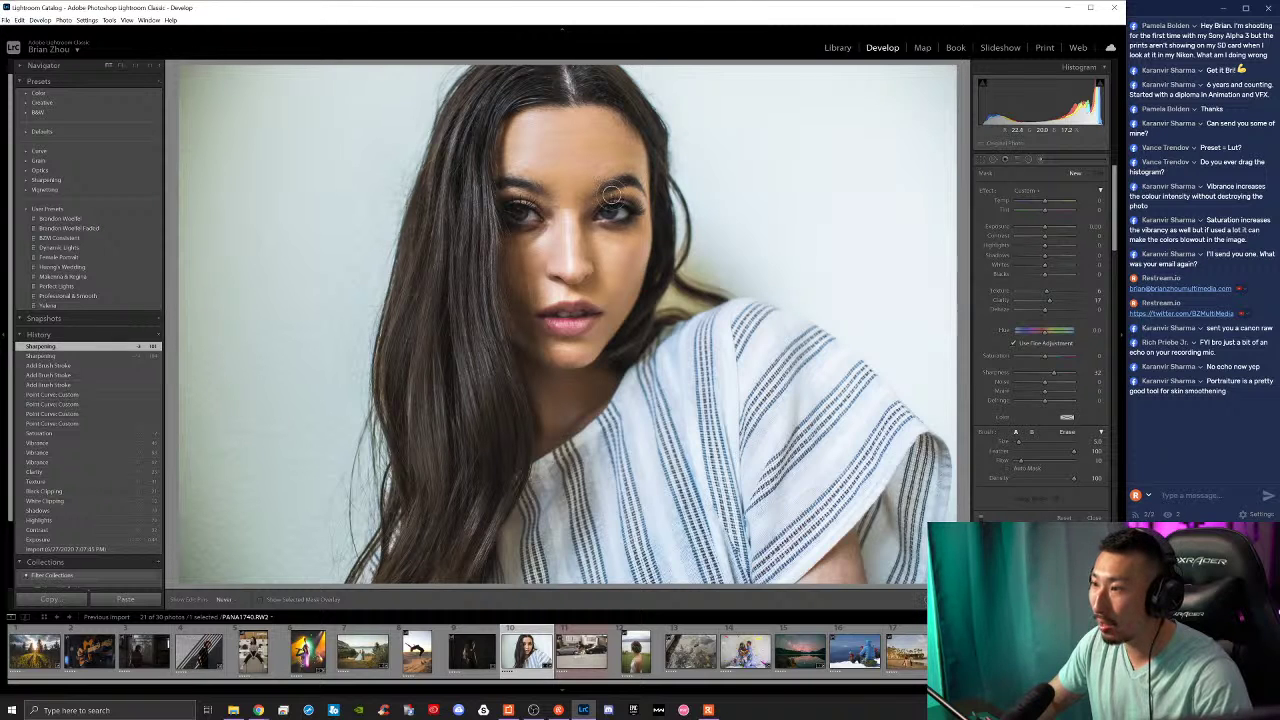
Step: Paint the sharpening brush over both eyes and dab it onto the lips
mouse_move(615, 192)
mouse_down()
mouse_move(532, 185)
mouse_move(522, 214)
mouse_up()
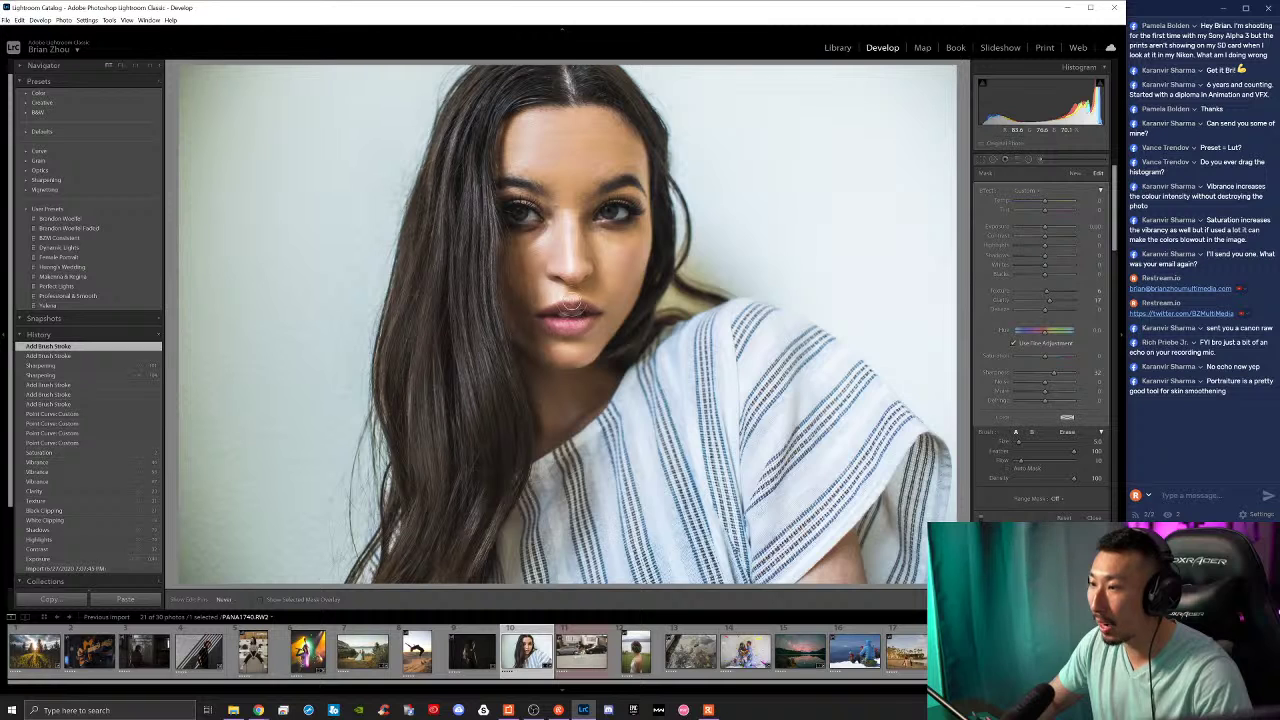
click(573, 310)
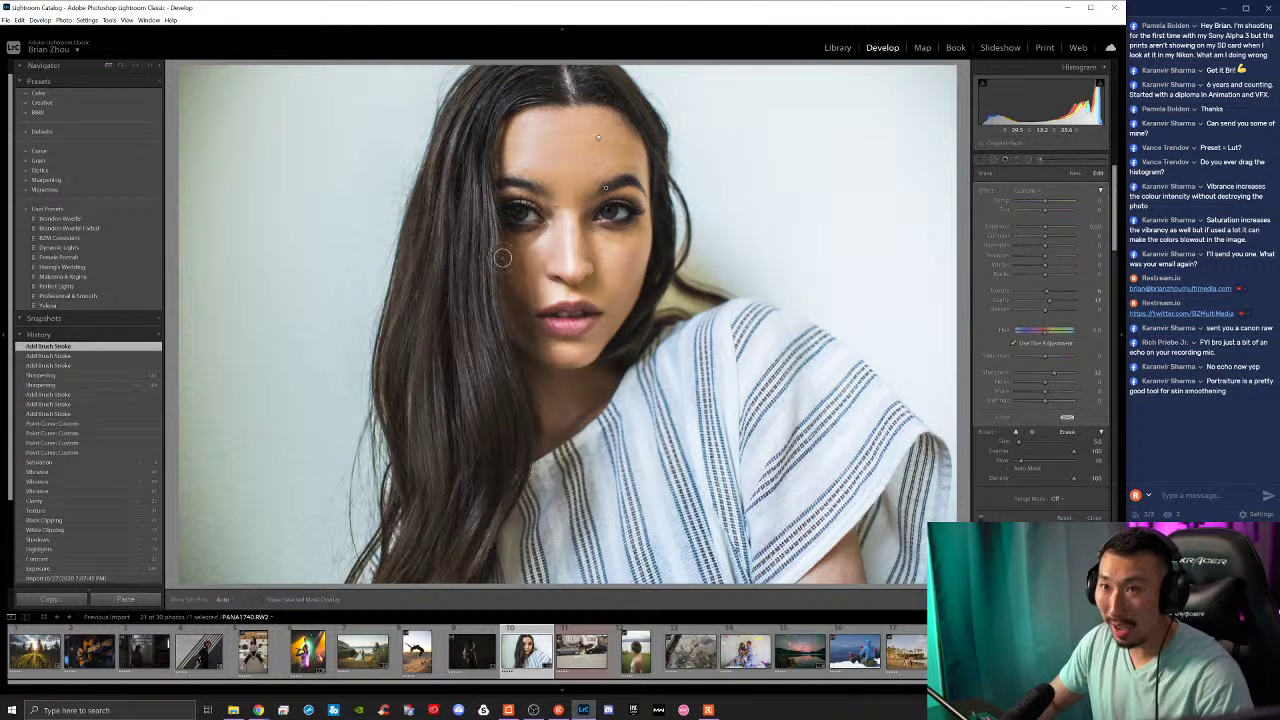
key(h)
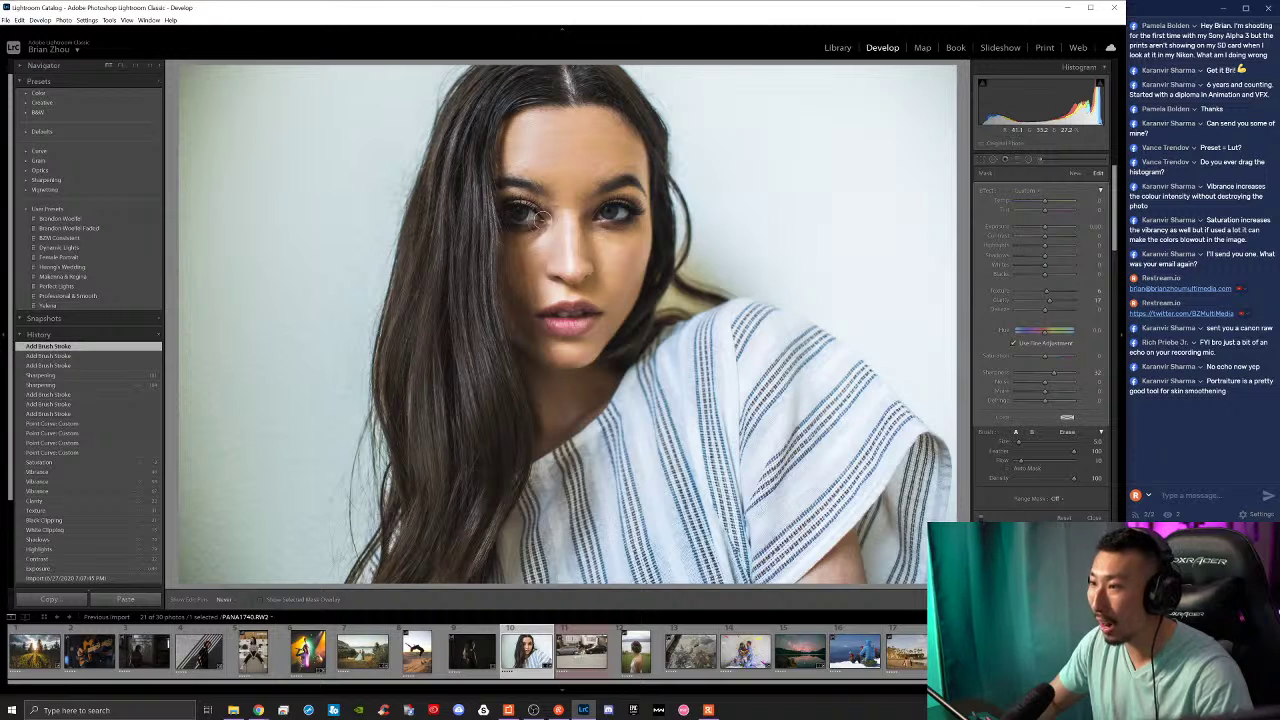
click(540, 218)
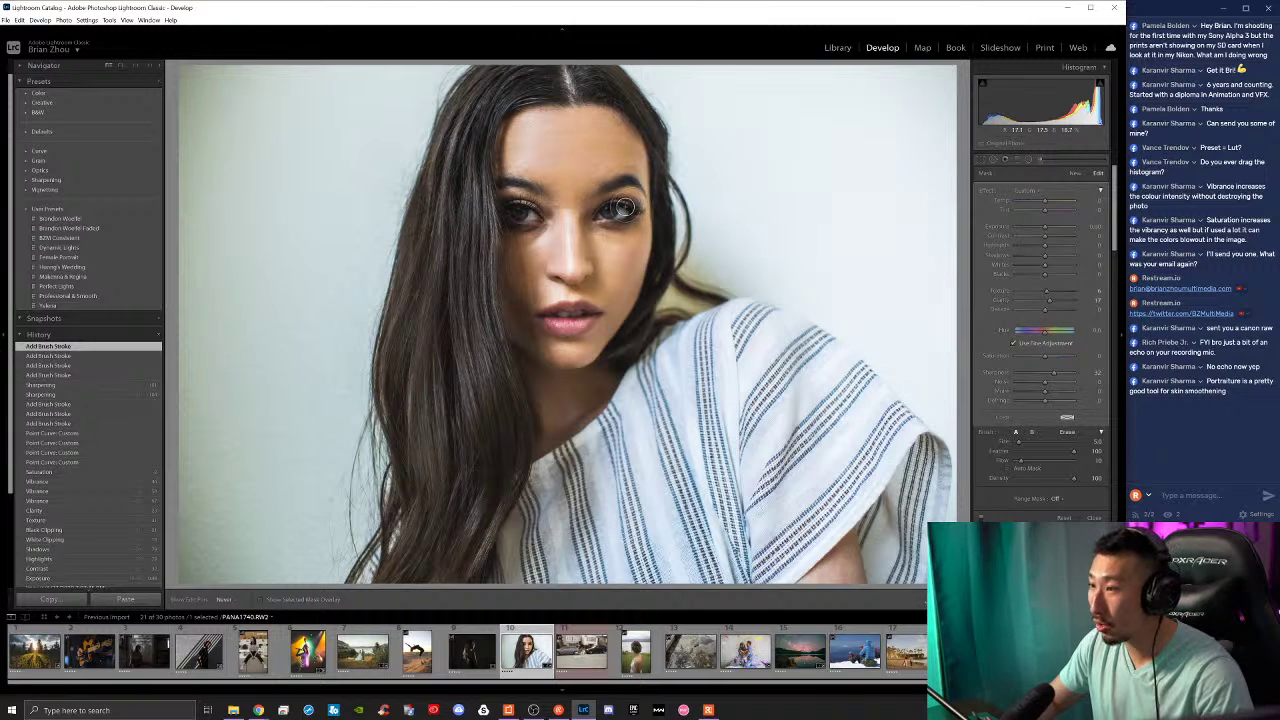
click(538, 205)
click(530, 208)
key(h)
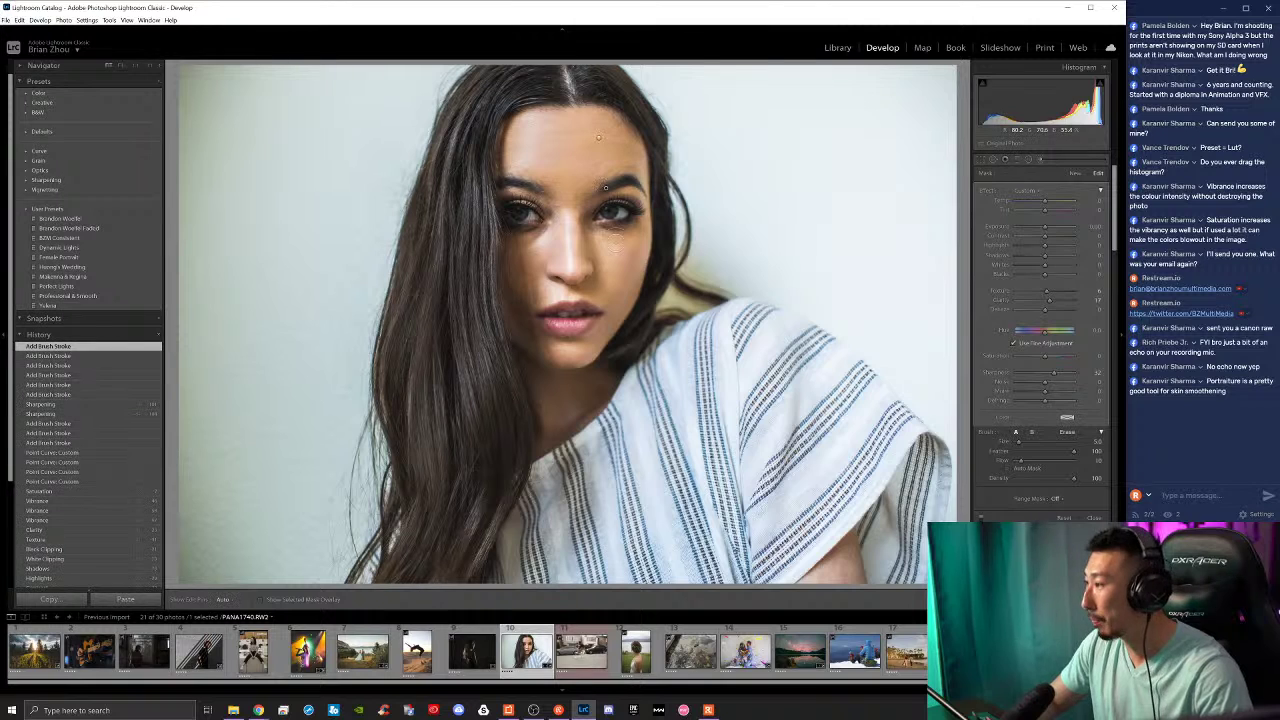
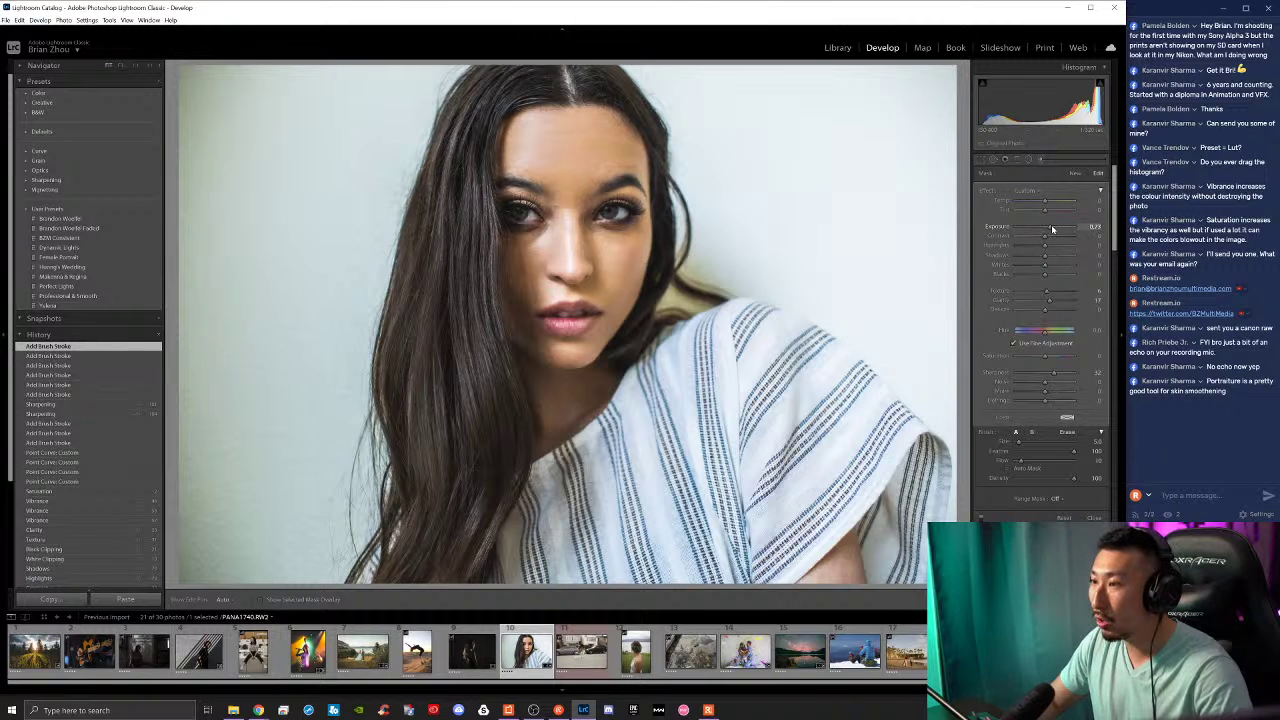
Step: Tweak the eye brush's exposure, lower its saturation slightly and add contrast, then close the brush
drag(1052, 230, 1046, 234)
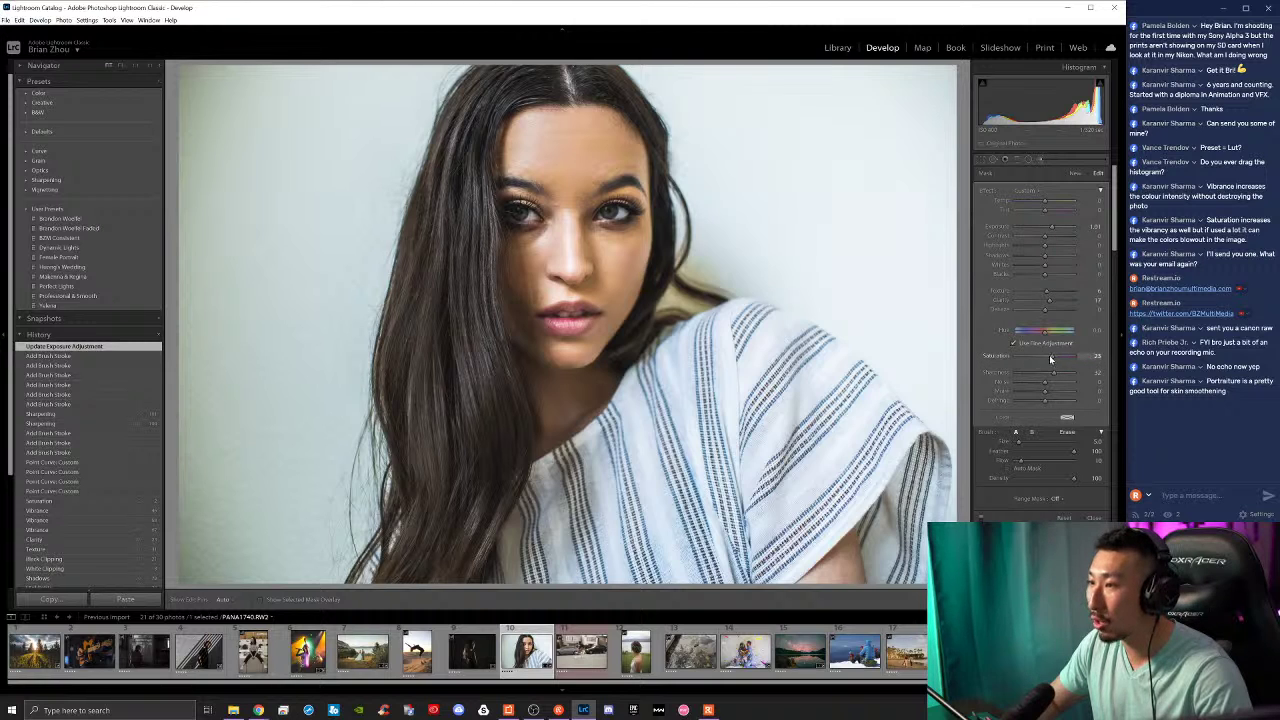
drag(1064, 360, 1061, 360)
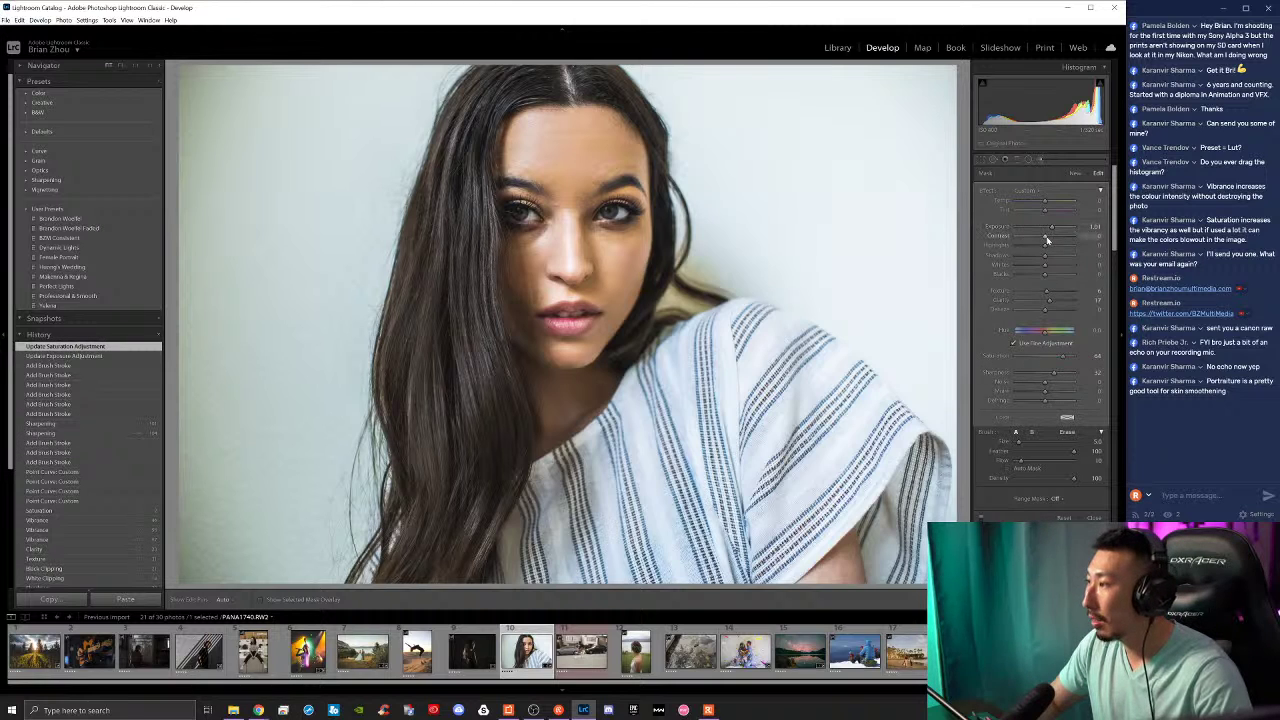
drag(1059, 239, 1056, 239)
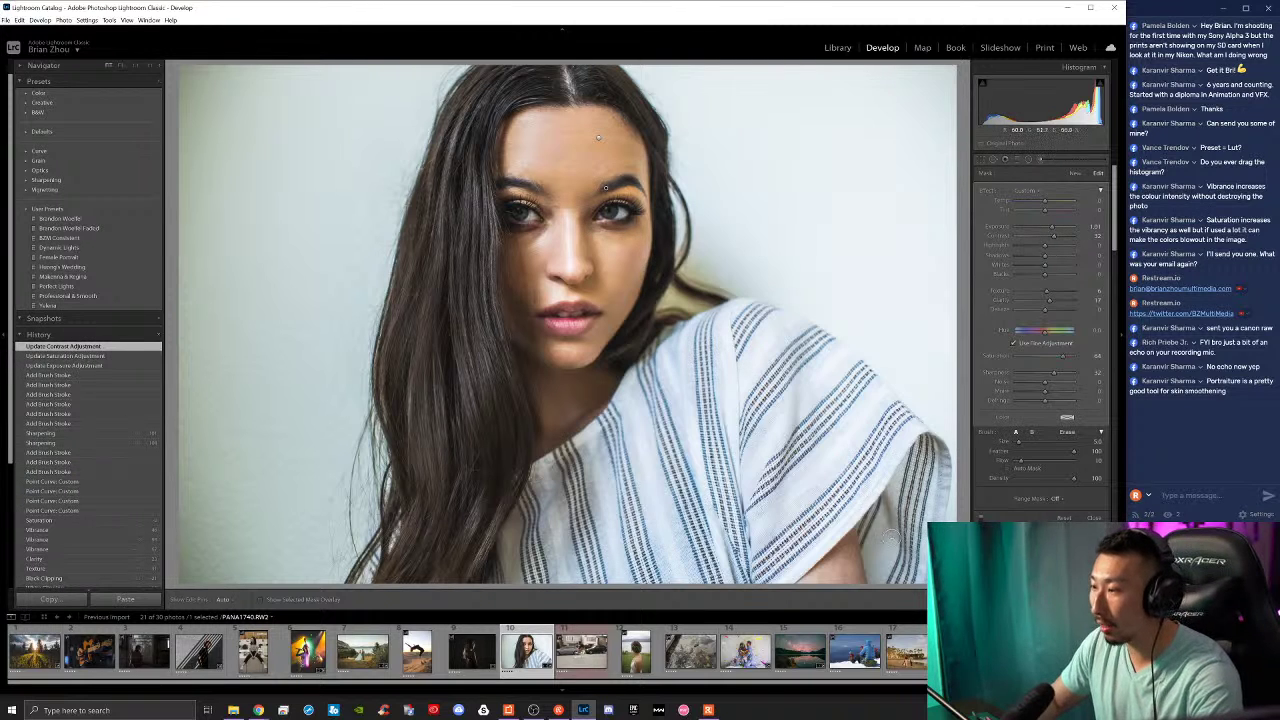
key(k)
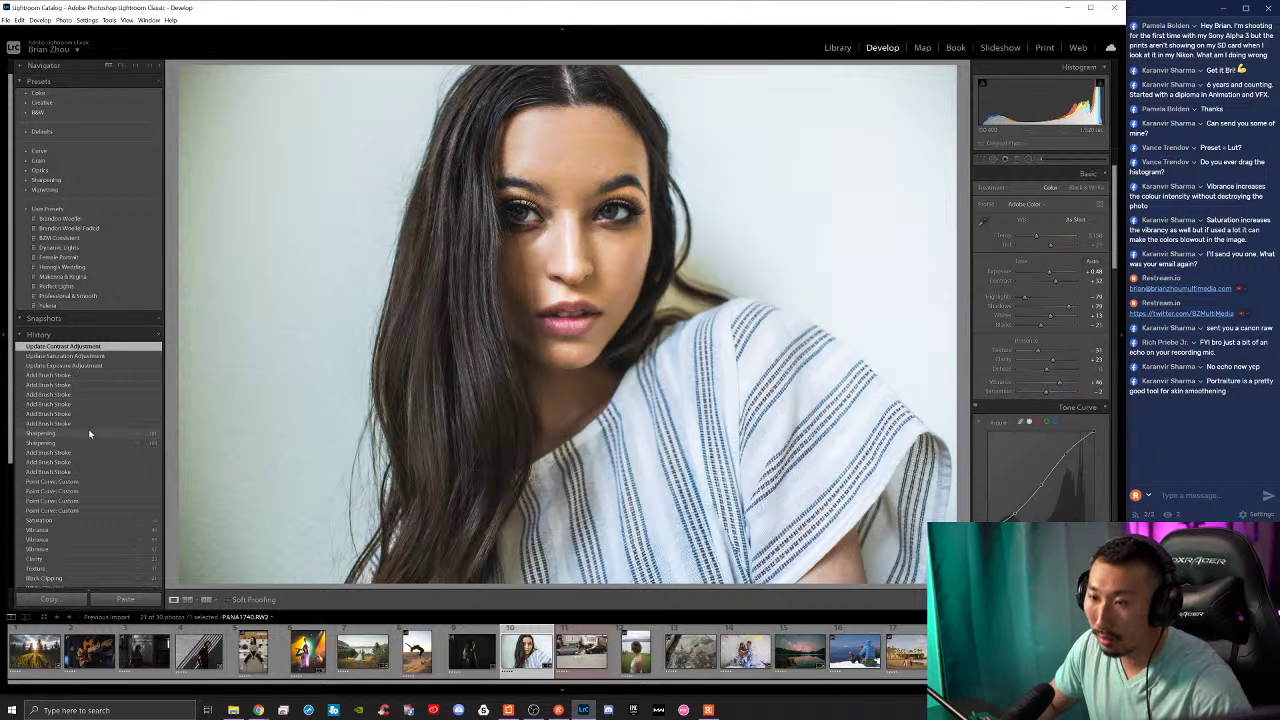
Step: Compare the brushed edits against earlier history states, a face close-up and the before view
click(92, 432)
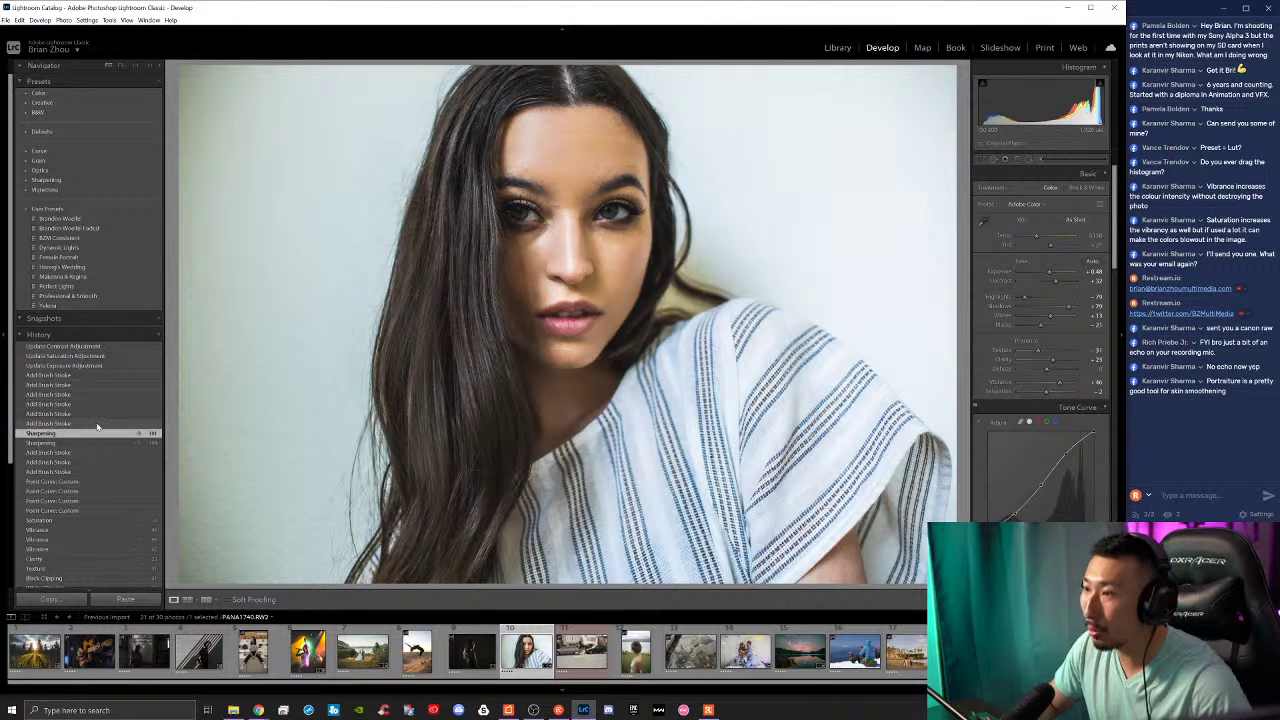
key(ctrl+z)
key(ctrl+y)
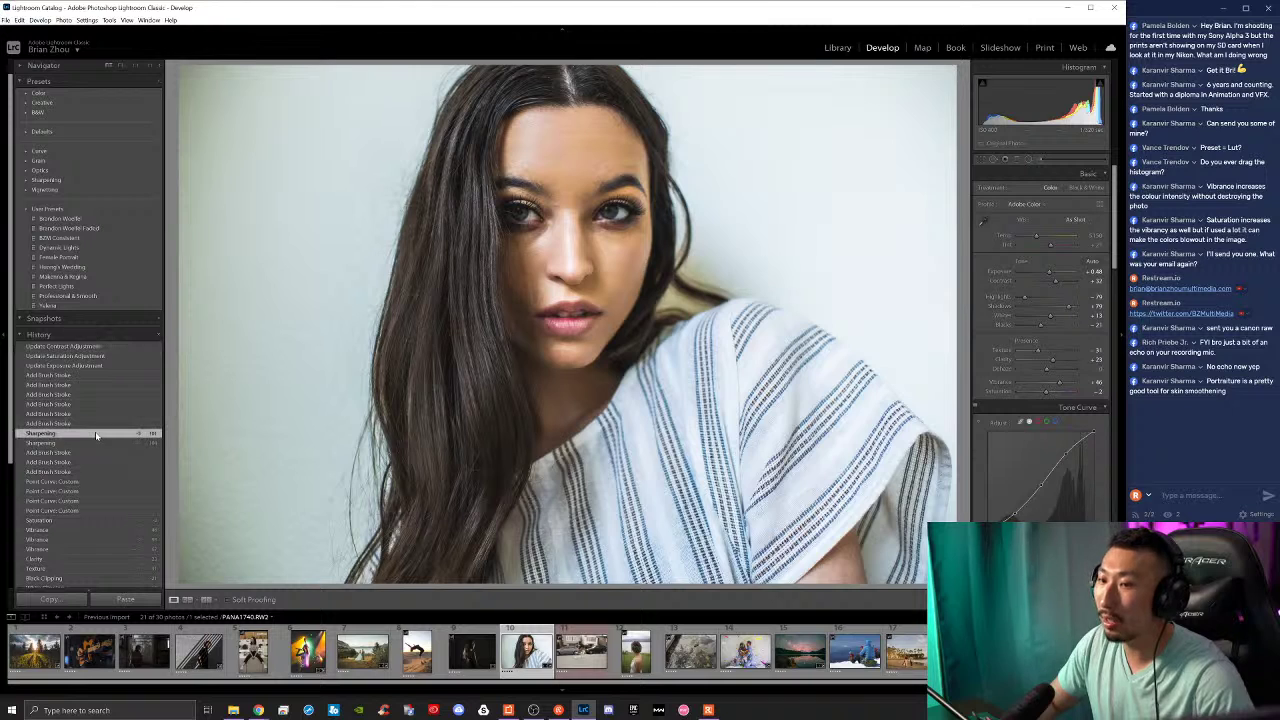
key(ctrl+z)
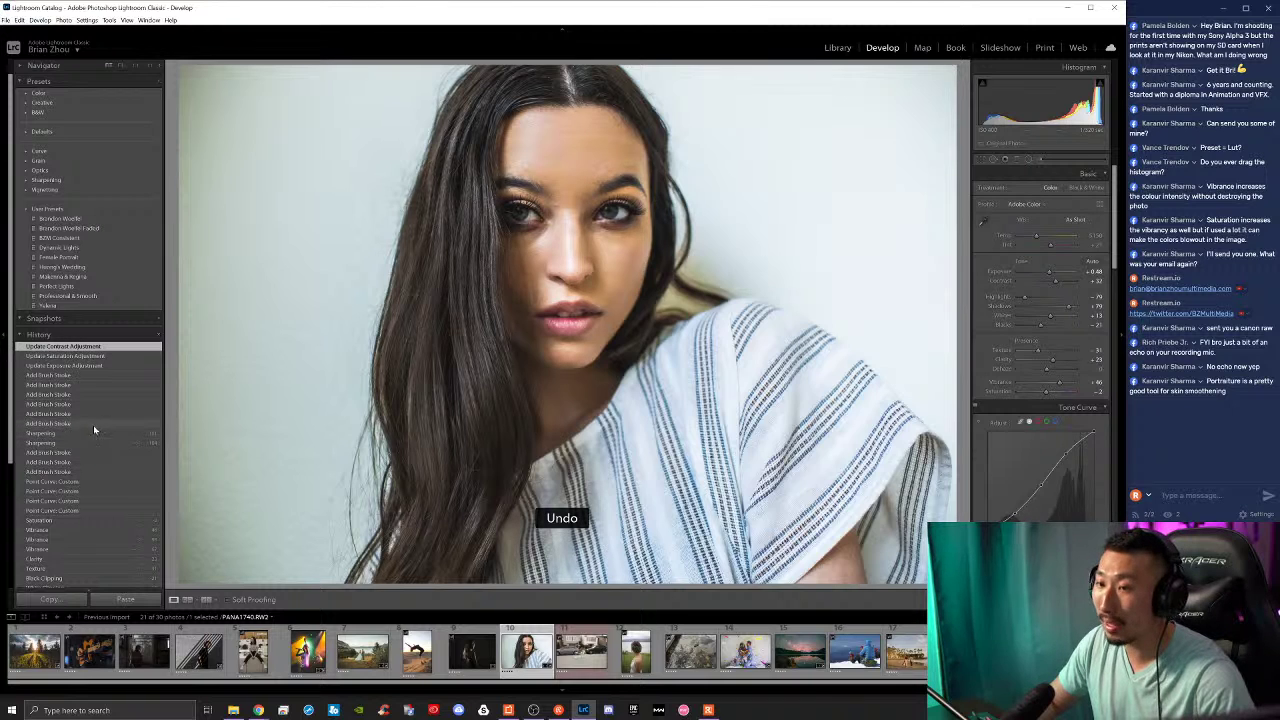
click(698, 321)
click(700, 321)
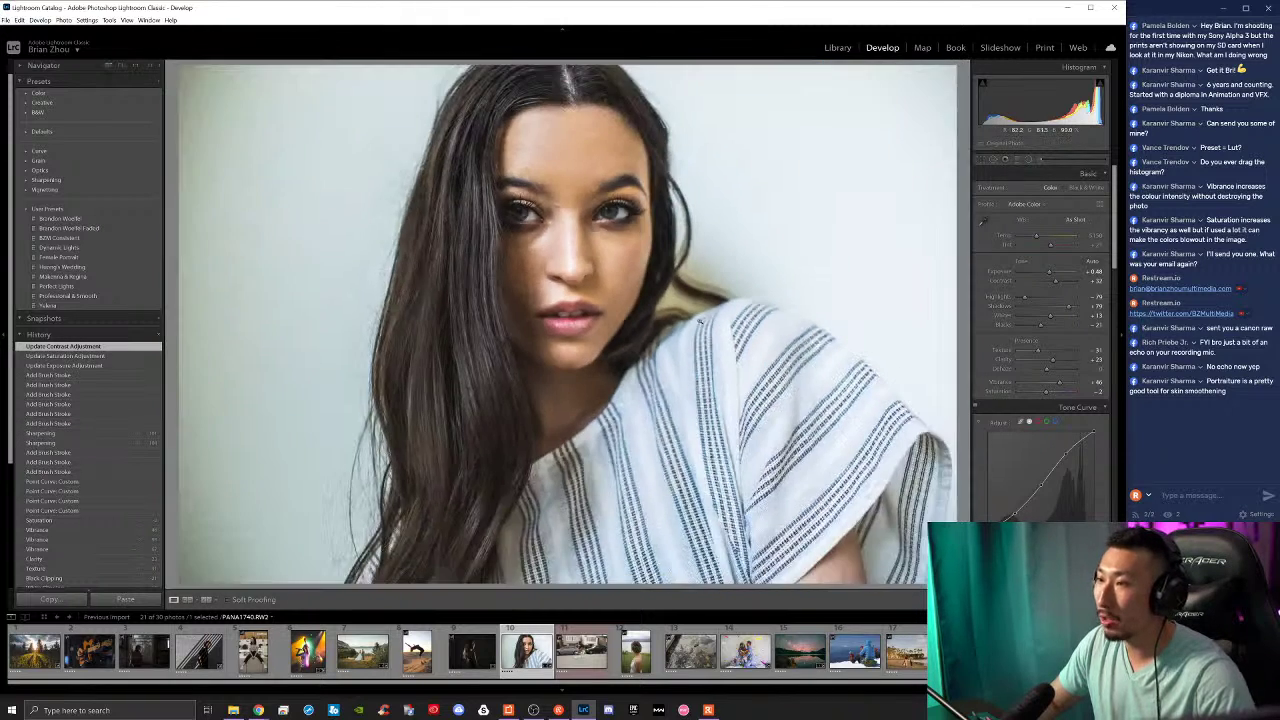
key(backslash)
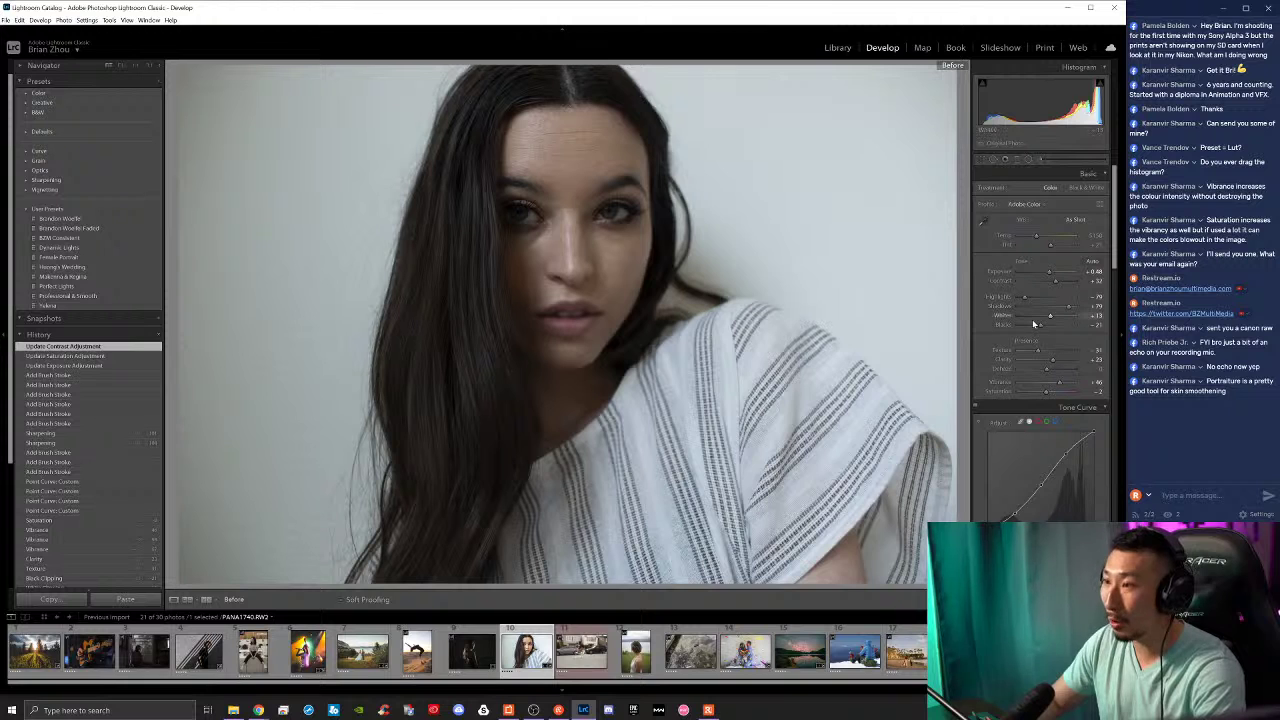
key(backslash)
Step: Neutralise the white balance from the background wall and cool Temp to 5399, discarding a tint trial
click(981, 221)
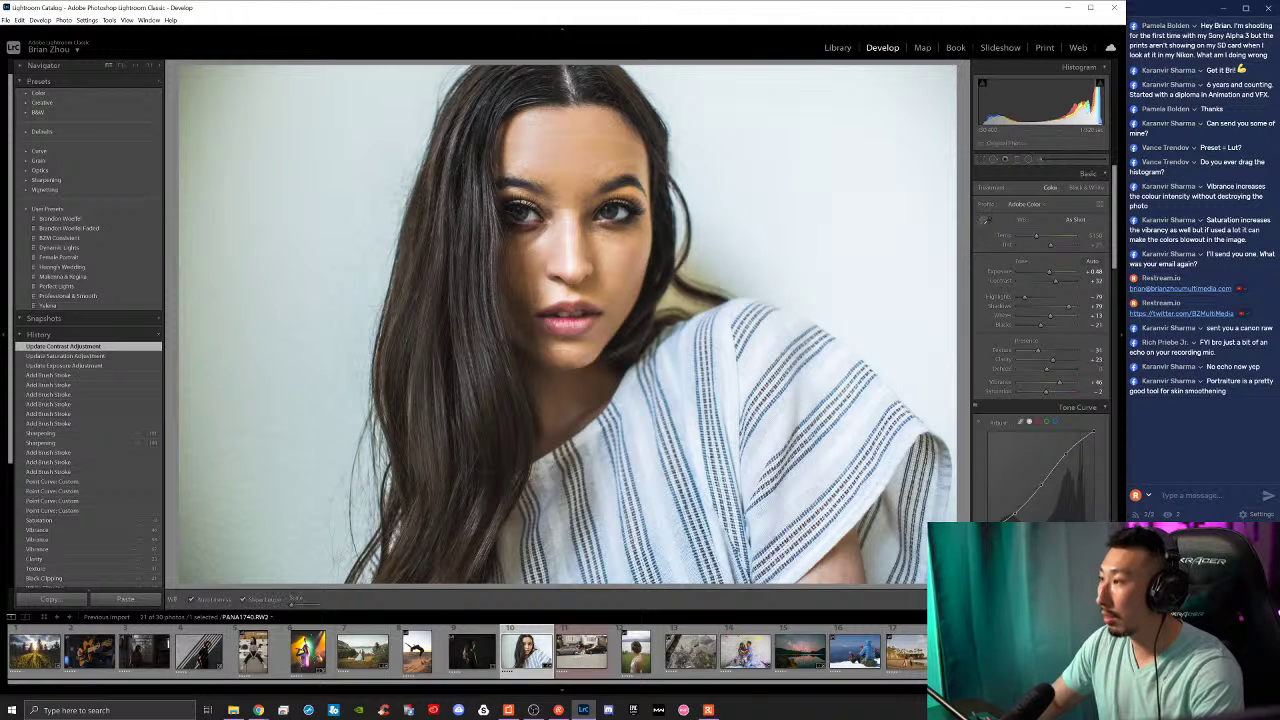
click(777, 345)
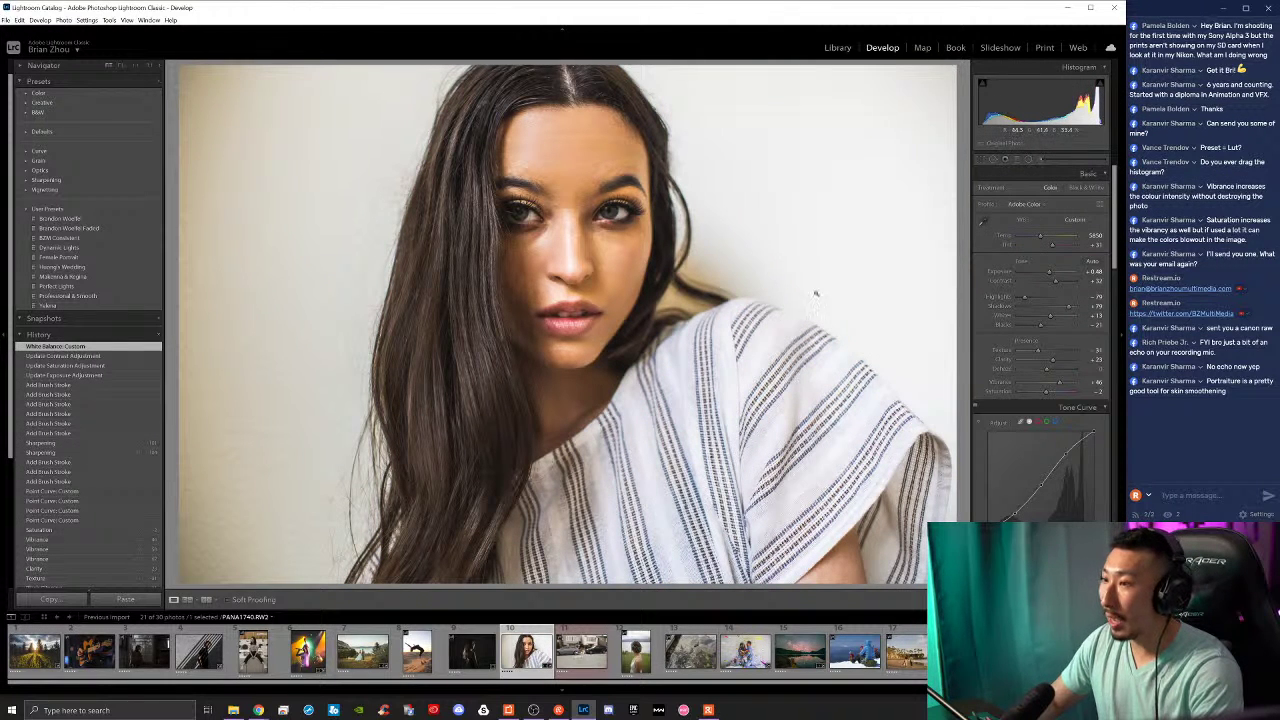
drag(1040, 241, 1037, 241)
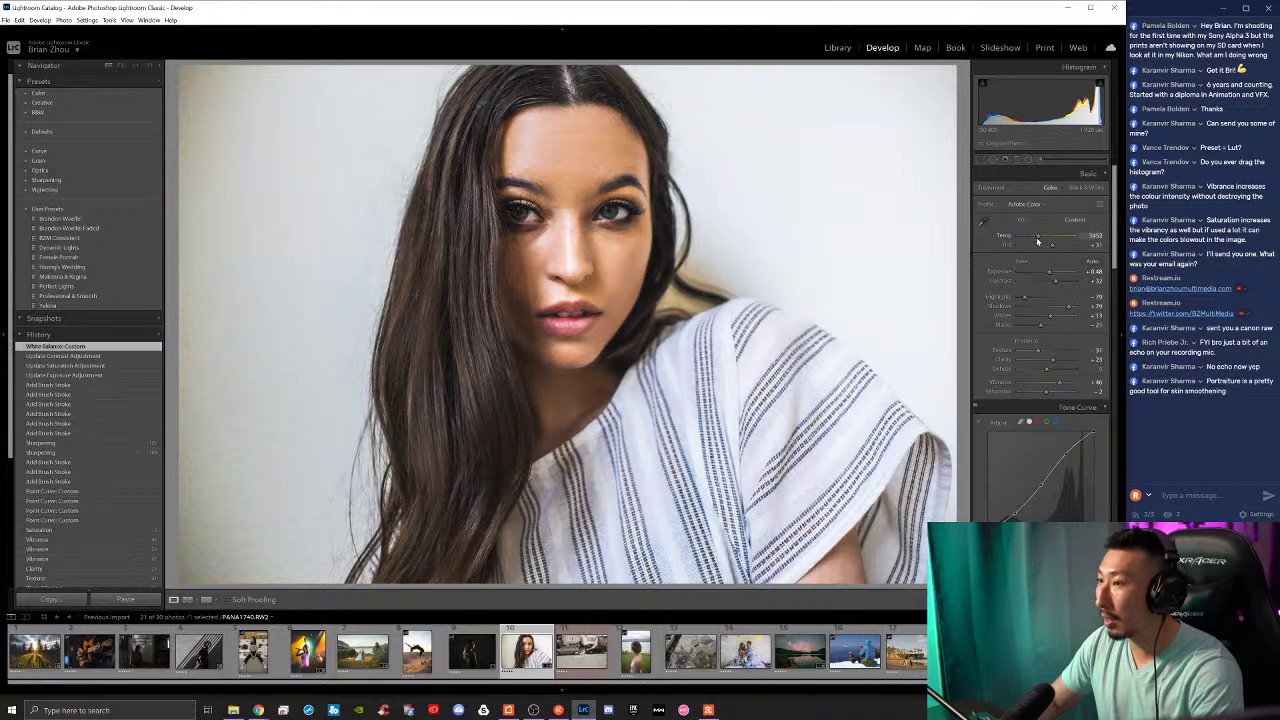
key(backslash)
key(backslash)
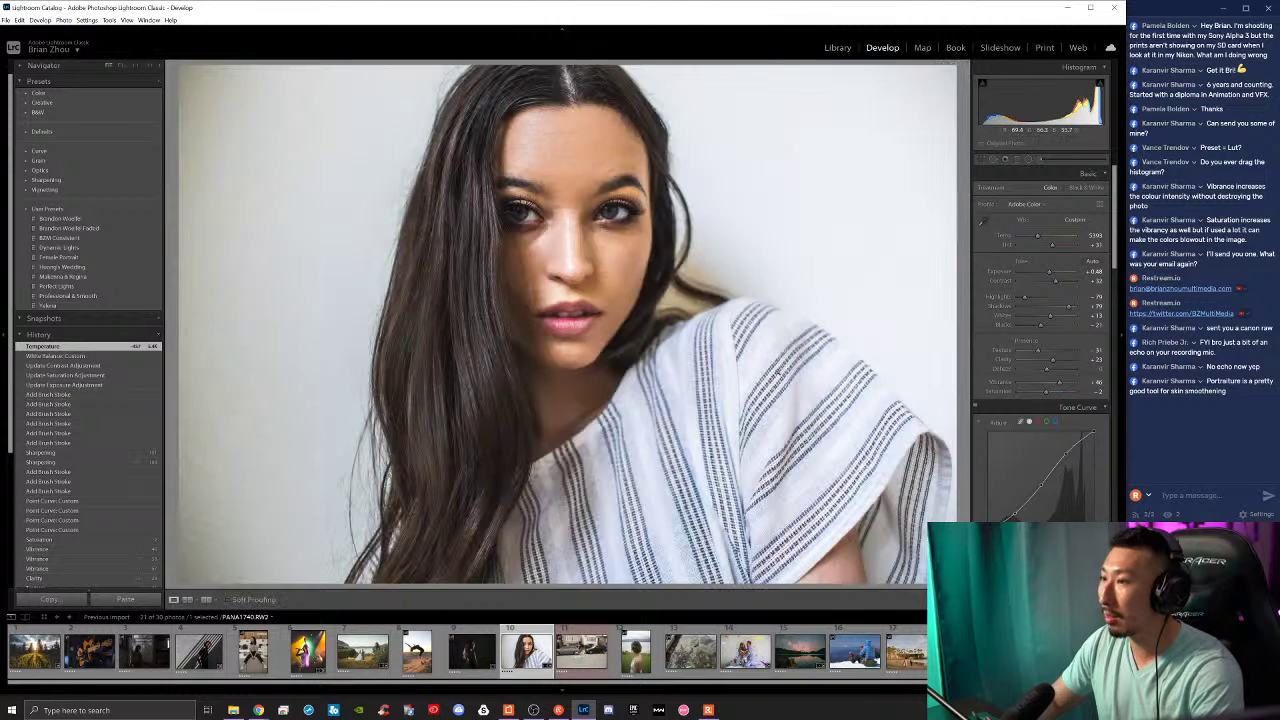
key(backslash)
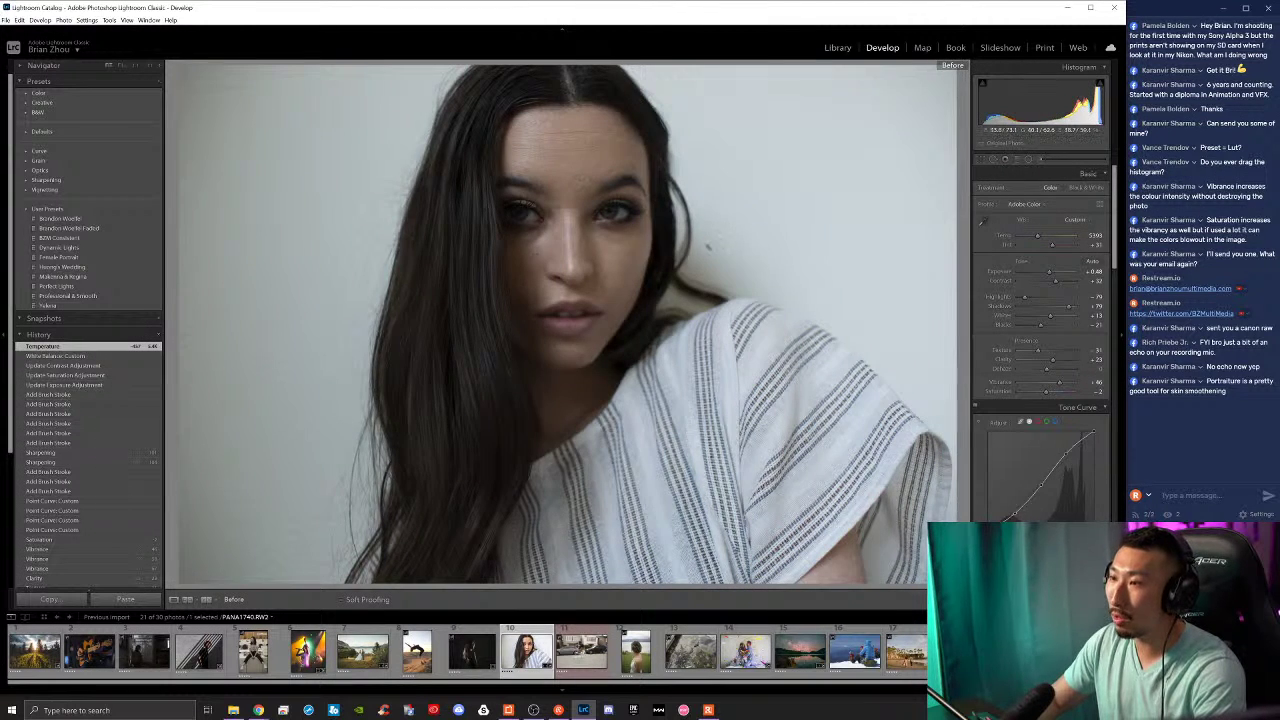
key(backslash)
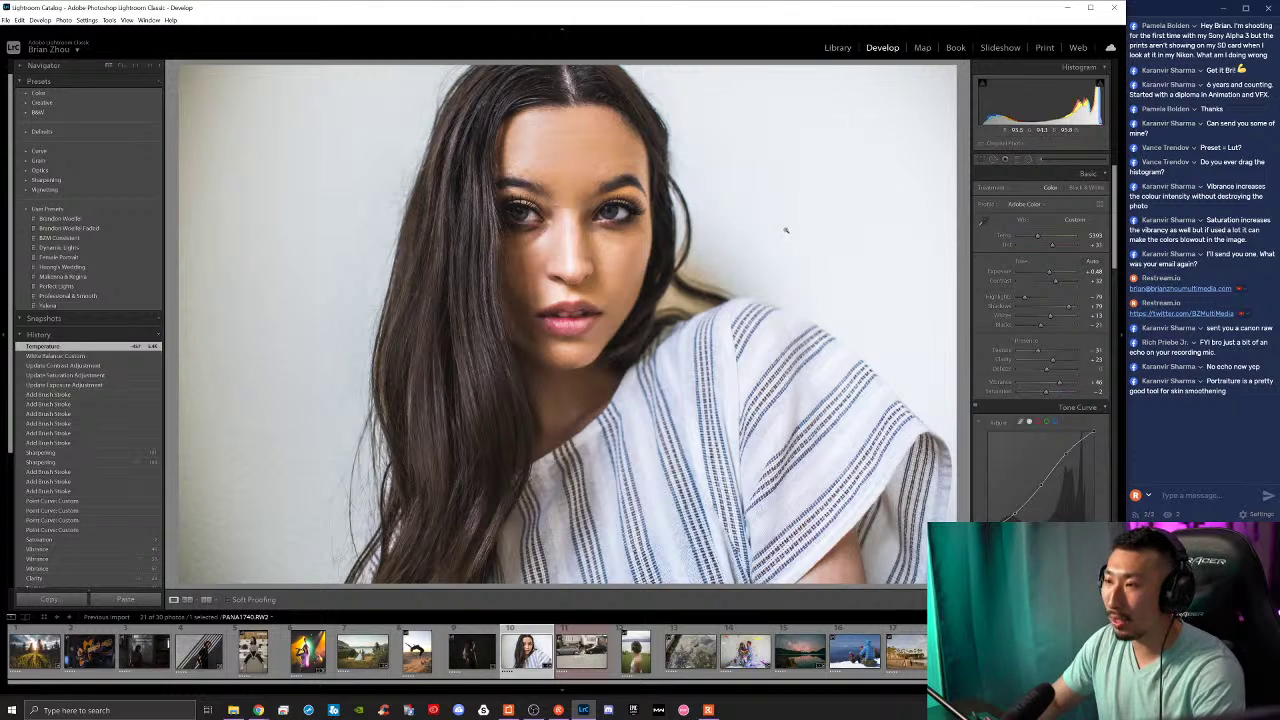
drag(1051, 251, 1051, 244)
key(ctrl+z)
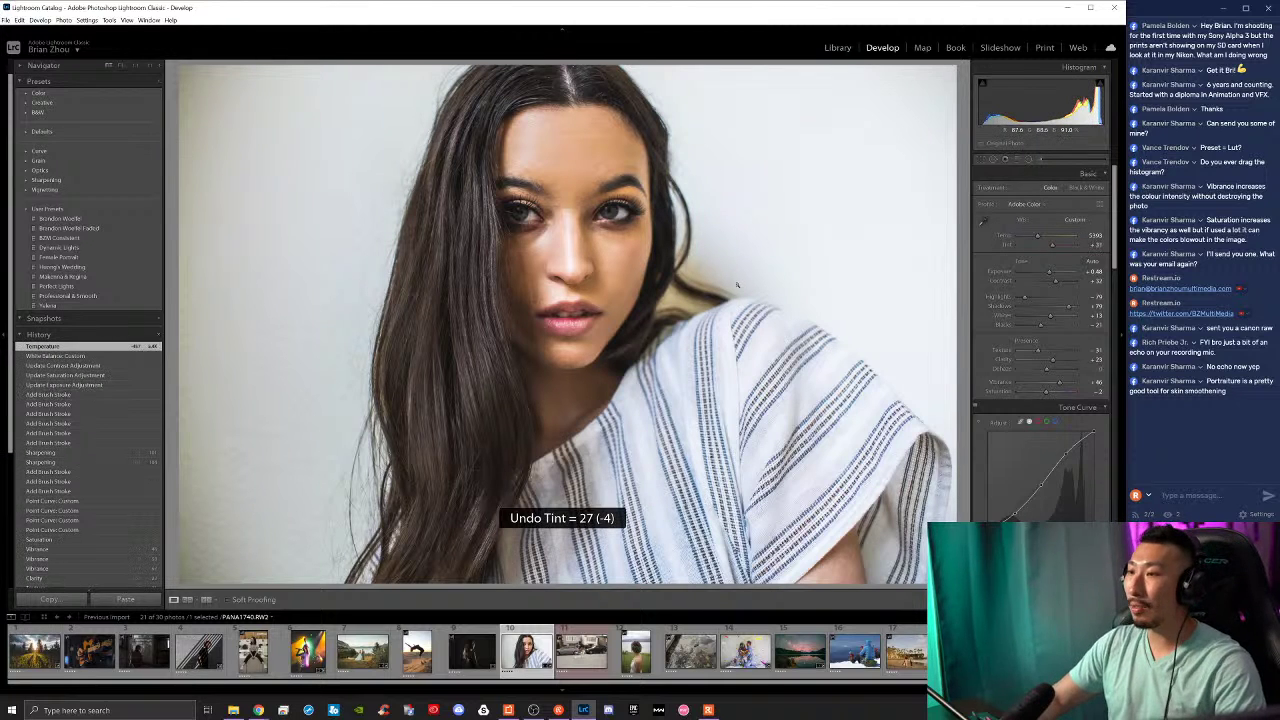
Step: Draw a radial filter around the right eye and fit its shape closely in a Navigator close-up
click(1029, 159)
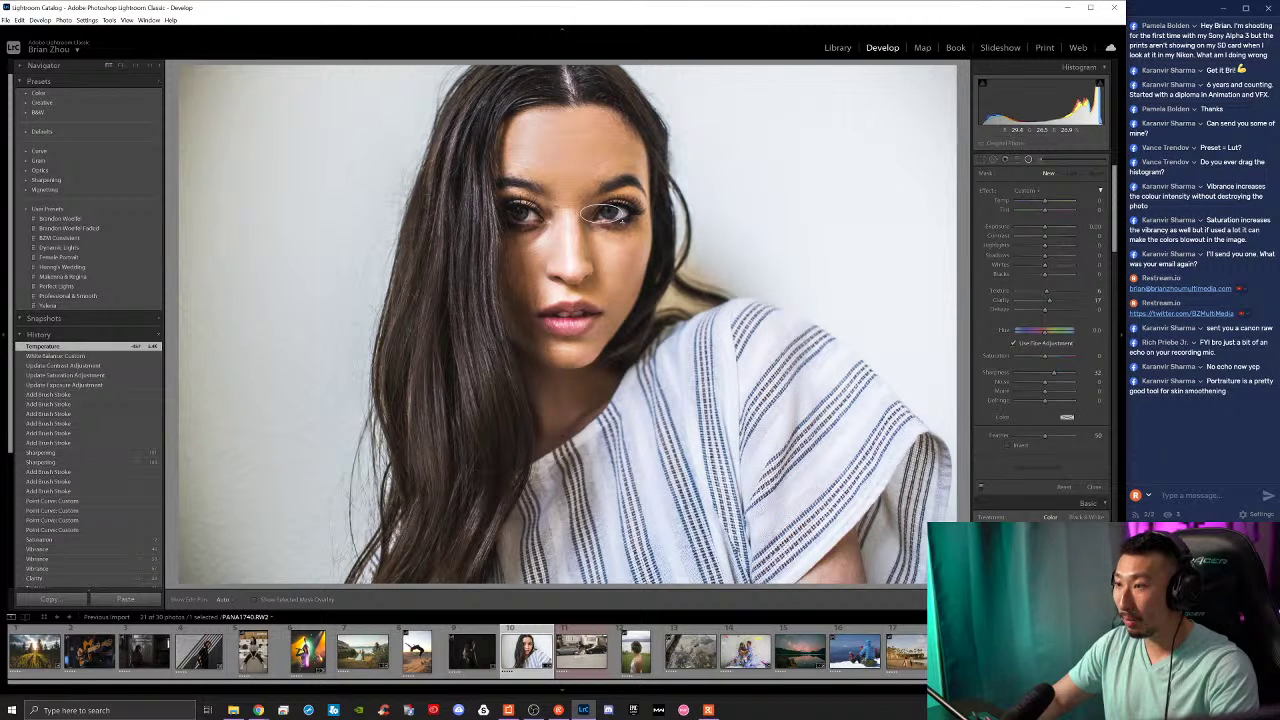
drag(600, 213, 630, 216)
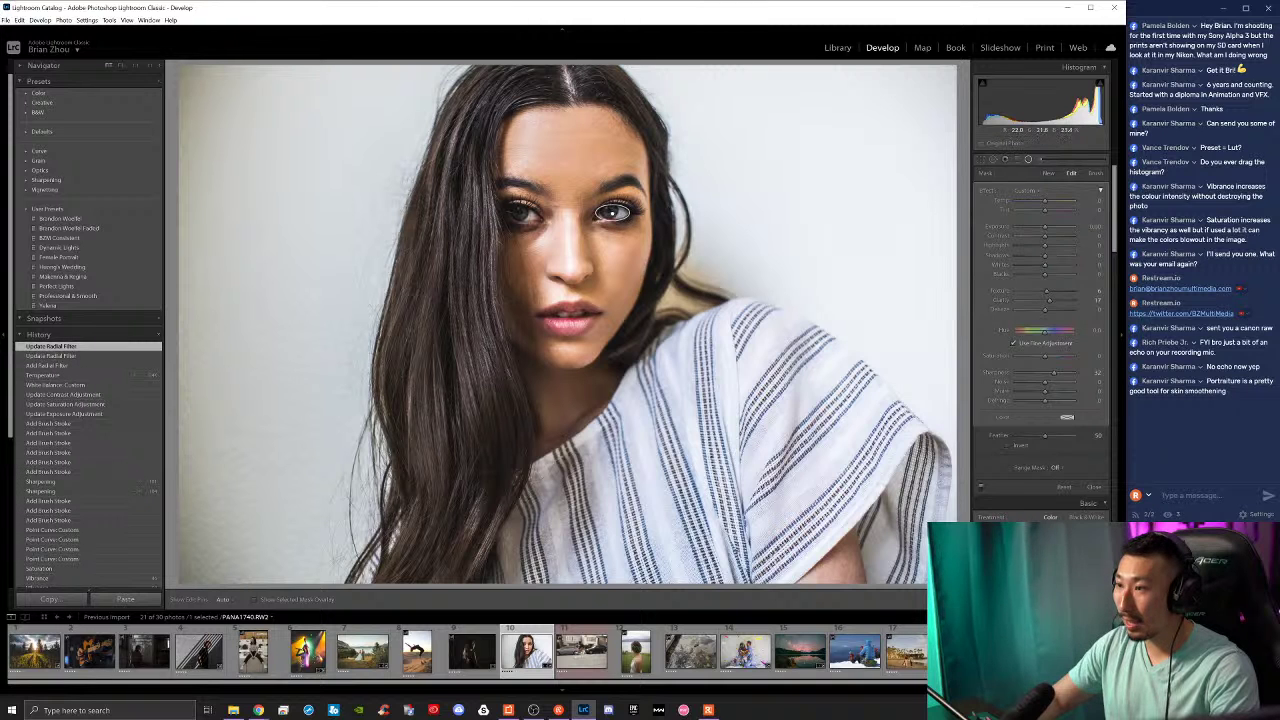
click(135, 68)
click(135, 67)
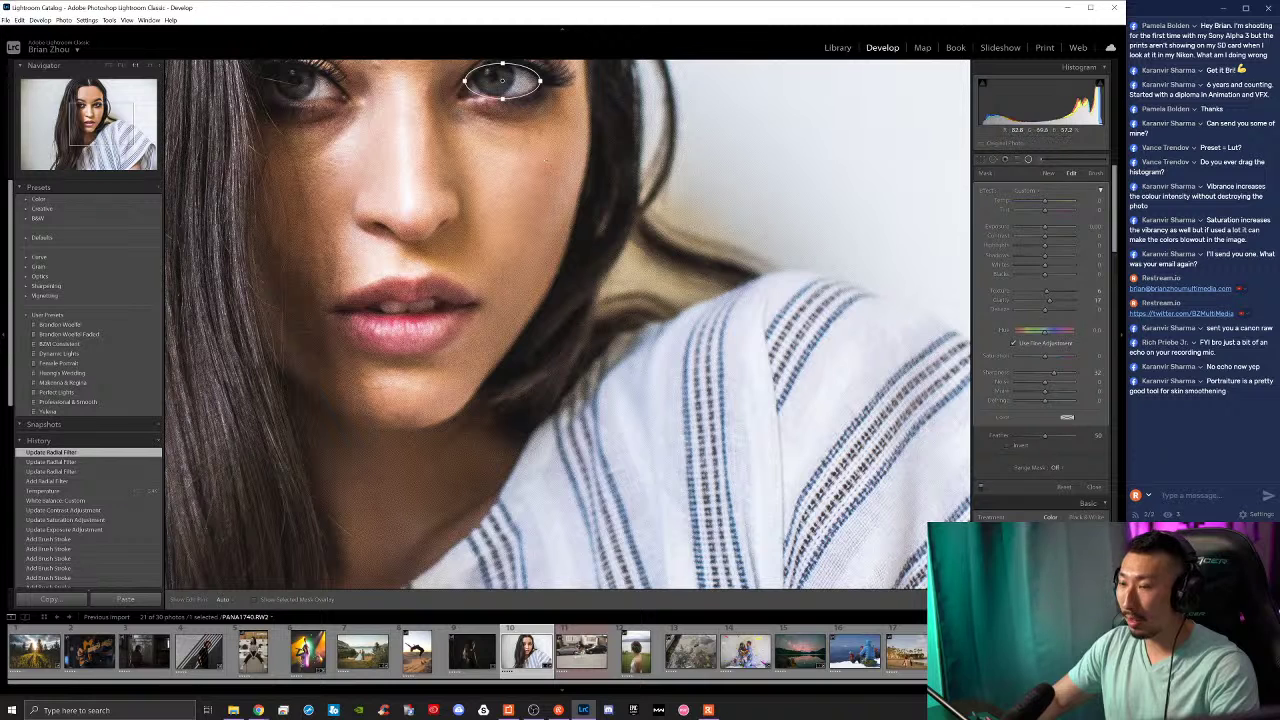
drag(502, 80, 500, 82)
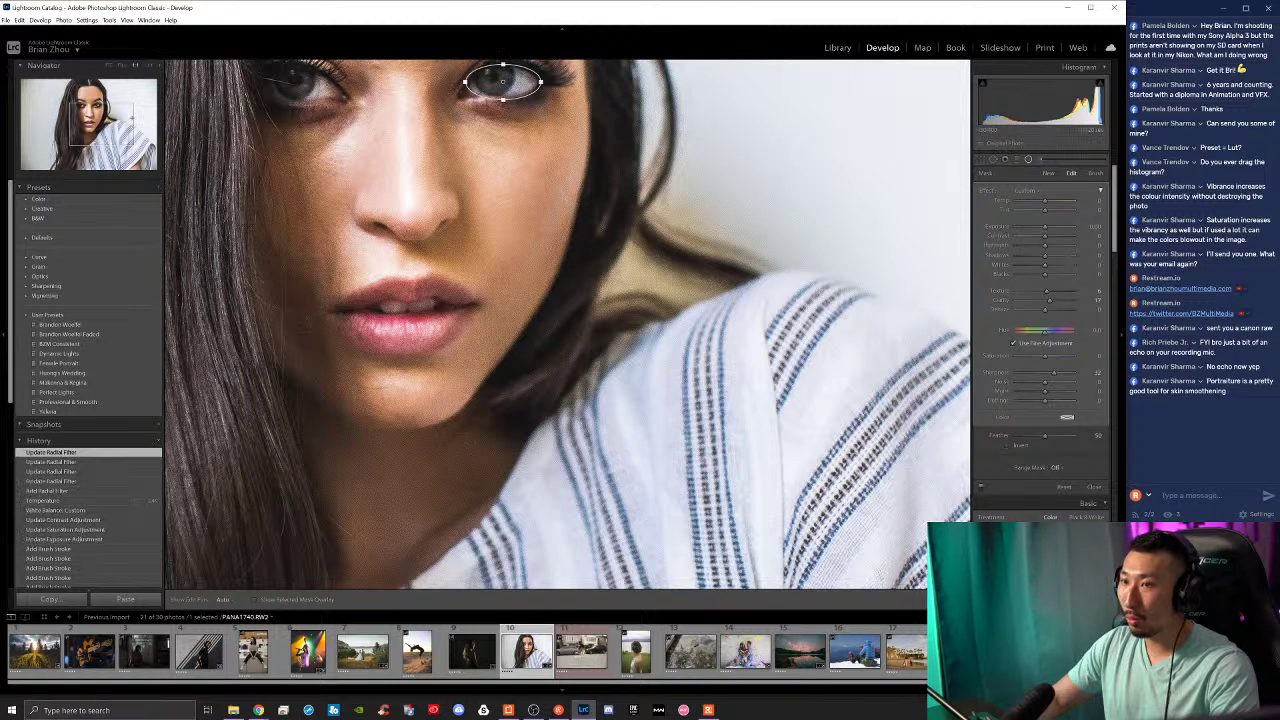
click(88, 108)
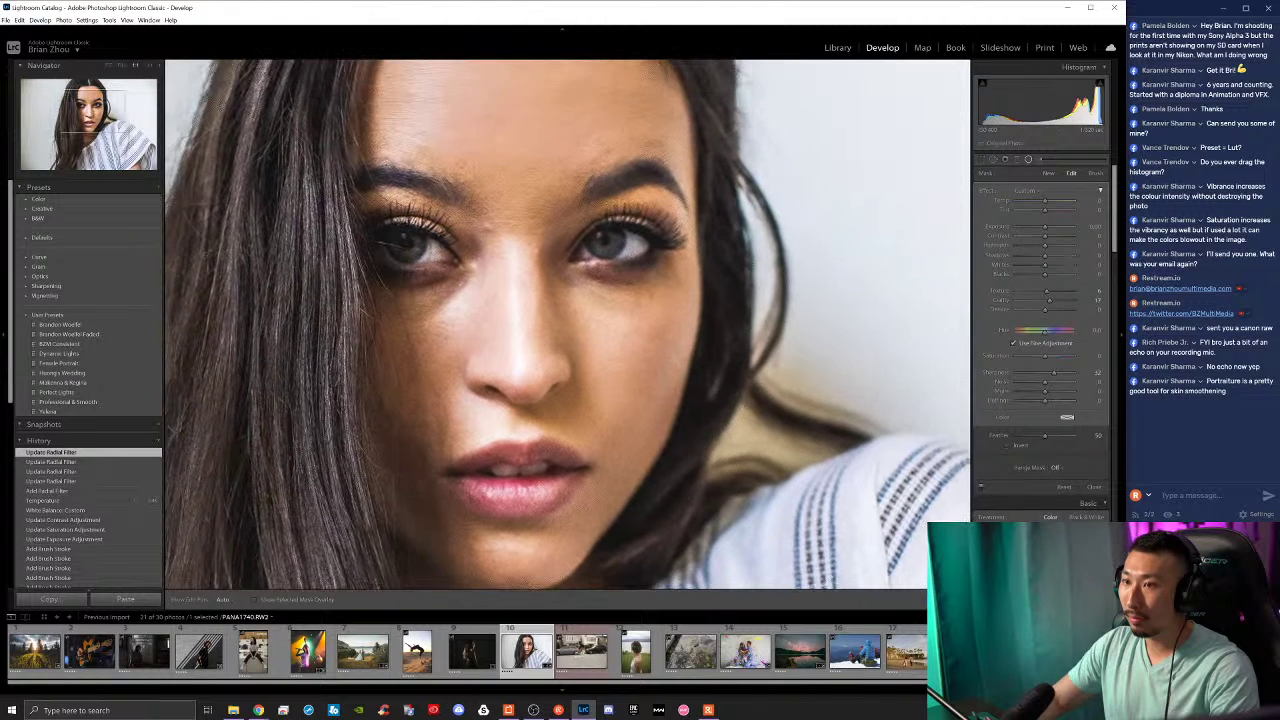
click(616, 256)
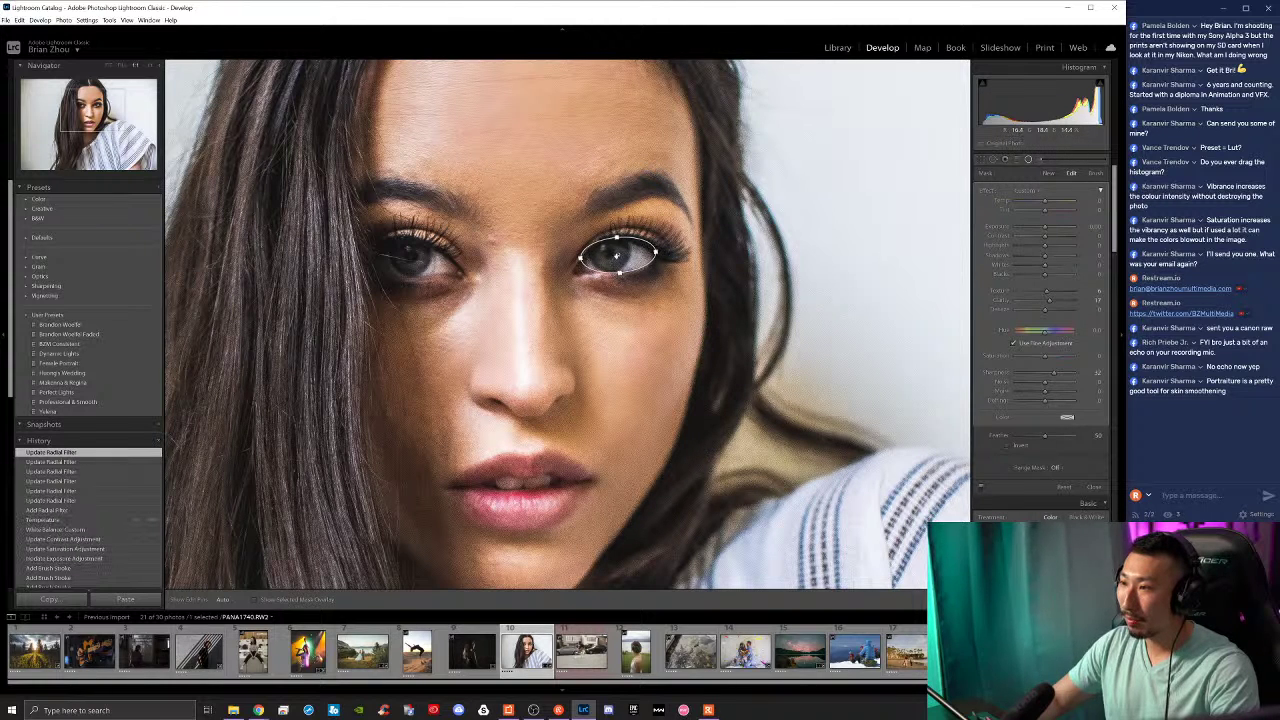
click(616, 256)
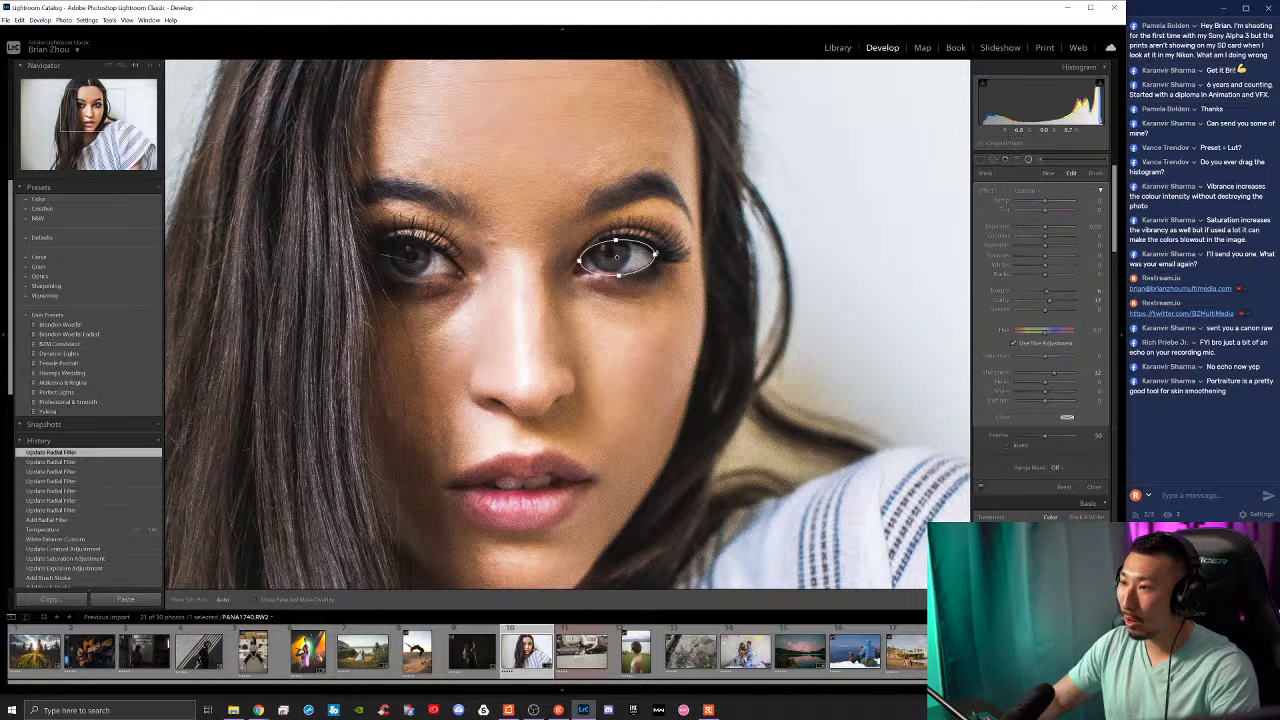
click(652, 256)
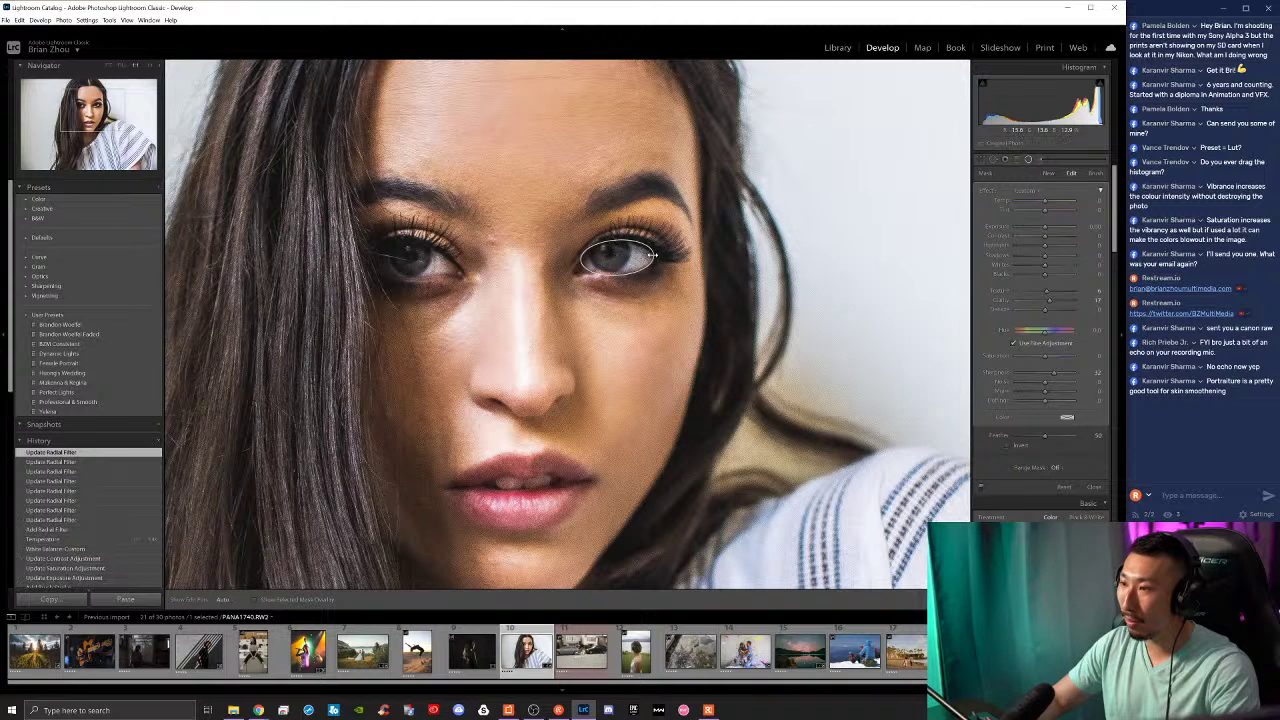
click(616, 241)
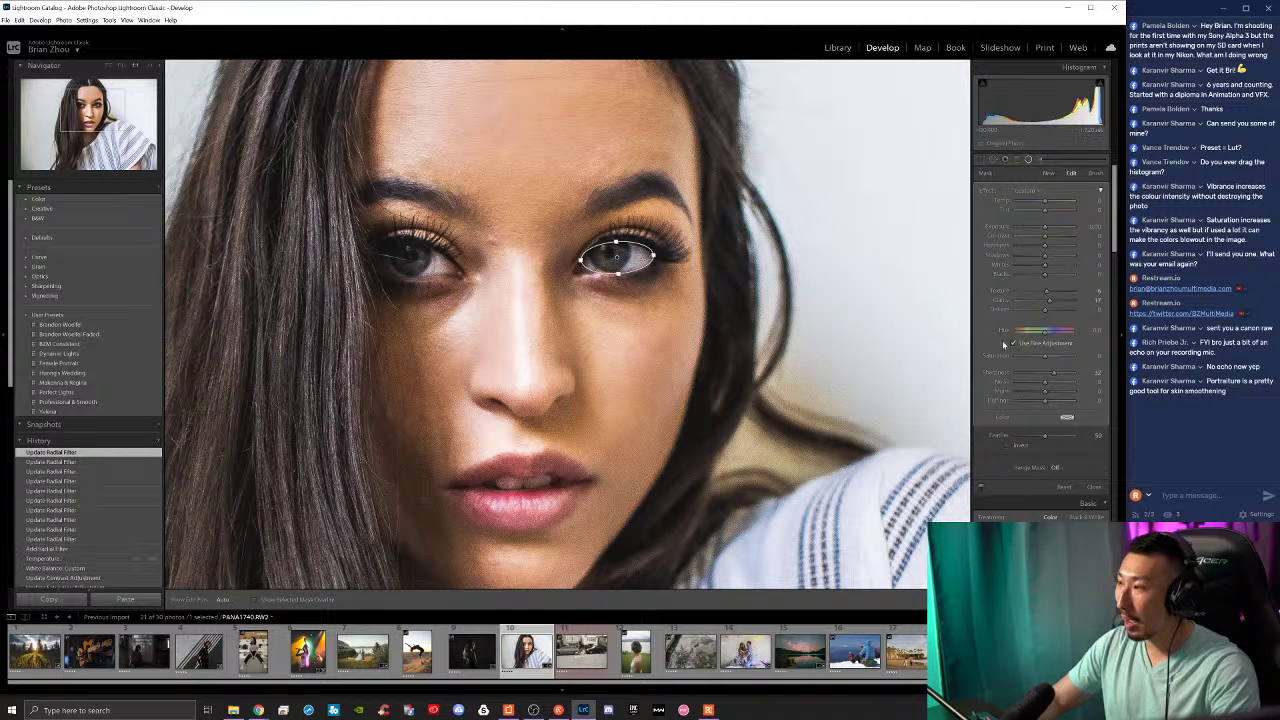
Step: Invert the radial filter's mask and push its Exposure up to 2.78
drag(1046, 227, 1049, 227)
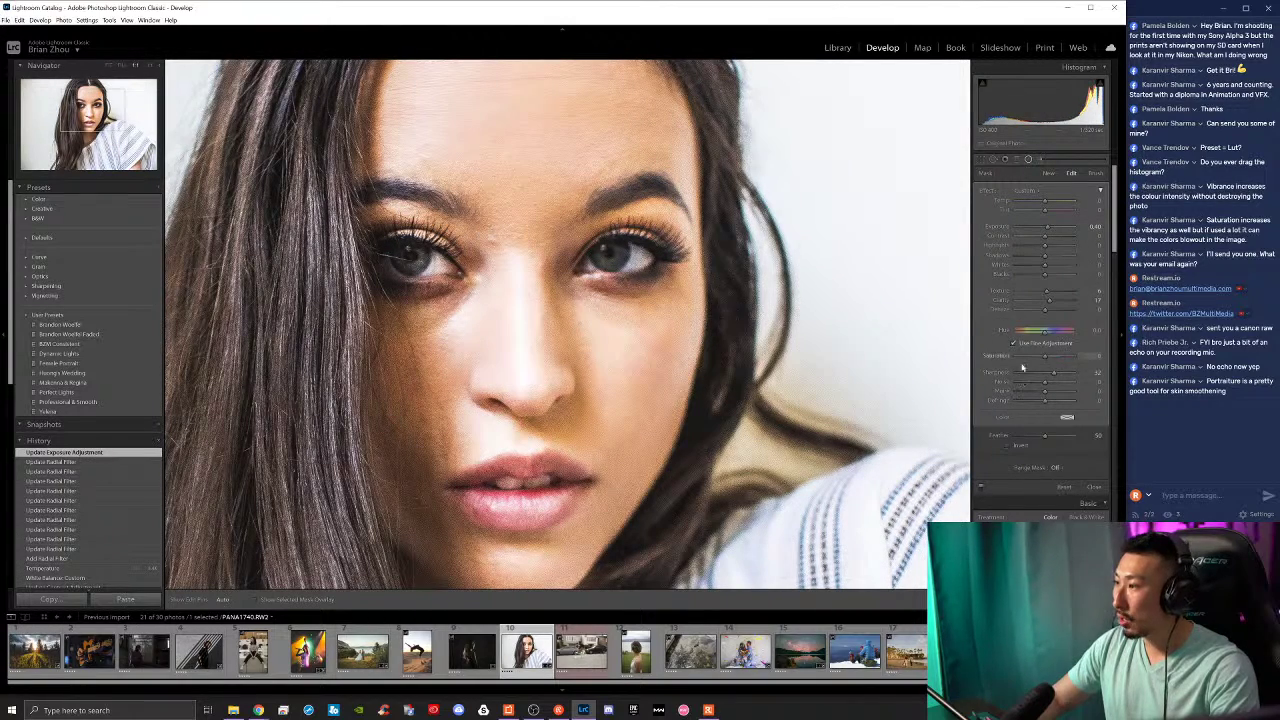
click(1007, 446)
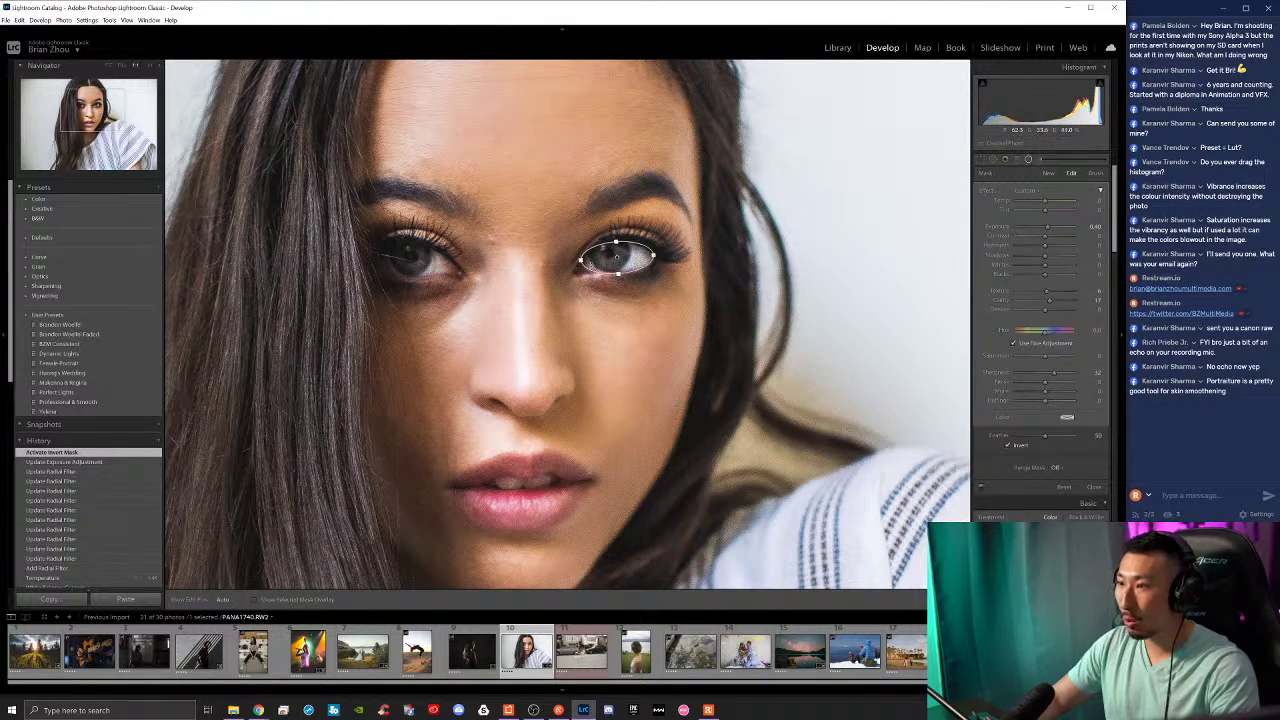
mouse_move(1047, 227)
mouse_down()
mouse_move(1066, 228)
mouse_move(1030, 228)
mouse_move(1067, 231)
mouse_up()
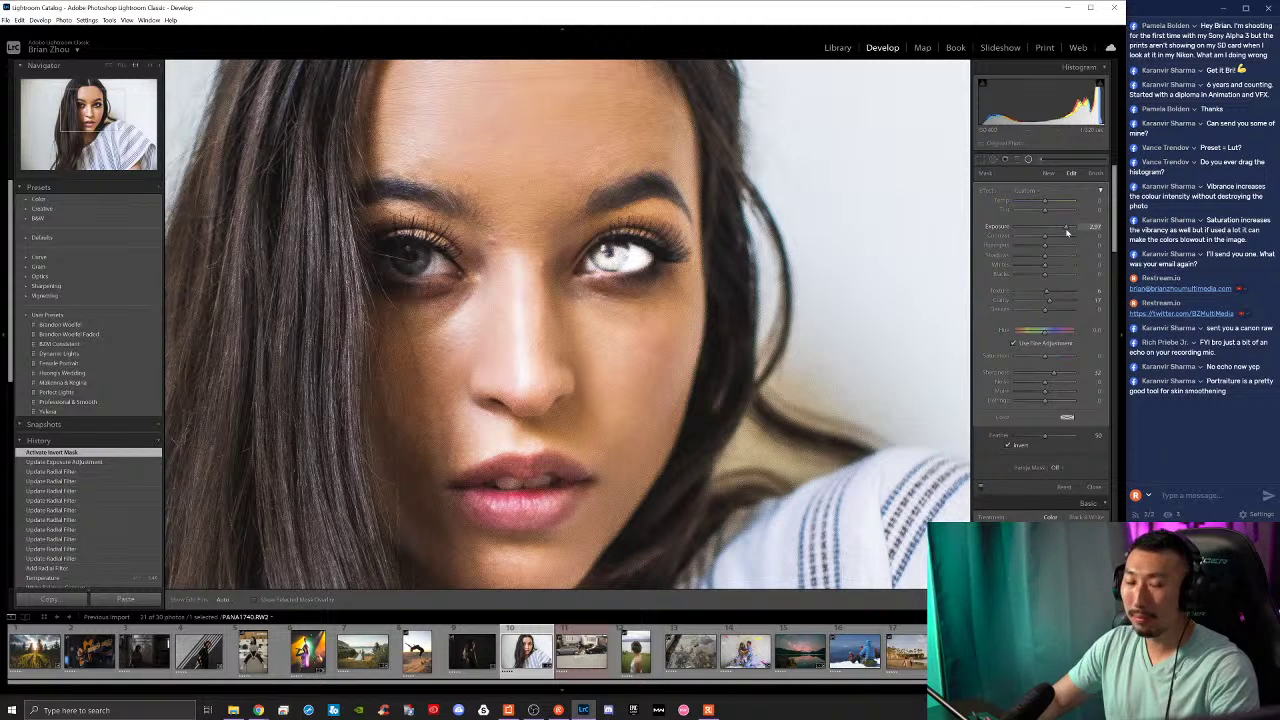
Step: Pull the radial filter's exposure back to about 0.59 and fine-tune it with the whole photo in view
click(109, 65)
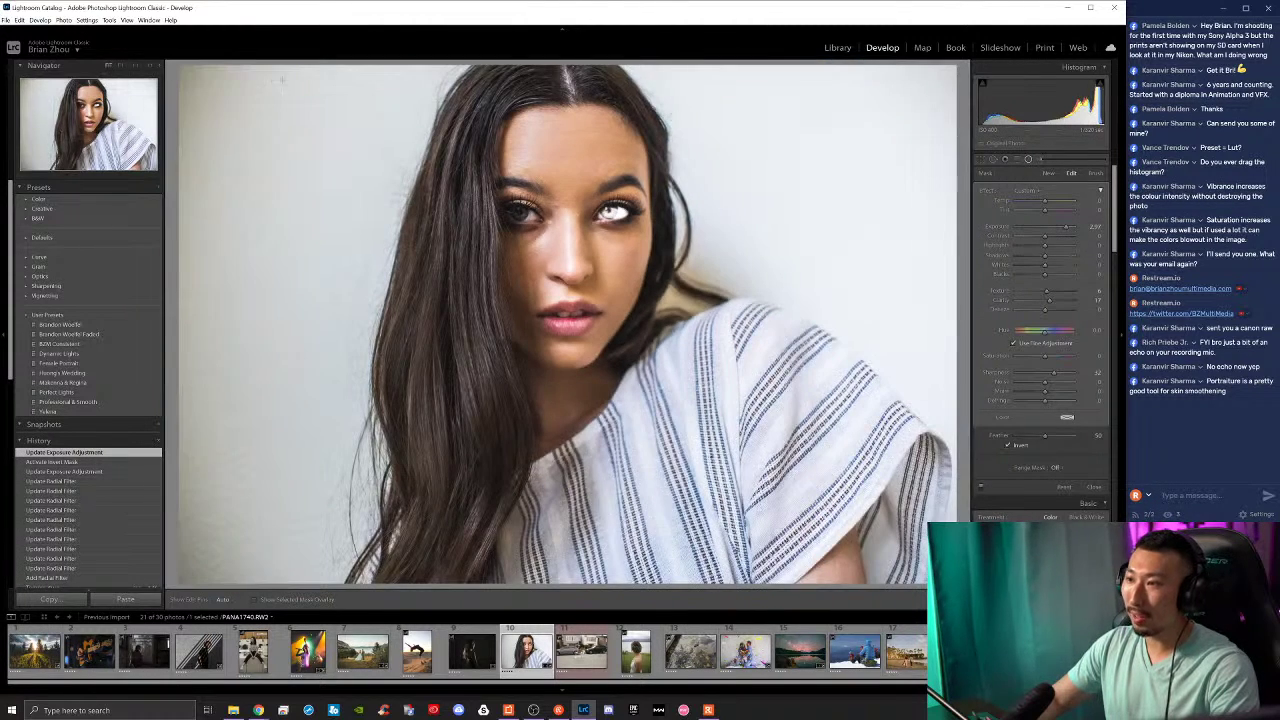
drag(1066, 228, 1045, 231)
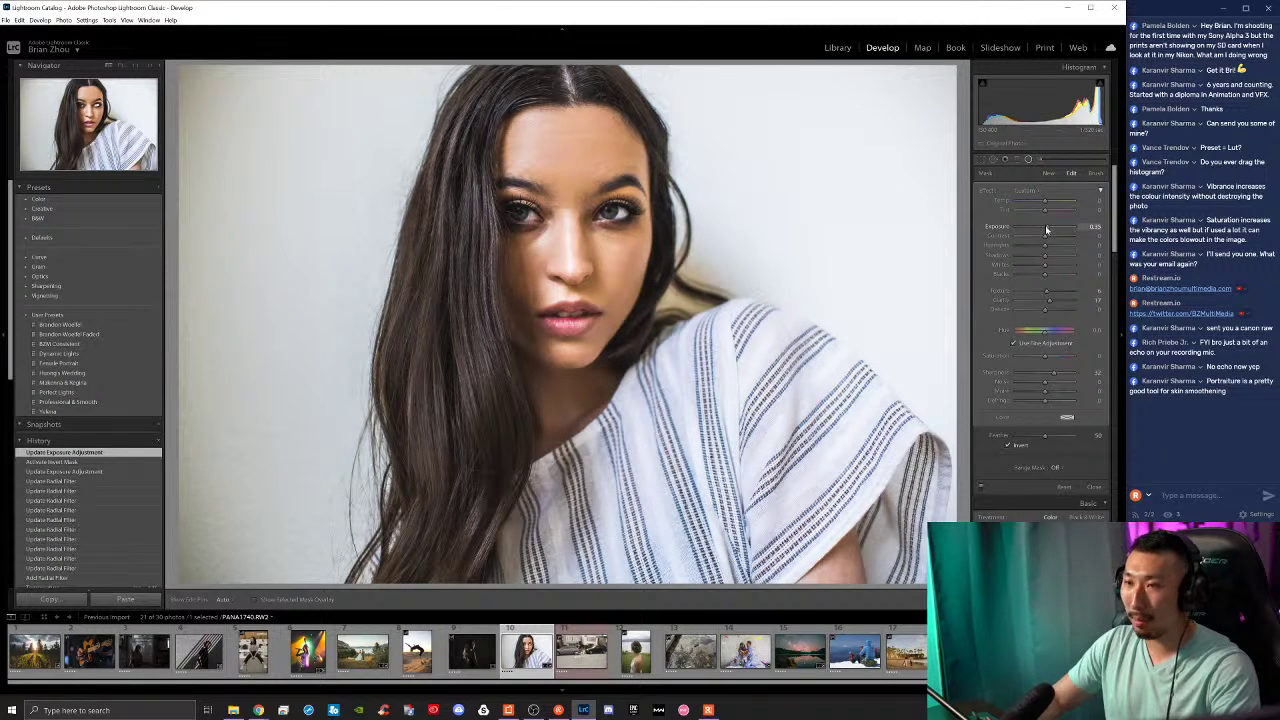
drag(1045, 230, 1046, 231)
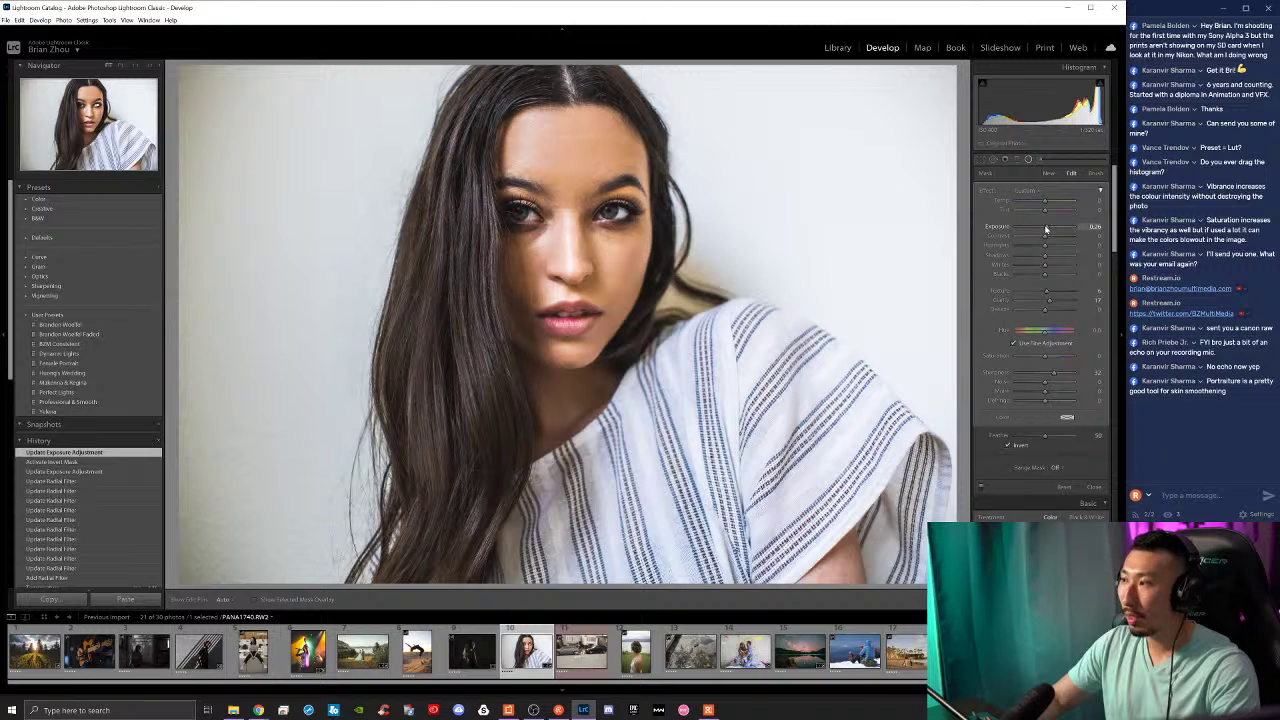
drag(1046, 229, 1048, 230)
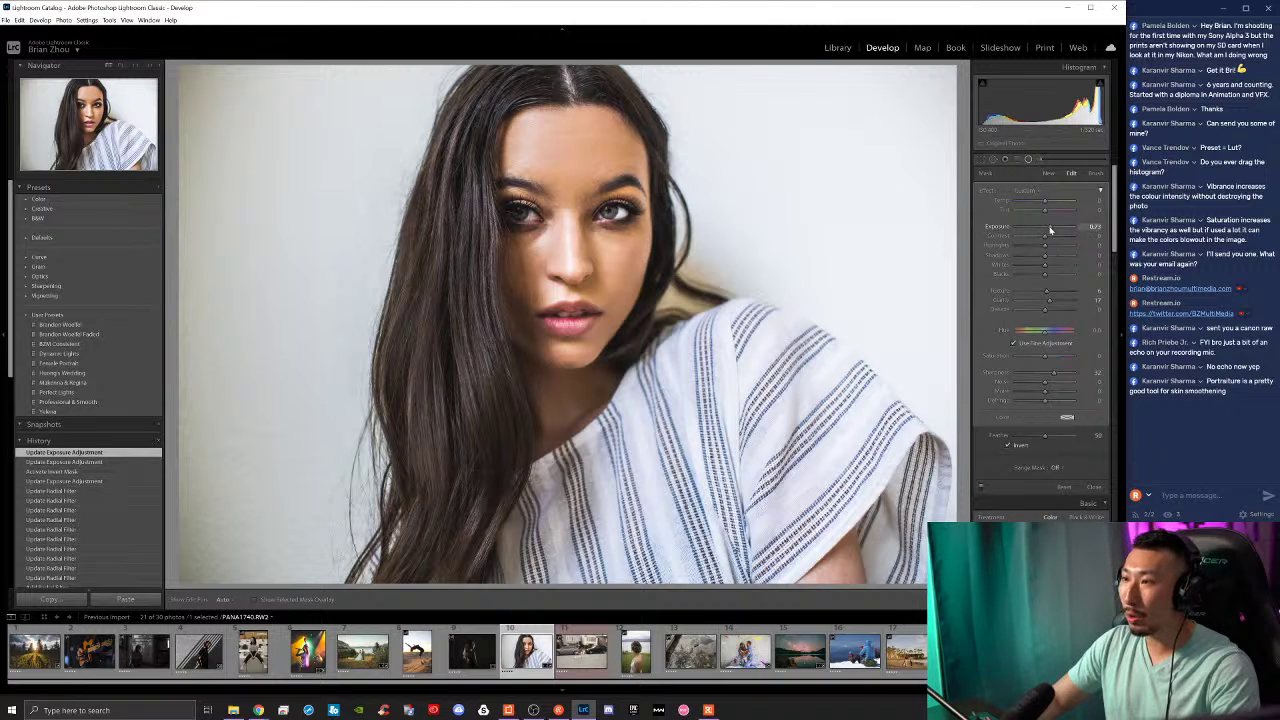
drag(1051, 231, 1049, 228)
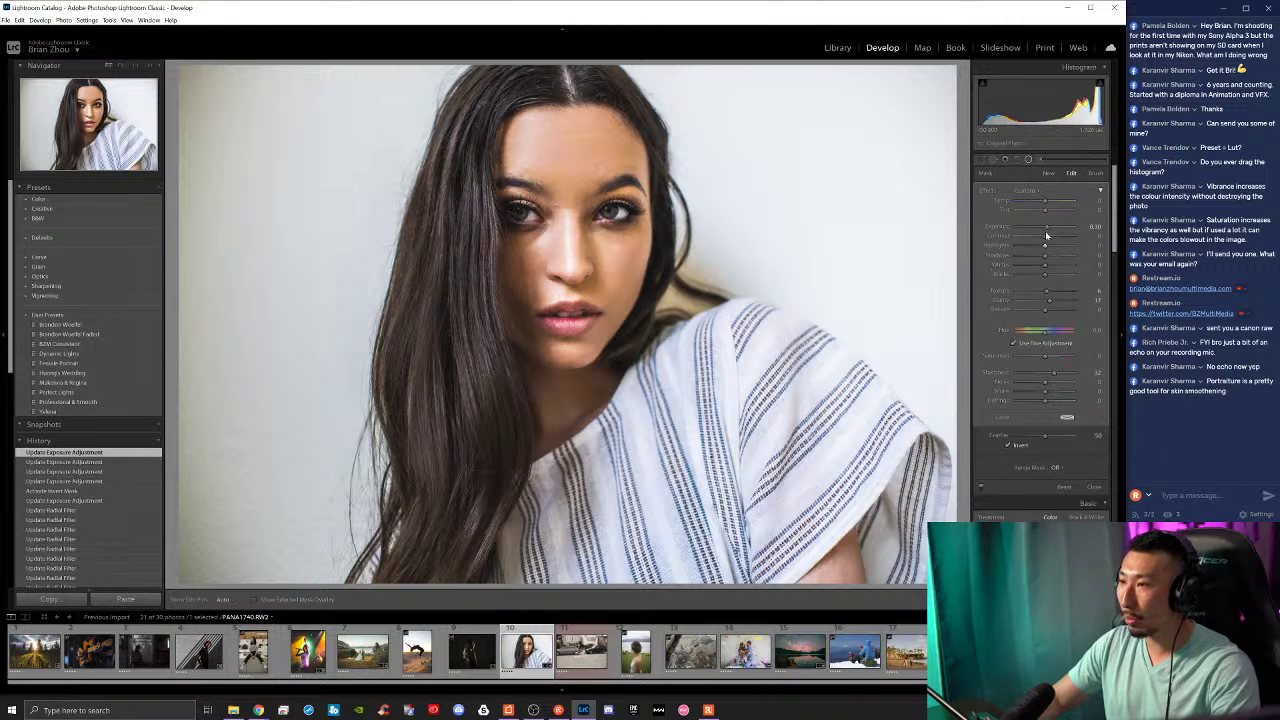
Step: Set the radial filter's Contrast to 40 and Saturation to 38, then close the filter
drag(1046, 235, 1053, 273)
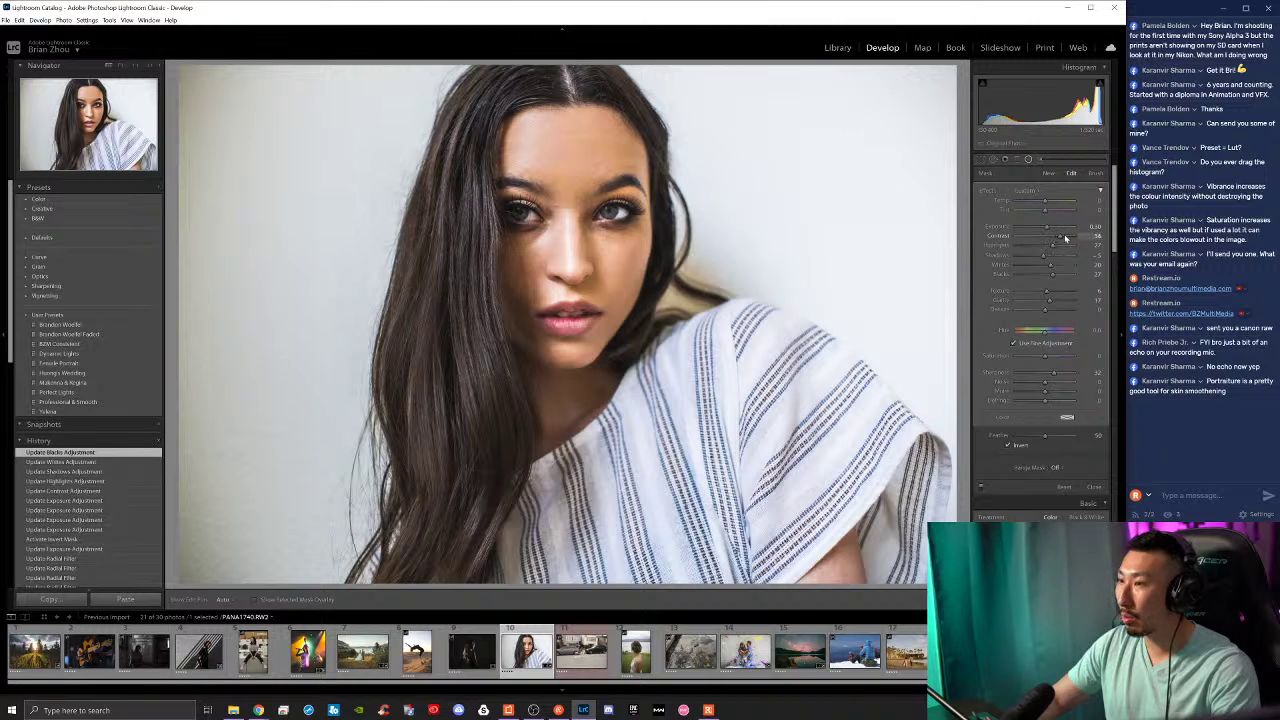
drag(1060, 234, 1061, 234)
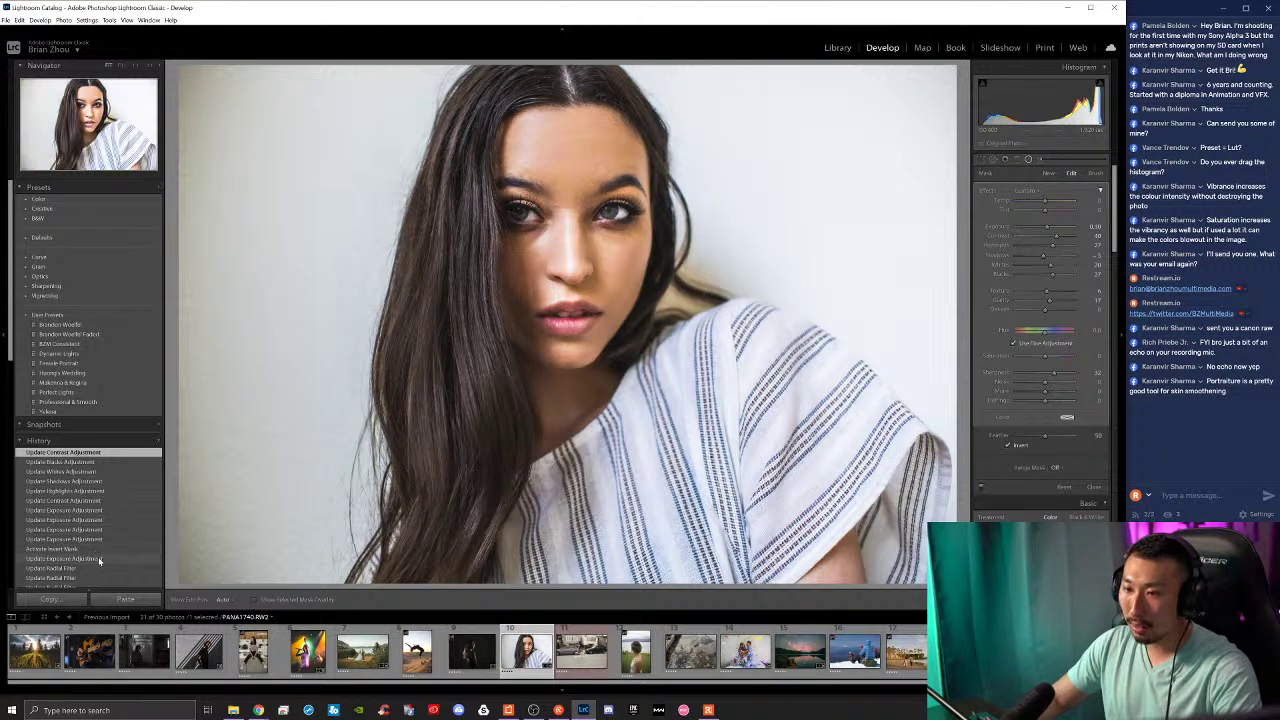
scroll(92, 563, down, 2)
scroll(80, 510, down, 2)
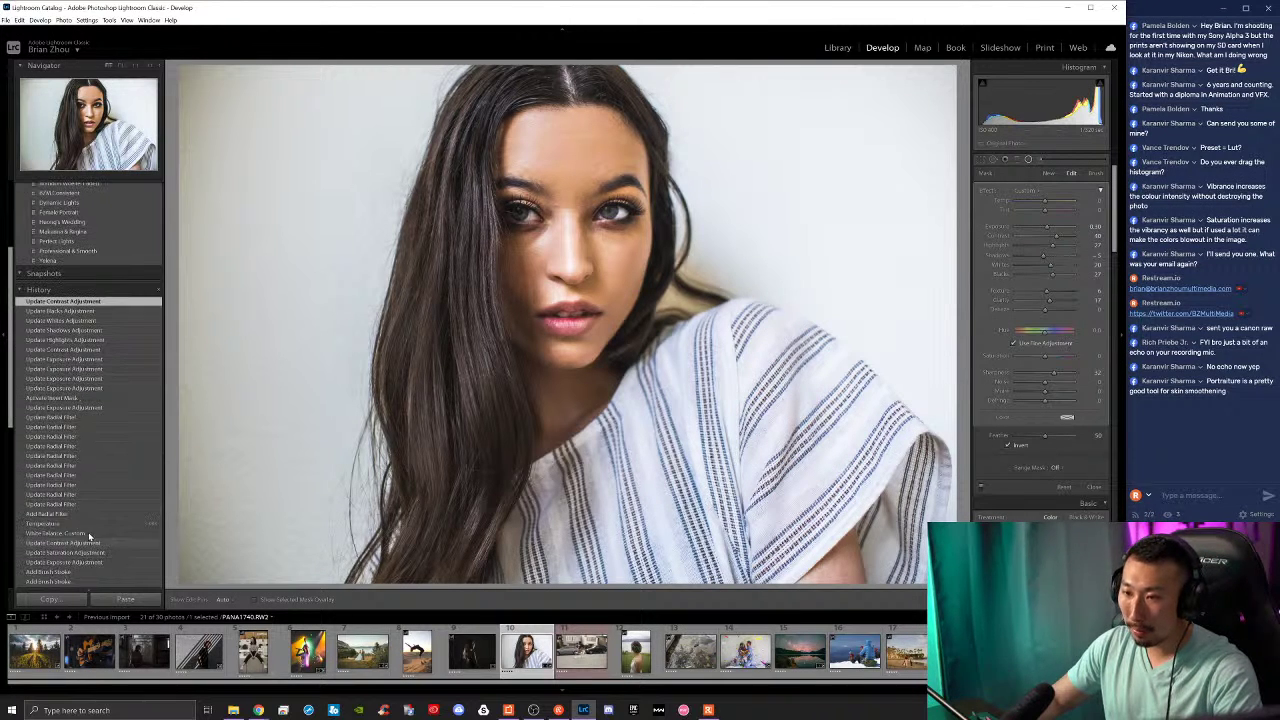
click(99, 522)
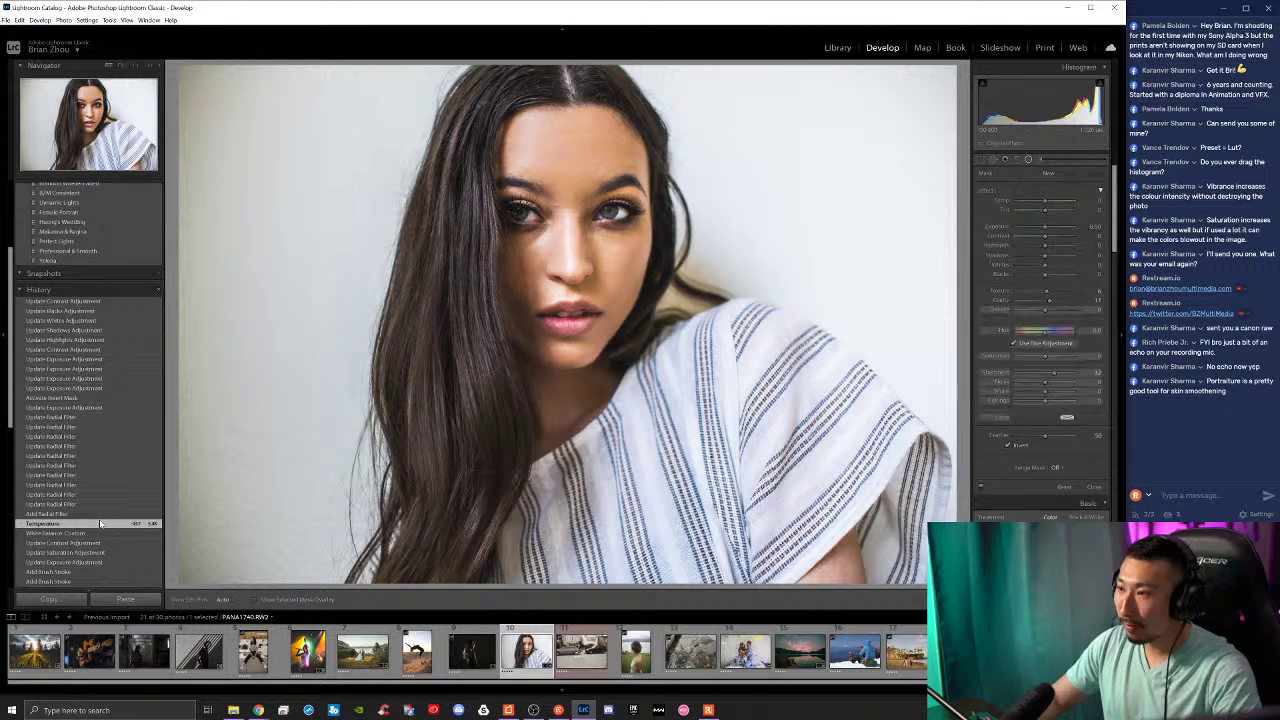
key(ctrl+z)
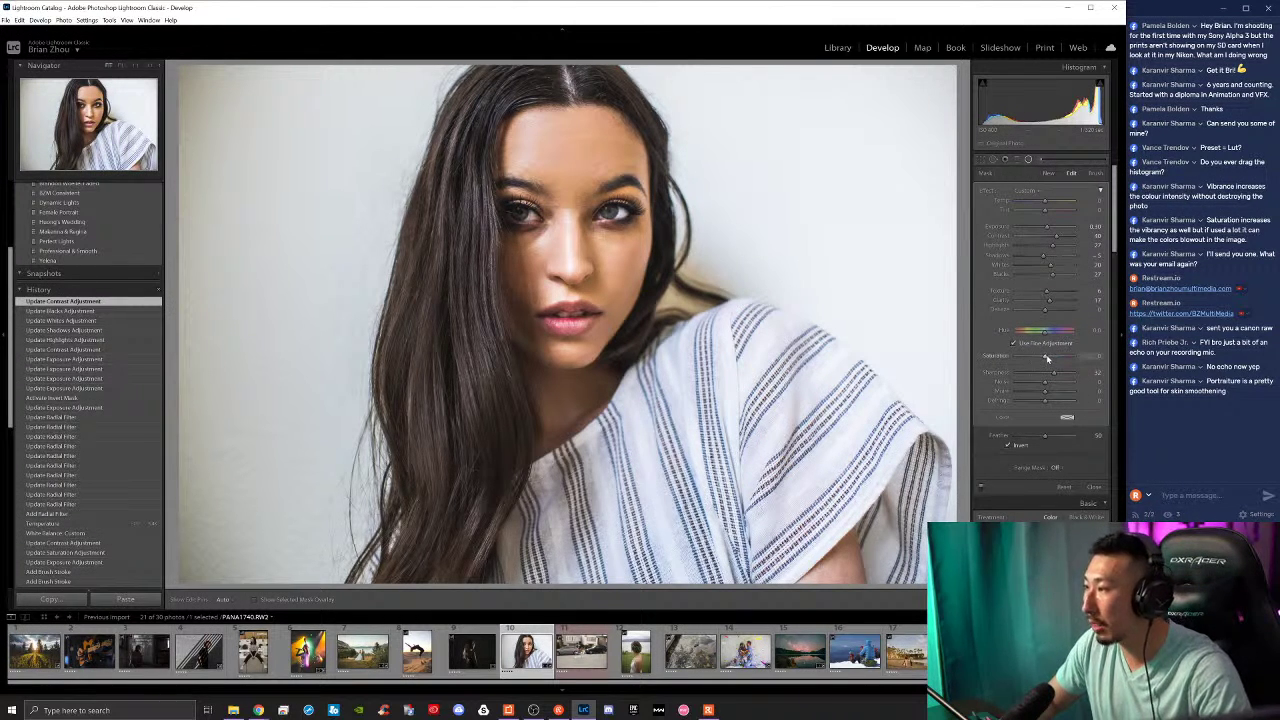
drag(1049, 357, 1058, 357)
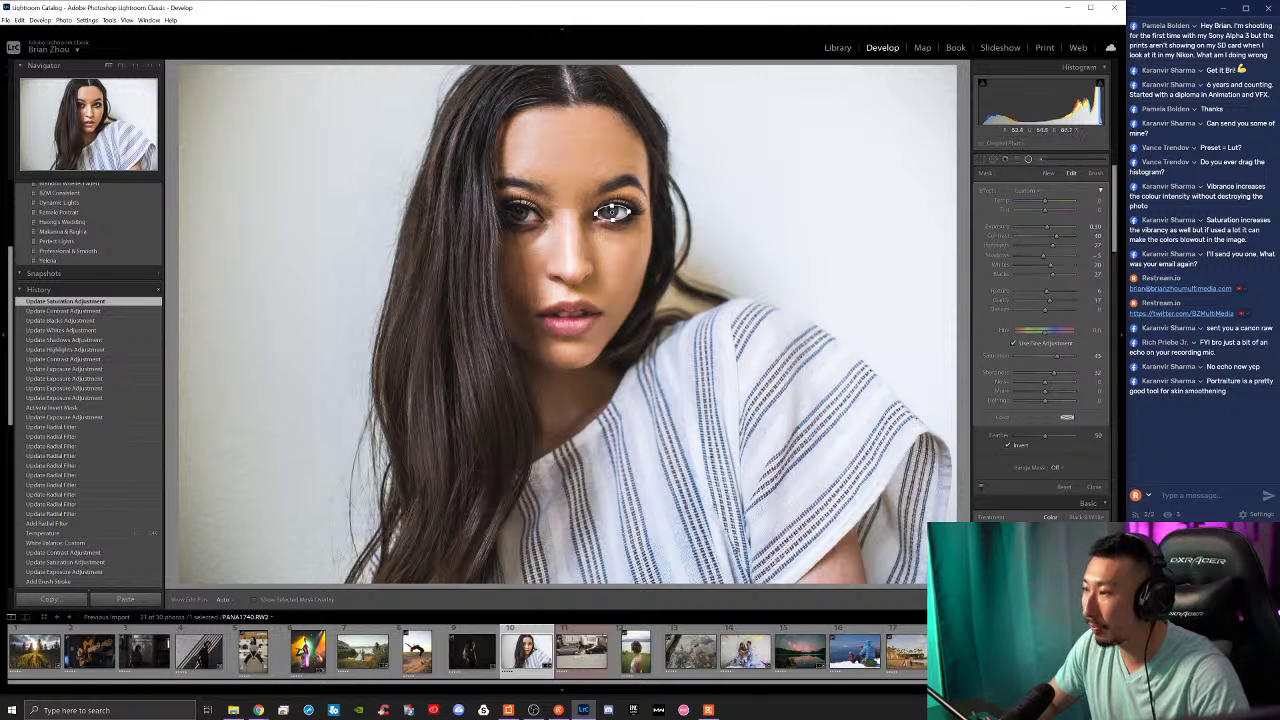
click(1028, 159)
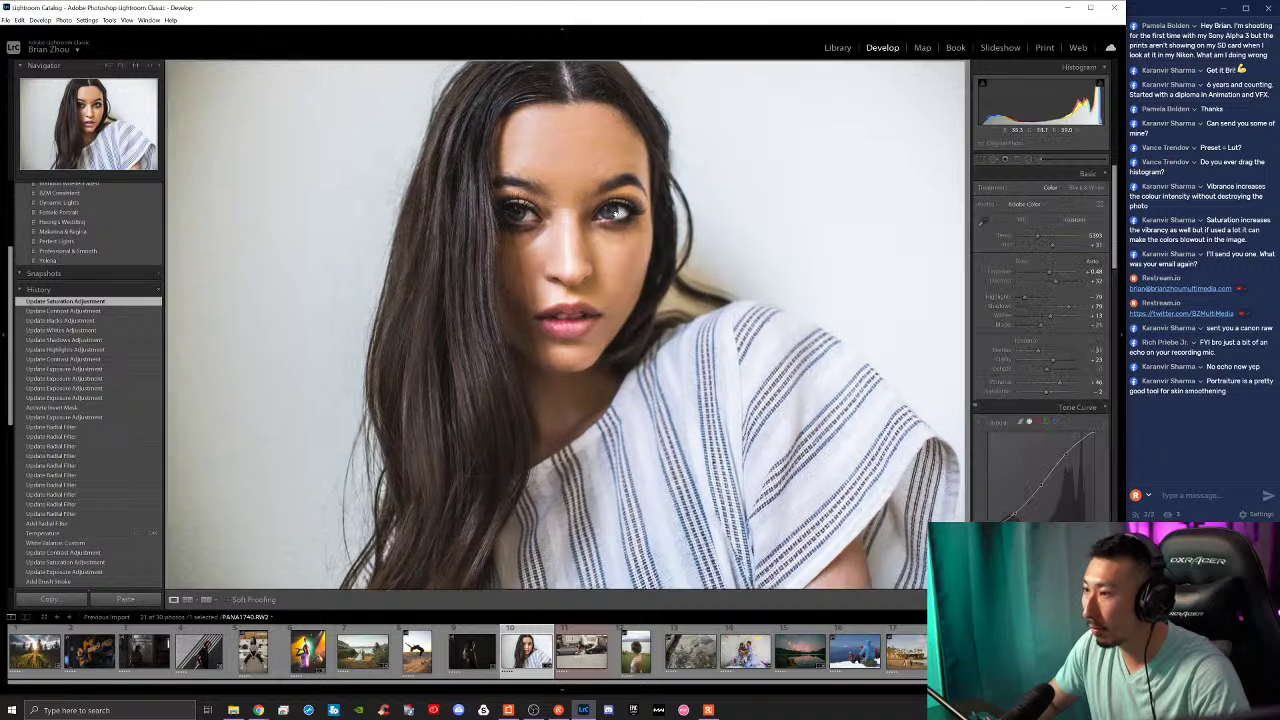
Step: Zoom in on the eyes and reselect the existing radial filter pin on the right eye
click(599, 266)
drag(592, 270, 634, 324)
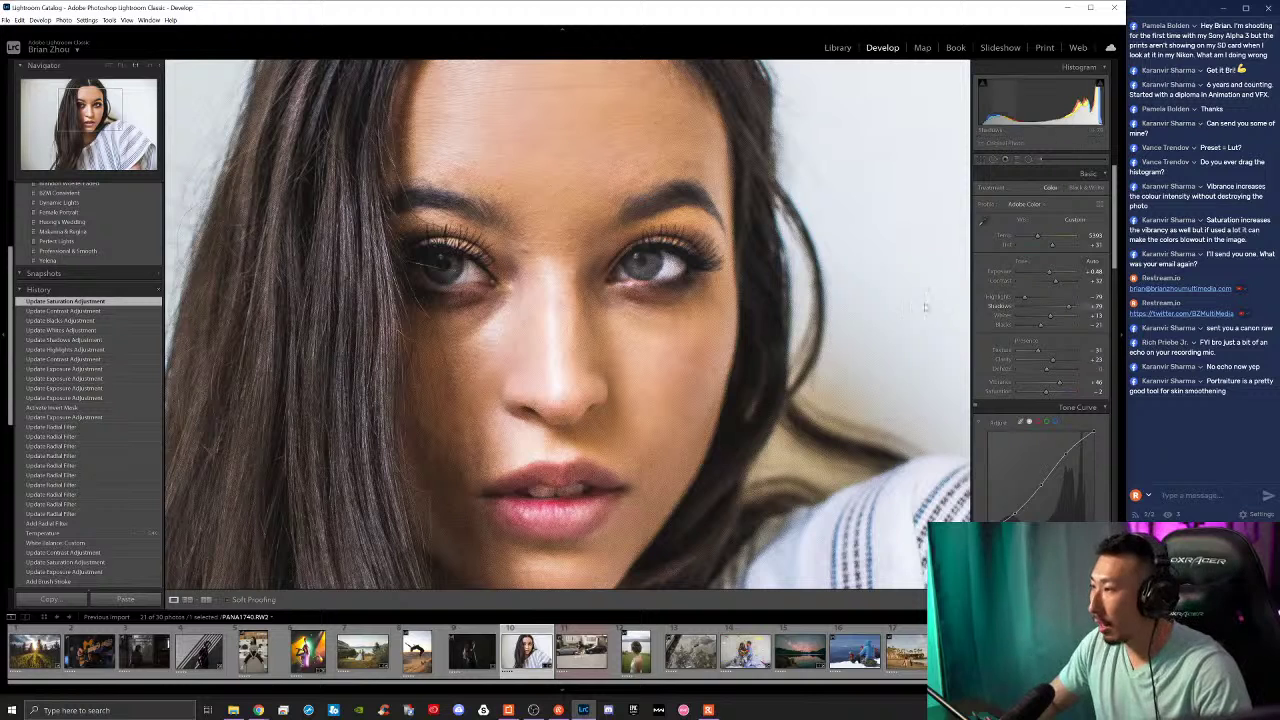
click(1028, 159)
click(650, 265)
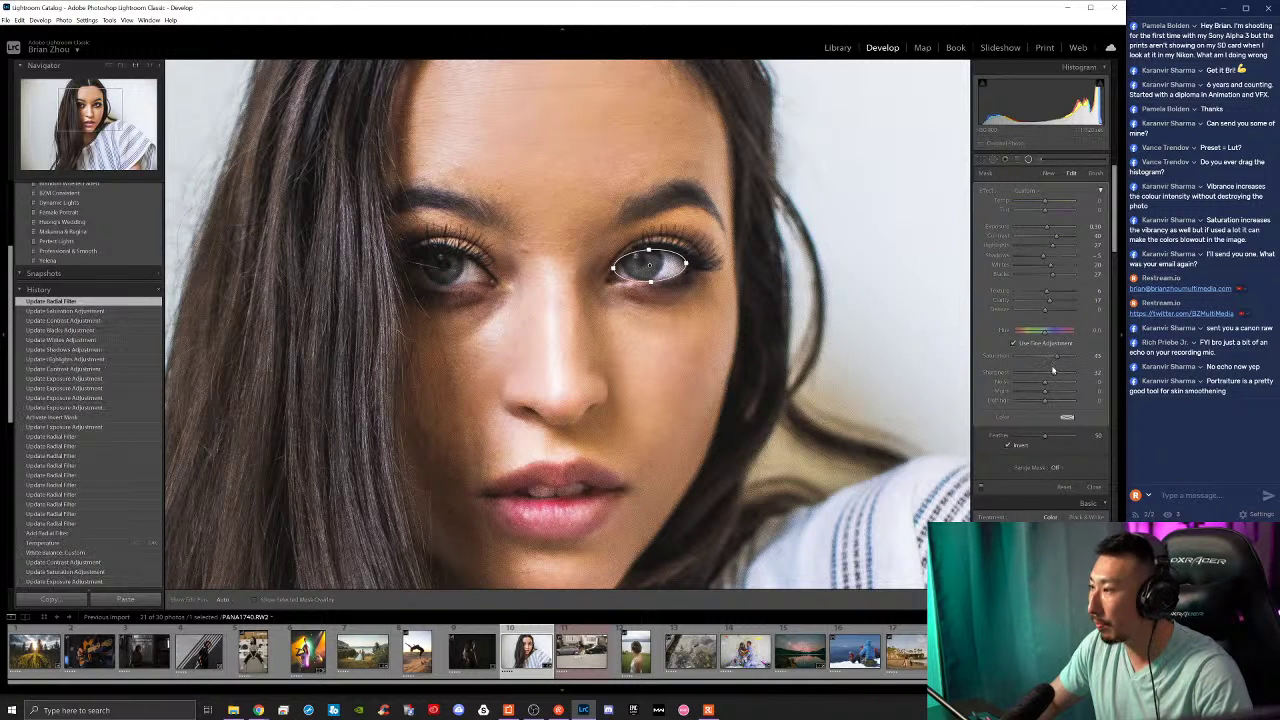
Step: Add contrast to the eye filter, cool its Temp, adjust Tint, and shift Hue with Saturation at 60
click(1060, 238)
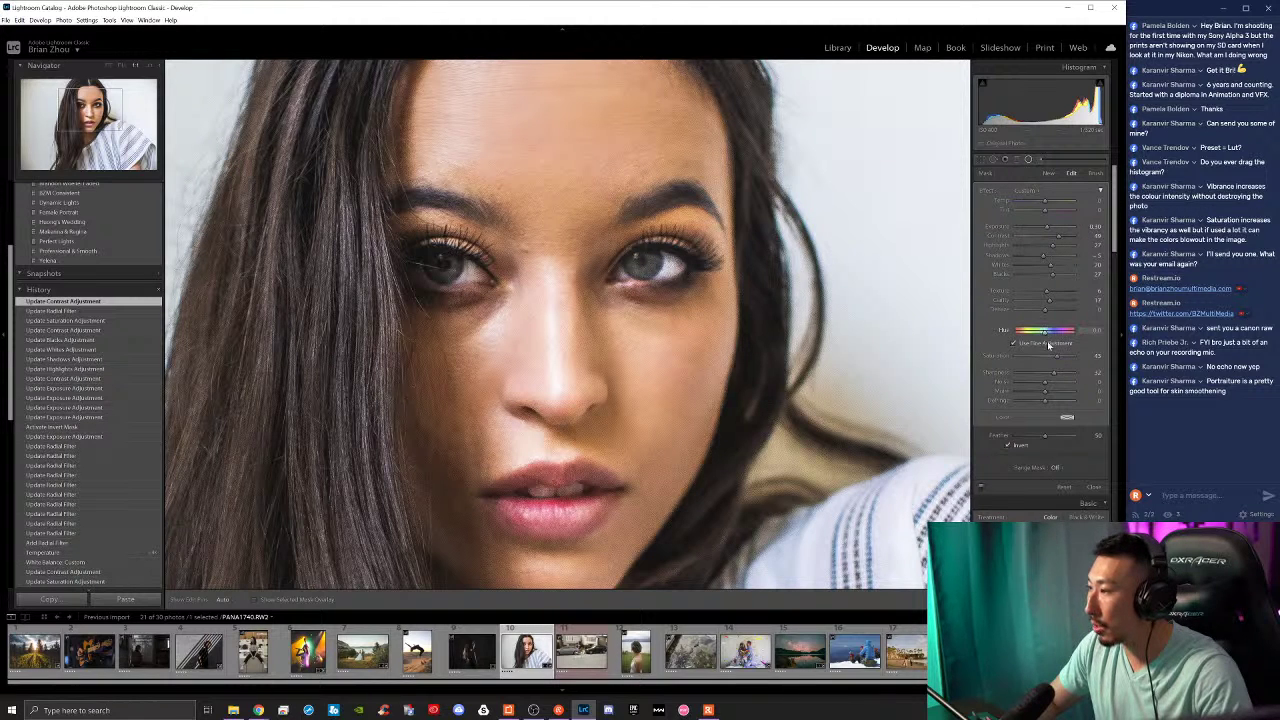
mouse_move(1060, 356)
mouse_down()
mouse_move(1044, 357)
mouse_move(1075, 356)
mouse_move(1052, 356)
mouse_up()
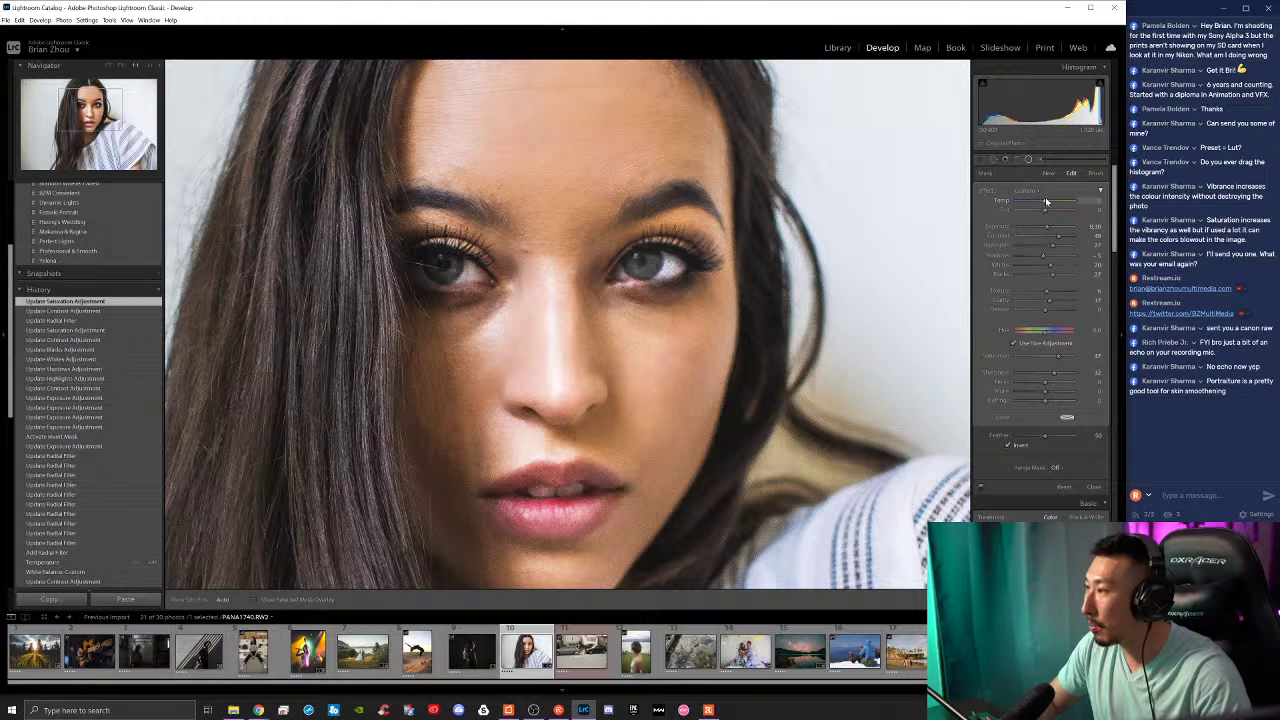
drag(1046, 200, 1049, 200)
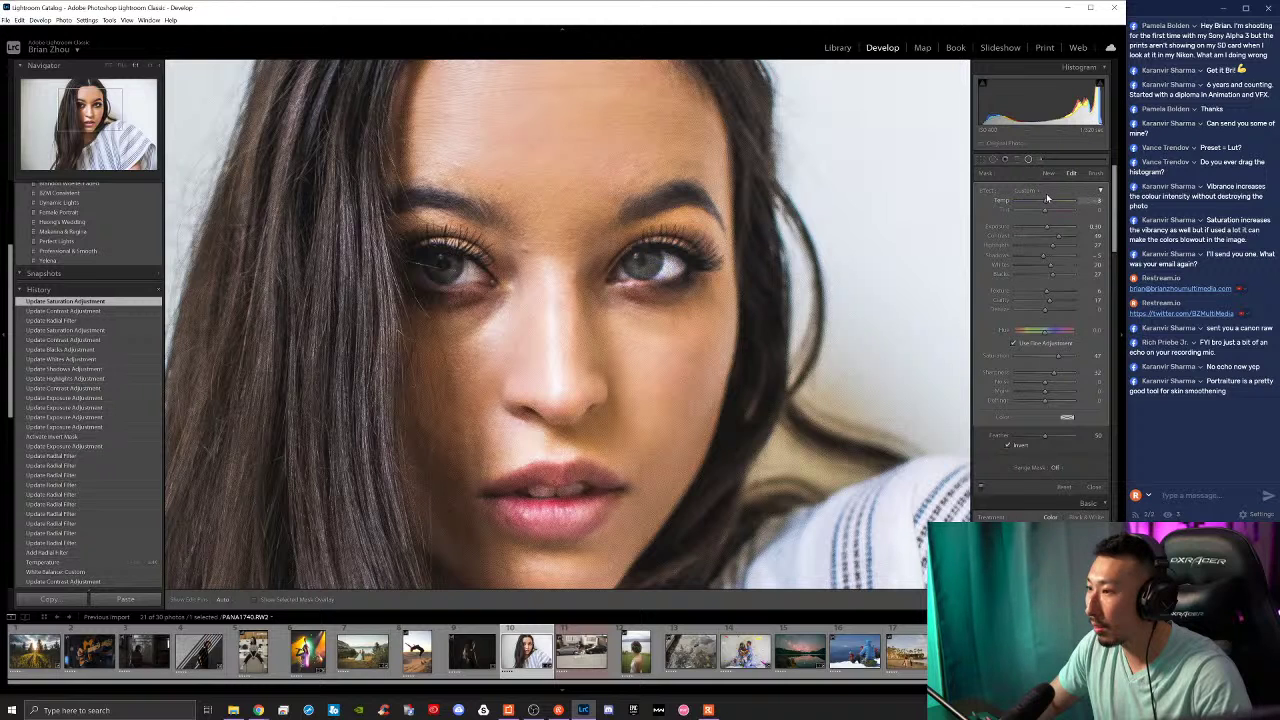
drag(1047, 198, 1046, 212)
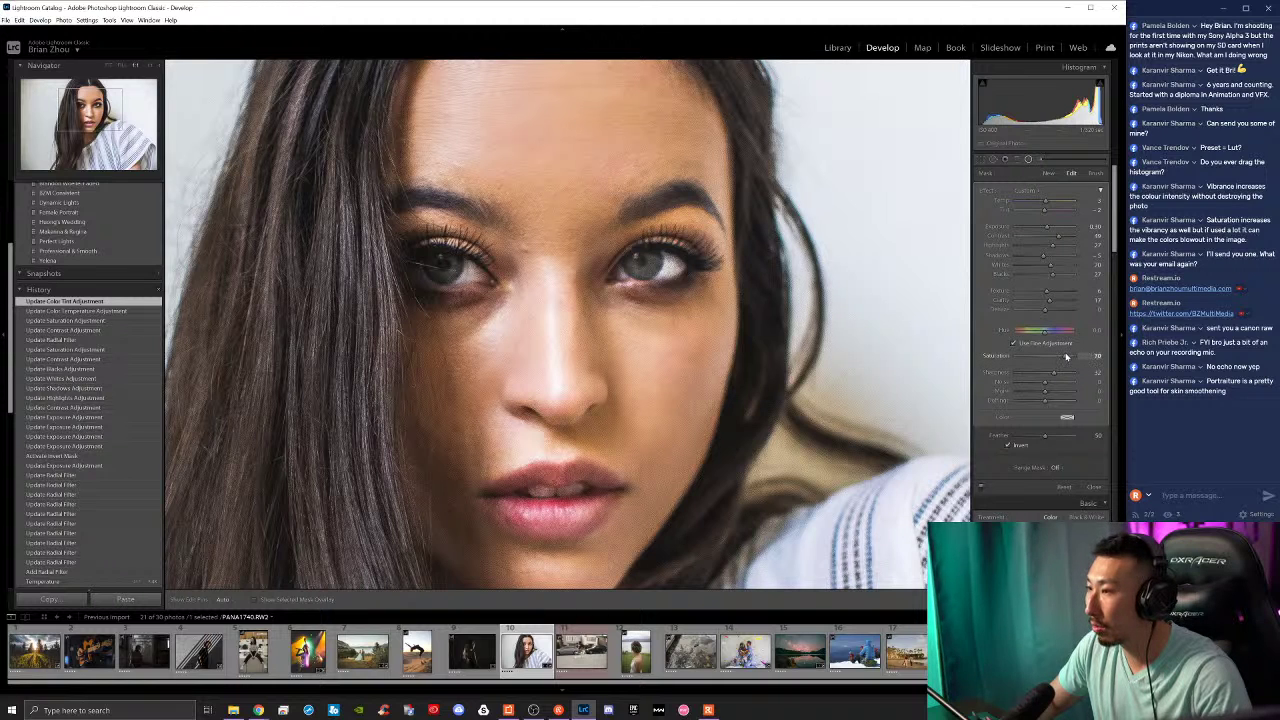
mouse_move(1065, 356)
mouse_down()
mouse_move(1021, 333)
mouse_move(1062, 333)
mouse_up()
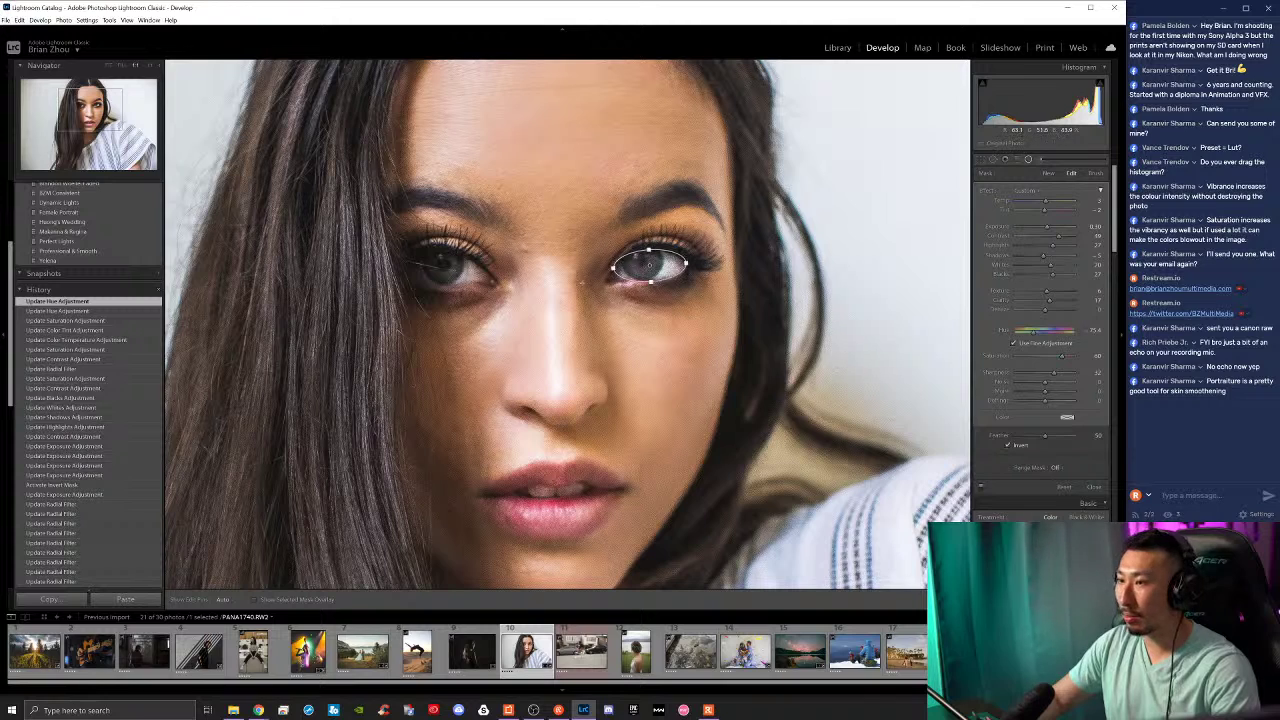
Step: Close the filter tool and compare the full portrait with a close-up of the face
key(shift+m)
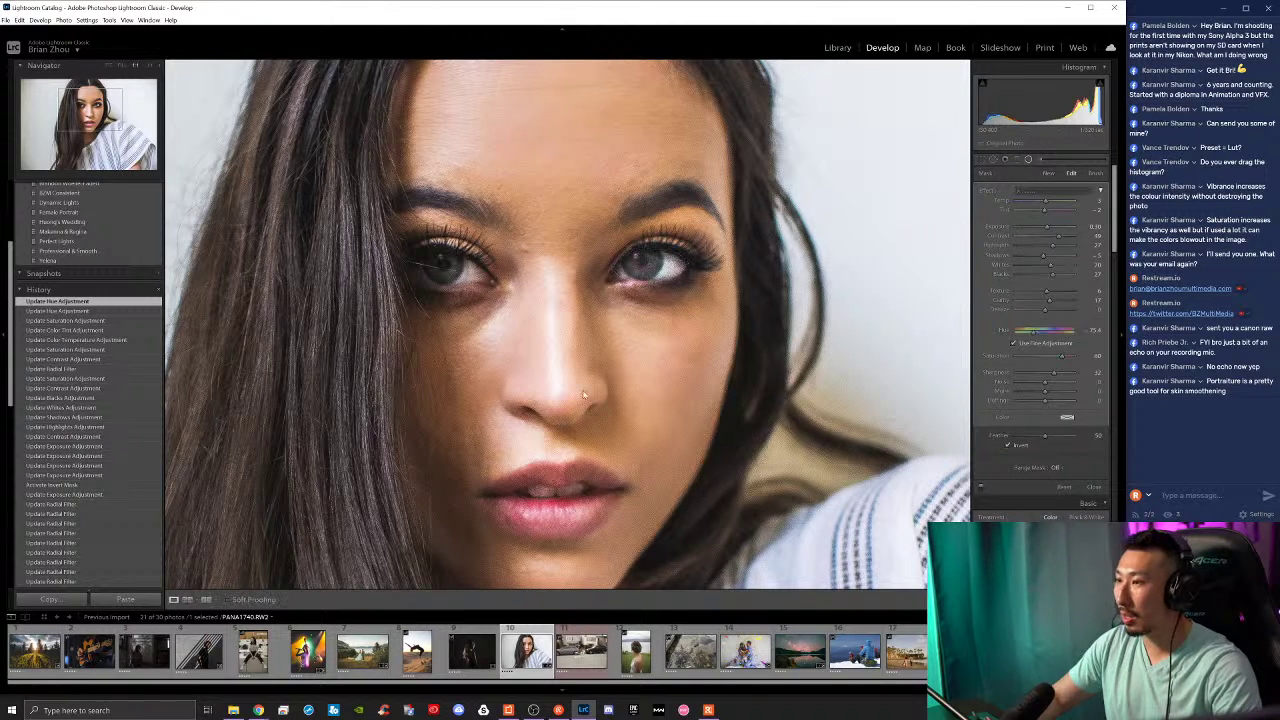
click(662, 297)
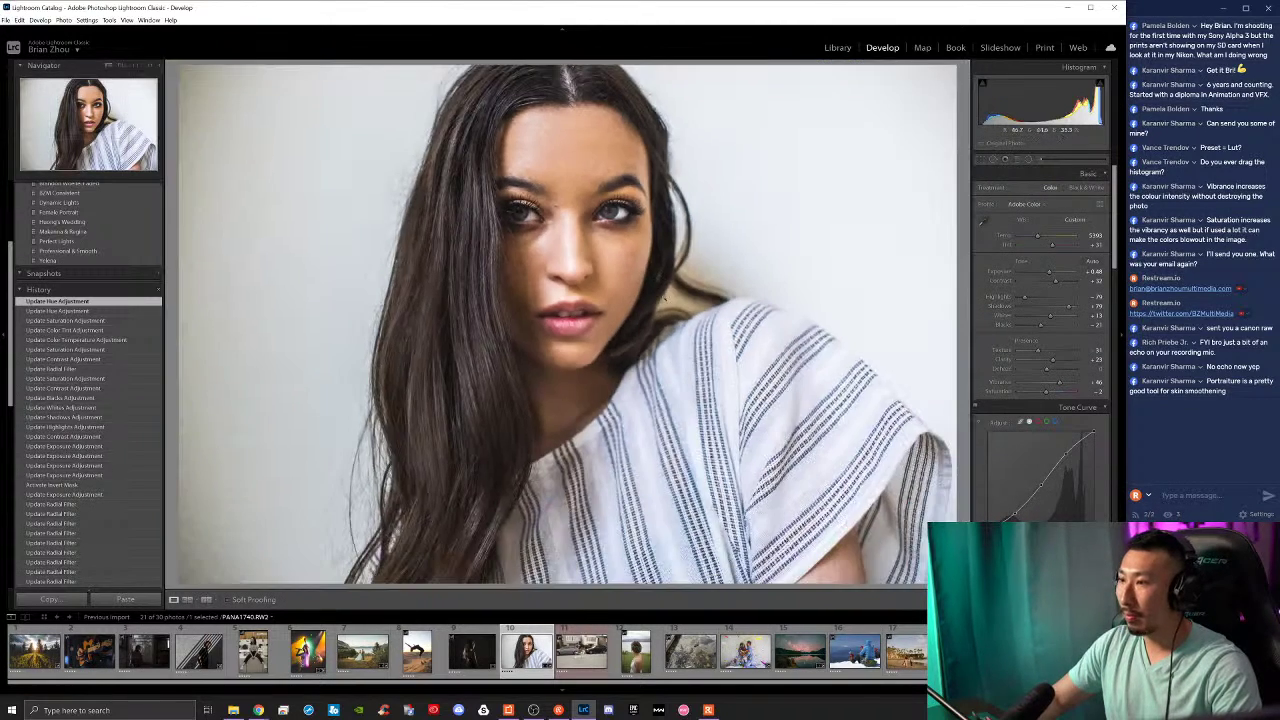
click(619, 241)
click(619, 241)
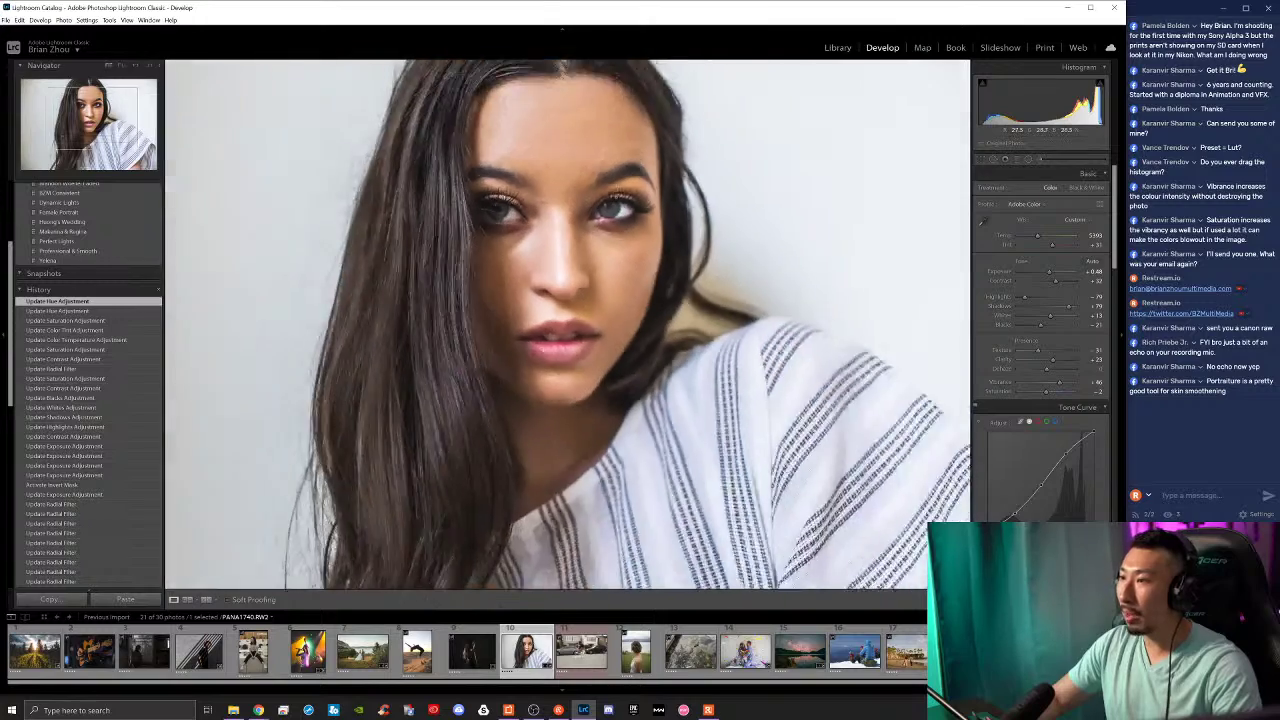
click(619, 241)
Step: Reselect the eye filter, reset Saturation and Exposure to 0, and set Hue to 67.6
key(shift+m)
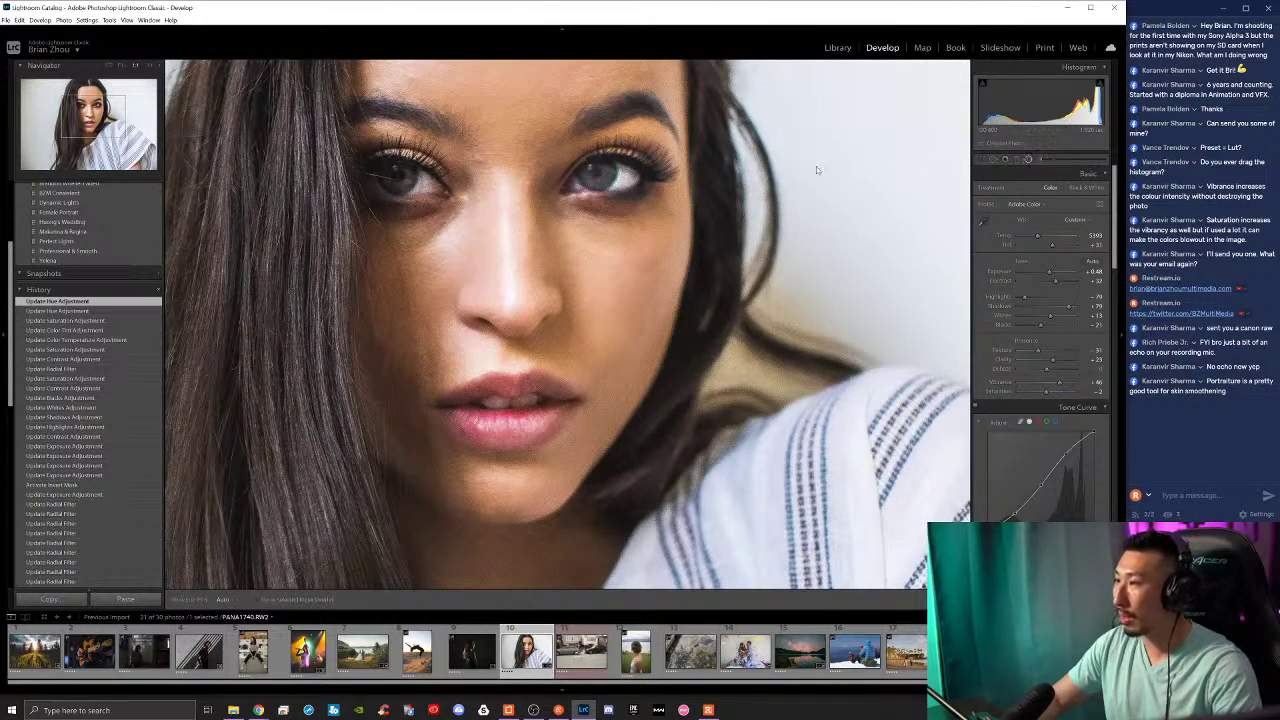
click(604, 178)
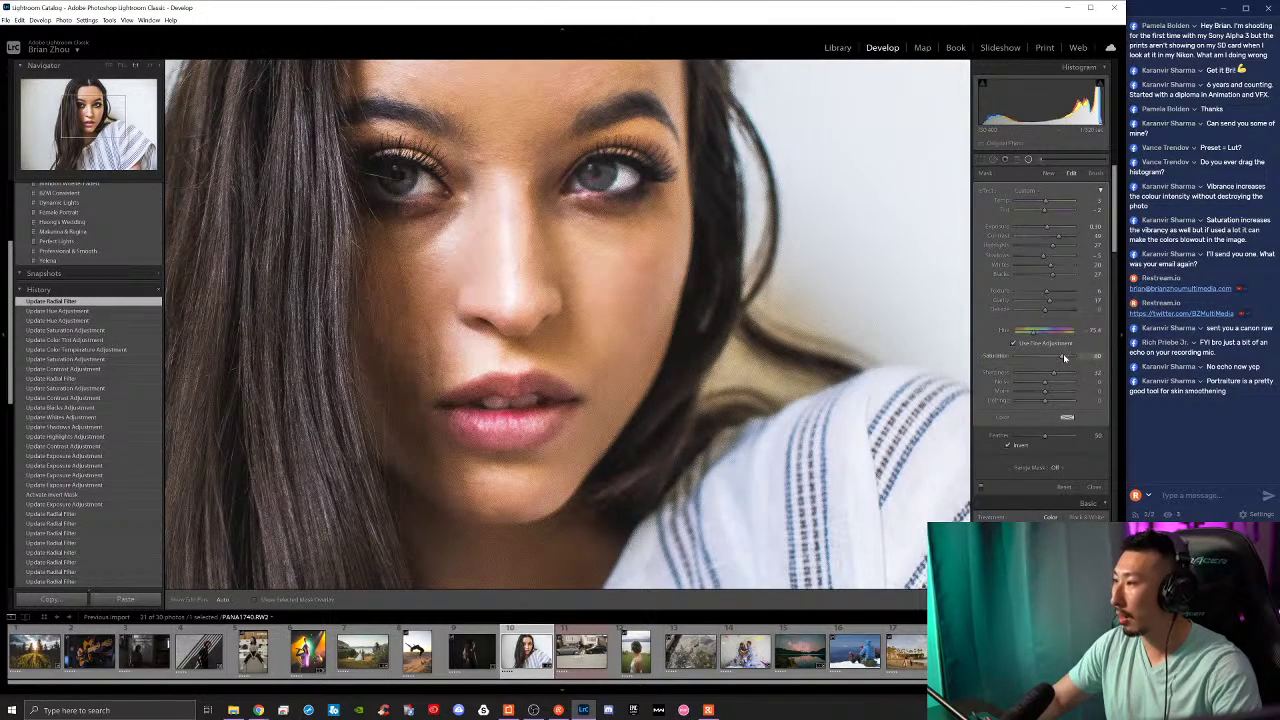
drag(1047, 355, 1072, 358)
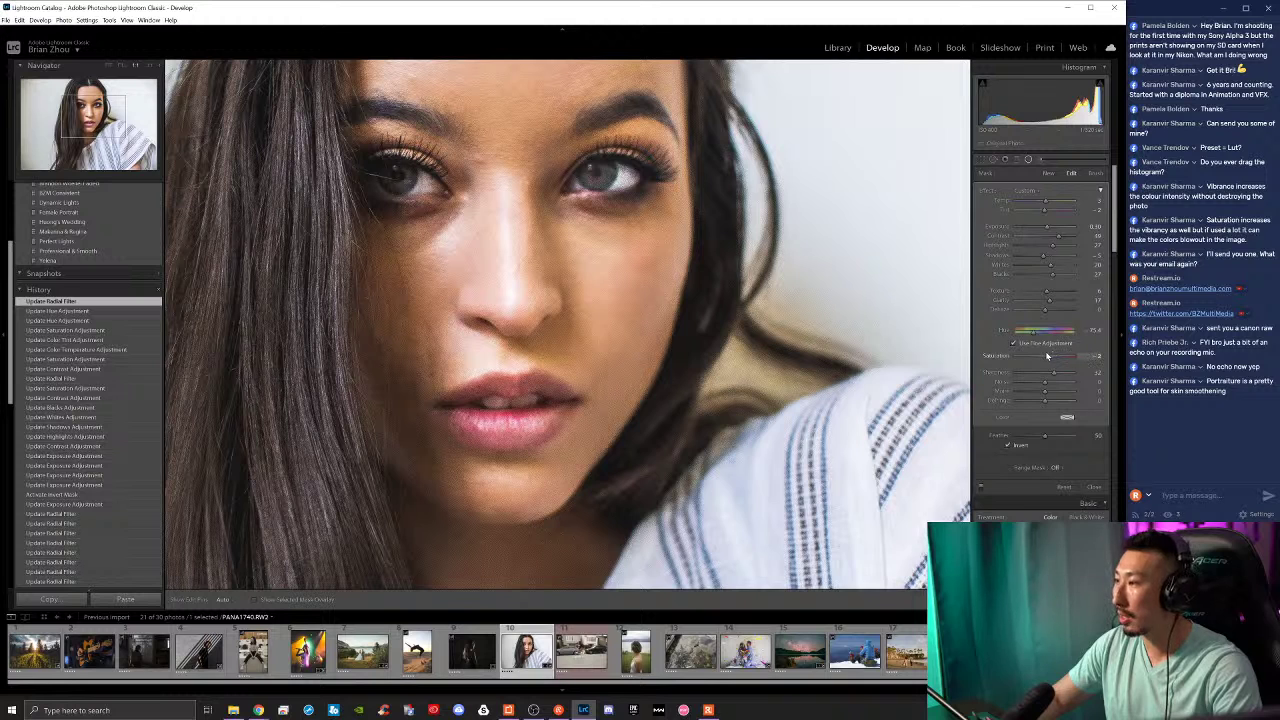
double_click(1052, 355)
drag(1034, 336, 1068, 337)
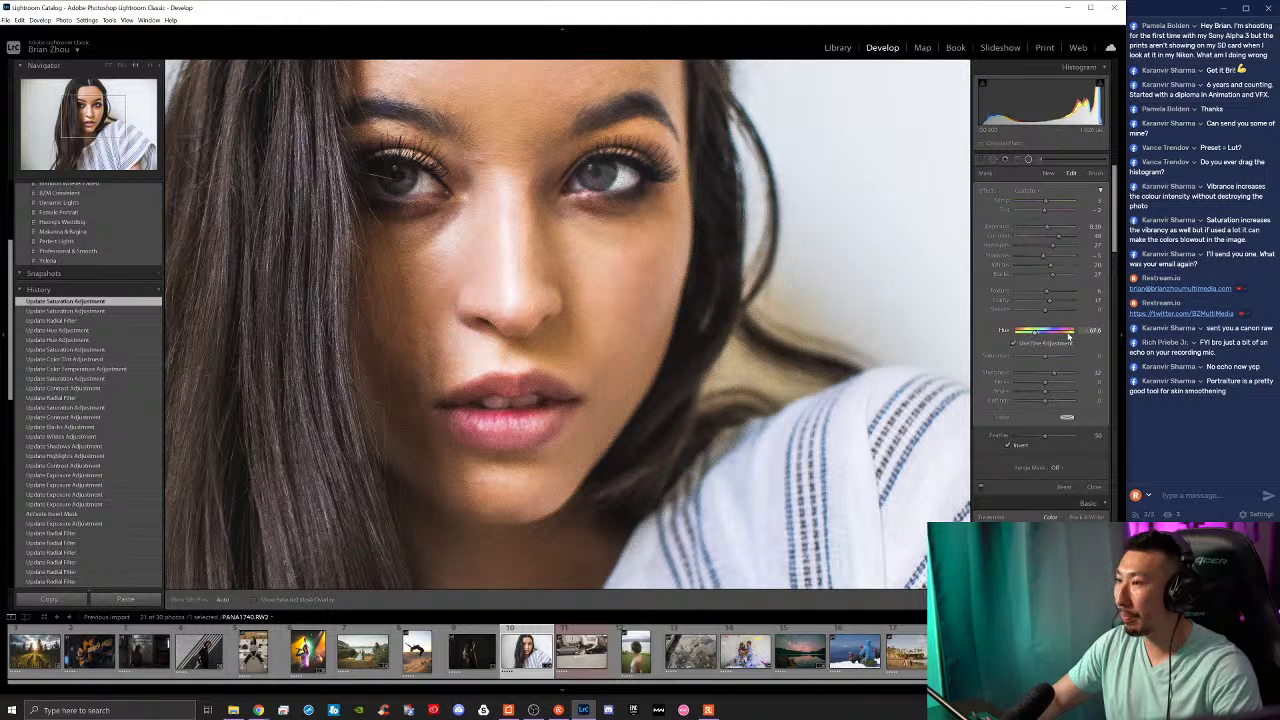
double_click(1048, 231)
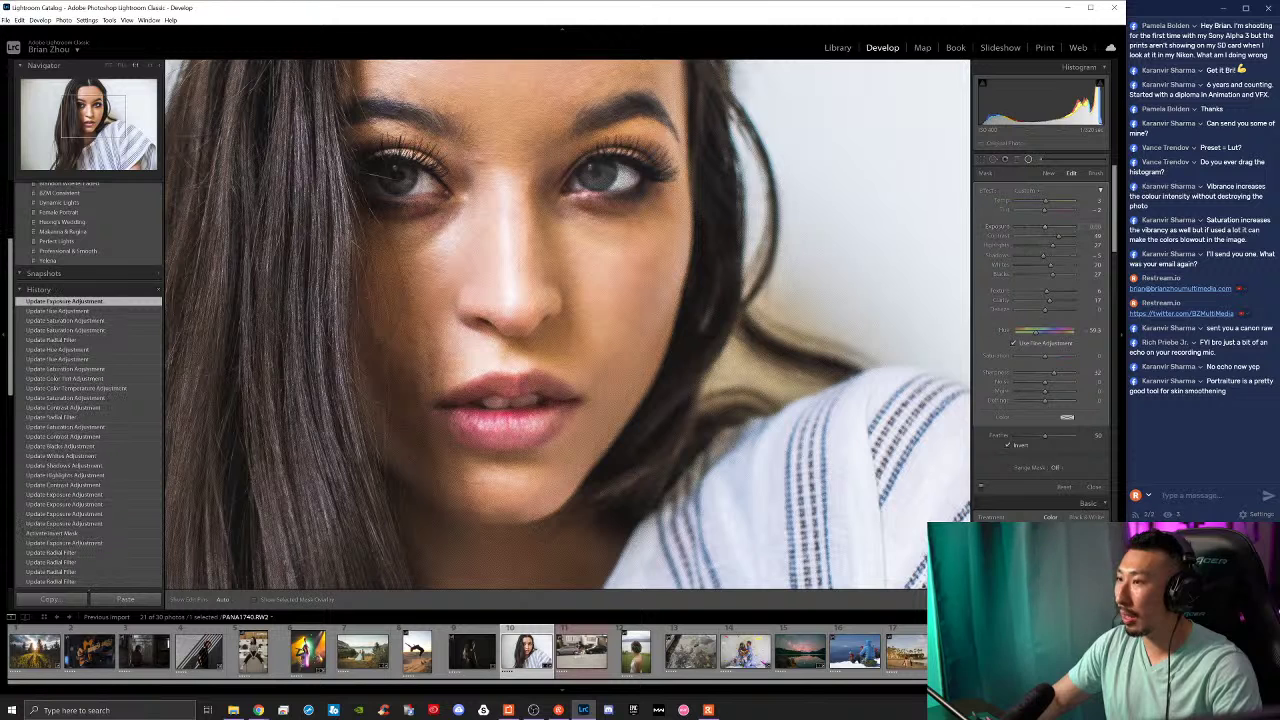
click(1028, 158)
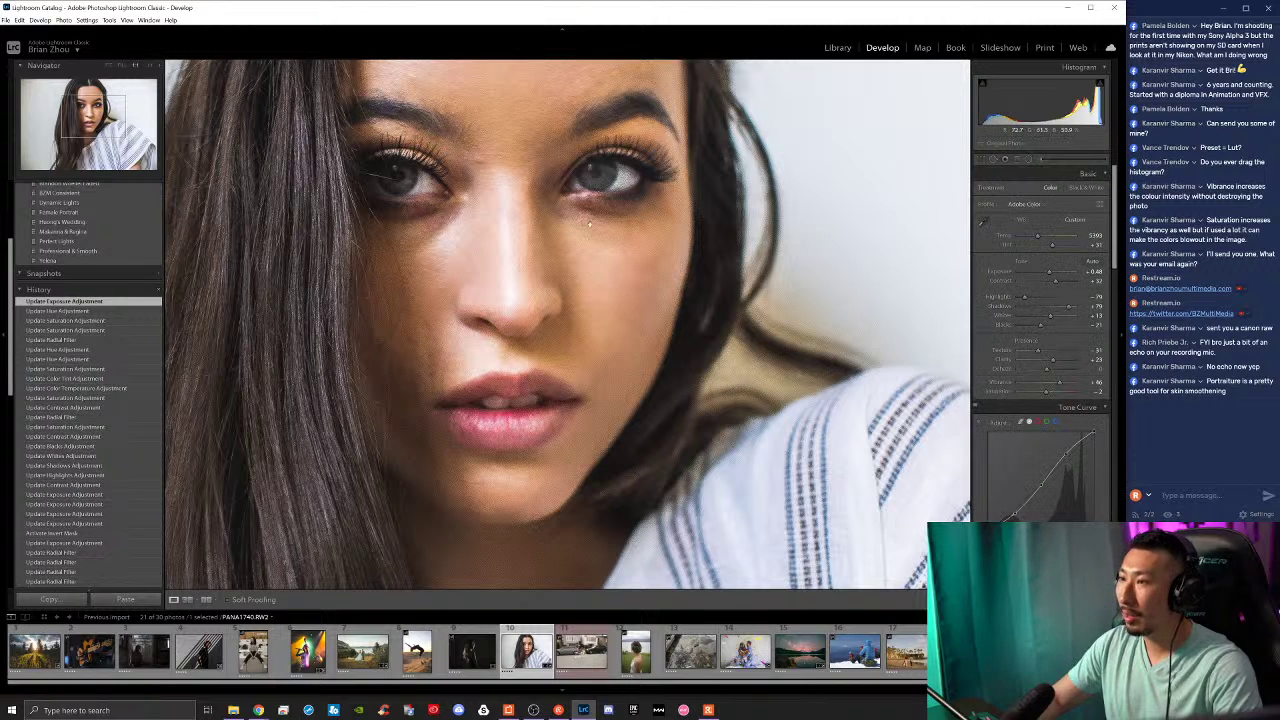
key(z)
click(1028, 158)
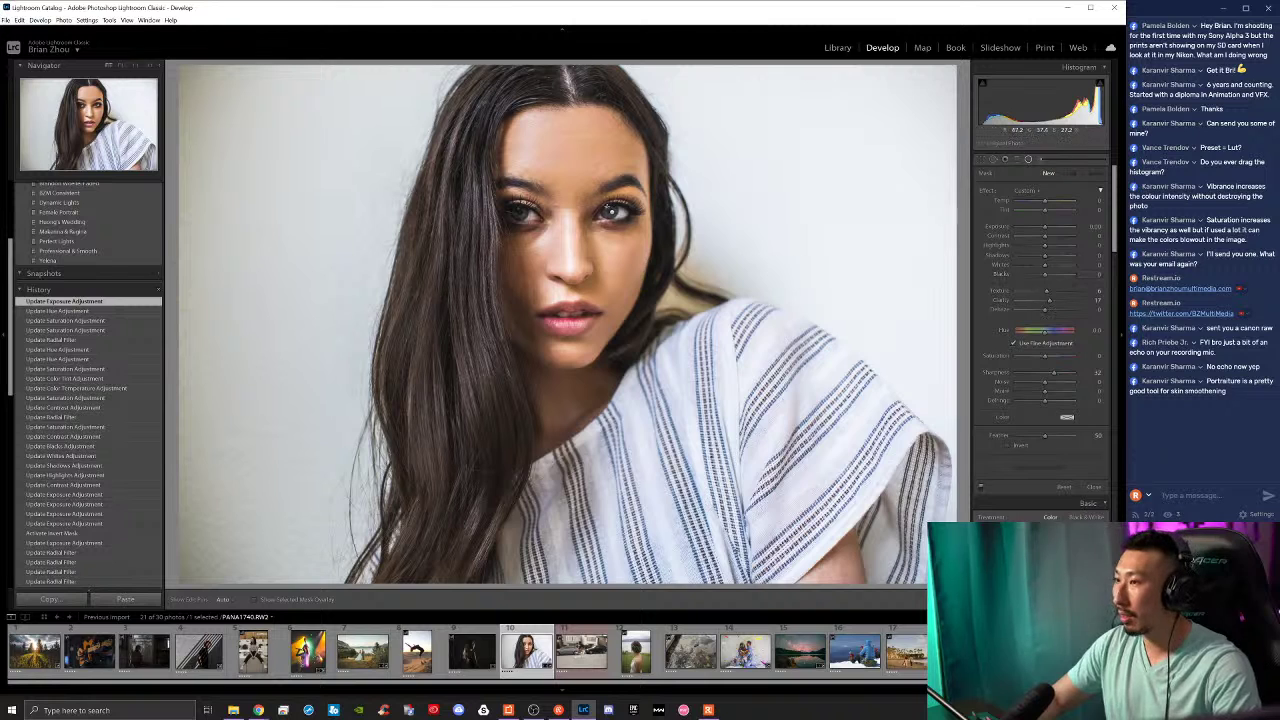
Step: Draw a new radial filter over the right eye with Clarity 23, undoing the sharpness change
drag(611, 212, 632, 223)
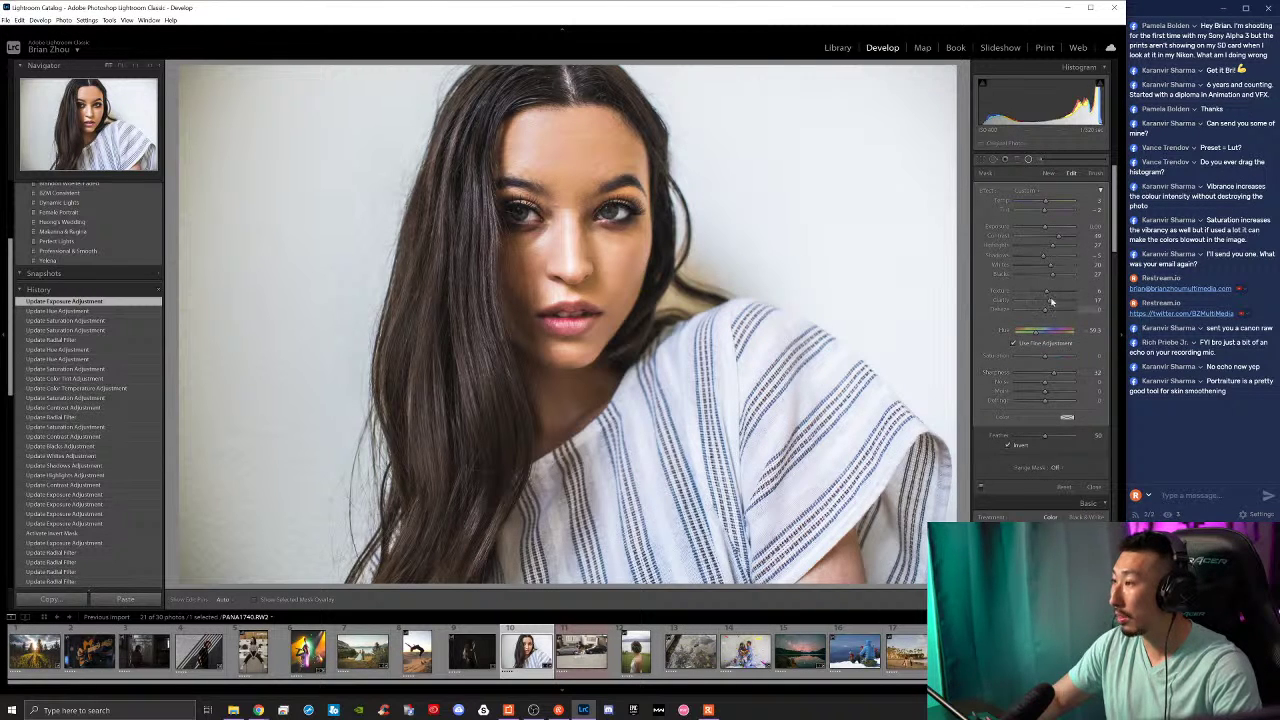
drag(1050, 302, 1058, 291)
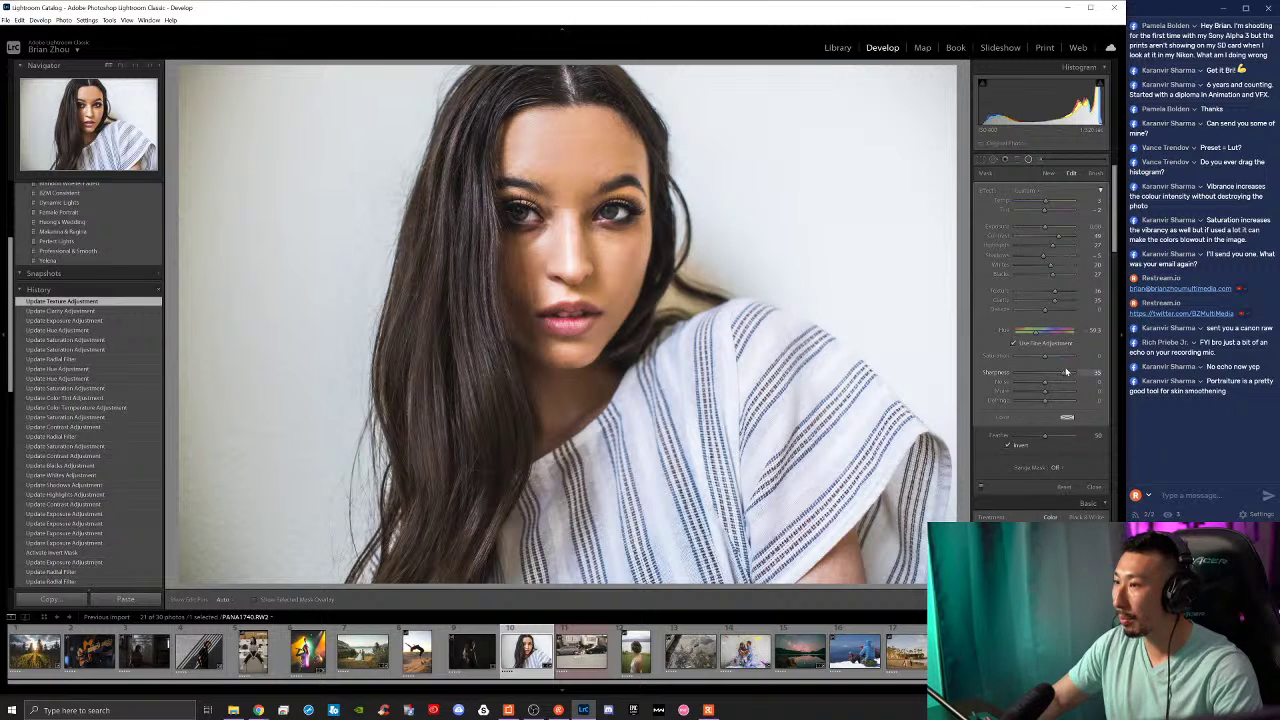
drag(1066, 372, 1072, 372)
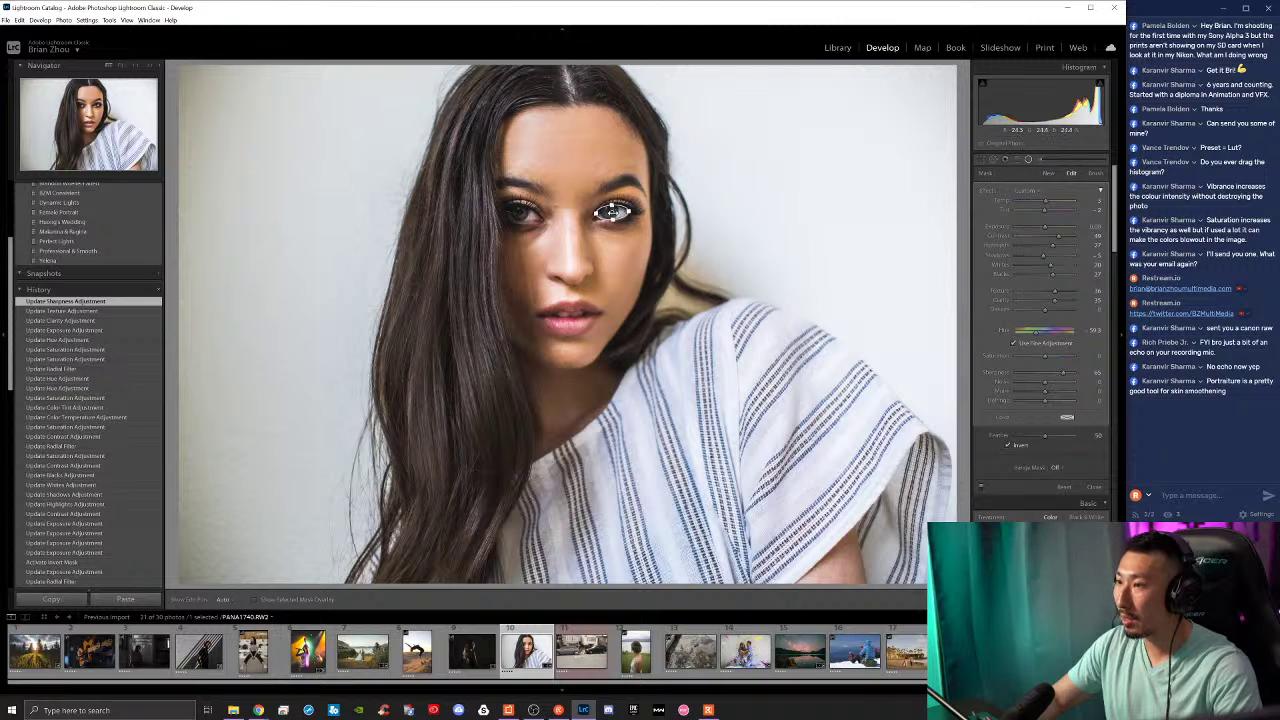
key(ctrl+z)
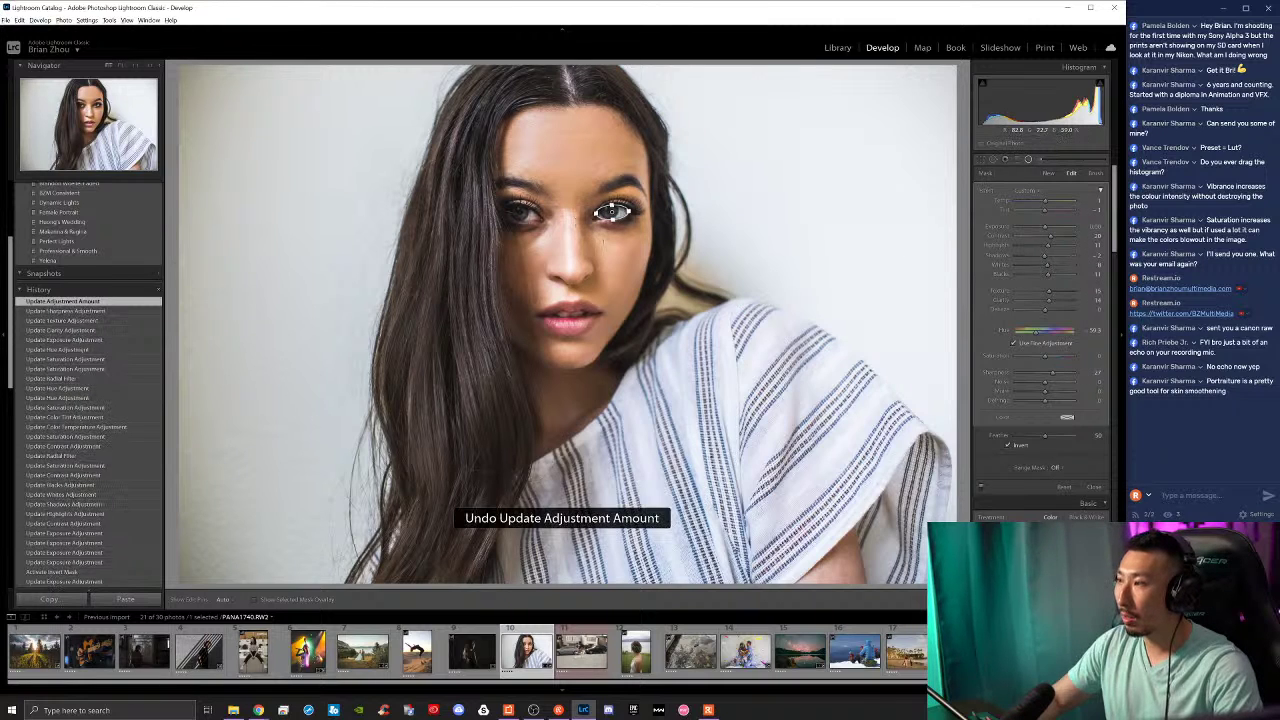
Step: Duplicate the eye radial filter, move the copy onto the other eye, and hide the overlays
right_click(611, 213)
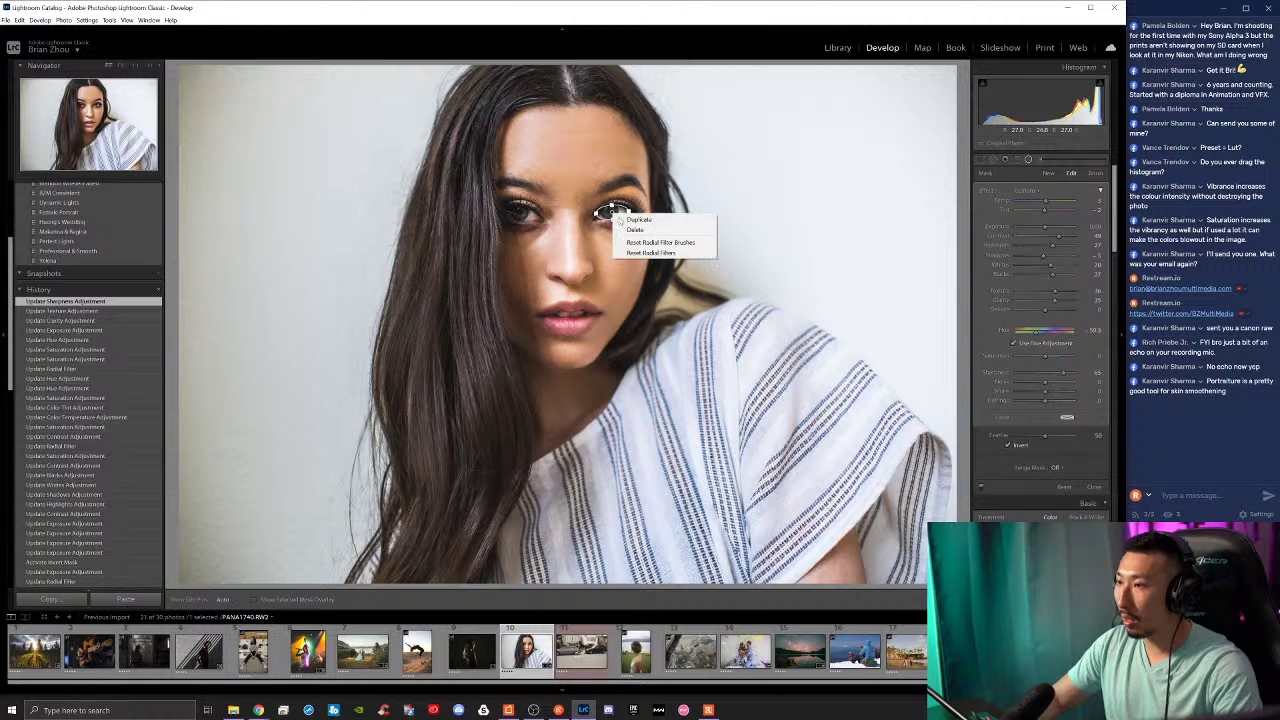
click(635, 221)
drag(611, 213, 521, 214)
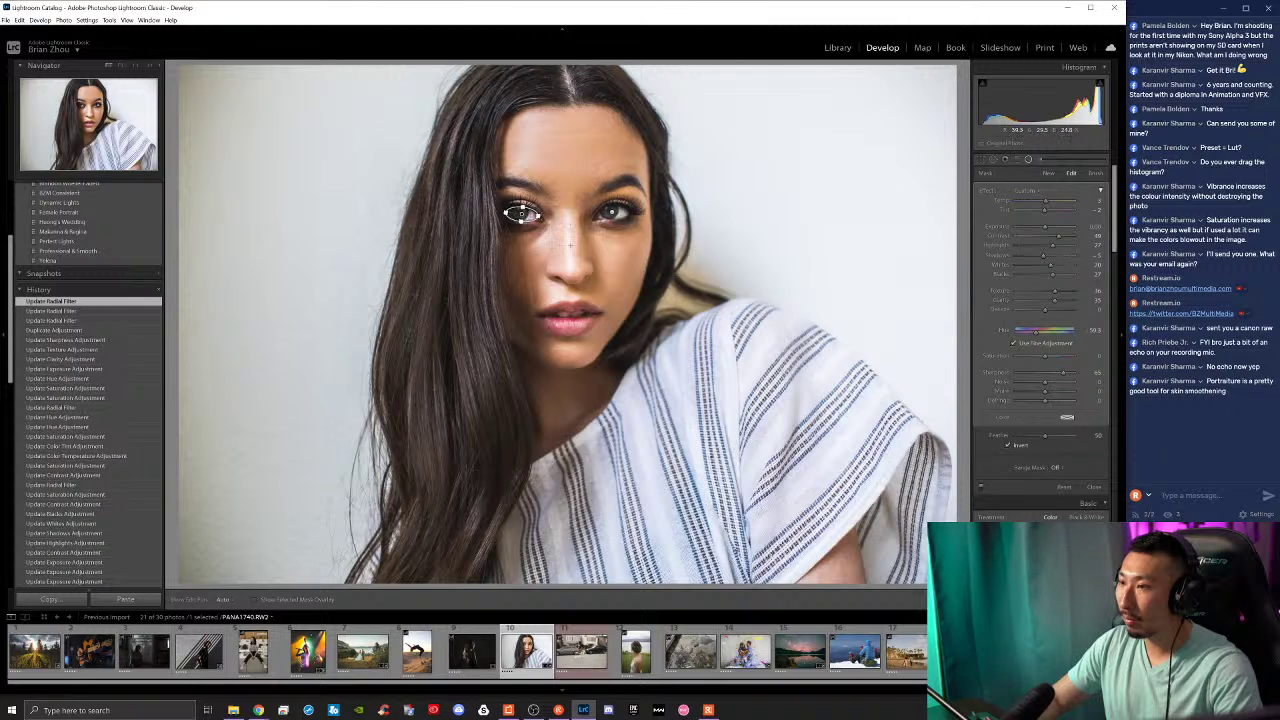
key(shift+m)
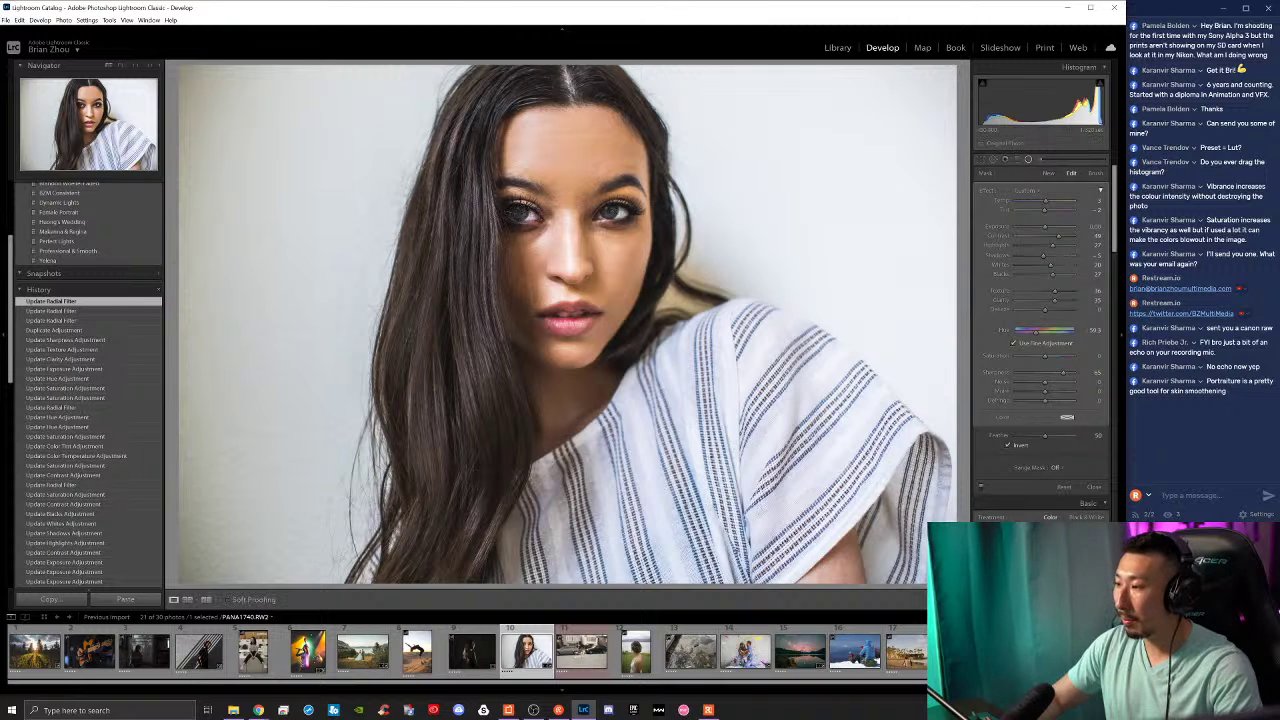
Step: Shift the left eye filter's Hue and raise its Tint to 28, then select the other eye's filter
click(552, 223)
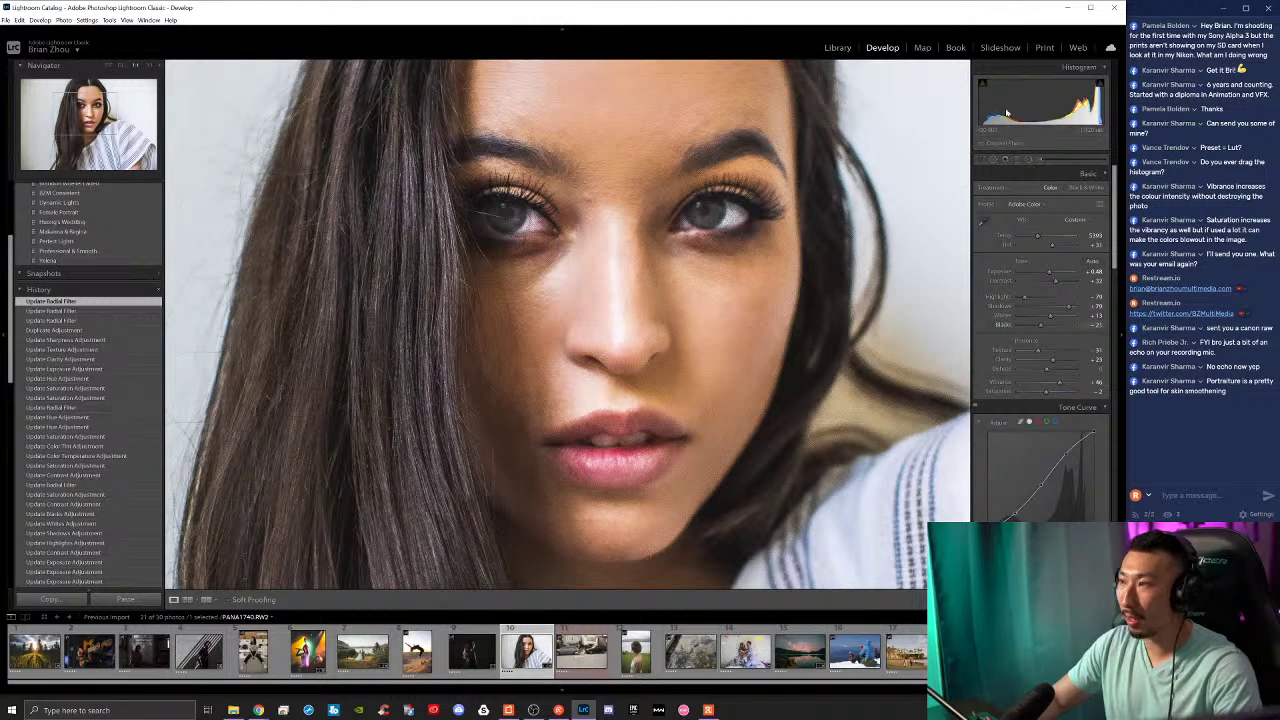
key(k)
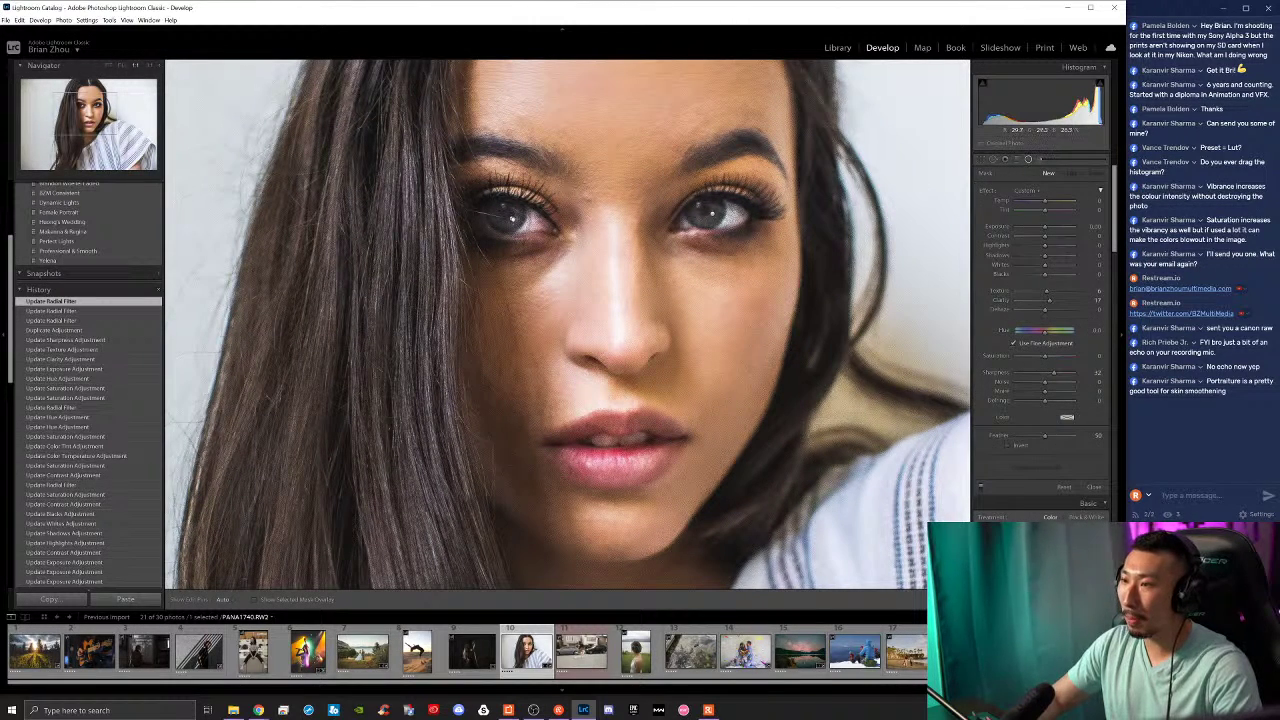
click(512, 217)
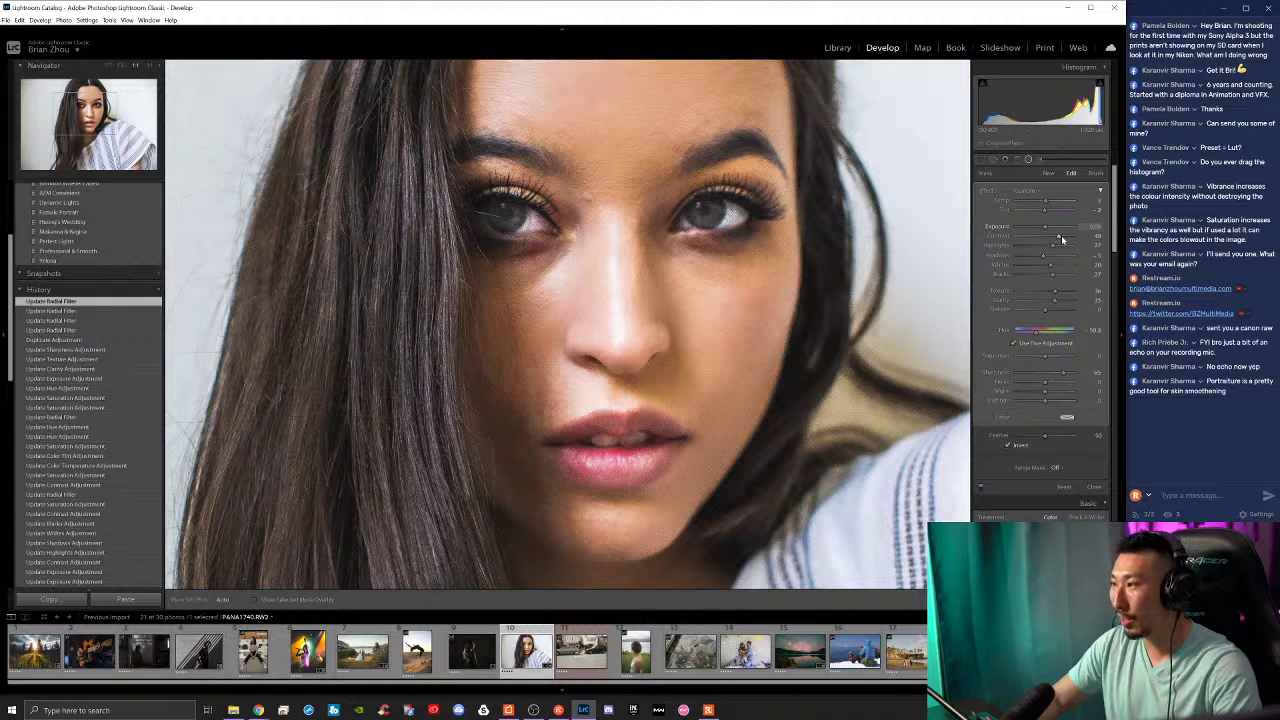
drag(1037, 333, 1107, 333)
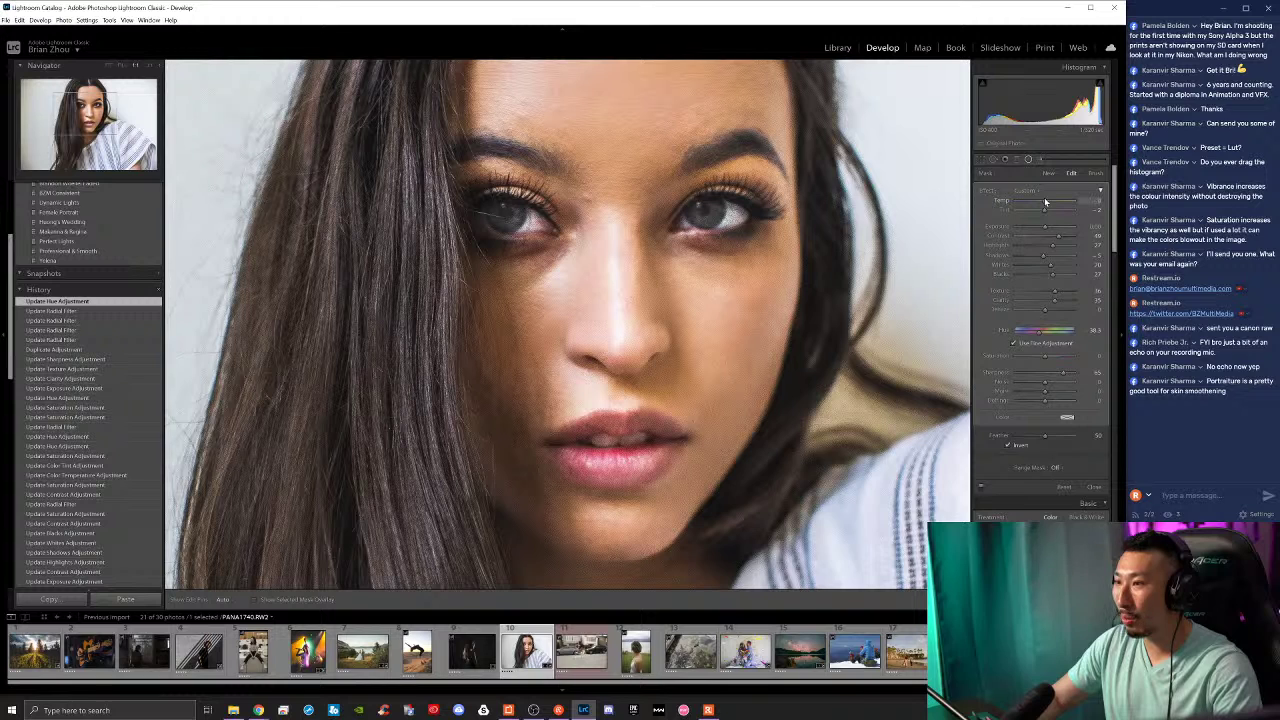
drag(1043, 222, 1051, 215)
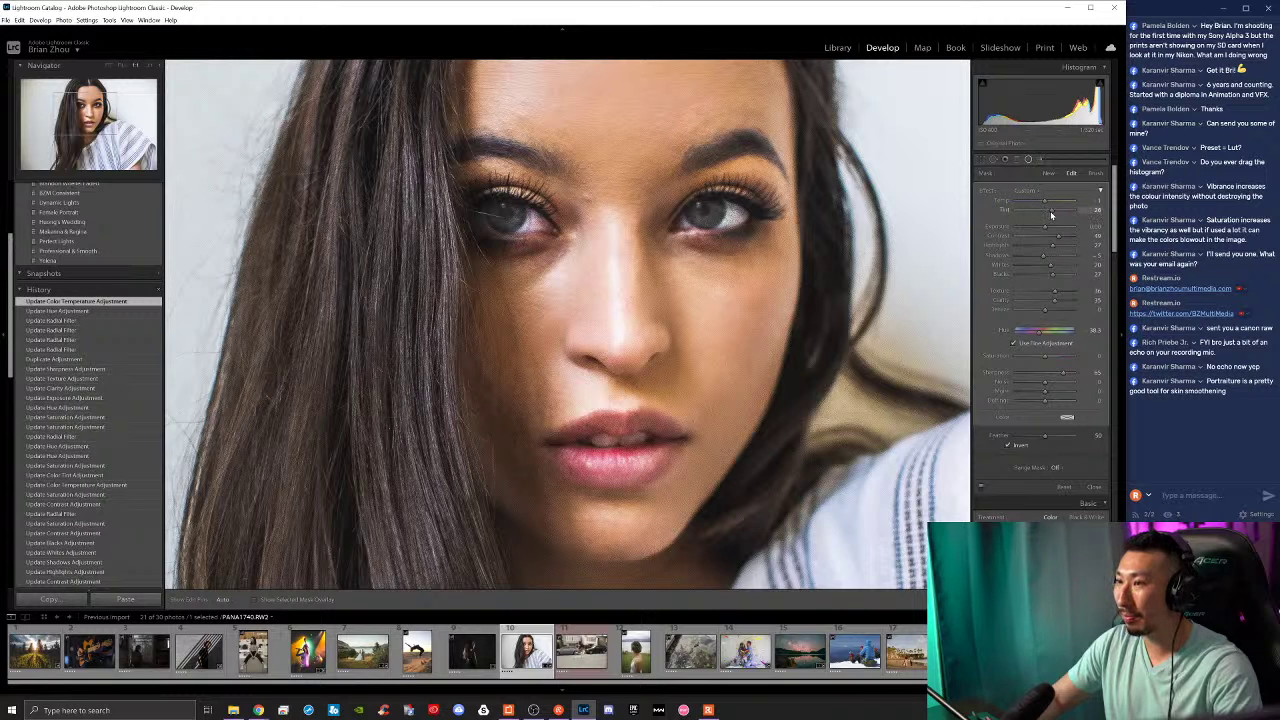
click(1046, 213)
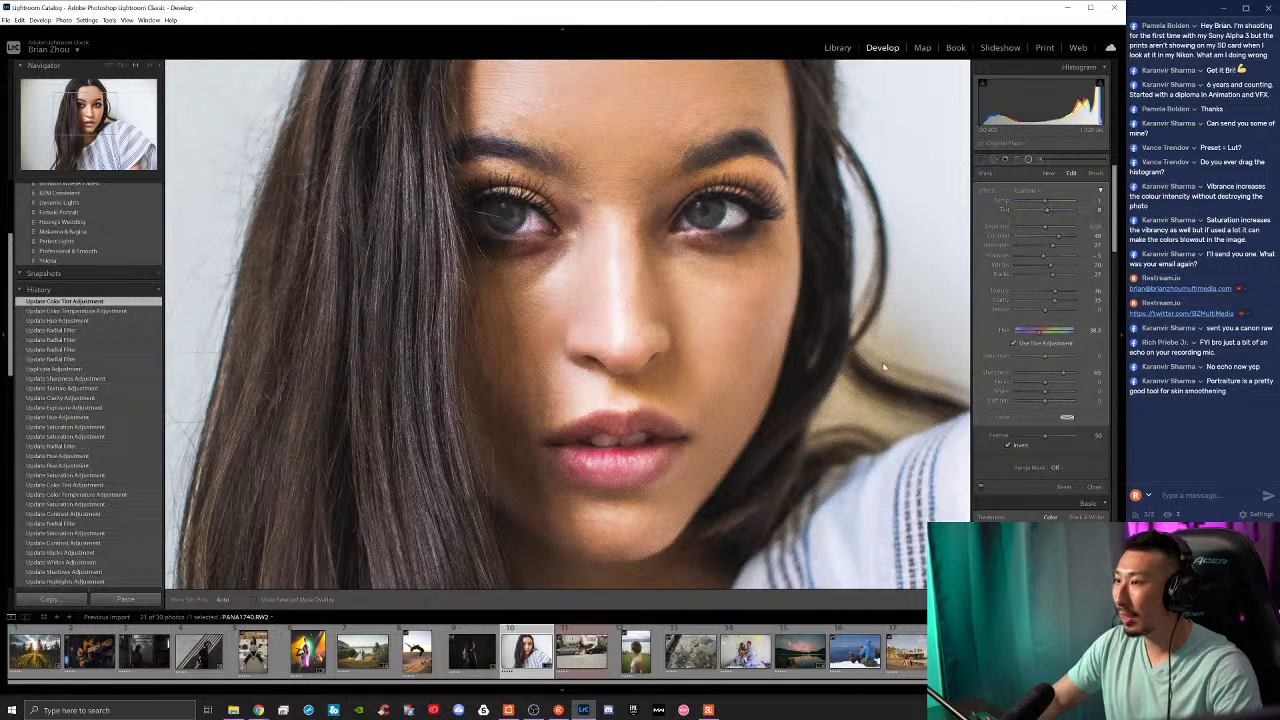
click(714, 214)
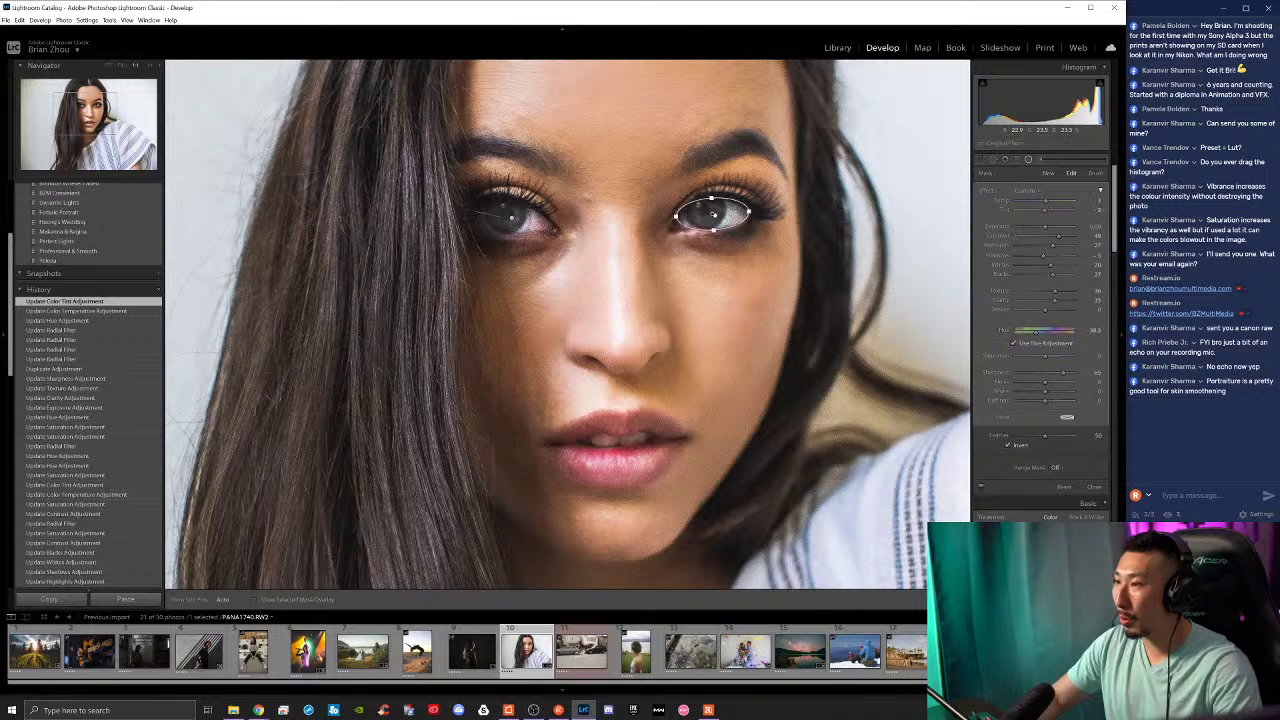
scroll(1042, 207, down, 4)
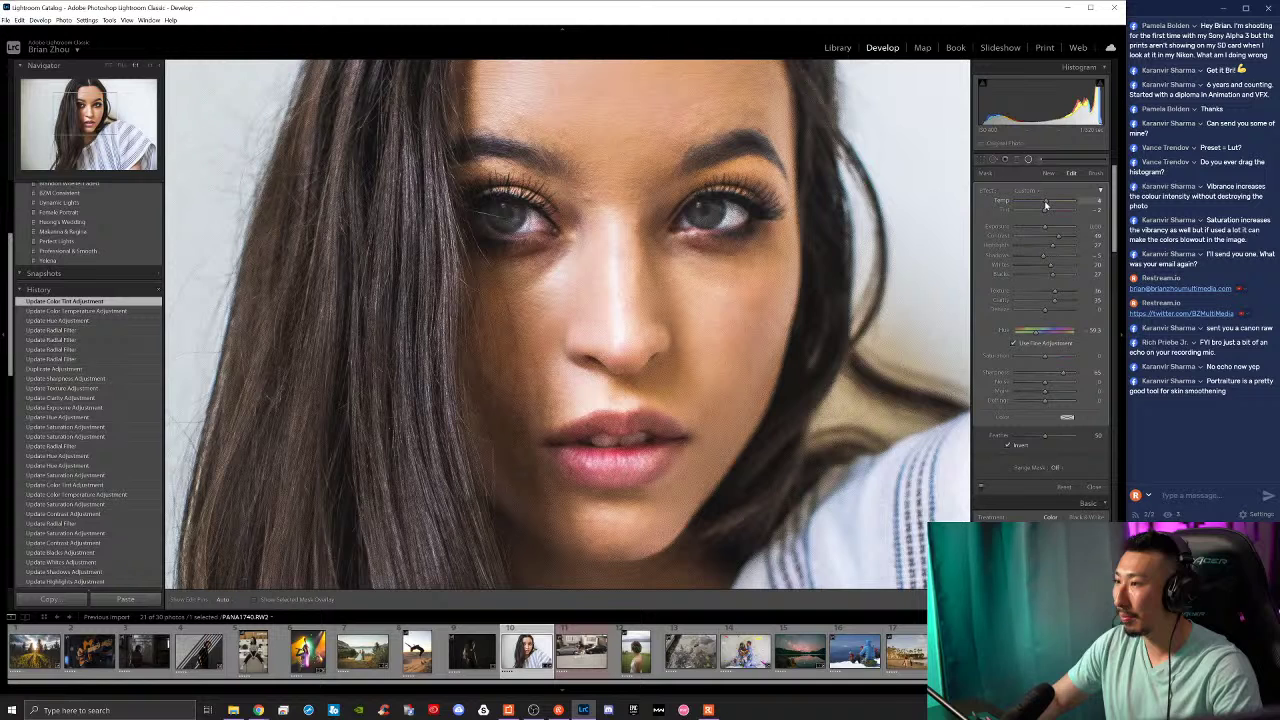
scroll(1045, 205, up, 3)
scroll(1050, 211, up, 3)
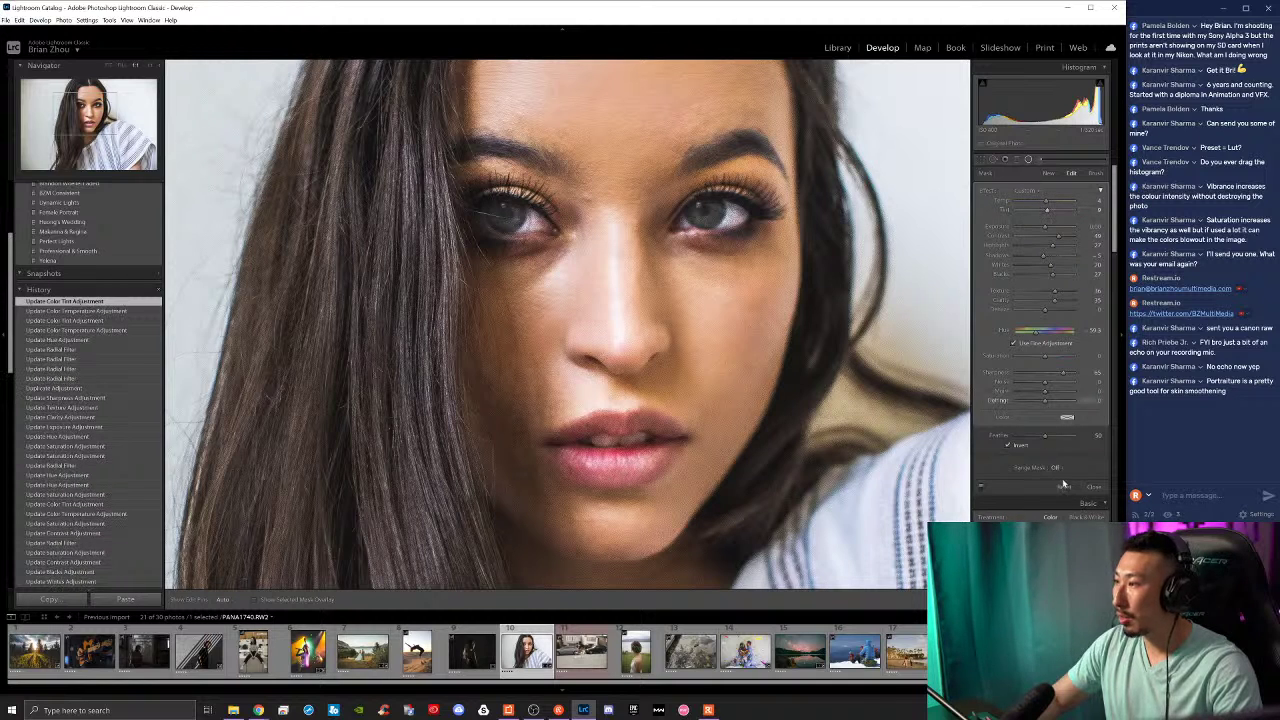
click(1093, 488)
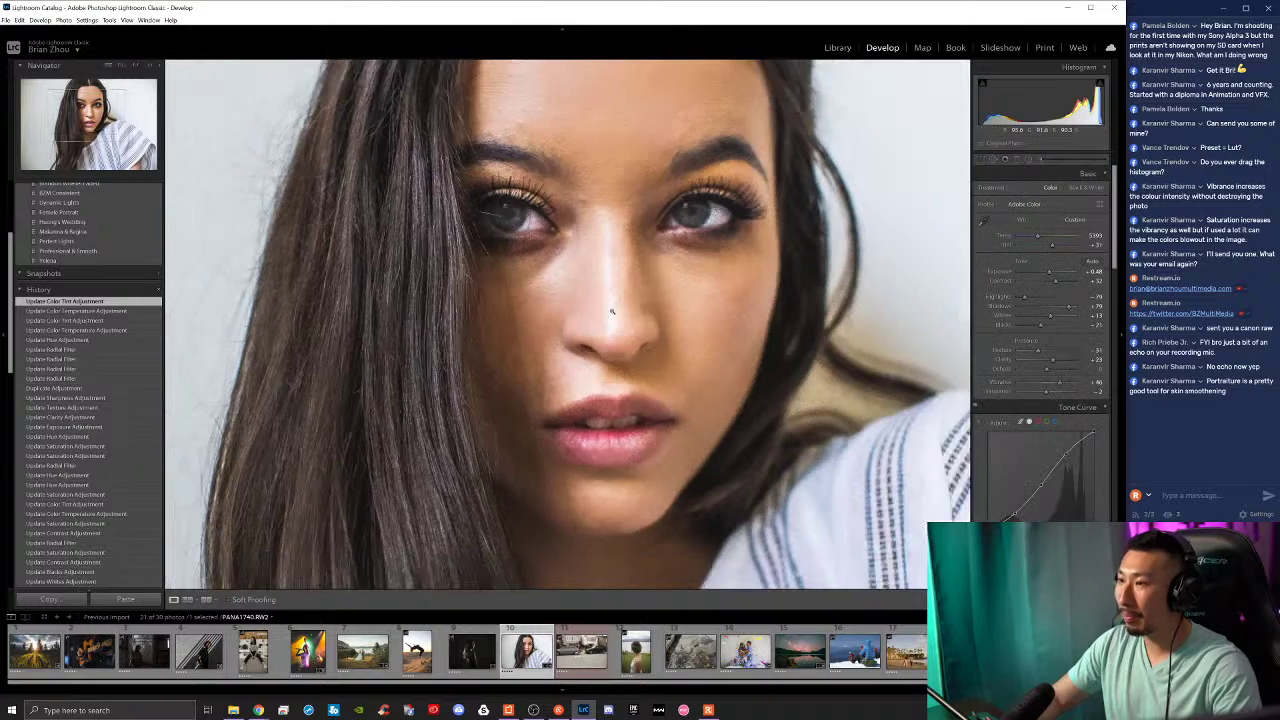
key(z)
scroll(120, 552, down, 5)
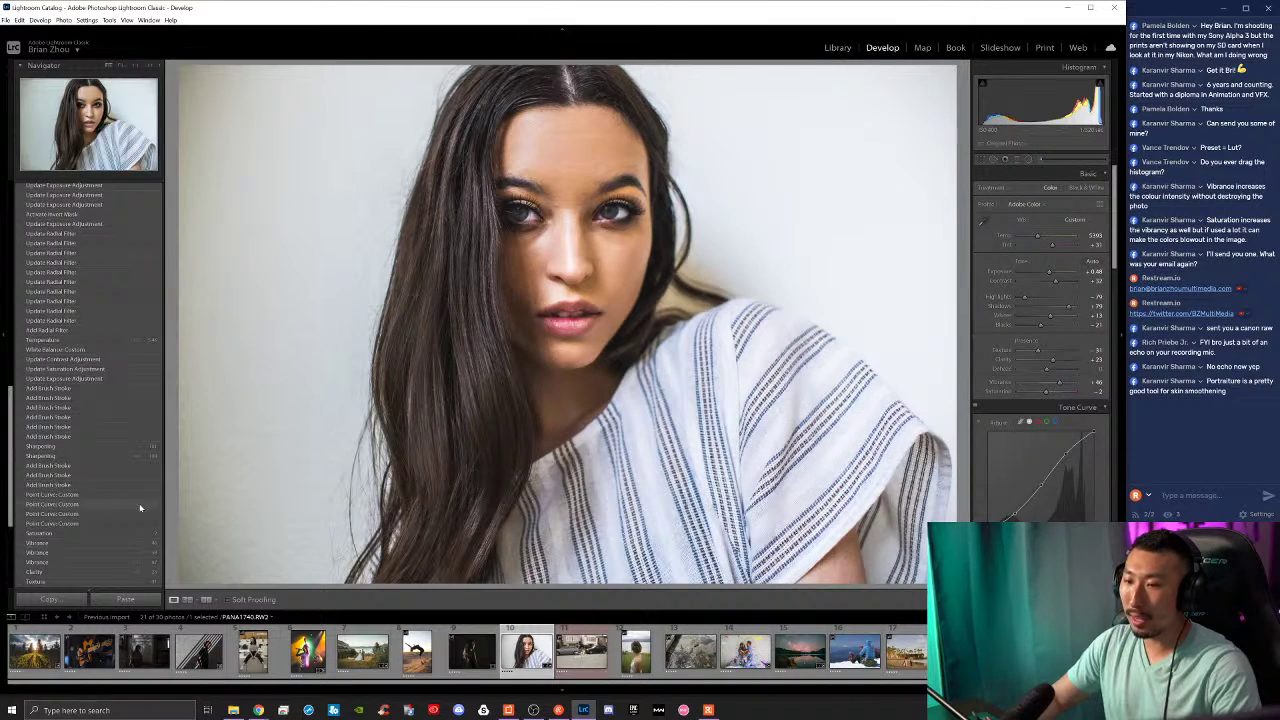
key(backslash)
key(backslash)
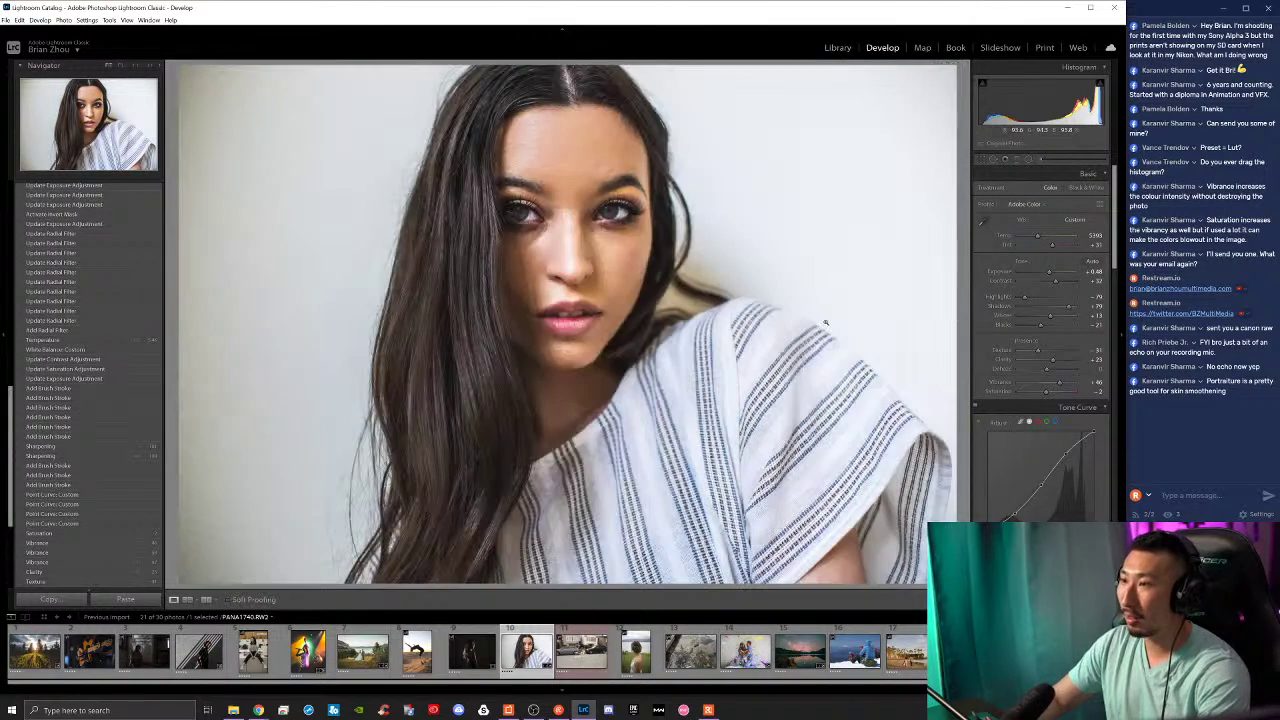
key(backslash)
key(backslash)
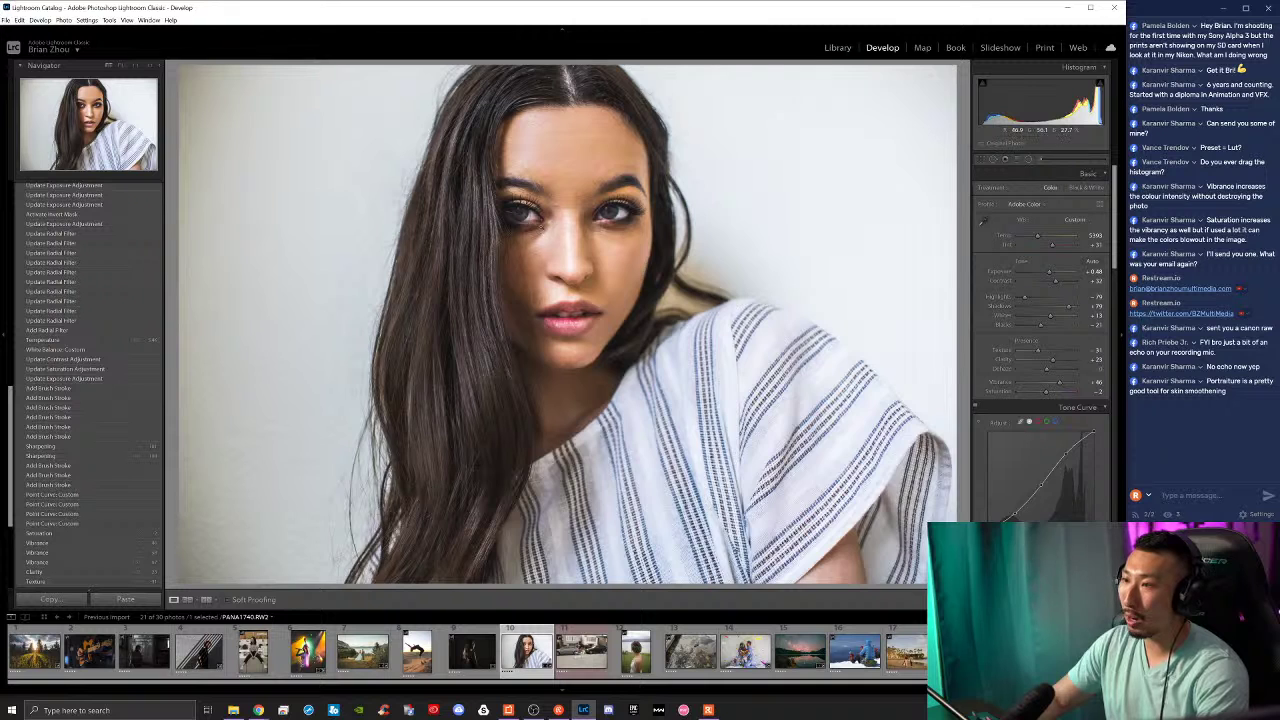
key(backslash)
key(backslash)
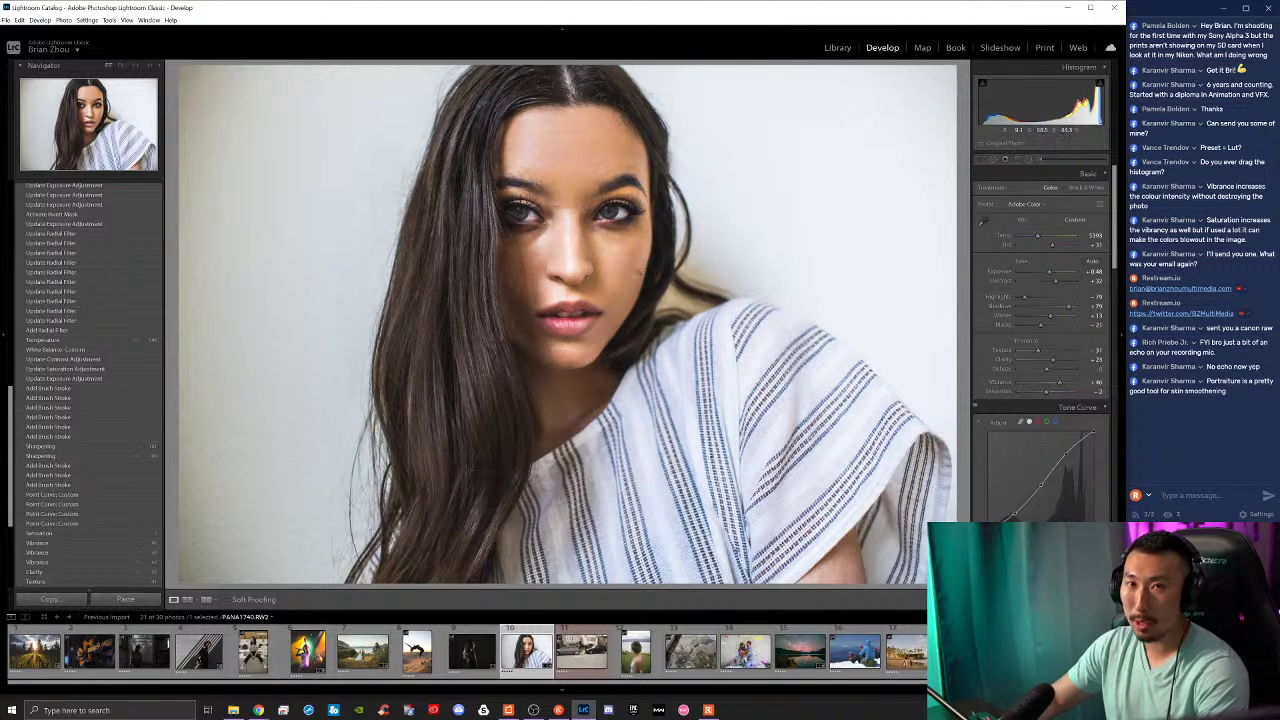
key(backslash)
key(backslash)
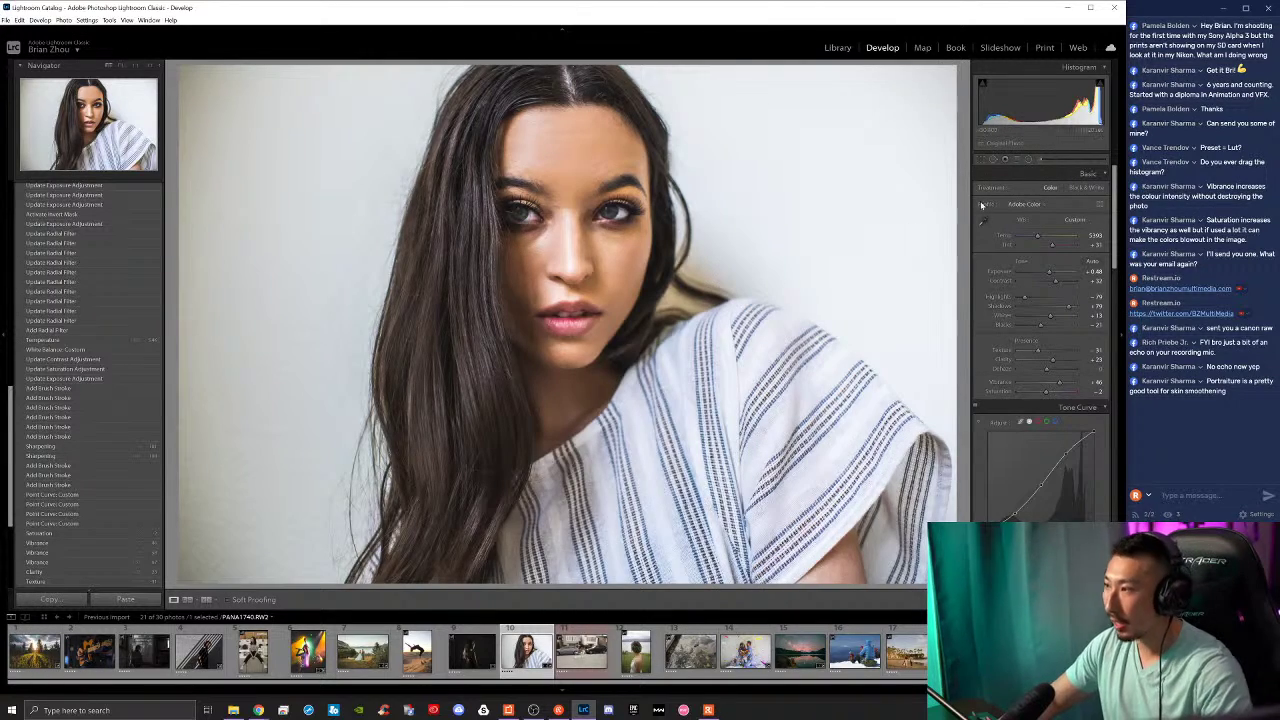
drag(631, 235, 680, 300)
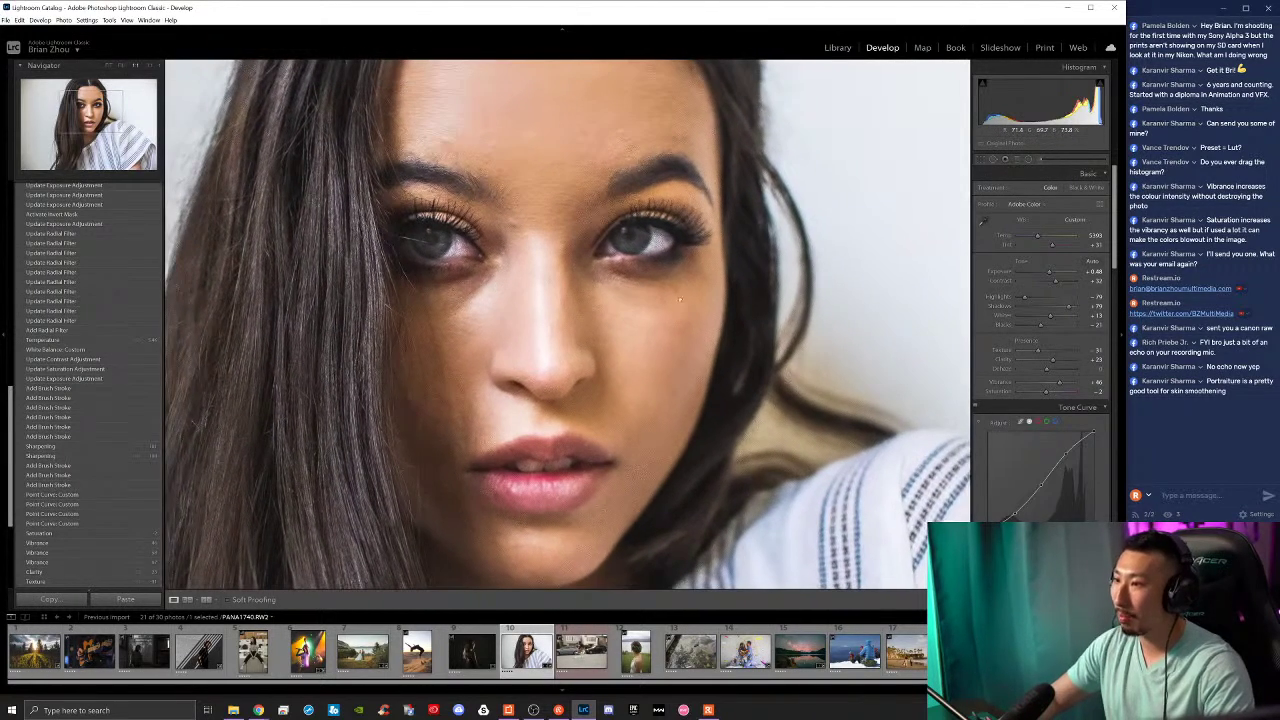
Step: Draw a small radial filter over the right-hand eye and push its Saturation to 100
click(1028, 160)
mouse_move(634, 240)
mouse_down()
mouse_move(642, 254)
mouse_move(631, 222)
mouse_move(630, 239)
mouse_up()
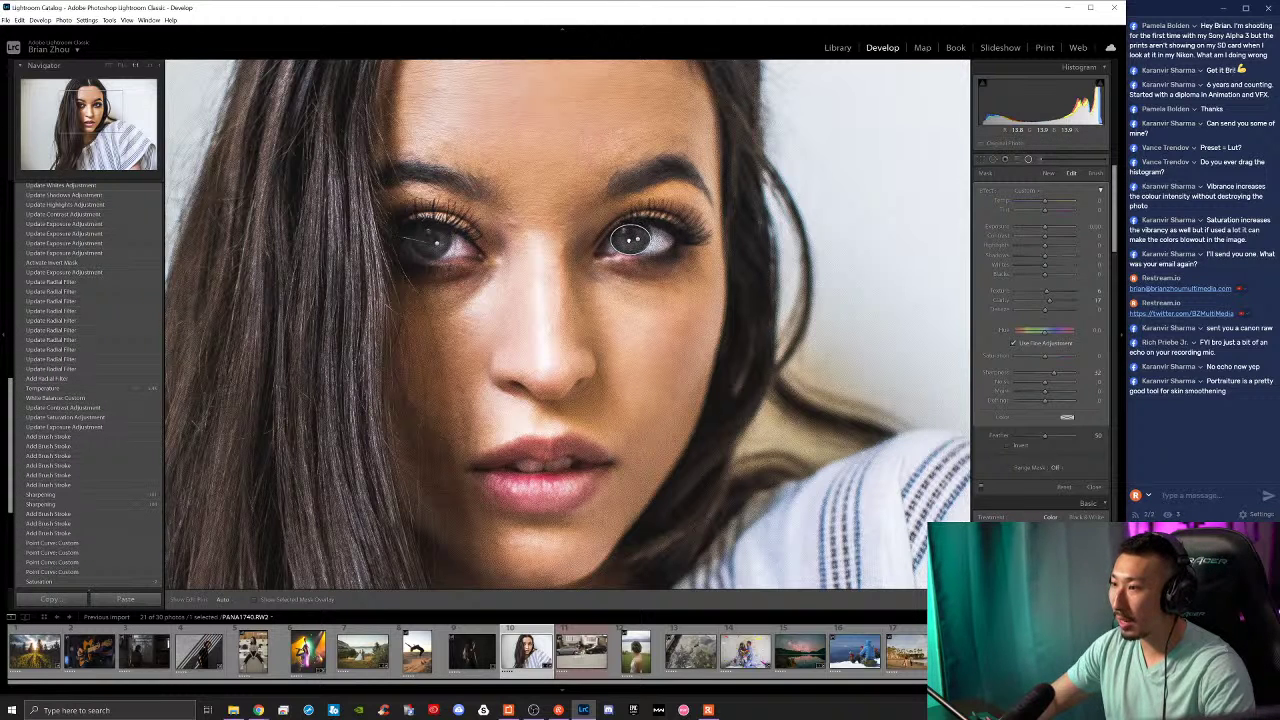
mouse_move(1045, 356)
mouse_down()
mouse_move(1066, 358)
mouse_move(1048, 356)
mouse_up()
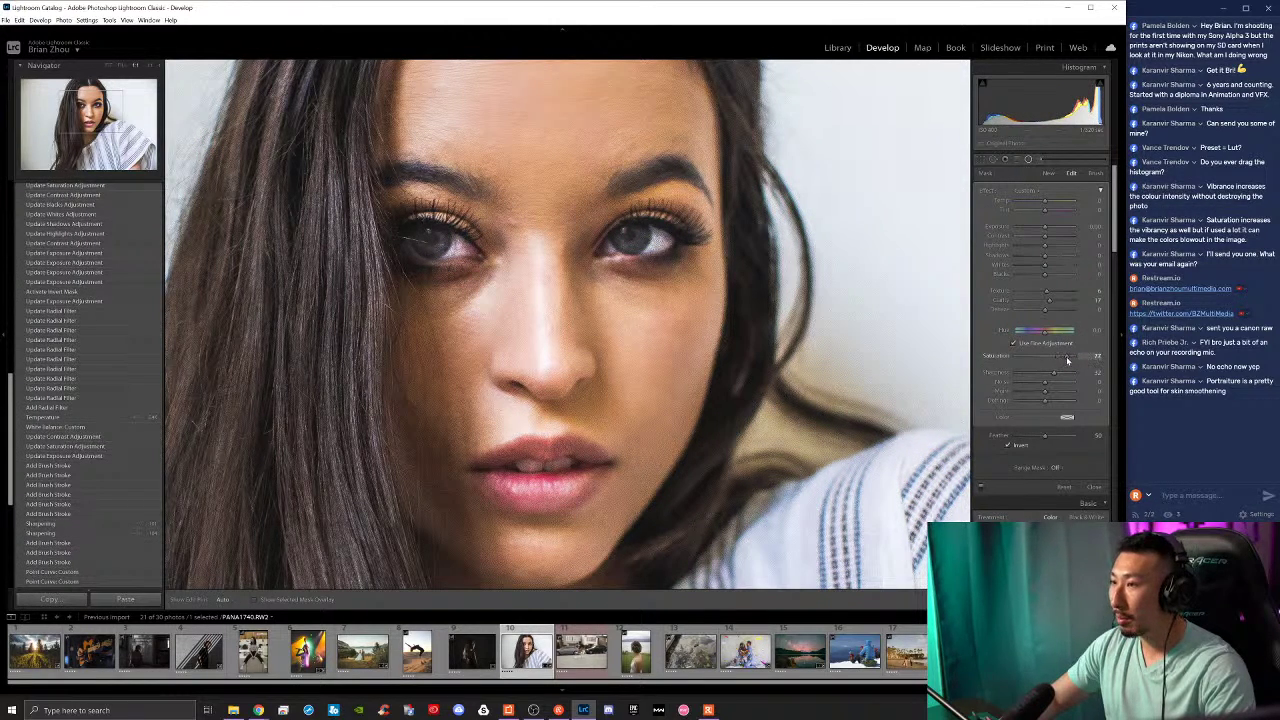
drag(1067, 360, 1057, 357)
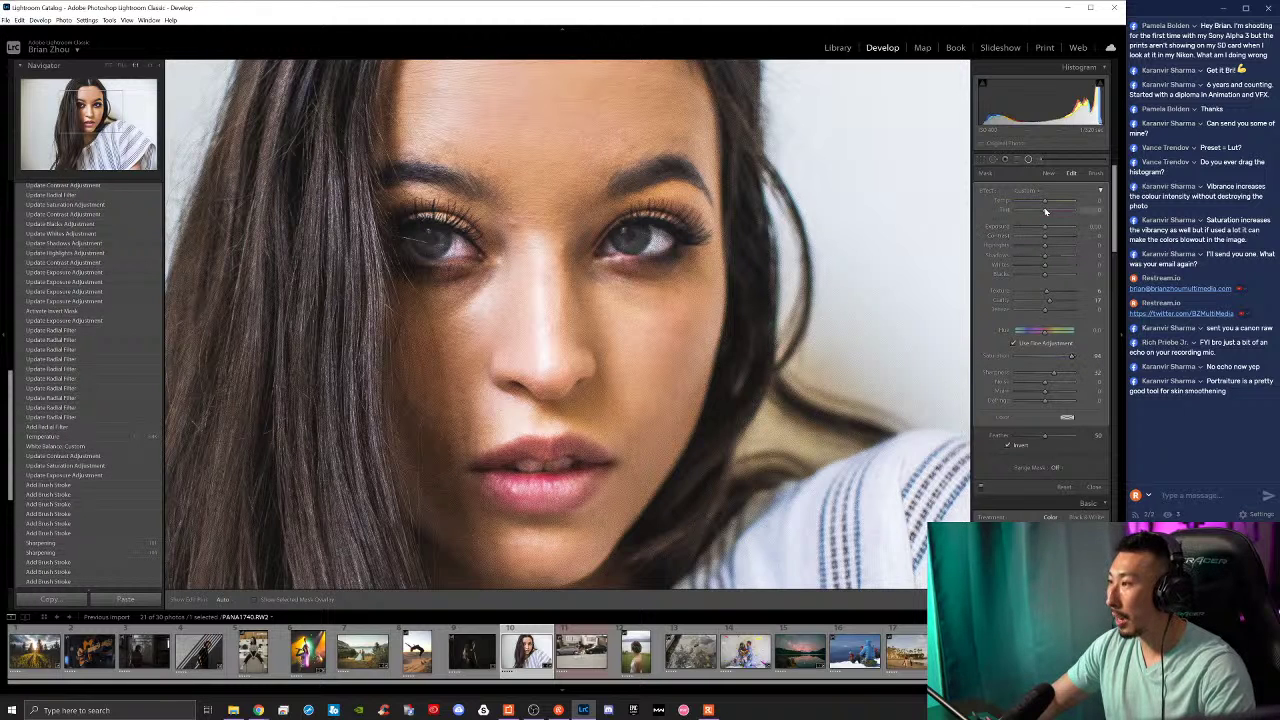
Step: Shift the filter's Hue to recolour the iris and warm its Temp slightly, then fit the view
mouse_move(1045, 203)
mouse_down()
mouse_move(1025, 203)
mouse_move(1065, 203)
mouse_move(1035, 206)
mouse_up()
double_click(1035, 203)
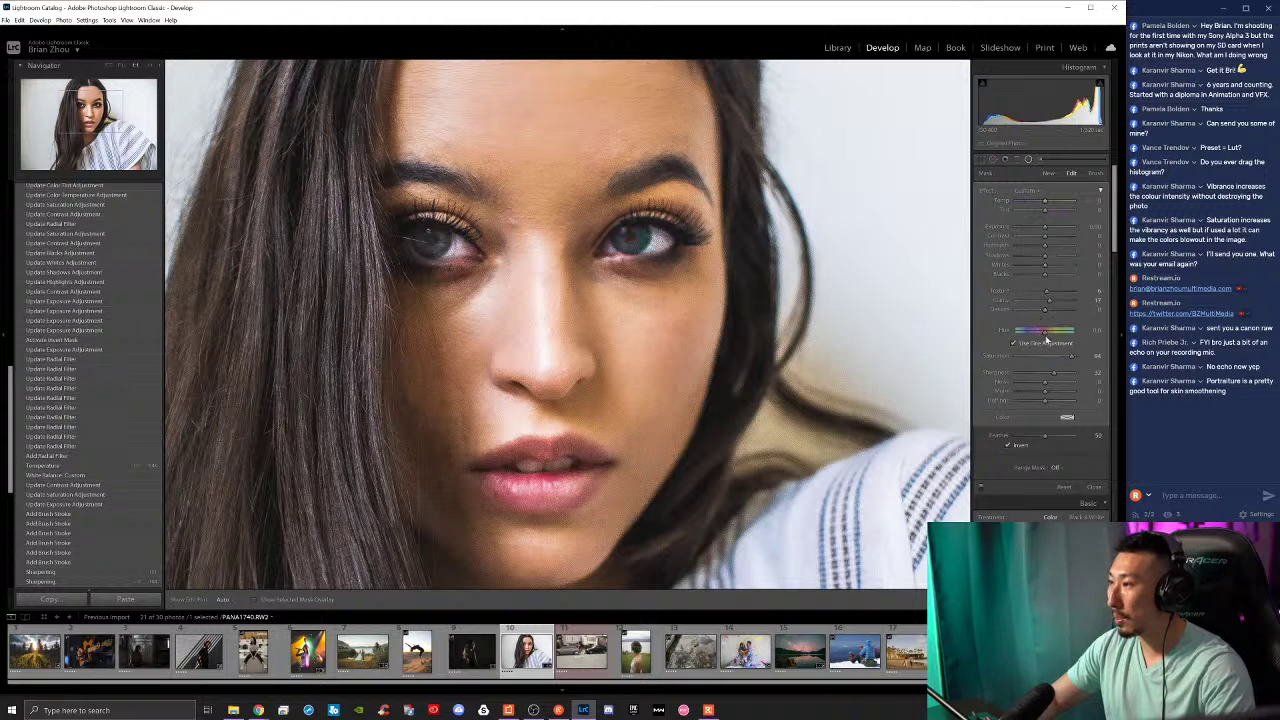
mouse_move(1043, 340)
mouse_down()
mouse_move(1024, 338)
mouse_move(1075, 340)
mouse_up()
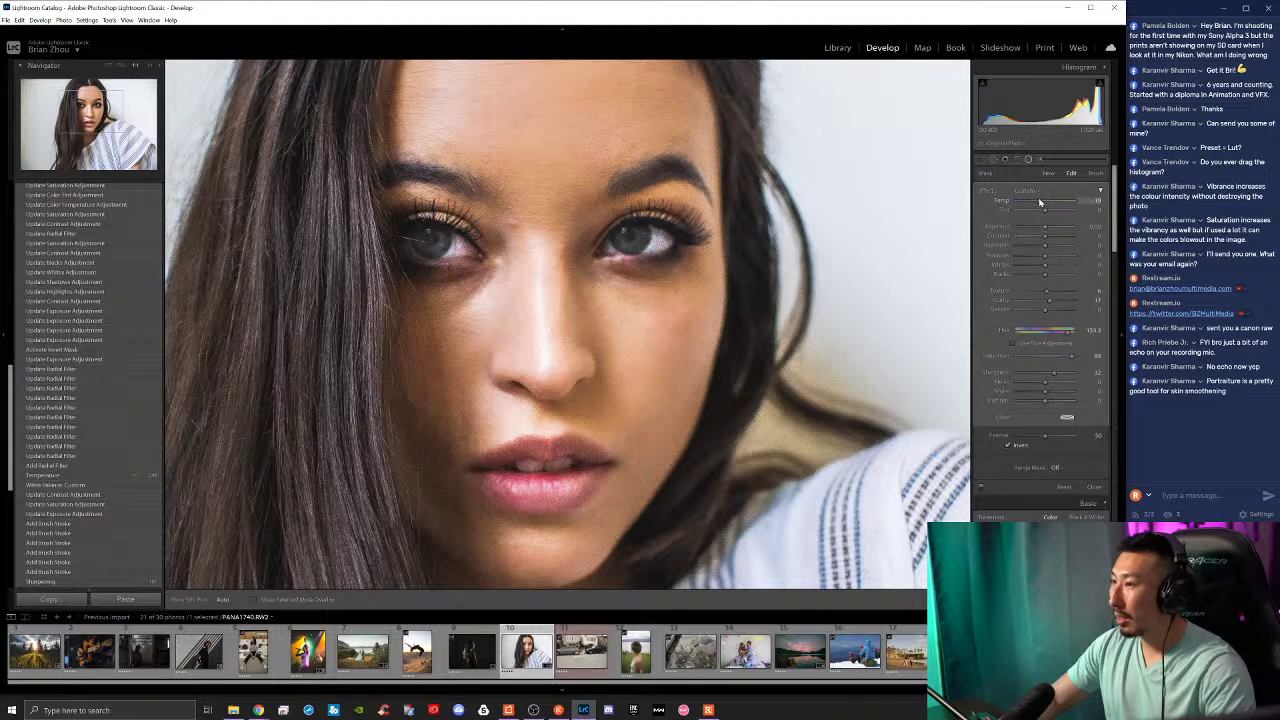
drag(1040, 201, 1065, 211)
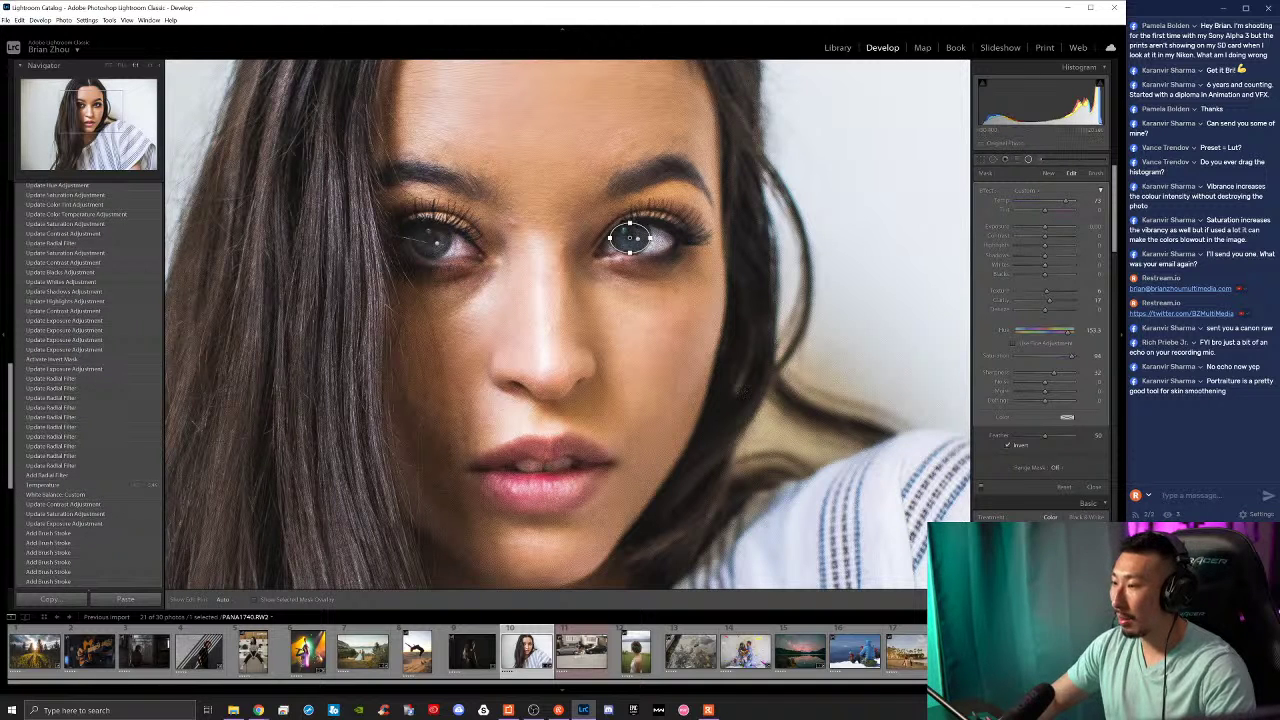
key(k)
key(z)
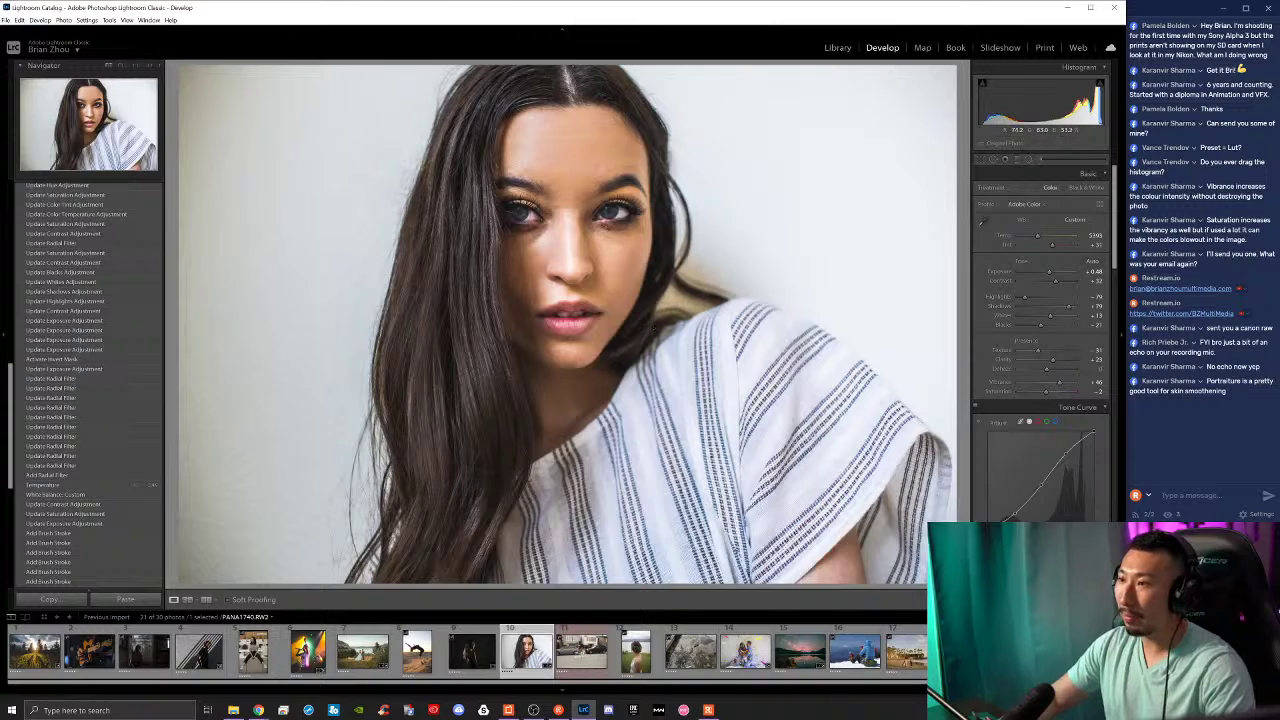
Step: Zoom into the face via the Navigator, then return to viewing the whole photo
click(138, 66)
click(107, 69)
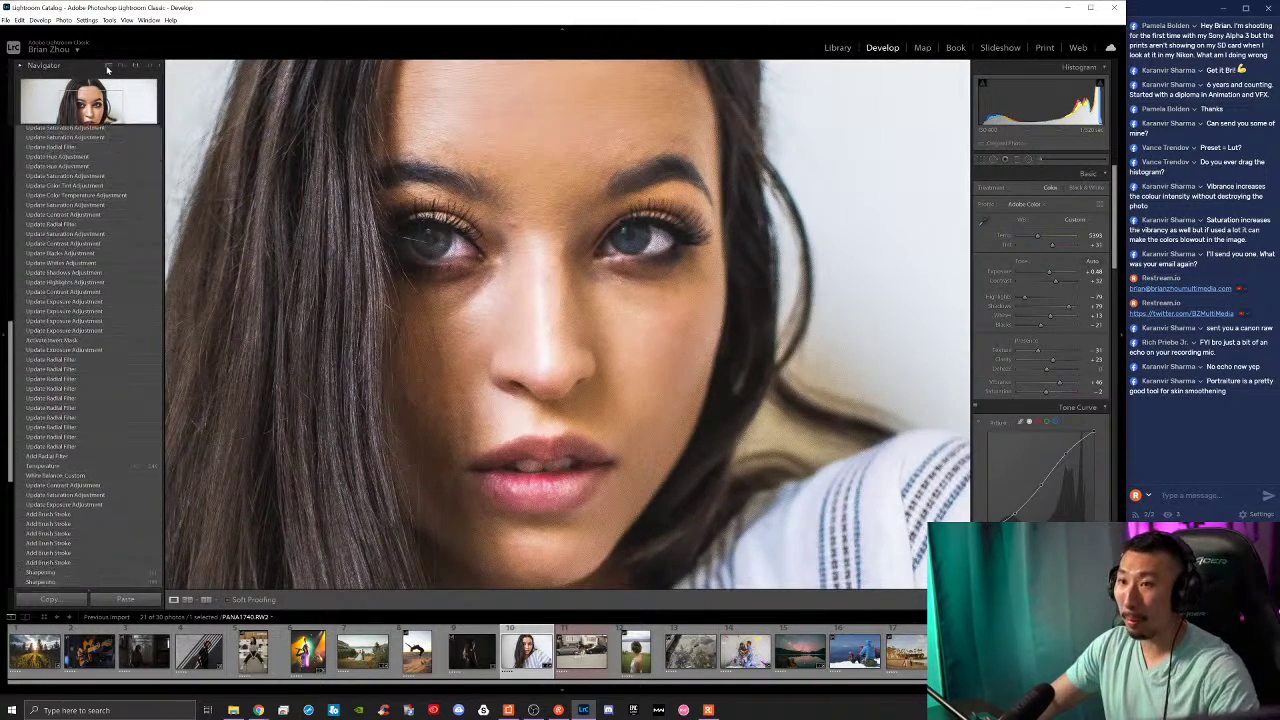
click(107, 67)
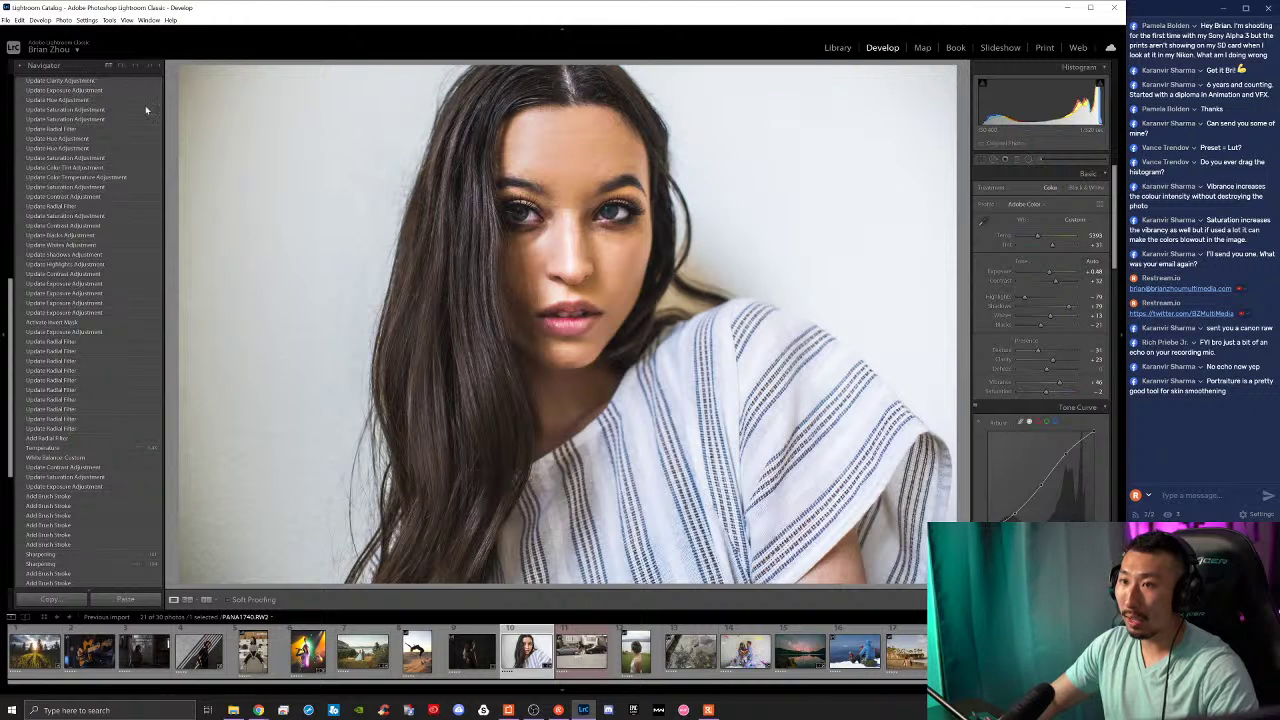
scroll(94, 86, up, 10)
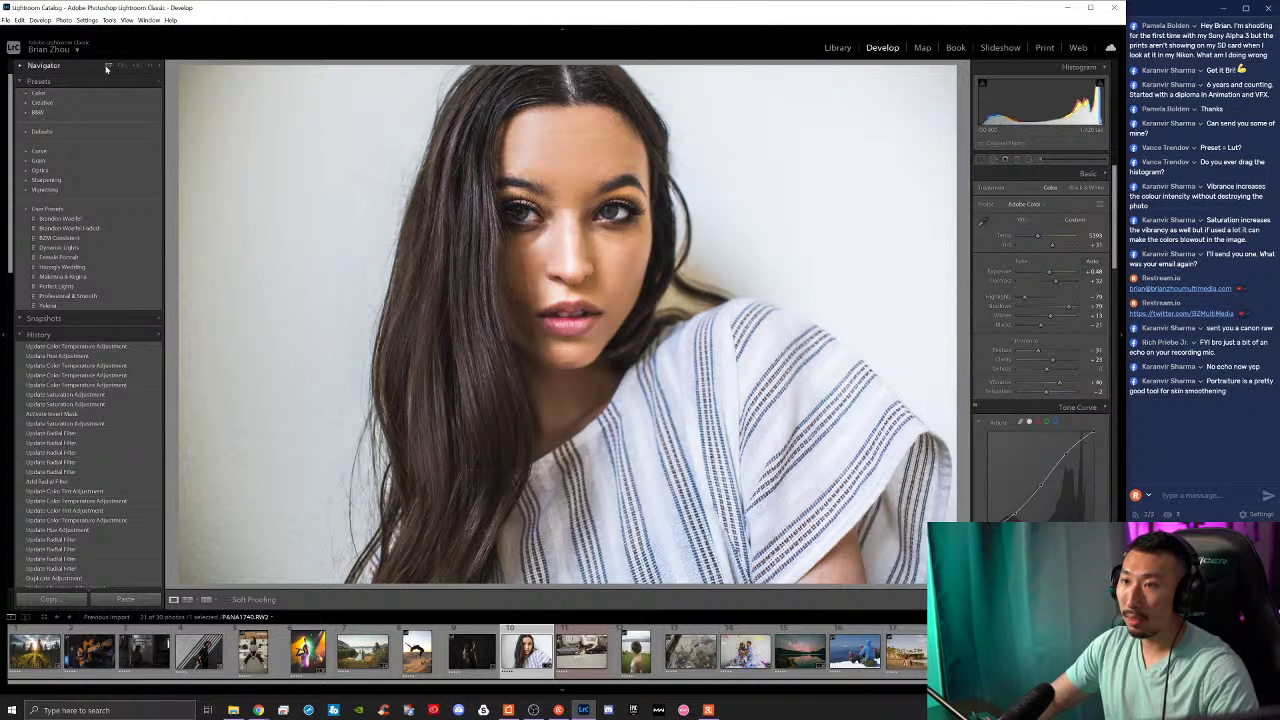
click(108, 68)
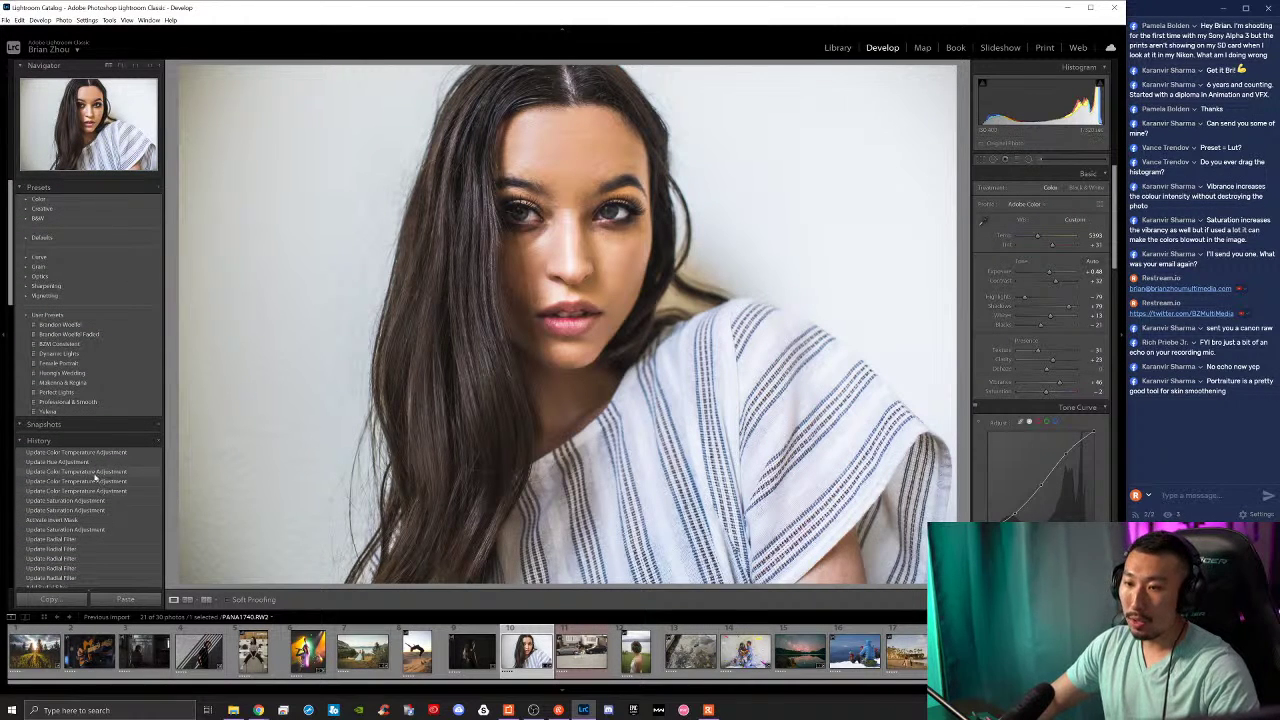
Step: Step through History states and revert to the earliest Update Color Temperature Adjustment step
click(86, 520)
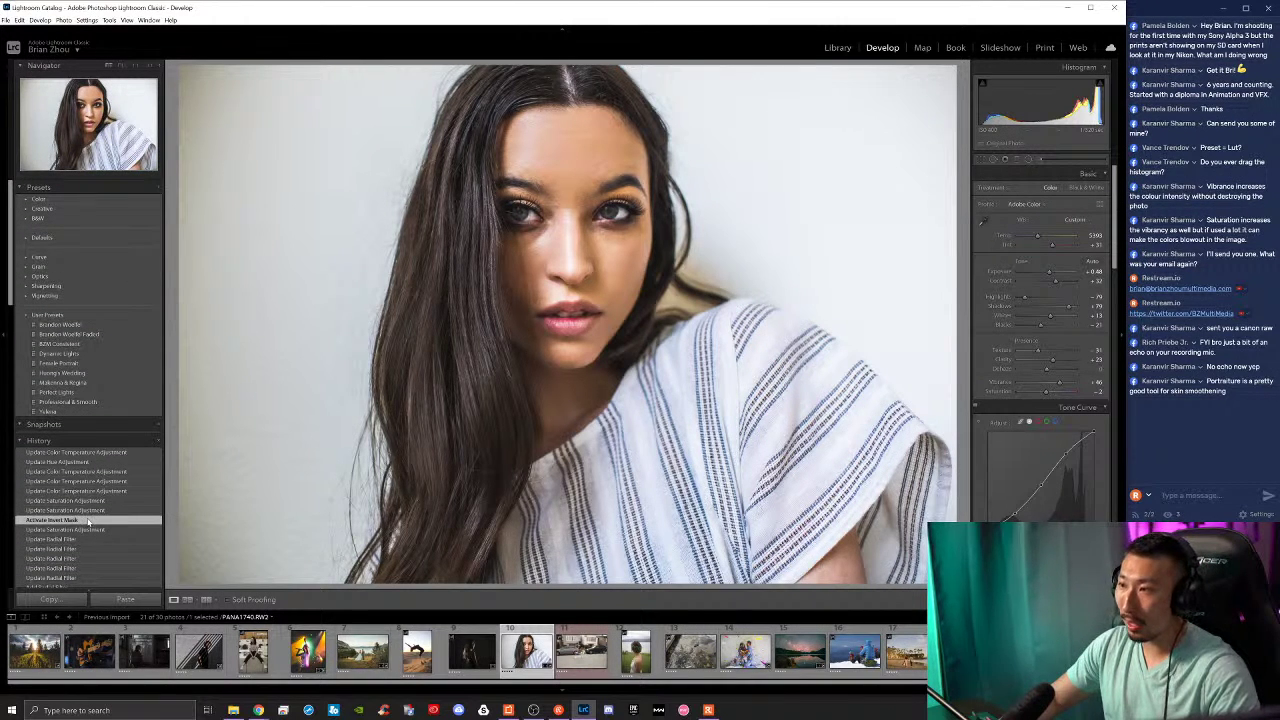
key(ctrl+z)
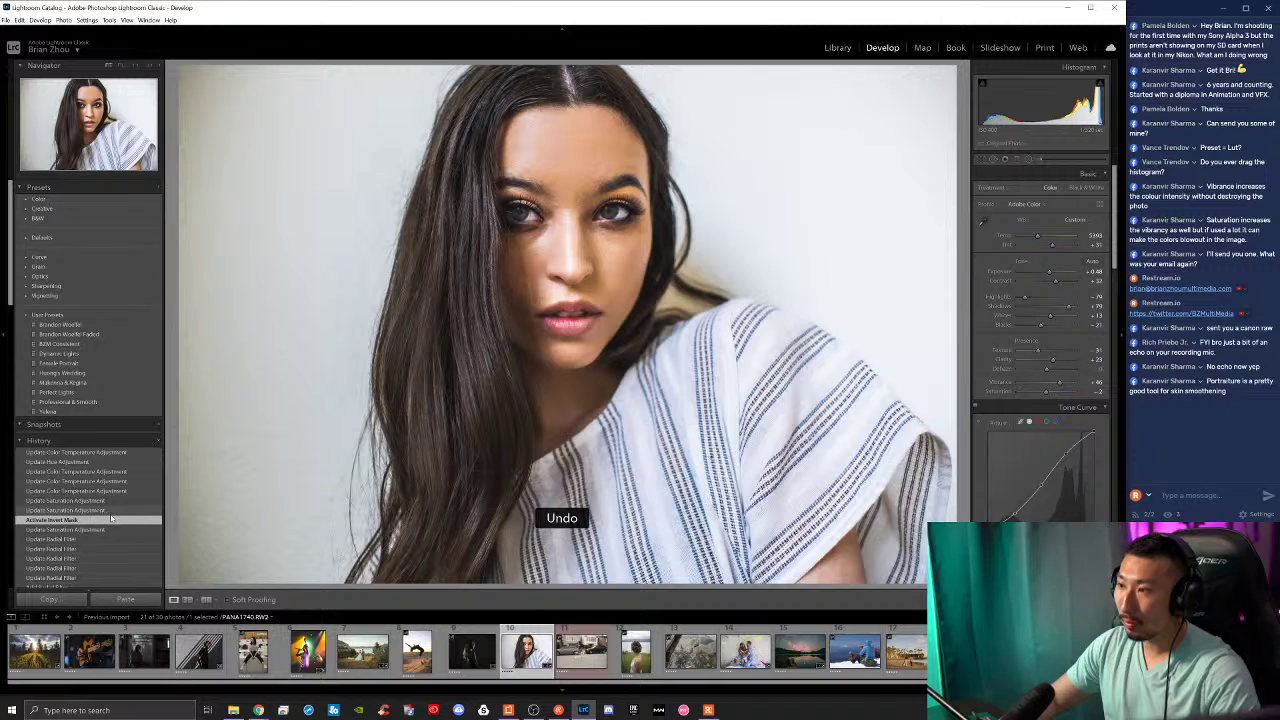
click(102, 459)
click(93, 520)
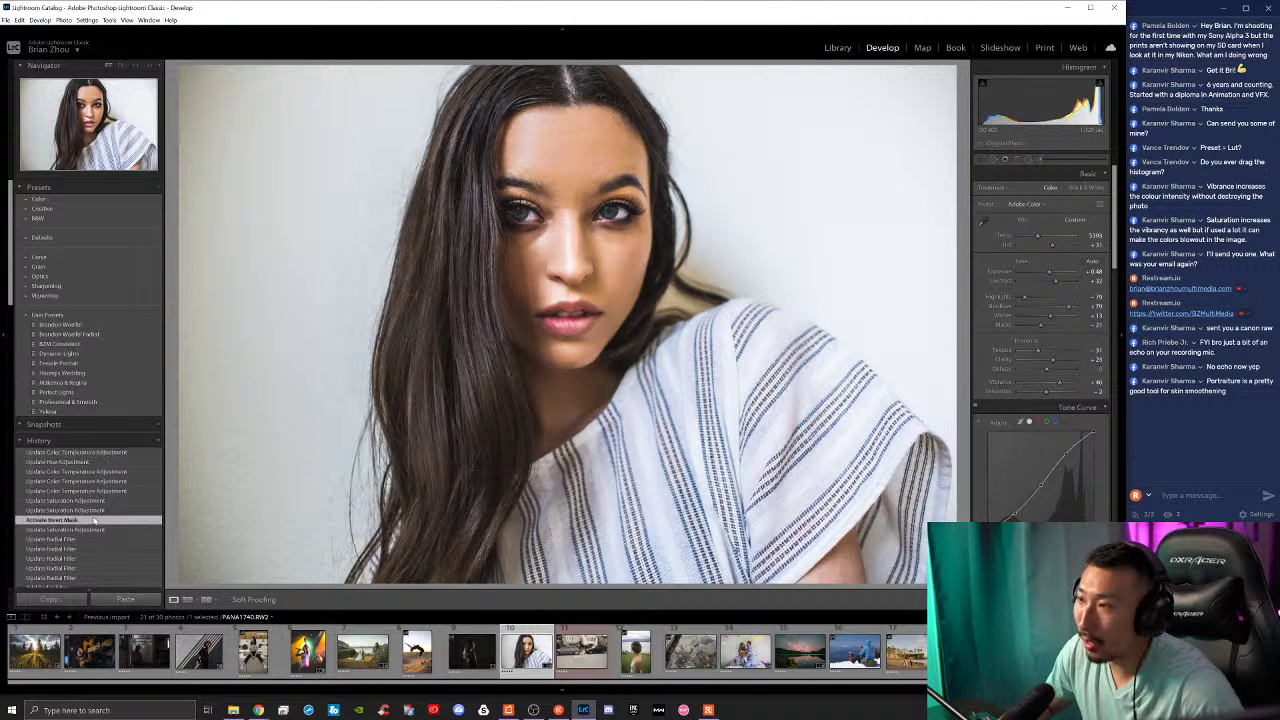
click(140, 452)
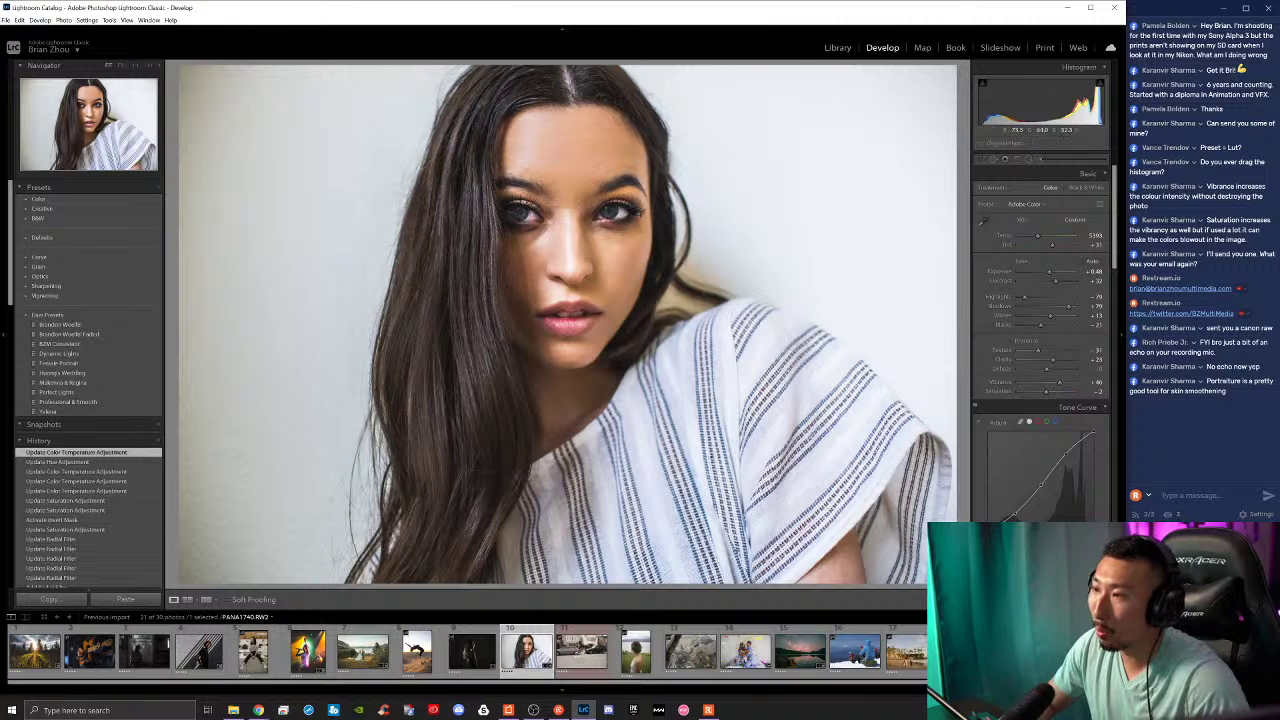
click(100, 511)
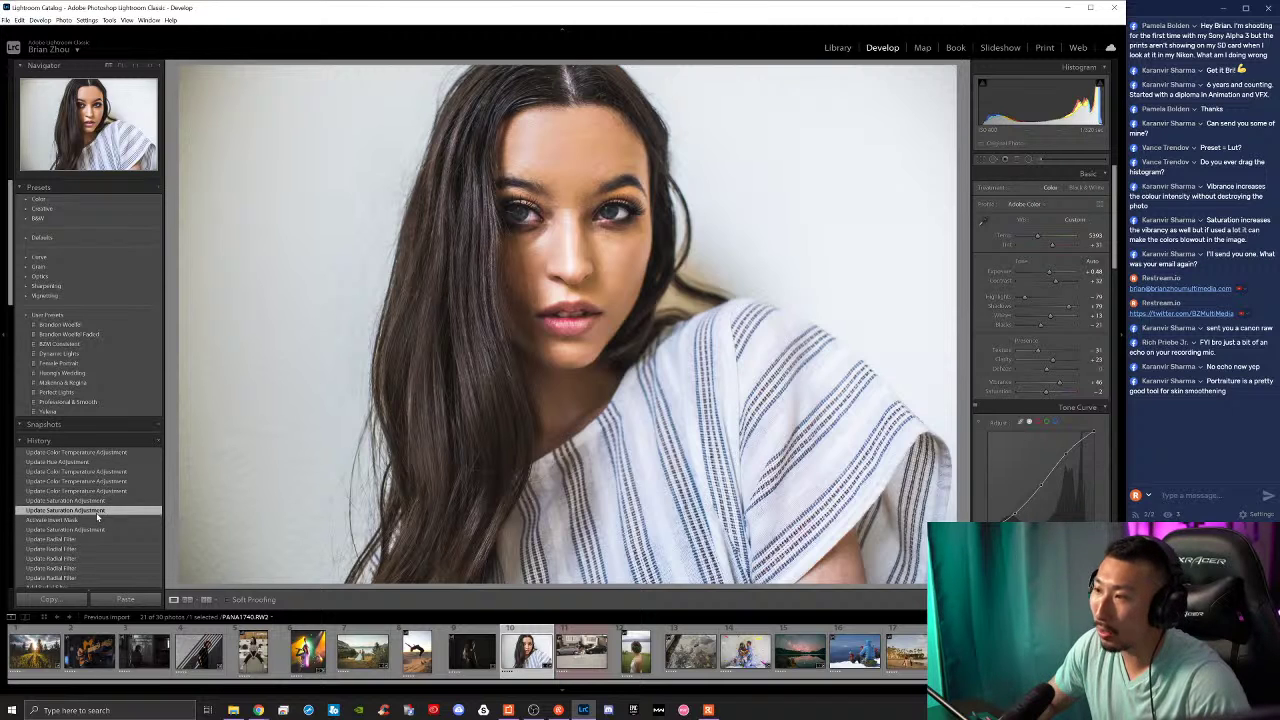
click(99, 452)
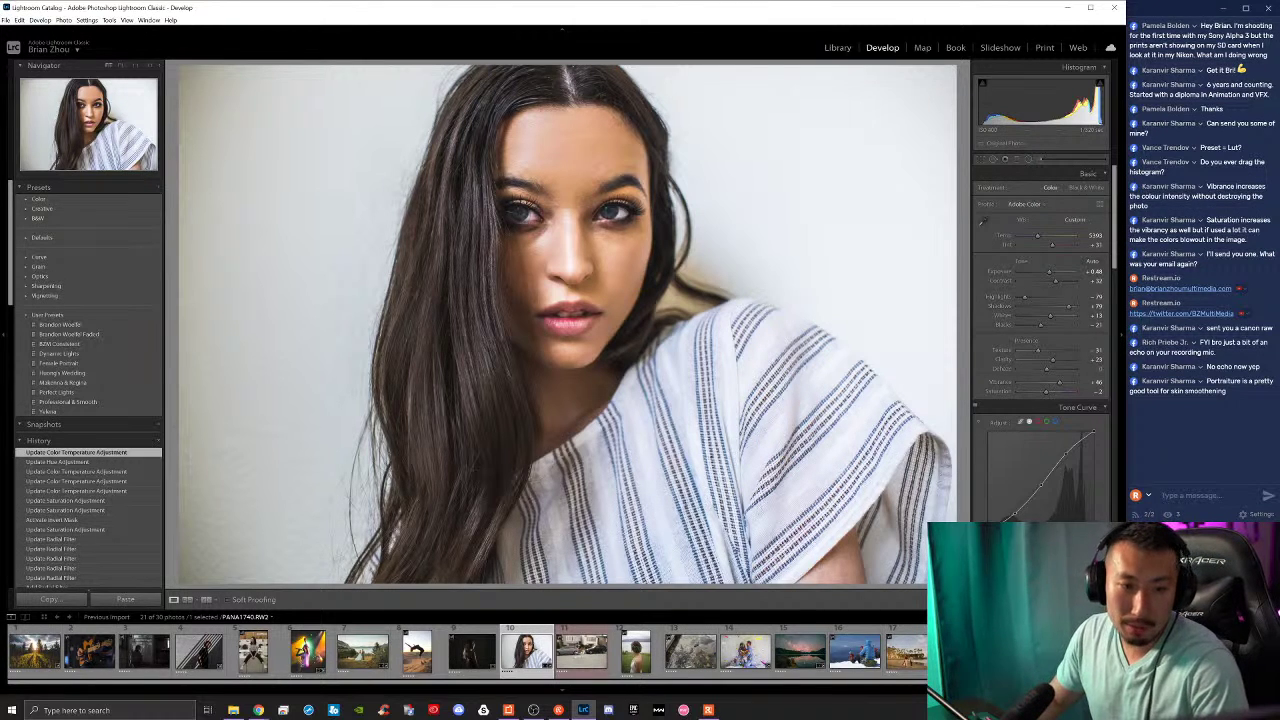
key(alt+Tab)
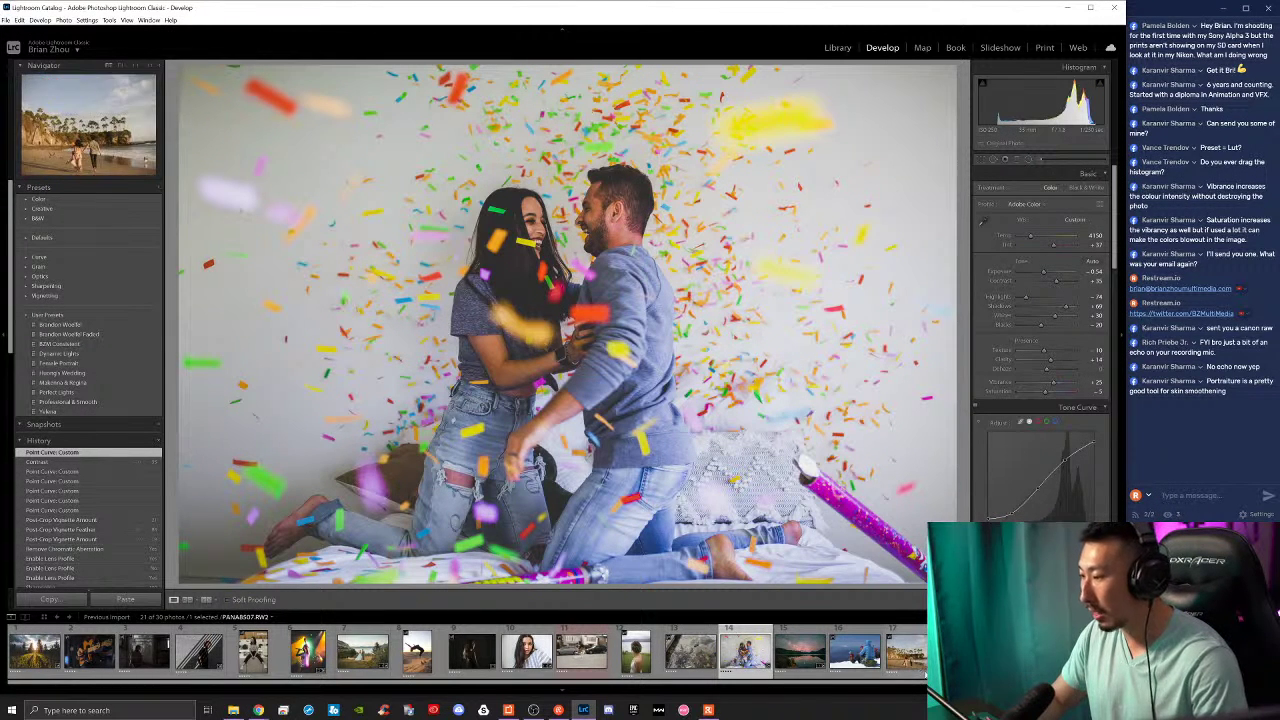
Step: Browse past the whiskey bottle photo to the desert road landscape, then switch to File Explorer
click(308, 651)
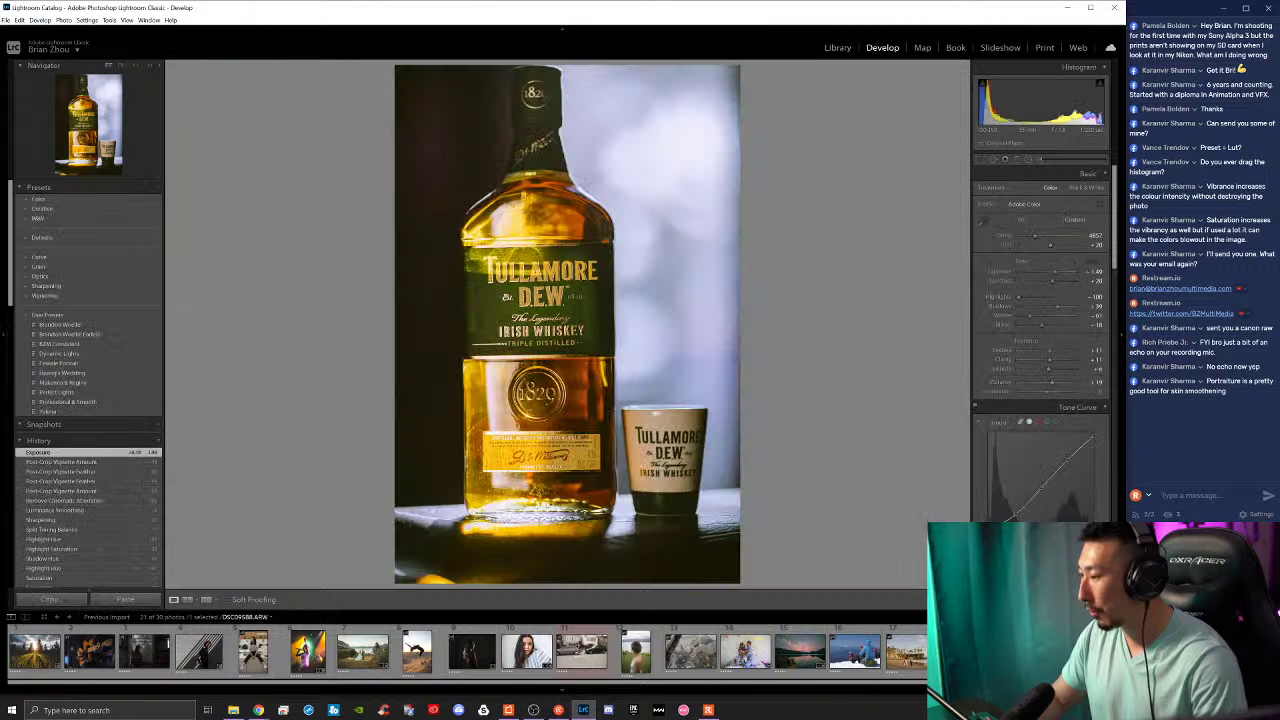
click(581, 651)
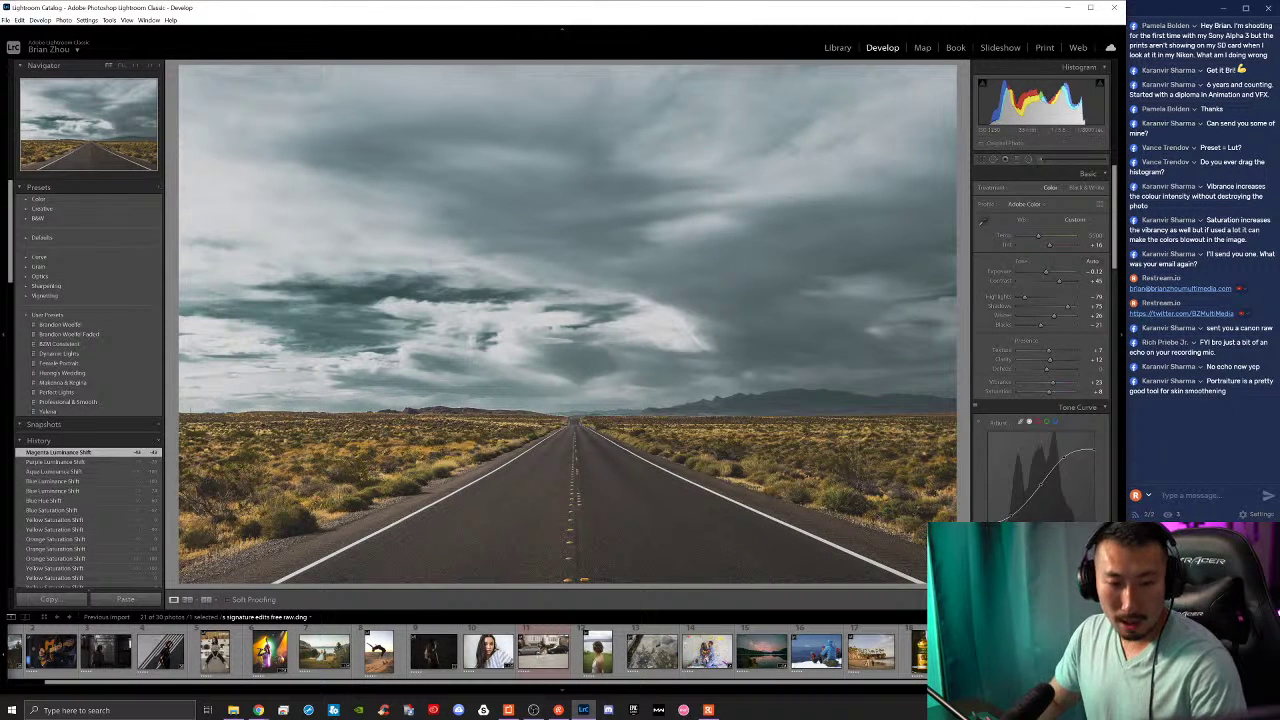
key(super+e)
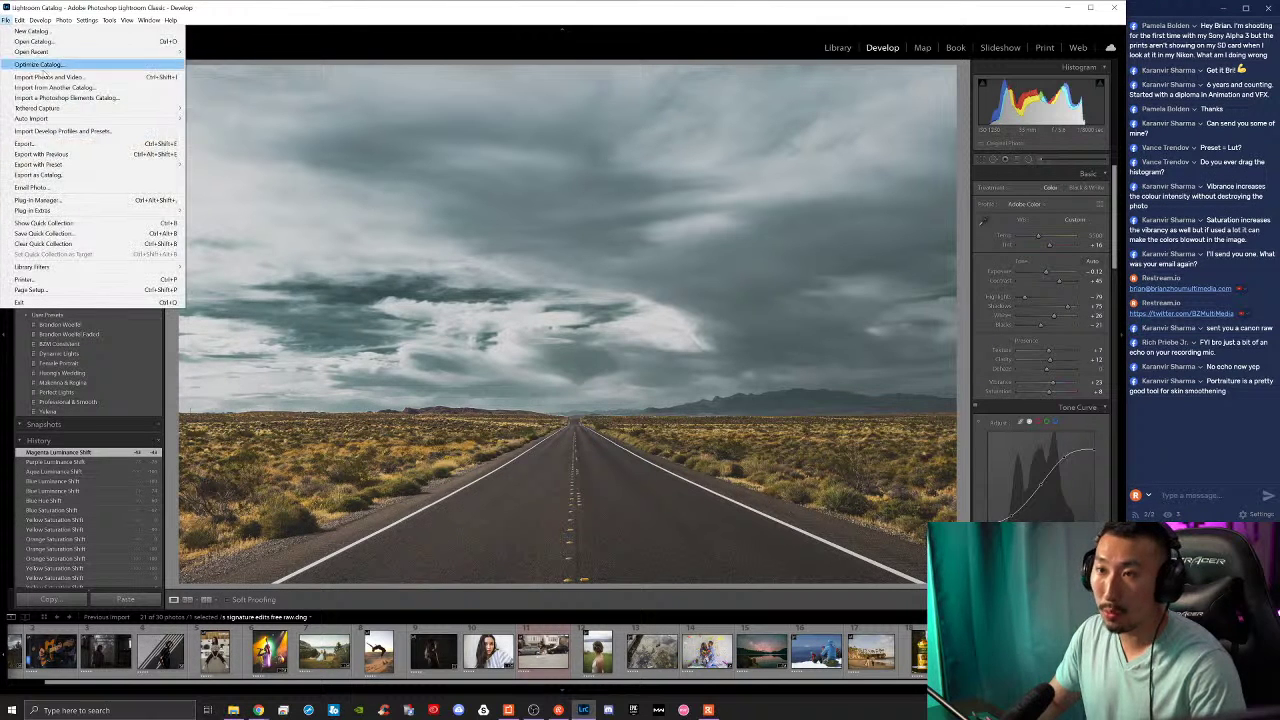
Step: Import the graffiti beanie portrait from the Stream Edits folder and open it in Develop
click(838, 48)
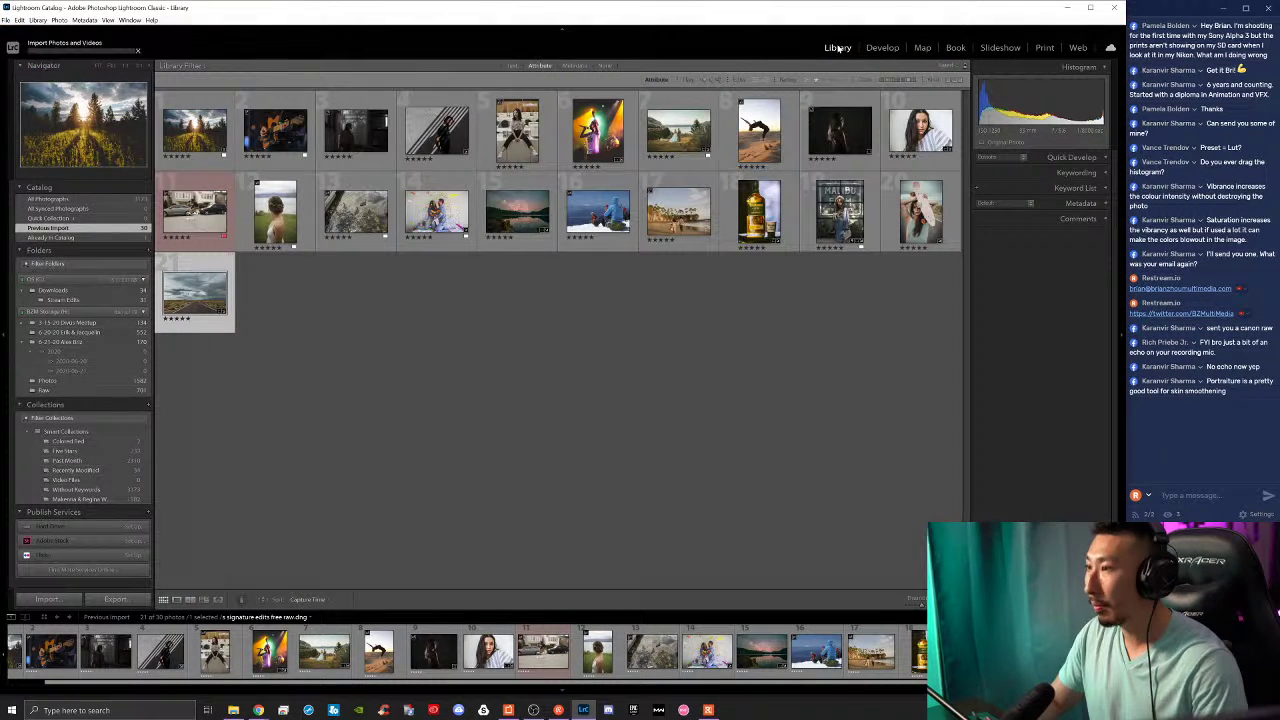
key(ctrl+shift+i)
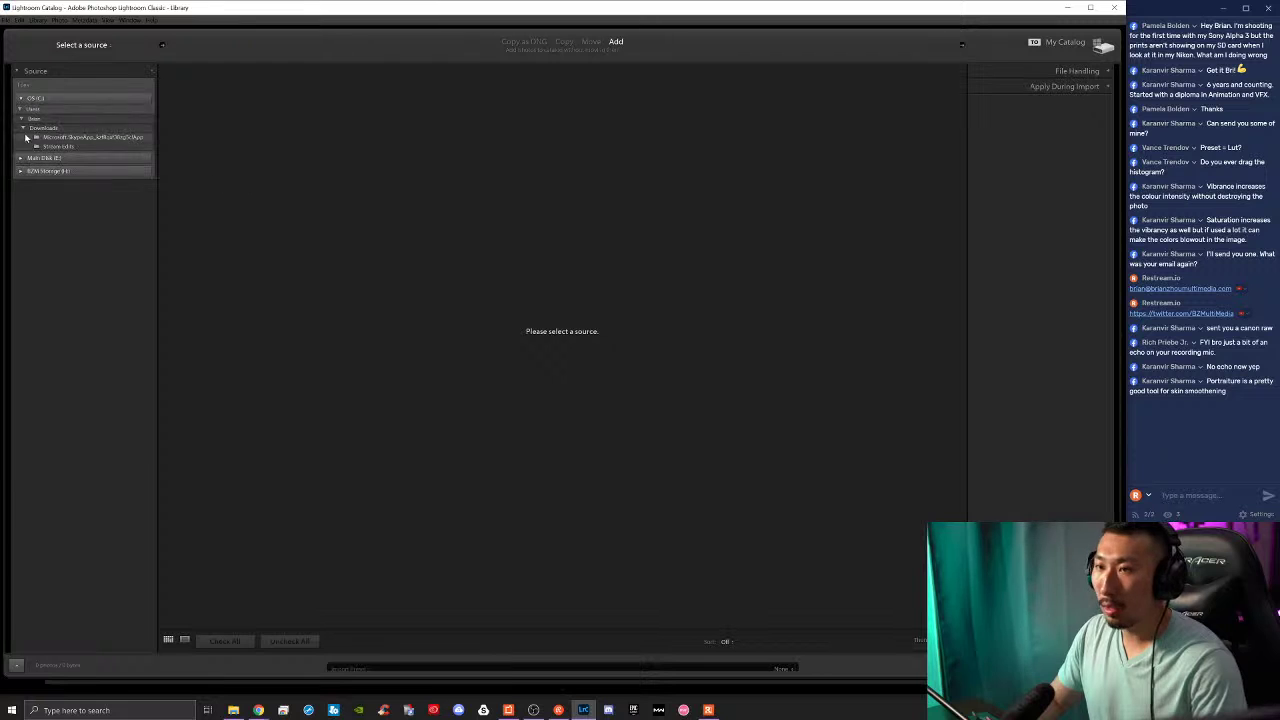
click(55, 146)
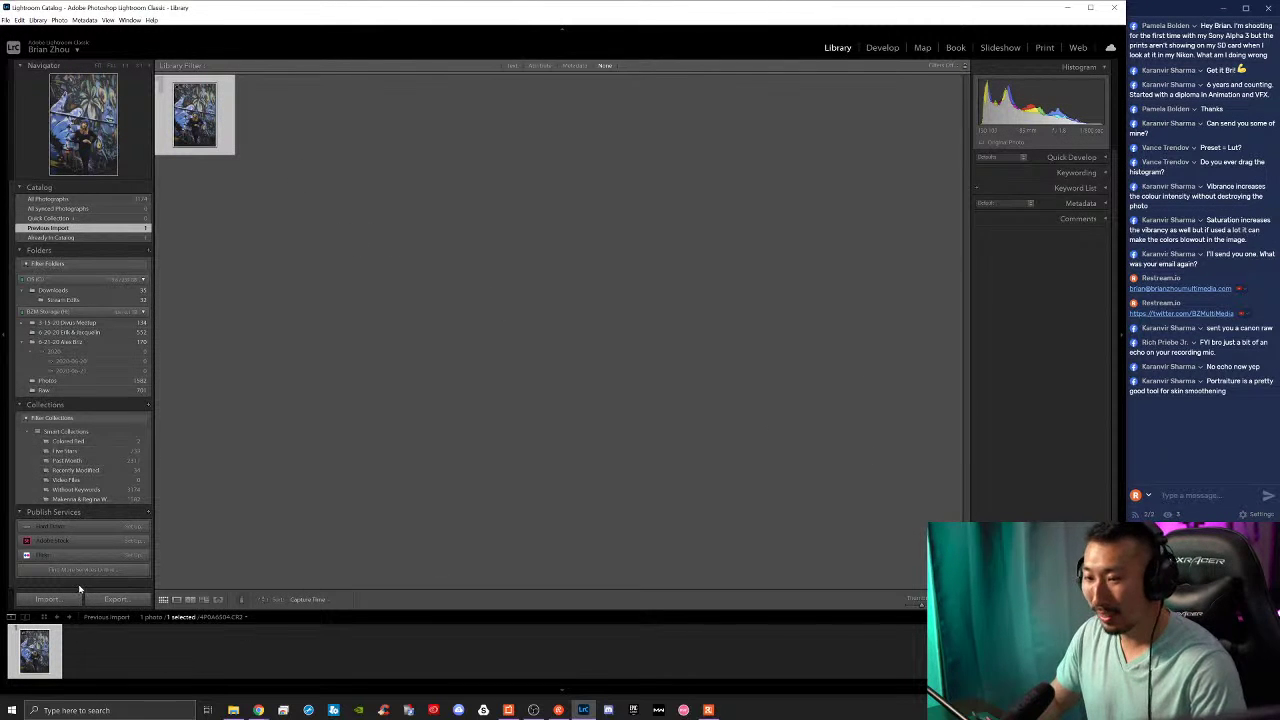
click(890, 47)
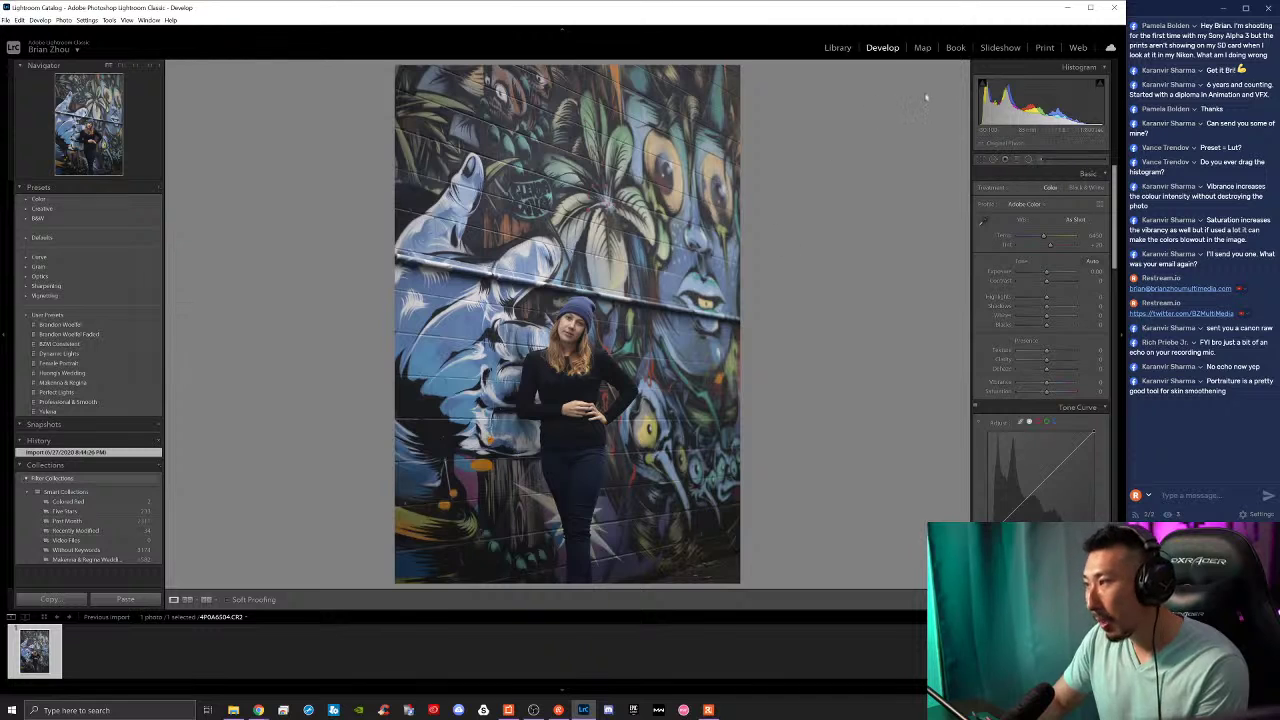
Step: Crop the portrait to a tighter vertical frame around the woman and apply it
click(981, 160)
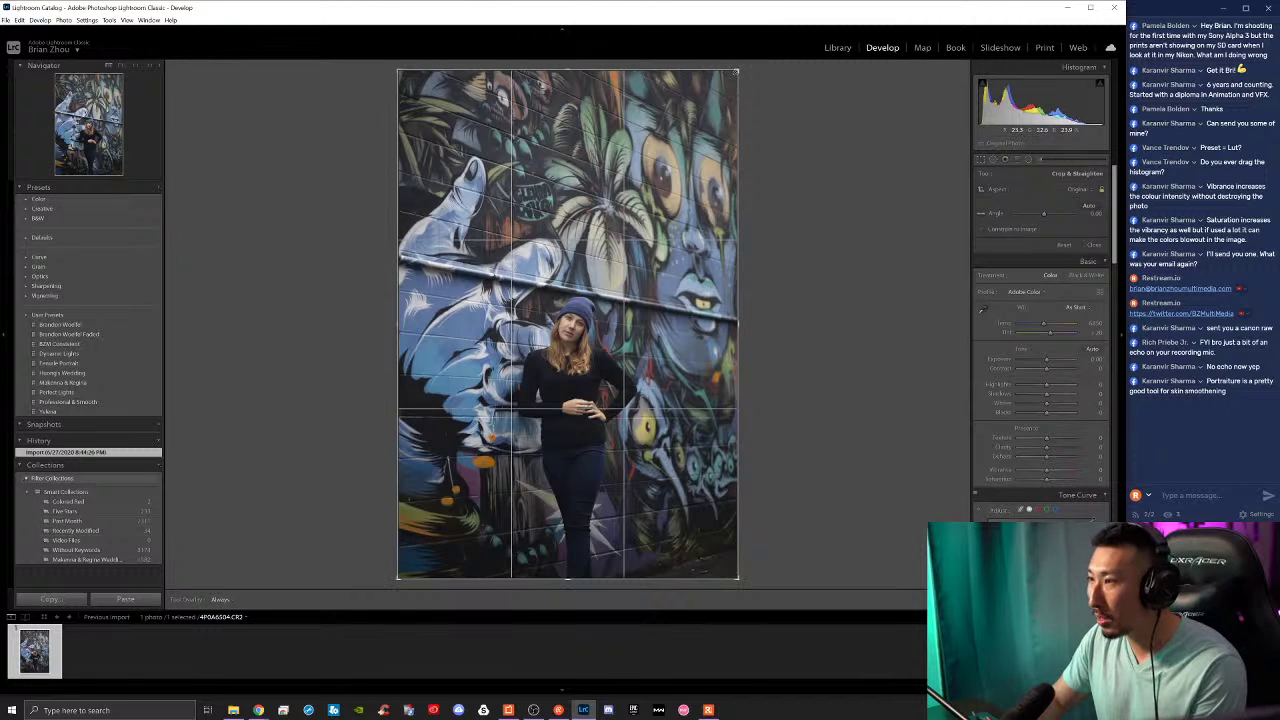
drag(737, 72, 512, 361)
drag(590, 266, 599, 257)
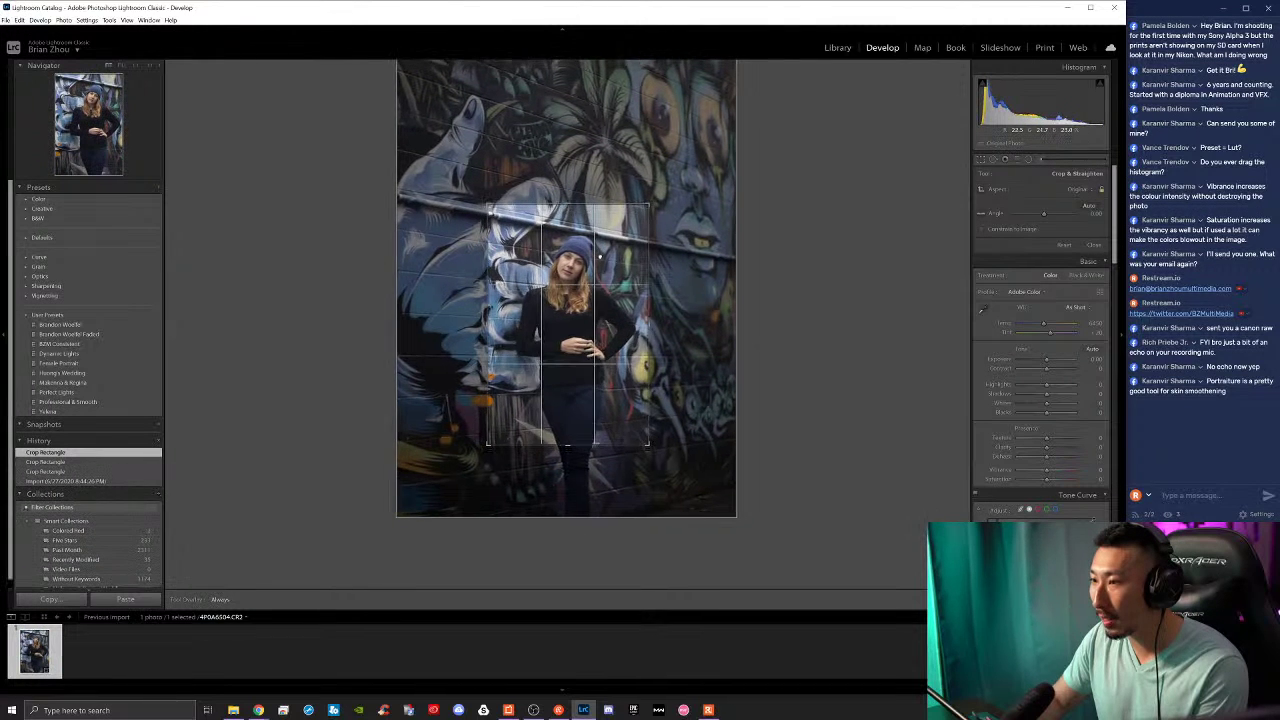
key(Return)
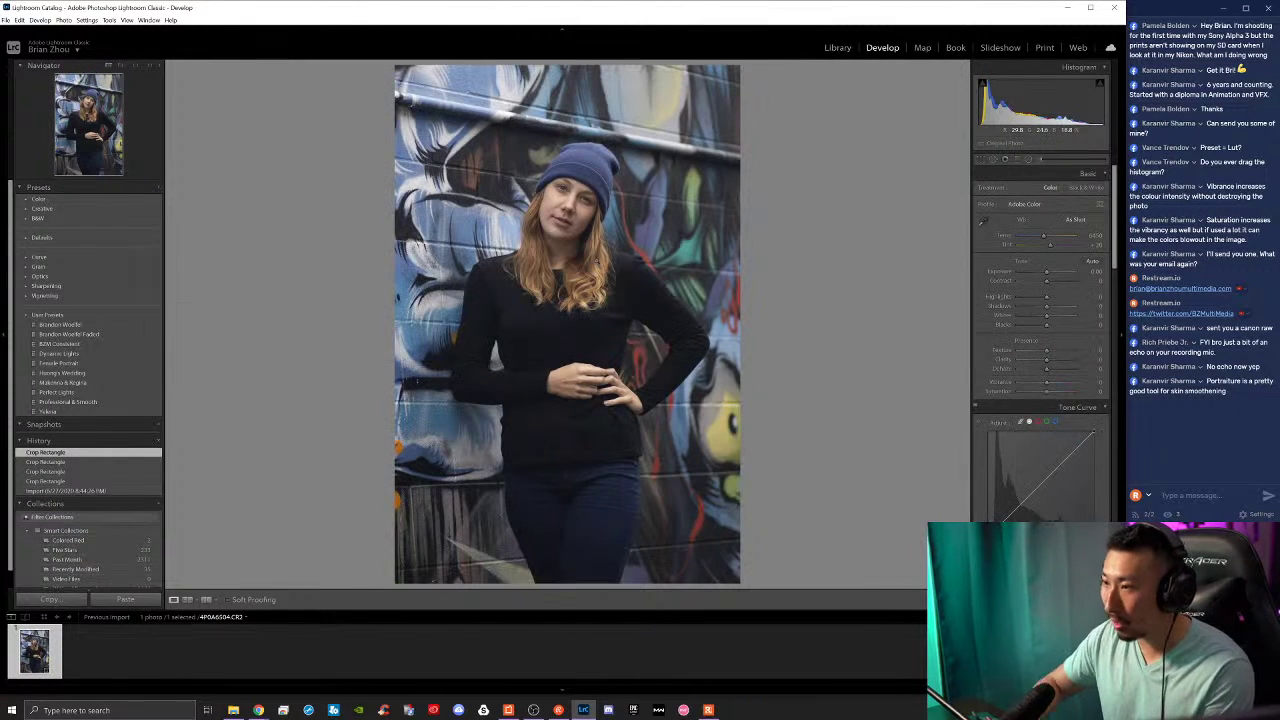
Step: Inspect the cropped portrait at close and 1:1 zoom, then recheck the framing in crop mode
click(614, 449)
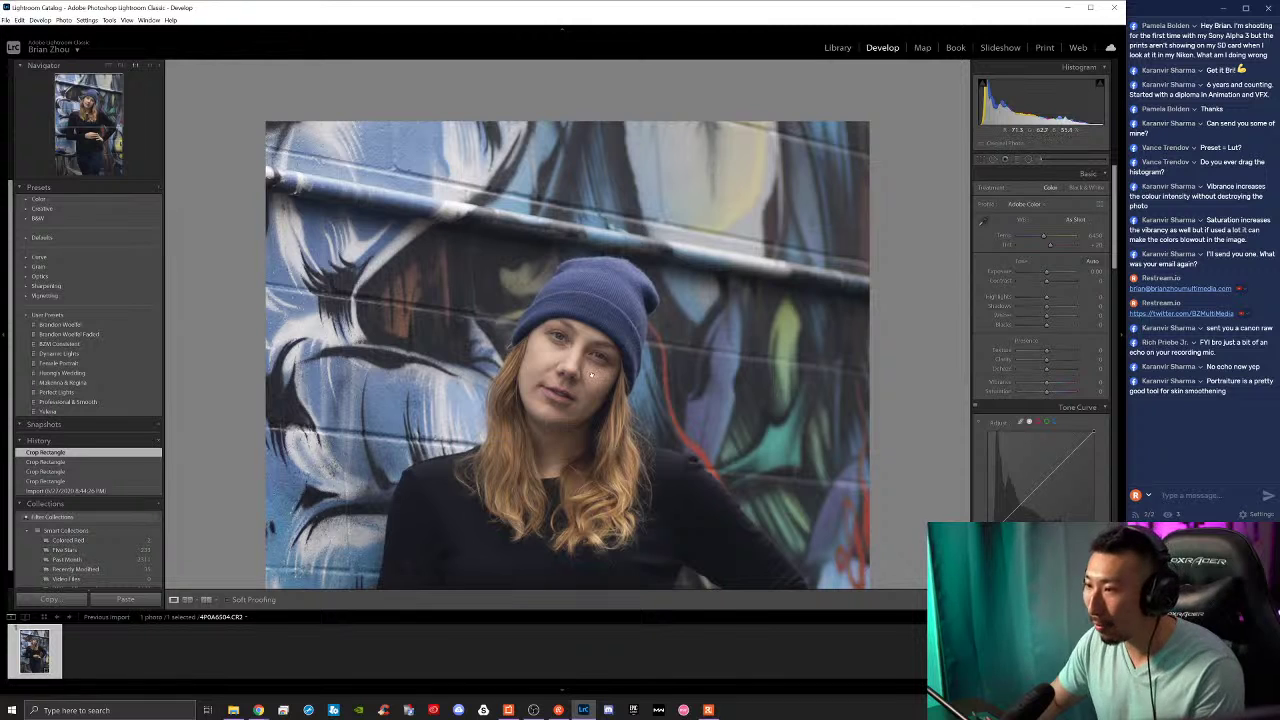
click(514, 412)
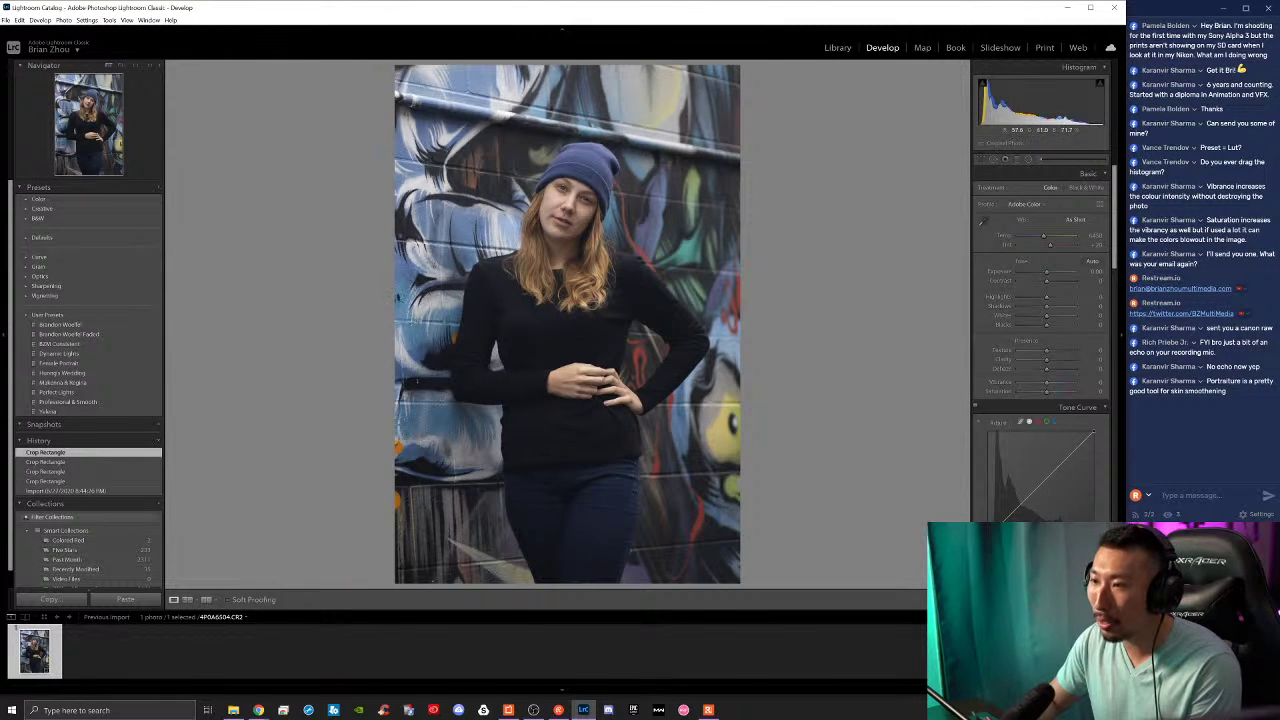
click(577, 294)
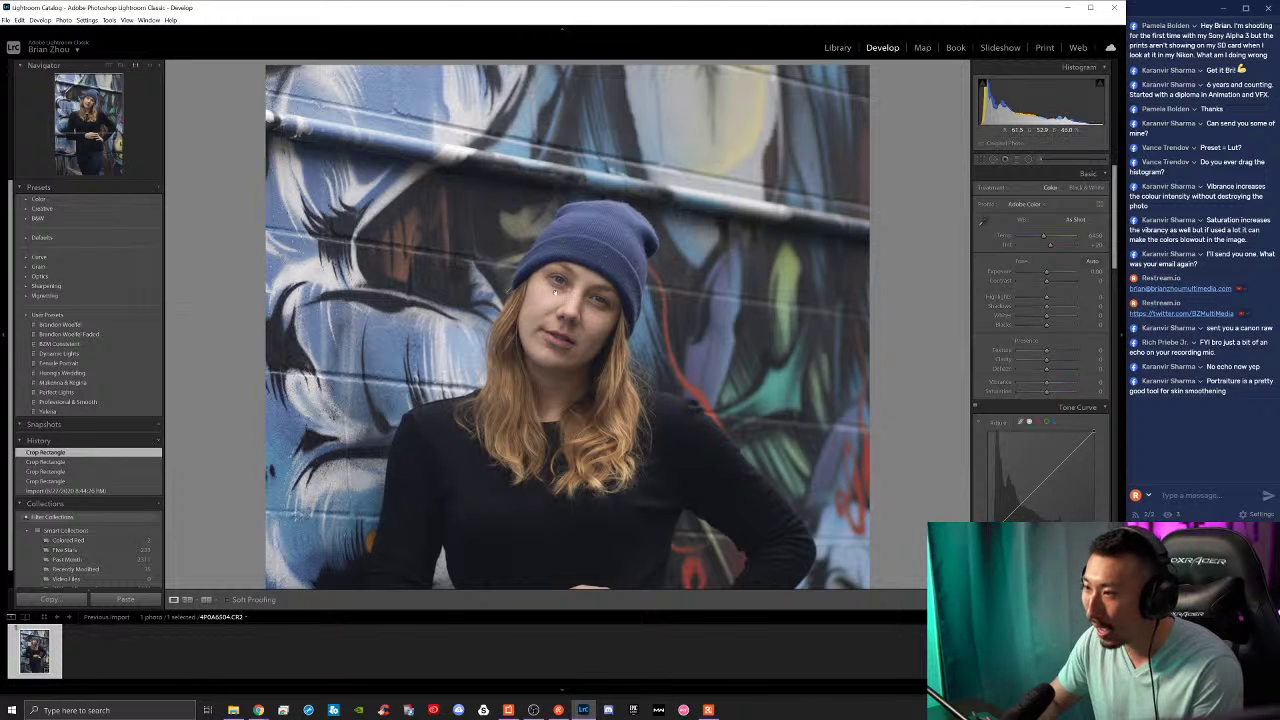
key(z)
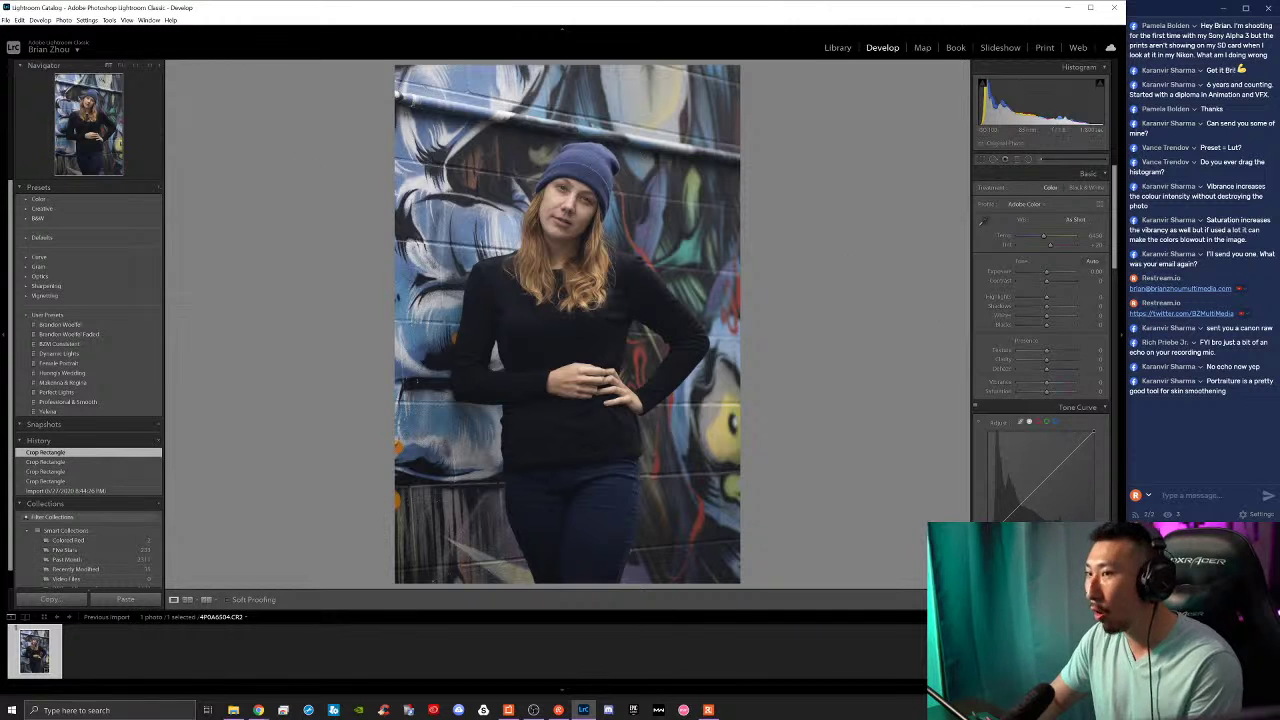
key(ctrl+equal)
key(ctrl+equal)
key(ctrl+equal)
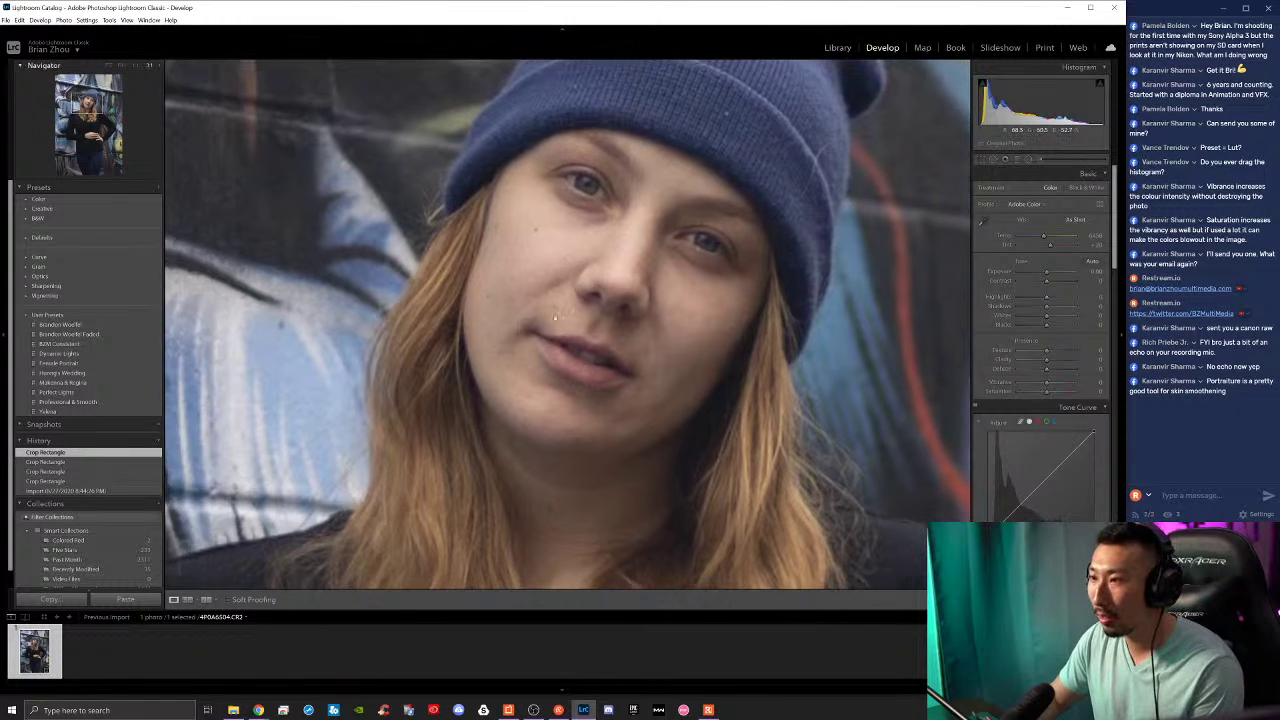
key(z)
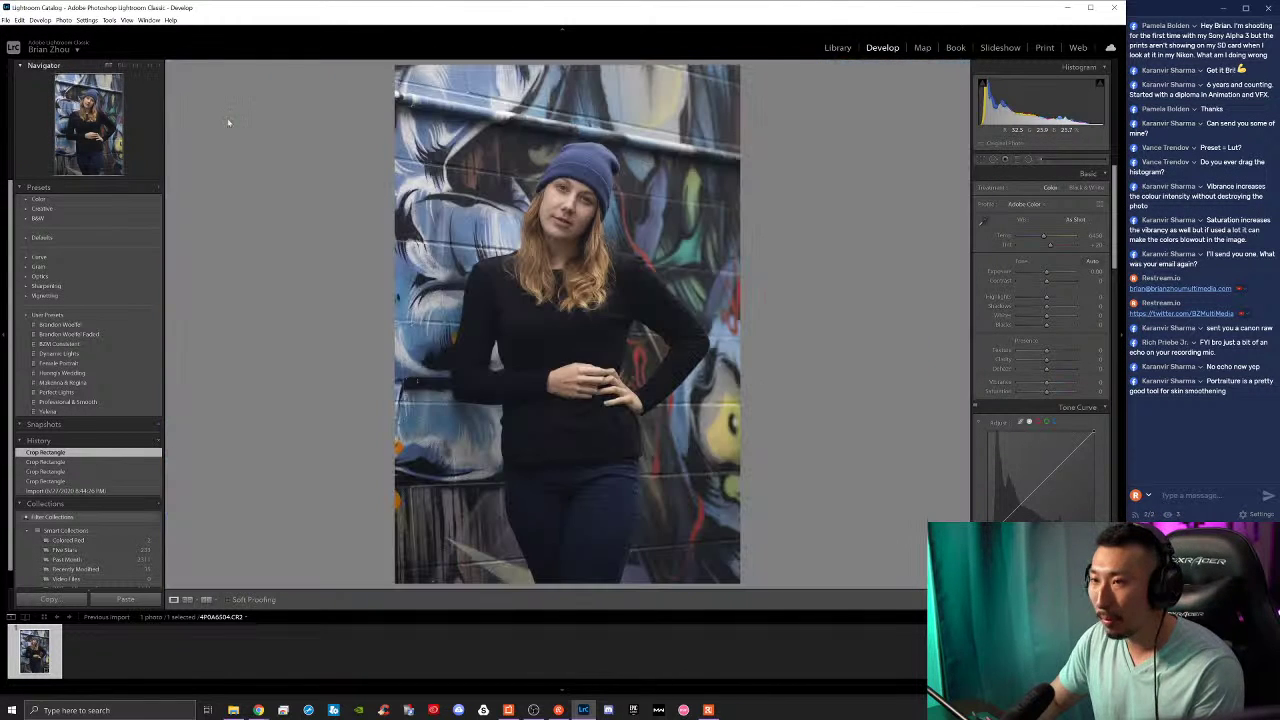
click(134, 67)
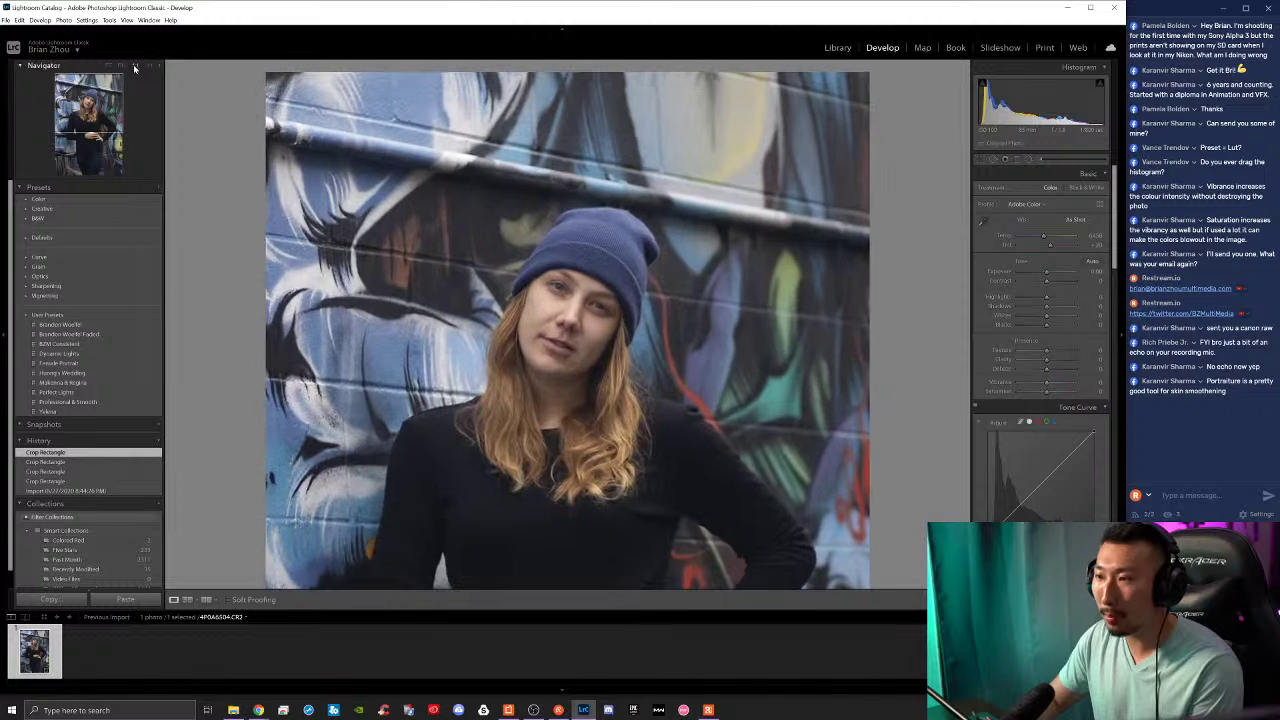
click(108, 66)
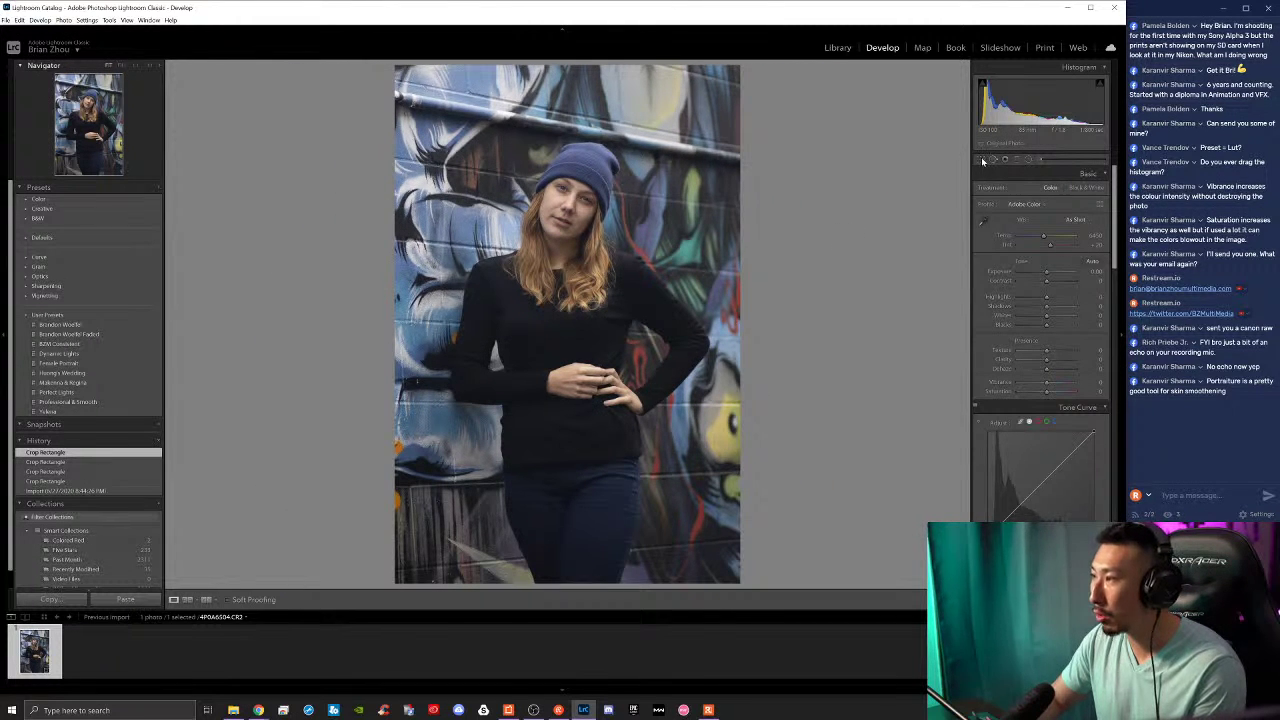
key(r)
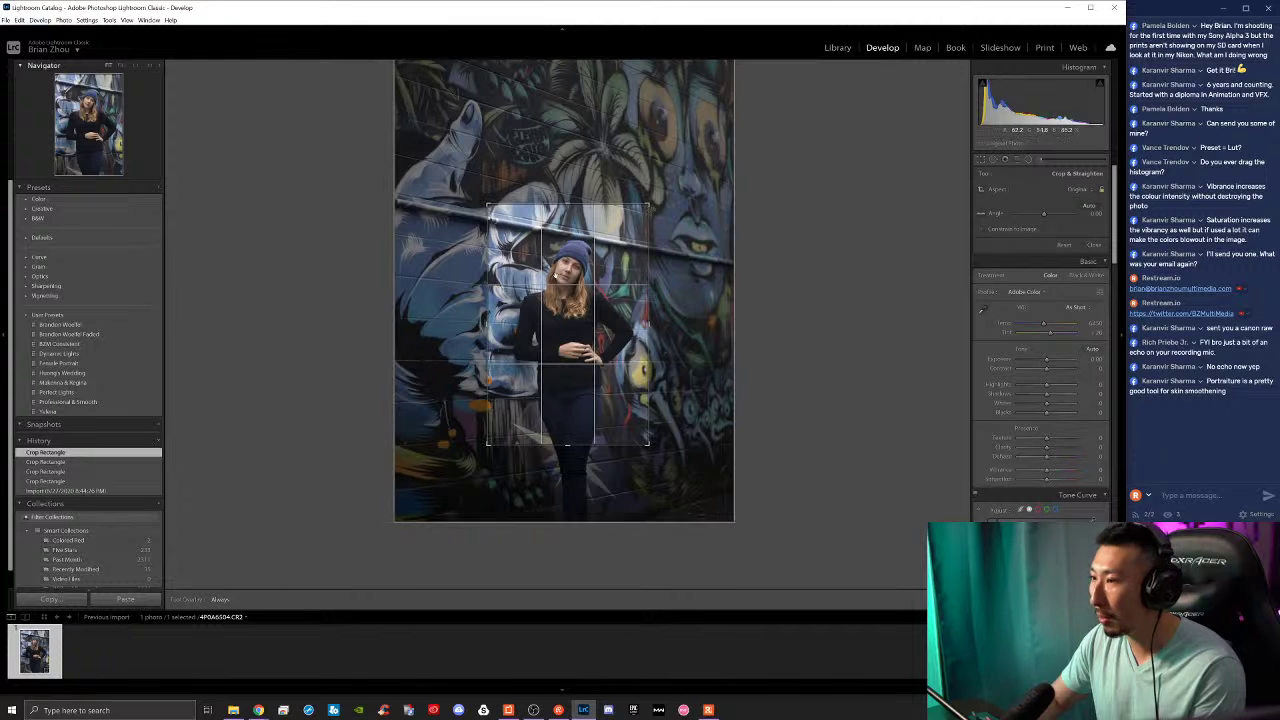
click(979, 160)
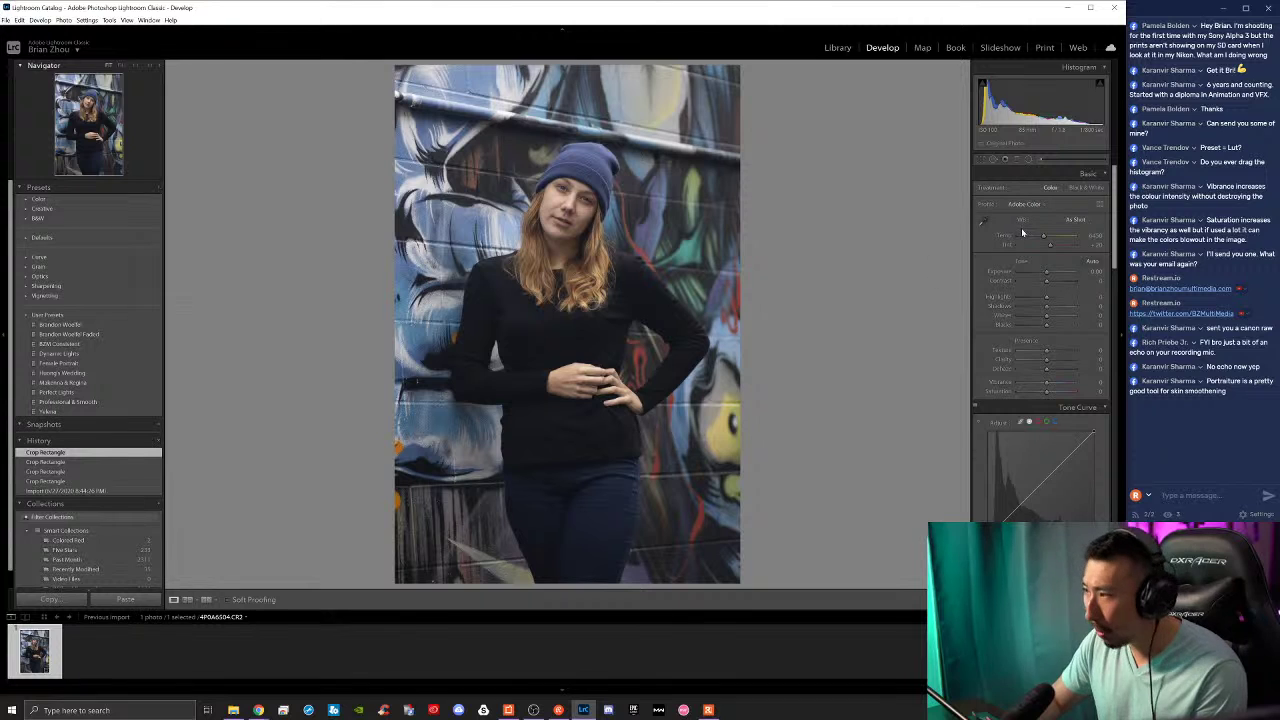
Step: Set a custom white balance sampled from the wall beside her
click(983, 222)
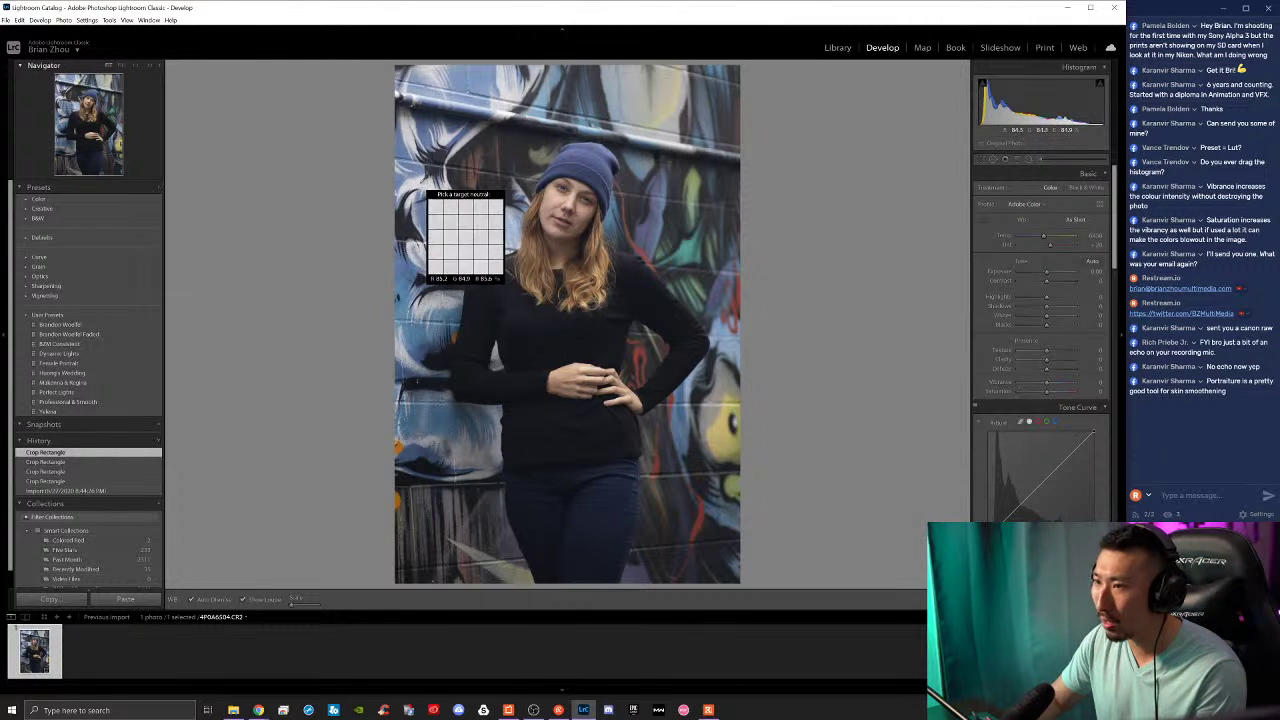
click(420, 180)
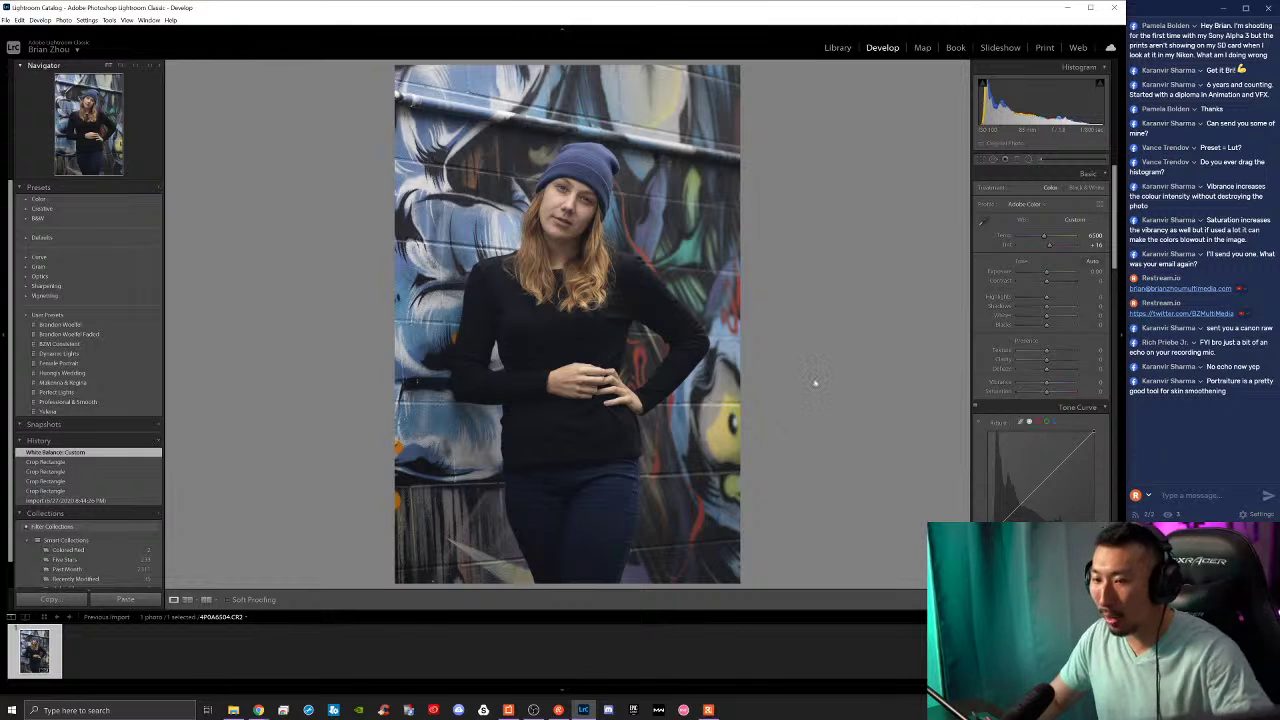
key(ctrl+z)
key(ctrl+y)
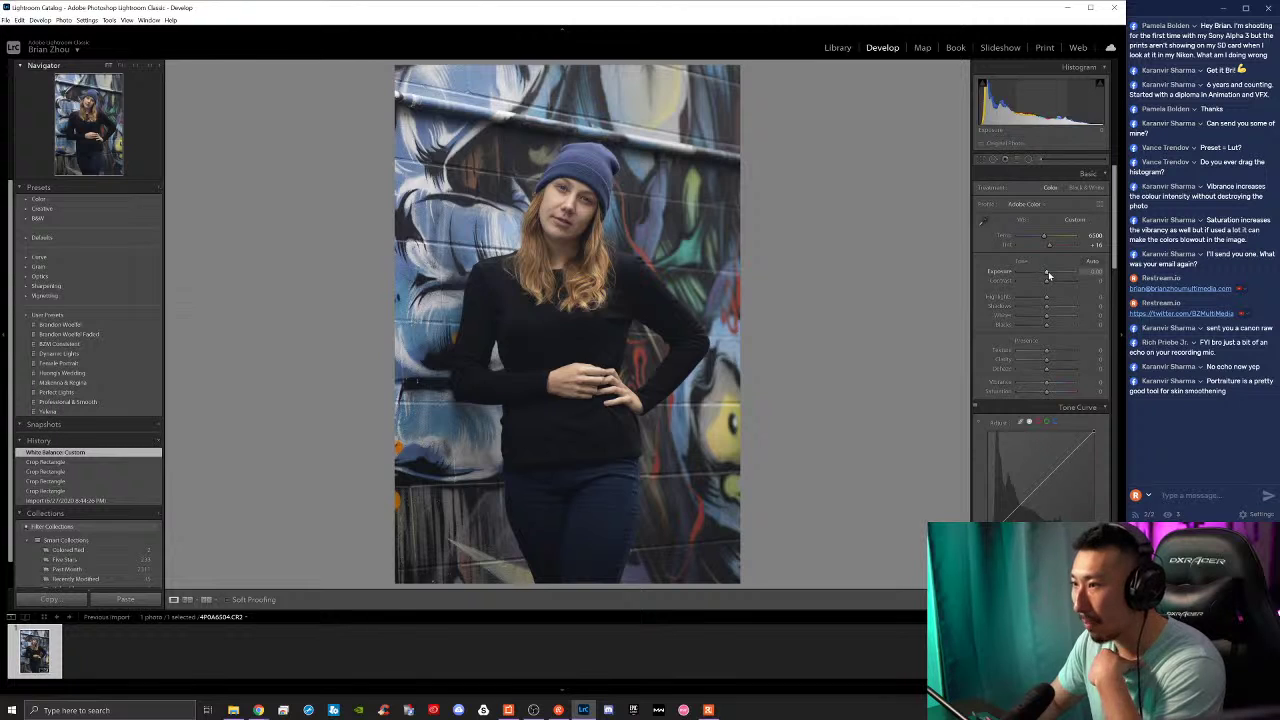
Step: Raise exposure slightly, pull Highlights to -62 and lift the Shadows
drag(1048, 274, 1030, 300)
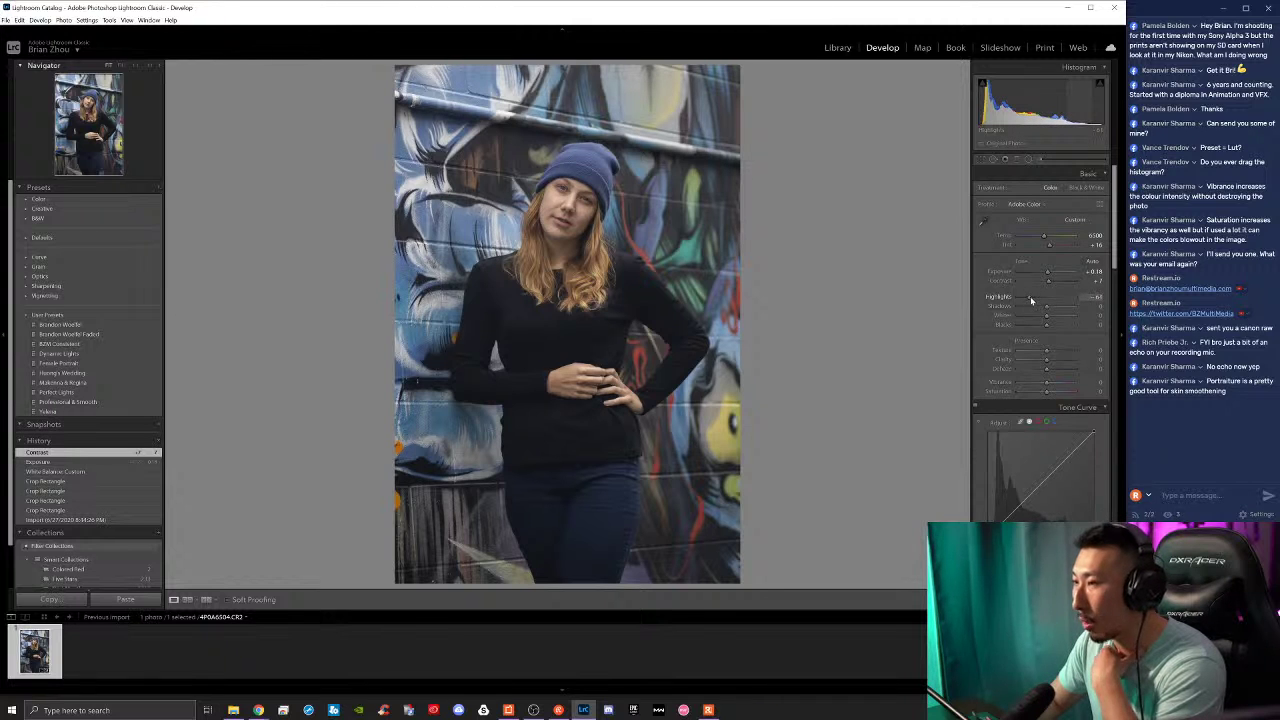
drag(1030, 300, 1030, 300)
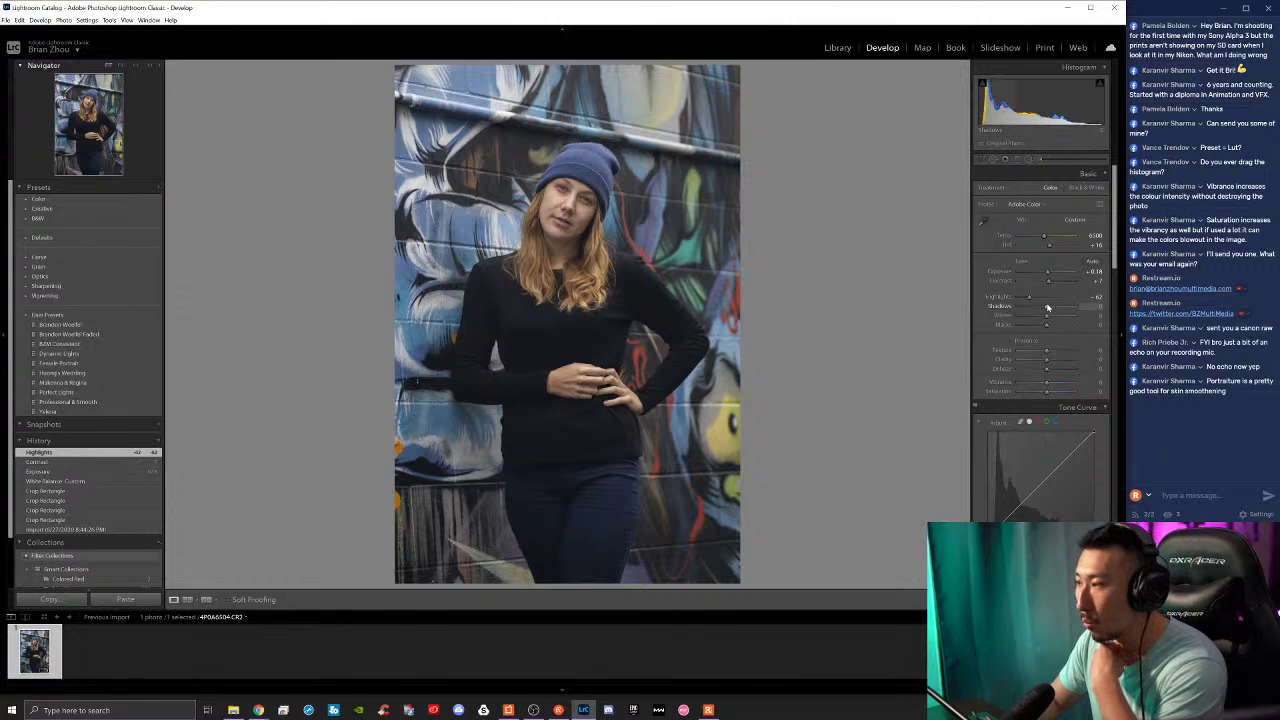
drag(1047, 308, 1060, 314)
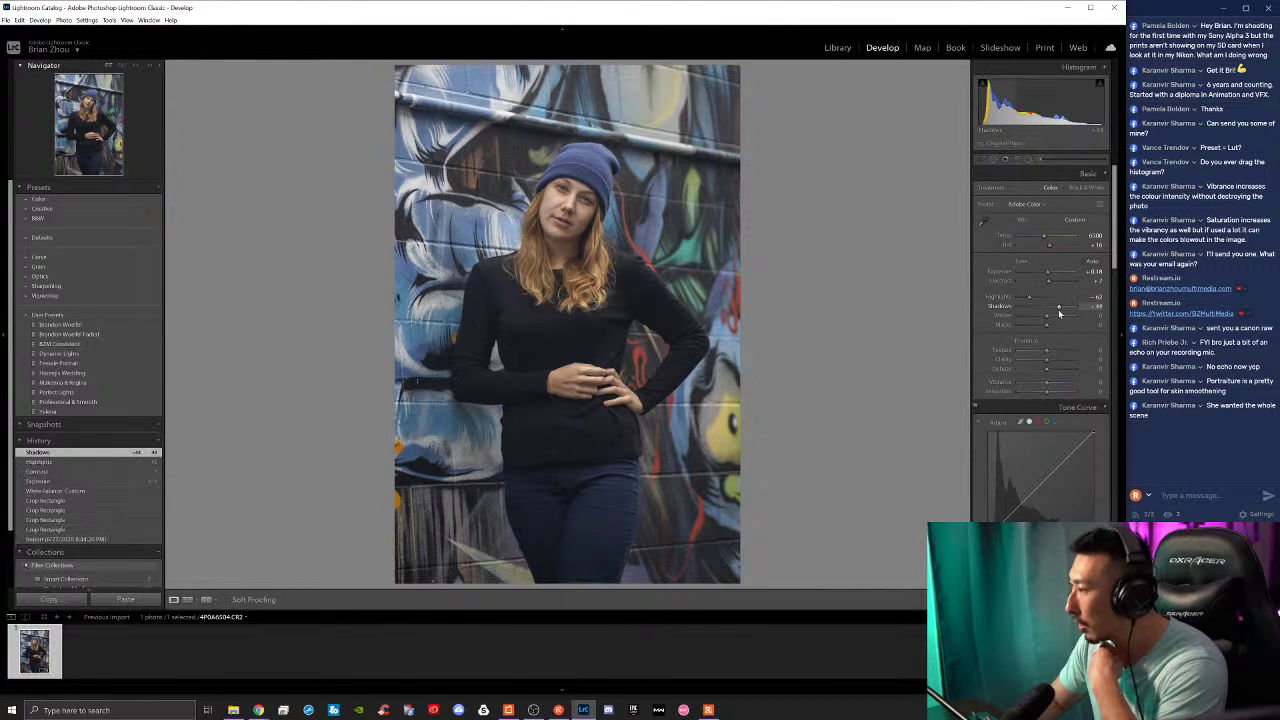
Step: Reset the Crop Overlay to the full, uncropped frame
click(982, 160)
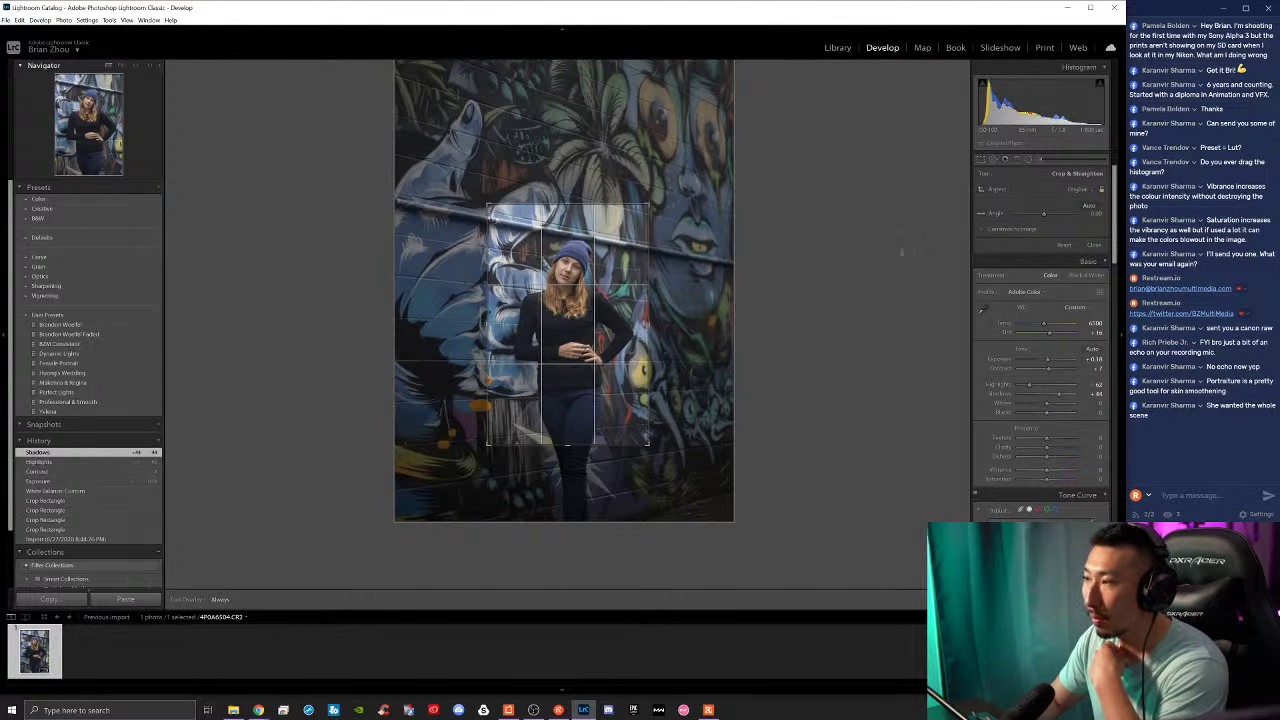
click(1064, 245)
click(1094, 245)
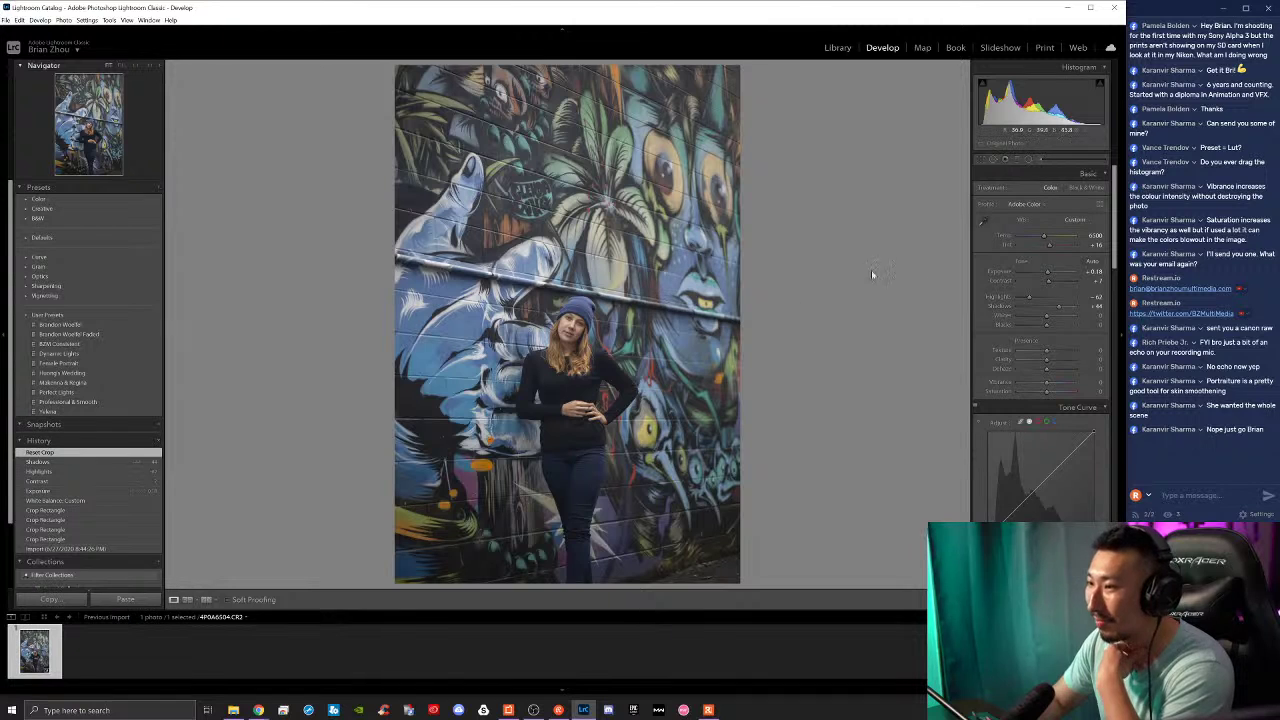
Step: Raise Whites to +33, try Dehaze at -12 then reset it, and drop Saturation to about -8
drag(1049, 315, 1048, 372)
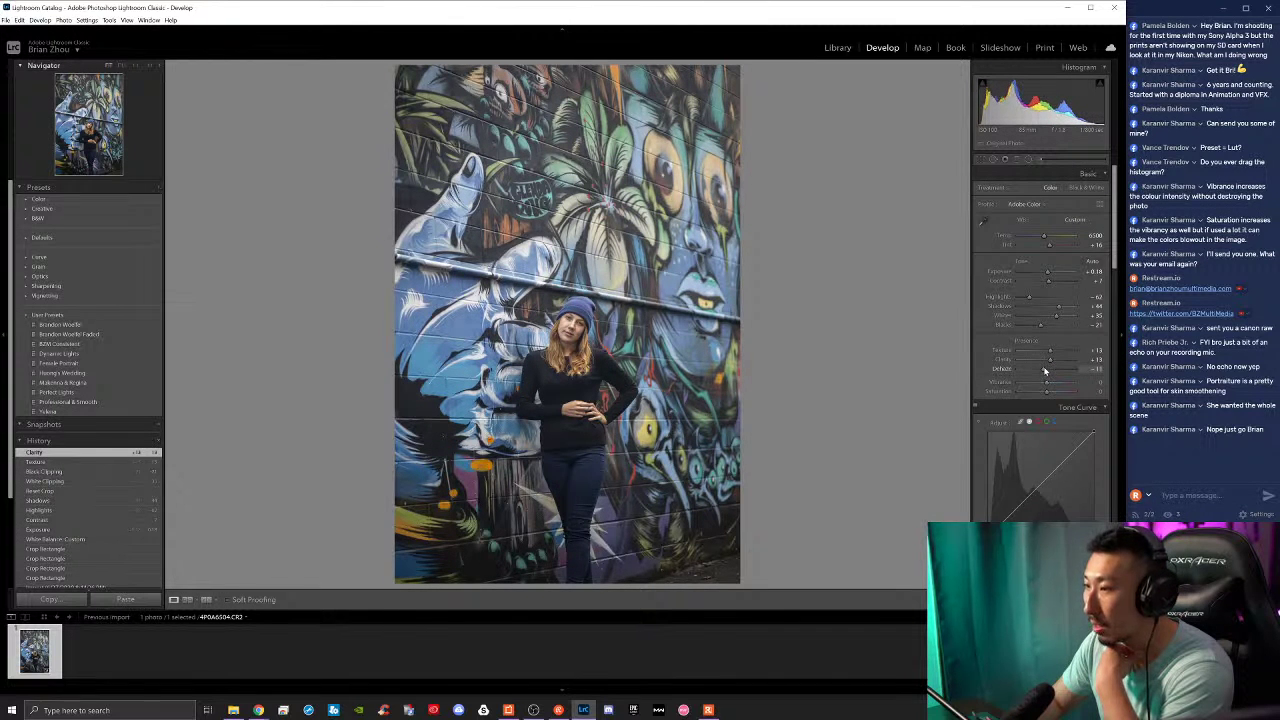
drag(1048, 372, 1060, 385)
double_click(1046, 371)
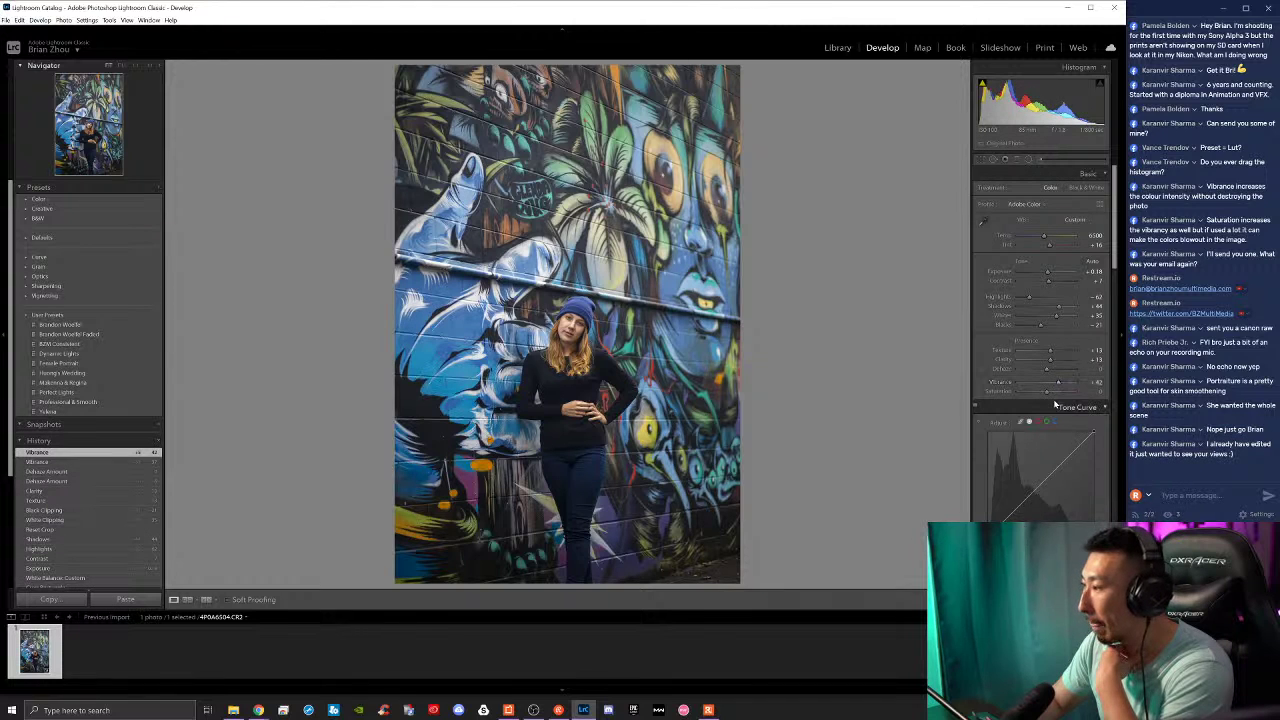
drag(1048, 396, 1059, 386)
scroll(1061, 386, down, 4)
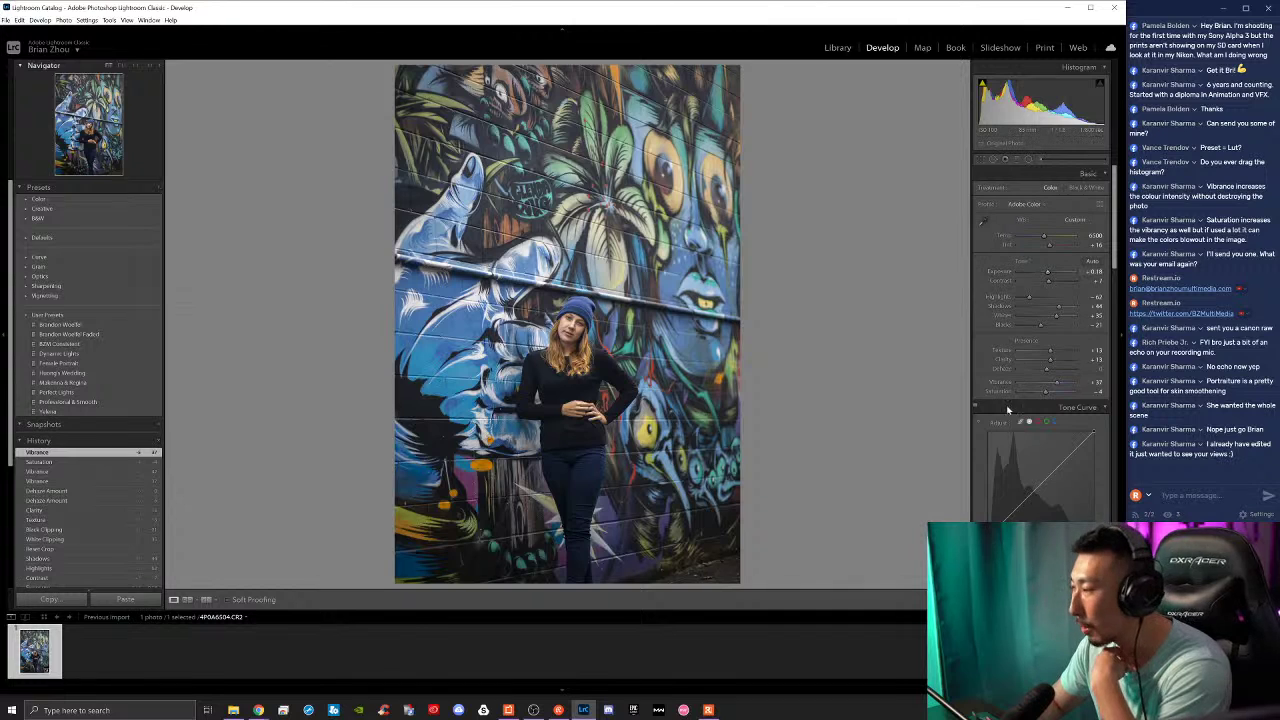
scroll(1026, 450, down, 3)
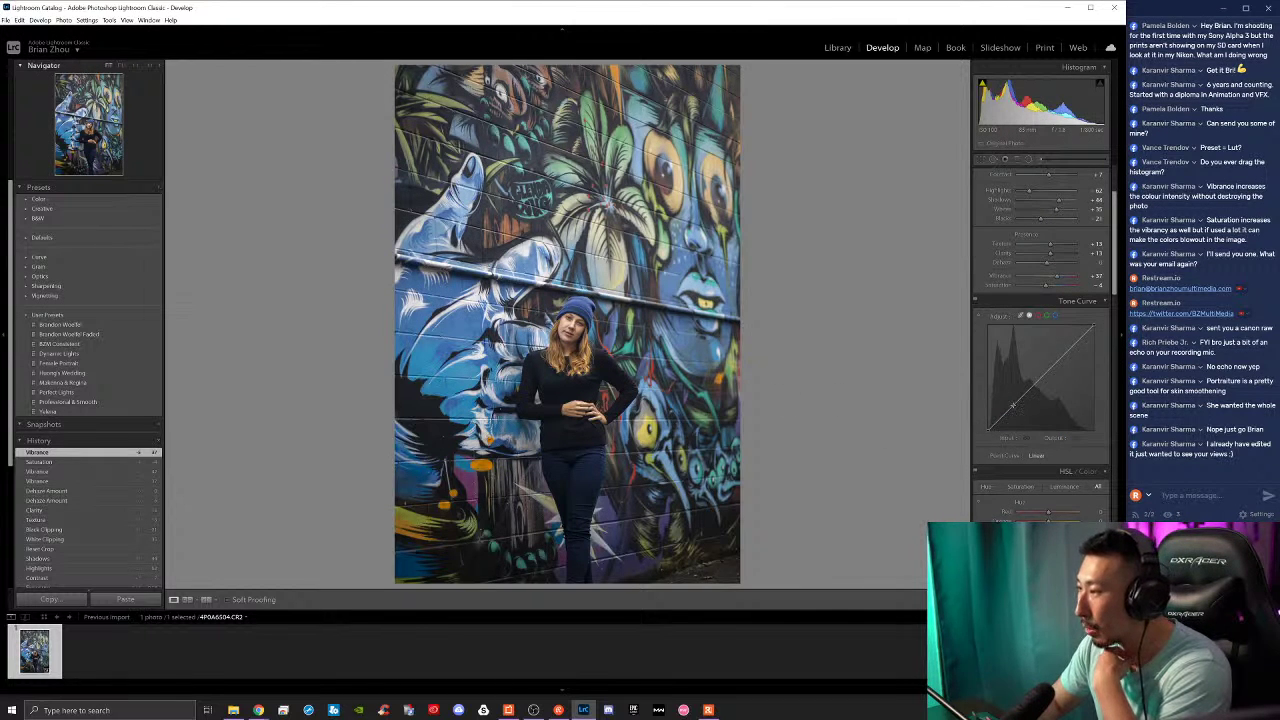
Step: Shape a gentle point tone curve lift and compare it against the before view
drag(1012, 405, 1094, 336)
mouse_move(988, 430)
mouse_down()
mouse_move(990, 412)
mouse_move(988, 437)
mouse_move(990, 418)
mouse_move(976, 430)
mouse_up()
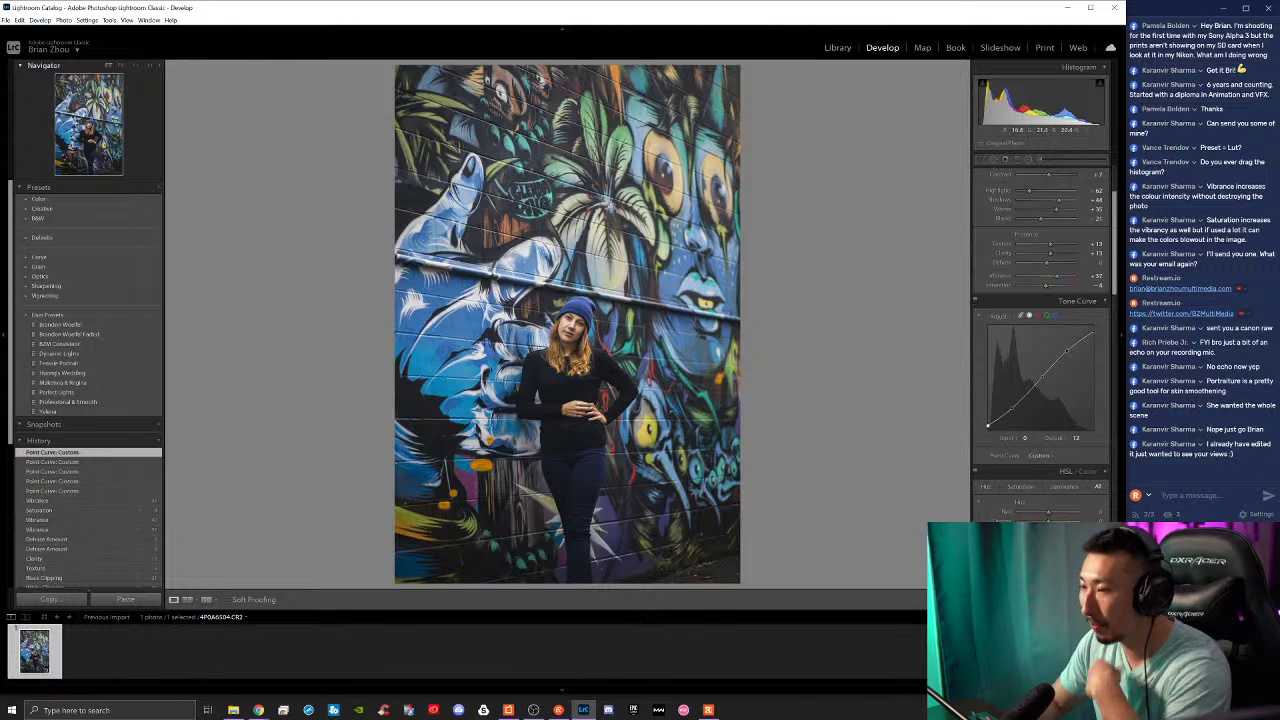
key(backslash)
key(backslash)
key(backslash)
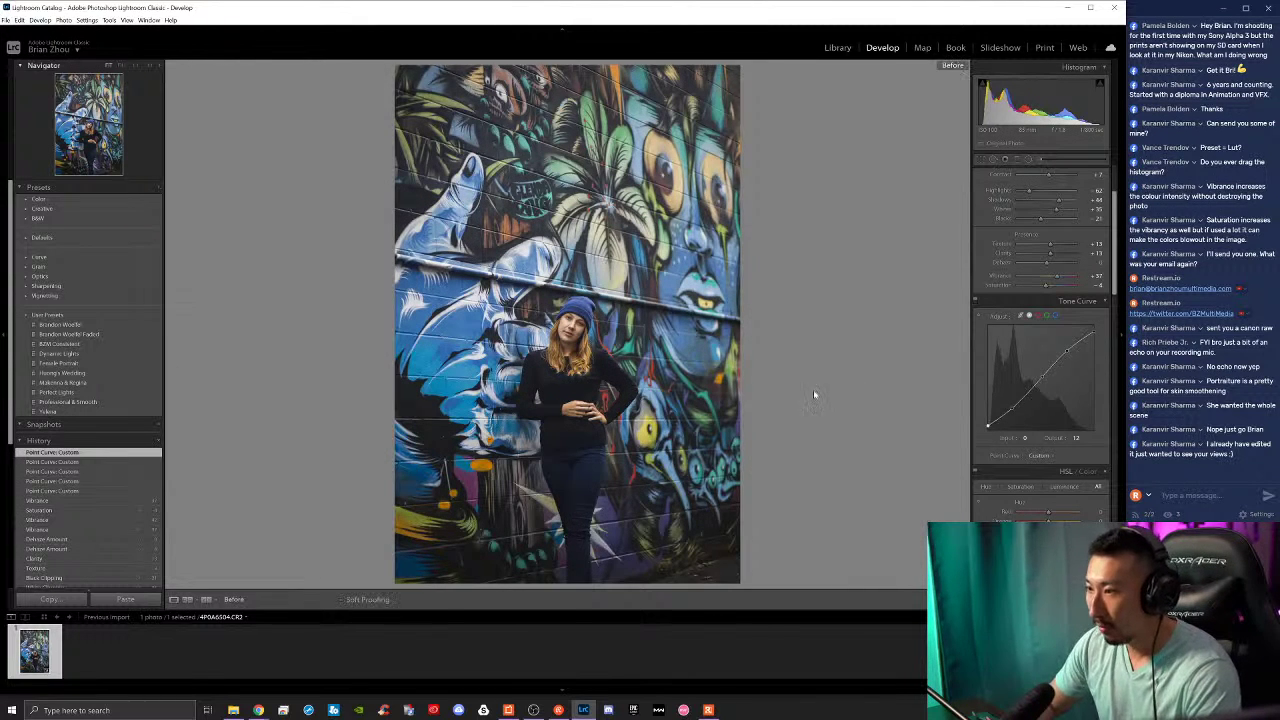
key(backslash)
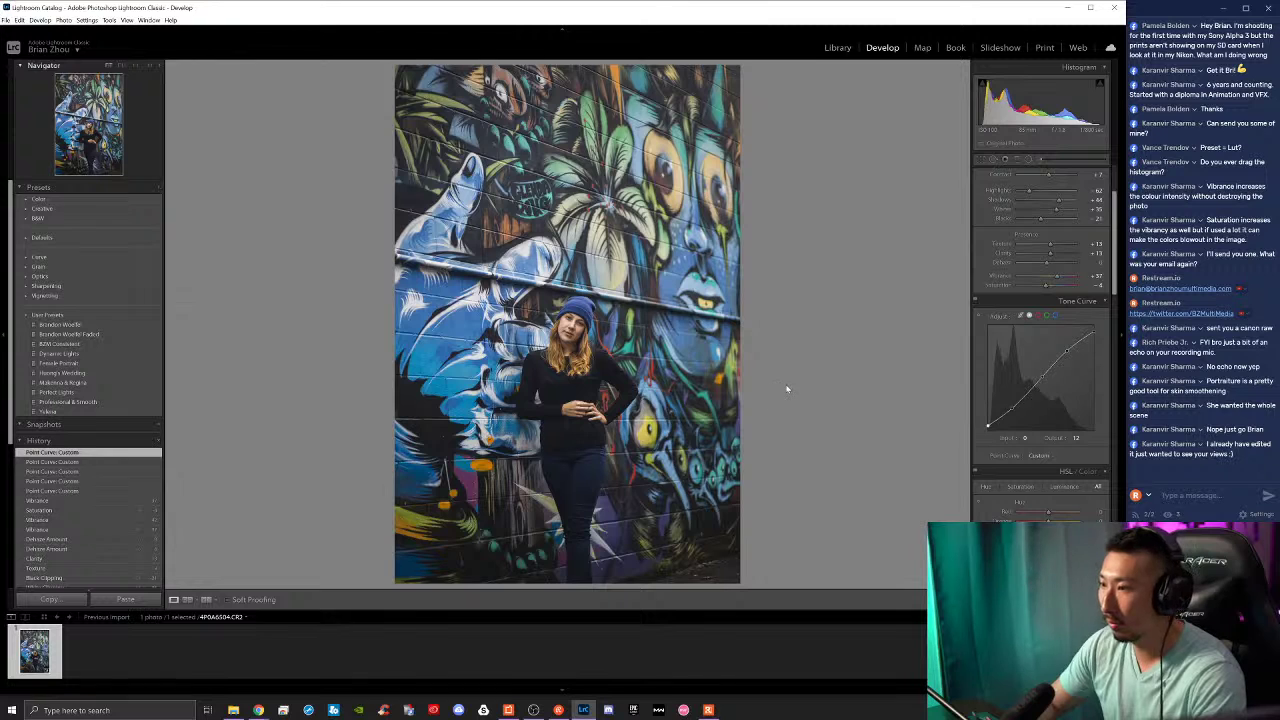
key(backslash)
key(backslash)
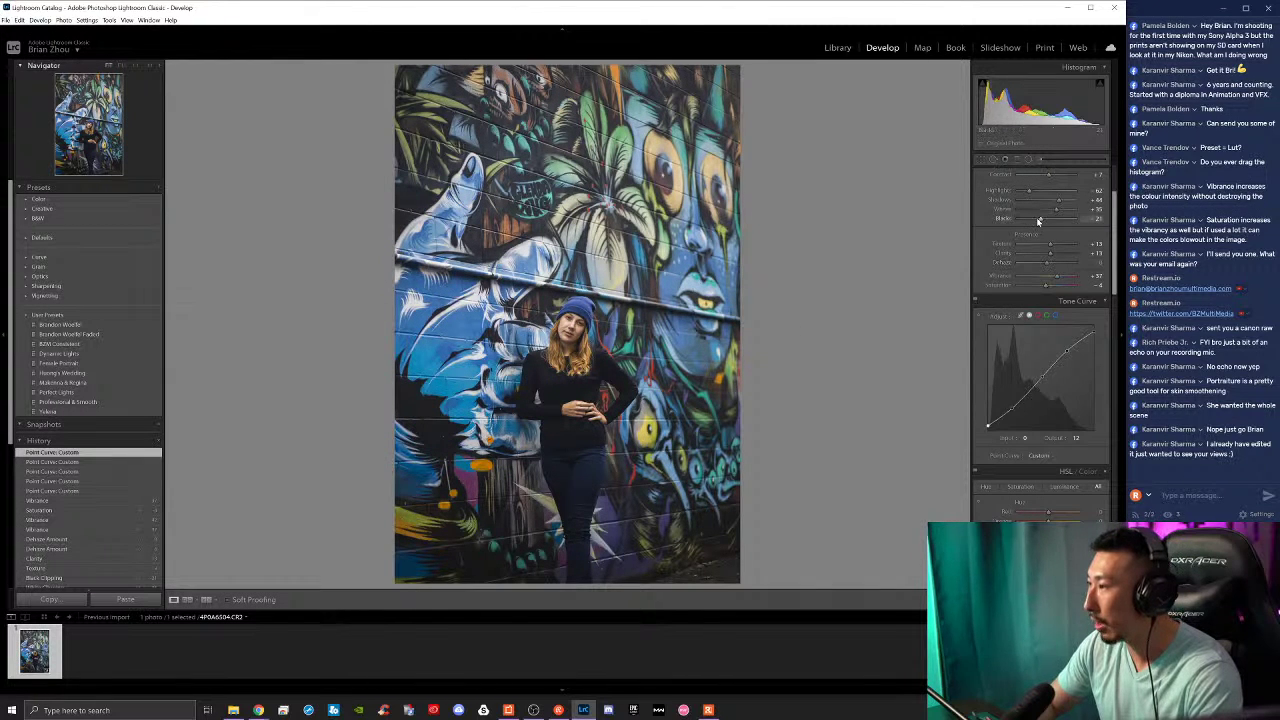
Step: Nudge the Whites and reset Exposure, then raise it to +0.42
drag(1057, 212, 1061, 215)
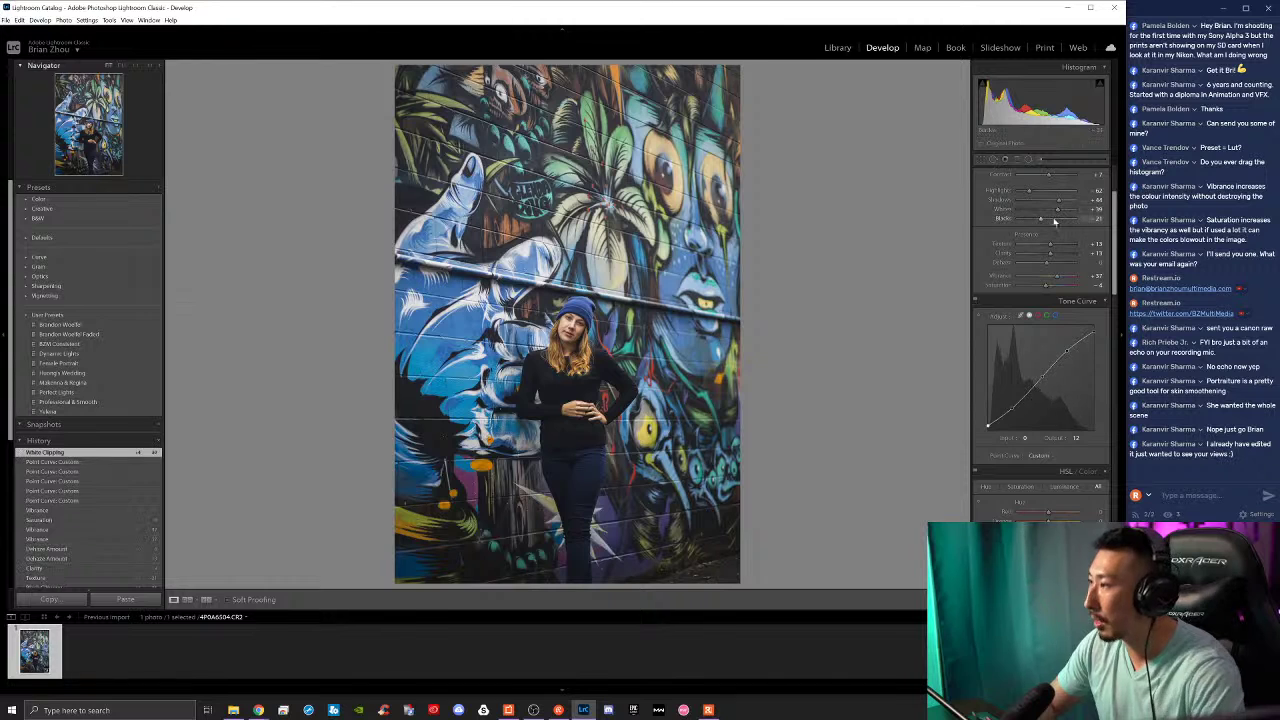
scroll(1046, 229, up, 3)
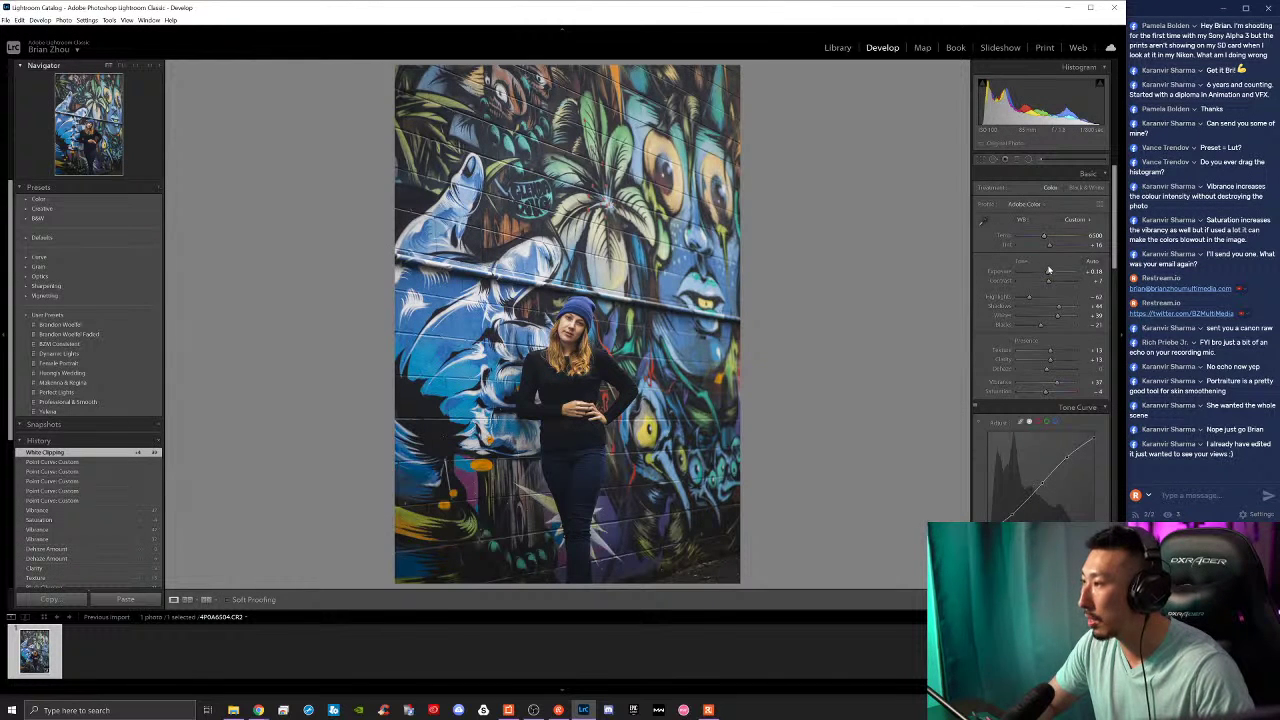
double_click(1047, 274)
drag(1047, 277, 1056, 319)
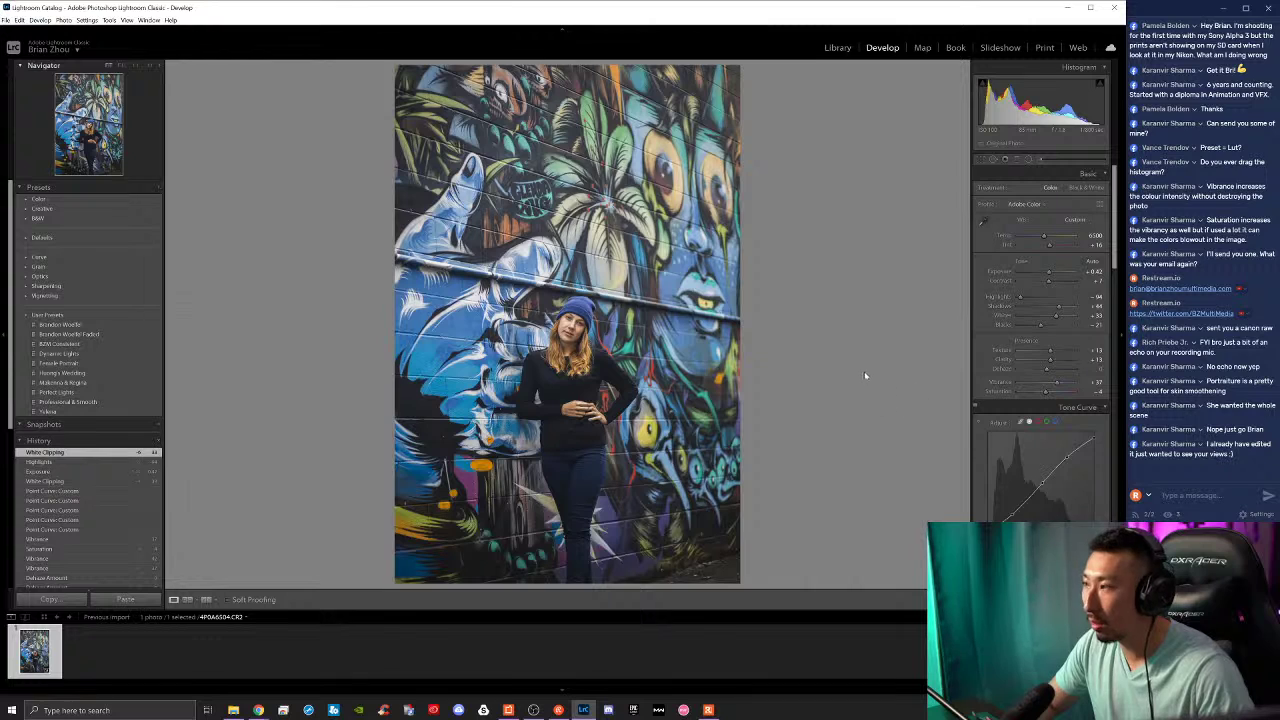
scroll(1005, 355, down, 4)
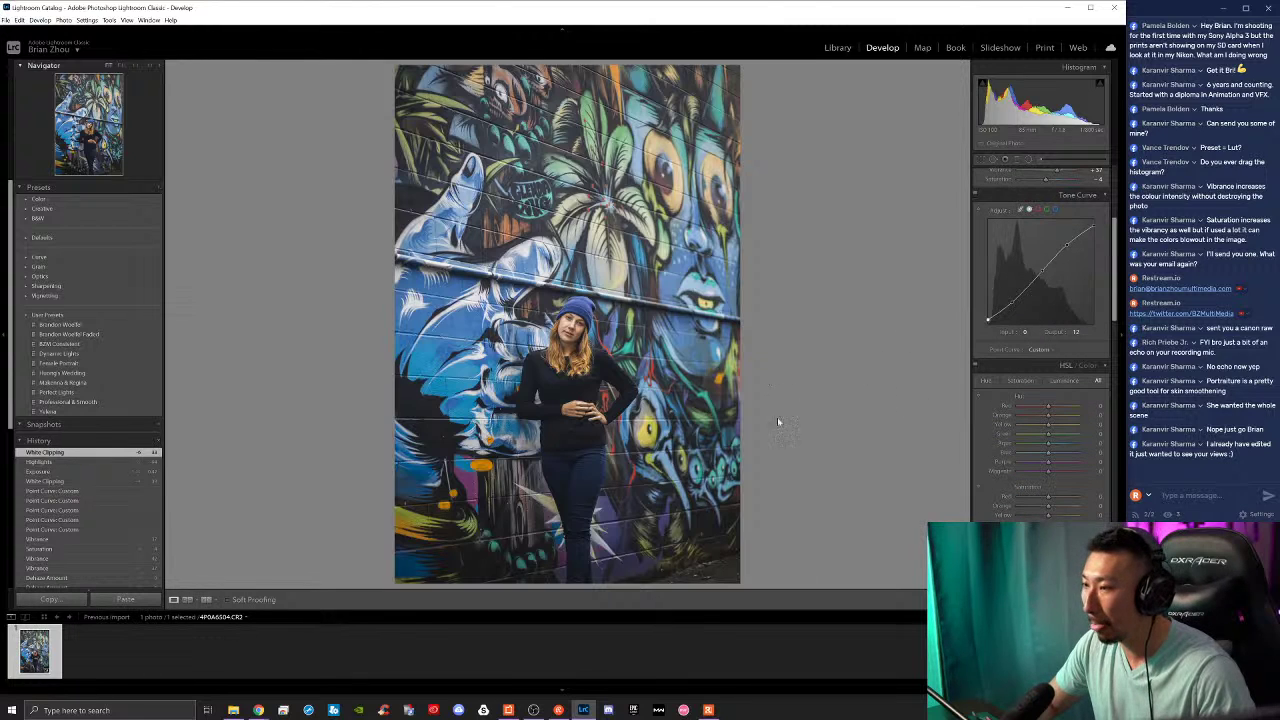
Step: Shift the orange, red and yellow hues, and green hue to about -16
click(573, 338)
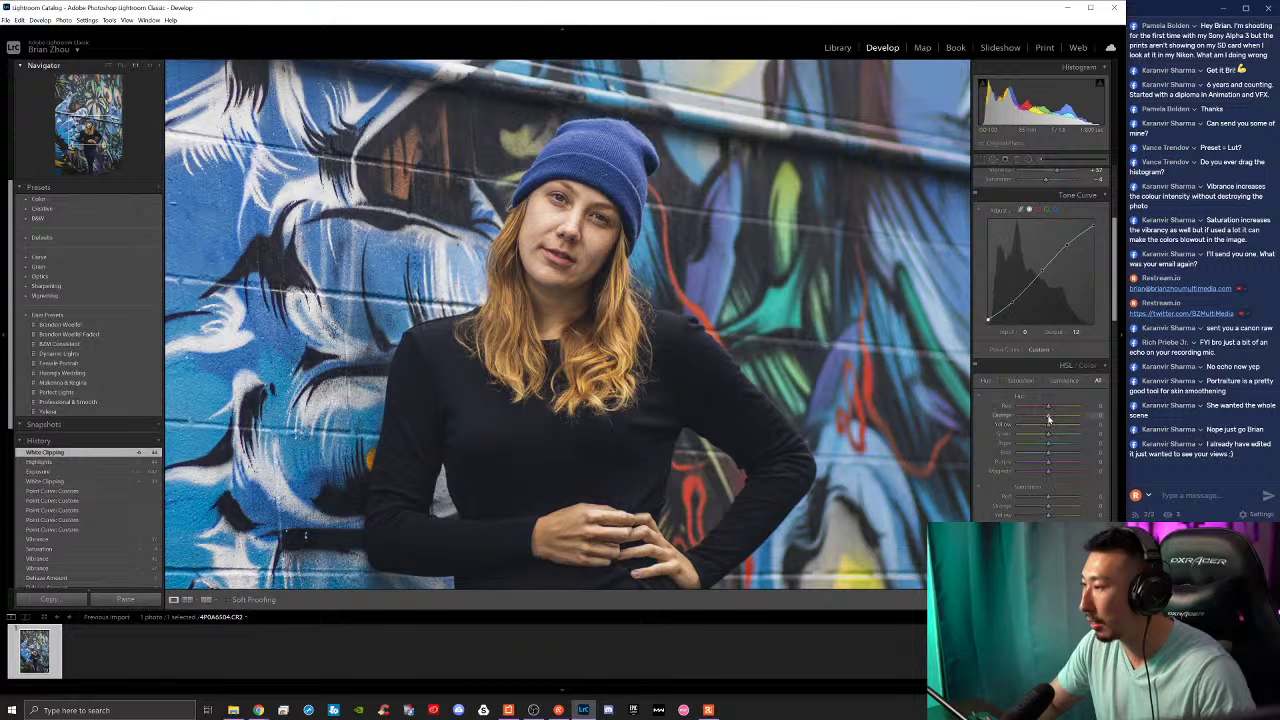
drag(1048, 418, 1050, 418)
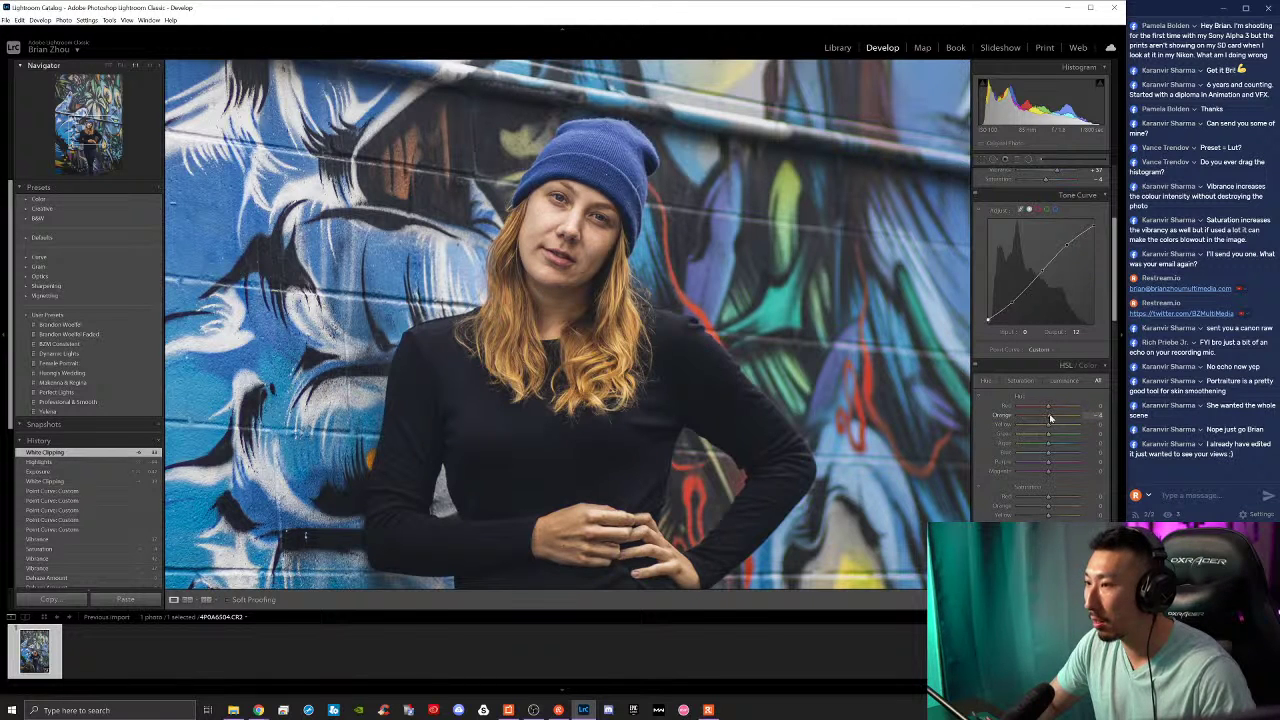
drag(1048, 406, 1044, 407)
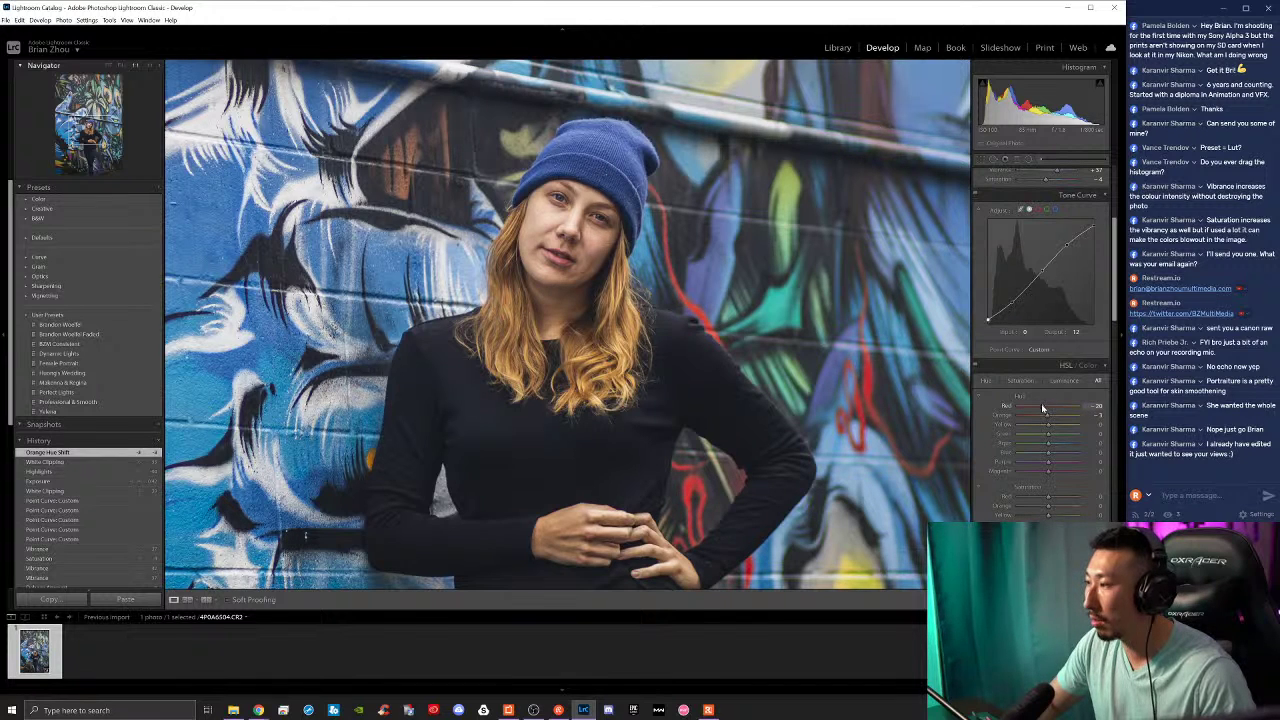
mouse_move(1044, 408)
mouse_down()
mouse_move(1071, 411)
mouse_move(1042, 408)
mouse_up()
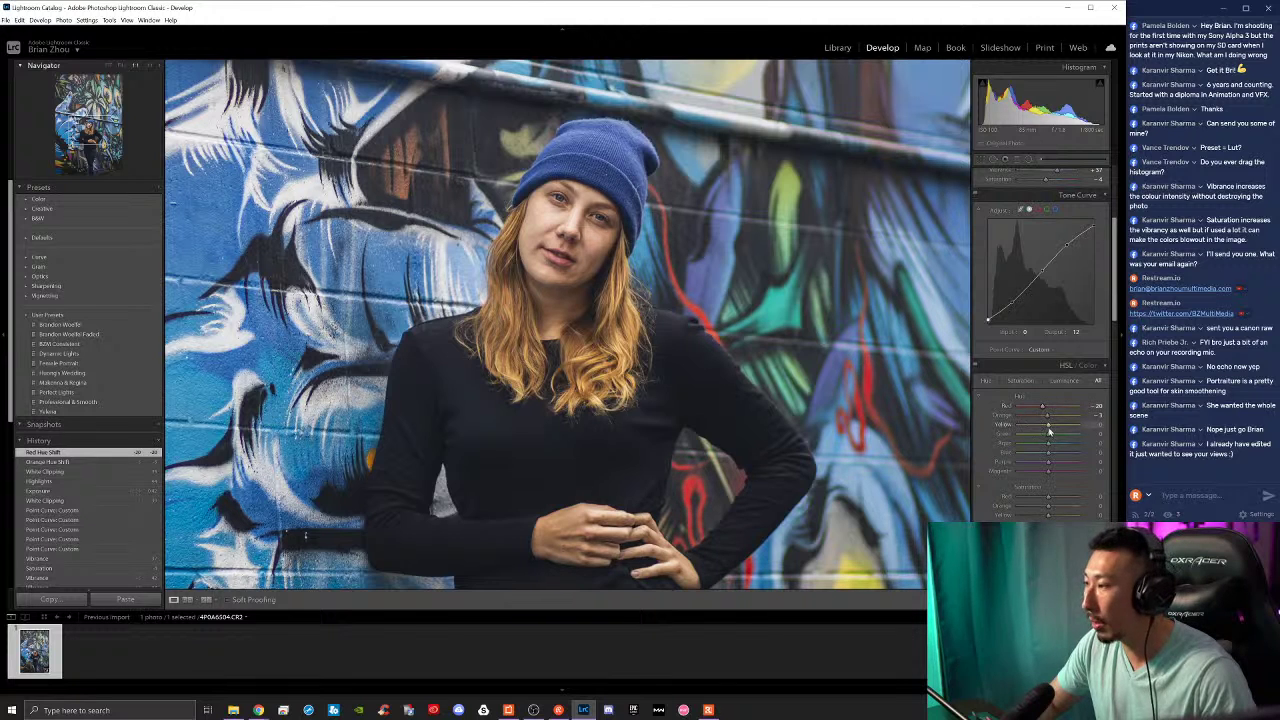
mouse_move(1040, 427)
mouse_down()
mouse_move(1071, 427)
mouse_move(1052, 421)
mouse_up()
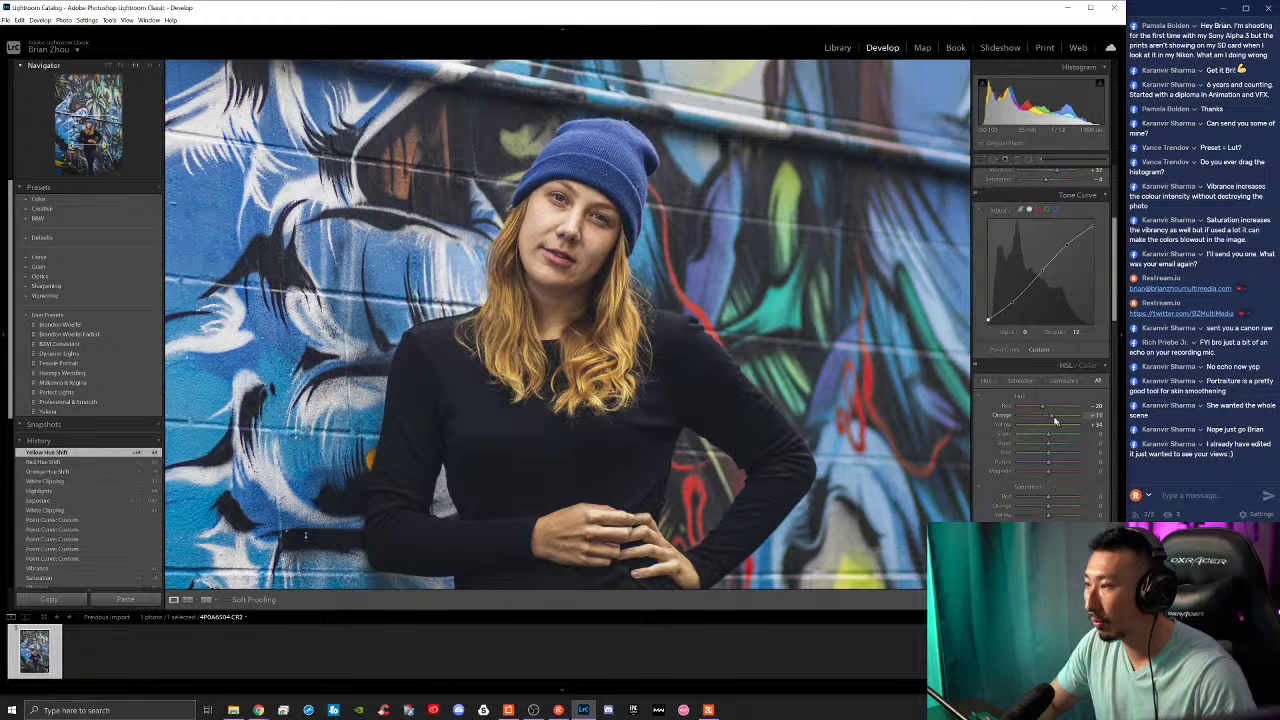
drag(1050, 434, 1045, 437)
Step: Shift the aqua hue to about -40, adjust purple and magenta hues, and boost red saturation
click(868, 410)
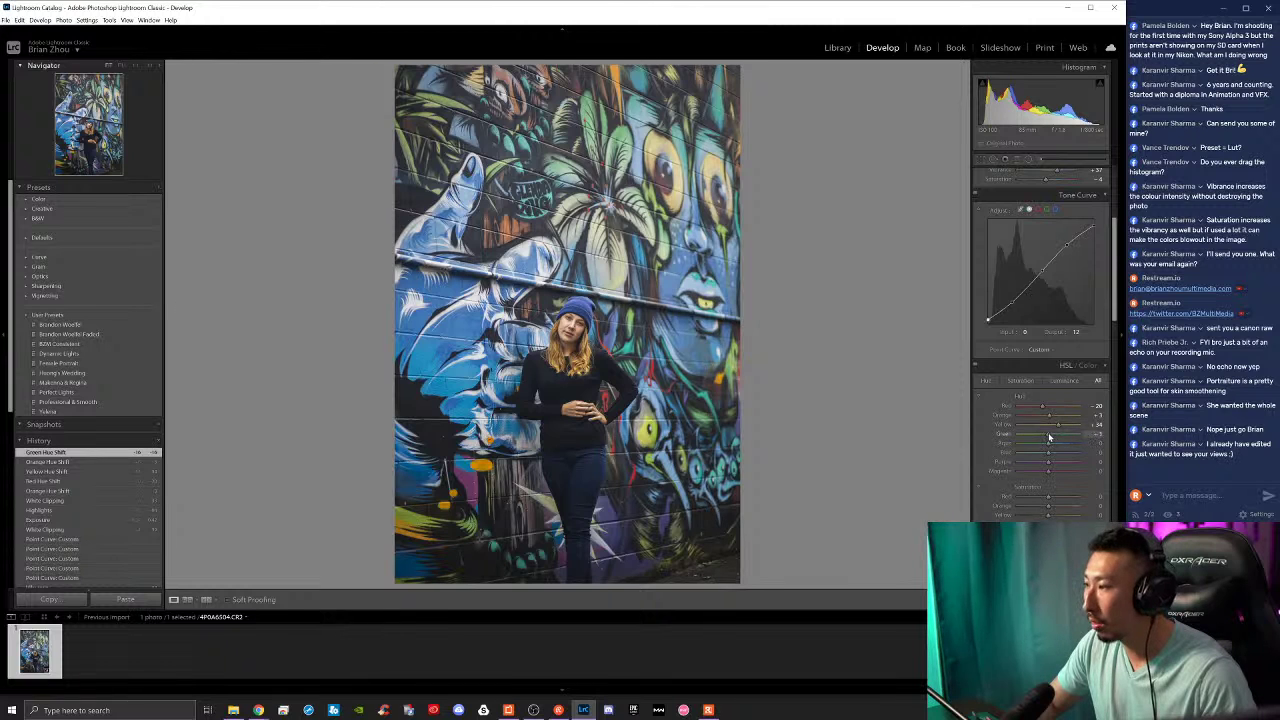
mouse_move(1047, 444)
mouse_down()
mouse_move(1035, 447)
mouse_move(1059, 453)
mouse_move(1040, 464)
mouse_up()
drag(1048, 471, 1043, 472)
scroll(1038, 395, down, 3)
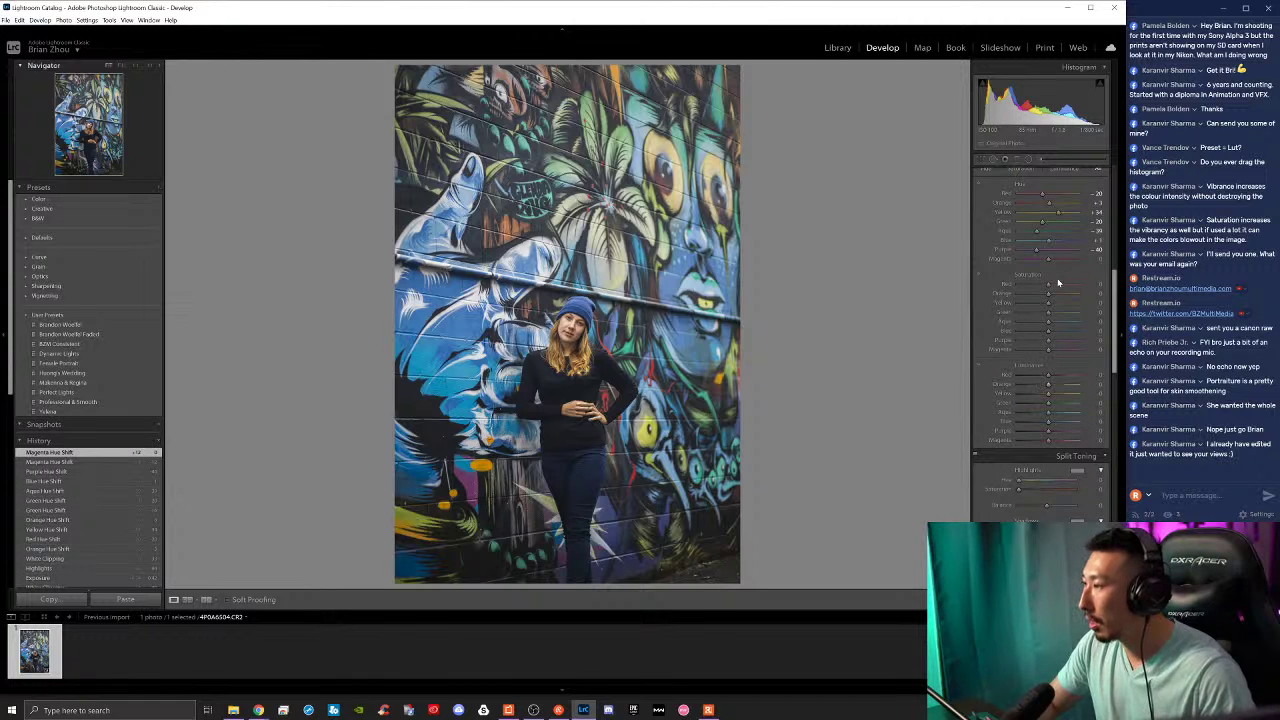
mouse_move(1050, 288)
mouse_down()
mouse_move(1062, 288)
mouse_move(1038, 297)
mouse_move(1055, 291)
mouse_up()
Step: Raise orange and yellow saturation and brighten orange and yellow luminance
key(z)
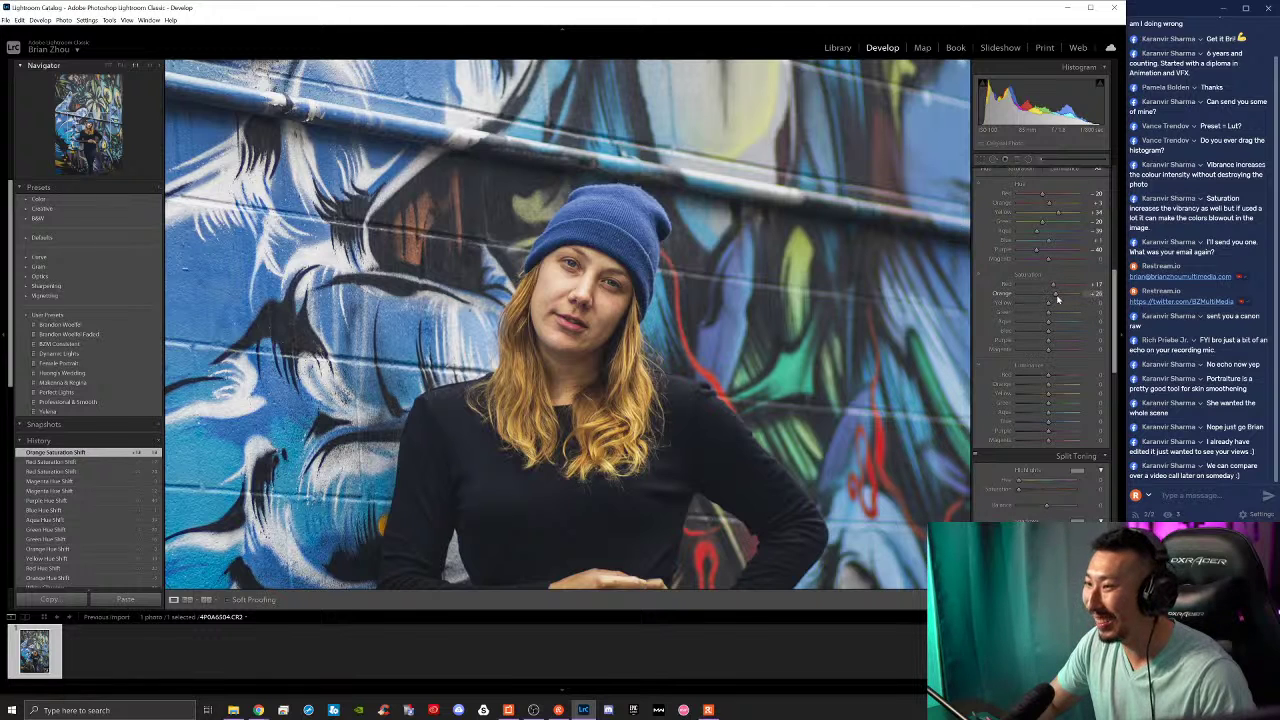
drag(1057, 298, 1060, 294)
drag(1049, 383, 1054, 381)
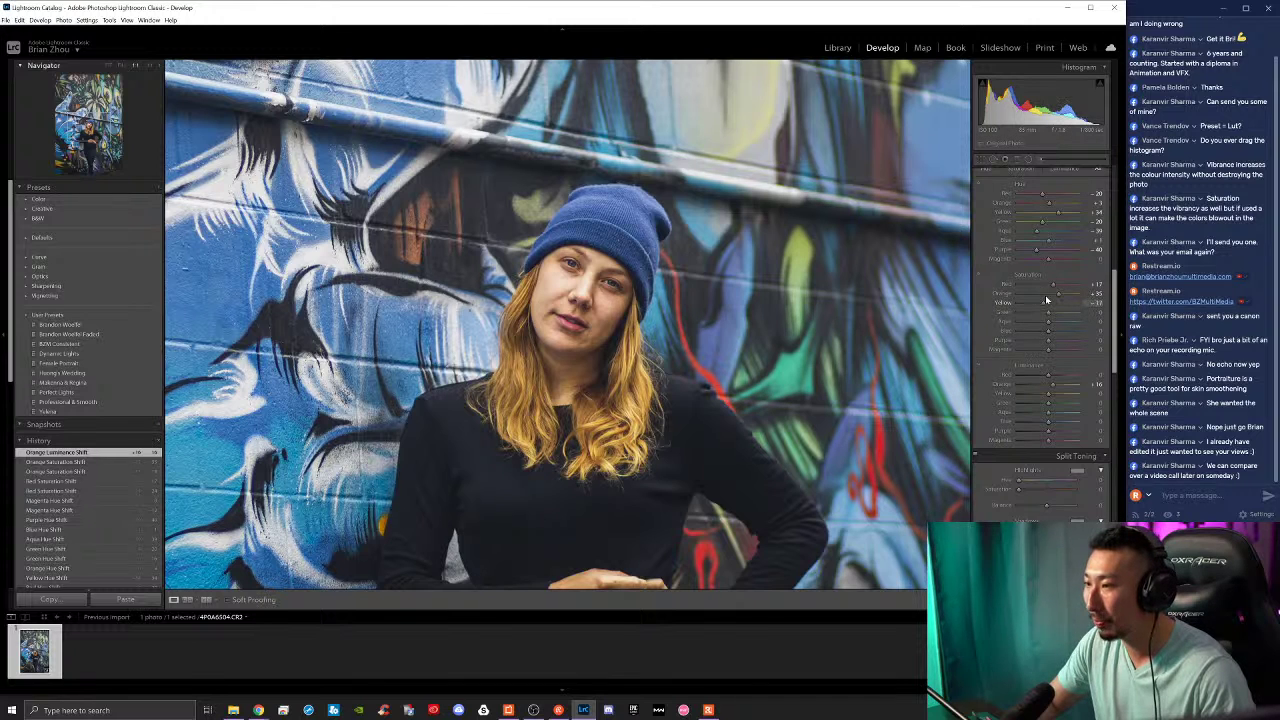
mouse_move(1046, 300)
mouse_down()
mouse_move(1068, 305)
mouse_move(1055, 303)
mouse_up()
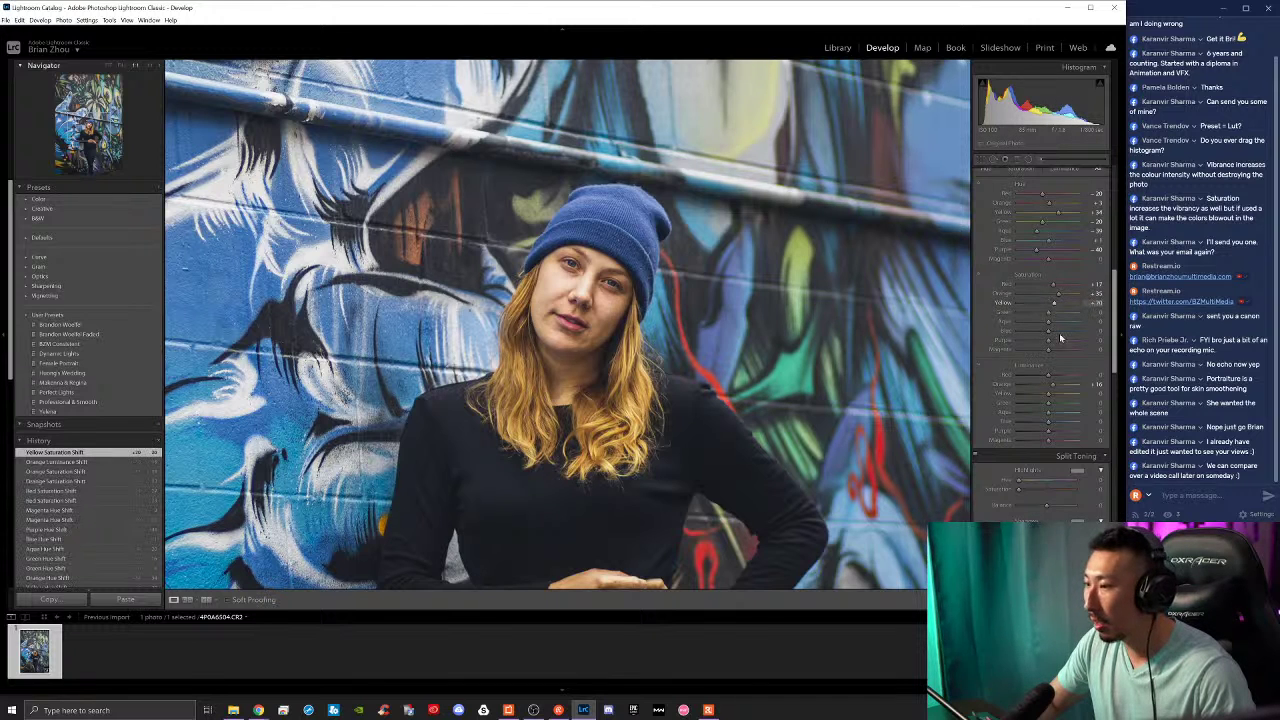
drag(1048, 396, 1053, 391)
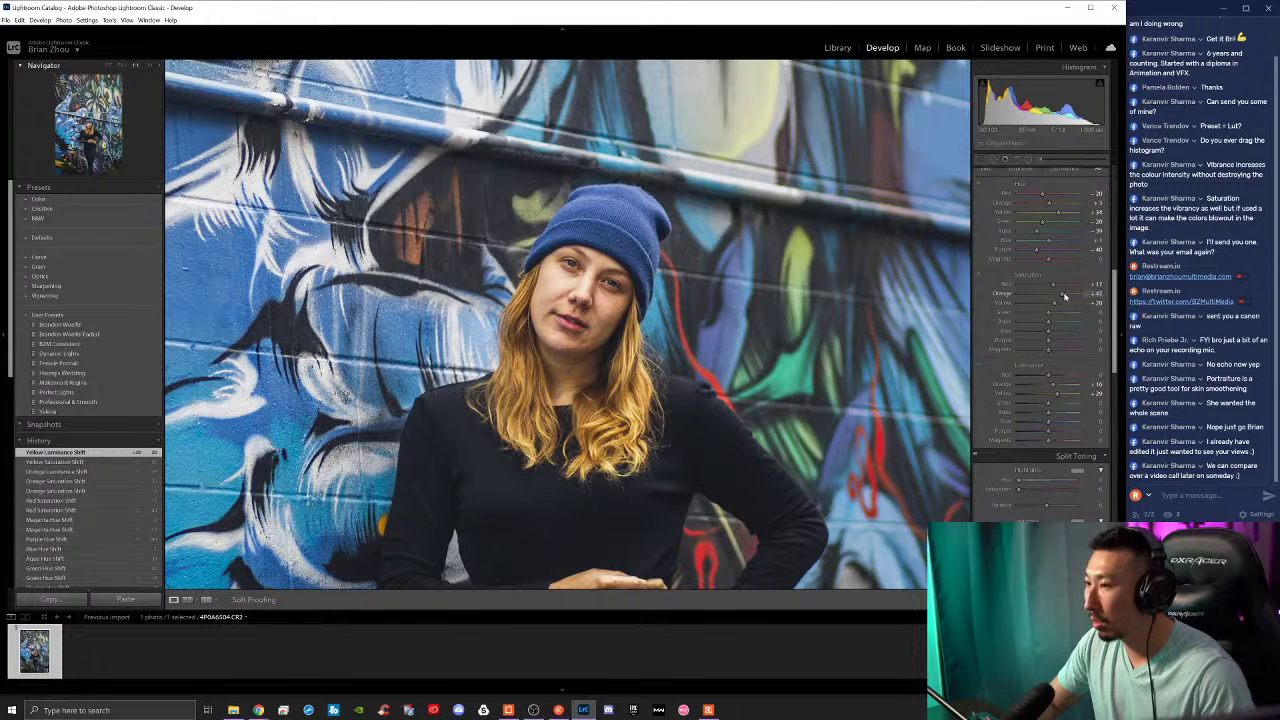
drag(1062, 295, 1066, 295)
Step: Compare the edited portrait with the original at full view and close-up
click(680, 338)
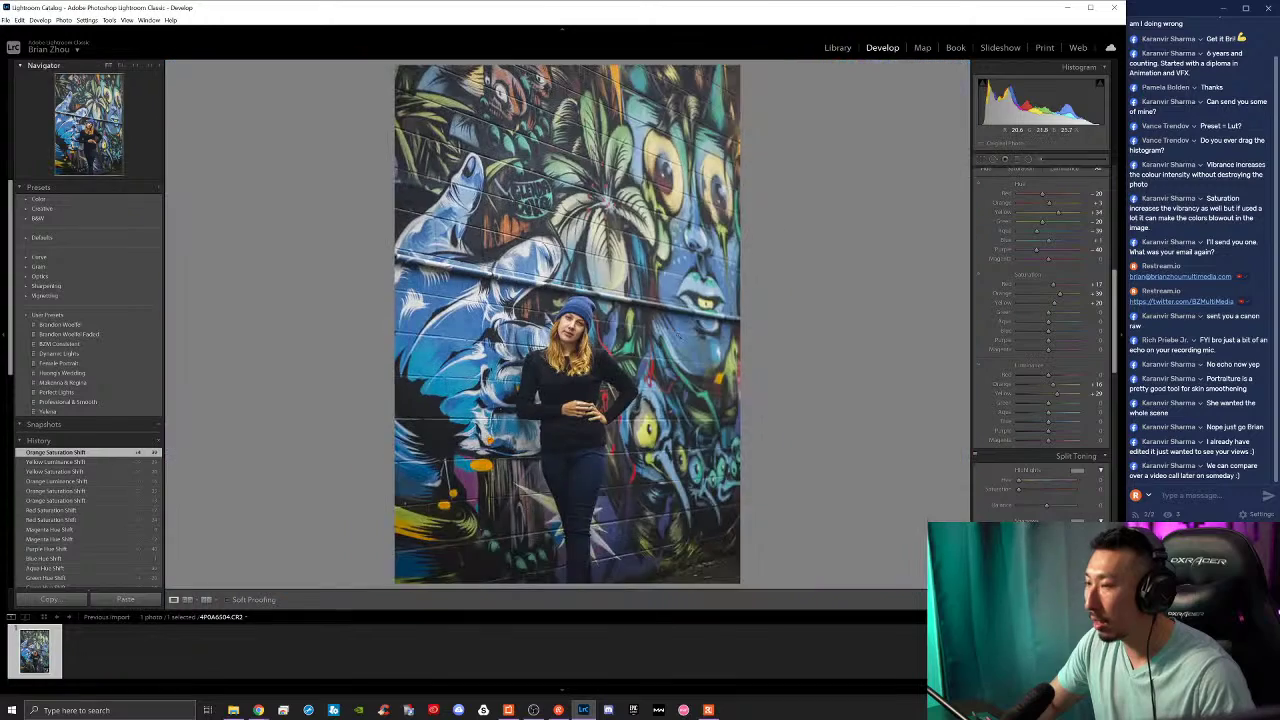
key(backslash)
key(backslash)
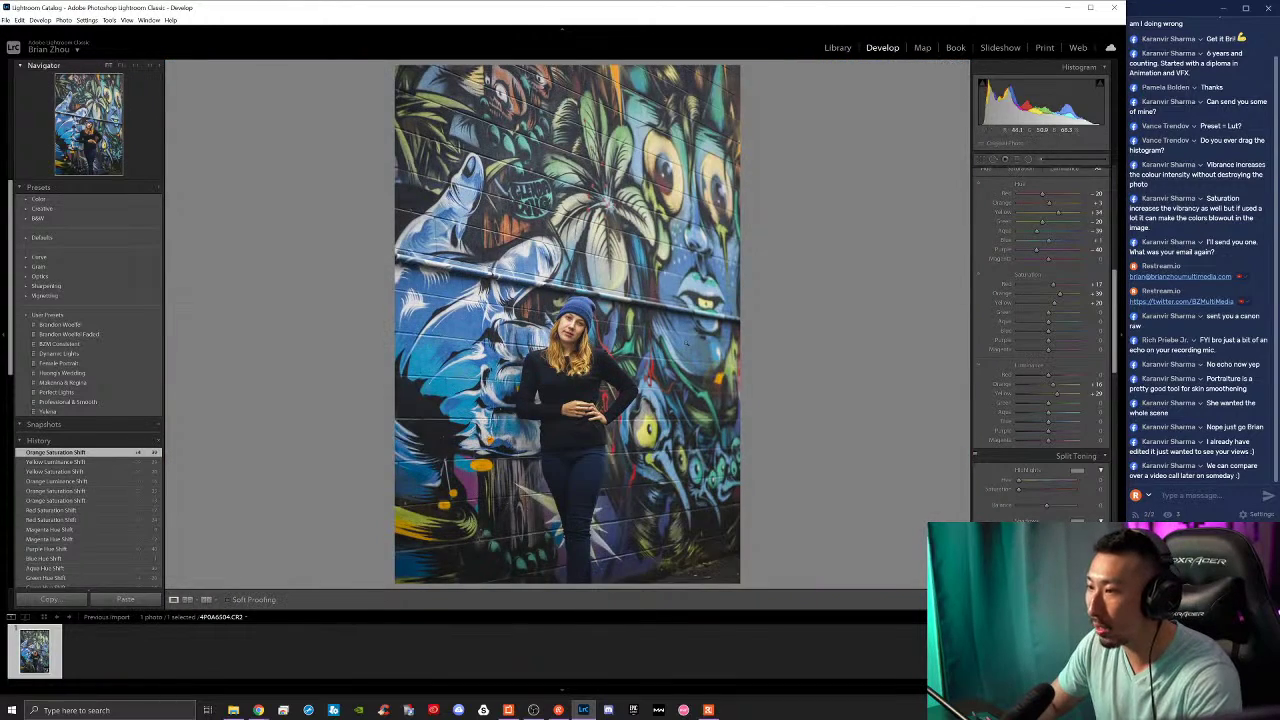
key(backslash)
key(backslash)
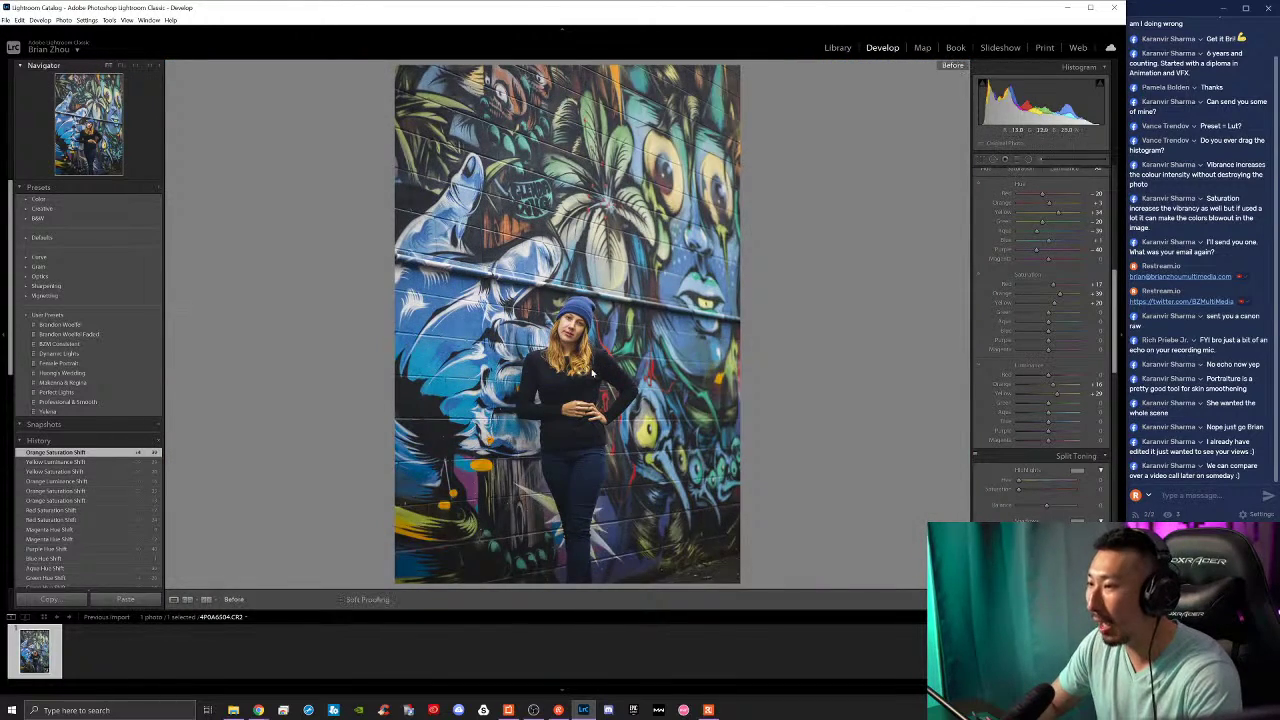
key(backslash)
key(backslash)
key(z)
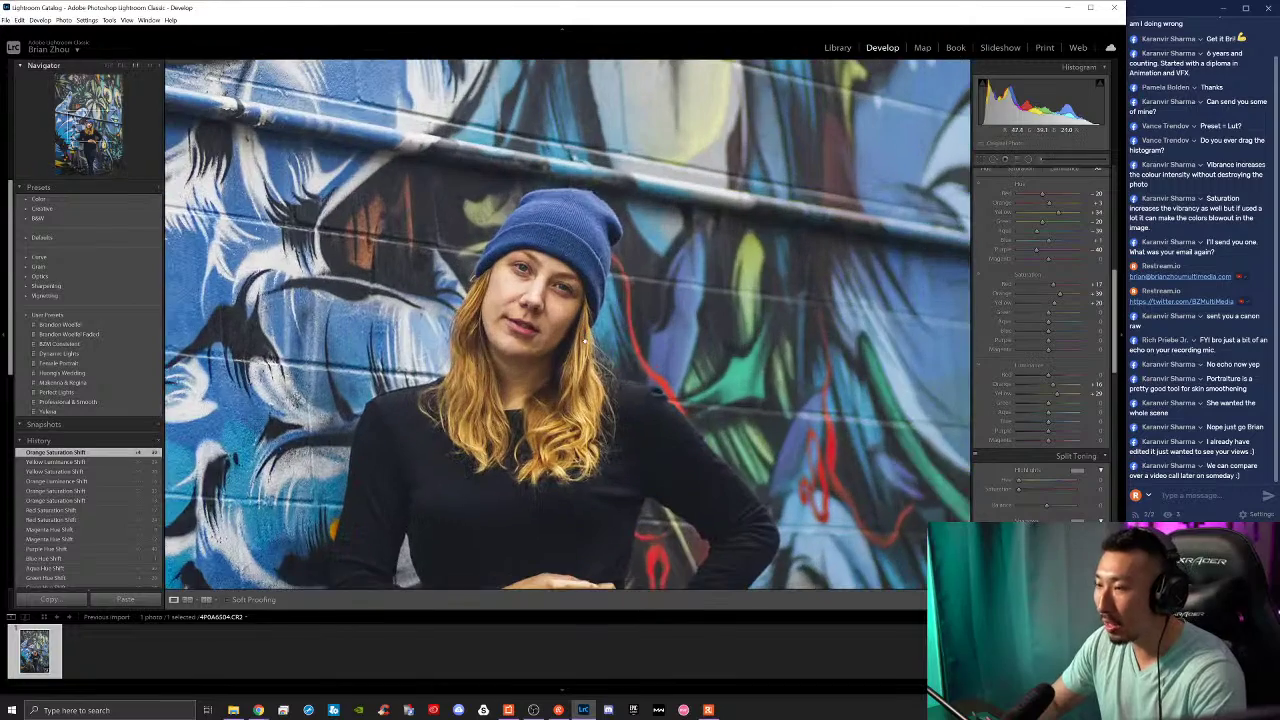
drag(818, 450, 847, 434)
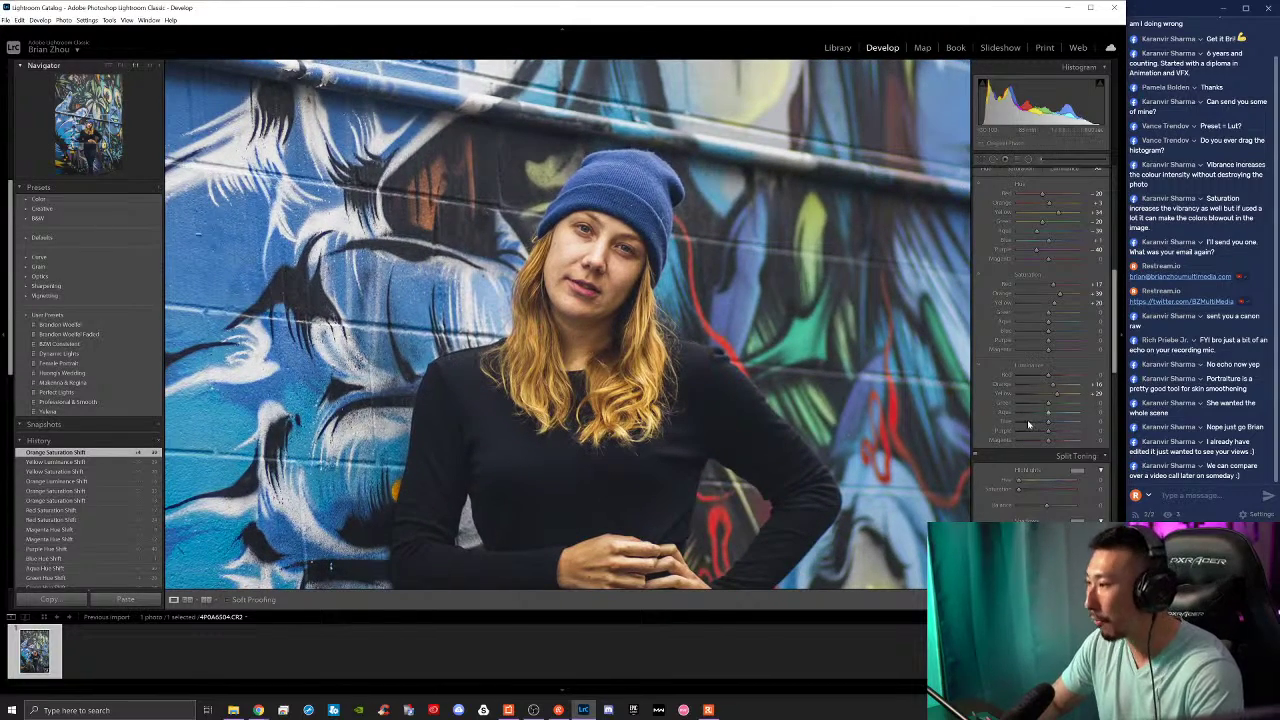
key(z)
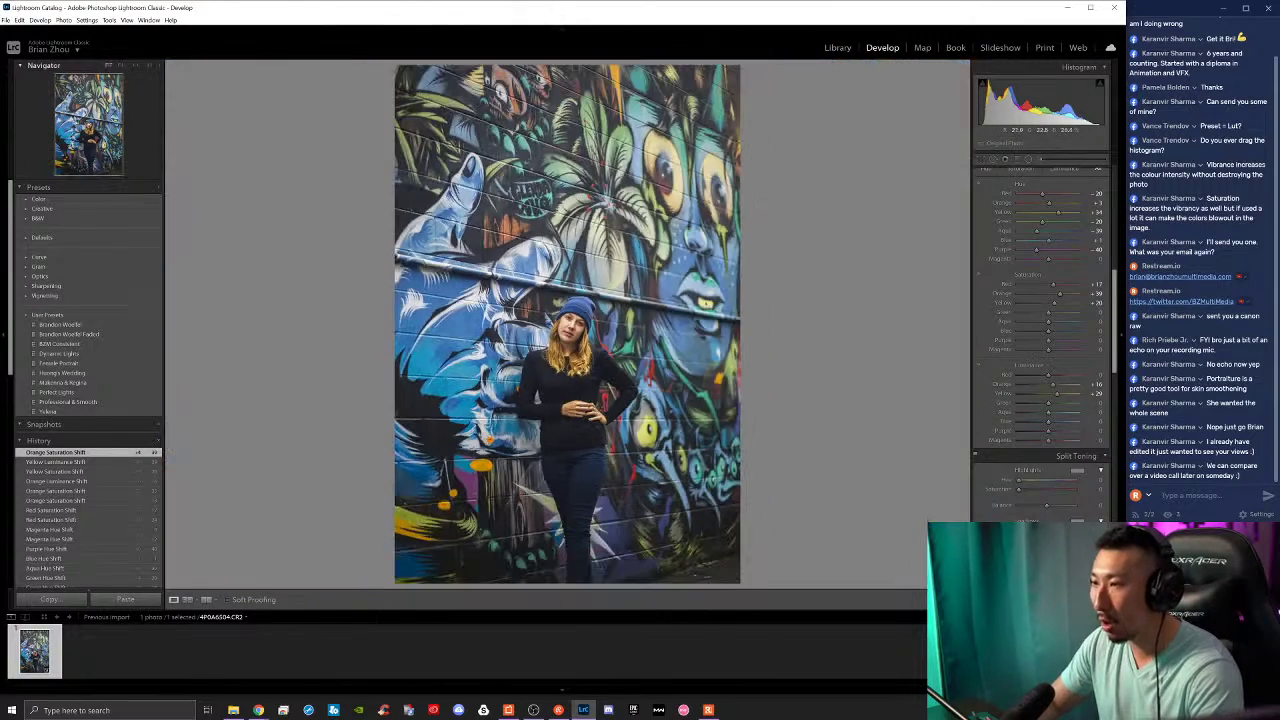
key(backslash)
key(backslash)
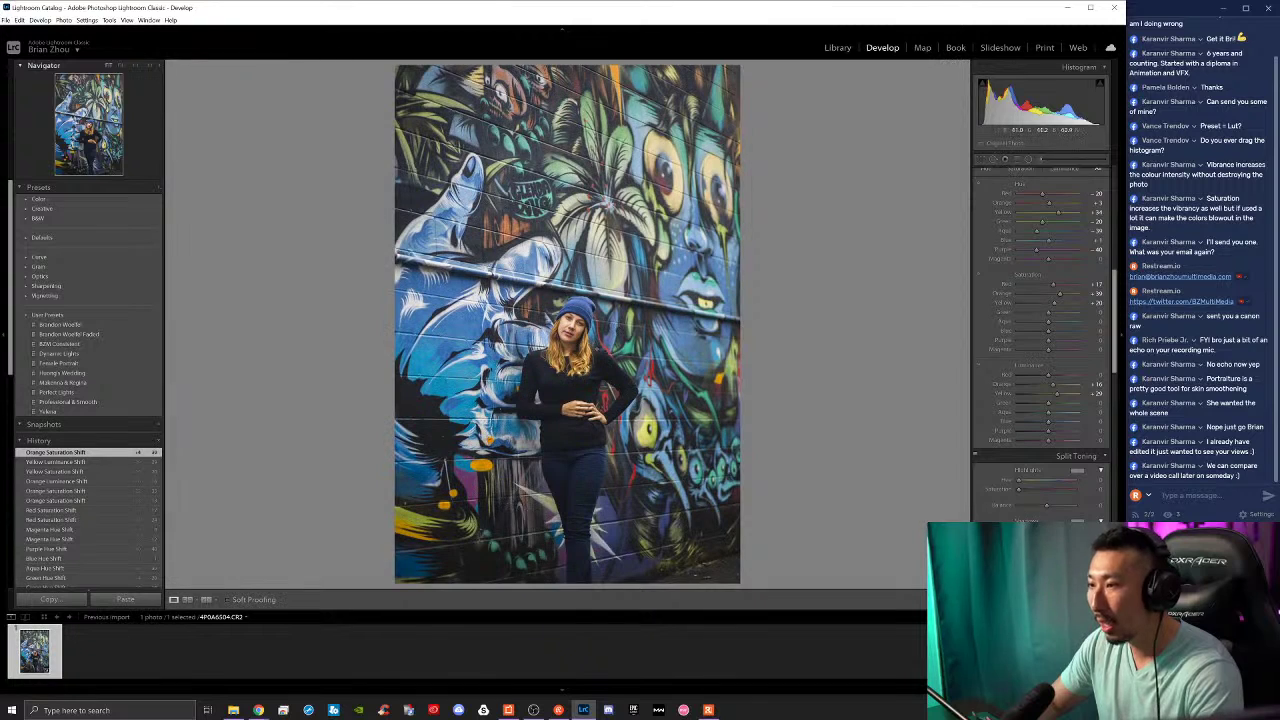
key(backslash)
key(backslash)
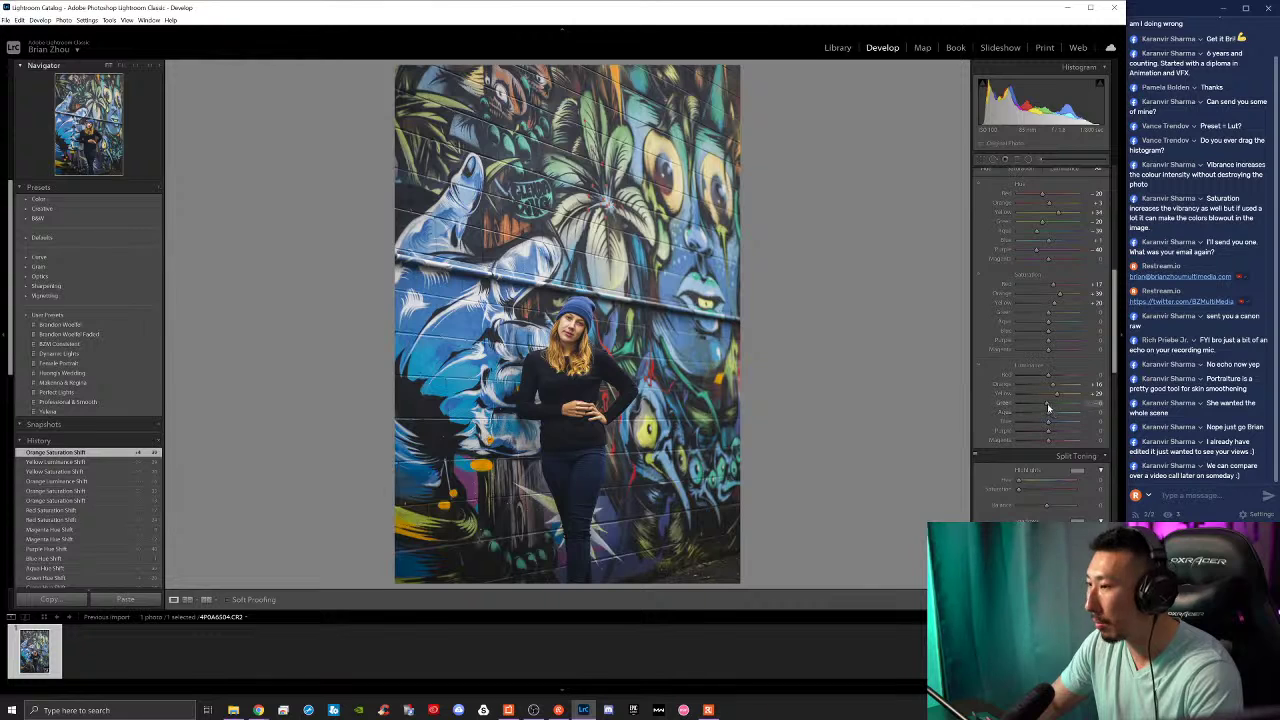
Step: Change the green luminance and check it against the original
mouse_move(1048, 404)
mouse_down()
mouse_move(1031, 414)
mouse_move(1058, 438)
mouse_move(1041, 441)
mouse_move(1031, 403)
mouse_up()
key(backslash)
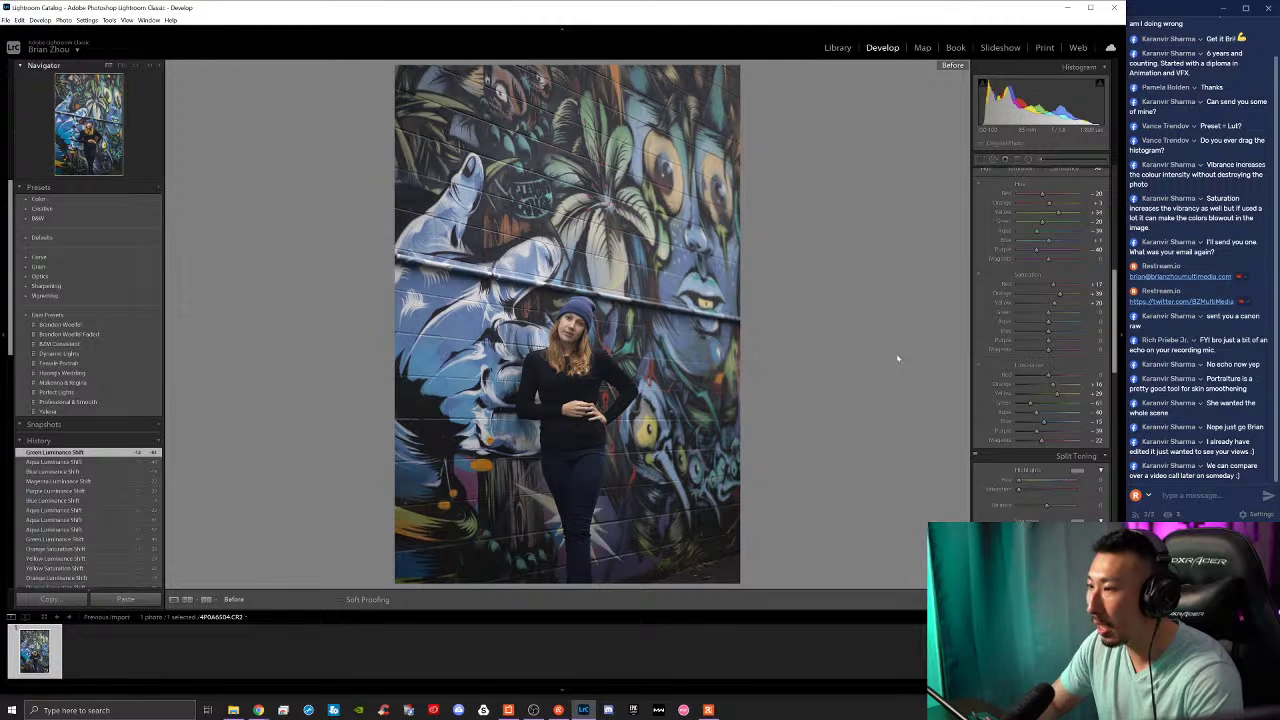
key(backslash)
key(backslash)
key(backslash)
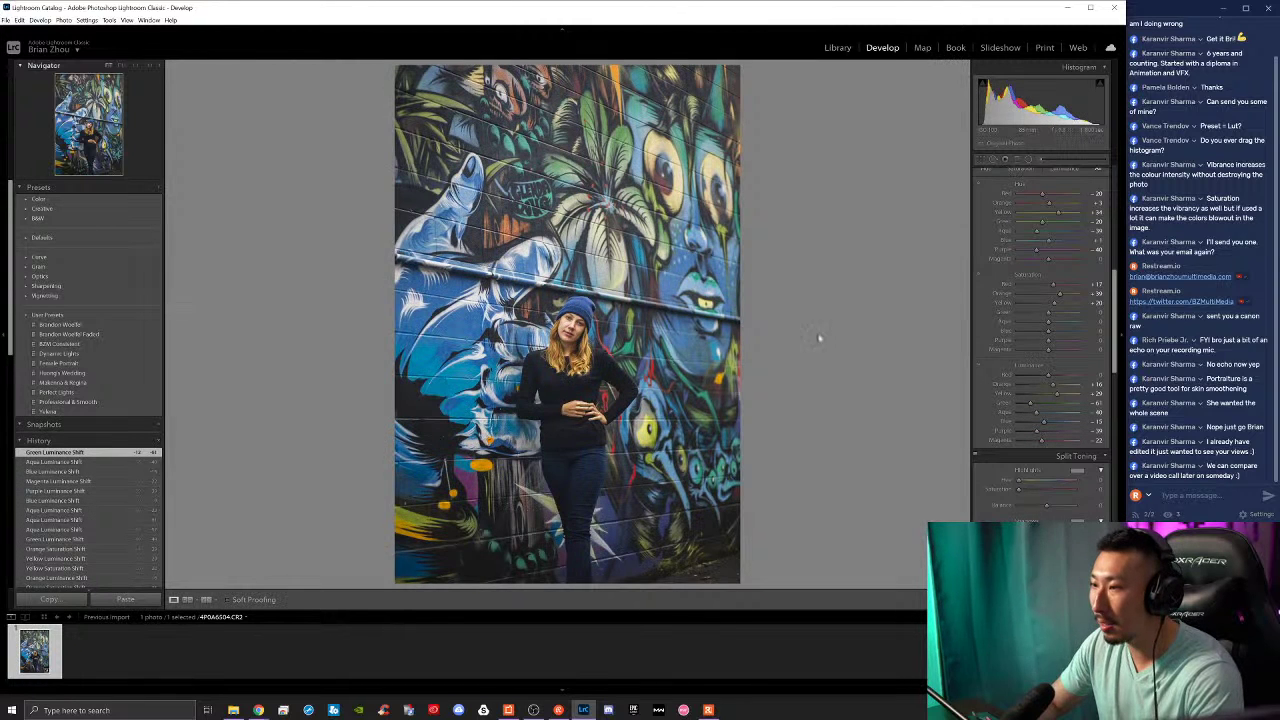
Step: Set Vibrance to +32 in the Basic panel
scroll(992, 331, up, 10)
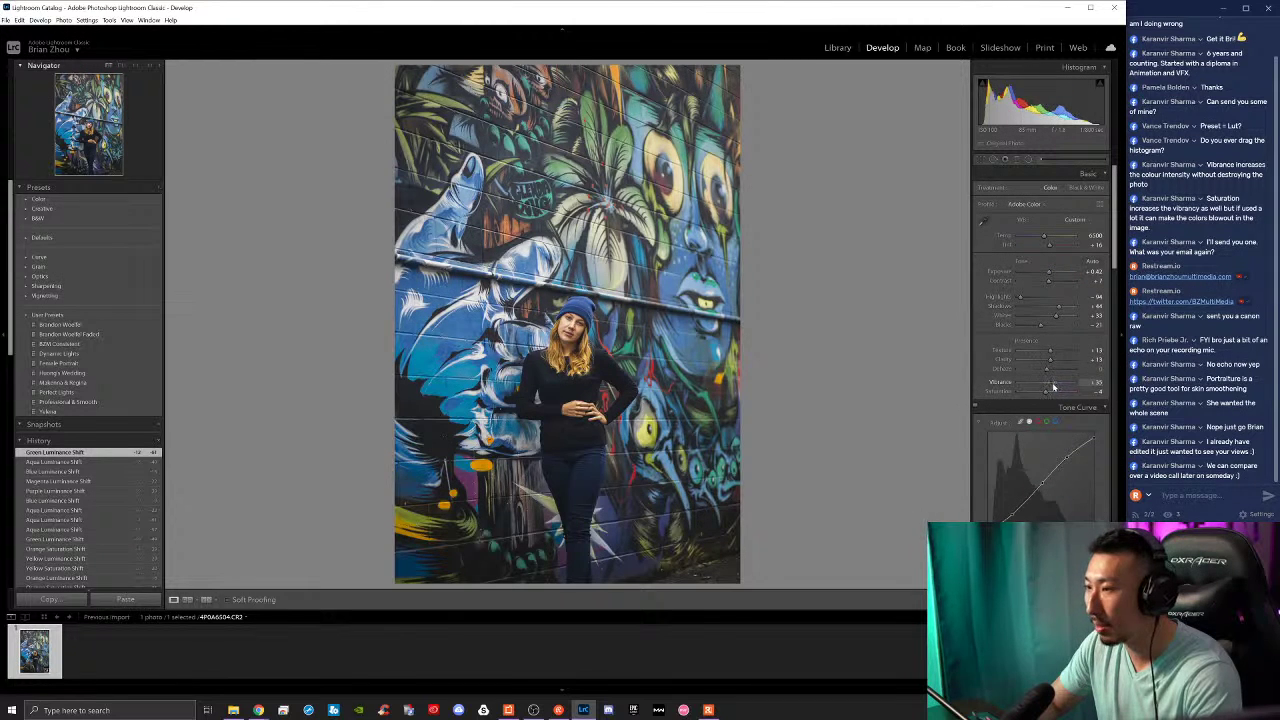
click(1054, 386)
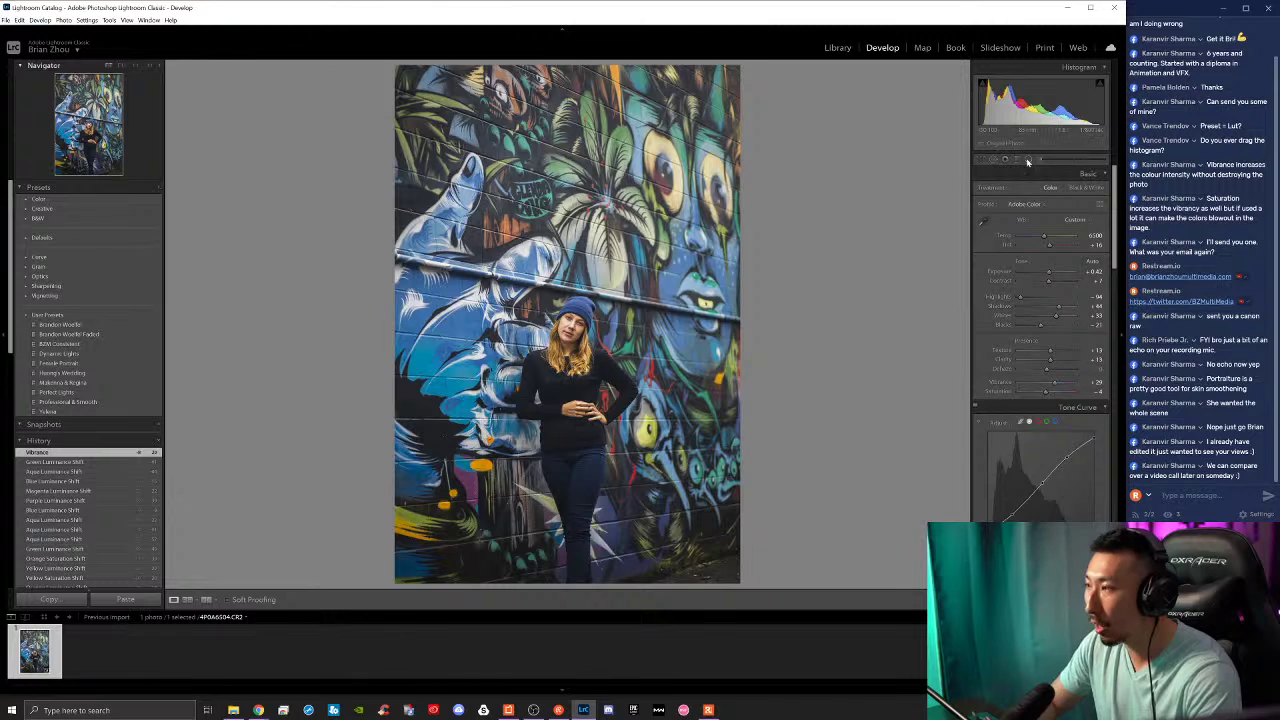
scroll(977, 440, down, 10)
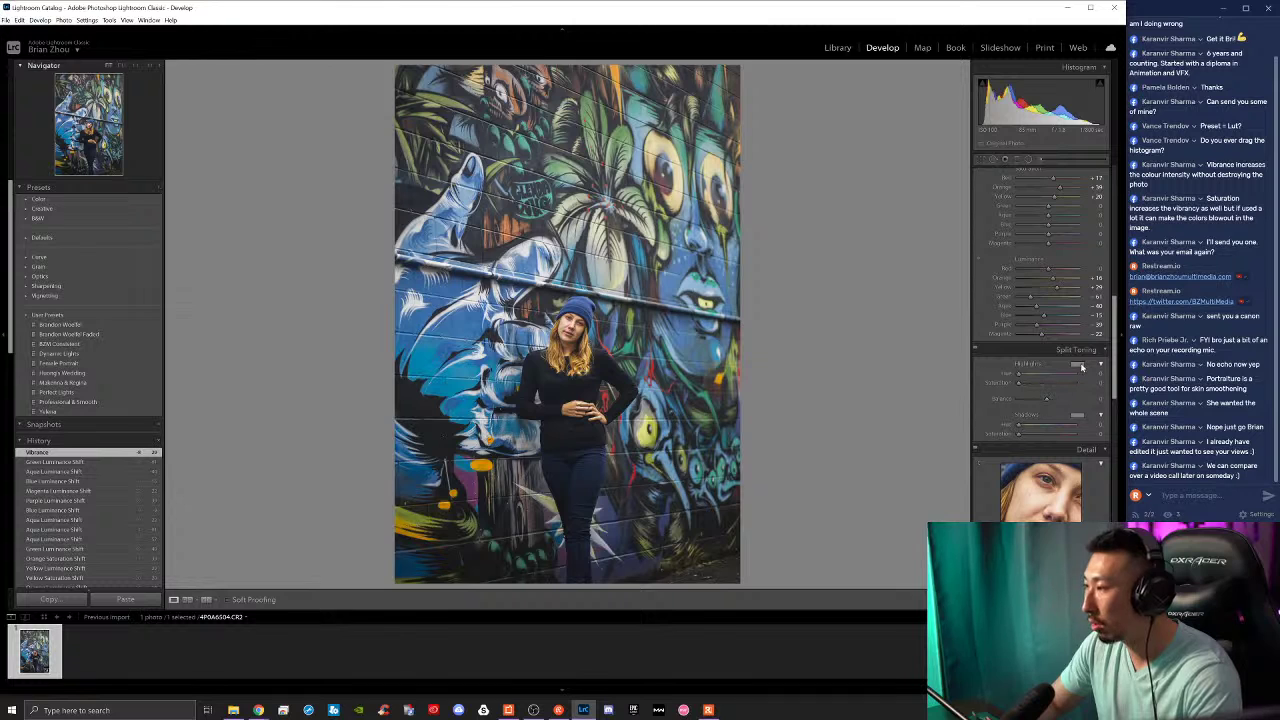
scroll(996, 379, up, 10)
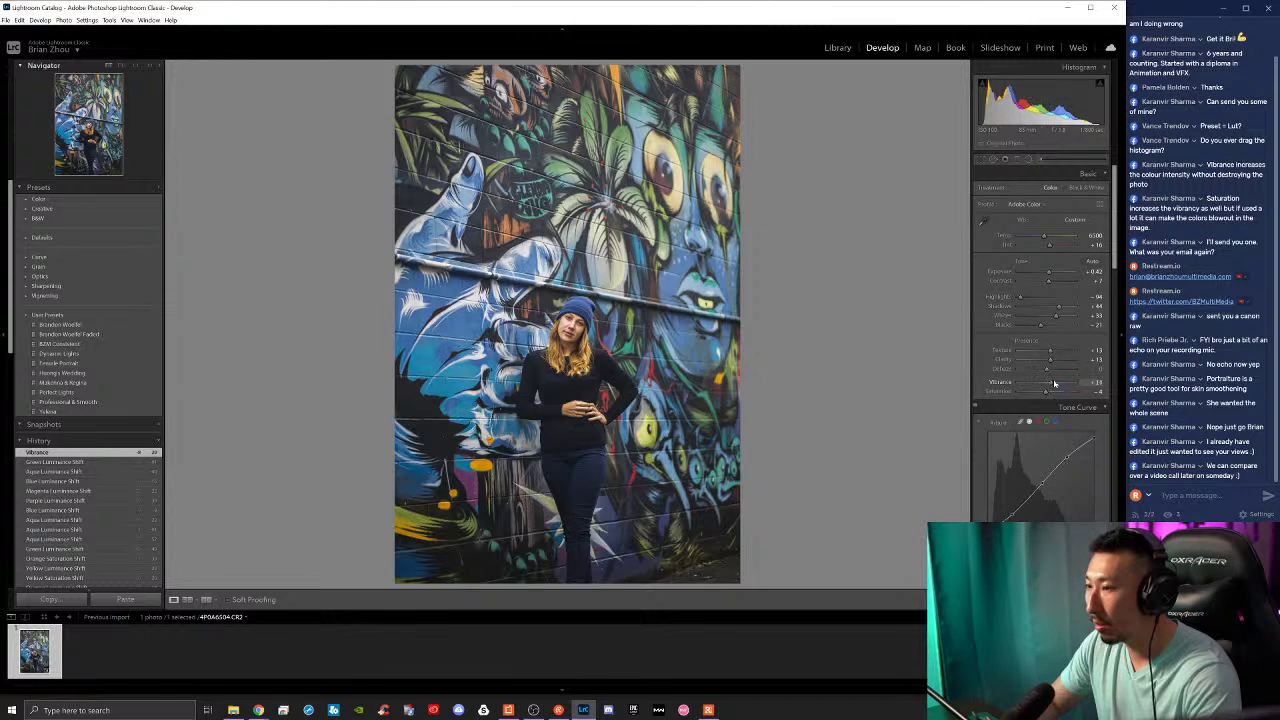
drag(1054, 384, 1052, 384)
drag(1055, 384, 1044, 393)
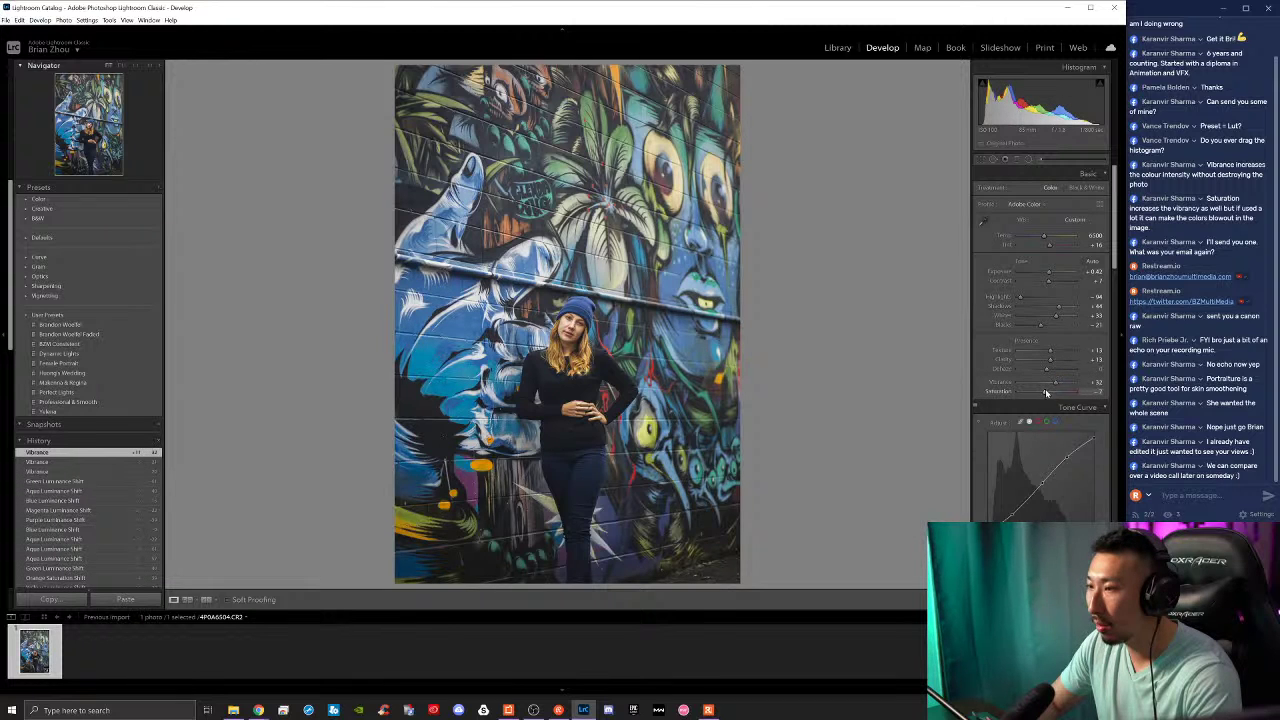
Step: Compare the edit with the original up close, then reduce Sharpening Amount slightly
key(backslash)
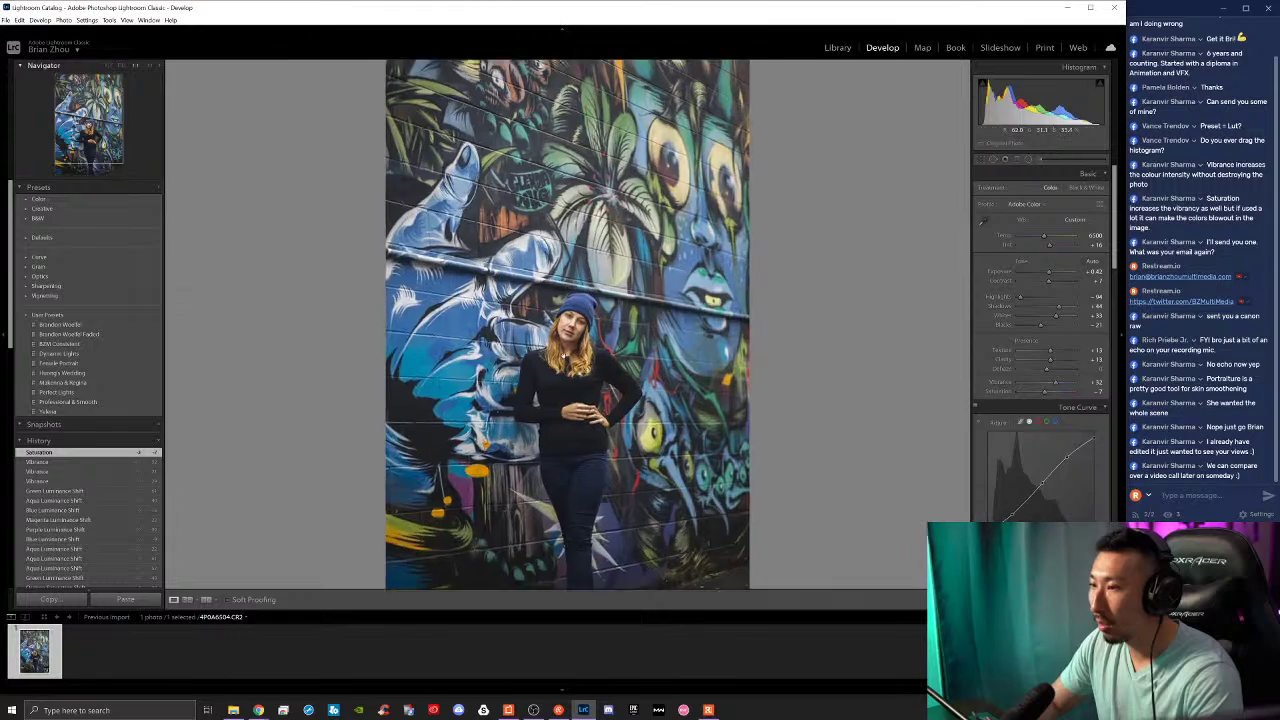
click(614, 352)
click(614, 352)
click(614, 352)
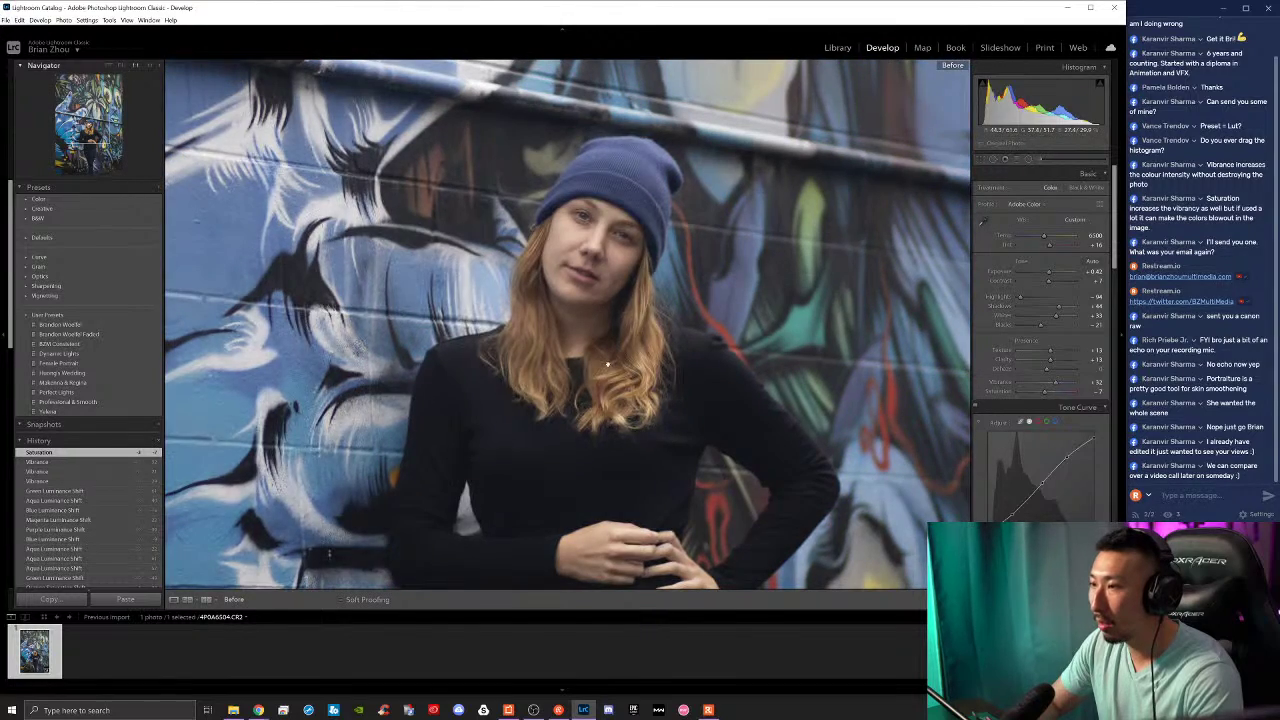
key(backslash)
click(614, 352)
scroll(997, 382, down, 10)
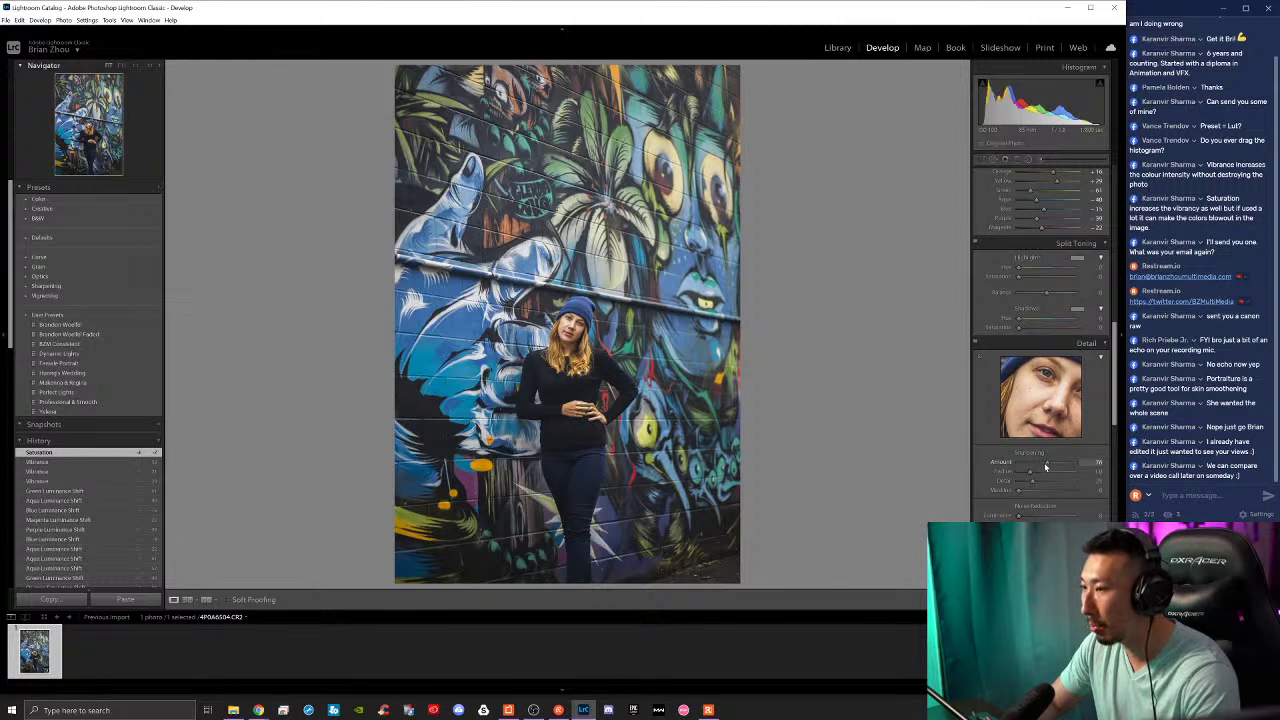
drag(1052, 466, 1047, 466)
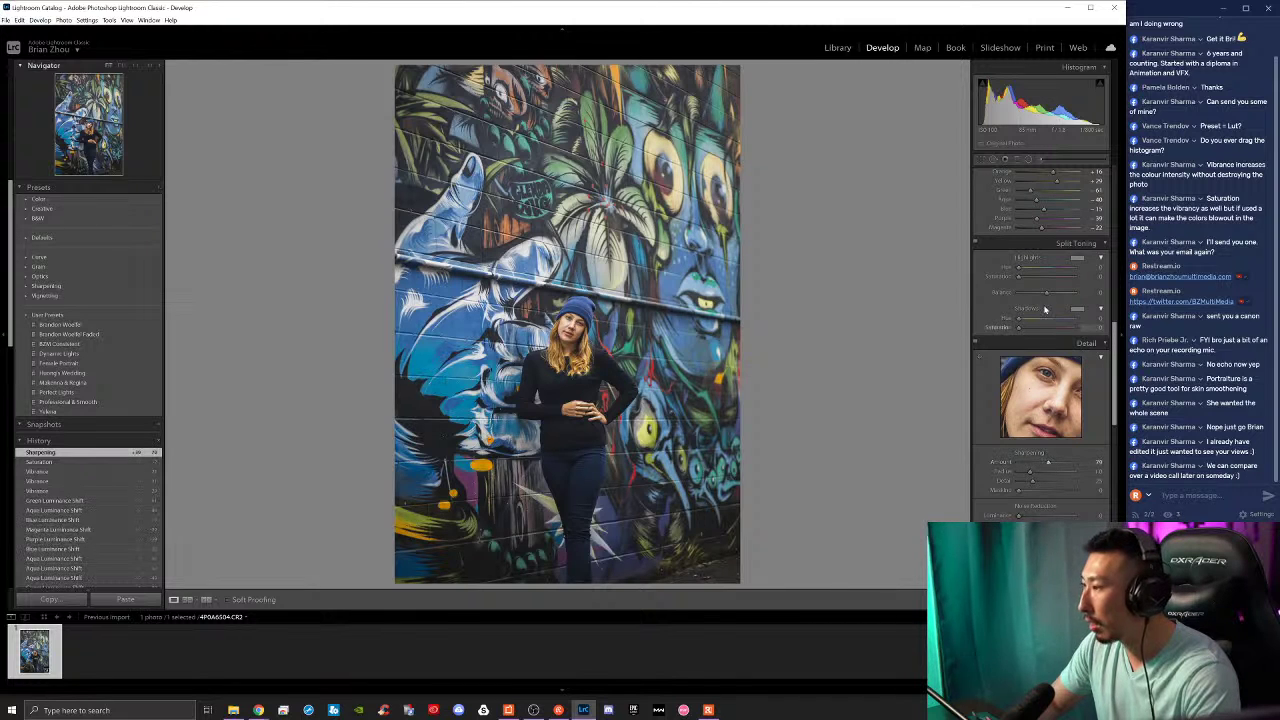
Step: Tint the highlights and give the shadows a purple tint (hue 279, saturation 18)
click(1078, 258)
mouse_move(916, 284)
mouse_down()
mouse_move(891, 283)
mouse_move(910, 285)
mouse_move(897, 297)
mouse_move(909, 298)
mouse_up()
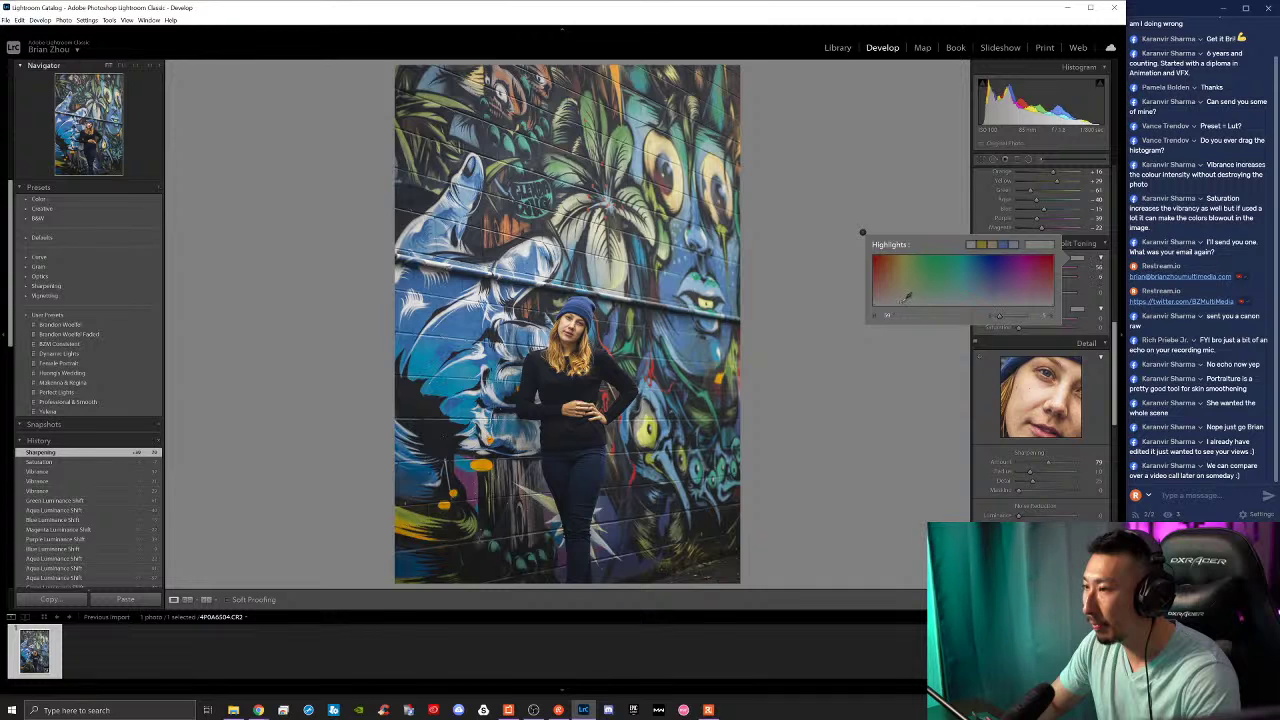
click(1076, 309)
mouse_move(1027, 341)
mouse_down()
mouse_move(992, 344)
mouse_move(1046, 349)
mouse_up()
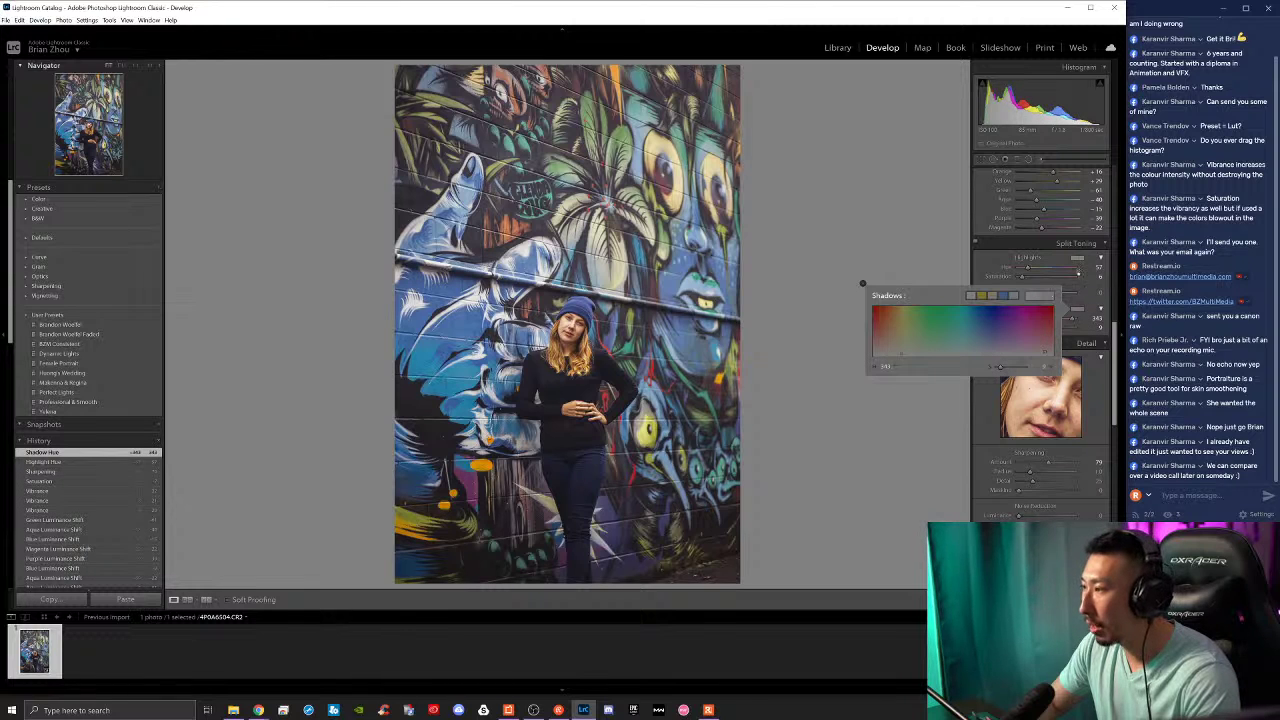
Step: Toggle split toning on and off to compare, then set Balance to +36
click(976, 245)
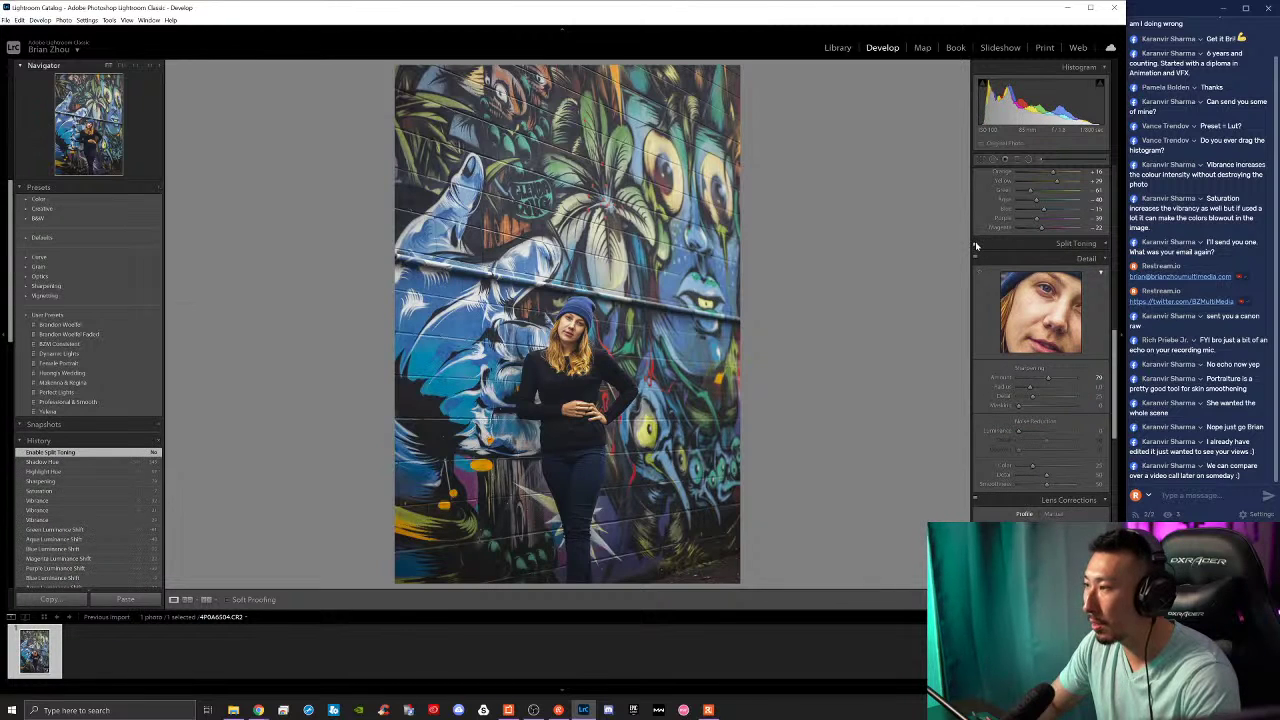
click(976, 245)
click(976, 245)
click(976, 245)
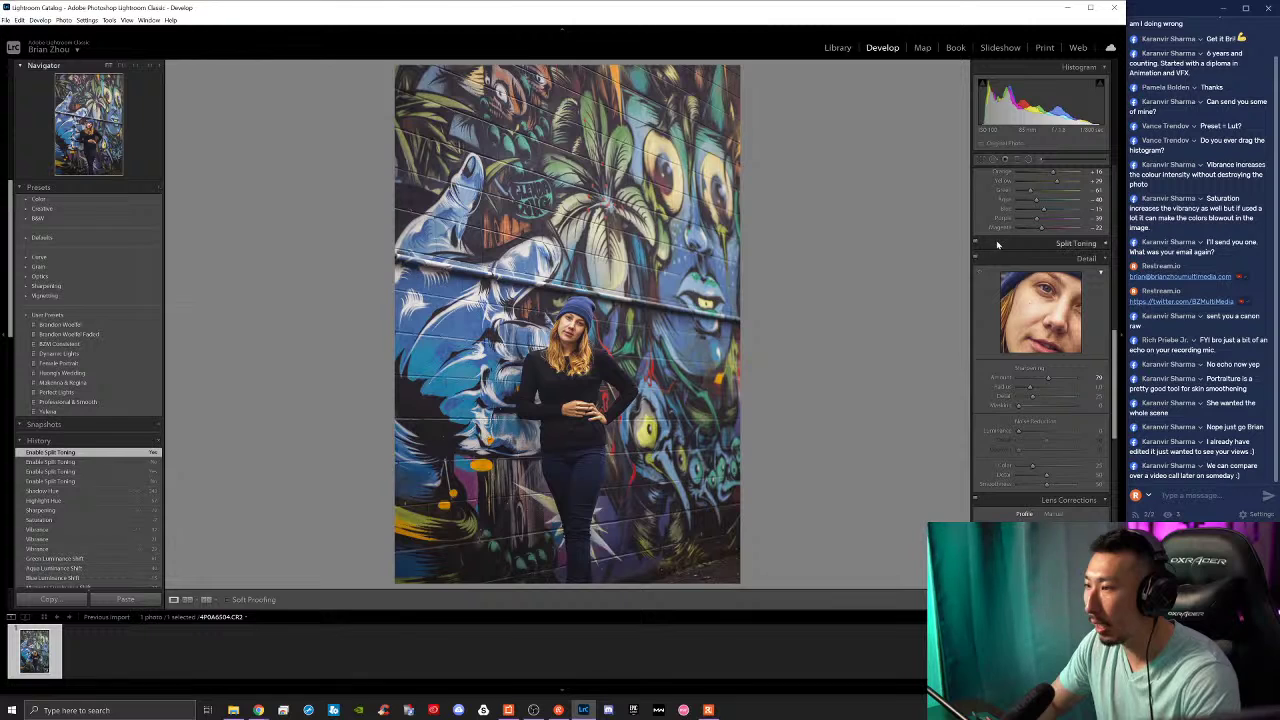
click(997, 244)
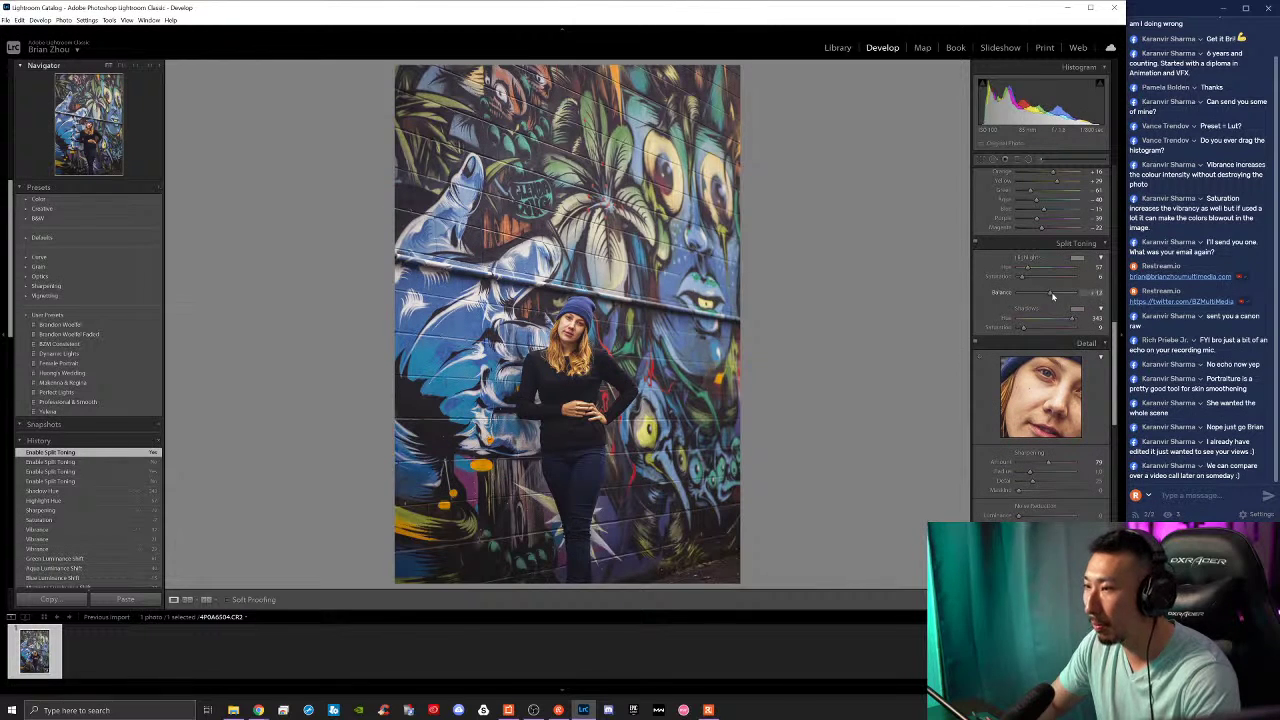
drag(1052, 296, 1037, 294)
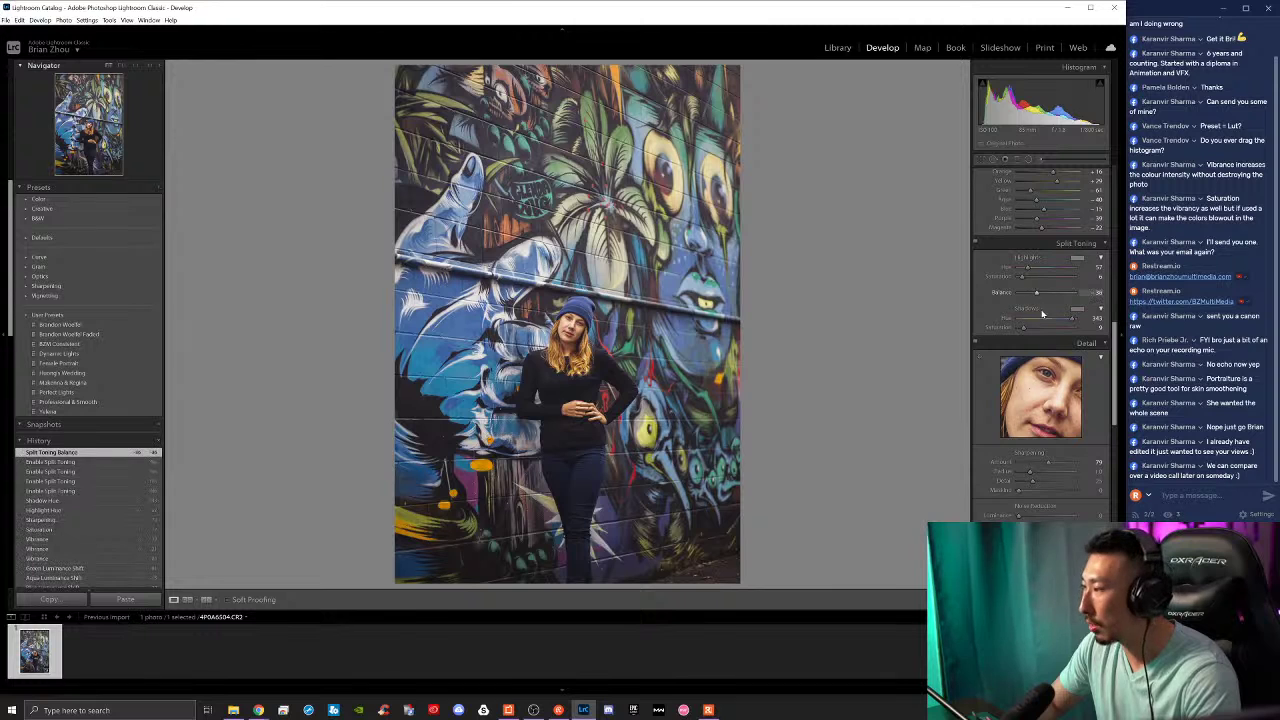
Step: Add a post-crop vignette with its Amount and Feather adjusted in Effects
scroll(982, 397, down, 3)
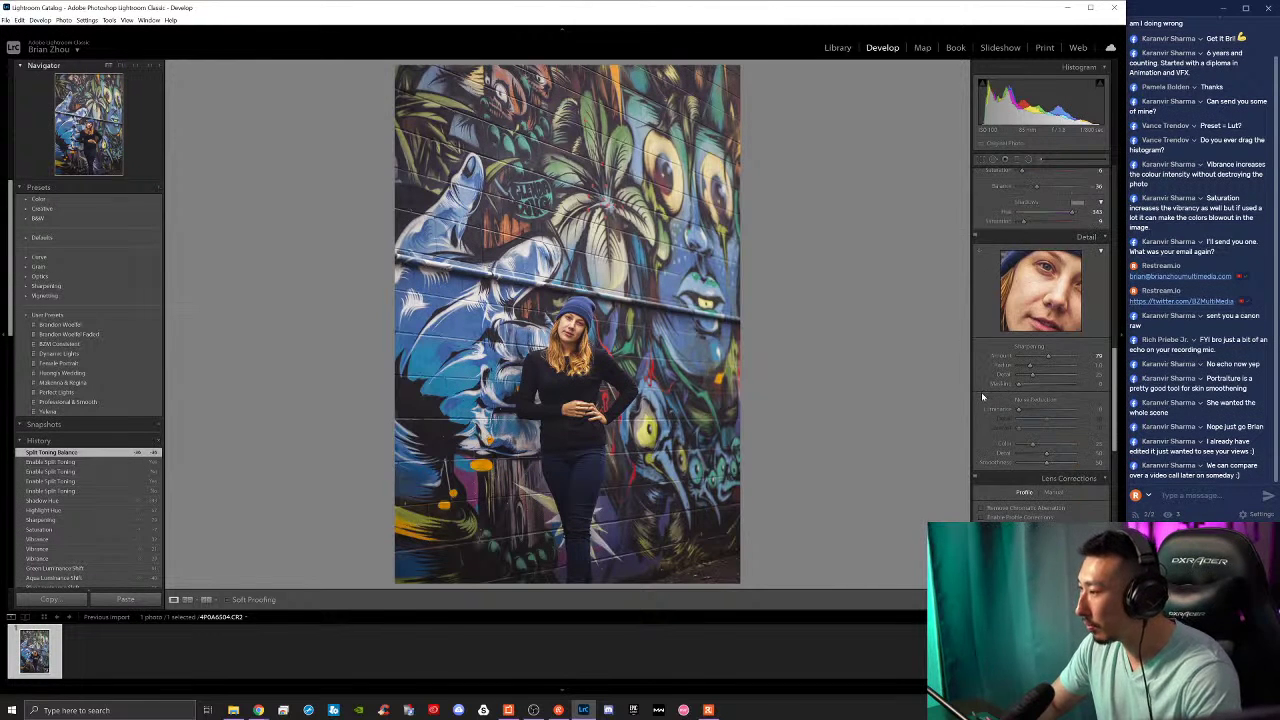
scroll(982, 397, down, 9)
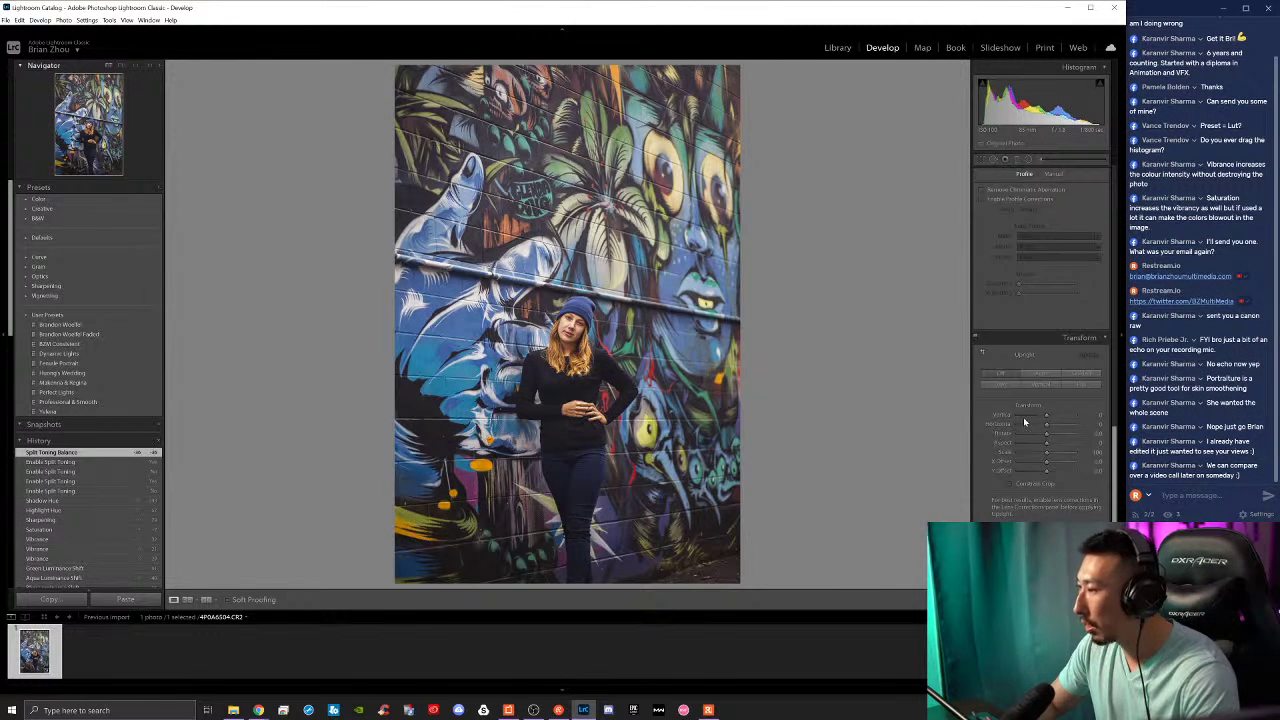
scroll(1024, 422, down, 6)
drag(1047, 337, 1060, 367)
Step: In HSL, raise Orange Luminance to +11 and adjust Orange Saturation
scroll(1054, 350, up, 5)
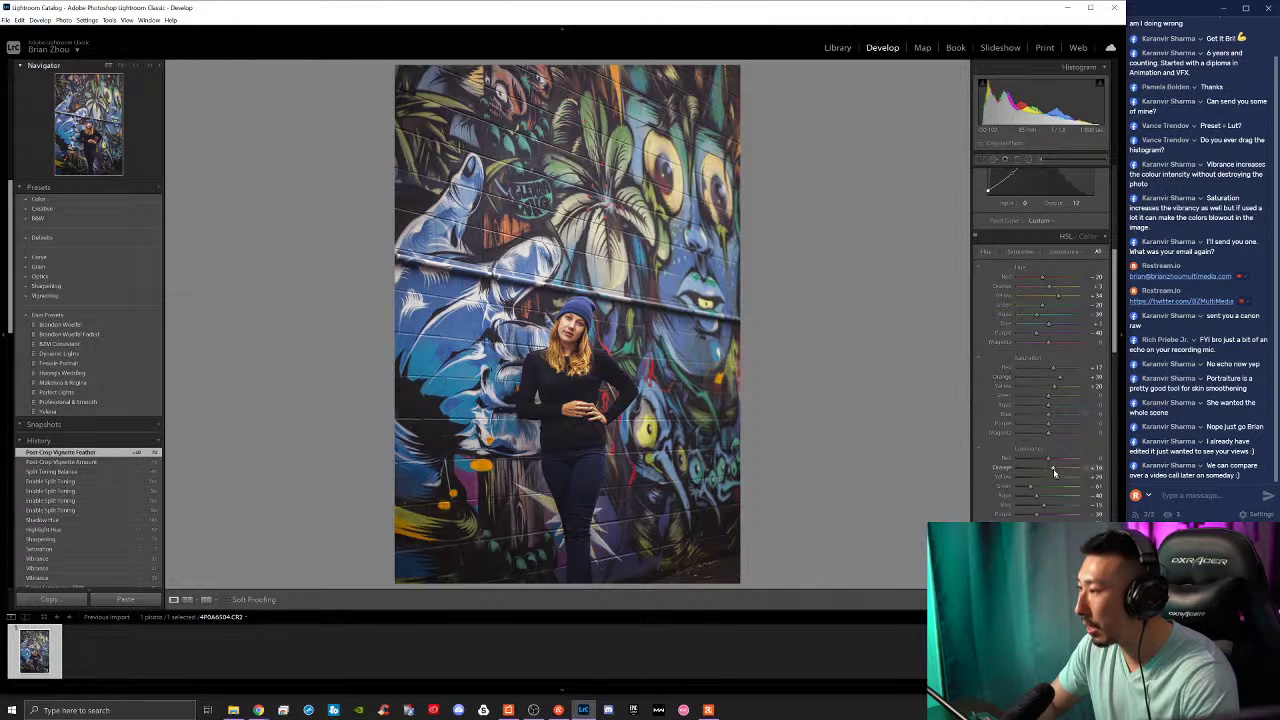
drag(1052, 472, 1054, 472)
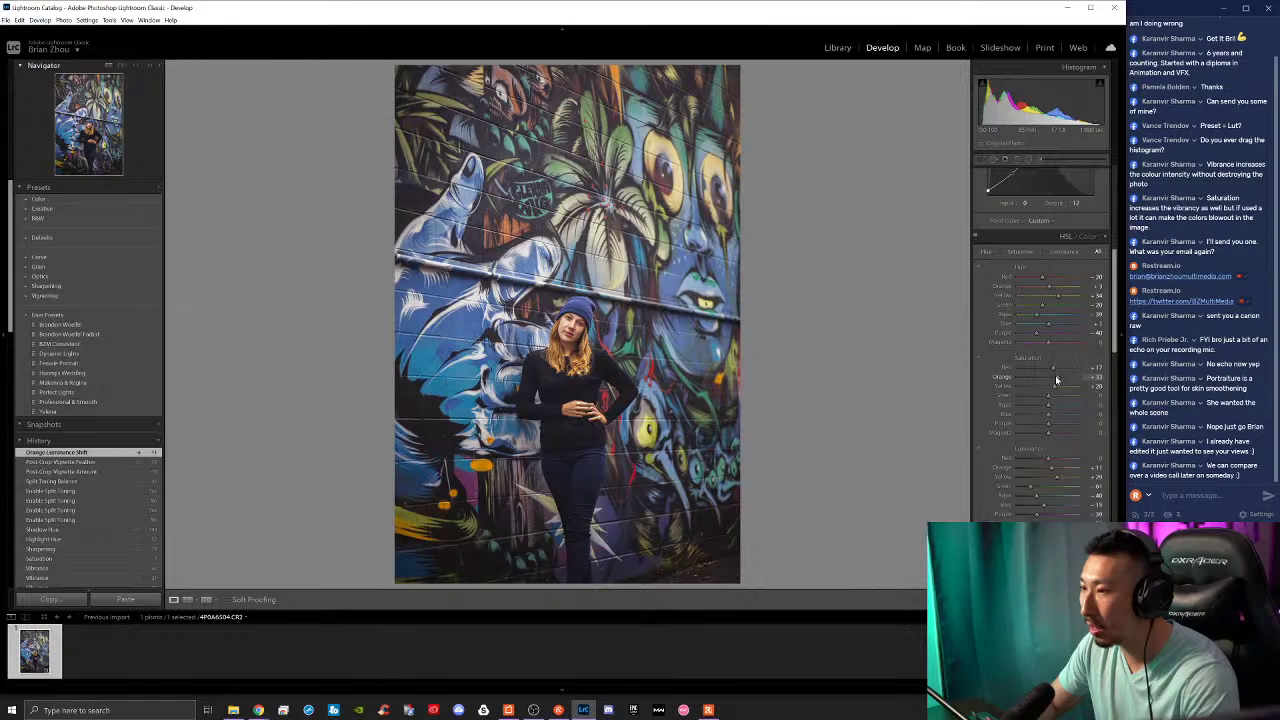
drag(1055, 378, 1056, 378)
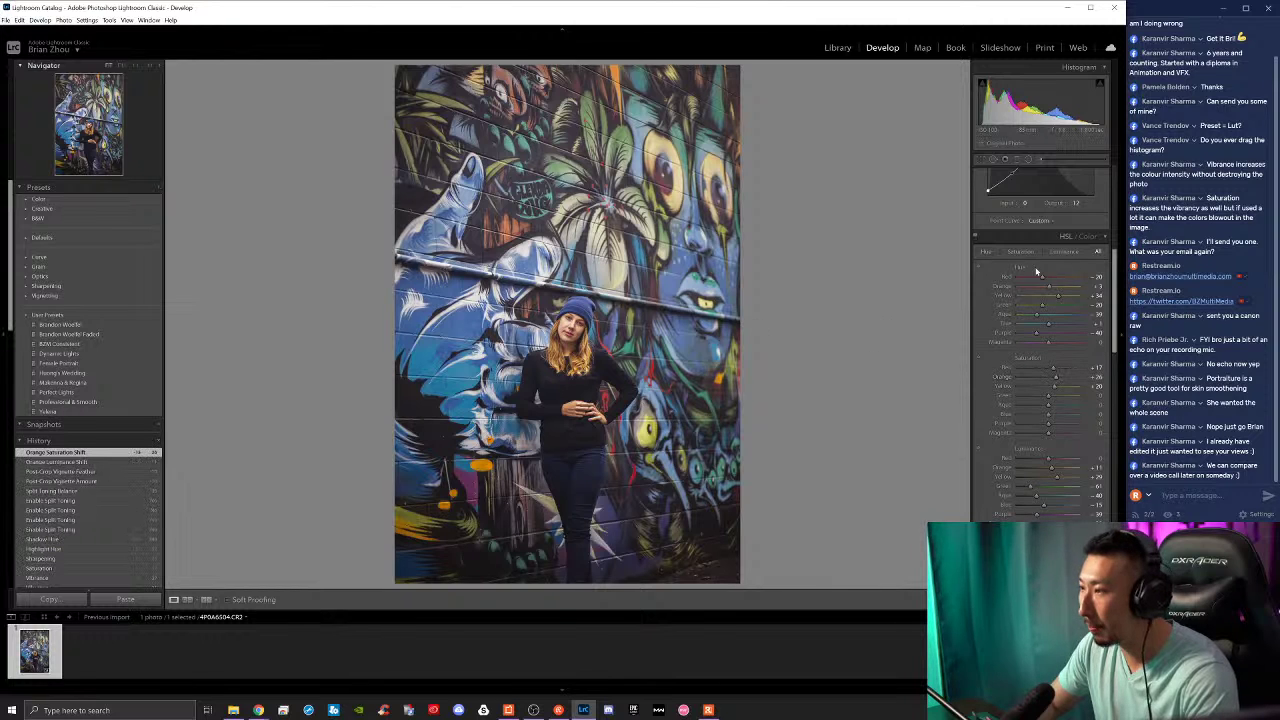
Step: Draw a radial filter ellipse over the woman and invert its mask
click(1029, 160)
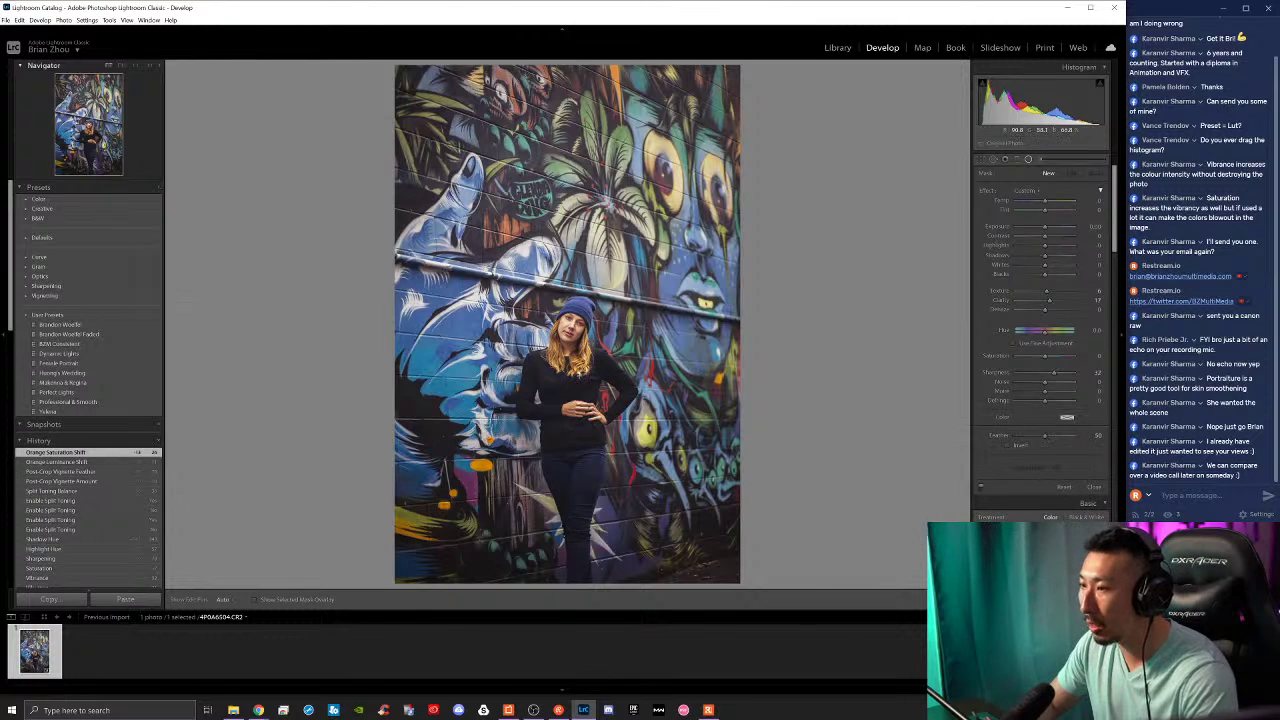
drag(577, 372, 648, 518)
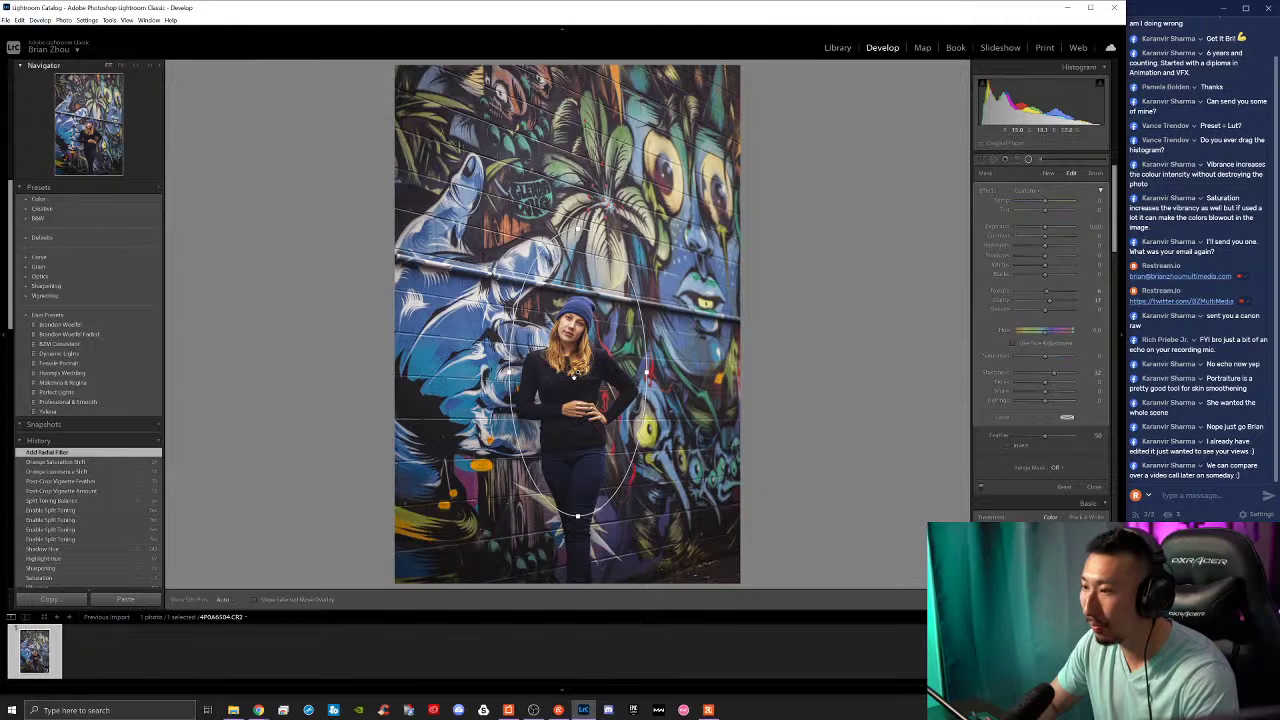
drag(578, 369, 576, 418)
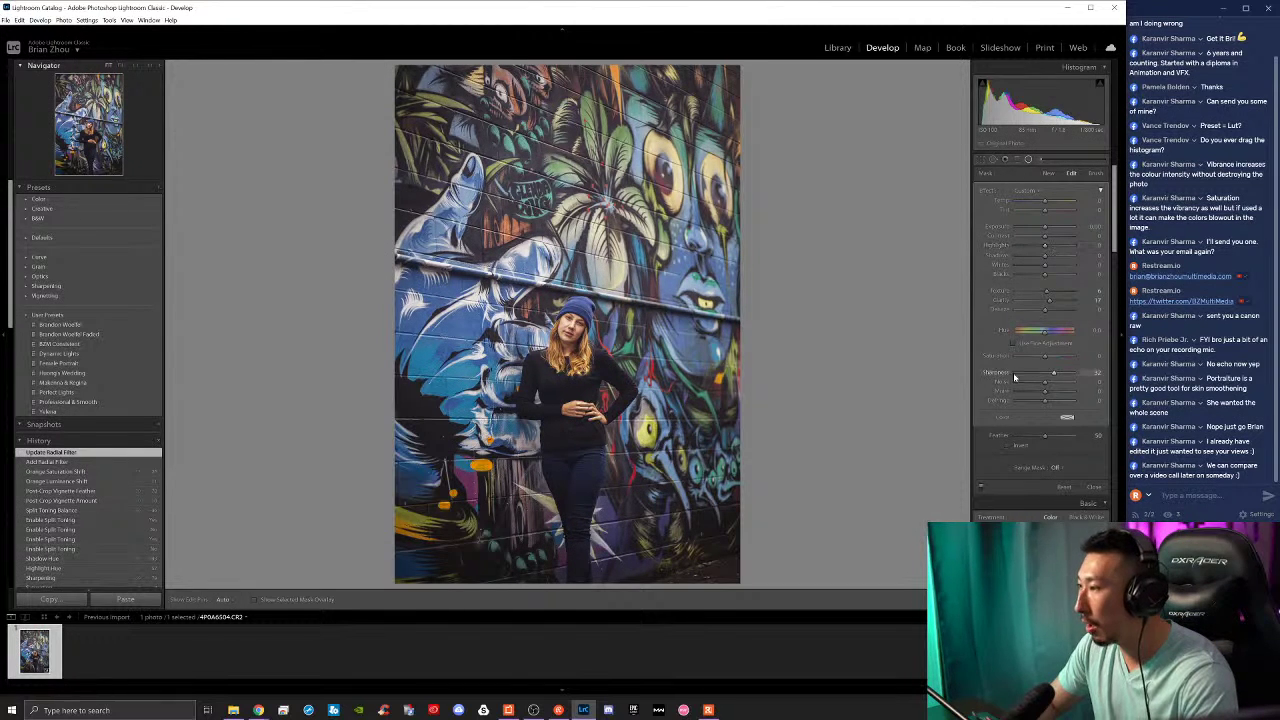
click(1007, 445)
Step: Zero the filter's Clarity and Texture, then set its Exposure to 0.40 and Saturation to 12
double_click(1048, 300)
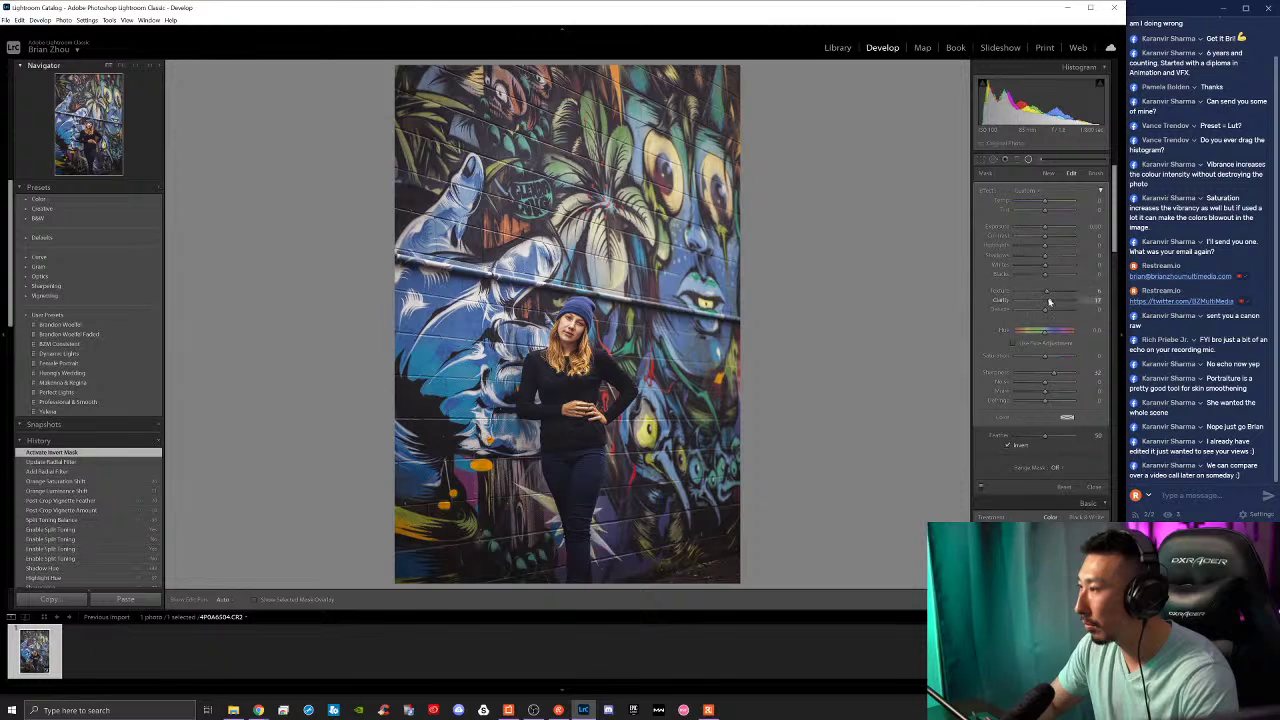
double_click(1048, 291)
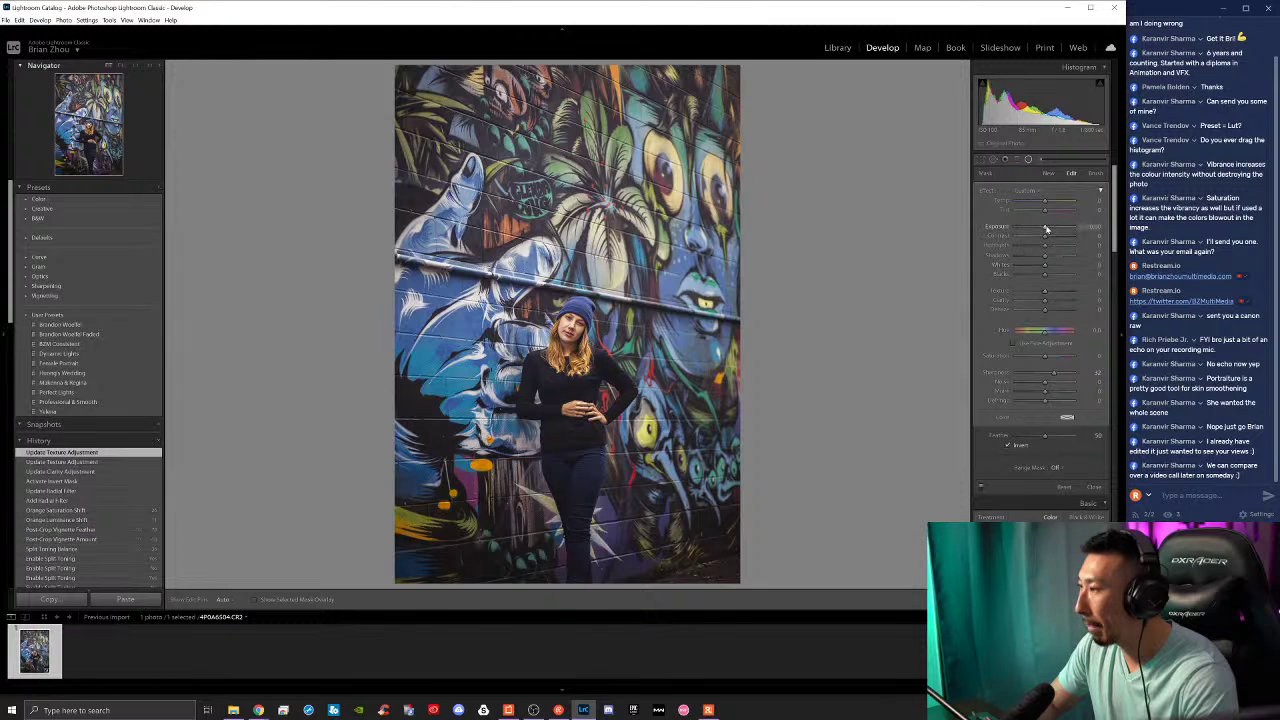
drag(1046, 227, 1048, 229)
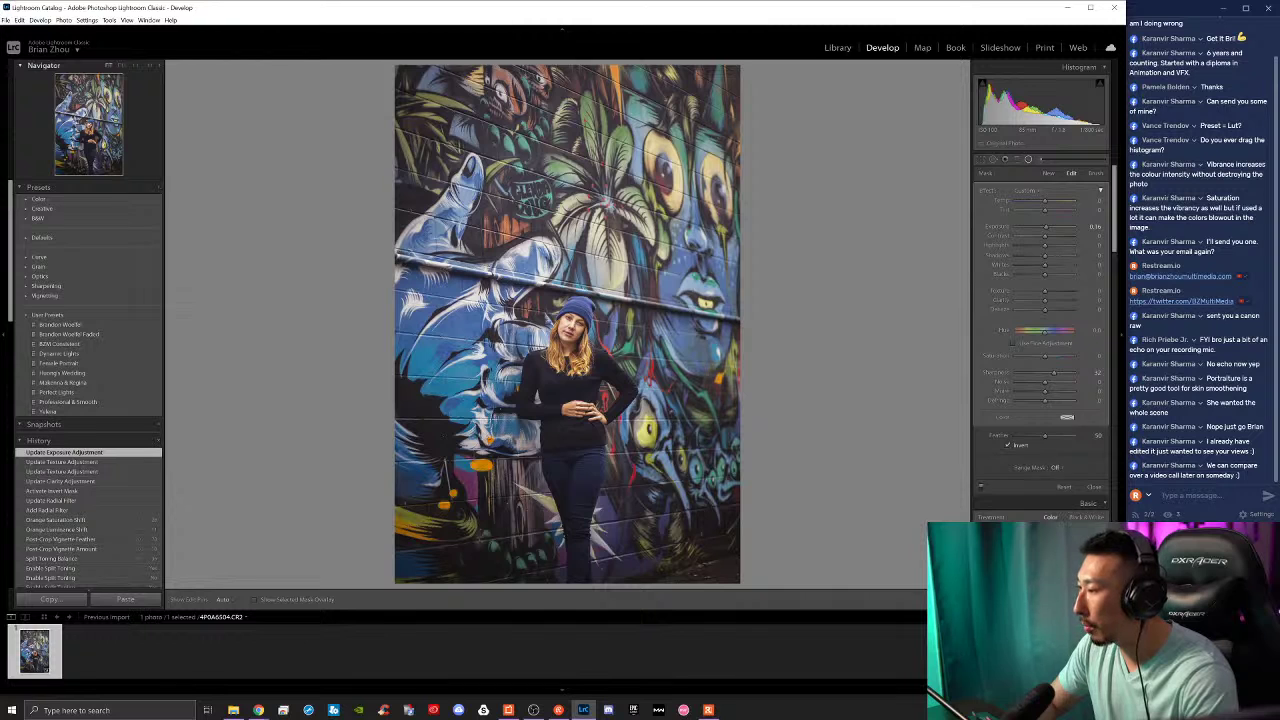
scroll(1066, 508, down, 3)
drag(1049, 491, 1050, 489)
scroll(1047, 380, up, 3)
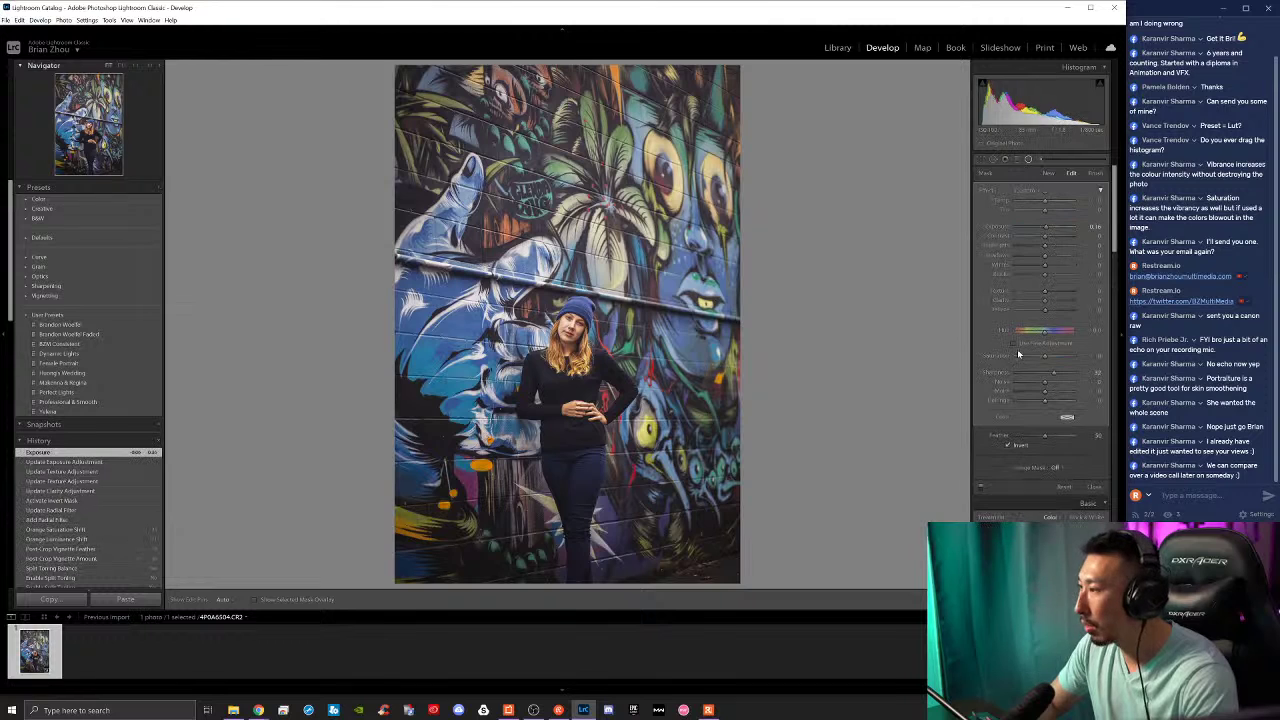
drag(1047, 232, 1045, 275)
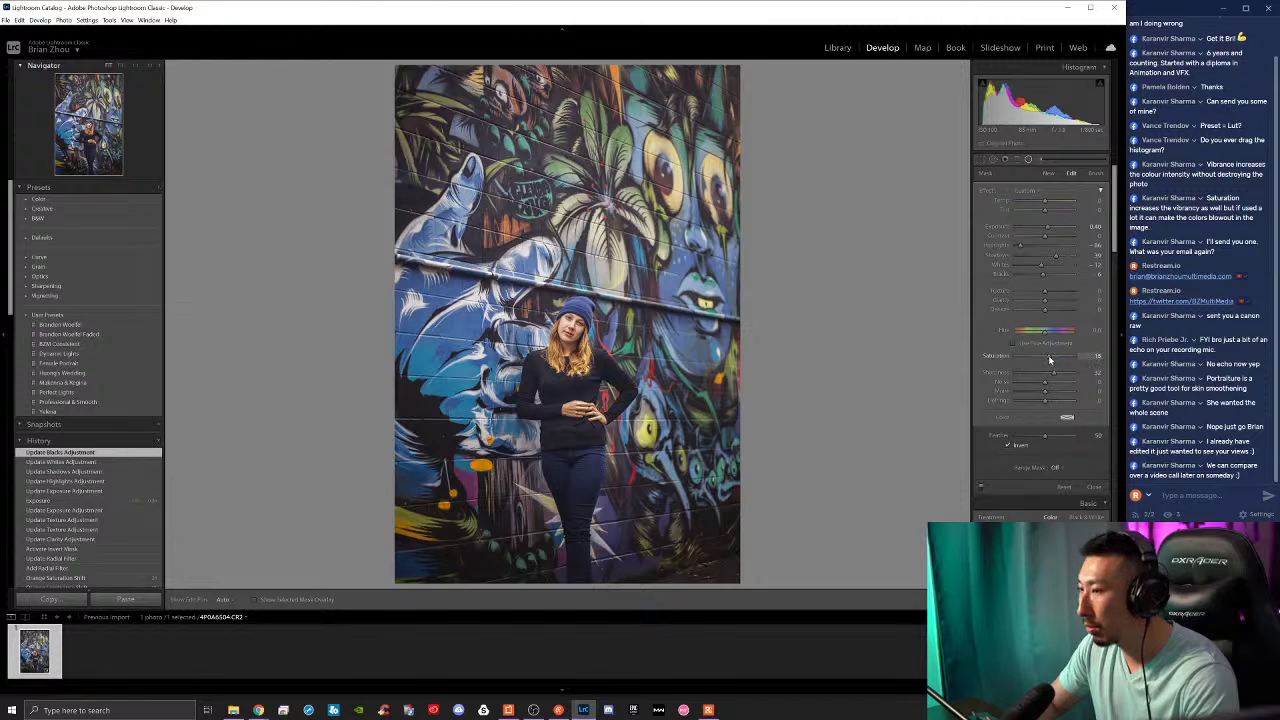
drag(1048, 357, 1048, 357)
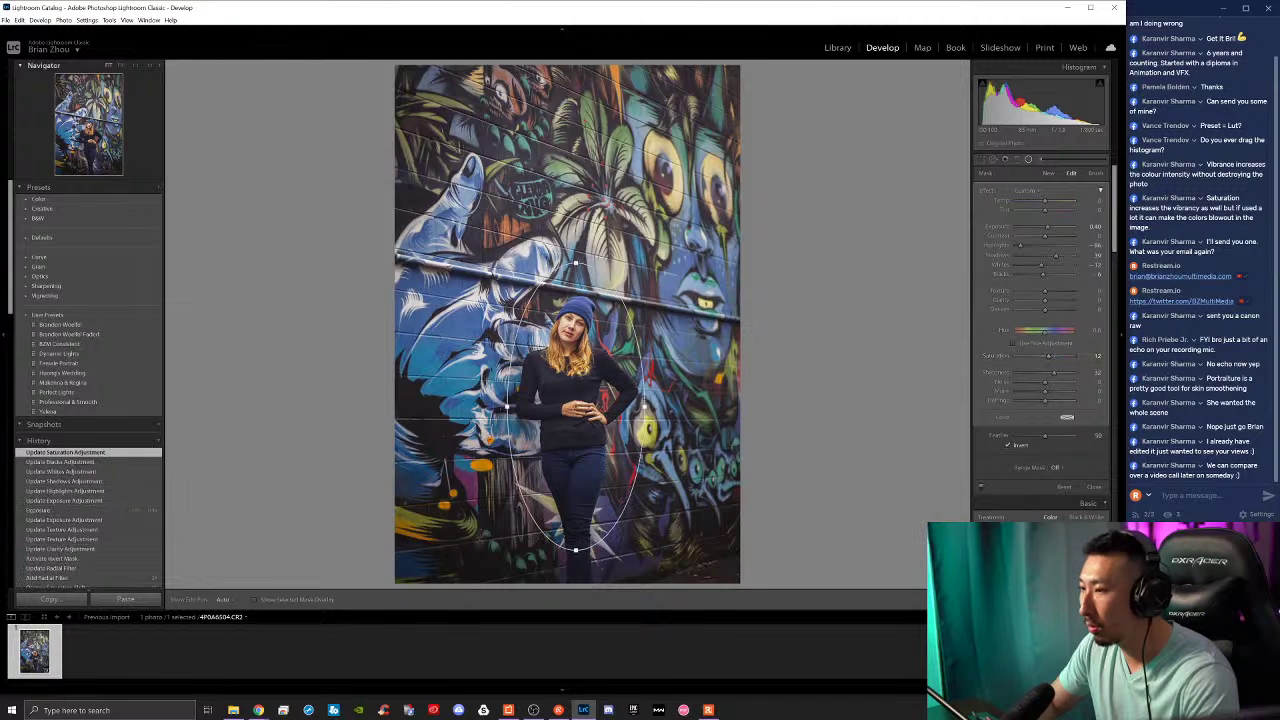
scroll(1030, 494, down, 2)
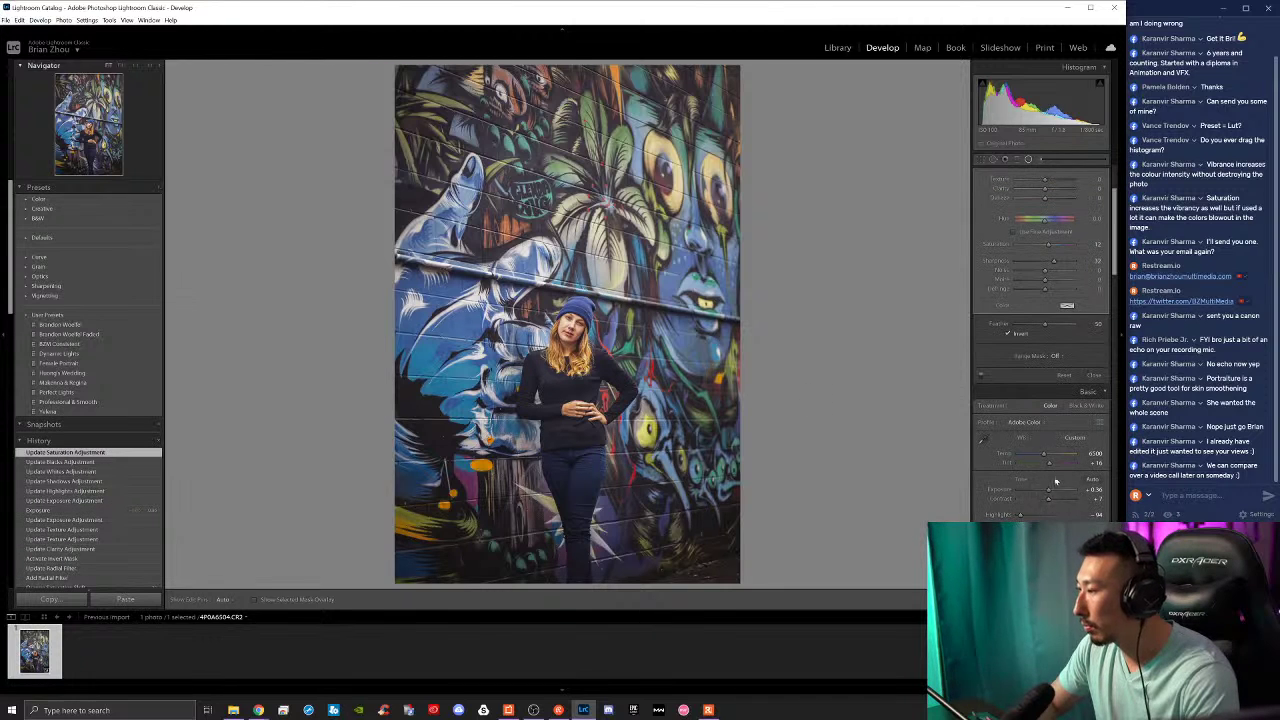
scroll(1050, 488, down, 3)
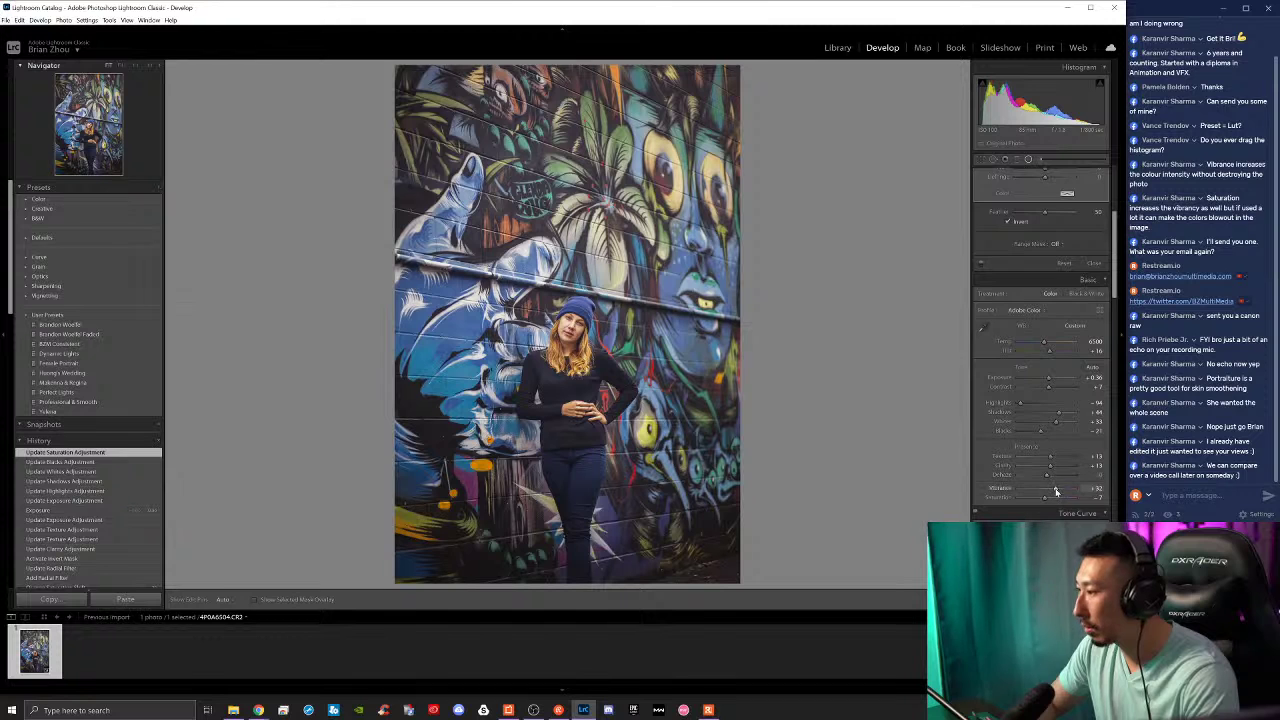
scroll(1052, 488, down, 3)
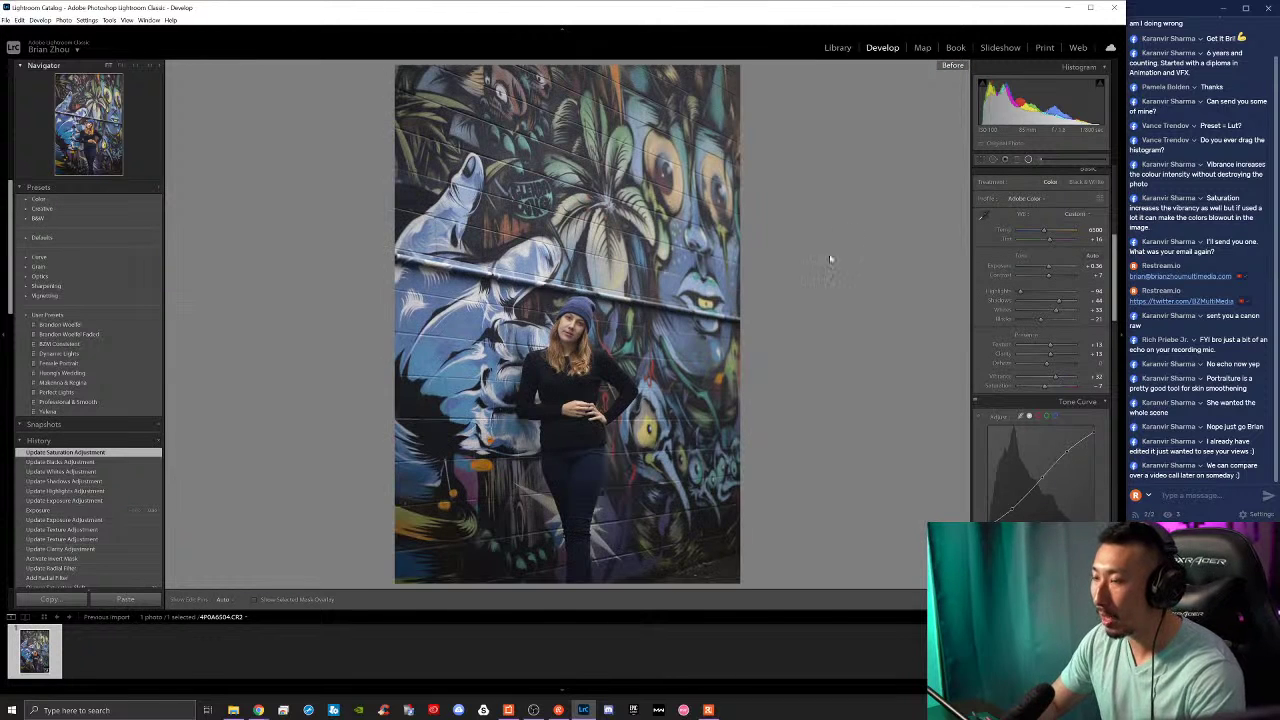
Step: Close the radial filter and check the woman's face at 1:1 before zooming back out
key(shift+w)
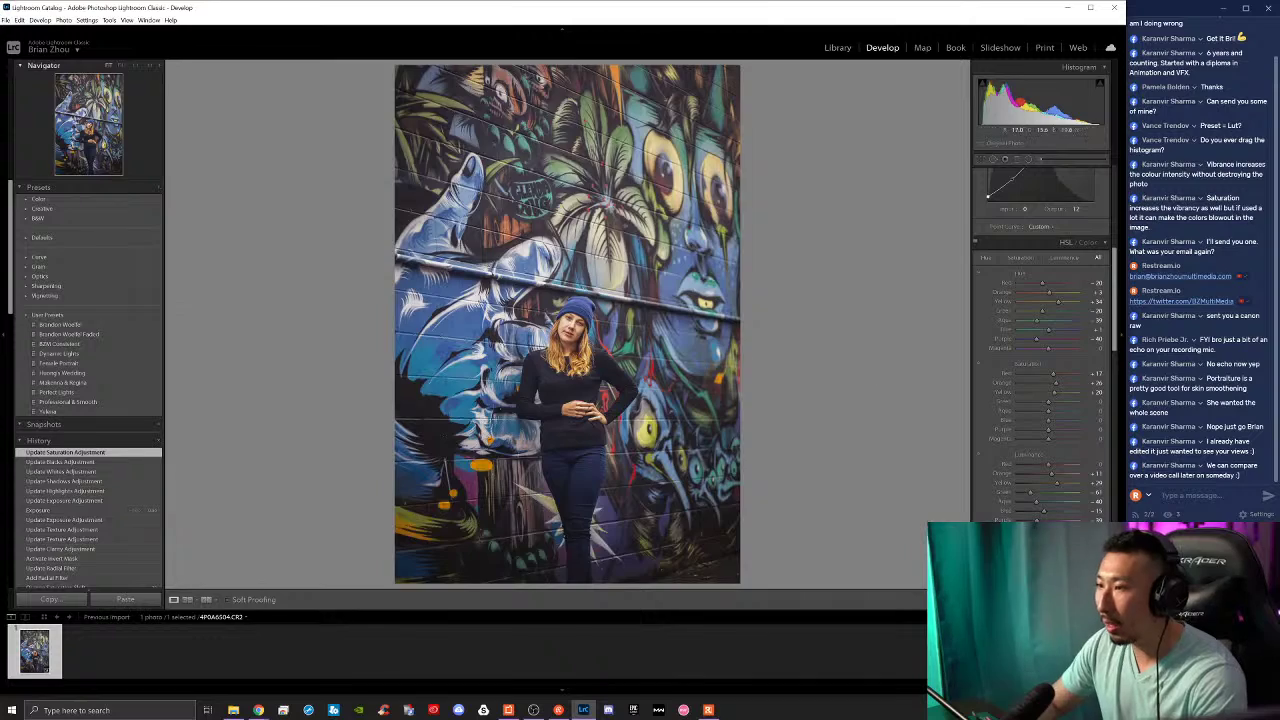
click(573, 330)
click(829, 305)
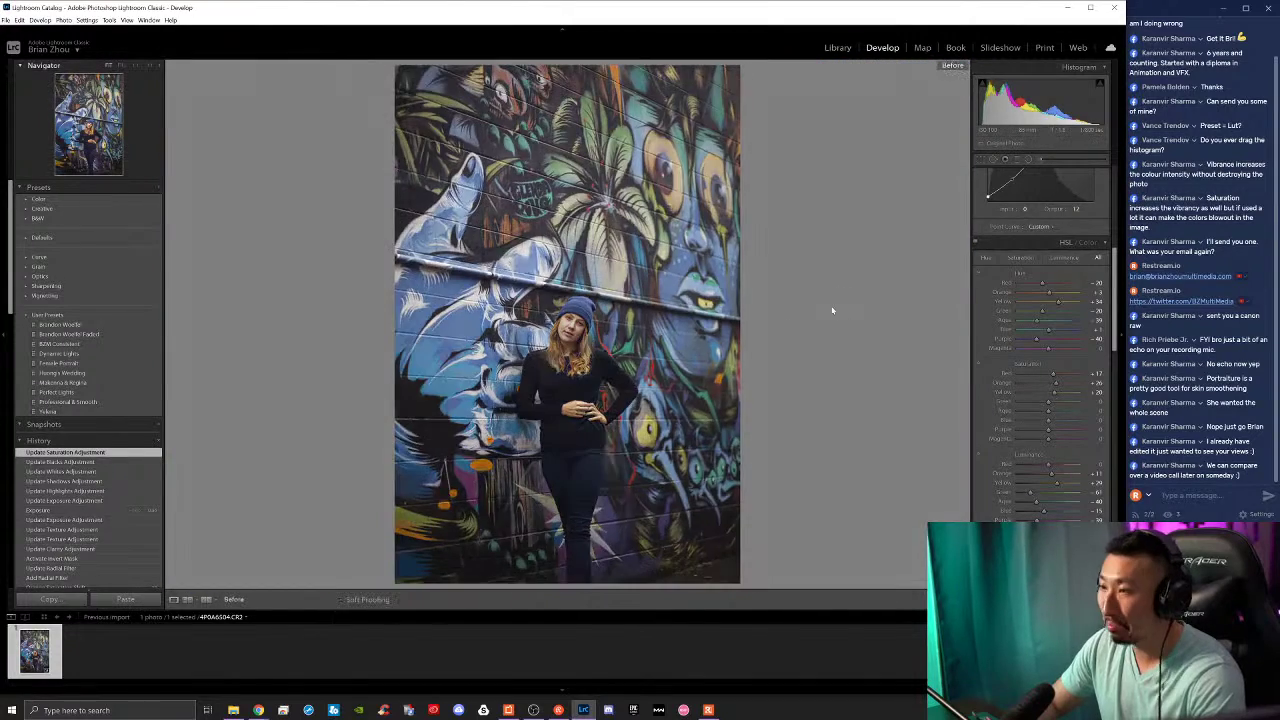
Step: Toggle the before/after view to compare the edit with the original
key(backslash)
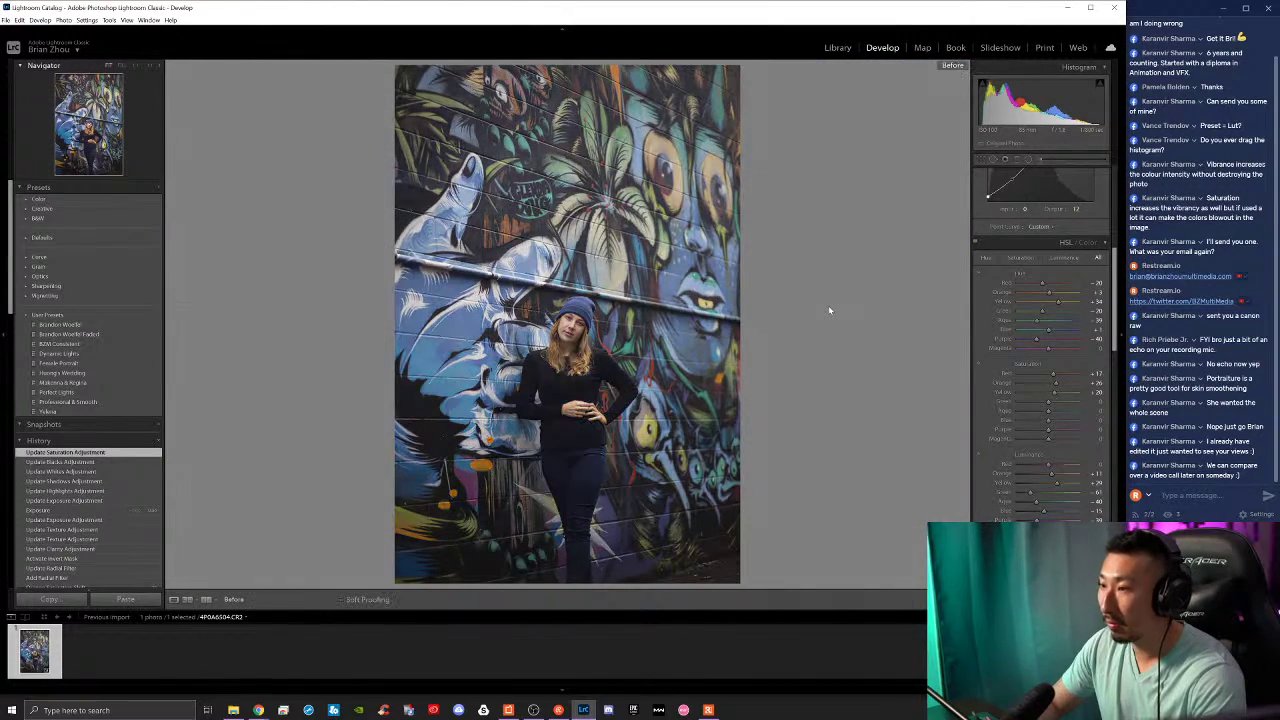
key(backslash)
key(backslash)
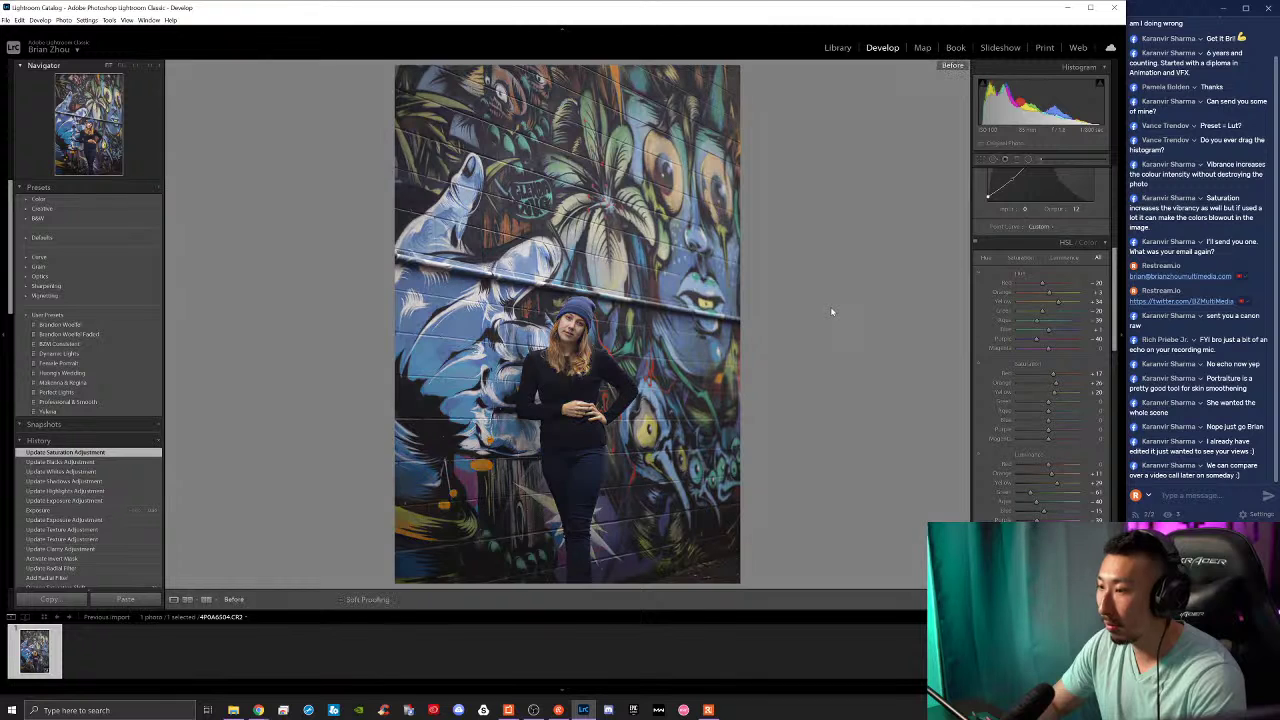
key(backslash)
key(backslash)
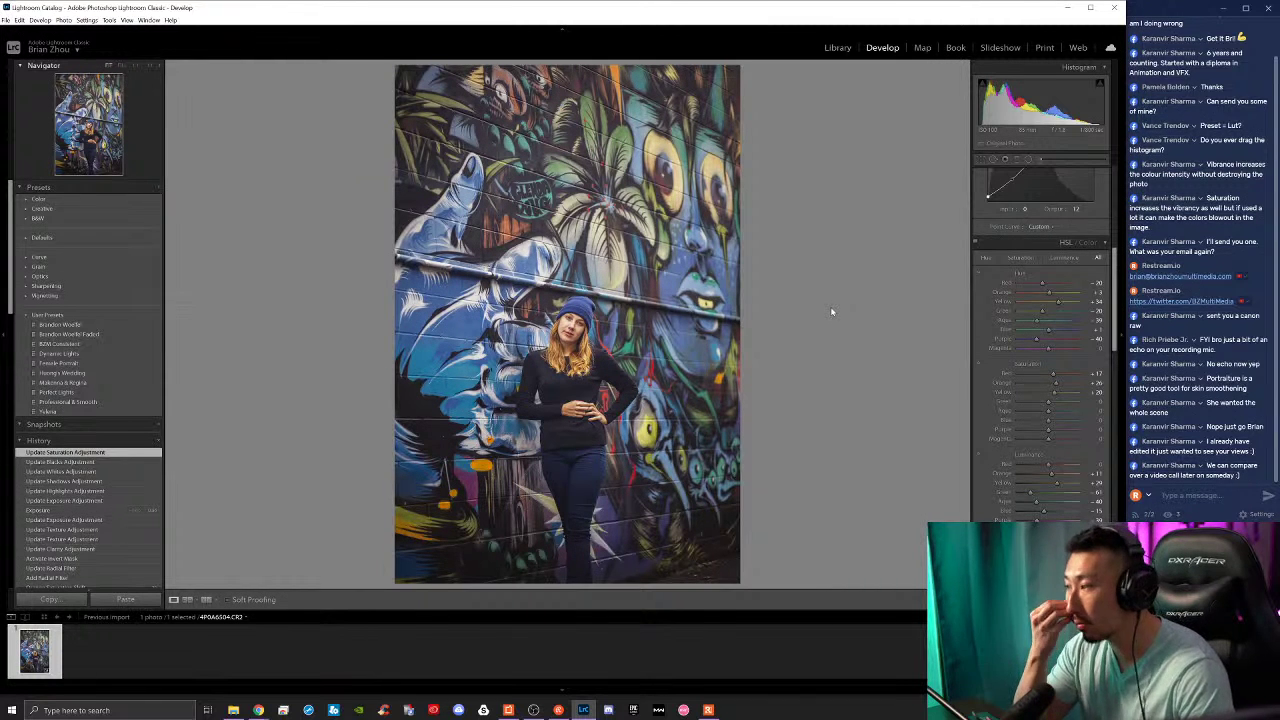
key(backslash)
key(backslash)
key(backslash)
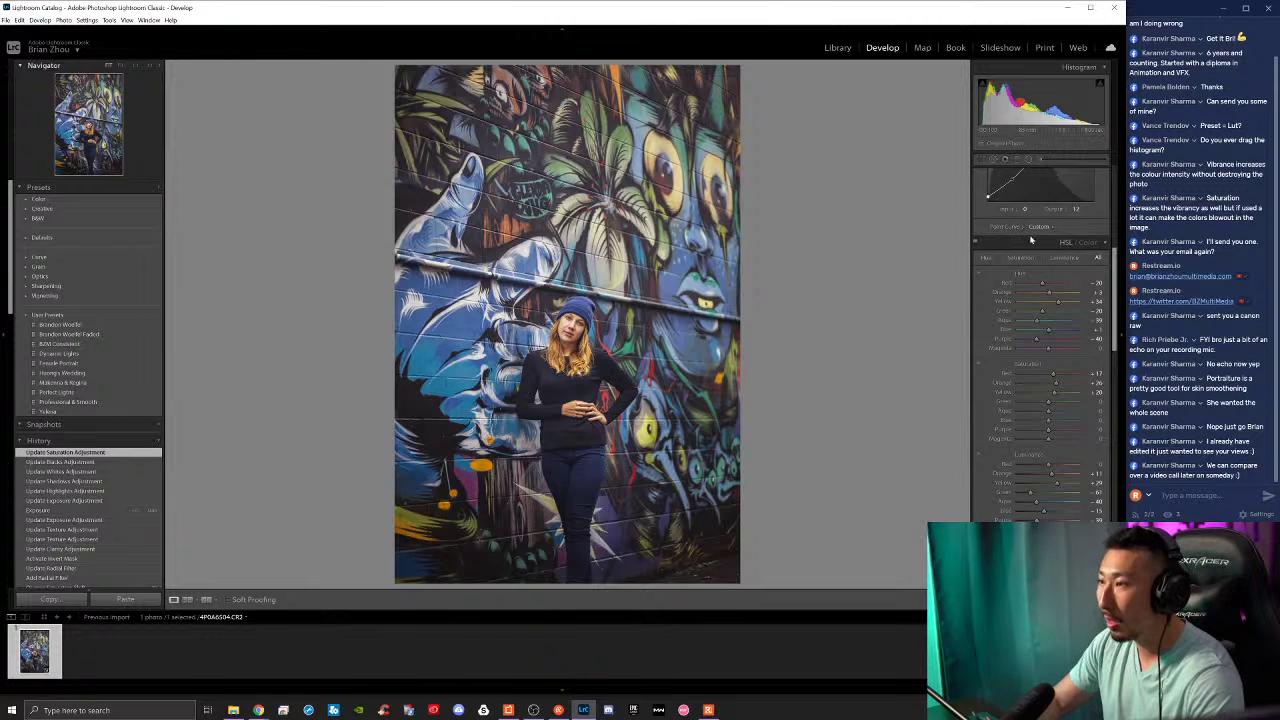
Step: Try darkening the photo's edges with the Post-Crop Vignetting Amount
scroll(1036, 344, down, 10)
scroll(1036, 344, down, 10)
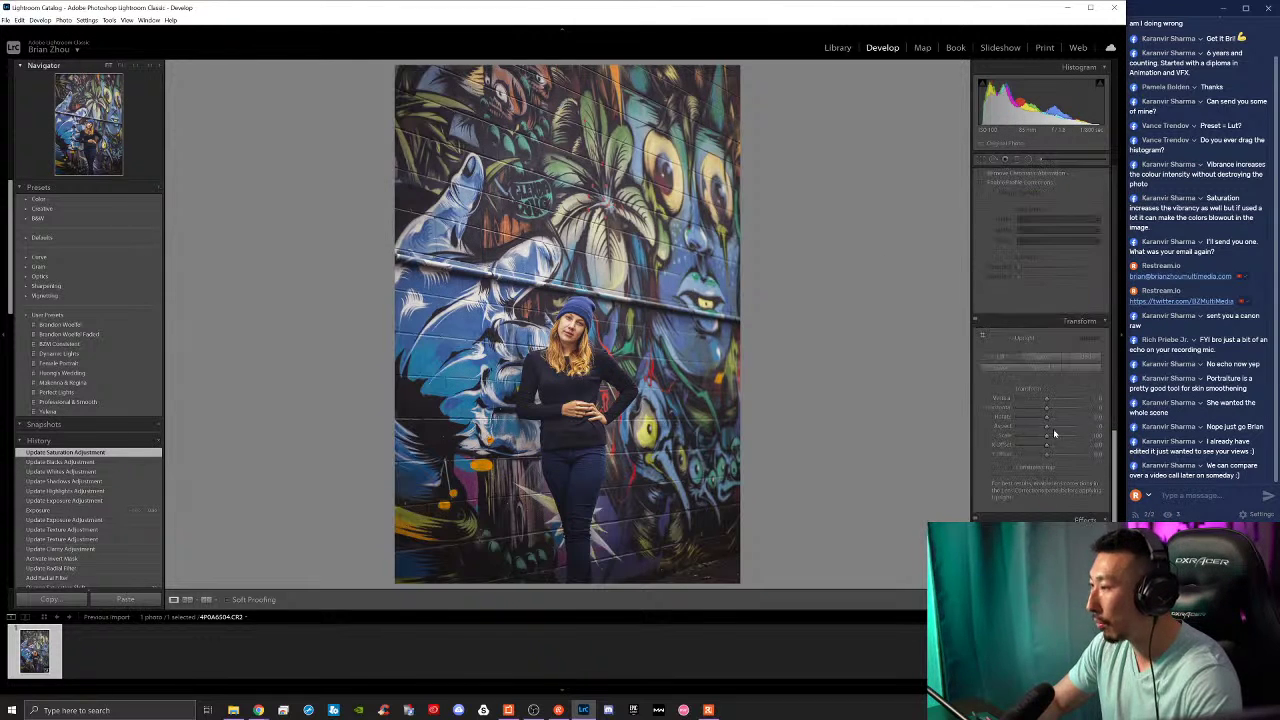
mouse_move(1036, 334)
mouse_down()
mouse_move(1075, 364)
mouse_move(1040, 336)
mouse_up()
Step: Draw a new radial filter centred on the woman with Exposure -0.59
click(1027, 159)
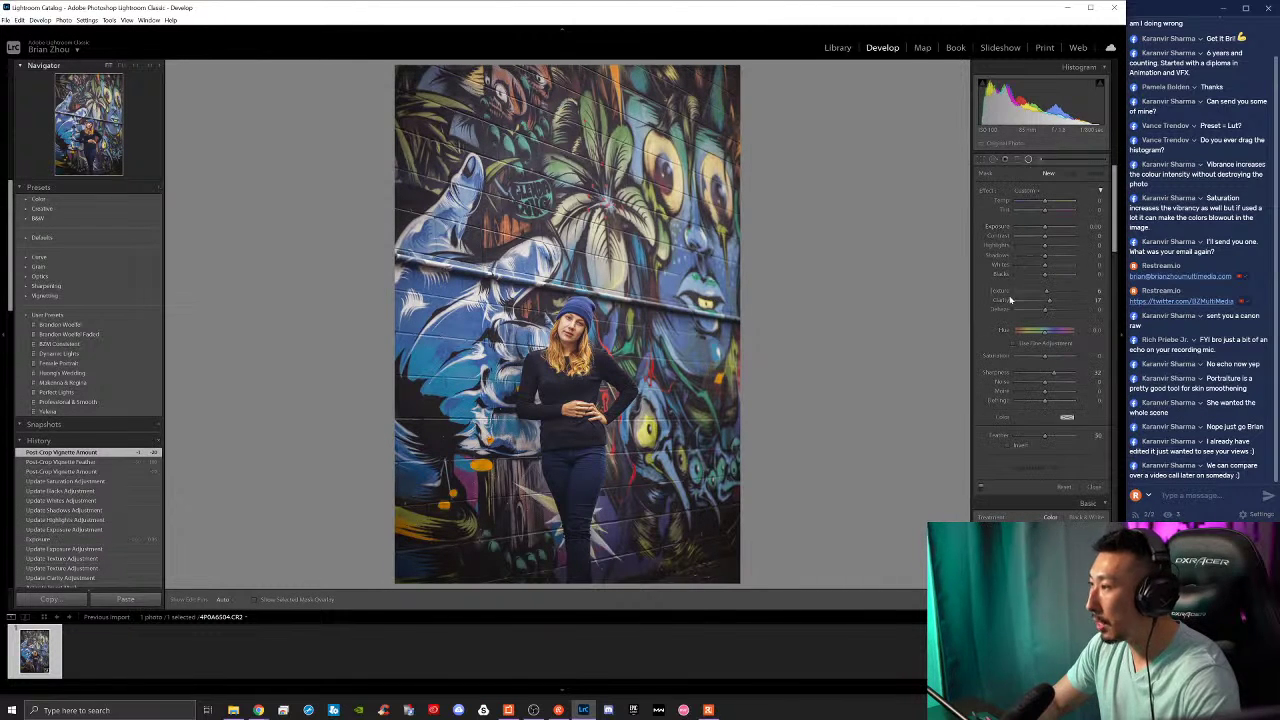
drag(505, 269, 628, 472)
drag(505, 268, 568, 410)
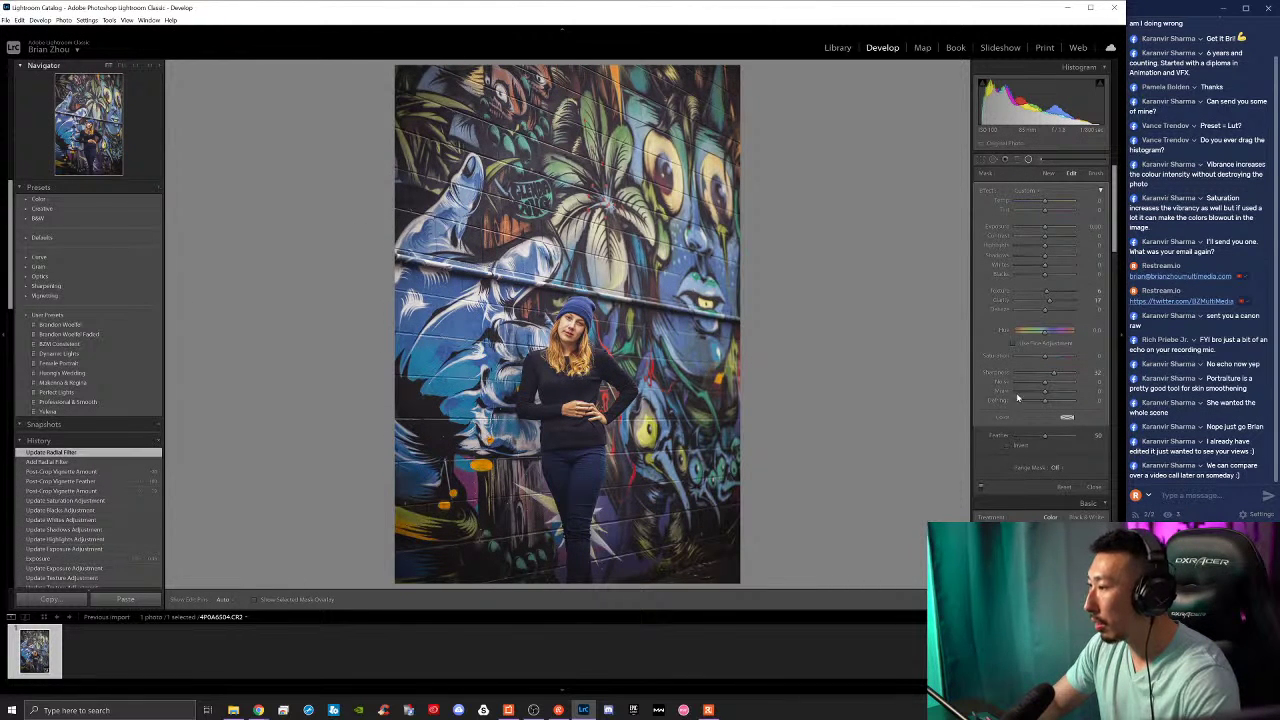
drag(1046, 227, 1042, 230)
Step: Close the radial filter, compare before and after, then switch to Chrome
click(950, 600)
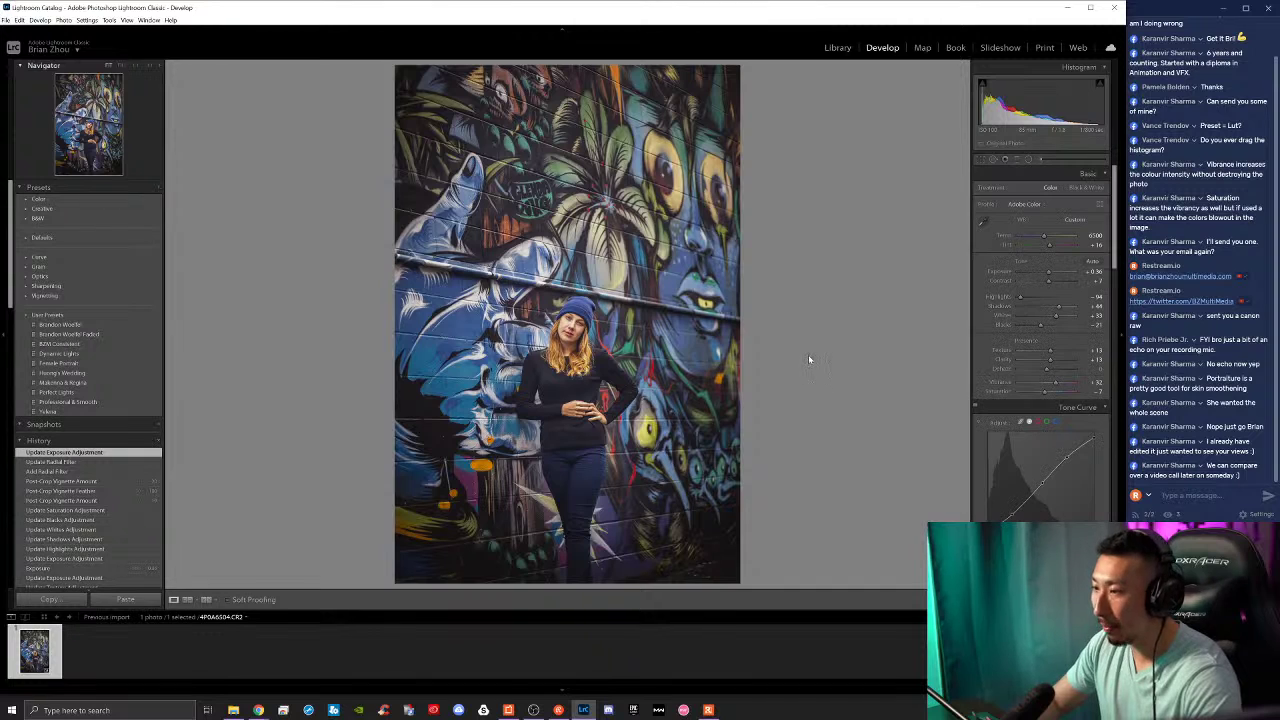
key(backslash)
key(backslash)
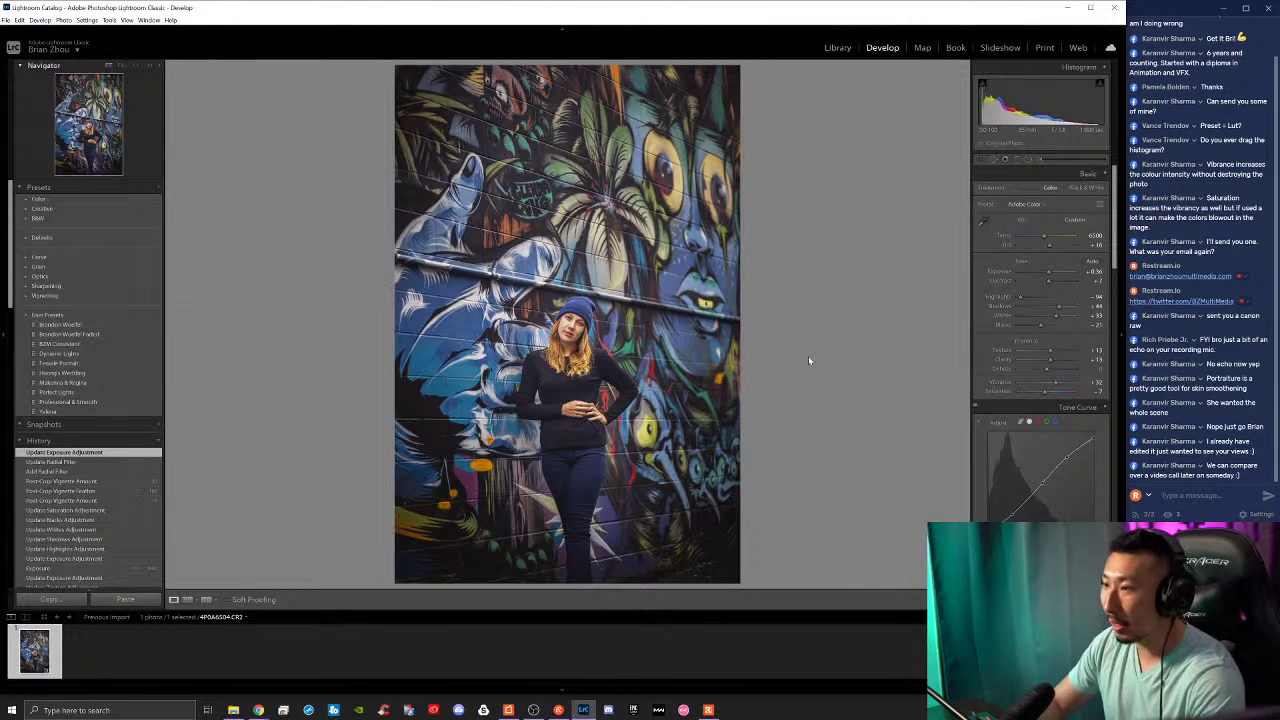
key(backslash)
key(backslash)
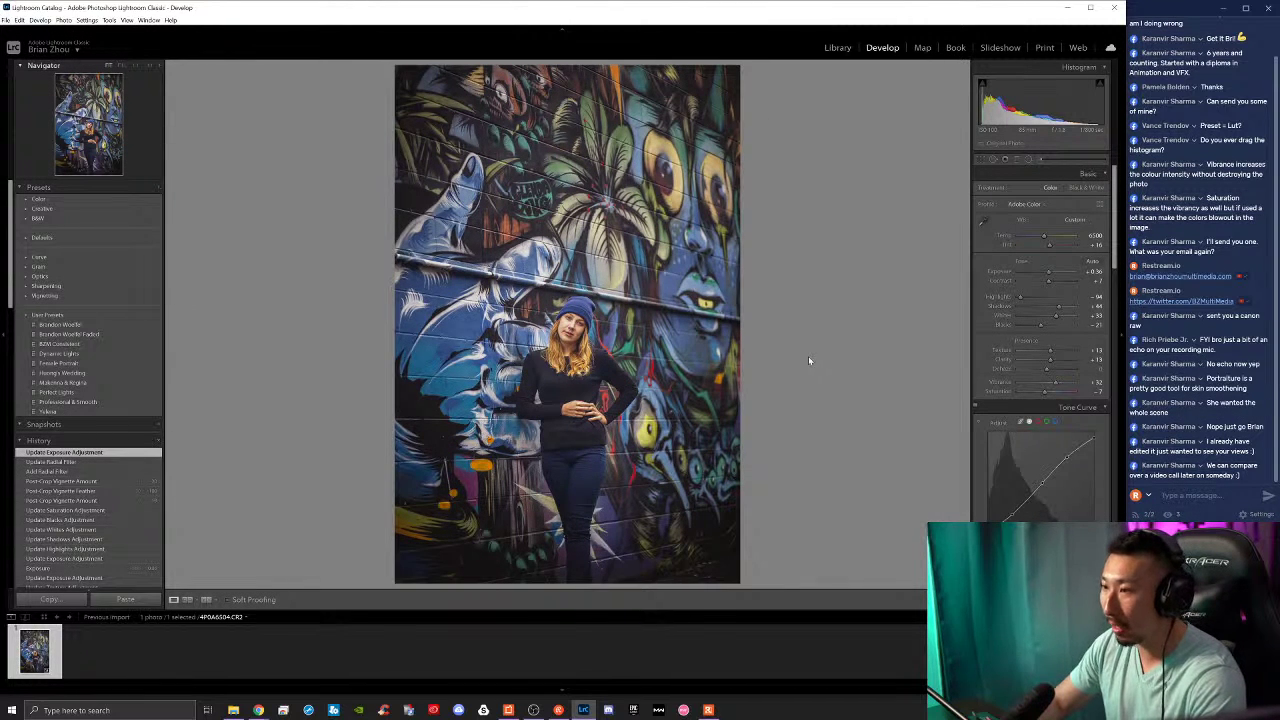
key(backslash)
key(backslash)
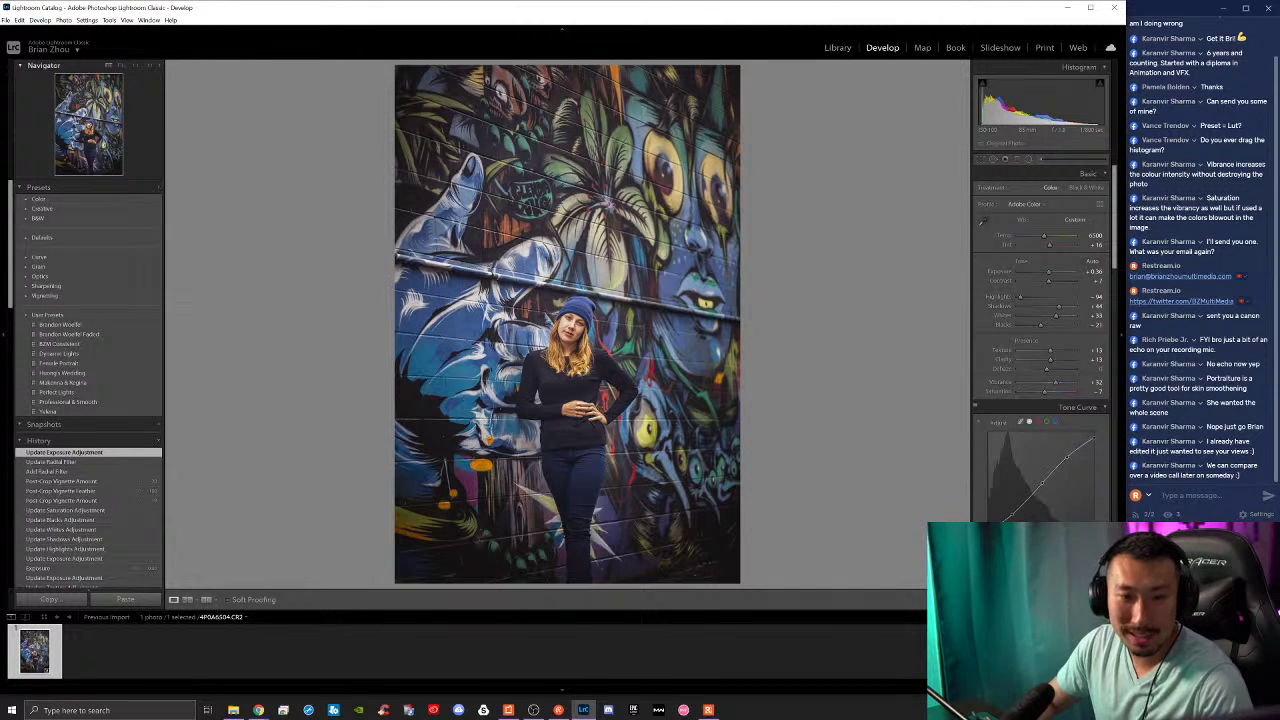
key(alt+Tab)
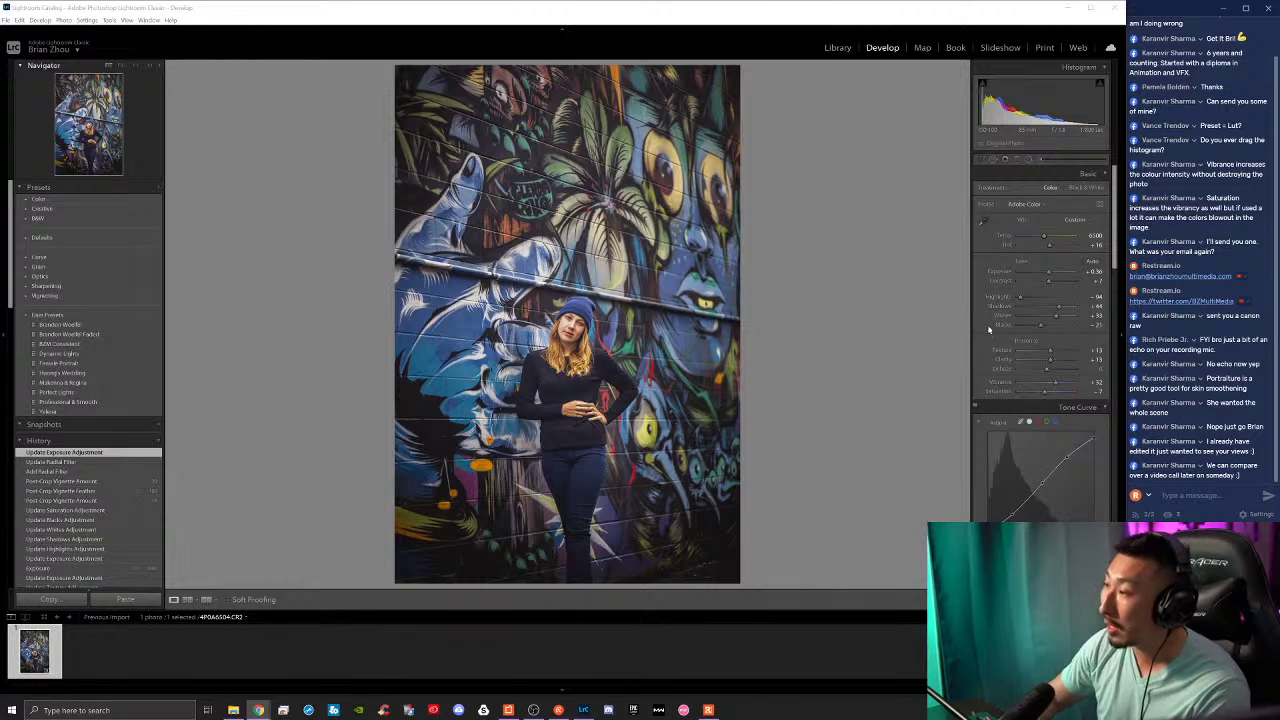
scroll(988, 330, down, 15)
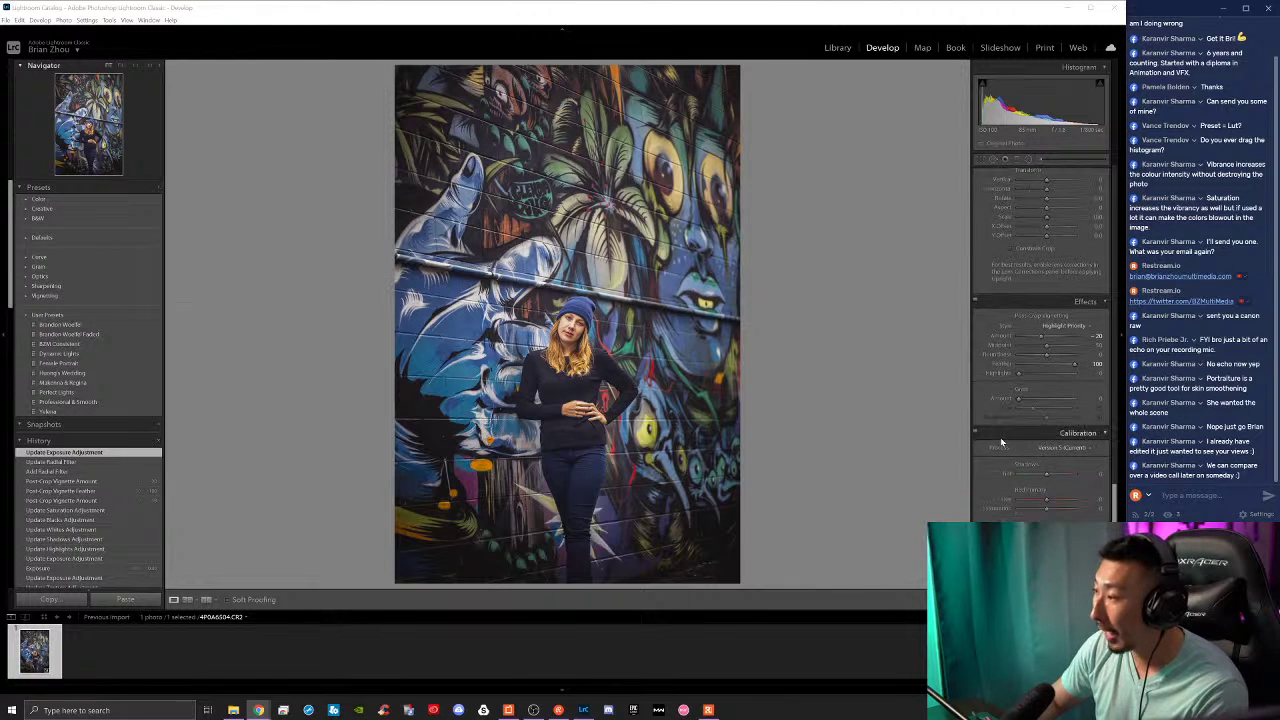